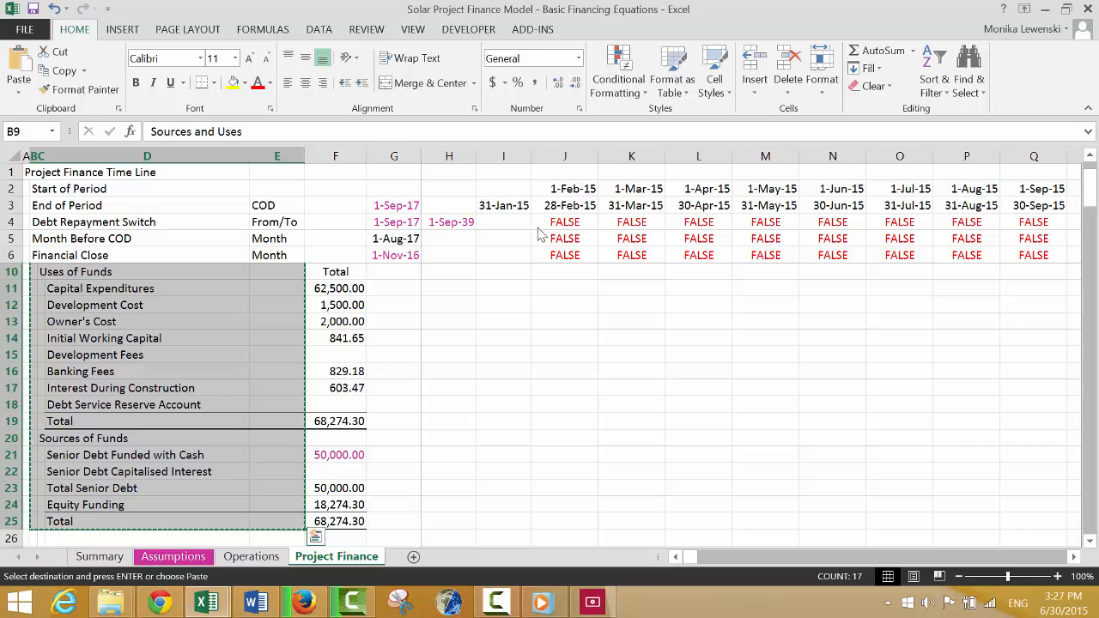
Paste the copied Sources and Uses label block into the Summary sheet starting at B4, over the existing labels.
key(ctrl+Page_Up)
key(ctrl+Page_Up)
key(ctrl+Page_Up)
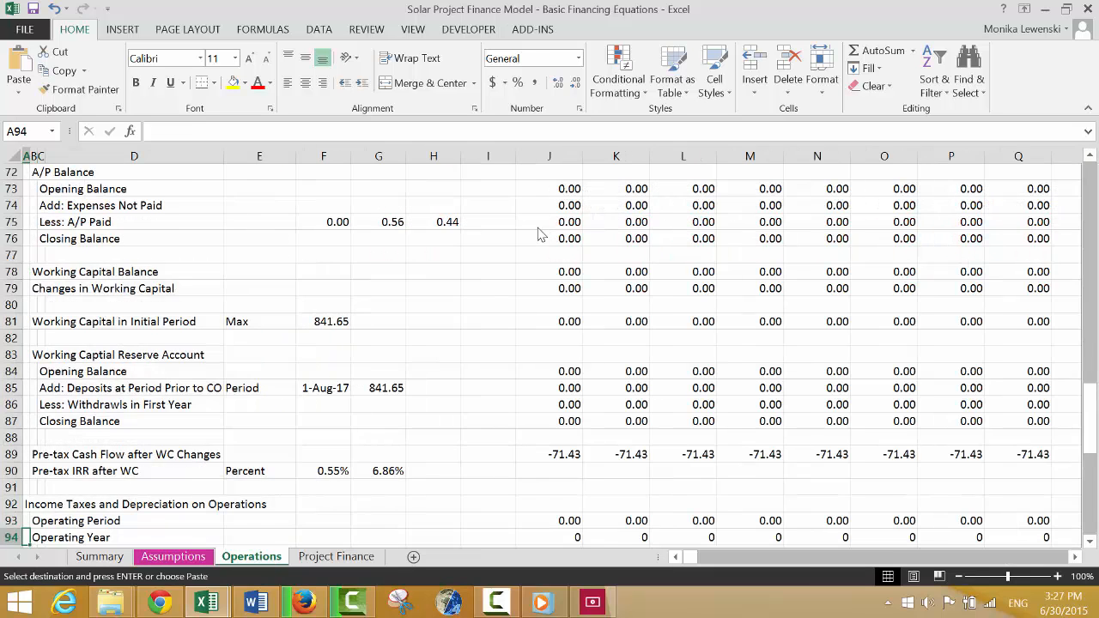
key(Down)
key(Left)
key(Left)
key(Left)
key(Left)
key(Left)
key(Left)
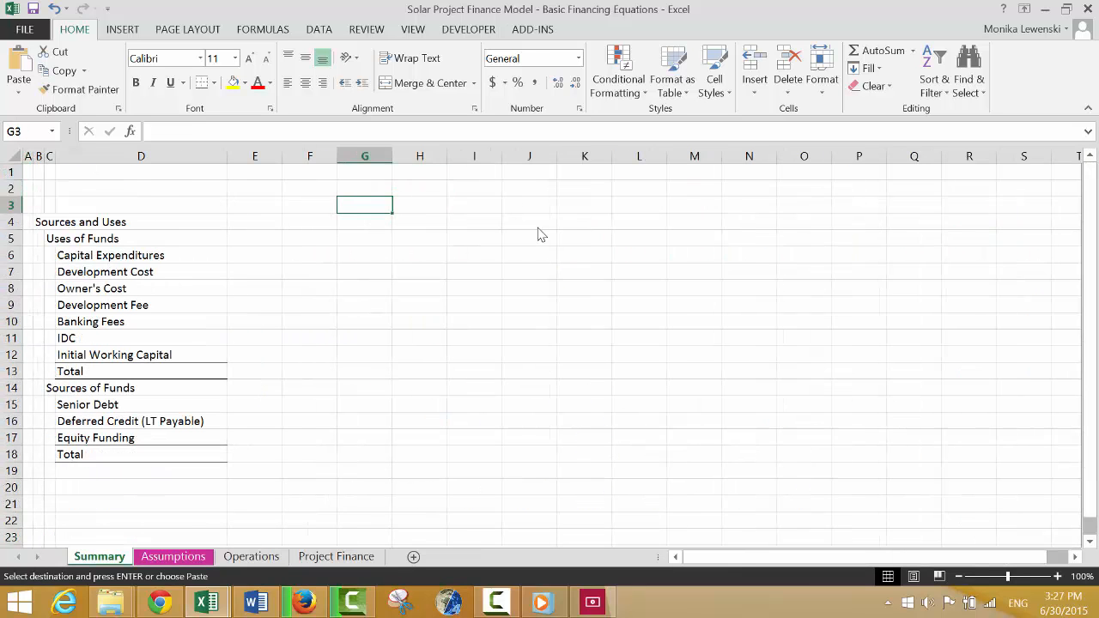
key(Down)
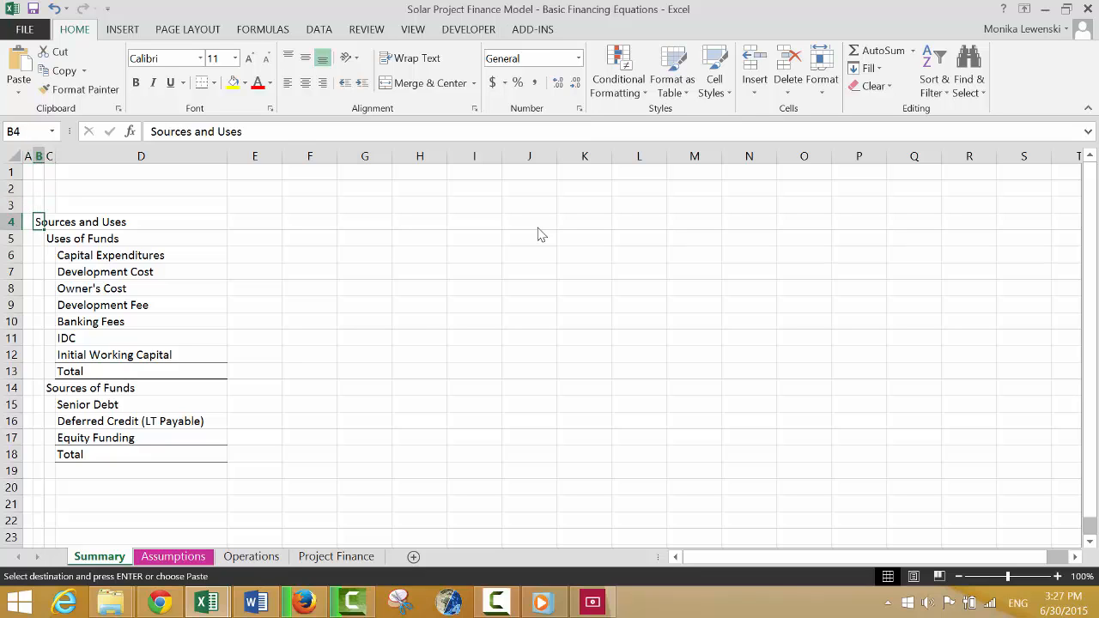
text(Sources and Uses Uses of Funds Capital Expenditures Development Cost Owner's Cost Initial Working Capital Development Fees Banking Fees Interest During Construction Debt Service Reserve Account Total Sources of Funds Senior Debt Funded with Cash Senior Debt Capitalised Interest Total Senior Debt Equity Funding Total)
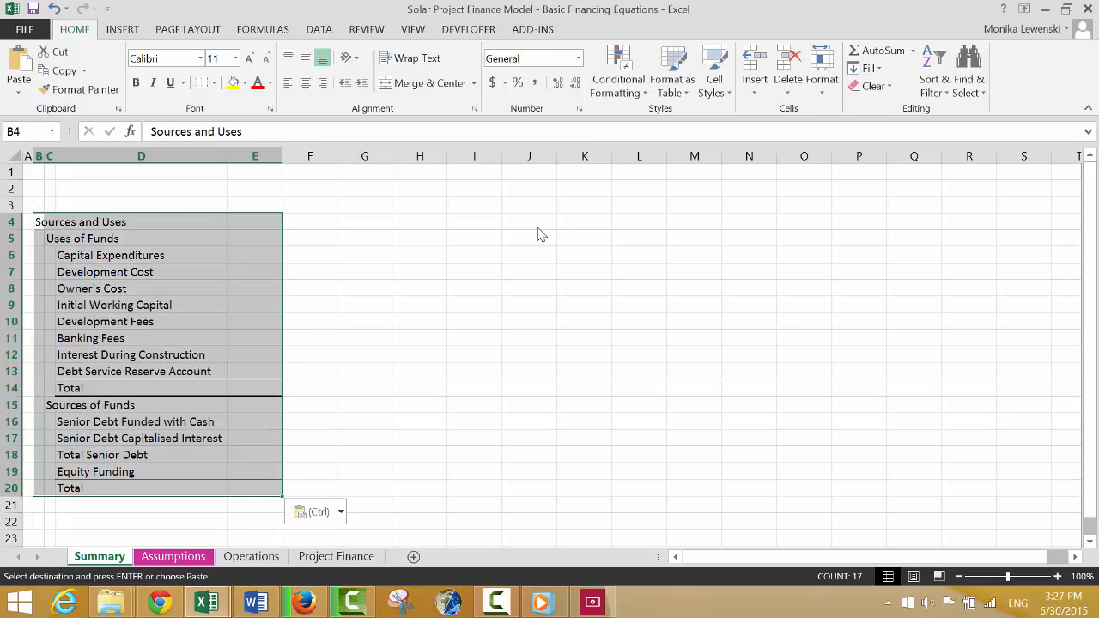
Link the Capital Expenditures amount in Summary cell E6 to its total with ='Project Finance'!F11.
key(Right)
key(Down)
key(Down)
key(Right)
key(Right)
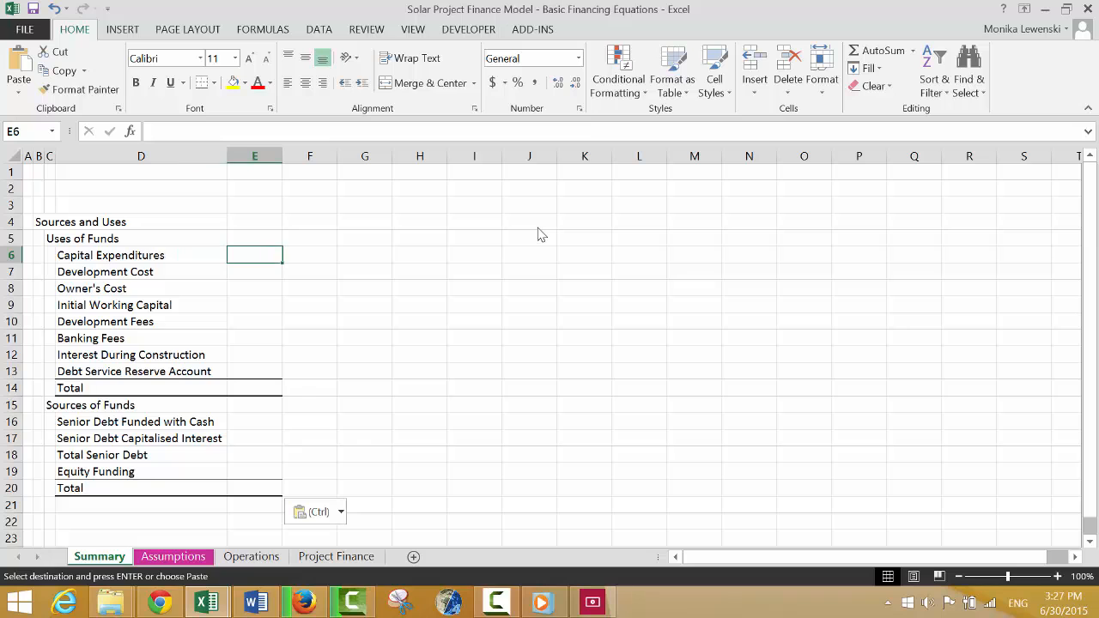
text(=)
key(ctrl+Page_Down)
key(ctrl+Page_Down)
key(ctrl+Page_Down)
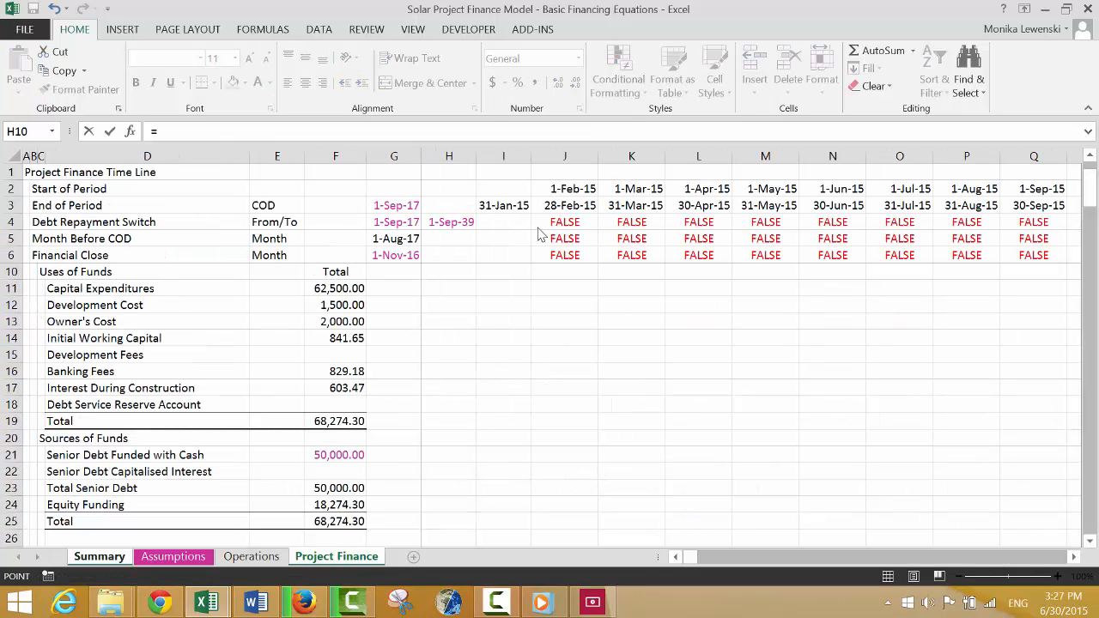
click(328, 287)
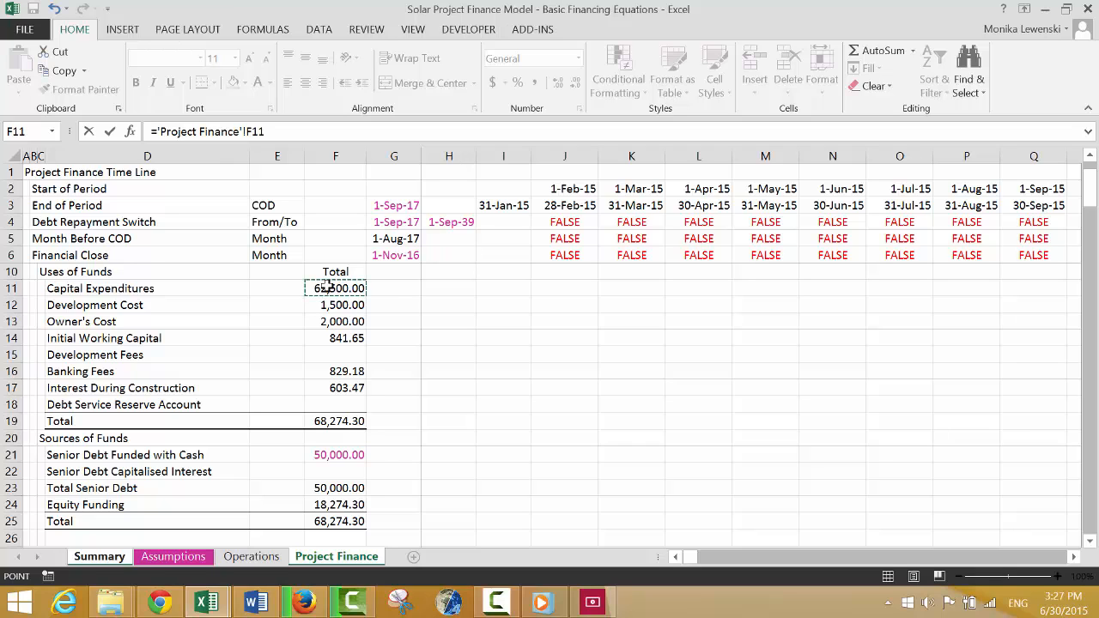
key(Return)
Fill the Capital Expenditures link formula down through E20 for all uses and sources lines.
key(Up)
key(shift+Down)
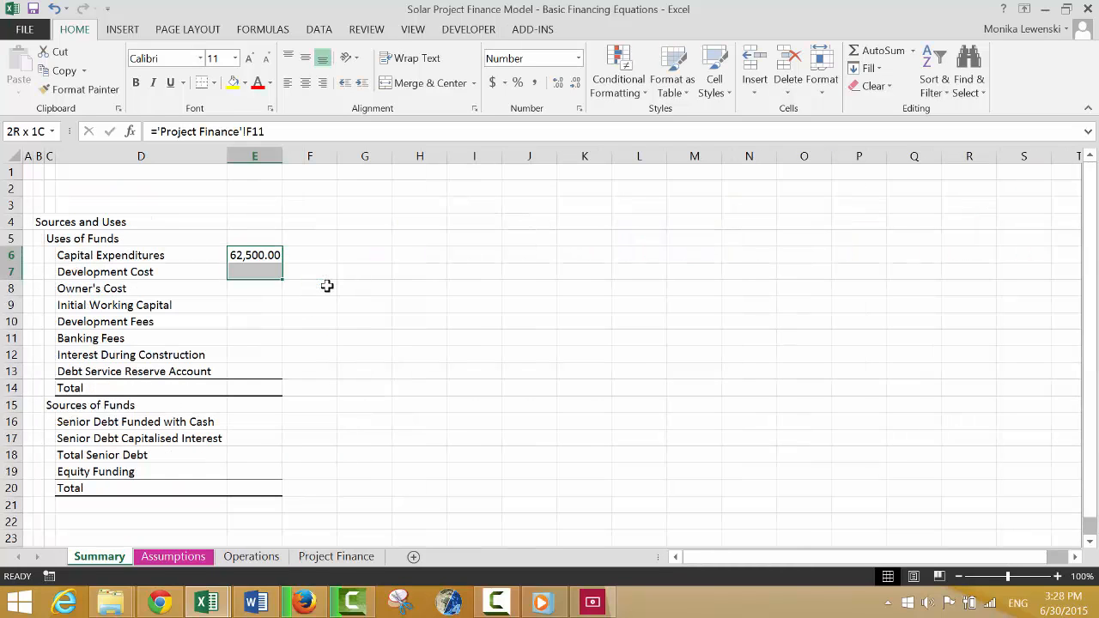
key(shift+Down)
key(shift+Down)
key(shift+Down)
key(shift+Down)
key(shift+Down)
key(shift+Down)
key(shift+Down)
key(shift+Down)
key(shift+Down)
key(shift+Down)
key(shift+Down)
key(shift+Down)
key(shift+Down)
key(ctrl+d)
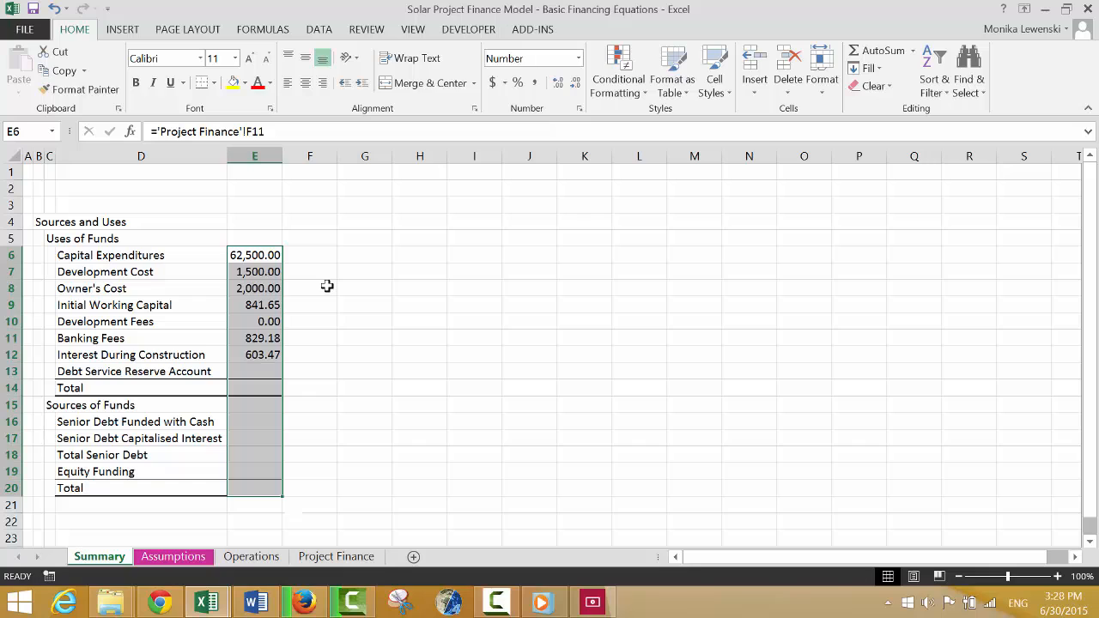
Clear the linked formula in E15 beside the Sources of Funds heading.
key(Down)
key(Down)
key(Down)
key(Down)
key(Down)
key(Down)
key(Down)
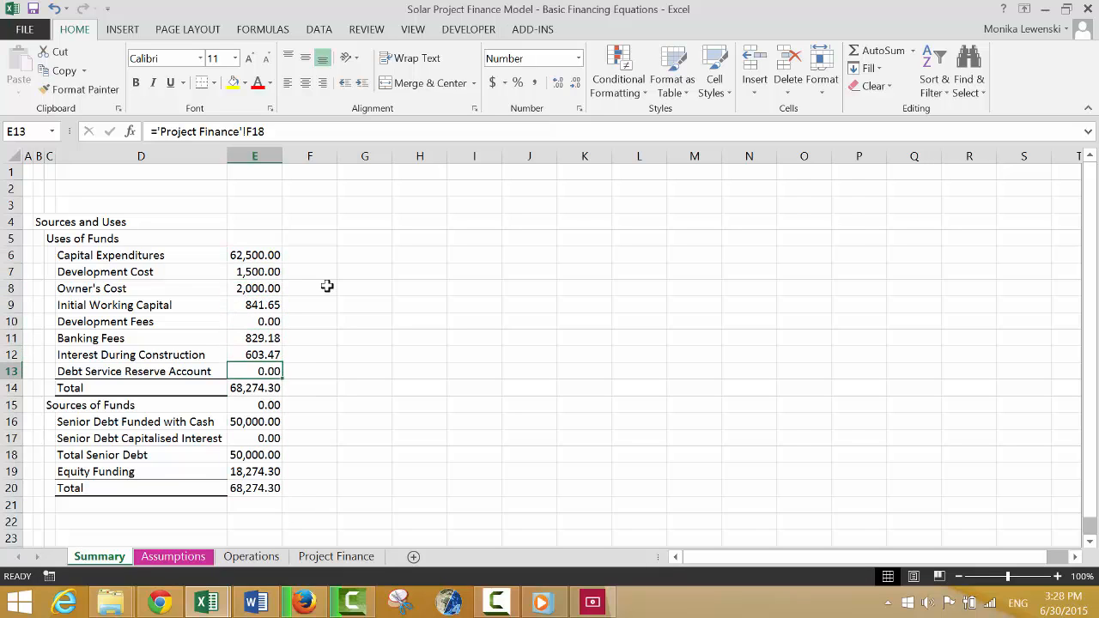
key(Down)
Apply the top and bottom border to the Uses of Funds total row, D14:E14.
key(Down)
key(Delete)
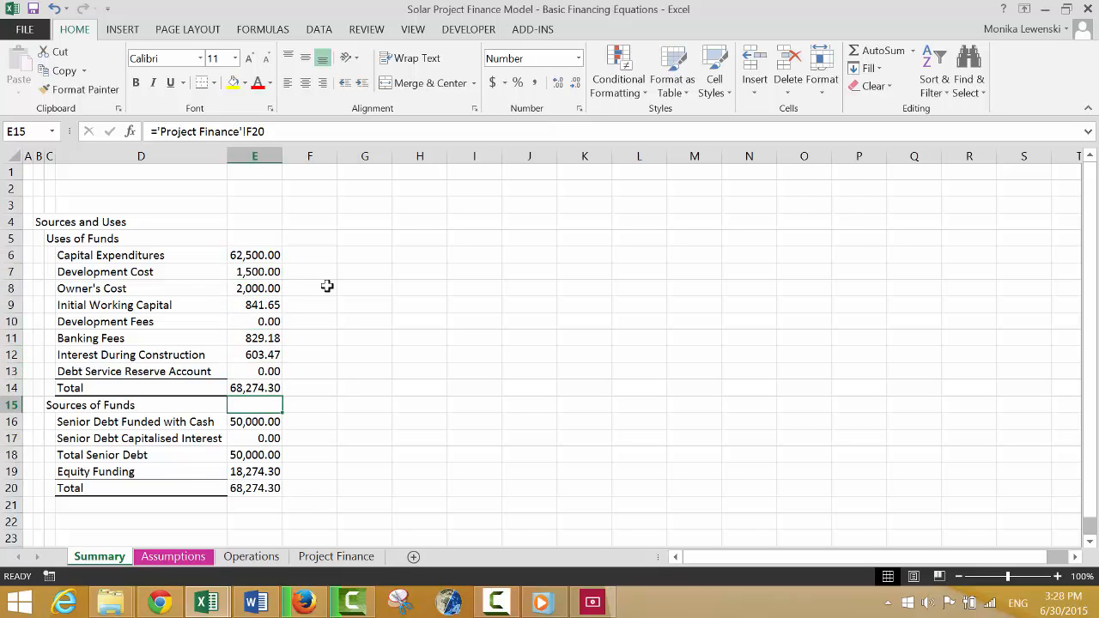
key(Down)
key(Down)
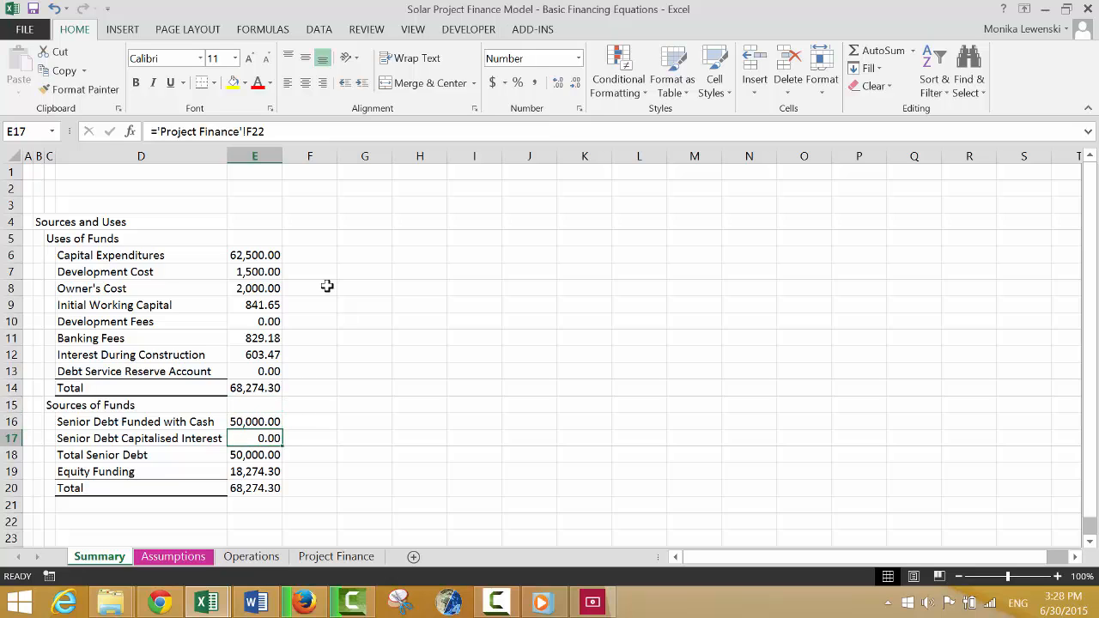
key(Left)
key(Up)
key(Up)
key(Up)
key(shift+Right)
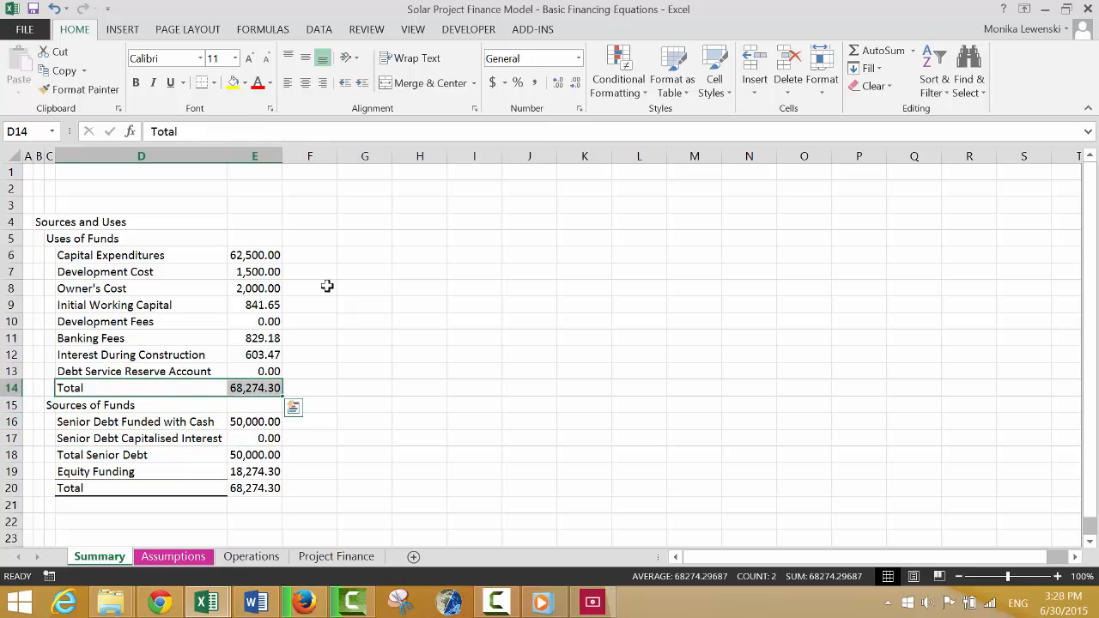
click(203, 83)
Apply the same top and bottom border to the Sources of Funds total row, D20:E20.
key(Down)
key(Down)
key(Down)
key(Down)
key(Down)
key(Down)
key(shift+Right)
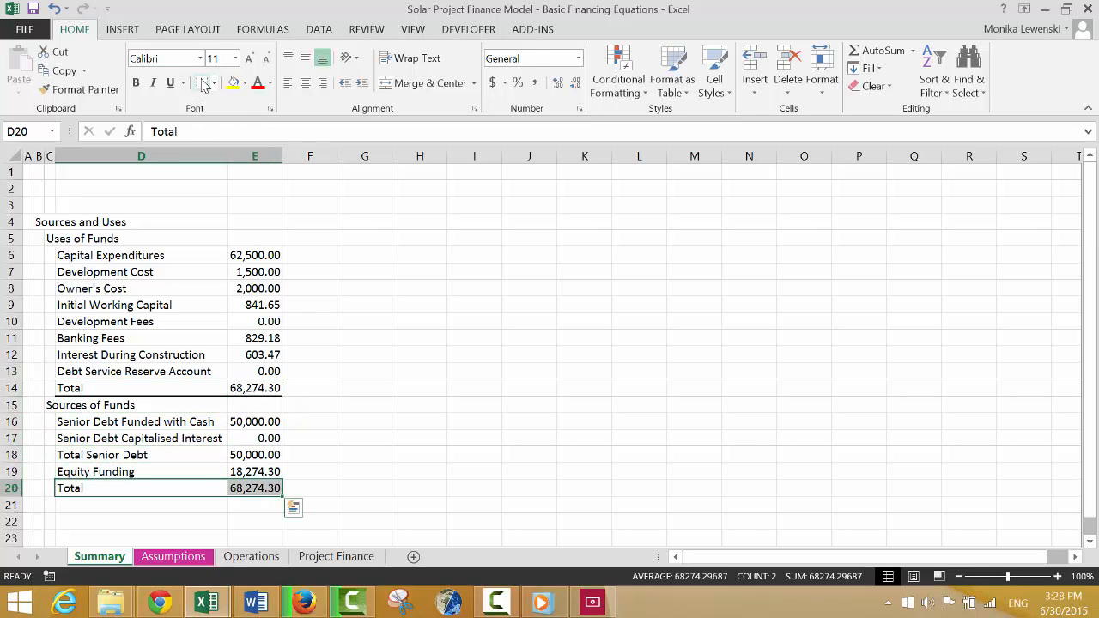
click(204, 83)
key(Down)
key(Down)
key(Up)
key(Up)
key(Up)
key(Up)
key(Up)
key(Up)
key(Up)
key(Up)
key(Up)
key(Up)
key(Up)
key(Up)
key(Up)
key(Up)
key(Up)
key(Up)
key(Up)
key(Up)
key(Up)
key(Up)
key(Up)
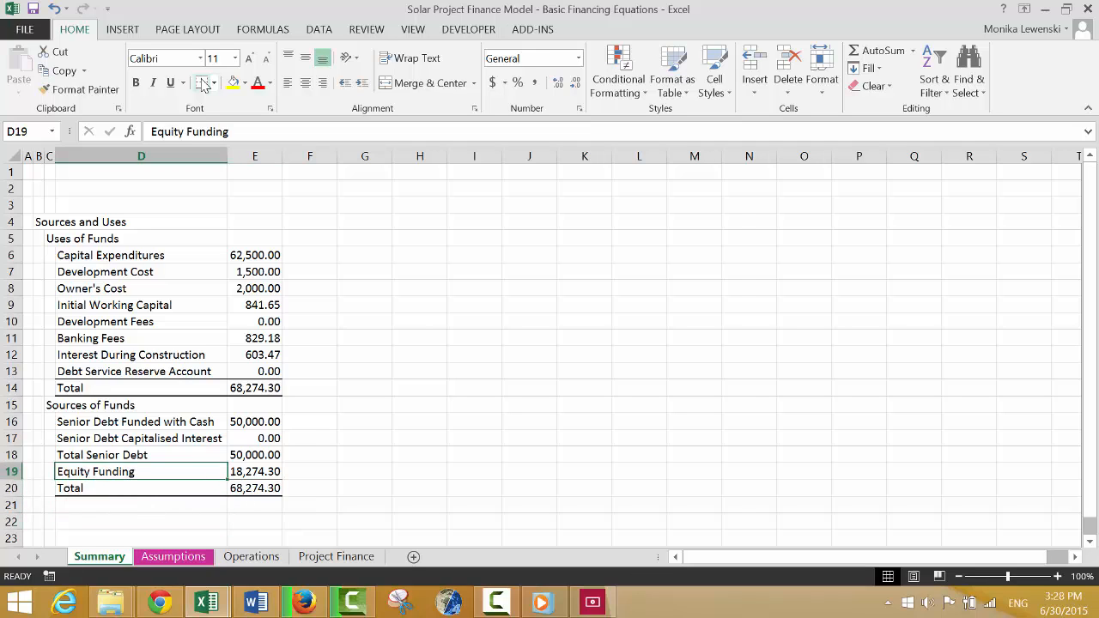
key(Down)
key(Down)
key(Down)
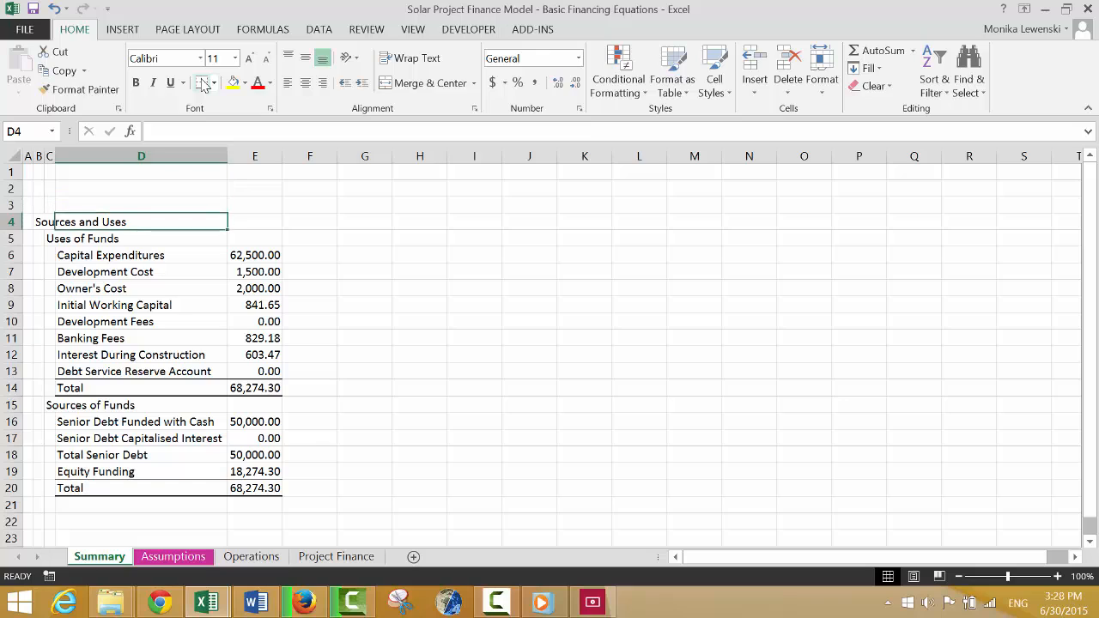
key(Right)
key(Right)
key(Right)
key(Right)
key(Right)
key(Right)
key(Right)
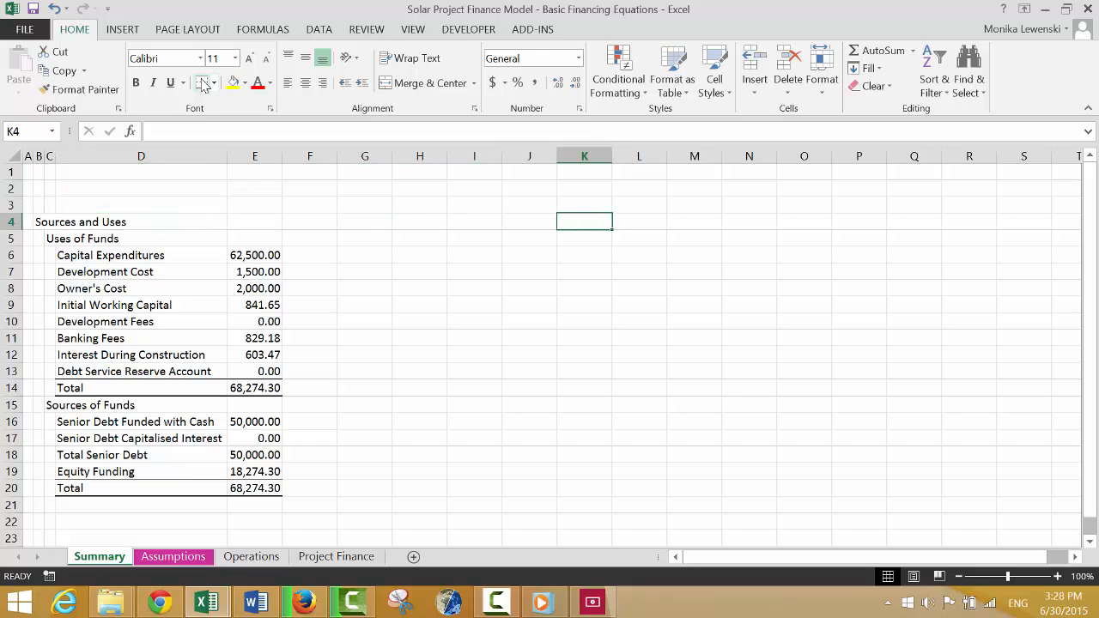
key(Left)
key(Left)
key(Left)
key(Right)
key(Right)
key(Right)
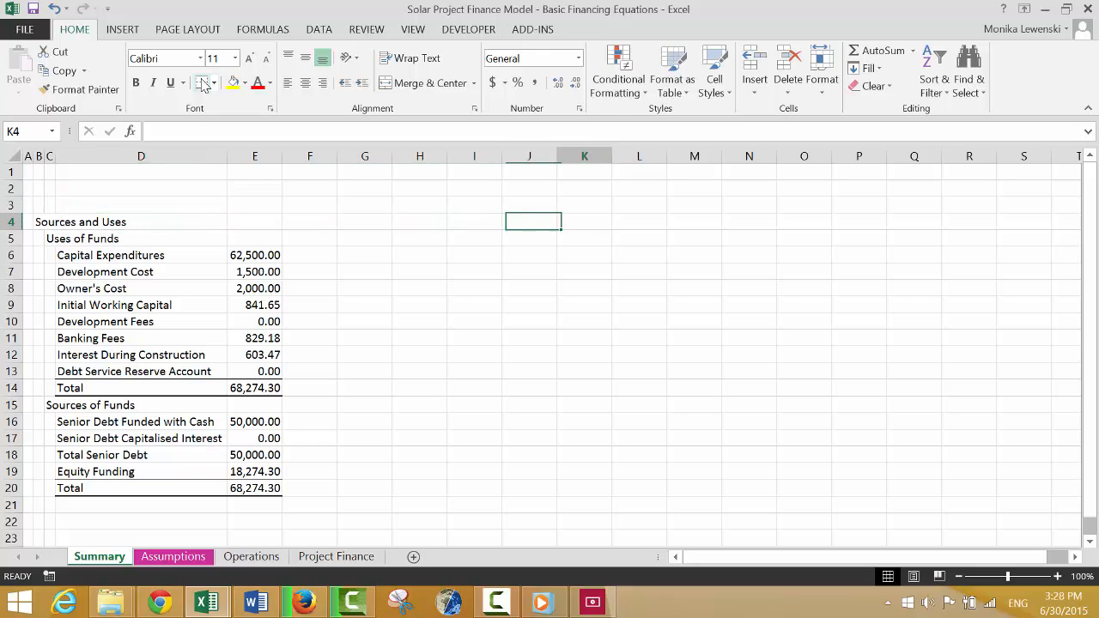
Enter the heading "IRR's" in G4 beside the Sources and Uses table.
key(Left)
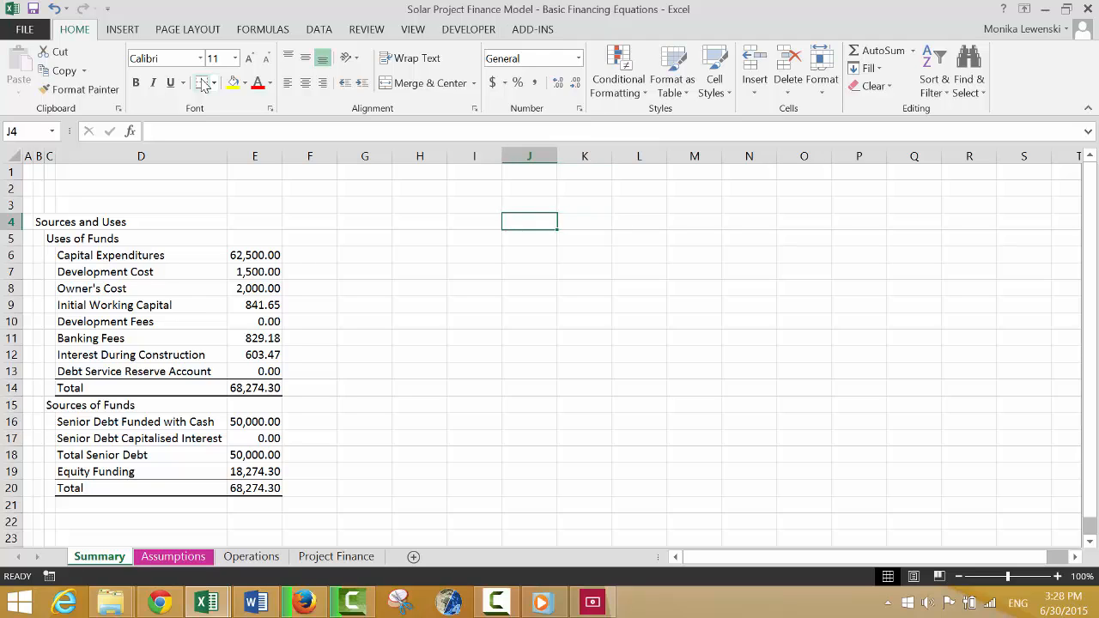
key(Left)
key(Left)
key(Left)
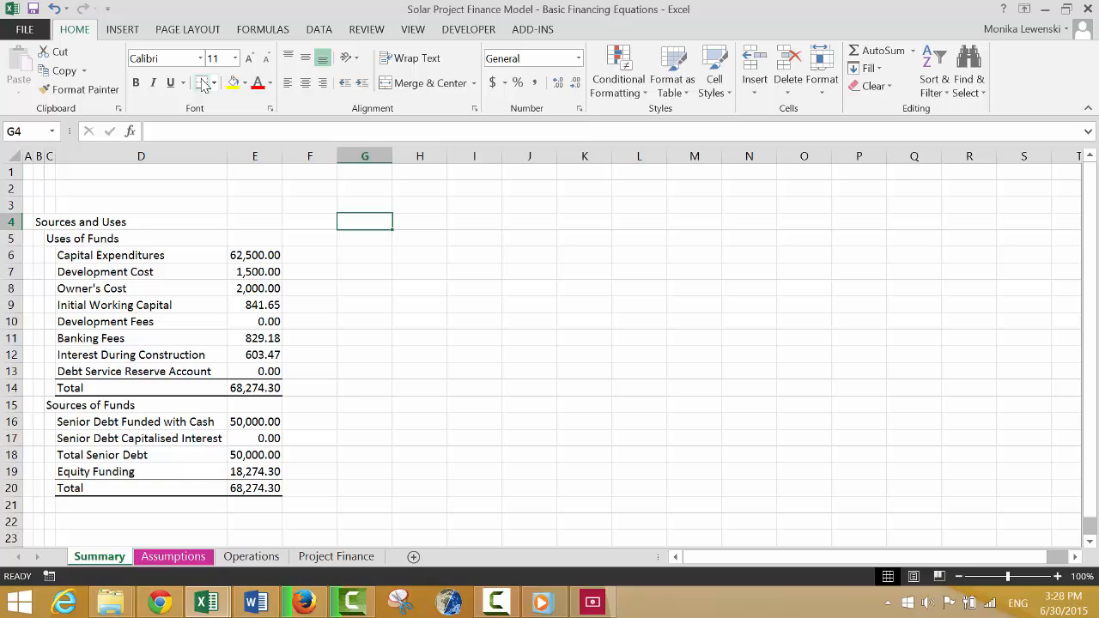
text(IRR's)
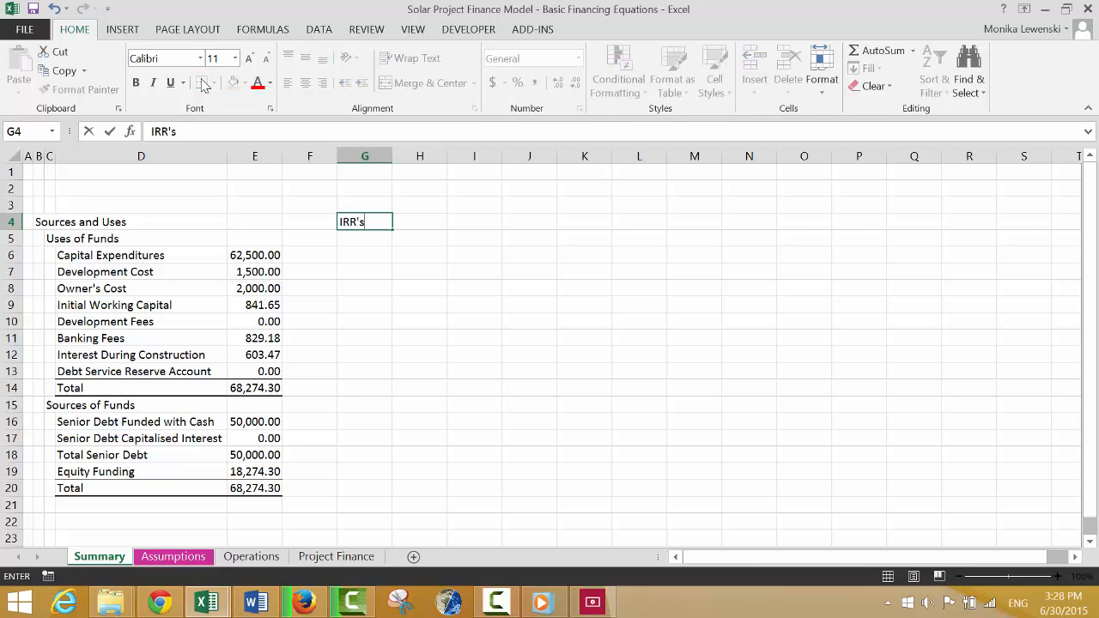
key(Return)
Enter the label "Project Pre-tax" in G5 under the IRR's heading.
text(Pr)
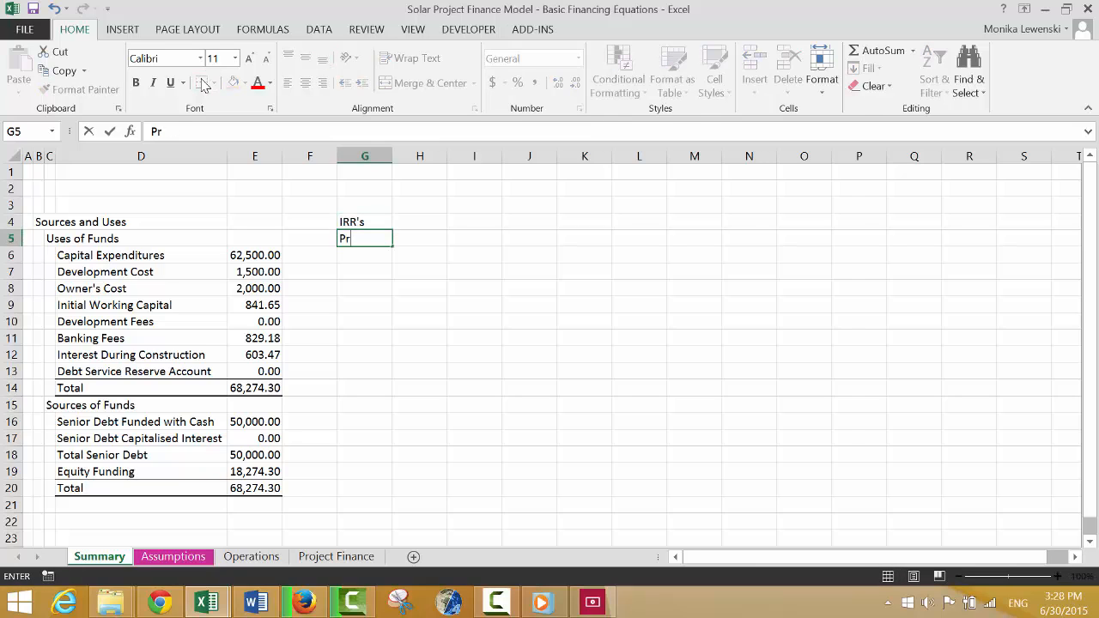
text(oject PRe)
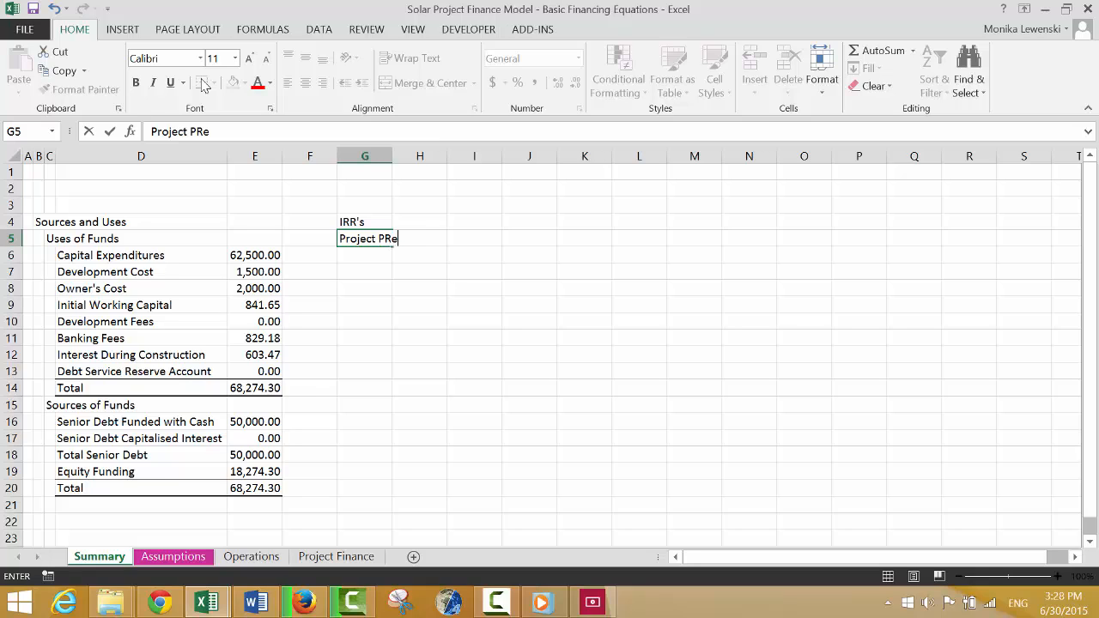
key(BackSpace)
key(BackSpace)
text(re-tax)
key(Return)
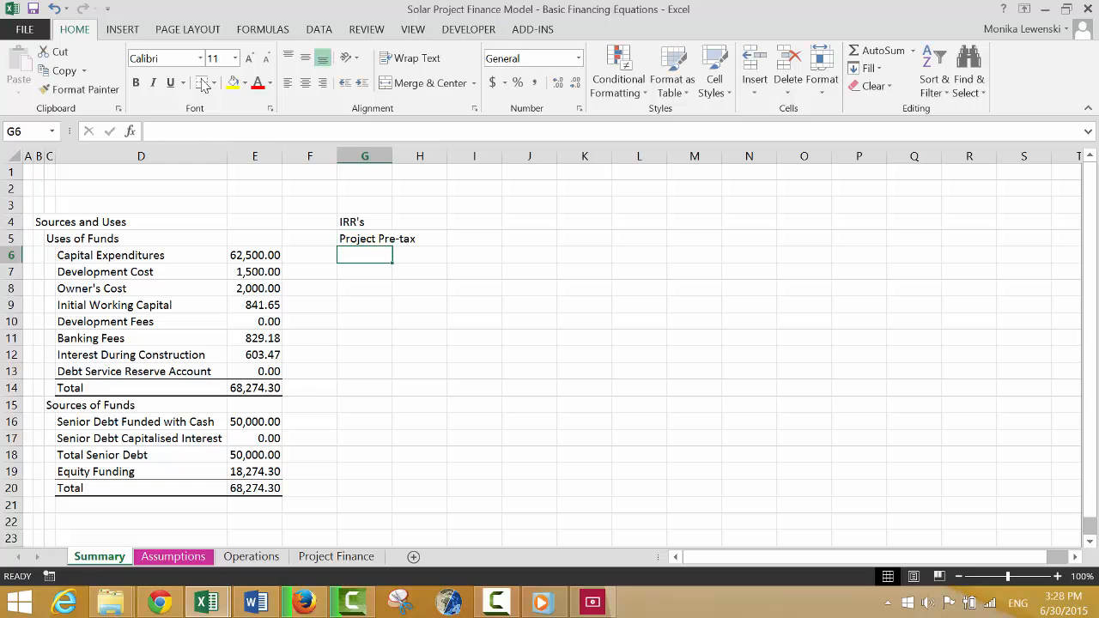
Enter the label "Project After-tax" in G6.
text(Proje)
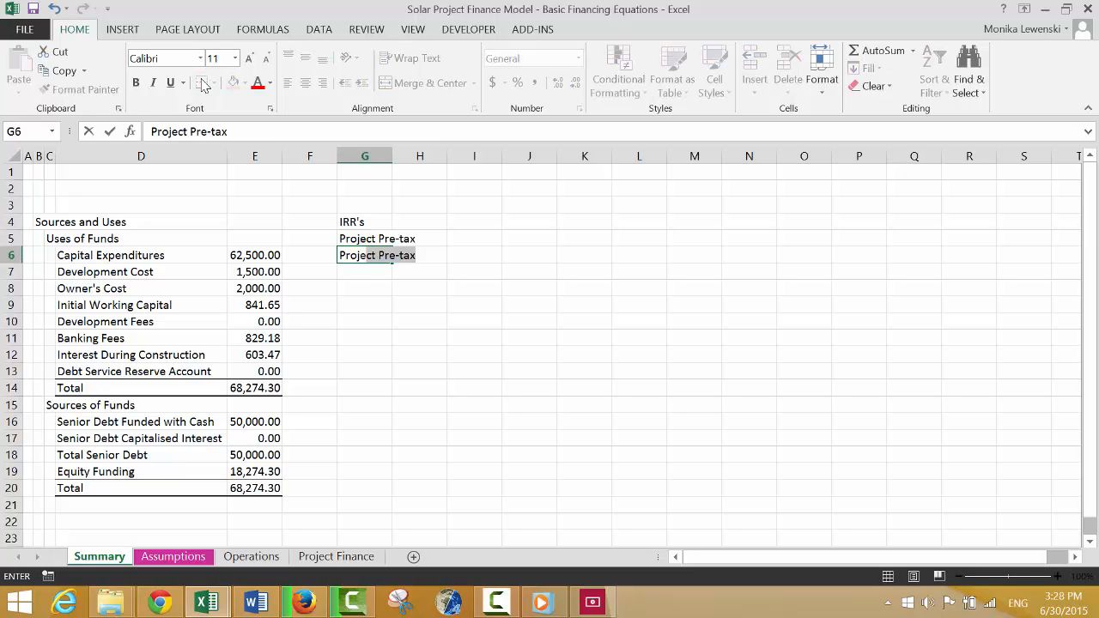
text(ct After)
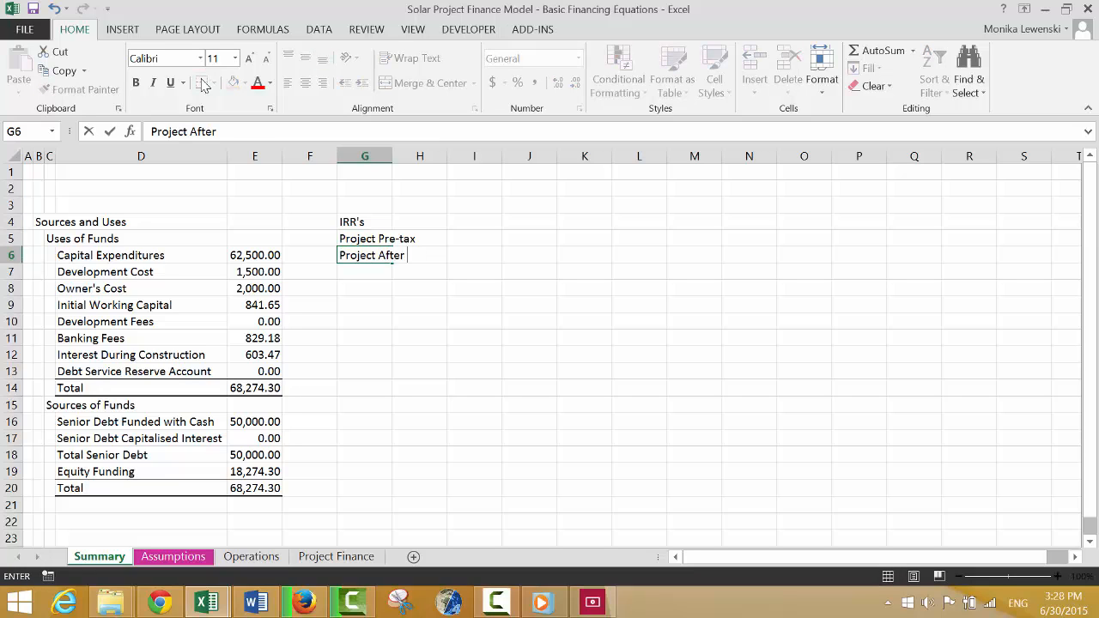
text(-tax)
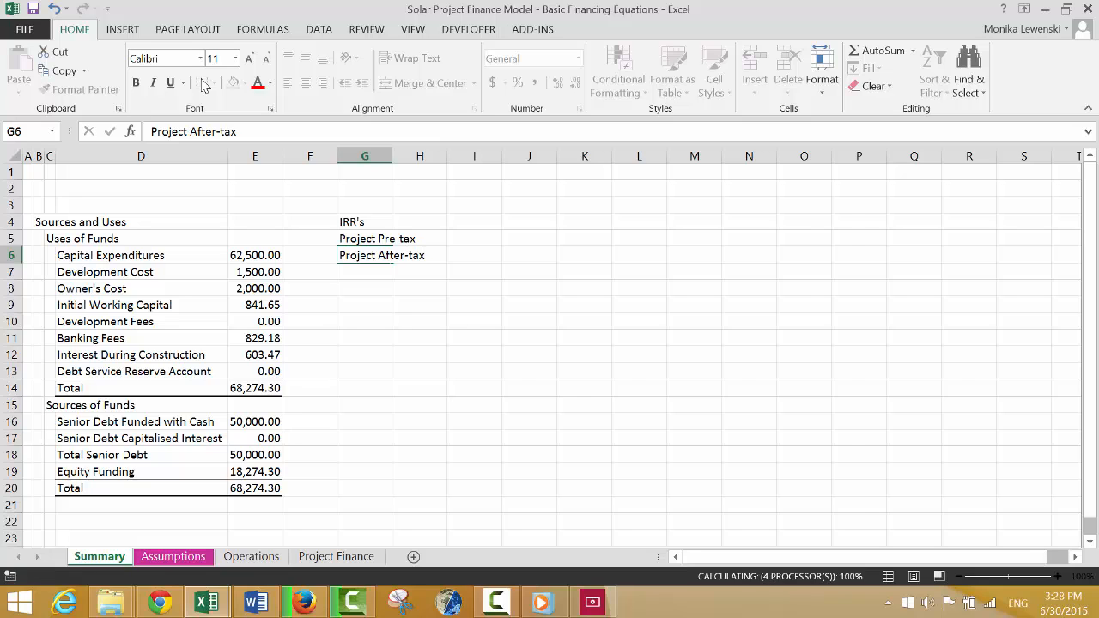
key(Return)
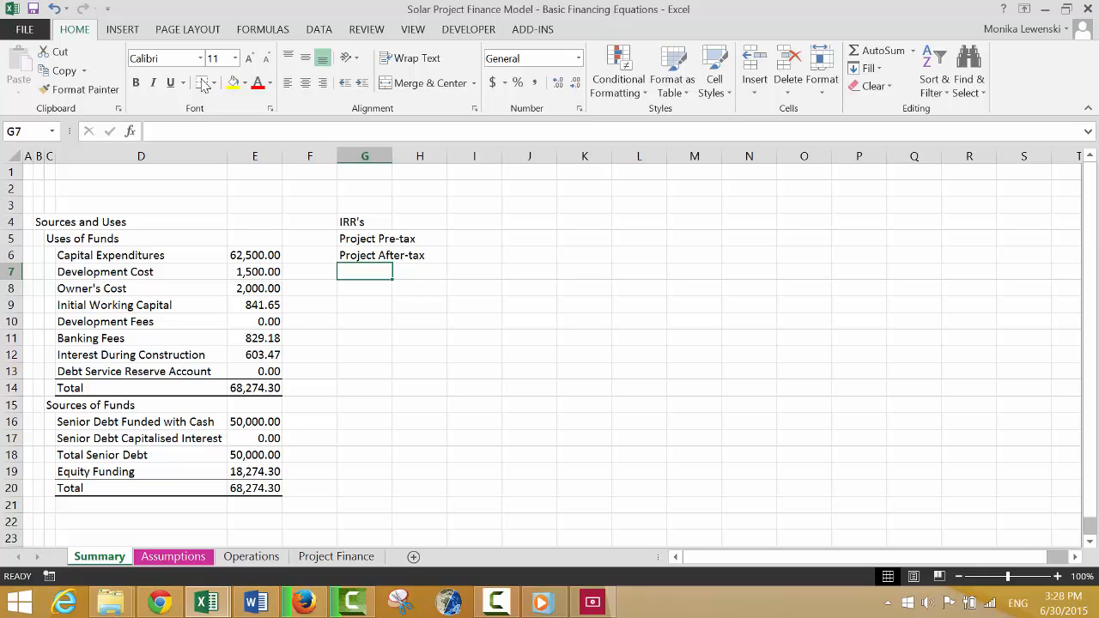
Enter the label "Debt IRR Pre-tax" in G7.
text(Debt)
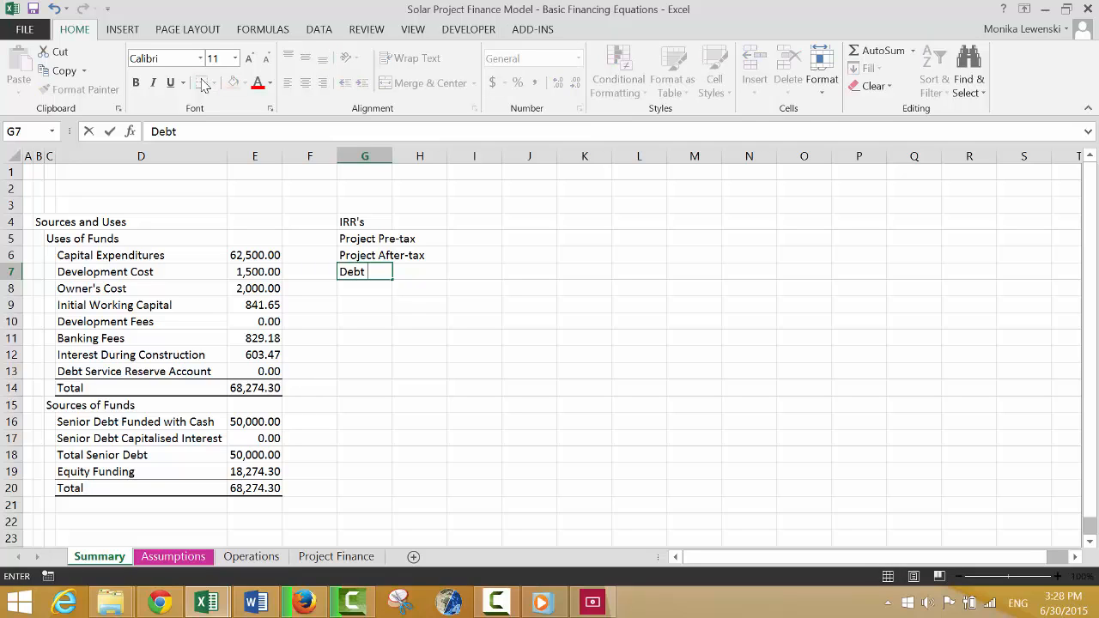
text( IRR Pre-tax)
key(Return)
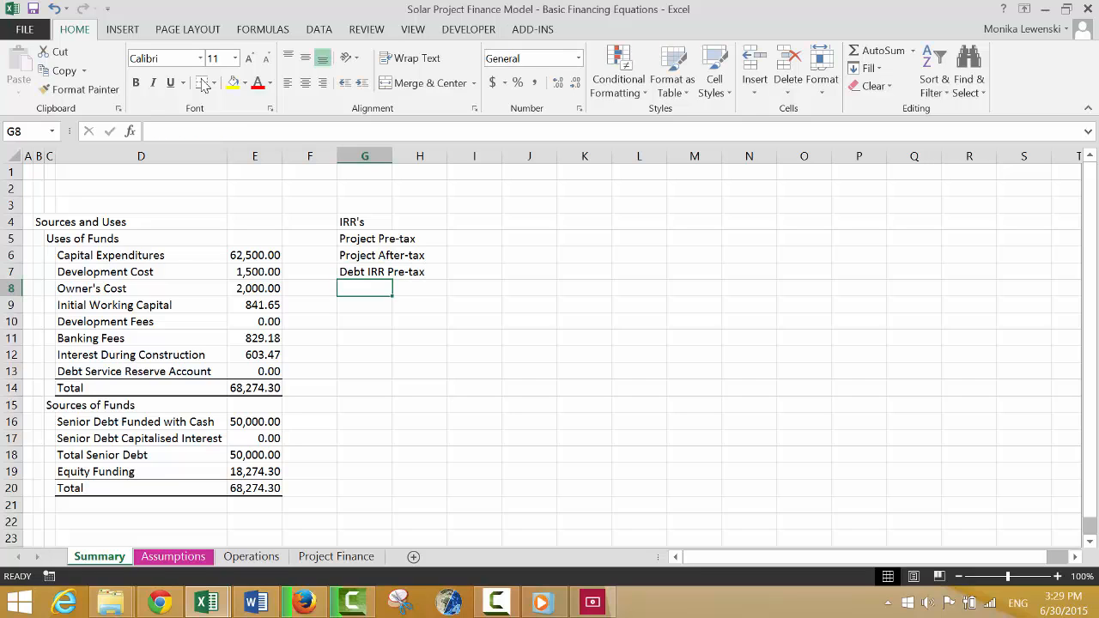
Enter the label "Debt IRR After-tax" in G8.
text(Debt IRR )
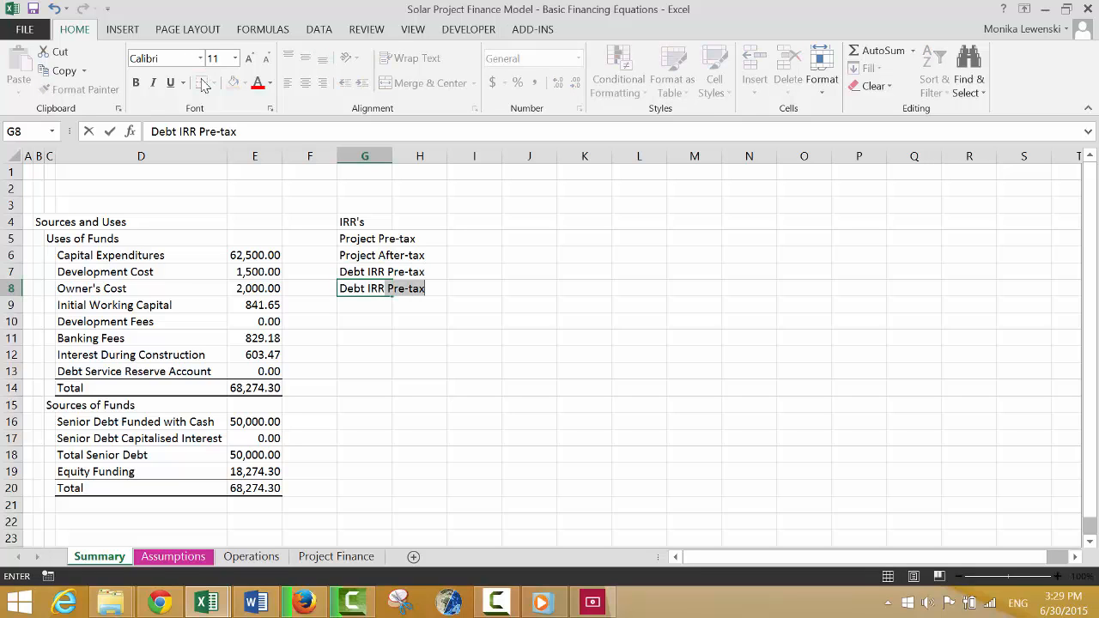
text(After)
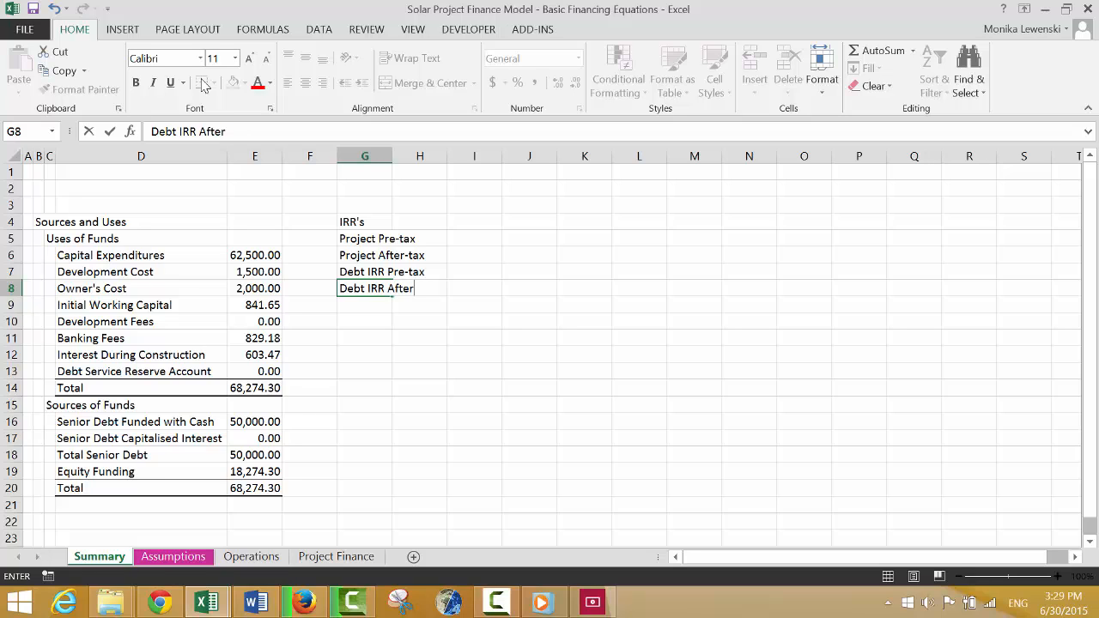
text(-tax)
key(Return)
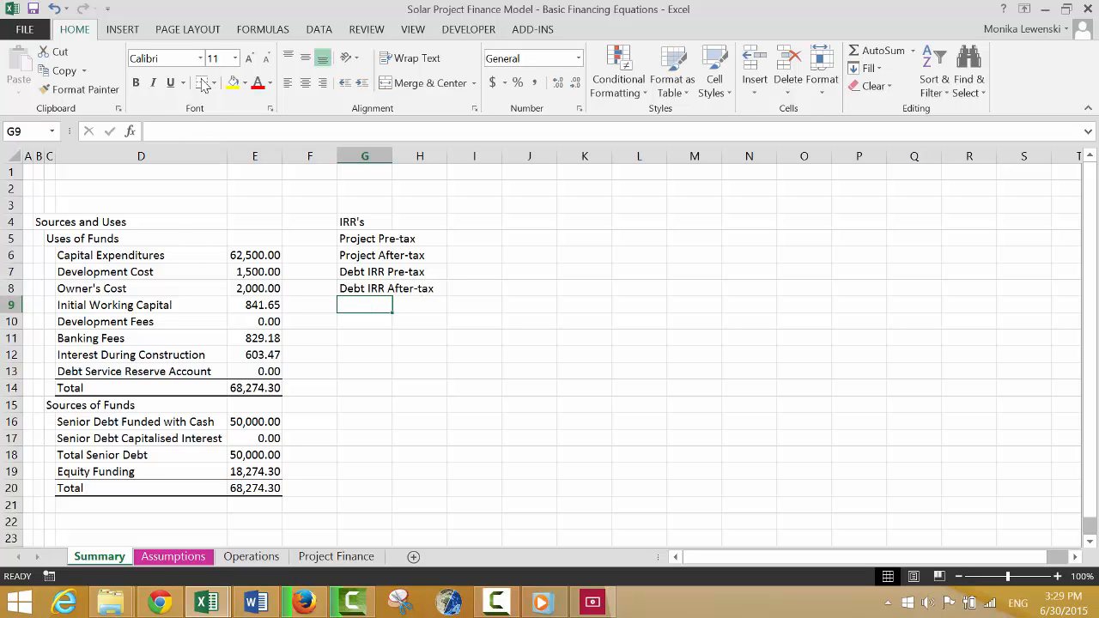
key(Up)
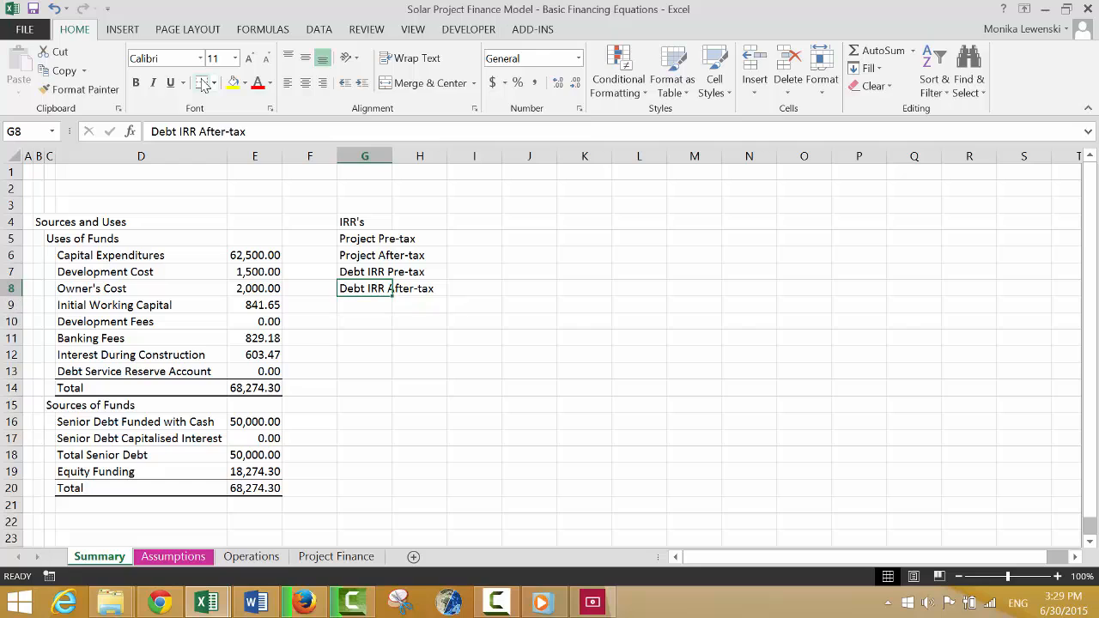
key(Down)
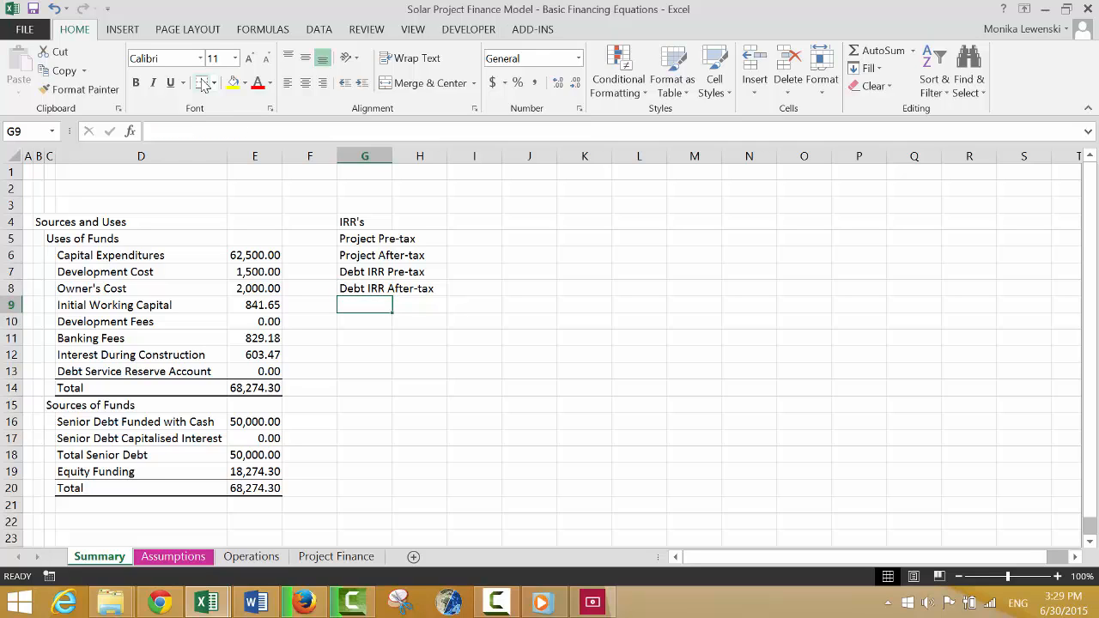
Enter the label "Equity IRR" in G9 at the end of the IRR's list.
text(Equ)
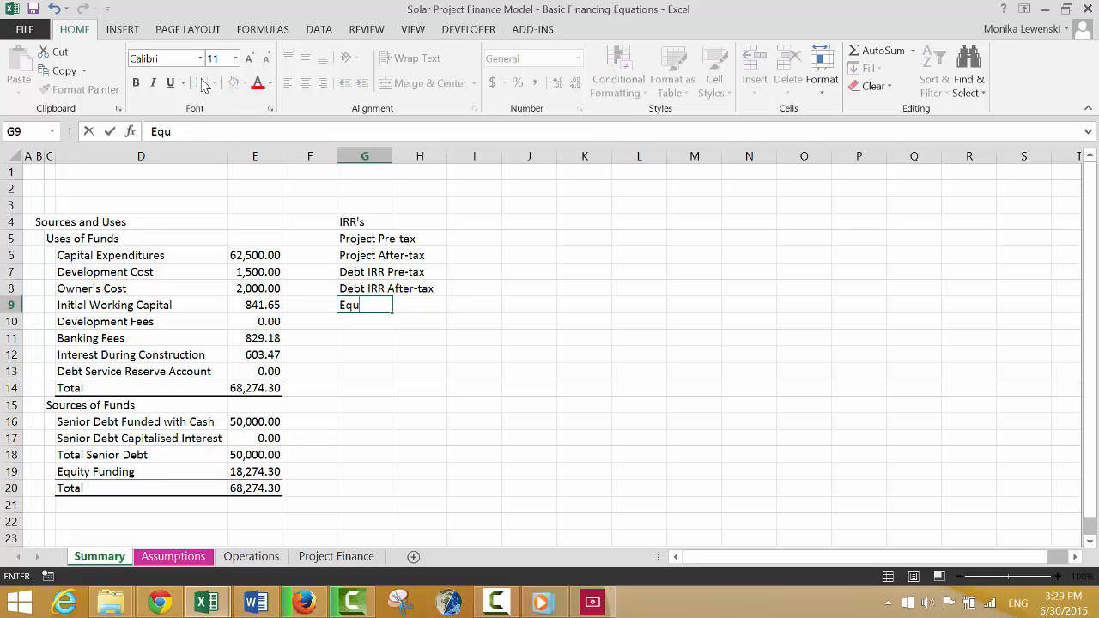
text(ity IRR)
key(Return)
Enter the column heading "Nominal" in I4, in the same row as the IRR's heading.
key(Up)
key(Up)
key(Up)
key(Up)
key(Up)
key(Up)
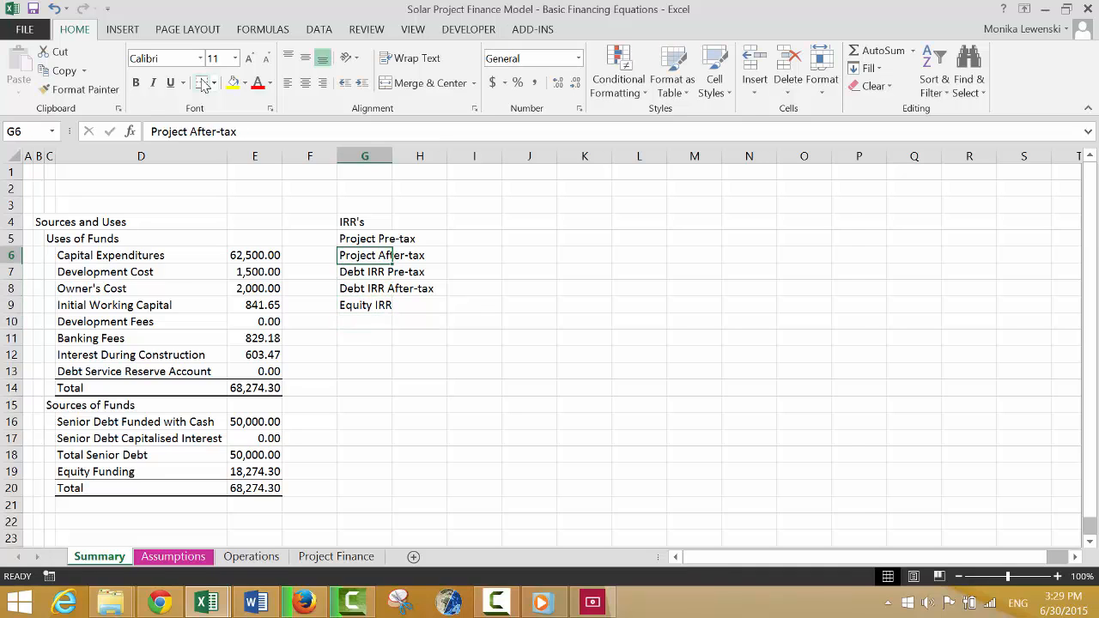
key(Right)
key(Right)
text(M)
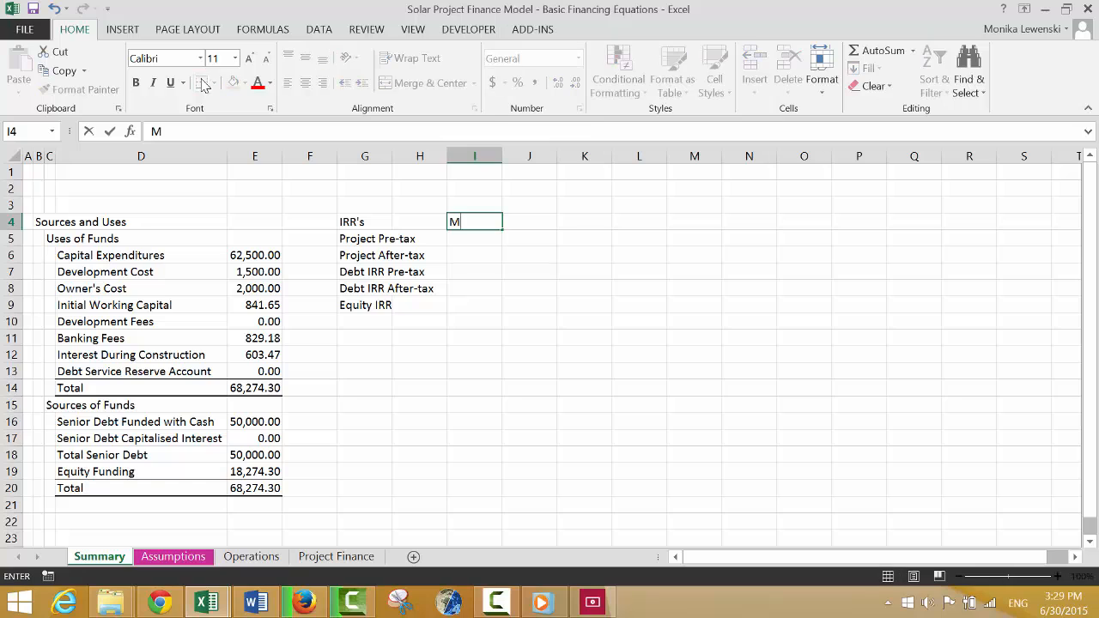
key(BackSpace)
text(Nomina)
key(Return)
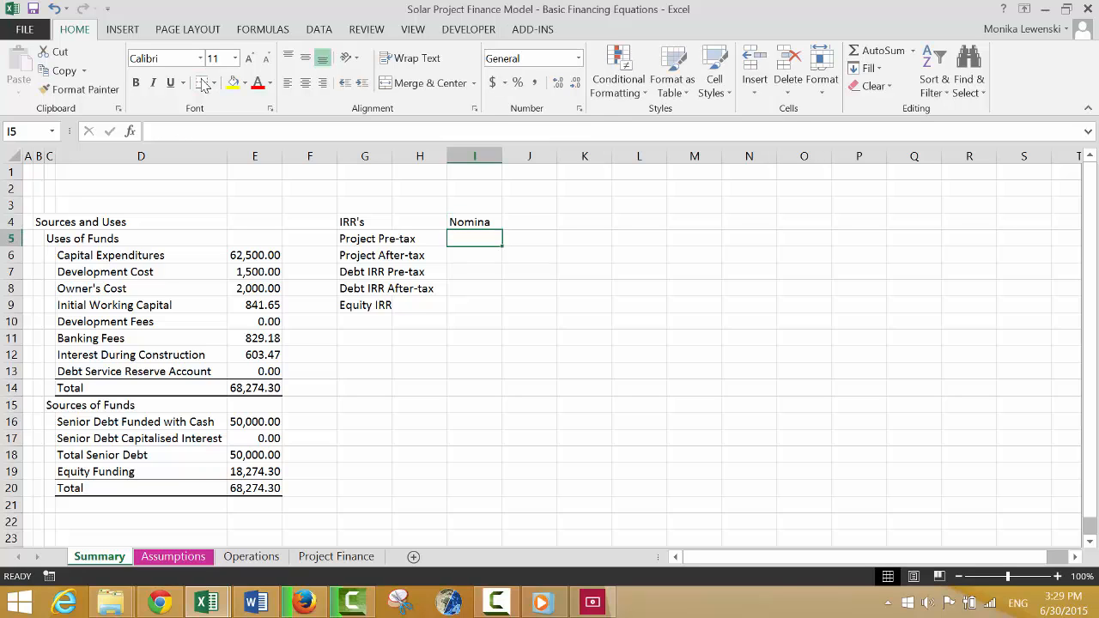
key(Up)
text(Nom)
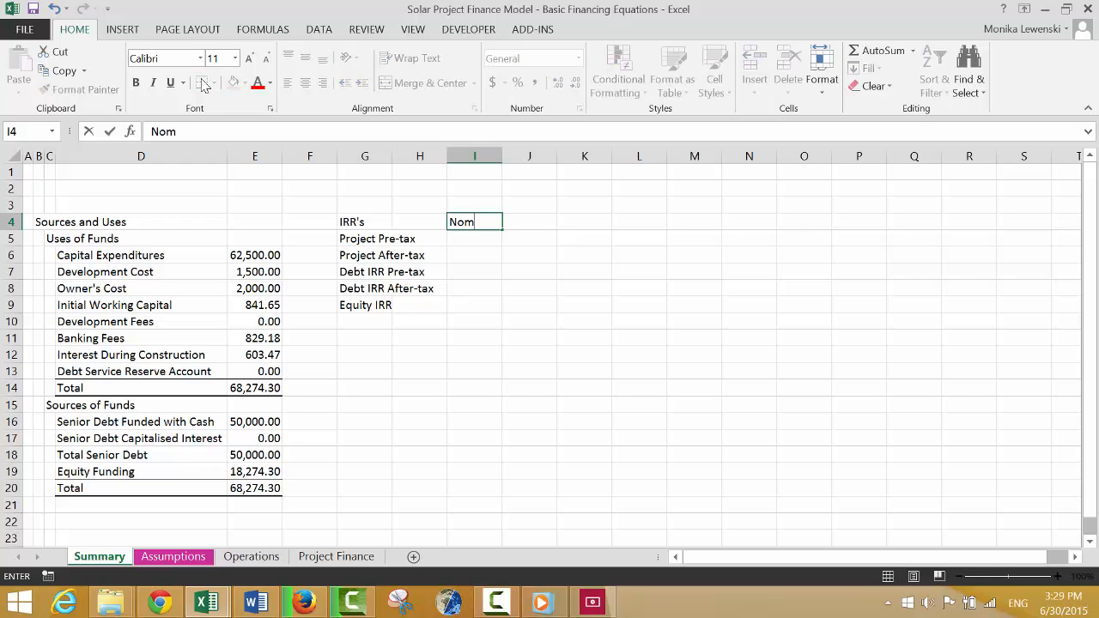
text(inal)
key(Return)
key(Up)
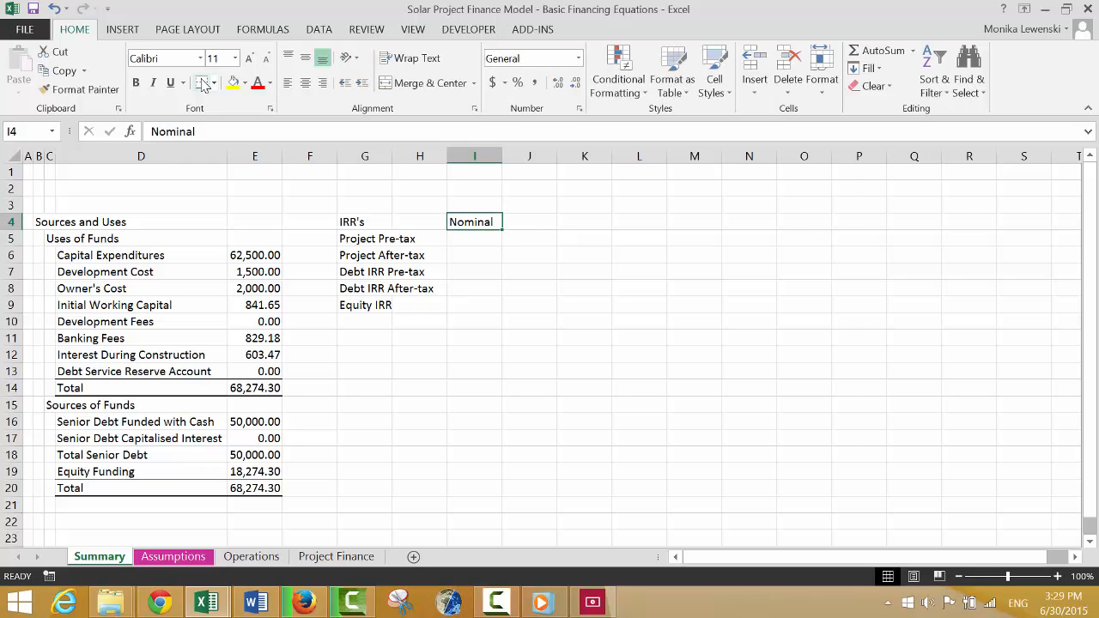
Enter the column heading "Real" in J4 beside the Nominal heading.
key(Right)
text(REal)
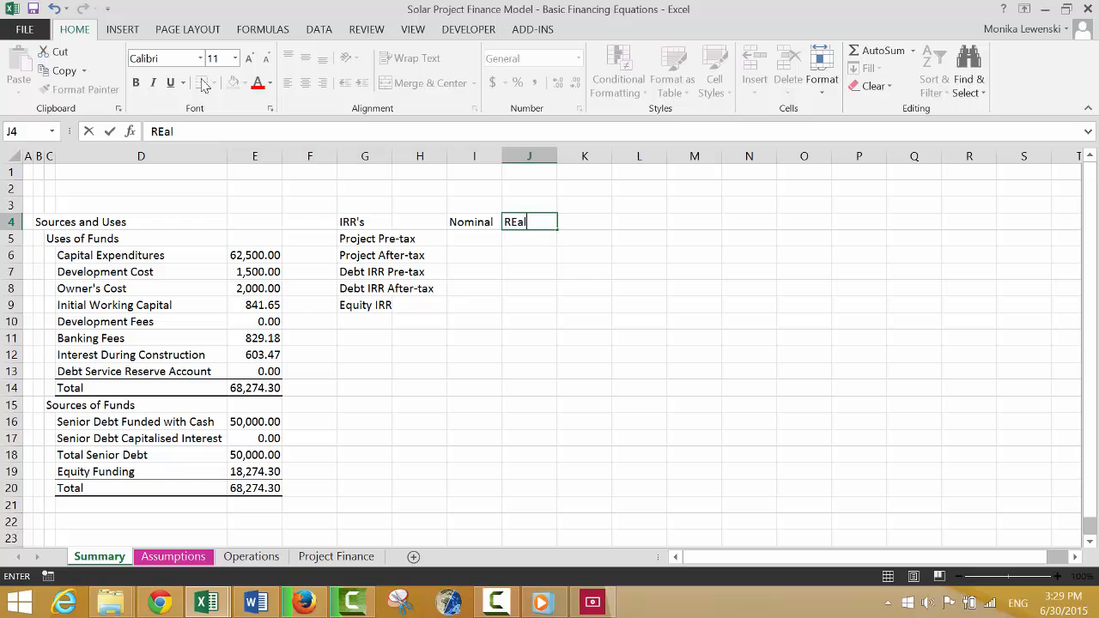
key(Return)
key(Up)
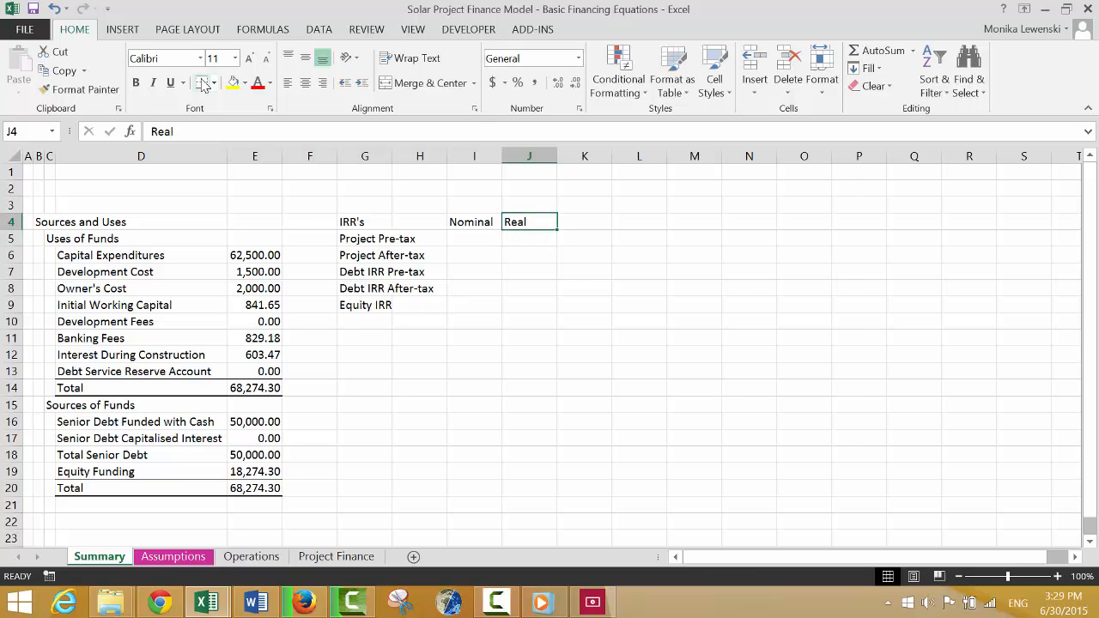
Enter the label "Gross Capactiy Factor" in M4 to start a separate list of capacity items.
key(Right)
key(Right)
key(Right)
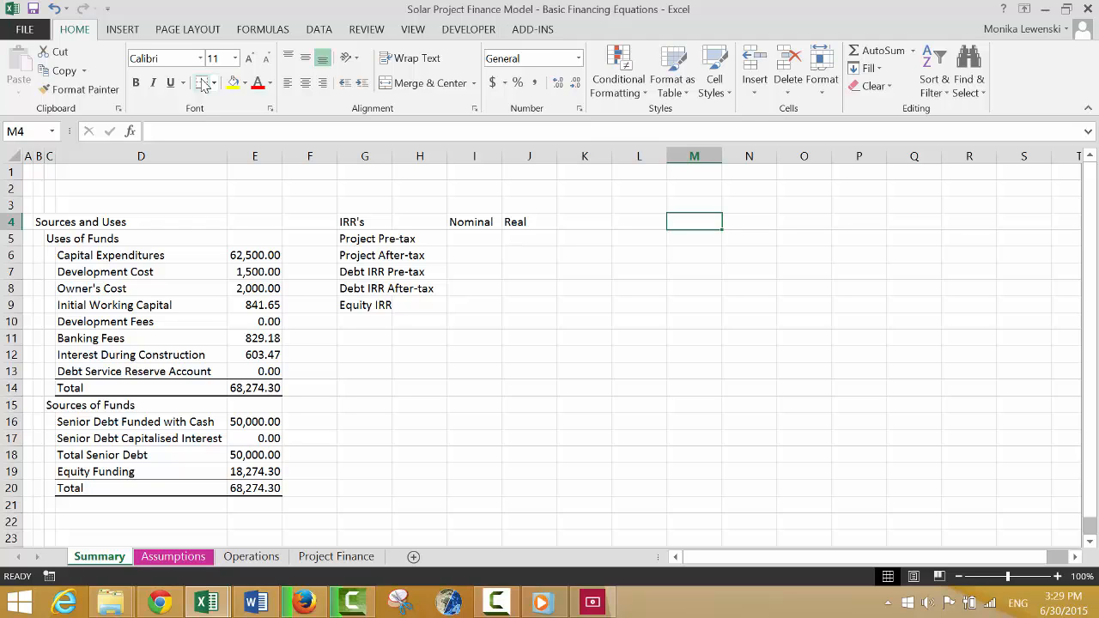
text(Ca)
key(BackSpace)
key(BackSpace)
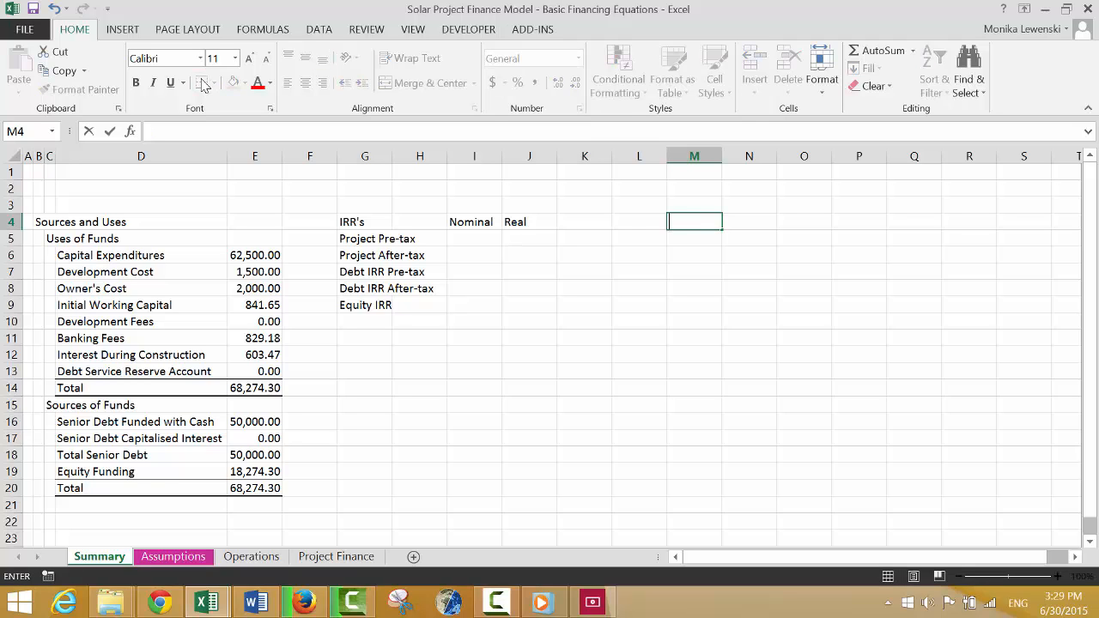
text(Gross Capa)
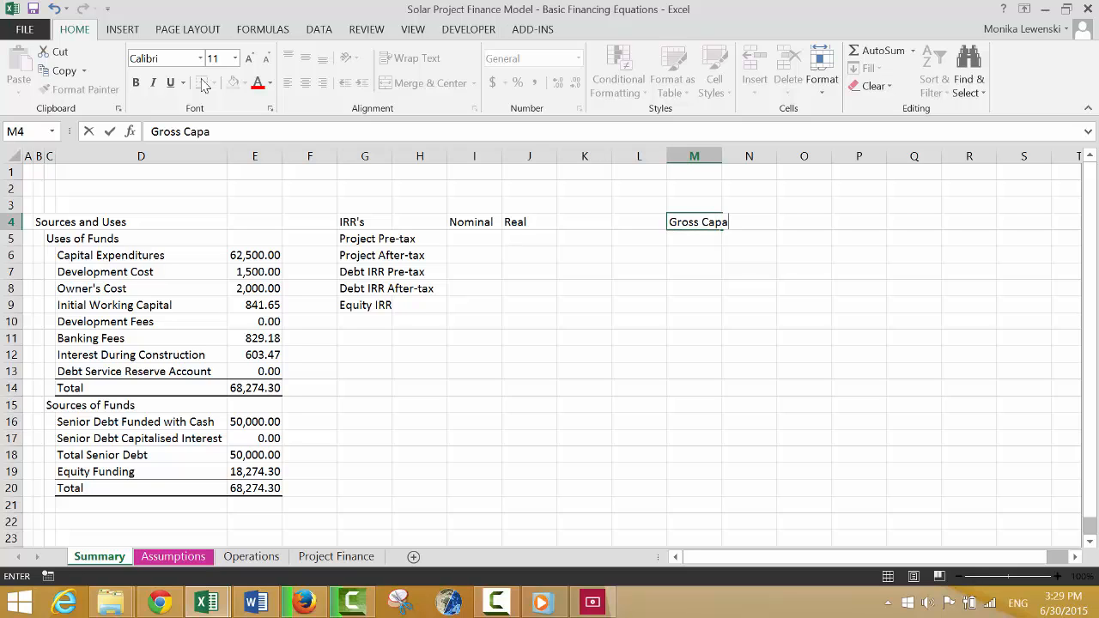
text(ctiy Factor)
key(Return)
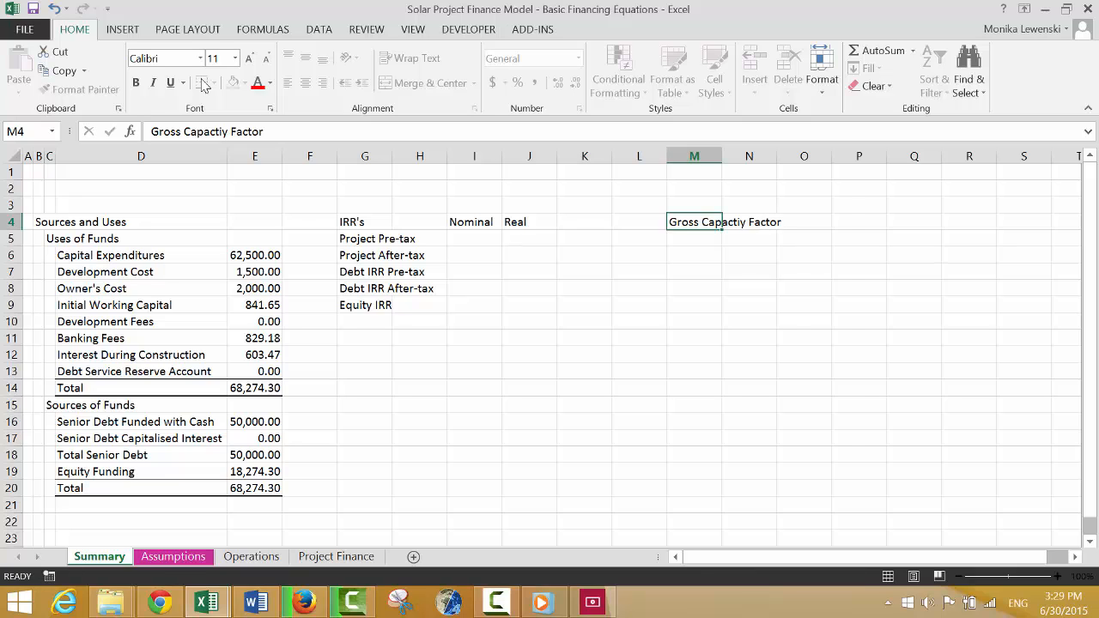
Enter the label "Termperature Adj" in M5 under the gross capacity factor label.
text(PE)
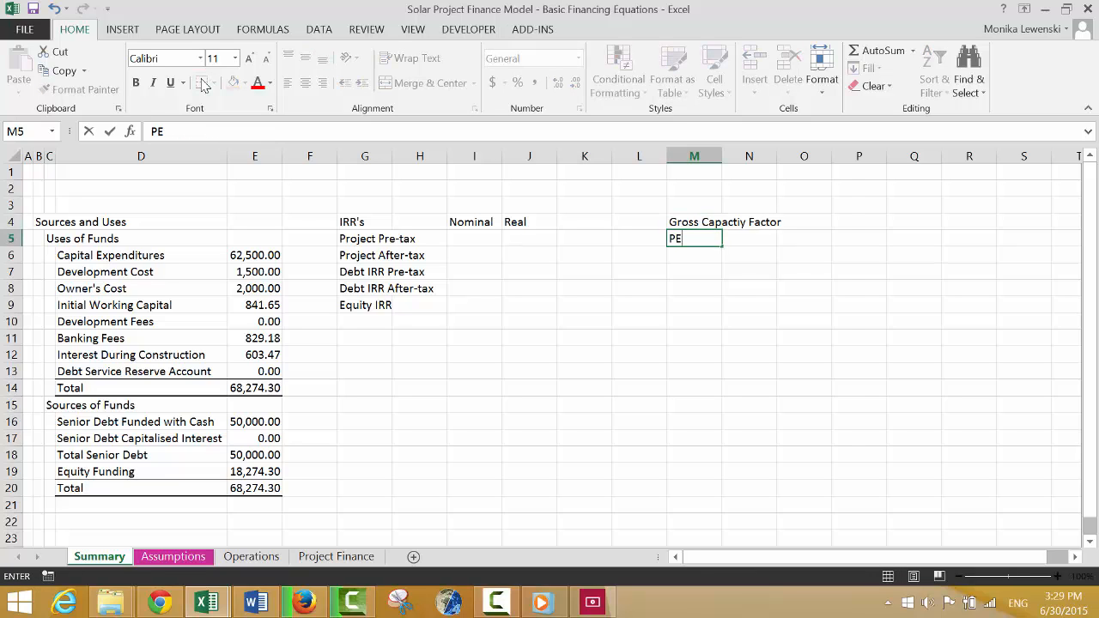
key(BackSpace)
key(BackSpace)
key(BackSpace)
text(Termp)
key(BackSpace)
text(era)
key(BackSpace)
key(BackSpace)
key(BackSpace)
text(perature Agr)
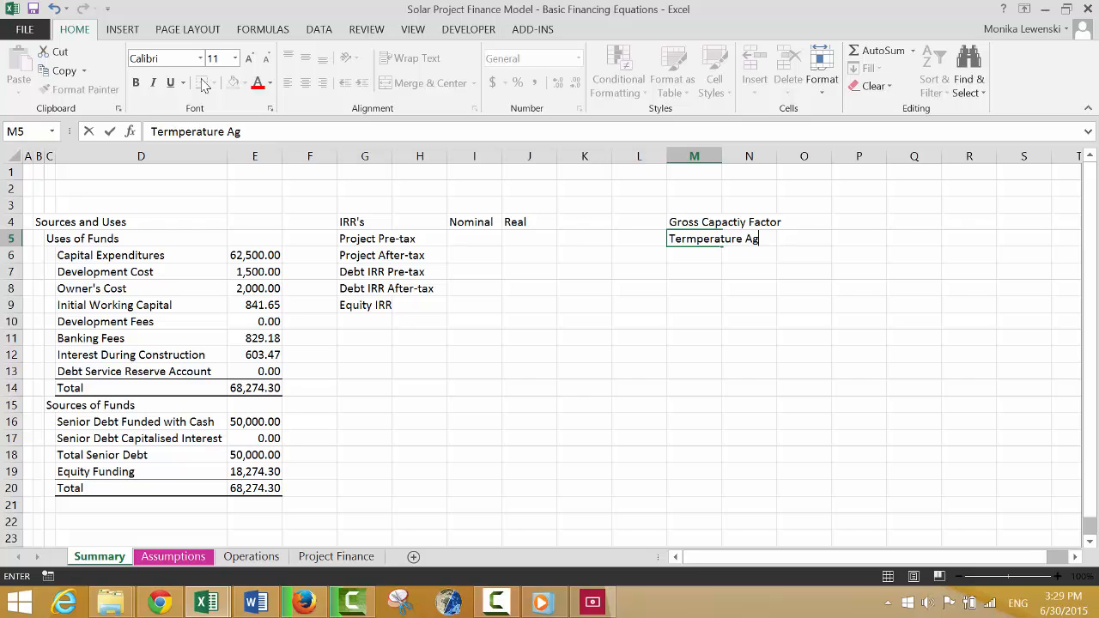
key(BackSpace)
key(BackSpace)
text(dj)
key(Return)
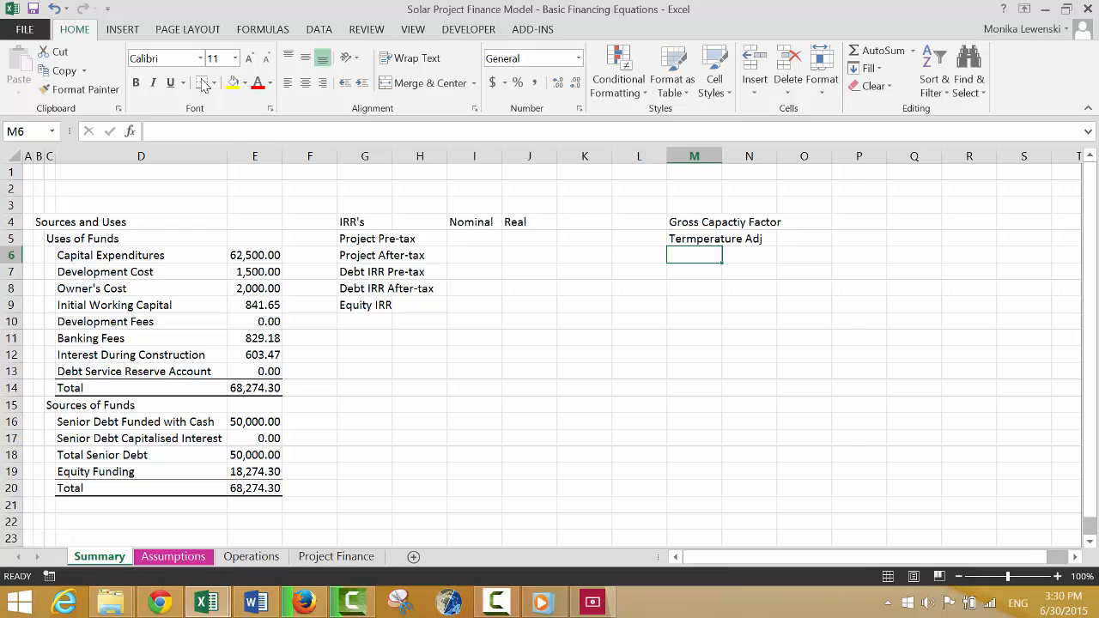
Enter the label "Perfromance Ratio" in M6.
text(Pe)
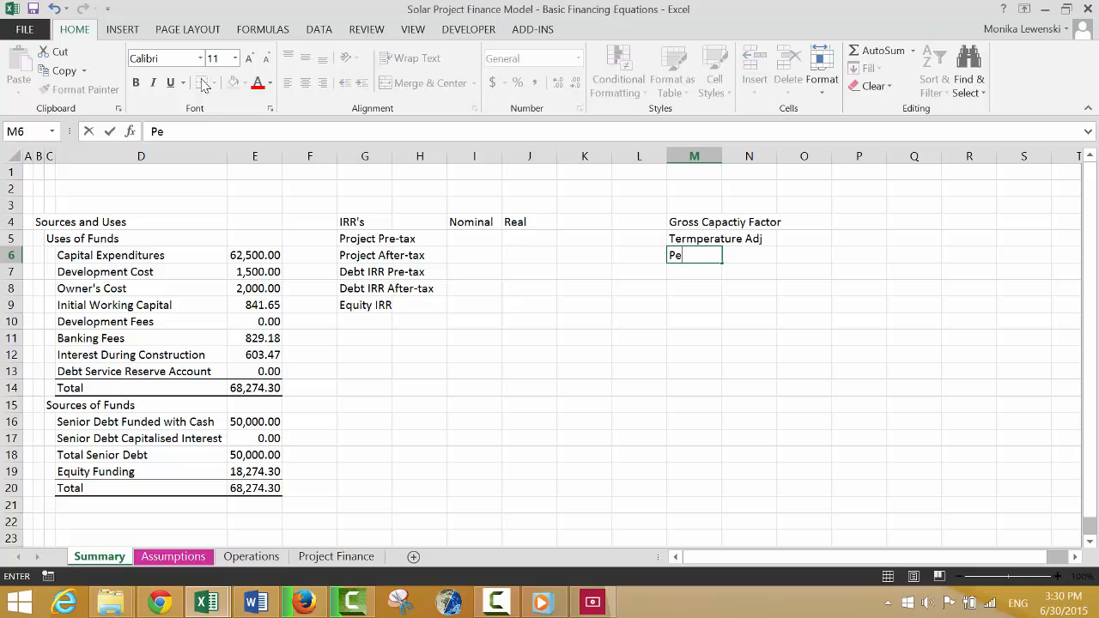
text(rfromance)
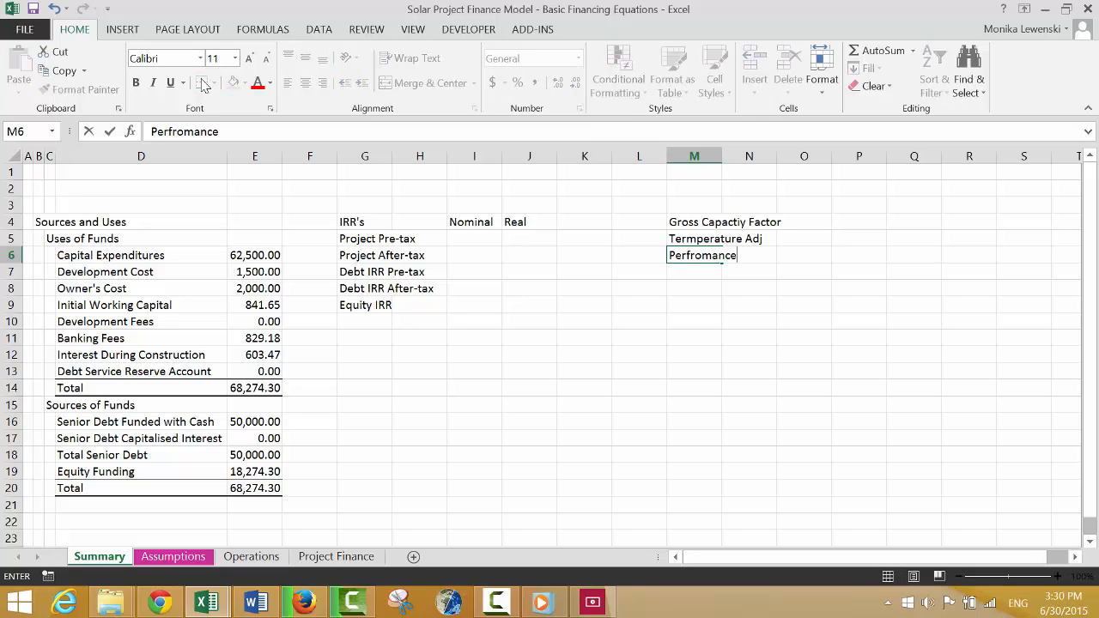
text( Ratio)
key(Return)
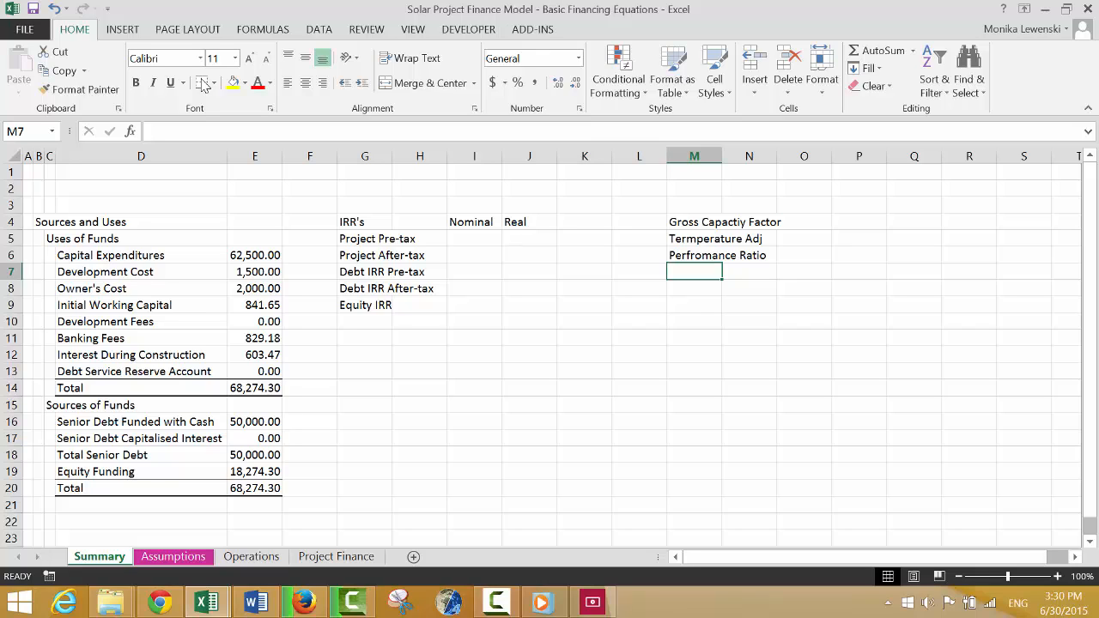
Enter the label "Net Capacity Factor" in M7.
text(Ne)
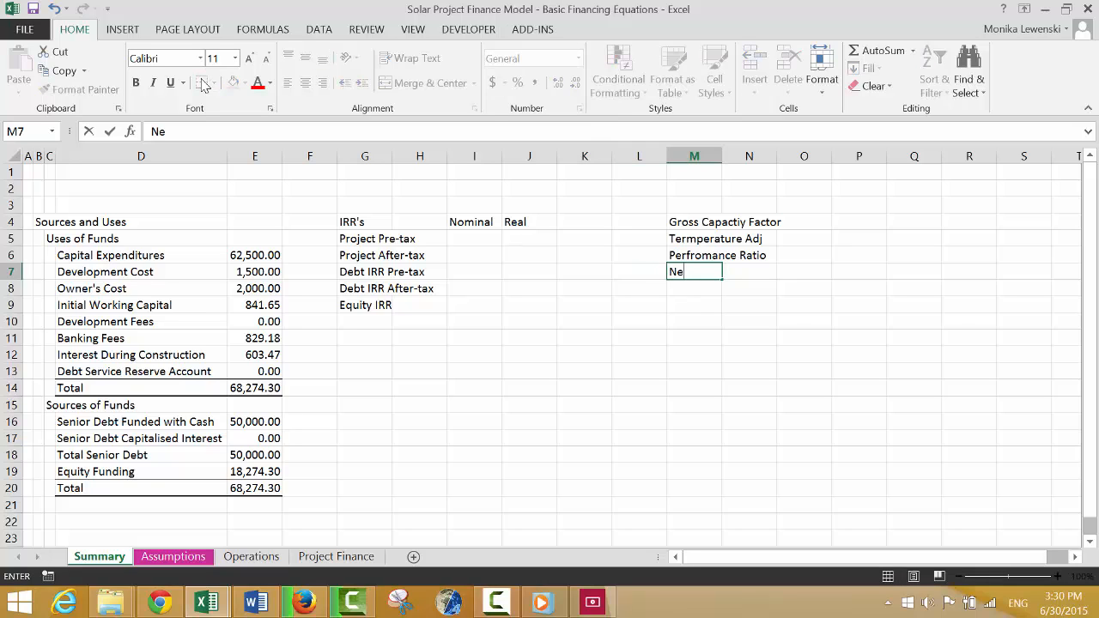
text(t Capacity)
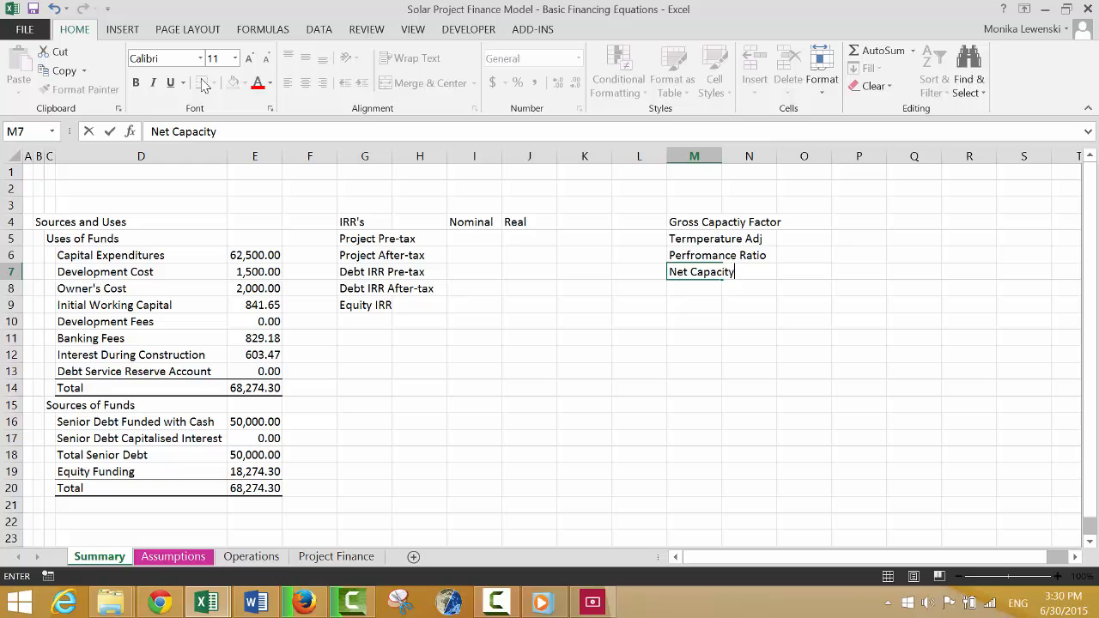
text( Factor)
key(Return)
key(Up)
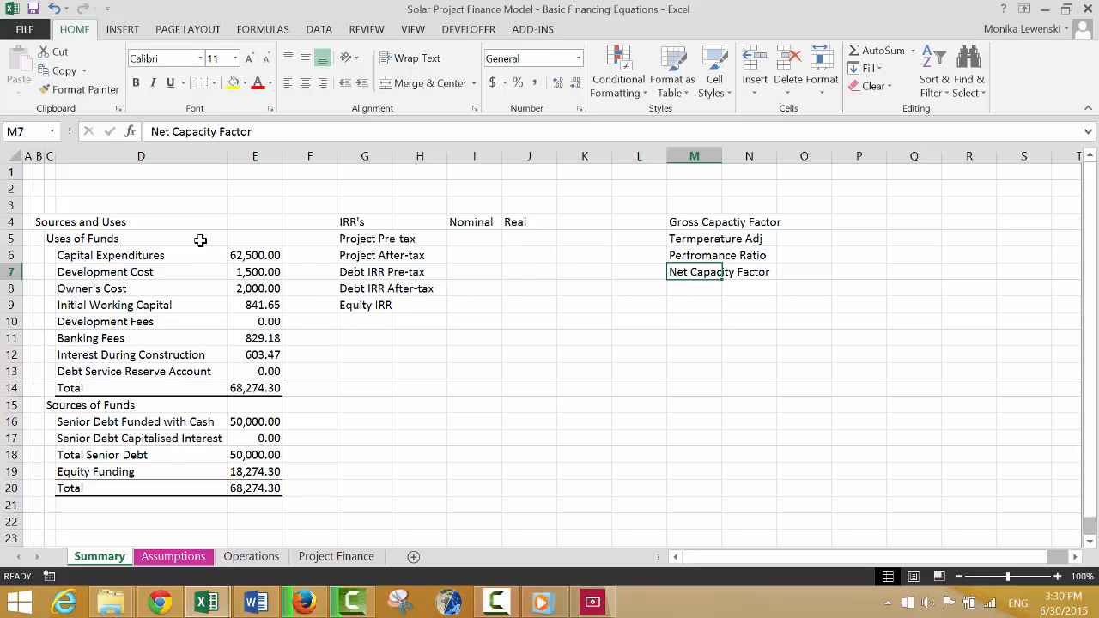
Insert two new columns at column F, between the Sources and Uses table and the IRR's list.
click(293, 252)
key(ctrl+space)
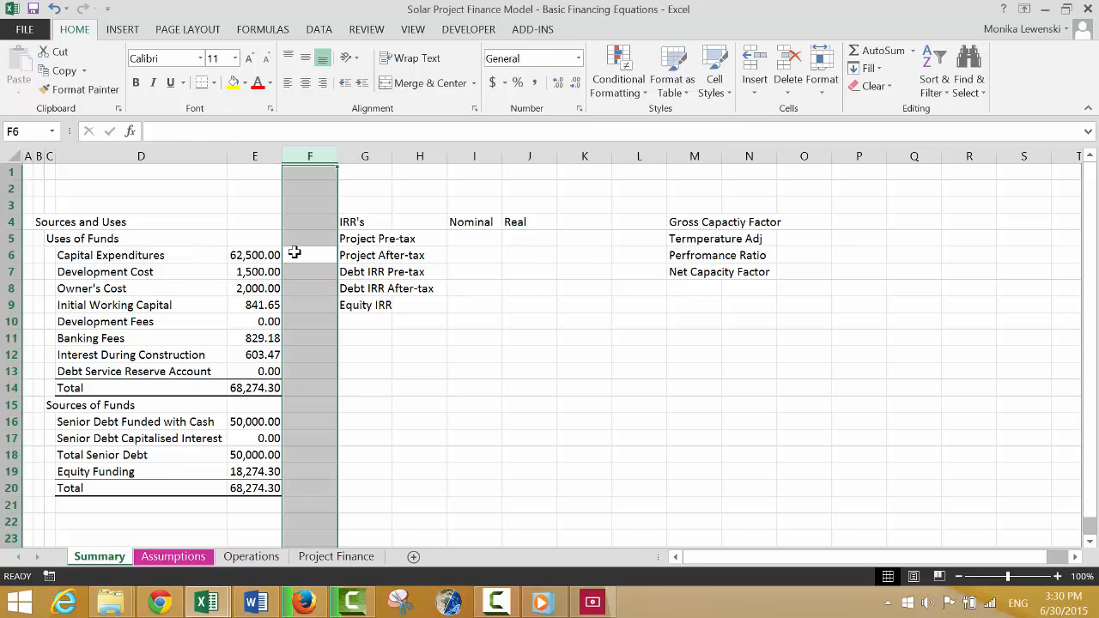
key(ctrl+shift+plus)
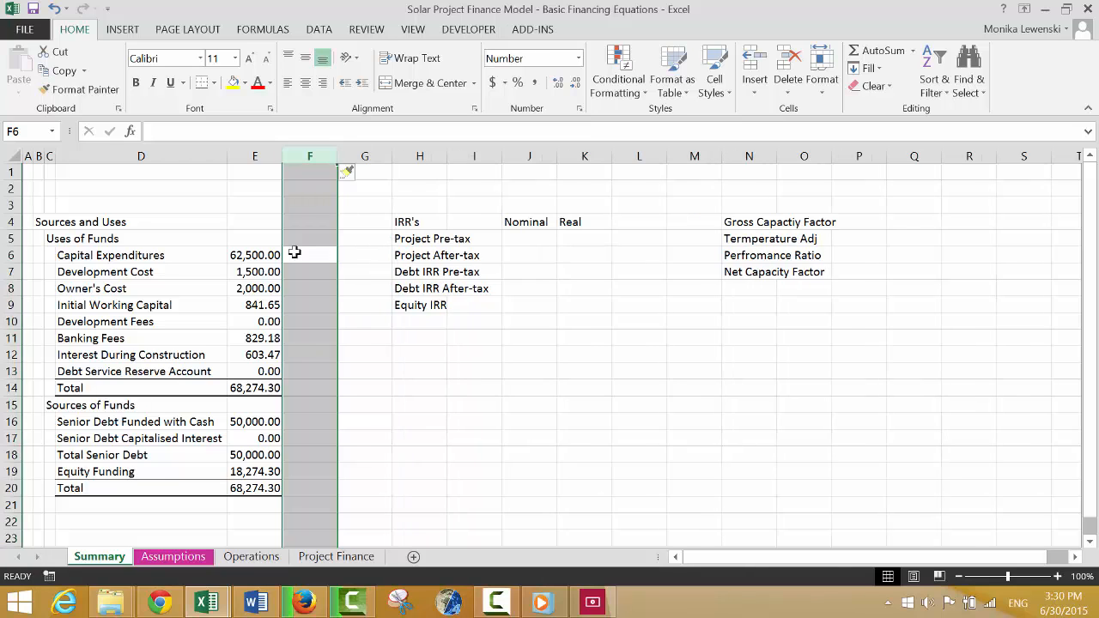
key(ctrl+shift+plus)
Enter the column heading "USD 000's" in E4 above the Sources and Uses amounts.
key(Left)
key(Up)
key(Up)
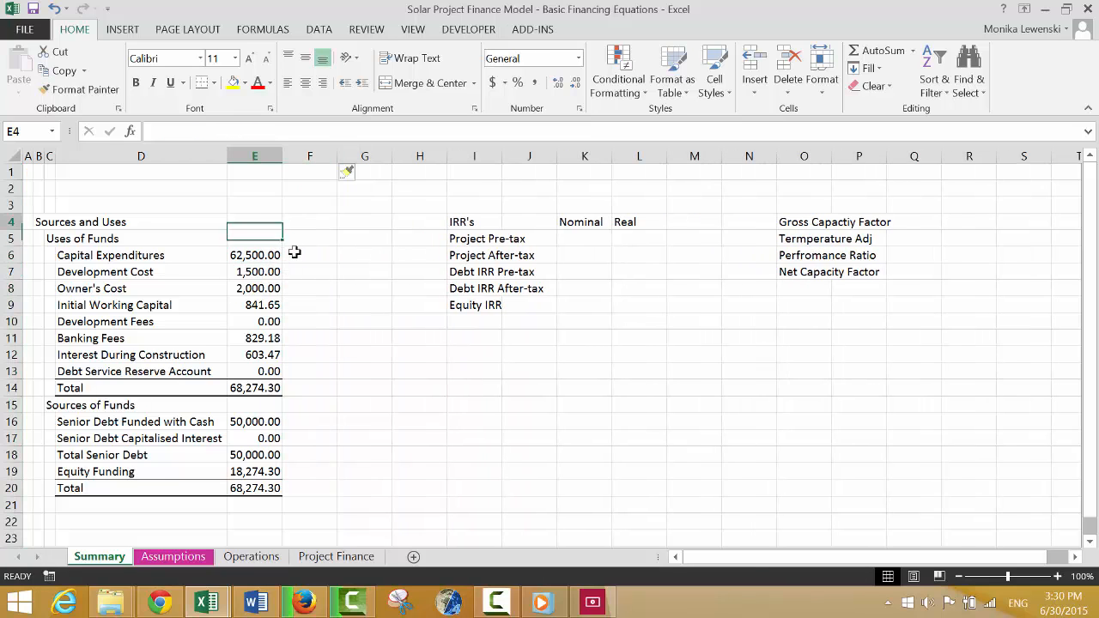
text(USD)
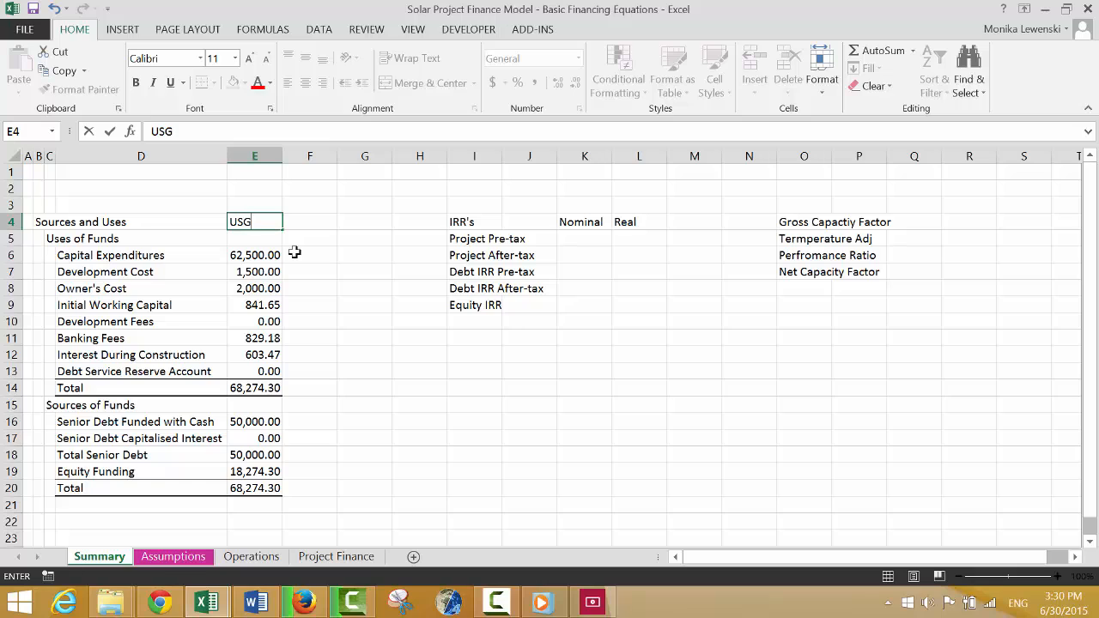
key(BackSpace)
text(D 000's)
key(Return)
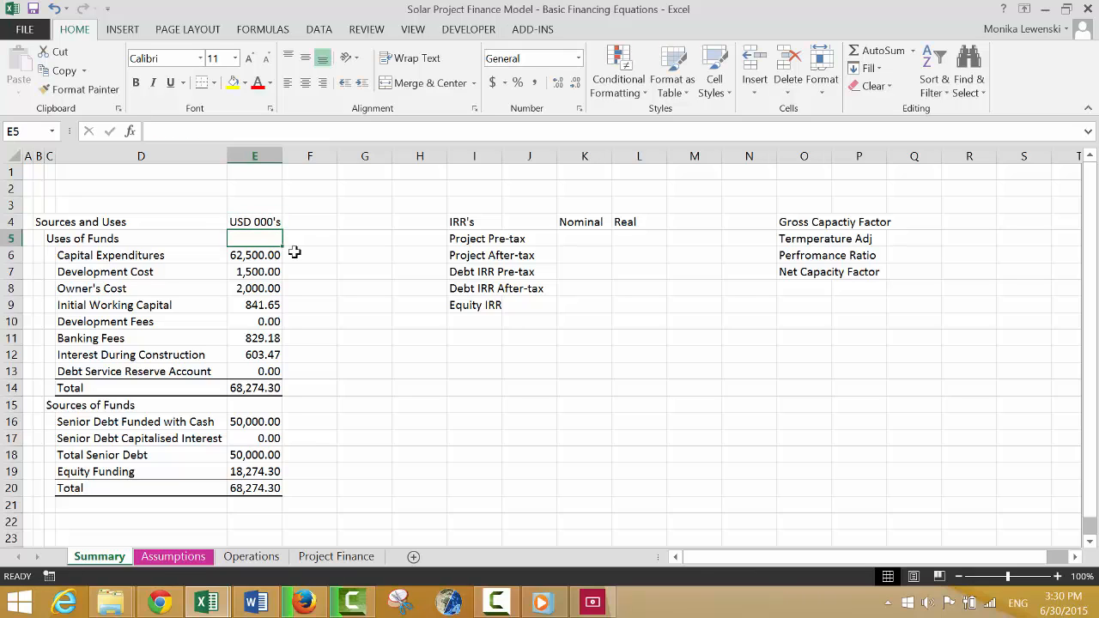
Enter the column heading "USD/kW" in F4.
key(Up)
key(Right)
text(U)
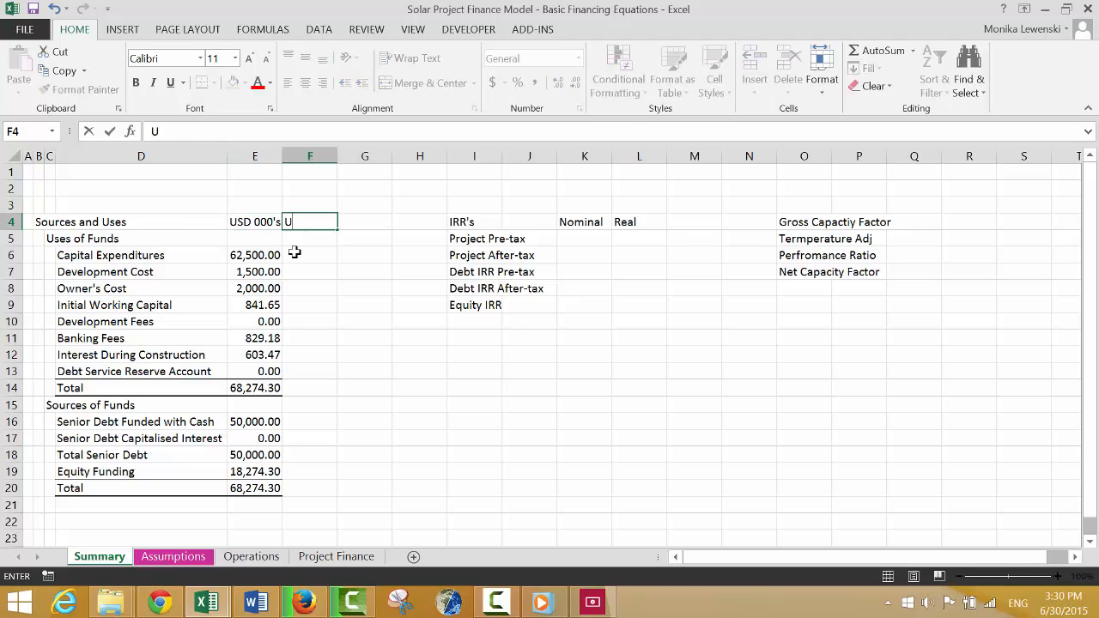
text(SD)
key(BackSpace)
text(SD/kW)
key(Return)
key(Up)
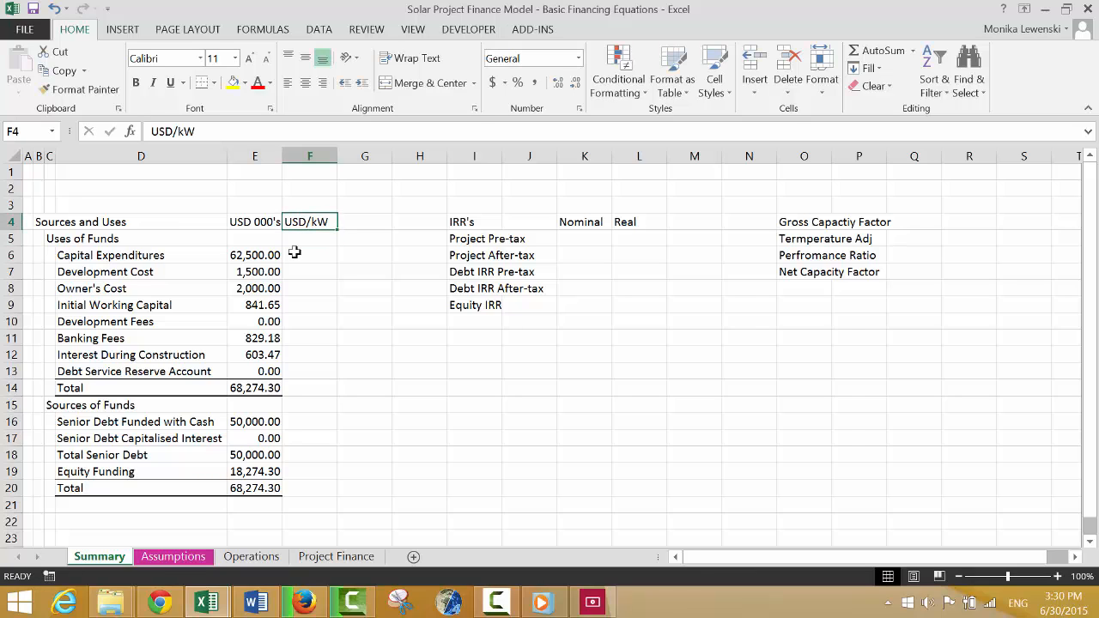
Set the F4 column heading to "Percent" and center it in the cell.
text(Percen)
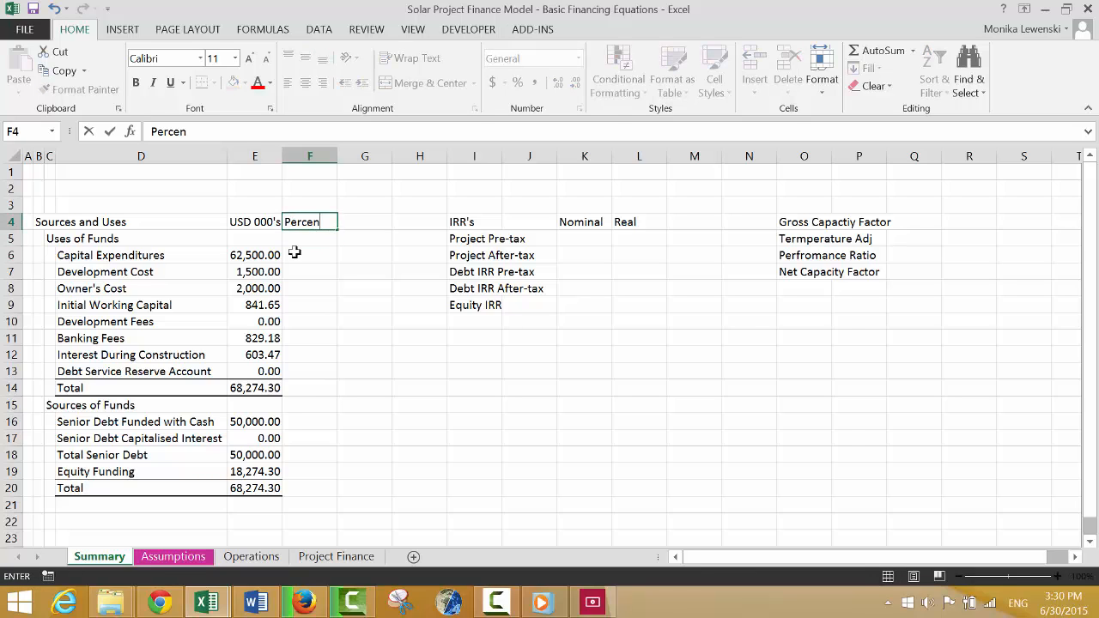
text(t)
key(Return)
key(Up)
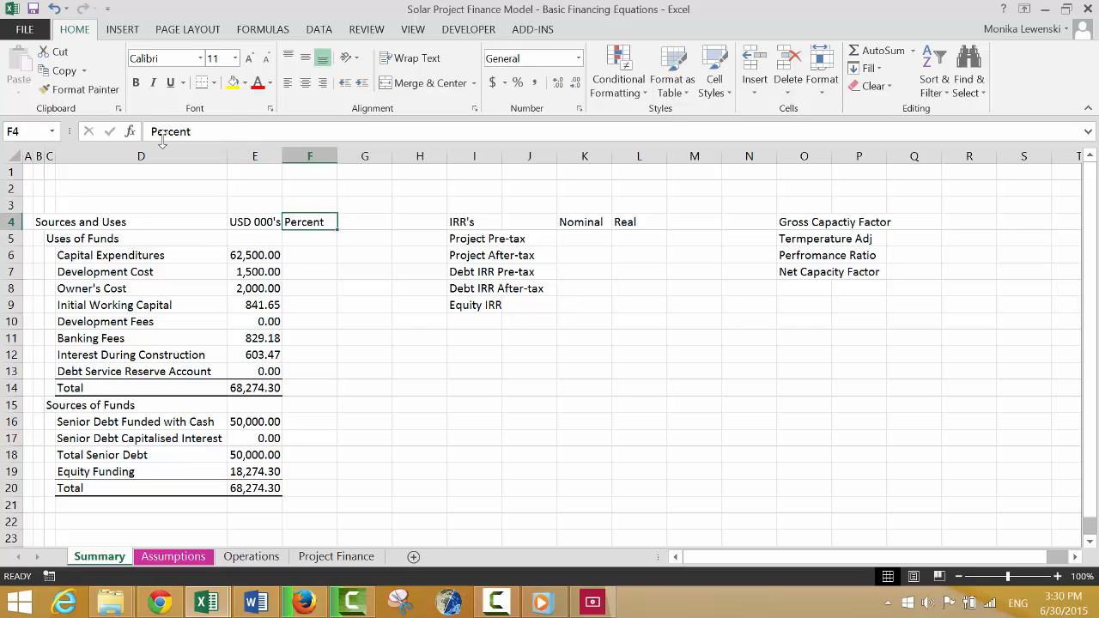
click(304, 86)
Enter the column heading "USD/kW" in G4 beside the Percent heading.
key(Right)
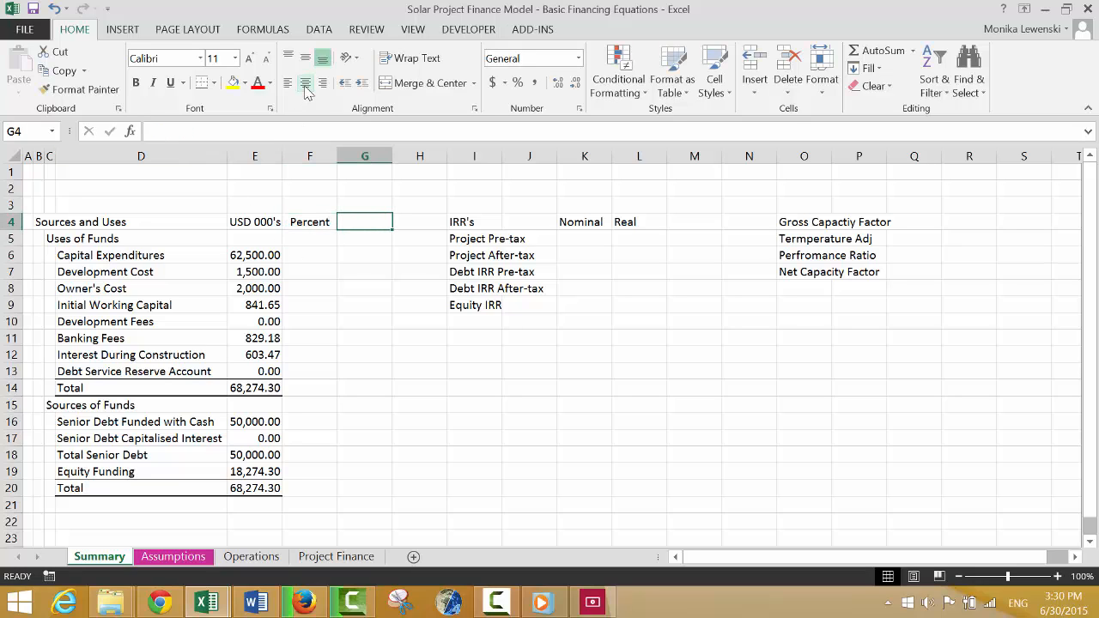
text(USD/)
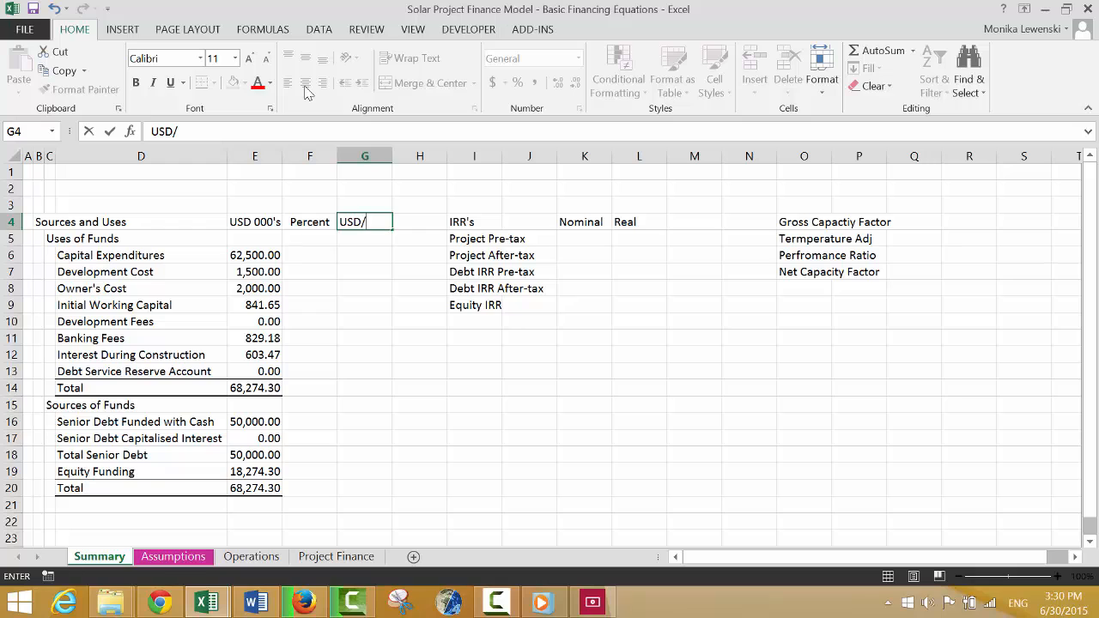
text(kW)
key(Return)
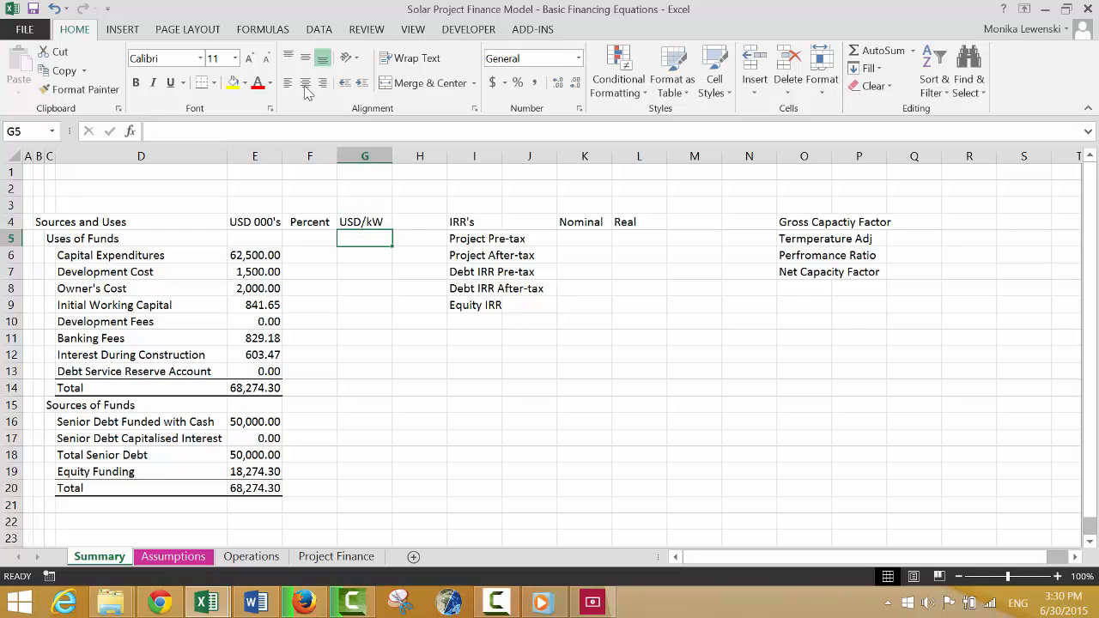
Enter the formula =E16/$E$20 in F16 to calculate the senior debt's share of total sources.
key(Down)
key(Down)
key(Down)
key(Down)
key(Down)
key(Down)
key(Down)
key(Down)
key(Down)
key(Down)
key(Down)
key(Left)
key(Left)
key(Right)
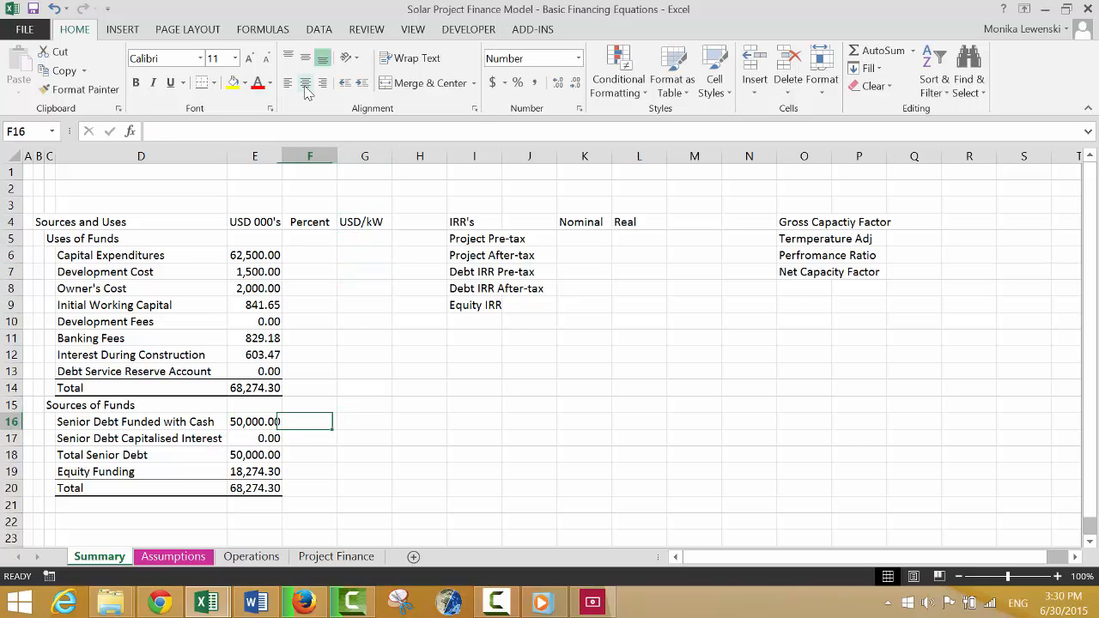
text(=)
key(Left)
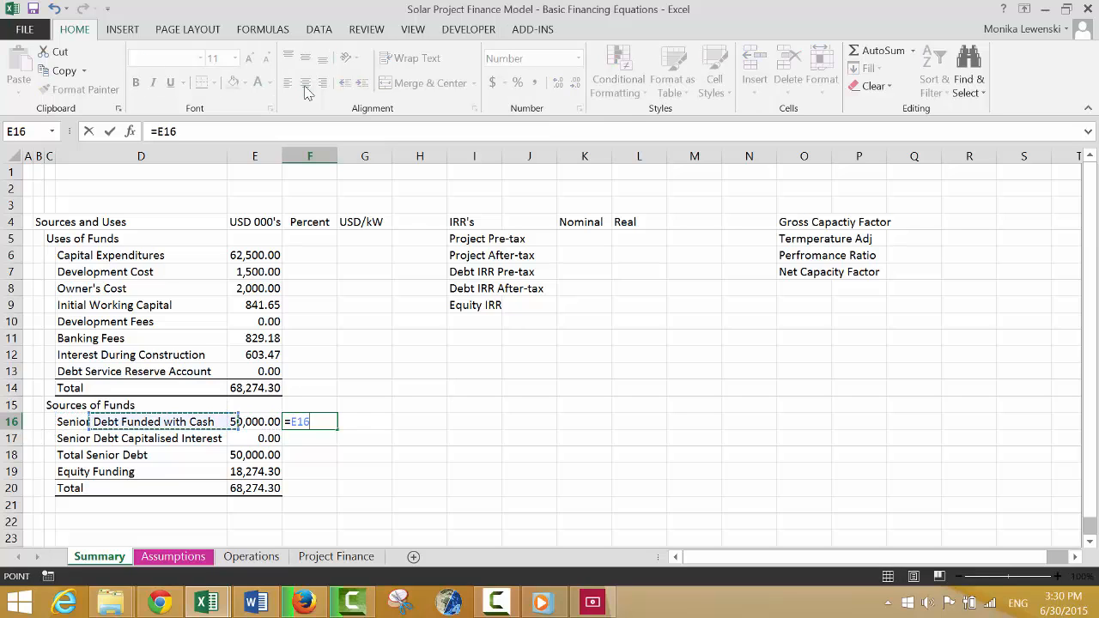
text(/)
key(Left)
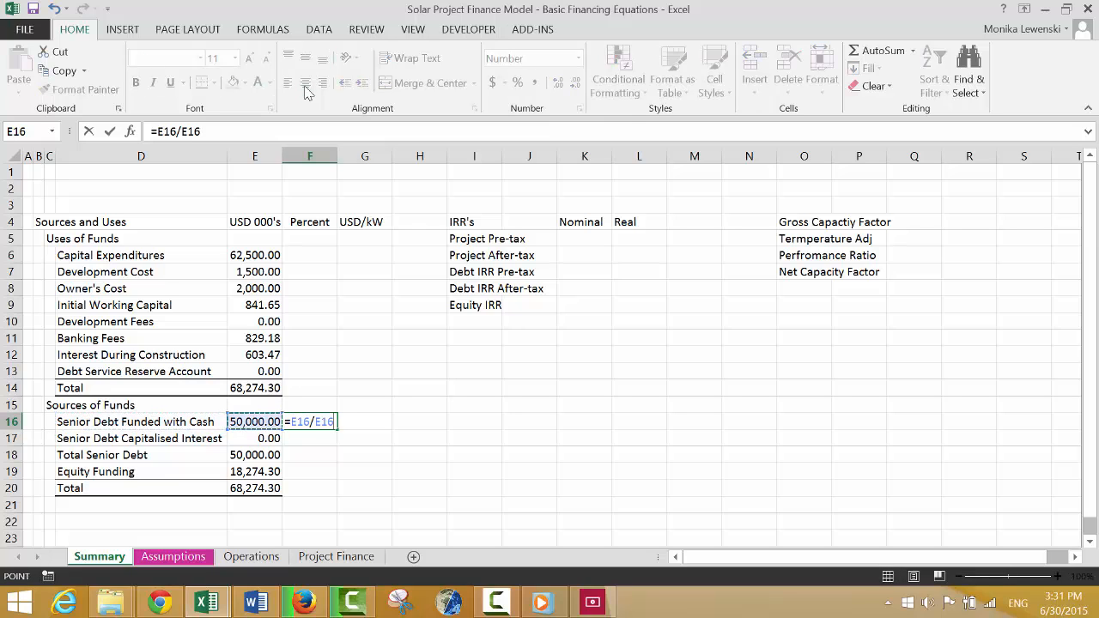
key(Down)
key(Down)
key(Down)
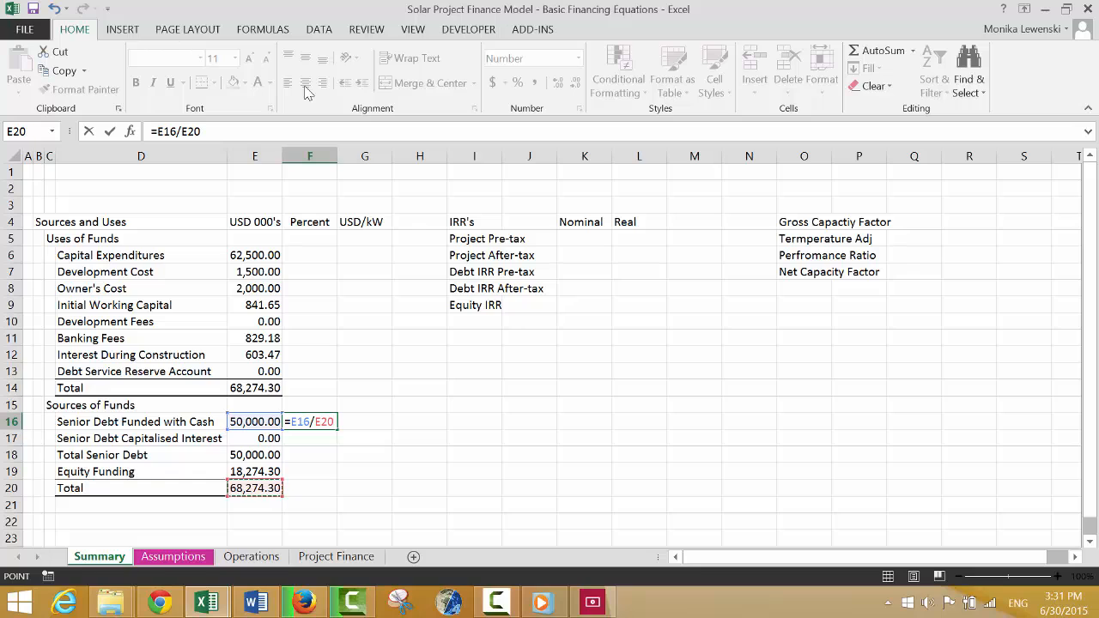
key(F4)
key(Return)
Fill the F16 formula down through F20 and format the sources shares as percentages.
key(Up)
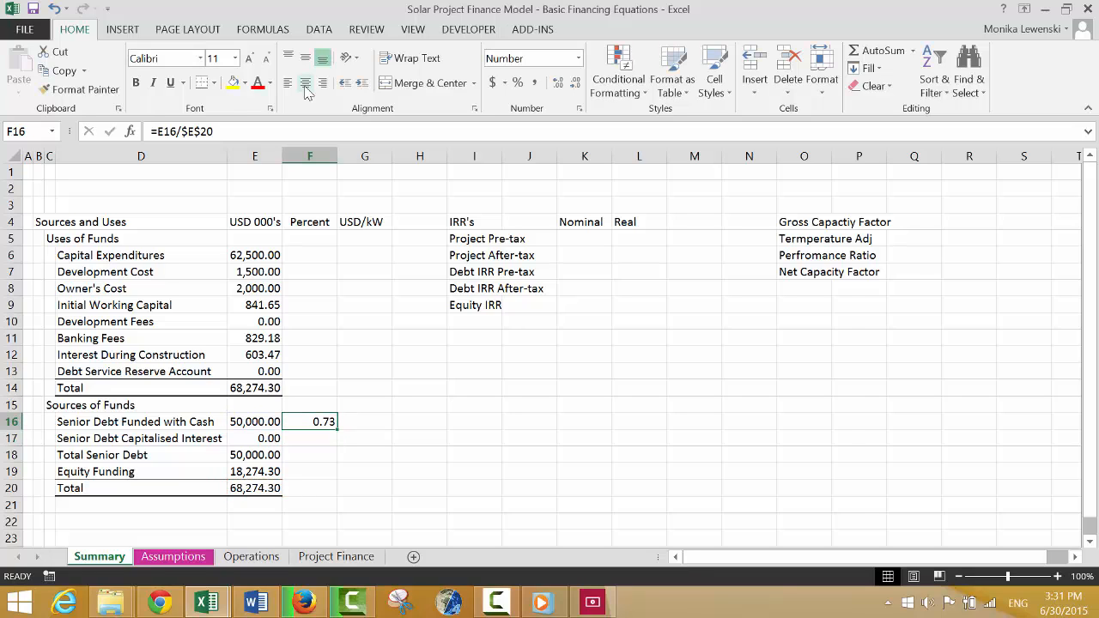
key(shift+Down)
key(shift+Down)
key(shift+Down)
key(shift+Down)
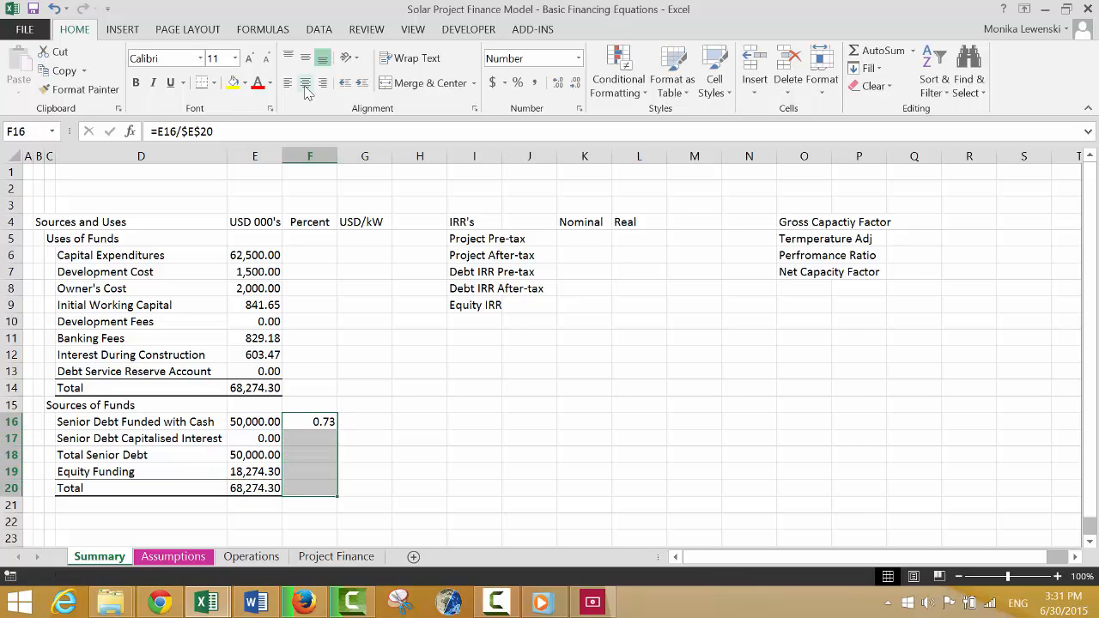
key(ctrl+d)
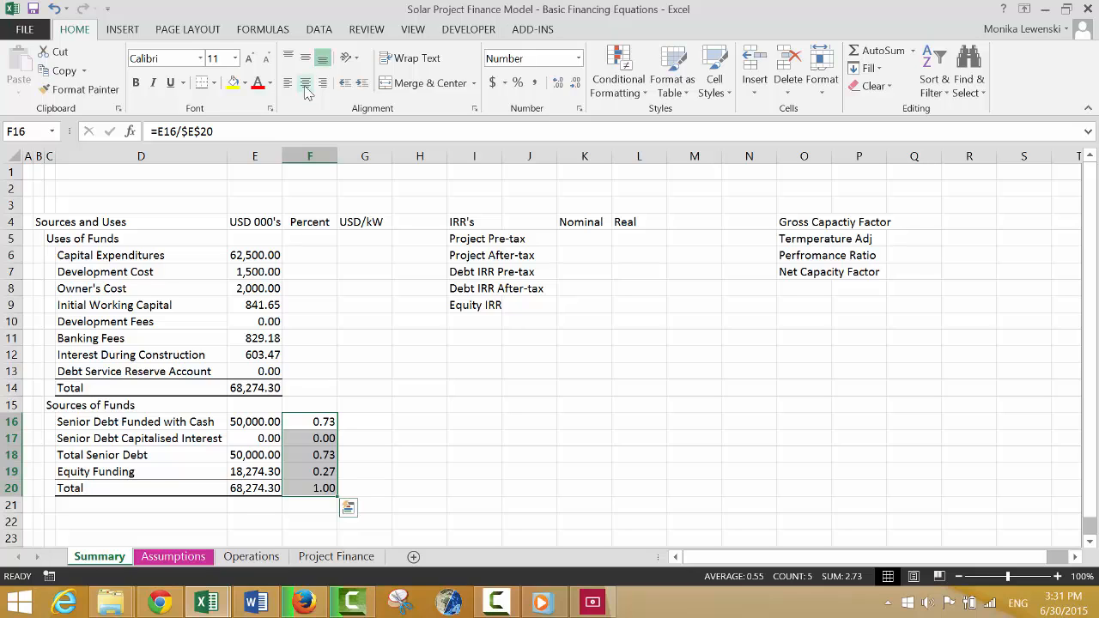
key(ctrl+shift+5)
Enter the formula =E6/$E$14 in F6 to calculate capital expenditures as a share of total uses.
key(Up)
key(Up)
key(Up)
key(Up)
key(Up)
key(Up)
key(Up)
key(Up)
key(Up)
key(Up)
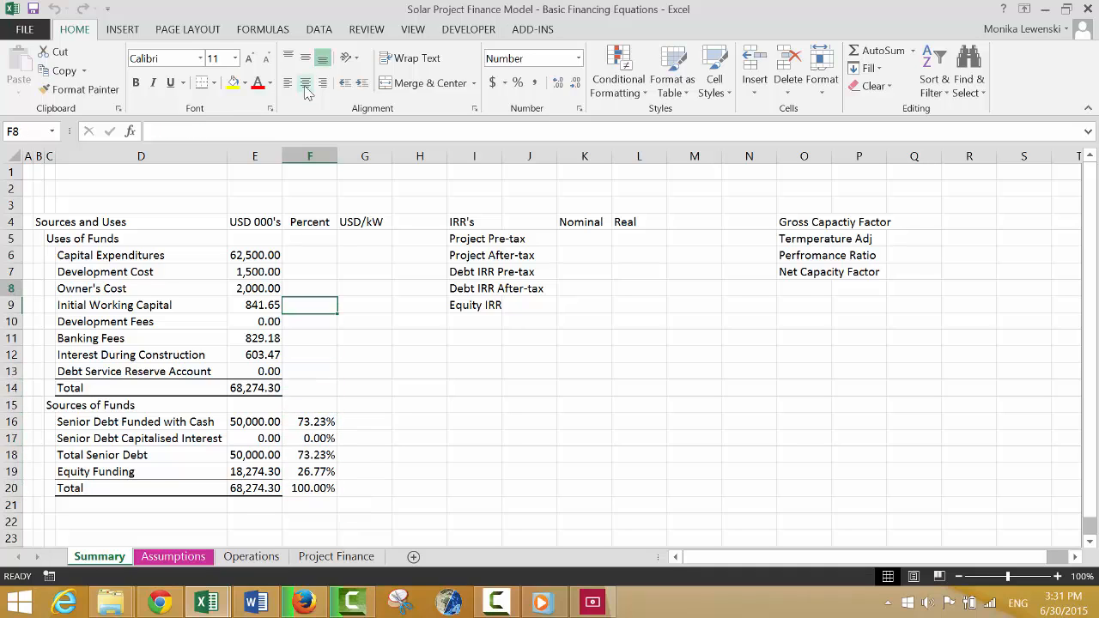
text(=)
key(Left)
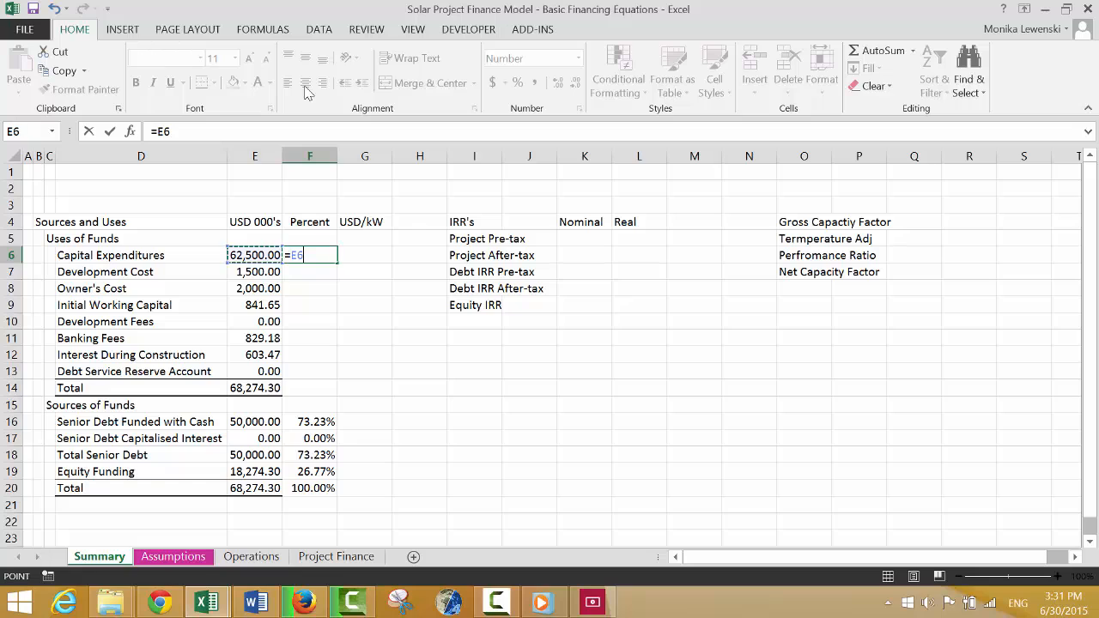
text(/)
key(Down)
key(Down)
key(Down)
key(Down)
key(Down)
key(Down)
key(Down)
key(Down)
key(Down)
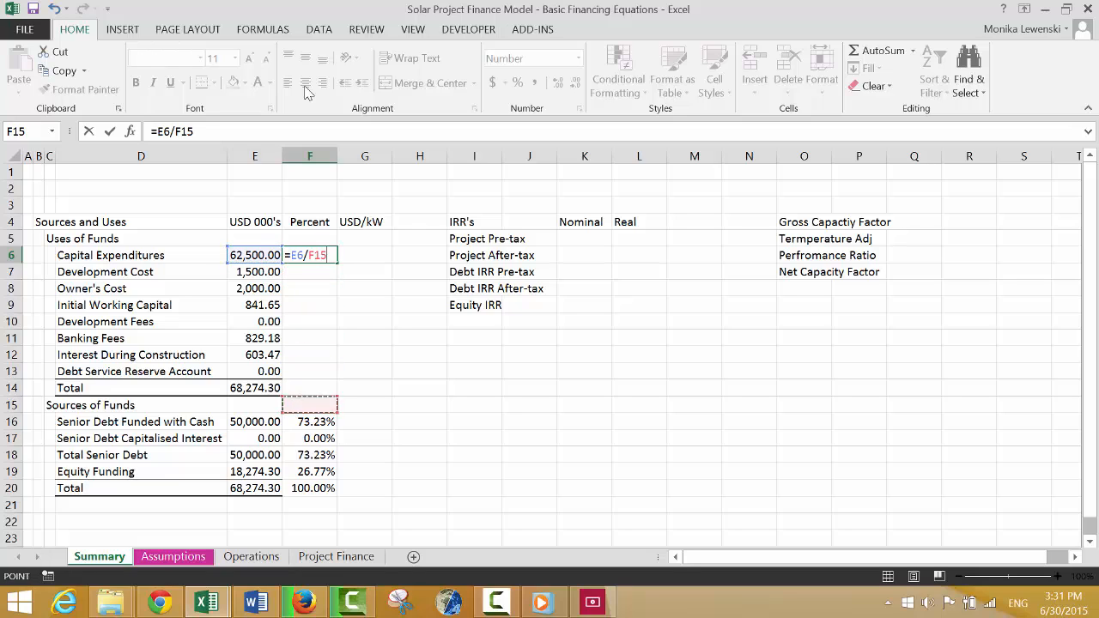
key(Left)
key(Up)
key(F4)
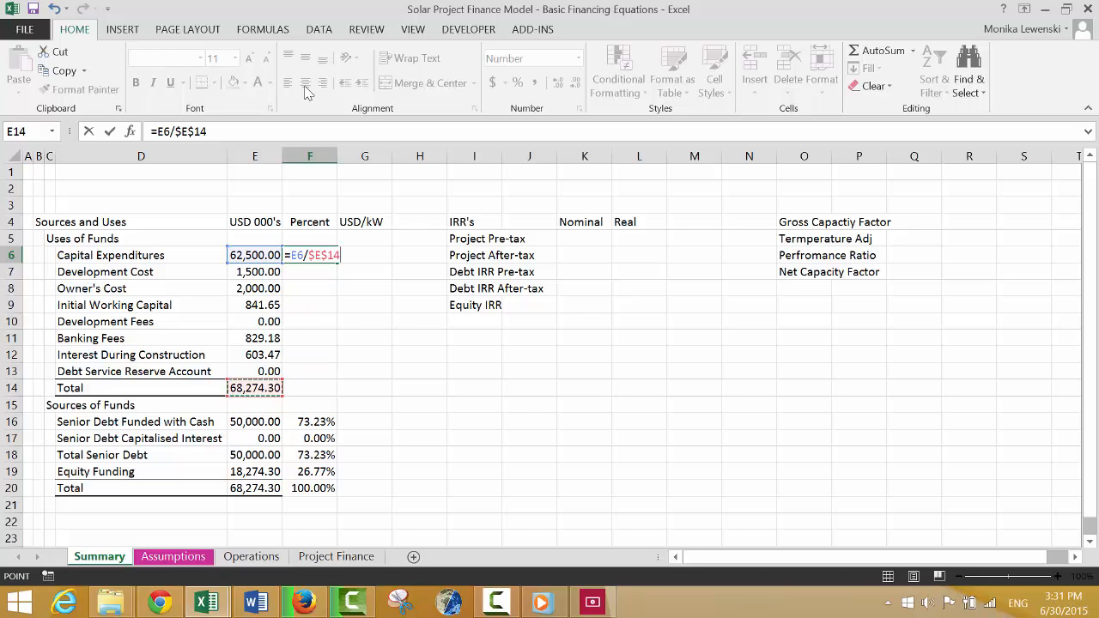
key(Return)
Fill the F6 formula down through F14 and format the uses shares as percentages.
key(Up)
key(shift+Down)
key(shift+Down)
key(shift+Down)
key(shift+Down)
key(shift+Down)
key(shift+Down)
key(shift+Down)
key(shift+Down)
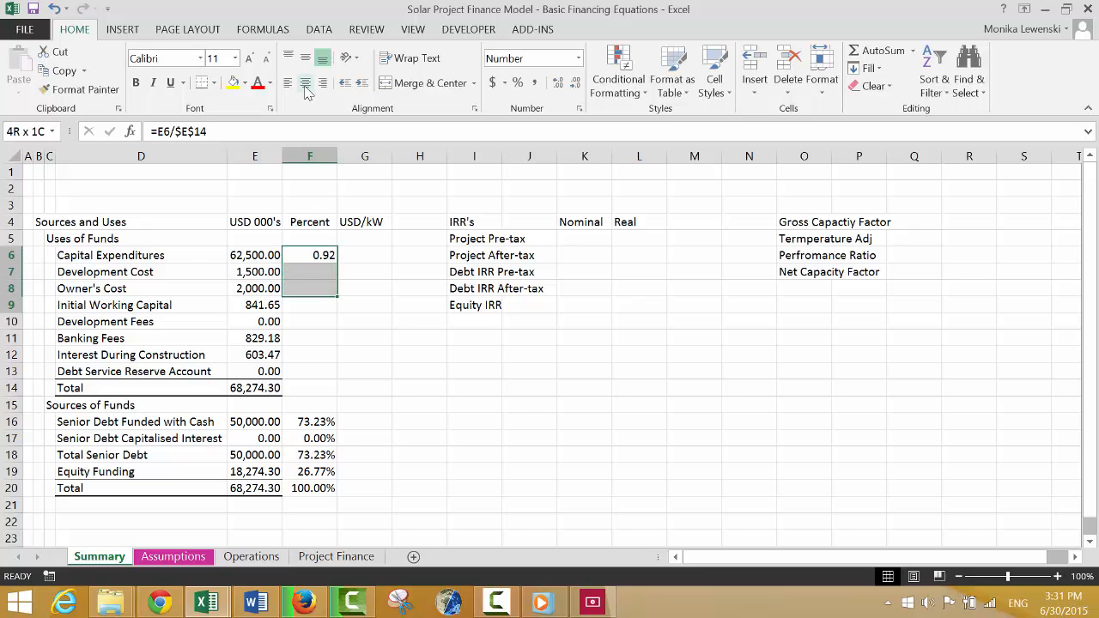
key(ctrl+d)
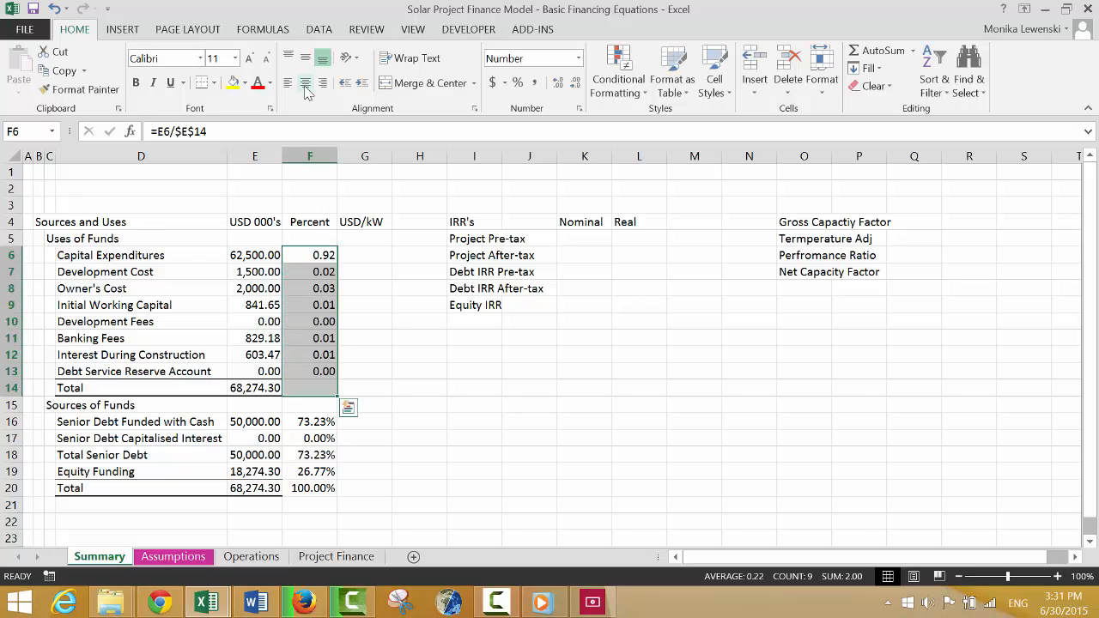
key(ctrl+shift+5)
Change the column heading in G4 to "USD/kWp".
key(Right)
key(Up)
key(Up)
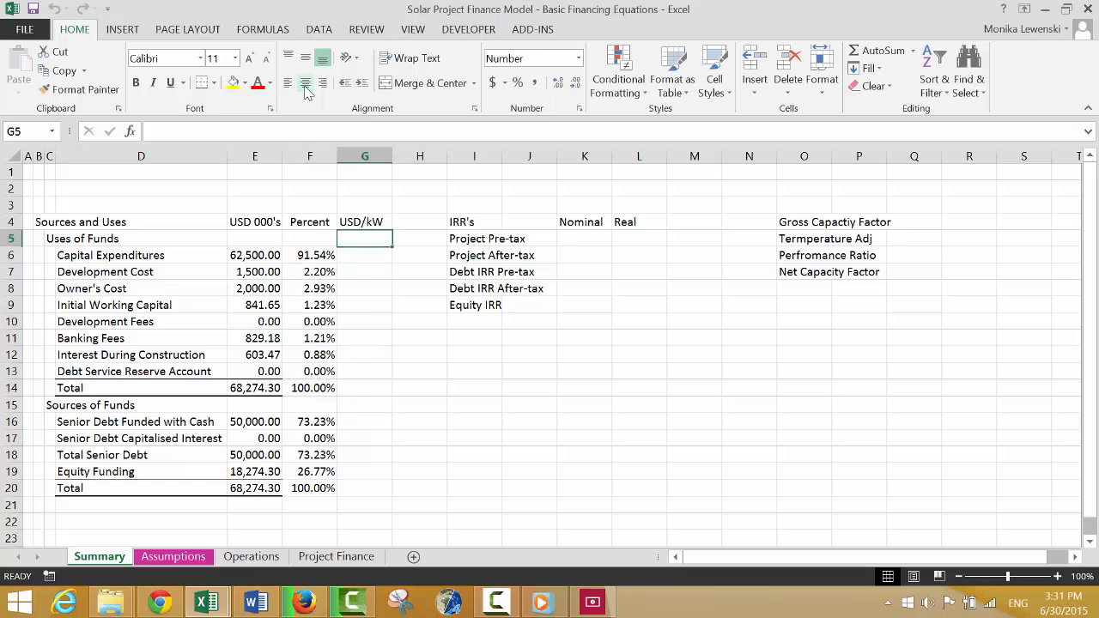
key(F2)
text(p)
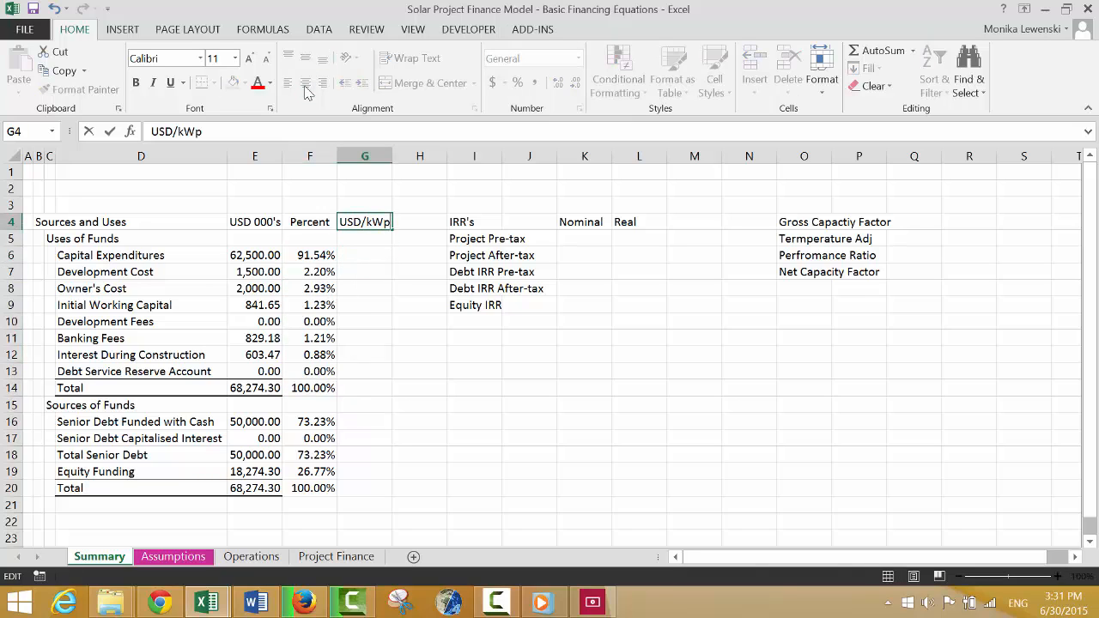
key(Return)
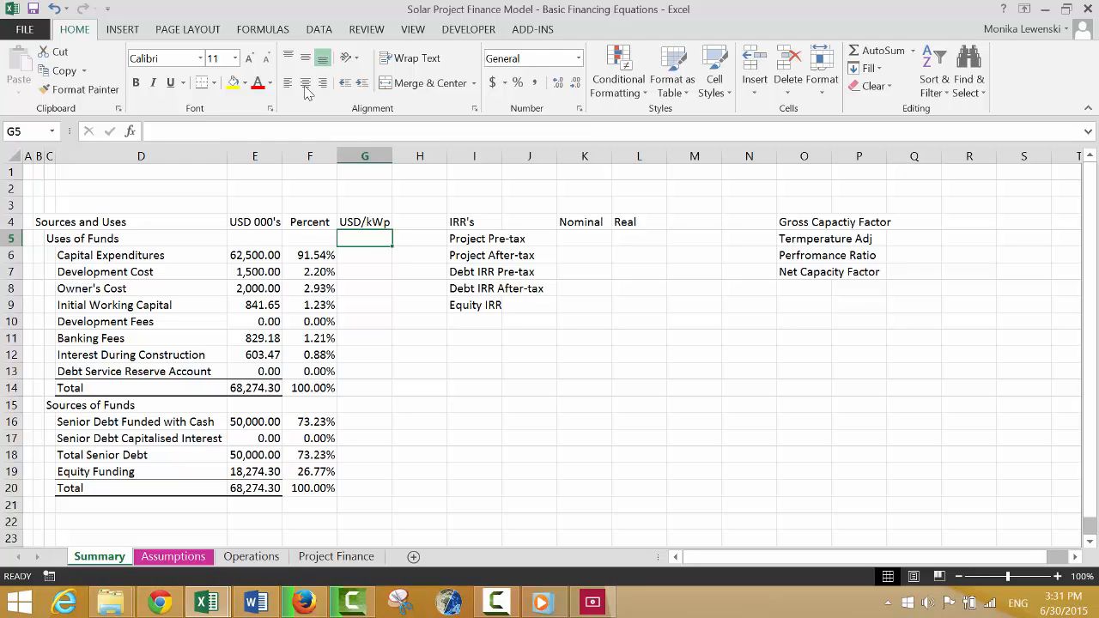
Link the nominal Project Pre-tax IRR in K5 to the annual Pre-tax IRR after WC in G90 on the Operations sheet.
key(Down)
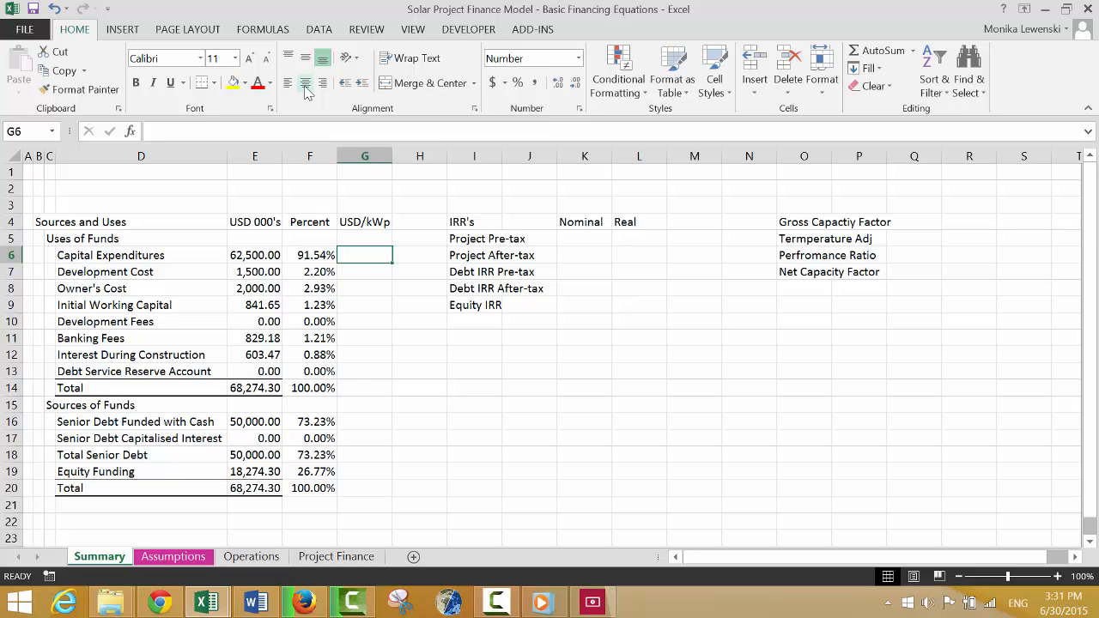
key(Right)
key(Right)
key(Right)
key(Right)
key(Up)
text(=)
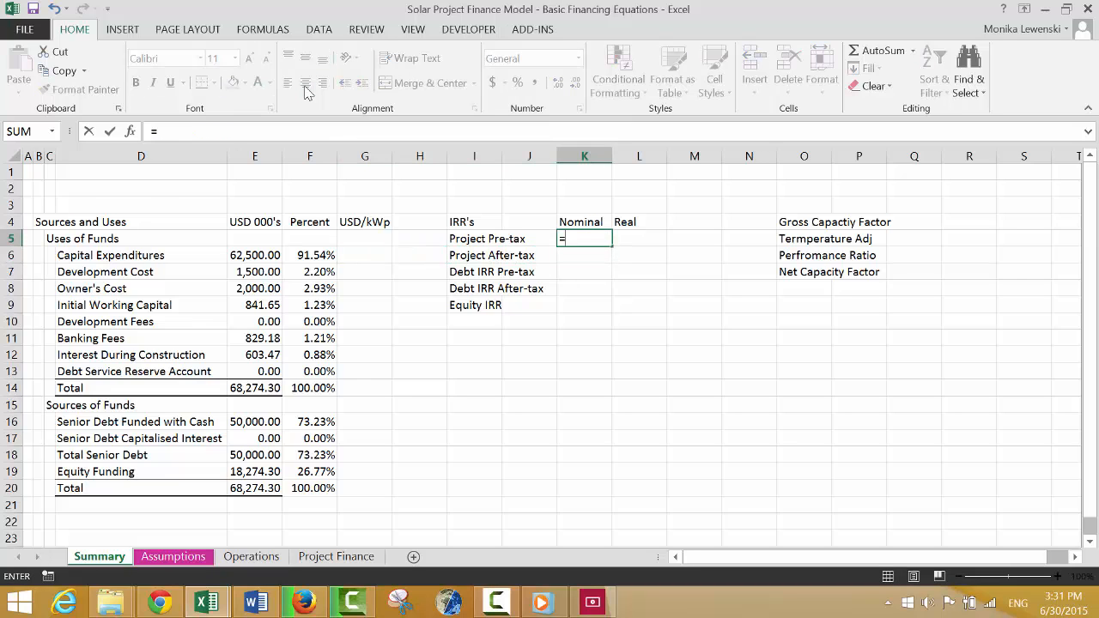
key(ctrl+Page_Down)
key(ctrl+Page_Down)
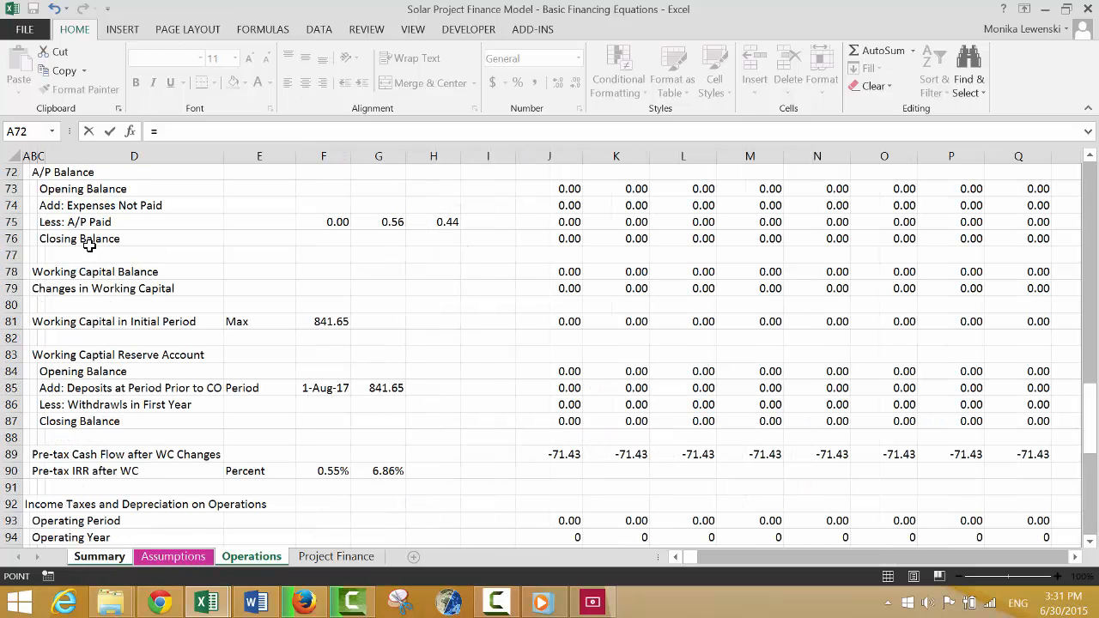
click(377, 315)
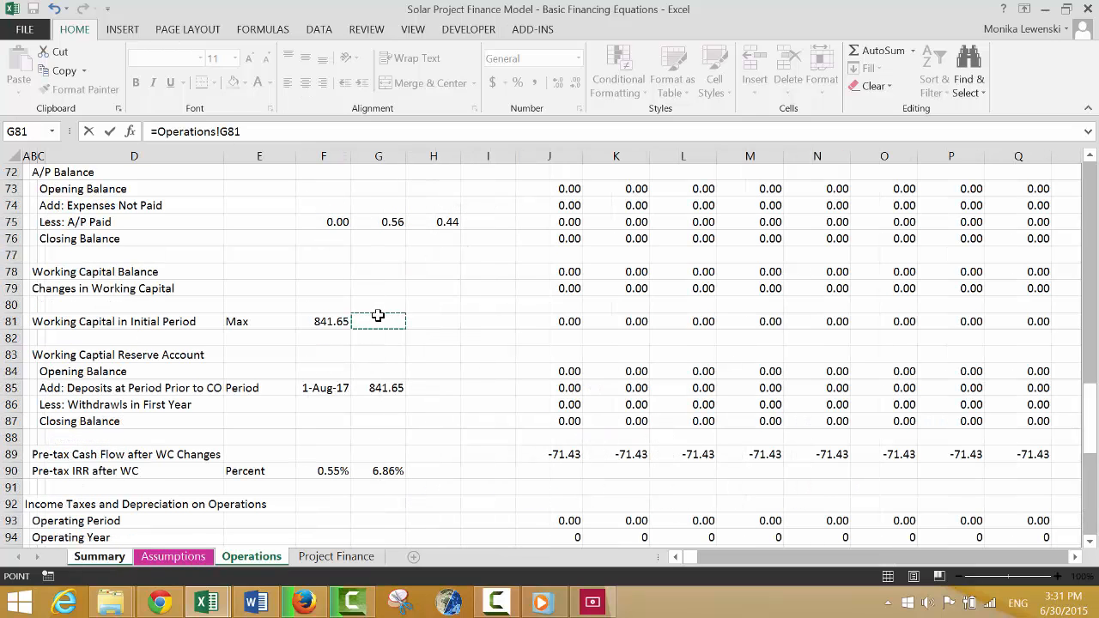
key(Down)
key(Down)
key(Down)
key(Down)
key(Down)
key(Down)
key(Down)
key(Down)
key(Down)
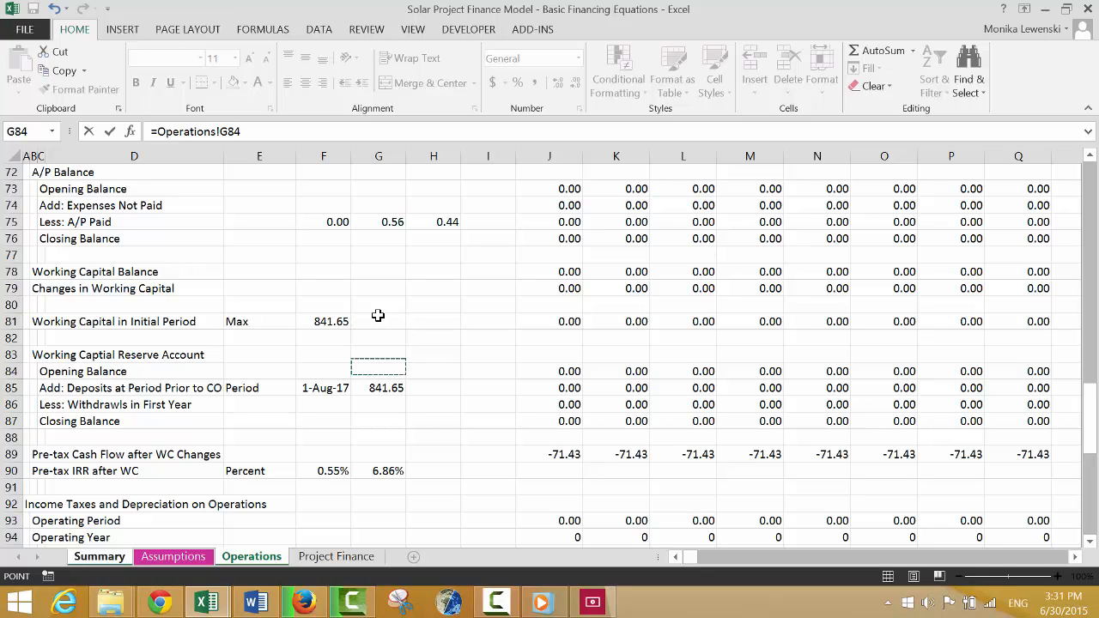
key(Return)
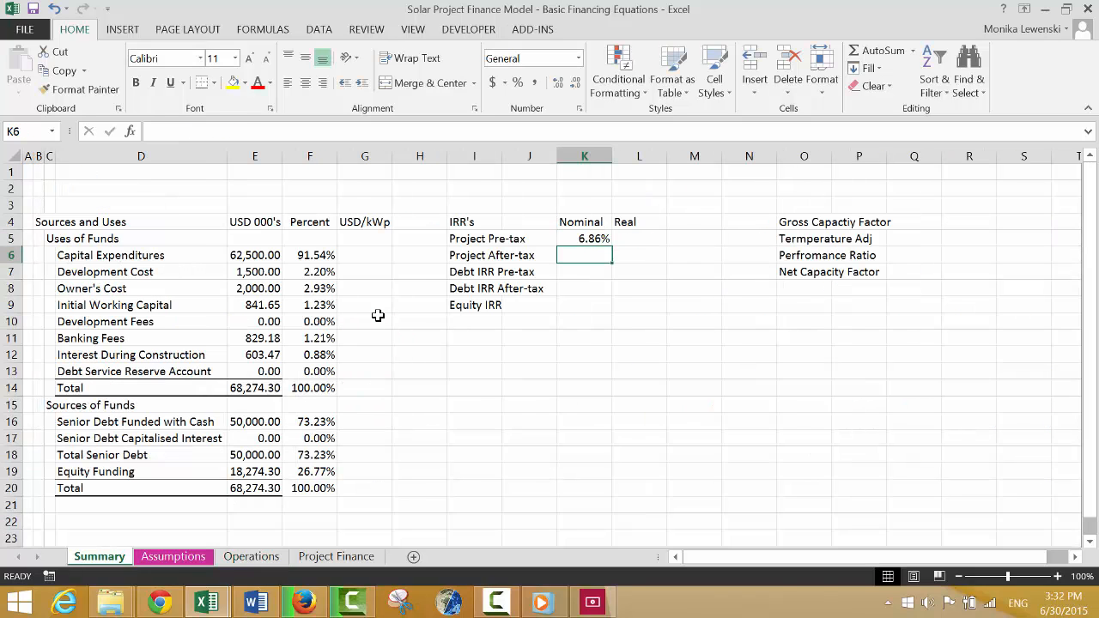
Start a linking formula in K6 for the nominal Project After-tax IRR and move to the Assumptions sheet.
text(=)
key(ctrl+Page_Down)
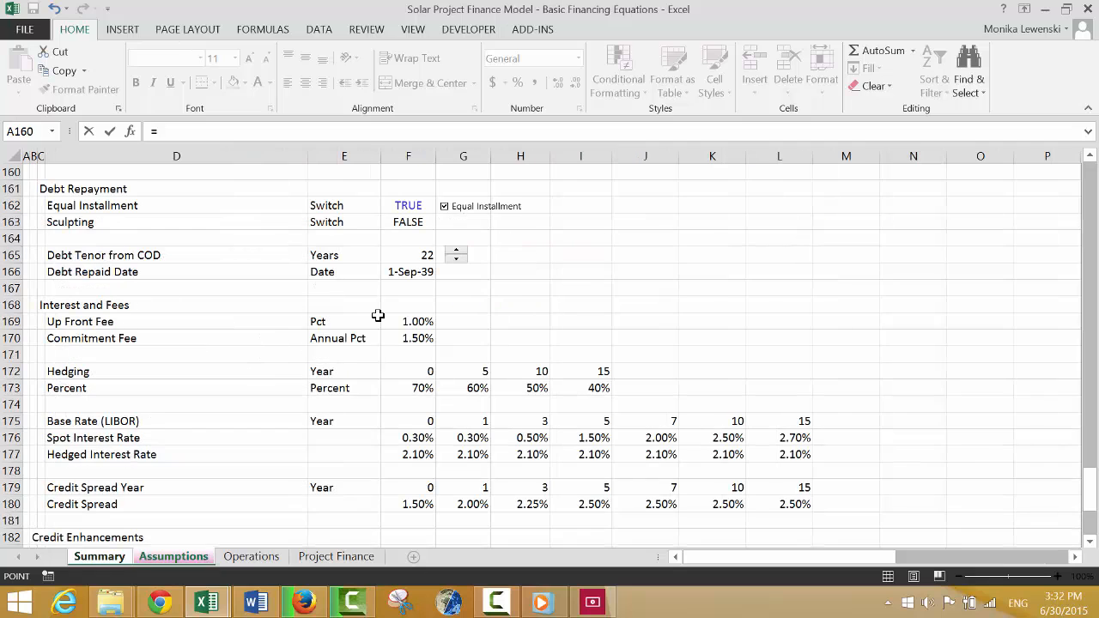
click(410, 376)
key(Down)
key(Down)
key(Down)
key(Down)
key(Down)
key(Down)
key(Down)
key(Down)
key(Down)
key(Down)
key(Down)
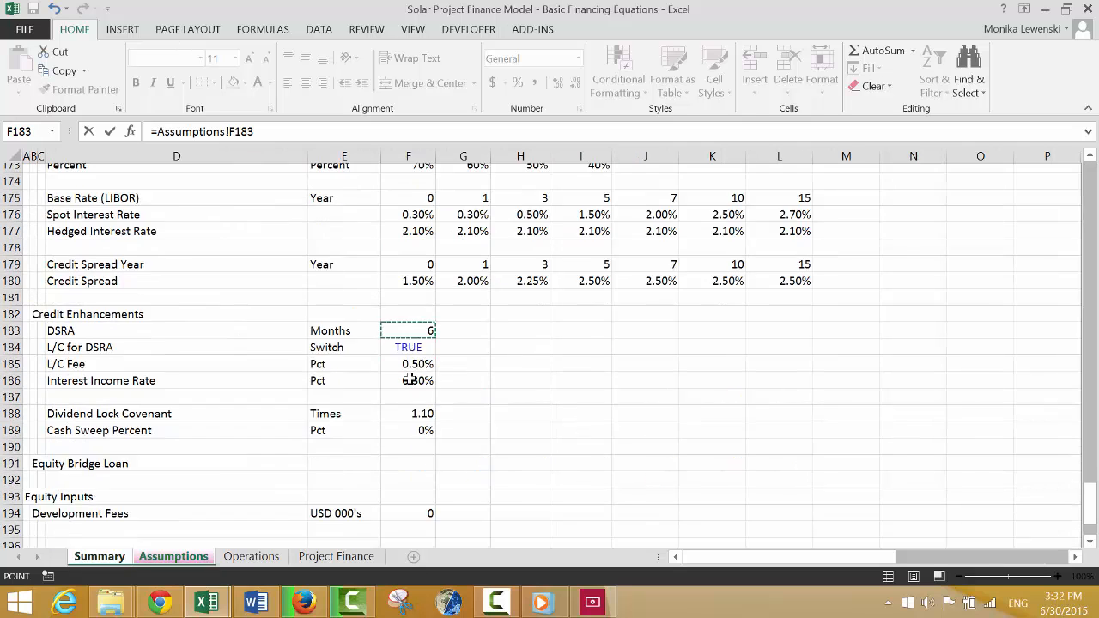
scroll(409, 378, down, 3)
key(Up)
key(Up)
key(Down)
key(Down)
key(Down)
key(Down)
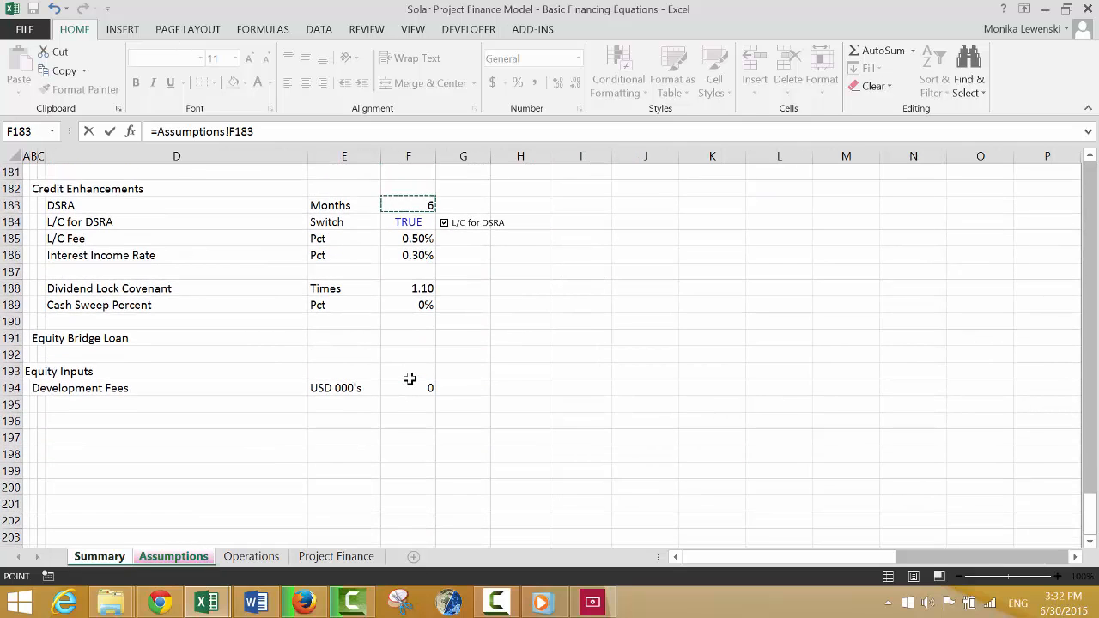
key(Up)
key(Up)
key(Up)
key(Up)
key(Up)
key(Up)
key(Up)
key(Up)
key(Up)
key(Up)
key(Up)
key(Up)
key(Up)
key(Up)
key(Up)
key(Up)
key(Up)
key(Up)
key(Up)
key(Up)
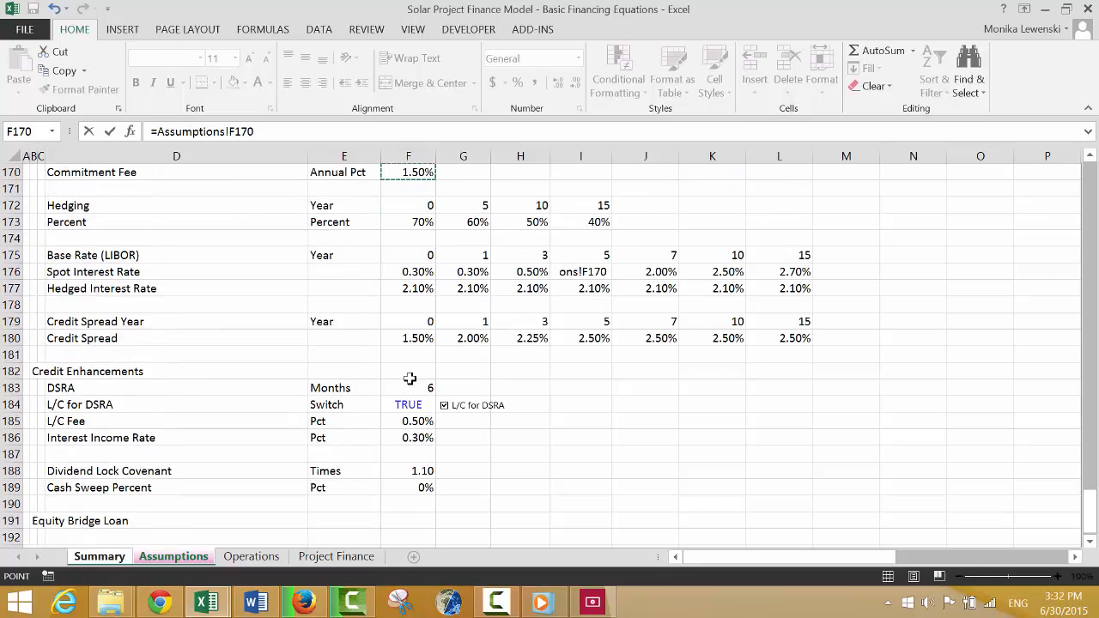
Complete the K6 formula as =Operations!G120, linking it to the annual after-tax Project IRR.
key(ctrl+Page_Down)
key(Down)
key(Down)
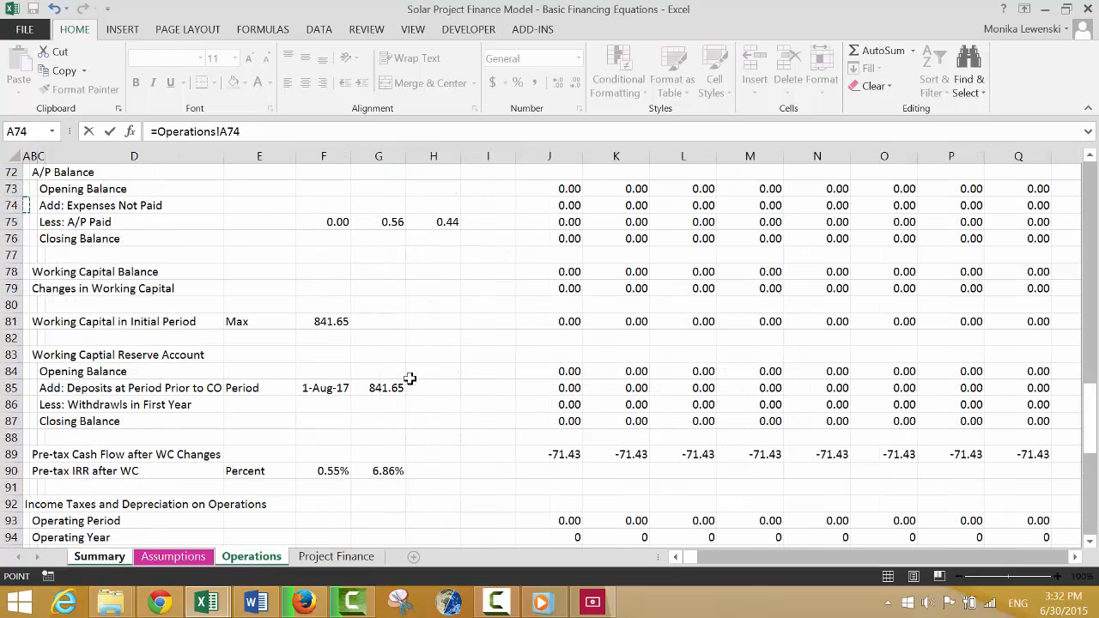
key(Down)
key(Down)
key(Down)
key(Down)
key(Down)
key(Down)
key(Down)
key(Down)
key(Down)
key(Down)
key(Down)
key(Down)
key(Down)
key(Down)
key(Down)
key(Down)
key(Down)
key(Down)
key(Down)
key(Down)
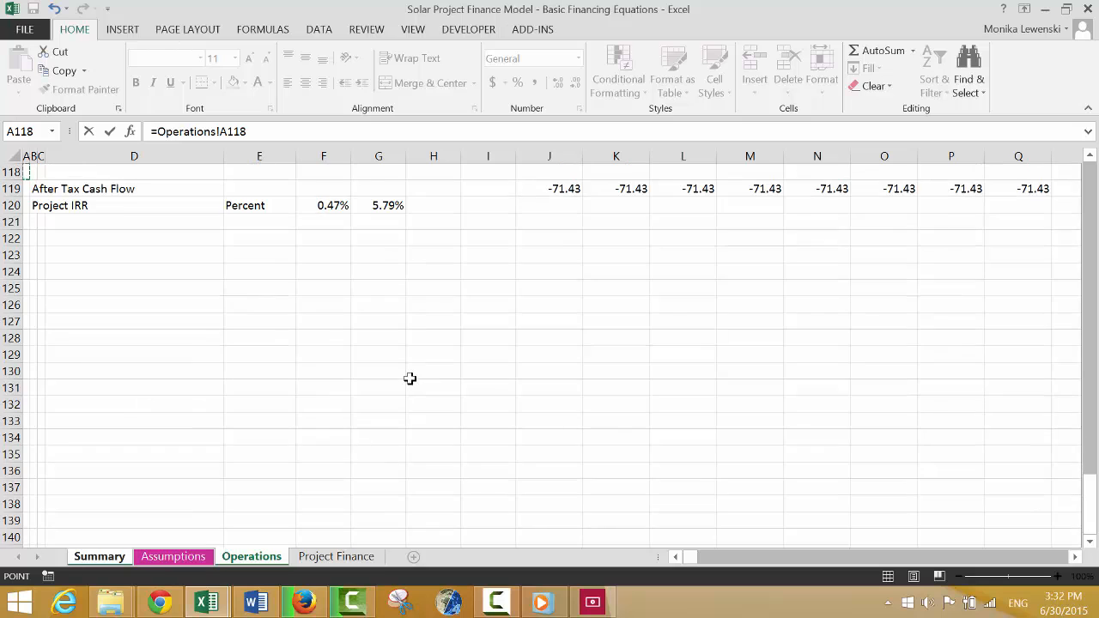
key(Up)
key(Up)
key(Down)
key(Down)
key(Down)
key(Down)
key(Down)
key(Right)
key(Right)
key(Right)
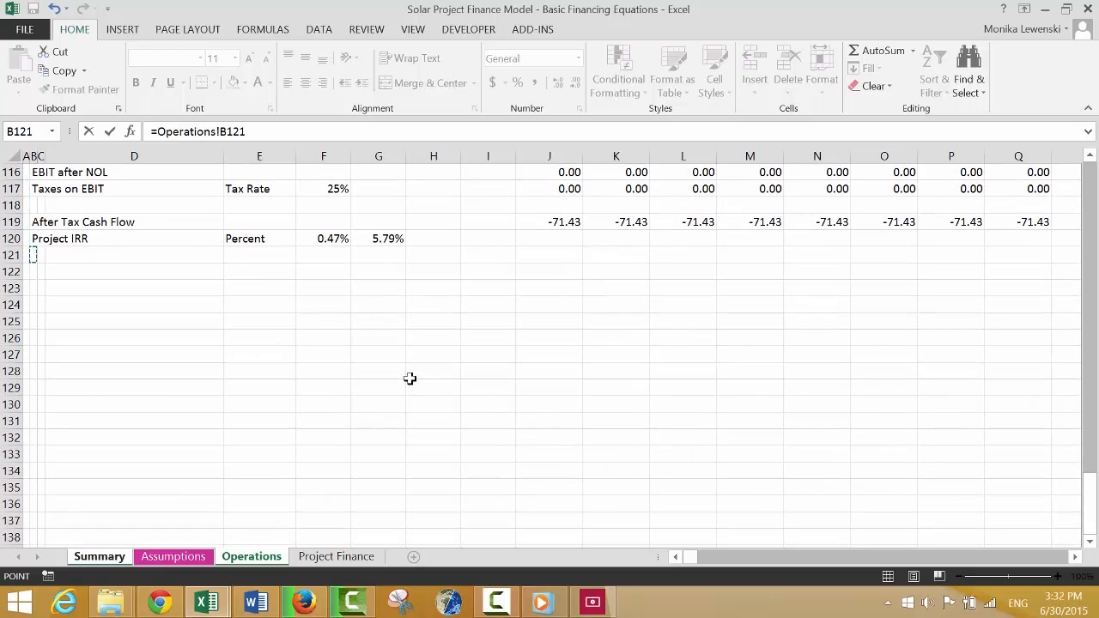
key(Up)
key(Right)
key(Right)
key(Right)
key(Return)
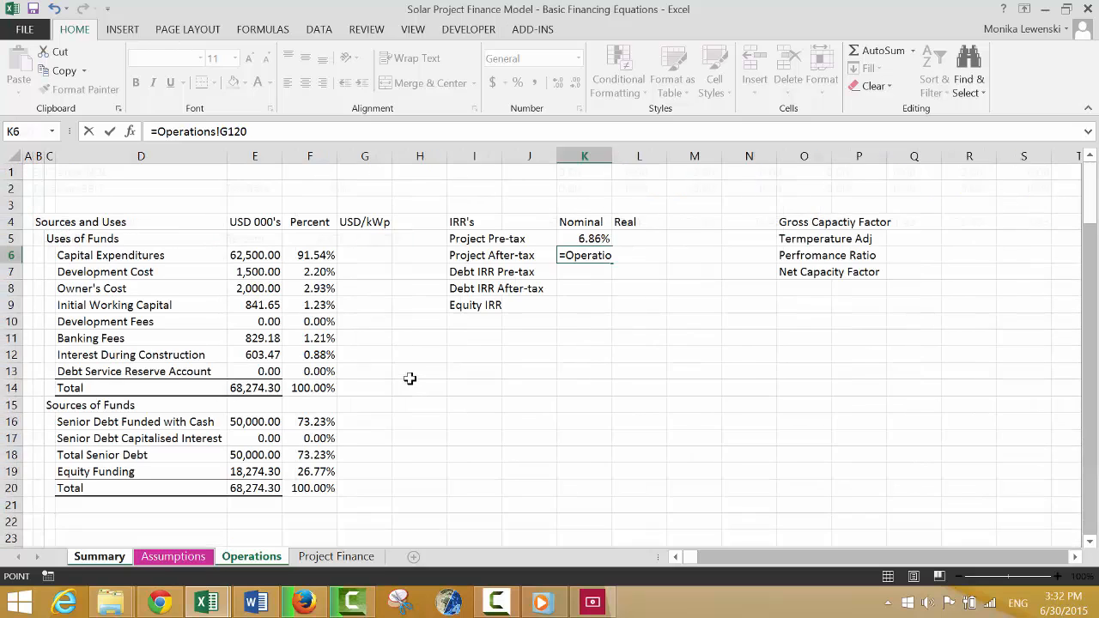
Center the "Real" heading in L4 of the IRR table.
key(Left)
key(Right)
key(Down)
key(Down)
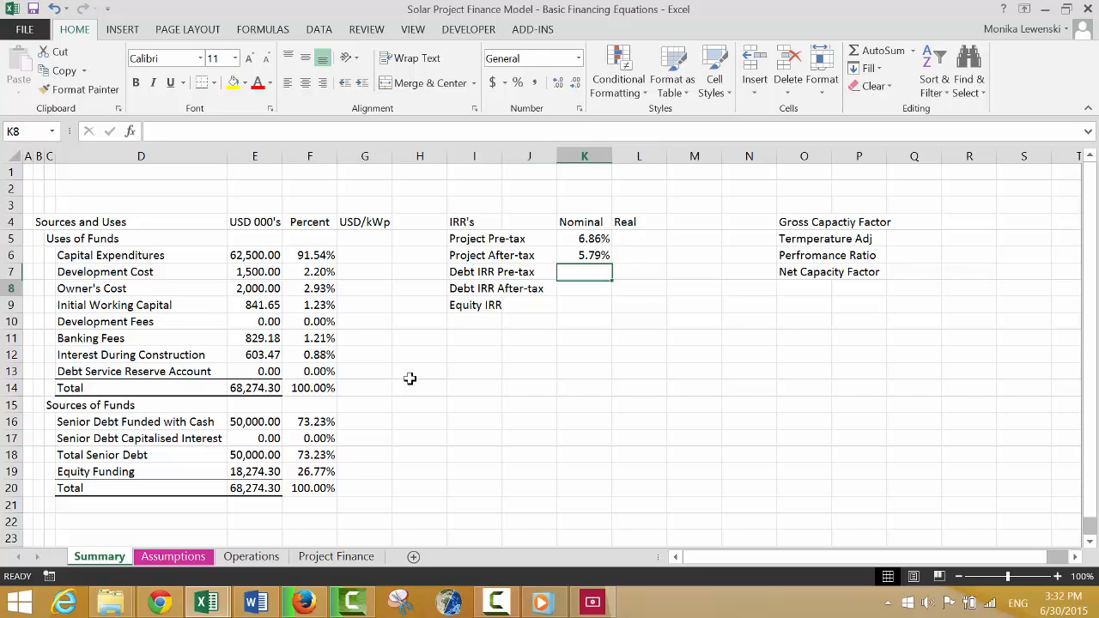
key(Up)
key(Up)
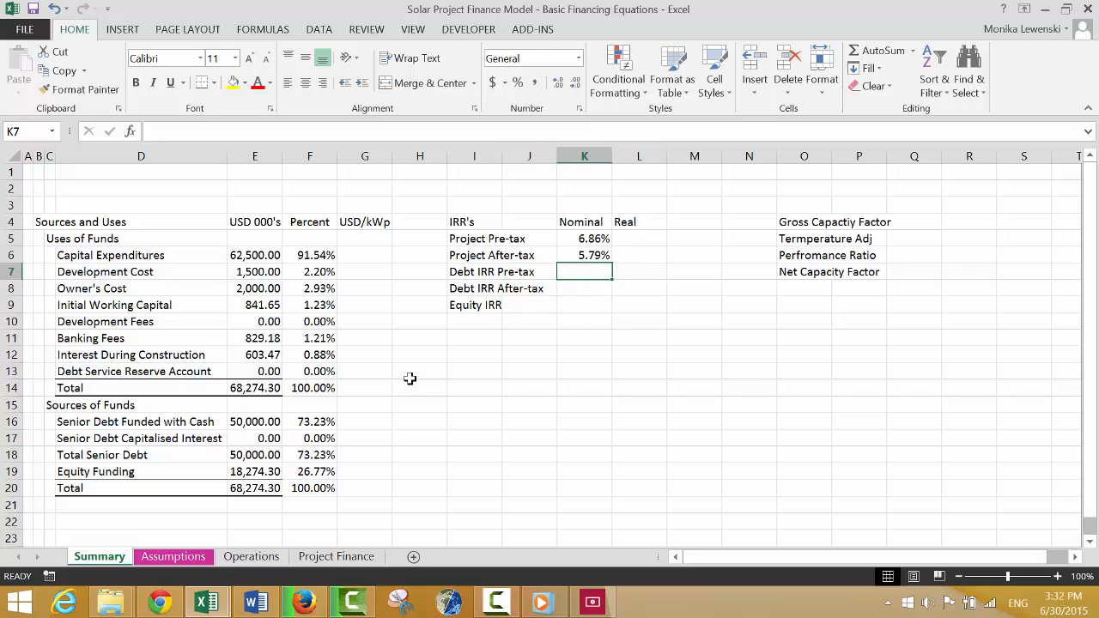
key(Up)
key(Up)
key(Up)
key(Right)
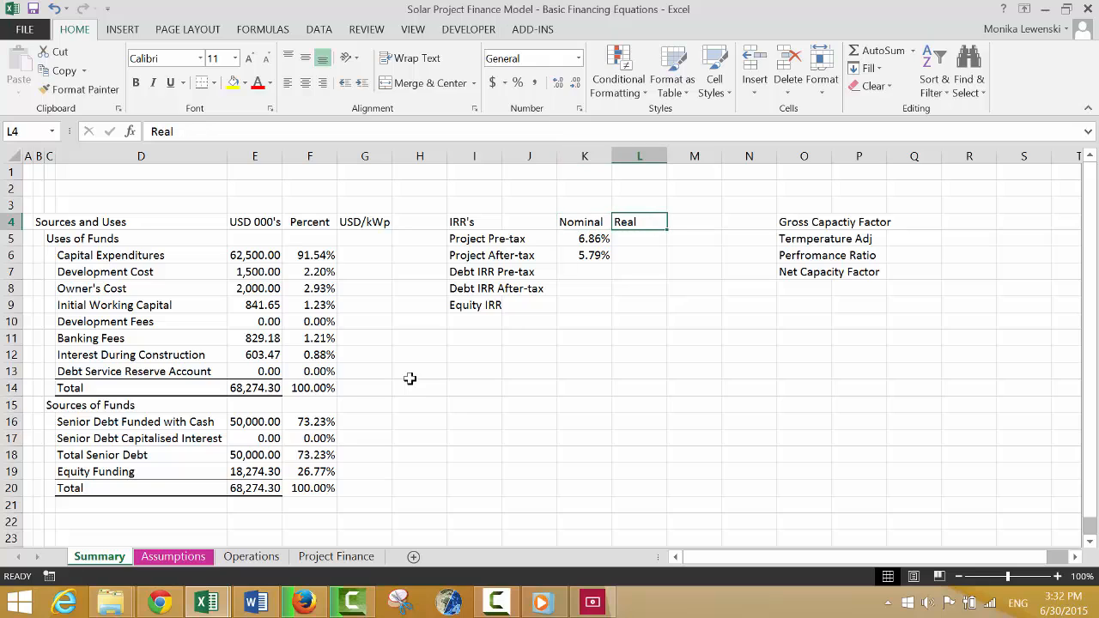
click(306, 83)
Go to the Project Finance sheet and review the construction expenditure, funding, construction debt and fee sections.
key(Left)
key(Left)
key(Left)
key(Left)
key(Left)
key(Left)
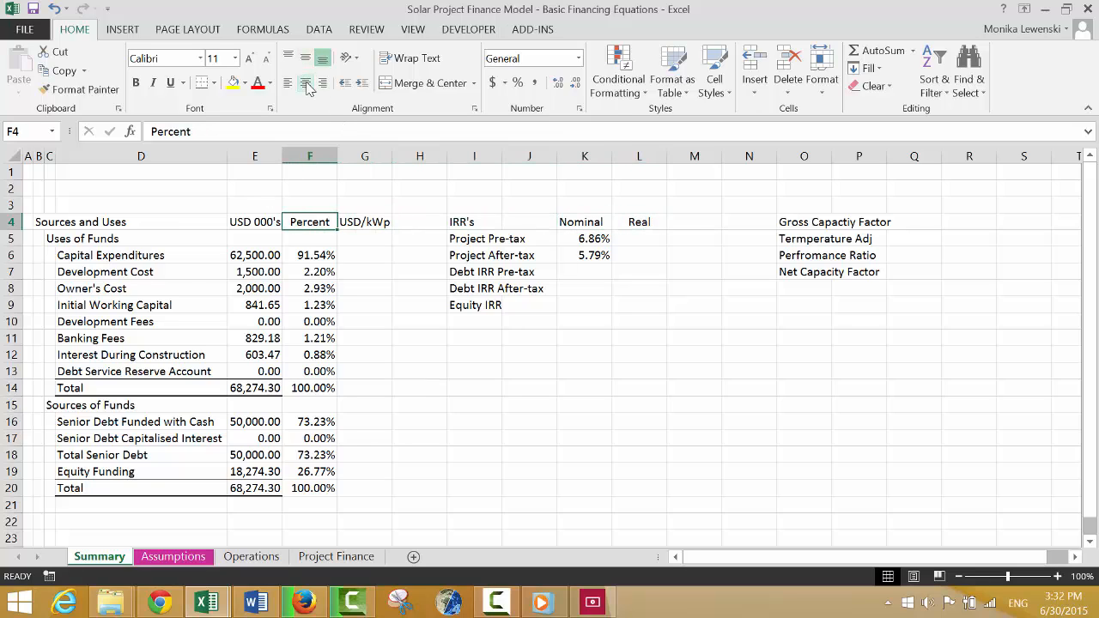
key(Down)
key(Down)
key(Down)
key(Right)
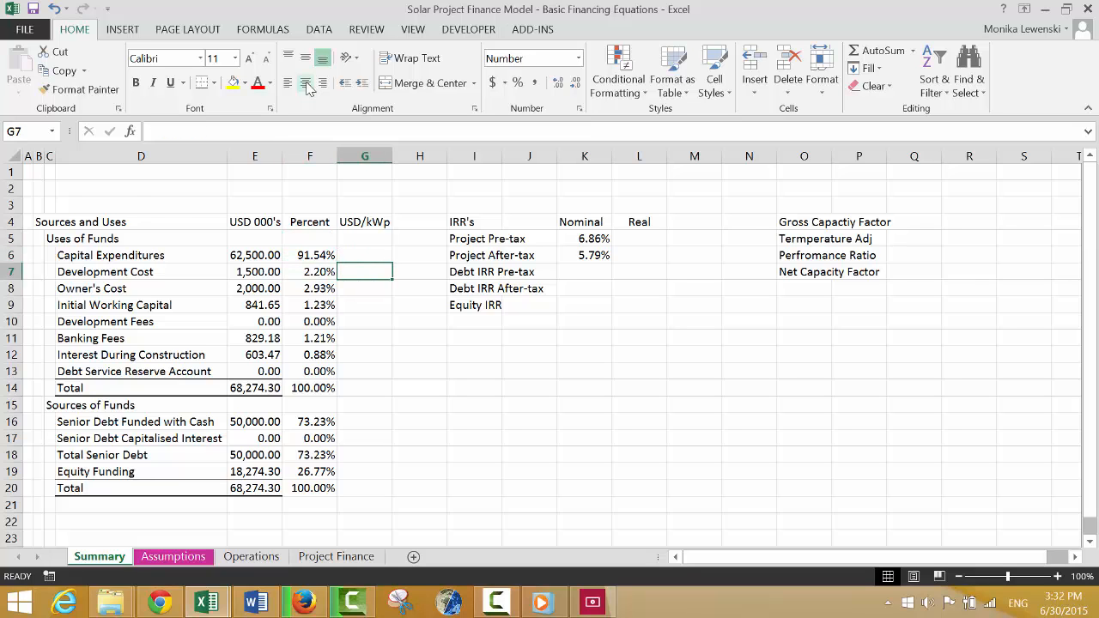
key(ctrl+Page_Down)
key(ctrl+Page_Down)
key(ctrl+Page_Down)
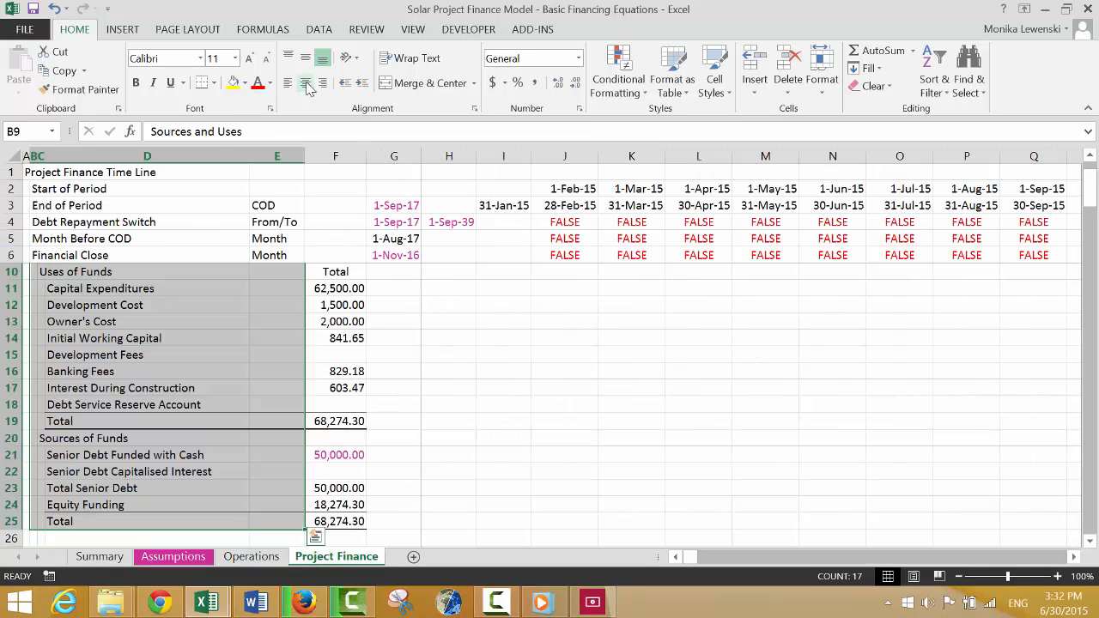
key(Down)
key(Down)
key(ctrl+Down)
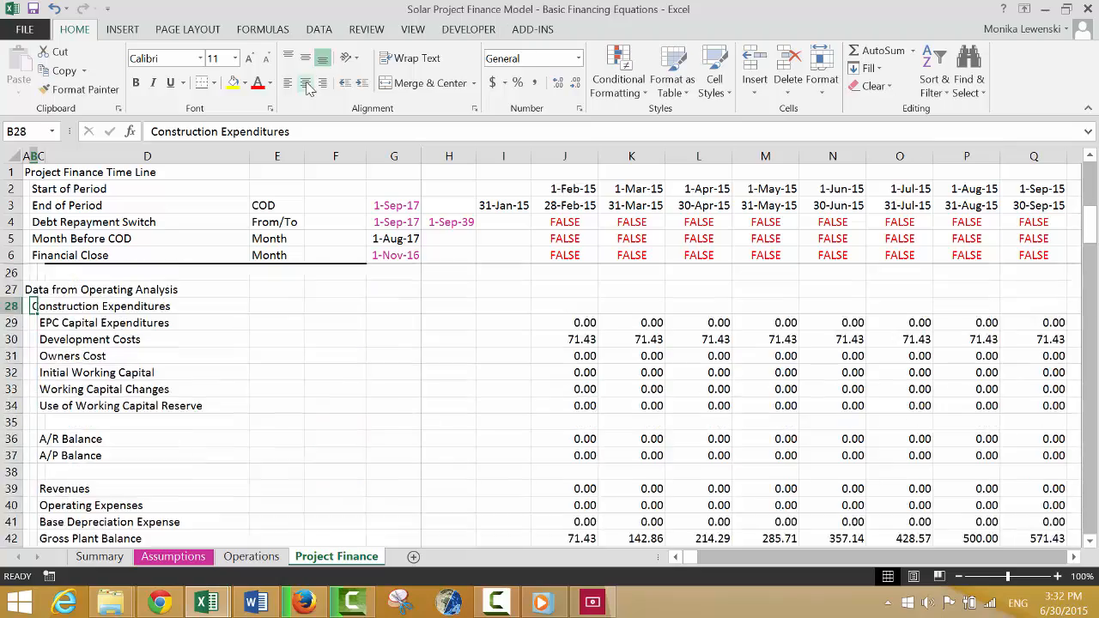
key(Page_Down)
key(Page_Down)
key(Page_Down)
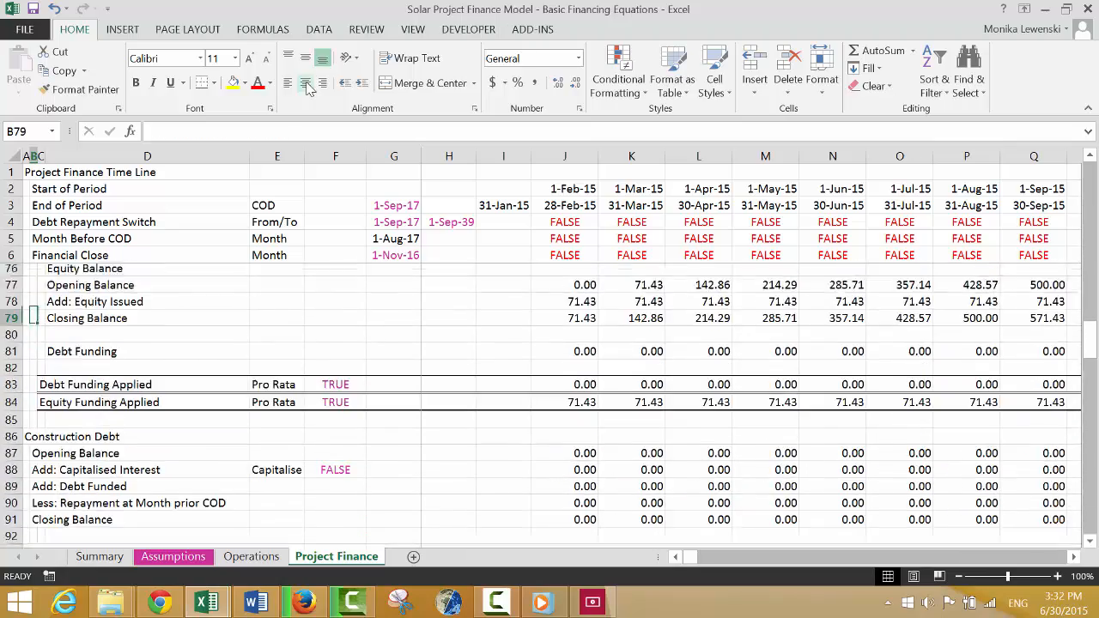
key(Page_Down)
key(Page_Down)
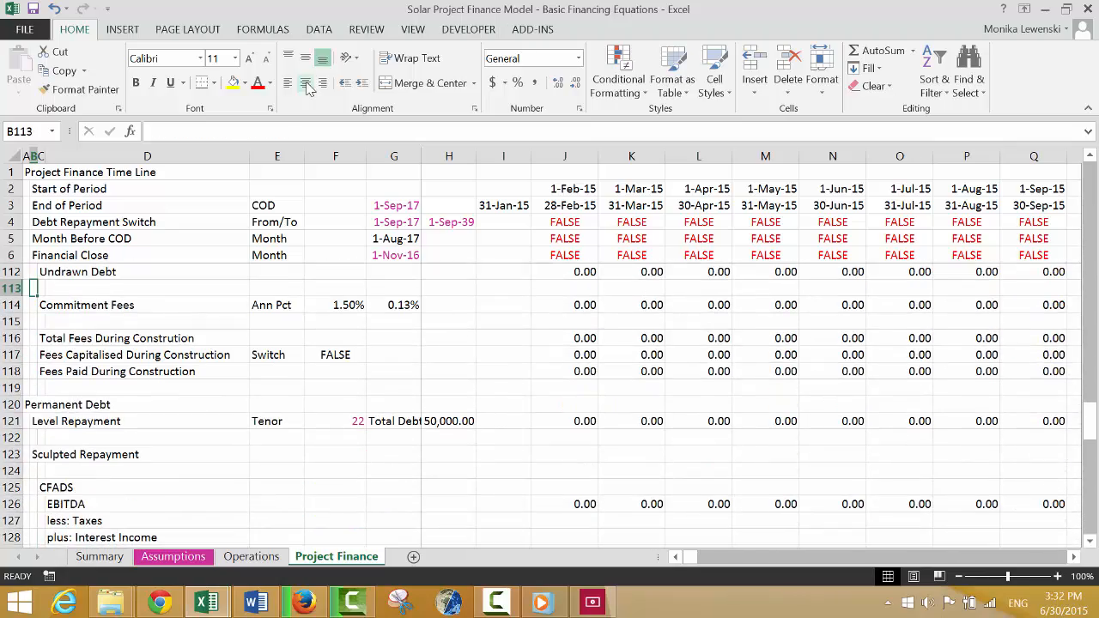
Examine the Permanent Debt section and the DSRA, Profit and Loss, Cash Flow Waterfall and Outputs headings below it.
key(Down)
key(Down)
key(Down)
key(Down)
key(Down)
key(Down)
key(Down)
key(Down)
key(Down)
key(Down)
key(Down)
key(Down)
key(Down)
key(Down)
key(Down)
key(Down)
key(Down)
key(Down)
key(Down)
key(Down)
key(Down)
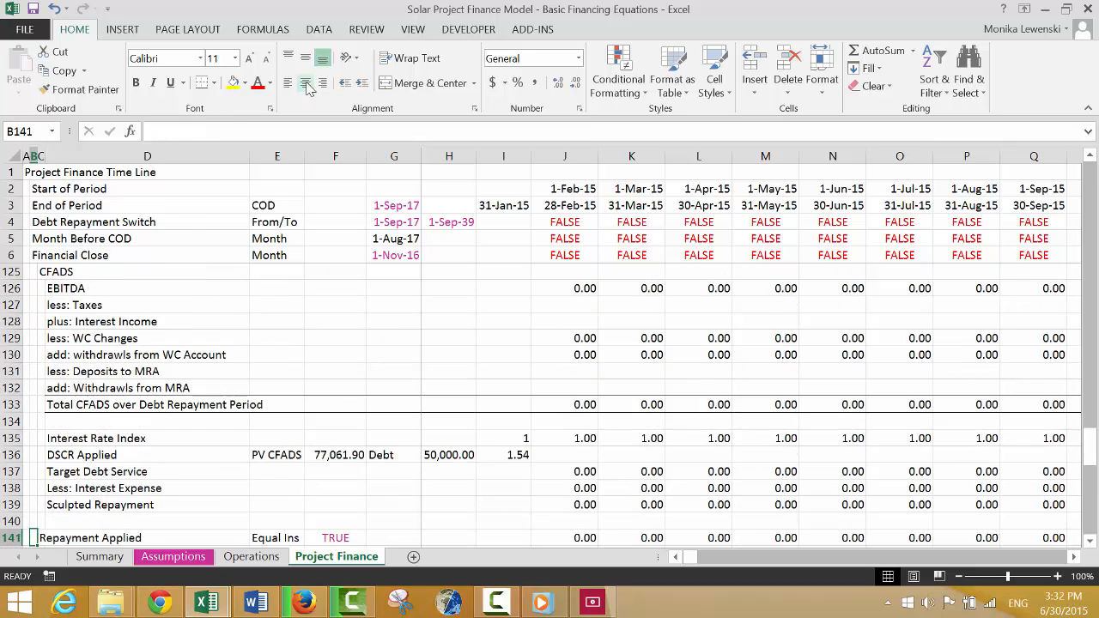
key(Down)
key(Down)
key(Down)
key(Down)
key(Down)
key(Down)
key(Down)
key(Down)
key(Down)
key(Down)
key(Down)
key(Down)
key(Up)
key(Up)
key(Up)
key(Up)
key(Up)
key(Up)
key(Up)
key(Up)
key(Up)
key(Up)
key(Up)
key(Up)
key(Up)
key(Up)
key(Up)
key(Up)
key(Up)
key(Up)
key(Up)
key(Up)
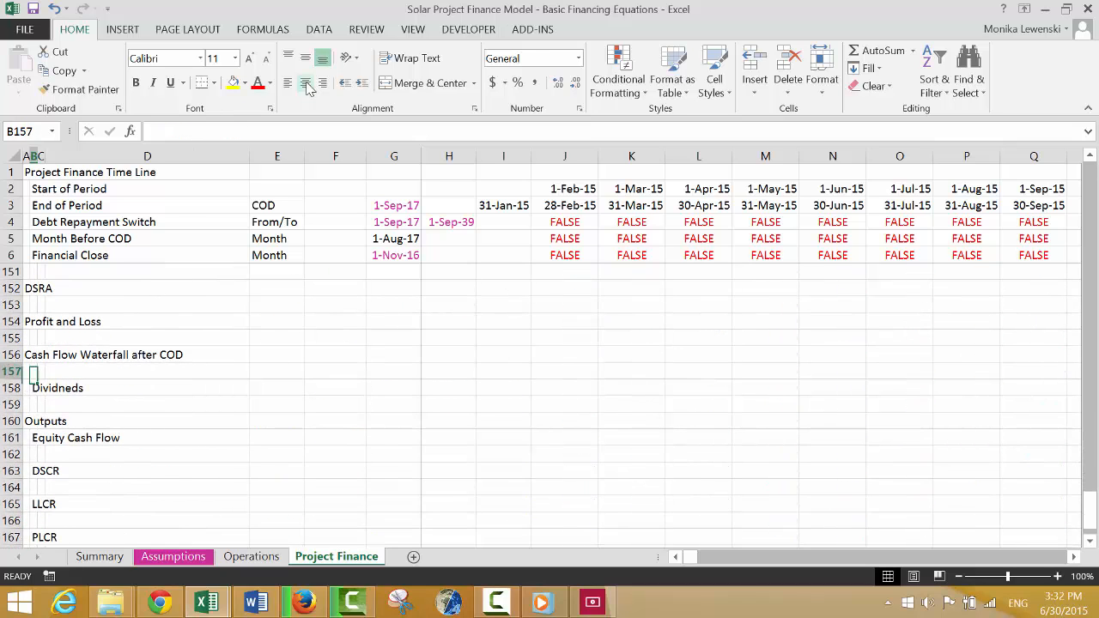
Insert a block of blank rows directly below the Profit and Loss heading, starting at row 155.
key(Down)
key(Down)
key(Down)
key(Down)
key(Down)
key(Down)
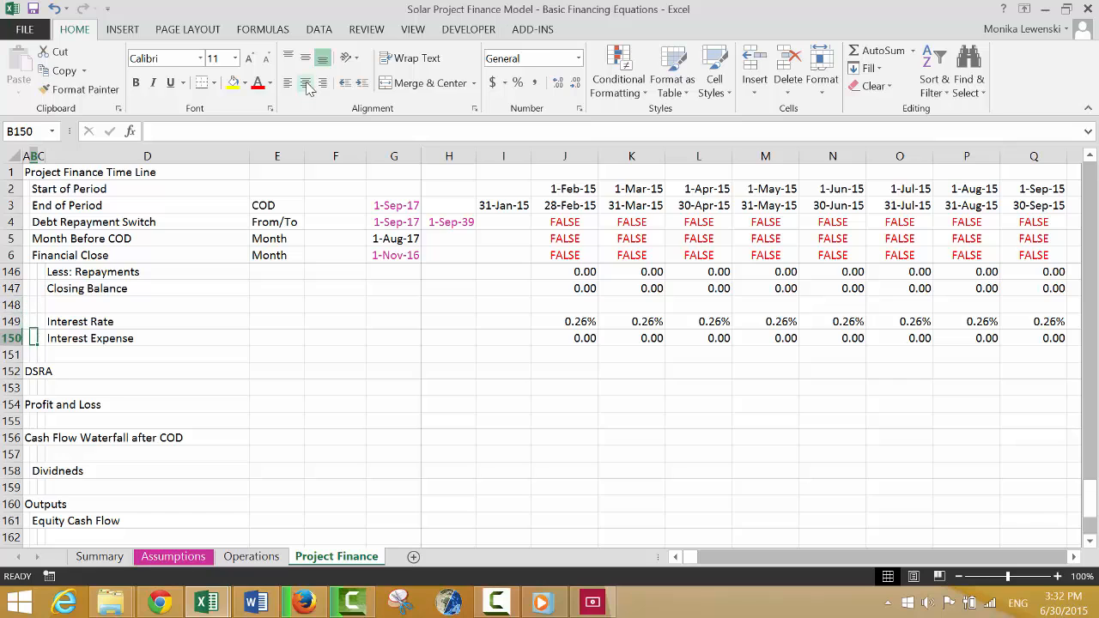
key(Down)
key(Down)
key(Down)
key(shift+Down)
key(shift+space)
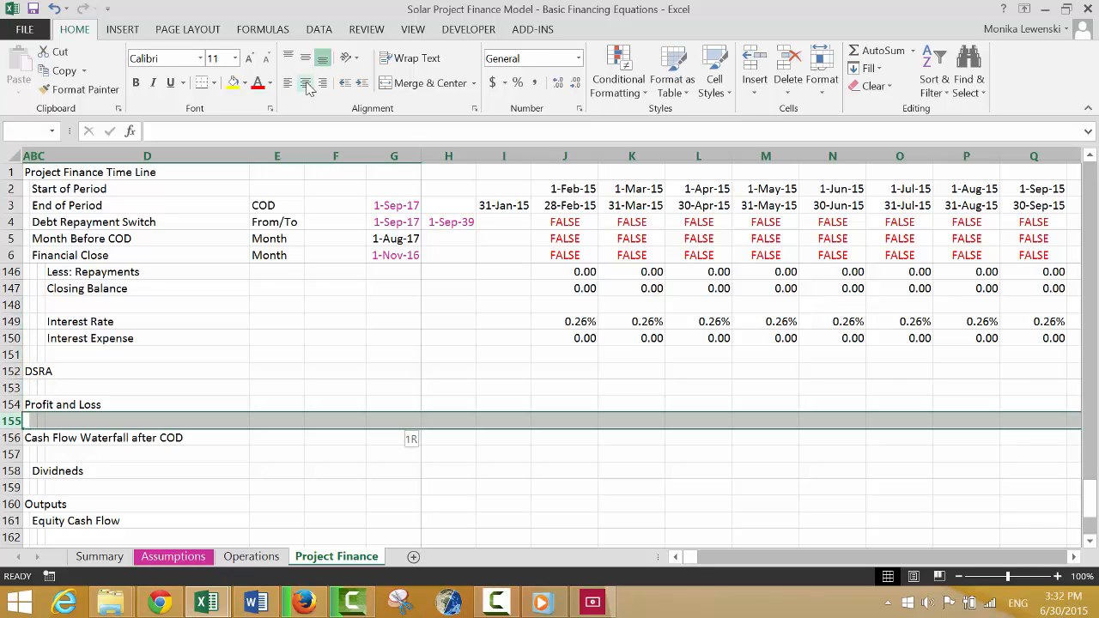
key(shift+Down)
key(shift+Down)
key(shift+Down)
key(shift+Down)
key(shift+Down)
key(shift+Down)
key(shift+Down)
key(shift+Down)
key(shift+Down)
key(shift+Down)
key(shift+Down)
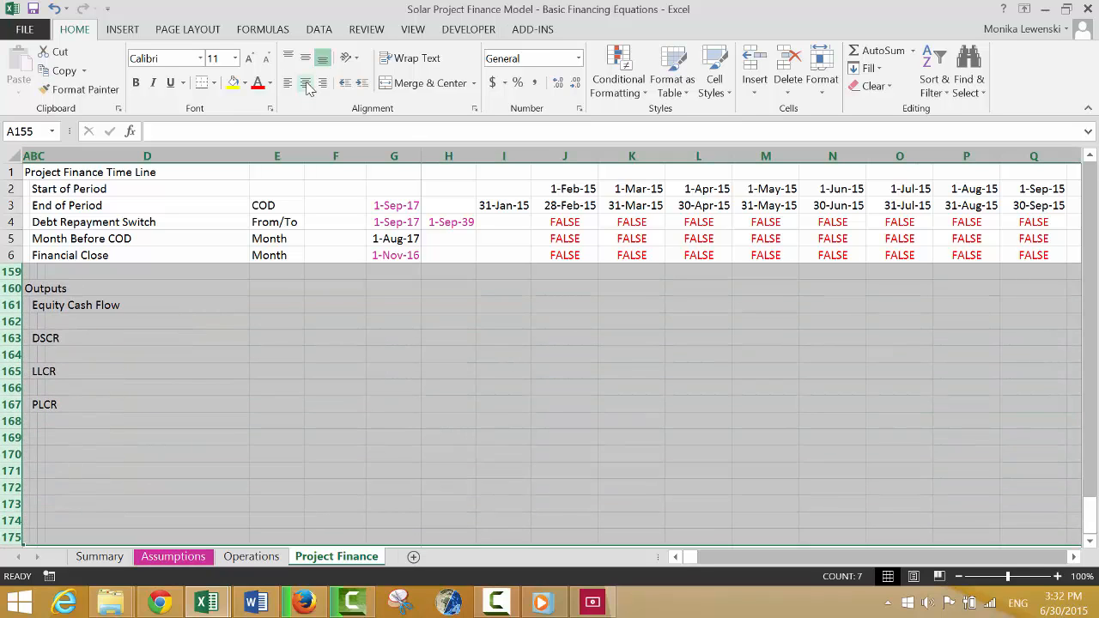
key(ctrl+shift+plus)
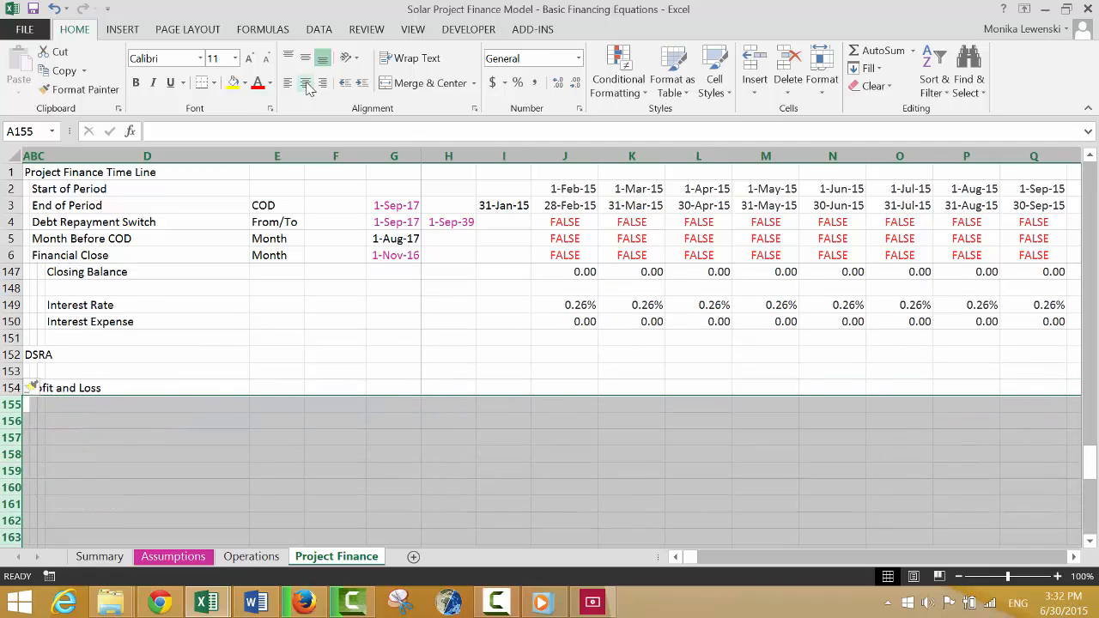
Enter the Profit and Loss labels "Revenues" in B155 and "Less: Operating Costs" in B156.
key(Down)
key(Up)
key(Right)
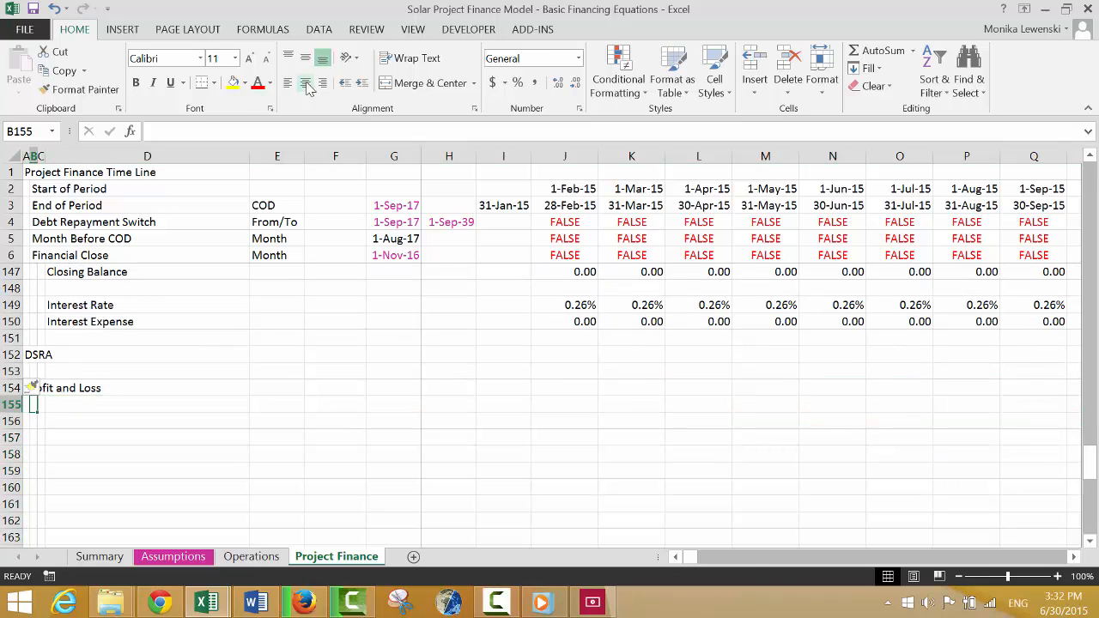
text(Revenues)
key(Return)
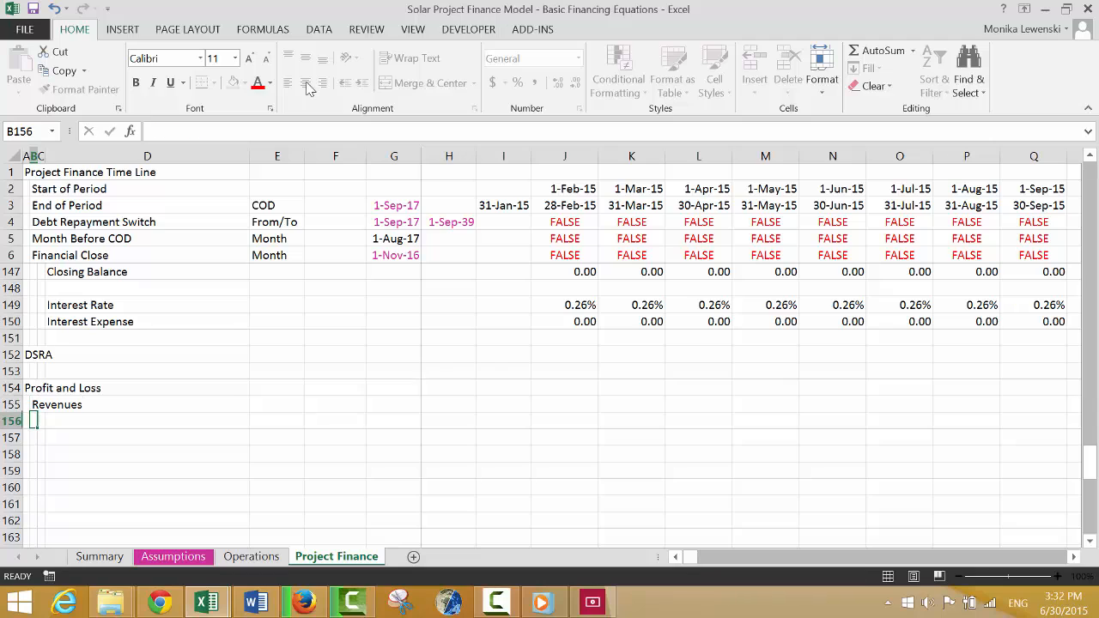
text(LEss)
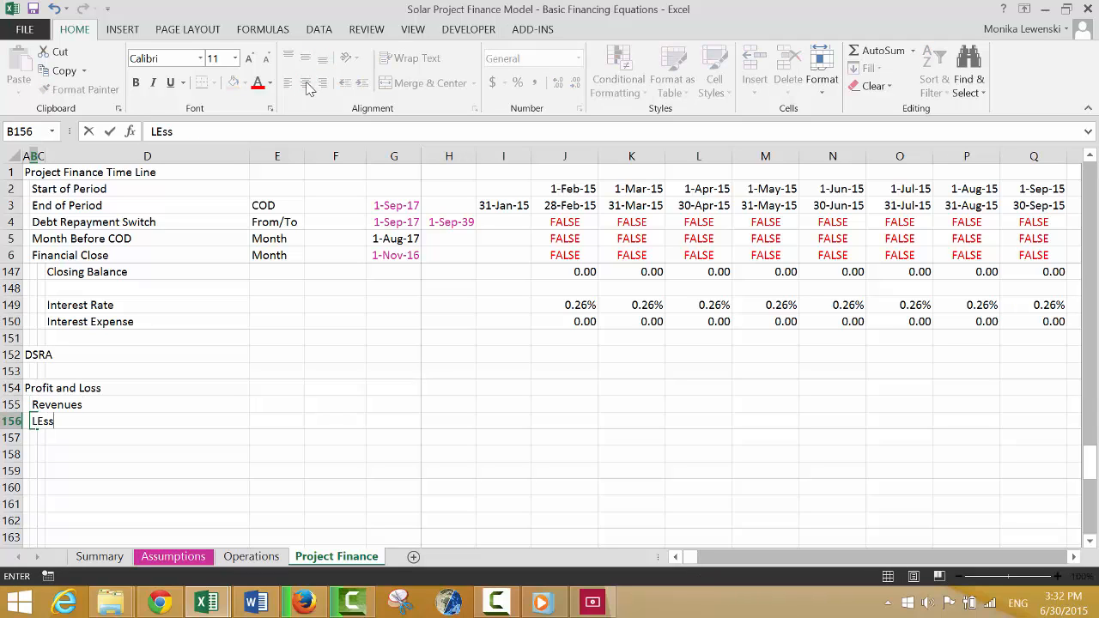
text(: Operati)
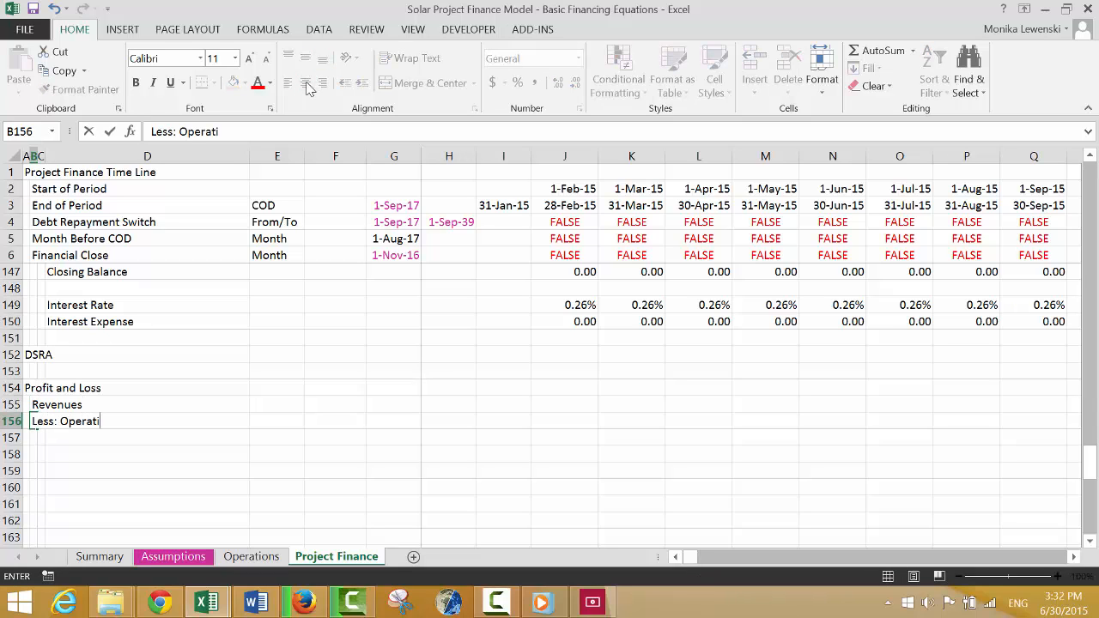
text(ng Costs)
key(Return)
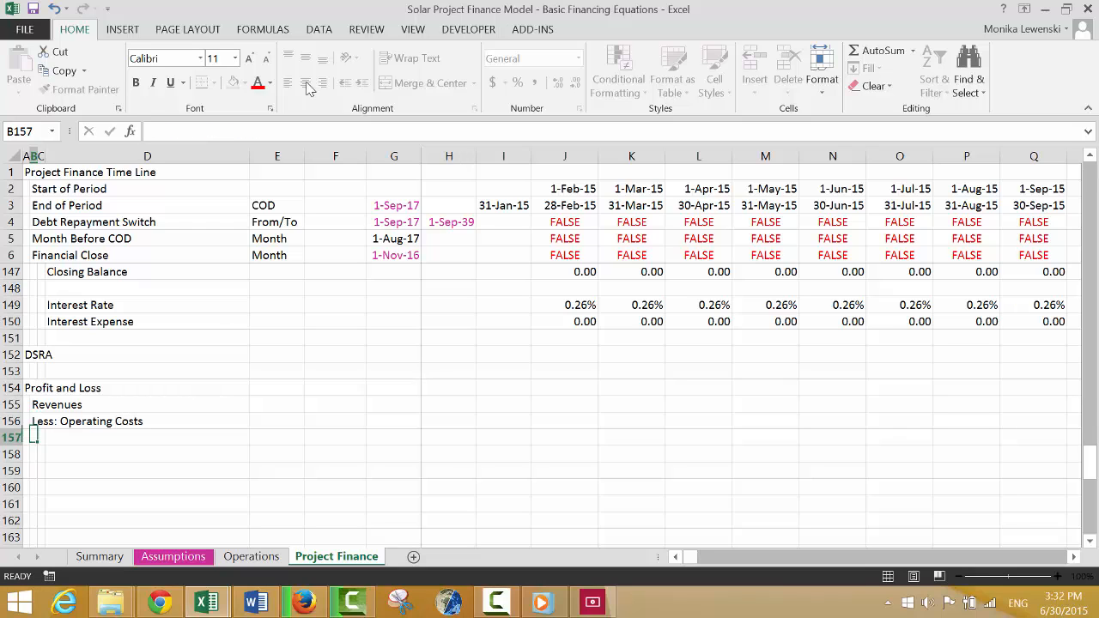
Enter the indented label "EBITDA" in C157 and "Less: Depreciation on Cap Exp" in B158.
key(Right)
text(EBITDA)
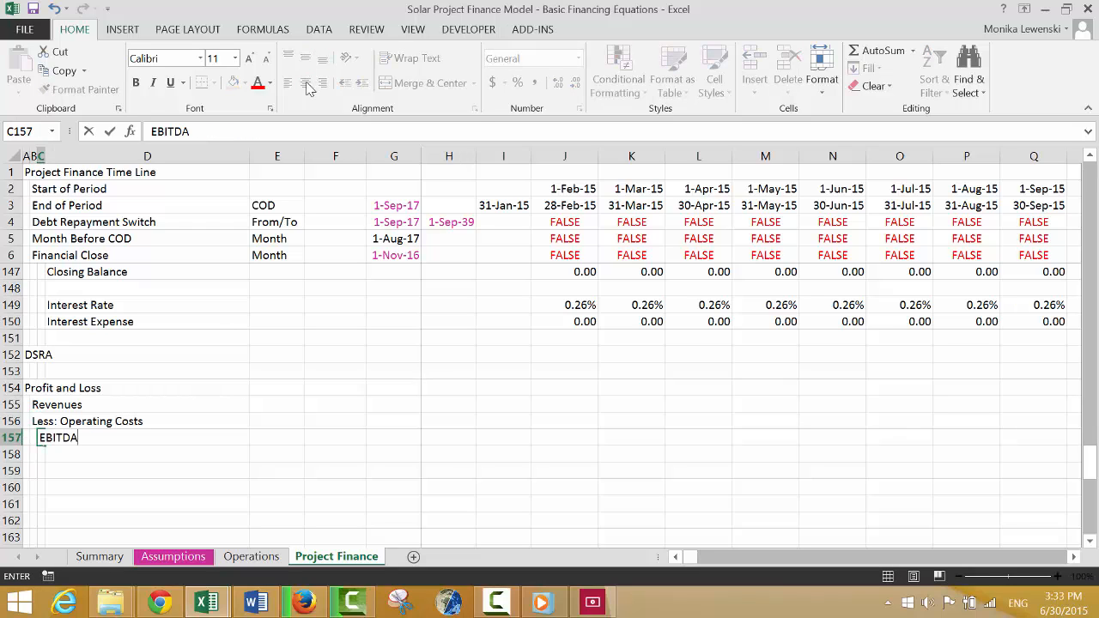
key(Return)
text(Less)
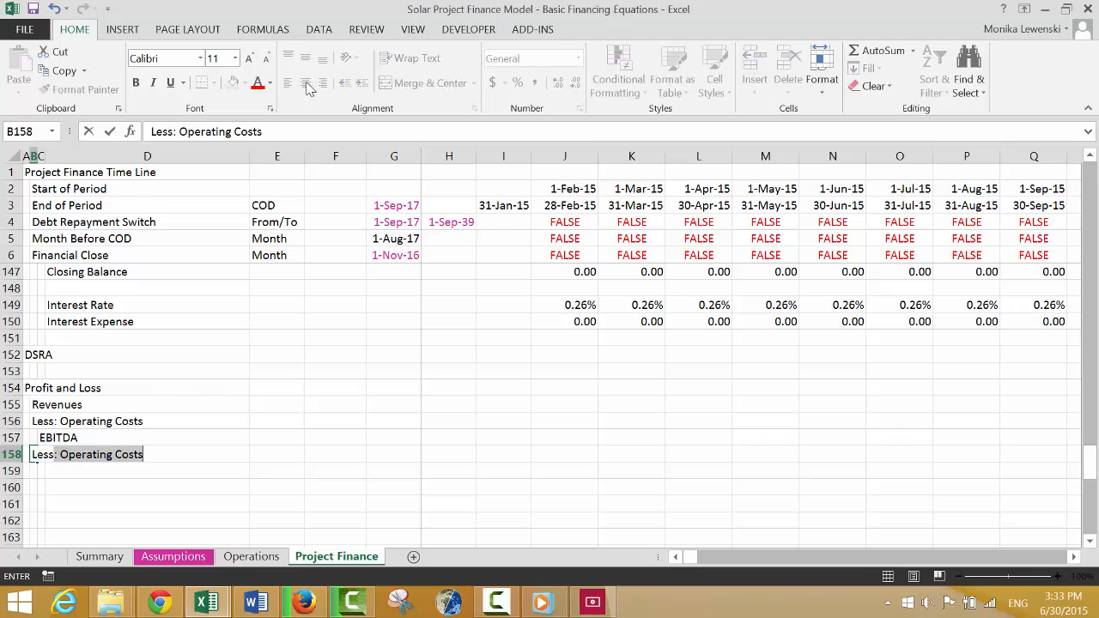
text(: De)
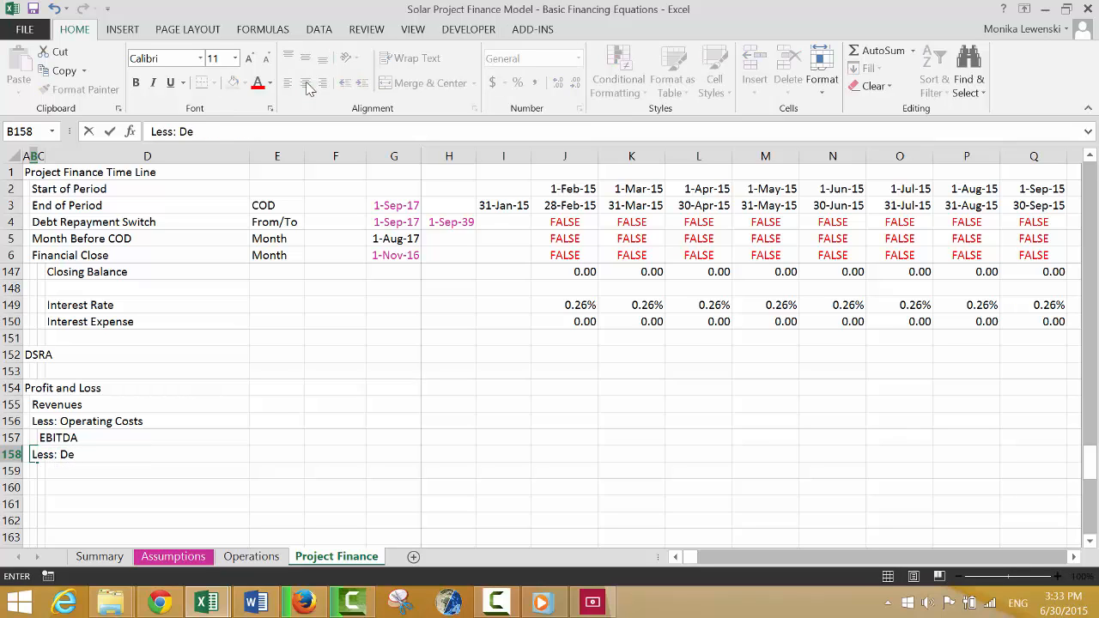
text(preciation on)
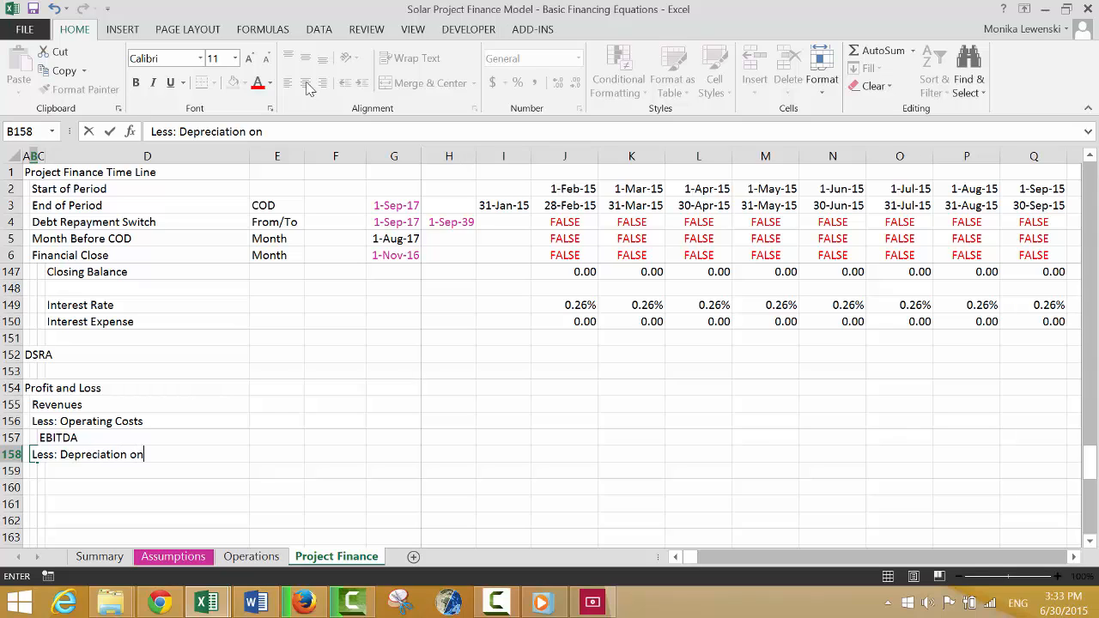
text( Cap Exp)
key(Return)
Enter the label "Less: Depreciation on IDC" in B159.
text(L)
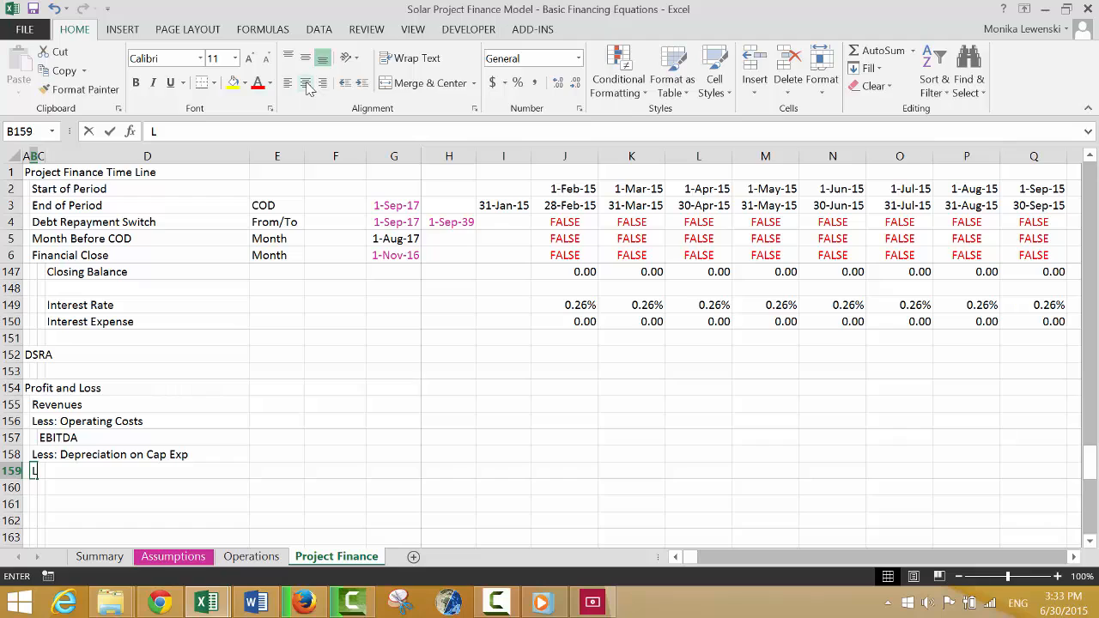
text(ess: Depreciati)
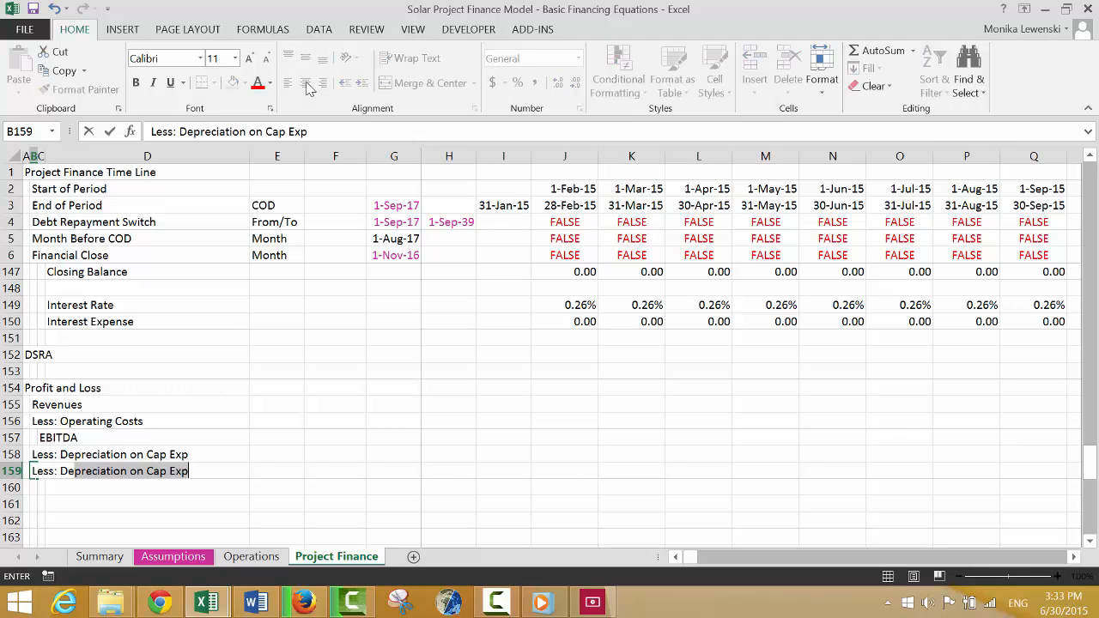
text(on on )
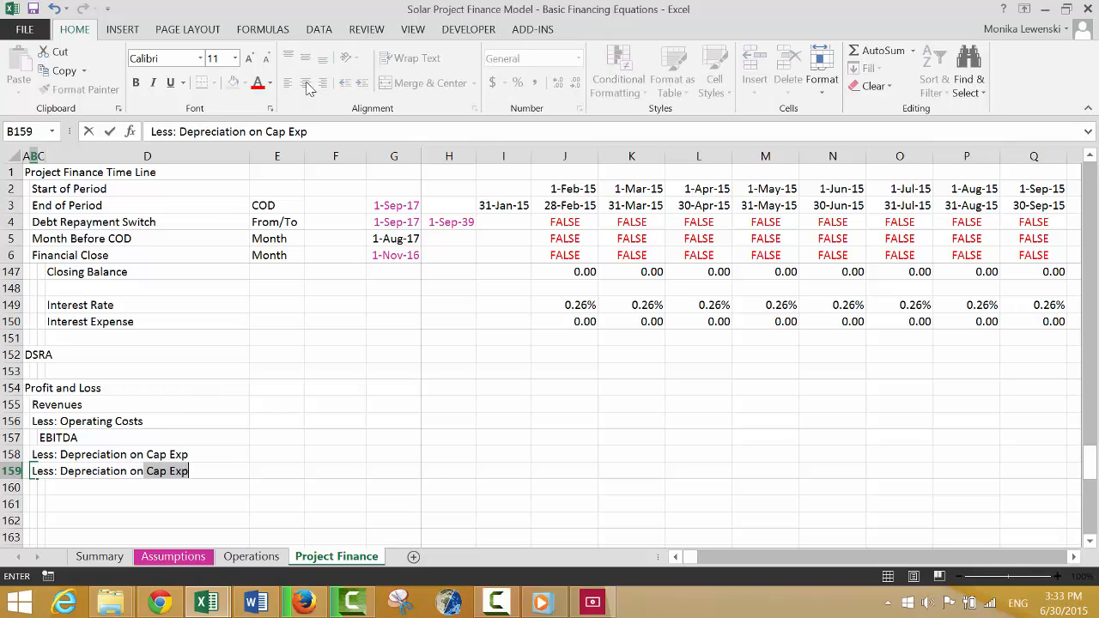
text(IDC)
key(Return)
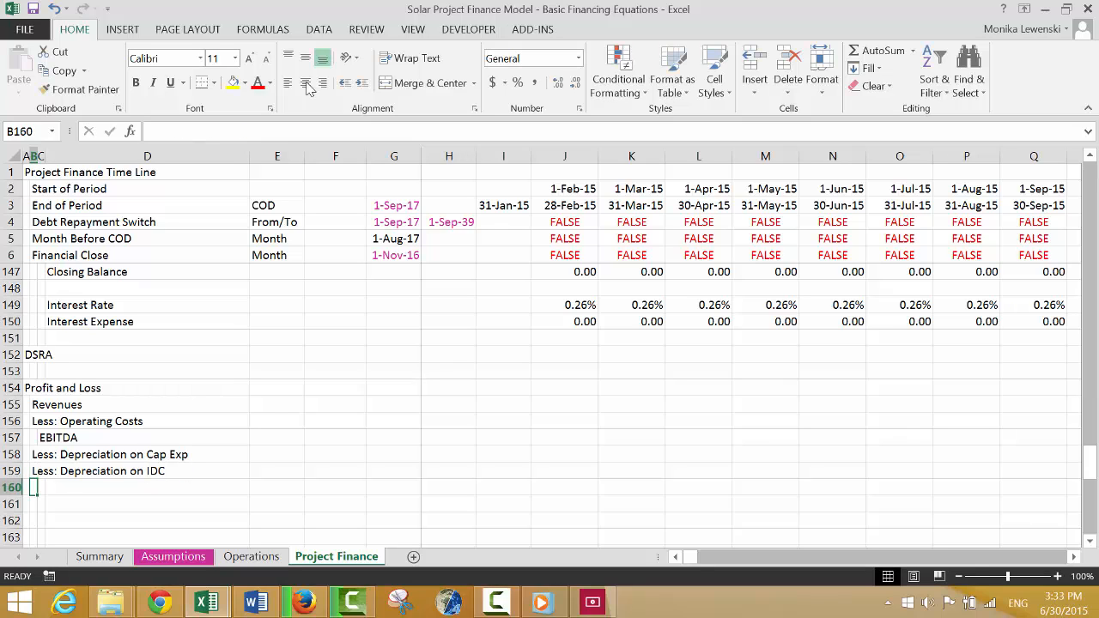
Enter the label "Less: Depreciation on Development Fees" in B160.
text(Les)
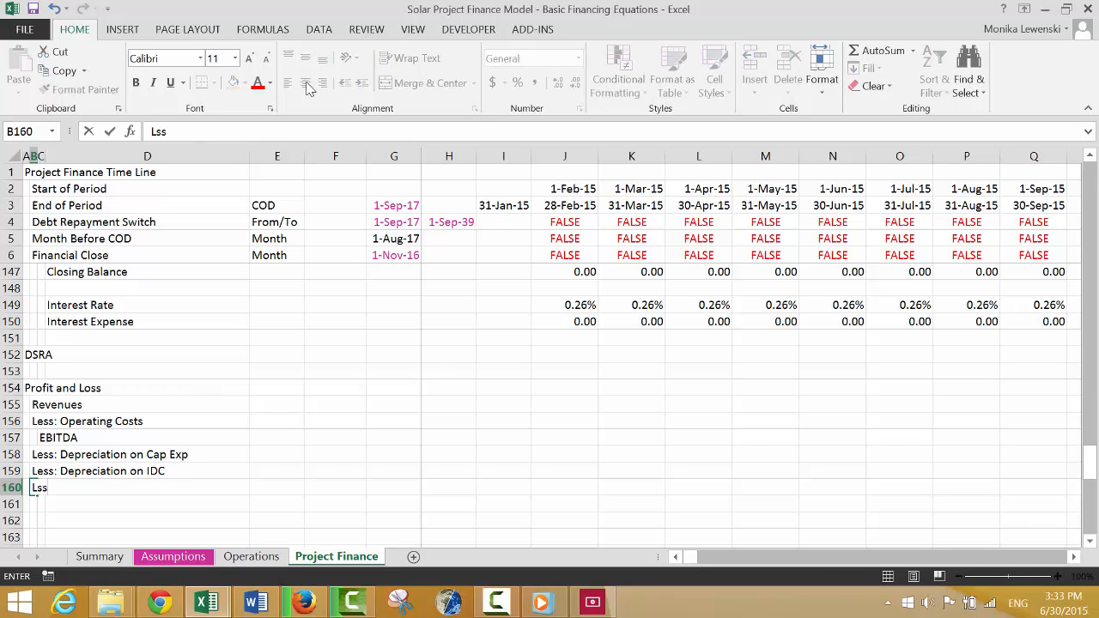
key(BackSpace)
text(ss: Deperca)
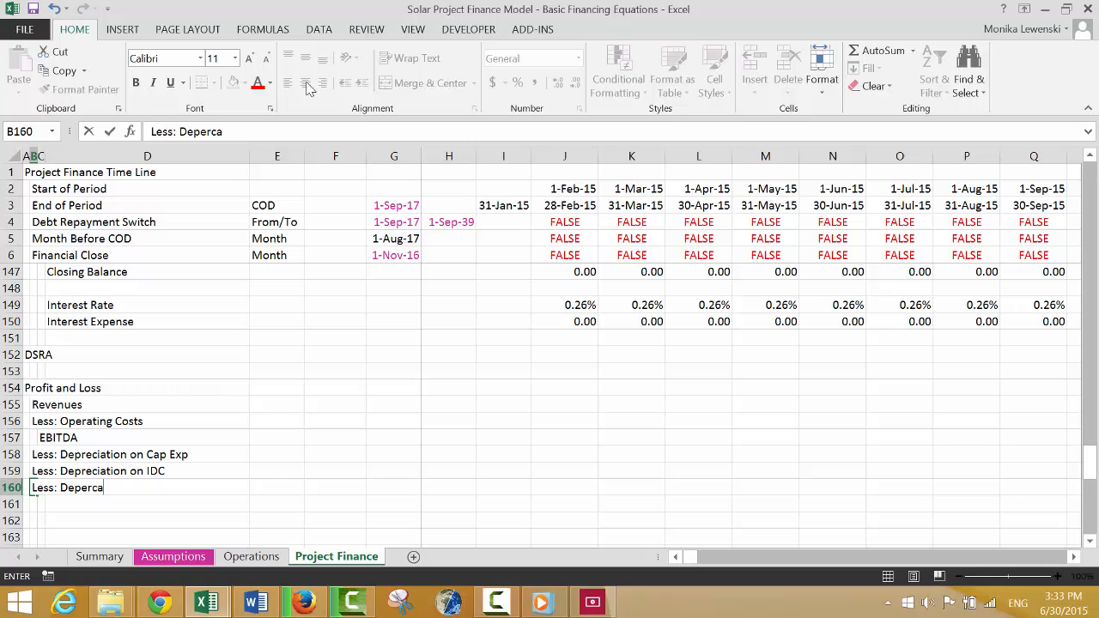
key(BackSpace)
key(BackSpace)
key(BackSpace)
key(BackSpace)
text(reciation on )
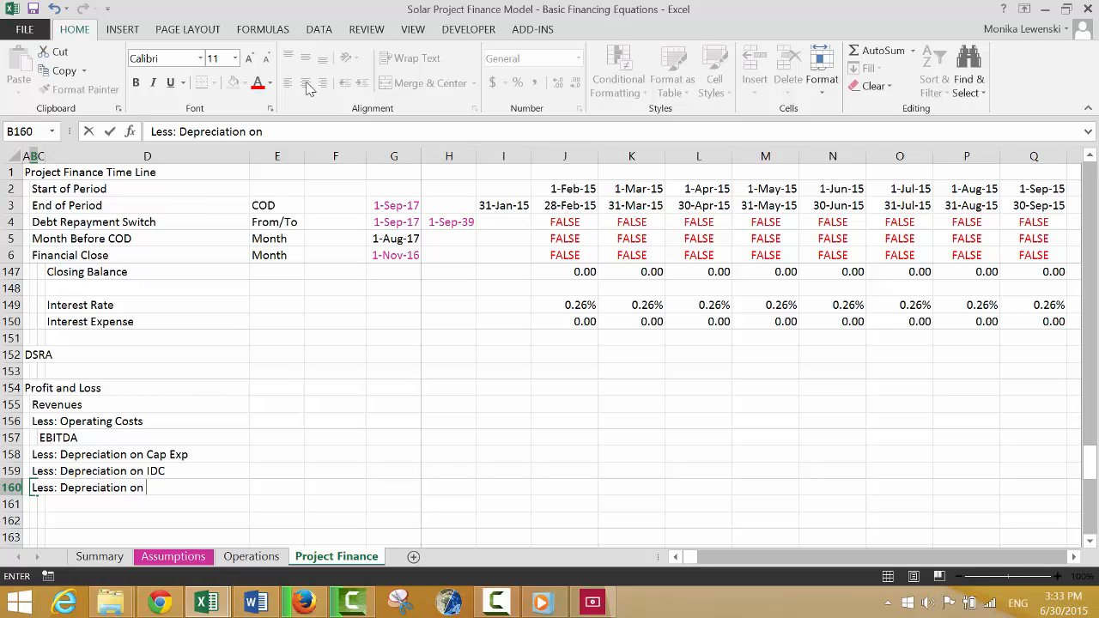
text(De)
key(BackSpace)
text(ve)
key(BackSpace)
key(BackSpace)
text(evelopment)
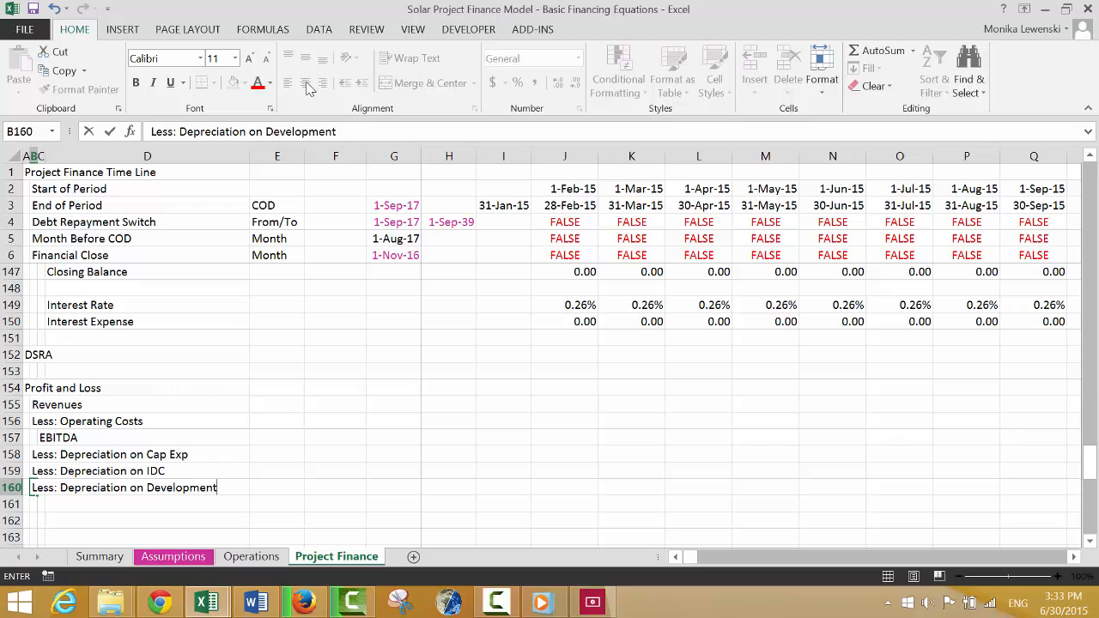
text( Fees)
key(Return)
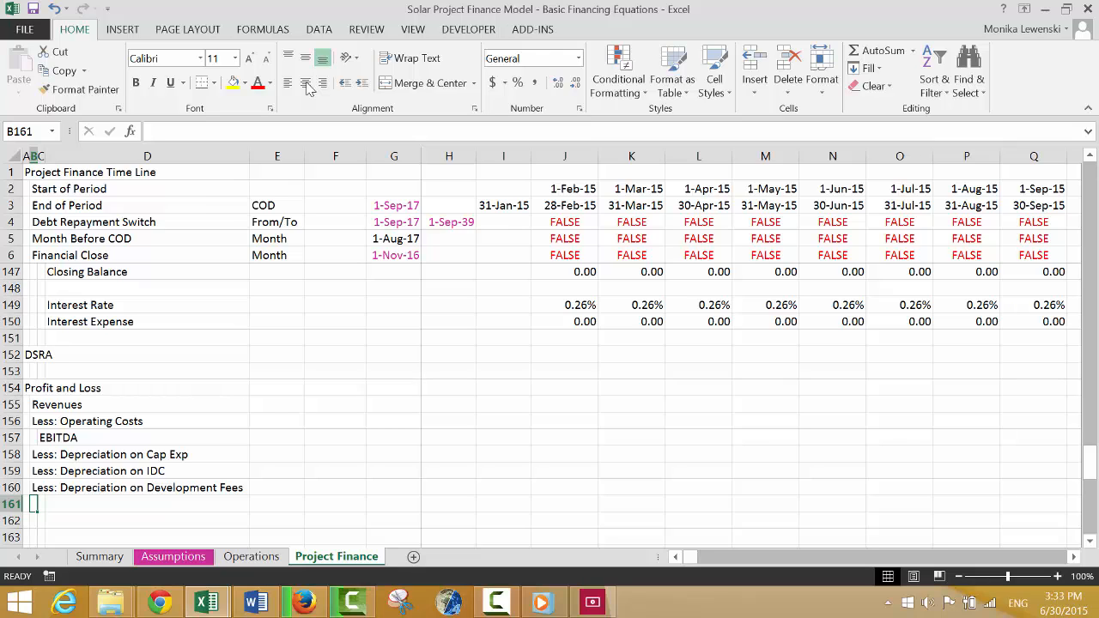
Enter the label "Less: Amortisation of Fees" in B161.
text(Less)
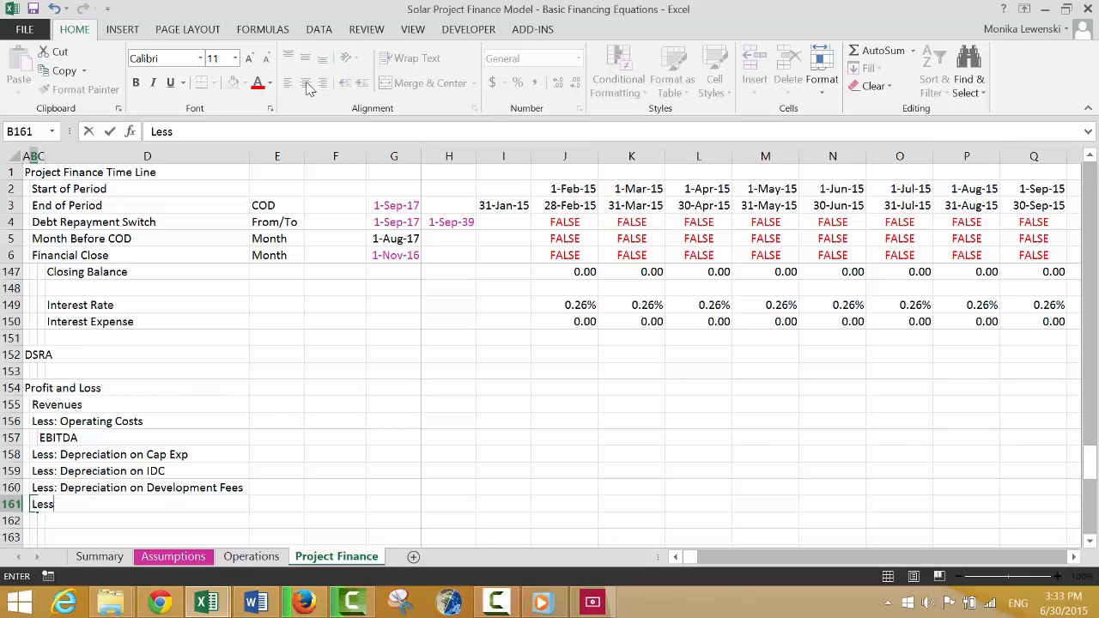
text(: Amo)
key(BackSpace)
key(BackSpace)
key(BackSpace)
text(Amortisation)
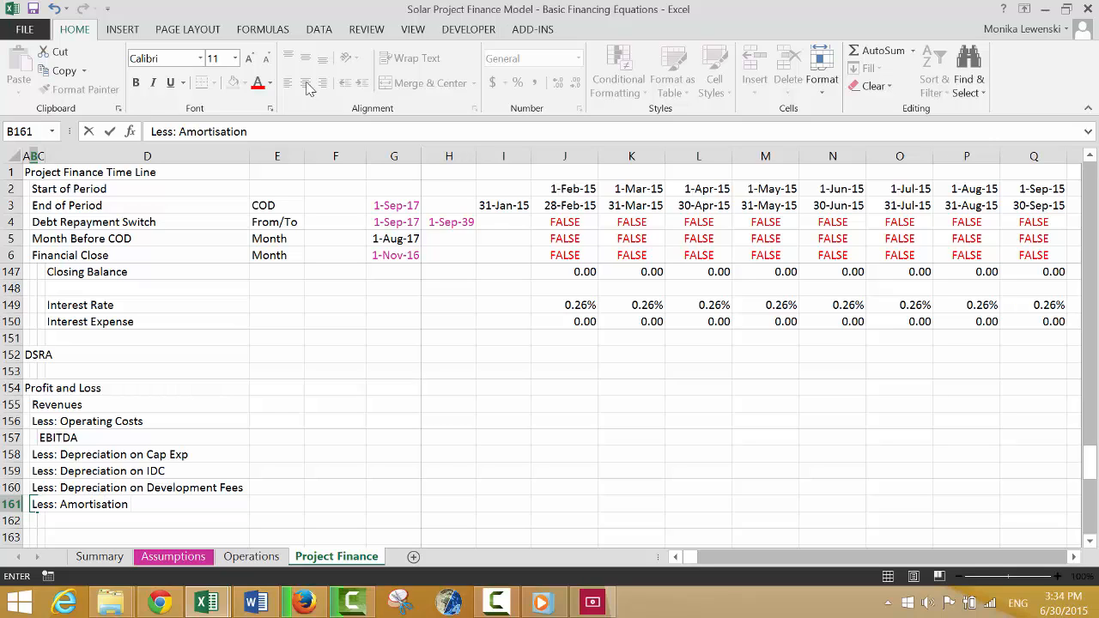
text( of Fees)
key(Return)
key(Return)
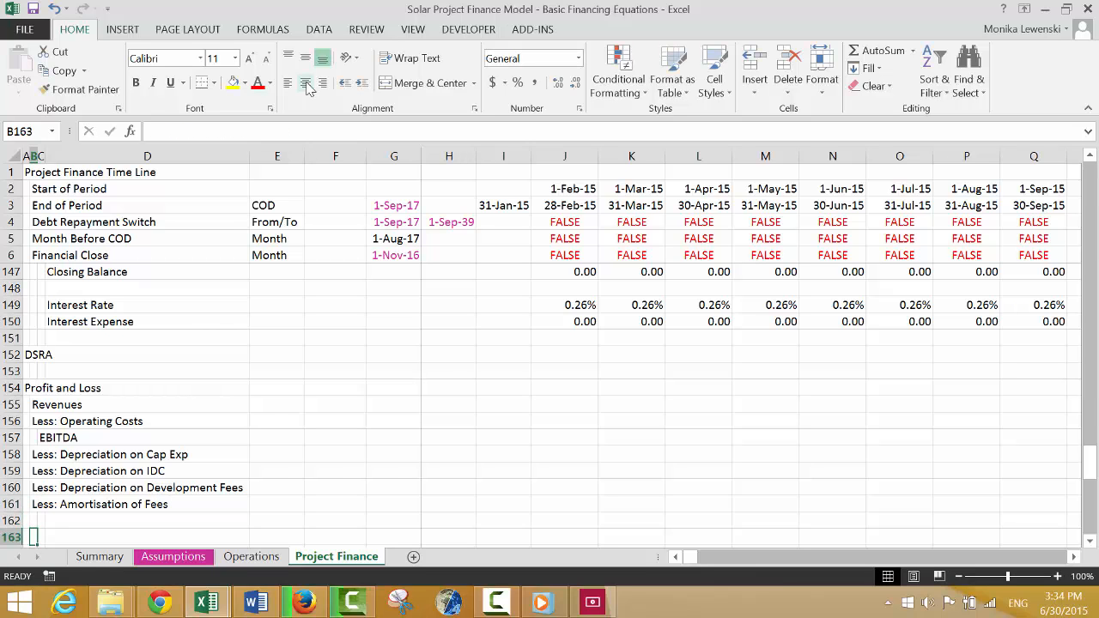
Review the CFADS, debt repayment and Permanent Debt Schedule rows above Profit and Loss, plus the depreciation labels in rows 158 to 161.
key(Up)
key(Up)
key(Up)
key(Up)
key(Up)
key(Up)
key(Up)
key(Up)
key(Up)
key(Up)
key(Up)
key(Up)
key(Up)
key(Up)
key(Up)
key(Up)
key(Up)
key(Up)
key(Up)
key(Up)
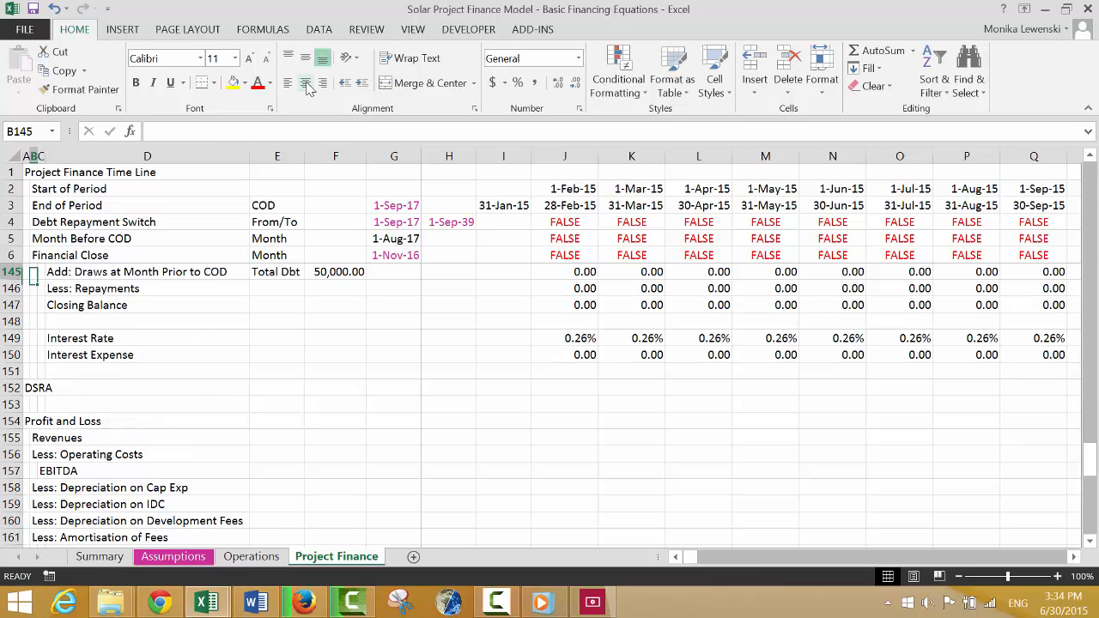
key(Up)
key(Up)
key(Up)
key(Up)
key(Down)
key(Down)
key(Down)
key(Down)
key(Down)
key(Down)
key(Down)
key(Down)
key(Down)
key(Down)
key(Down)
key(Down)
key(Down)
key(Down)
key(Down)
key(Down)
key(Down)
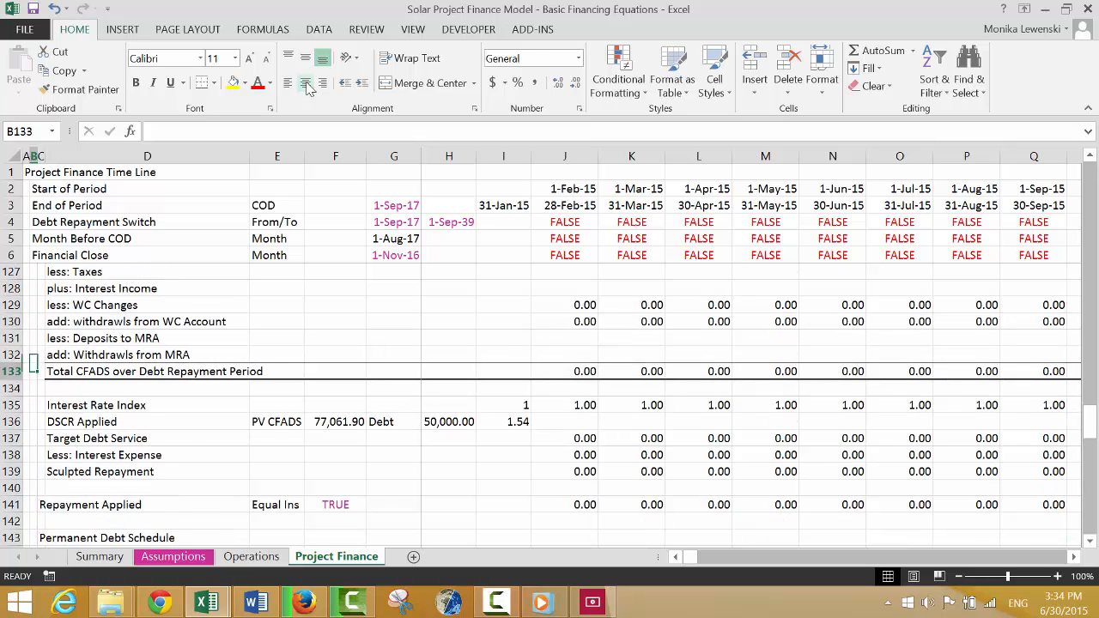
key(Down)
key(Down)
key(Down)
key(Down)
key(Down)
key(Down)
key(Down)
key(Down)
key(Down)
key(Down)
key(Down)
key(Down)
key(Down)
key(Down)
key(Down)
key(Down)
key(Down)
key(Down)
key(Down)
key(Down)
key(Up)
key(Up)
key(Up)
key(Up)
key(Up)
key(Up)
key(Up)
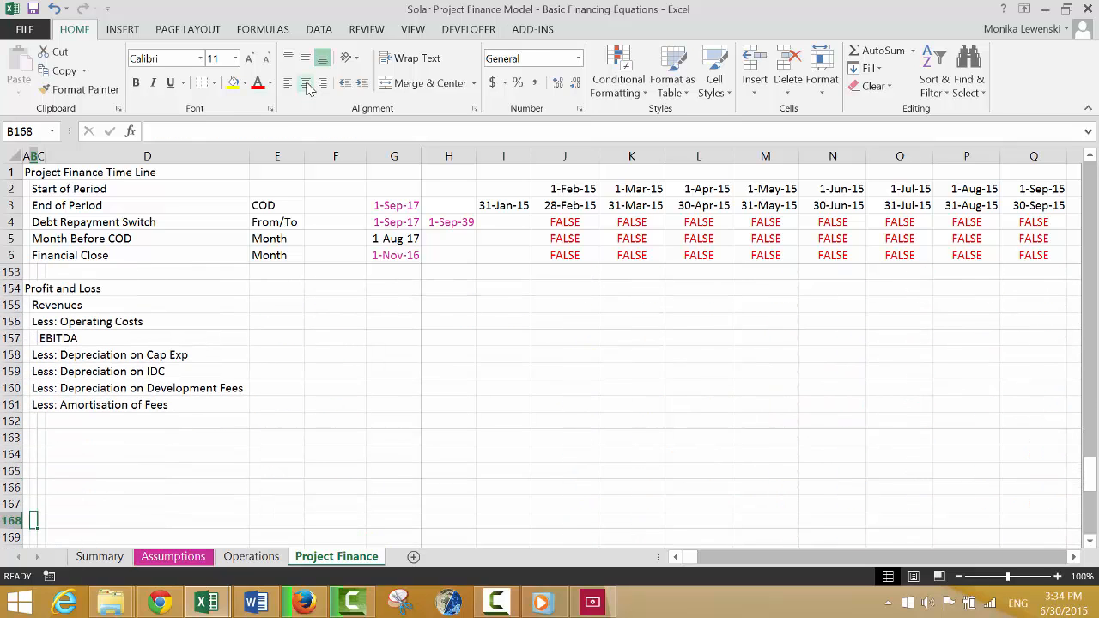
key(Up)
key(Up)
key(Up)
key(Up)
key(Up)
key(Down)
key(Down)
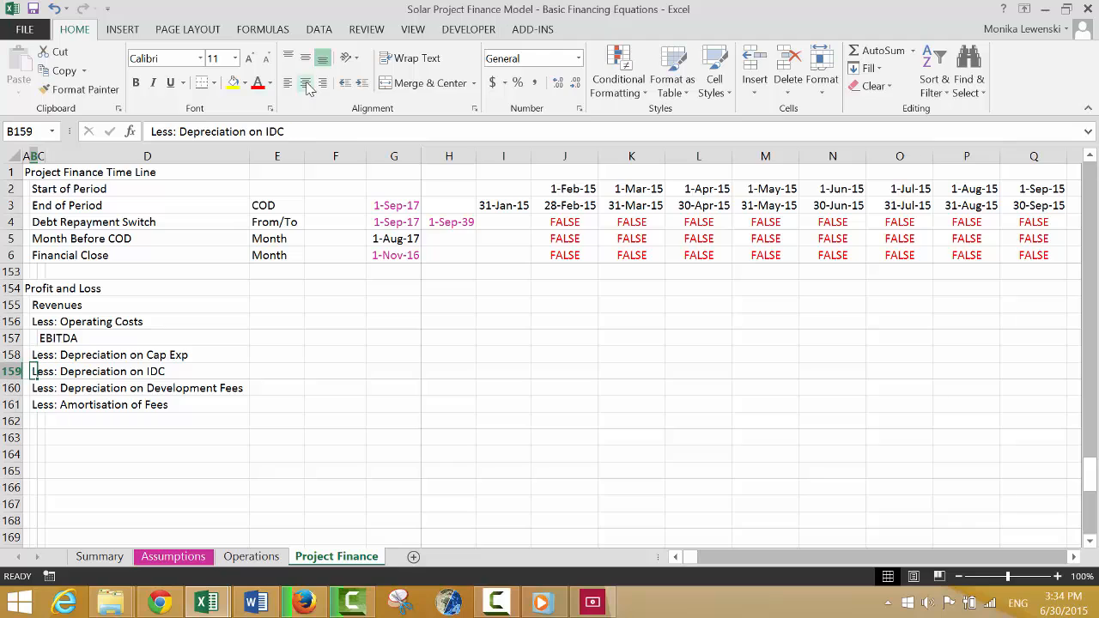
key(Left)
key(Down)
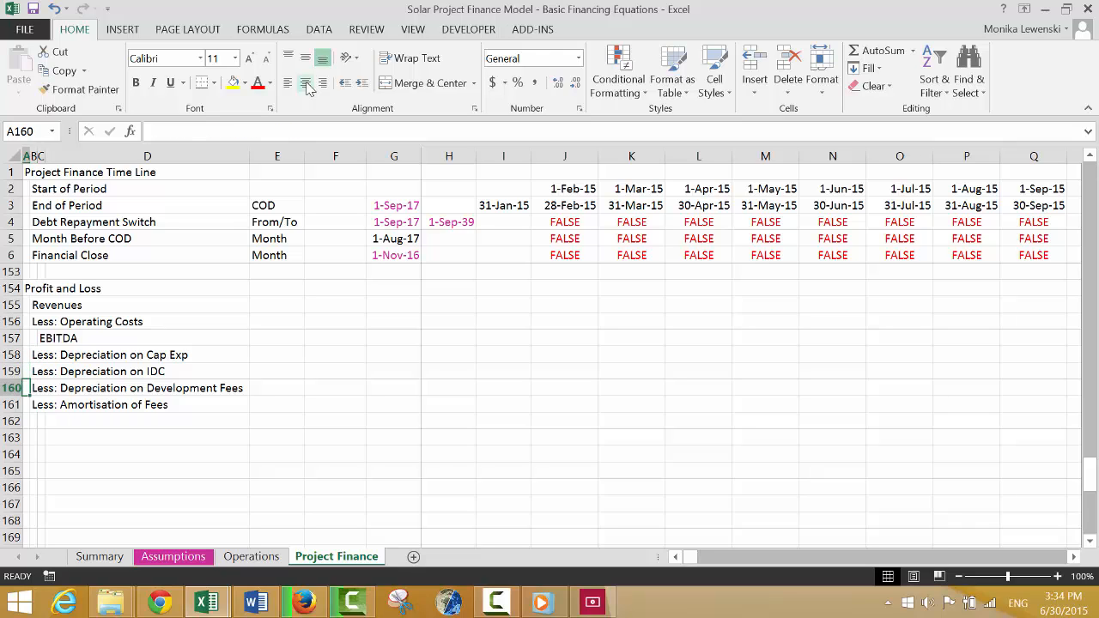
key(Down)
key(Up)
key(Up)
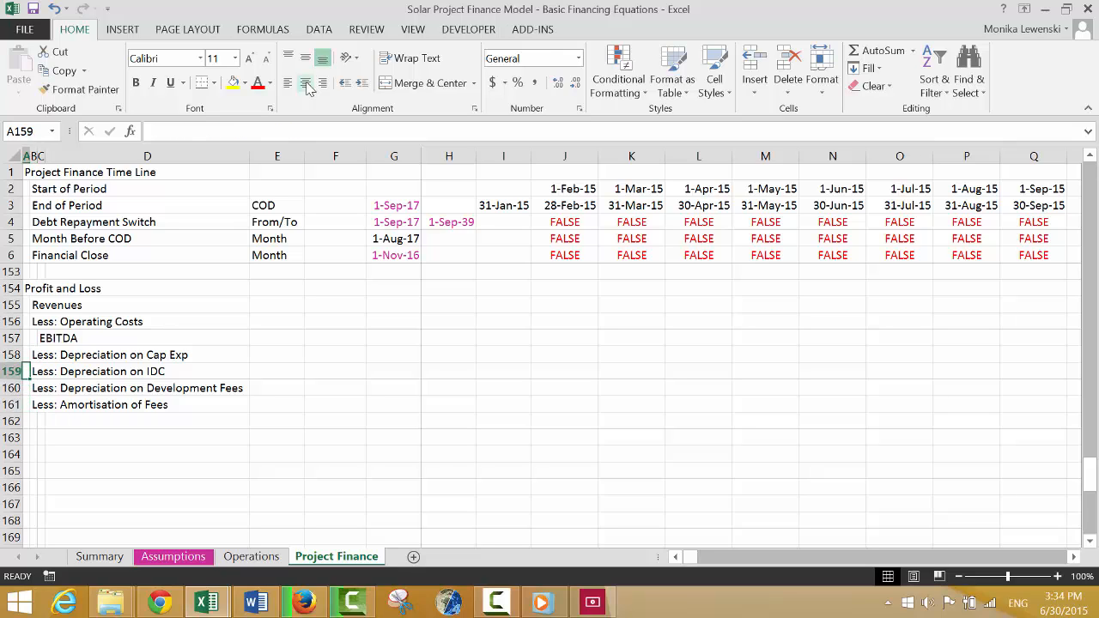
Check the Operations sheet's tax and IRR rows, and enter the indented label "EBIT" in C162 of Project Finance.
key(Down)
key(Down)
key(Down)
key(Right)
key(Right)
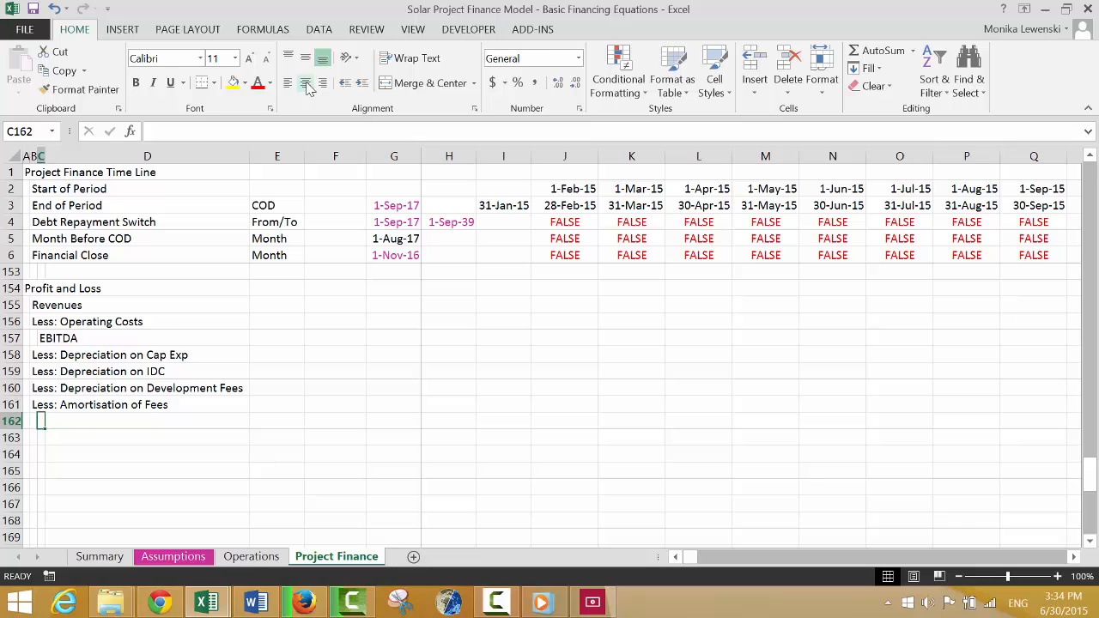
key(ctrl+Page_Up)
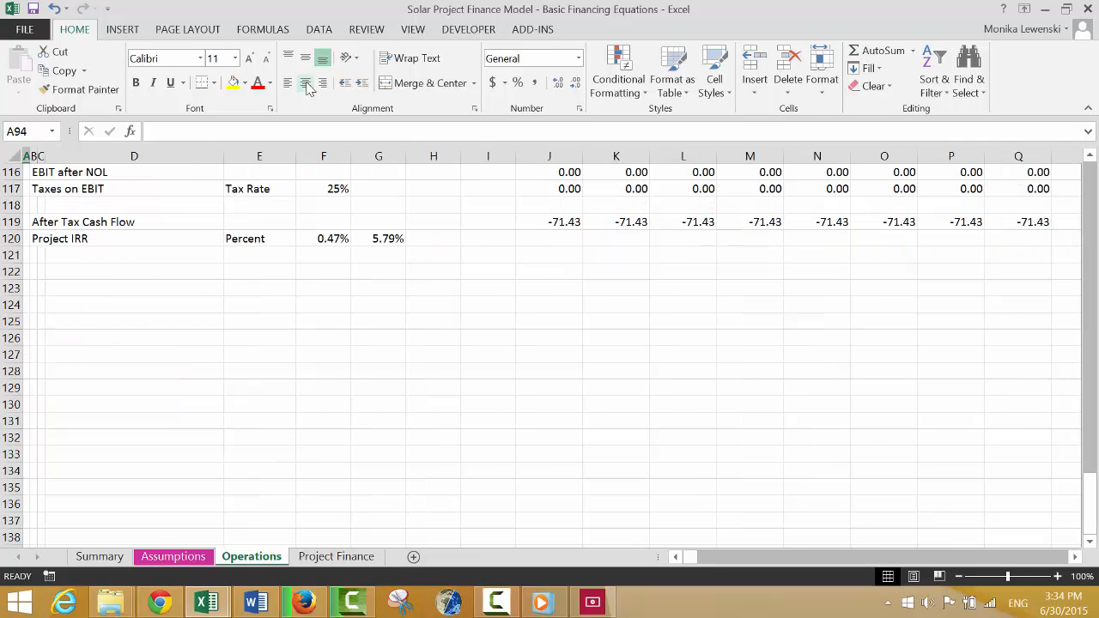
key(ctrl+Page_Down)
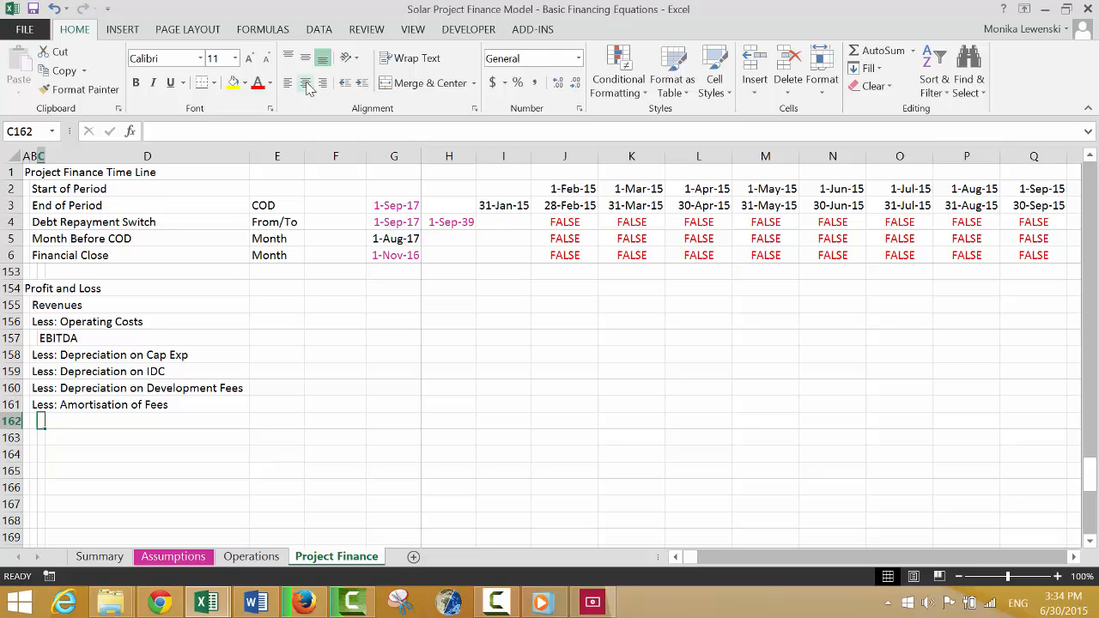
text(EBTI)
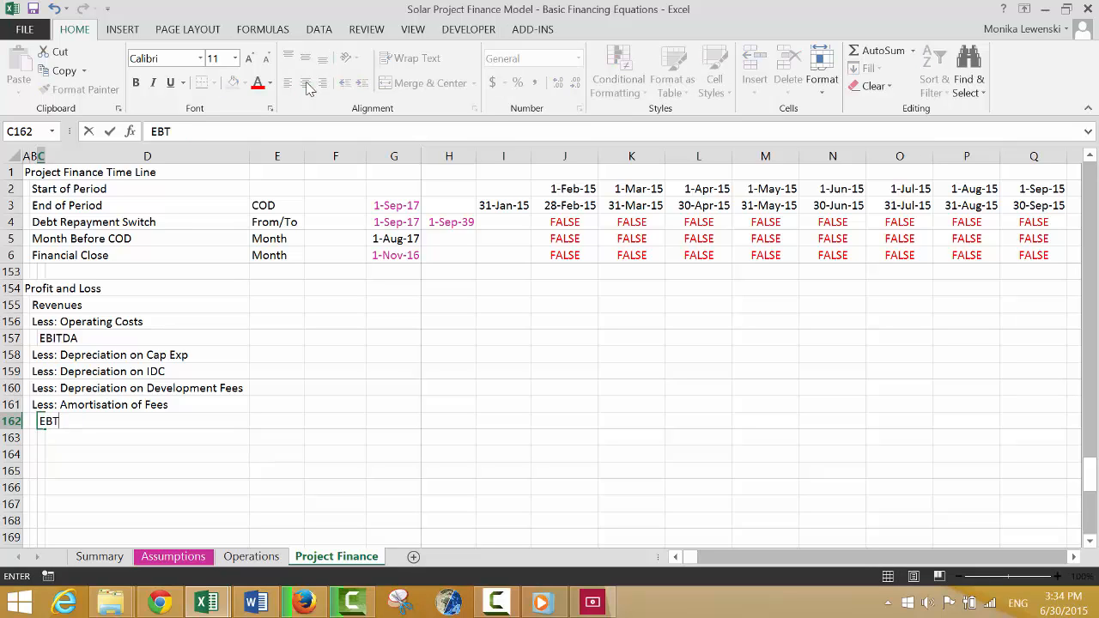
key(BackSpace)
key(BackSpace)
text(IT)
key(Return)
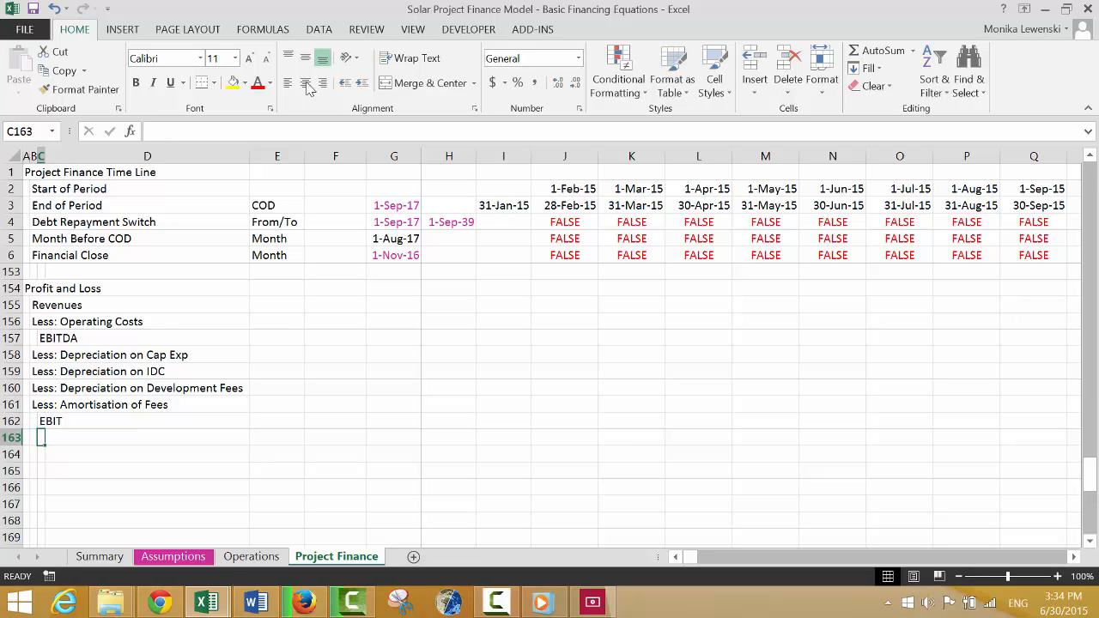
Enter the label "Less: Interest Expense" in B163.
text(Less)
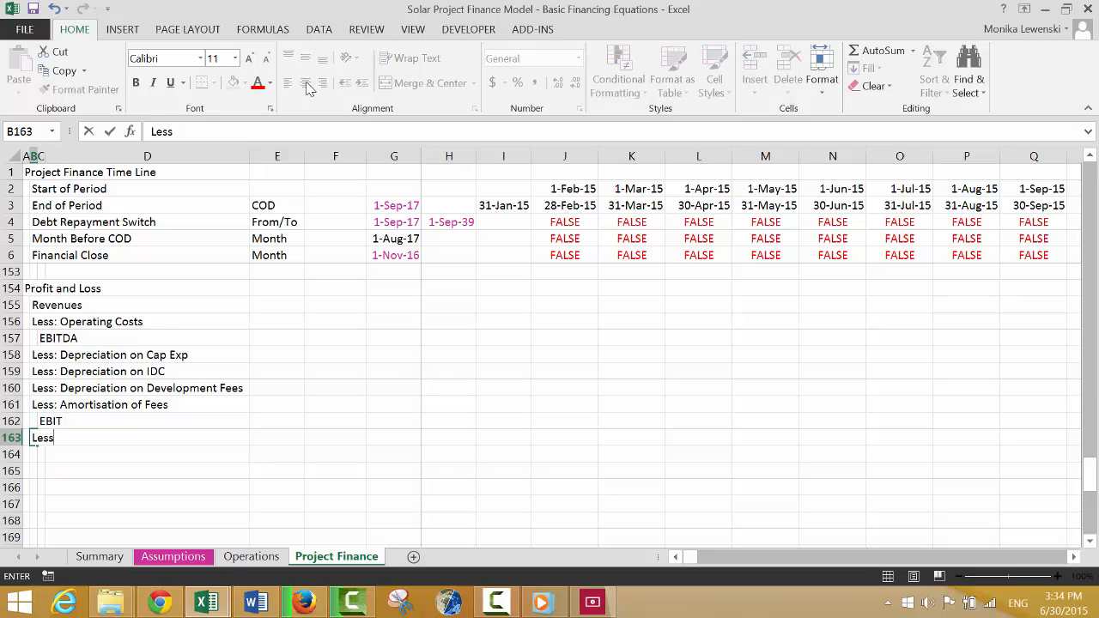
text(: Interest Expense)
key(Return)
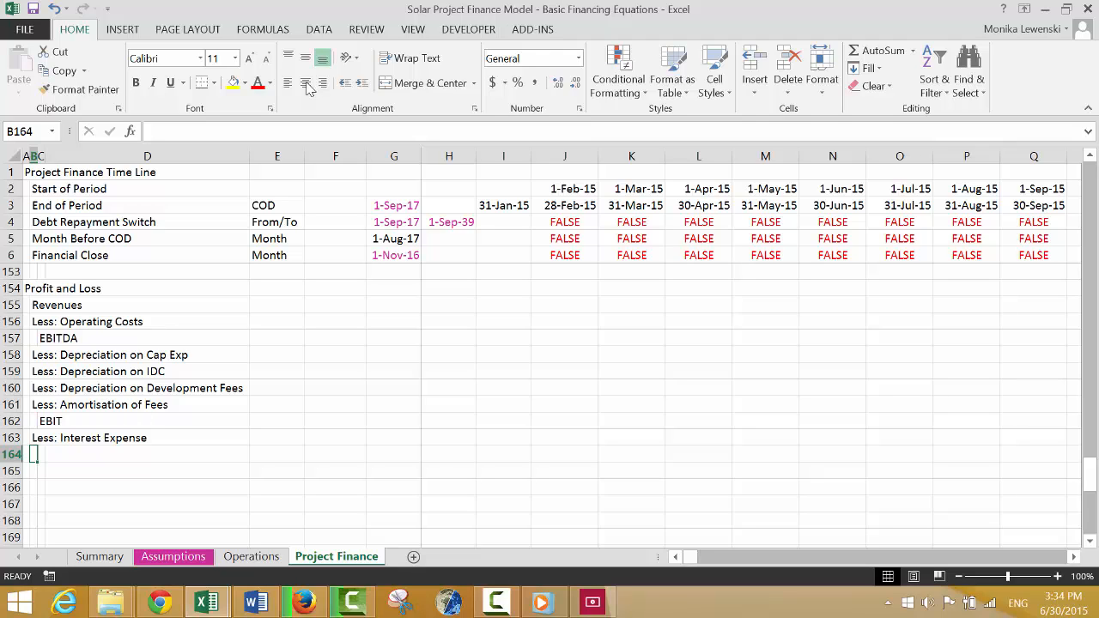
Enter the label "Add: Interest Income" in B164.
key(Up)
key(Up)
key(Up)
key(Up)
key(Up)
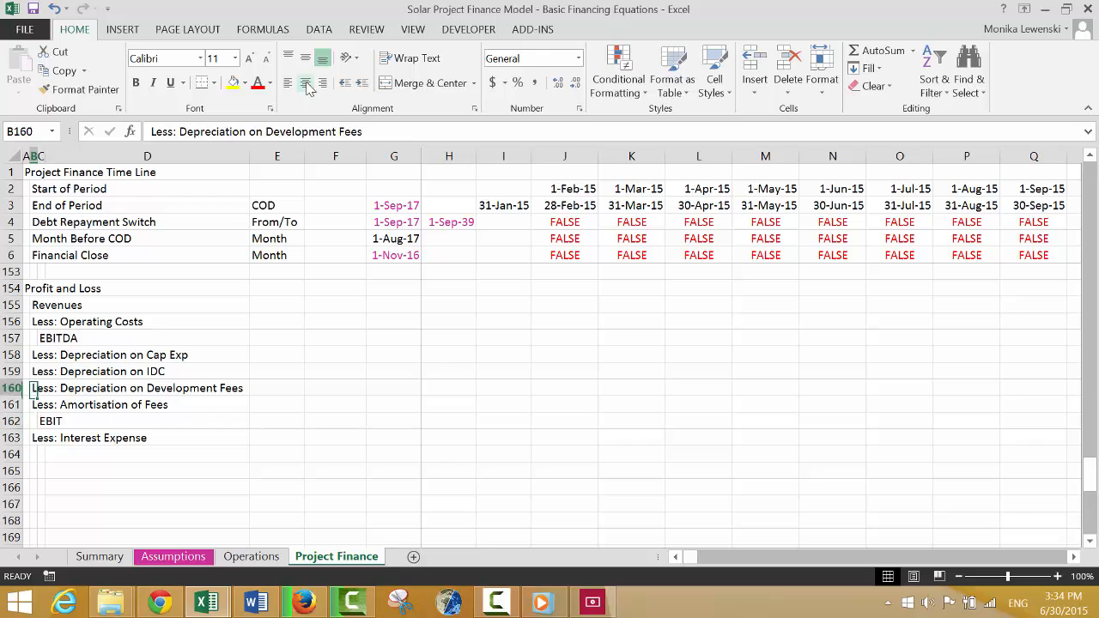
key(Down)
key(Down)
key(Down)
key(Down)
key(Down)
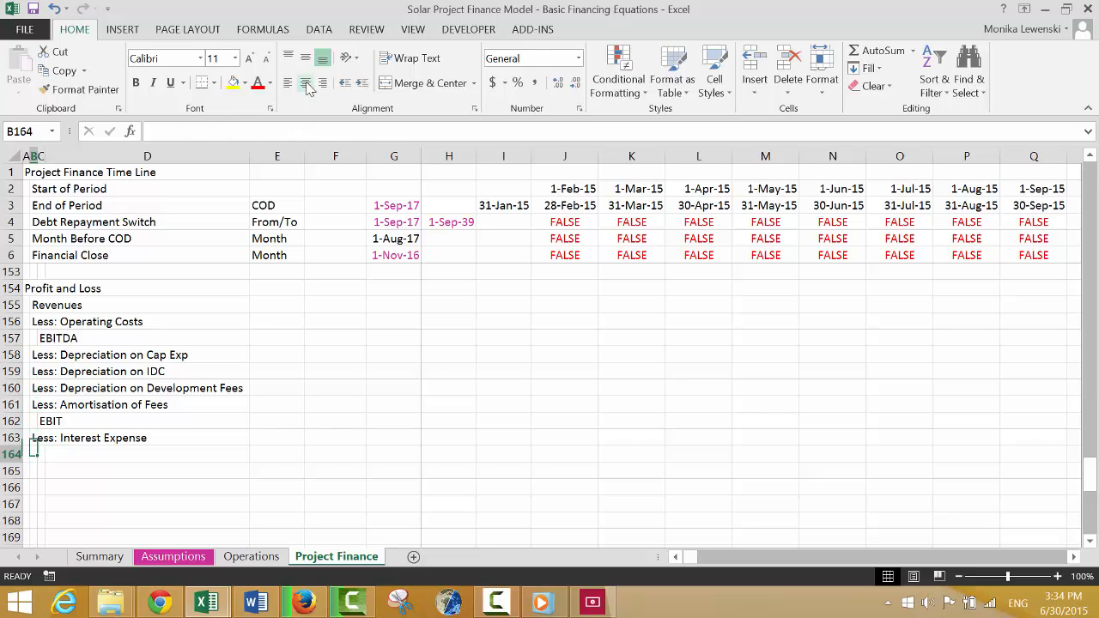
text(Add: )
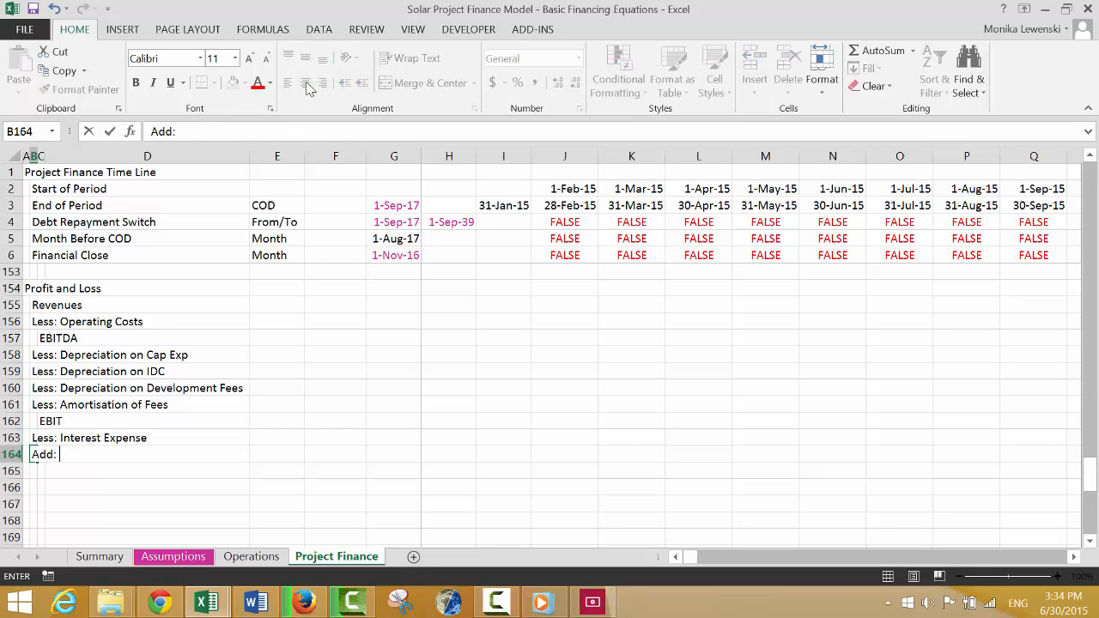
text(Interest Income)
key(Return)
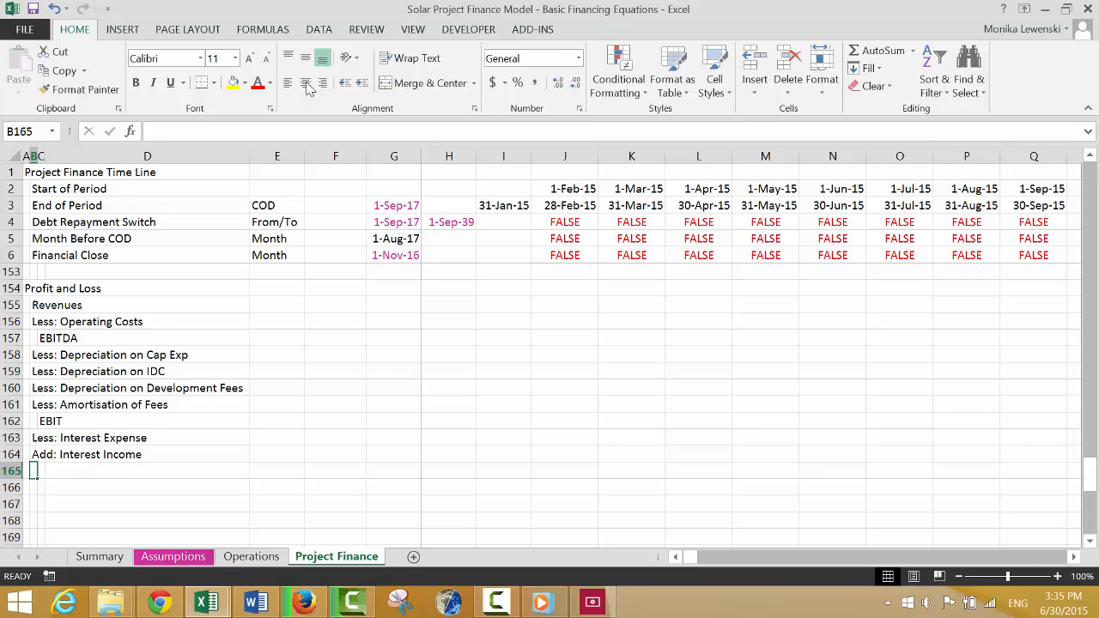
Enter the indented label "EBT before NOL" in C165.
key(Right)
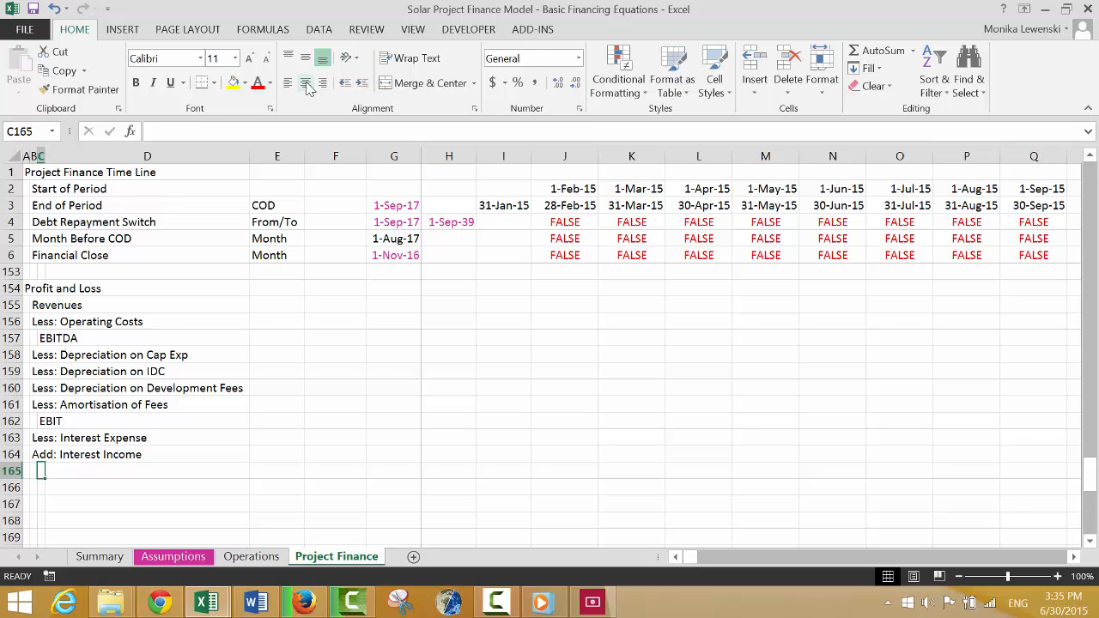
text(EBT)
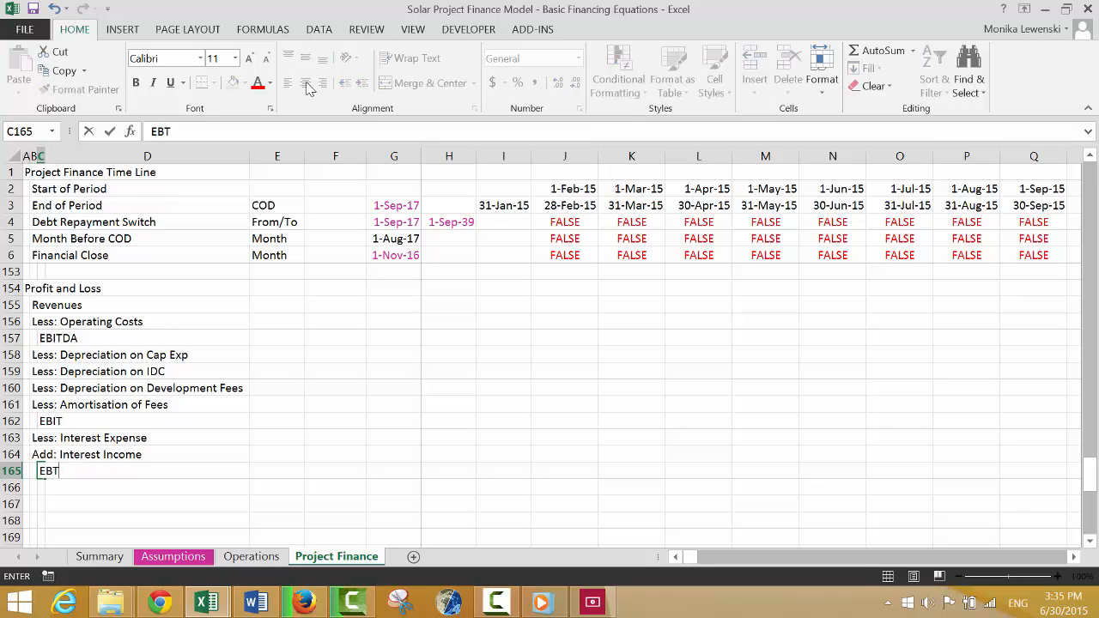
key(Return)
key(Left)
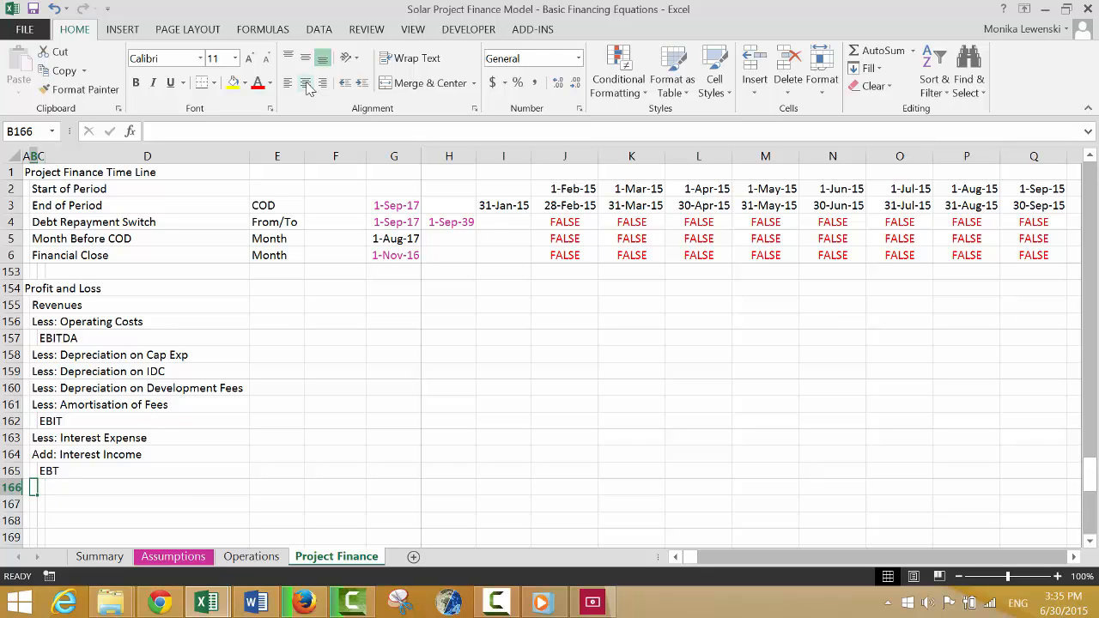
key(Up)
key(Right)
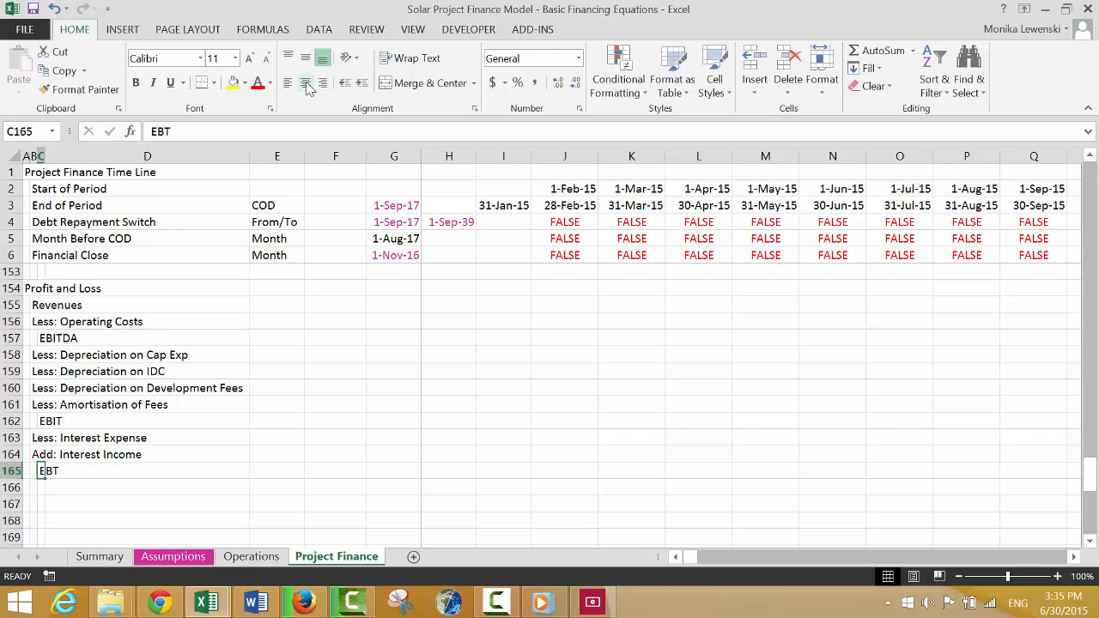
text(EBT be)
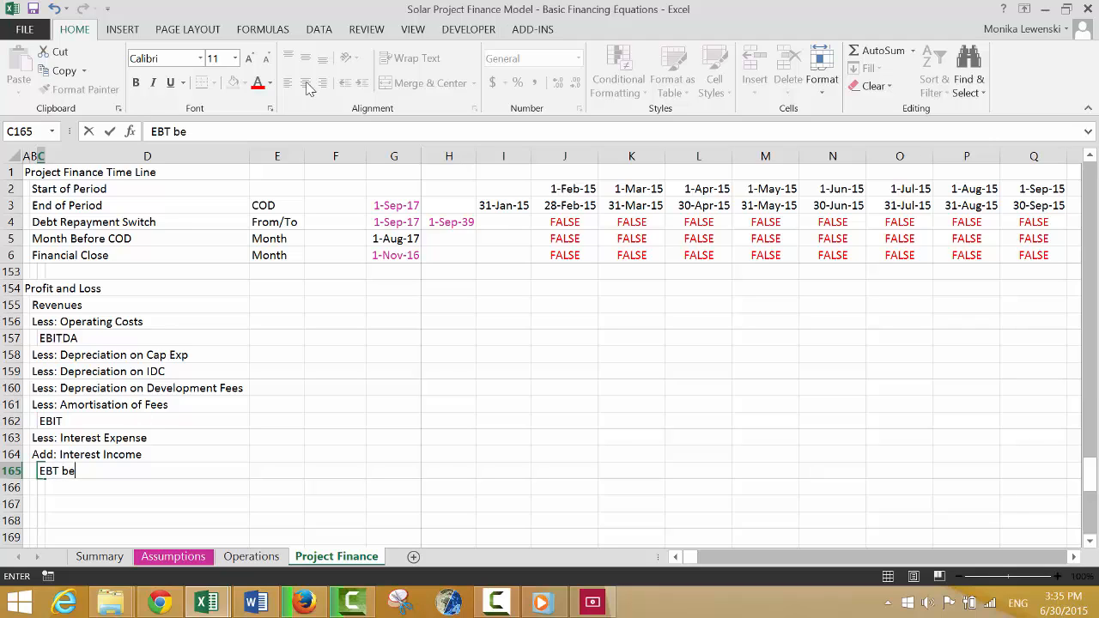
text(fore NOL)
key(Return)
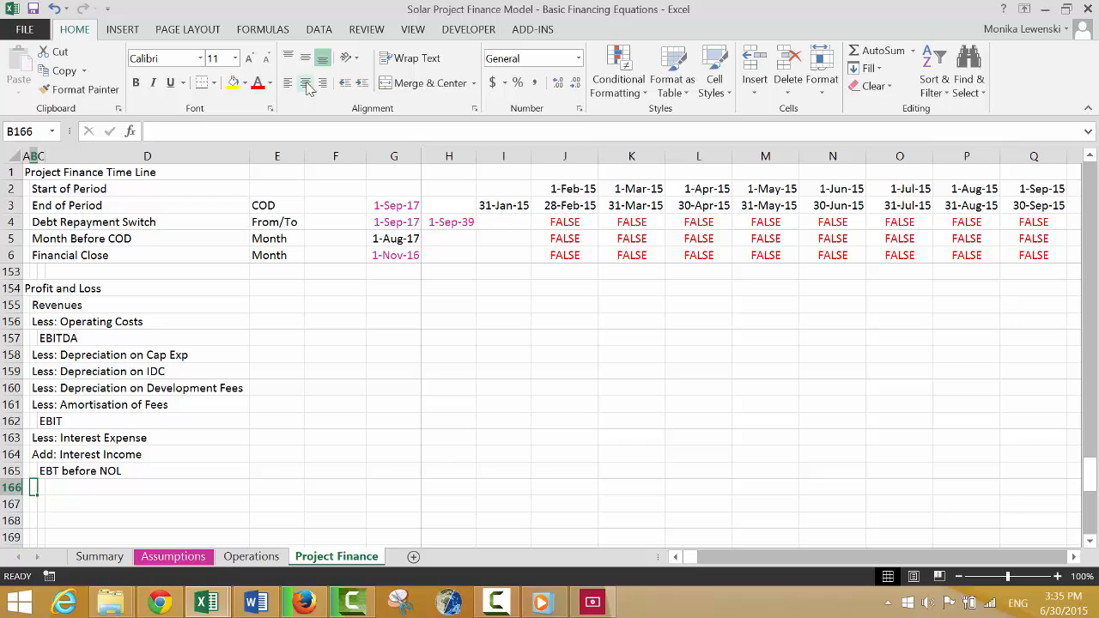
Enter the labels "Opening NOL" in B166 and "Add: NOL Created from Tax Loss" in B167.
text(Opening)
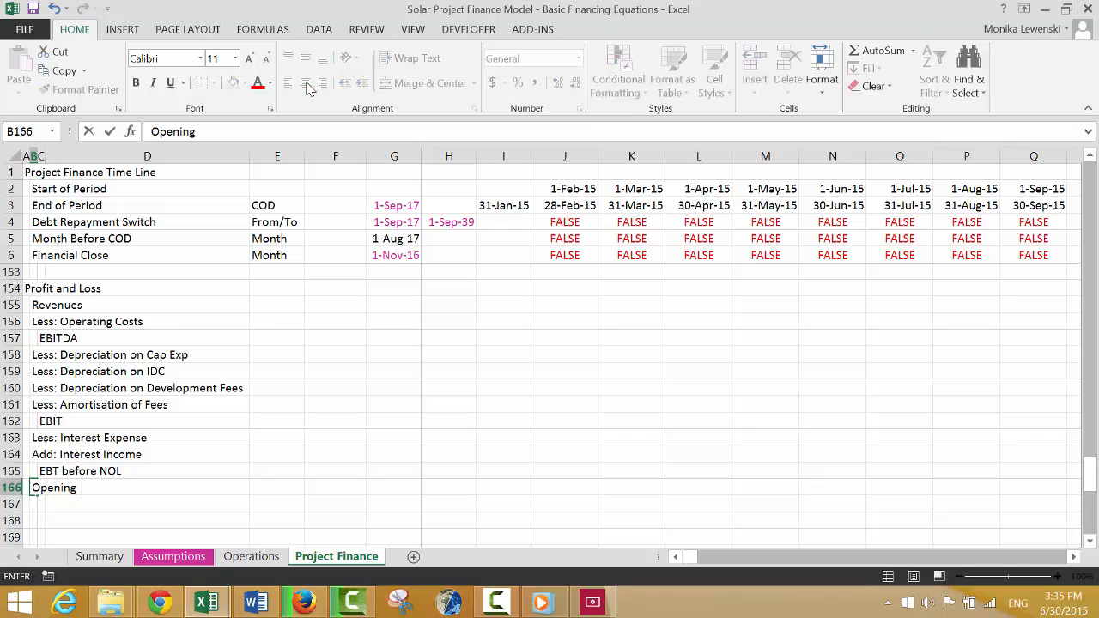
text( NOL)
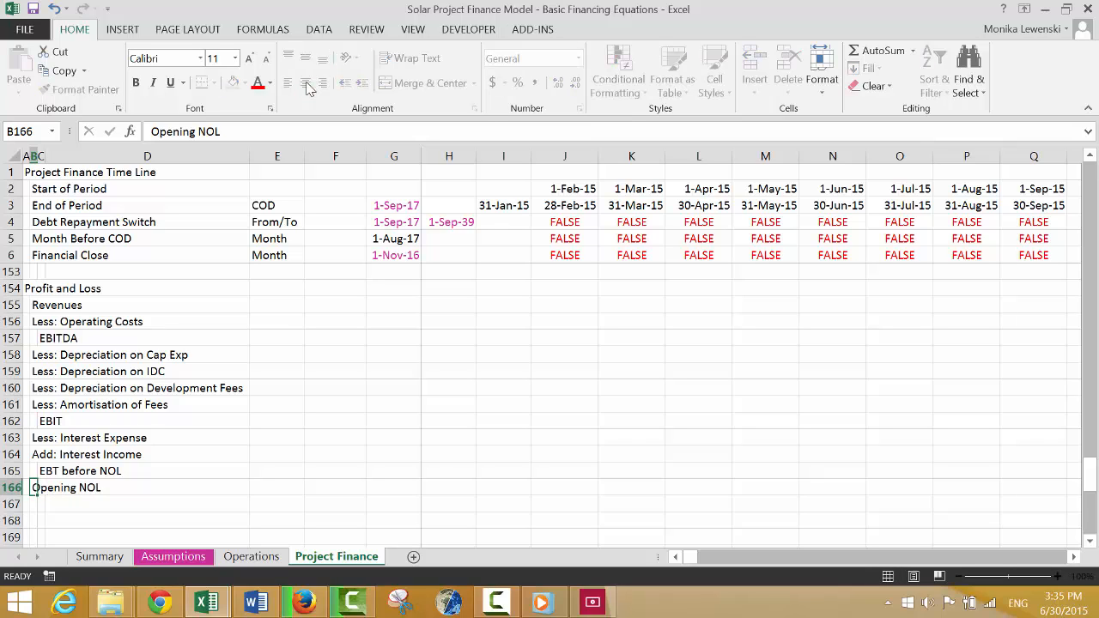
key(Return)
text(Add: )
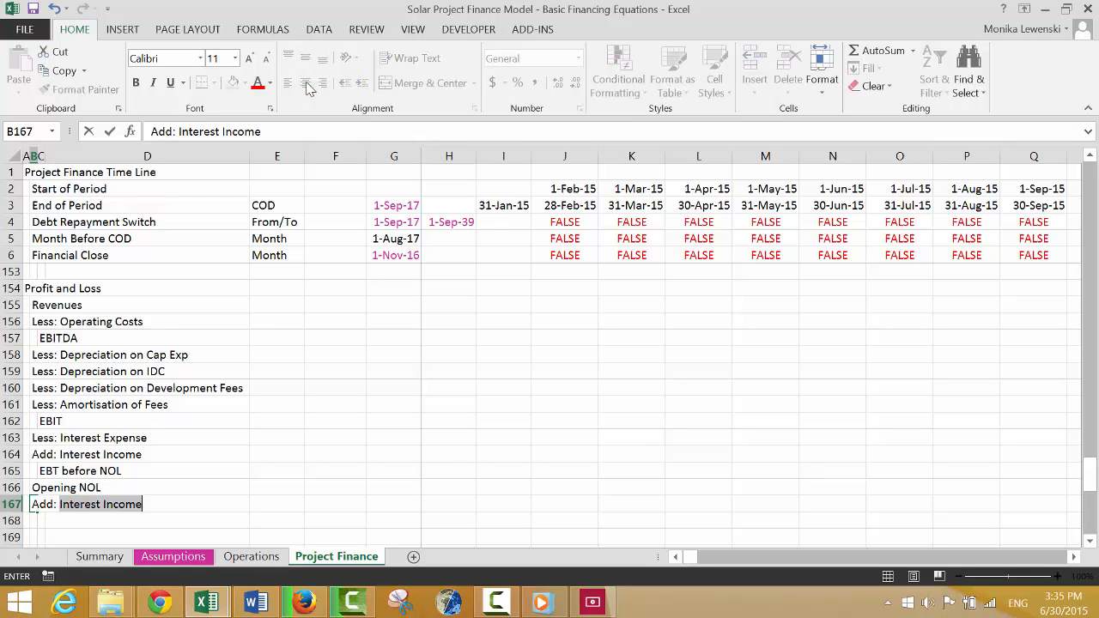
text(NOL Creas)
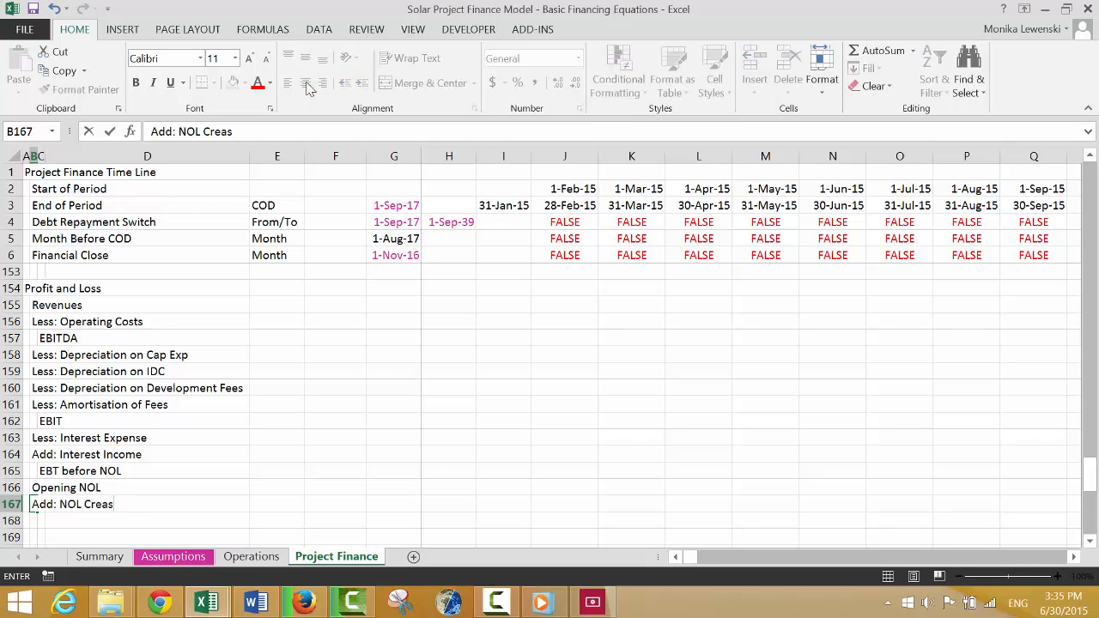
key(BackSpace)
text(ted from Tax Loss)
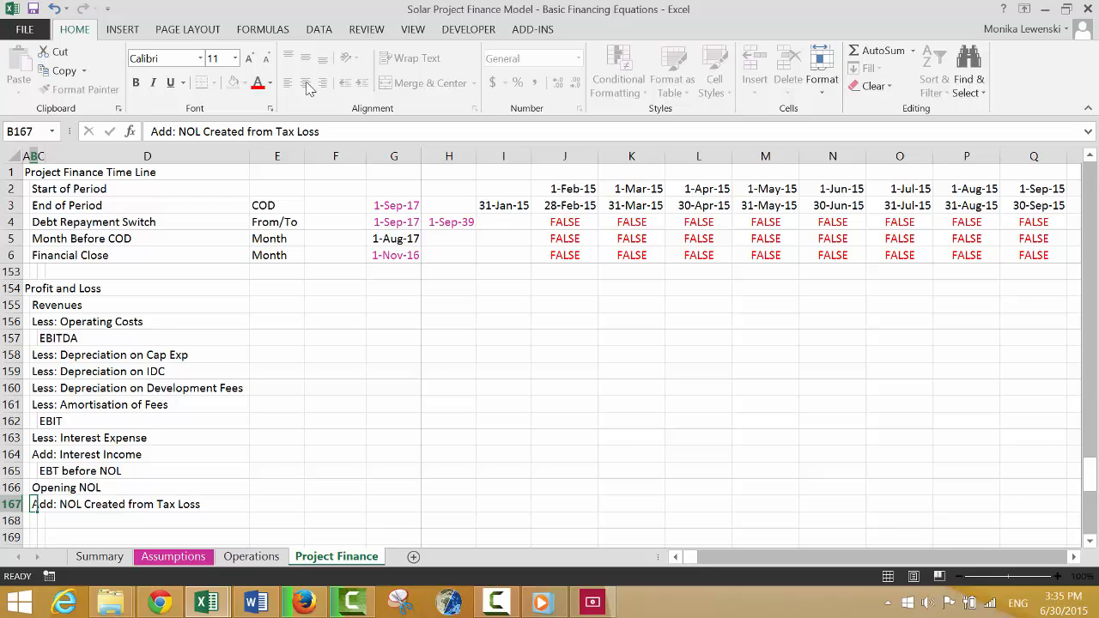
key(Return)
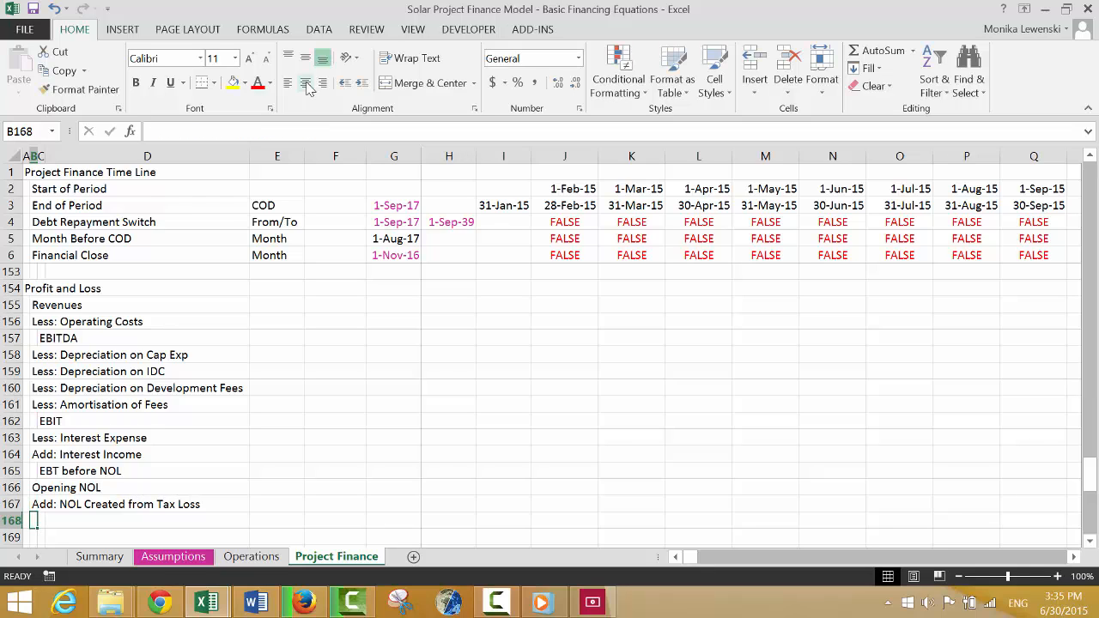
Enter the label "Less: NOL Used from Taxable Income" in B168.
text(Less: NO)
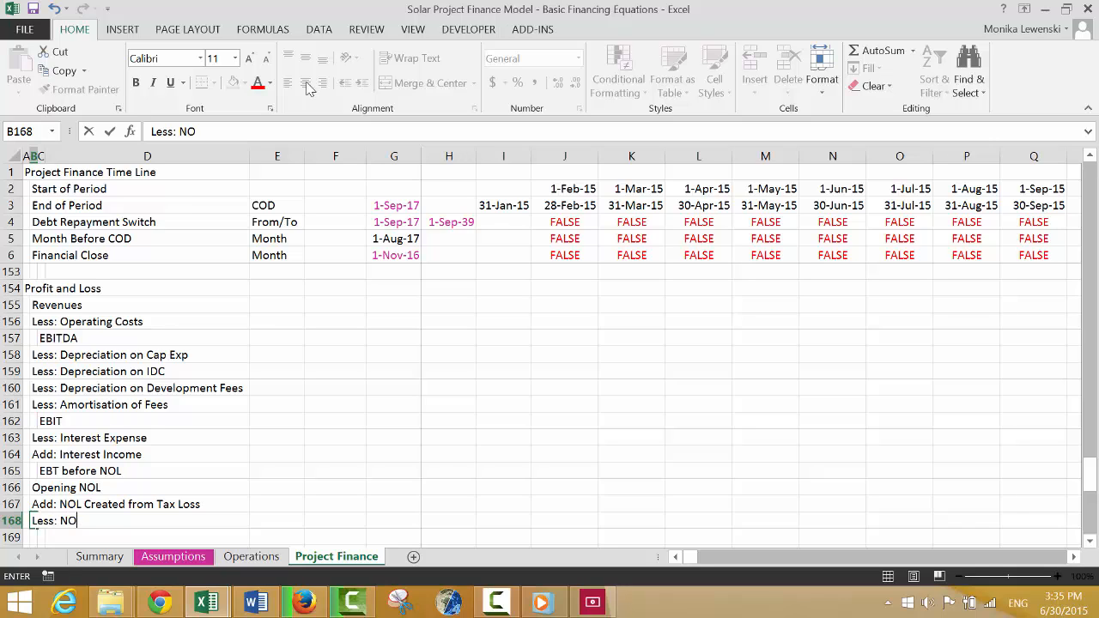
text(L Used from Taax)
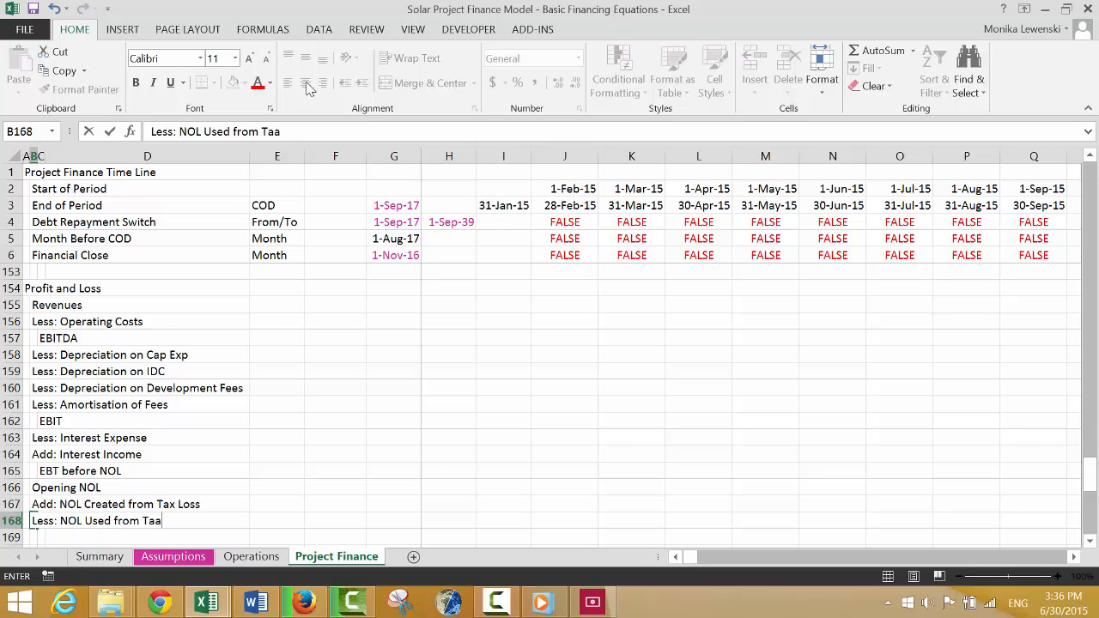
key(BackSpace)
text(xable Income)
key(Return)
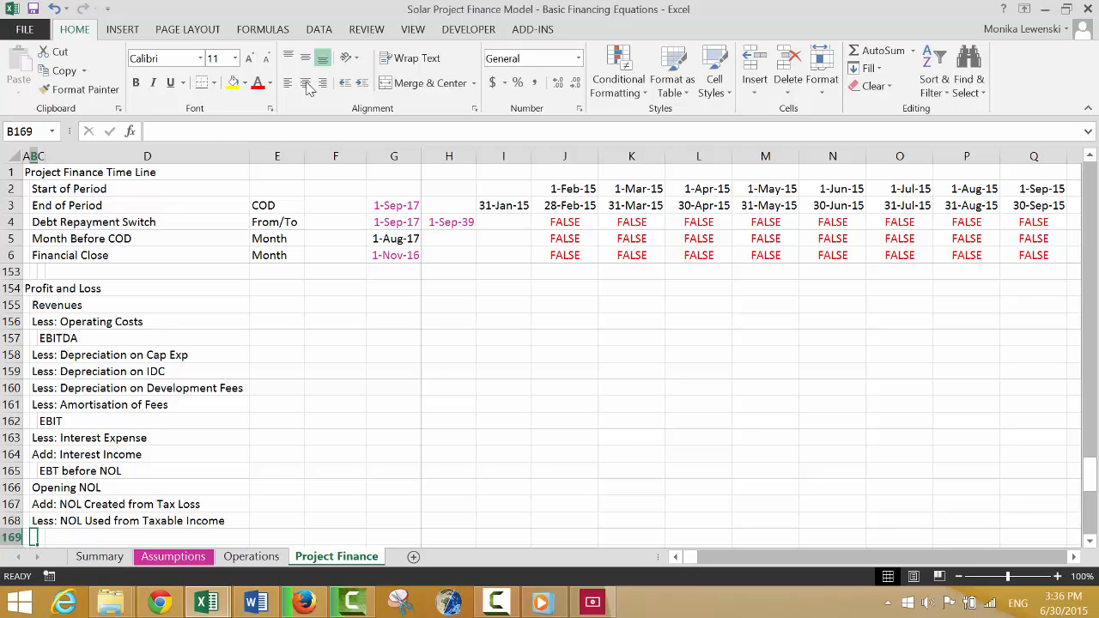
Enter the label "Closing NOL" in B169.
text(Clso)
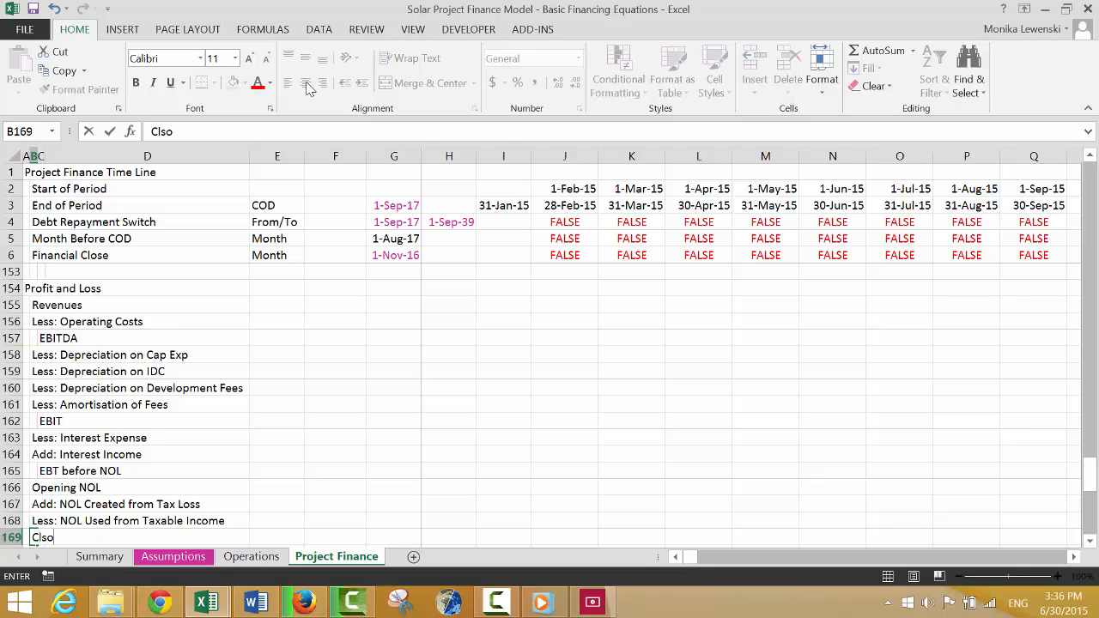
key(BackSpace)
text(o)
key(BackSpace)
key(BackSpace)
text(osing NOL)
key(Return)
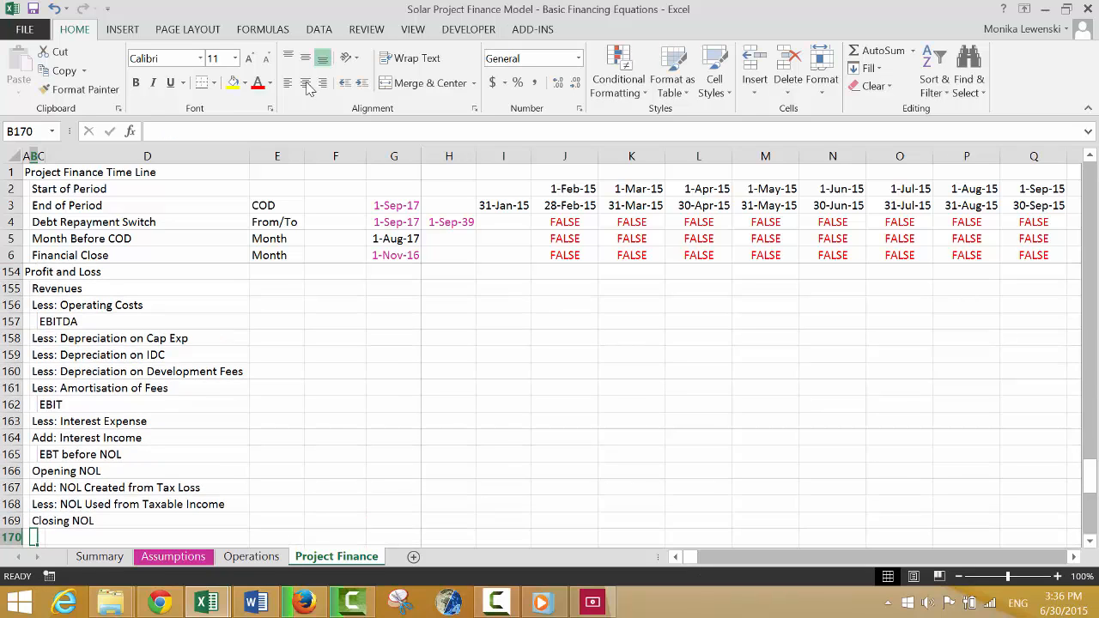
Enter the indented label "EBT Adjusted for NOL" in C170.
key(Right)
text(EBT Ad)
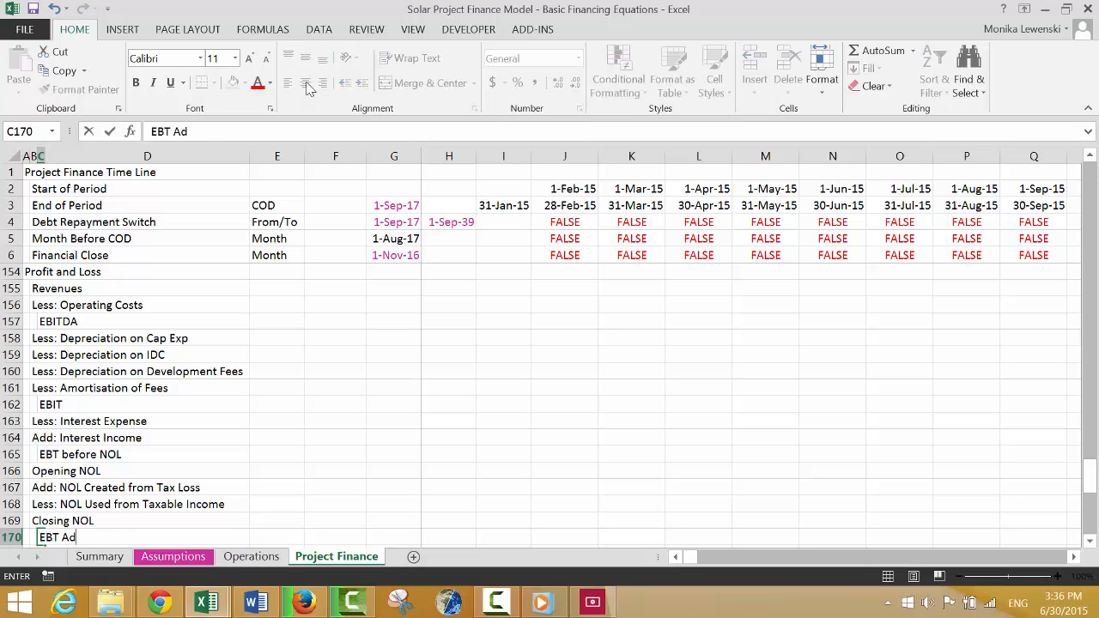
text(justed fro)
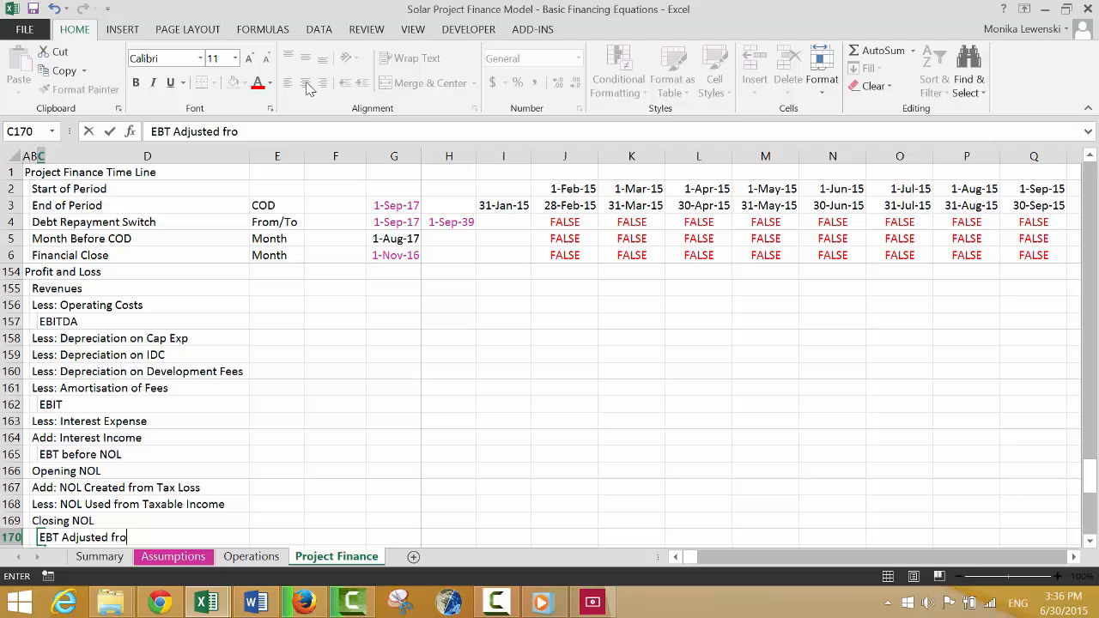
key(BackSpace)
key(BackSpace)
text(or NOO)
key(BackSpace)
text(L)
key(Return)
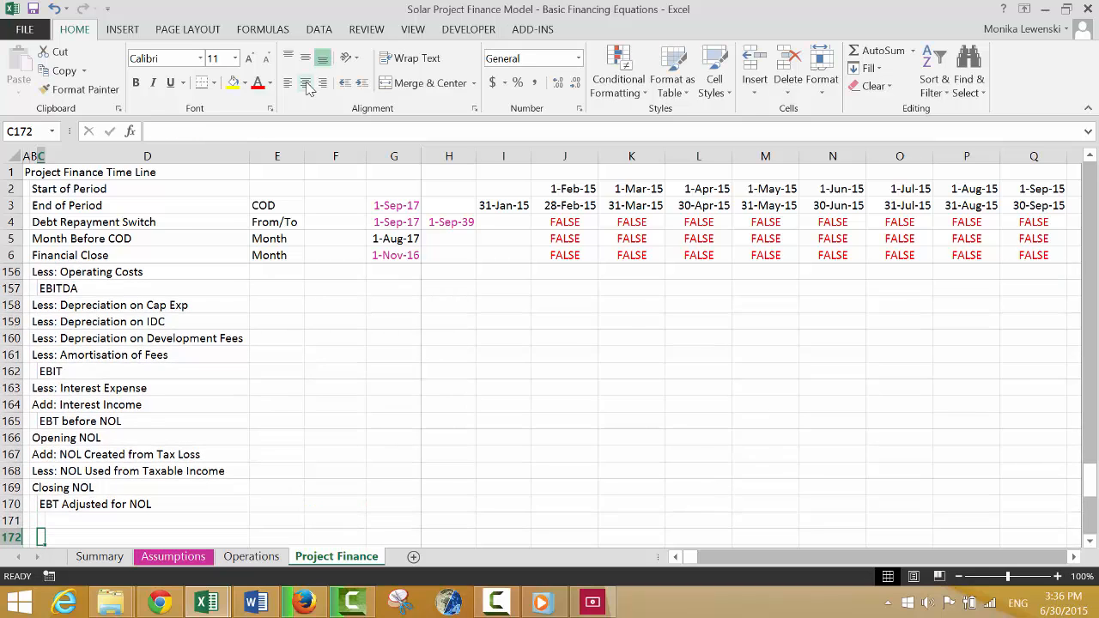
Enter the label "Less: Taxes Paid" in B171.
key(Left)
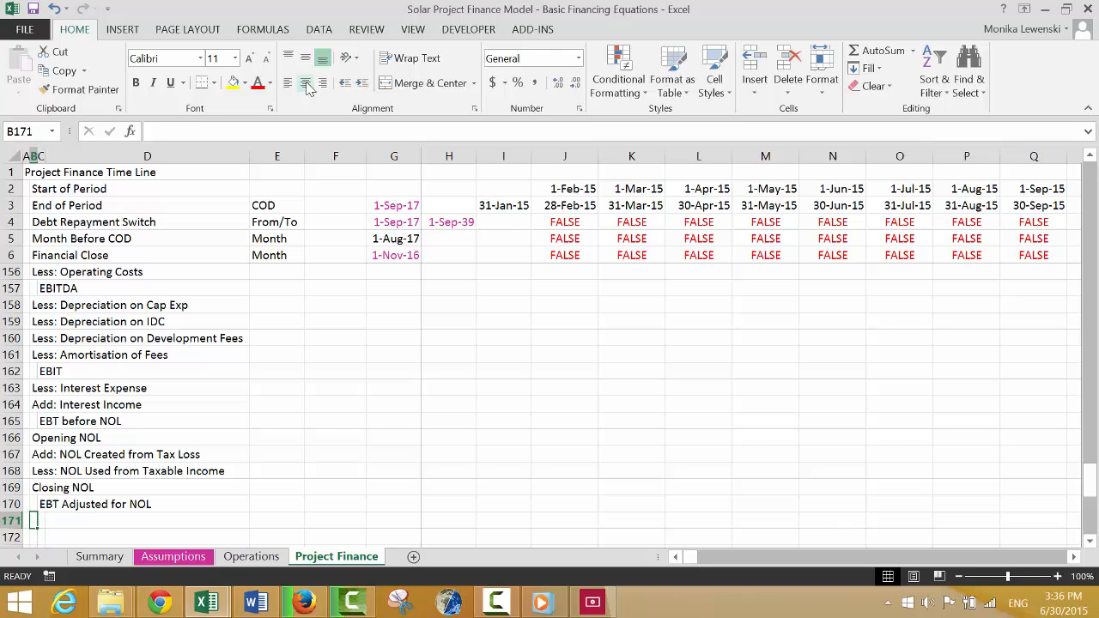
text(LEss)
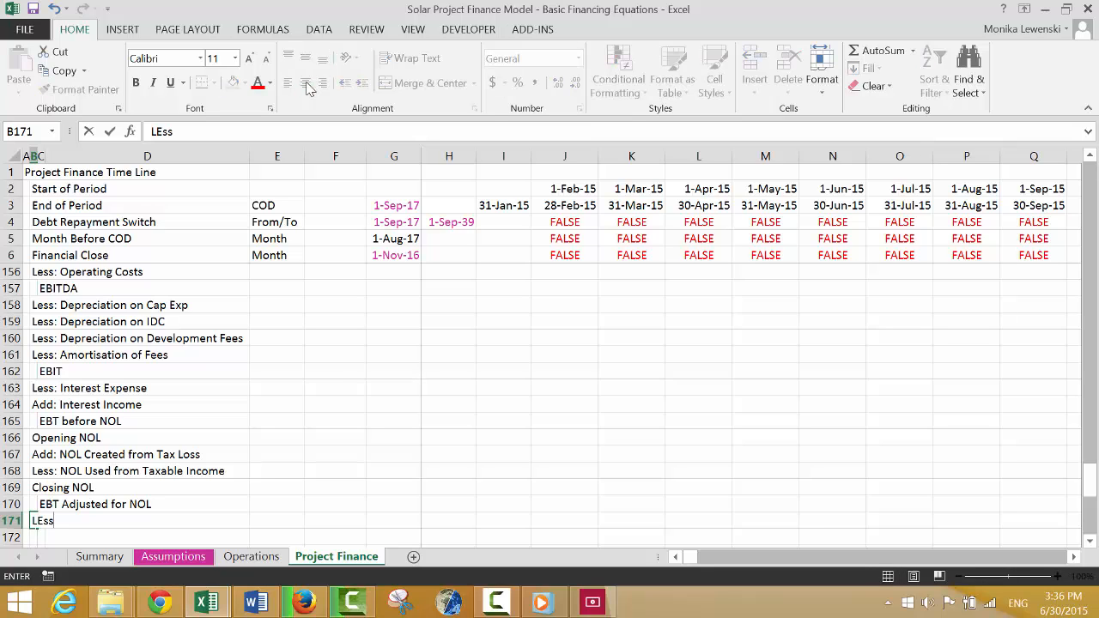
text(: Taxes Paid)
key(Return)
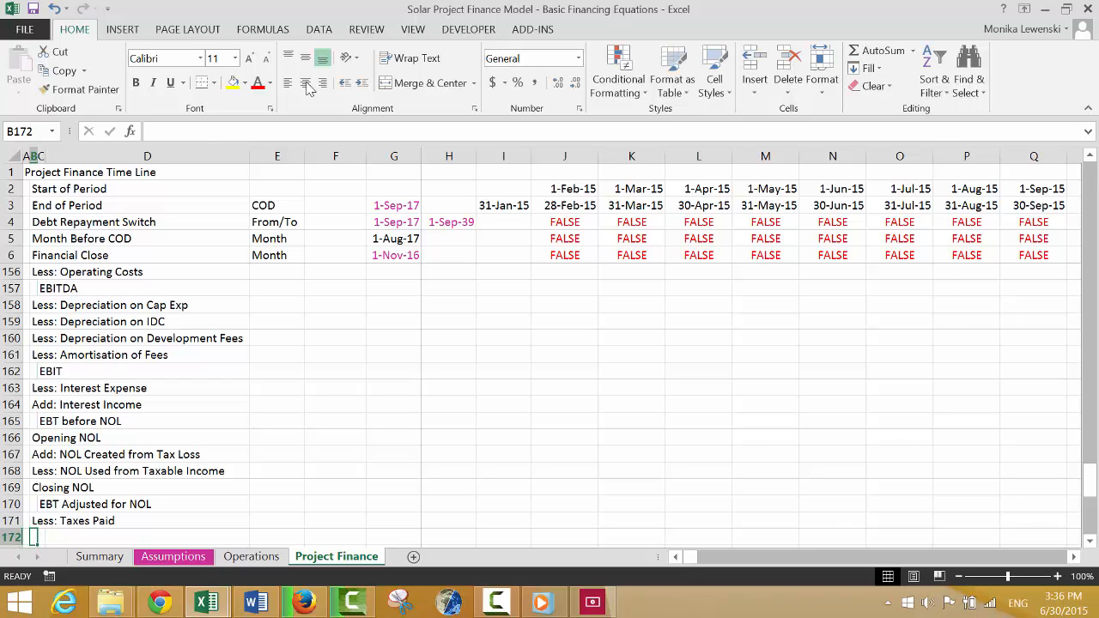
Enter the indented label "Net Earnings" in C172.
key(Right)
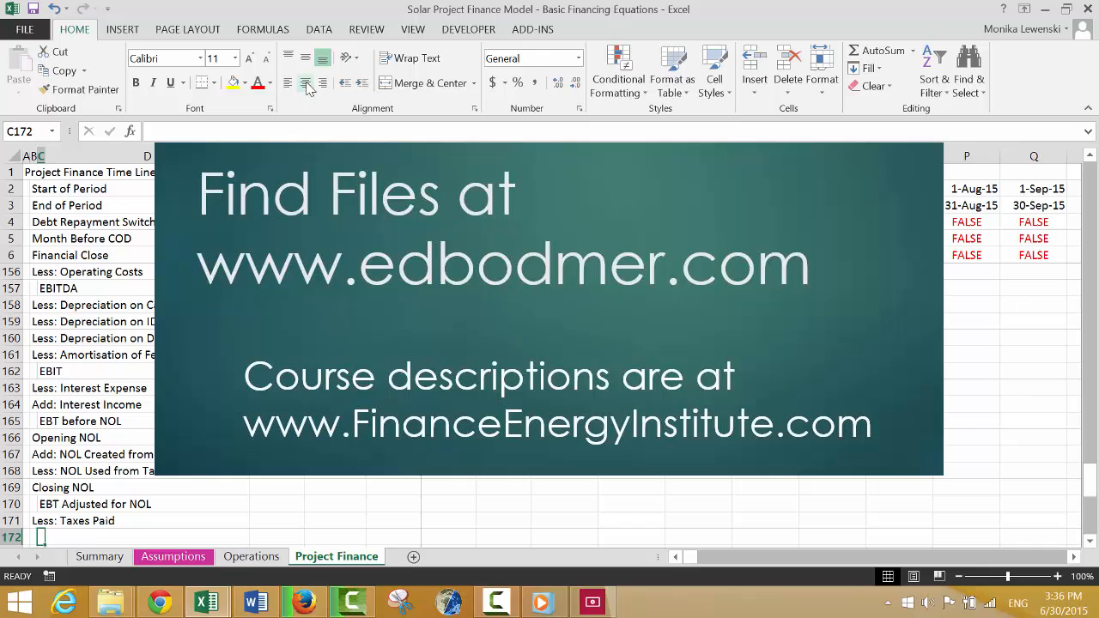
text(Net Ea)
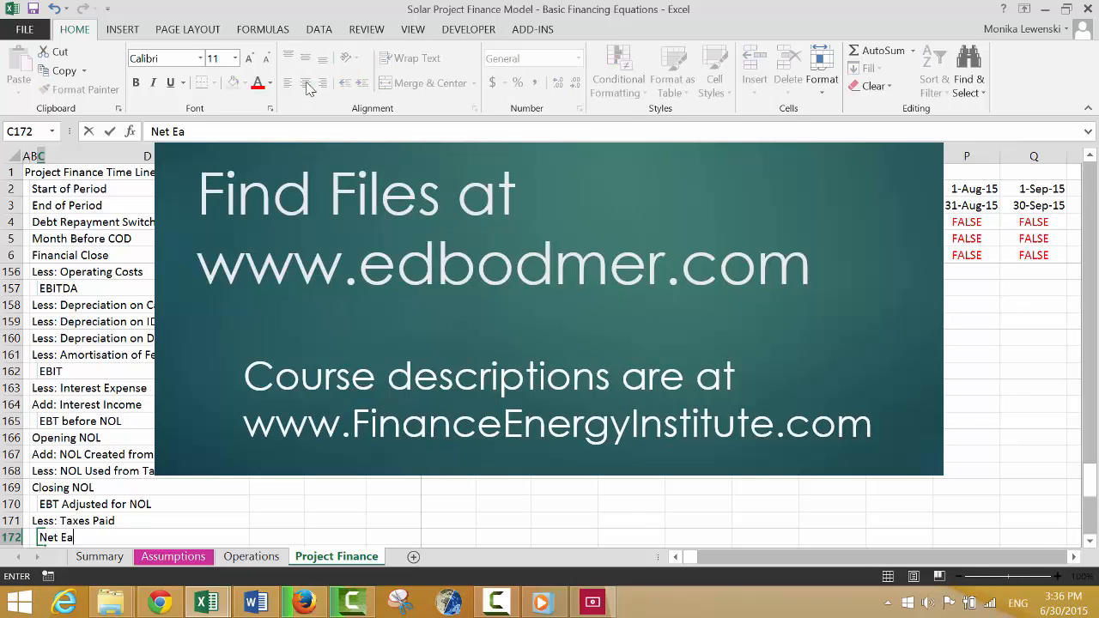
text(nin)
key(BackSpace)
key(BackSpace)
key(BackSpace)
key(BackSpace)
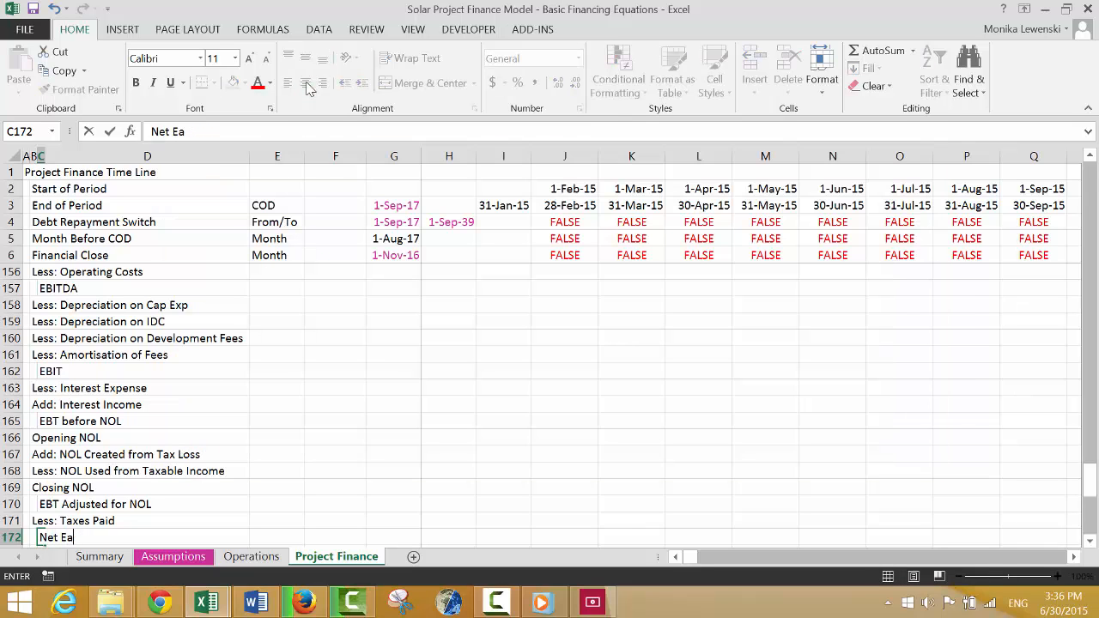
text(arning)
key(BackSpace)
key(BackSpace)
key(BackSpace)
key(BackSpace)
key(BackSpace)
text(ra)
key(BackSpace)
text(nings)
key(Return)
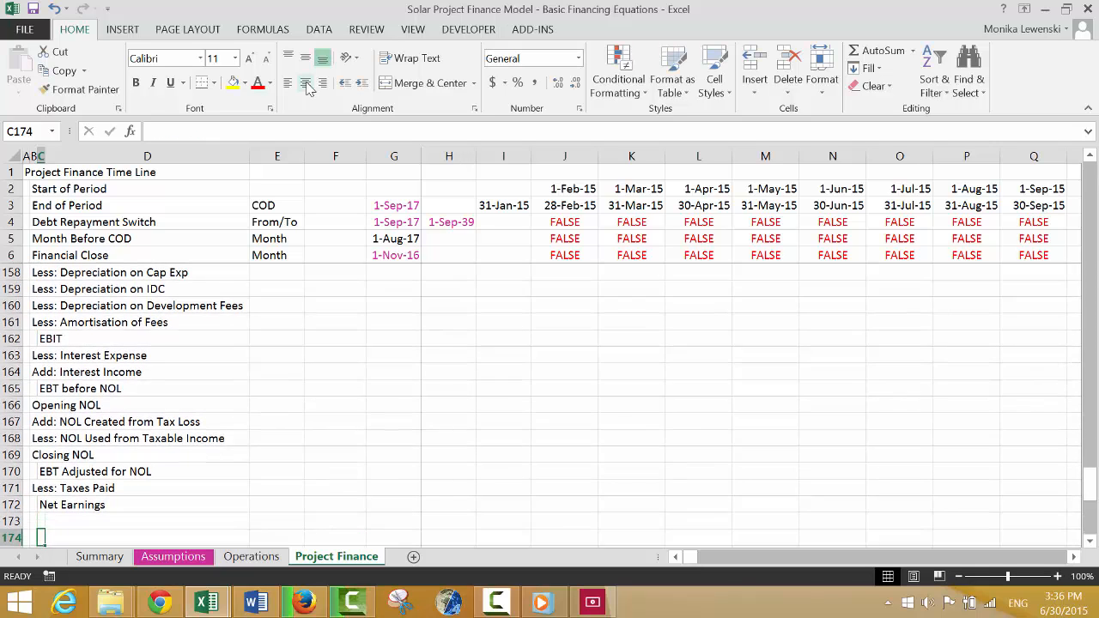
Enter the section heading "Cash Flow Waterfall After COD" in A174, leaving one blank row below the Profit and Loss section.
key(Up)
key(Up)
key(Up)
key(Up)
key(Up)
key(Up)
key(Up)
key(Up)
key(Up)
key(Up)
key(Up)
key(Up)
key(Up)
key(Up)
key(Up)
key(Up)
key(Up)
key(Up)
key(Up)
key(Up)
key(Up)
key(Up)
key(Up)
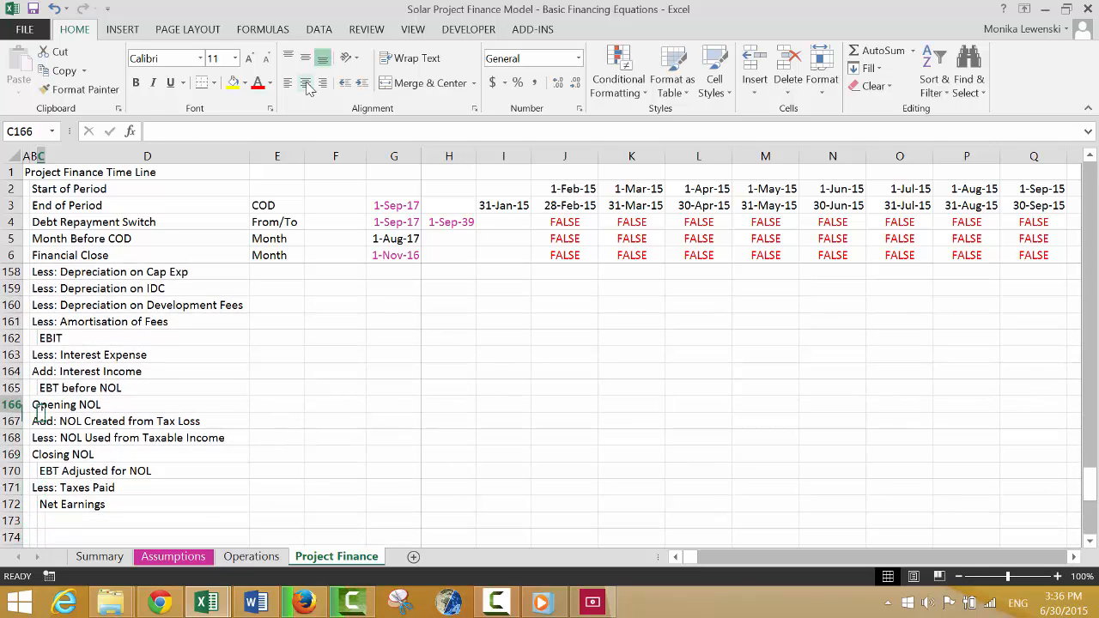
key(Down)
key(Down)
key(Down)
key(Down)
key(Down)
key(Down)
key(Down)
key(Down)
key(Down)
key(Down)
key(Down)
key(Down)
key(Down)
key(Down)
key(Down)
key(Down)
key(Down)
key(Down)
key(Down)
key(Down)
key(Down)
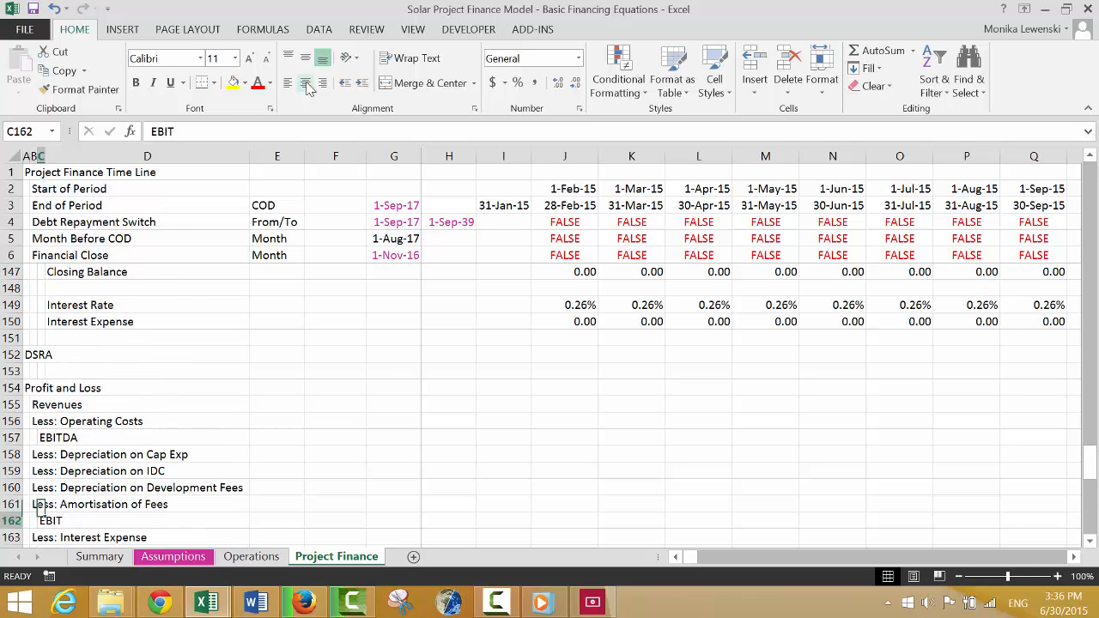
key(Up)
key(Up)
key(Left)
key(Left)
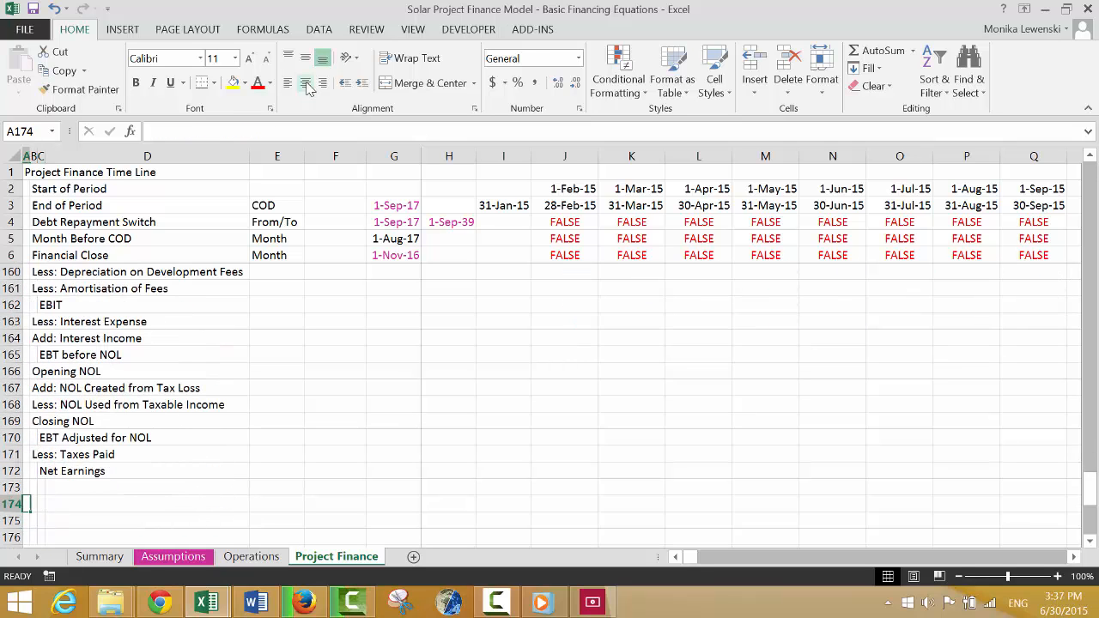
text(Cash)
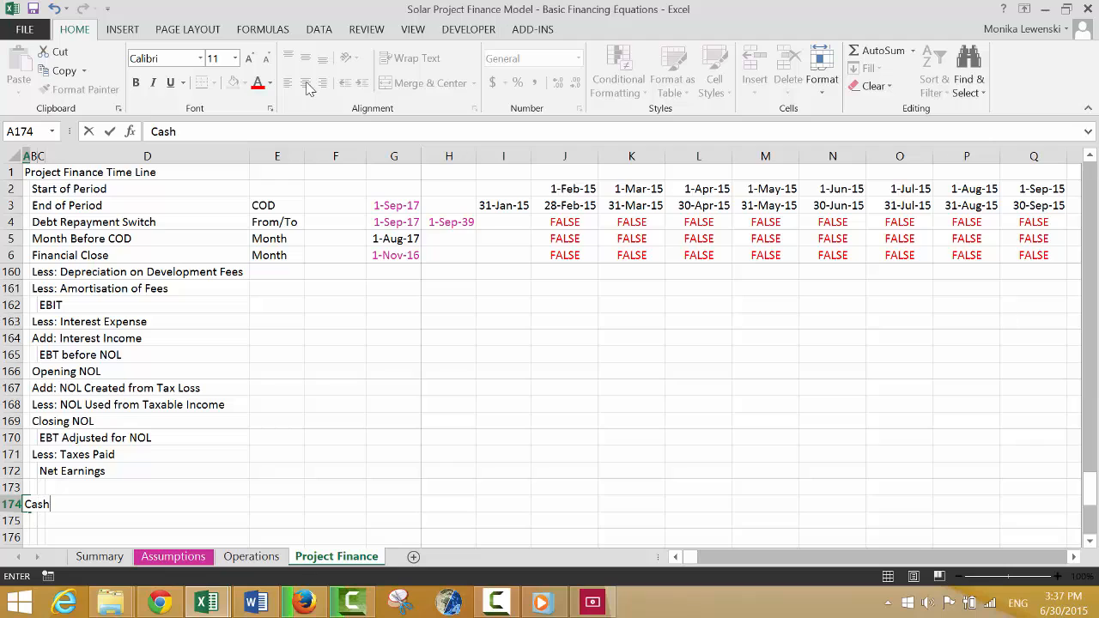
text( Flow Waterfall)
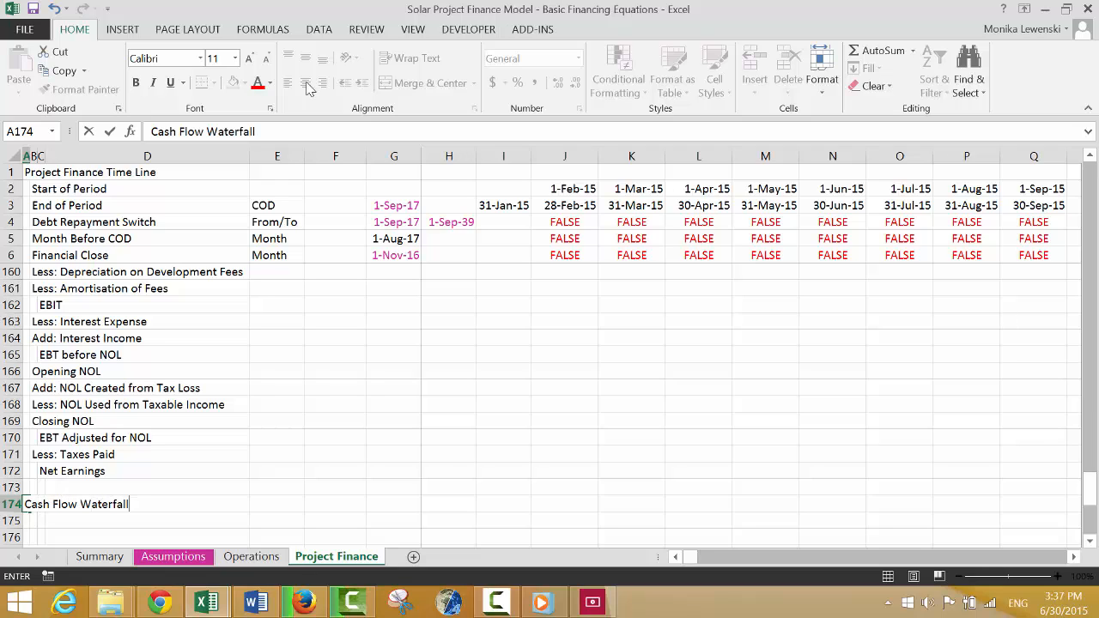
text( AFter COD)
key(Return)
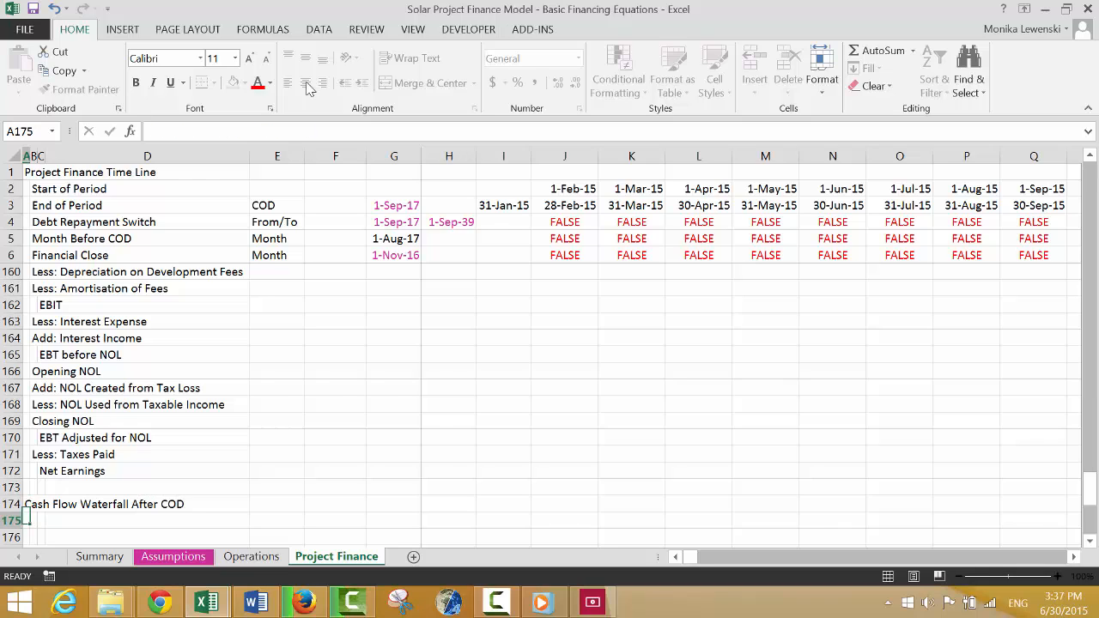
Enter the labels "EBITDA" in B175 and "Less: WC Changes" in B176.
key(Right)
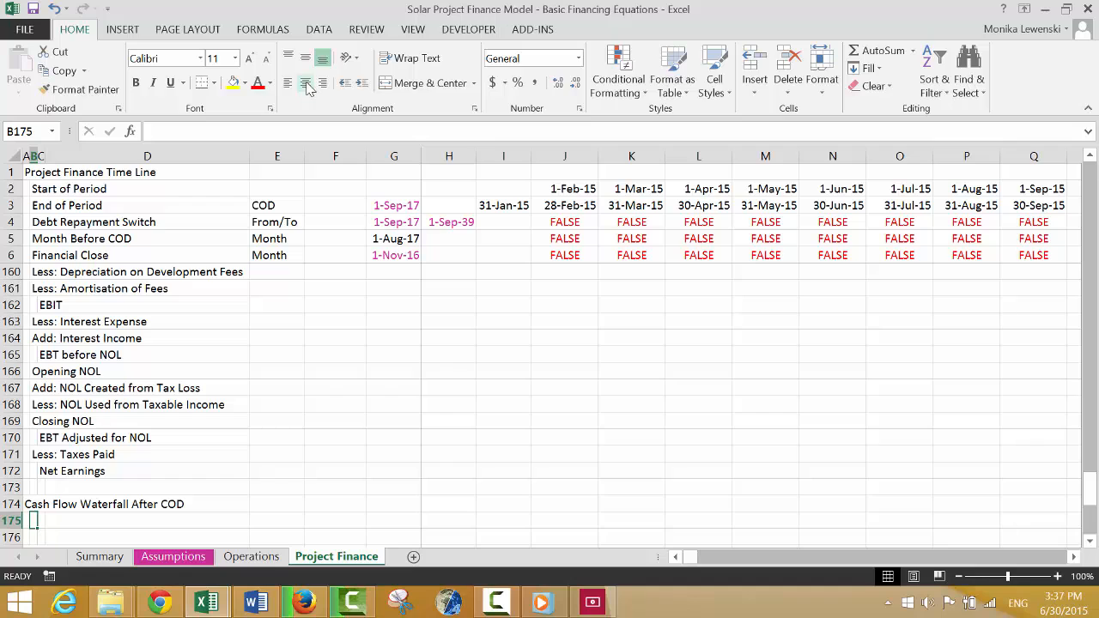
text(EBITDA)
key(Return)
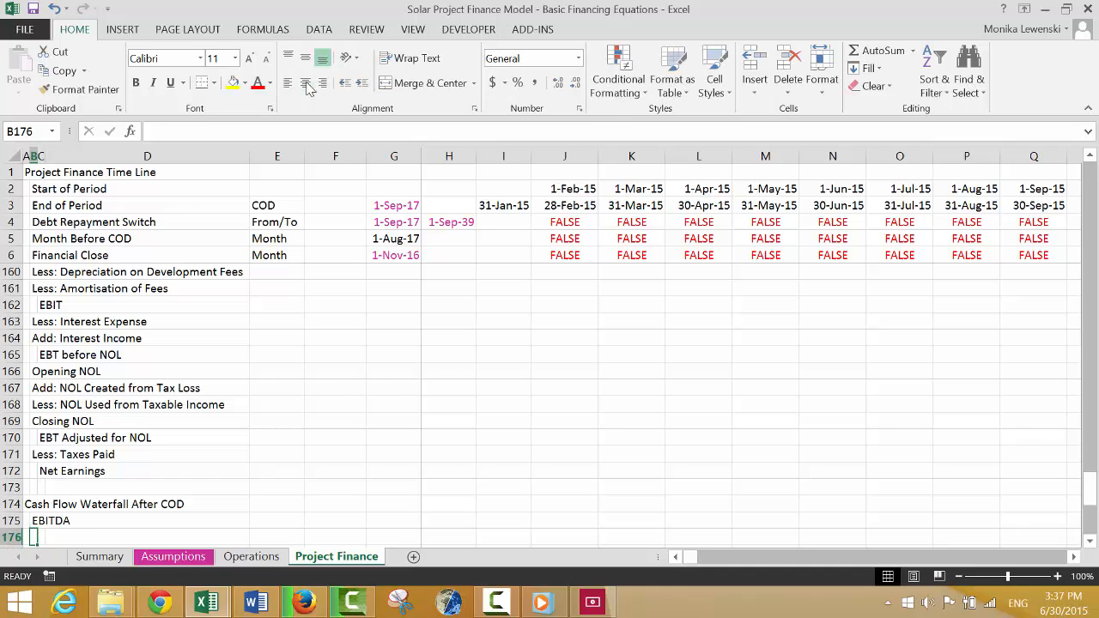
text(Les)
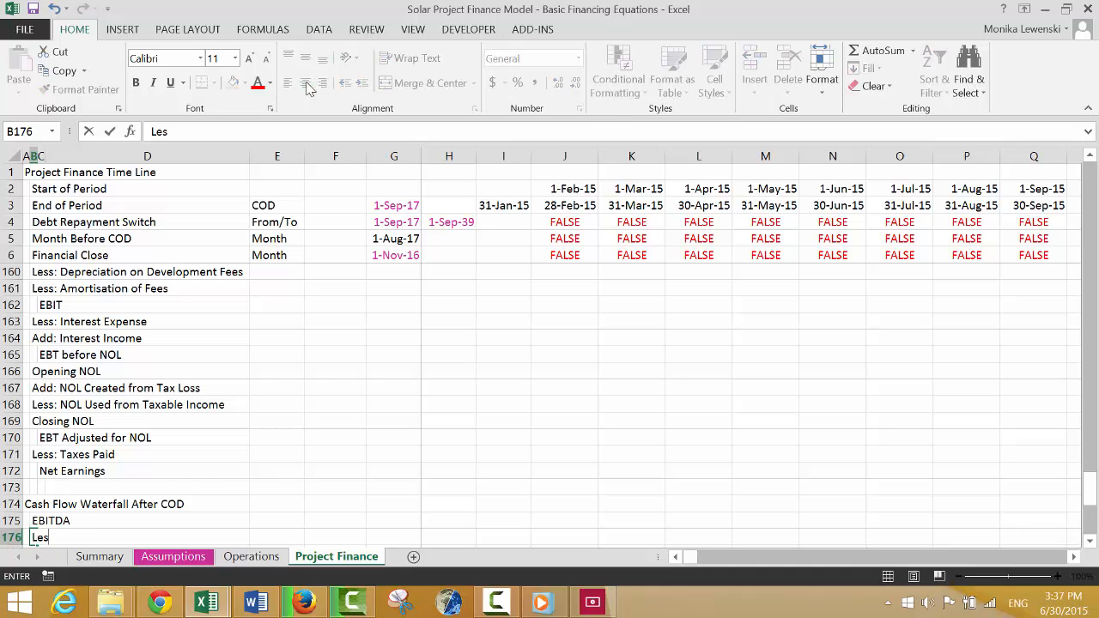
text(s: WC Changes)
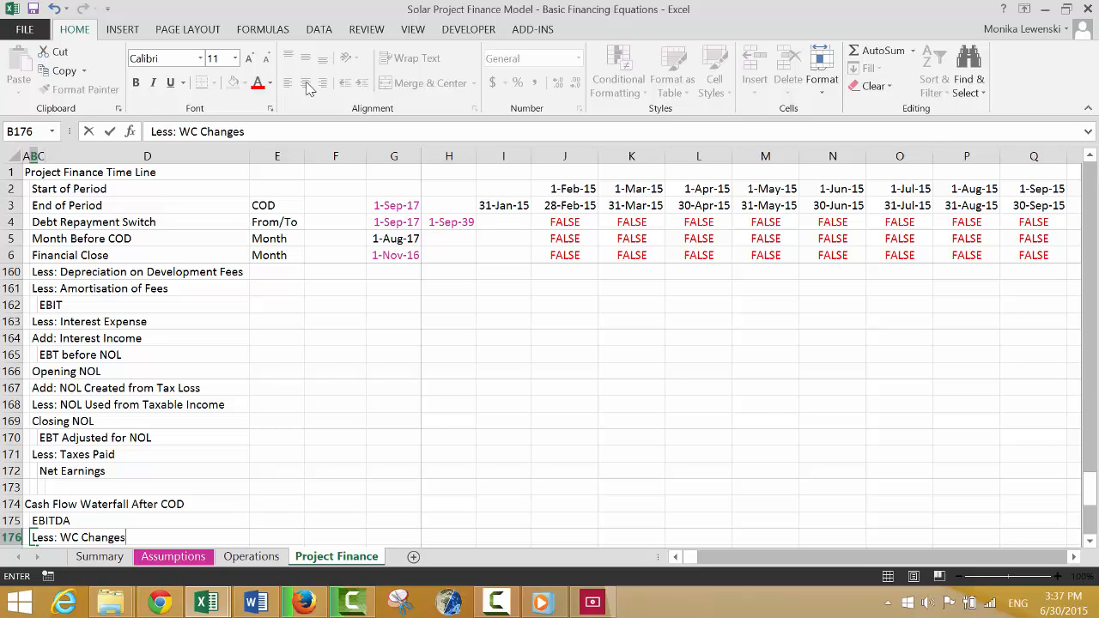
key(Return)
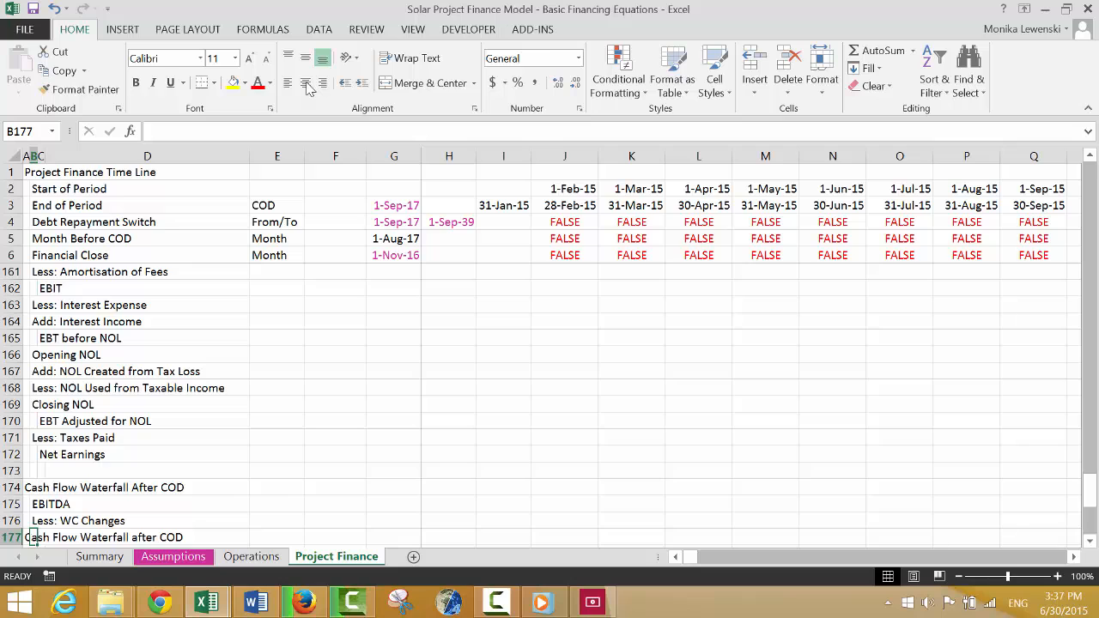
Delete the duplicate waterfall heading in A177 and clear the old placeholder rows from 177 down past the PLCR label.
key(Left)
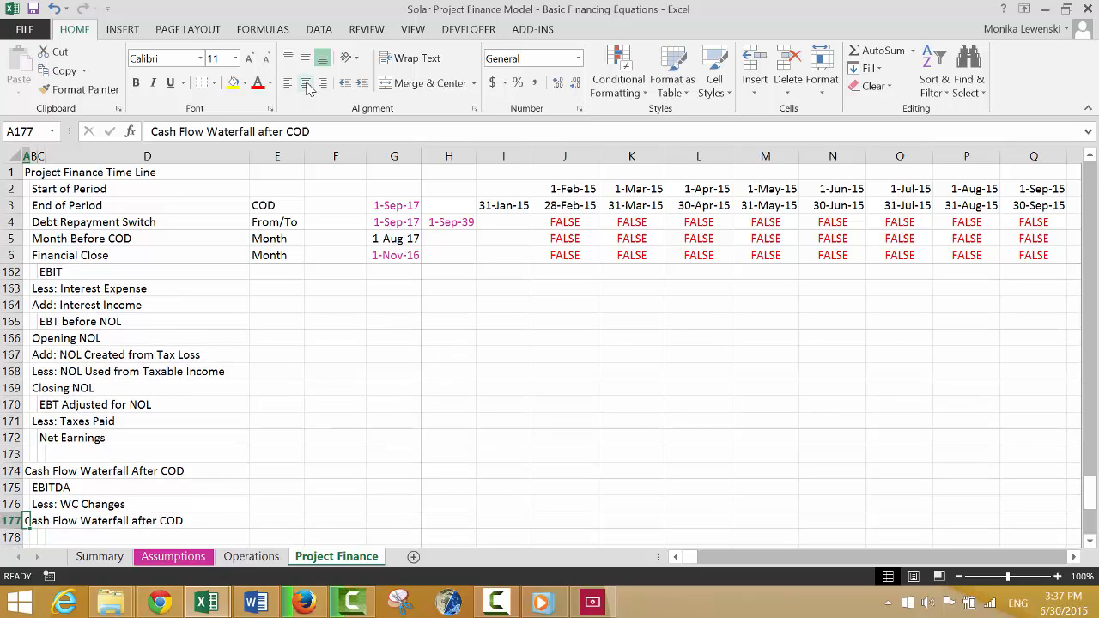
key(Delete)
key(Down)
key(Down)
key(Down)
key(Down)
key(Down)
key(Down)
key(Down)
key(Down)
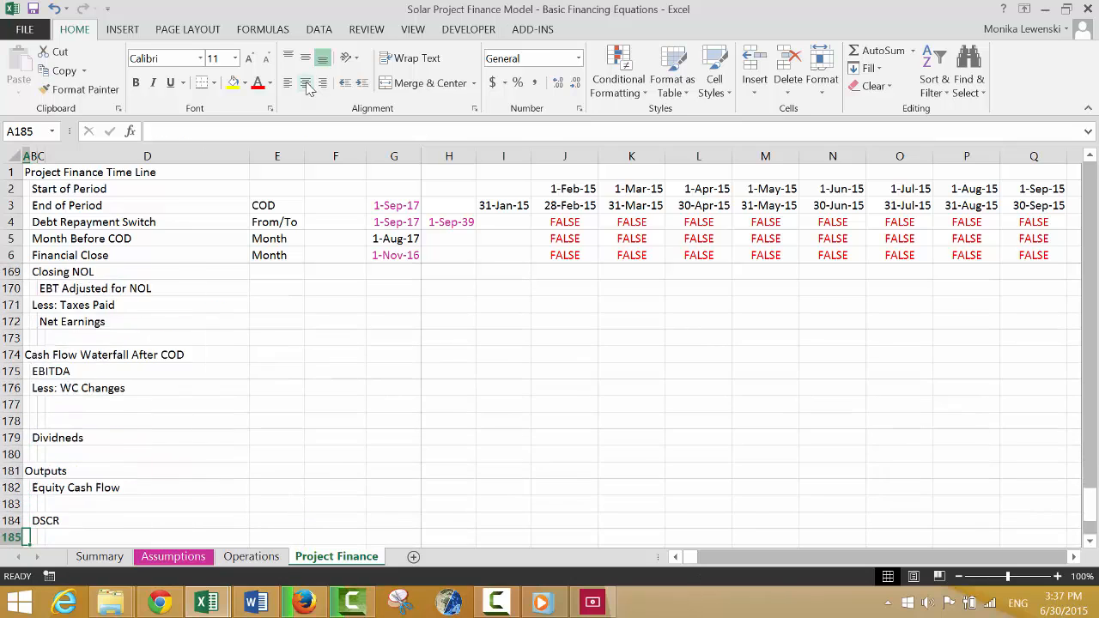
key(Down)
key(Down)
key(Down)
key(Down)
key(Up)
key(Up)
key(Up)
key(Up)
key(Up)
key(Up)
key(Up)
key(Up)
key(Up)
key(Up)
key(Up)
key(Up)
key(Up)
key(Down)
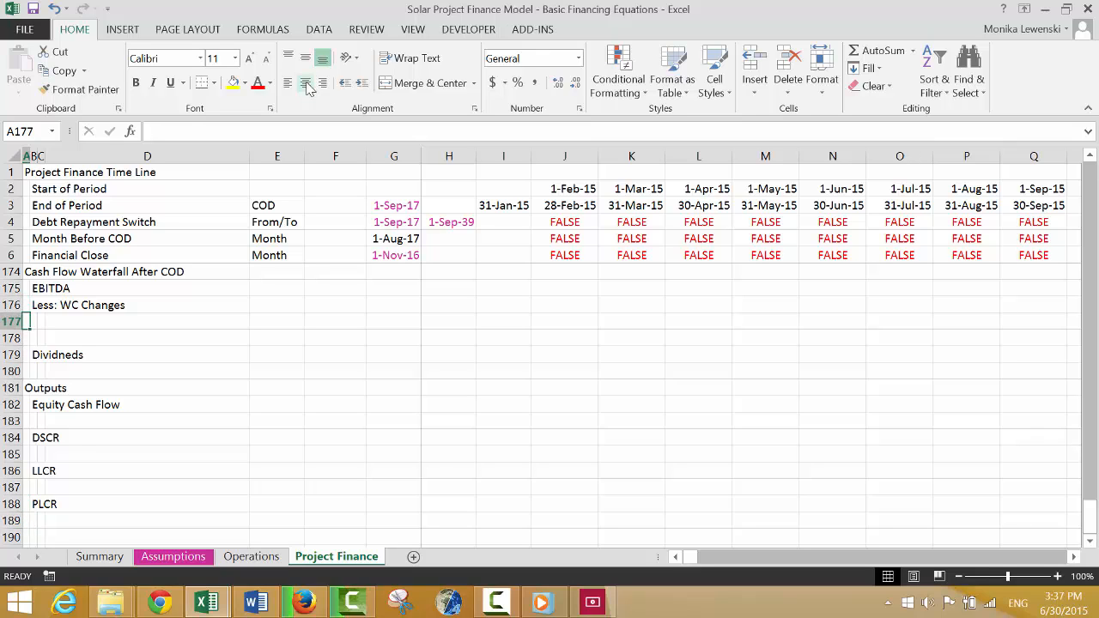
key(shift+space)
key(shift+Down)
key(shift+Down)
key(shift+Down)
key(shift+Down)
key(shift+Down)
key(shift+Down)
key(shift+Down)
key(shift+Down)
key(shift+Down)
key(shift+Down)
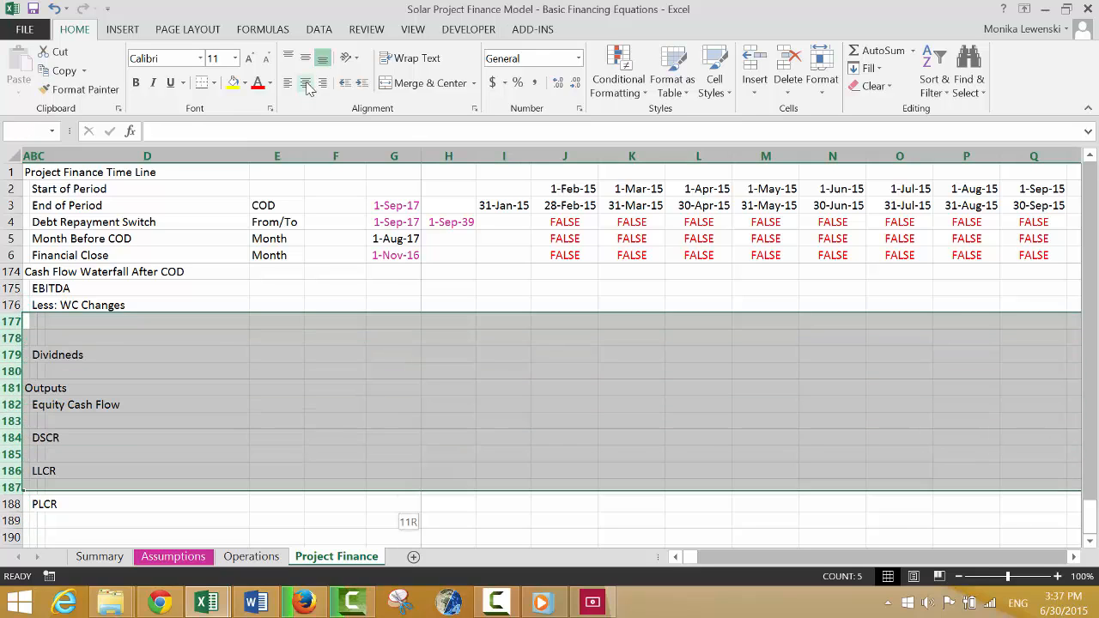
key(shift+Down)
key(shift+Down)
key(shift+Down)
key(Delete)
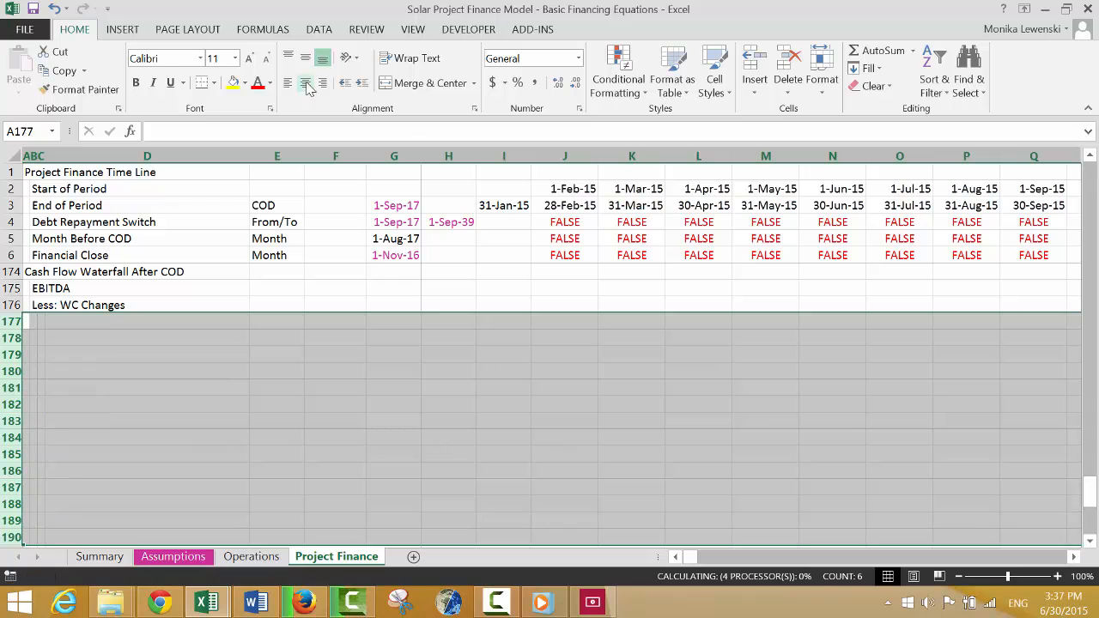
Enter the label "Less: Taxes Paid" in B177 of the cash flow waterfall.
key(Up)
key(Up)
key(Up)
key(Up)
key(Up)
key(Up)
key(Up)
key(Up)
key(Up)
key(Up)
key(Up)
key(Up)
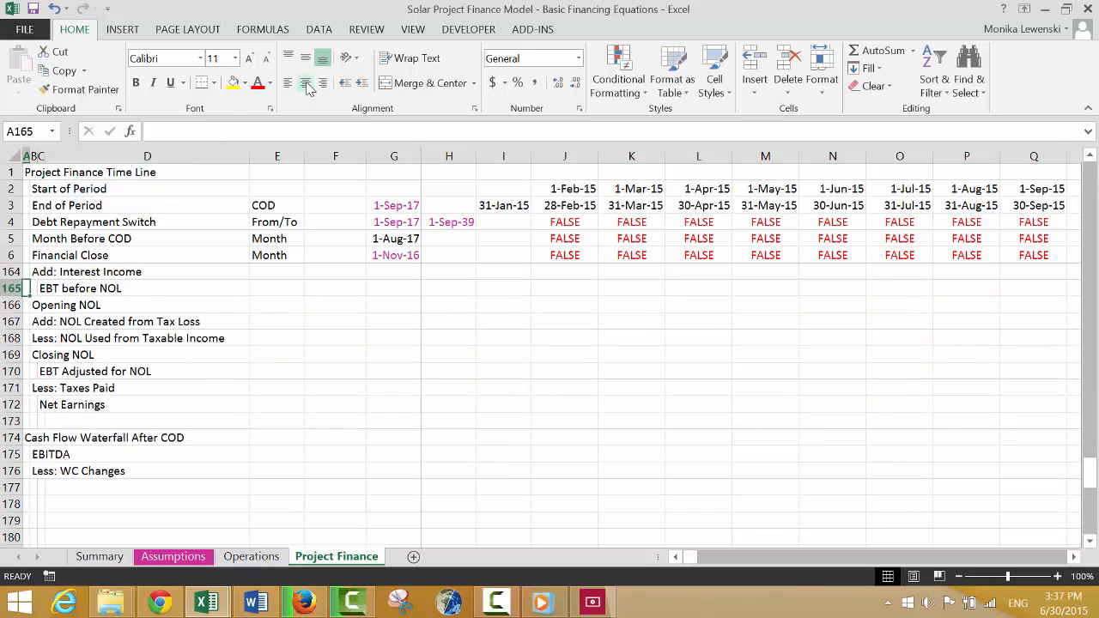
key(Down)
key(Down)
key(Down)
key(Down)
key(Down)
key(Down)
key(Down)
key(Down)
key(Down)
key(Down)
key(Down)
key(Down)
key(Right)
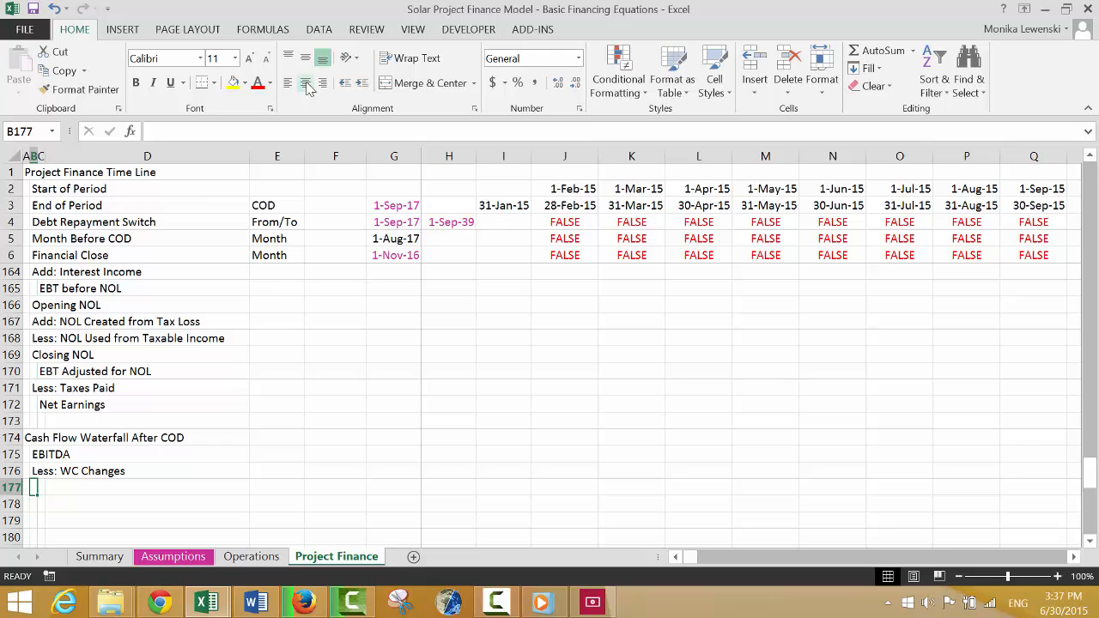
text(Less: T)
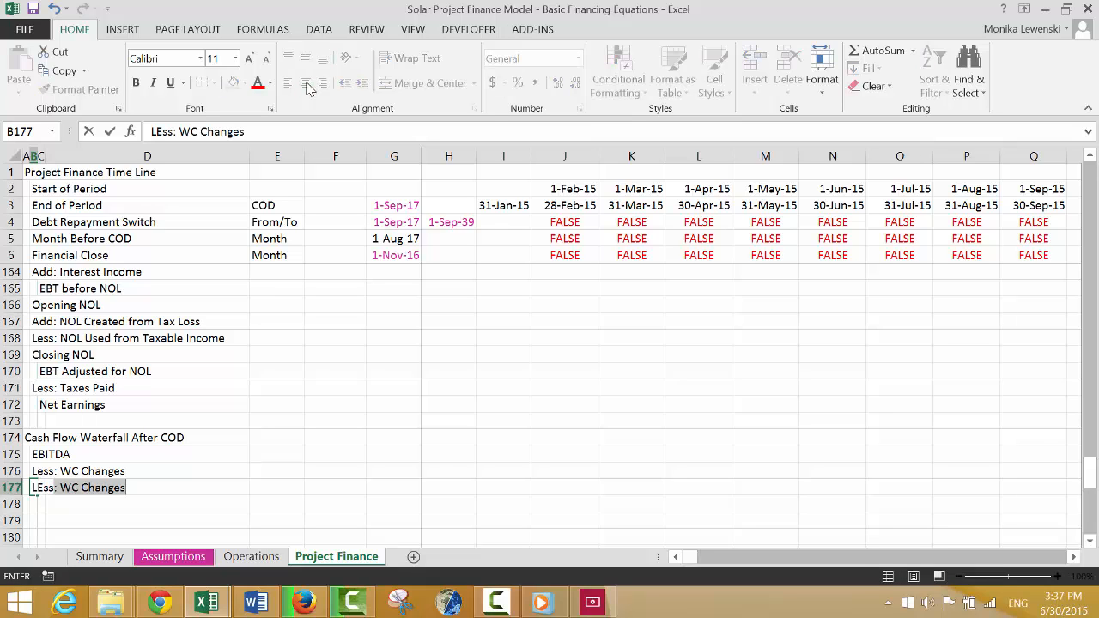
text(xe)
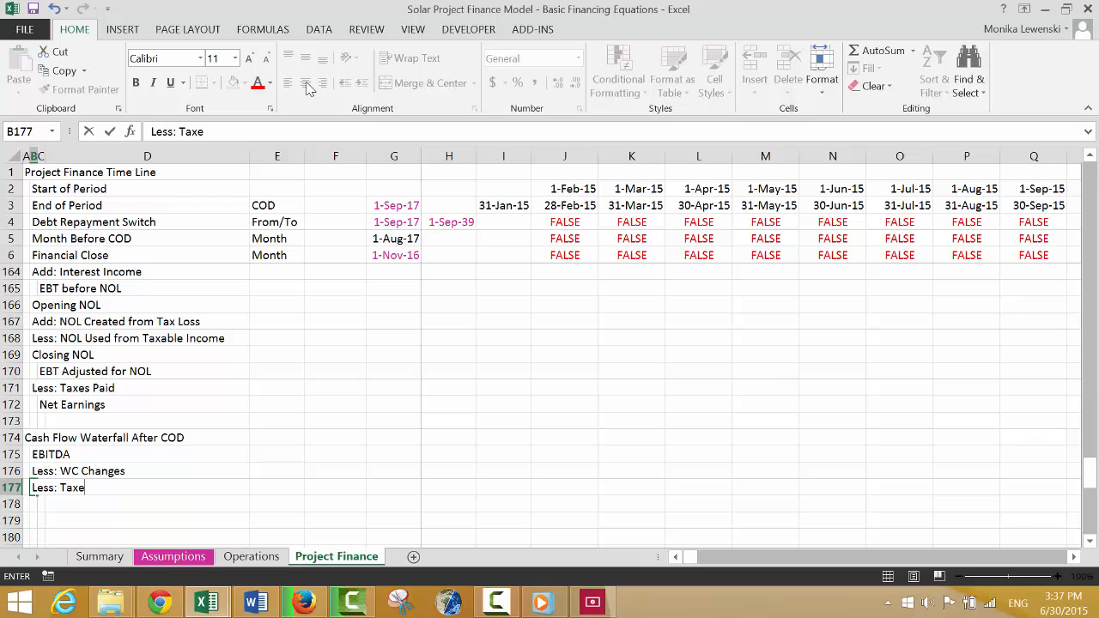
text(s Paid)
key(Return)
Enter the label "Add: Interest Income" in B178.
text(Add:)
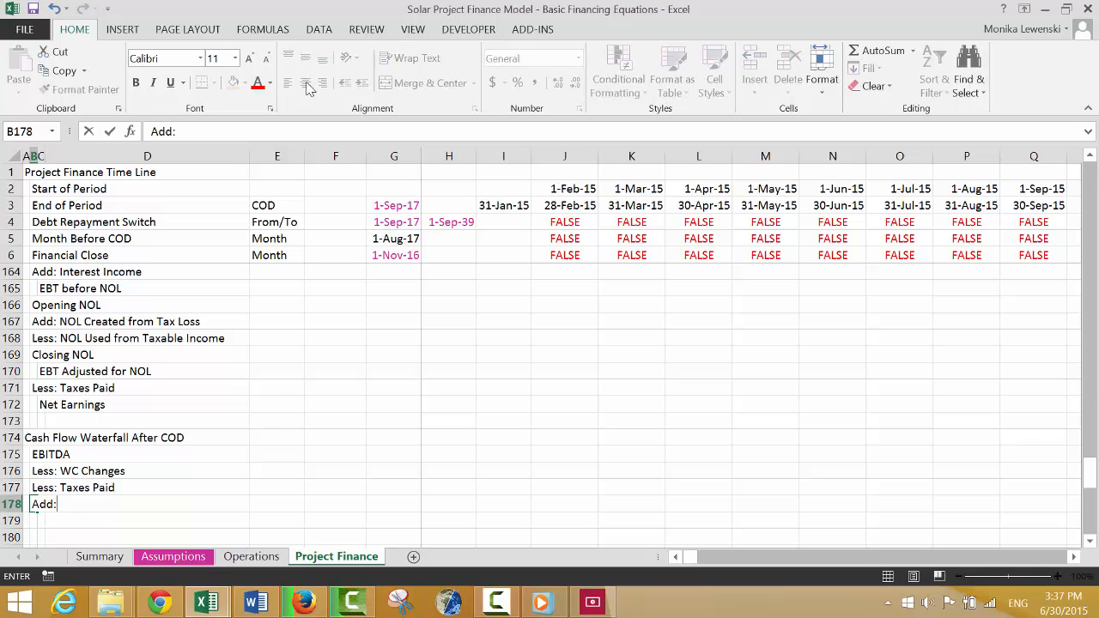
text( Interest Income)
key(Return)
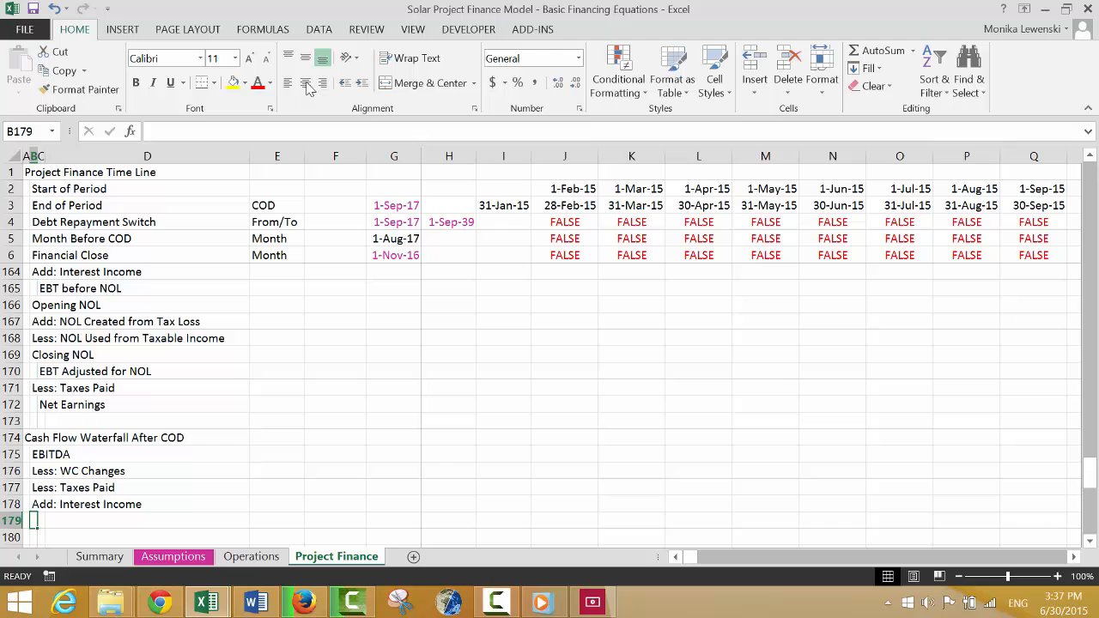
Insert a blank row between "Less: WC Changes" and "Less: Taxes Paid" in the cash flow waterfall.
key(Up)
key(Up)
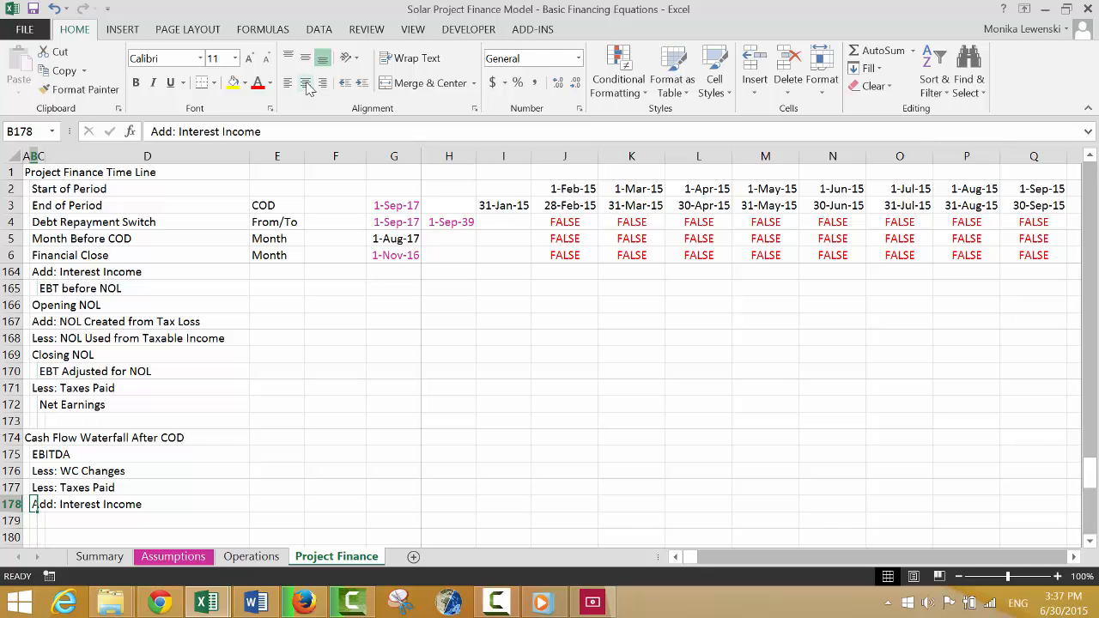
key(shift+space)
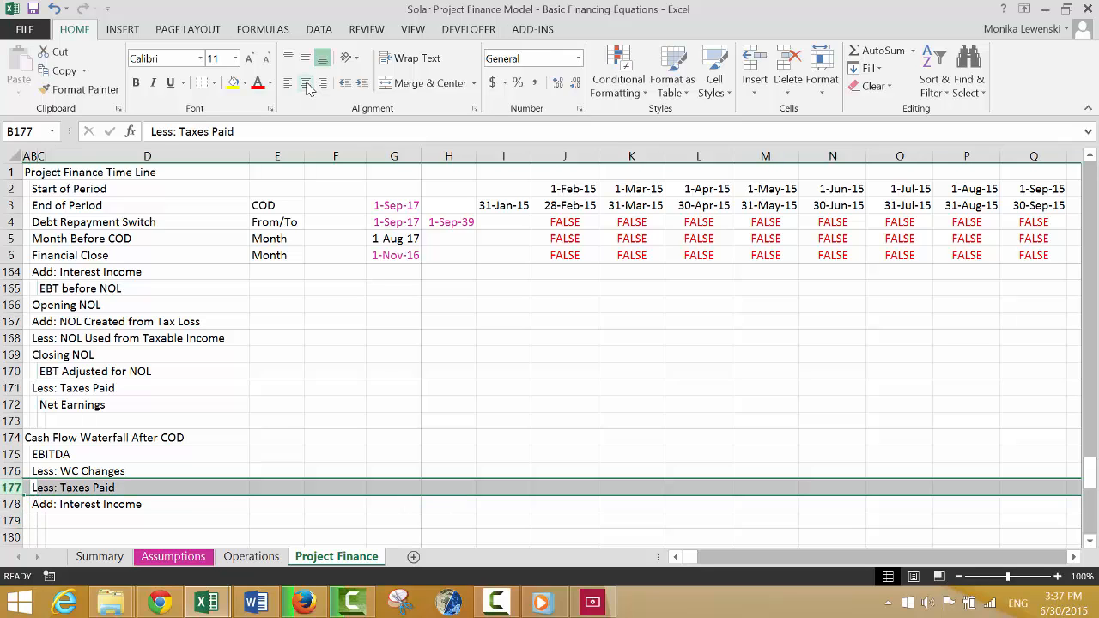
key(ctrl+shift+equal)
key(Up)
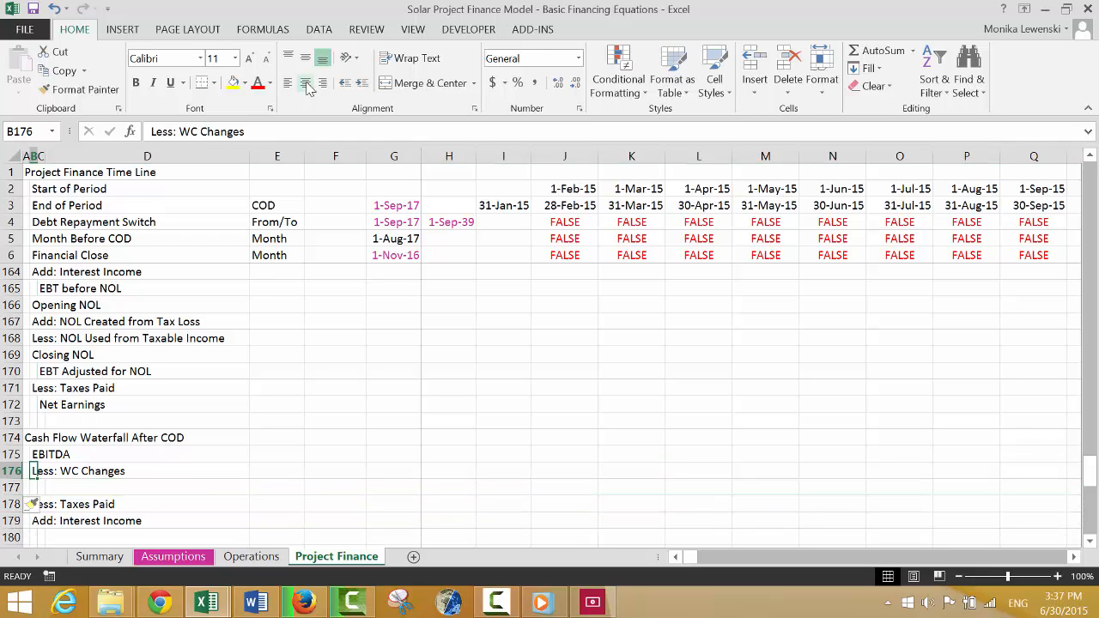
Enter the label "Add: WC Reserve Used" in B177, in the blank row below "Less: WC Changes".
key(Down)
text(Sf)
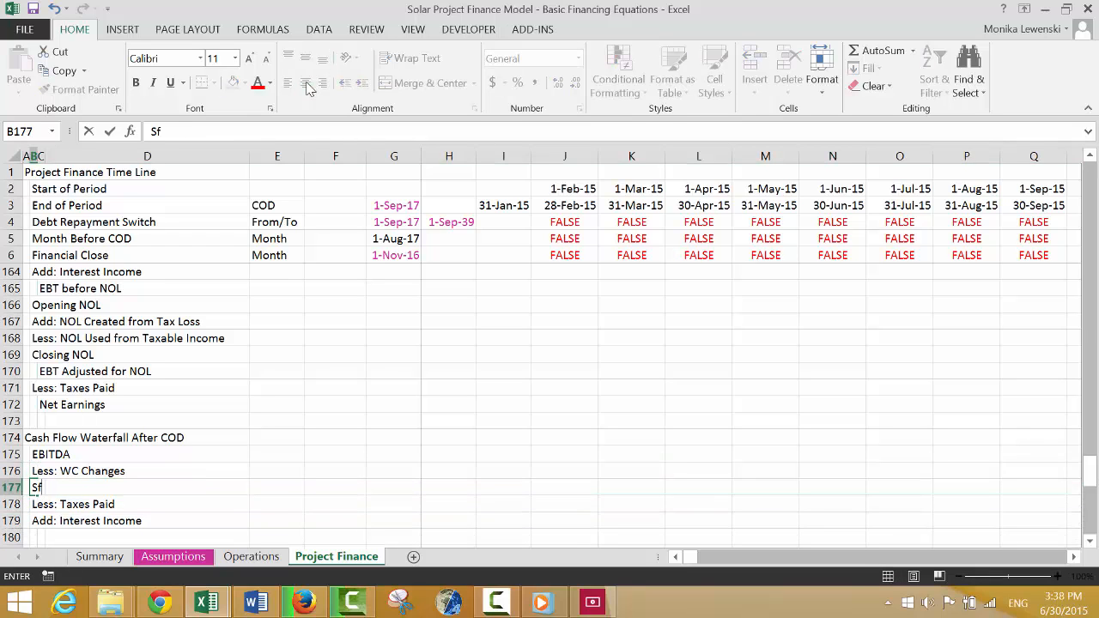
key(BackSpace)
key(BackSpace)
key(BackSpace)
text(Add: )
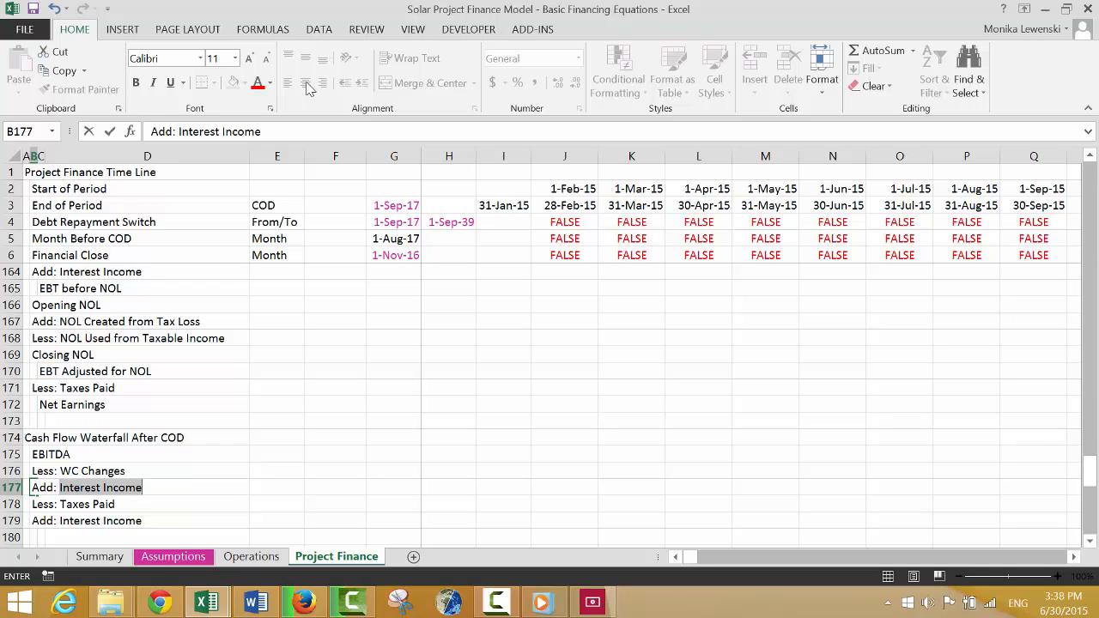
text(WC)
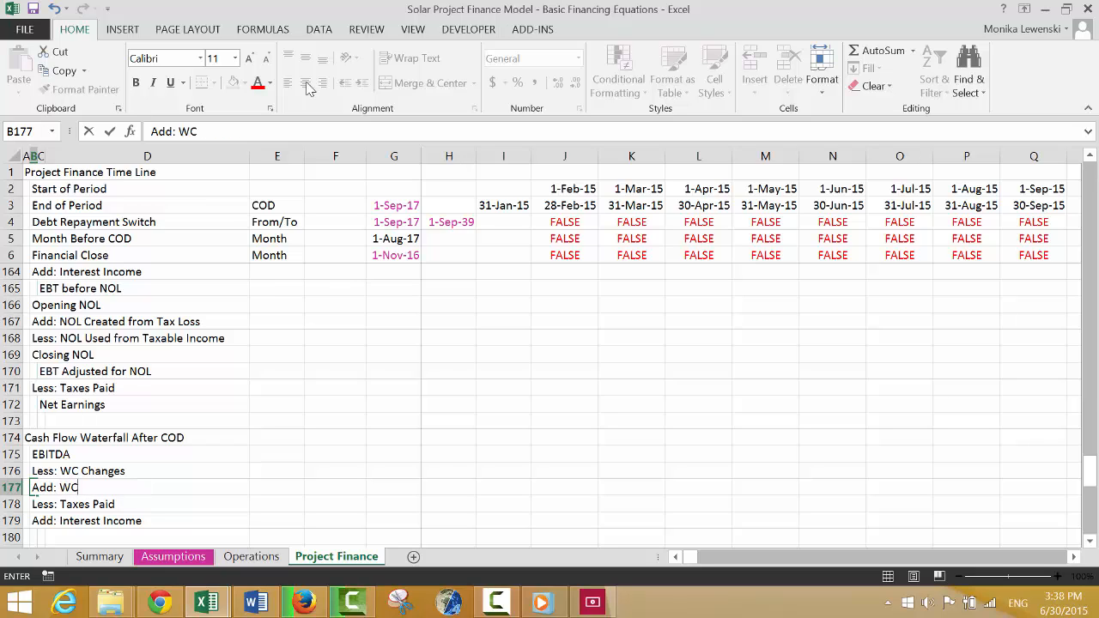
text( Reserve Used)
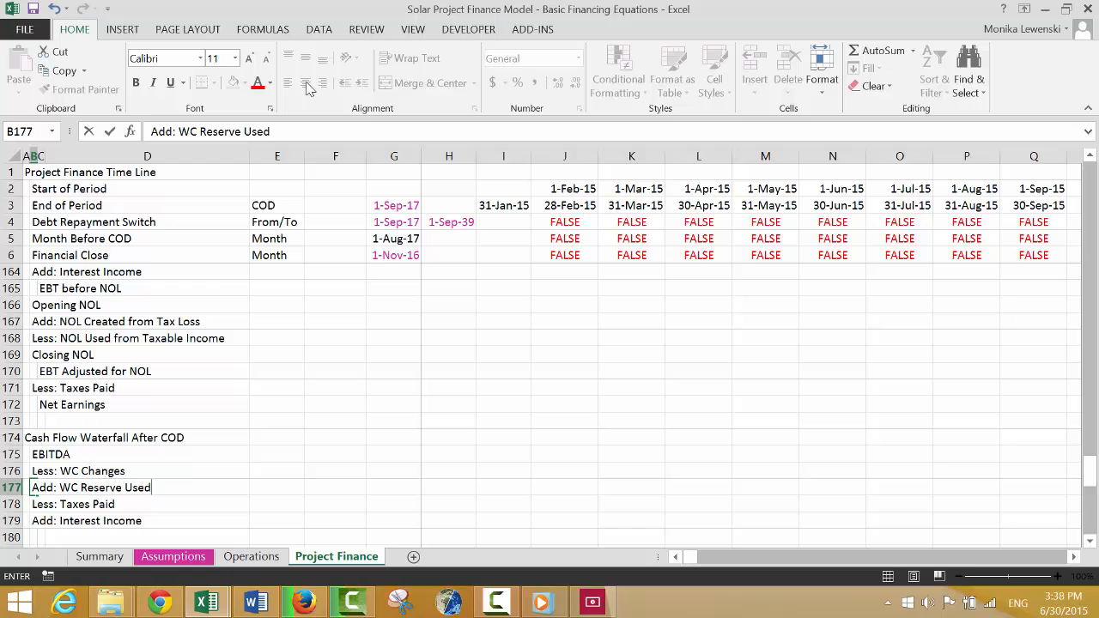
key(Return)
Enter the indented subtotal label "CFADS" in C180, below "Add: Interest Income" in the cash flow waterfall.
key(Down)
key(Down)
key(Down)
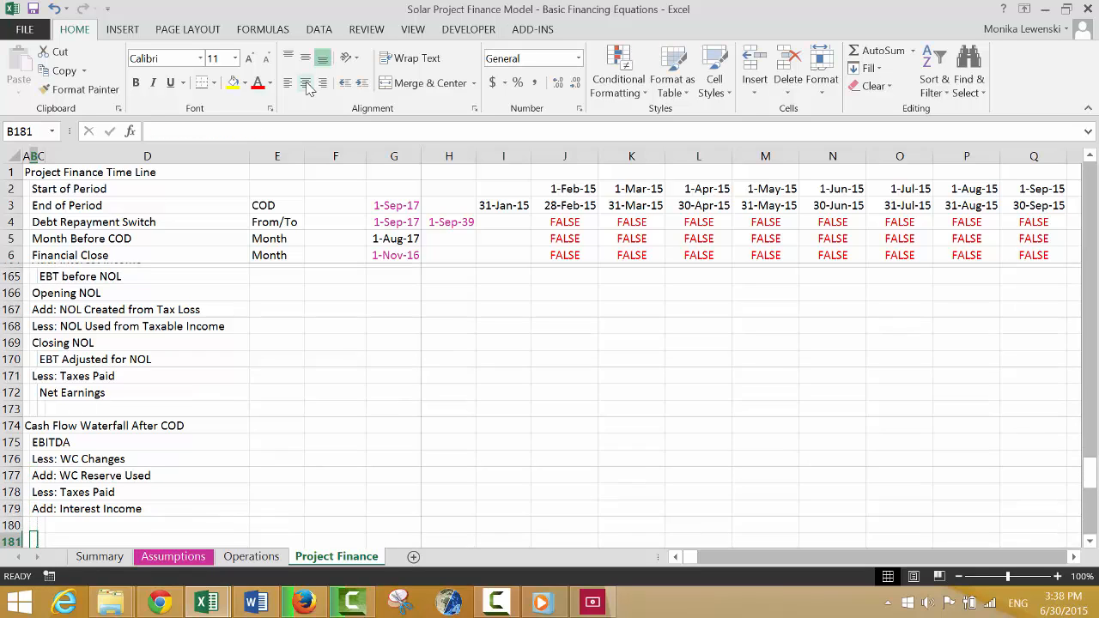
key(Up)
key(Right)
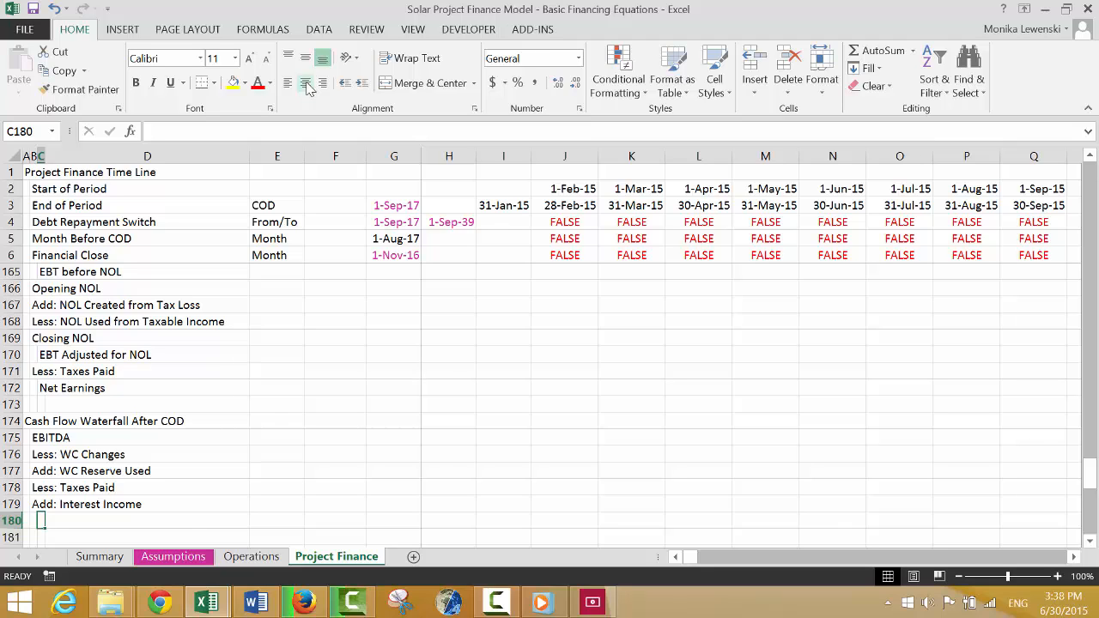
text(CFADS)
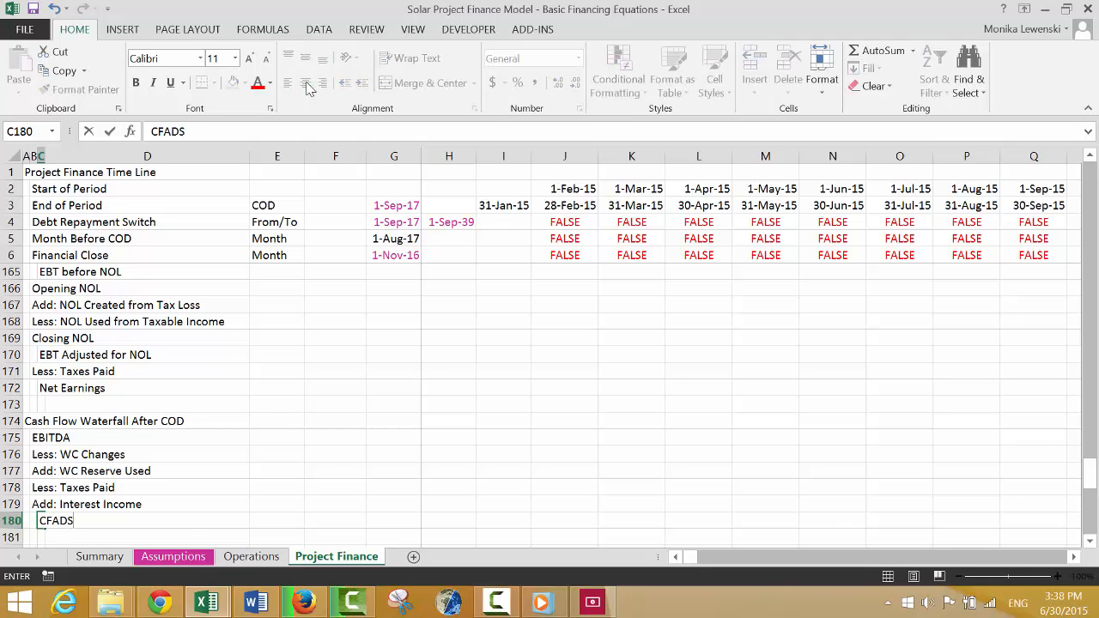
key(Return)
Enter the label "Less: Interest Expense" in B181, below the CFADS row.
key(Down)
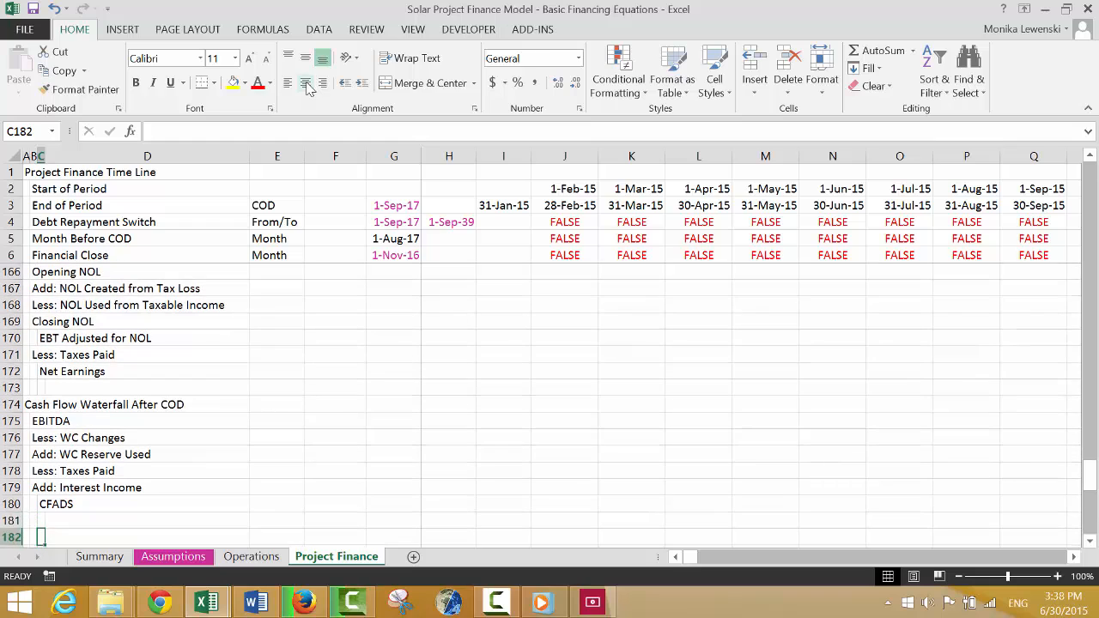
key(Up)
key(Left)
text(LEss)
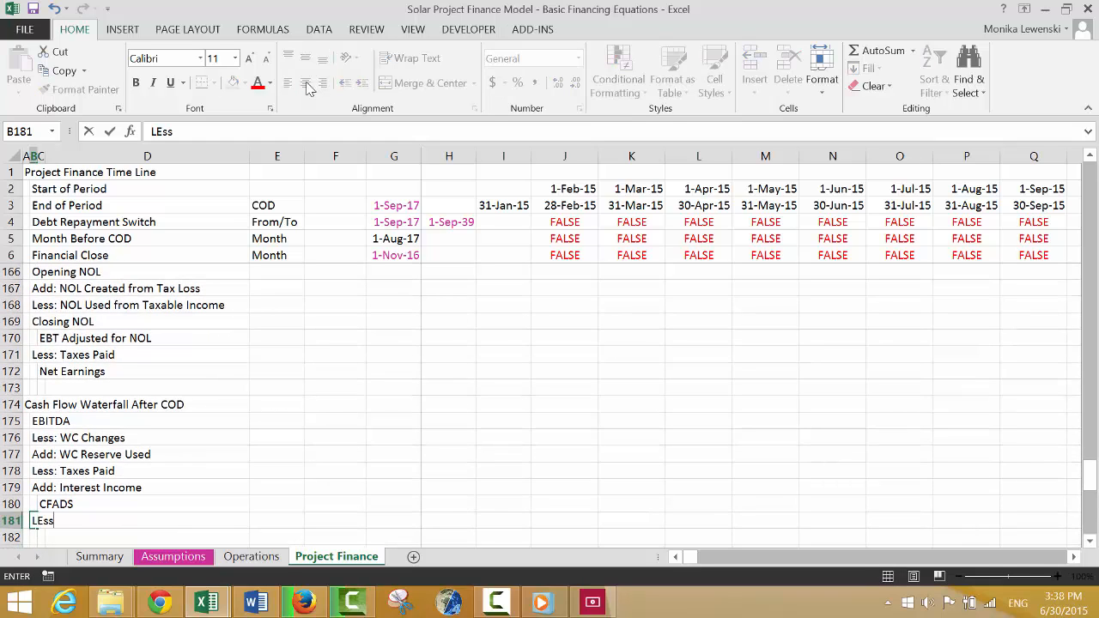
text(: Interest Expense)
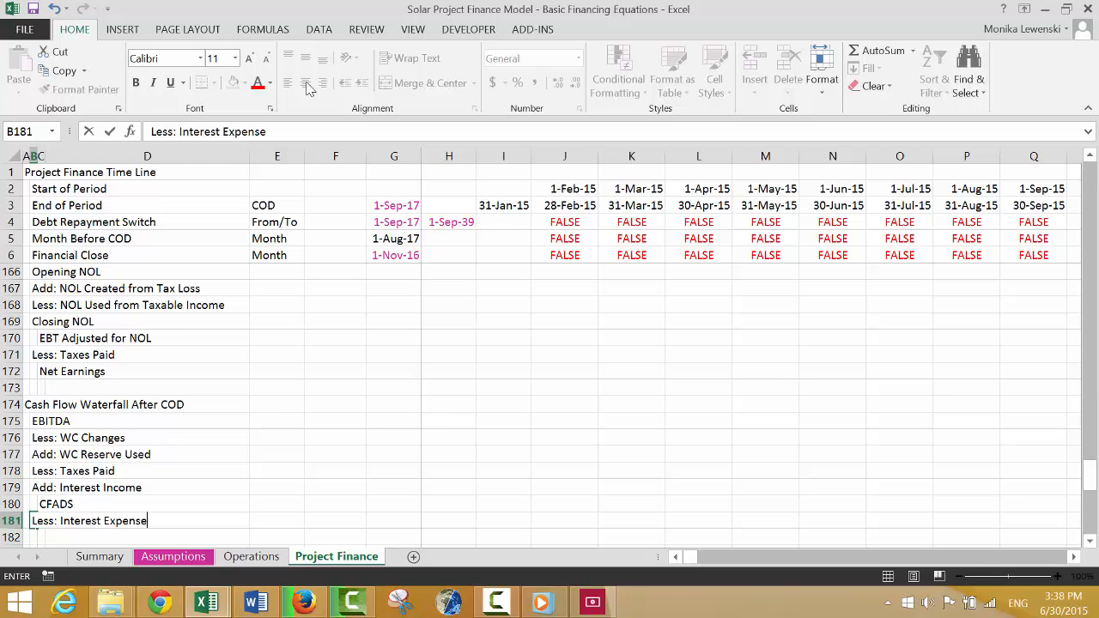
key(Return)
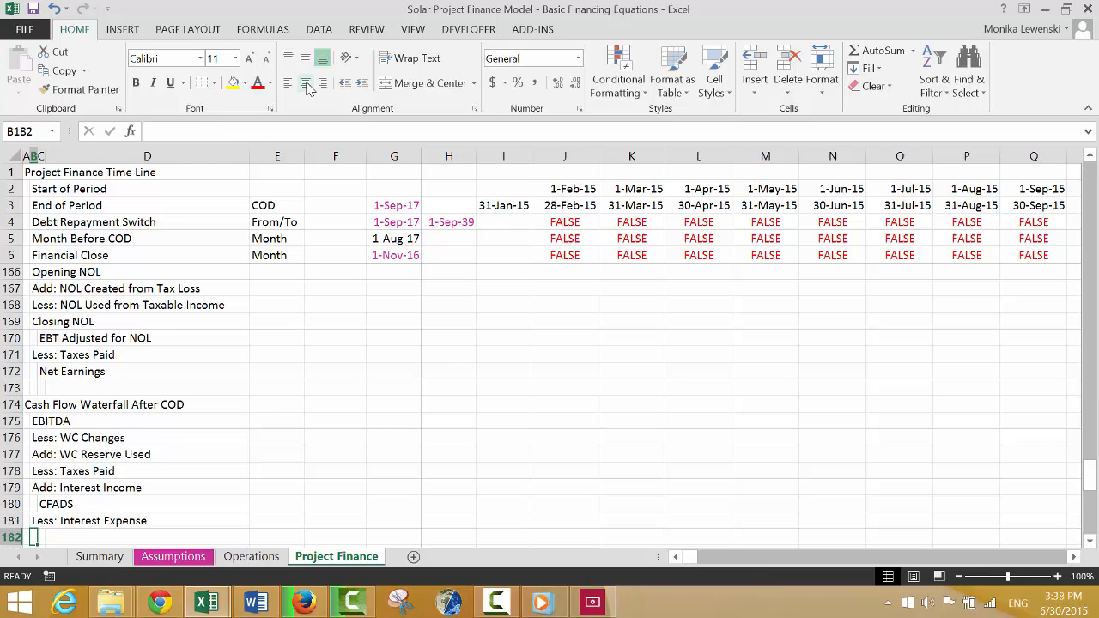
Enter the label "Less: Debt Repayment" in B182 of the cash flow waterfall.
text(Less)
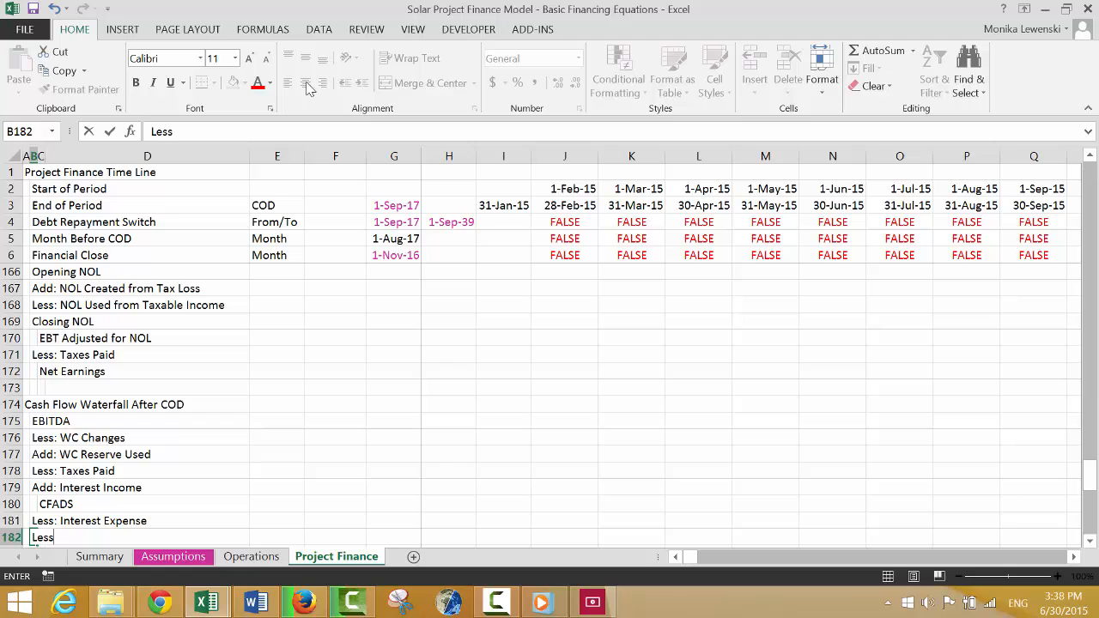
text(: Debt Repa)
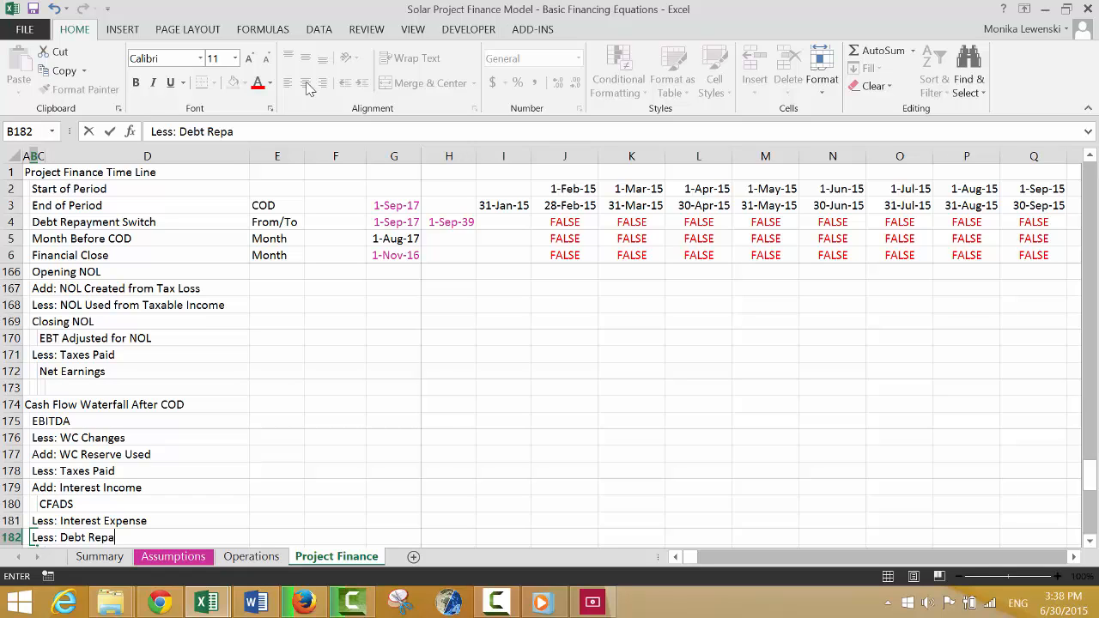
text(yment)
key(Return)
key(Return)
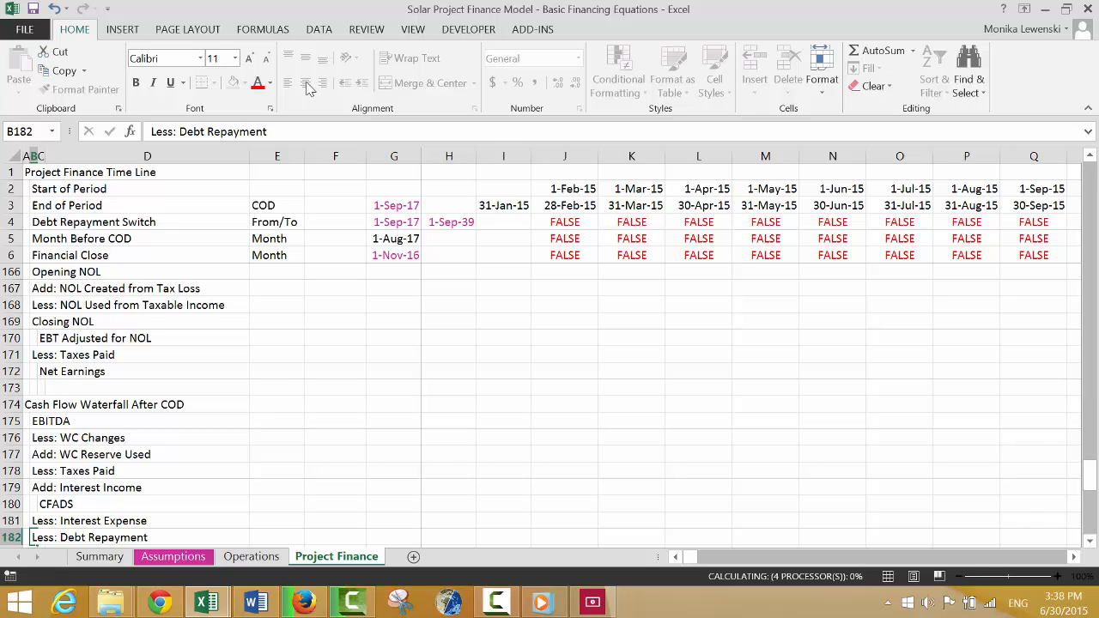
Enter the indented subtotal label "Net Cash Flow" in C183, below "Less: Debt Repayment".
key(Up)
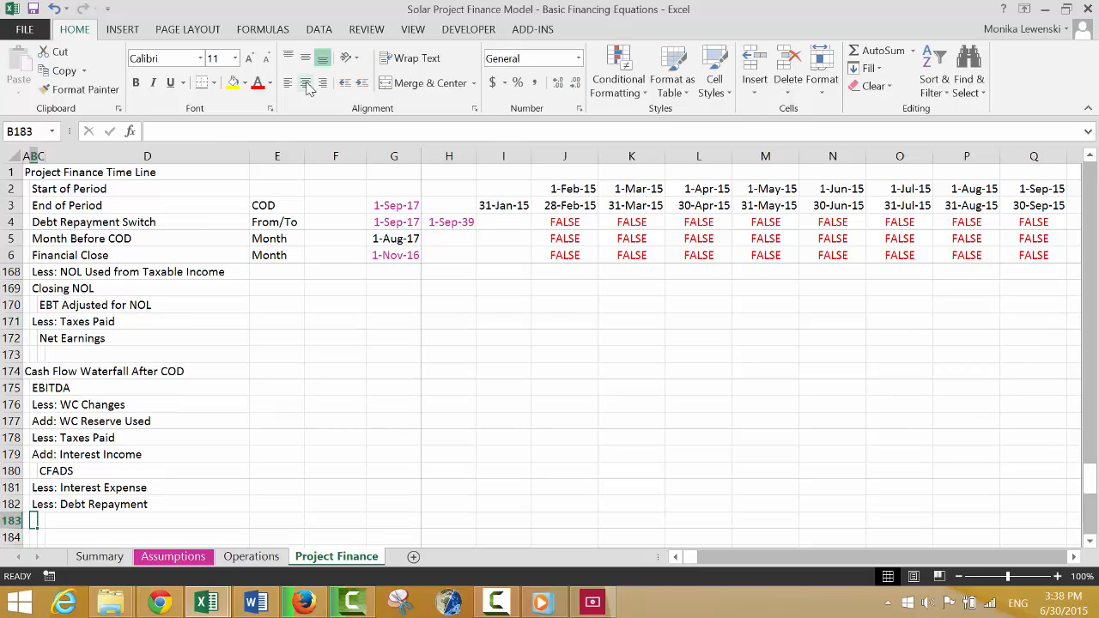
key(Right)
text(C)
key(BackSpace)
key(BackSpace)
text(Ne)
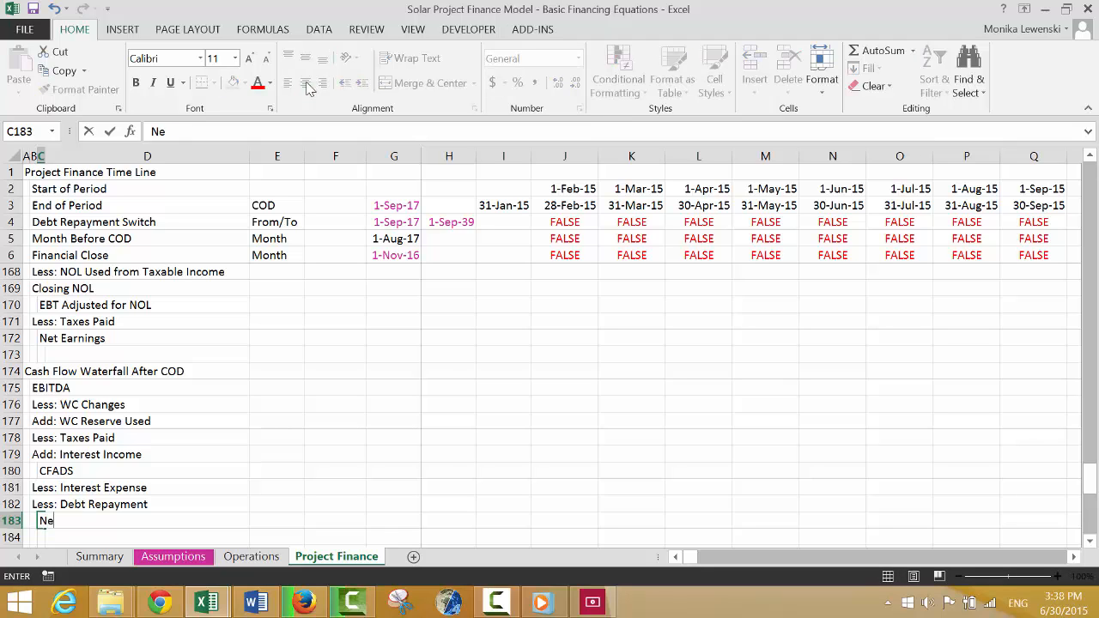
text(t Cash Flow)
key(Return)
key(Return)
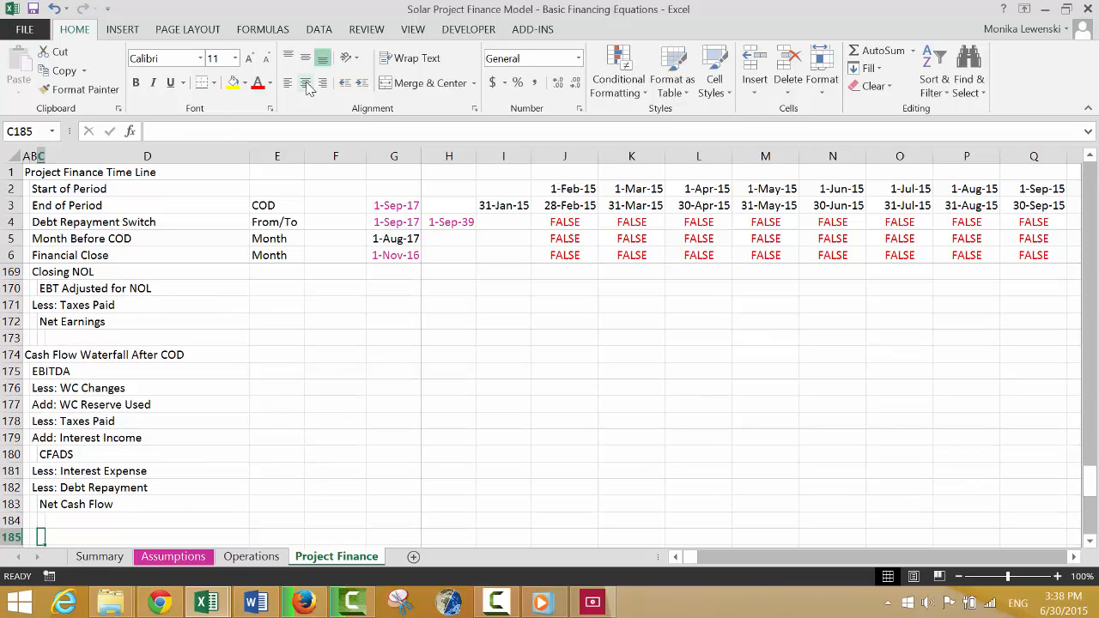
Enter the label "Less: DSRA Changes" in B184, below the Net Cash Flow row.
key(Up)
key(Left)
text(Less:)
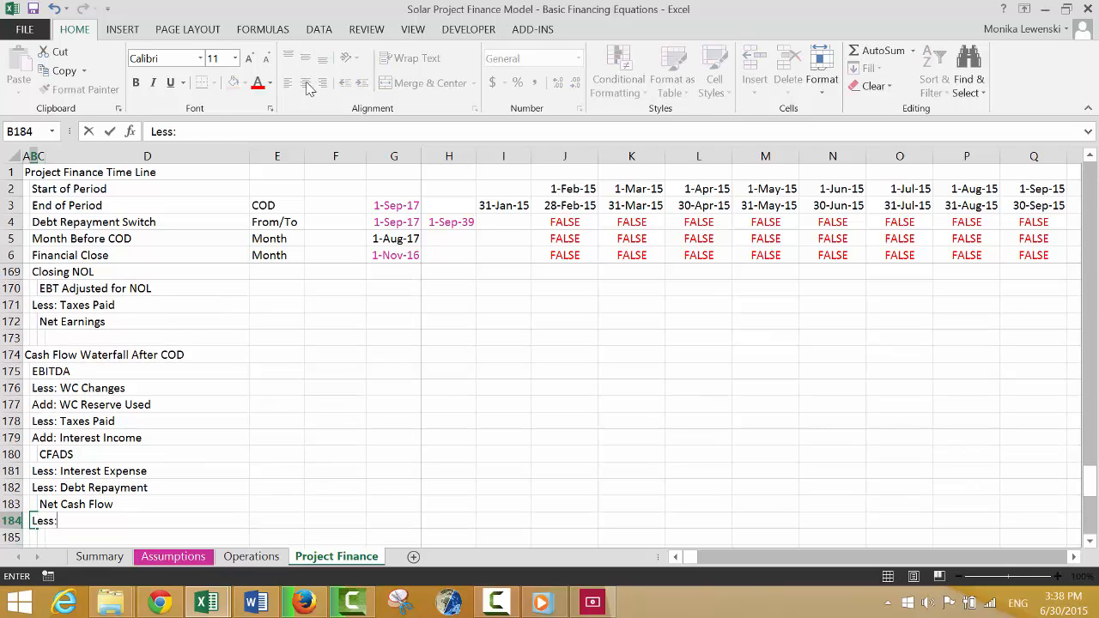
text( DSRA Changes)
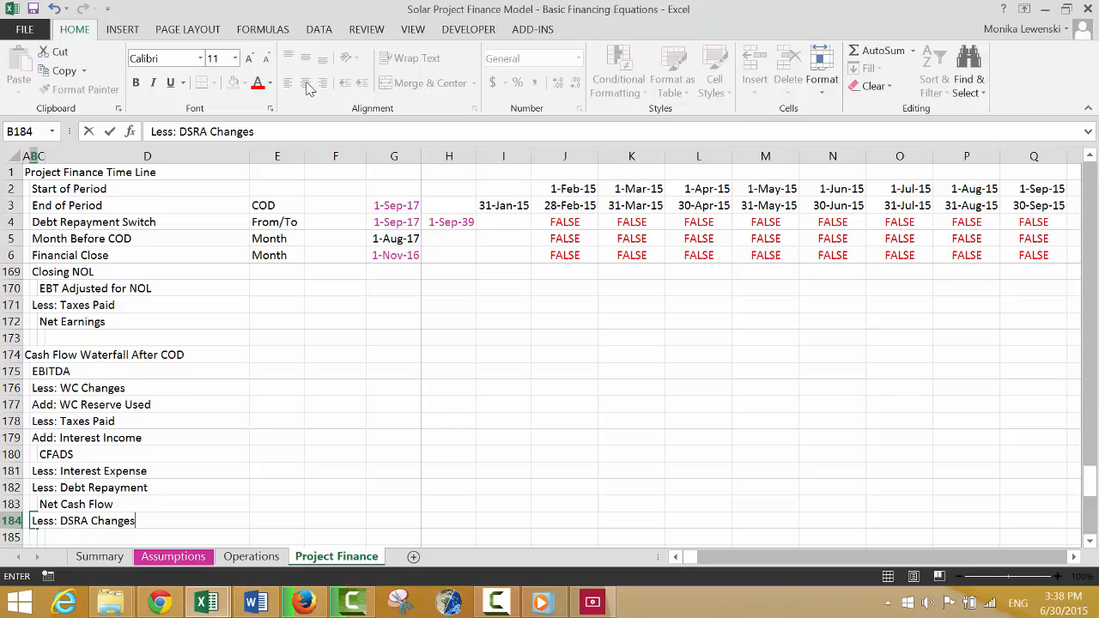
key(Return)
key(Return)
key(Return)
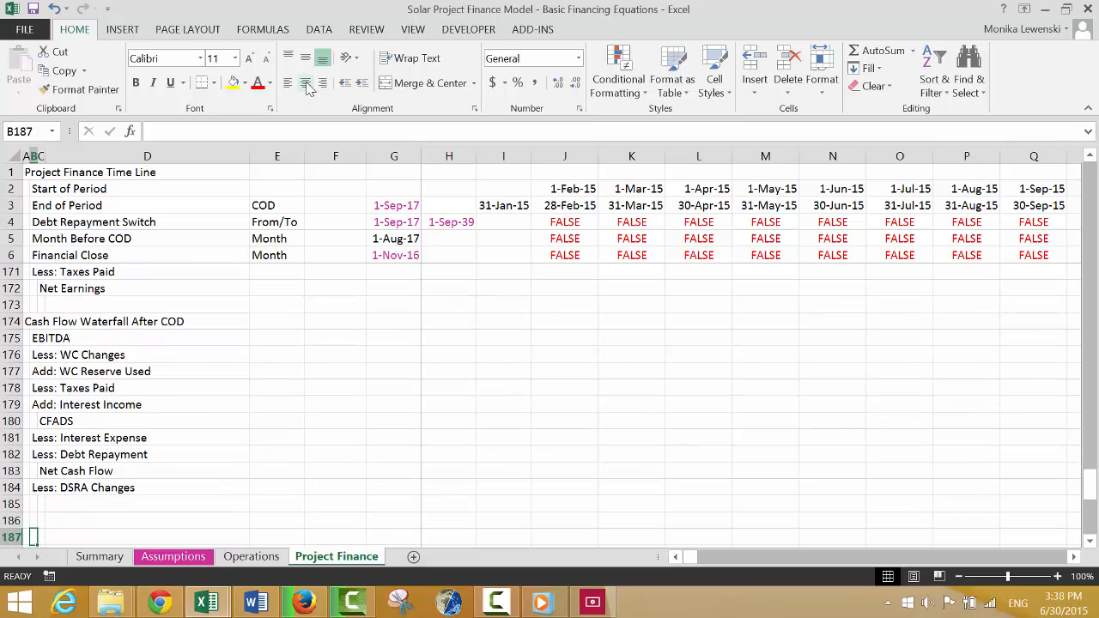
Enter the indented subtotal label "Cash After DSRA" in C185, below "Less: DSRA Changes".
key(Up)
key(Up)
key(Right)
text(Cas)
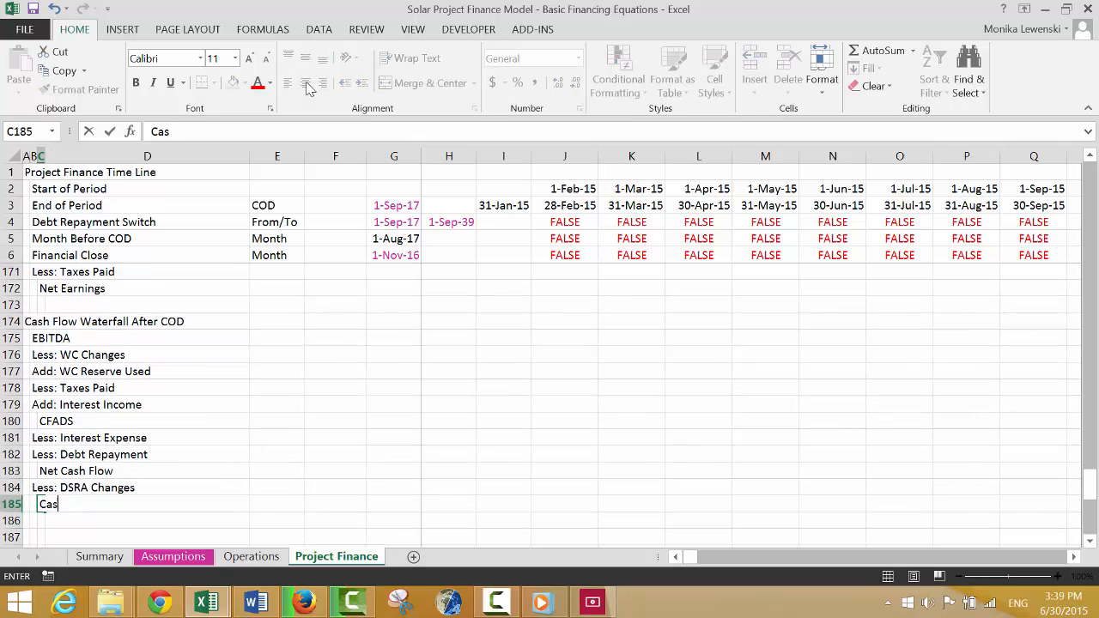
text(h After DSRA)
key(Down)
key(Down)
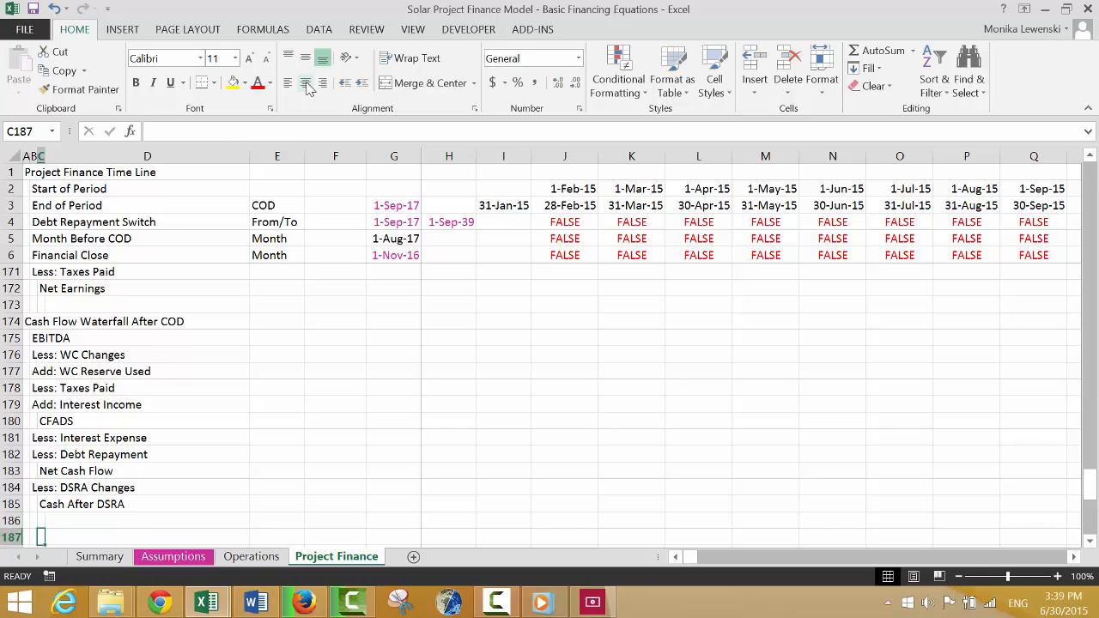
key(Up)
key(Up)
key(Up)
key(Up)
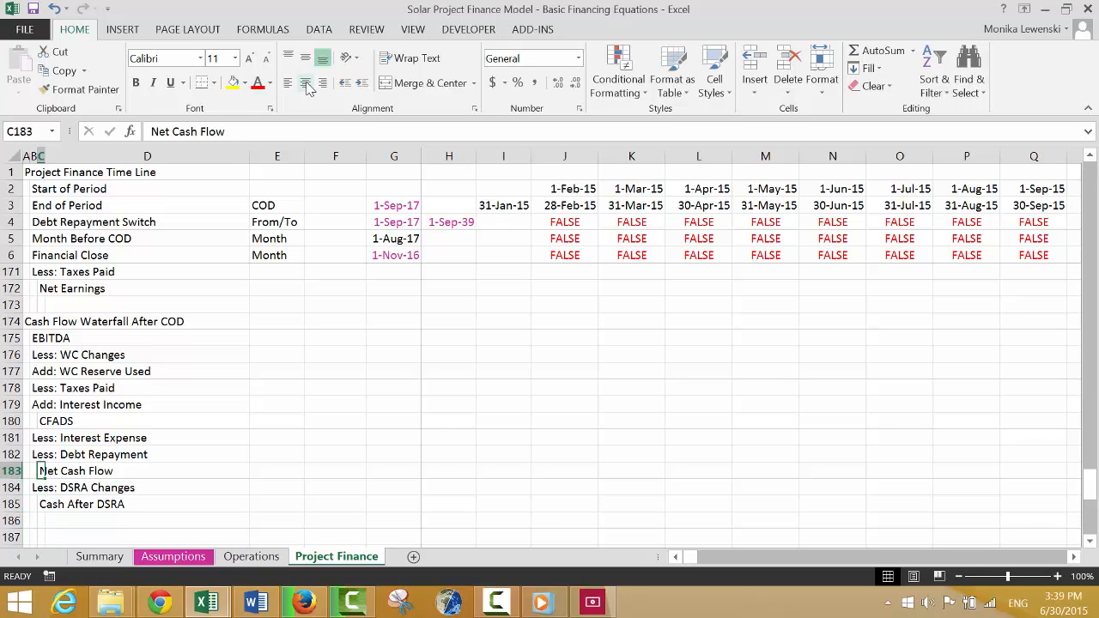
key(Down)
key(Down)
key(Down)
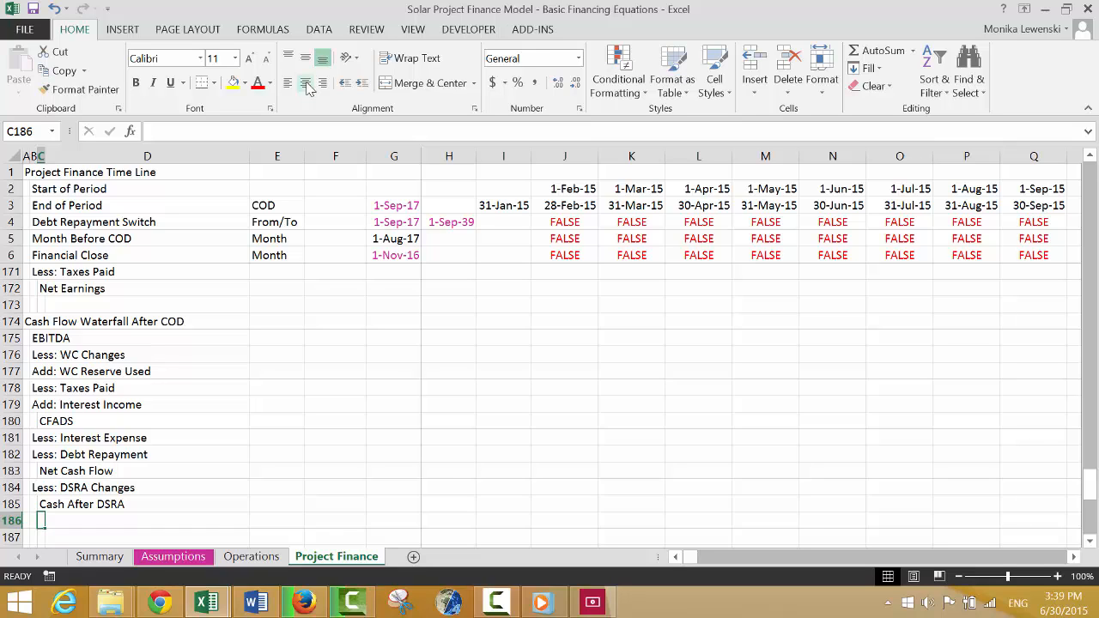
Enter the label "Net Cash Flow" in B186, below the Cash After DSRA row.
key(Down)
key(Down)
key(Down)
key(Up)
key(Up)
key(Up)
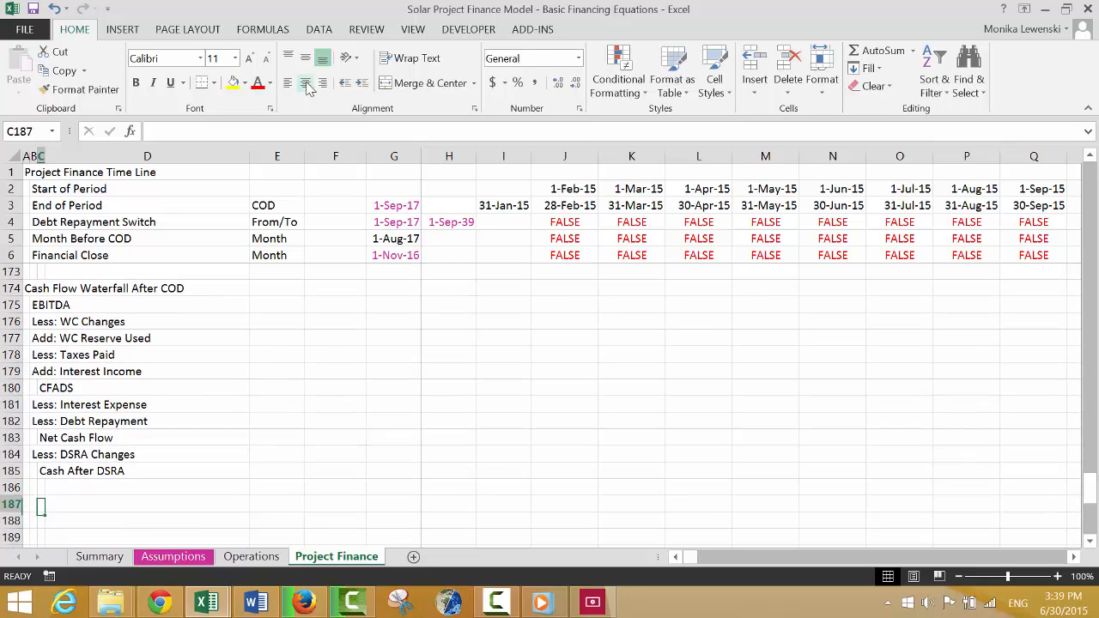
key(Left)
key(Left)
key(Right)
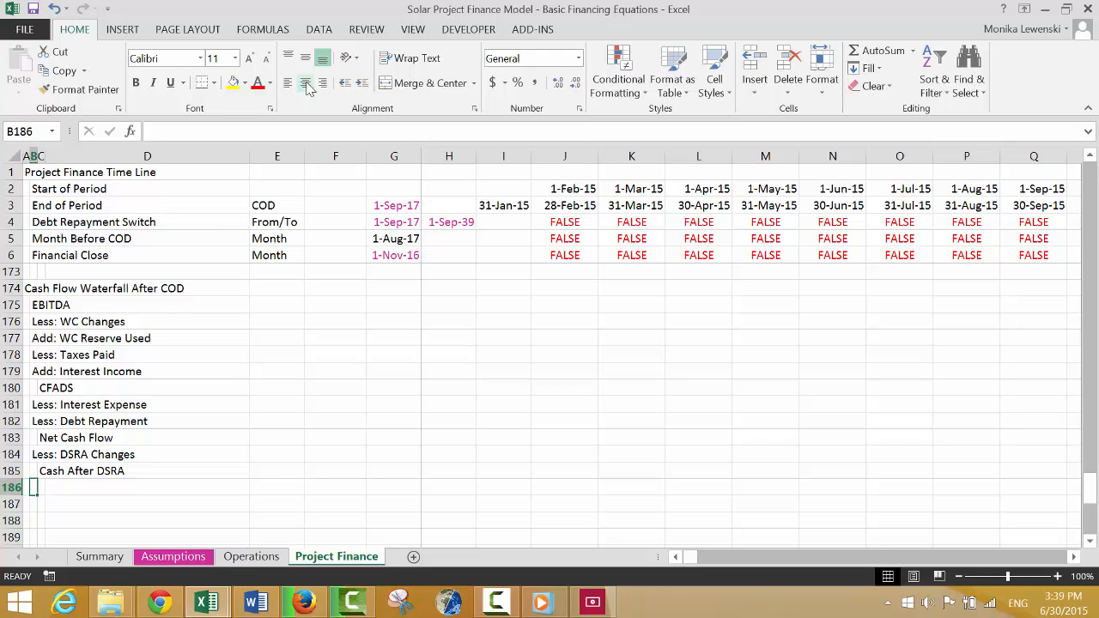
text(N)
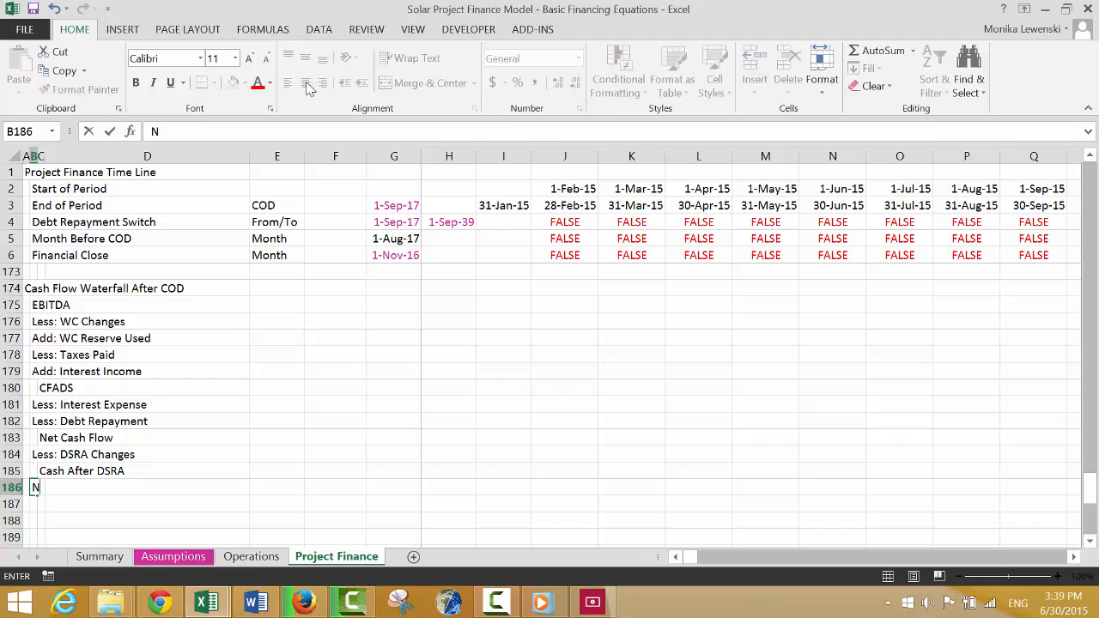
text(et Cash Flow)
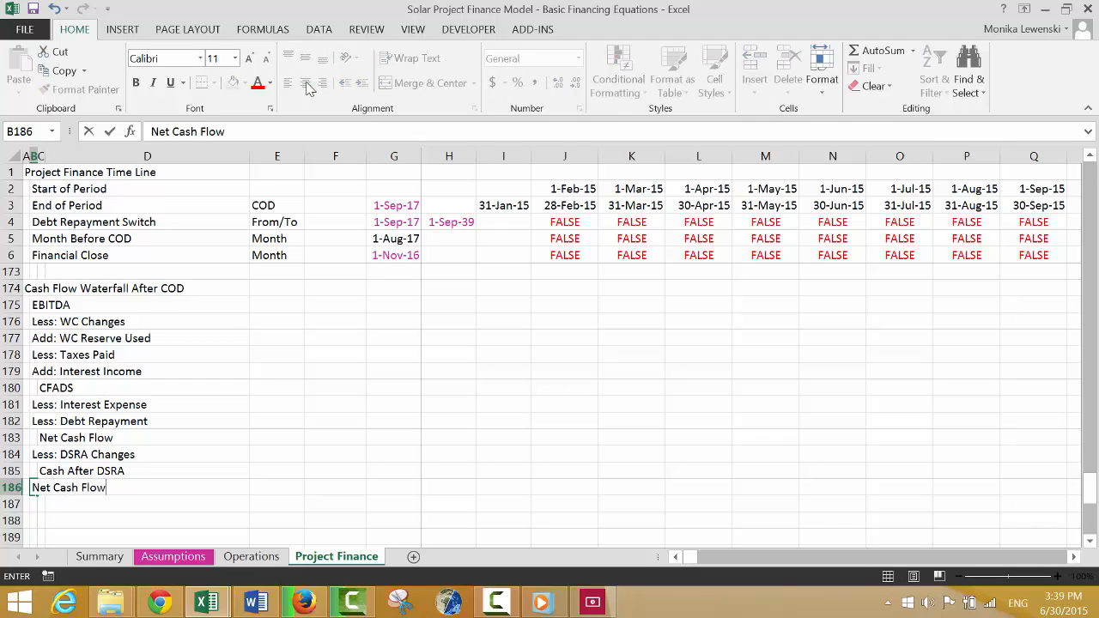
key(Return)
key(Up)
key(Up)
key(Up)
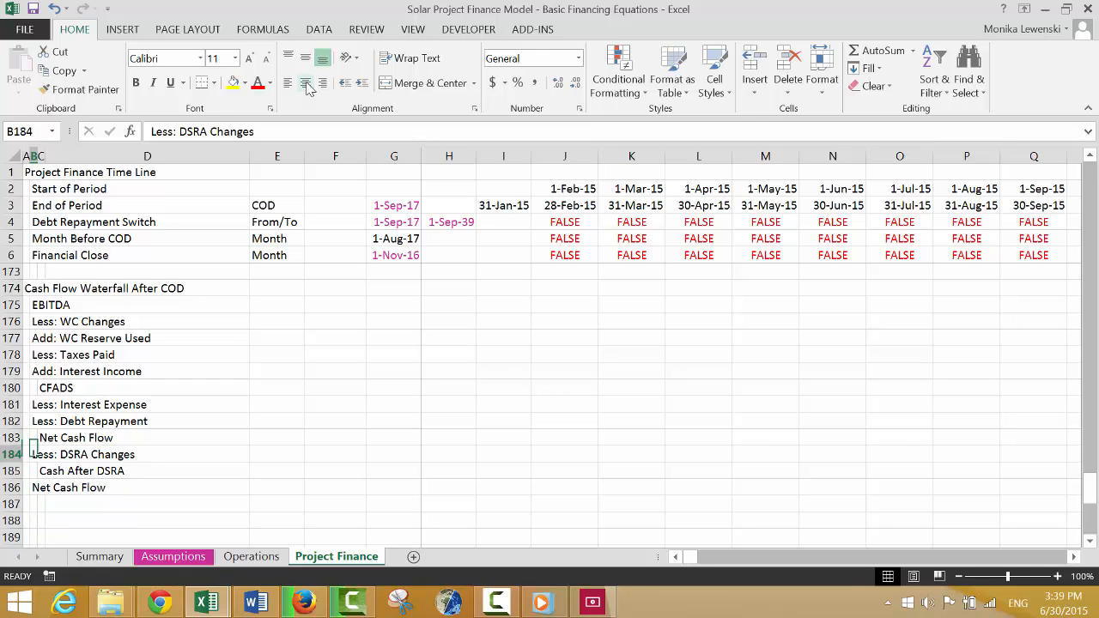
key(shift+Down)
key(shift+Down)
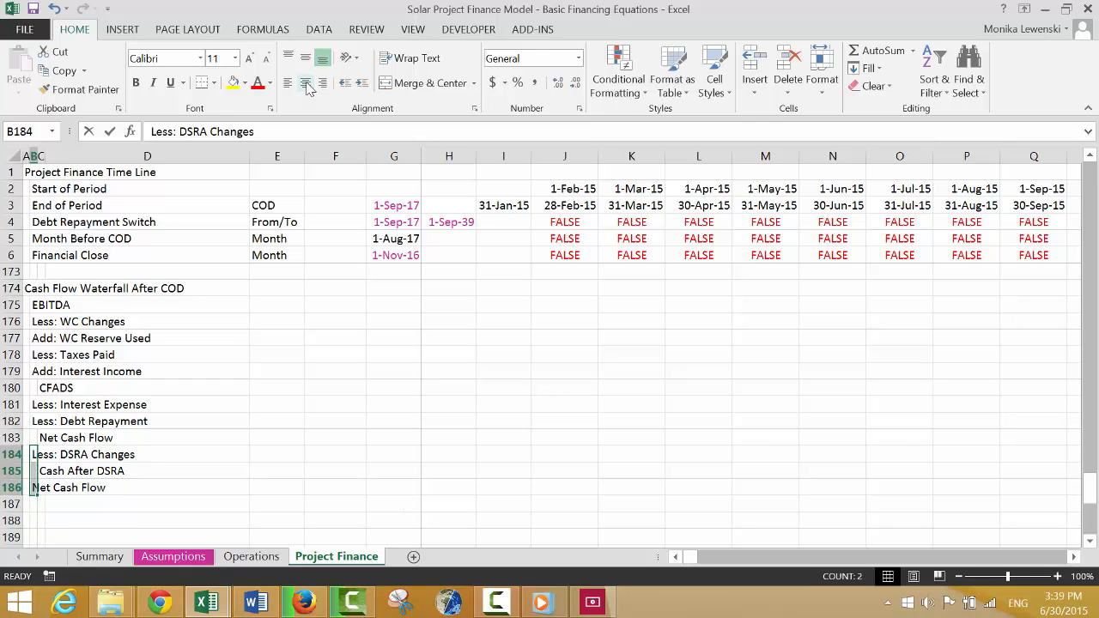
key(BackSpace)
key(Escape)
Extend the label in B186 to read "Net Cash Flow to Equity".
key(Left)
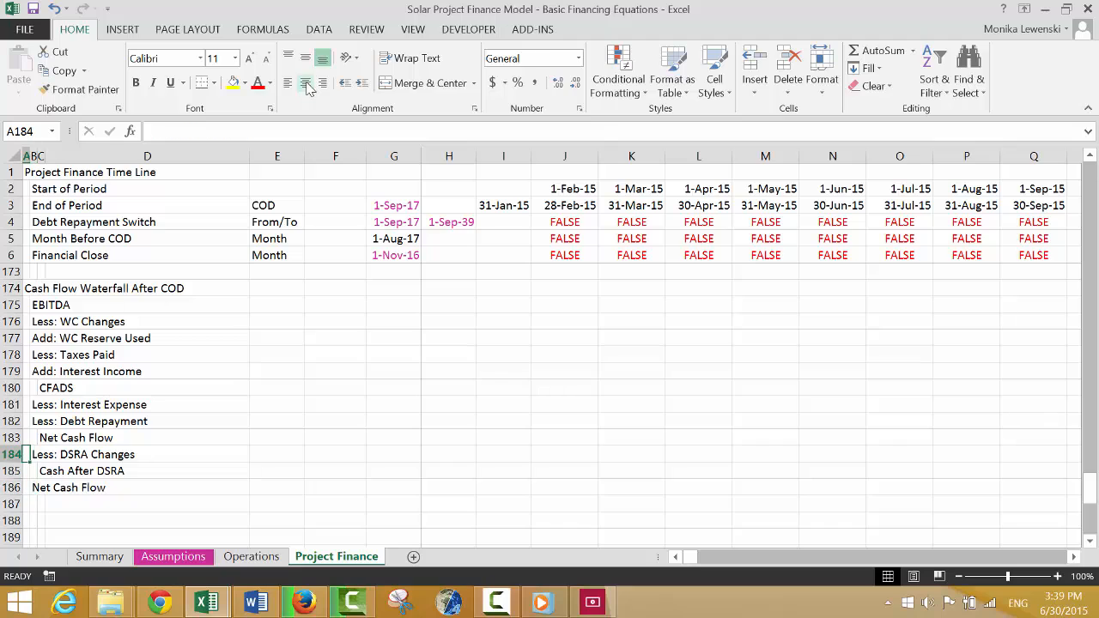
key(Down)
key(Down)
key(Right)
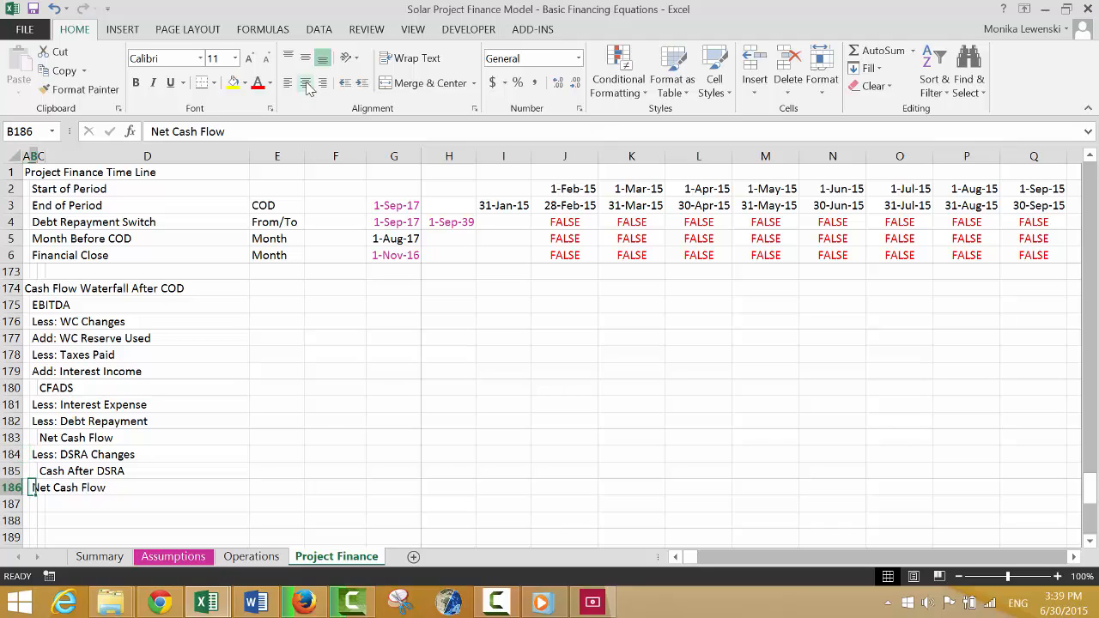
key(F2)
text(to )
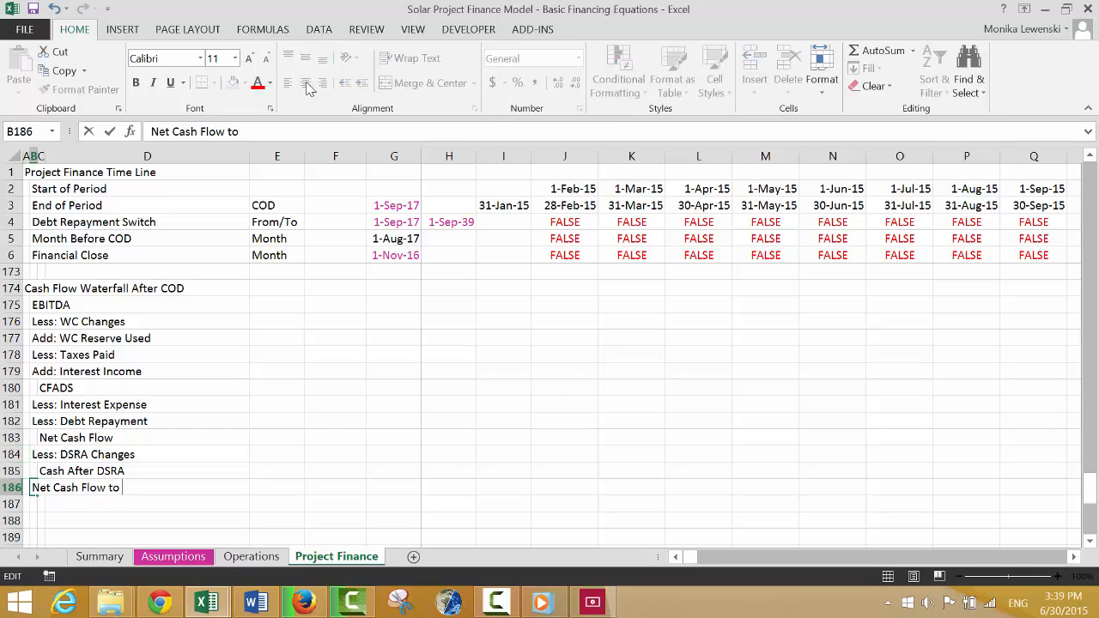
text(Equity)
key(Return)
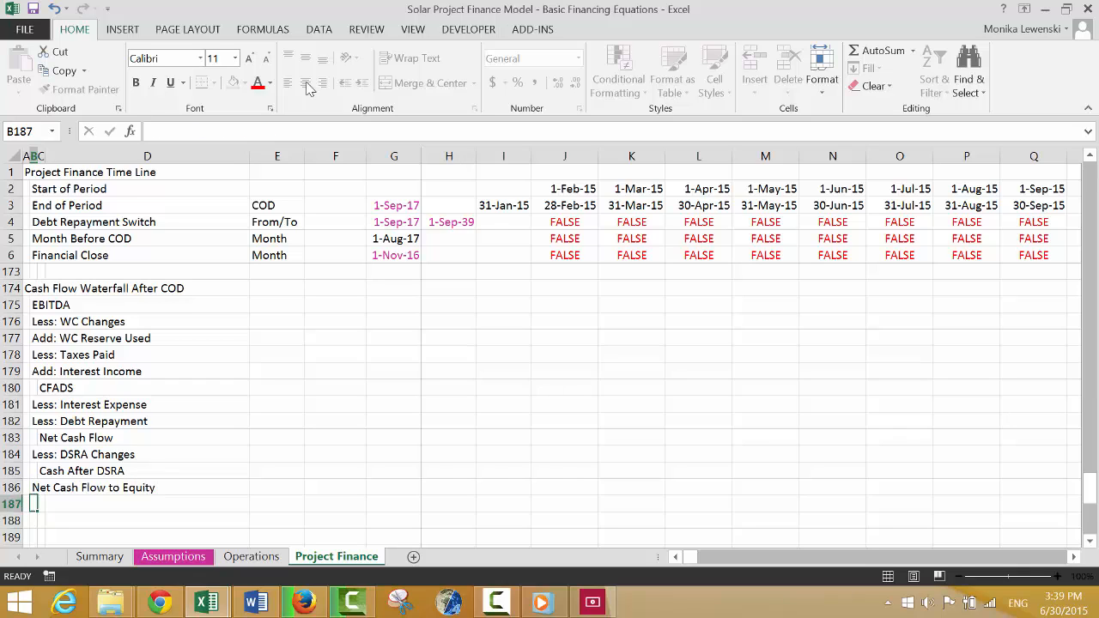
Enter the label "Dividends" in B187, below the Net Cash Flow to Equity row.
text(Dividends)
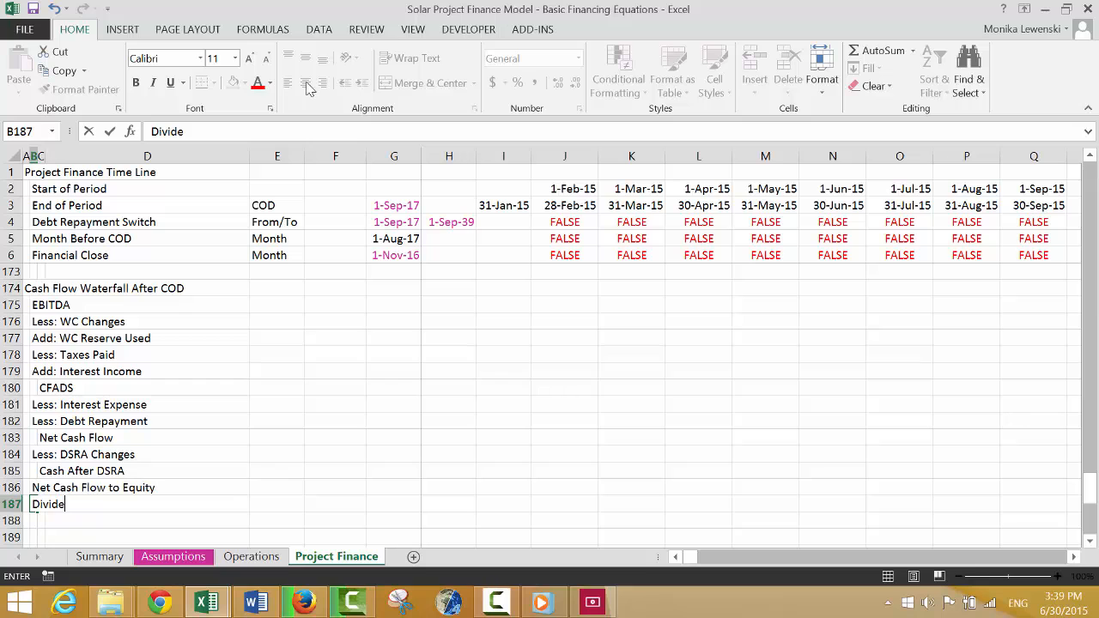
key(Return)
key(Return)
Examine the rows between the end of the cash flow waterfall and the Outputs section for available space.
key(Down)
key(Down)
key(Down)
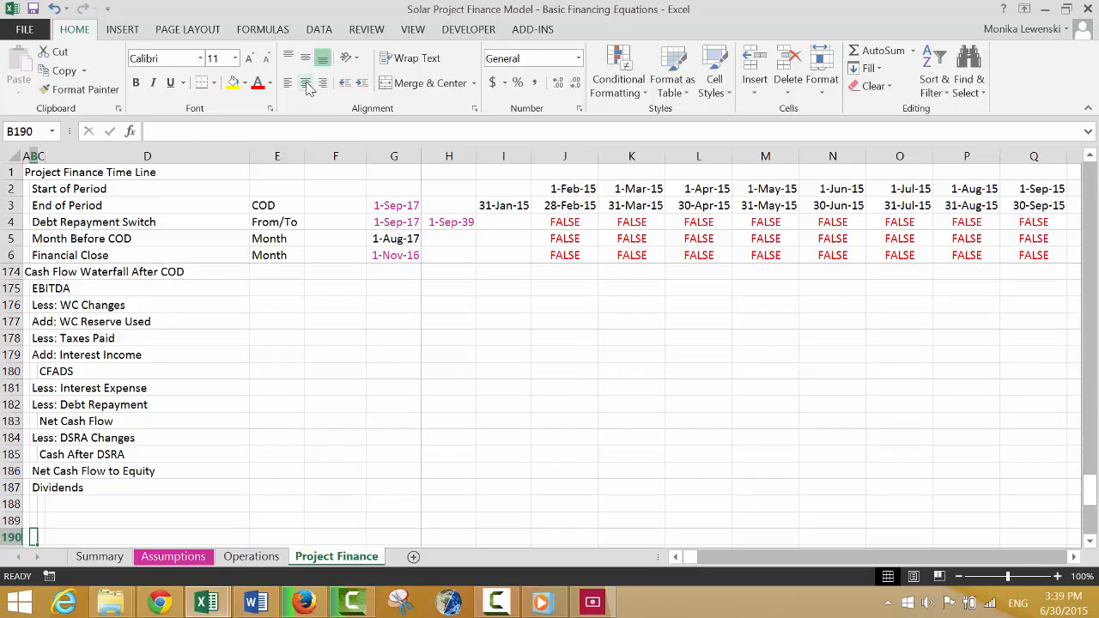
key(Up)
key(Up)
key(Up)
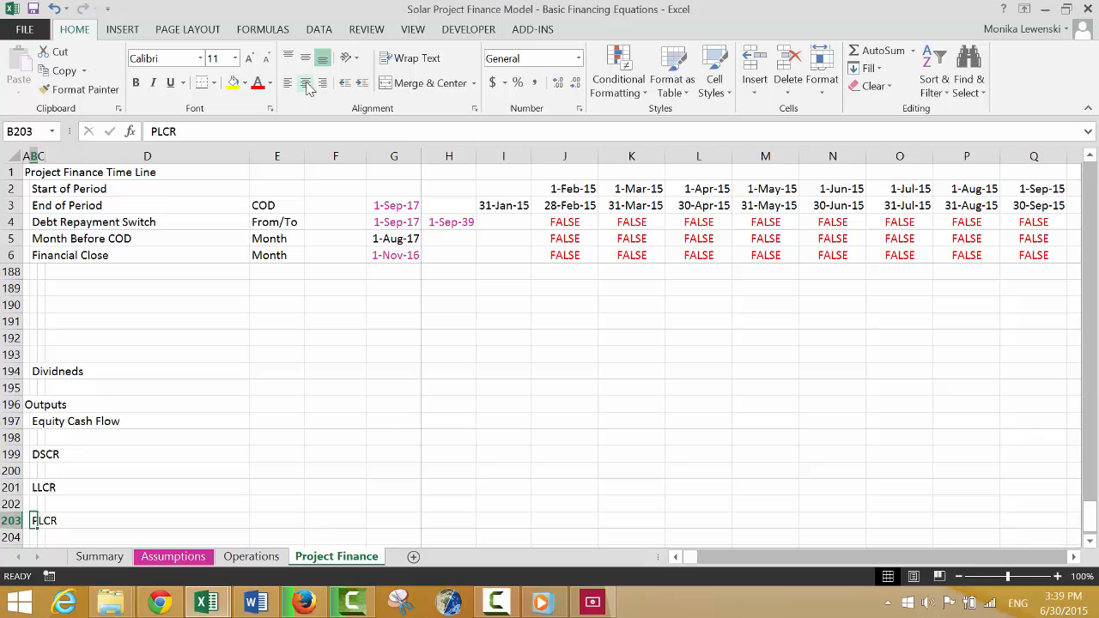
key(Up)
key(Up)
key(Up)
key(Up)
key(Up)
key(Up)
key(Up)
key(Up)
key(Up)
key(Up)
key(Up)
key(Up)
key(Up)
key(Up)
key(Up)
key(Up)
key(Up)
key(Up)
key(Up)
key(Up)
key(Up)
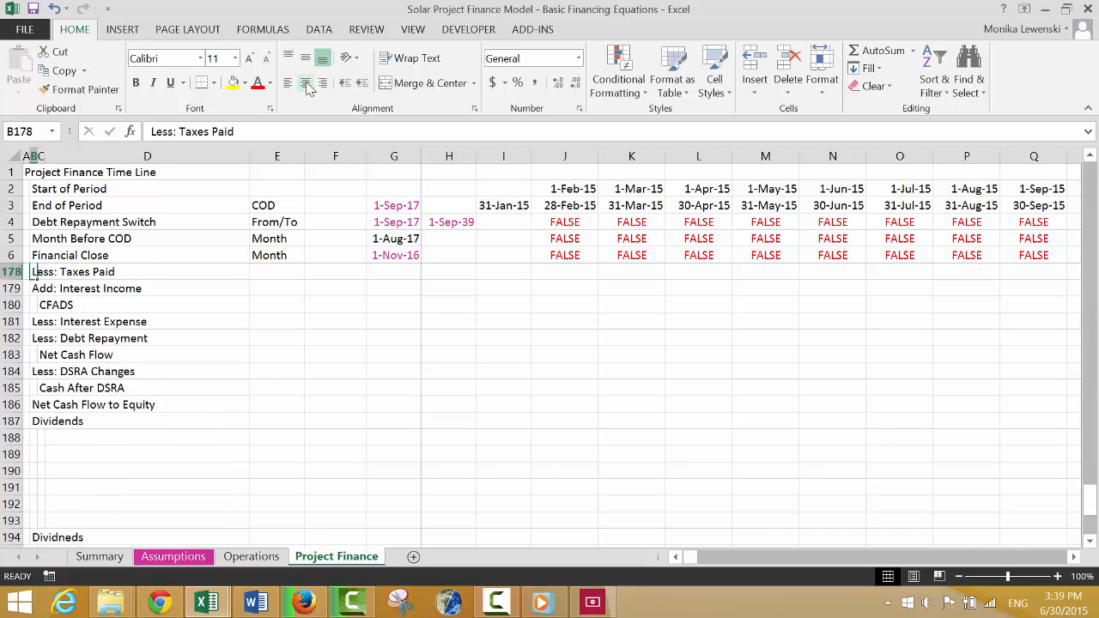
key(Down)
key(Down)
key(Down)
key(Down)
key(Down)
key(Down)
key(Down)
key(Down)
key(Down)
key(Down)
key(Down)
key(Down)
key(Down)
key(Down)
key(Down)
key(Down)
key(Down)
key(Down)
key(Down)
key(Down)
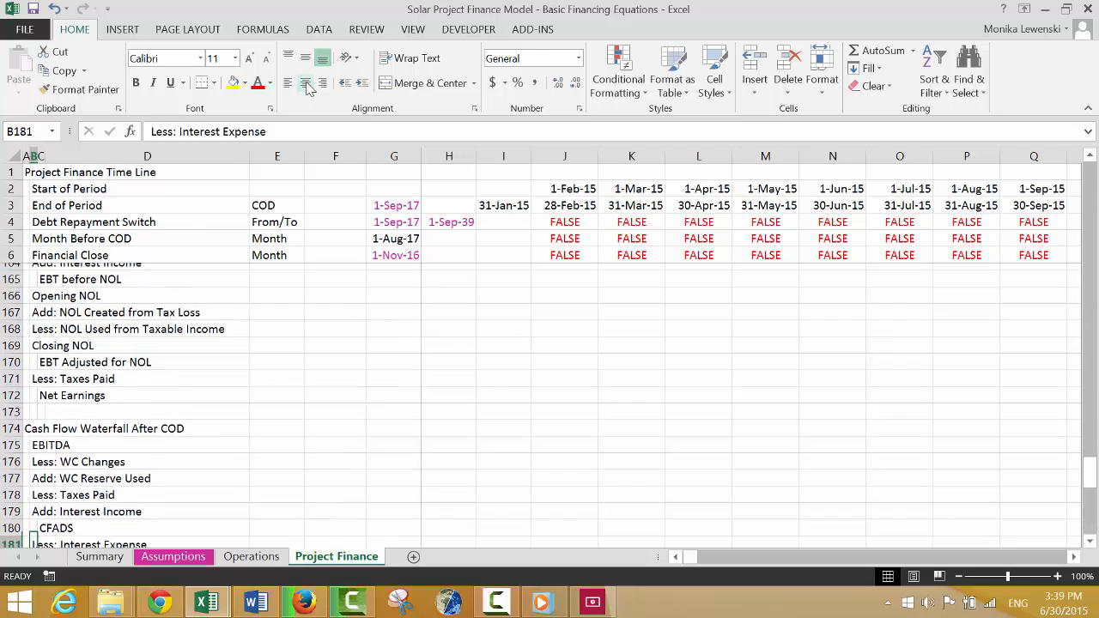
key(Up)
key(Up)
key(Up)
key(Up)
key(Left)
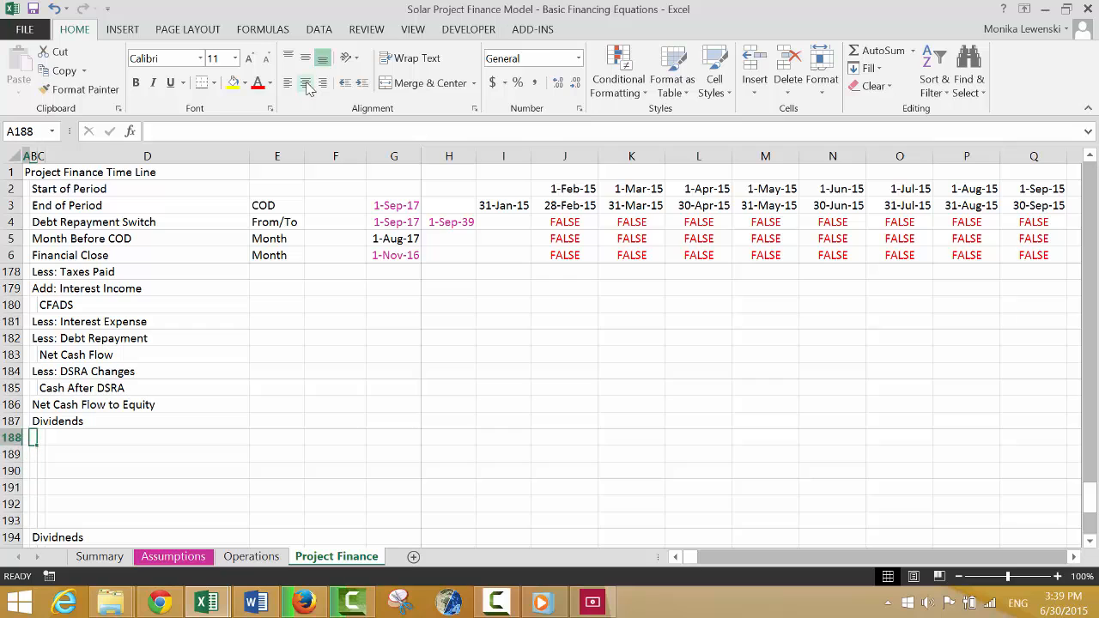
Insert a block of blank rows from row 189, between the cash flow waterfall and the existing rows above Outputs.
key(Down)
key(shift+space)
key(shift+Down)
key(shift+Down)
key(shift+Down)
key(shift+Down)
key(shift+Down)
key(shift+Down)
key(shift+Down)
key(shift+Down)
key(shift+Down)
key(shift+Down)
key(shift+Down)
key(shift+Down)
key(shift+Down)
key(shift+Down)
key(shift+Down)
key(shift+Down)
key(shift+Down)
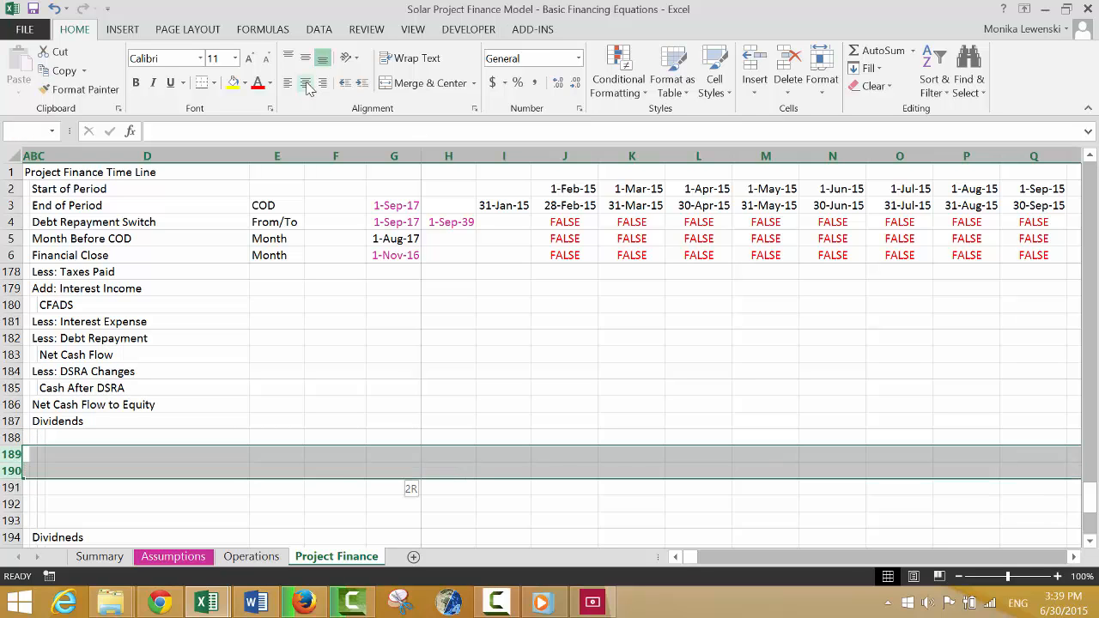
key(ctrl+plus)
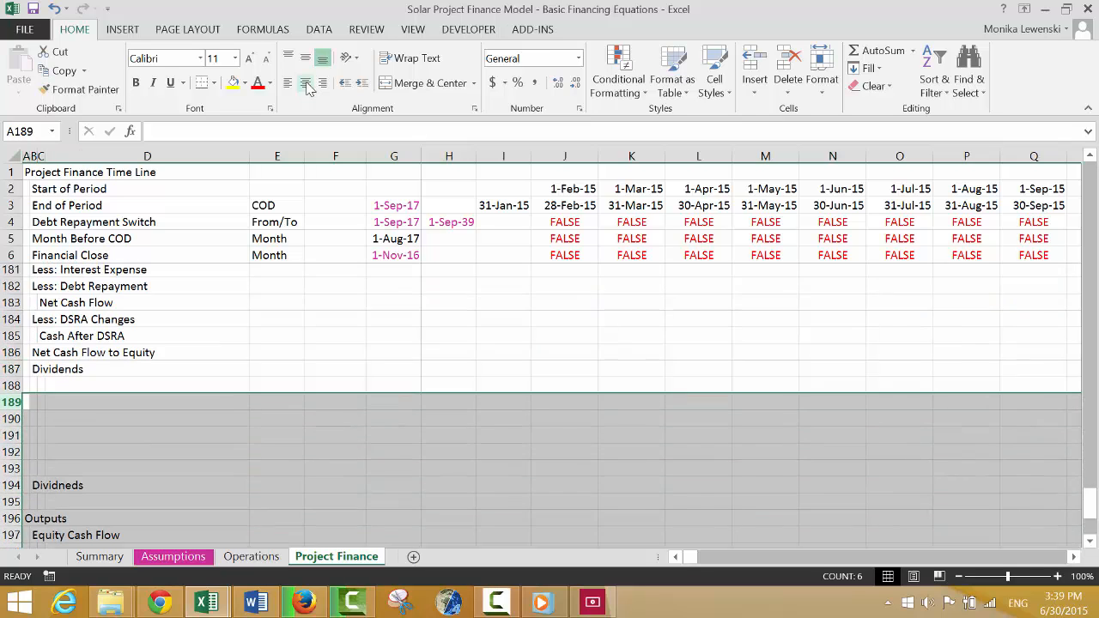
key(Up)
key(Down)
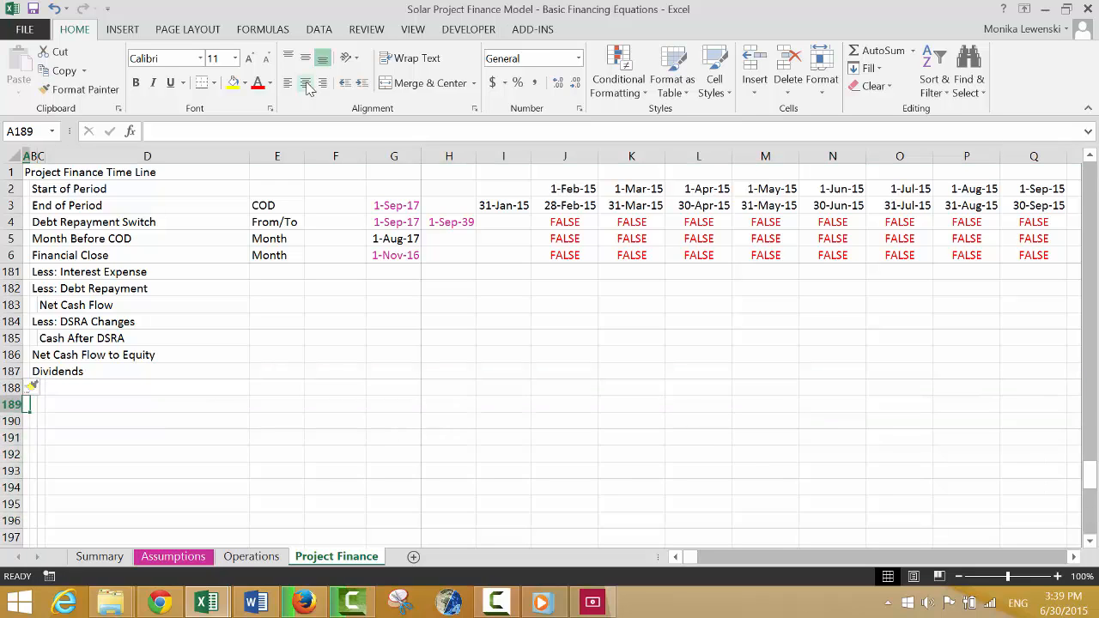
Review the labels from the NOL rows of the Profit and Loss section through the end of the cash flow waterfall.
key(Right)
key(Up)
key(Up)
key(Up)
key(Up)
key(Up)
key(Up)
key(Up)
key(Up)
key(Up)
key(Up)
key(Up)
key(Up)
key(Up)
key(Up)
key(Up)
key(Up)
key(Up)
key(Up)
key(Up)
key(Up)
key(Up)
key(Up)
key(Up)
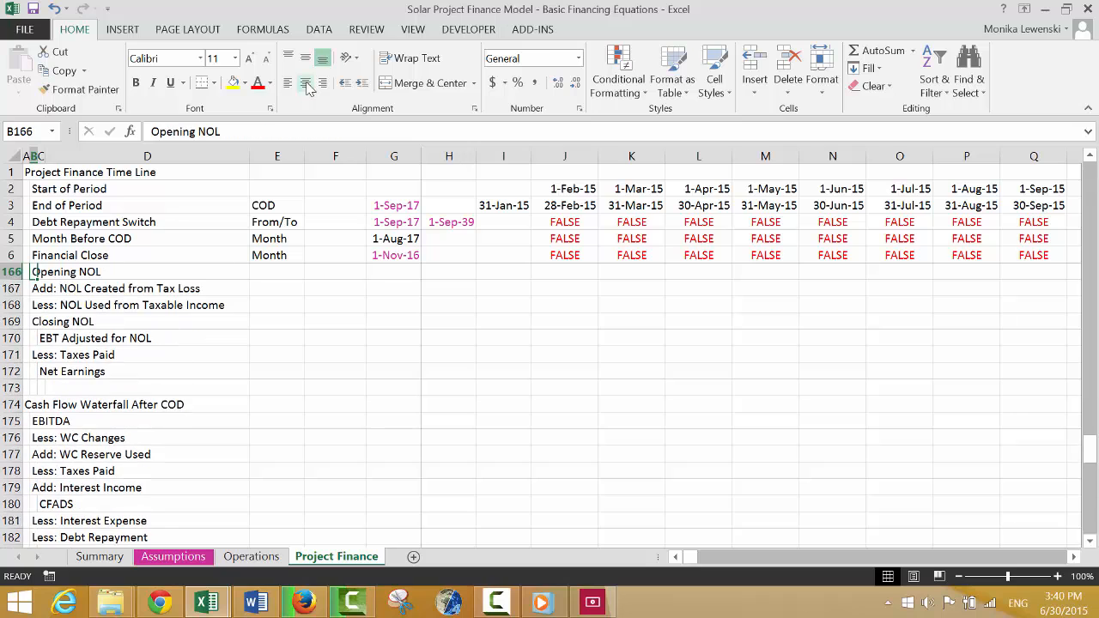
key(Down)
key(Down)
key(Down)
key(Down)
key(Down)
key(Down)
key(Down)
key(Down)
key(Down)
key(Down)
key(Down)
key(Down)
key(Down)
key(Down)
key(Down)
key(Down)
key(Down)
key(Down)
key(Down)
key(Down)
key(Down)
key(Down)
key(Down)
key(Down)
key(Down)
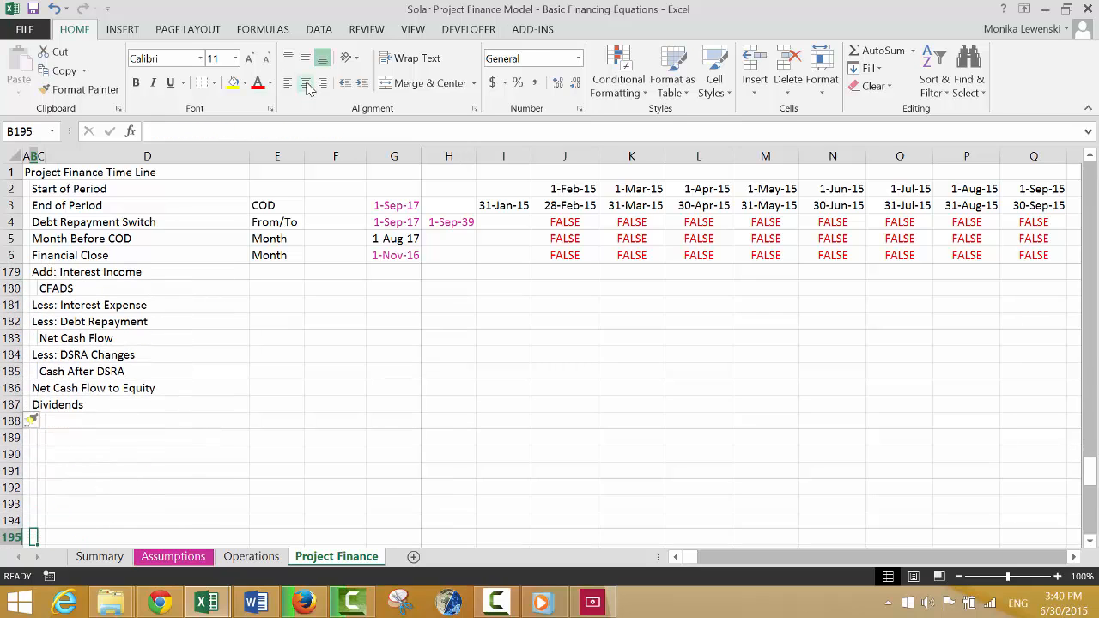
Enter the section heading "Balance Sheet" in A189, one blank row below Dividends.
key(Up)
key(Up)
key(Left)
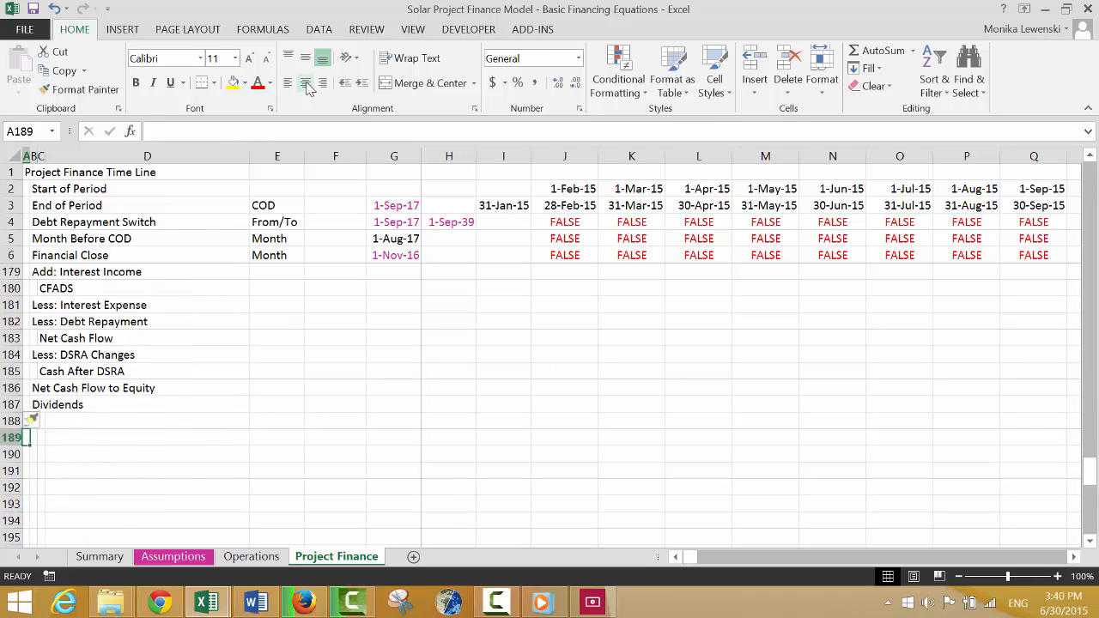
text(Balnc)
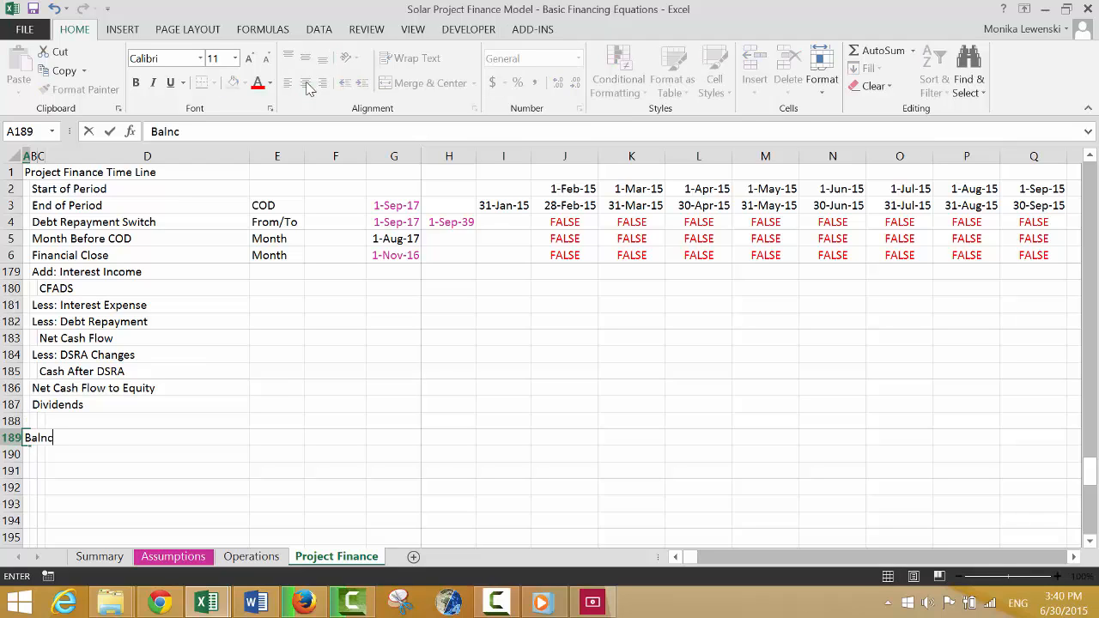
key(BackSpace)
key(BackSpace)
text(ance Sheet)
key(Return)
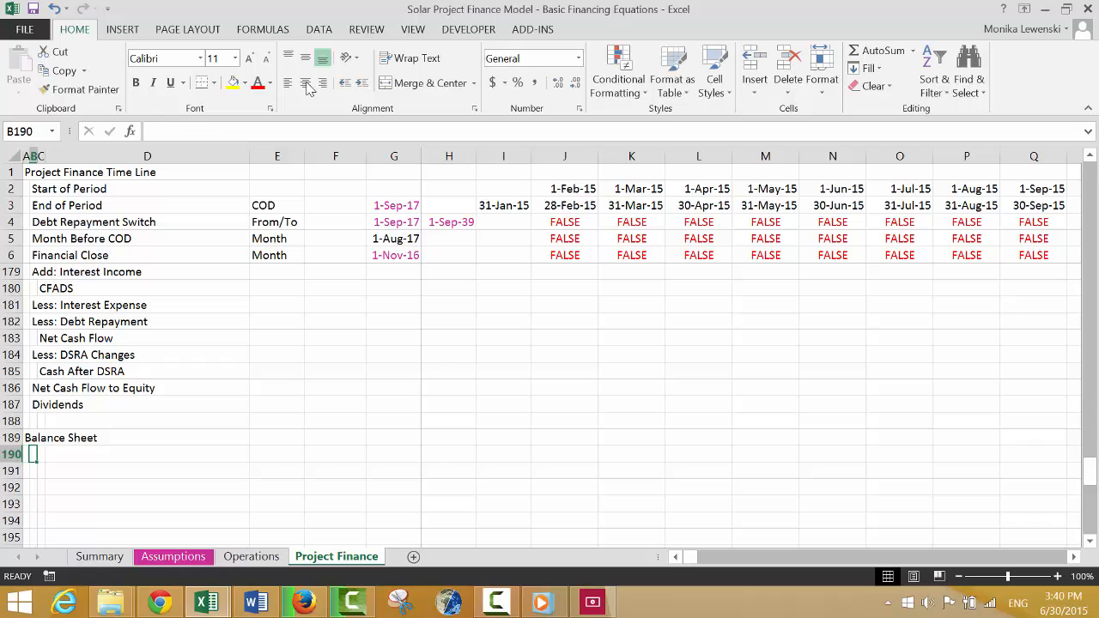
Enter the label "Equity Balance Account" in B190, under the Balance Sheet heading.
text(Equit)
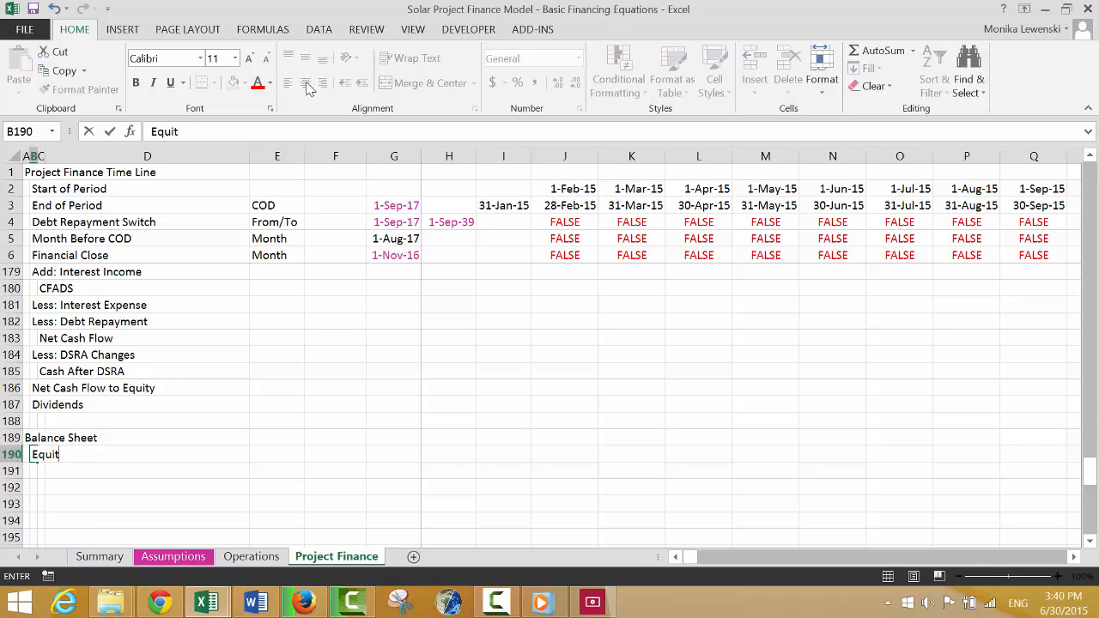
text(y Balance Account)
key(Return)
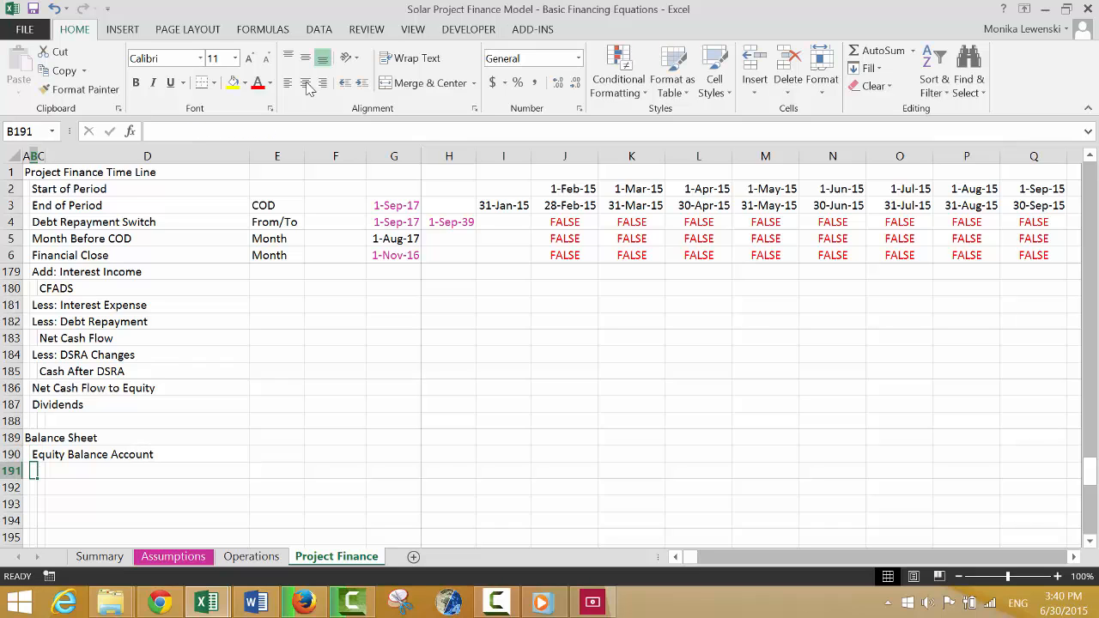
Enter the indented label "Opening Balance" in C191, under Equity Balance Account.
key(Right)
text(Openong)
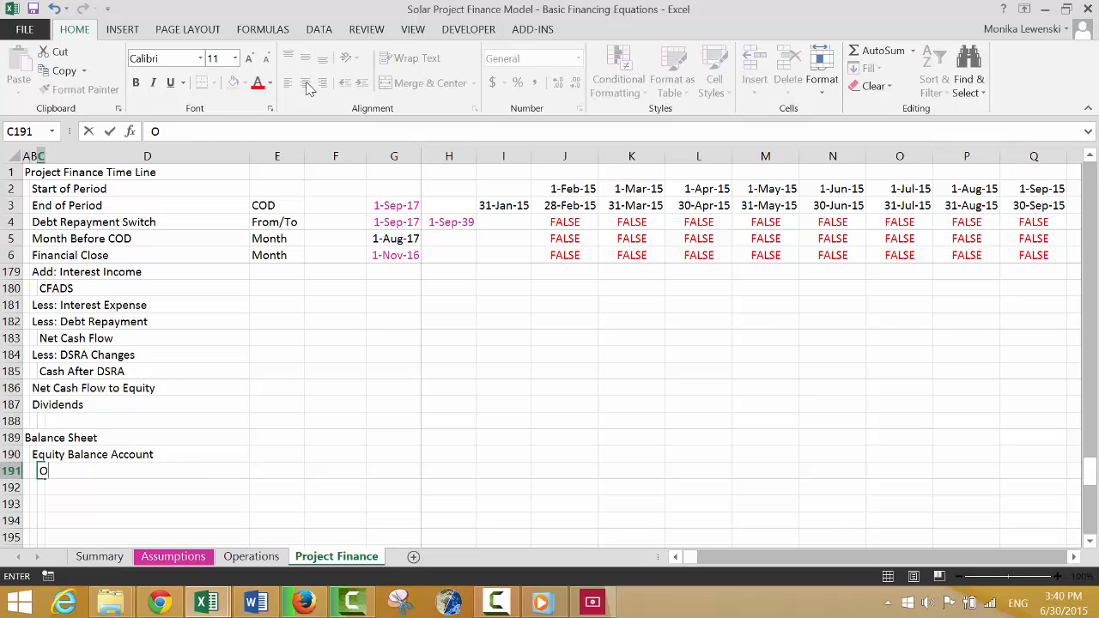
key(BackSpace)
key(BackSpace)
key(BackSpace)
text(ing Balance)
key(ctrl+Return)
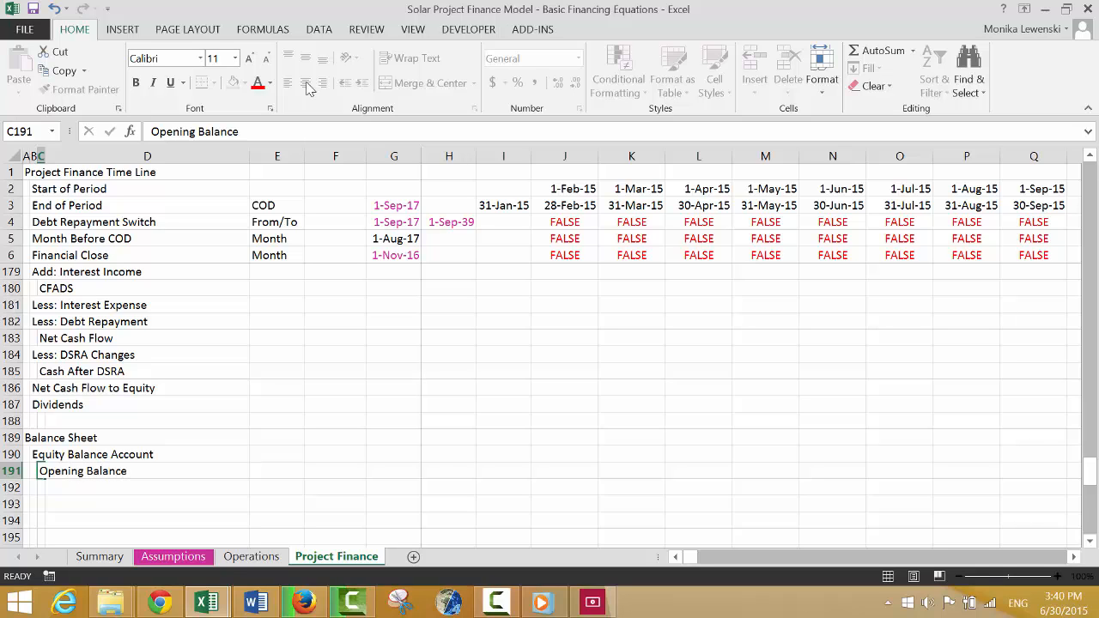
Enter the label "Add: Equity Issues" in C192, below Opening Balance.
key(Down)
text(Add)
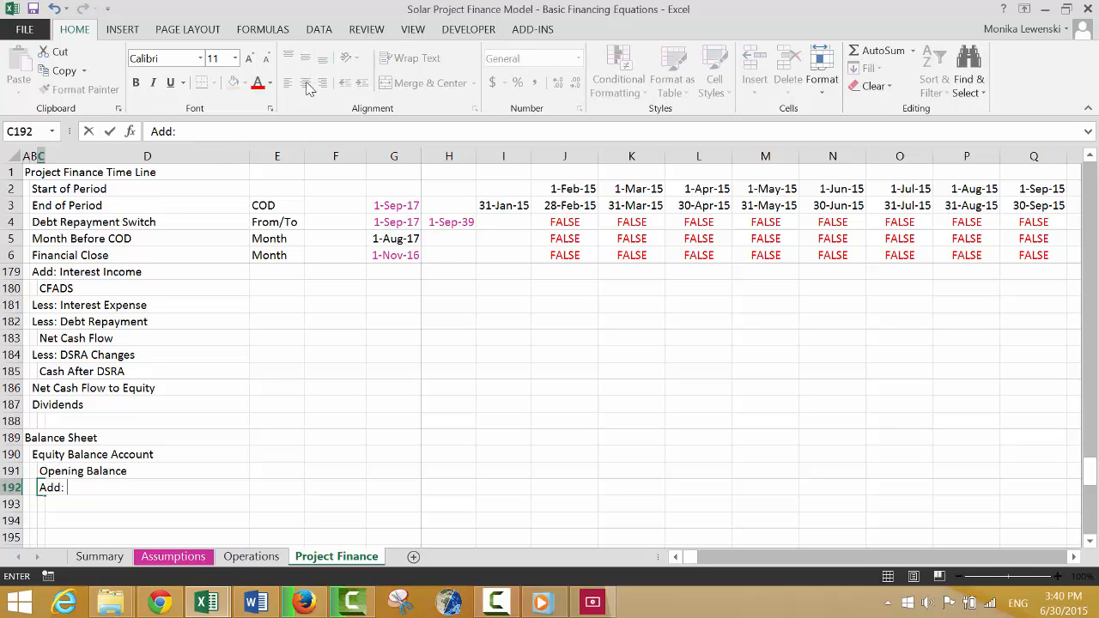
text(: Equity Issues)
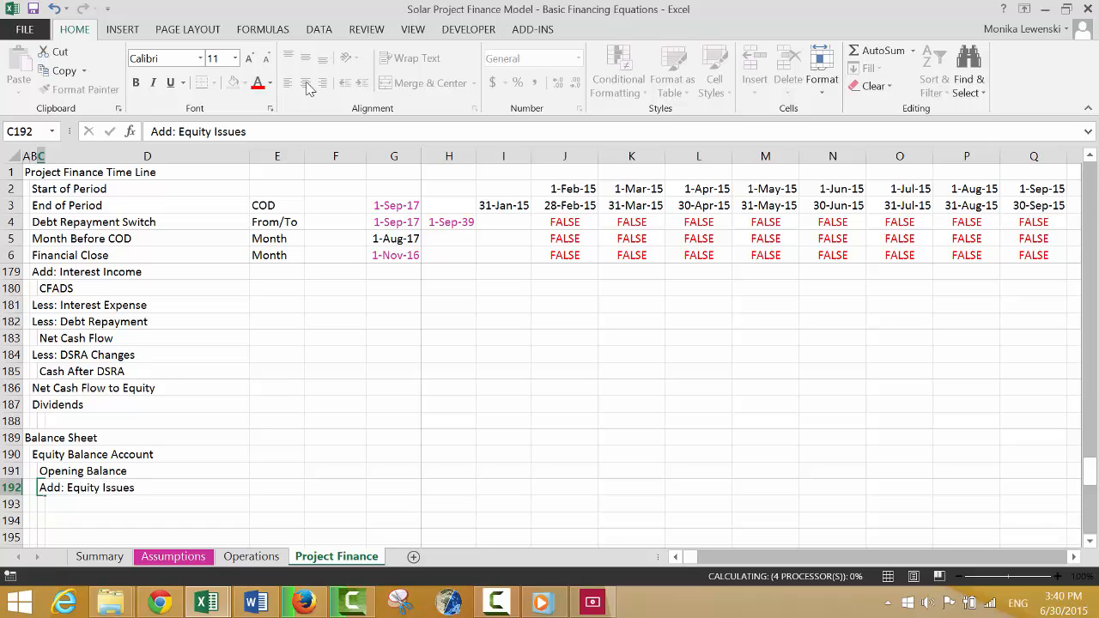
key(Return)
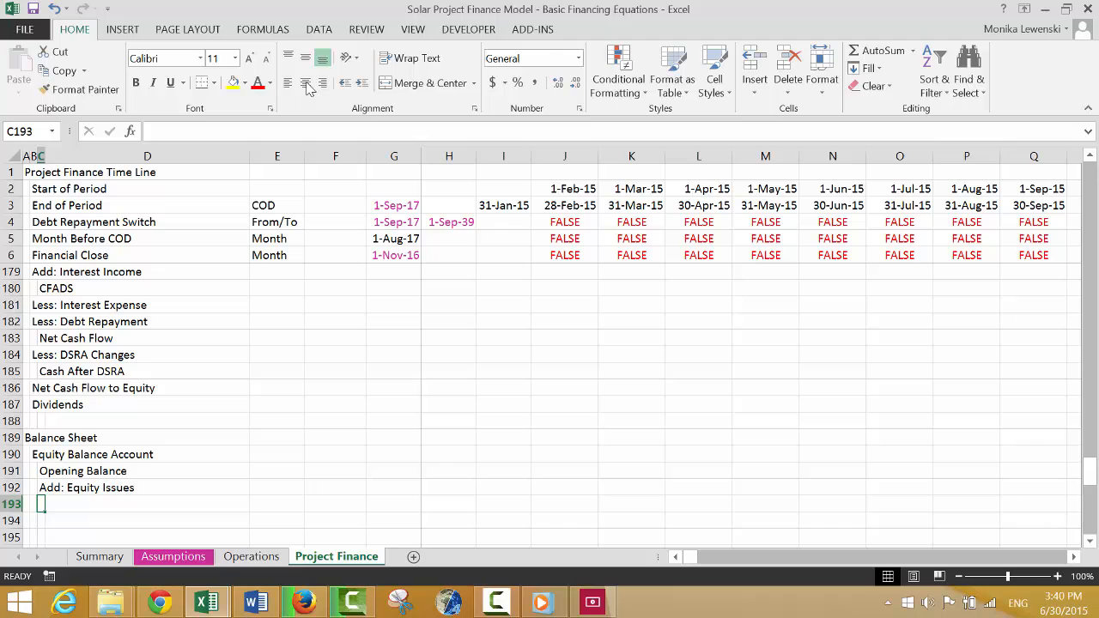
Enter the label "Add: Income" in C193, below "Add: Equity Issues".
text(LA)
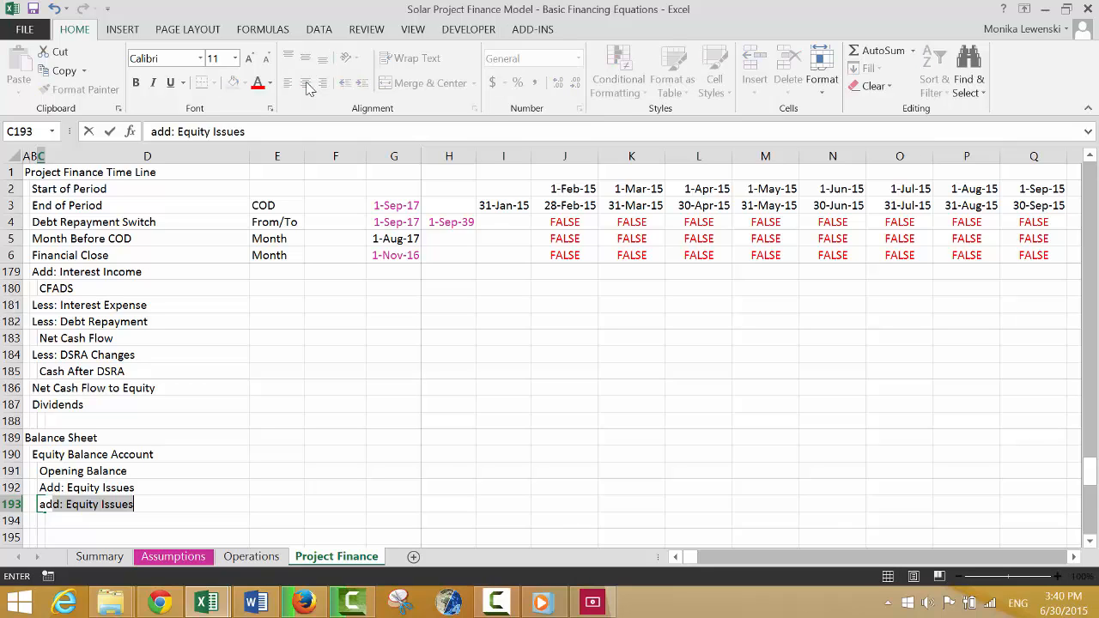
key(BackSpace)
key(BackSpace)
text(Add: )
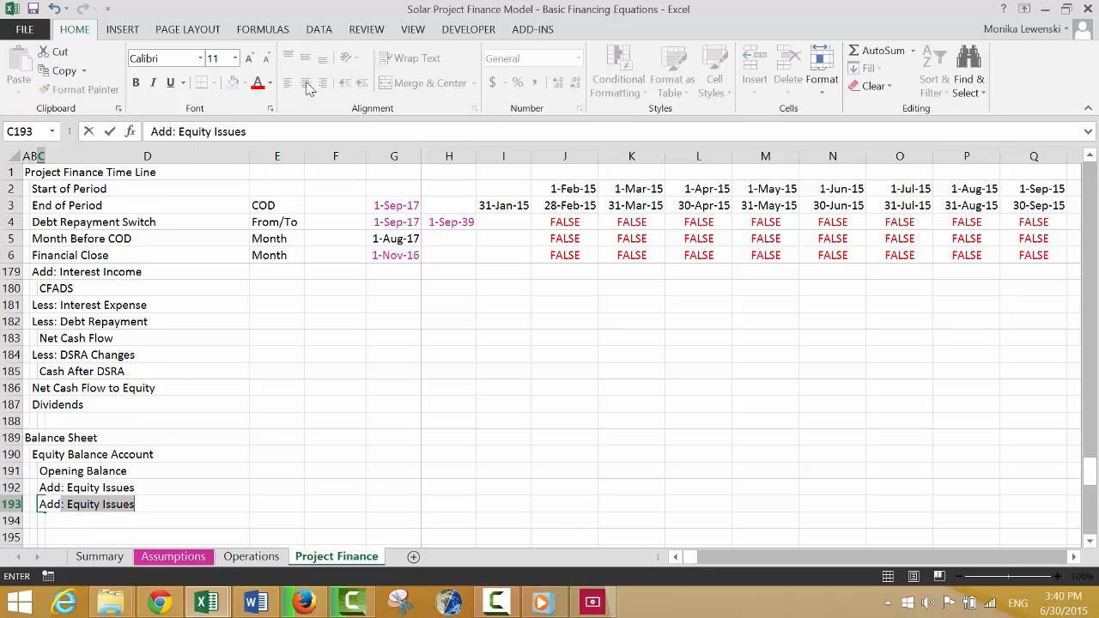
text(Income)
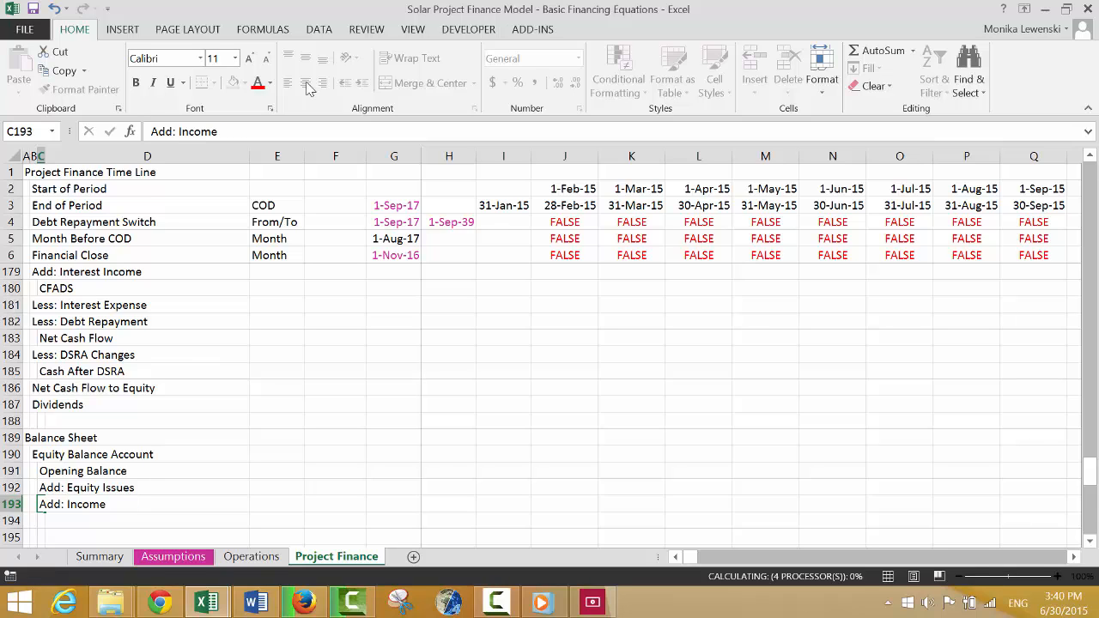
key(Return)
Enter the label "Less: Dividends" in C194, below "Add: Income".
text(Le)
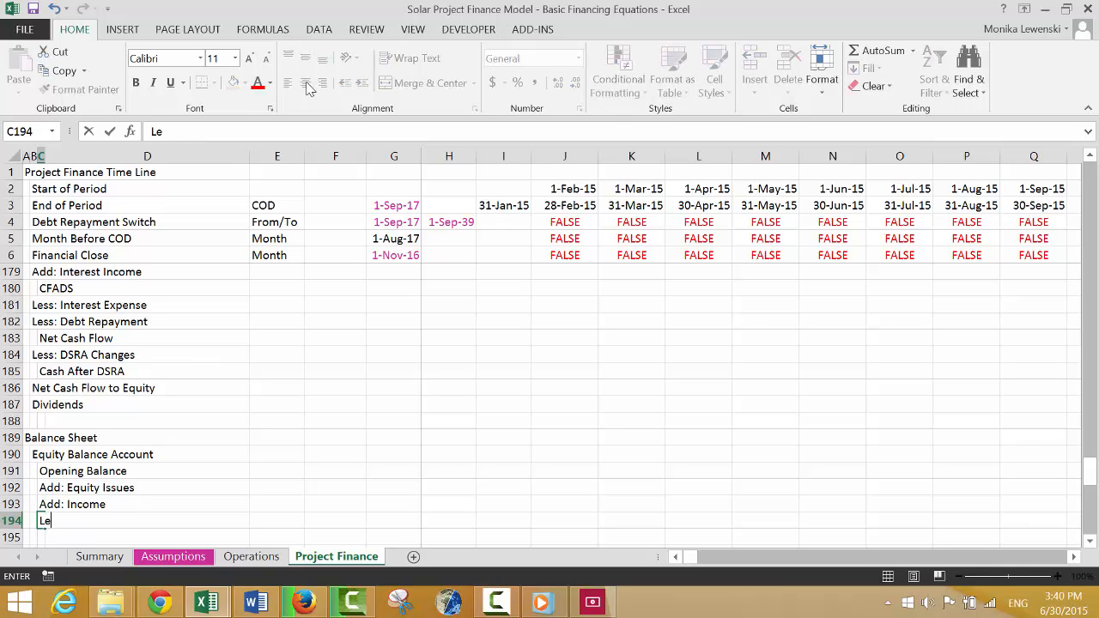
text(ss: Dividends)
key(Return)
key(Down)
key(Down)
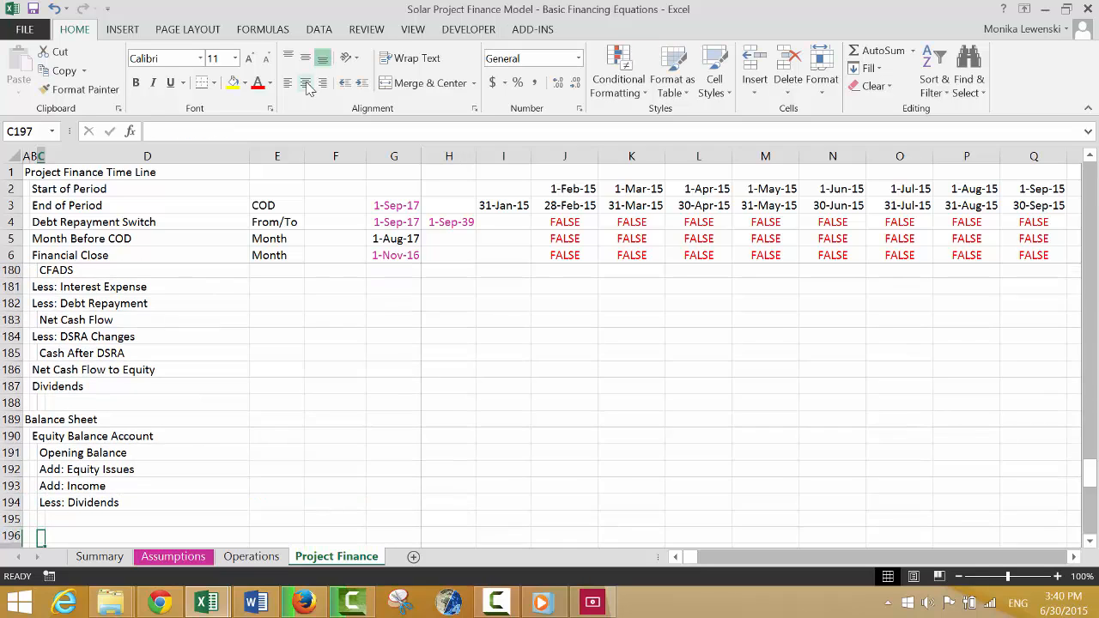
Enter the label "Closing Balance" in C195 to complete the Equity Balance Account rows.
key(Up)
key(Up)
key(Up)
key(Up)
key(Up)
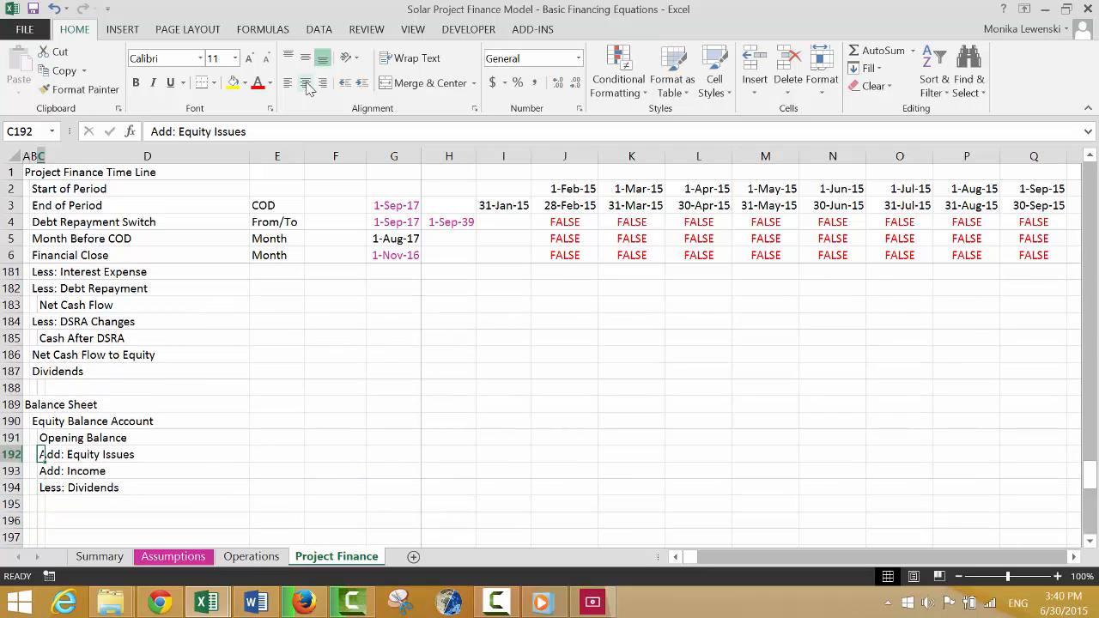
key(Down)
key(Down)
key(Down)
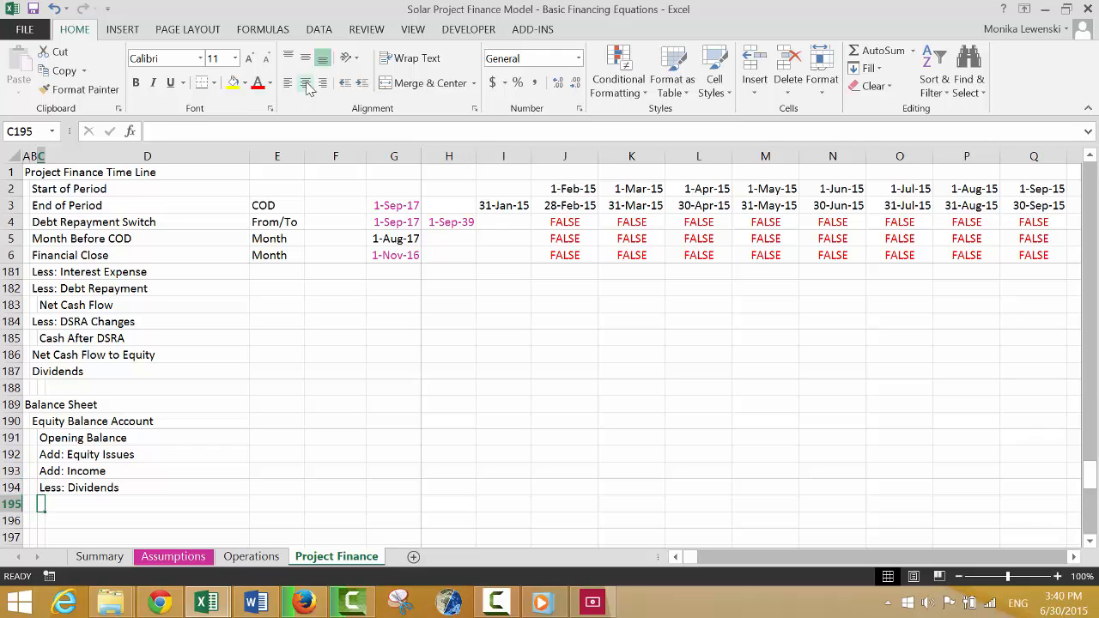
text(Closing B)
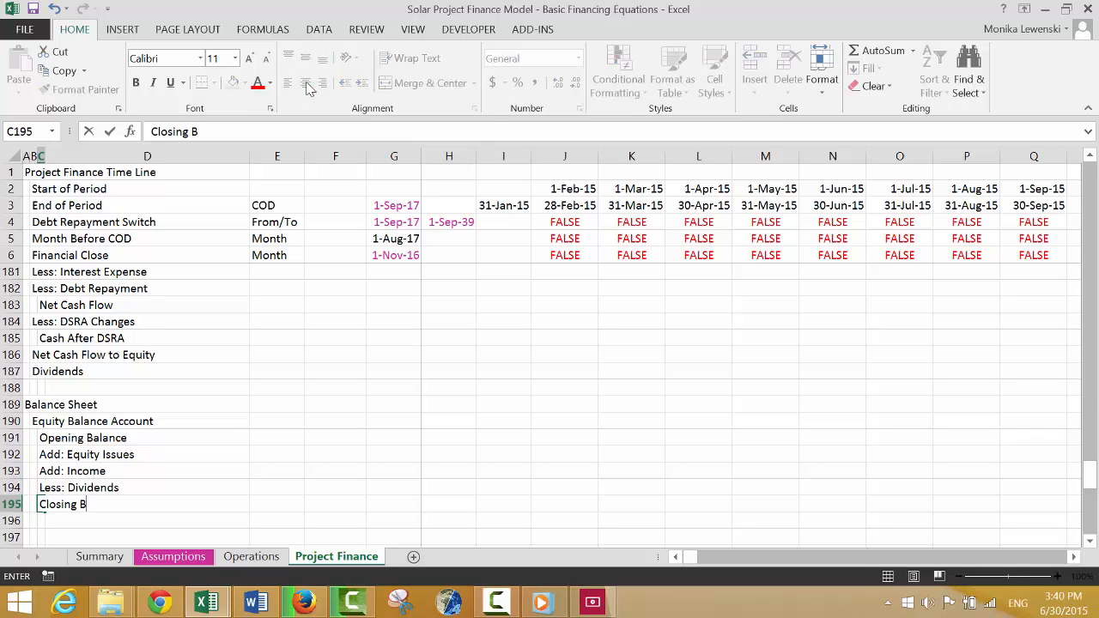
text(alance)
key(Return)
key(Return)
key(Return)
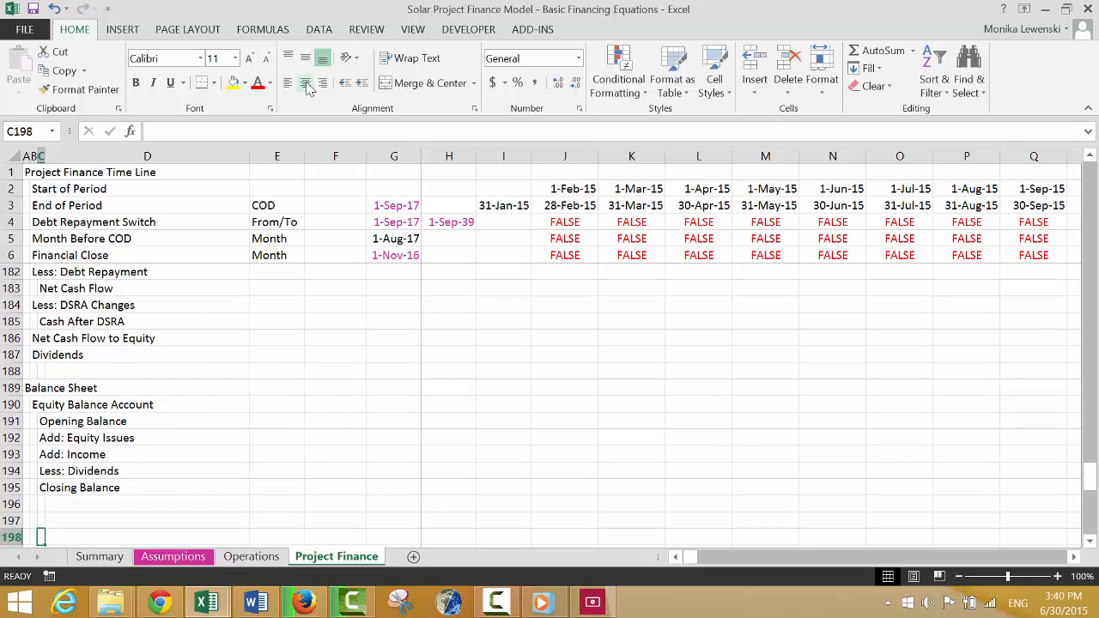
Enter the label "Assets" in B197, one blank row below the Equity Balance Account block.
key(Return)
key(Return)
key(Up)
key(Up)
key(Up)
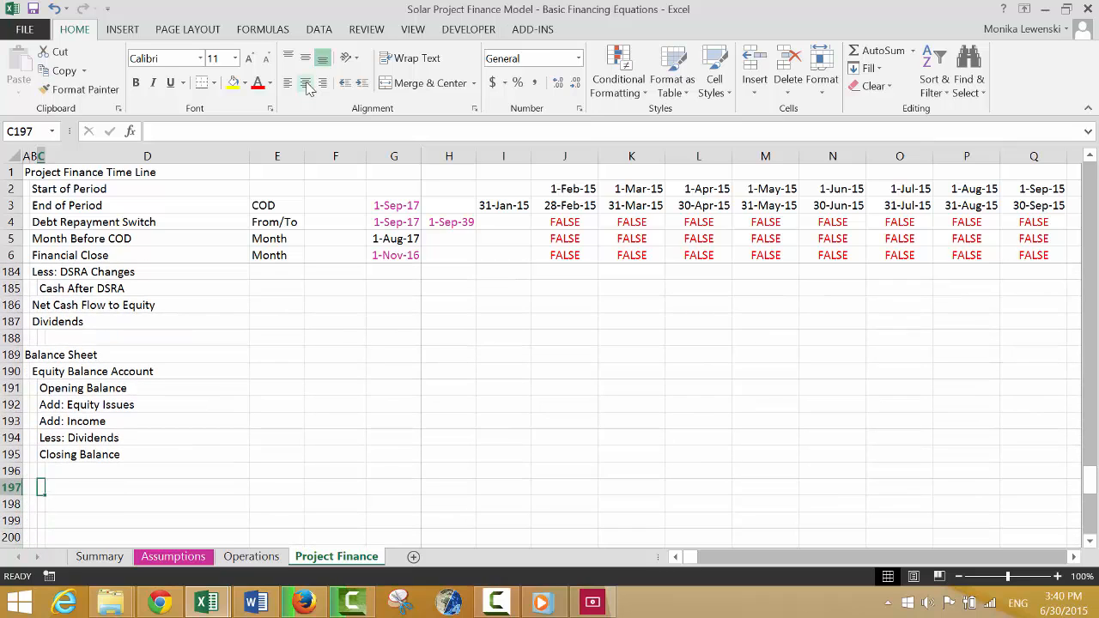
key(Up)
key(Up)
key(Up)
key(Up)
key(Up)
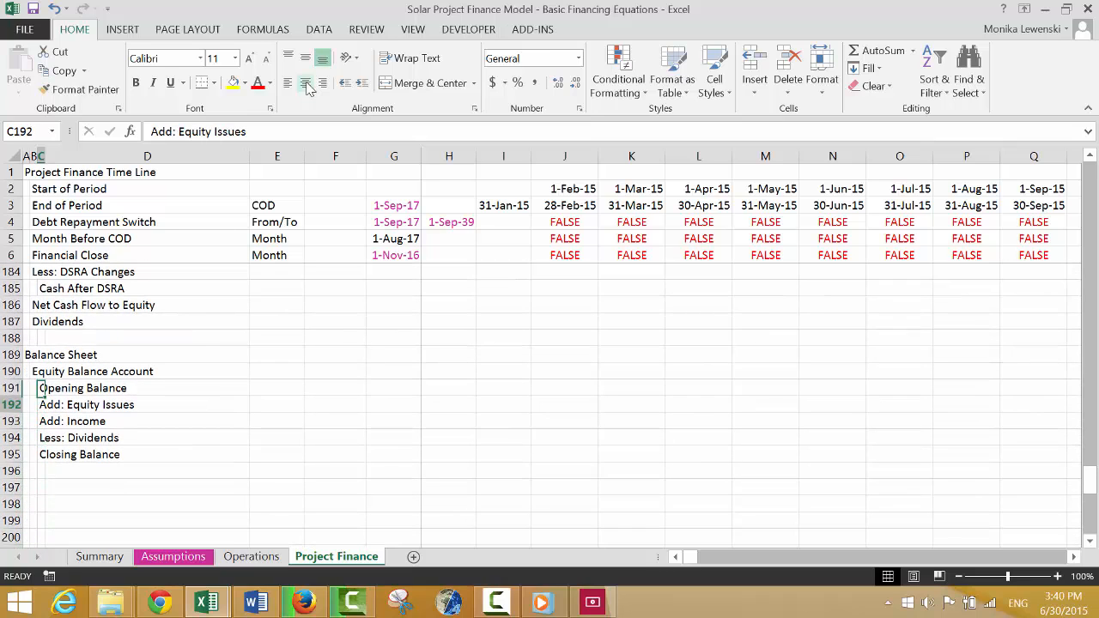
key(Down)
key(Down)
key(Down)
key(Down)
key(Down)
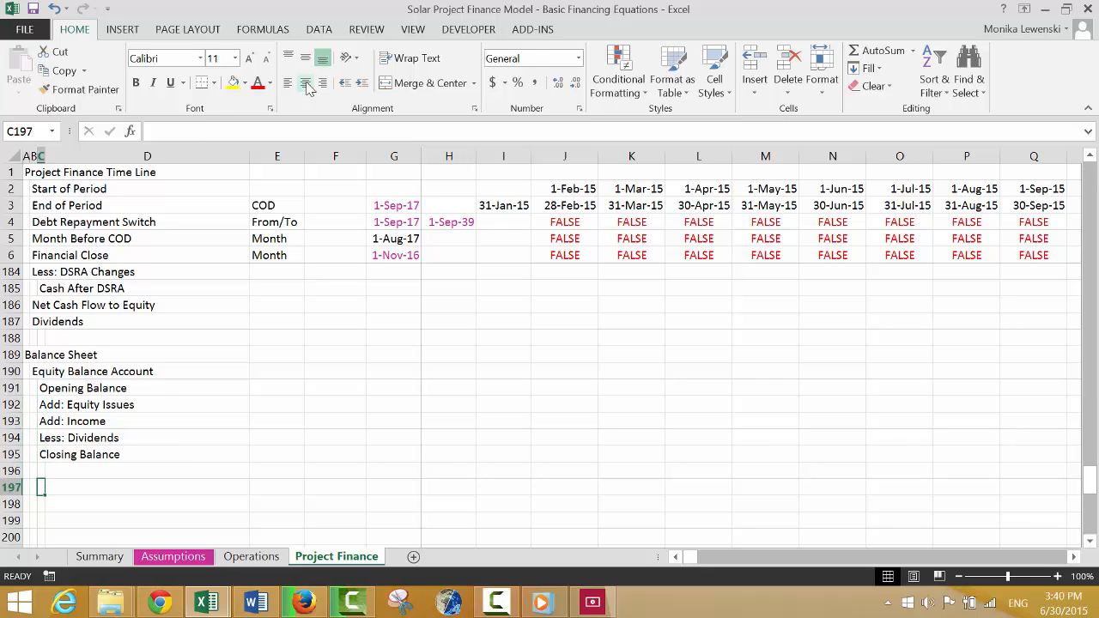
key(Left)
text(Ass)
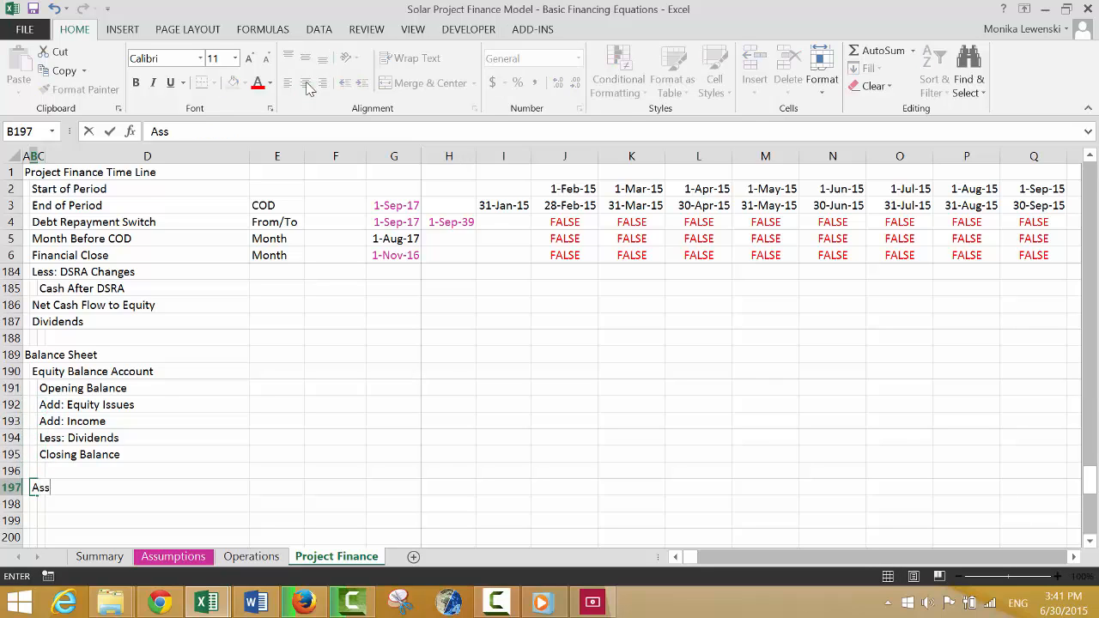
text(ets)
key(Return)
Enter the indented label "DSRA" in C198, under Assets.
key(Right)
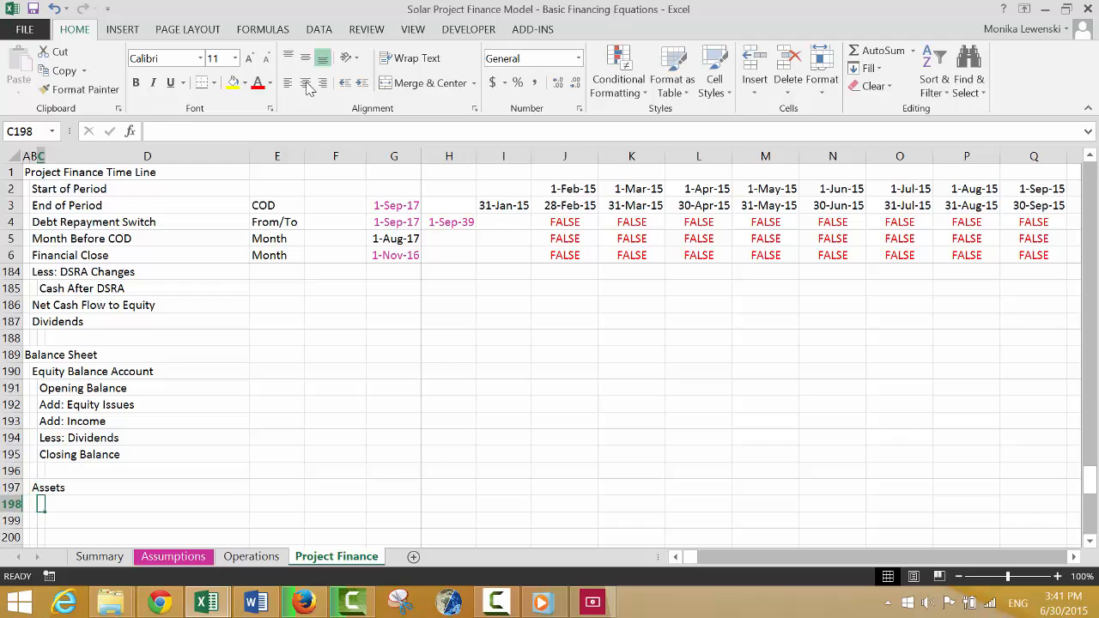
text(DSCRA)
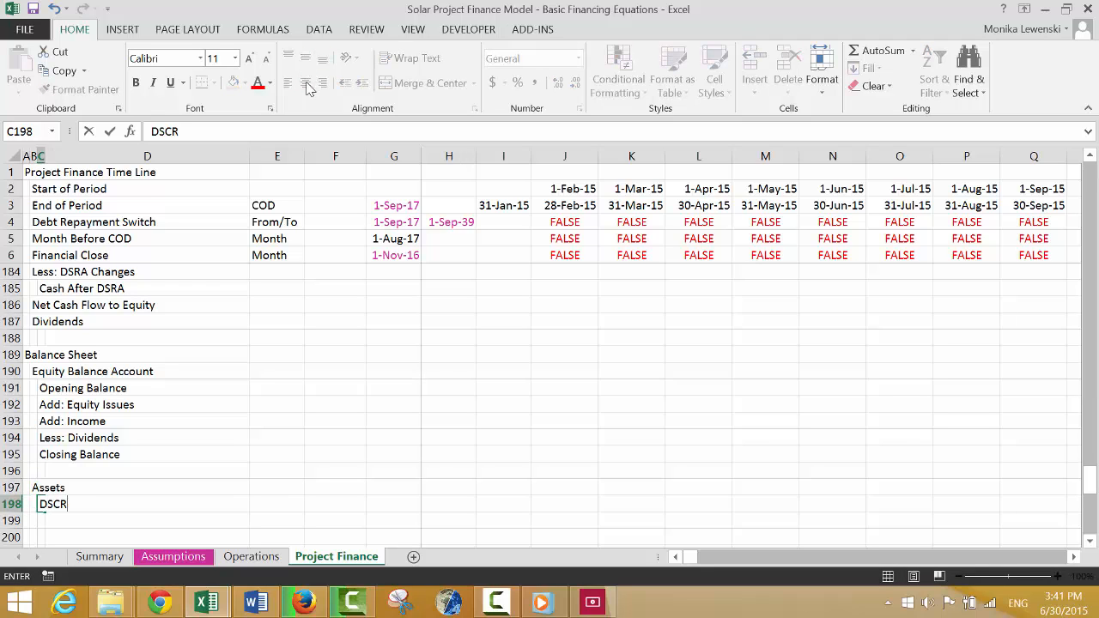
key(BackSpace)
key(BackSpace)
text(RA)
key(Return)
Review the fee, permanent debt and DSRA sections above Profit and Loss to find where the DSRA account is laid out.
key(Up)
key(Up)
key(Up)
key(Up)
key(Up)
key(Up)
key(Up)
key(Up)
key(Up)
key(Up)
key(Up)
key(Up)
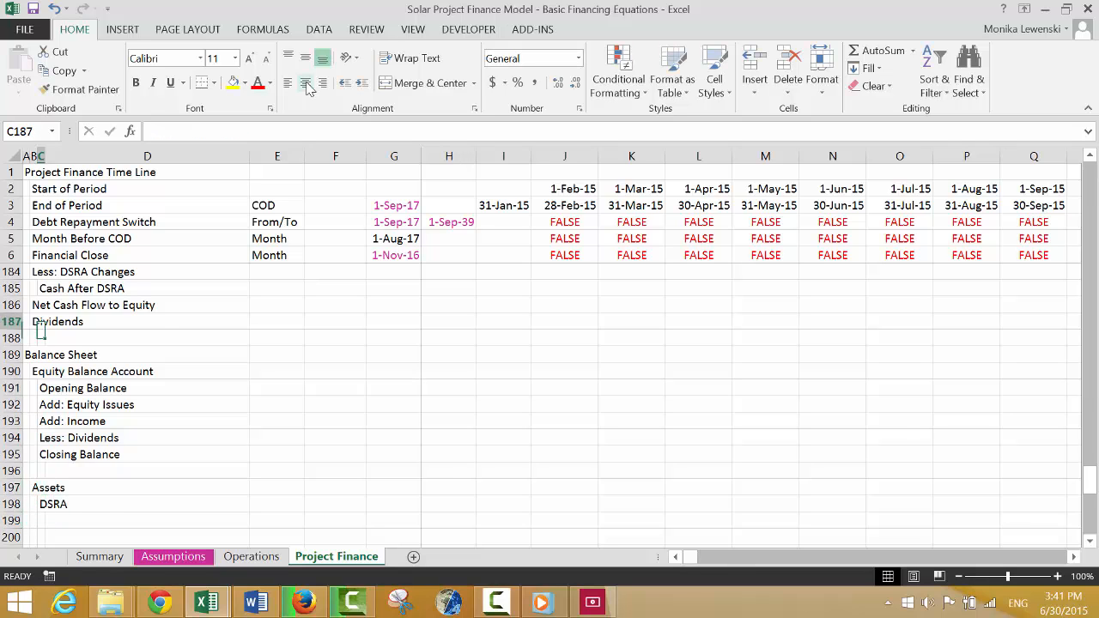
key(Up)
key(Up)
key(Up)
key(Up)
key(Up)
key(Up)
key(Up)
key(Up)
key(Up)
key(Up)
key(Up)
key(Up)
key(Up)
key(Up)
key(Up)
key(Up)
key(Up)
key(Up)
key(Up)
key(Up)
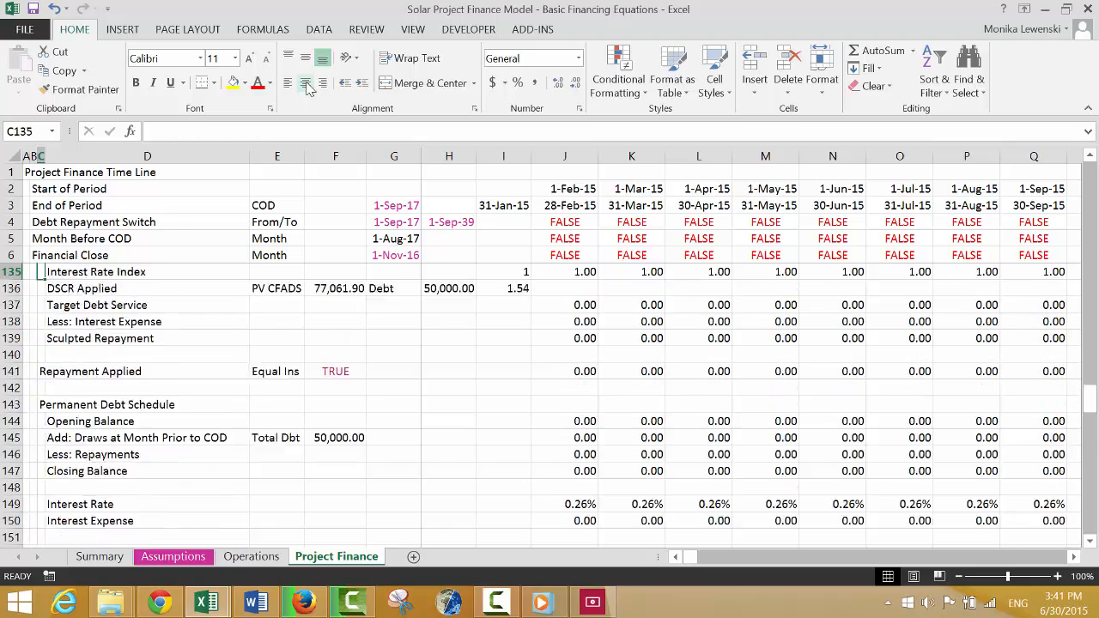
key(Up)
key(Up)
key(Up)
key(Up)
key(Up)
key(Up)
key(Up)
key(Up)
key(Up)
key(Up)
key(Up)
key(Up)
key(Up)
key(Up)
key(Up)
key(Up)
key(Up)
key(Up)
key(Up)
key(Up)
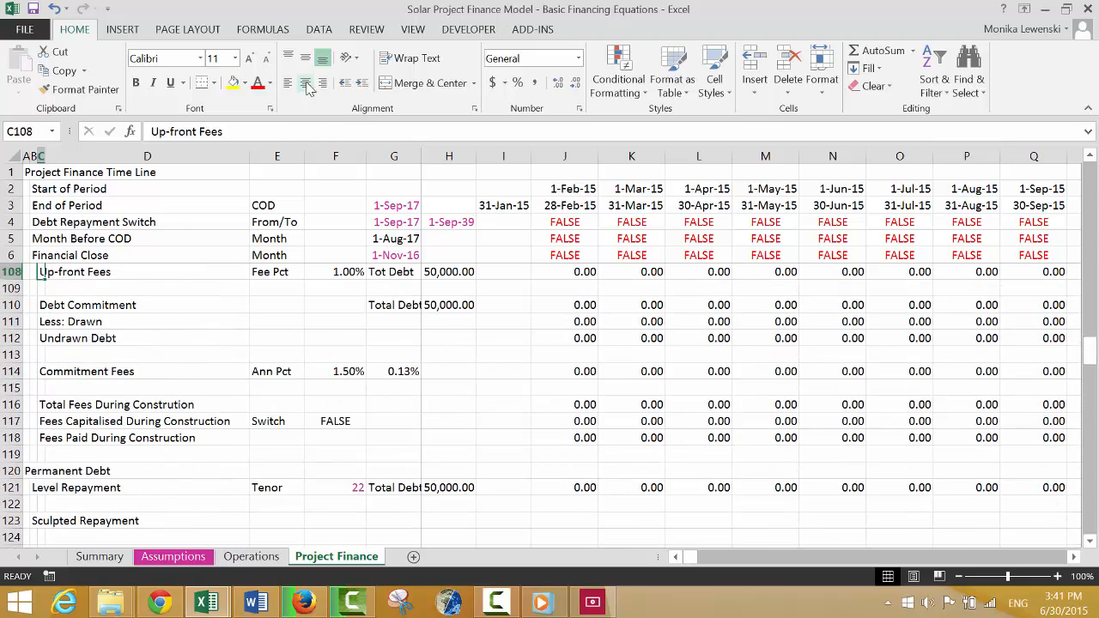
key(Down)
key(Down)
key(Down)
key(Down)
key(Down)
key(Down)
key(Down)
key(Down)
key(Down)
key(Down)
key(Down)
key(Down)
key(Down)
key(Down)
key(Down)
key(Down)
key(Down)
key(Down)
key(Down)
key(Down)
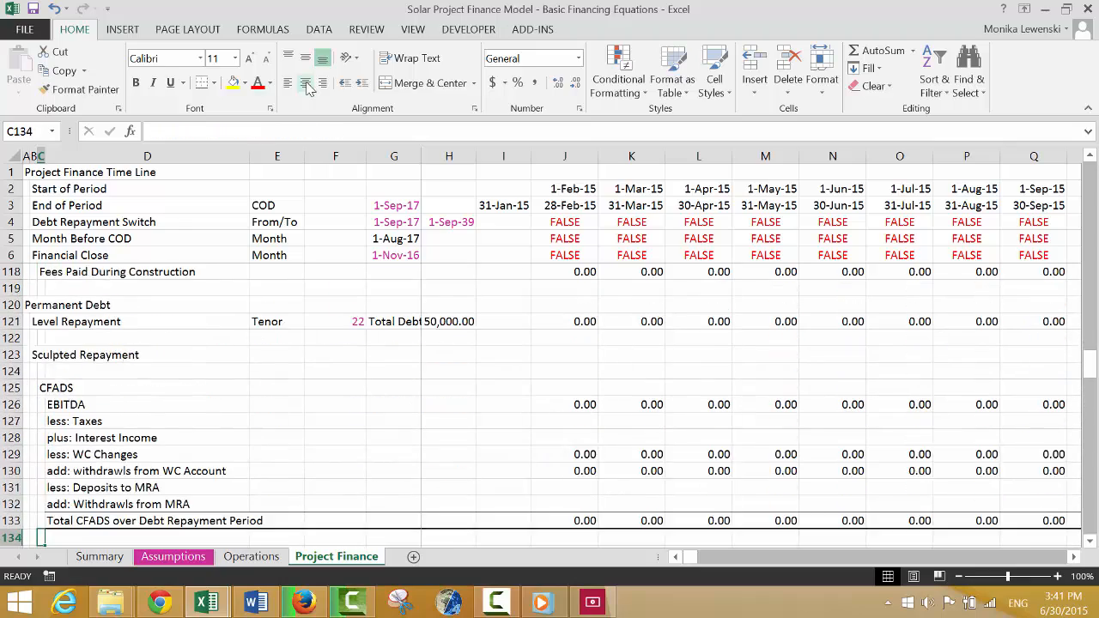
key(Down)
key(Down)
key(Down)
key(Down)
key(Down)
key(Down)
key(Down)
key(Down)
key(Down)
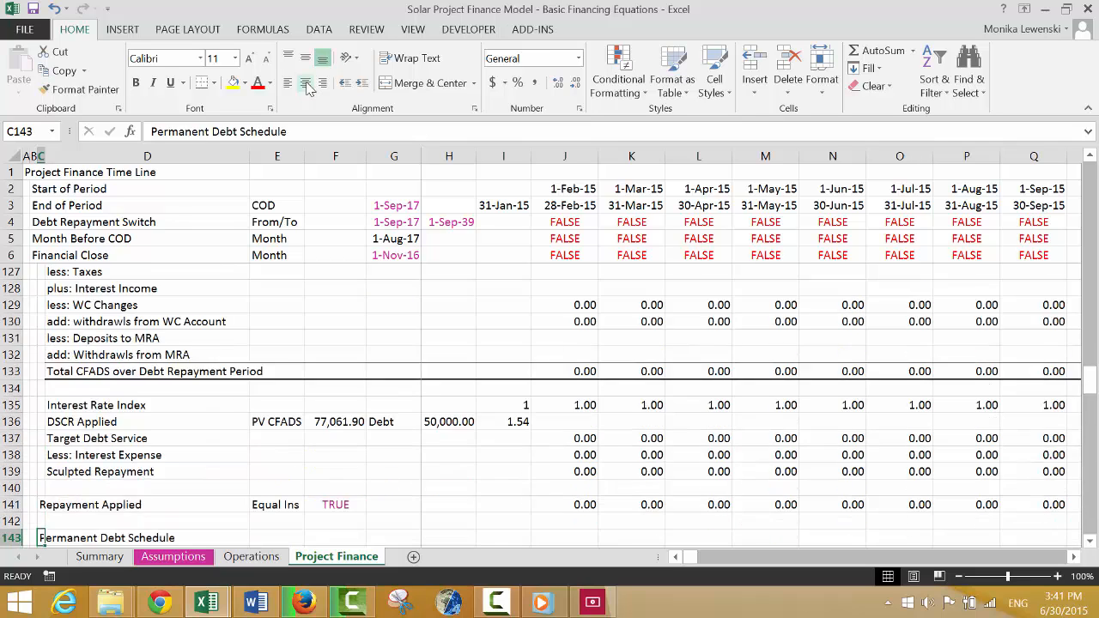
key(Down)
key(Down)
key(Down)
key(Down)
key(Down)
key(Down)
key(Down)
key(Down)
key(Down)
key(Down)
key(Down)
key(Down)
key(Down)
key(Down)
key(Down)
key(Down)
key(Down)
key(Down)
key(Down)
key(Down)
key(Up)
key(Up)
key(Up)
key(Up)
key(Up)
key(Up)
key(Up)
key(Up)
key(Up)
key(Up)
key(Up)
key(Up)
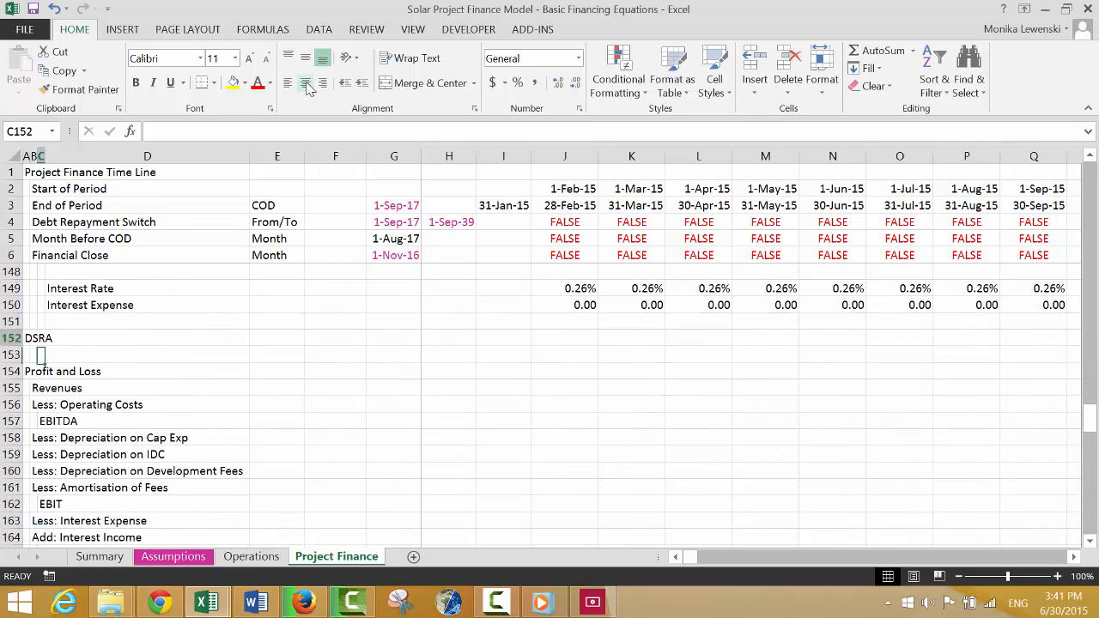
key(Up)
key(Up)
key(Up)
key(Up)
key(Up)
key(Up)
key(Up)
key(Up)
key(Up)
key(Up)
key(Up)
key(Up)
key(Down)
key(Down)
key(Down)
key(Down)
key(Down)
key(Down)
key(Down)
key(Down)
key(Down)
key(Down)
key(Down)
key(Down)
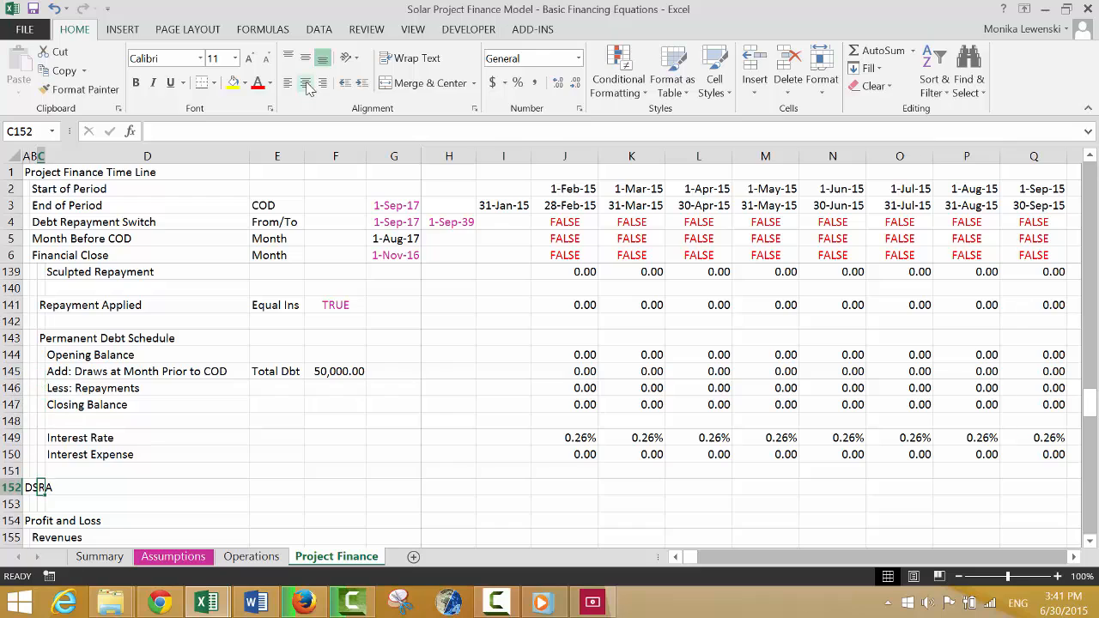
Insert five blank rows at row 153, between the DSRA heading and Profit and Loss.
key(Down)
key(shift+space)
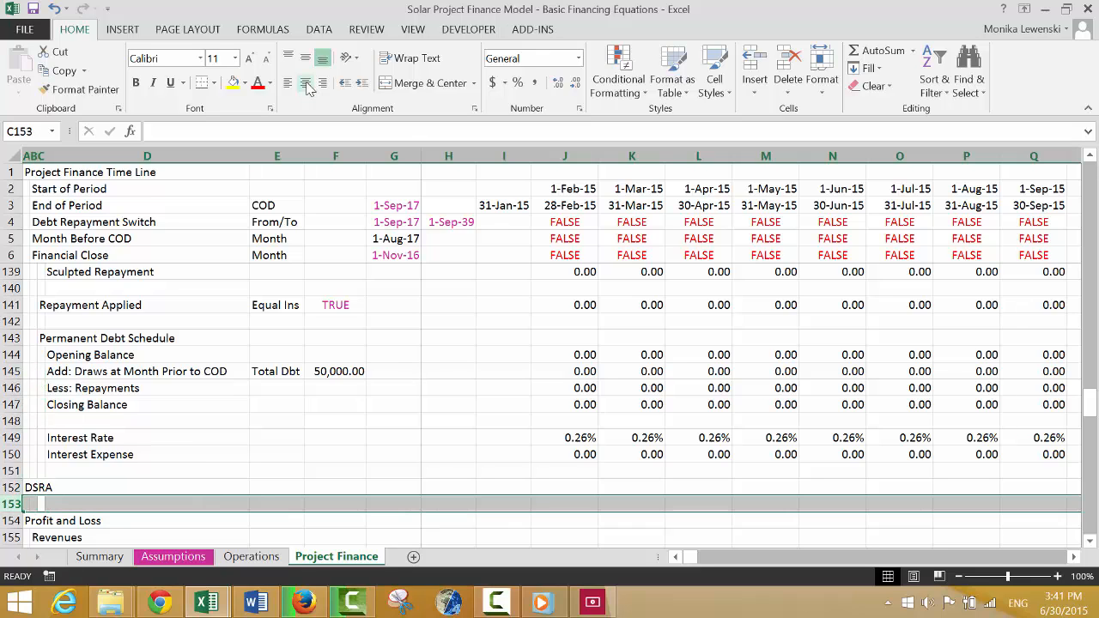
key(ctrl+plus)
key(ctrl+plus)
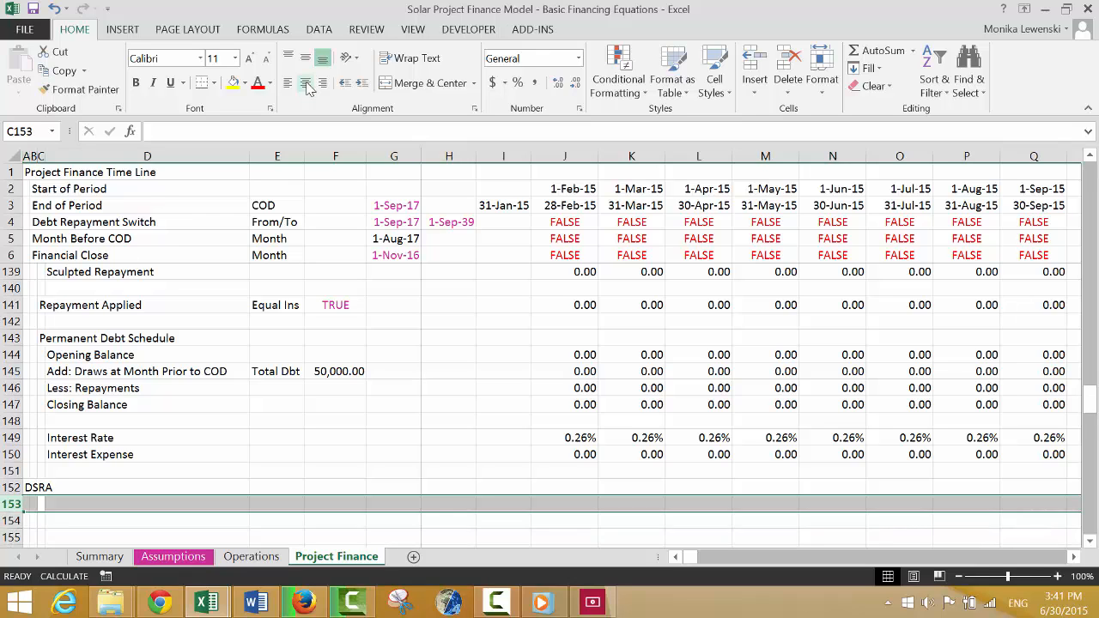
key(Down)
key(Down)
key(Down)
key(Down)
key(Down)
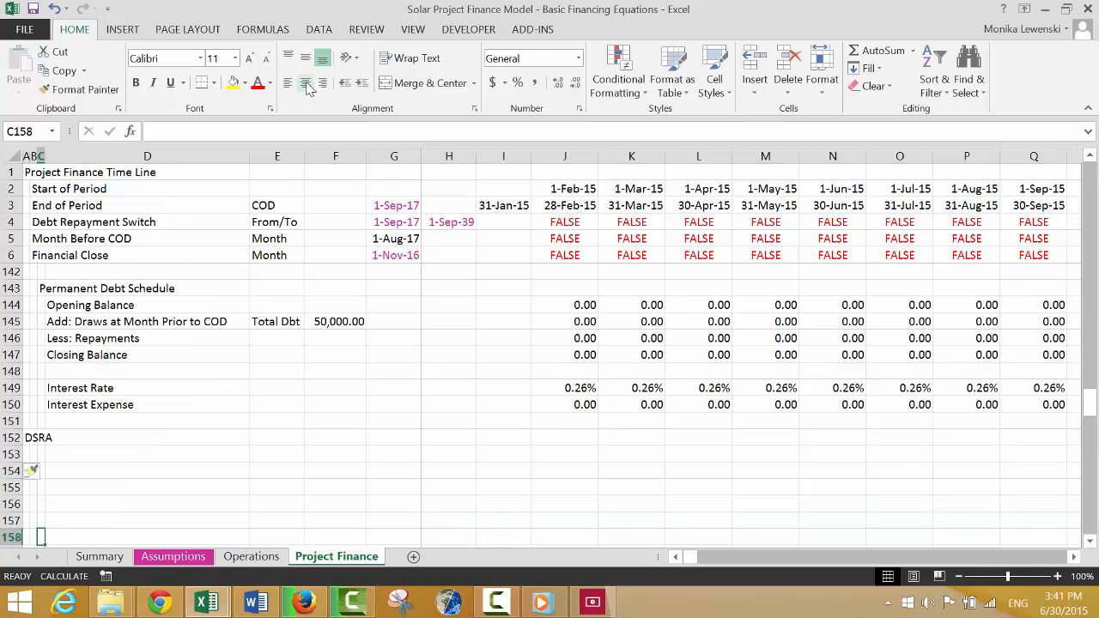
key(Up)
key(Up)
key(Up)
key(Up)
key(Up)
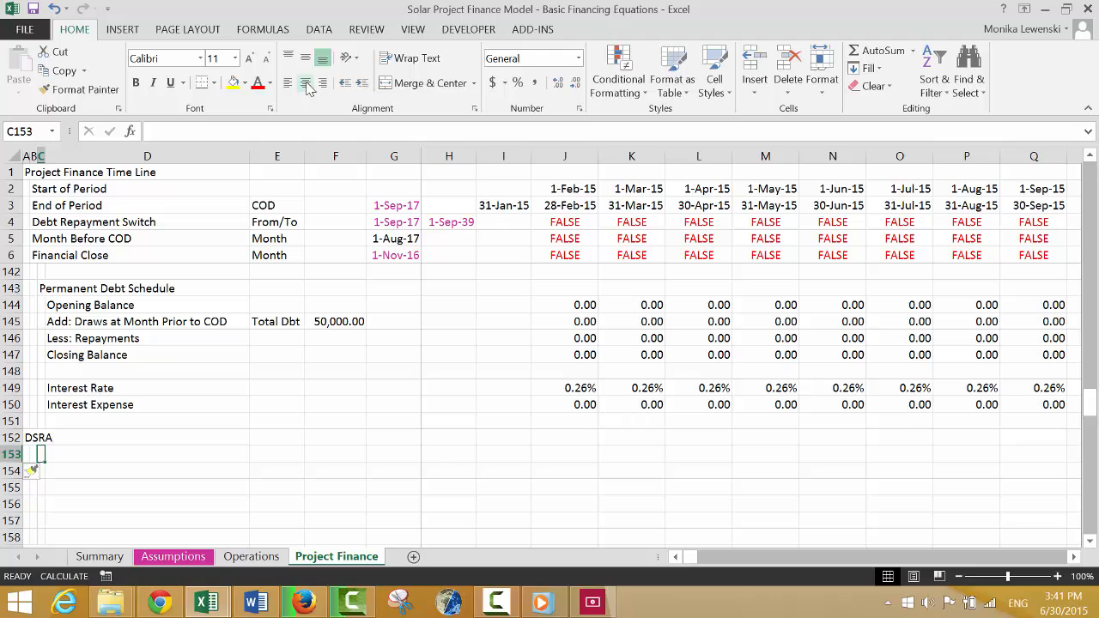
Enter the label "DSRA Balance" in B155, under the DSRA heading.
key(Down)
key(Down)
key(Left)
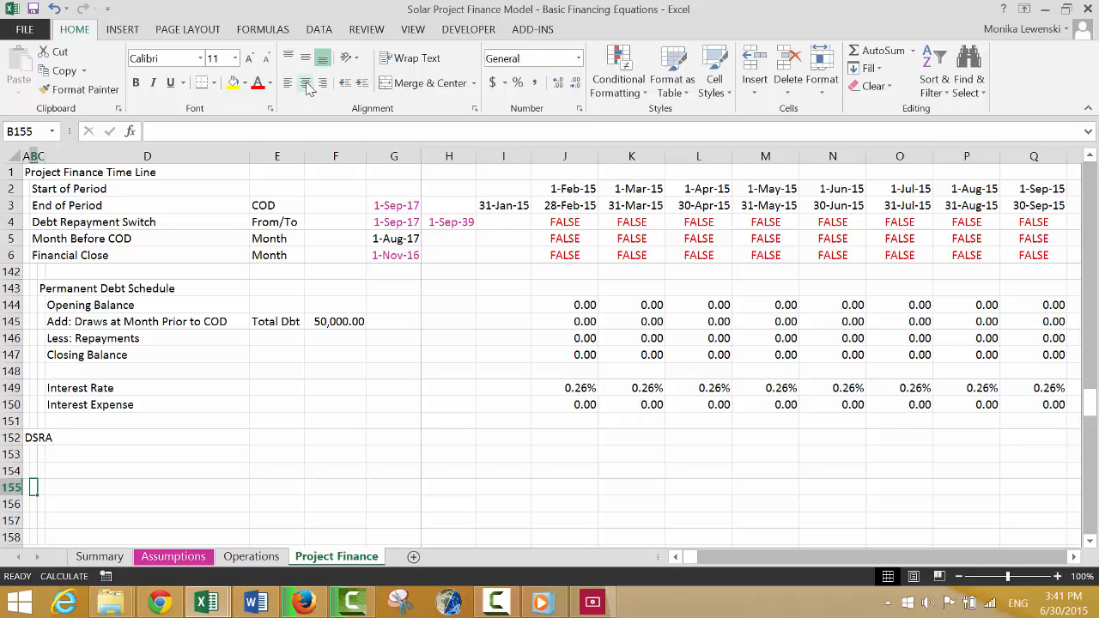
text(DSRA Bala)
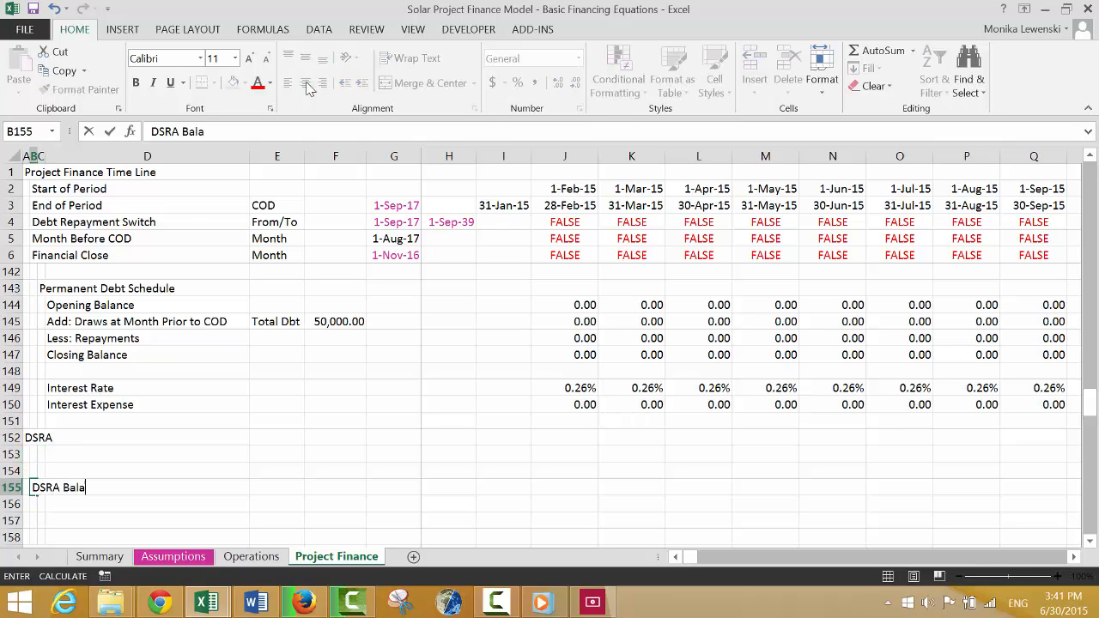
text(cne)
key(Up)
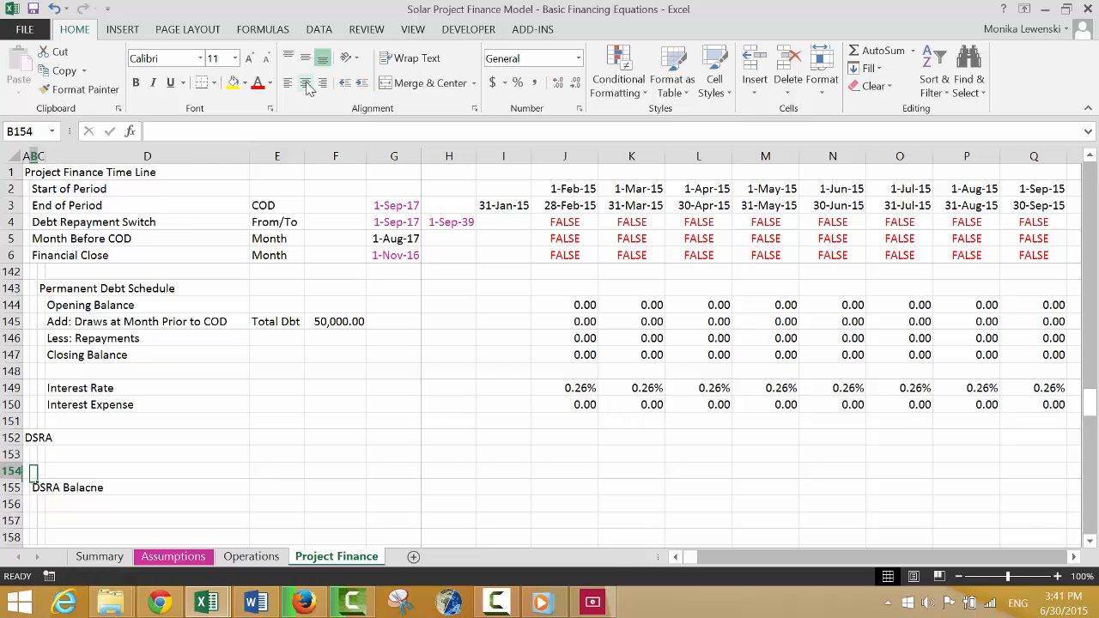
key(Down)
key(F2)
key(BackSpace)
key(BackSpace)
key(BackSpace)
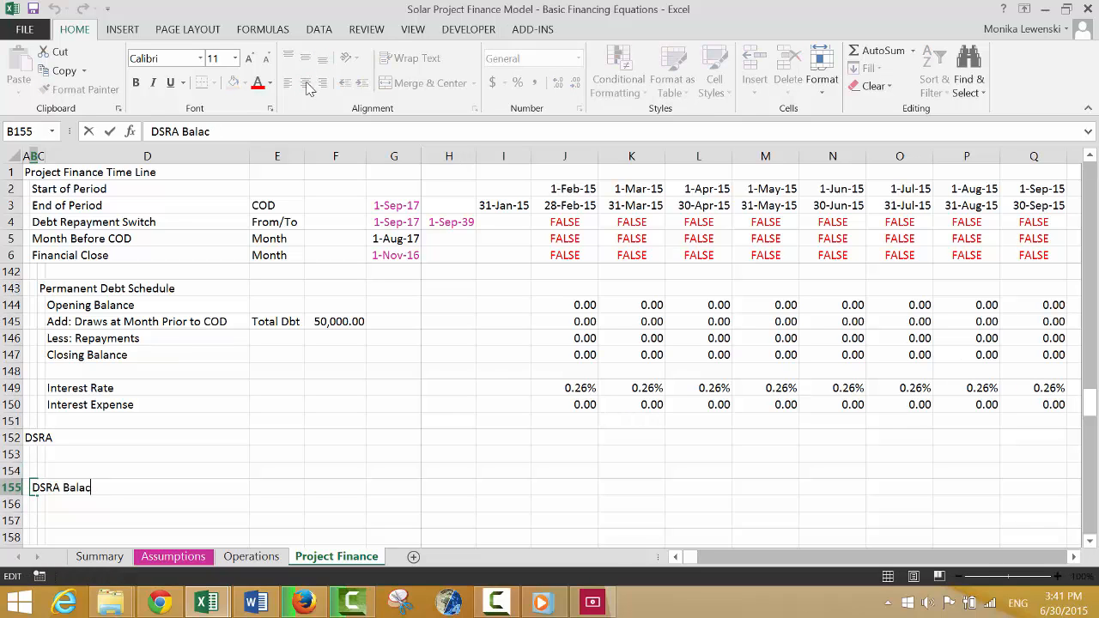
text(nce)
key(Return)
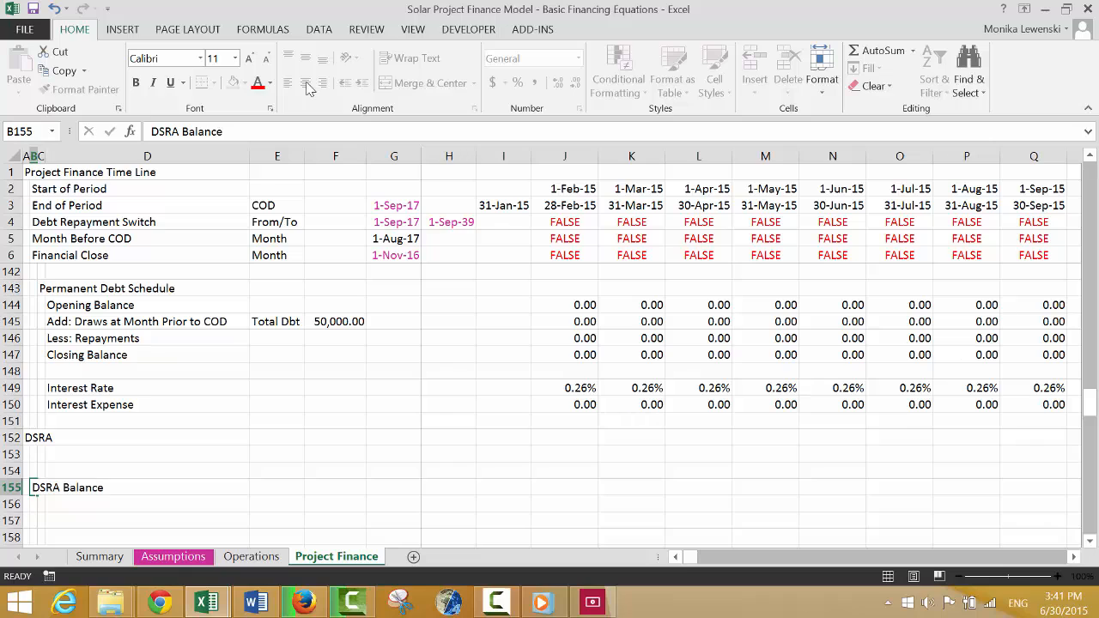
Enter the indented label "Opening Balance" in C156, under DSRA Balance.
key(Right)
text(Ope)
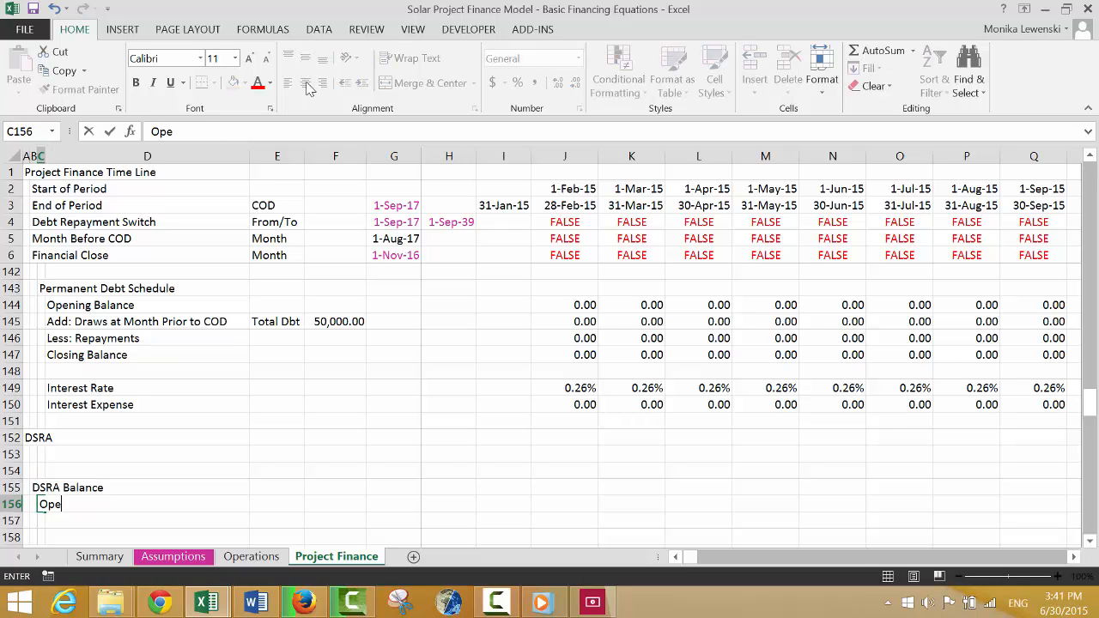
text(nionng Balance)
key(Return)
Enter the label "Add: DSRA Contributions" in C157, below Opening Balance.
text(Add:)
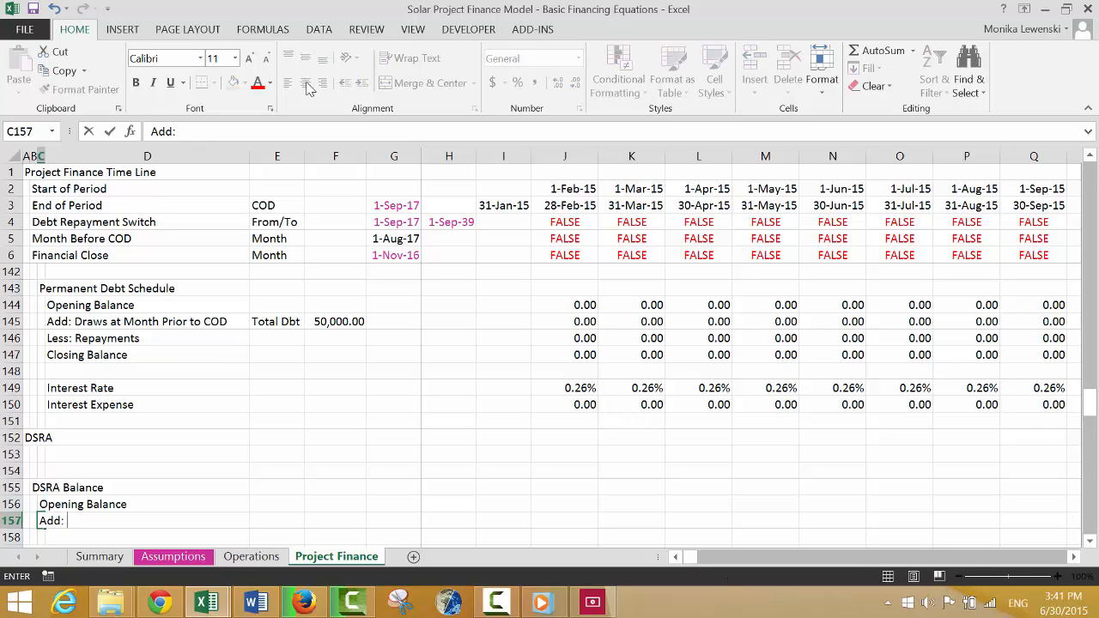
text( DSRA Cont)
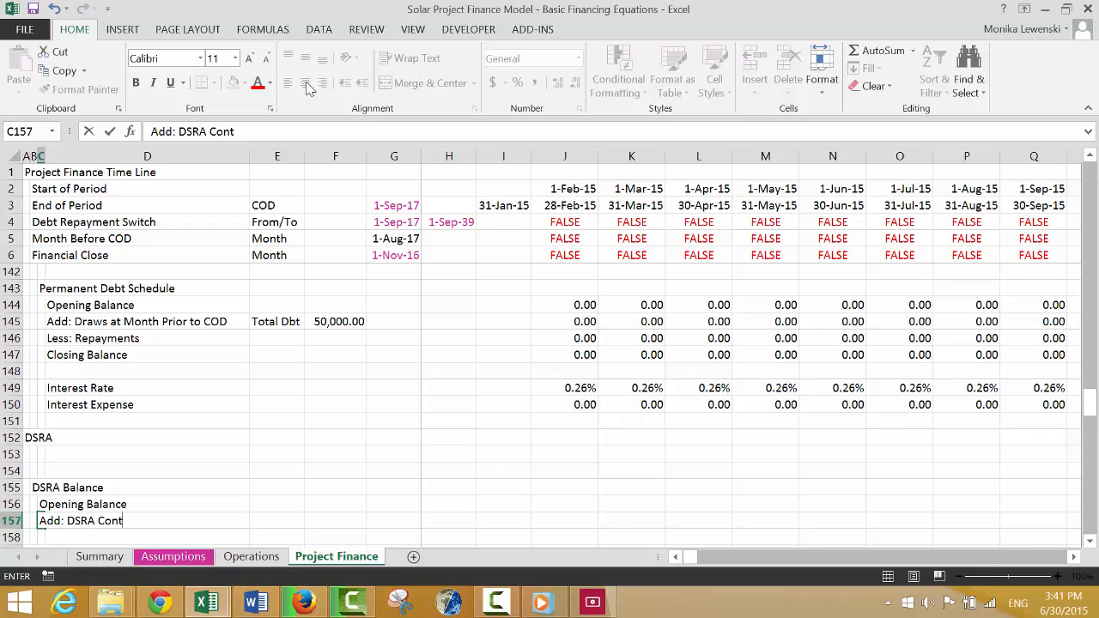
text(ributions)
key(Return)
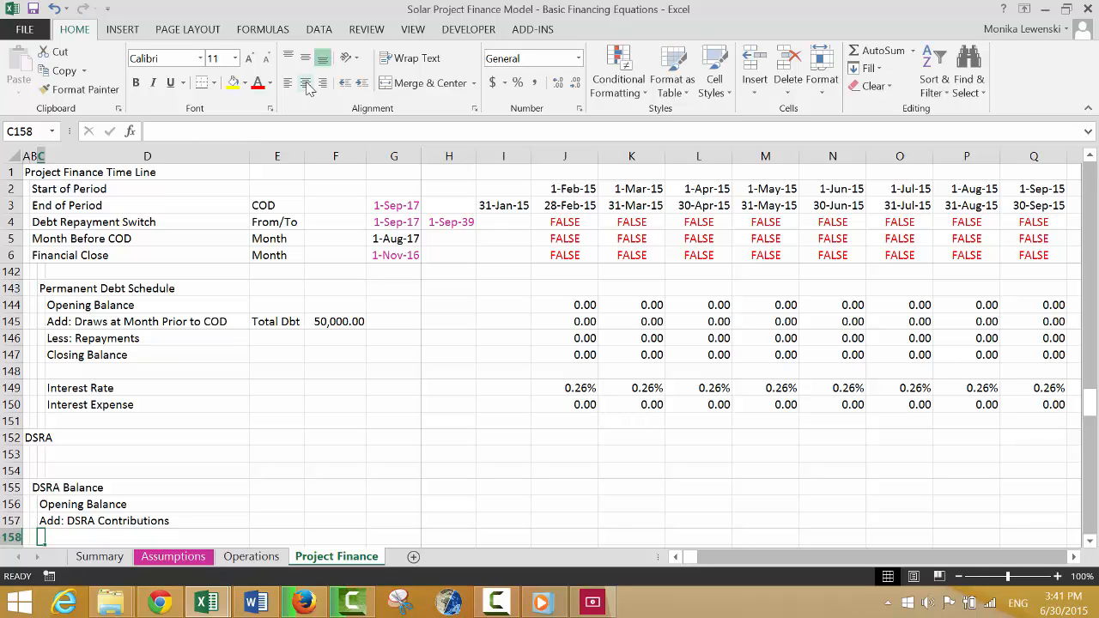
Enter the label "Less: DSRA Changes" in C158, below "Add: DSRA Contributions".
text(Less: D)
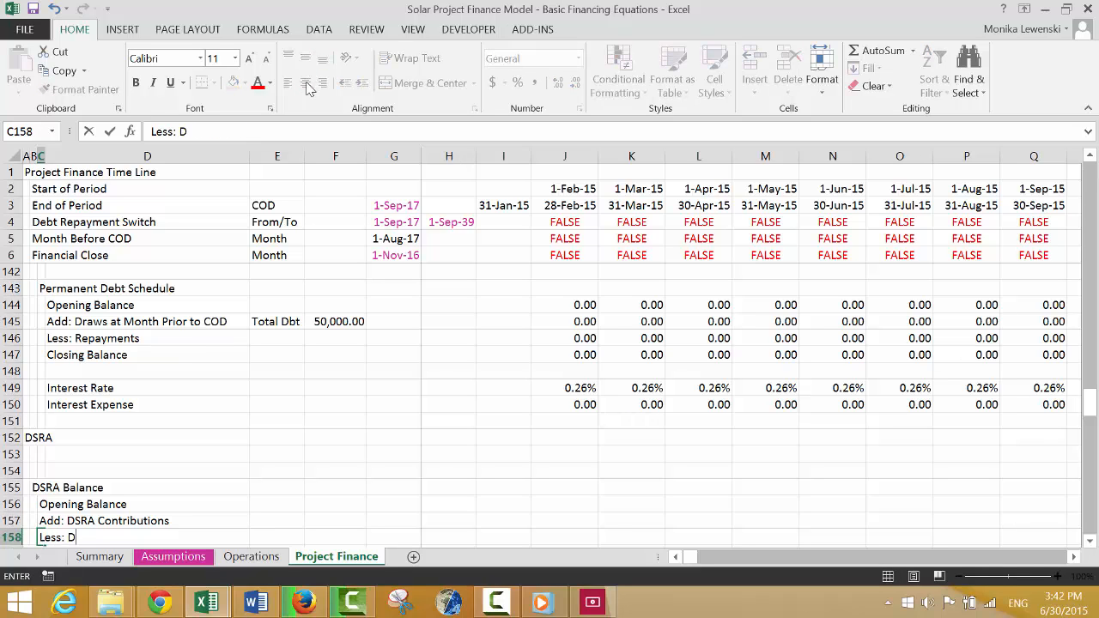
text(SRA Changes)
key(Return)
key(Return)
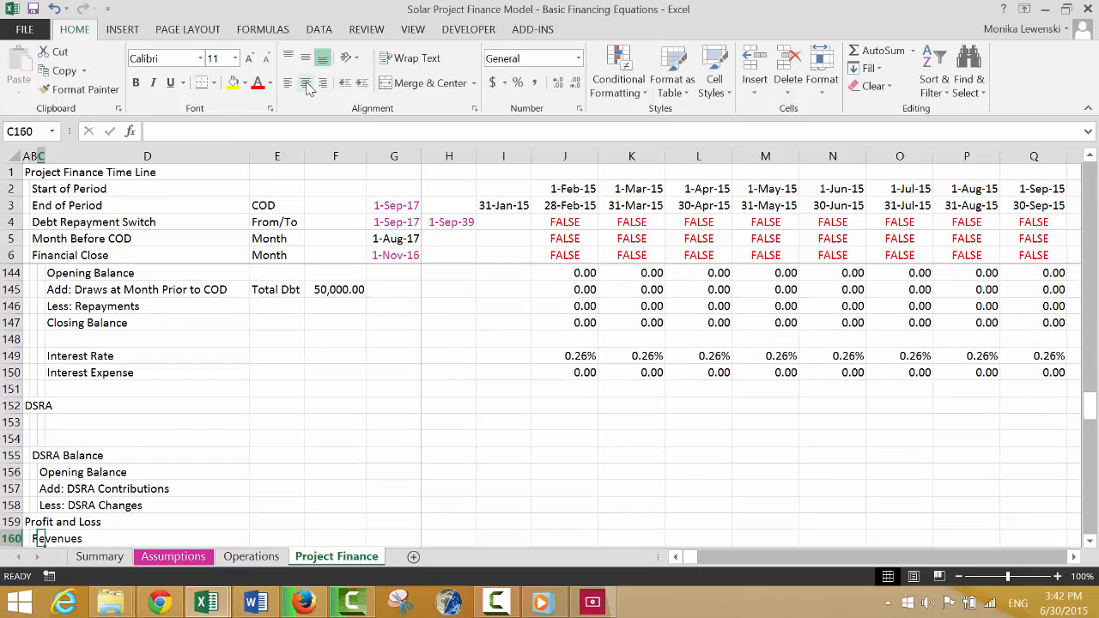
key(Up)
key(Up)
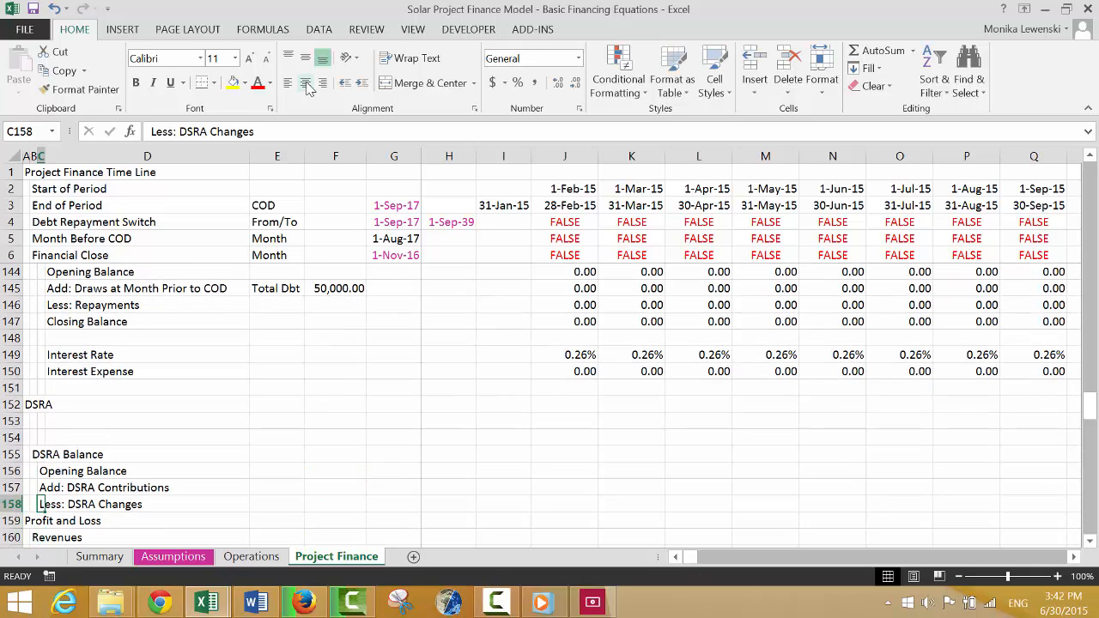
Insert four blank rows at row 159, between "Less: DSRA Changes" and the Profit and Loss heading.
key(Down)
key(BackSpace)
key(Escape)
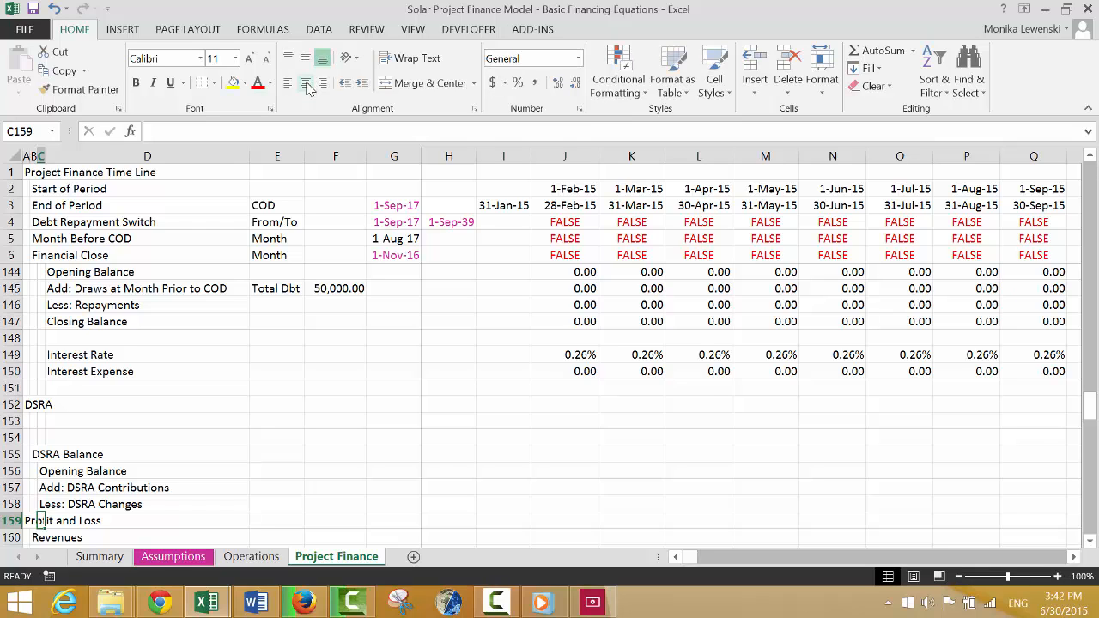
key(shift+space)
key(ctrl+plus)
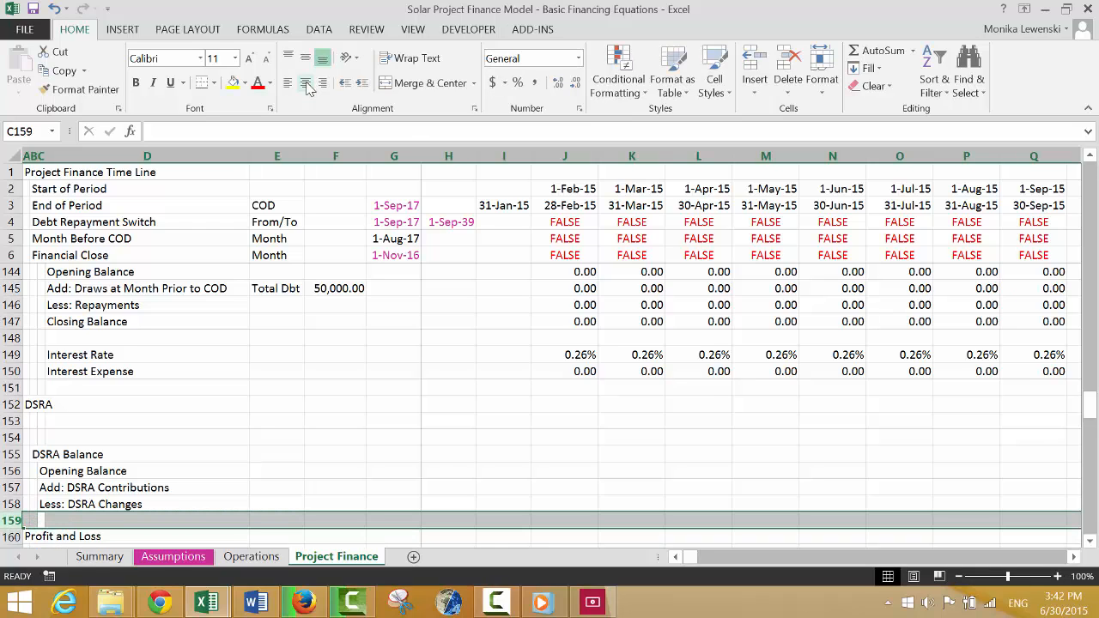
key(ctrl+plus)
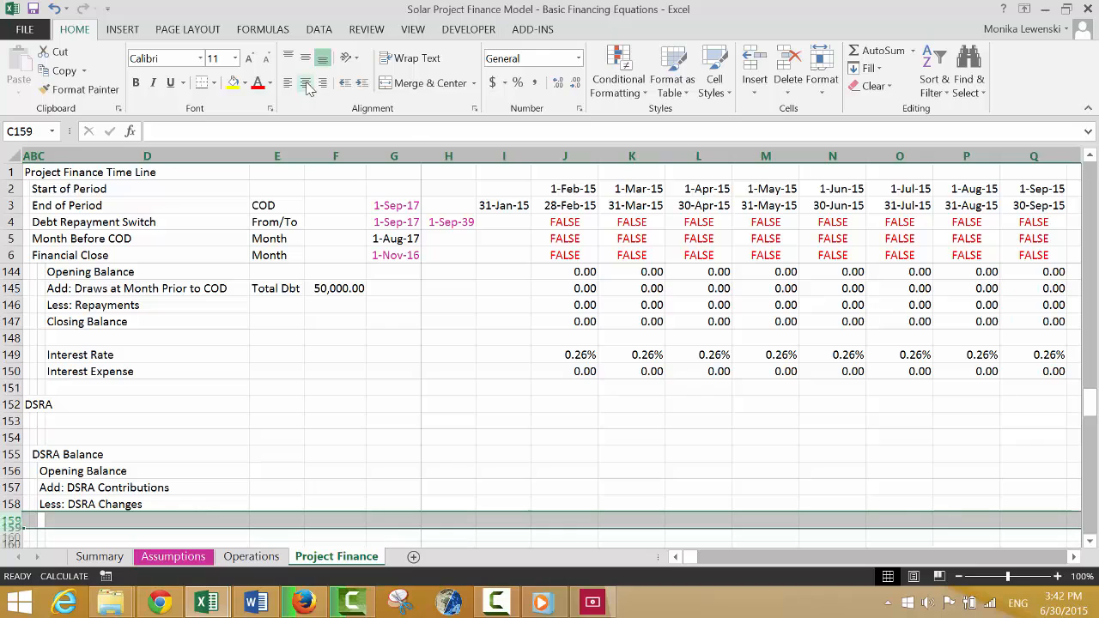
key(Right)
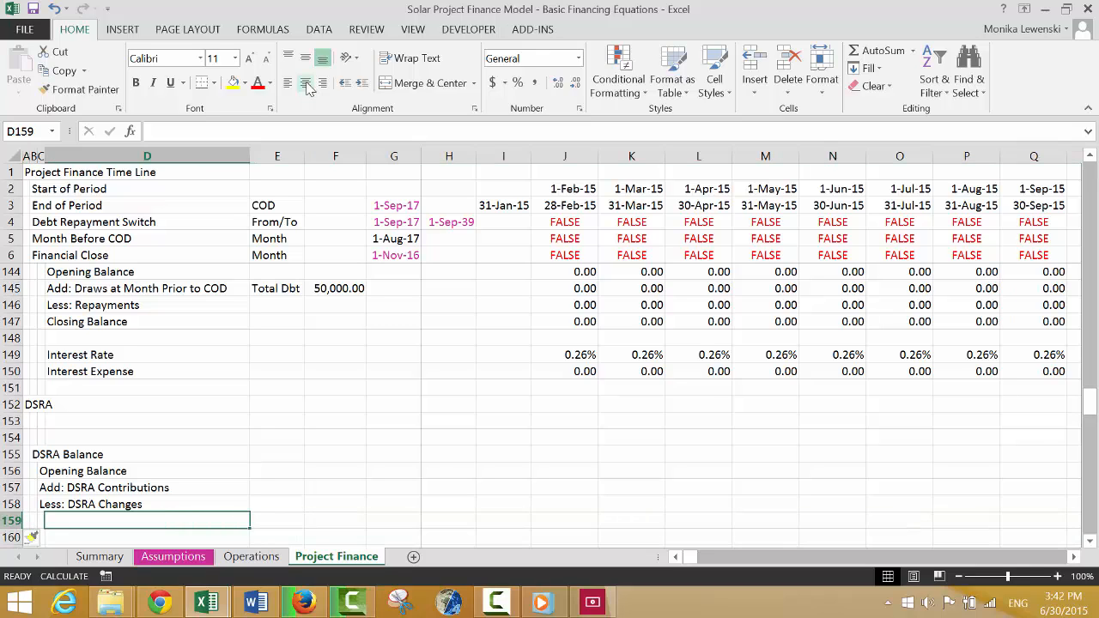
Enter the label "Closing Balance" in C159, below "Less: DSRA Changes".
key(Left)
text(cLOSIN)
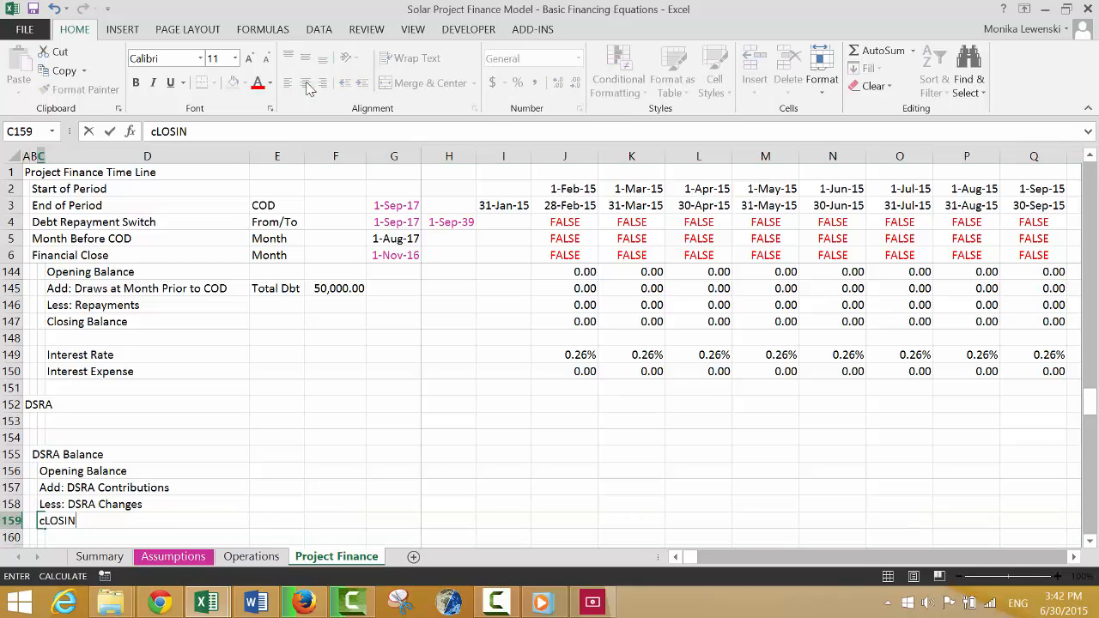
text(G Balance)
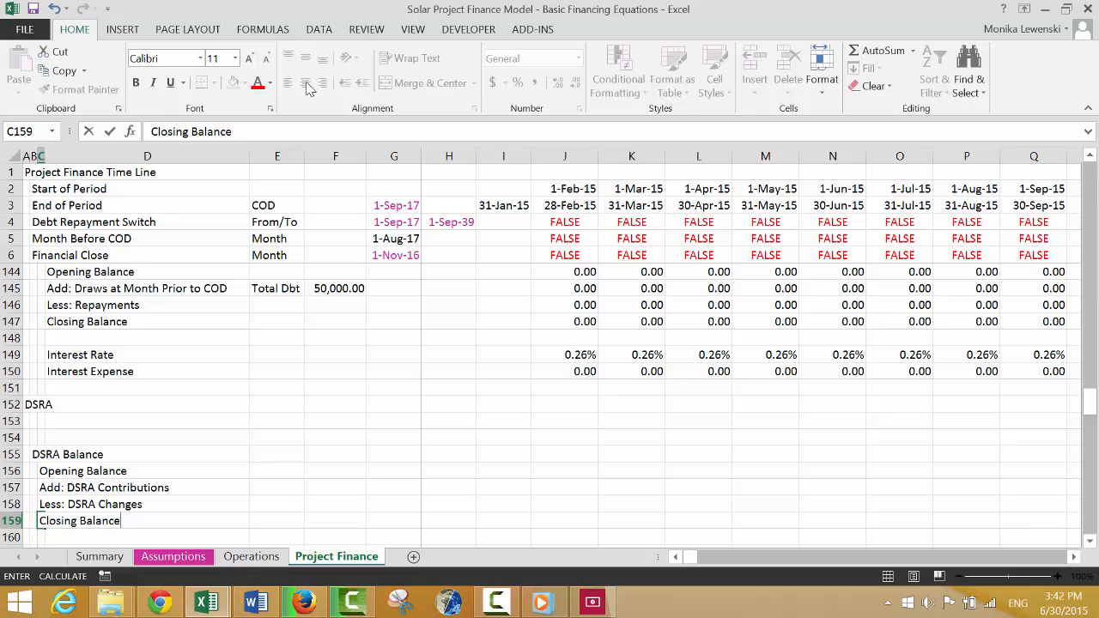
key(ctrl+Return)
Enter the label "A/R Balance" in C208, below DSRA in the Balance Sheet's Assets list.
key(Down)
key(Down)
key(Down)
key(Down)
key(Down)
key(Down)
key(Down)
key(Down)
key(Down)
key(Down)
key(Down)
key(Down)
key(Down)
key(Down)
key(Down)
key(Down)
key(Down)
key(Down)
key(Down)
key(Down)
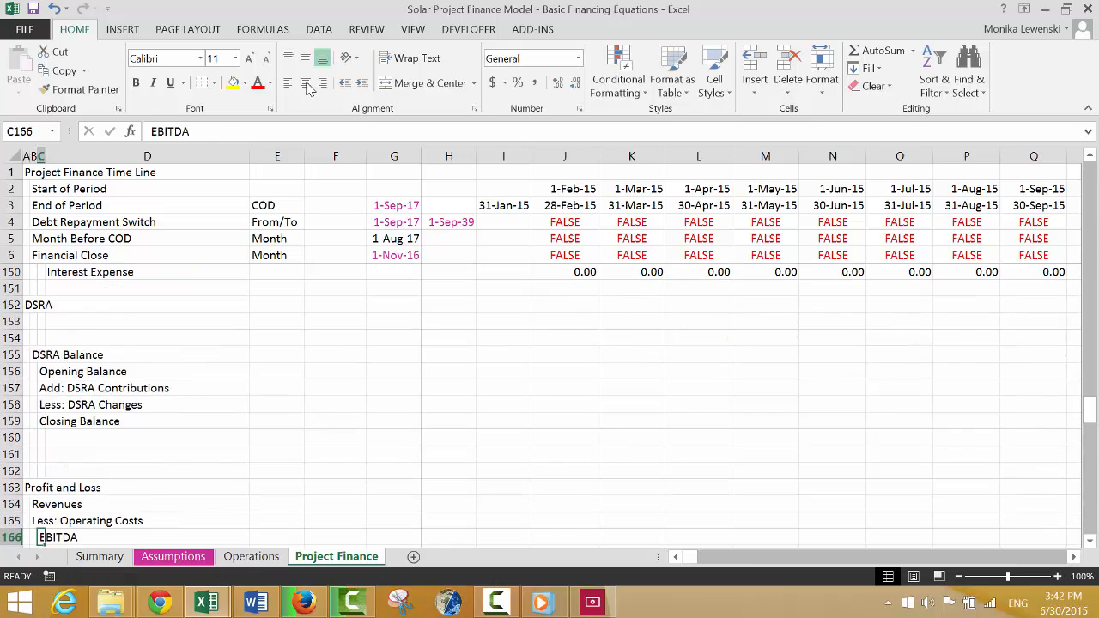
key(Down)
key(Down)
key(Down)
key(Down)
key(Down)
key(Down)
key(Down)
key(Down)
key(Down)
key(Down)
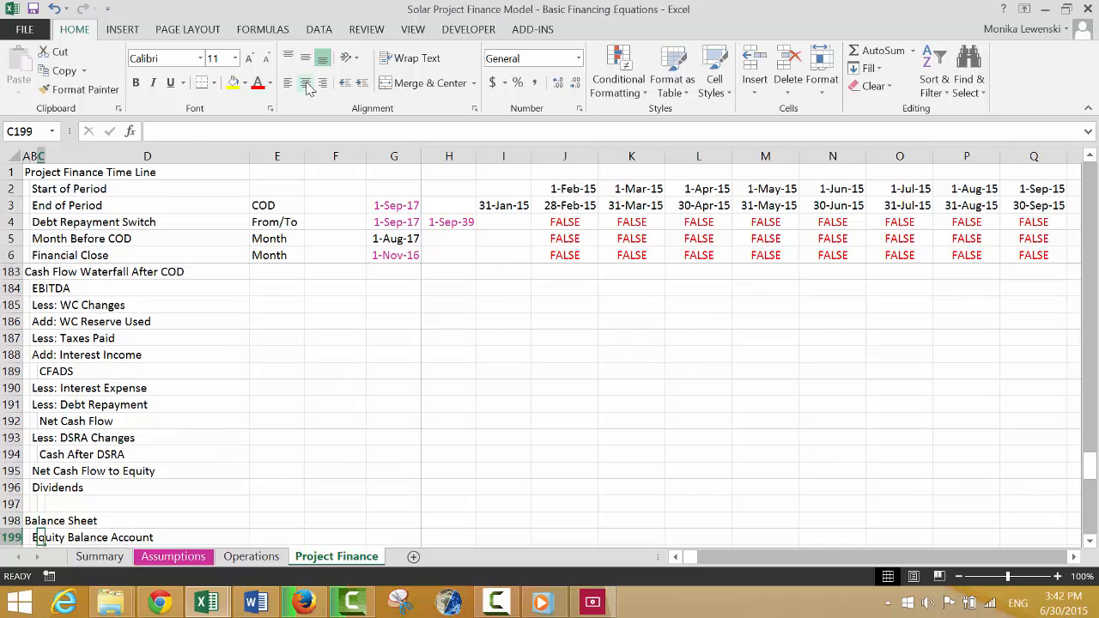
key(Down)
key(Down)
key(Down)
key(Down)
key(Down)
key(Down)
key(Down)
key(Down)
key(Down)
key(Down)
key(Down)
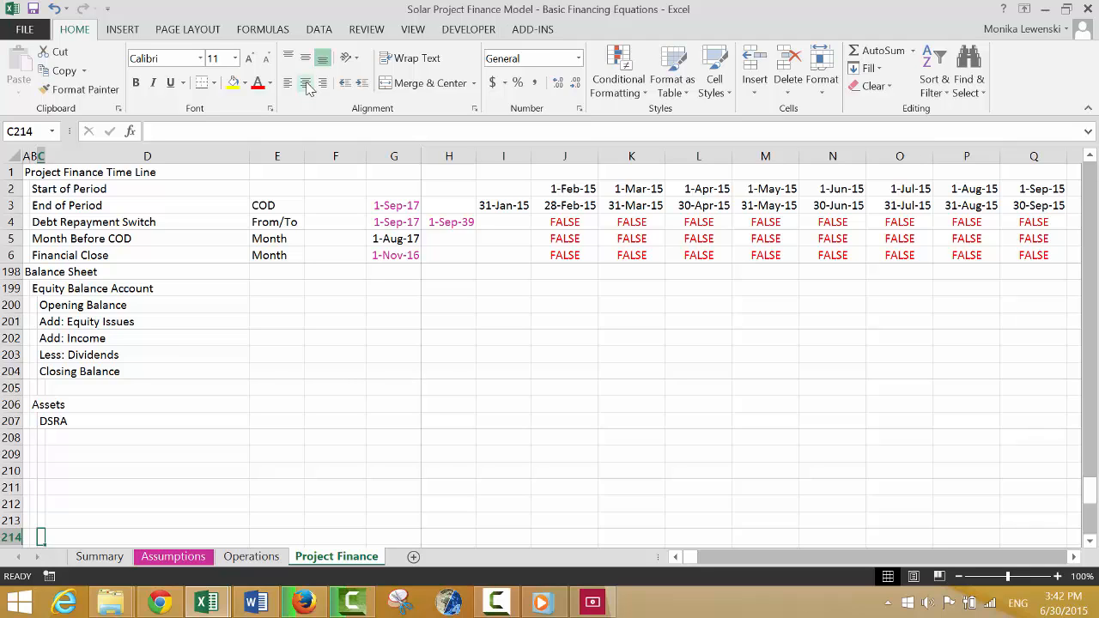
key(Up)
key(Up)
key(Up)
key(Up)
key(Up)
key(Up)
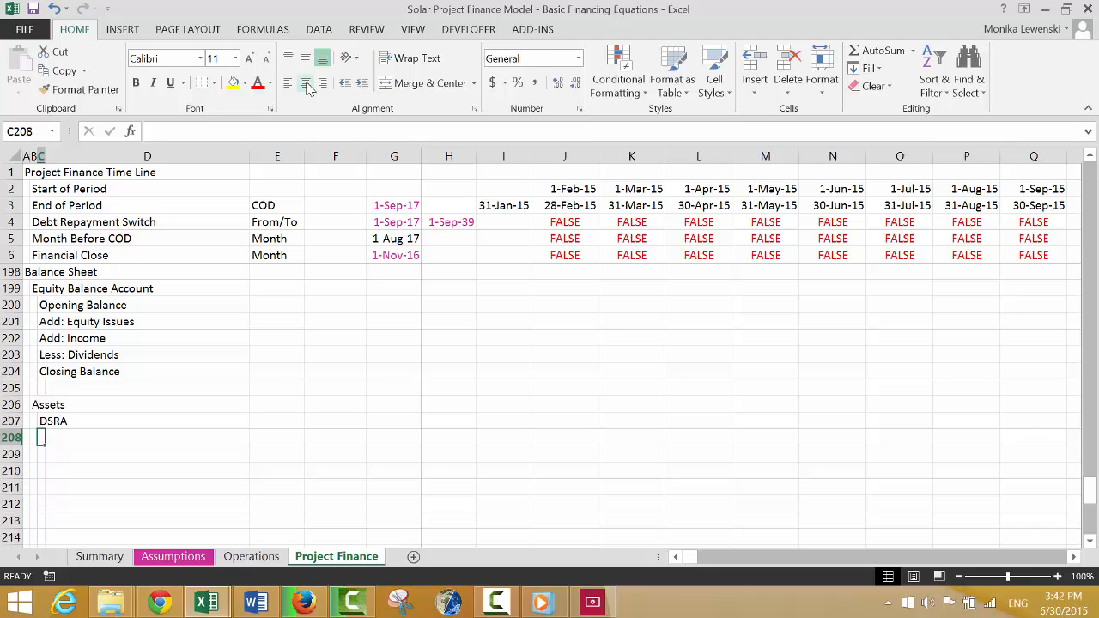
text(A/R Balance)
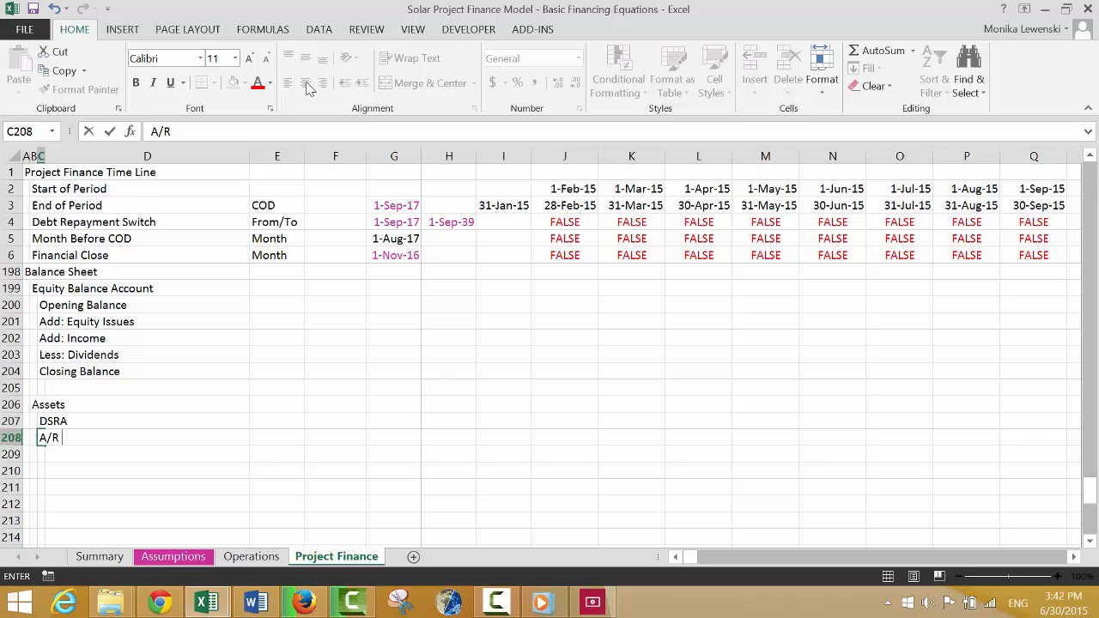
key(Return)
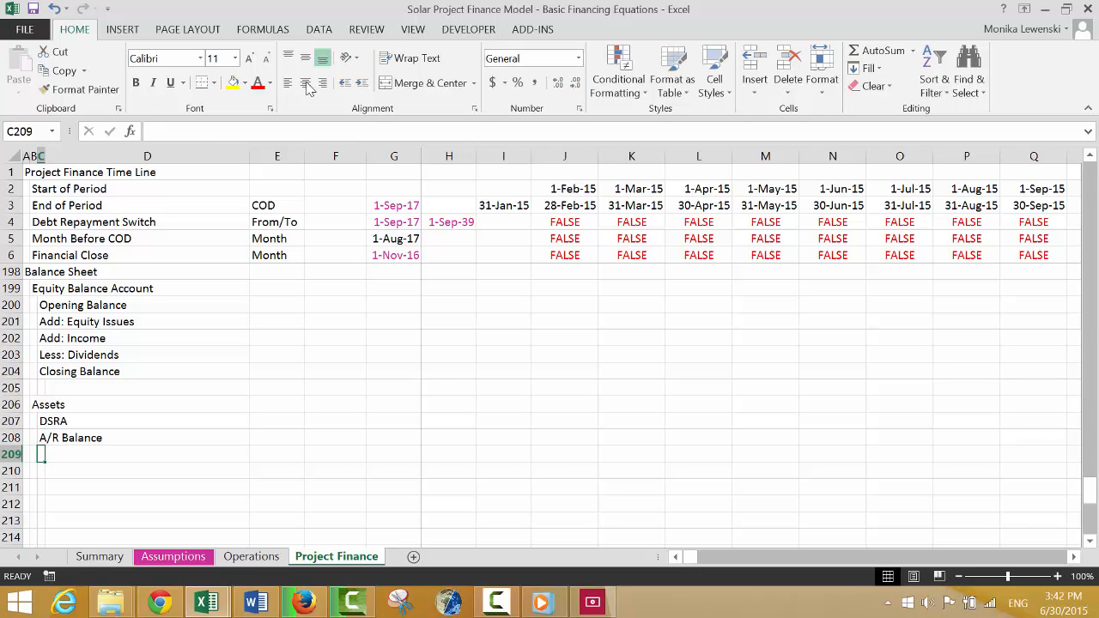
Review the working capital and A/R and A/P balance rows under Data from Operating Analysis, and return to the Assets list.
key(Up)
key(Up)
key(Up)
key(Up)
key(Up)
key(Up)
key(Up)
key(Up)
key(Up)
key(Up)
key(Up)
key(Up)
key(Up)
key(Up)
key(Up)
key(Up)
key(Up)
key(Up)
key(Up)
key(Up)
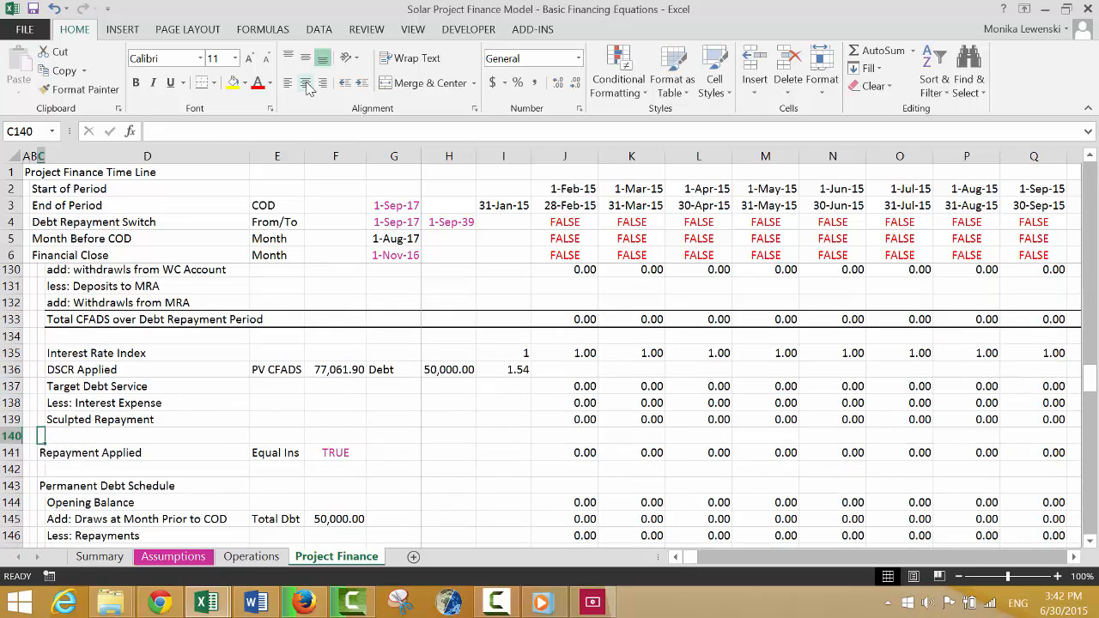
key(Up)
key(Up)
key(Up)
key(Up)
key(Up)
key(Up)
key(Up)
key(Up)
key(Up)
key(Up)
key(Up)
key(Up)
key(Up)
key(Up)
key(Up)
key(Up)
key(Up)
key(Up)
key(Up)
key(Up)
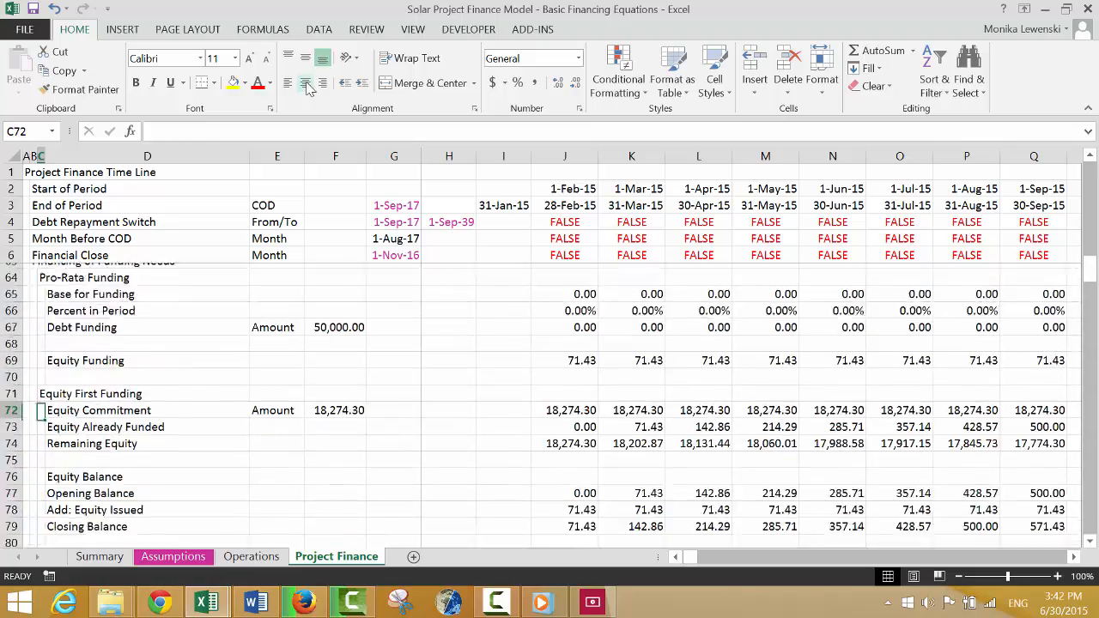
key(Up)
key(Up)
key(Up)
key(Up)
key(Up)
key(Up)
key(Up)
key(Up)
key(Up)
key(Up)
key(Up)
key(Up)
key(Up)
key(Up)
key(Up)
key(Up)
key(Up)
key(Up)
key(Up)
key(Up)
key(Down)
key(Down)
key(Down)
key(Down)
key(Down)
key(Down)
key(Down)
key(Down)
key(Down)
key(Down)
key(Down)
key(Down)
key(Down)
key(Down)
key(Down)
key(Down)
key(Down)
key(Down)
key(Down)
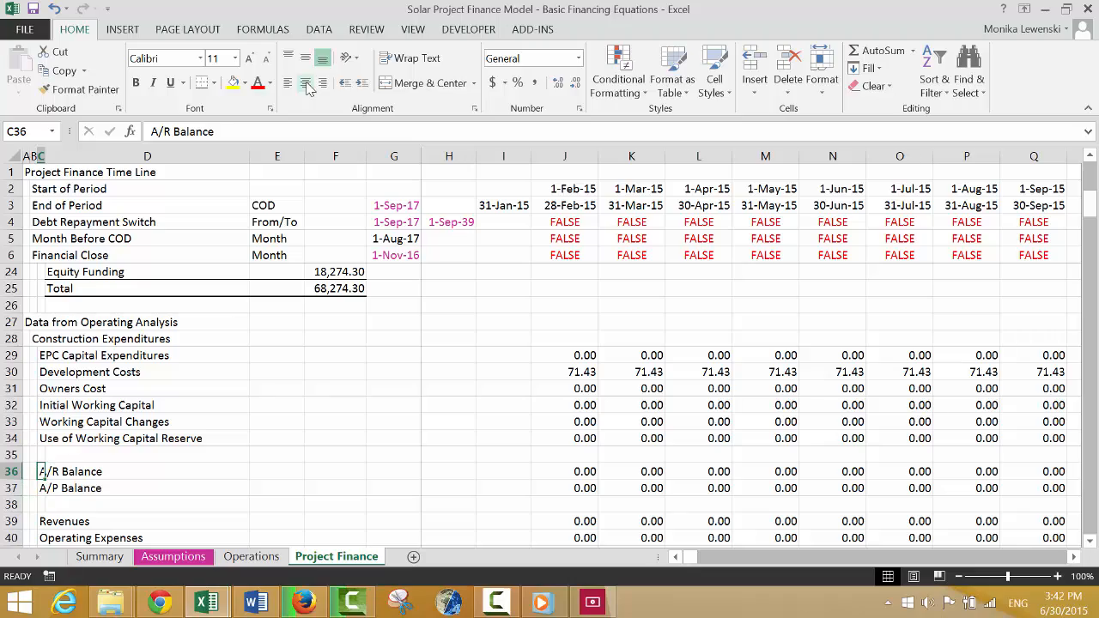
key(Down)
key(Down)
key(Down)
key(Down)
key(Down)
key(Down)
key(Down)
key(Down)
key(Down)
key(Down)
key(Down)
key(Down)
key(Down)
key(Down)
key(Down)
key(Down)
key(Down)
key(Down)
key(Down)
key(Down)
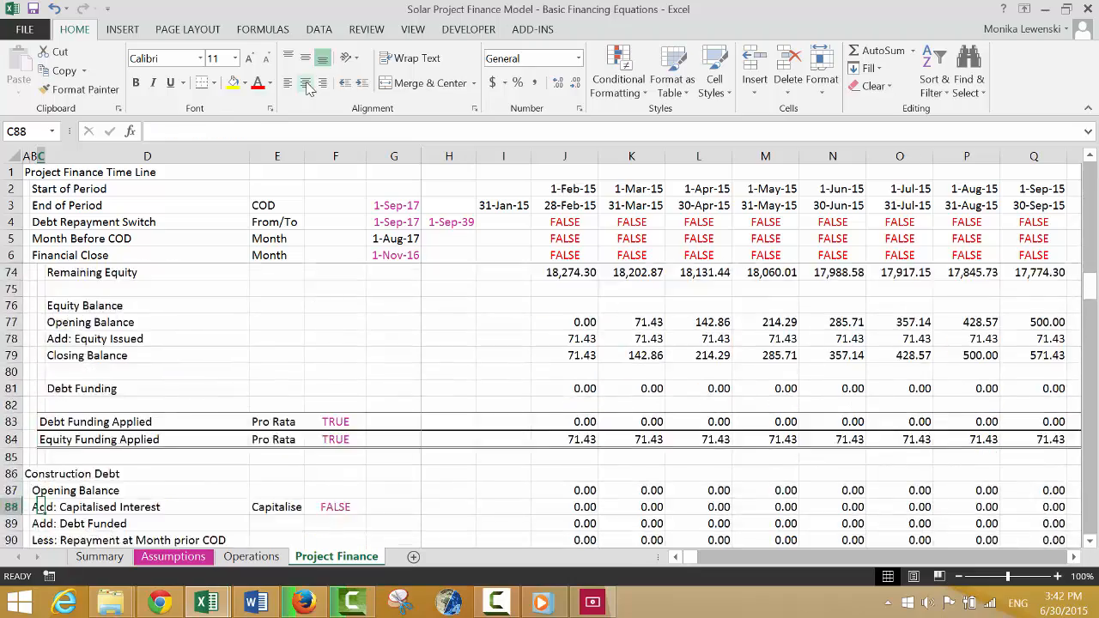
key(Down)
key(Down)
key(Down)
key(Down)
key(Down)
key(Down)
key(Down)
key(Down)
key(Down)
key(Down)
key(Down)
key(Down)
key(Down)
key(Down)
key(Down)
key(Down)
key(Down)
key(Down)
key(Down)
key(Down)
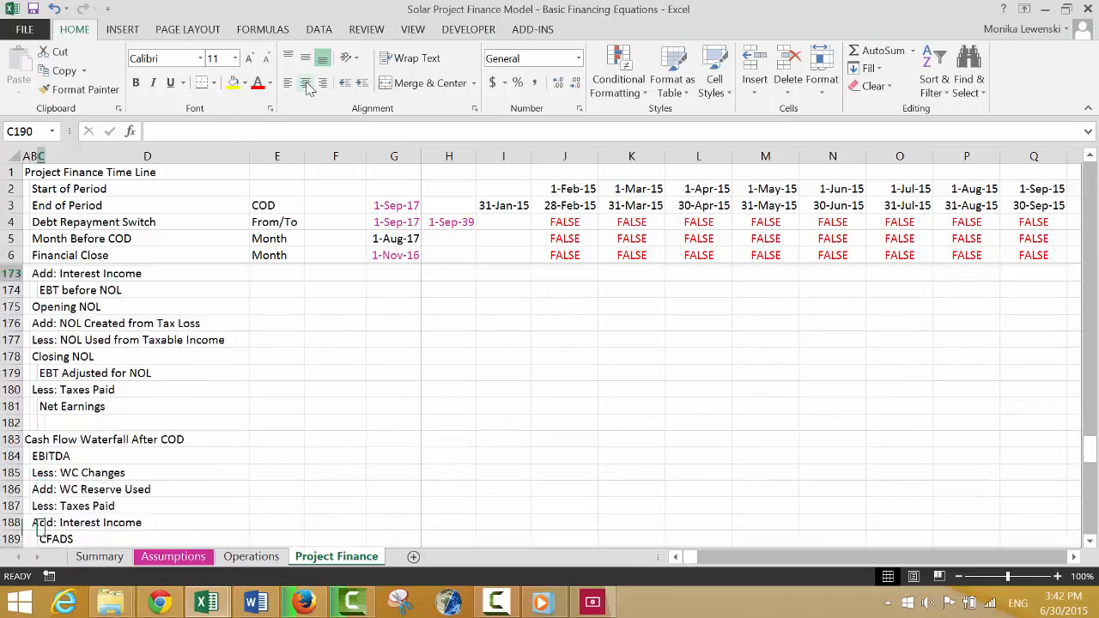
key(Down)
Enter the label "Net Plant Balance - EPC" in C209, below A/R Balance.
key(Down)
key(Down)
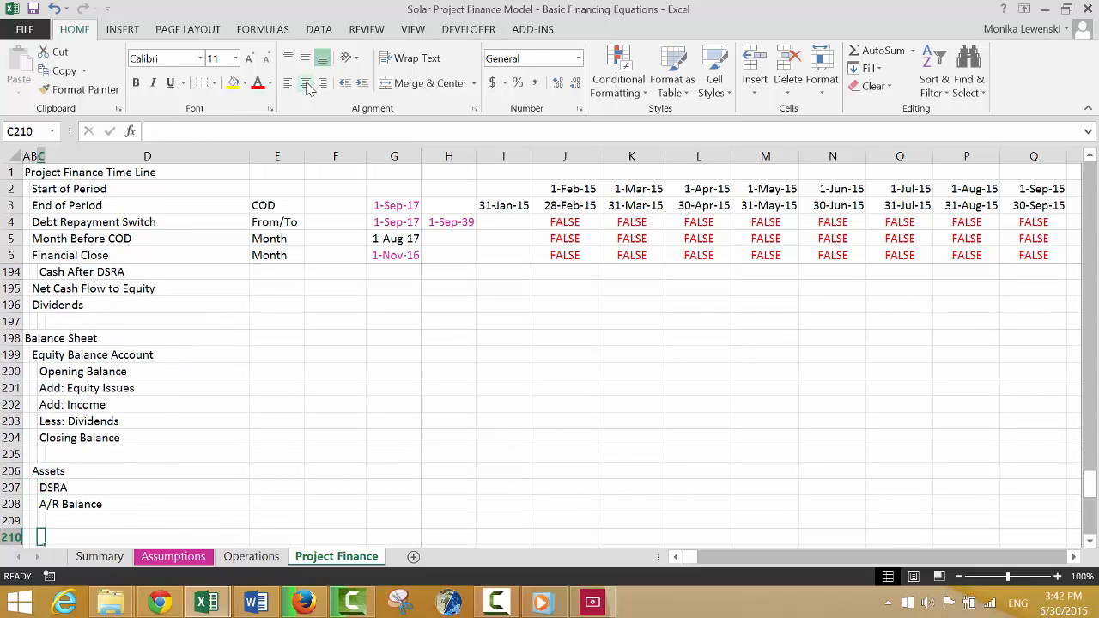
key(Up)
key(Up)
key(Down)
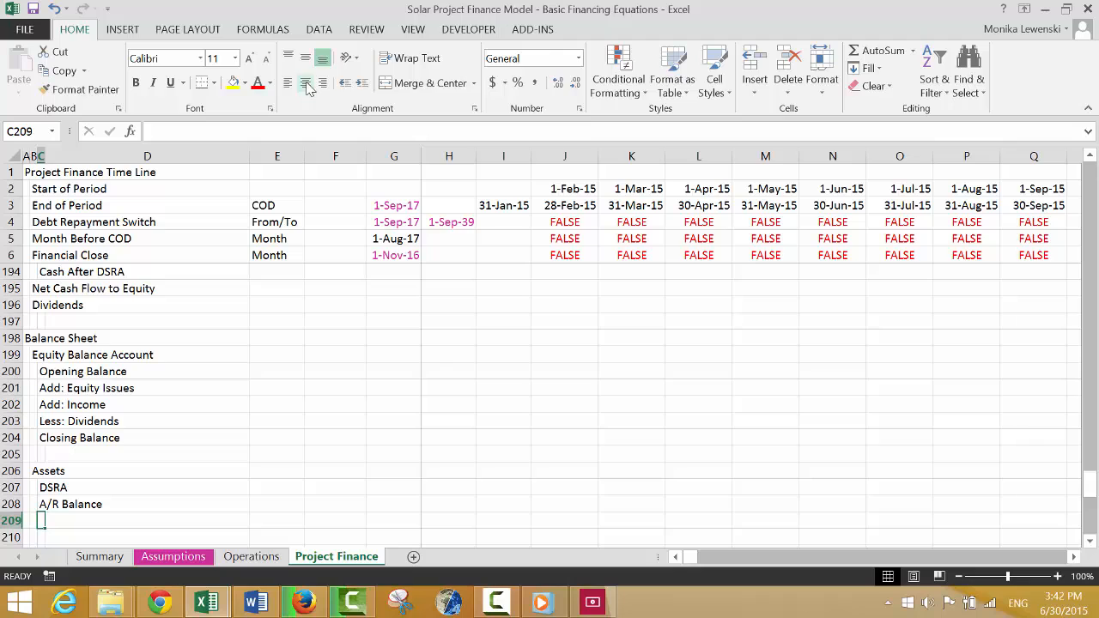
text(Net Pl)
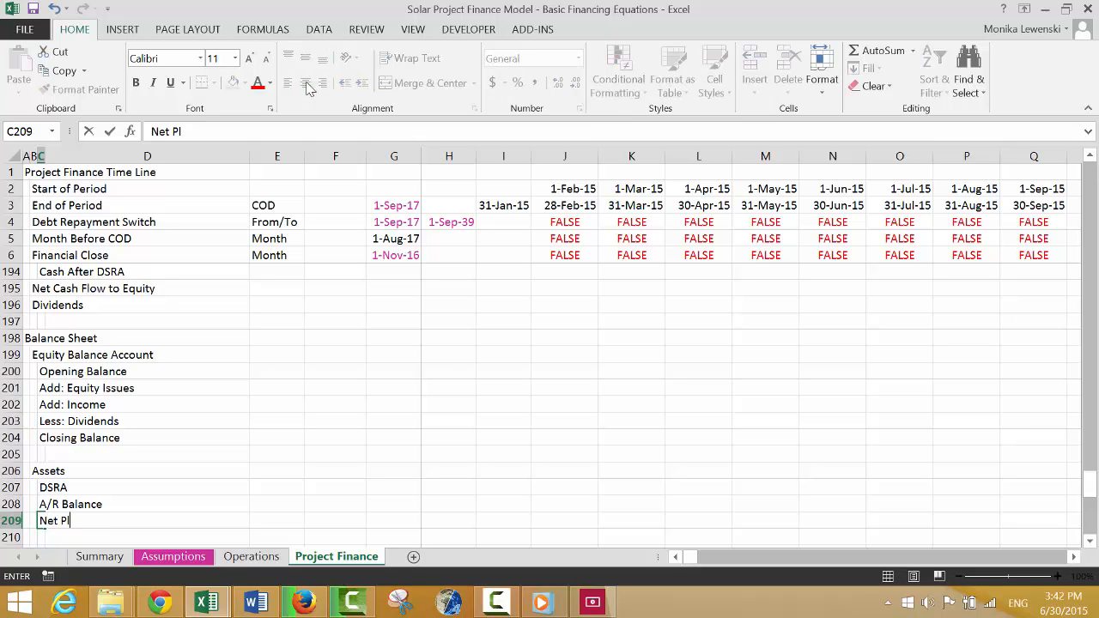
text(ant Balace)
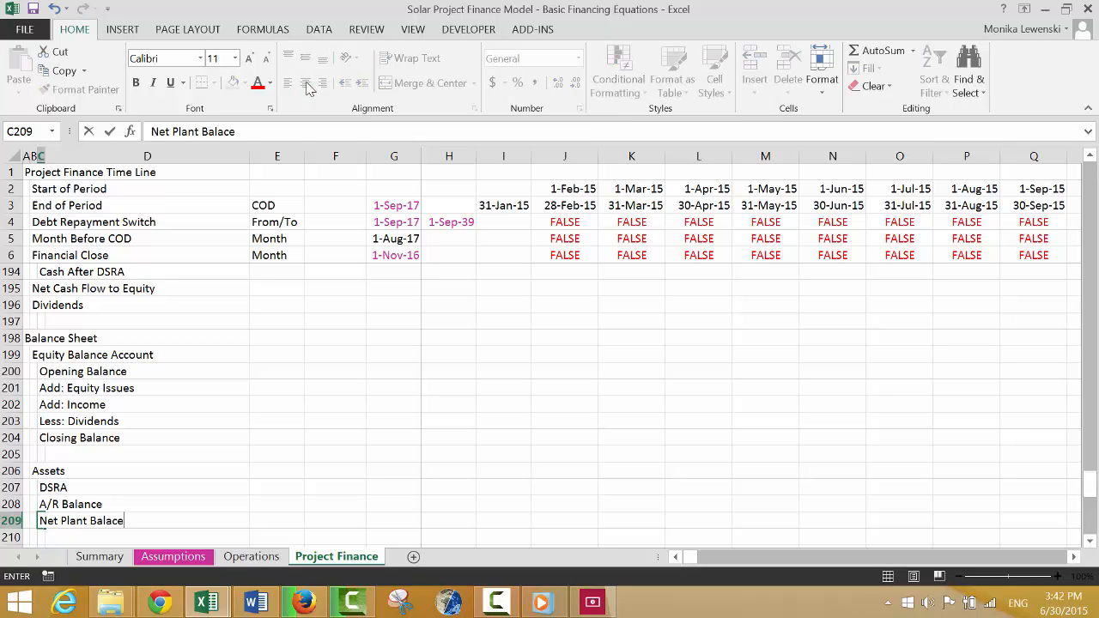
key(BackSpace)
key(BackSpace)
text(nce - EPC)
key(Return)
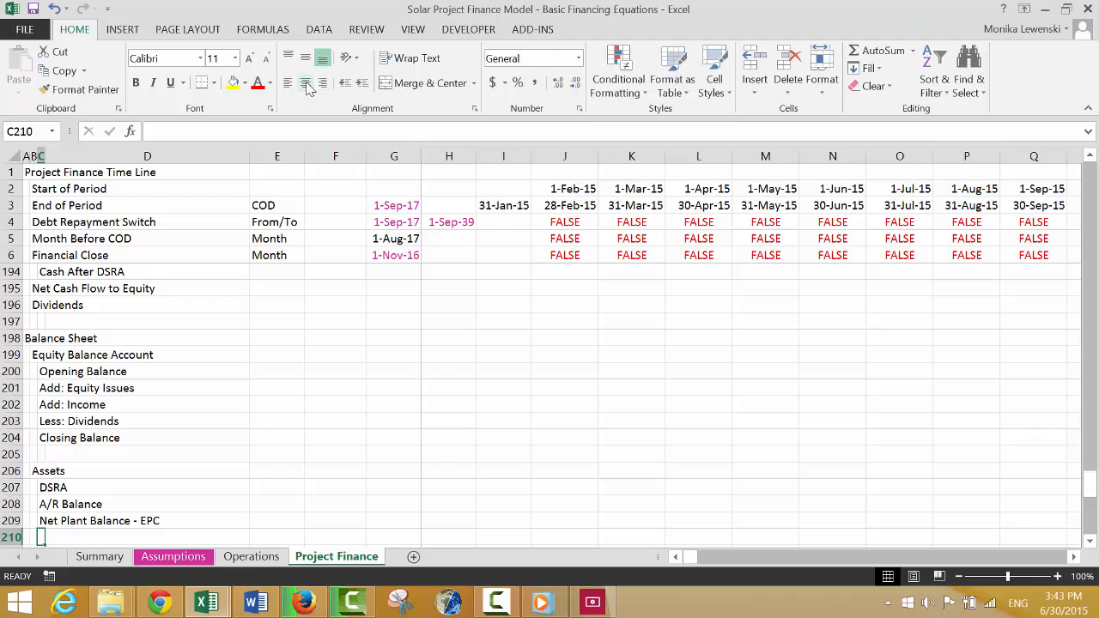
Enter the label "Net Plant Balance - IDC" in C210 of the Assets list.
text(Net Plant Balance)
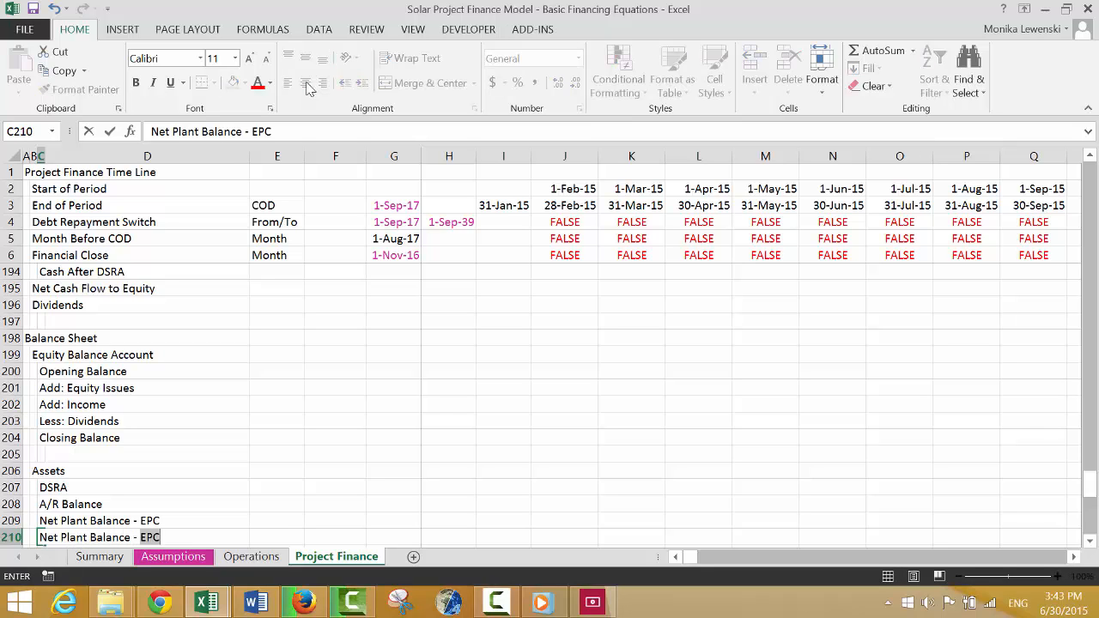
text( - IDC)
key(Return)
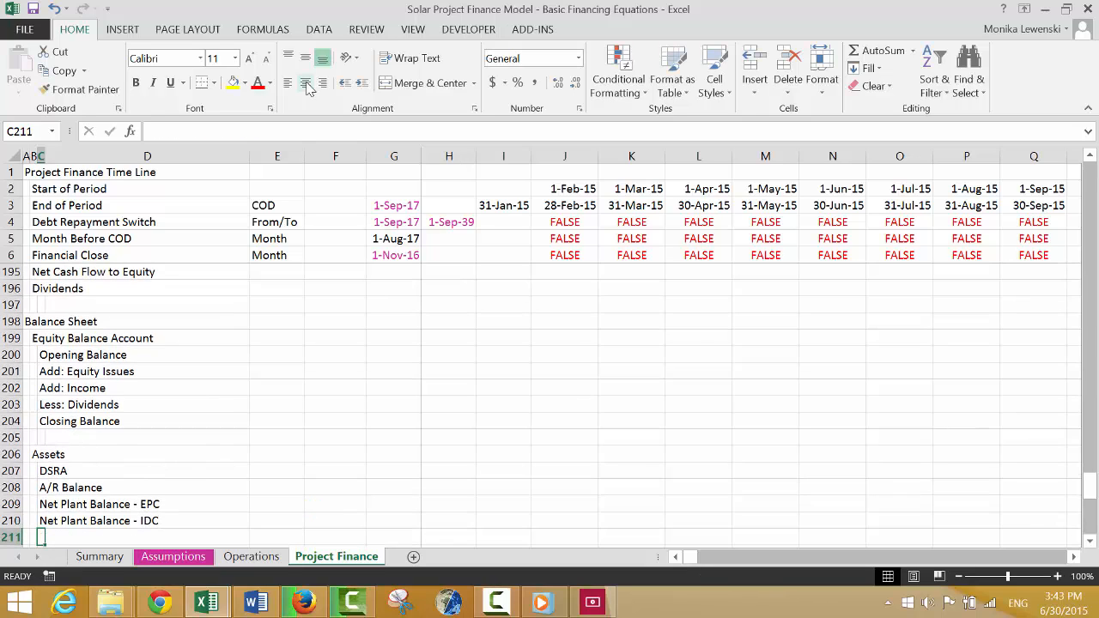
Enter the label "Net Plant Balance - Development Fees" in C211 of the Assets list.
text(Net Plant Balance)
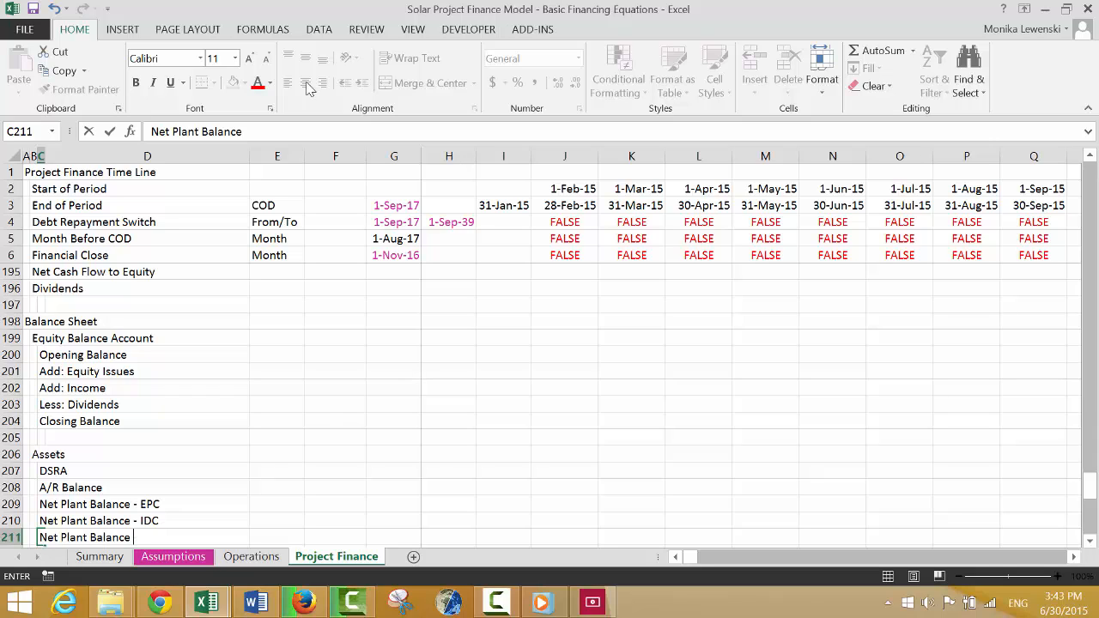
text( - Development Fees)
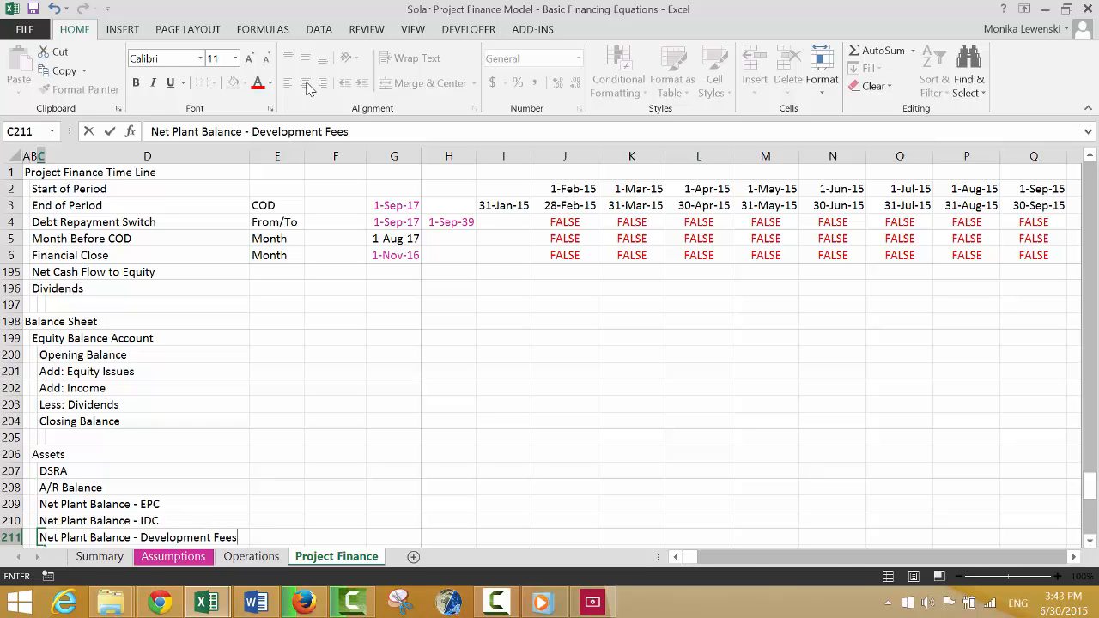
key(Return)
key(Return)
key(Return)
Enter the label "Net Unamortised Fees" in C212, below "Net Plant Balance - Development Fees".
key(Up)
key(Up)
key(Up)
key(Up)
key(Up)
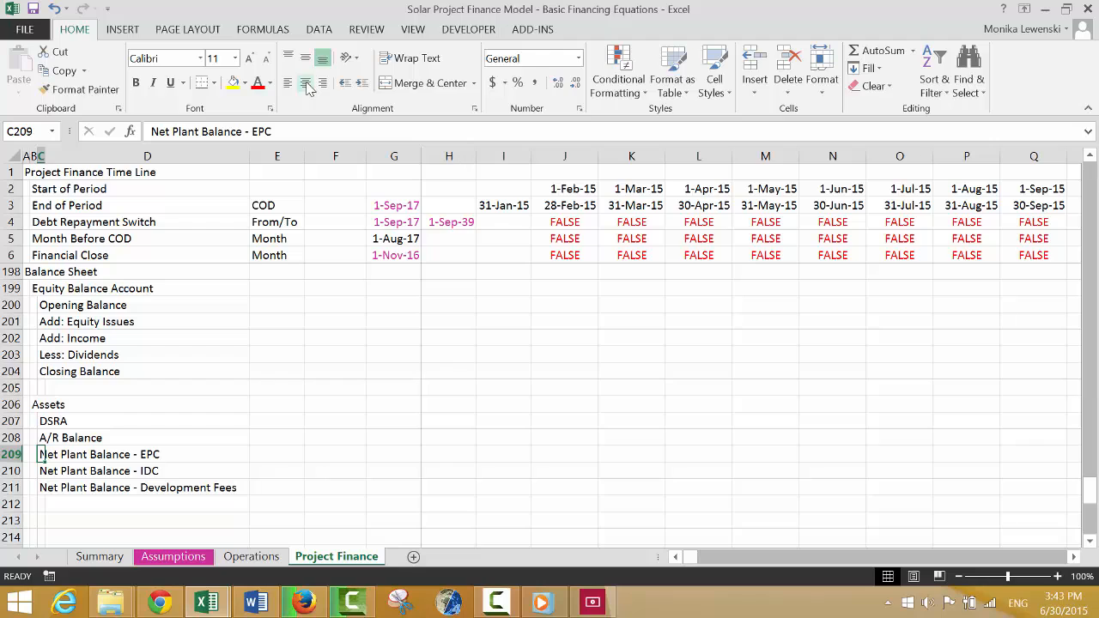
key(Up)
key(Up)
key(Up)
key(Up)
key(Up)
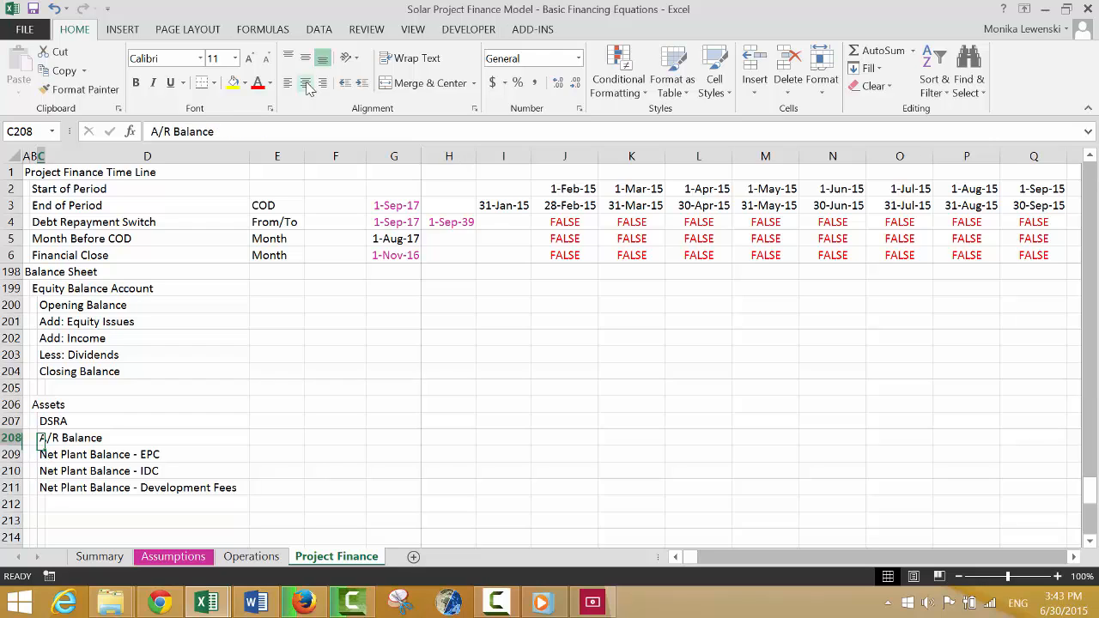
key(Down)
key(Down)
key(Down)
key(Down)
key(Down)
key(Down)
key(Down)
key(Down)
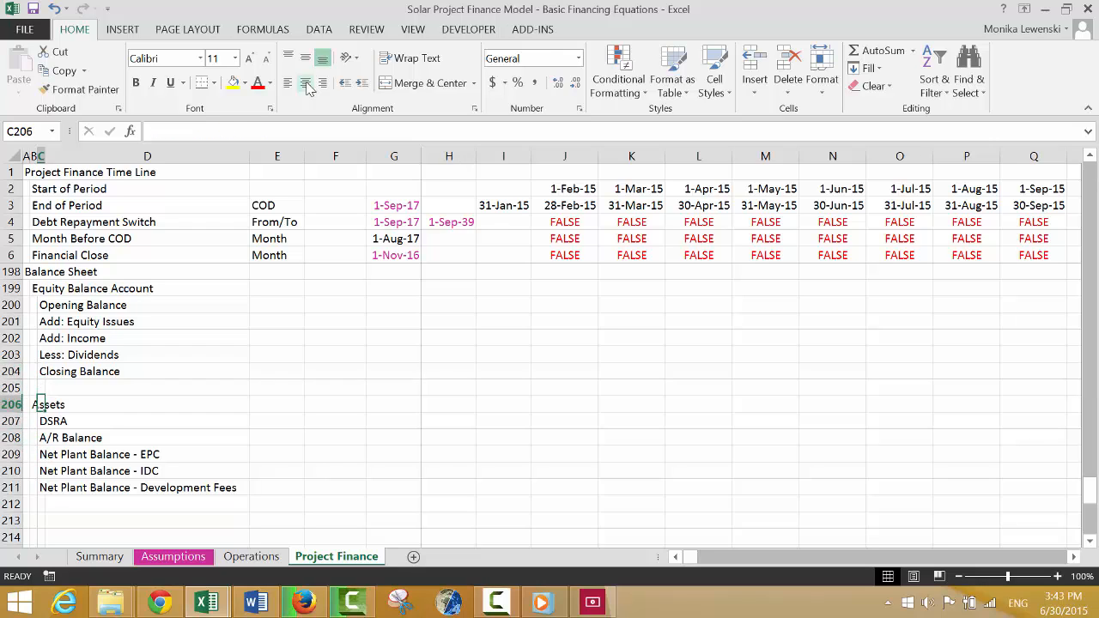
text(NAt)
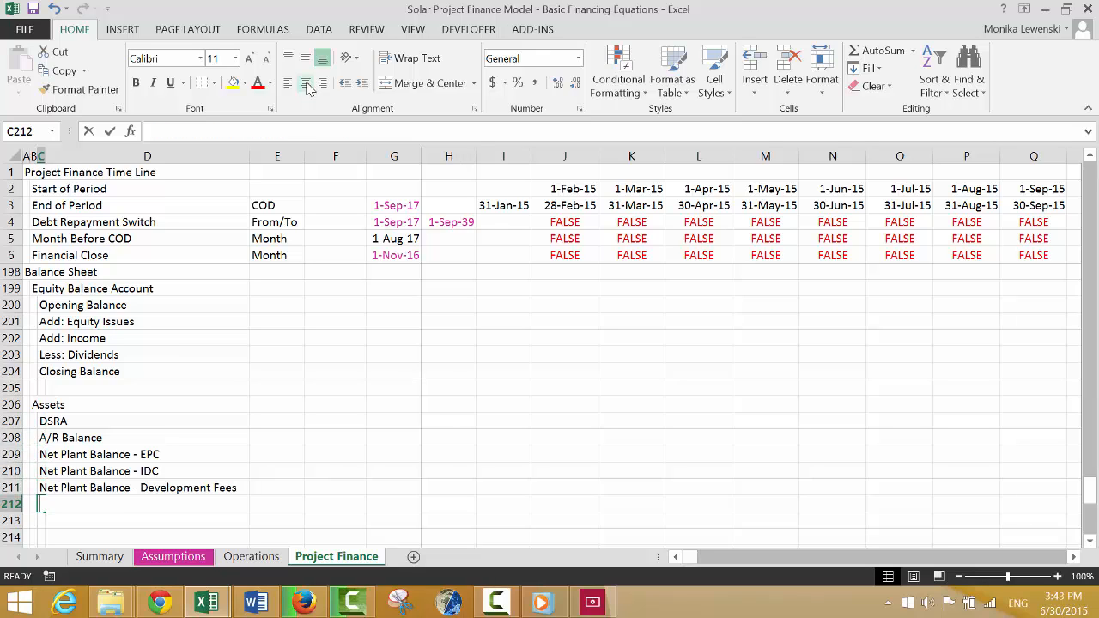
key(BackSpace)
key(BackSpace)
text(et)
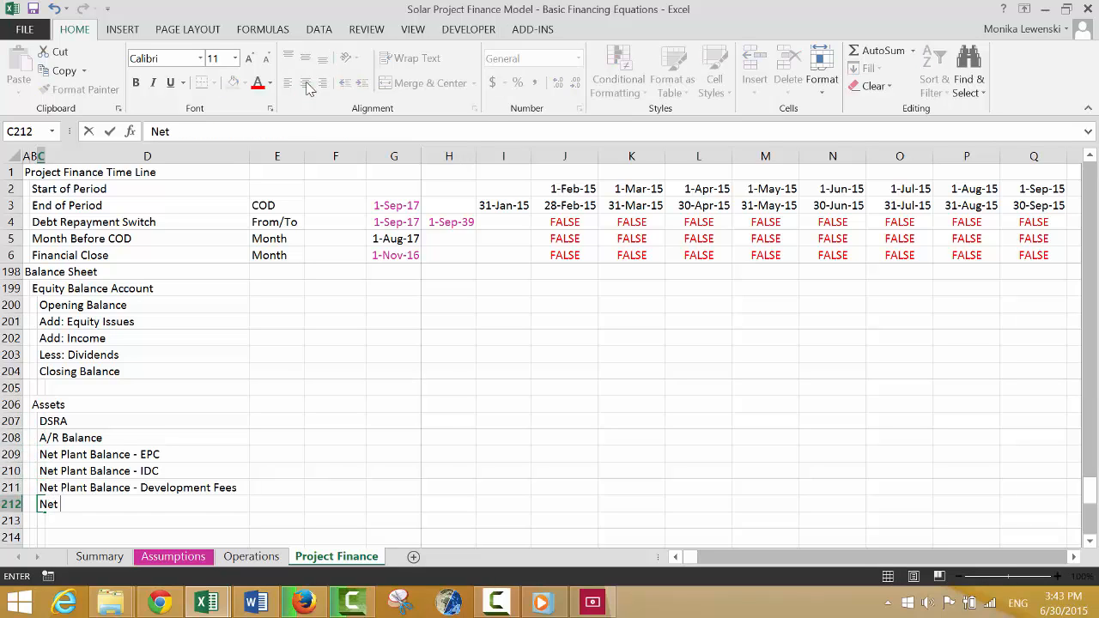
text( Unamortised Fee)
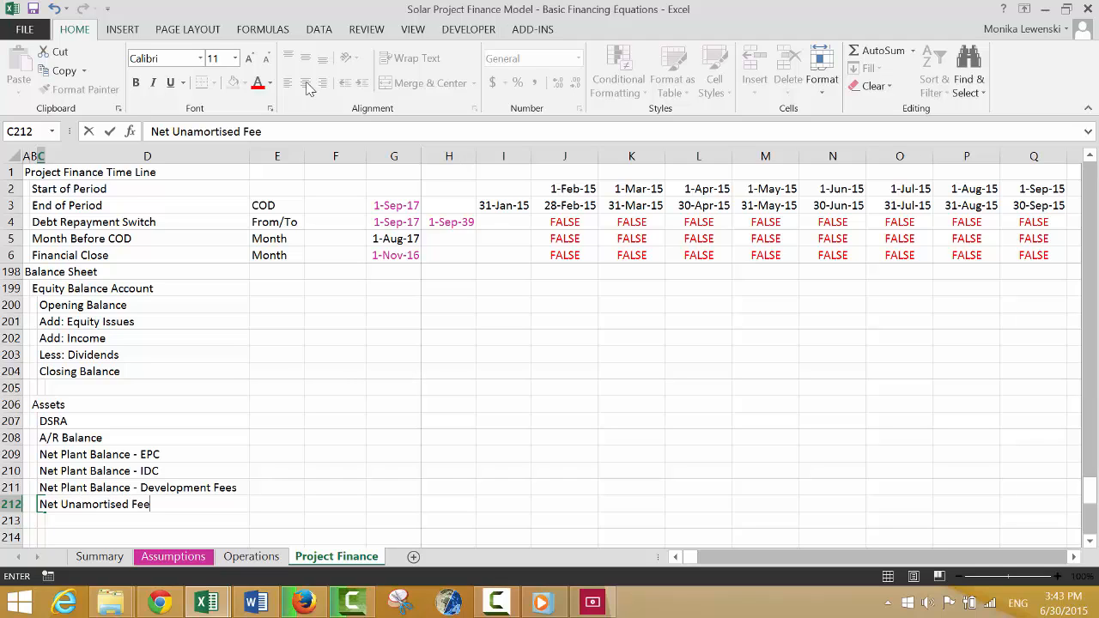
text(s)
key(Return)
key(Return)
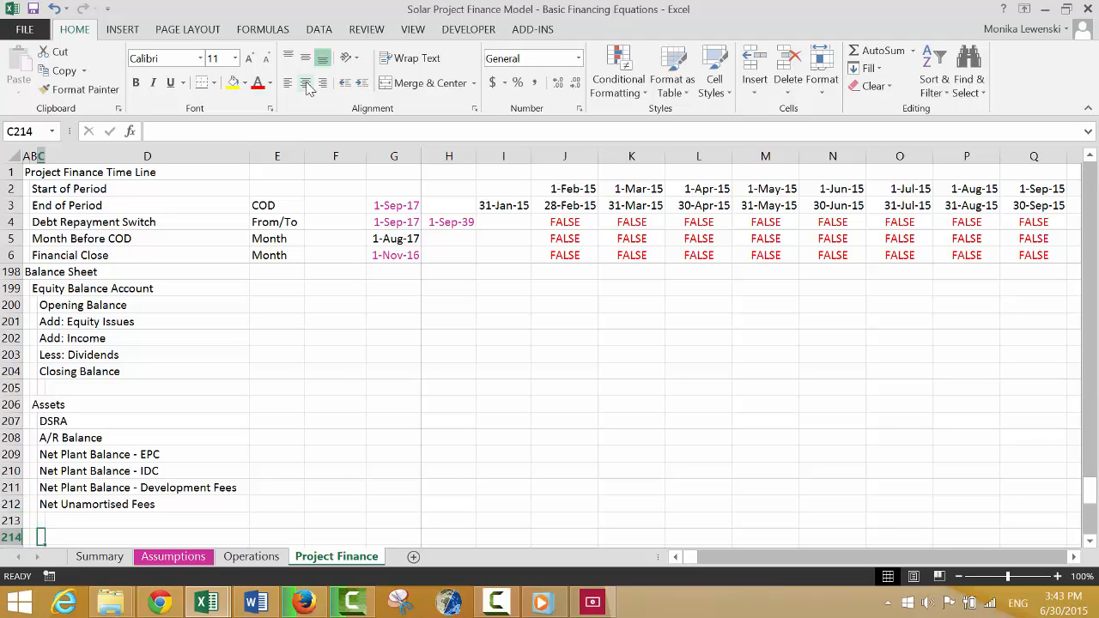
Enter the label "Total Assets" in D213, indented one column beneath the Assets list.
key(Up)
key(Up)
key(Up)
key(Down)
key(Down)
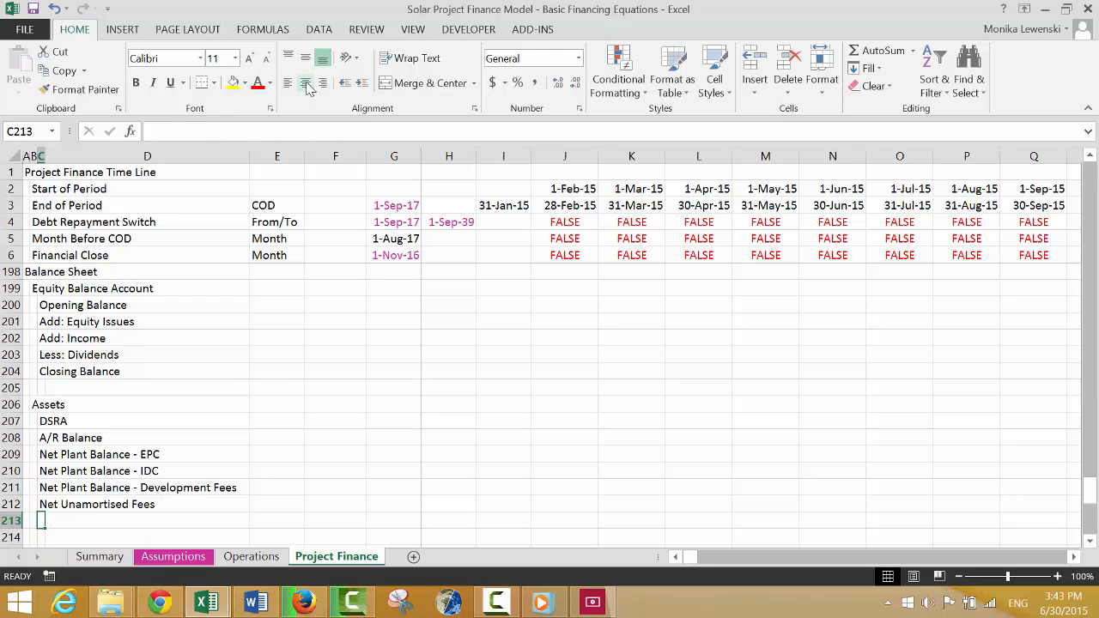
key(Right)
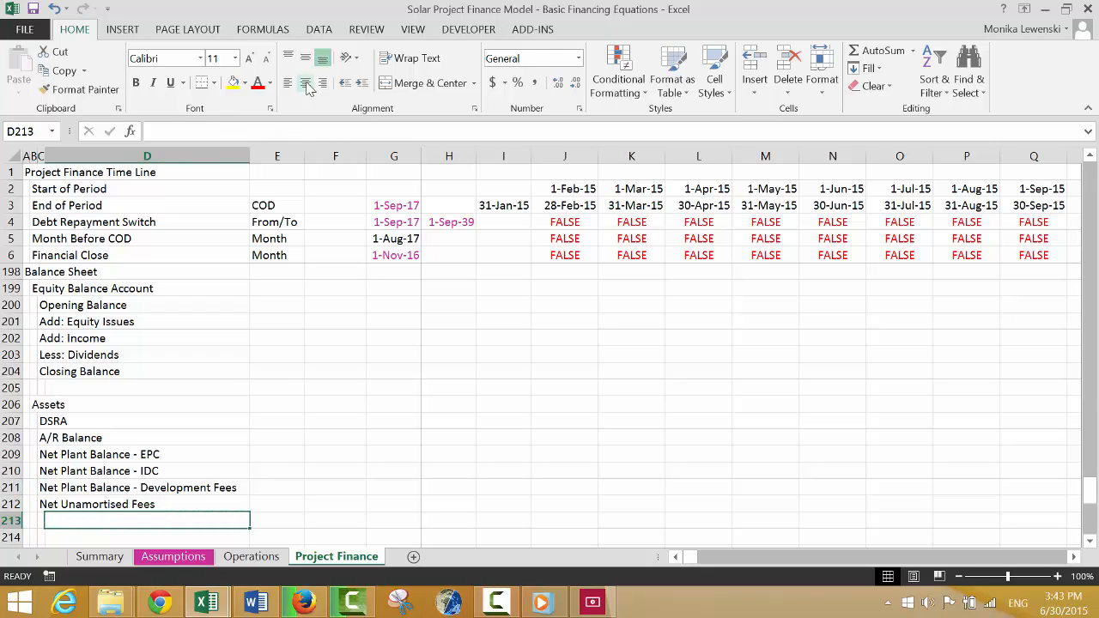
text(T)
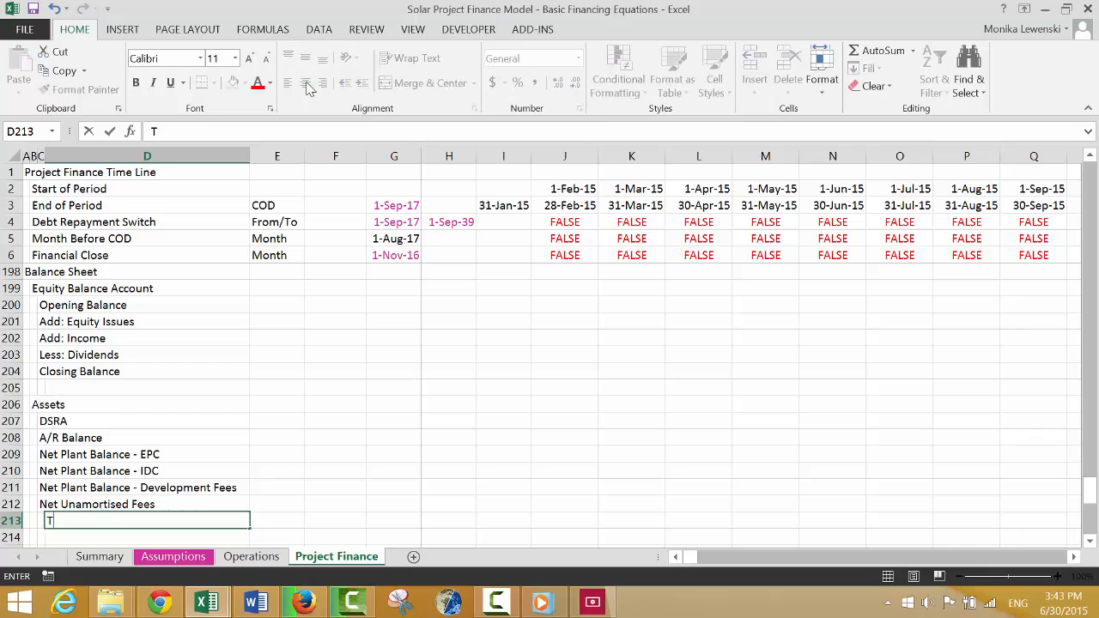
text(otal Assets)
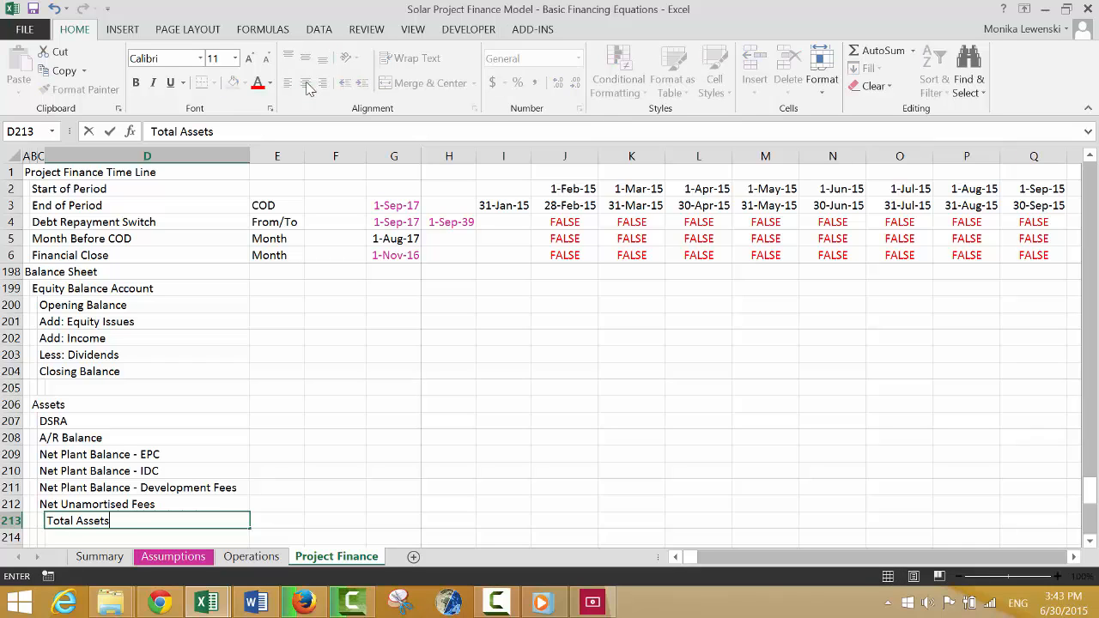
key(Return)
key(Return)
Enter the heading "Liabilities and Capital" in B215, one blank row below Total Assets.
key(Left)
key(Left)
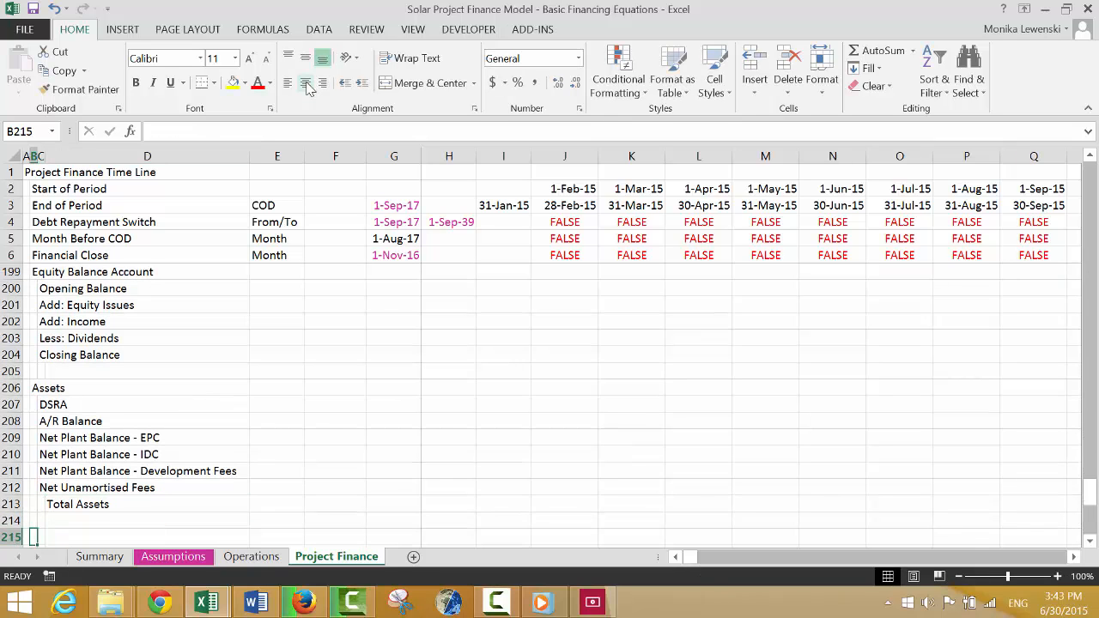
key(Up)
key(Down)
text(Liabilitie)
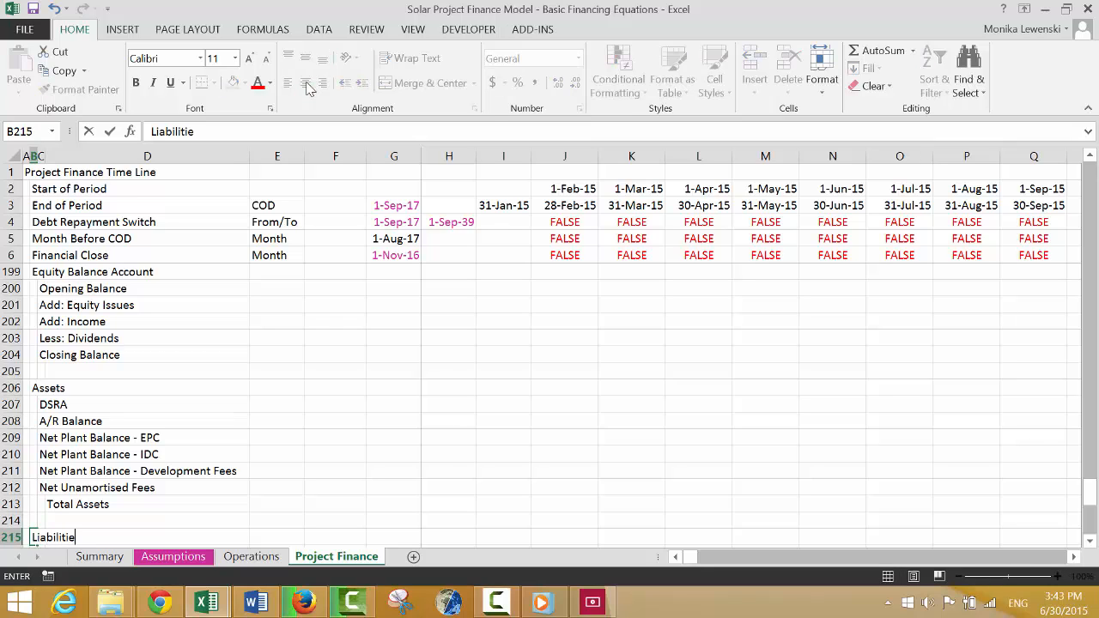
text(s and Capital)
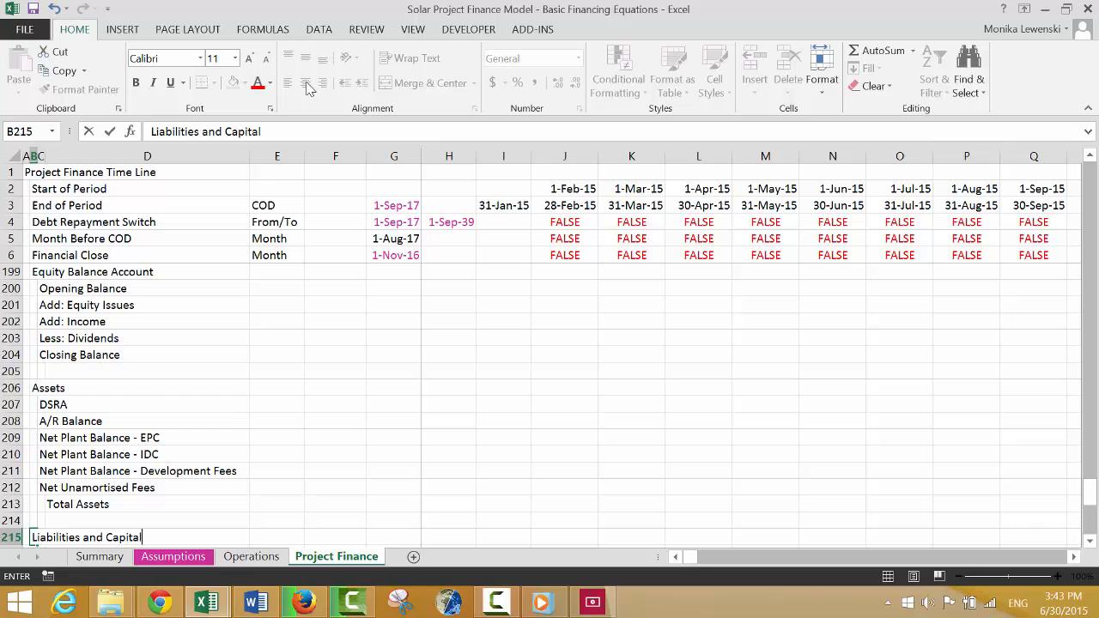
key(Down)
key(Down)
key(Down)
Enter the label "A/P Balance" in C216 as the first item under Liabilities and Capital.
key(Up)
key(Right)
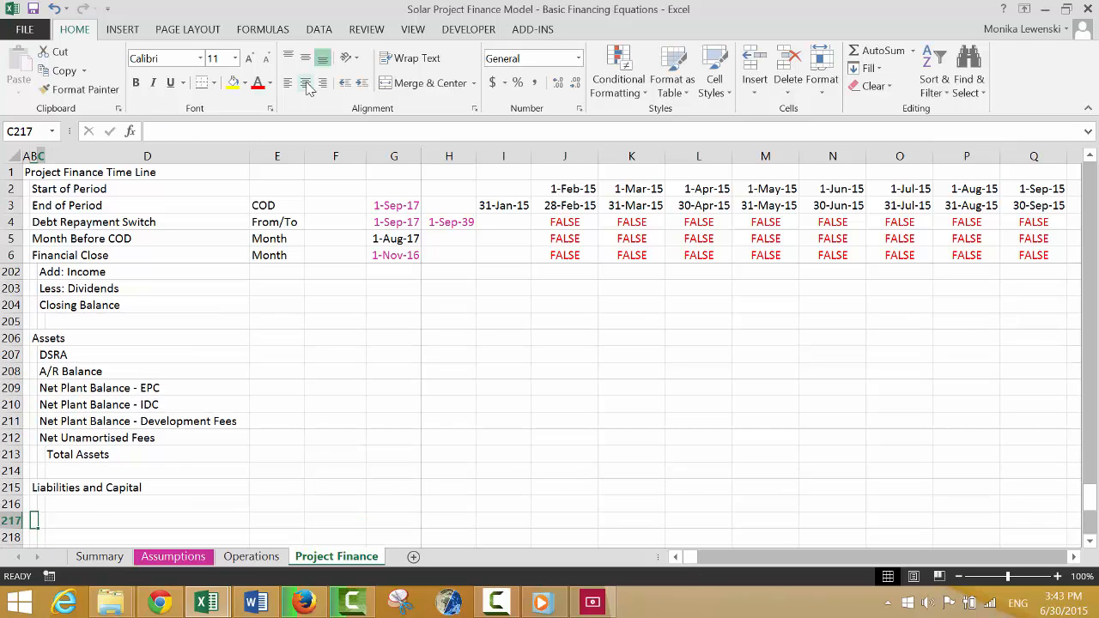
key(Up)
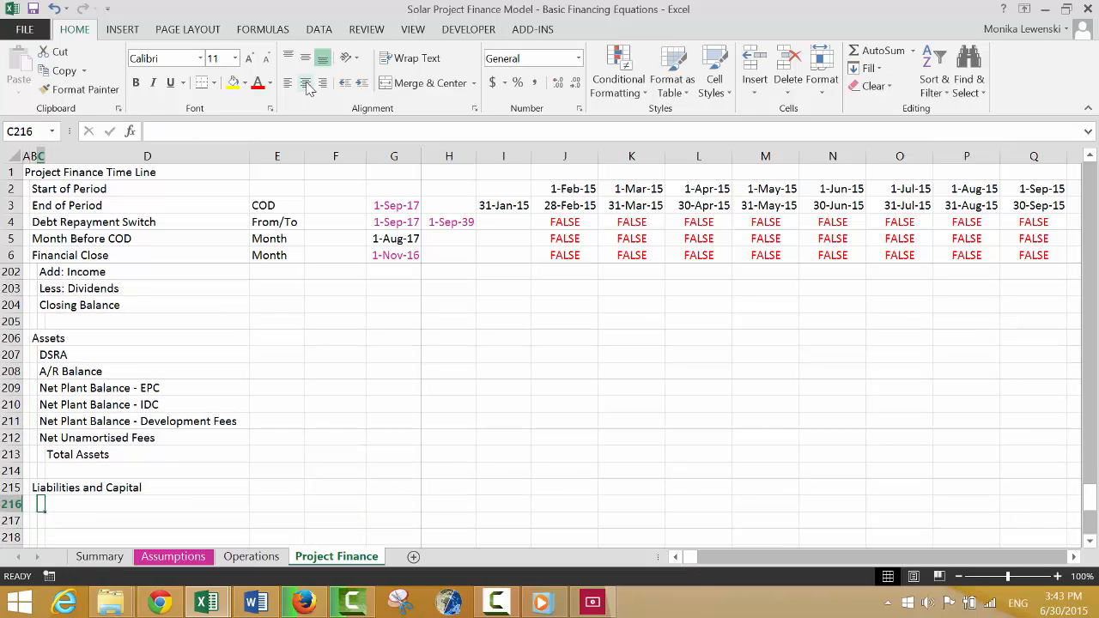
text(A/P )
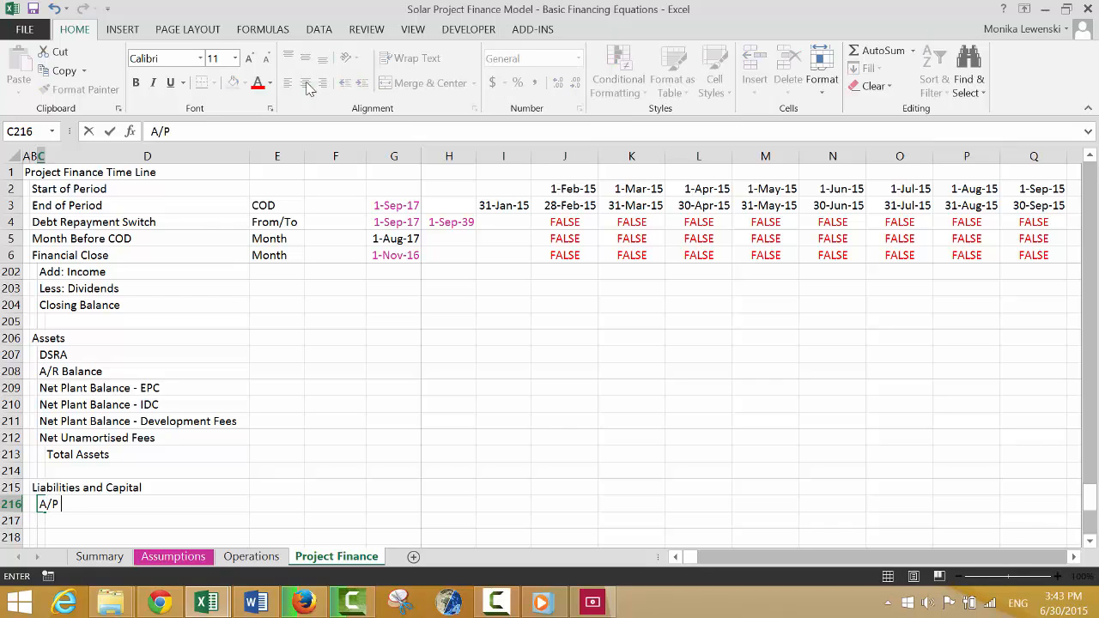
text(Balance)
key(Return)
Insert a blank row above A/R Balance in the Assets list.
key(Up)
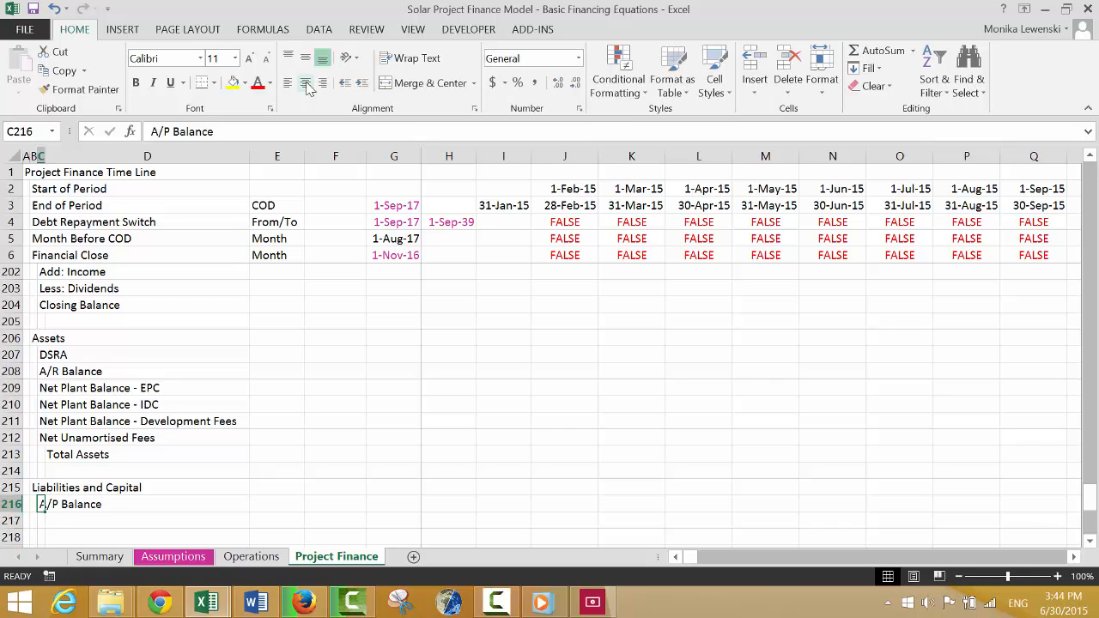
key(Up)
key(Up)
key(Up)
key(Up)
key(Up)
key(Up)
key(Up)
key(Up)
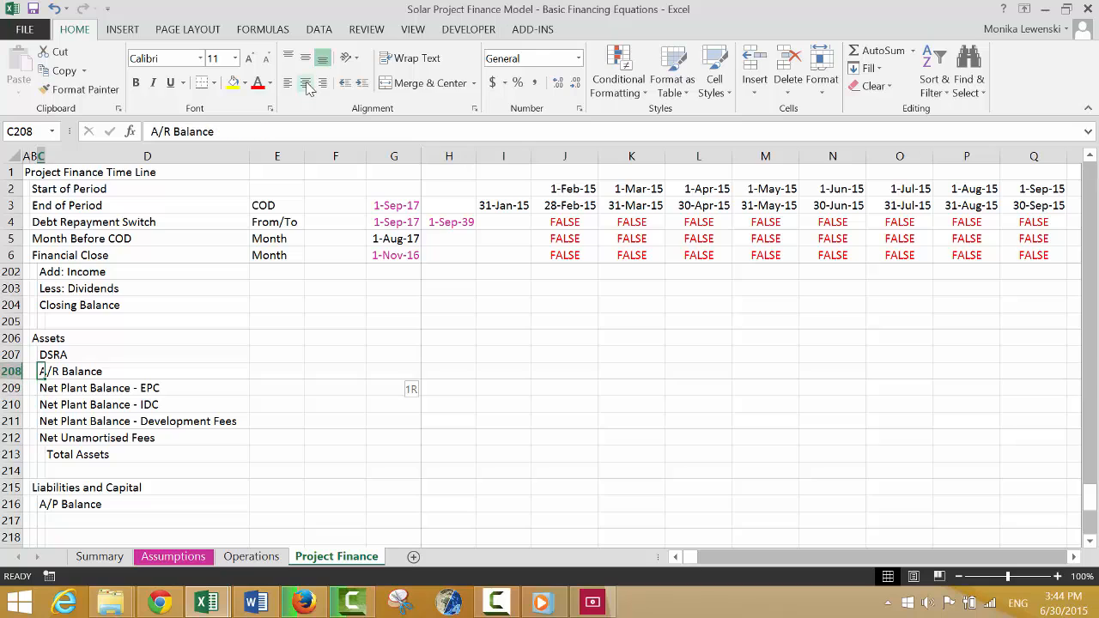
key(shift+space)
key(ctrl+shift+plus)
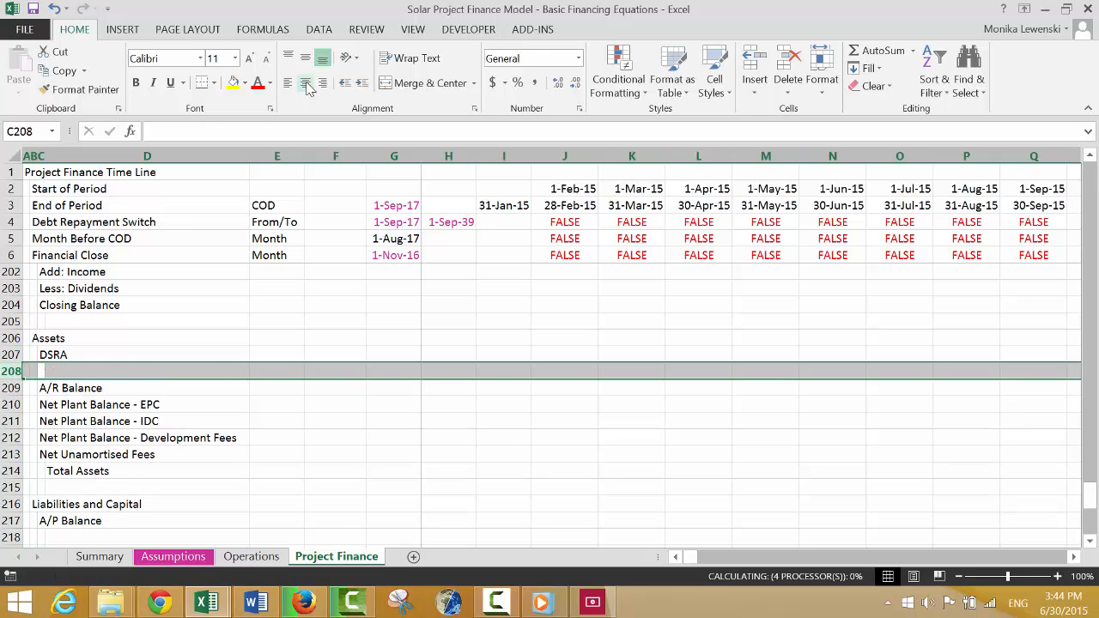
Enter the label "Working Capital Reserve Account" in C208, between DSRA and A/R Balance.
key(Right)
key(Left)
text(Wor)
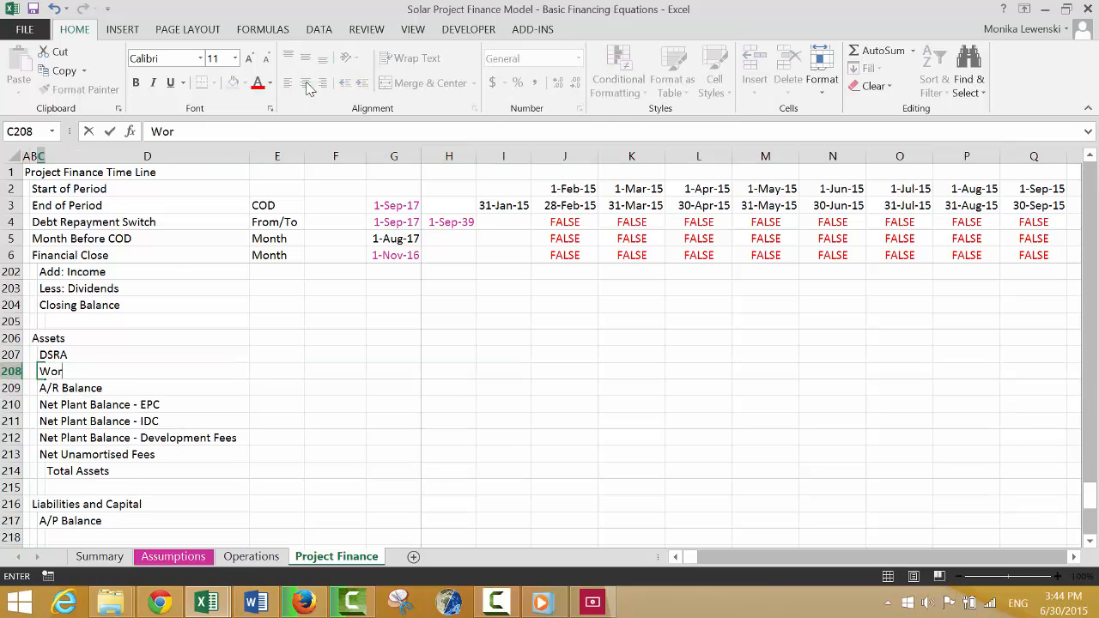
text(king Capit)
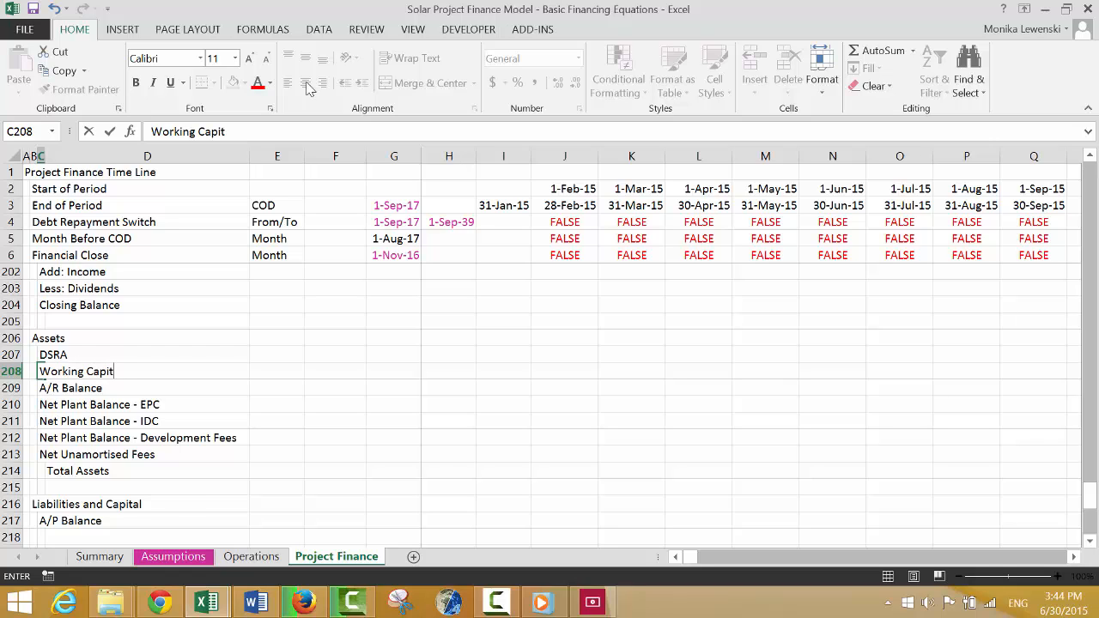
text(al Reserve)
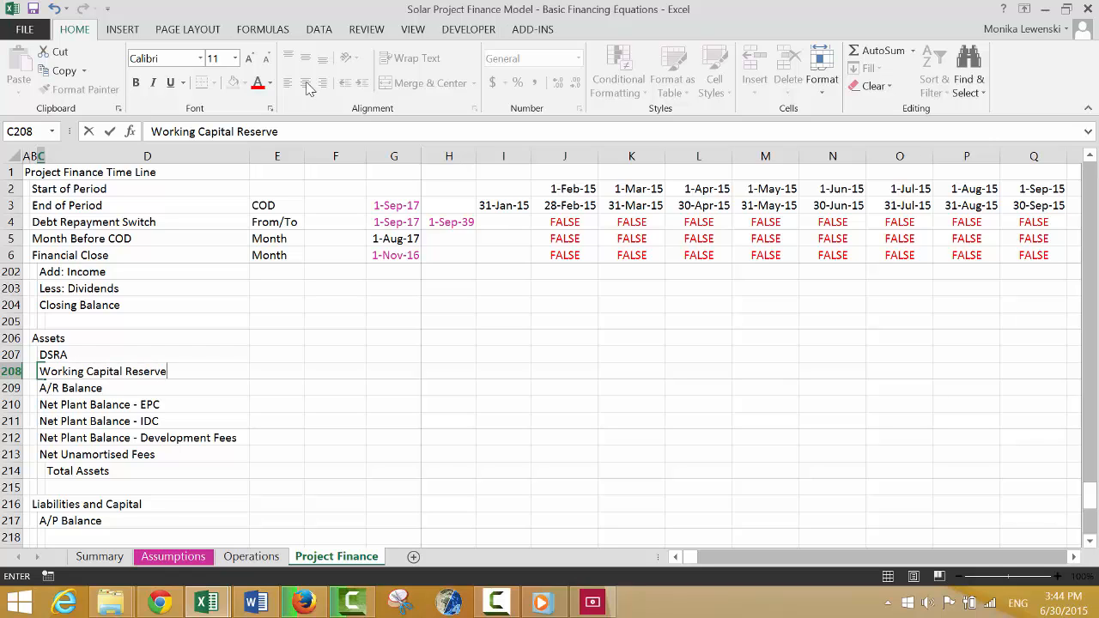
text( Account)
key(ctrl+Return)
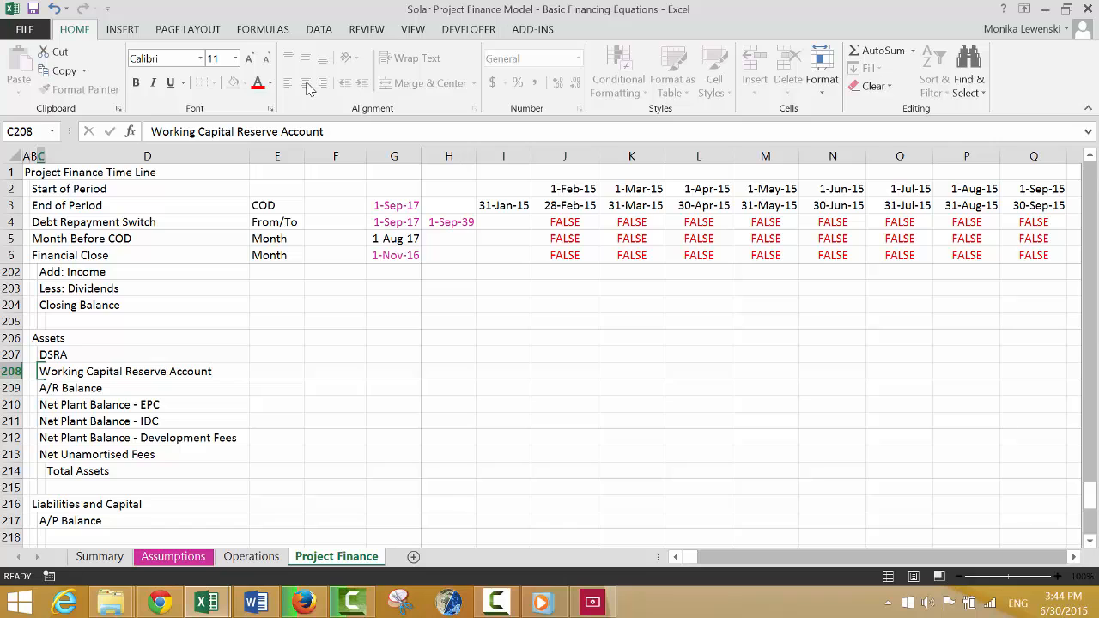
Insert two blank rows directly below A/P Balance, starting at row 218, to make room above the Dividneds heading.
key(Down)
key(Down)
key(Down)
key(Down)
key(Down)
key(Down)
key(Down)
key(Down)
key(Down)
key(Down)
key(Down)
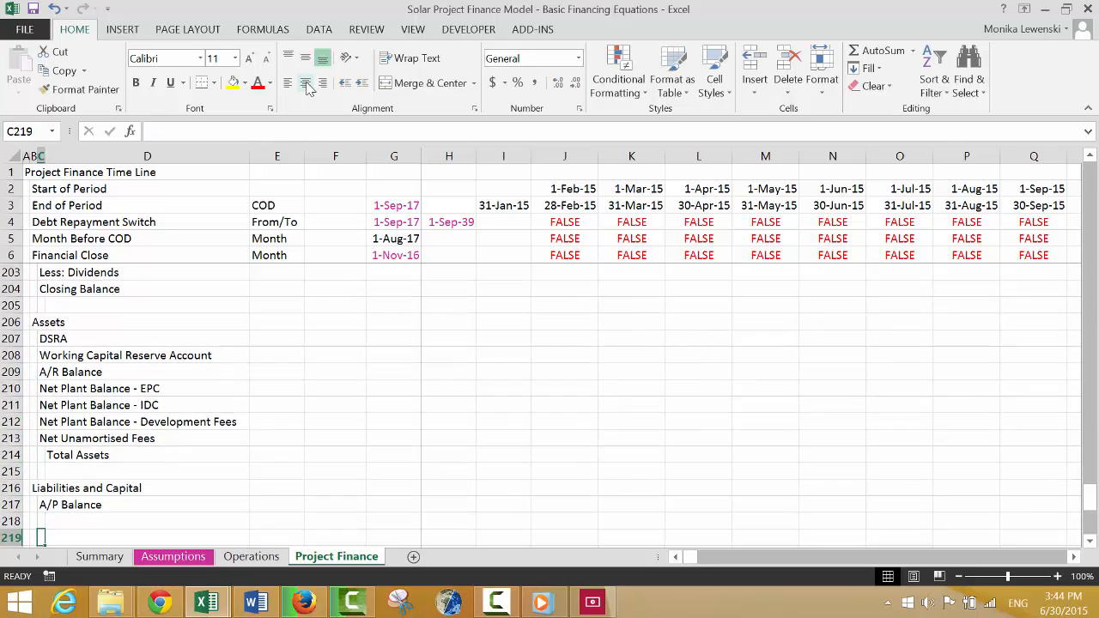
key(Down)
key(Down)
key(Down)
key(Up)
key(Up)
key(Up)
key(Up)
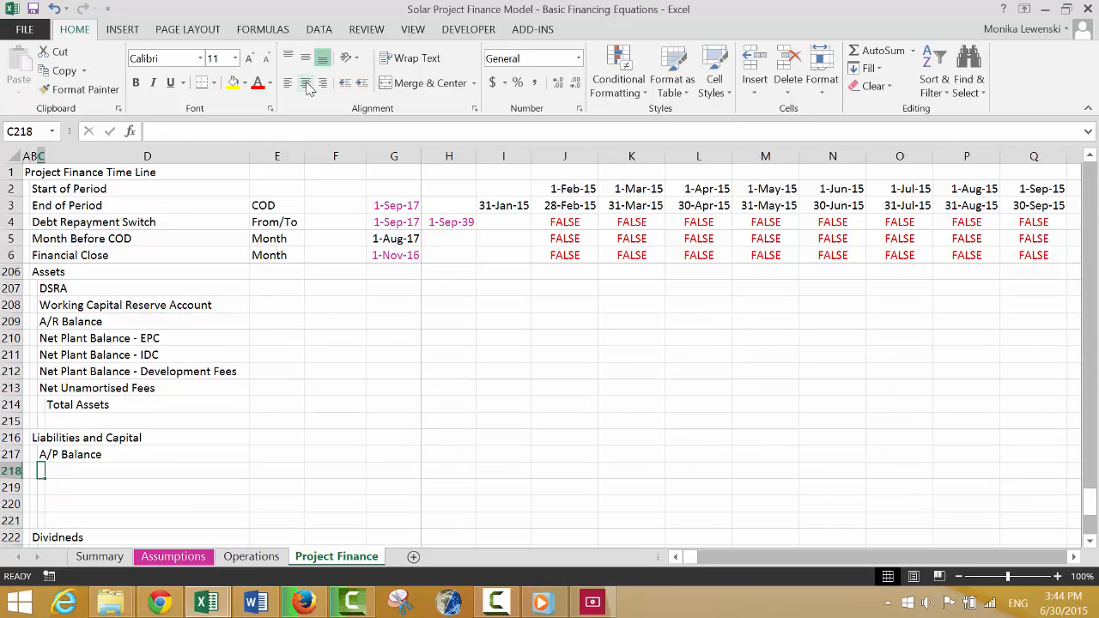
key(shift+space)
key(ctrl+shift+plus)
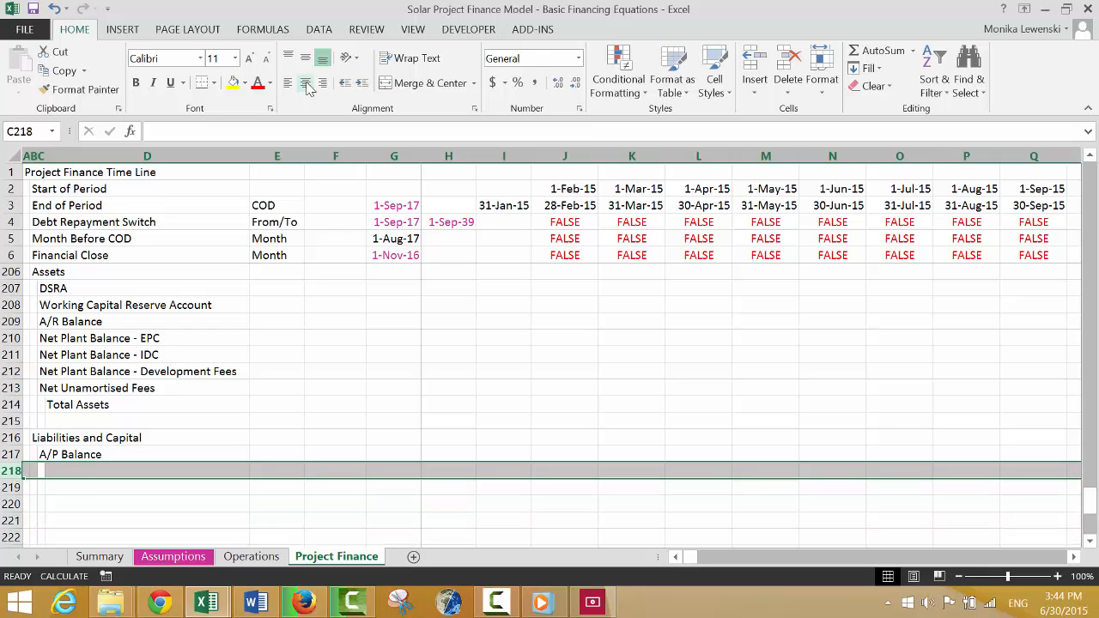
Enter the label "Construction Debt" in C218, below A/P Balance.
key(Left)
key(Left)
key(Right)
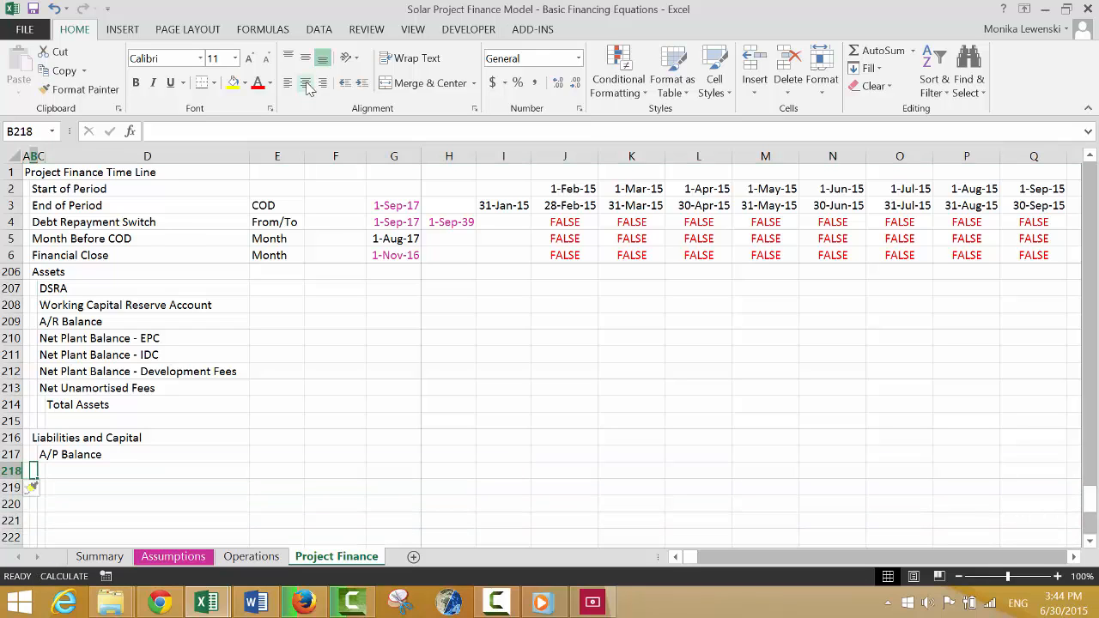
key(Right)
text(Co)
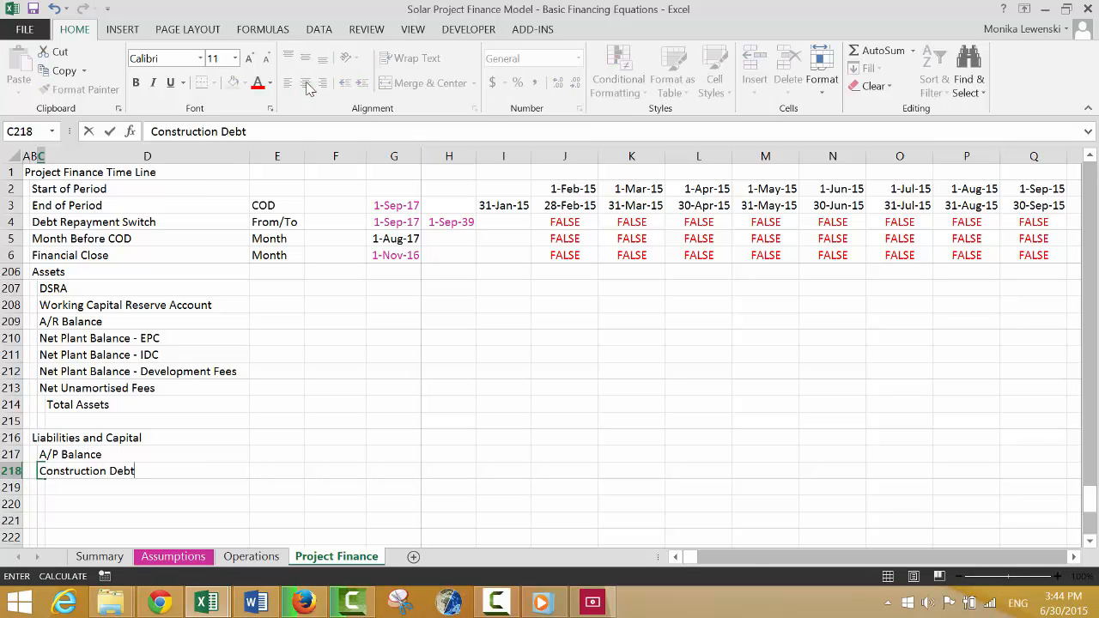
key(Return)
Enter the labels "Permanent Debt" in C219 and "Equity" in C220 under Liabilities and Capital.
text(Permane)
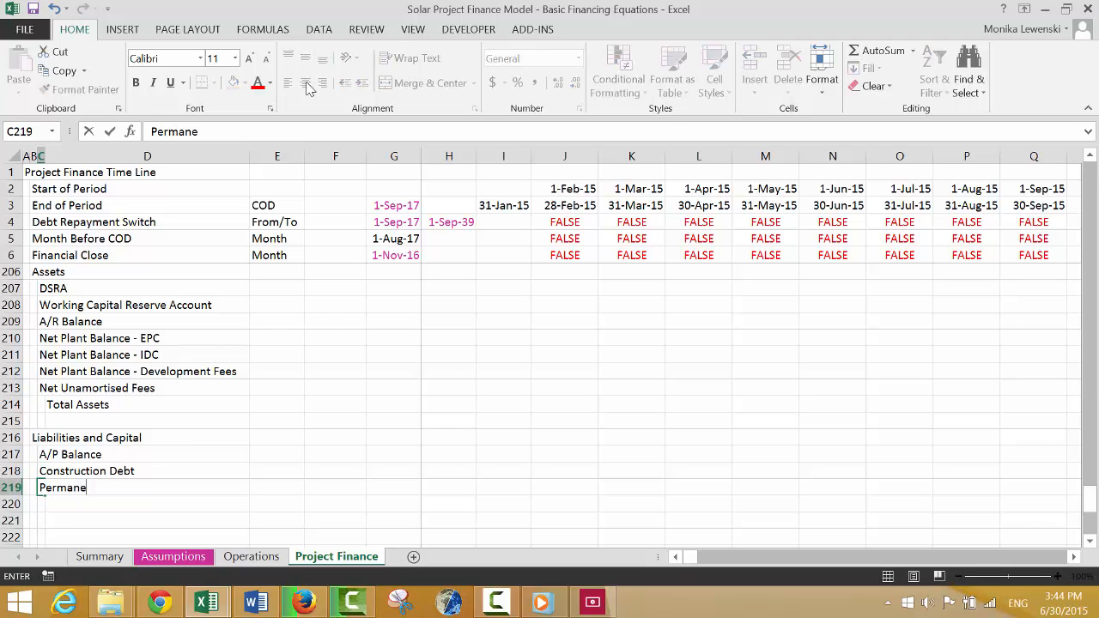
text(nt Debt)
key(Return)
text(E)
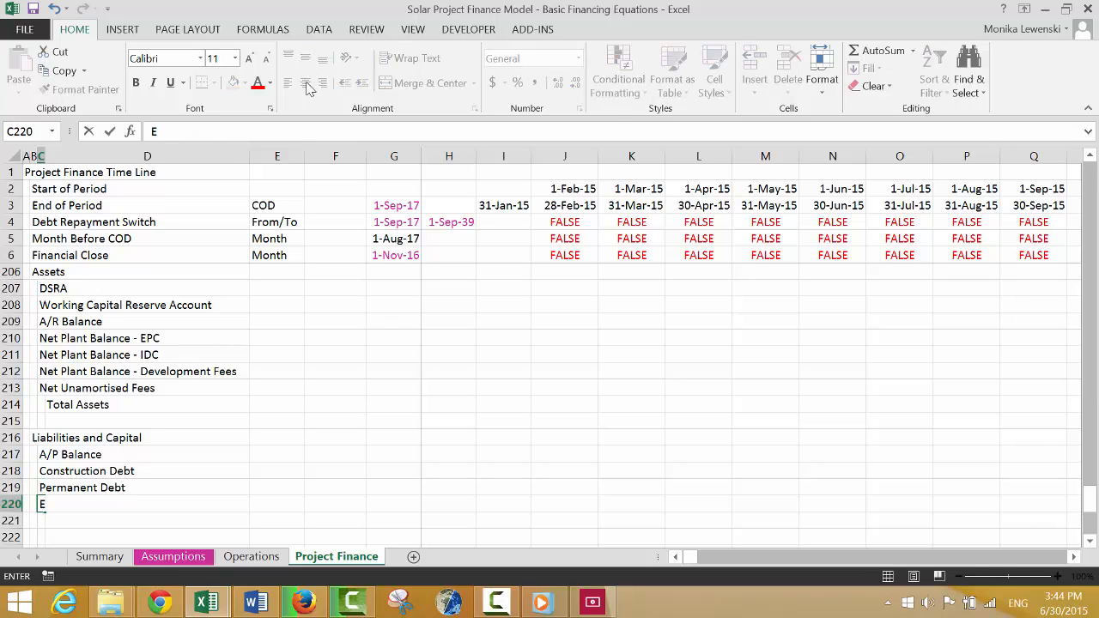
text(quity)
key(Return)
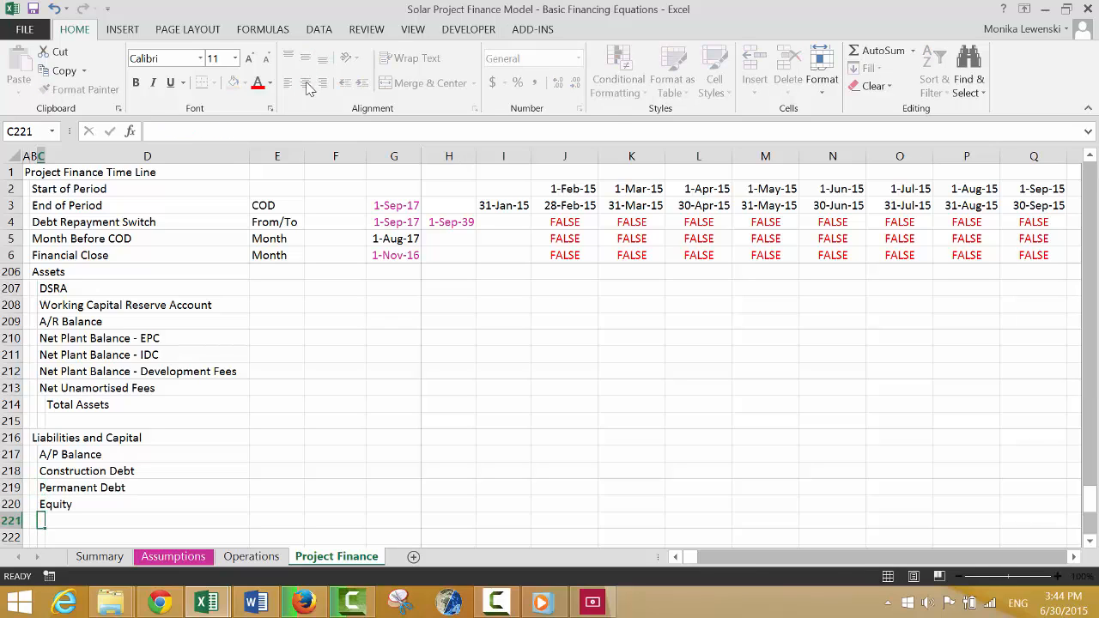
Enter the label "Total Liabilities and Capital" in D221, indented one column beneath Equity.
key(Right)
text(To)
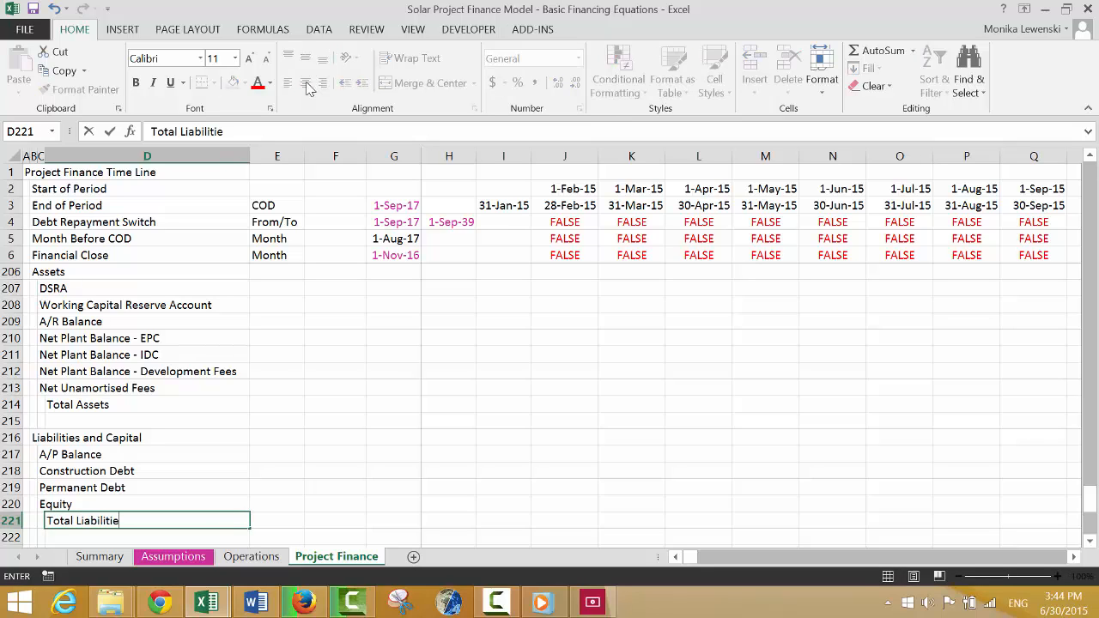
text(tal Liabilities and Capita)
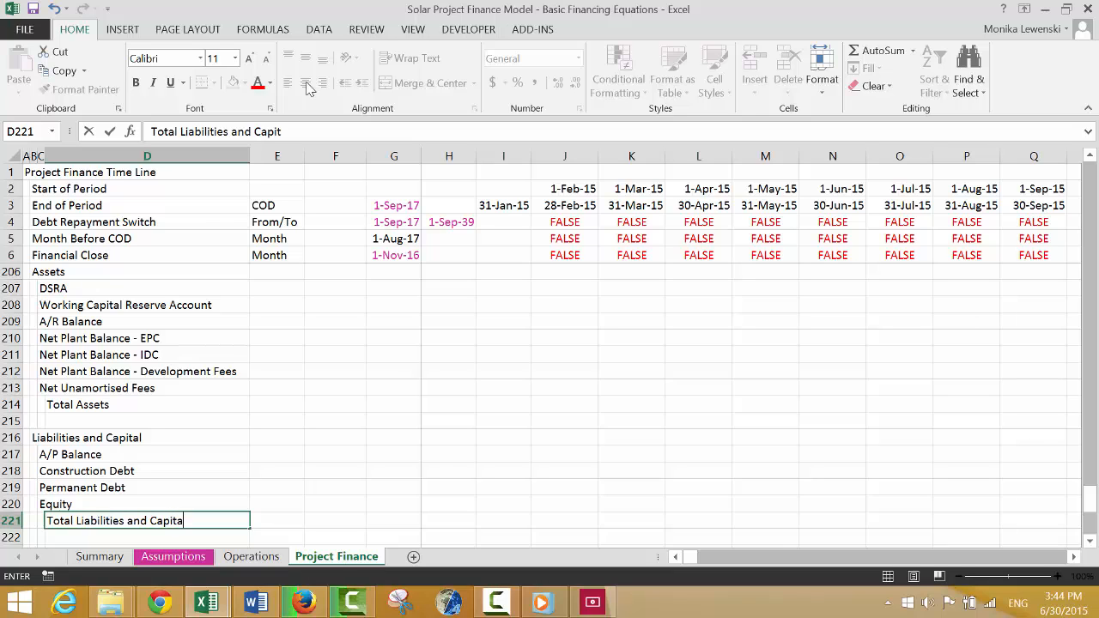
key(Return)
key(Return)
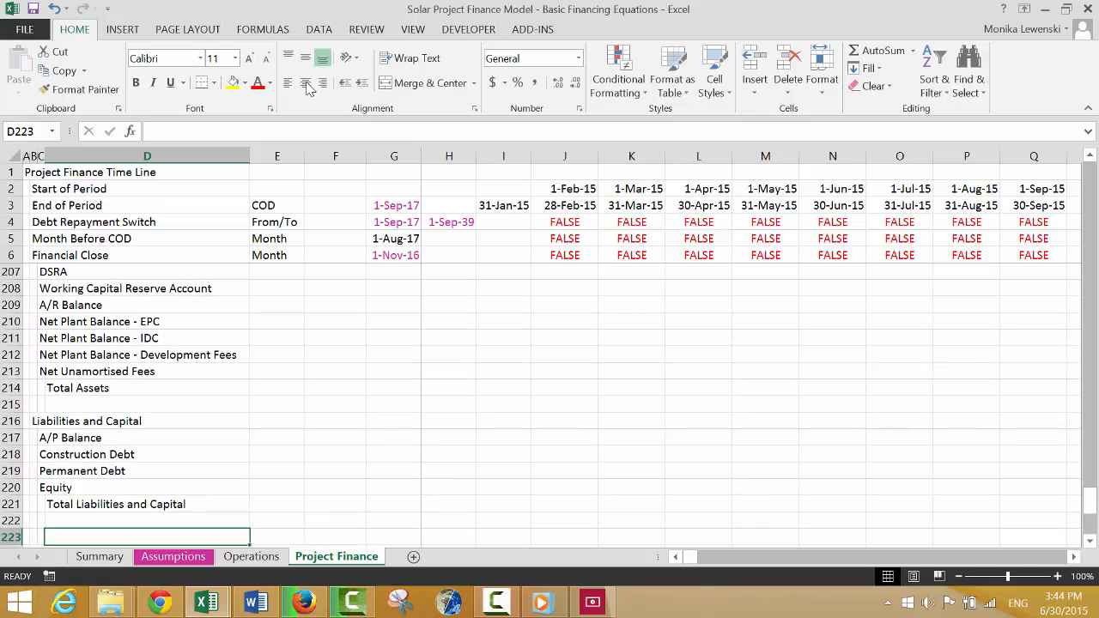
Enter the label "Difference" in D223, one blank row below Total Liabilities and Capital.
key(Up)
key(Down)
text(D)
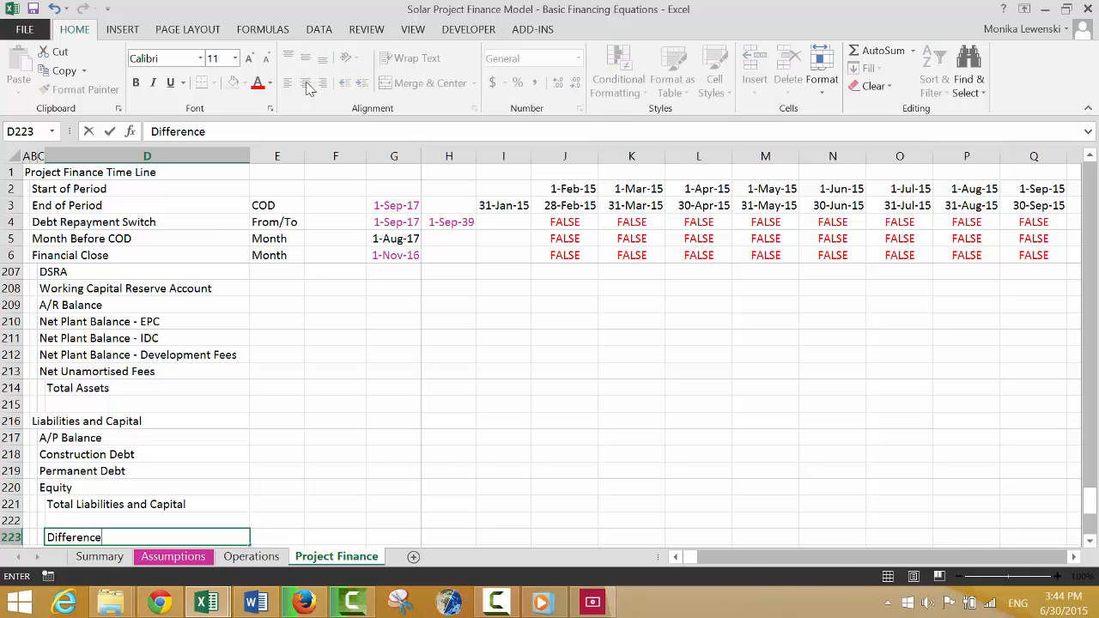
key(Return)
Insert blank rows above the Dividneds heading, starting at row 224.
key(Left)
key(Left)
key(Left)
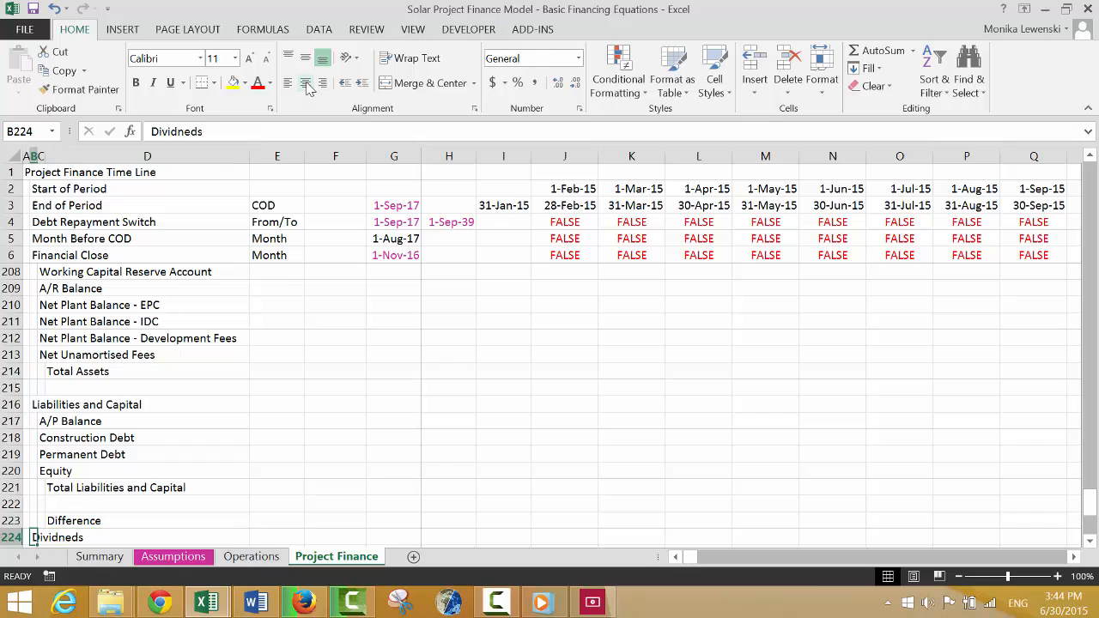
key(shift+space)
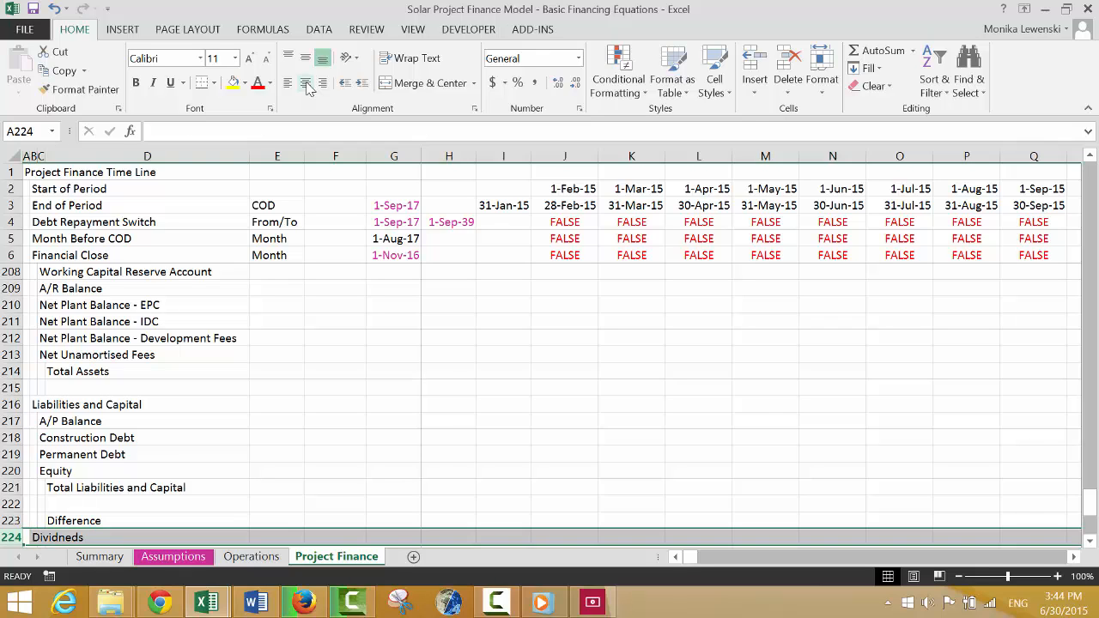
key(ctrl+shift+plus)
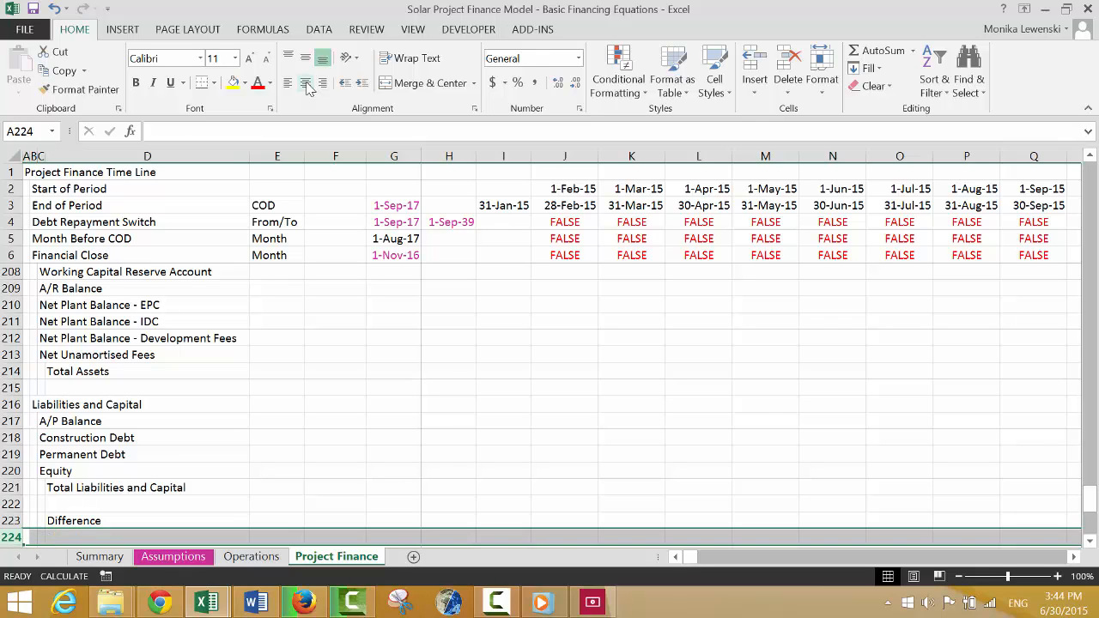
Enter the label "Check" in D224, directly below Difference.
key(Left)
key(Right)
key(Right)
key(Right)
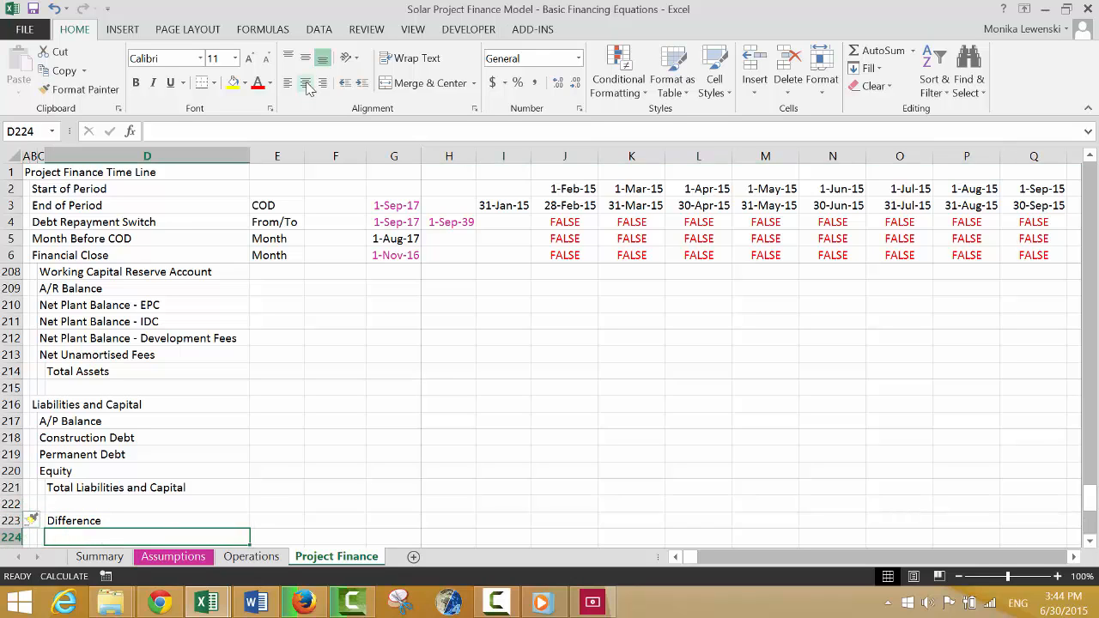
text(Check)
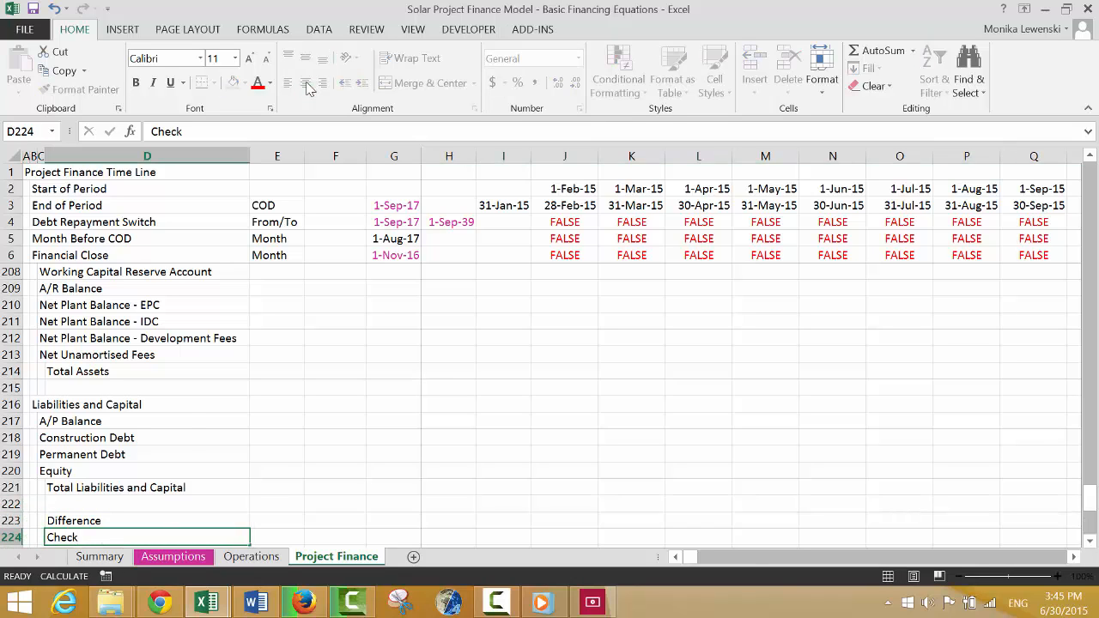
key(Return)
key(Up)
key(Up)
key(Up)
key(Up)
key(Up)
key(Up)
key(Up)
key(Up)
key(Up)
key(Up)
key(Up)
key(Up)
key(Up)
key(Up)
key(Up)
key(Up)
key(Up)
key(Up)
key(Up)
key(Up)
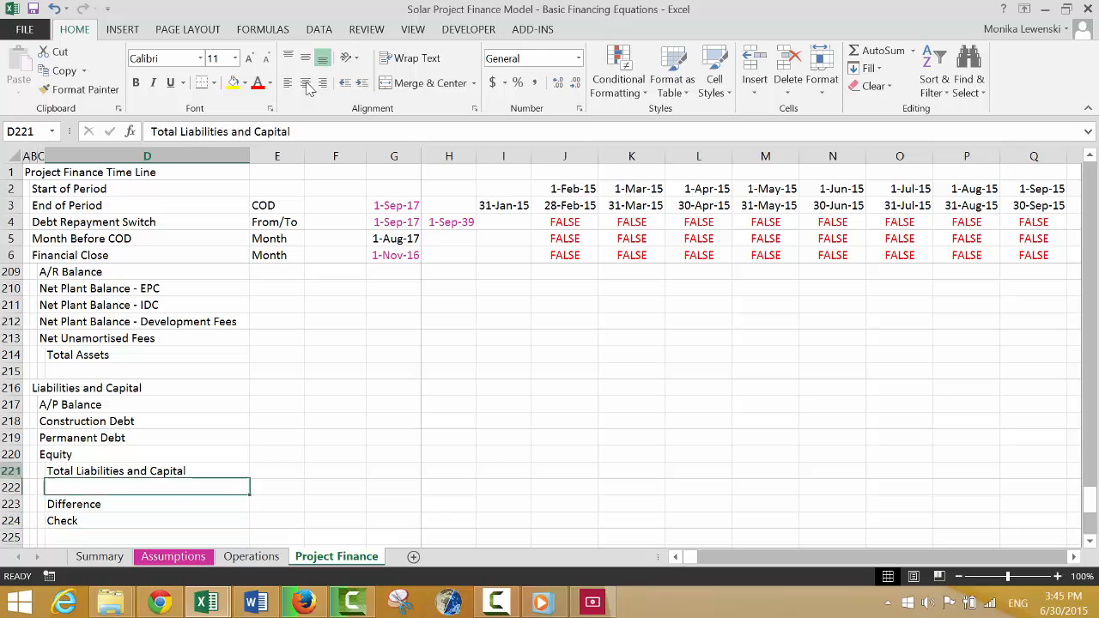
Link the DSRA Opening Balance in J156 to the previous period's Closing Balance with =I159.
key(Up)
key(Up)
key(Up)
key(Up)
key(Up)
key(Up)
key(Up)
key(Up)
key(Up)
key(Up)
key(Up)
key(Up)
key(Up)
key(Up)
key(Up)
key(Up)
key(Up)
key(Up)
key(Up)
key(Up)
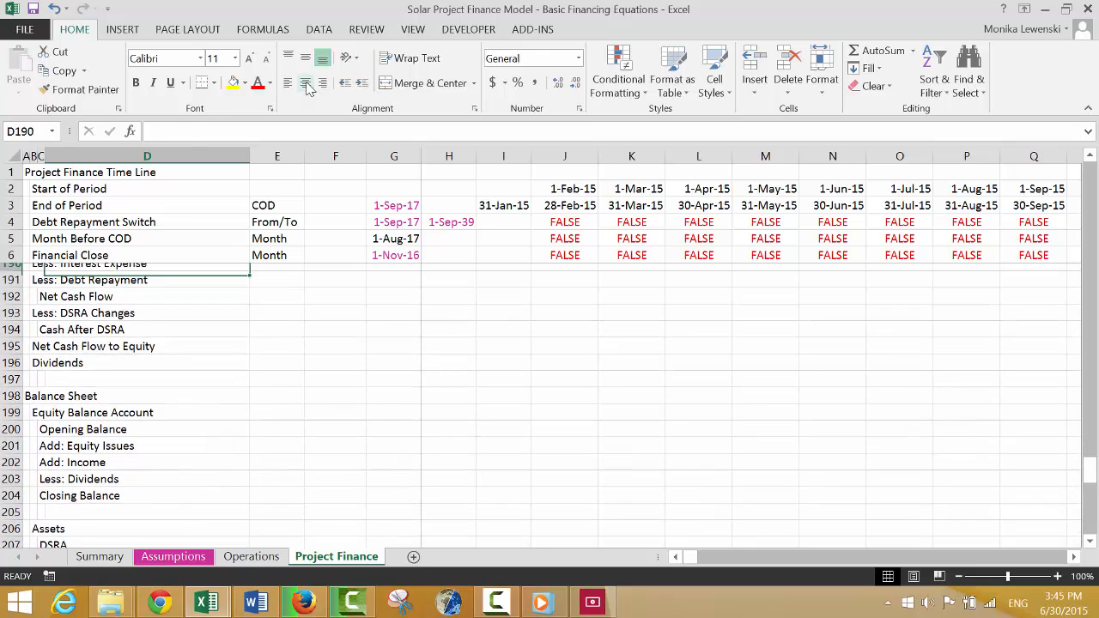
key(Up)
key(Up)
key(Up)
key(Up)
key(Up)
key(Up)
key(Up)
key(Up)
key(Up)
key(Up)
key(Up)
key(Up)
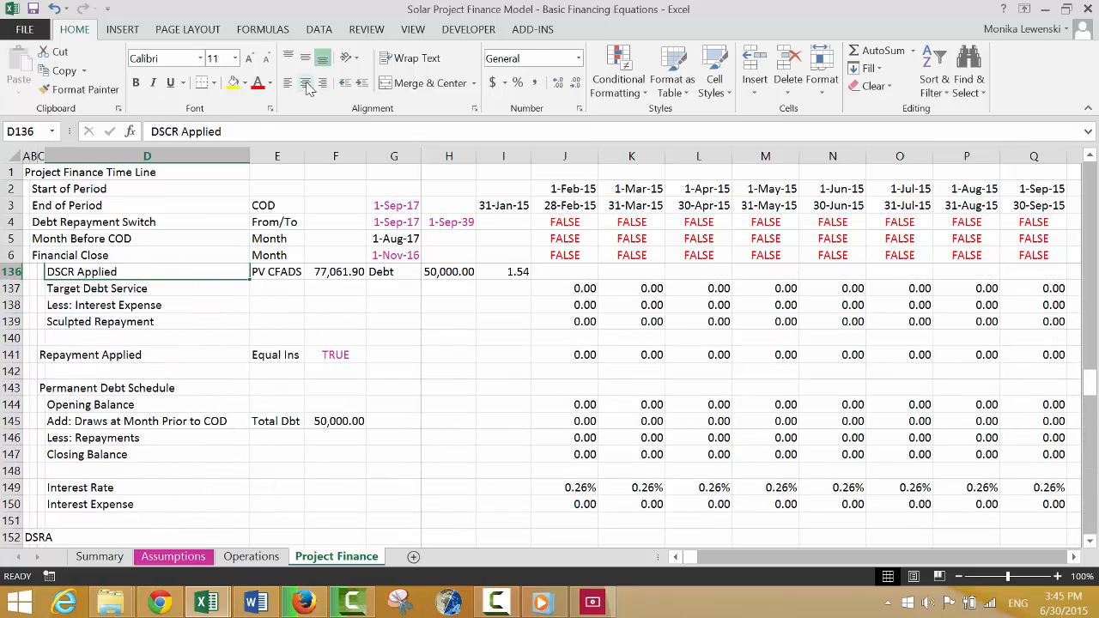
key(Down)
key(Down)
key(Down)
key(Down)
key(Down)
key(Down)
key(Down)
key(Down)
key(Down)
key(Down)
key(Down)
key(Down)
key(Down)
key(Down)
key(Down)
key(Down)
key(Down)
key(Down)
key(Down)
key(Down)
key(Down)
key(Down)
key(Down)
key(Down)
key(Down)
key(Down)
key(Down)
key(Down)
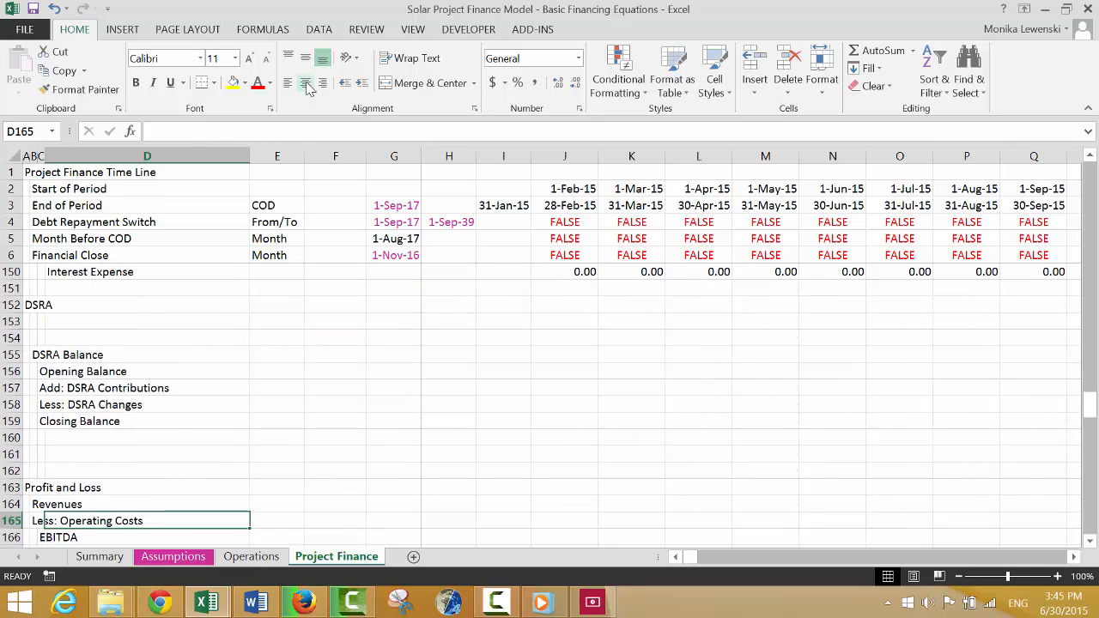
key(Up)
key(Up)
key(Up)
key(Up)
key(Up)
key(Up)
key(Up)
key(Up)
key(Up)
key(Up)
key(Up)
key(Up)
key(Down)
key(Down)
key(Down)
key(Right)
key(Right)
key(Right)
key(Right)
key(Right)
key(Right)
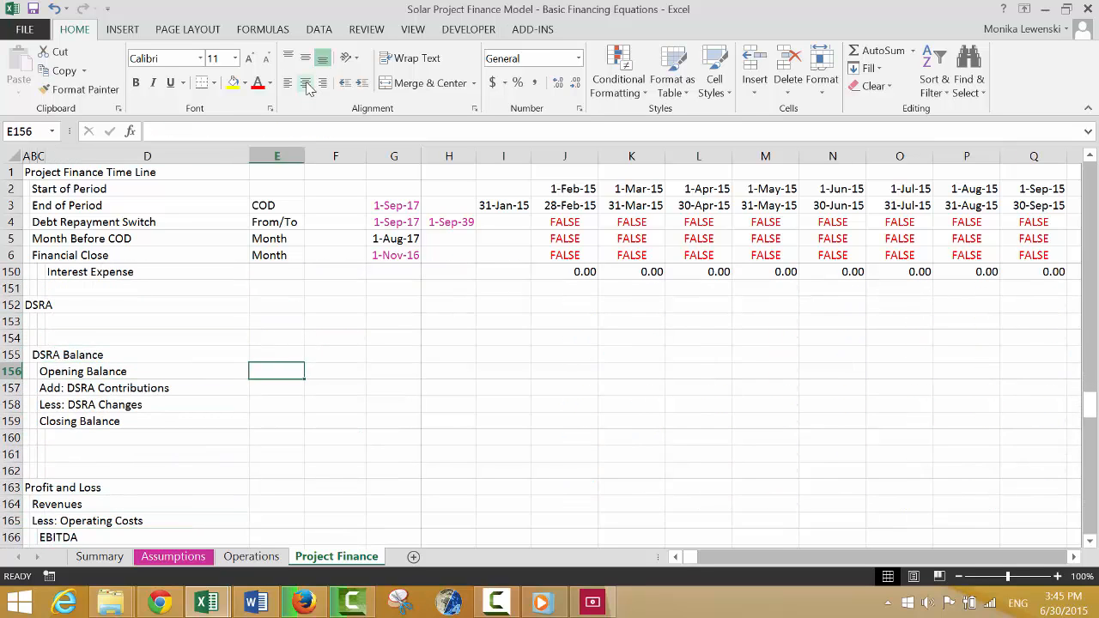
text(=)
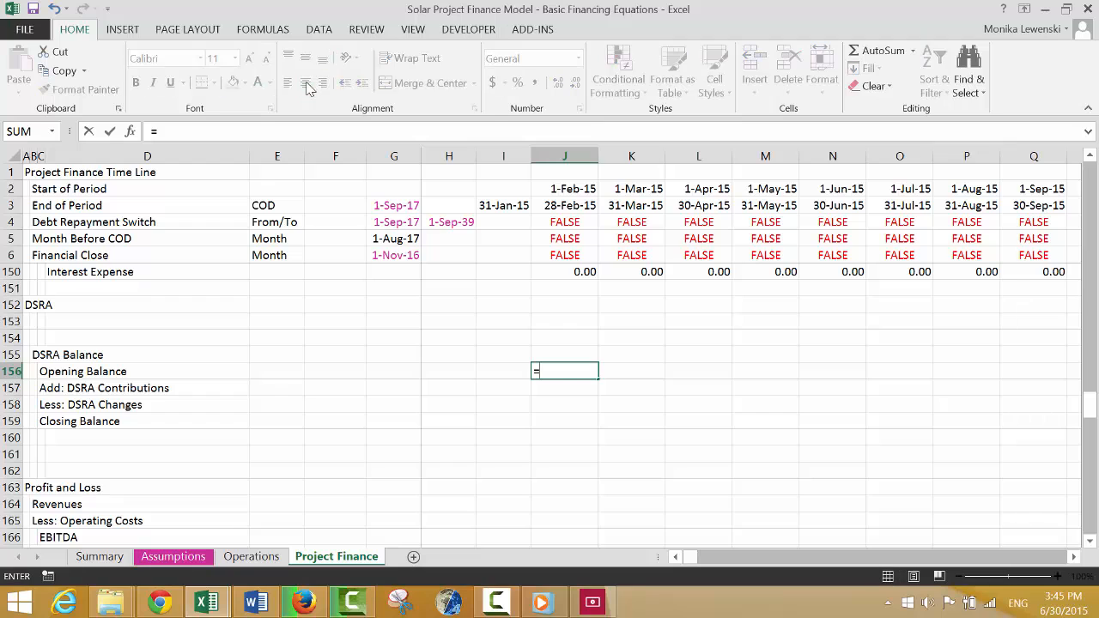
key(Left)
key(Down)
Calculate the DSRA Closing Balance in J159 as opening balance plus contributions less changes, using =J156+J157-J158.
key(Down)
key(Down)
key(Return)
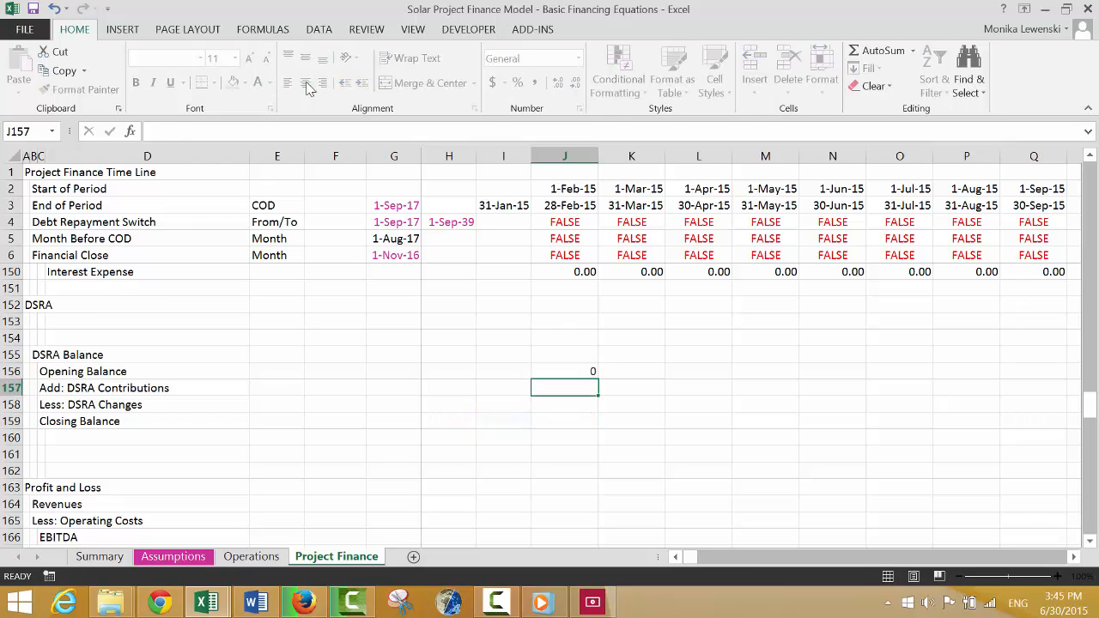
key(Down)
key(Down)
text(=)
key(Up)
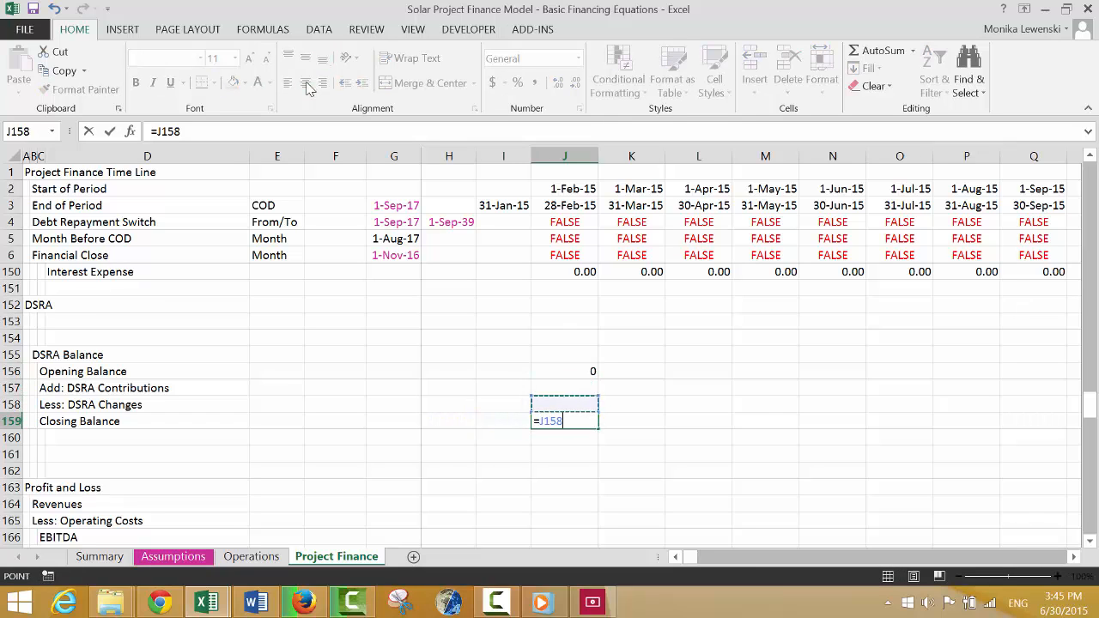
key(Up)
key(Up)
text(+)
key(Up)
key(Up)
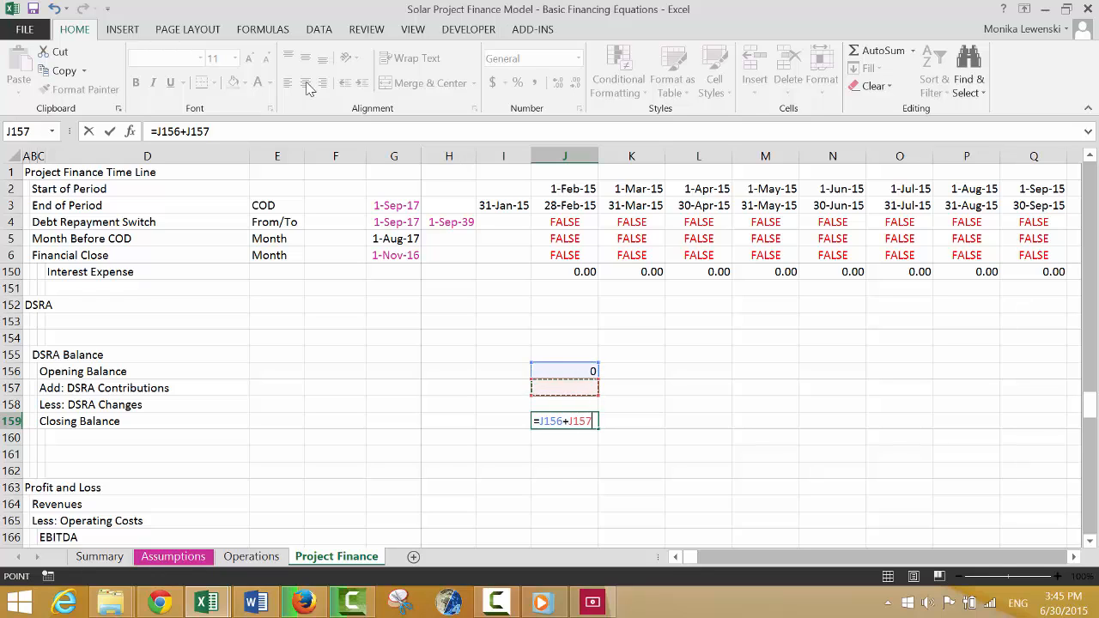
text(-)
Format J156:J159 as numbers with two decimals and copy the DSRA balance formulas across all remaining periods.
key(Up)
key(ctrl+Return)
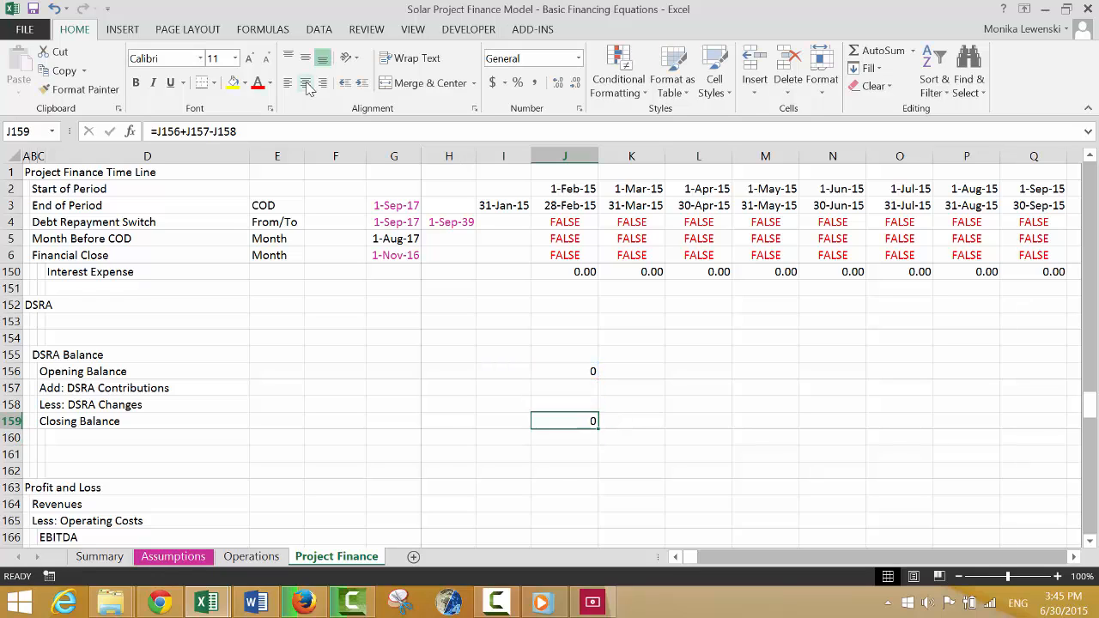
key(Up)
key(Up)
key(Up)
key(shift+Down)
key(shift+Down)
key(shift+Down)
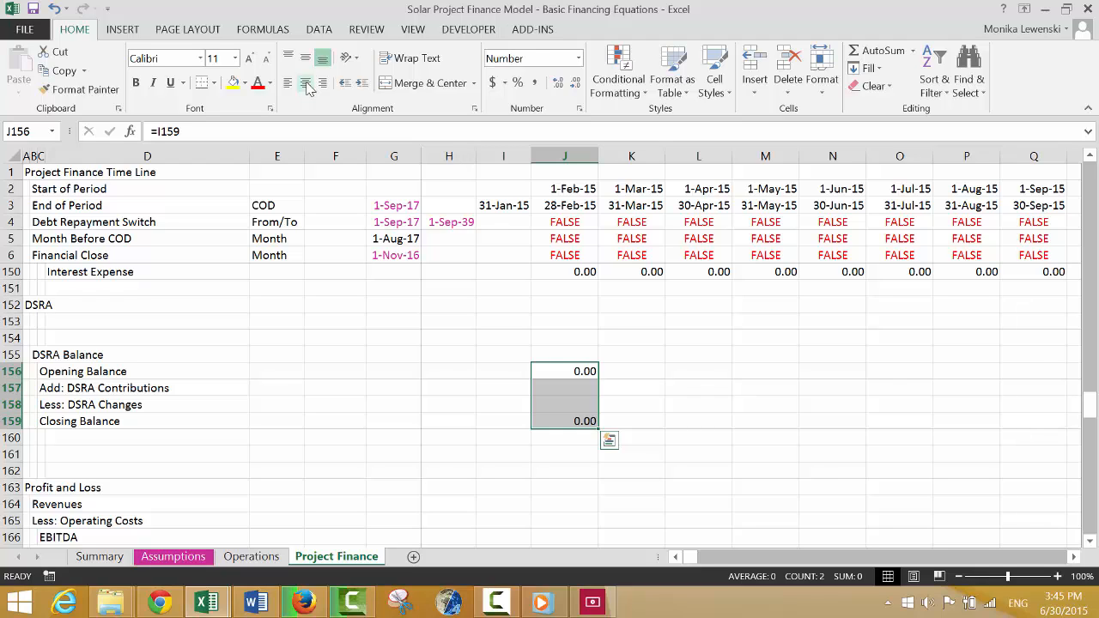
key(ctrl+shift+Right)
key(ctrl+r)
Link Revenues in J164 of the Profit and Loss to the operating analysis Revenues with =J39.
key(Down)
key(Down)
key(Down)
key(Down)
key(Down)
key(Down)
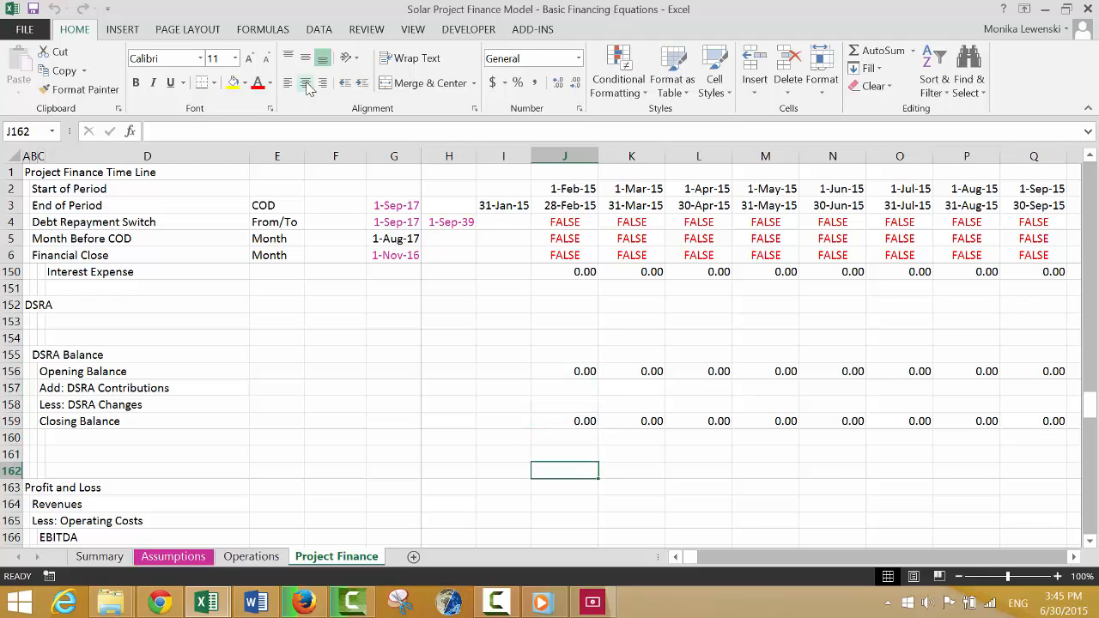
key(Down)
key(Down)
text(=)
key(Up)
key(Up)
key(Up)
key(Up)
key(Up)
key(Up)
key(Up)
key(Up)
key(Up)
key(Up)
key(Up)
key(Up)
key(Up)
key(Up)
key(Up)
key(Up)
key(Up)
key(Up)
key(Up)
key(Up)
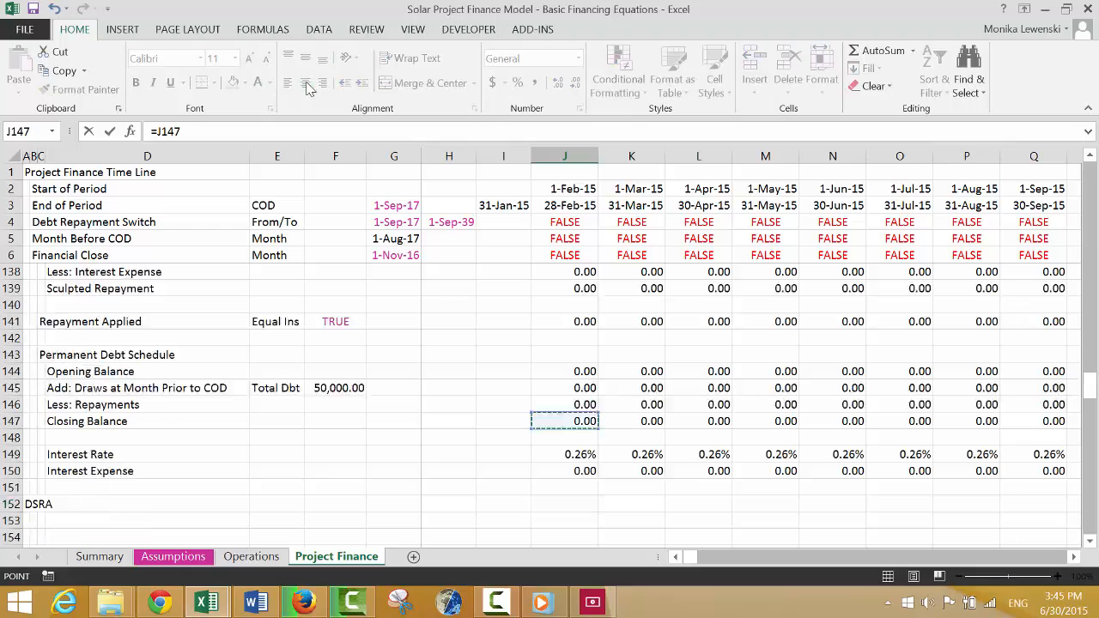
key(Up)
key(Up)
key(Up)
key(Up)
key(Up)
key(Up)
key(Up)
key(Up)
key(Up)
key(Up)
key(Up)
key(Up)
key(Up)
key(Up)
key(Up)
key(Up)
key(Up)
key(Up)
key(Up)
key(Up)
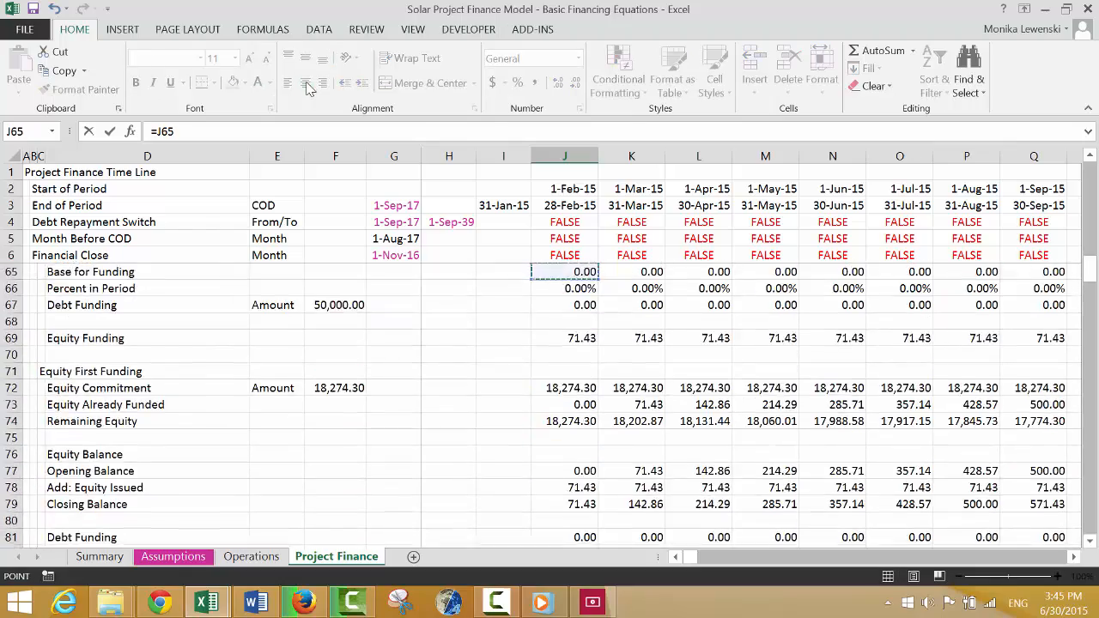
key(Down)
key(Down)
key(Down)
key(Down)
key(Down)
key(Down)
key(Down)
key(Down)
key(Down)
key(Down)
key(Down)
key(Down)
key(Down)
key(Down)
key(Down)
key(Down)
key(Down)
key(Down)
key(Down)
key(Down)
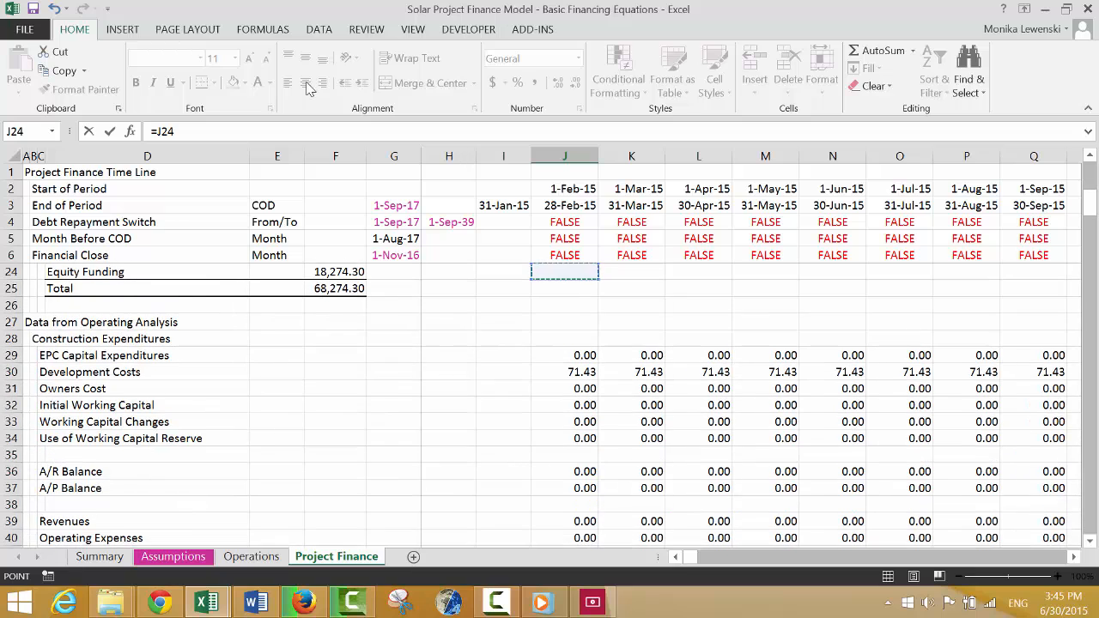
key(Up)
key(Up)
key(Up)
key(Up)
key(Up)
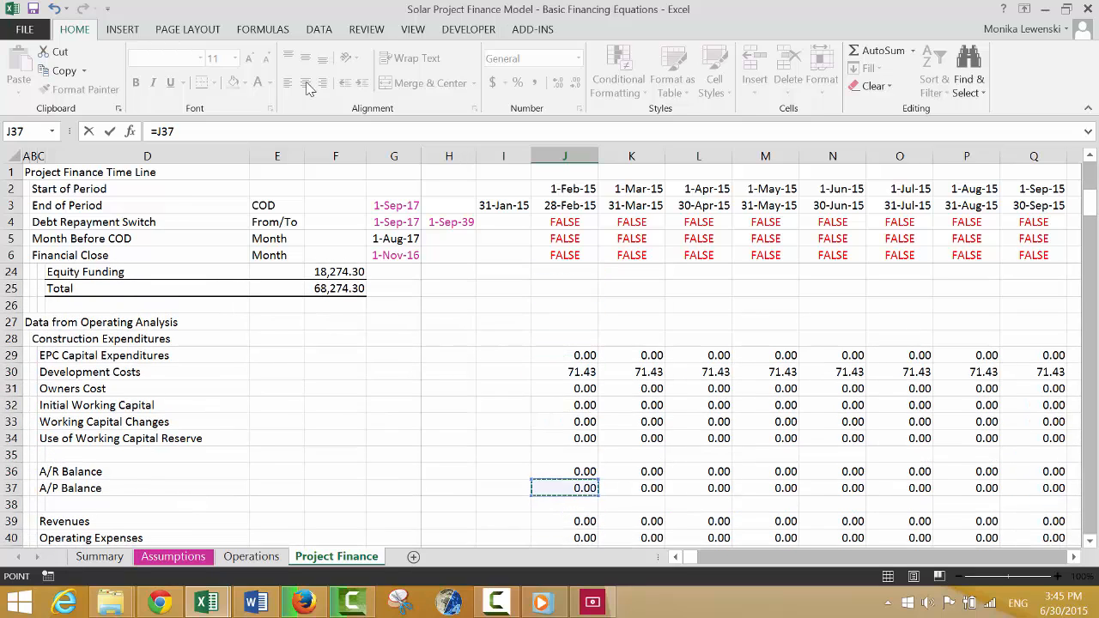
key(Down)
key(Down)
key(Down)
key(Down)
key(Down)
key(Down)
key(Down)
key(Down)
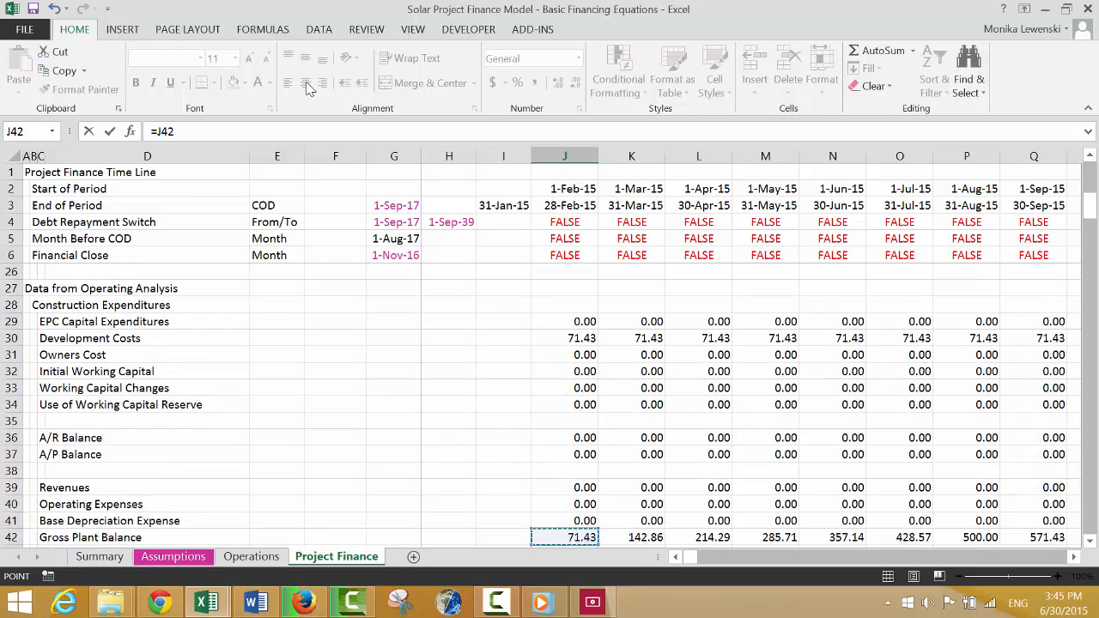
key(Up)
key(Up)
key(Up)
key(Return)
Link Less: Operating Costs in J165 to the Operating Expenses line in the operating analysis data.
text(=)
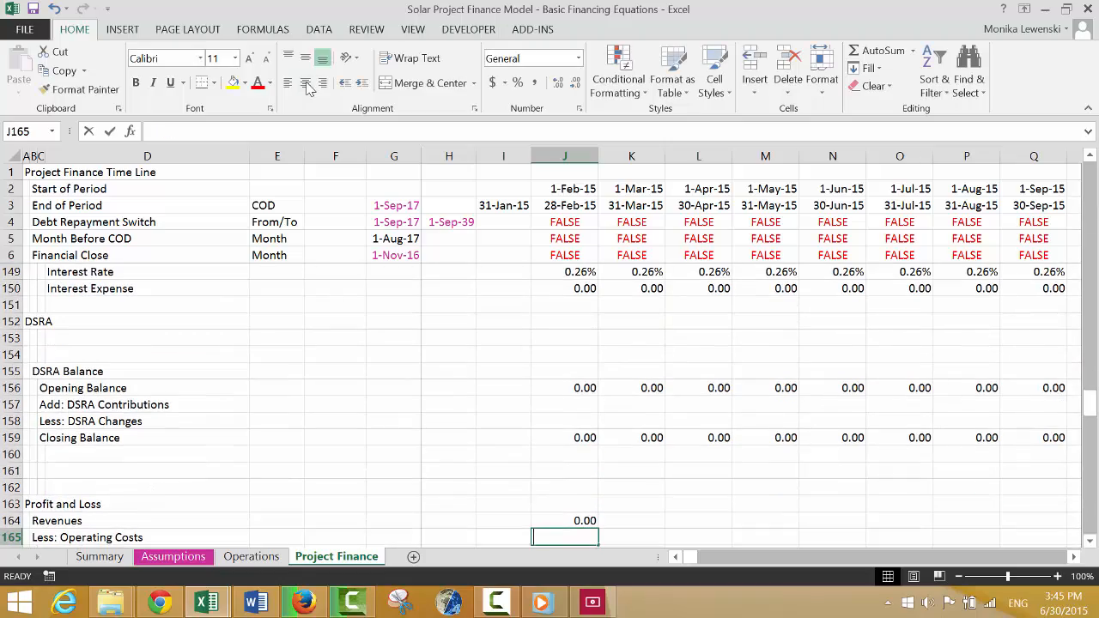
key(Page_Up)
key(Page_Up)
key(Page_Up)
key(Page_Up)
key(Page_Up)
key(Page_Up)
key(Page_Up)
key(Page_Up)
key(Page_Up)
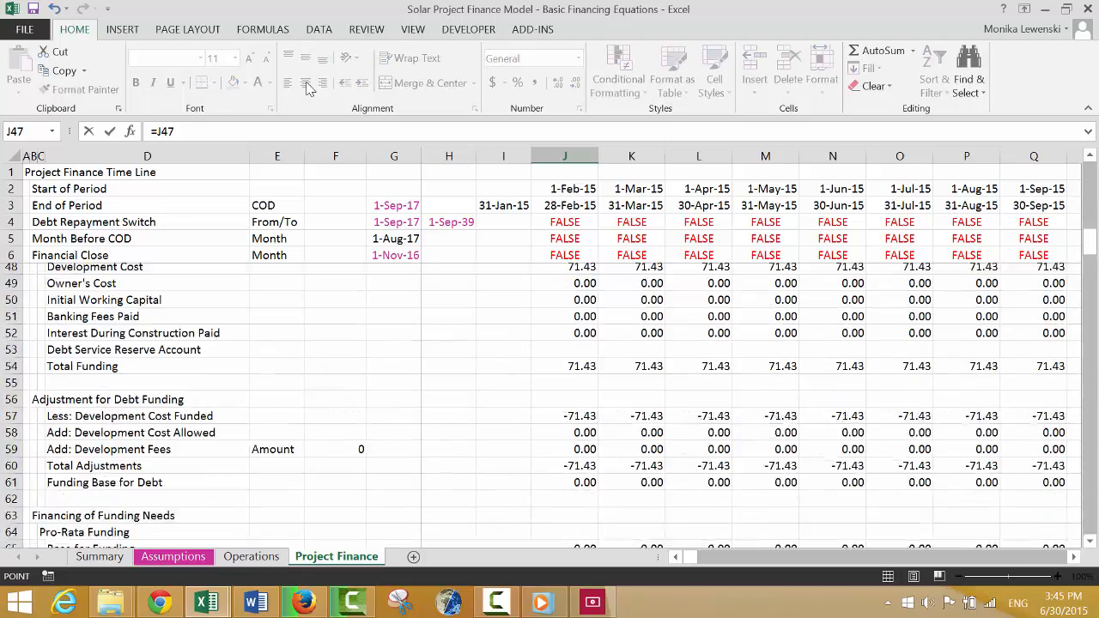
key(Page_Down)
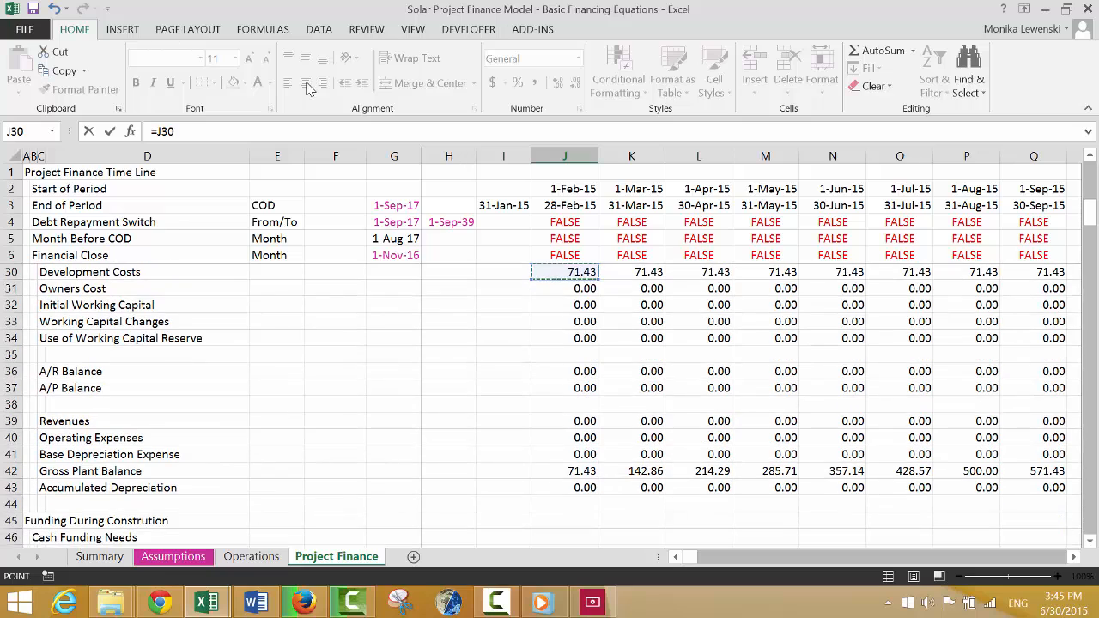
key(Up)
key(Down)
key(Down)
key(Down)
key(Down)
key(Down)
key(Down)
key(Down)
key(Down)
key(Down)
key(Down)
key(Down)
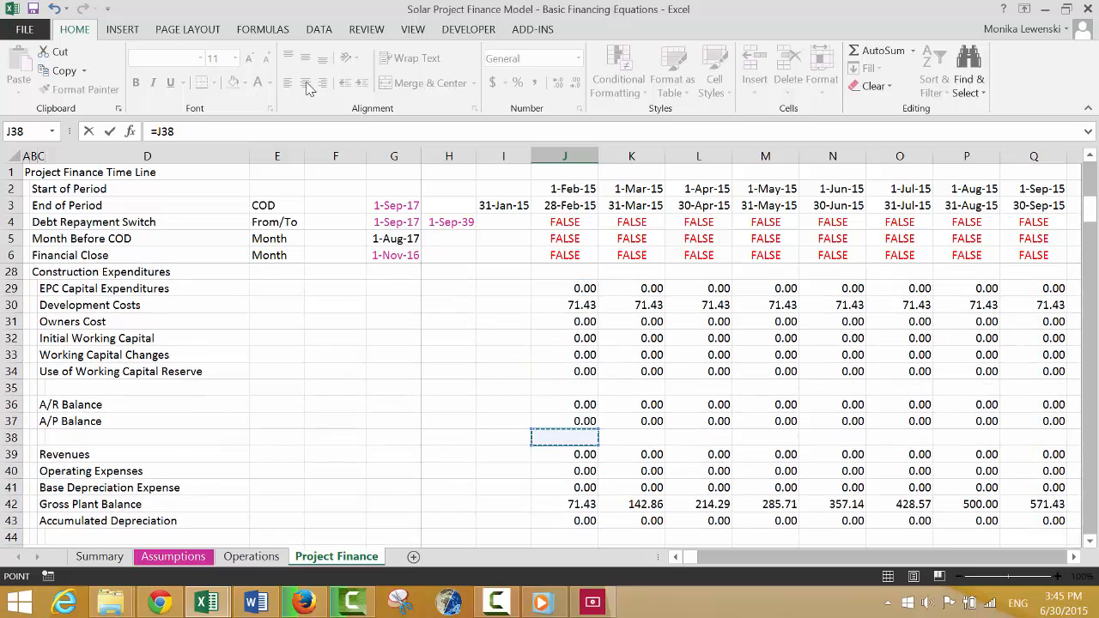
key(Return)
Calculate EBITDA in J166 as revenues less operating costs, using =J164-J165.
text(=)
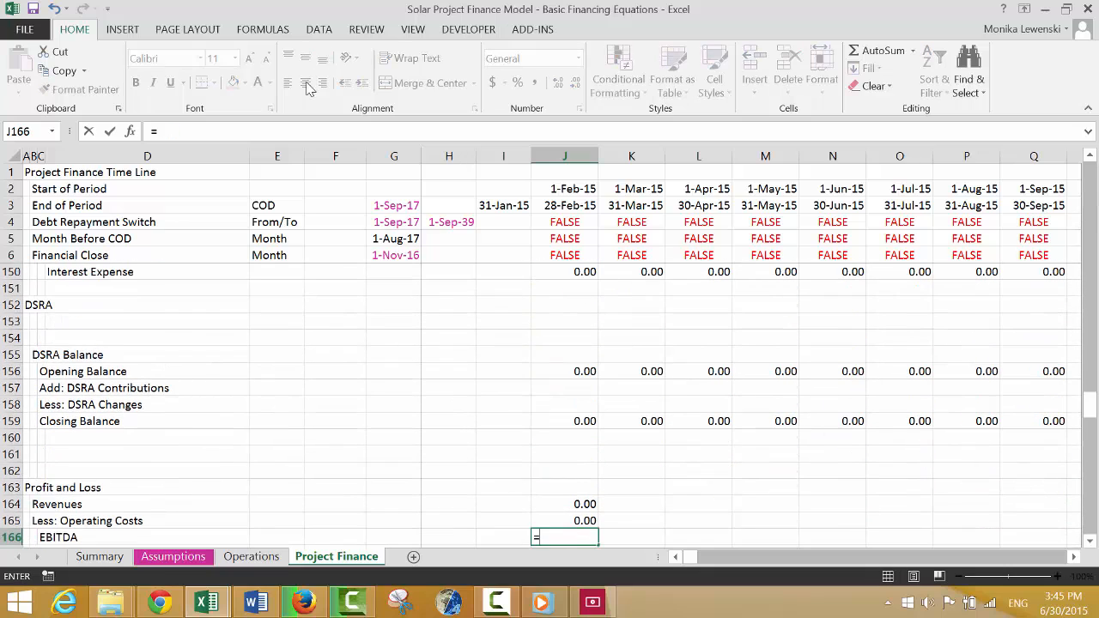
key(Up)
key(Up)
text(-)
key(Up)
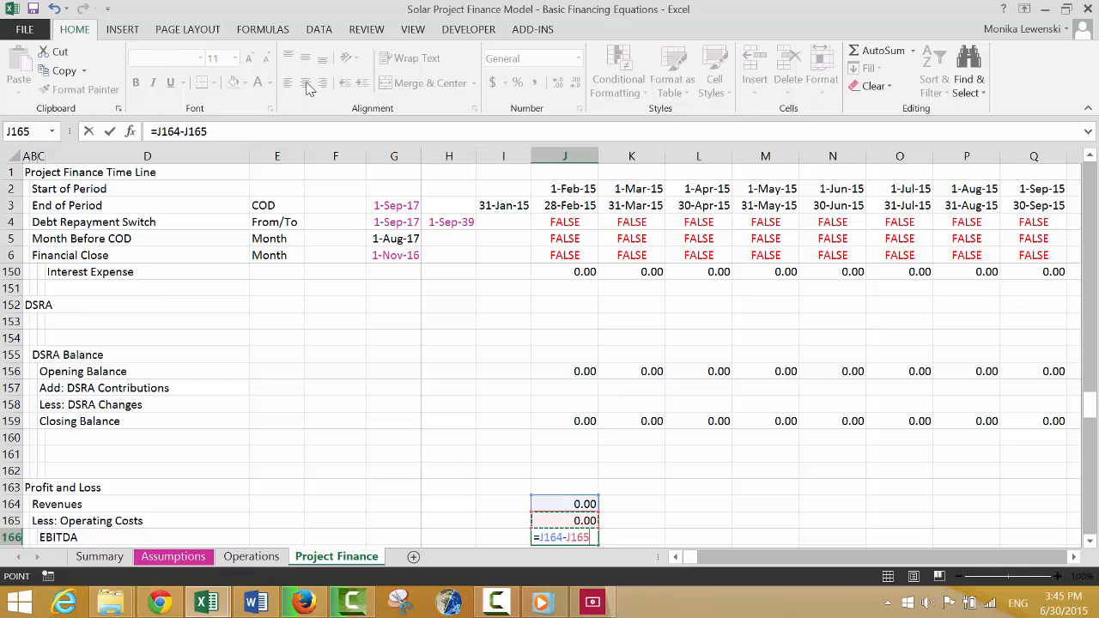
key(ctrl+Return)
Add top and bottom borders to the EBITDA row from C166 to J166.
key(Down)
key(Up)
key(Left)
key(Left)
key(Left)
key(Left)
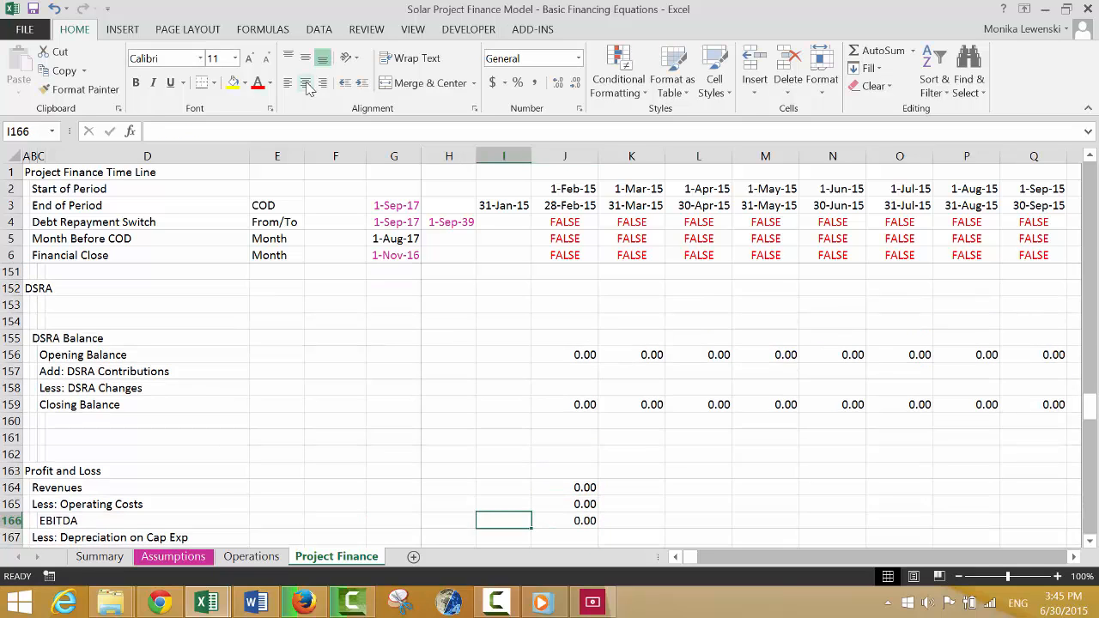
key(Left)
key(Left)
key(Left)
key(ctrl+shift+Right)
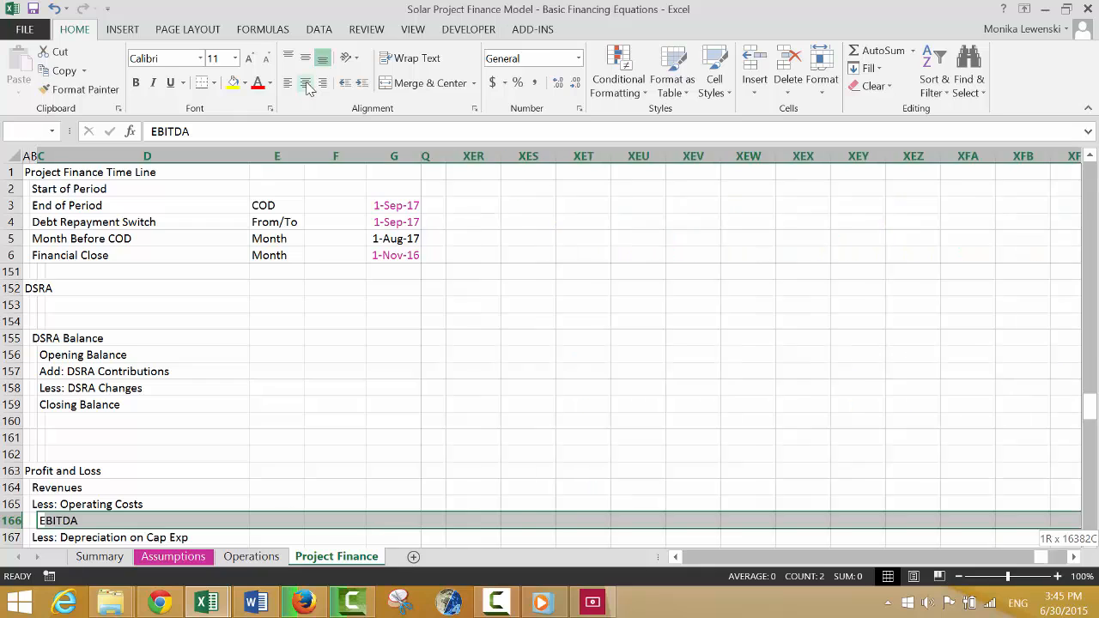
key(ctrl+shift+Left)
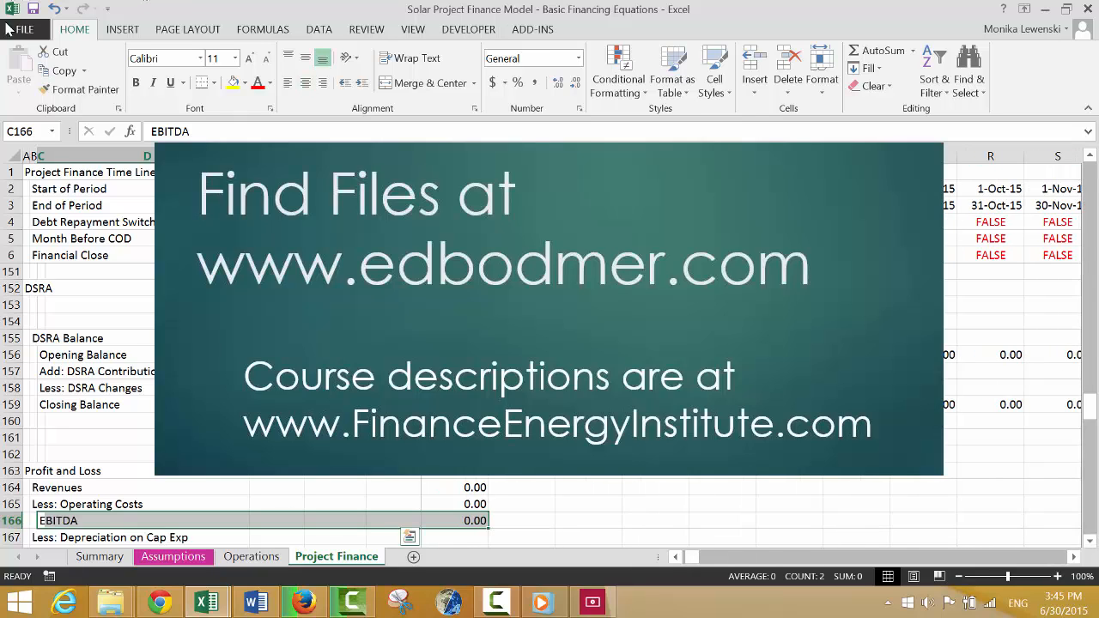
Link Less: Depreciation on Cap Exp in J167 to the Base Depreciation Expense line in the operating analysis data.
key(Down)
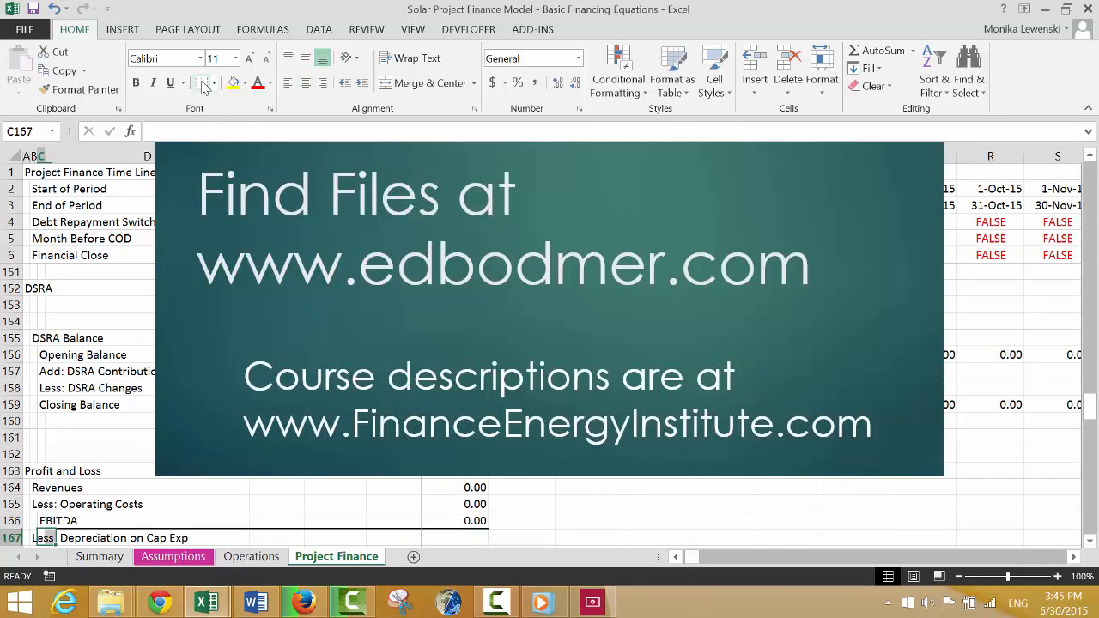
key(Down)
key(Up)
key(Right)
key(Right)
key(Right)
key(Right)
key(Right)
key(Right)
key(Right)
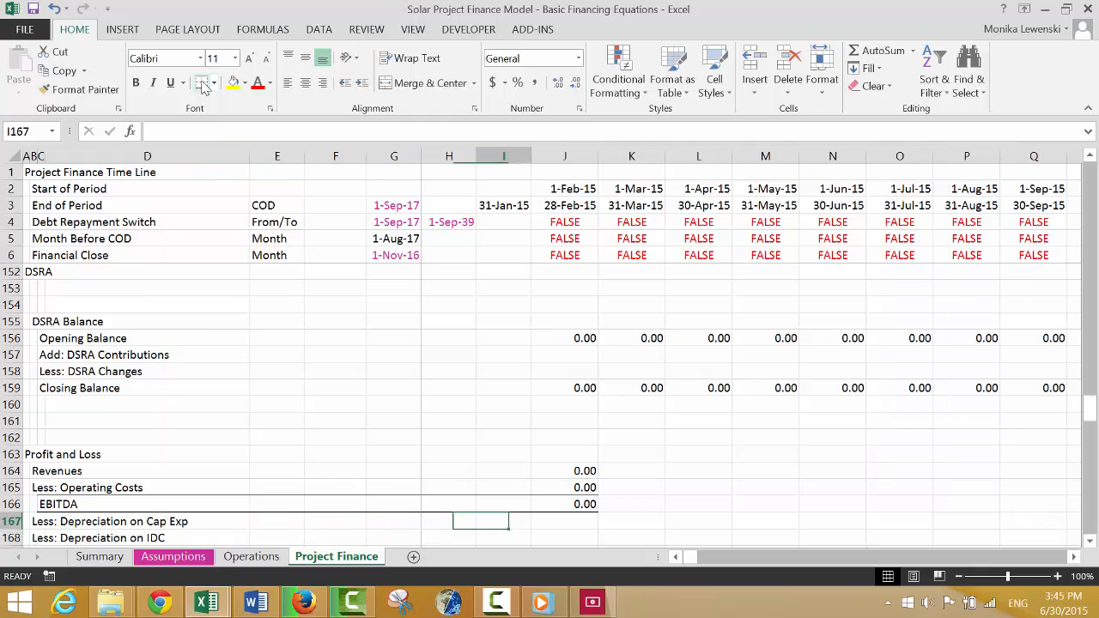
text(=)
key(Up)
key(Up)
key(Up)
key(Up)
key(Up)
key(Up)
key(Up)
key(Up)
key(Up)
key(Up)
key(Up)
key(Up)
key(Up)
key(Up)
key(Up)
key(Up)
key(Up)
key(Up)
key(Up)
key(Up)
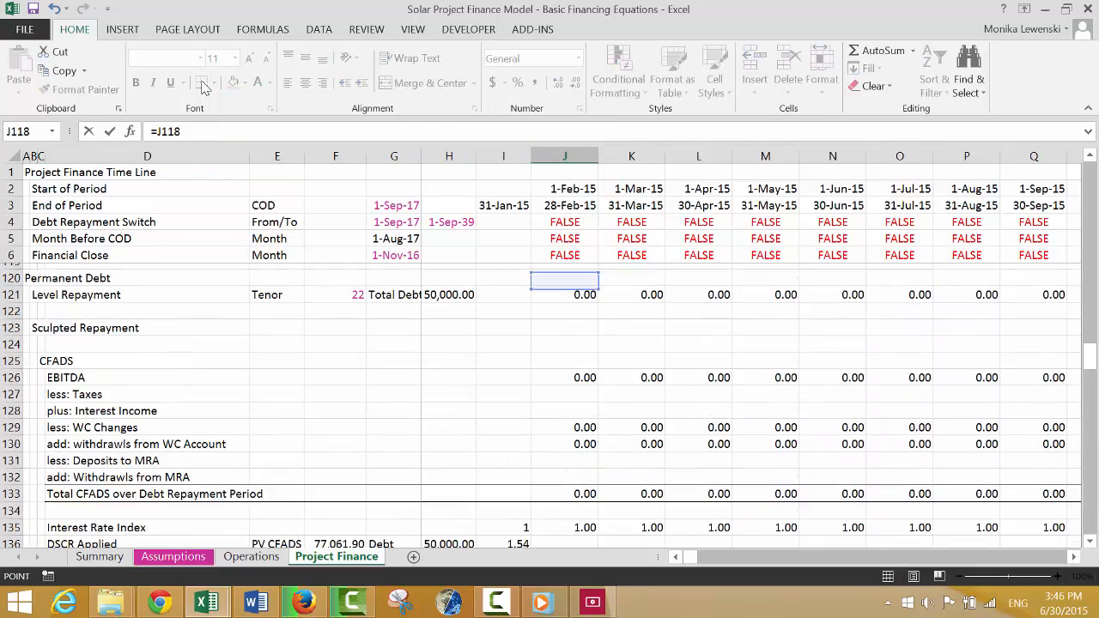
key(Up)
key(Up)
key(Up)
key(Up)
key(Up)
key(Up)
key(Up)
key(Up)
key(Up)
key(Up)
key(Up)
key(Up)
key(Up)
key(Up)
key(Up)
key(Up)
key(Up)
key(Up)
key(Up)
key(Up)
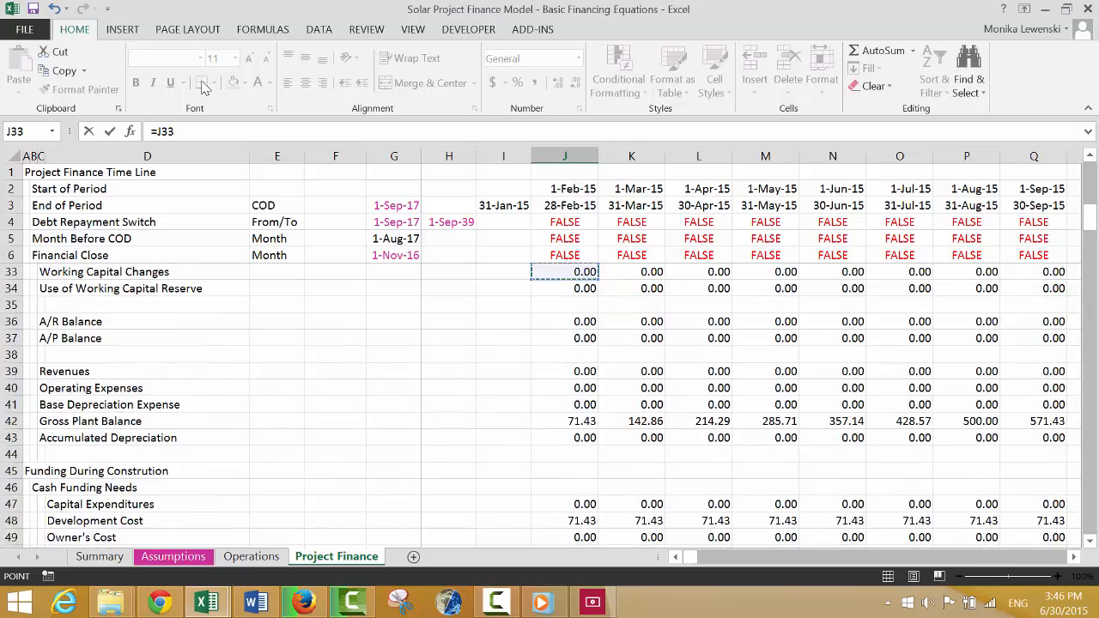
key(Down)
key(Down)
key(Down)
key(Down)
key(Down)
key(Down)
key(Down)
key(Down)
key(Down)
key(Down)
key(Down)
key(Down)
key(Down)
key(Down)
key(Down)
key(Down)
key(Down)
key(Up)
key(Up)
key(Up)
key(Up)
key(Up)
key(Up)
key(Up)
key(Up)
key(Up)
key(Up)
key(Up)
key(Up)
key(Up)
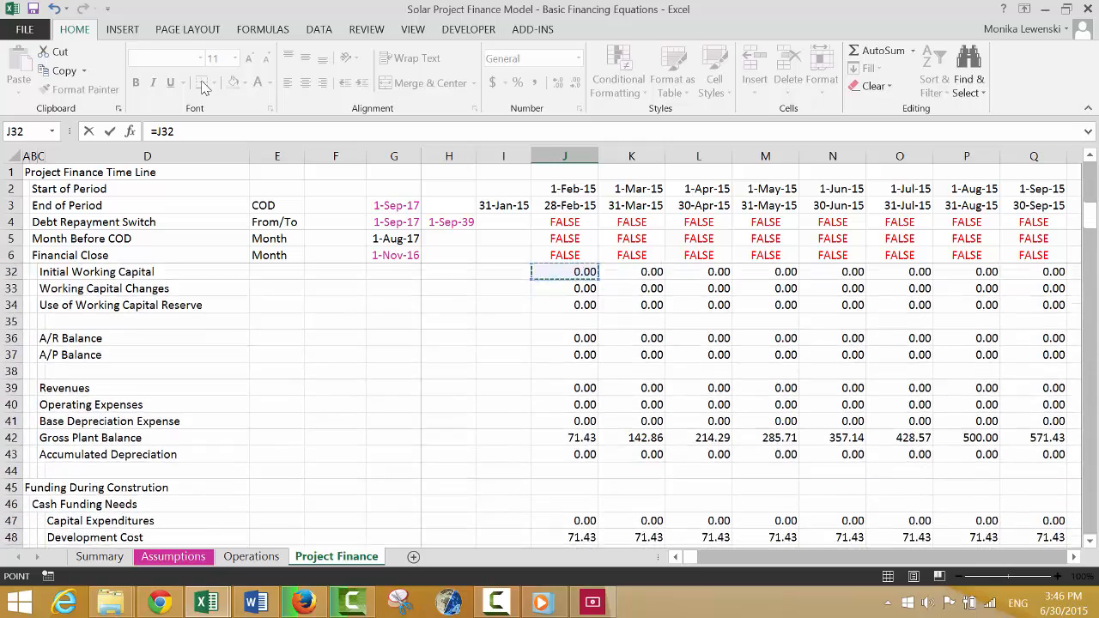
key(Down)
key(Down)
key(Down)
key(Down)
key(Down)
key(Down)
key(Down)
key(Down)
key(Down)
key(Down)
key(Down)
key(Down)
key(Down)
key(Down)
key(Down)
key(Down)
key(Down)
key(Down)
key(Down)
key(Down)
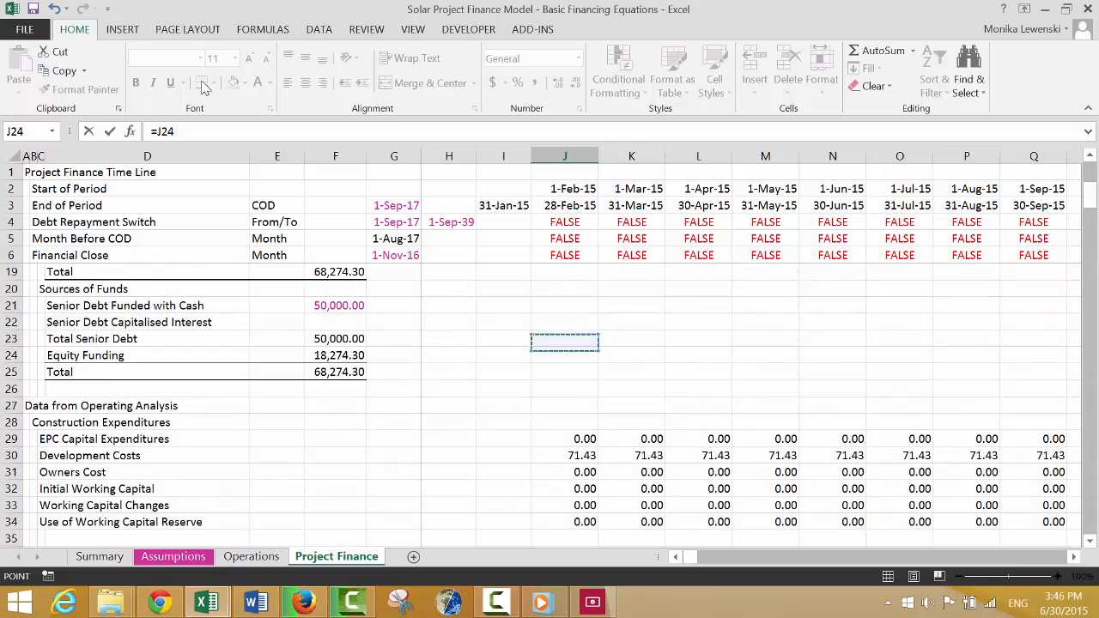
key(Up)
key(Up)
key(Up)
key(Up)
key(Up)
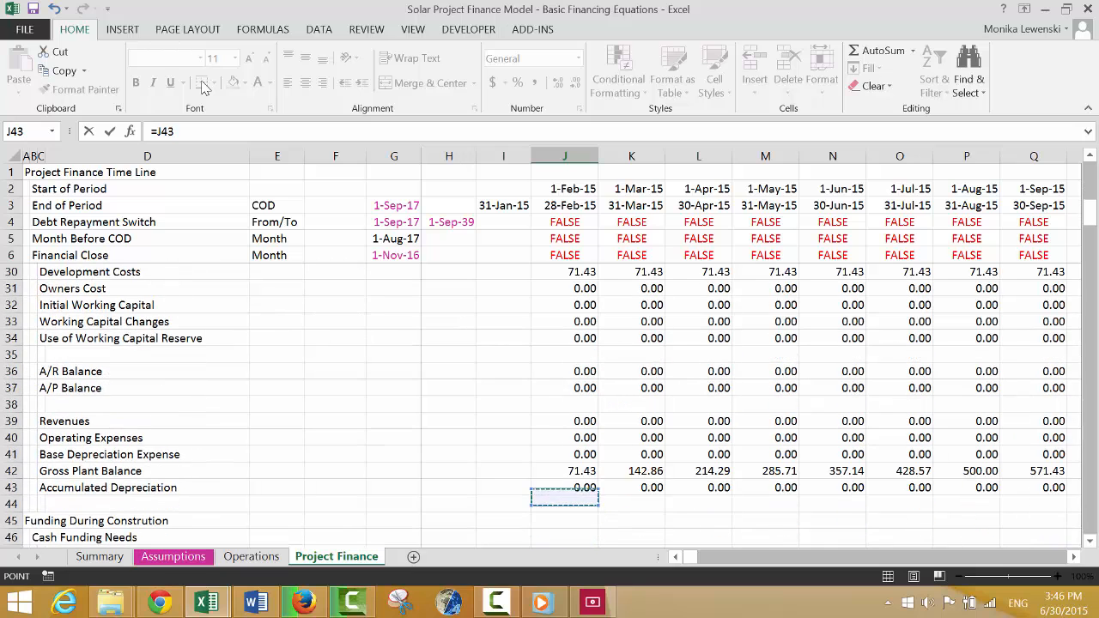
key(Return)
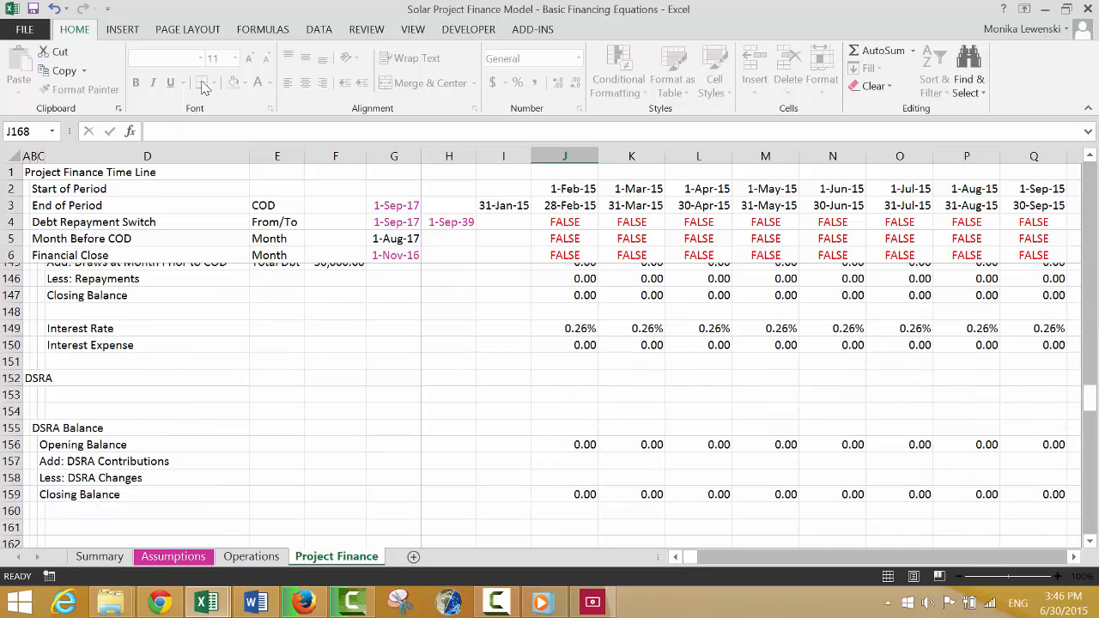
Insert nine blank rows at row 161, between the DSRA Balance and Profit and Loss sections.
key(Up)
key(Up)
key(Up)
key(Up)
key(Up)
key(Up)
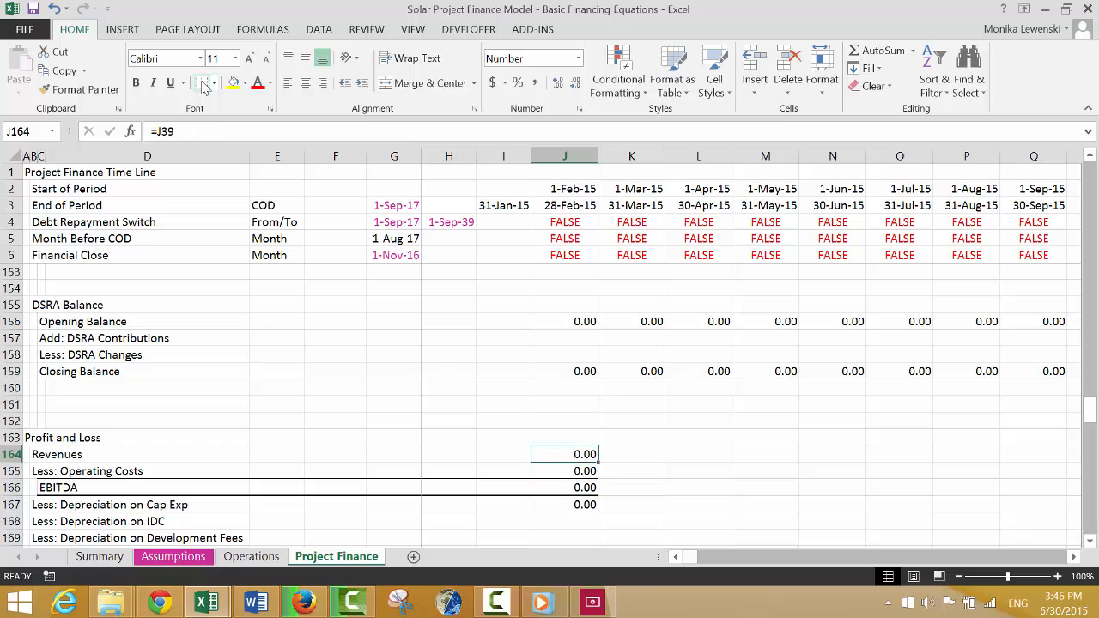
key(Left)
key(Left)
key(Left)
key(Left)
key(Left)
key(Left)
key(Left)
key(shift+space)
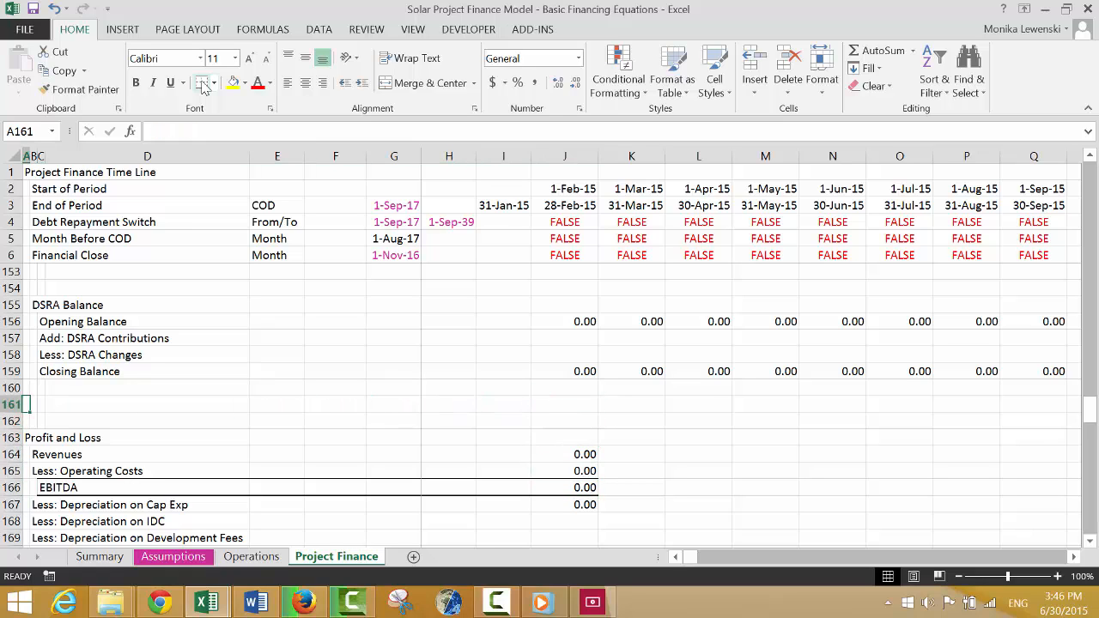
key(shift+Down)
key(shift+Down)
key(shift+Down)
key(shift+Down)
key(shift+Down)
key(shift+Down)
key(shift+Down)
key(shift+Down)
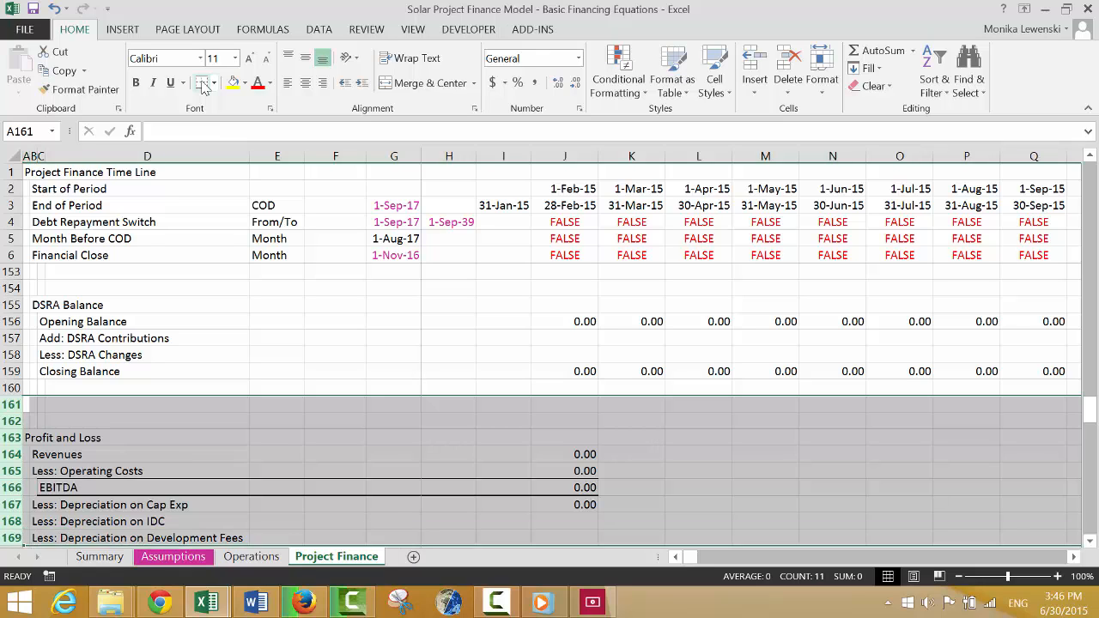
key(ctrl+shift+plus)
key(shift+BackSpace)
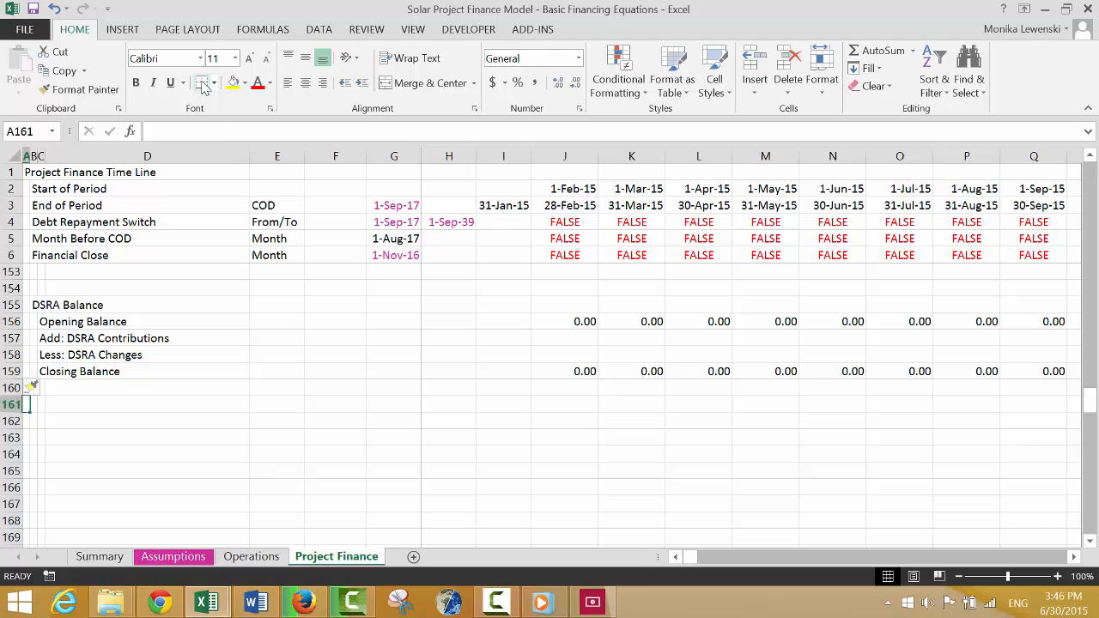
Enter the section heading "Other Depreciation and Fees" in A161 and the subheading "IDC" in B162.
text(Other Deprecia)
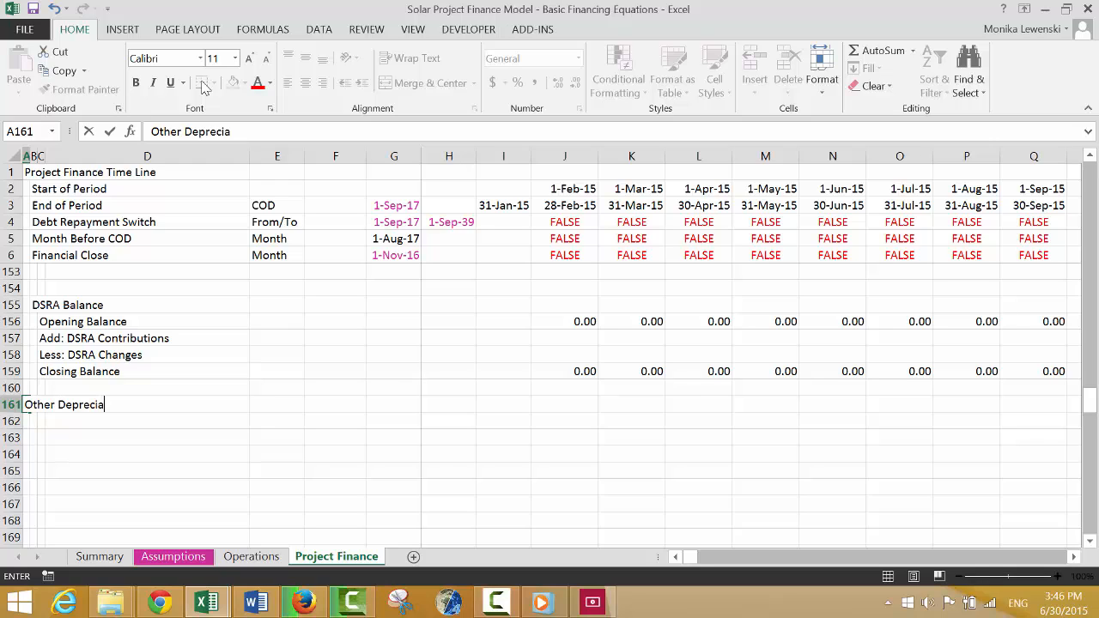
text(nd Fees)
key(Return)
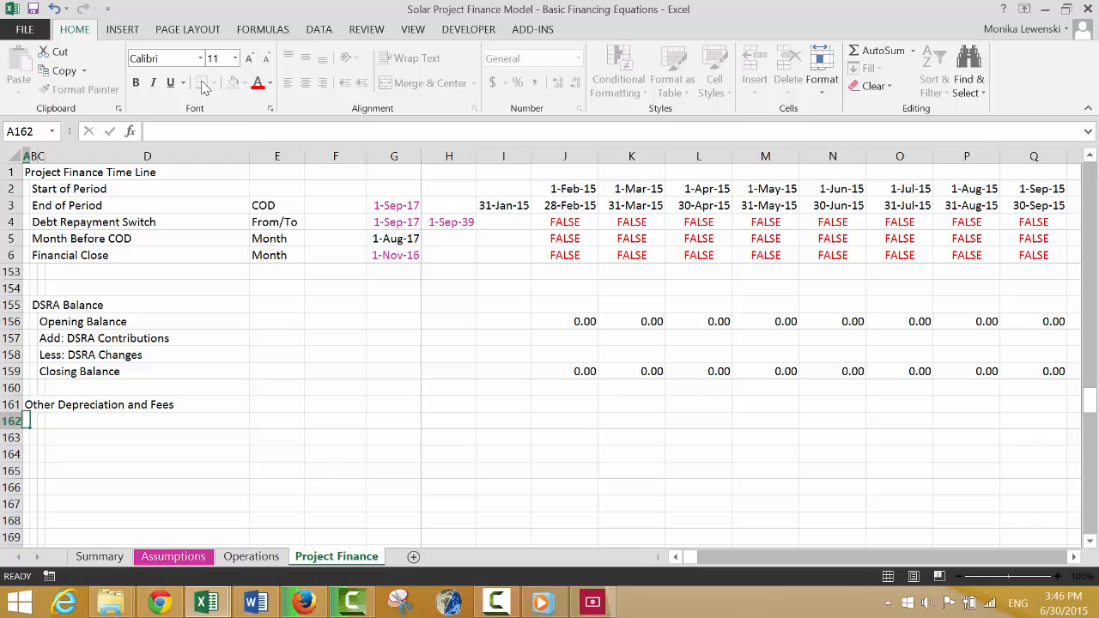
text(IDC)
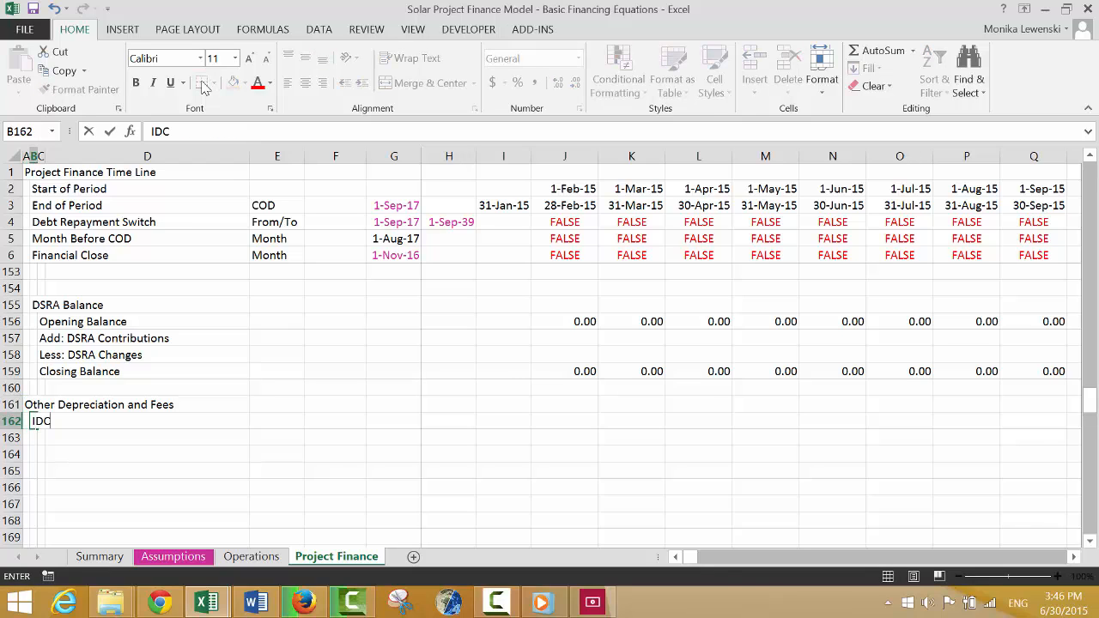
key(Return)
Label C163 to C165 as "Opening Balance", "Add: IDC Recorded" and "Closing Balance" under the IDC subheading.
key(Right)
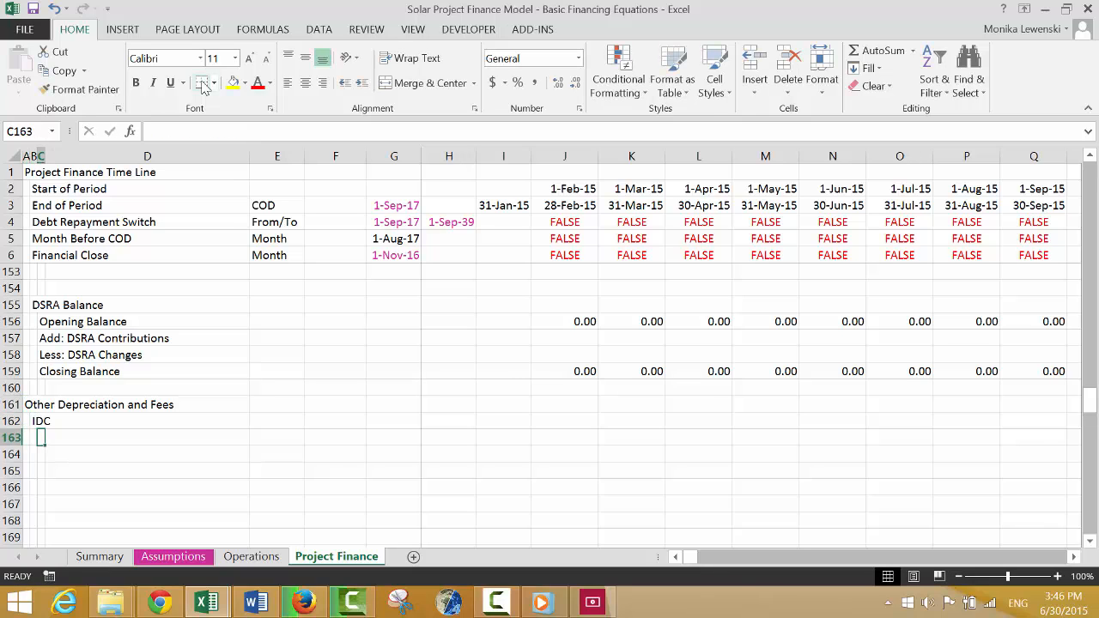
text(Opening Balanc)
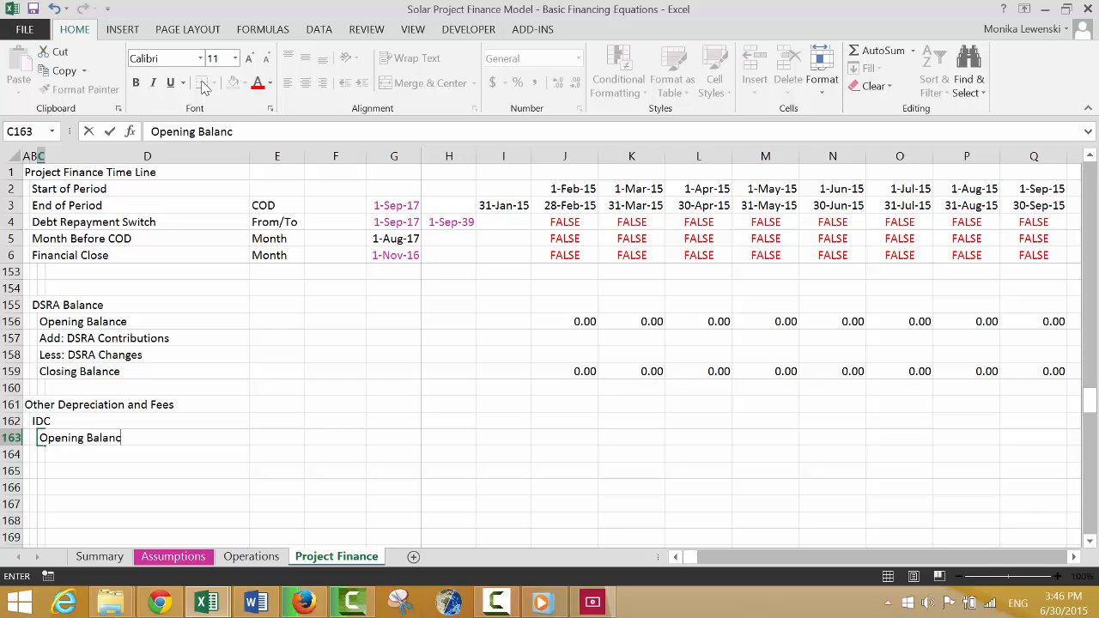
text(e)
key(Return)
text(Add: IDC Record)
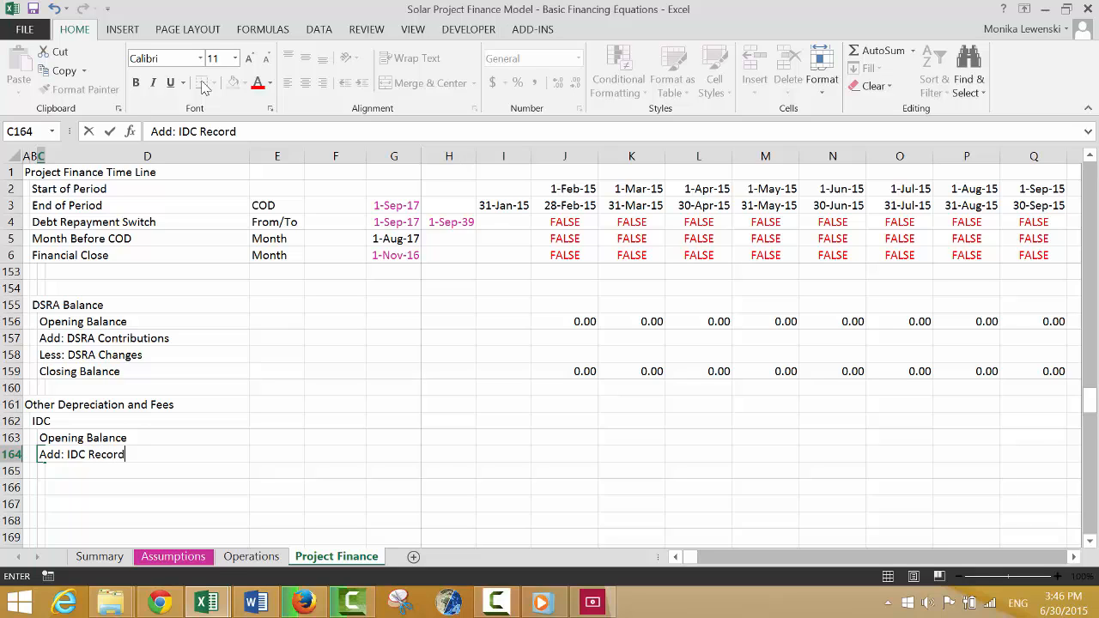
text(ed)
key(Return)
text(Closing Balance)
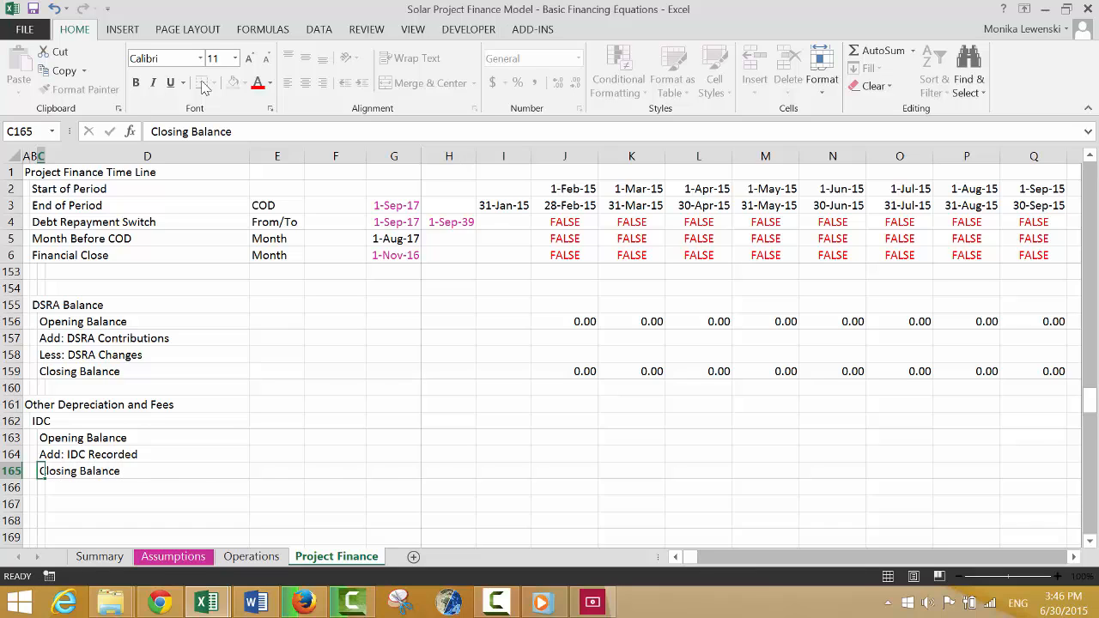
key(Return)
key(Return)
Leave row 166 blank and enter the labels "Depreciation Rate" in C167 and "Depreciation Expense" in C168.
text(Depre)
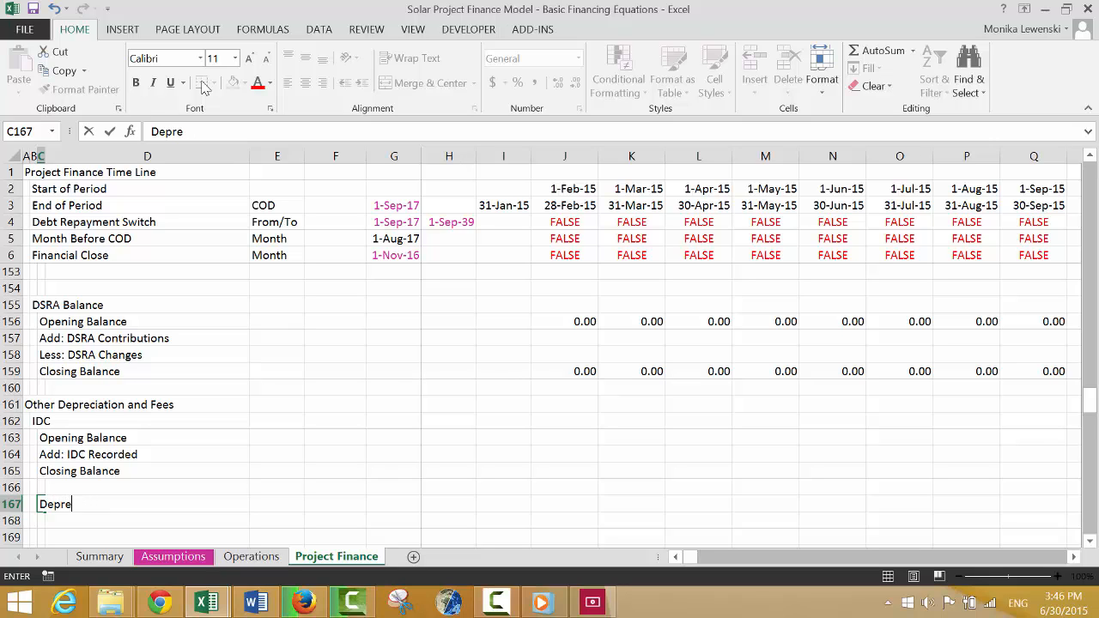
text(ciation Rate)
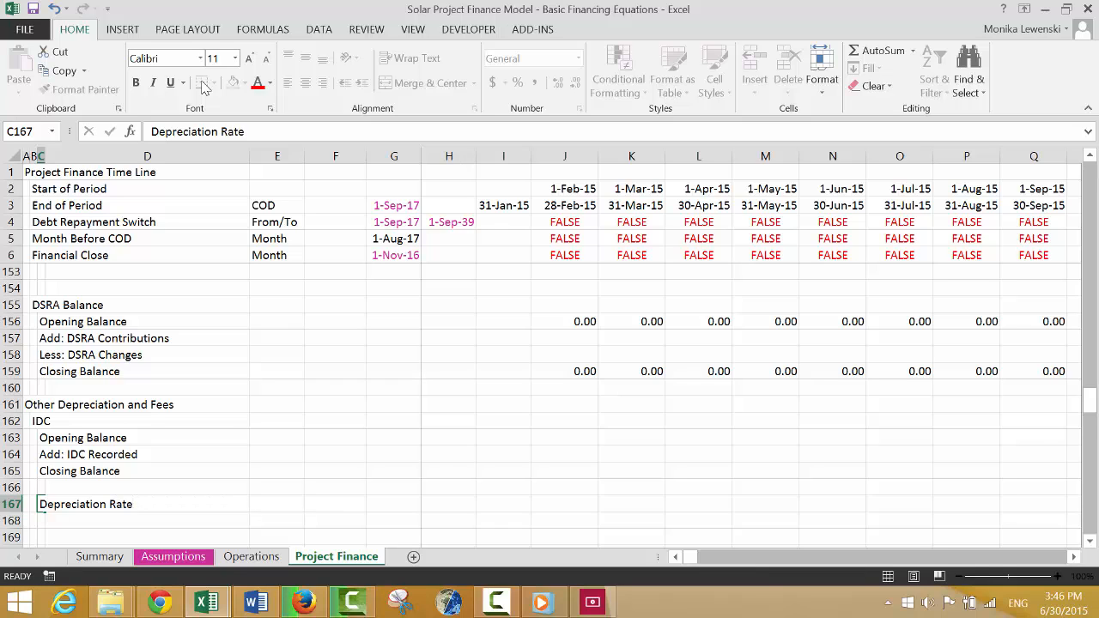
key(Return)
text(Depre)
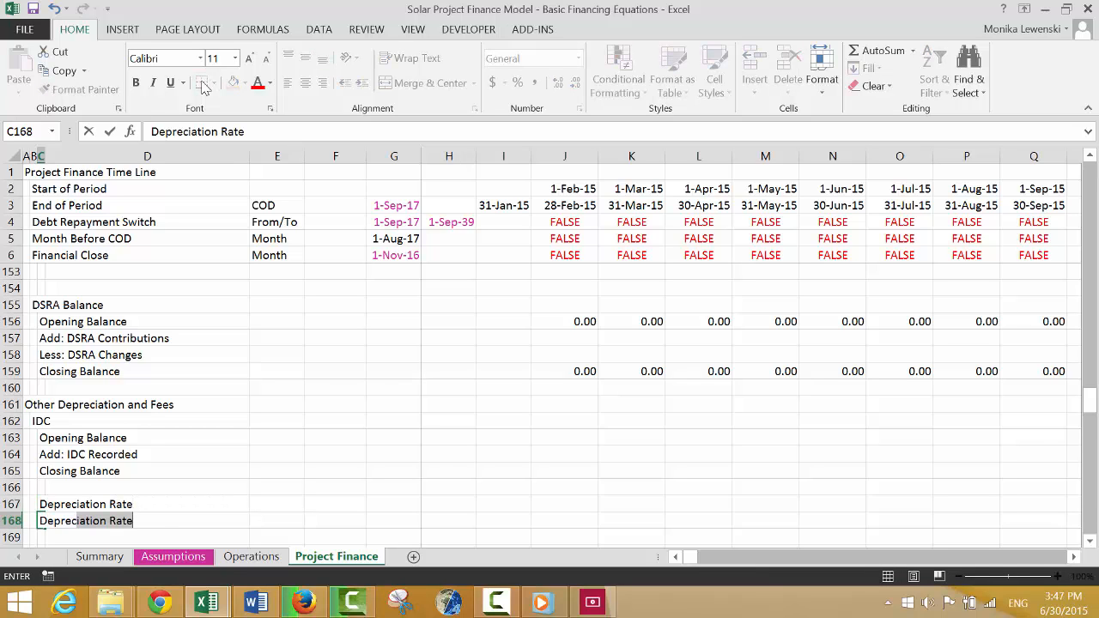
text(ciation Ex)
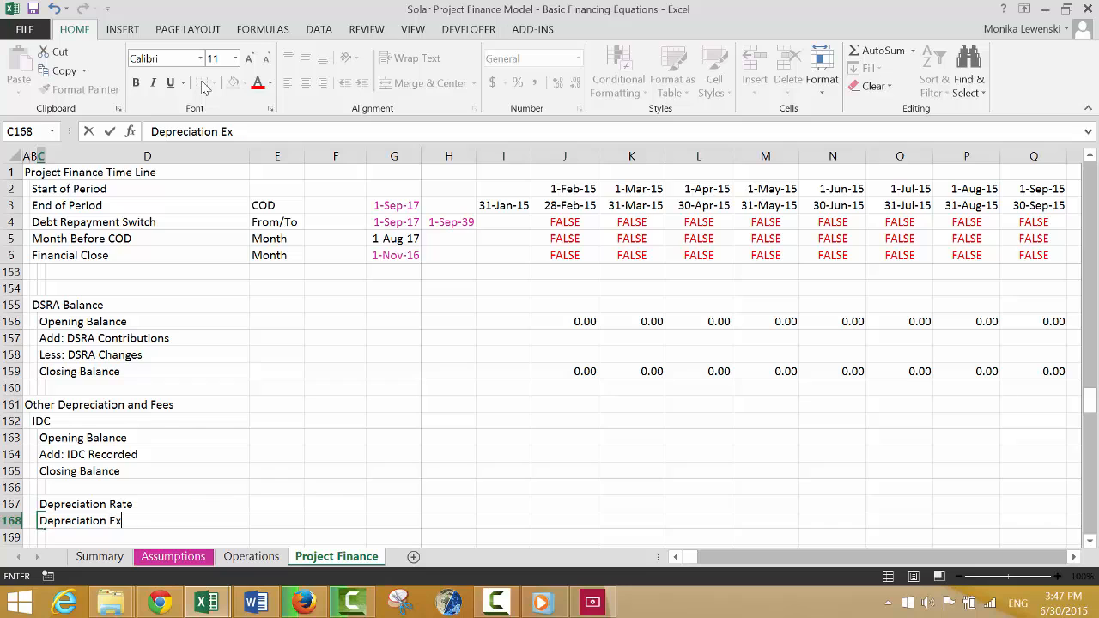
text(pense)
key(Return)
Insert a larger block of blank rows at row 170, above the Profit and Loss section.
key(Down)
key(Down)
key(Down)
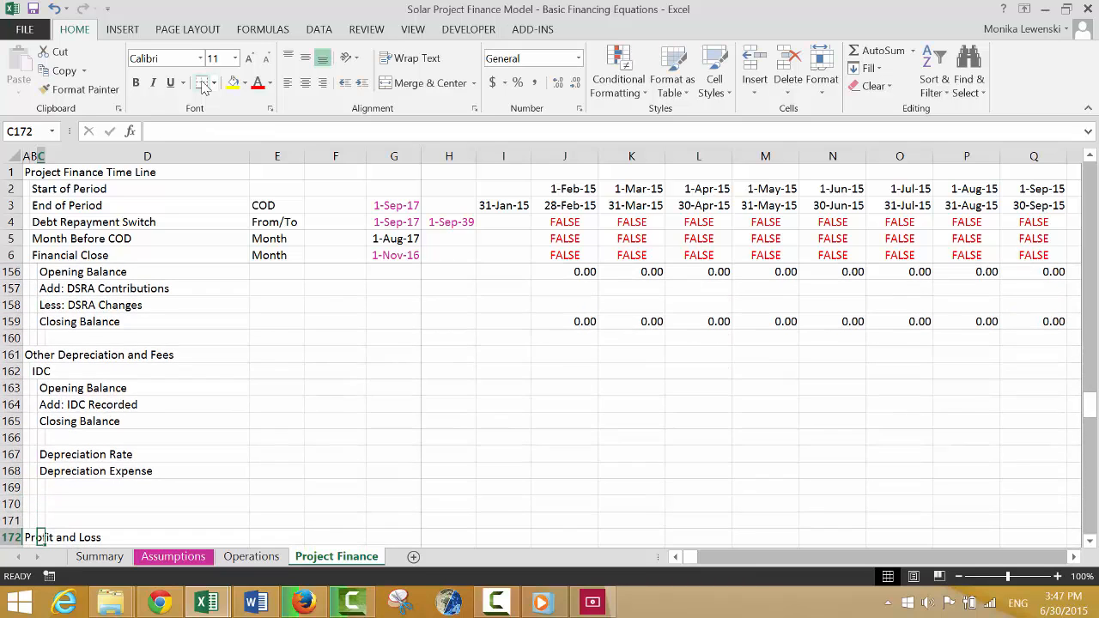
key(Up)
key(Up)
key(Left)
key(Left)
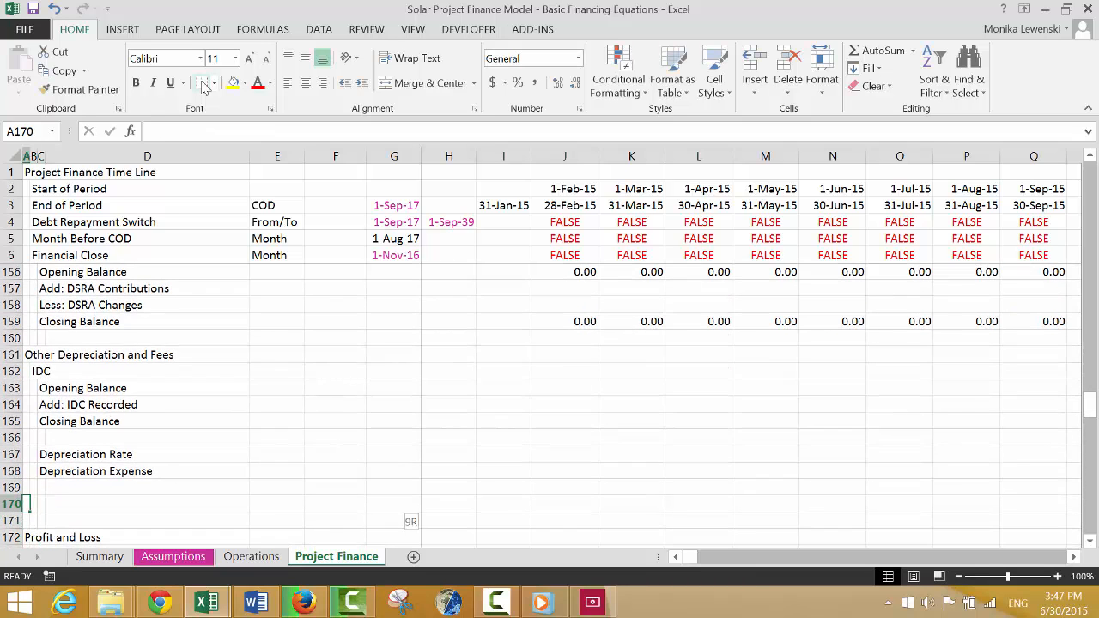
key(shift+space)
key(shift+Down)
key(shift+Down)
key(shift+Down)
key(shift+Down)
key(shift+Down)
key(shift+Down)
key(shift+Down)
key(shift+Down)
key(shift+Down)
key(shift+Down)
key(shift+Down)
key(shift+Down)
key(shift+Down)
key(shift+Down)
key(shift+Down)
key(shift+Down)
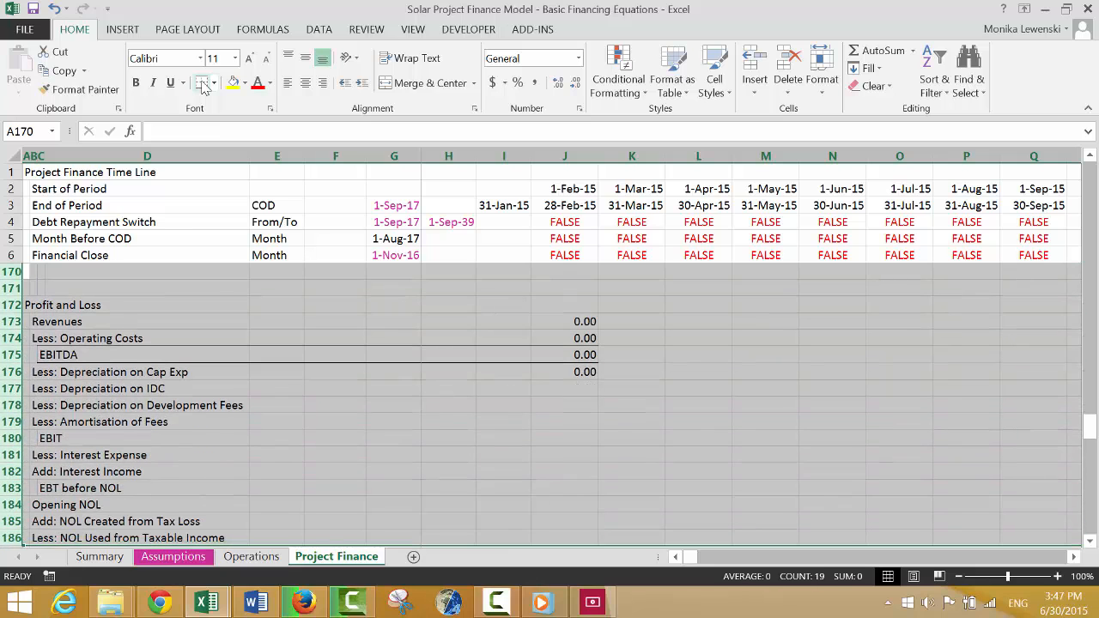
key(ctrl+minus)
Copy the IDC block in rows 162 to 168 and paste it starting at row 170.
key(Up)
key(Up)
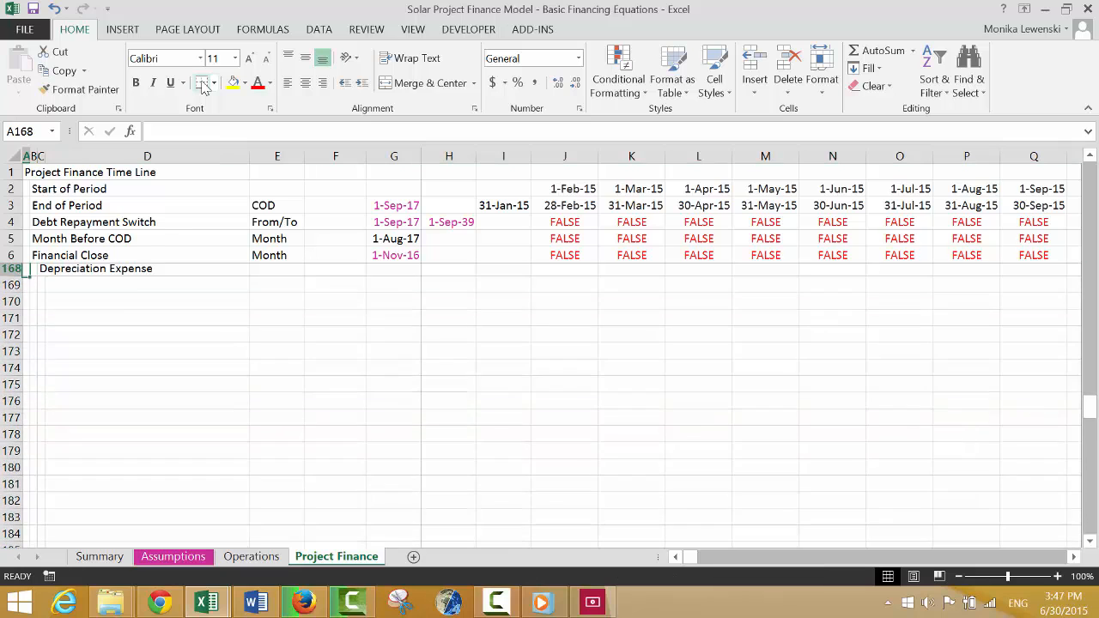
key(Up)
key(Up)
key(Up)
key(Up)
key(Up)
key(Up)
key(Up)
key(Down)
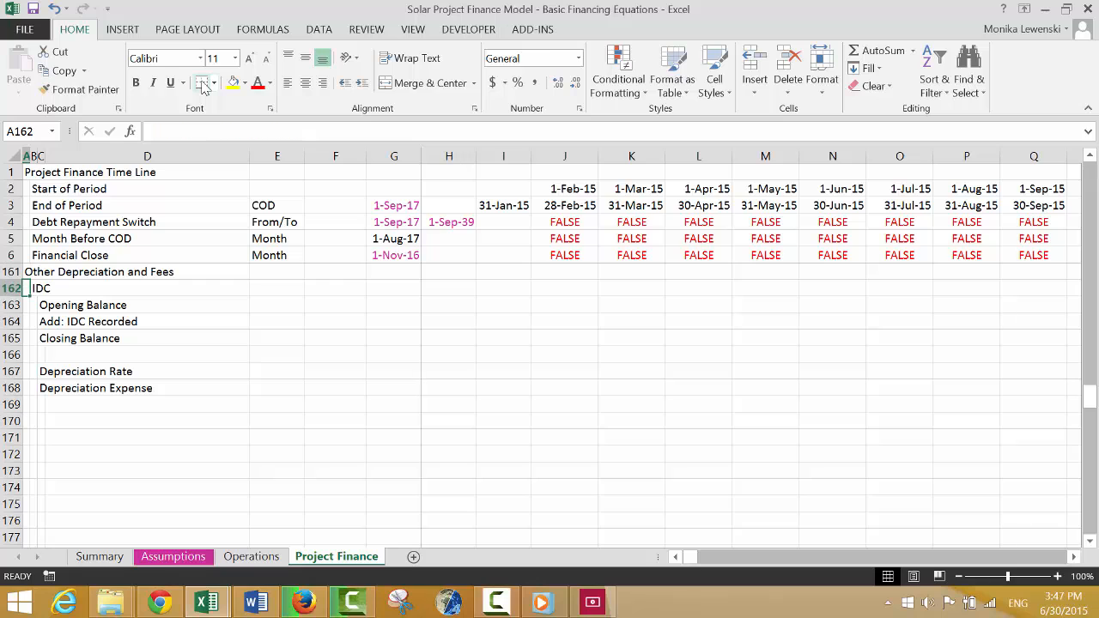
key(shift+space)
key(shift+Down)
key(shift+Down)
key(shift+Down)
key(shift+Down)
key(shift+Down)
key(shift+Down)
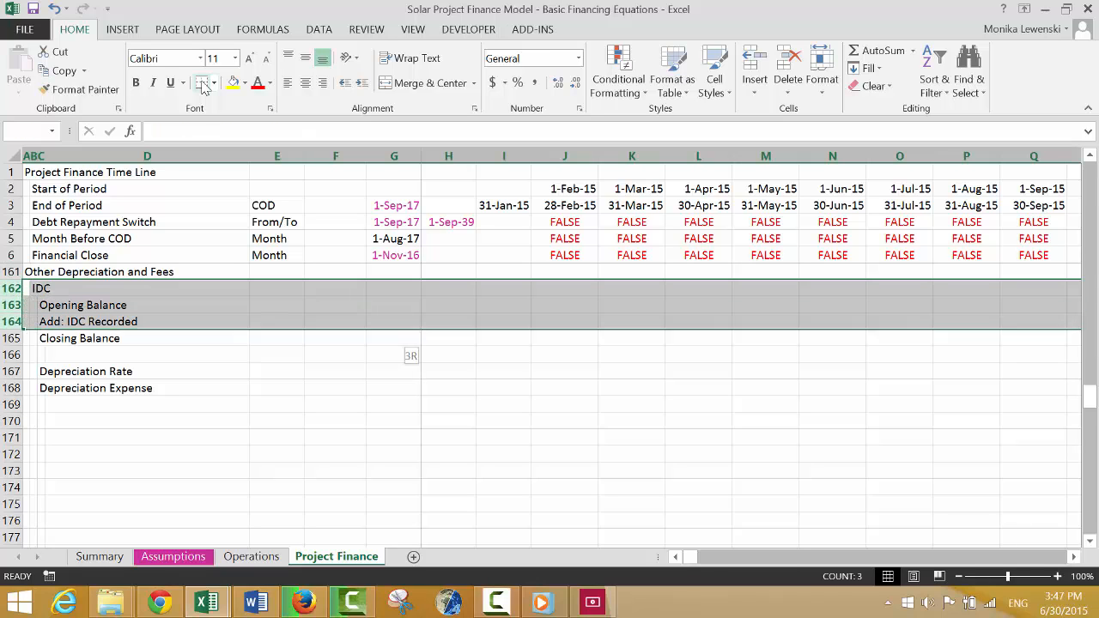
key(ctrl+c)
key(Down)
key(Down)
key(Down)
key(Down)
key(Down)
key(Down)
key(Down)
key(Down)
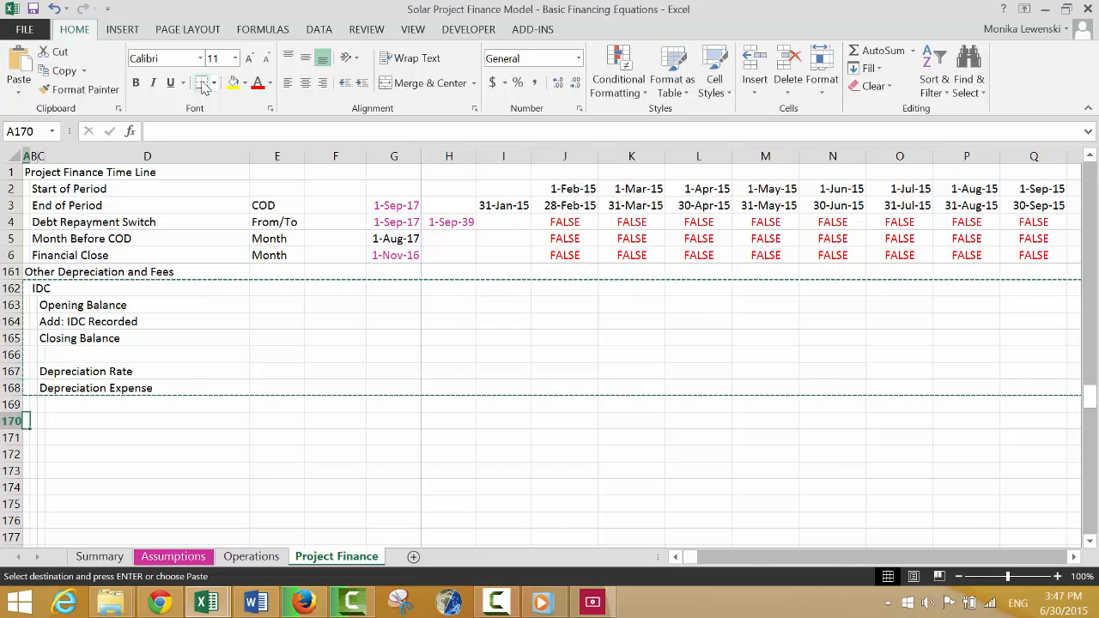
key(ctrl+v)
Retitle the copied block in B170 as "Depreciation on Development Fees".
key(Right)
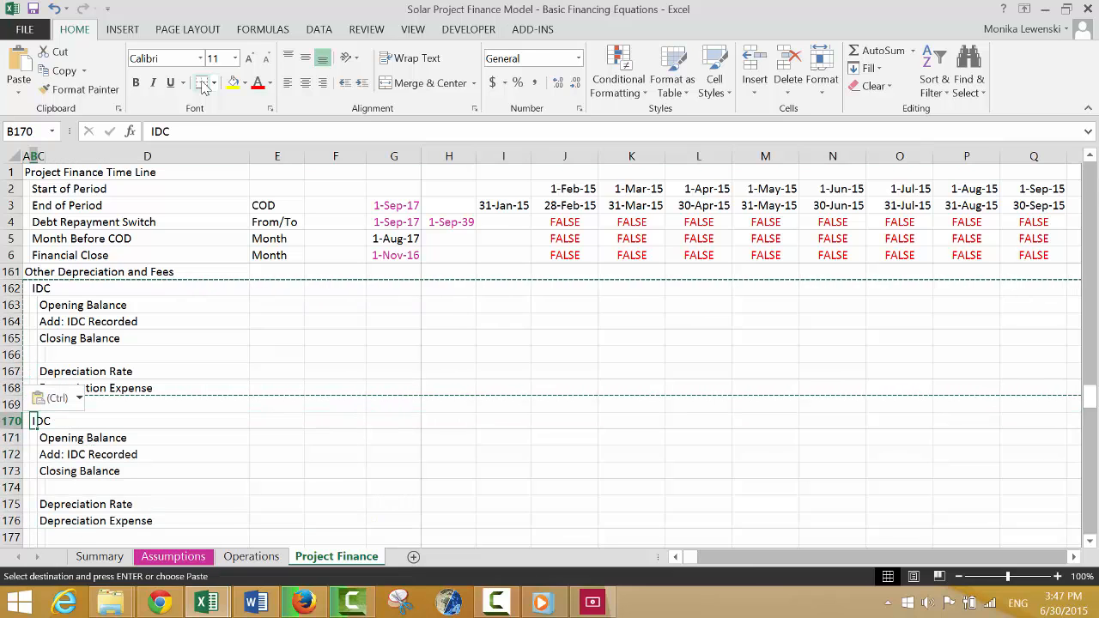
text(Depreciation on Development)
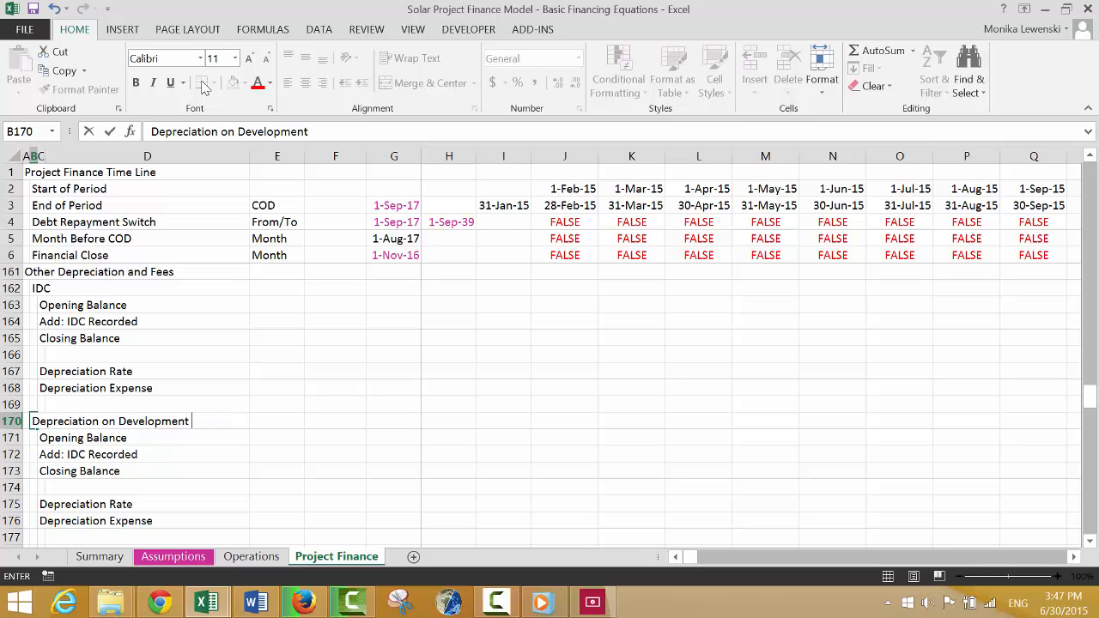
text(s)
key(Return)
Change the label in C172 to "Add: Fees Recorded".
key(Down)
key(Right)
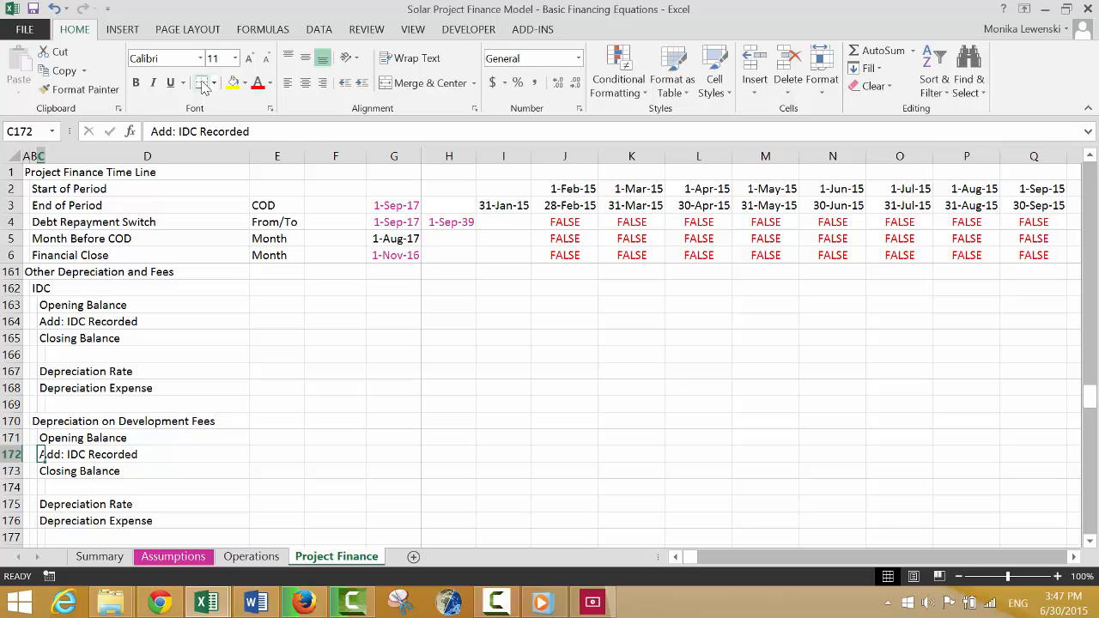
key(F2)
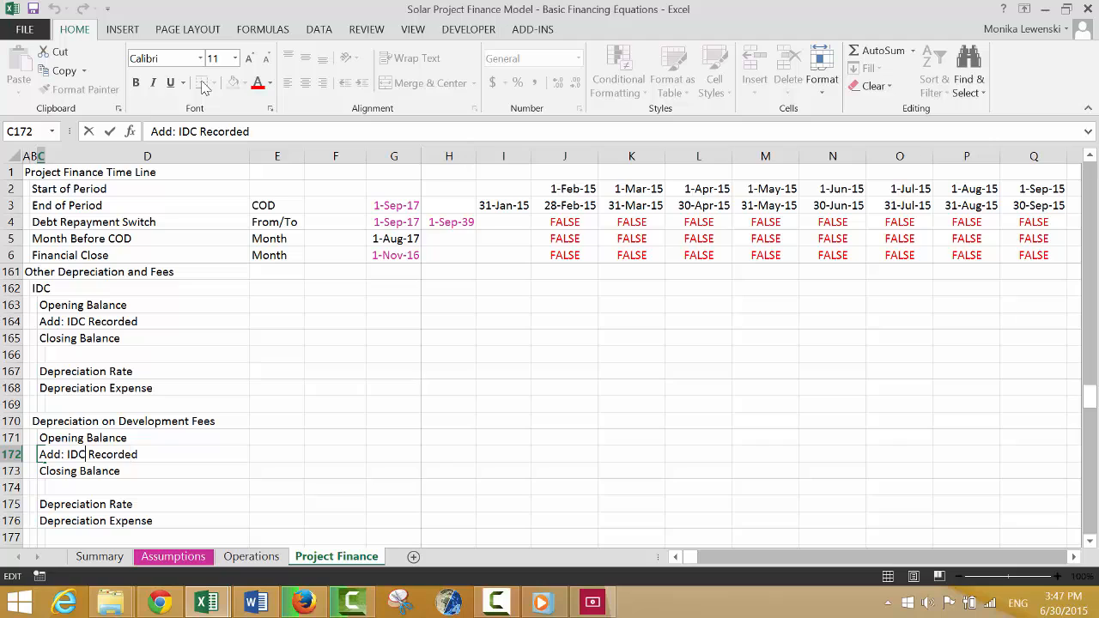
text(Fees)
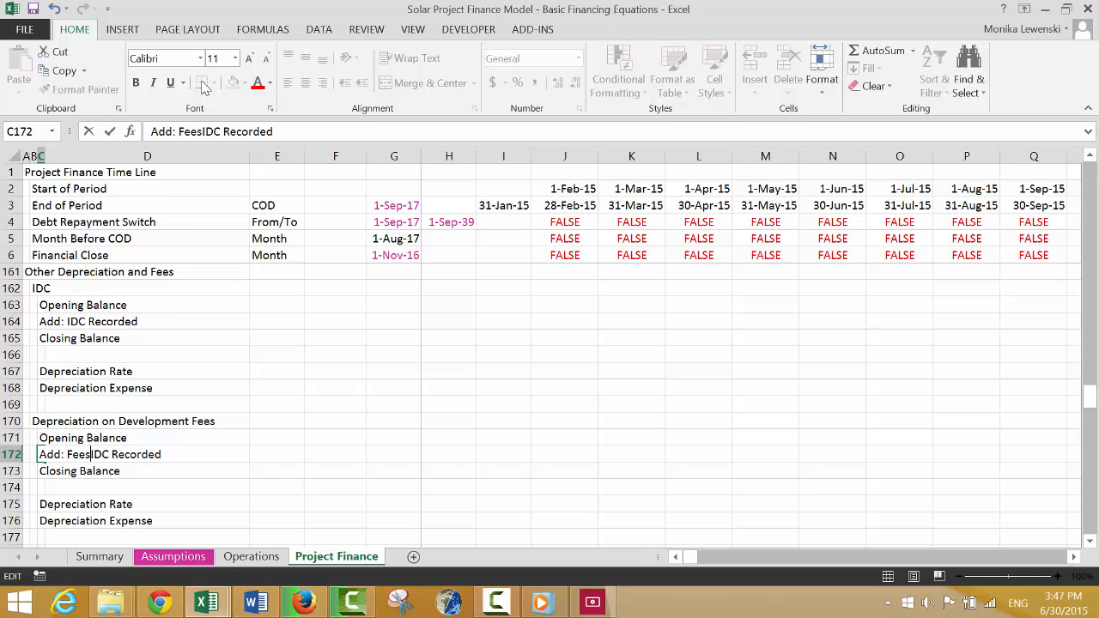
key(Delete)
key(Delete)
key(Delete)
key(Delete)
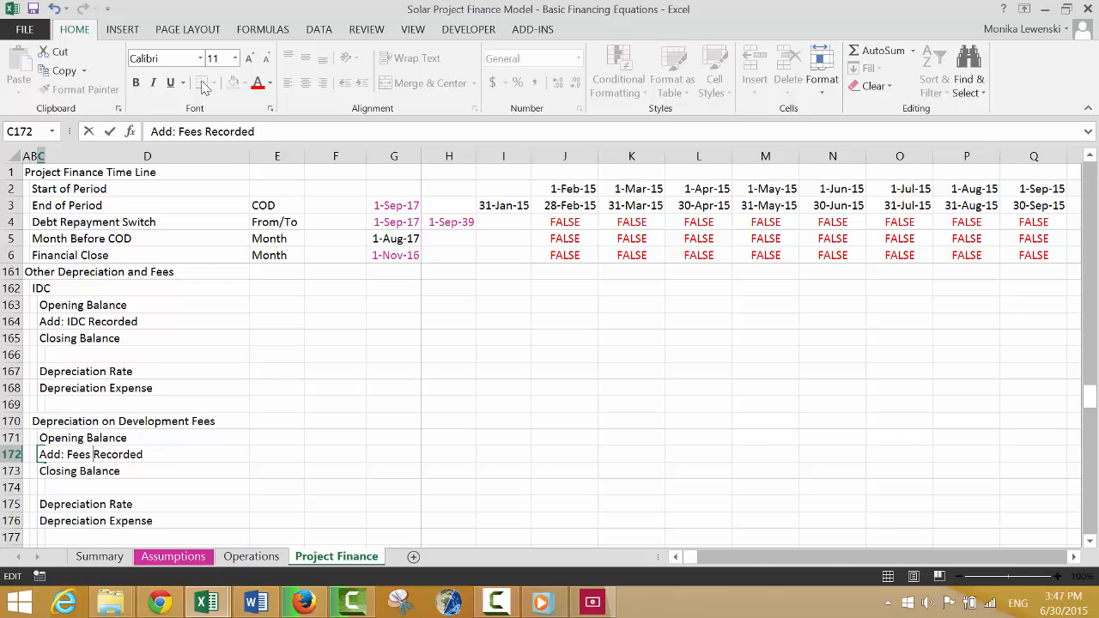
key(ctrl+Return)
Copy the Depreciation on Development Fees block in rows 170 to 176 and paste it starting at row 178.
key(Down)
key(Down)
key(Down)
key(Down)
key(Down)
key(Down)
key(Down)
key(Down)
key(Down)
key(Down)
key(Down)
key(Down)
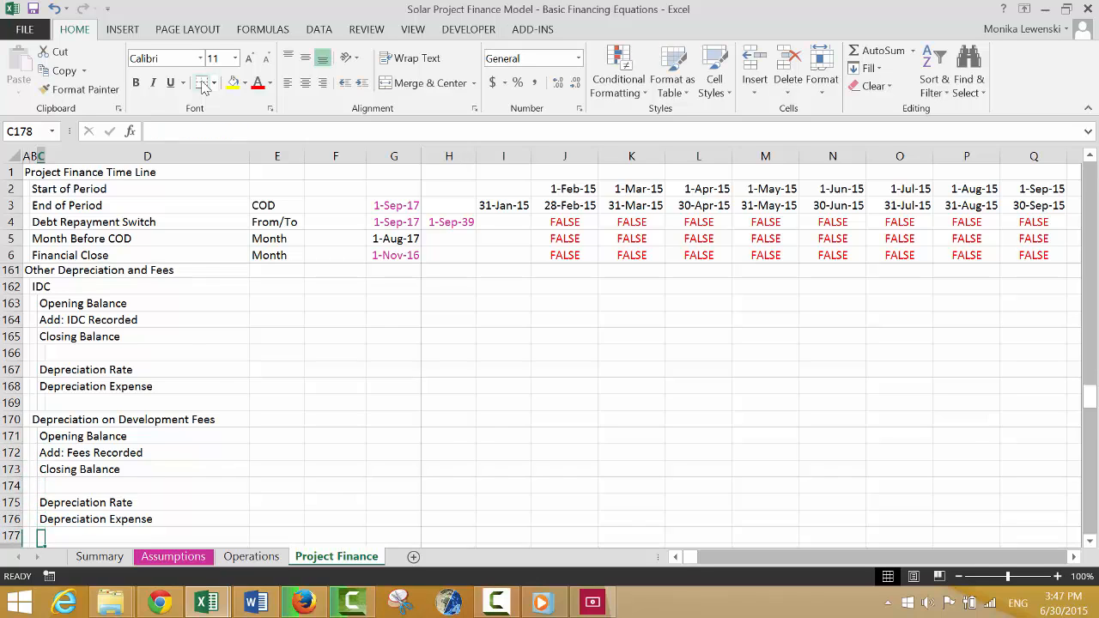
key(Up)
key(Up)
key(Up)
key(Up)
key(Up)
key(Up)
key(Up)
key(Up)
key(Up)
key(Up)
key(Up)
key(Up)
key(Up)
key(Up)
key(Left)
key(Left)
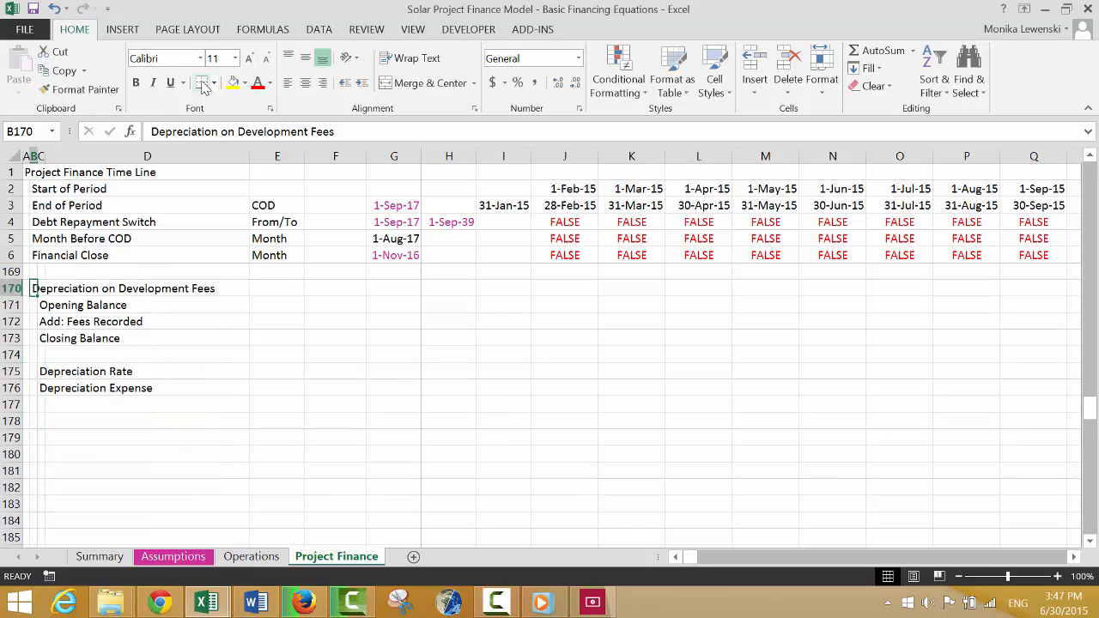
key(shift+space)
key(shift+Down)
key(shift+Down)
key(shift+Down)
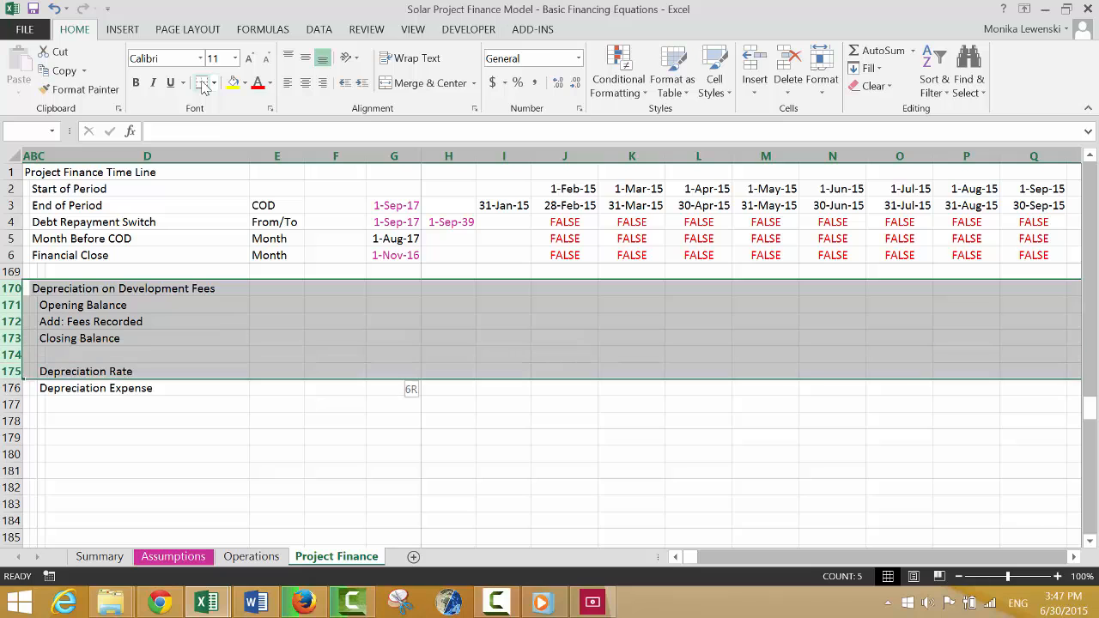
key(ctrl+c)
key(Down)
key(Down)
key(Down)
key(Down)
key(Down)
key(Down)
key(Down)
key(Down)
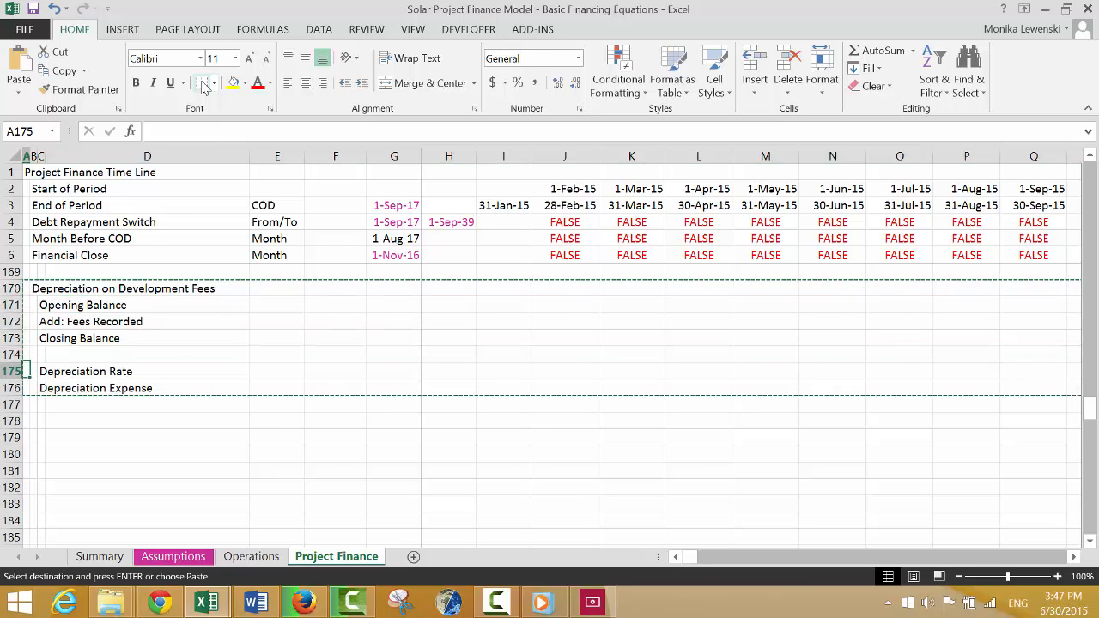
key(ctrl+v)
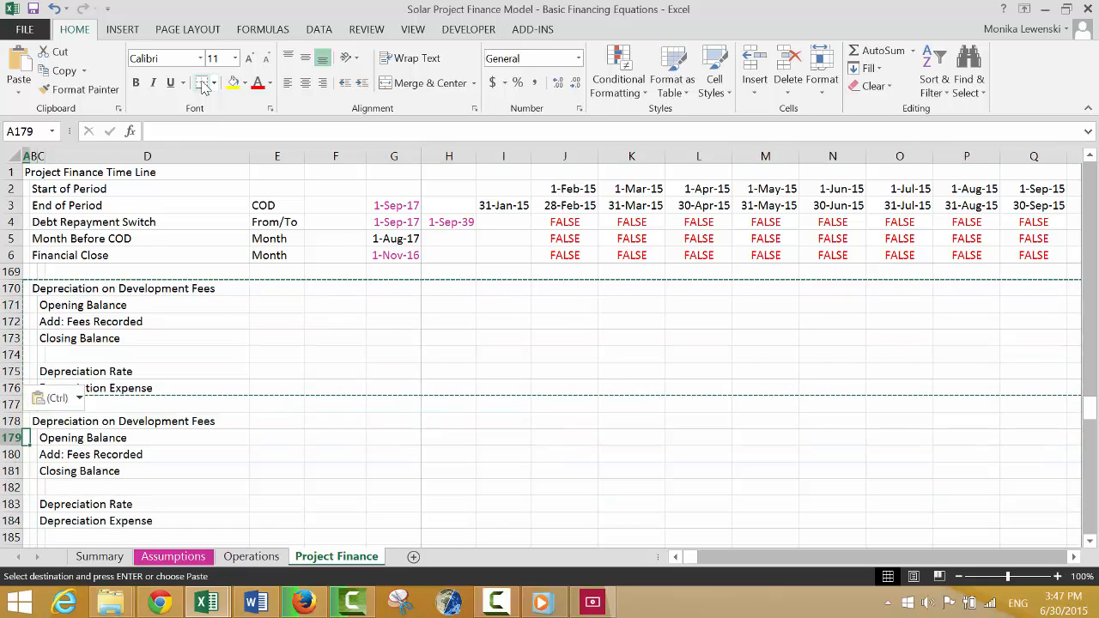
Replace the heading of the copied block in B178 with a title beginning "Amo".
key(Right)
text(Amo)
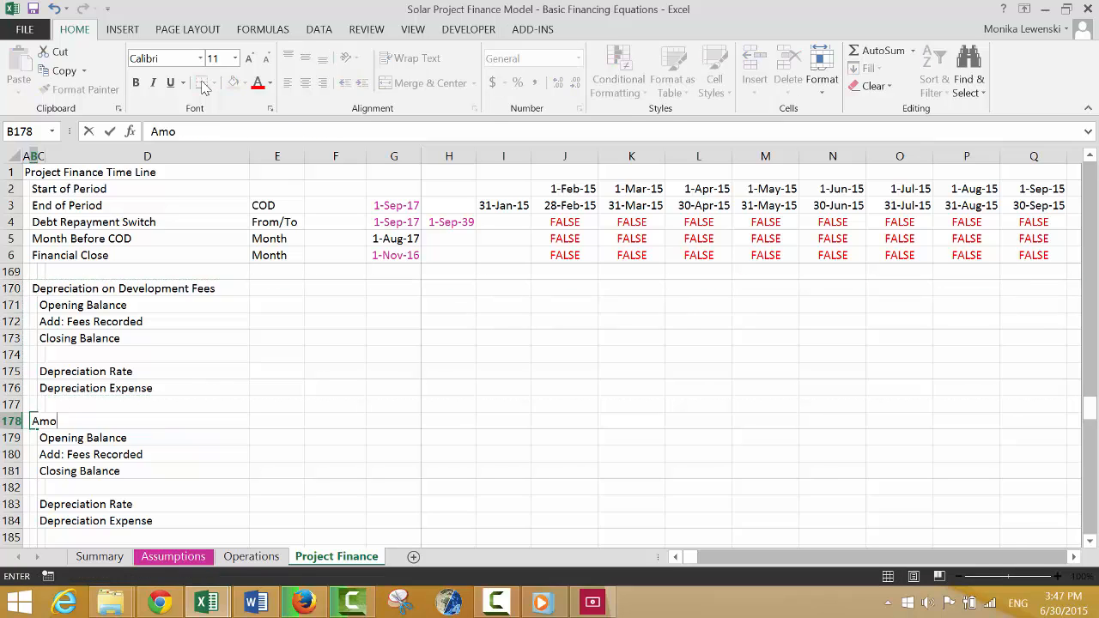
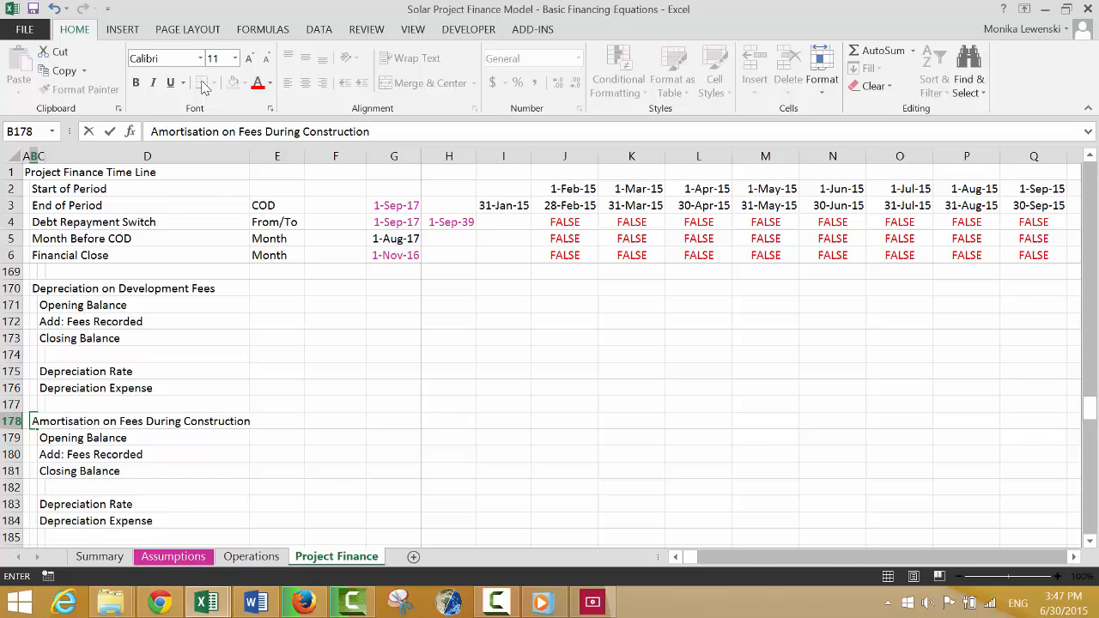
Finish the B178 heading as "Amortisation on Fees During Construction" and change the label in C172 to "Add: Development Fees Recorded".
key(Return)
key(Down)
key(Right)
key(Up)
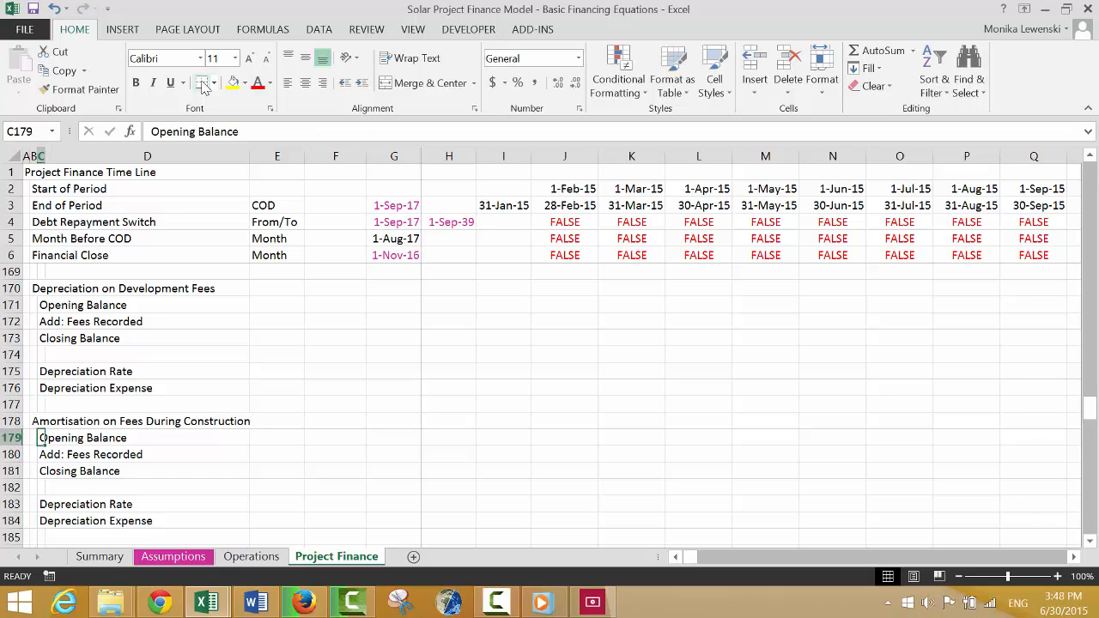
key(Up)
key(Up)
key(Up)
key(Up)
key(Up)
key(Up)
key(Up)
key(F2)
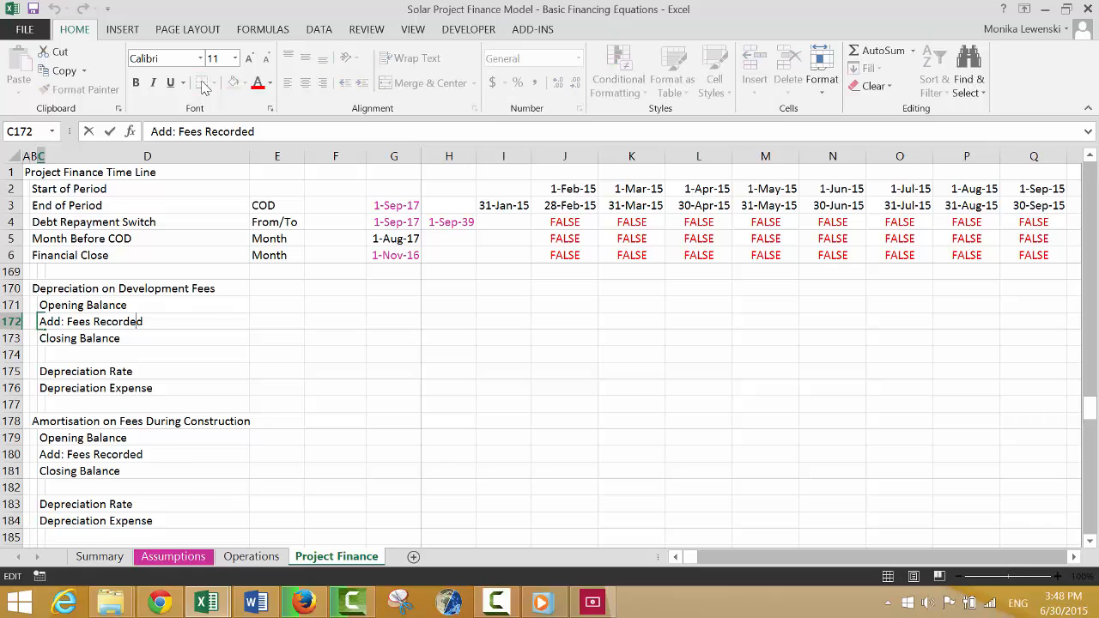
text(Development)
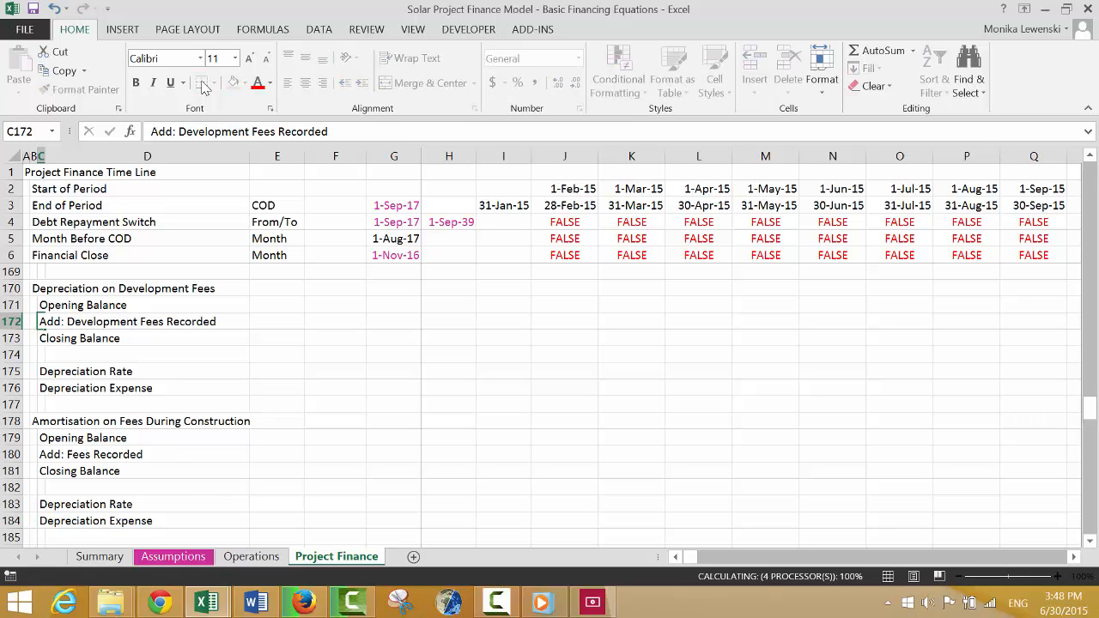
key(Return)
Rename the label in C183 as "Amortisation Rate" and the label in C184 as "Amotisation Expense".
key(Down)
key(Down)
key(Down)
key(Down)
key(Down)
key(Down)
key(Down)
key(Down)
key(Down)
key(Down)
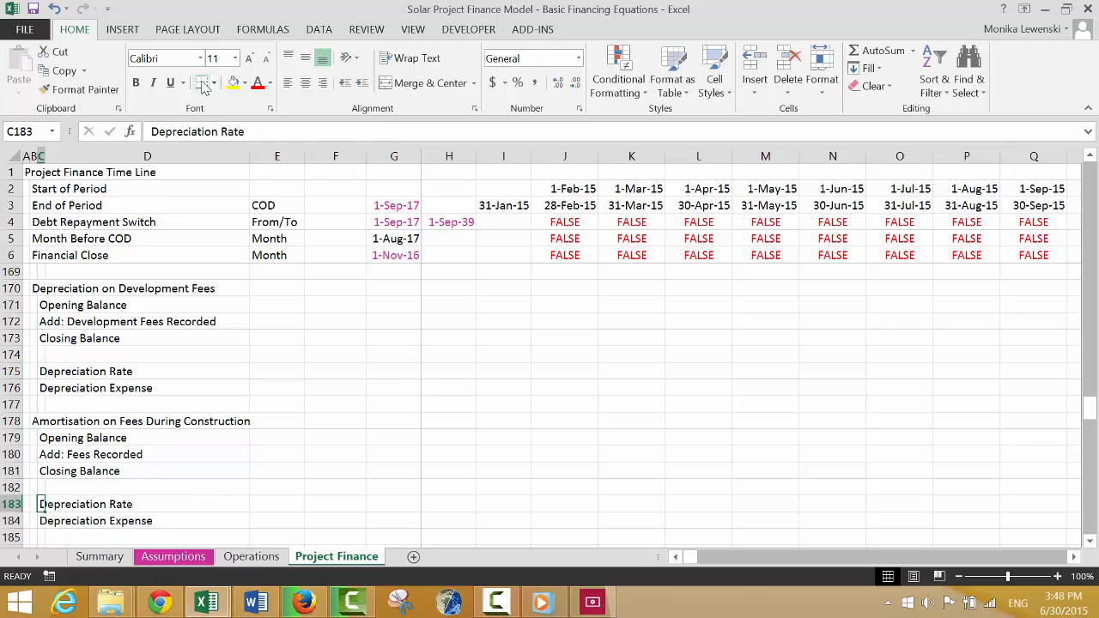
text(Amr)
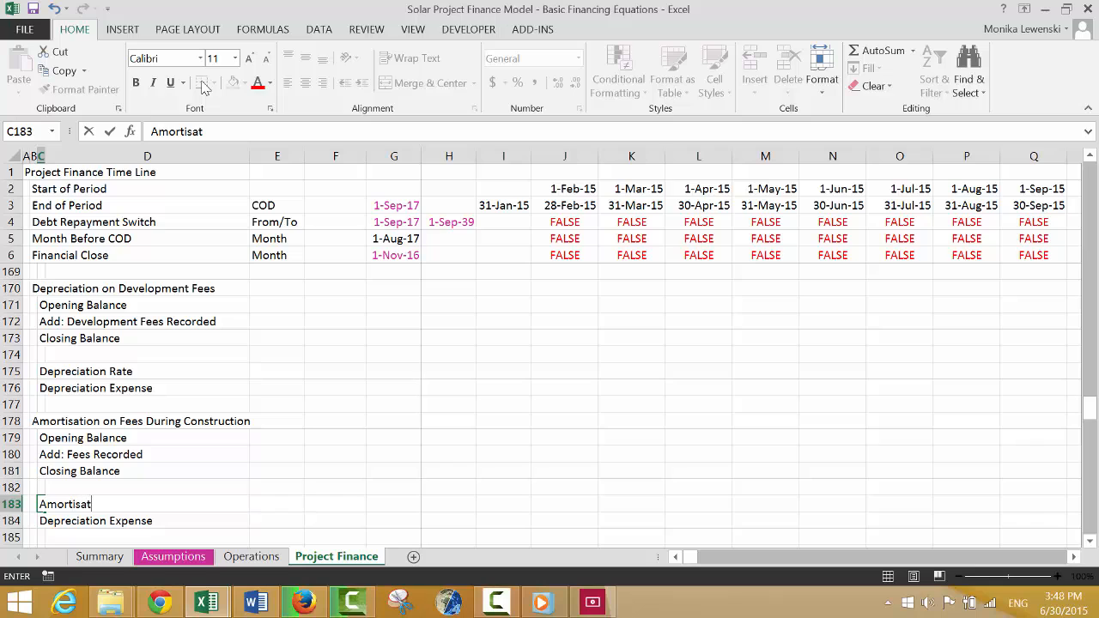
key(Return)
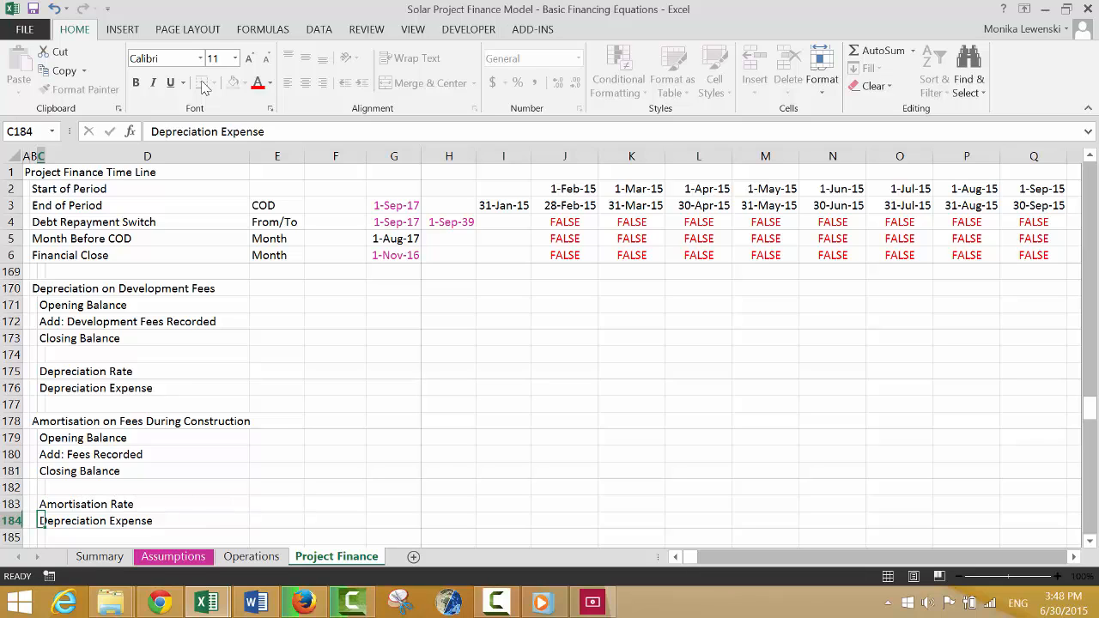
text(Amotisation)
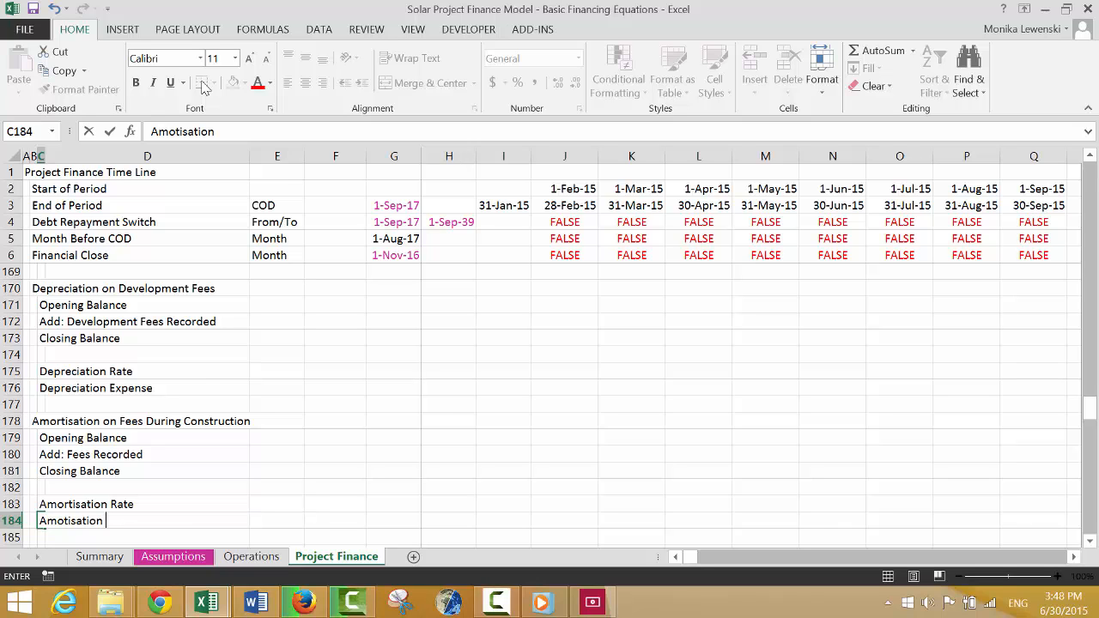
text( Expense)
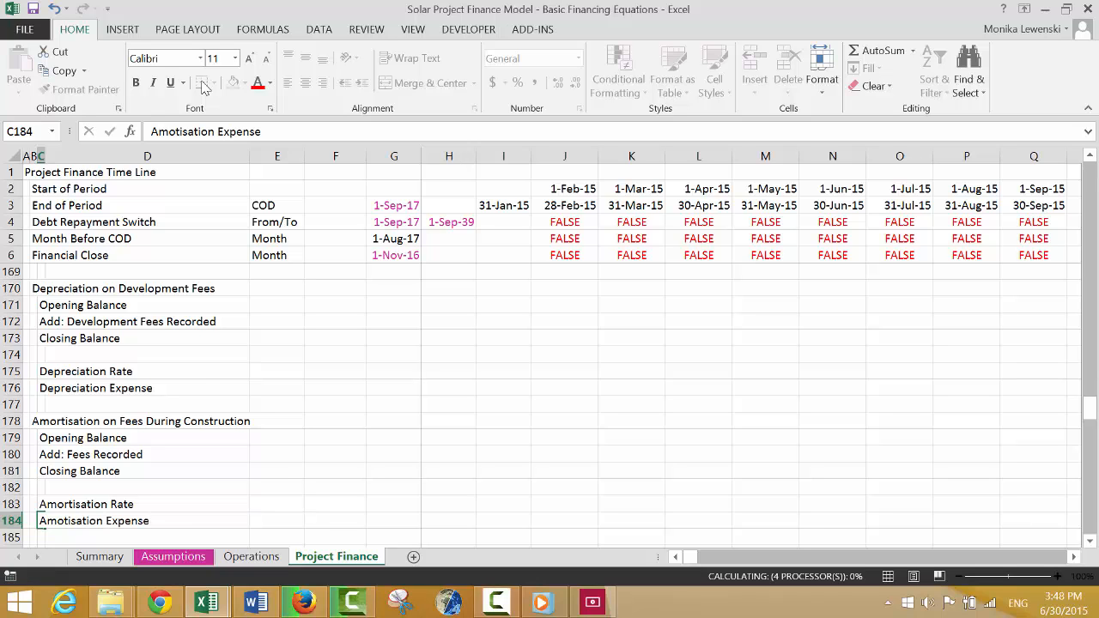
key(Return)
key(Return)
key(Return)
key(Return)
Delete the surplus blank rows 186 to 188 above the Profit and Loss section.
key(Down)
key(Down)
key(Down)
key(Down)
key(Down)
key(Down)
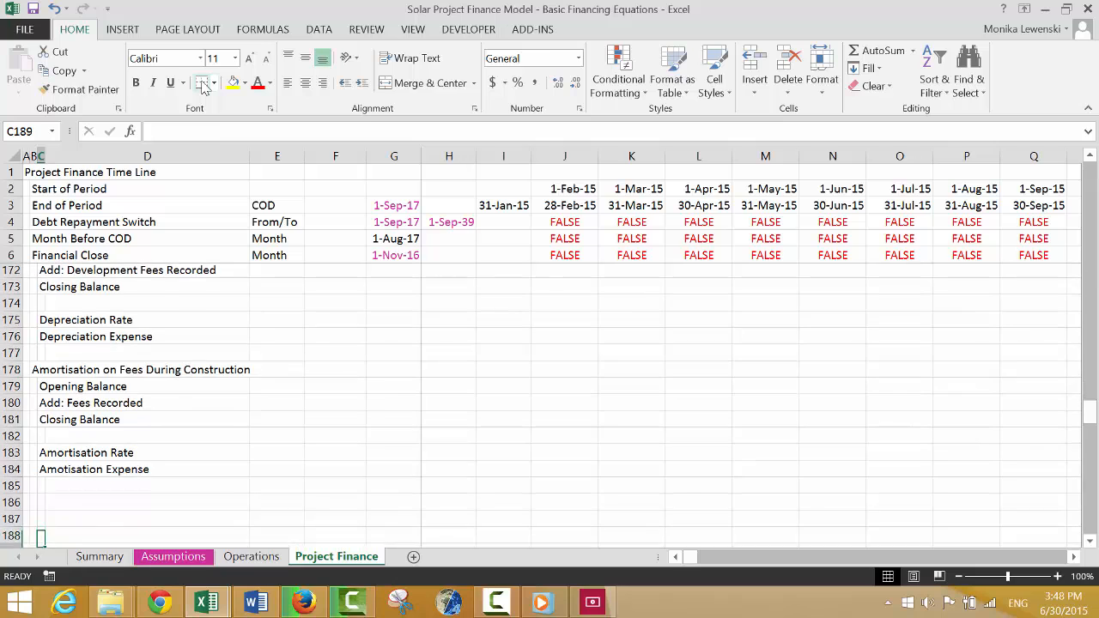
key(Up)
key(Up)
key(Up)
key(Up)
key(Up)
key(Up)
key(Up)
key(Up)
key(Left)
key(Left)
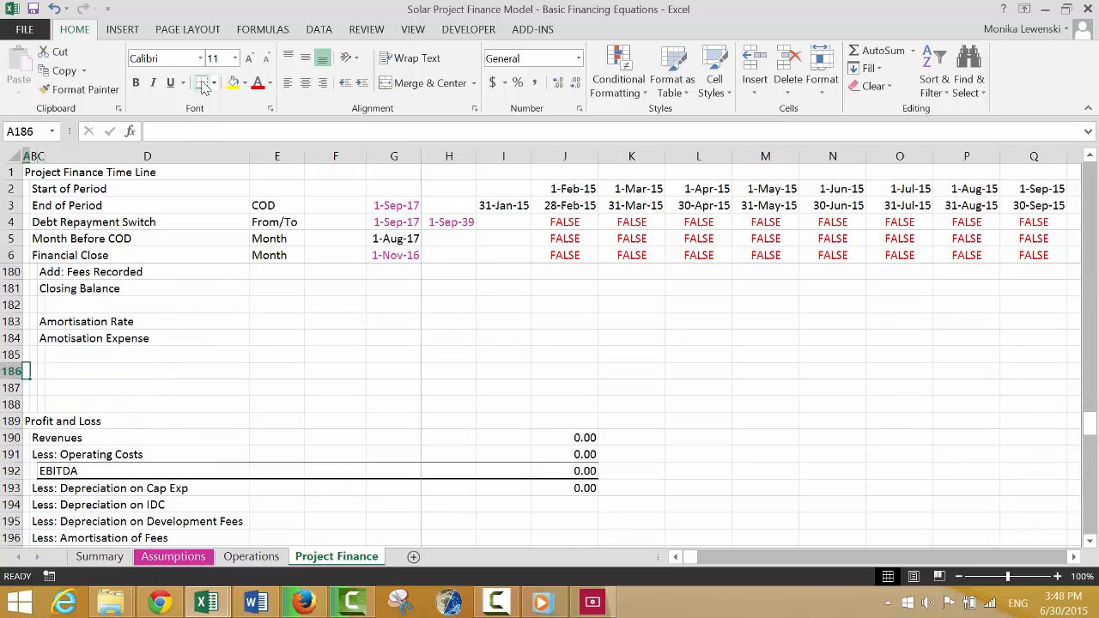
key(shift+space)
key(shift+Down)
key(shift+Down)
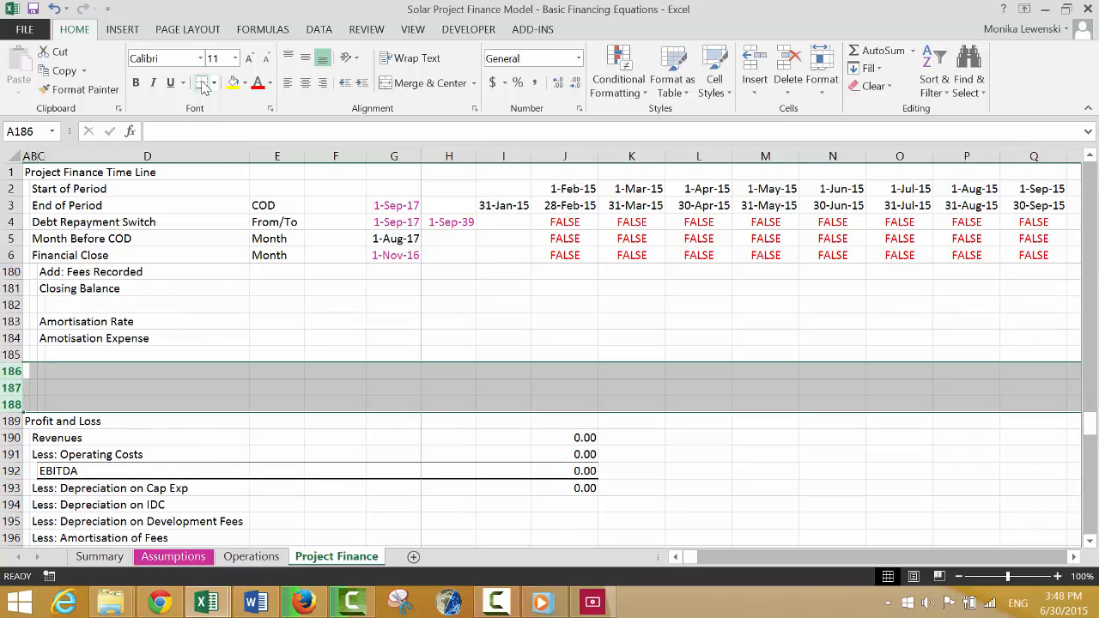
key(ctrl+minus)
key(Up)
key(Up)
key(Up)
key(Up)
key(Up)
key(Up)
key(Up)
key(Up)
key(Up)
key(Up)
key(Up)
key(Up)
key(Up)
key(Up)
key(Up)
key(Up)
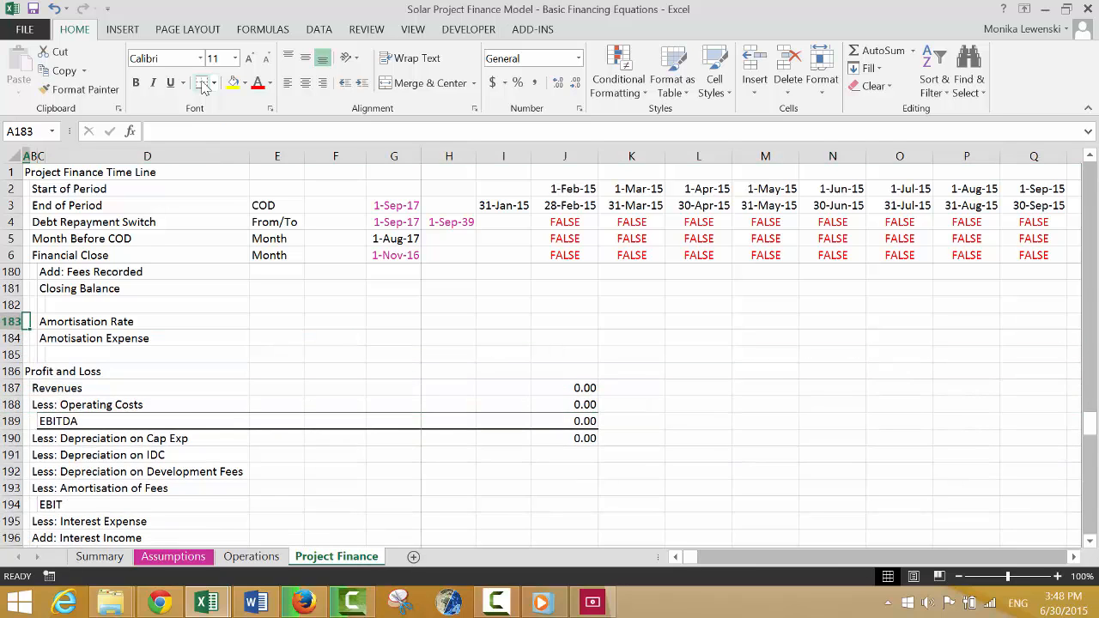
key(Up)
key(Up)
key(Up)
key(Up)
key(Up)
key(Up)
key(Up)
key(Up)
key(Up)
key(Up)
key(Up)
key(Up)
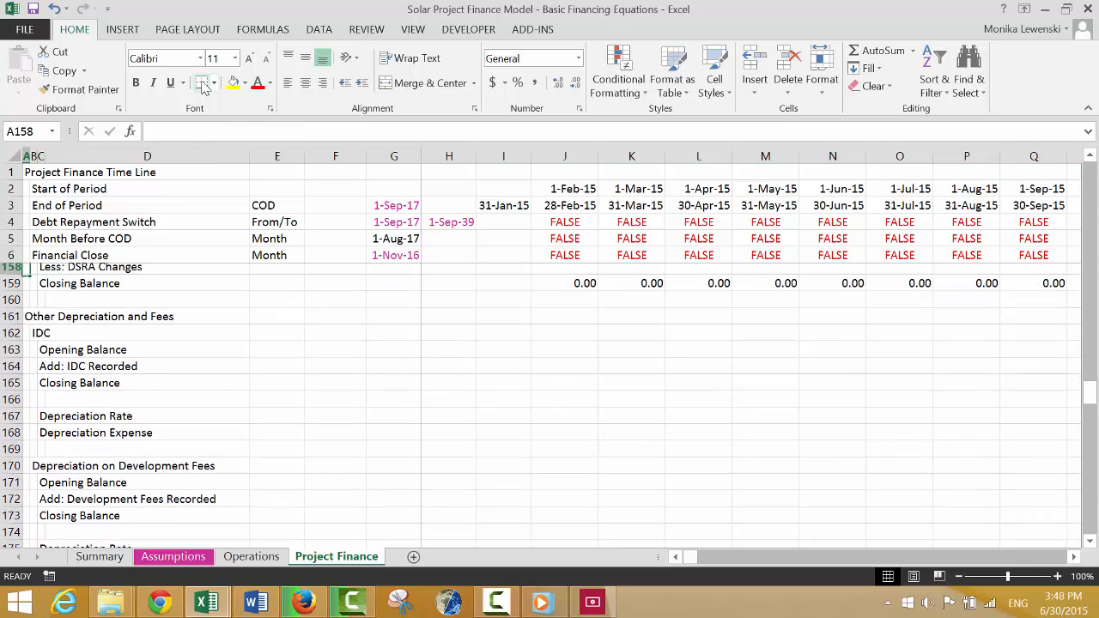
click(498, 601)
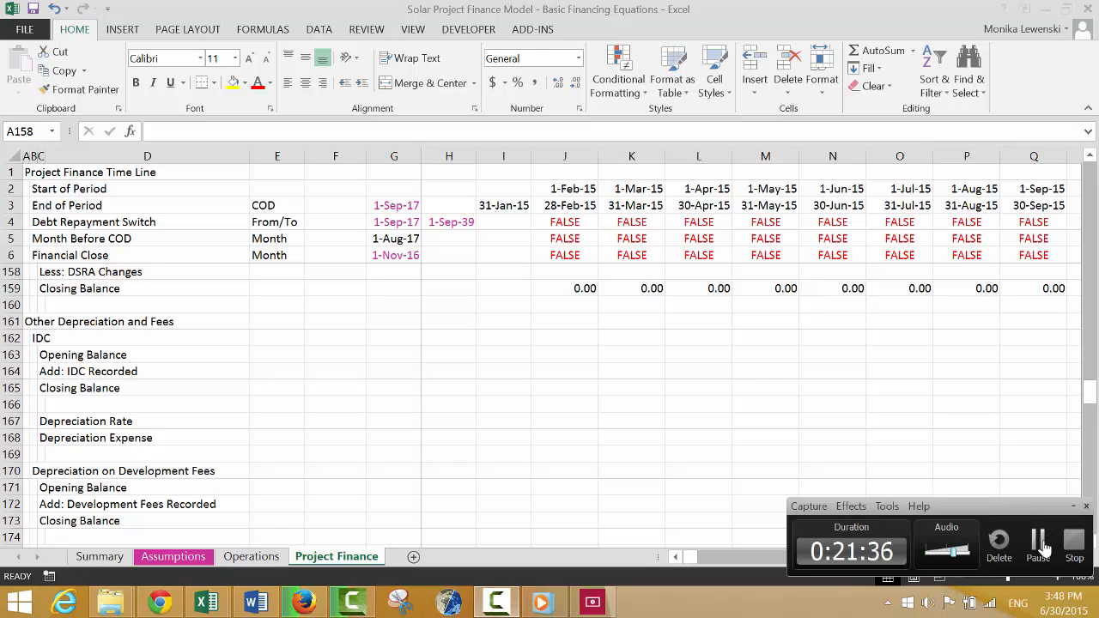
click(1037, 539)
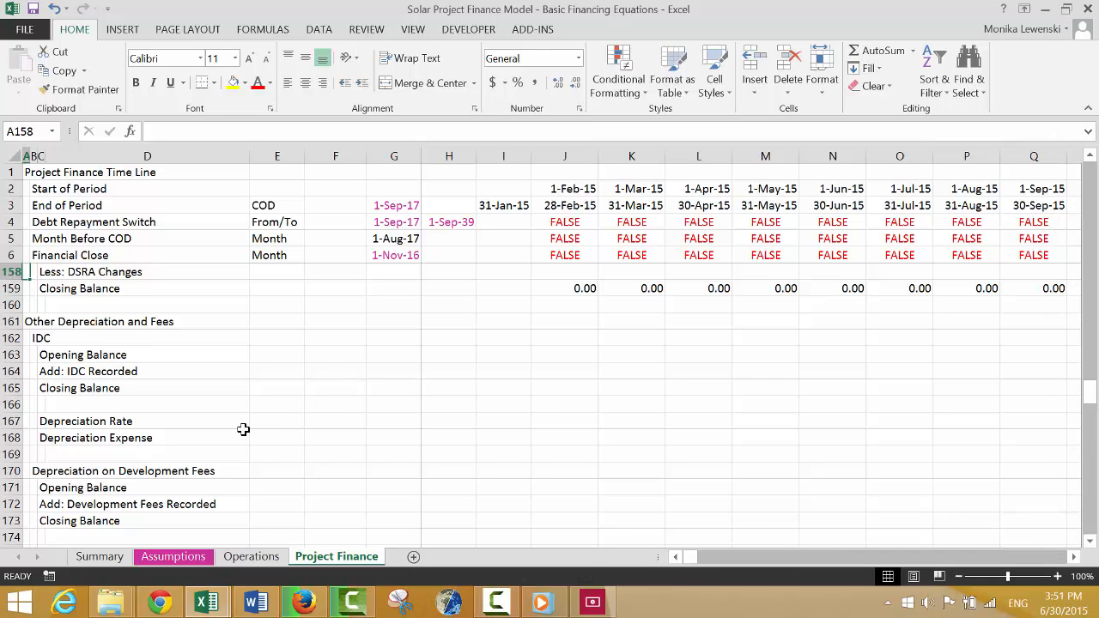
Insert two blank rows at row 169, below the Depreciation Expense line of the IDC block.
click(243, 430)
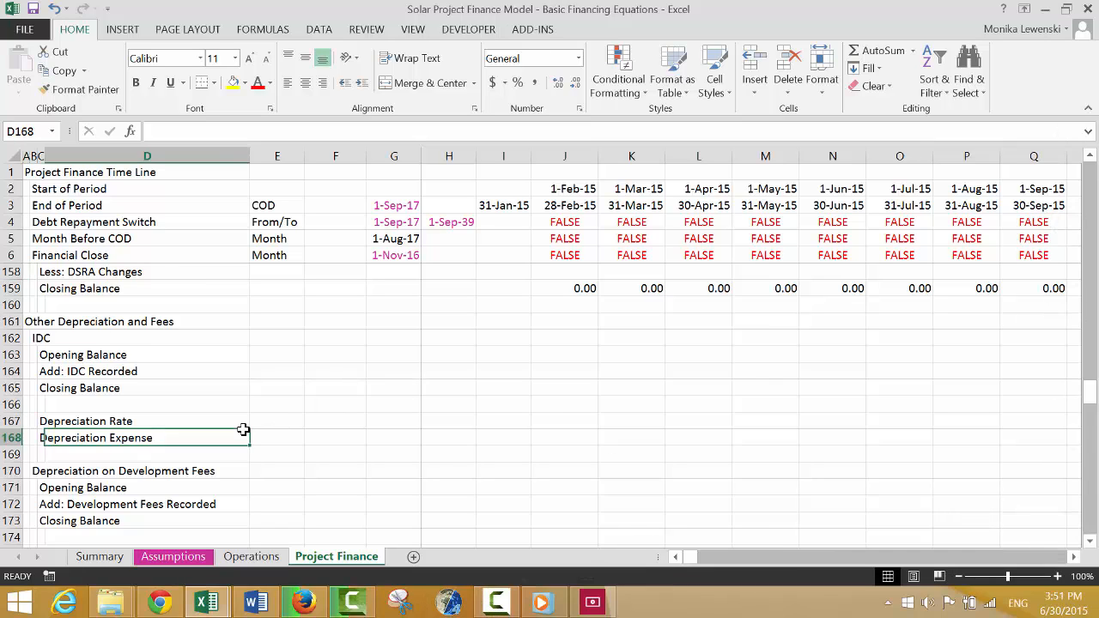
key(Down)
key(Home)
key(shift+space)
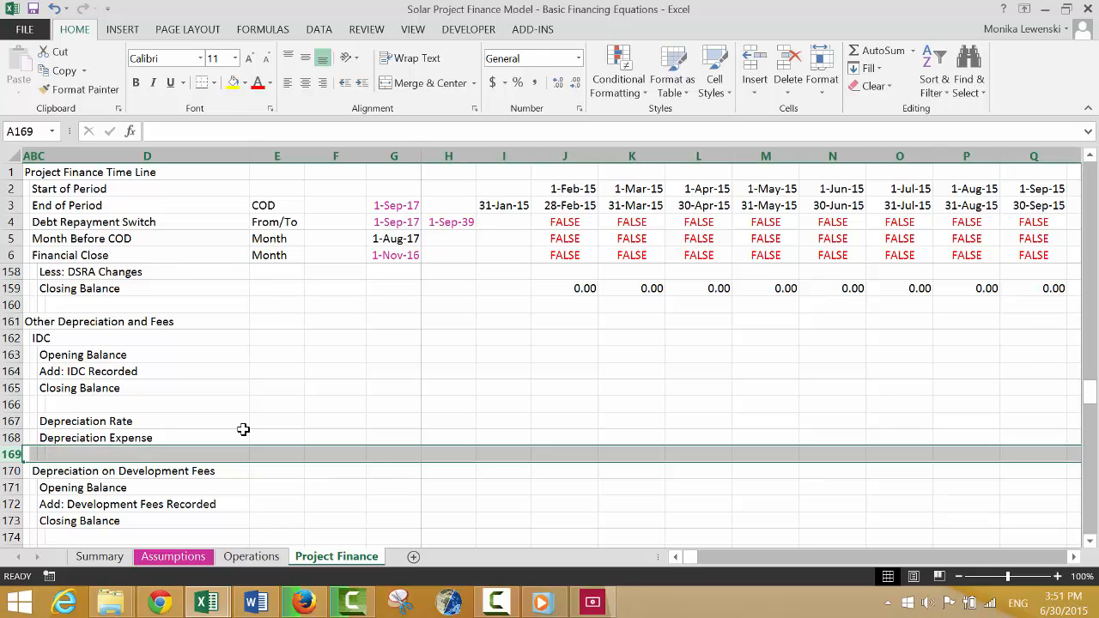
key(shift+Down)
key(ctrl+plus)
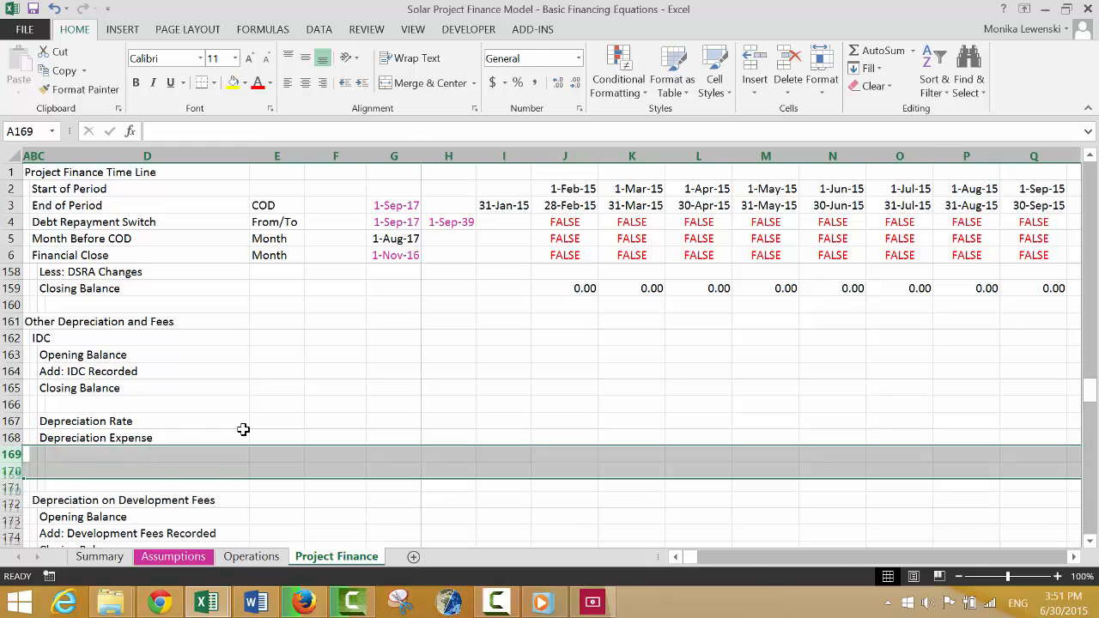
Enter the labels "Accumulated Depreciation" in C169 and "Net IDC Plant" in C170.
key(Right)
key(Right)
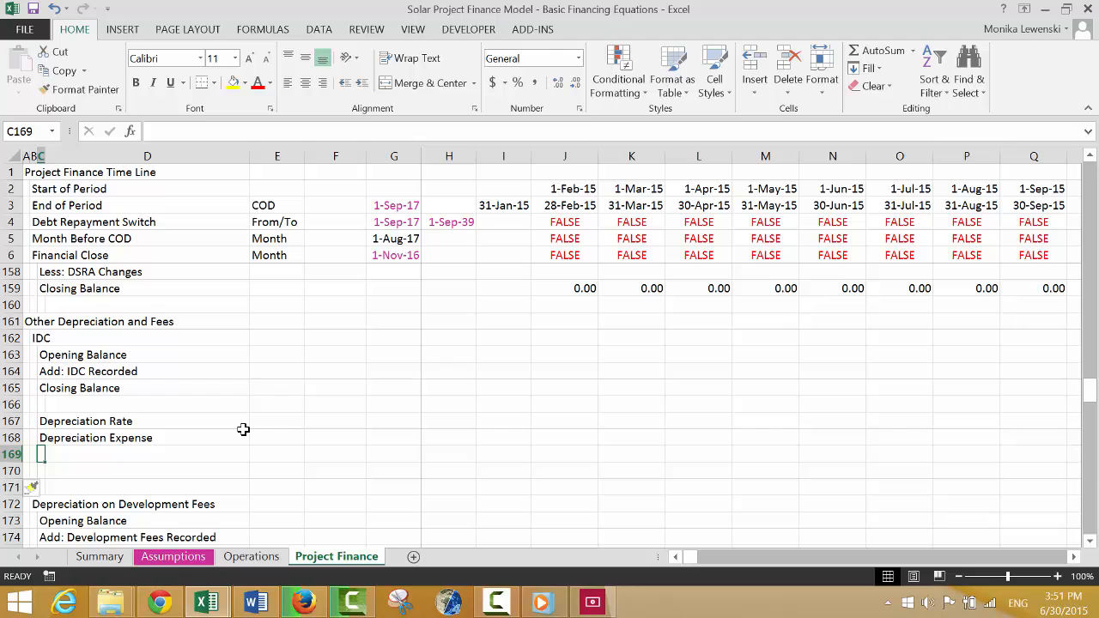
text(Accumulated Depreciation)
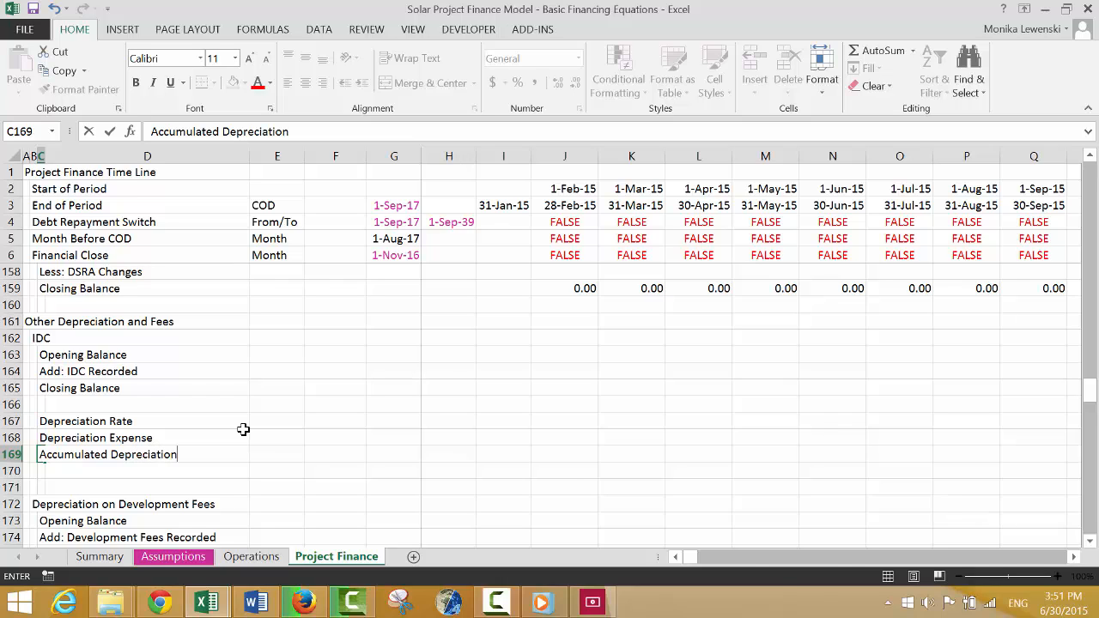
key(Return)
text(Net )
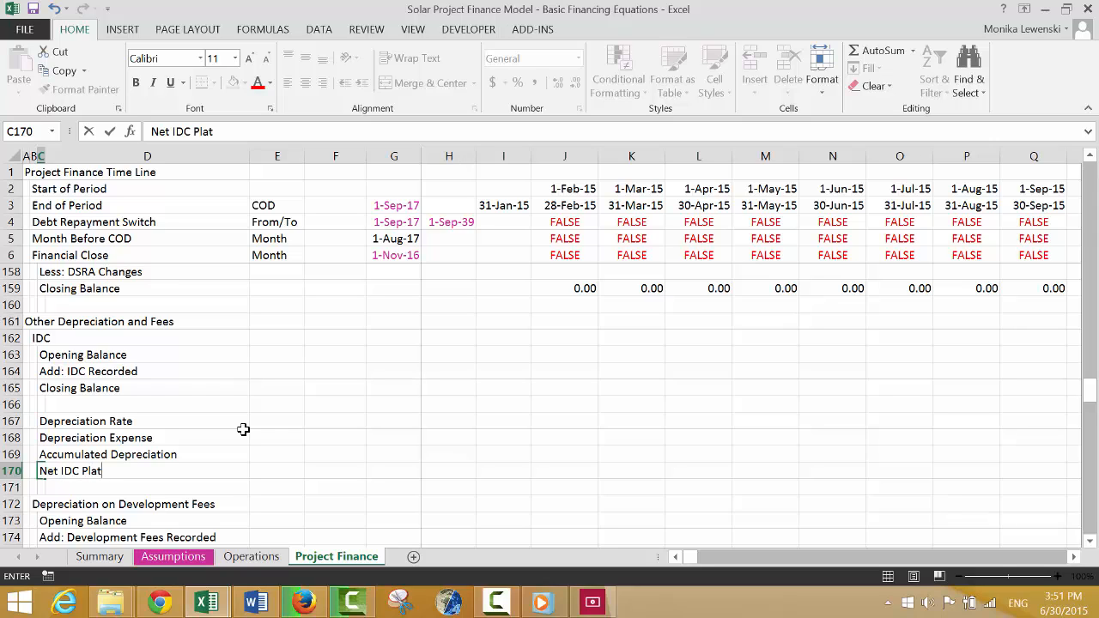
text(IDC Plant)
key(Return)
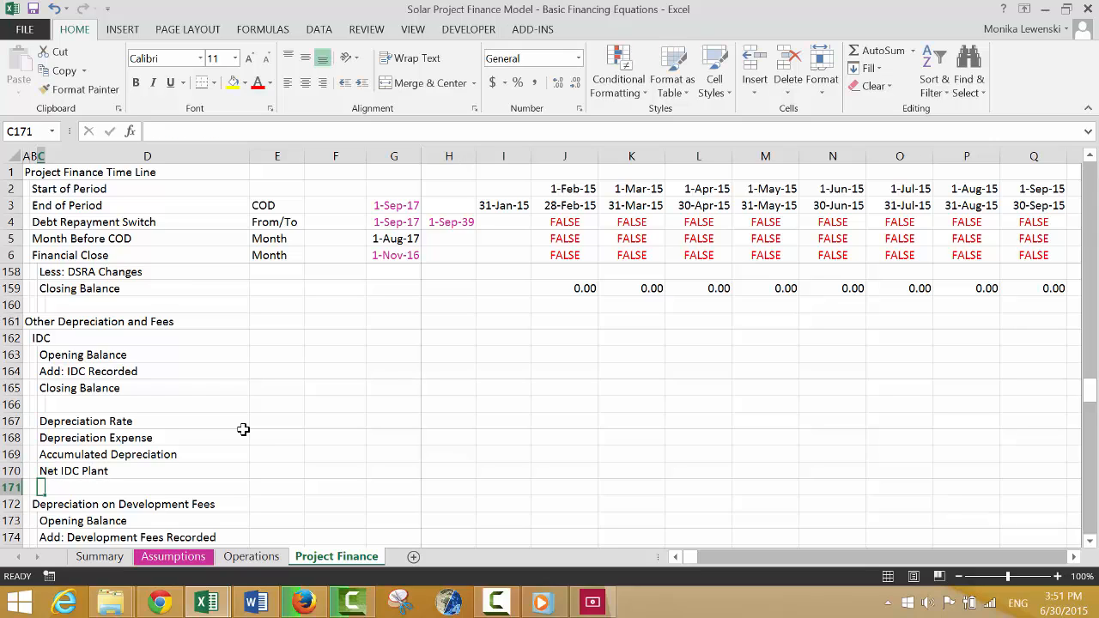
Insert three blank rows at row 176, below the Closing Balance of the Depreciation on Development Fees block.
key(Down)
key(Down)
key(Down)
key(Down)
key(Down)
key(Down)
key(Down)
key(Down)
key(Down)
key(Down)
key(Up)
key(Up)
key(Up)
key(Up)
key(Up)
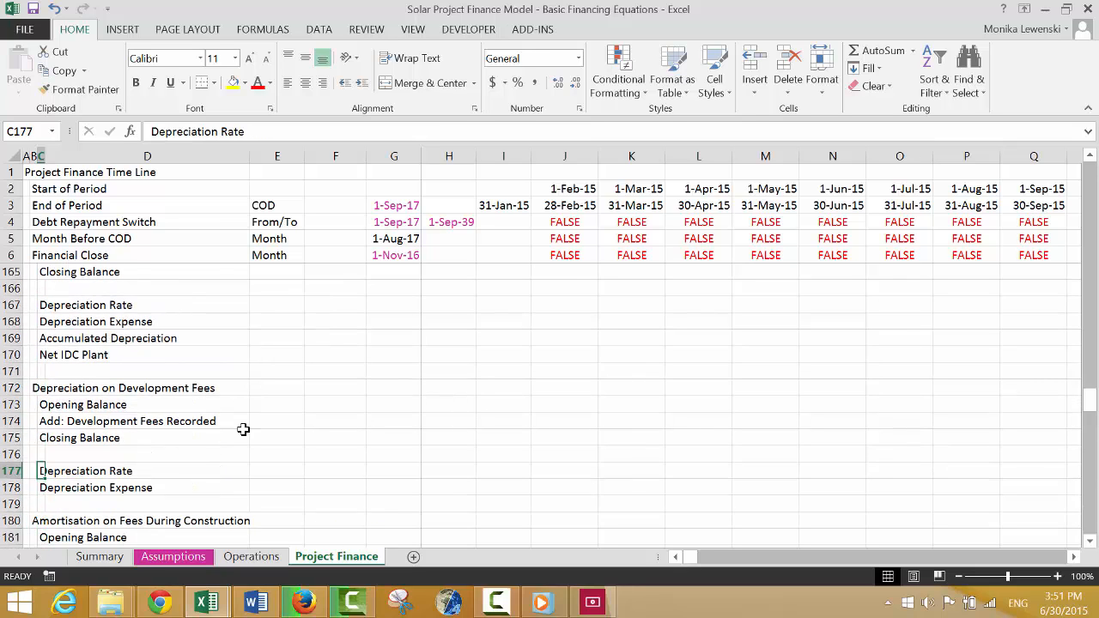
key(shift+space)
key(shift+Down)
key(shift+Down)
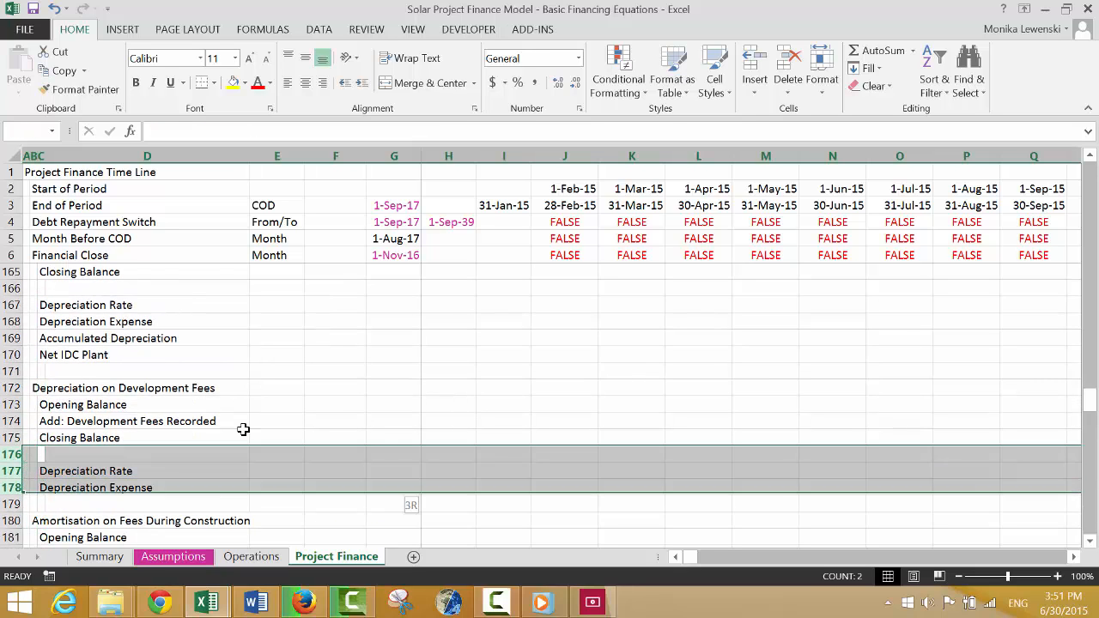
key(ctrl+shift+equal)
Copy the Accumulated Depreciation and Net IDC Plant rows 169 to 170 and paste them at row 176.
key(Up)
key(Up)
key(Up)
key(Up)
key(Up)
key(Up)
key(Up)
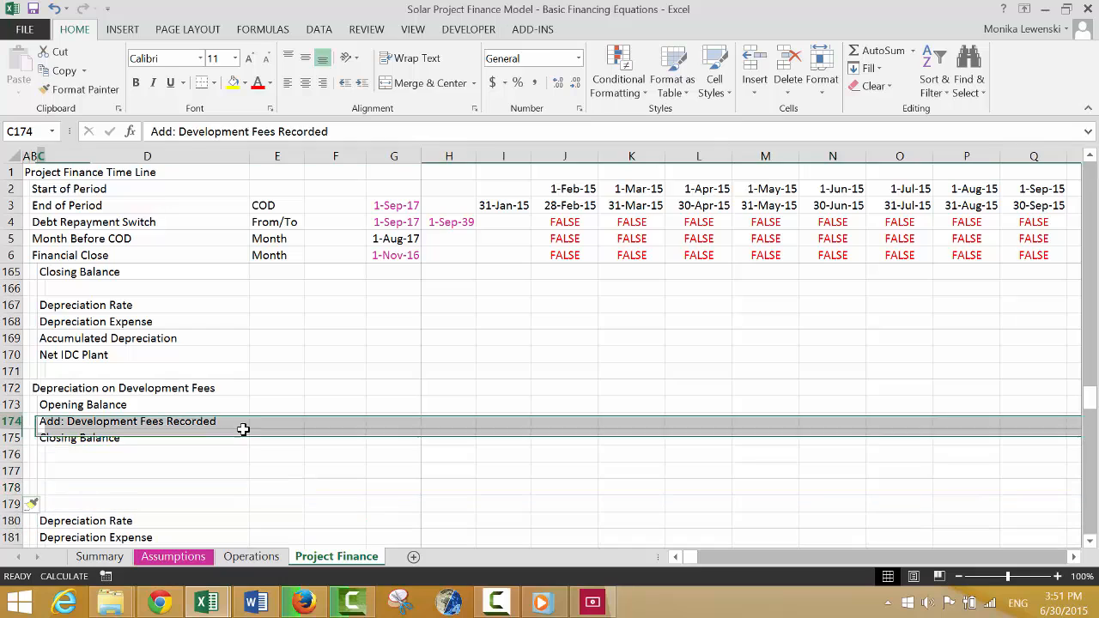
key(shift+space)
key(shift+Down)
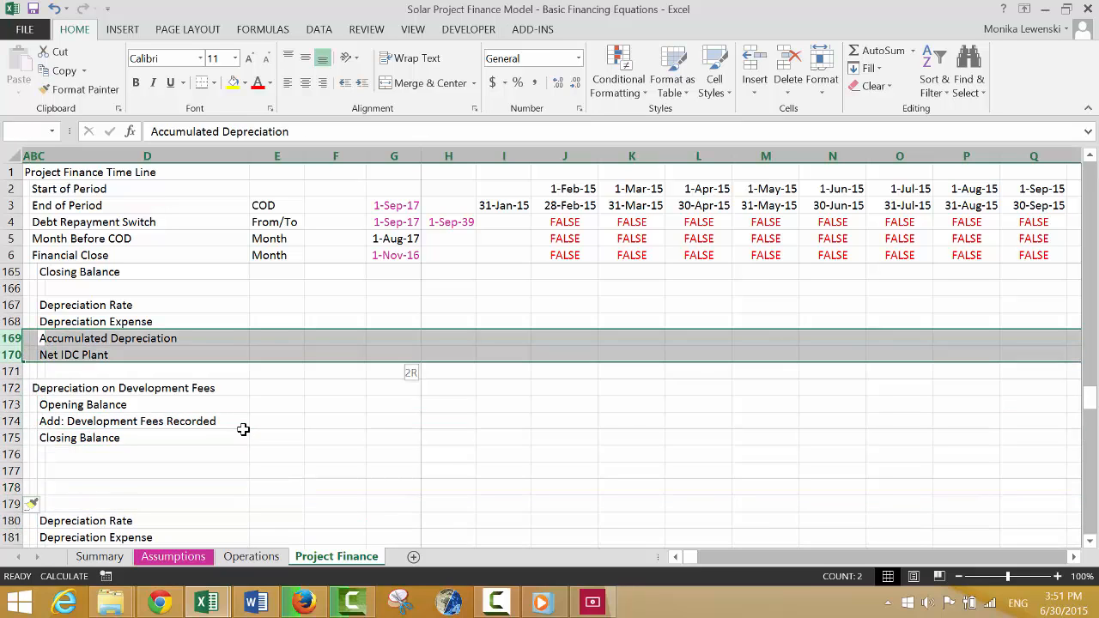
key(ctrl+c)
key(Down)
key(Down)
key(Down)
key(Down)
key(Down)
key(Down)
key(Down)
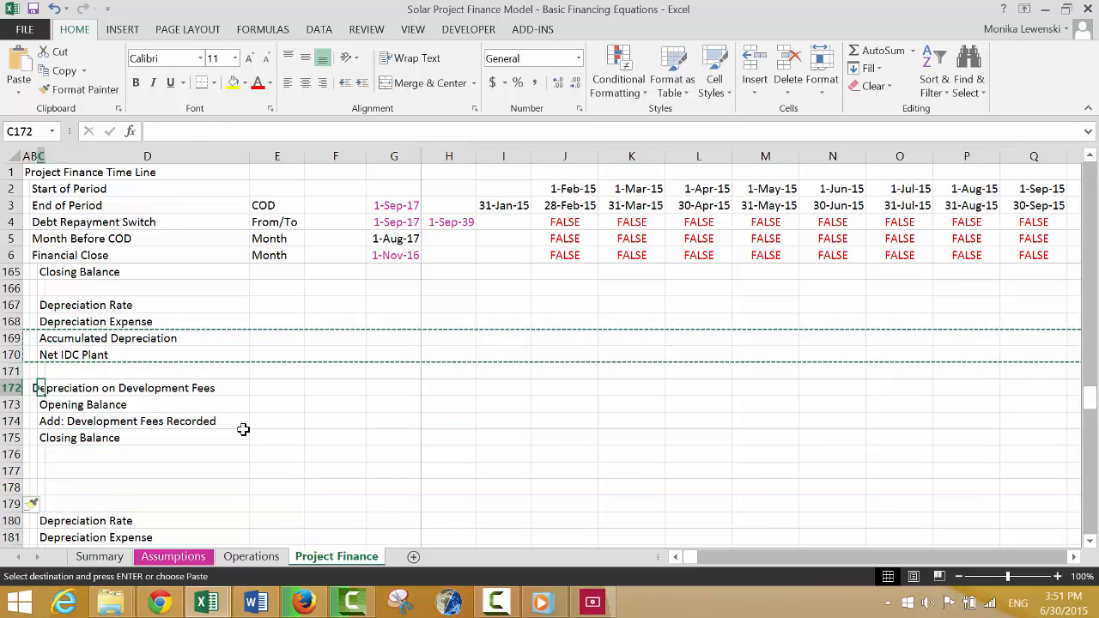
key(Left)
key(ctrl+v)
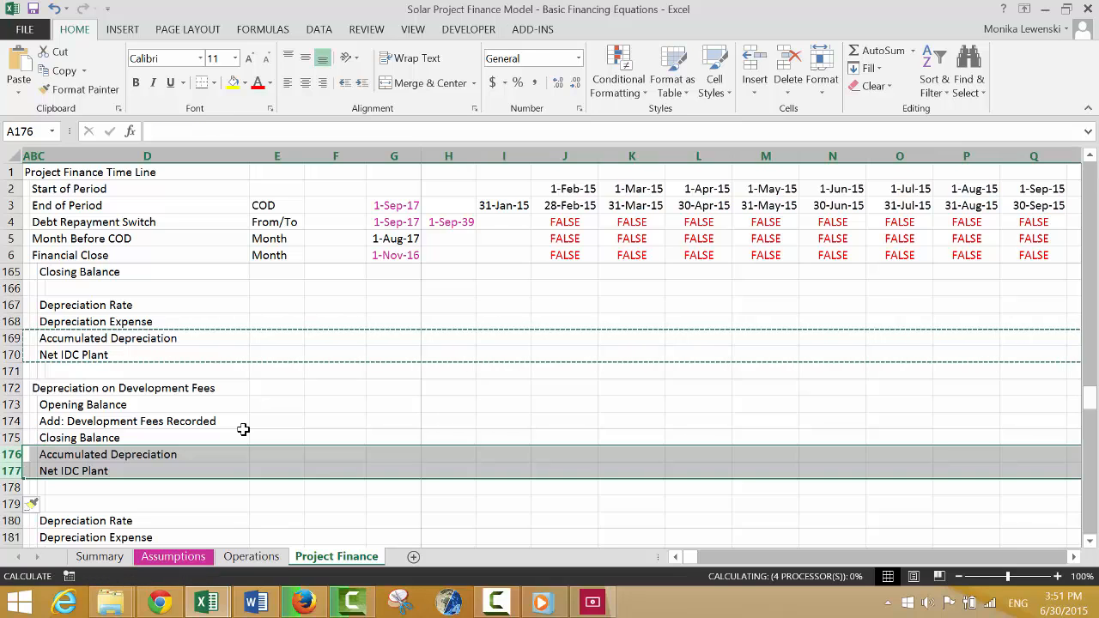
Change the pasted label in C177 to "Net Development Fees Plant".
key(Down)
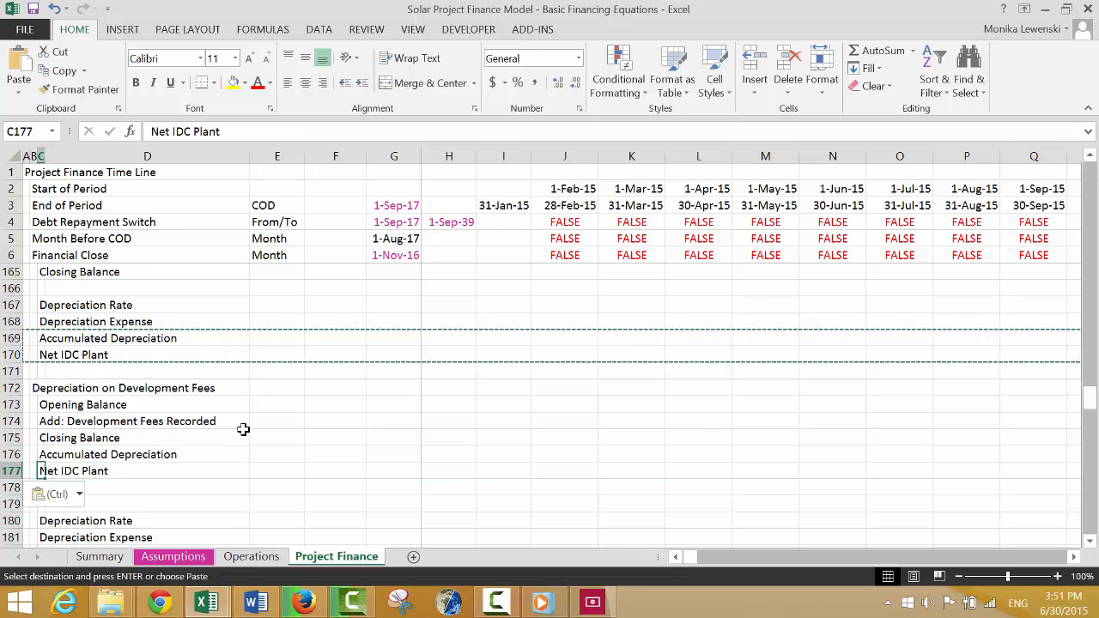
key(Escape)
key(F2)
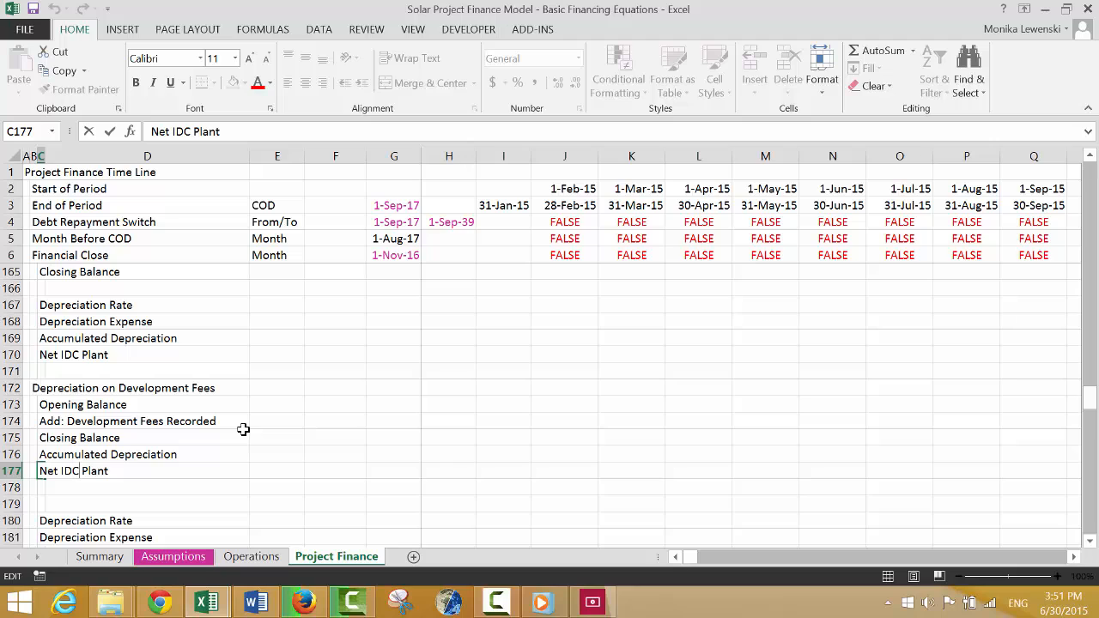
key(BackSpace)
key(BackSpace)
key(BackSpace)
text(Develope)
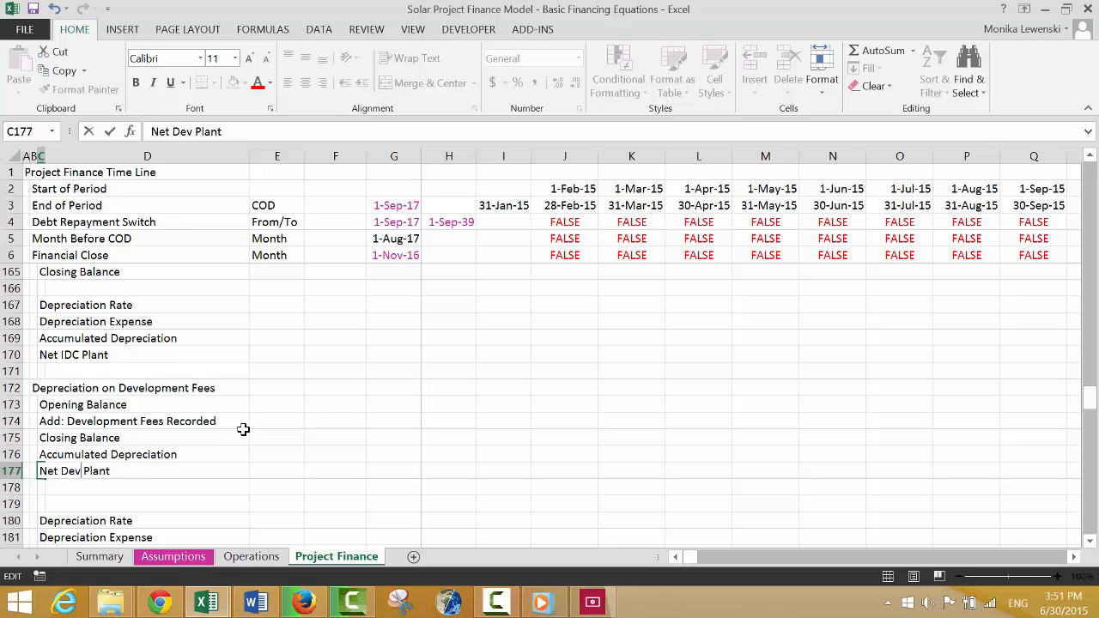
text(men)
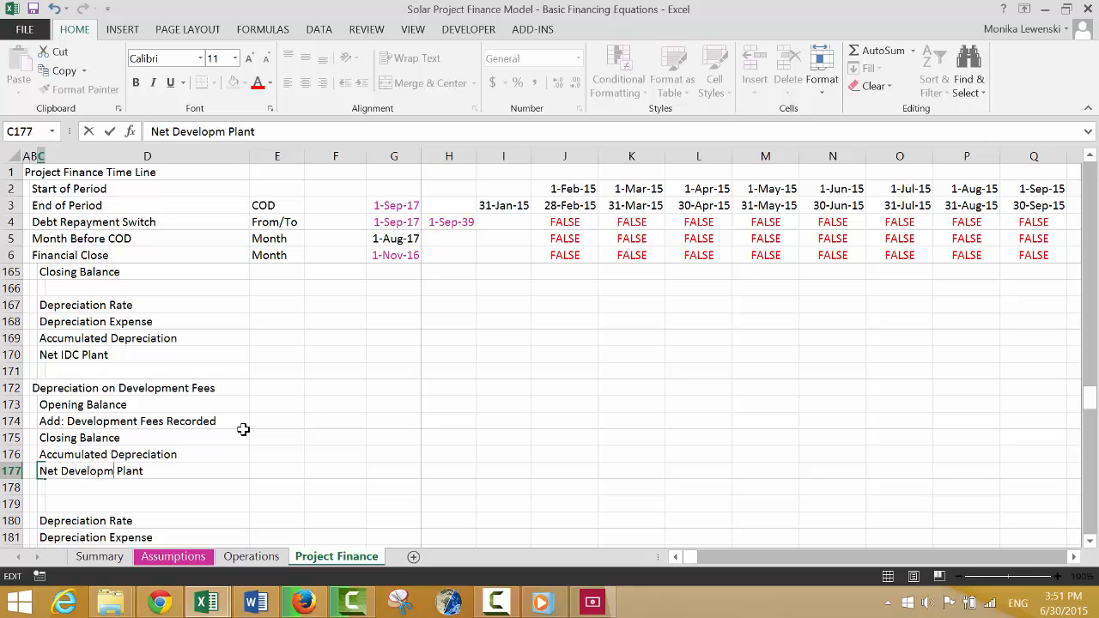
key(BackSpace)
key(BackSpace)
key(BackSpace)
text(ment Fees)
key(ctrl+Return)
key(Down)
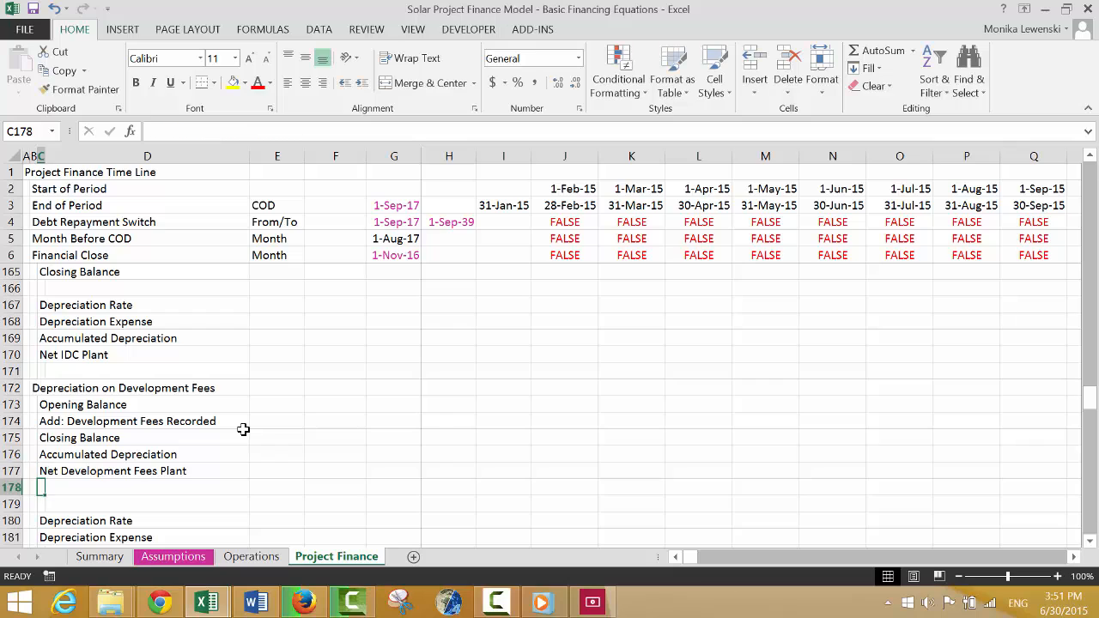
Delete the surplus blank row 179 above the Depreciation Rate line of the Development Fees block.
key(Down)
key(Left)
key(Left)
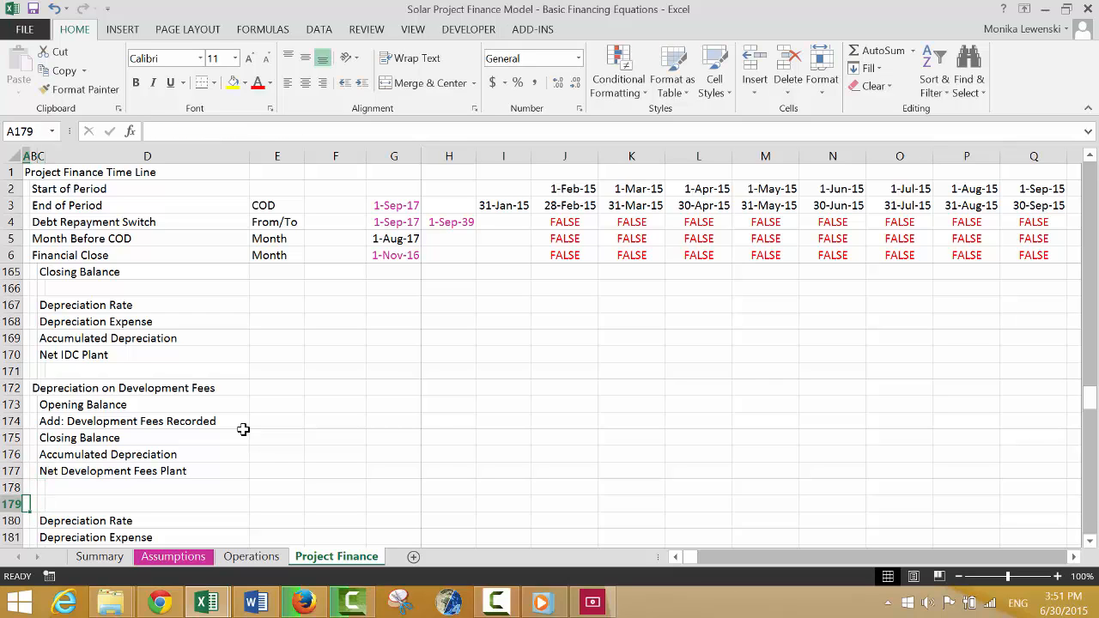
key(shift+space)
key(ctrl+minus)
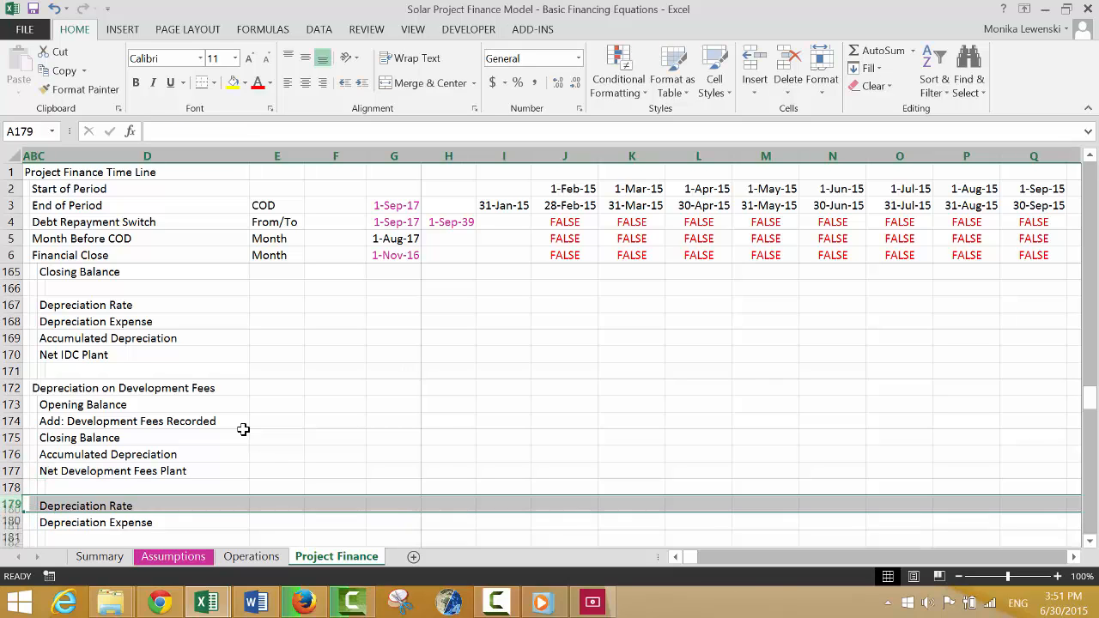
key(Down)
key(Down)
key(Down)
key(Down)
key(Down)
key(Down)
key(Down)
key(Down)
key(Down)
key(Down)
key(Down)
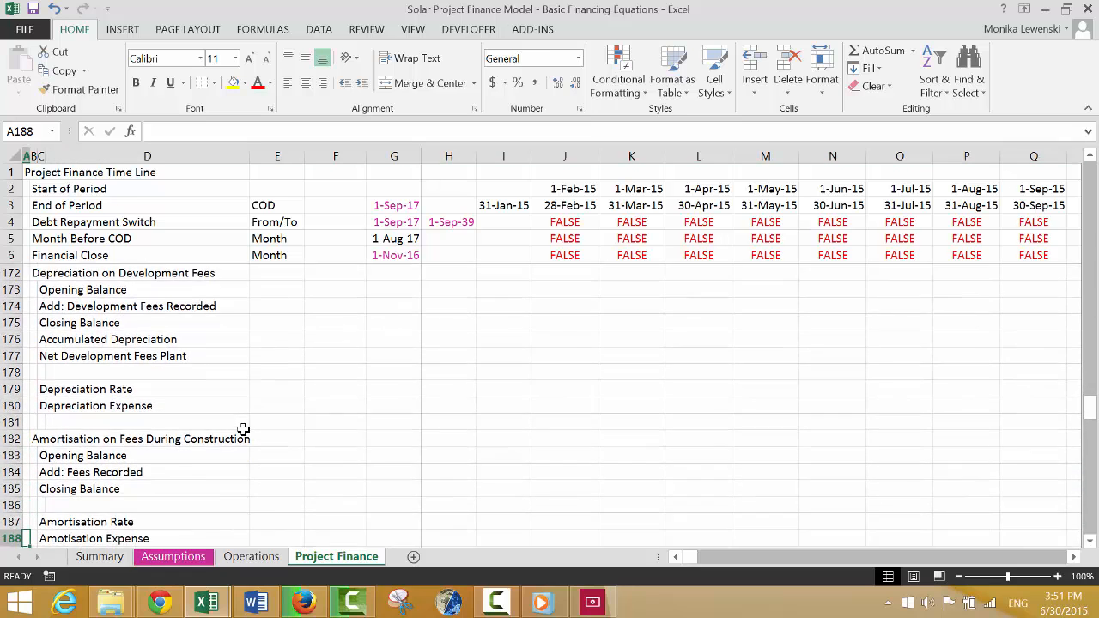
Insert three blank rows at row 189, between the Amortisation on Fees During Construction block and Profit and Loss.
key(Up)
key(shift+space)
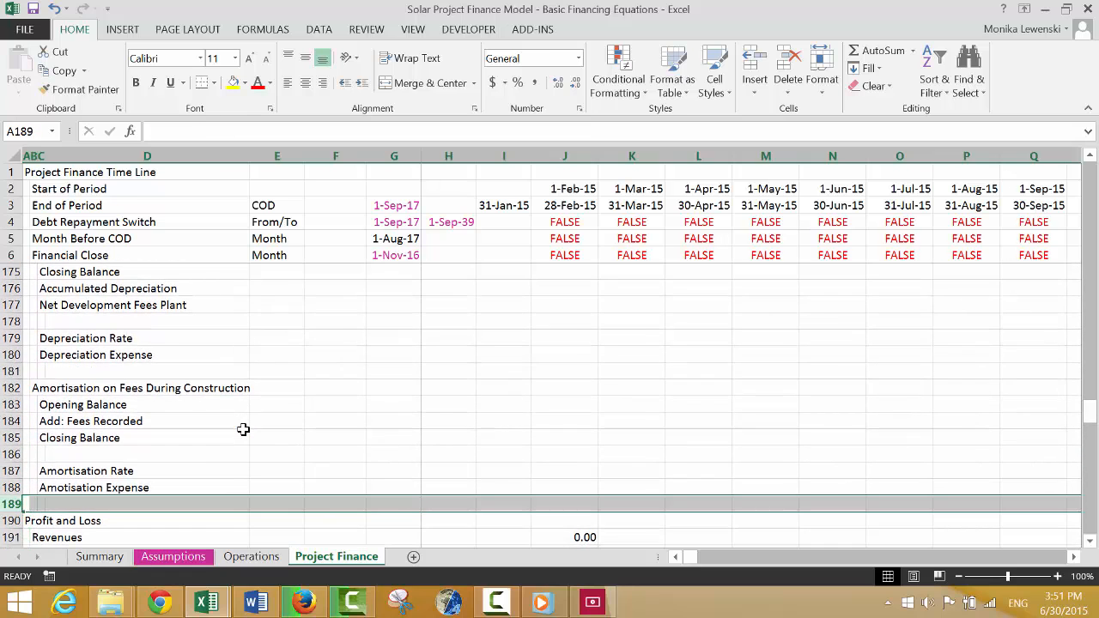
key(shift+Down)
key(shift+Down)
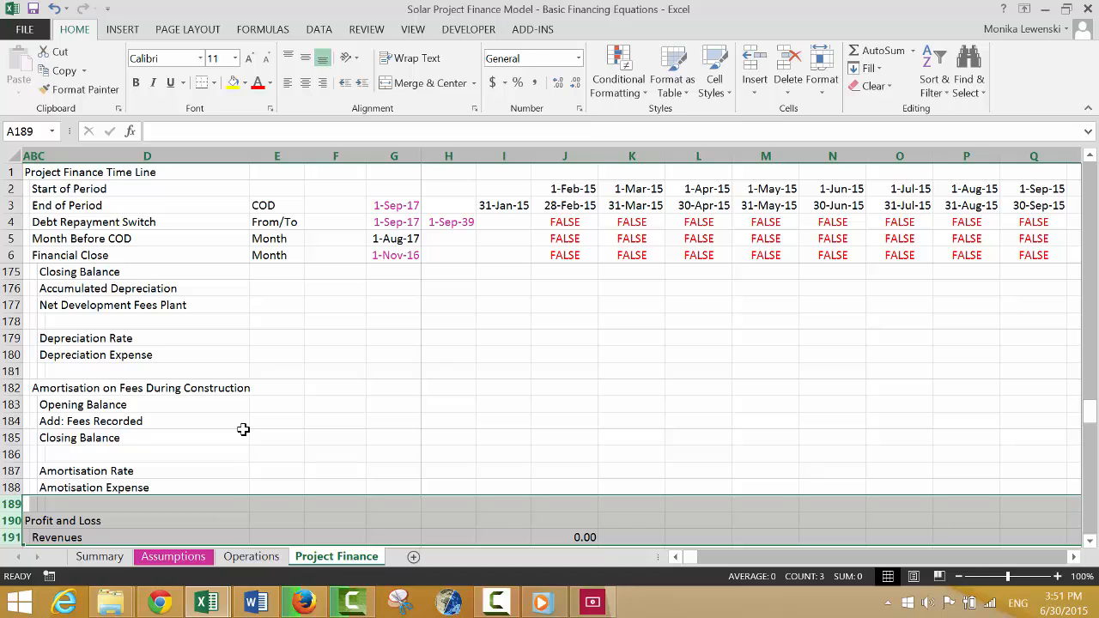
key(ctrl+shift+plus)
Insert two blank rows at row 181, below the Depreciation Expense line of the Development Fees block.
key(Up)
key(Up)
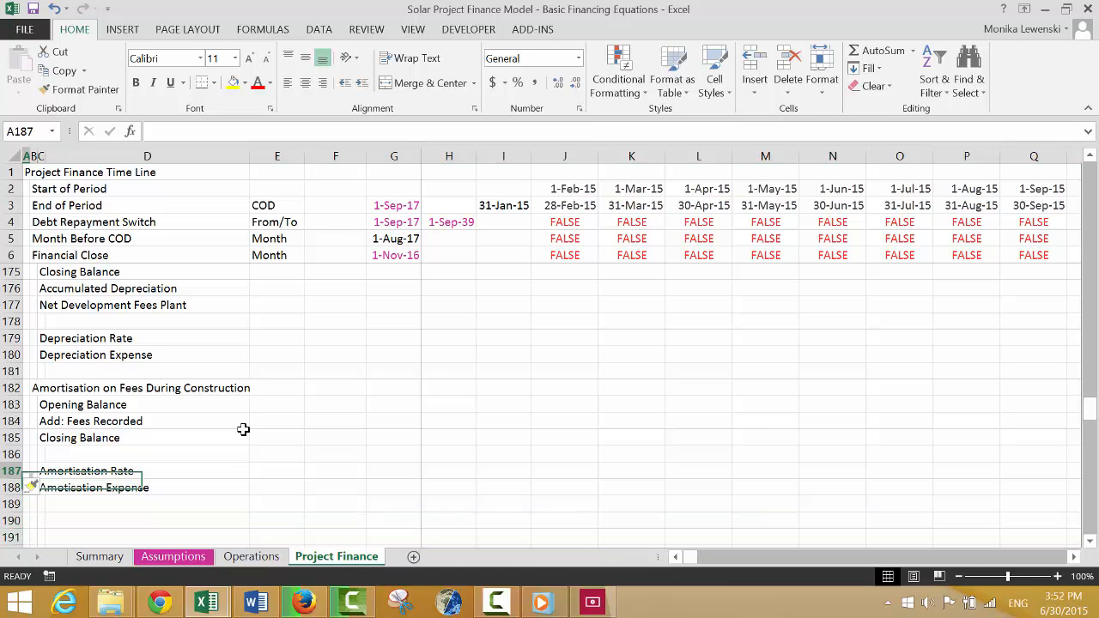
key(Up)
key(Up)
key(Up)
key(Up)
key(Up)
key(Up)
key(Up)
key(Up)
key(Up)
key(Up)
key(Up)
key(Up)
key(Up)
key(Up)
key(Up)
key(Down)
key(Down)
key(Down)
key(Down)
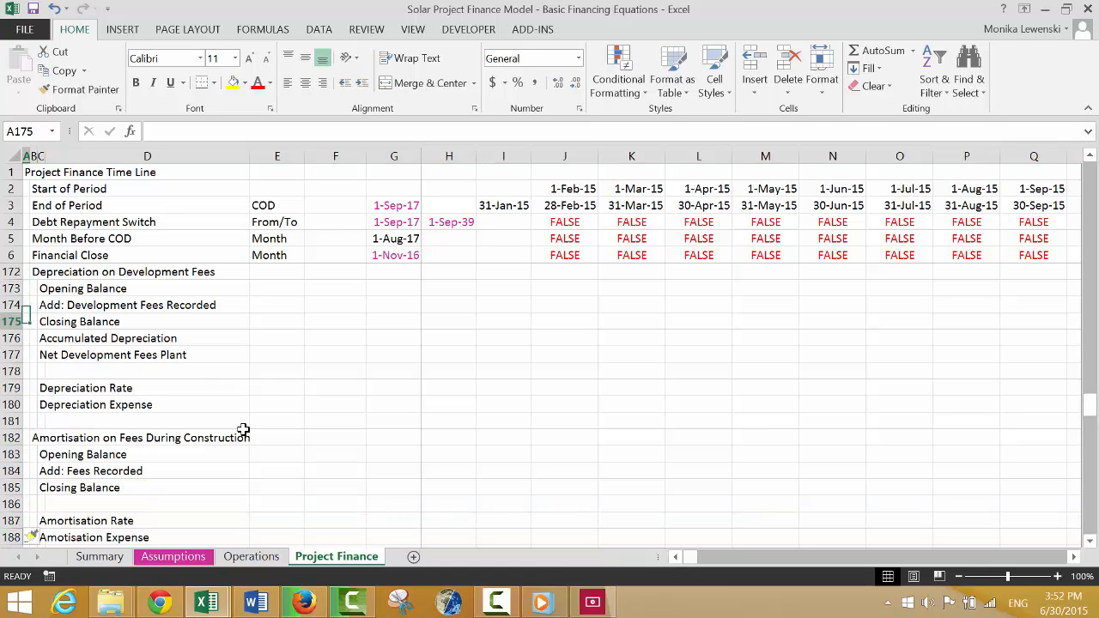
key(Down)
key(Down)
key(Down)
key(Down)
key(Down)
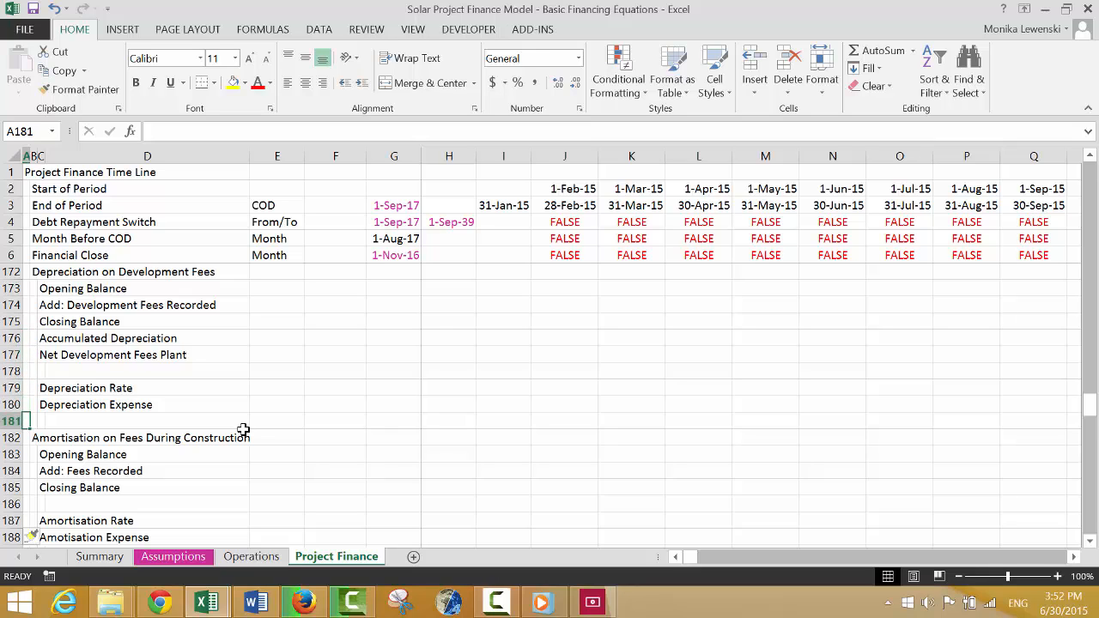
key(shift+space)
key(ctrl+shift+plus)
key(ctrl+shift+plus)
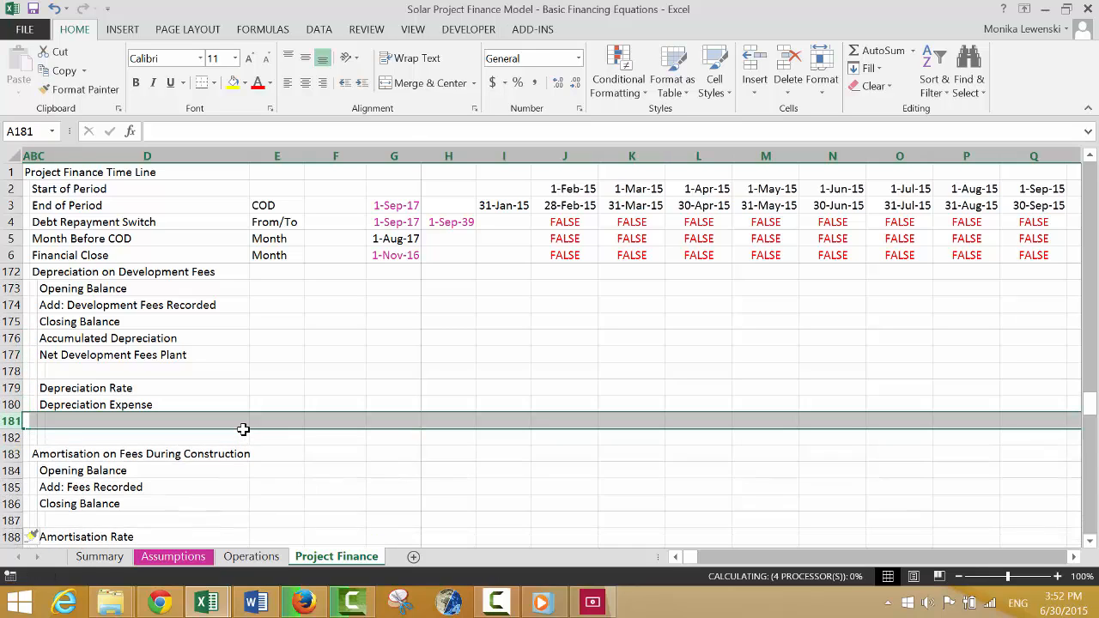
Move the Accumulated Depreciation and Net Development Fees Plant rows 176 to 177 down to rows 182 to 183.
key(Up)
key(Up)
key(shift+space)
key(Up)
key(Up)
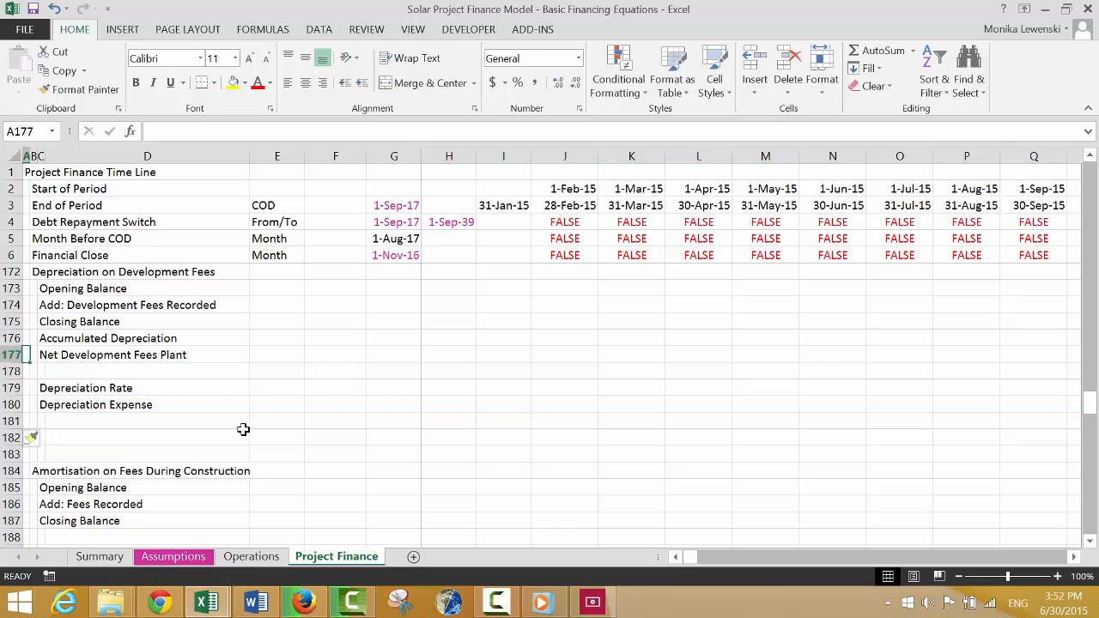
key(Up)
key(shift+space)
key(shift+Down)
key(ctrl+c)
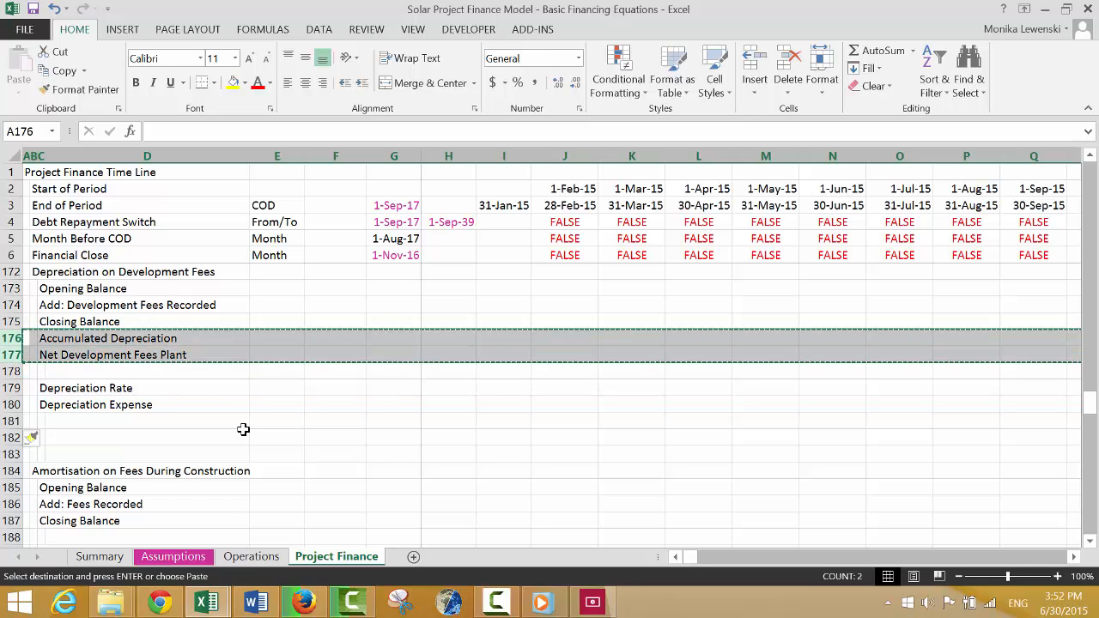
key(Down)
key(Down)
key(Down)
key(Down)
key(Down)
key(Down)
key(shift+space)
key(shift+Down)
key(Escape)
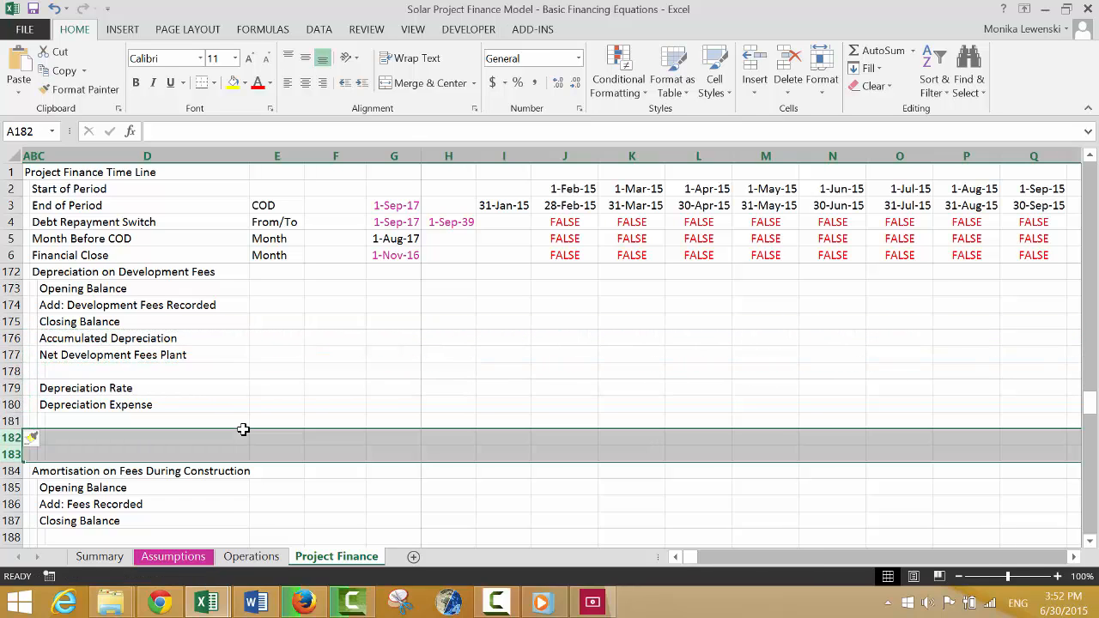
Delete two of the surplus blank rows above the Depreciation Rate line of the Development Fees block, leaving one.
key(Up)
key(Up)
key(Up)
key(Up)
key(Up)
key(Up)
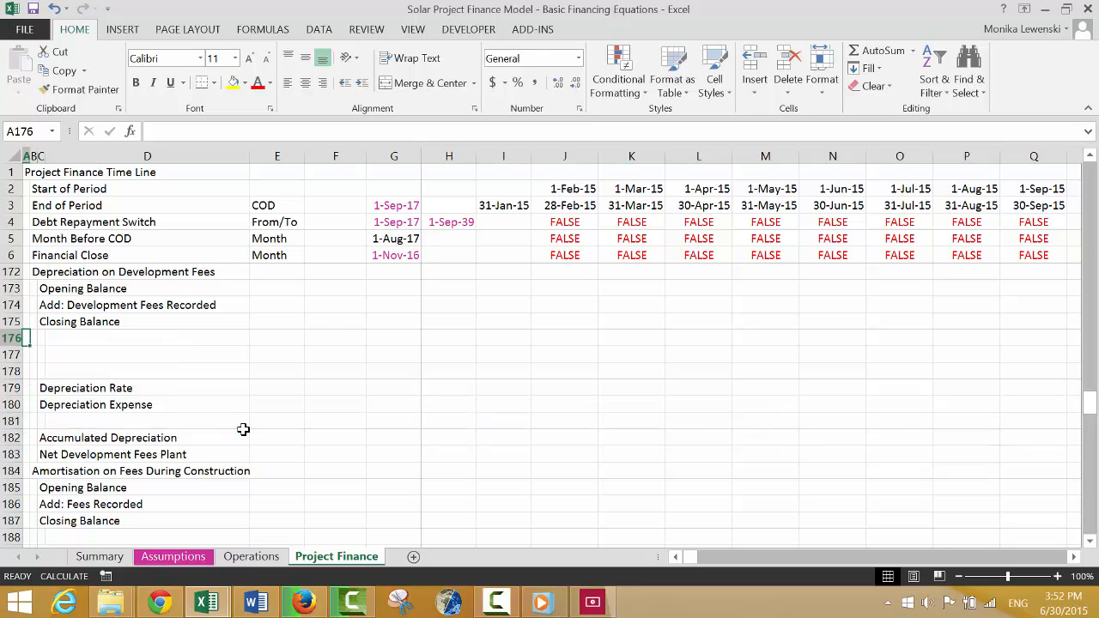
key(Down)
key(shift+space)
key(ctrl+minus)
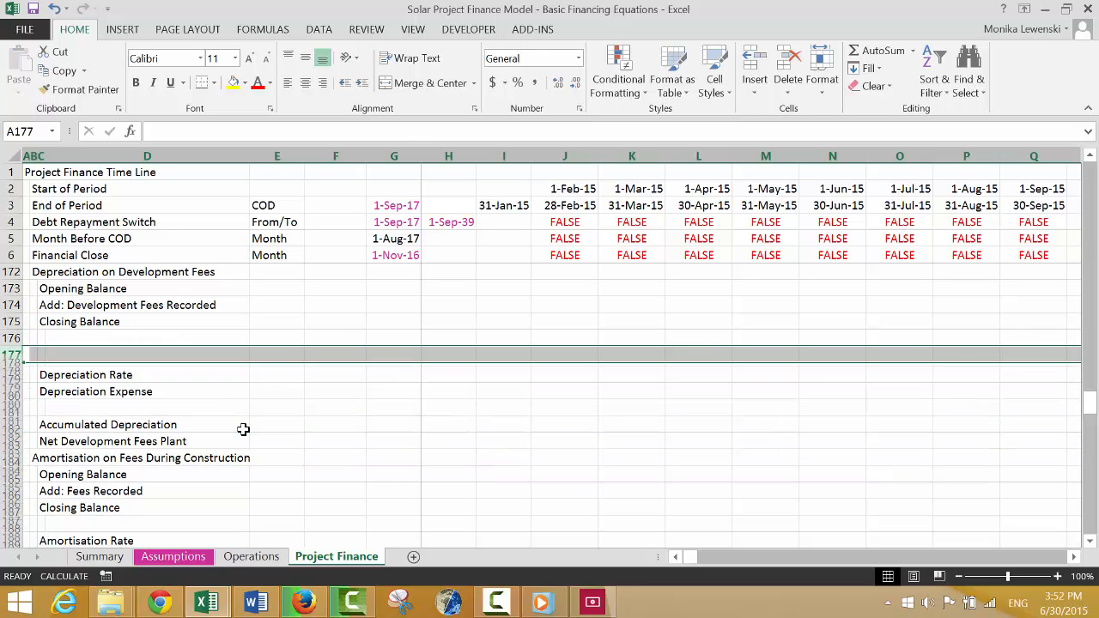
key(ctrl+minus)
Insert a blank row at row 182, above the Amortisation on Fees During Construction heading.
key(Down)
key(shift+space)
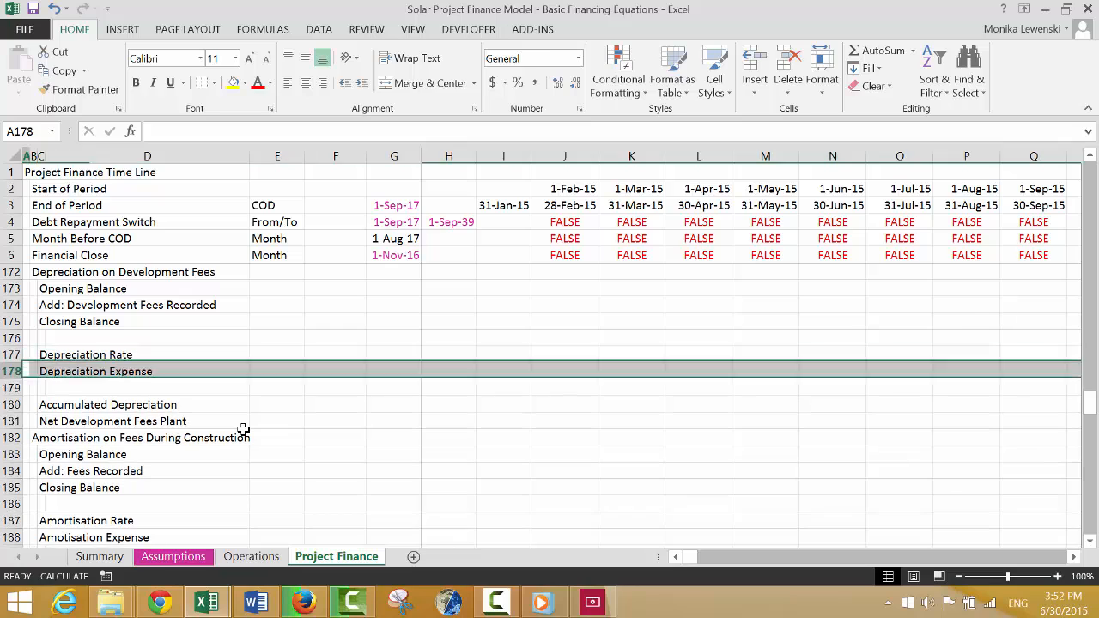
key(Down)
key(Down)
key(Down)
key(Down)
key(shift+space)
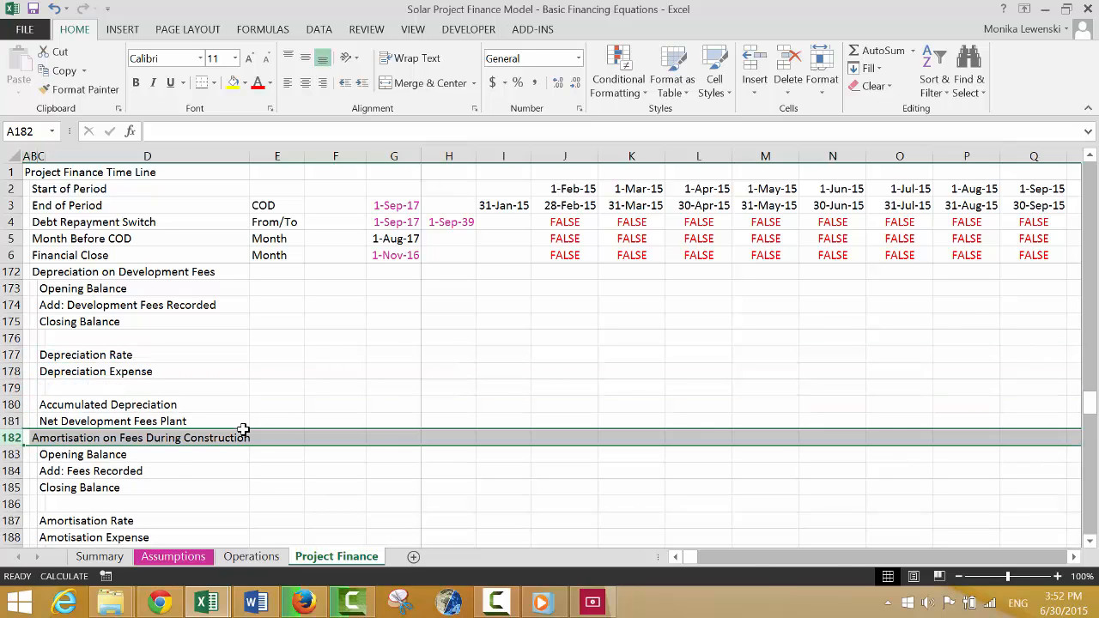
key(ctrl+plus)
Copy the Accumulated Depreciation and Net Development Fees Plant rows 180 to 181 and paste them at row 191.
key(Down)
key(Down)
key(Down)
key(Down)
key(Down)
key(Down)
key(Down)
key(Down)
key(Down)
key(Down)
key(Down)
key(Down)
key(Down)
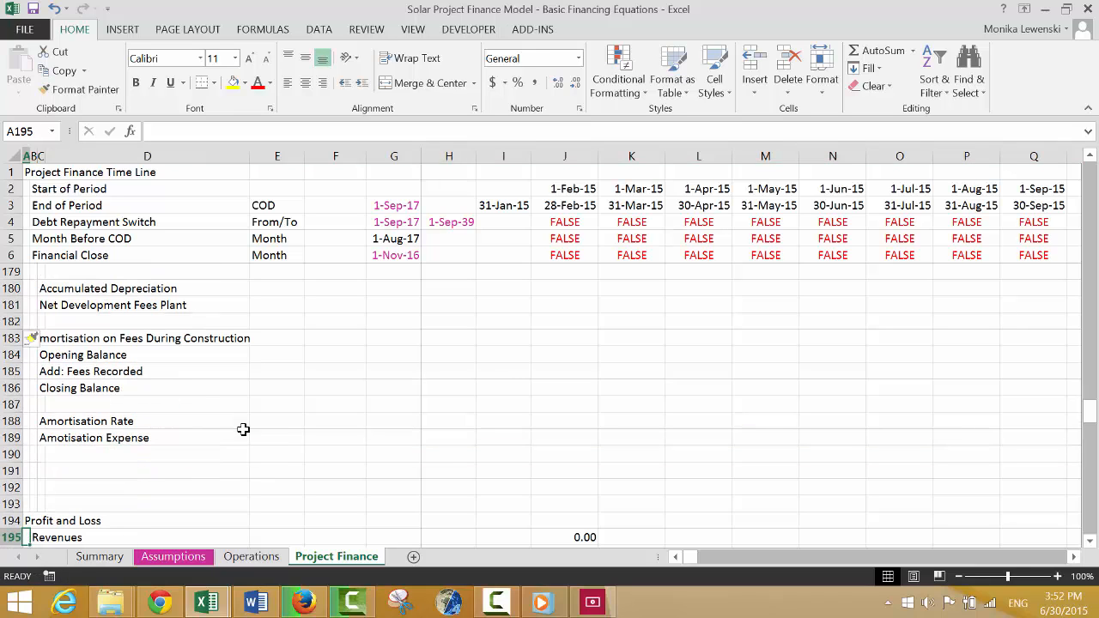
key(Up)
key(Up)
key(Up)
key(Up)
key(Up)
key(Up)
key(Up)
key(Up)
key(Up)
key(Up)
key(Up)
key(Up)
key(Up)
key(Up)
key(Up)
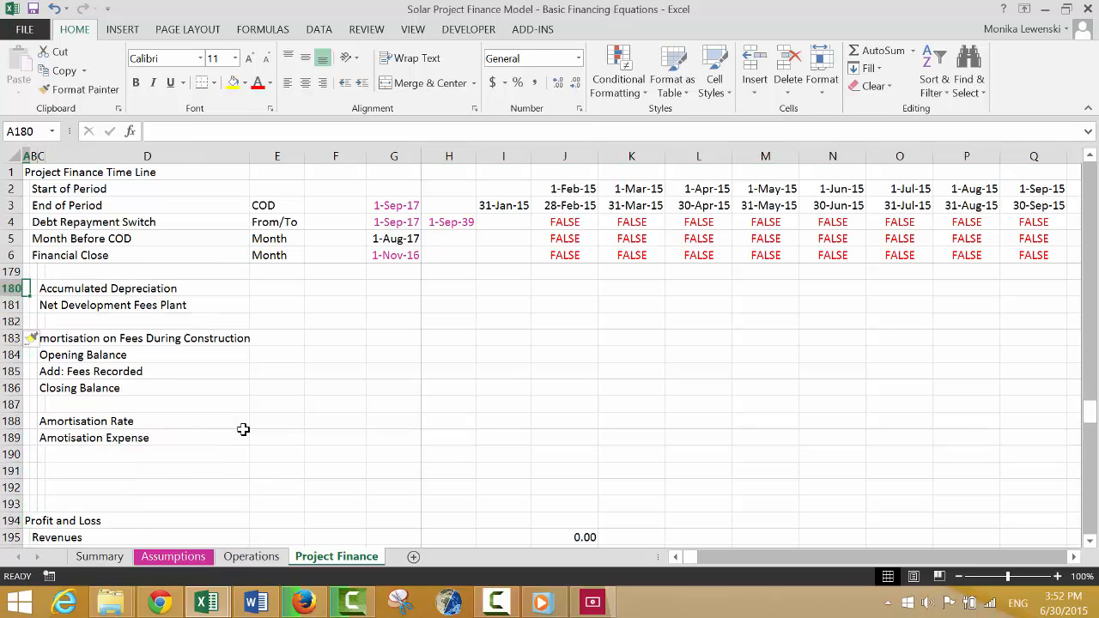
key(shift+space)
key(shift+Down)
key(ctrl+c)
key(Down)
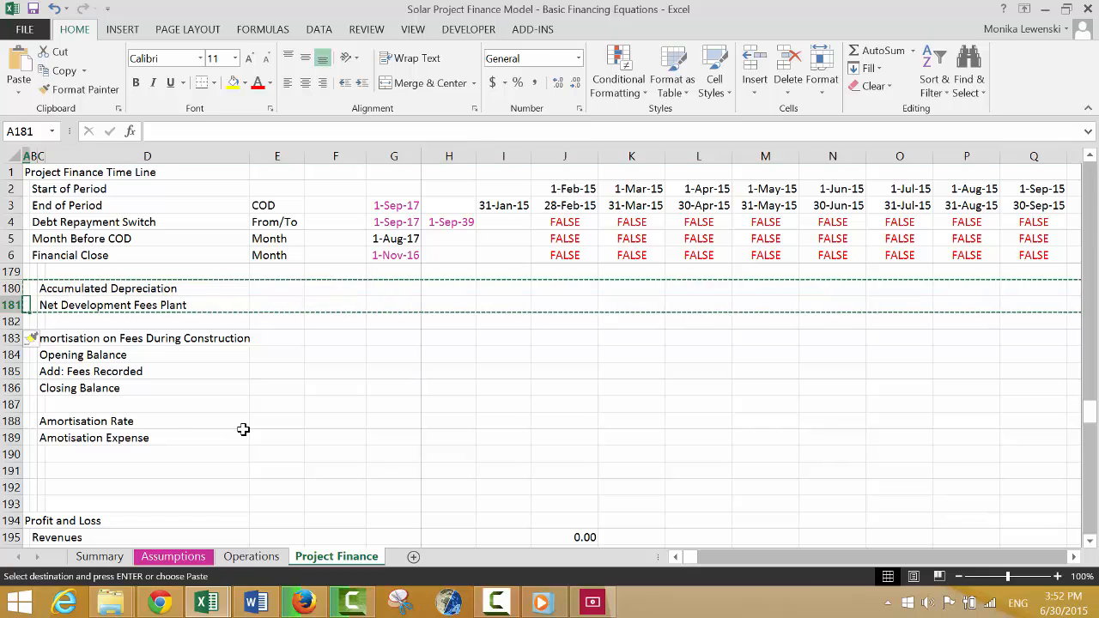
key(Down)
key(Down)
key(Down)
key(Down)
key(Down)
key(Down)
key(Down)
key(Down)
key(Down)
key(Down)
key(ctrl+v)
Change the pasted label in C191 to "Accumulated Amortisation".
key(Right)
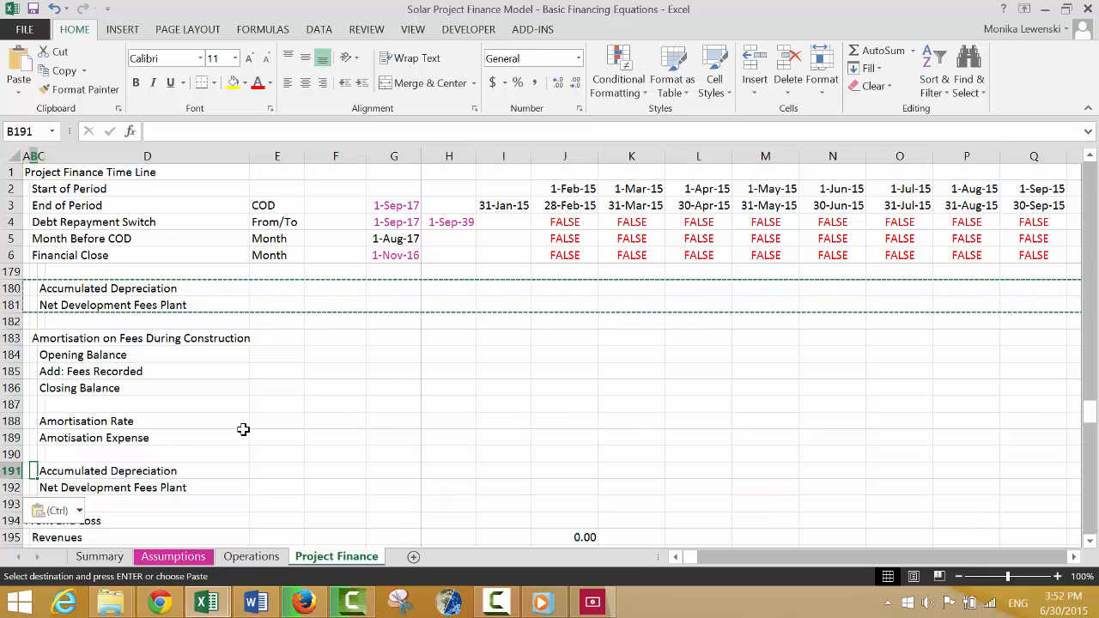
key(Right)
key(F2)
key(BackSpace)
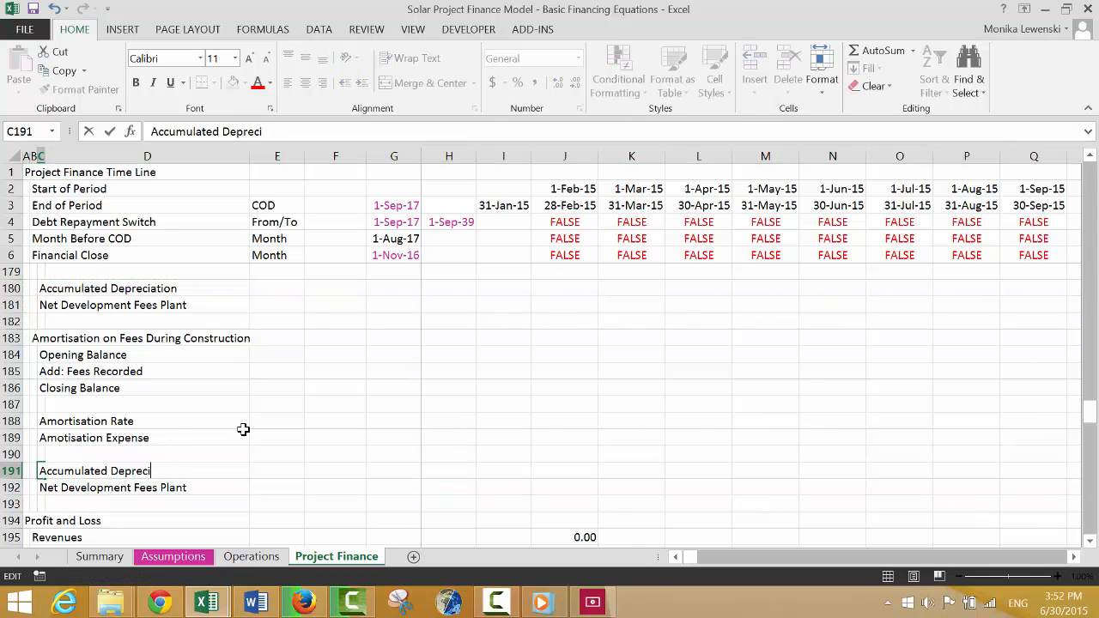
key(BackSpace)
key(BackSpace)
key(BackSpace)
key(BackSpace)
key(BackSpace)
key(BackSpace)
text(Amortisation)
key(Return)
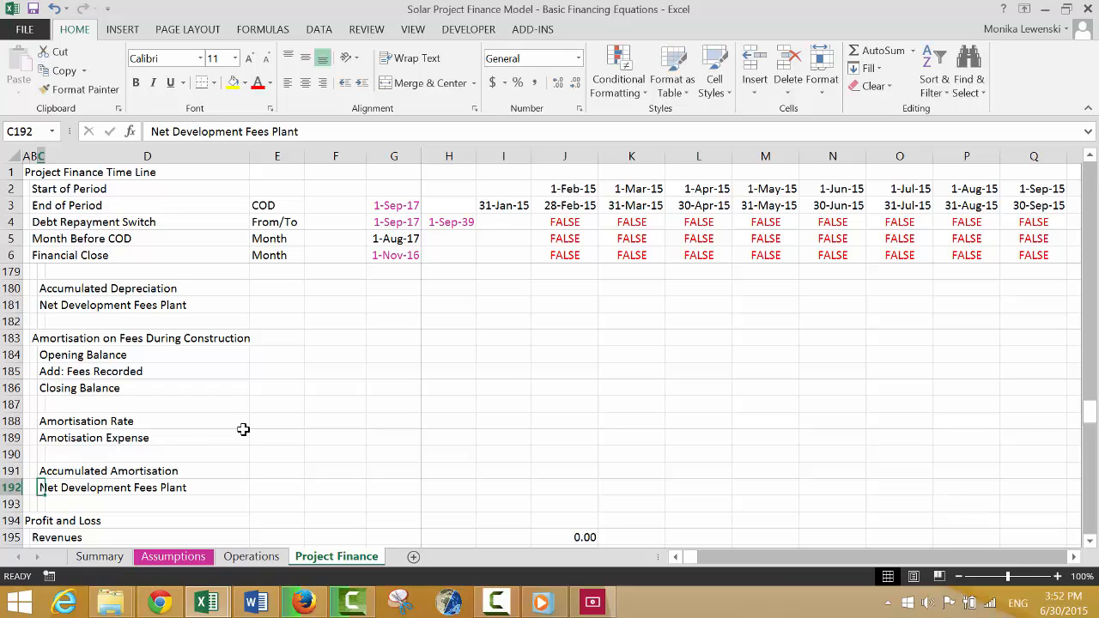
Change the pasted label in C192 to "Net Amortisation Plant".
key(F2)
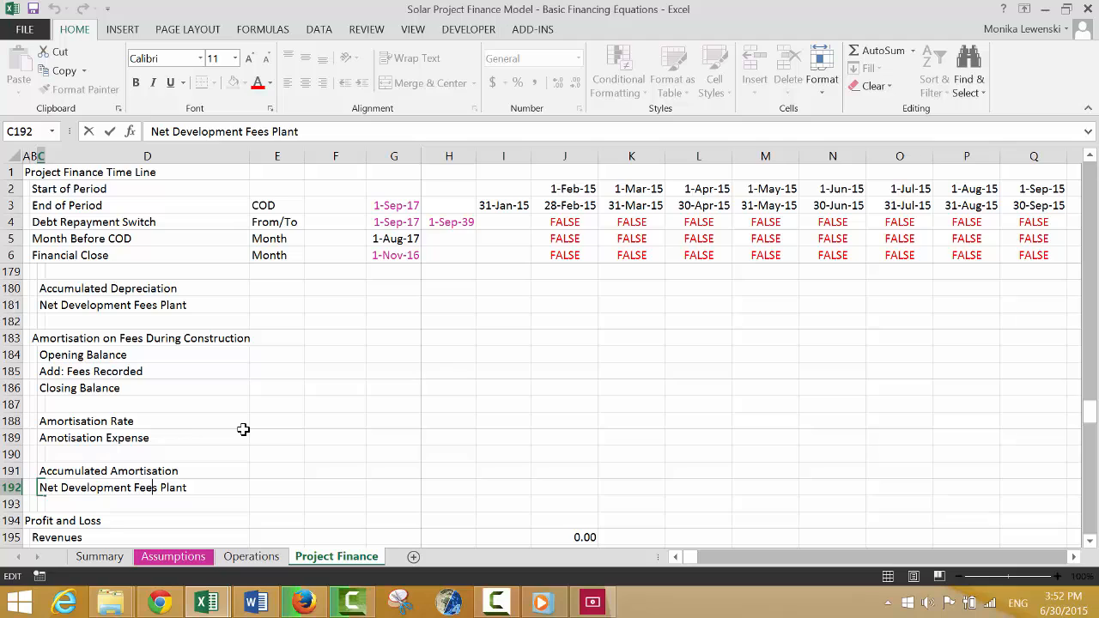
key(BackSpace)
key(BackSpace)
key(BackSpace)
key(BackSpace)
key(BackSpace)
key(BackSpace)
key(BackSpace)
key(BackSpace)
key(BackSpace)
key(BackSpace)
key(BackSpace)
key(BackSpace)
key(BackSpace)
key(BackSpace)
key(BackSpace)
key(BackSpace)
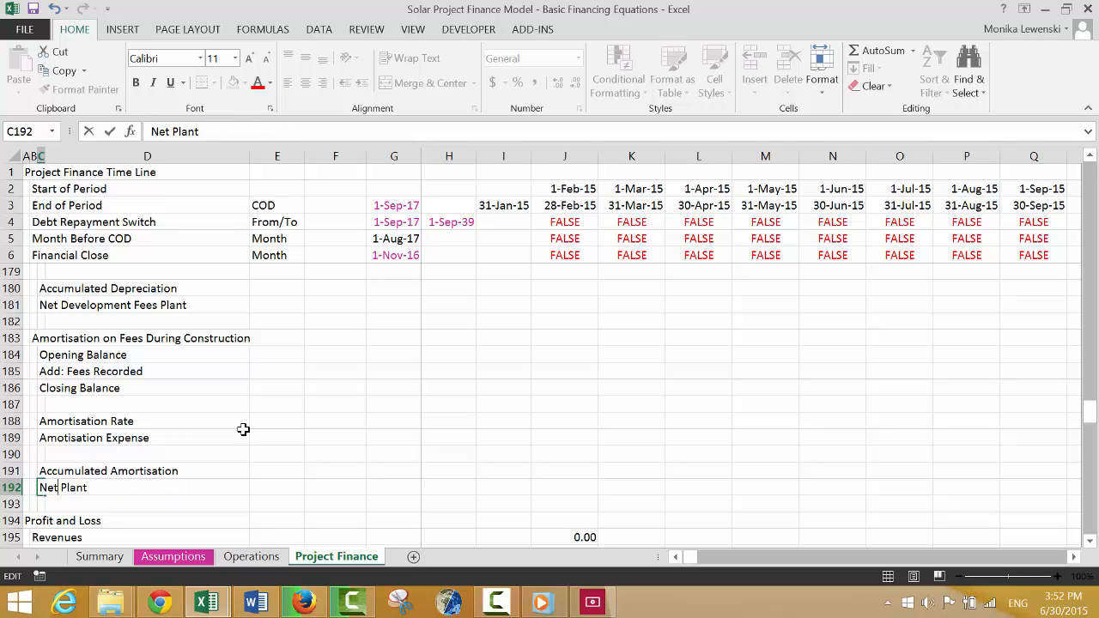
text(Amo)
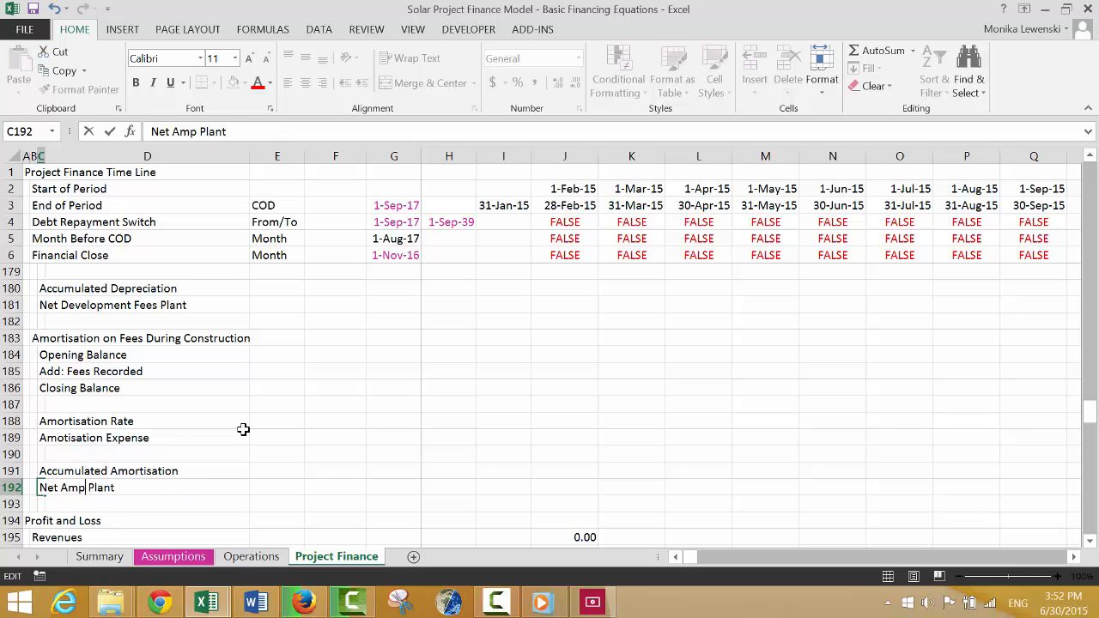
text(rtisation)
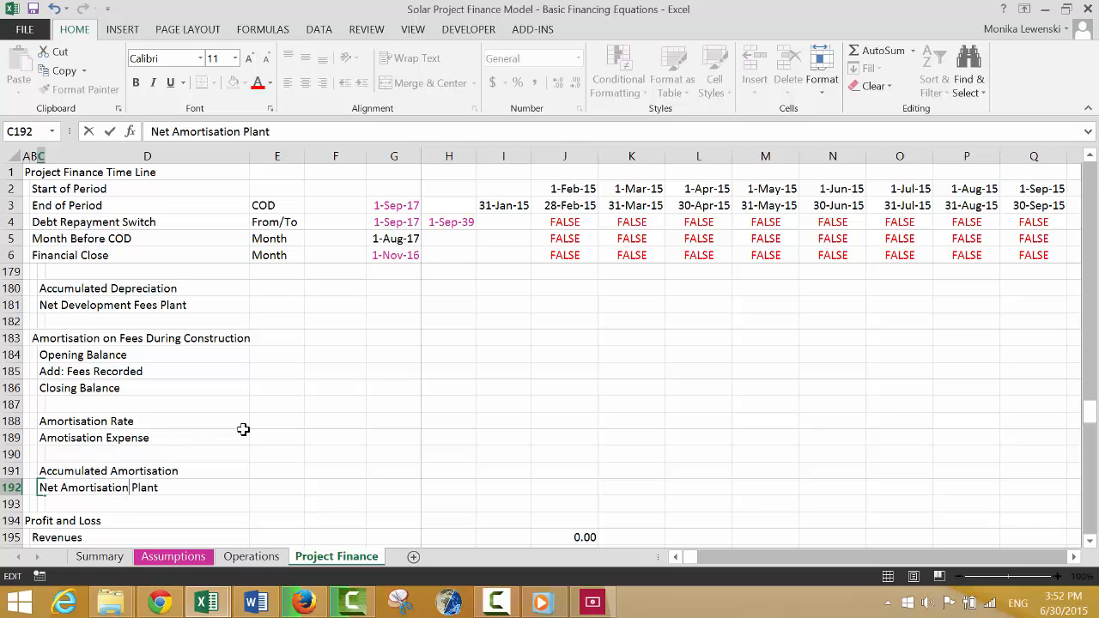
key(Return)
key(Return)
key(Return)
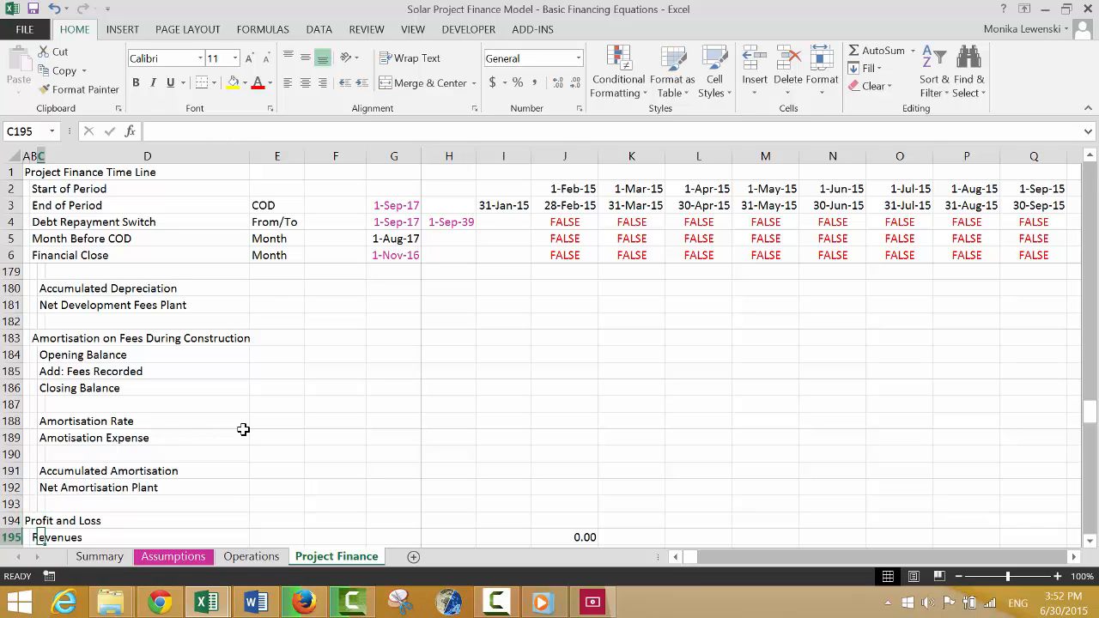
Look over the row layout from the Cash Flow Waterfall back up to the DSRA balance block.
key(Down)
key(Down)
key(Down)
key(Down)
key(Down)
key(Down)
key(Down)
key(Down)
key(Down)
key(Down)
key(Down)
key(Down)
key(Down)
key(Down)
key(Down)
key(Down)
key(Down)
key(Down)
key(Down)
key(Down)
key(Up)
key(Up)
key(Up)
key(Up)
key(Up)
key(Up)
key(Up)
key(Up)
key(Up)
key(Up)
key(Up)
key(Up)
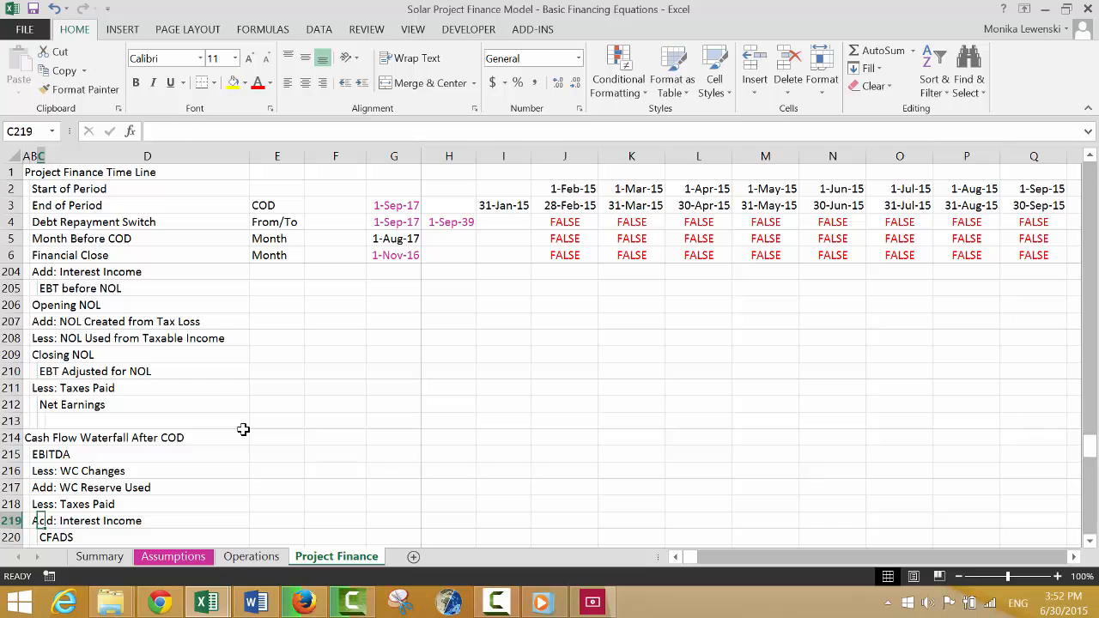
key(Up)
key(Up)
key(Up)
key(Up)
key(Up)
key(Up)
key(Up)
key(Up)
key(Up)
key(Up)
key(Up)
key(Up)
key(Up)
key(Up)
key(Up)
key(Up)
key(Up)
key(Up)
key(Up)
key(Up)
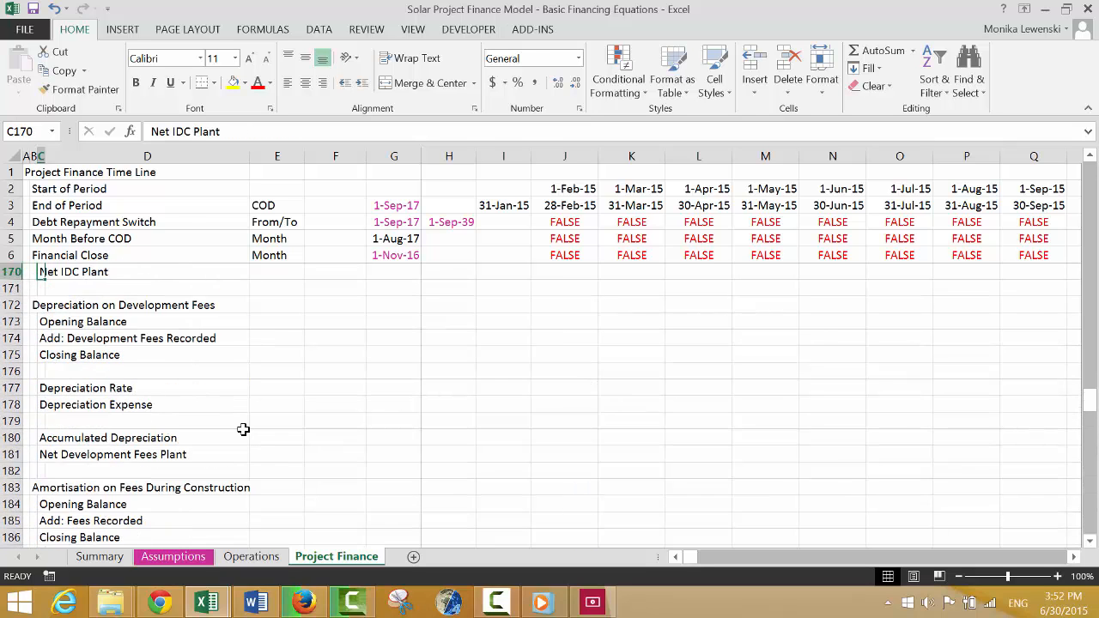
key(Up)
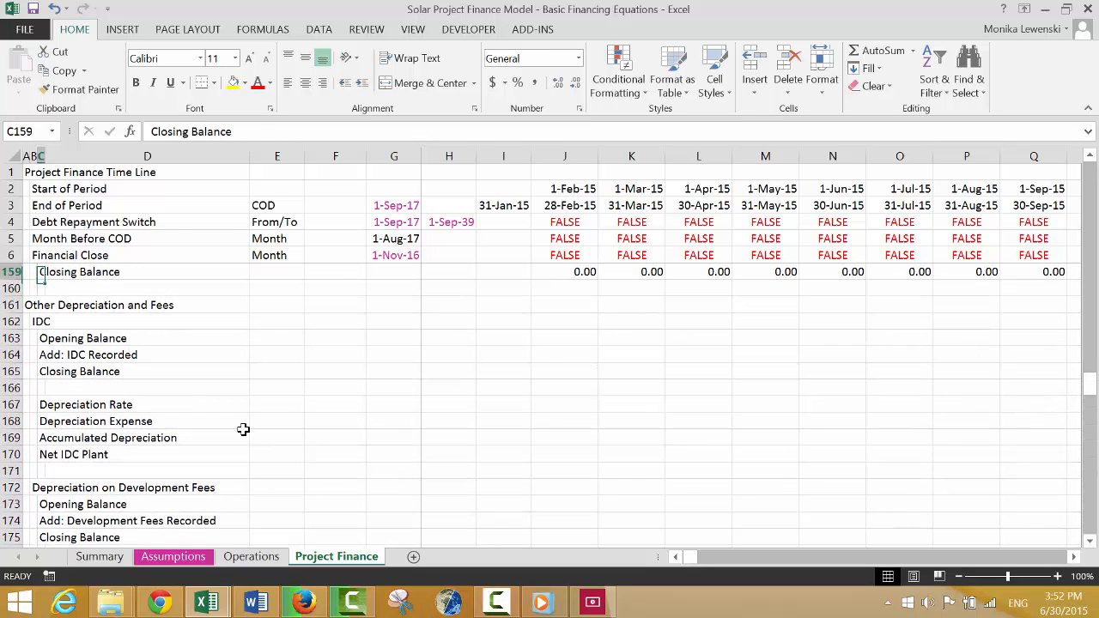
key(Down)
key(Up)
Link the IDC Opening Balance in J163 to the previous period's Closing Balance with =I165.
key(Up)
key(Up)
key(Up)
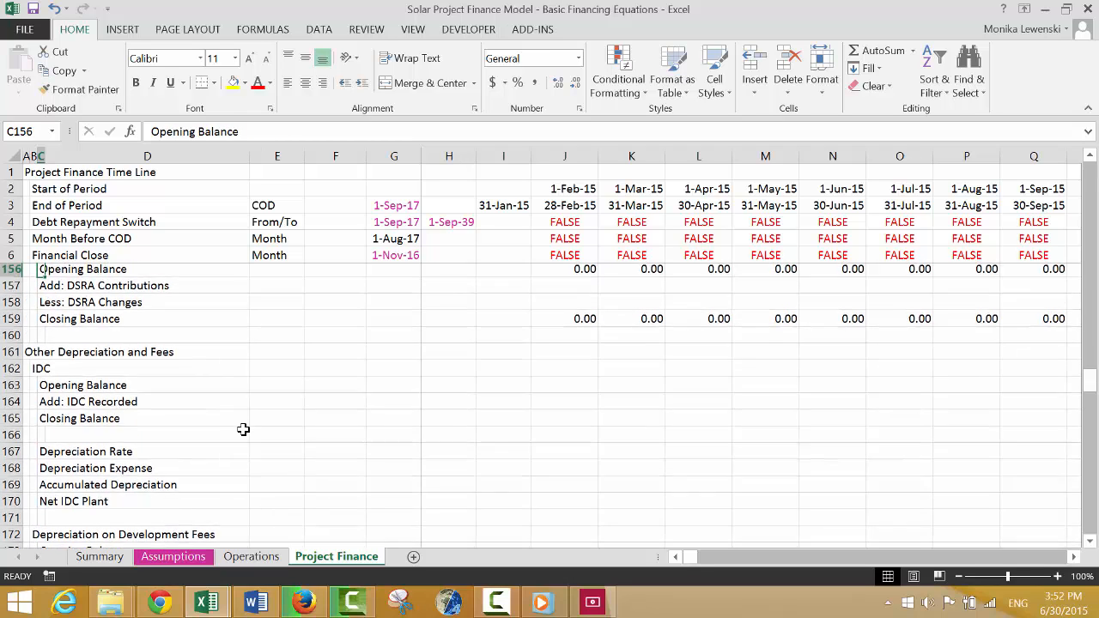
key(Down)
key(Down)
key(Down)
key(Down)
key(Down)
key(Down)
key(Down)
key(Down)
key(Down)
key(Down)
key(Up)
key(Up)
key(Up)
key(Right)
key(Right)
key(Right)
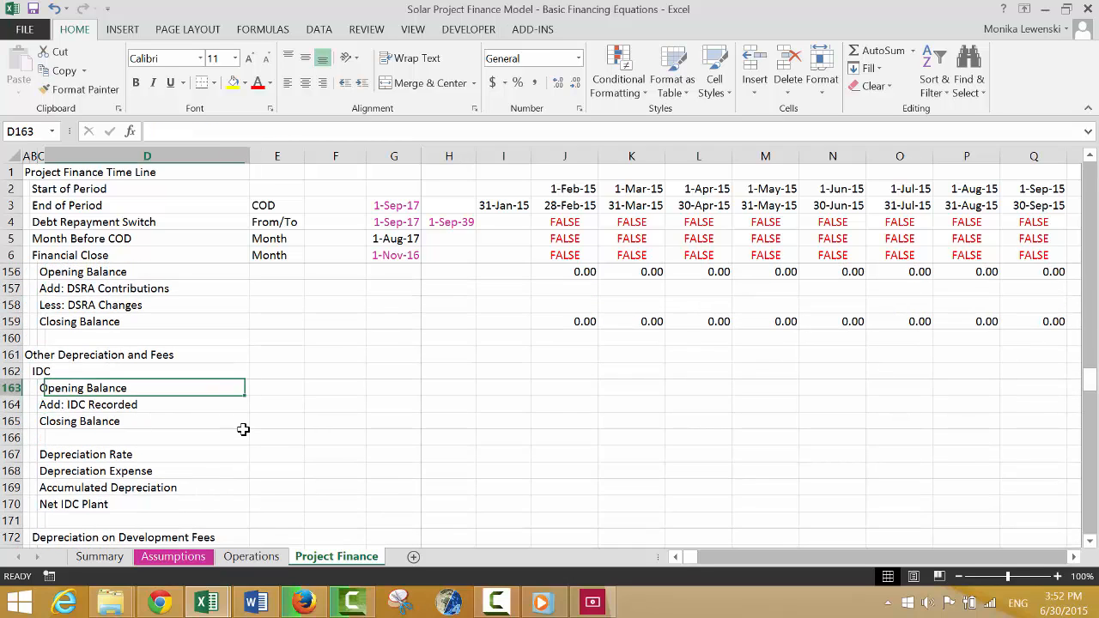
key(Right)
key(Right)
key(Right)
key(Right)
text(=)
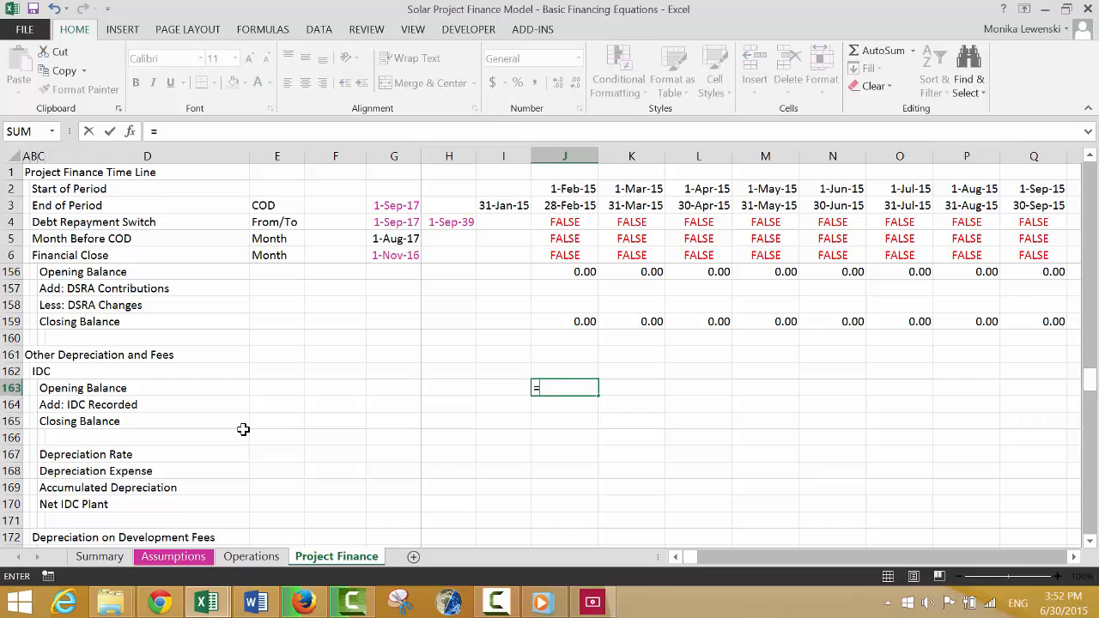
key(Down)
key(Down)
key(Left)
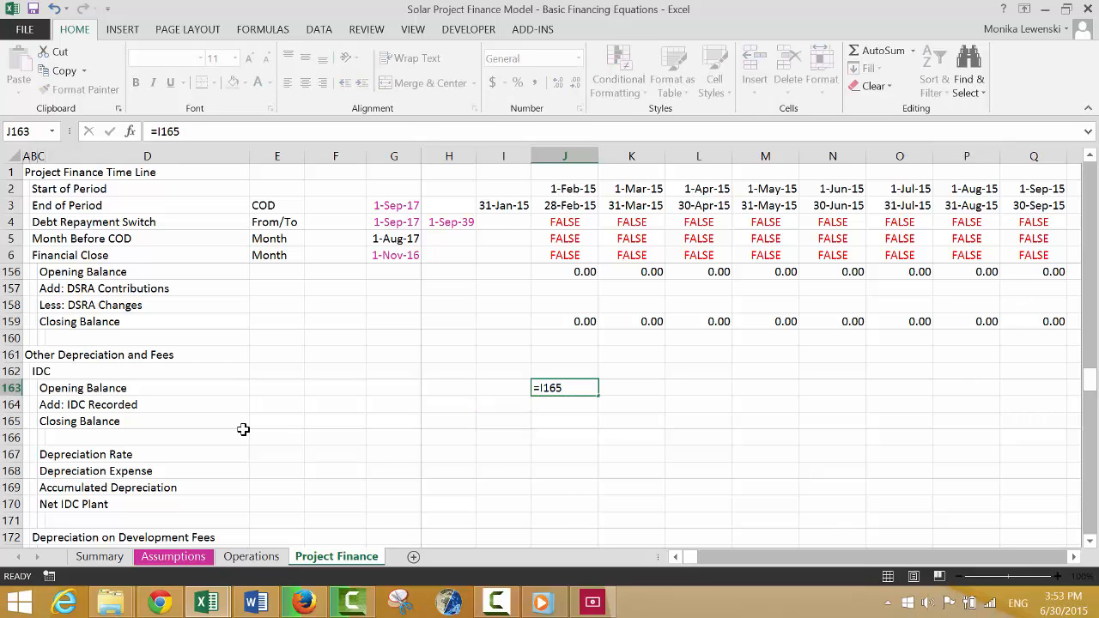
key(Return)
Link Add: IDC Recorded in J164 to the Interest During Construction row with =J104.
text(=)
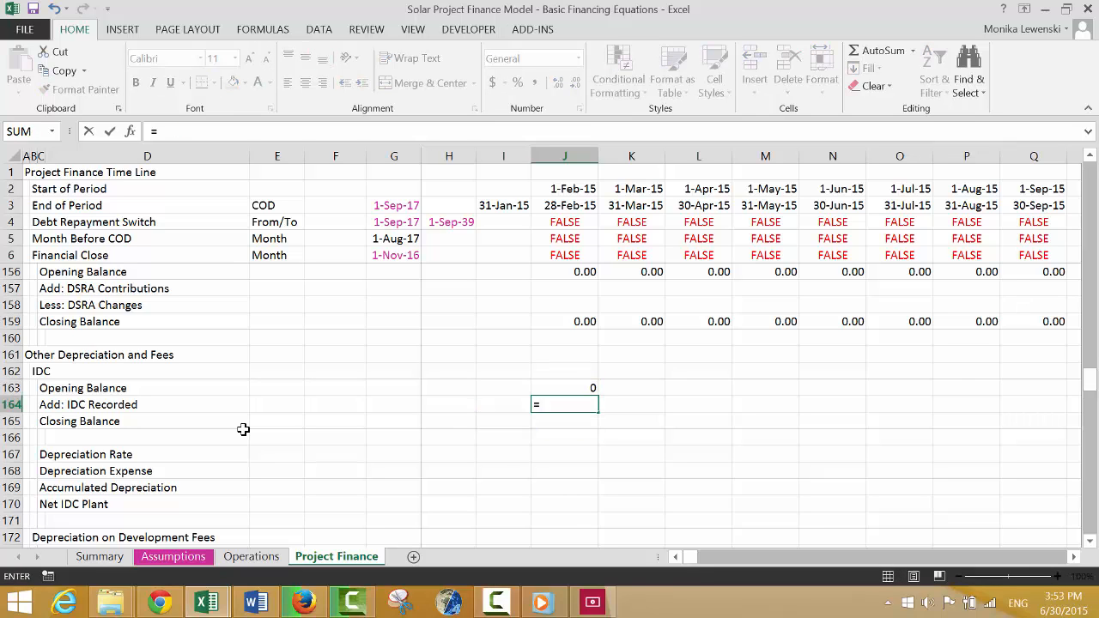
key(Up)
key(Up)
key(Up)
key(Up)
key(Up)
key(Up)
key(Up)
key(Up)
key(Up)
key(Up)
key(Up)
key(Up)
key(Up)
key(Up)
key(Up)
key(Up)
key(Up)
key(Up)
key(Up)
key(Up)
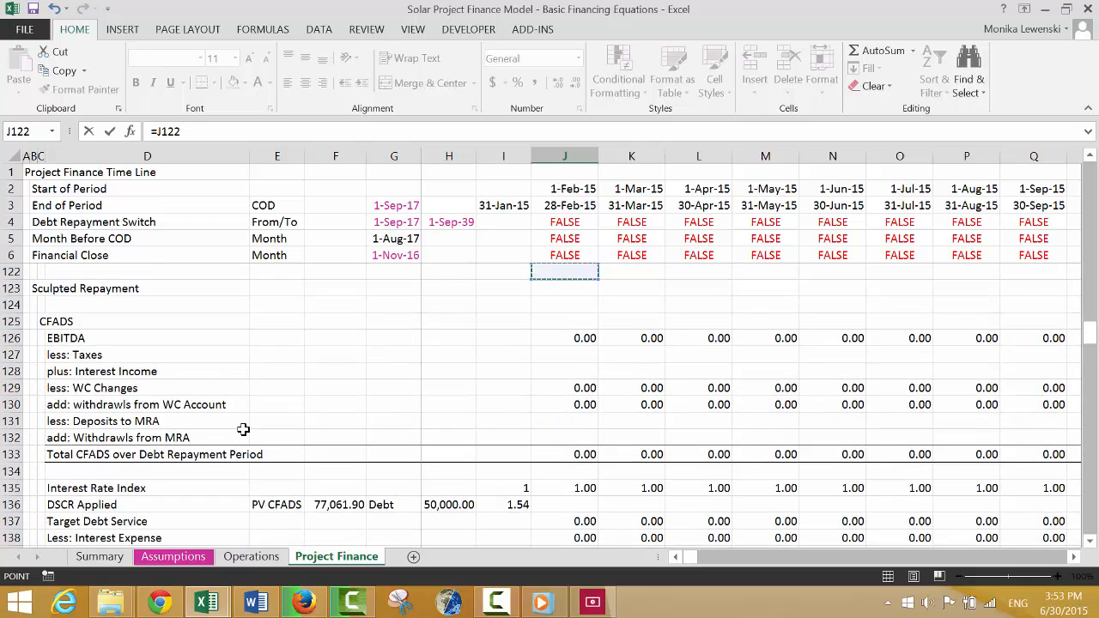
key(Up)
key(Up)
key(Up)
key(Up)
key(Up)
key(Up)
key(Up)
key(Up)
key(Up)
key(Up)
key(Up)
key(Up)
key(Up)
key(Up)
key(Up)
key(Up)
key(Up)
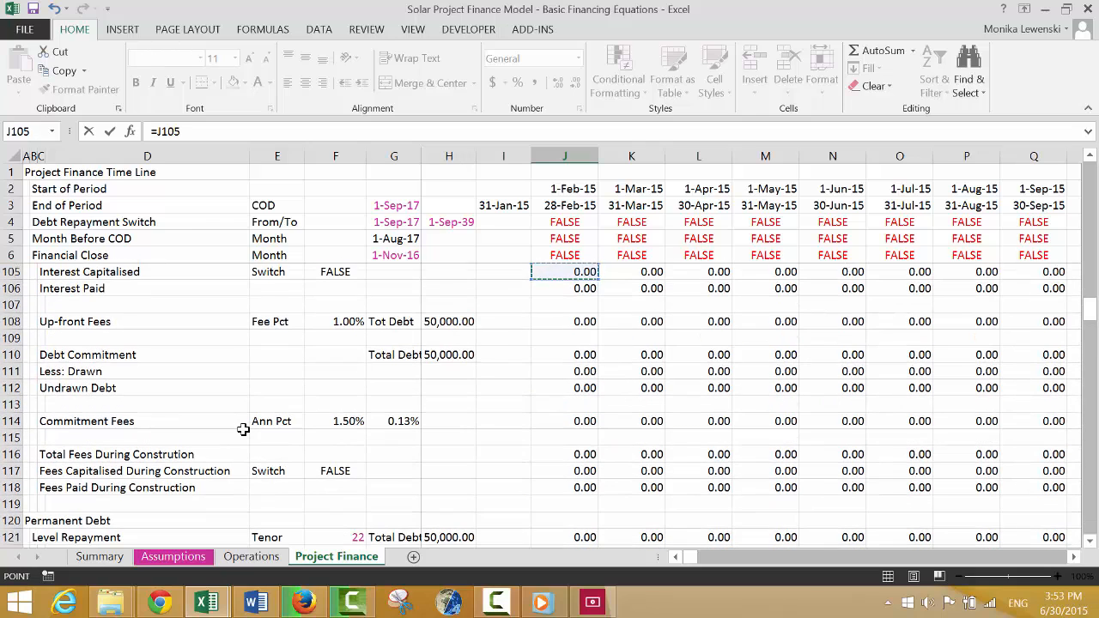
key(Up)
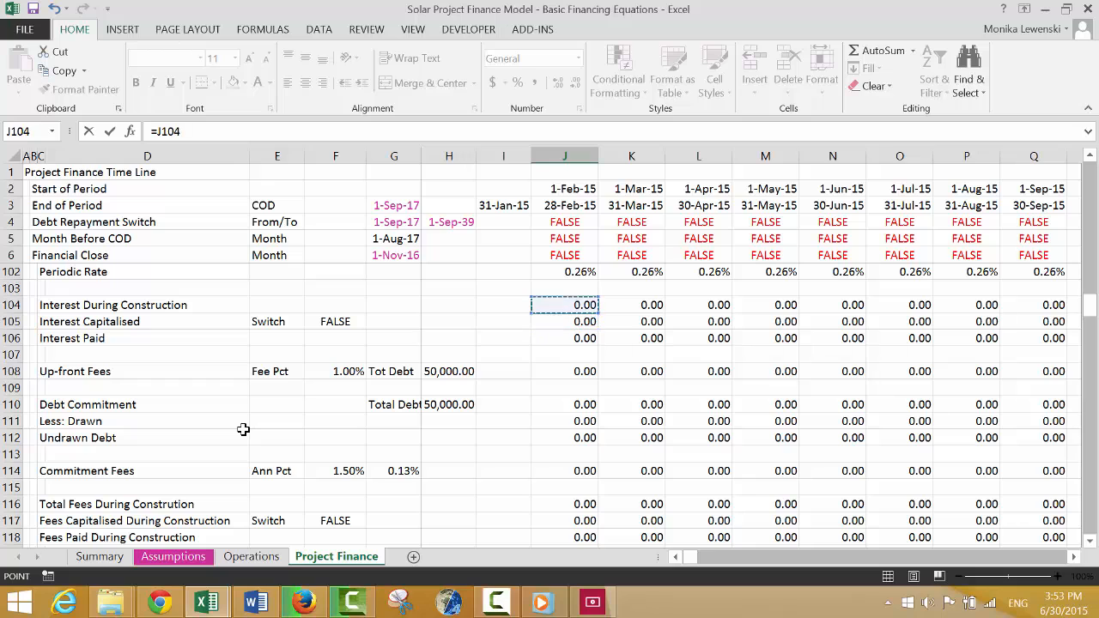
key(Return)
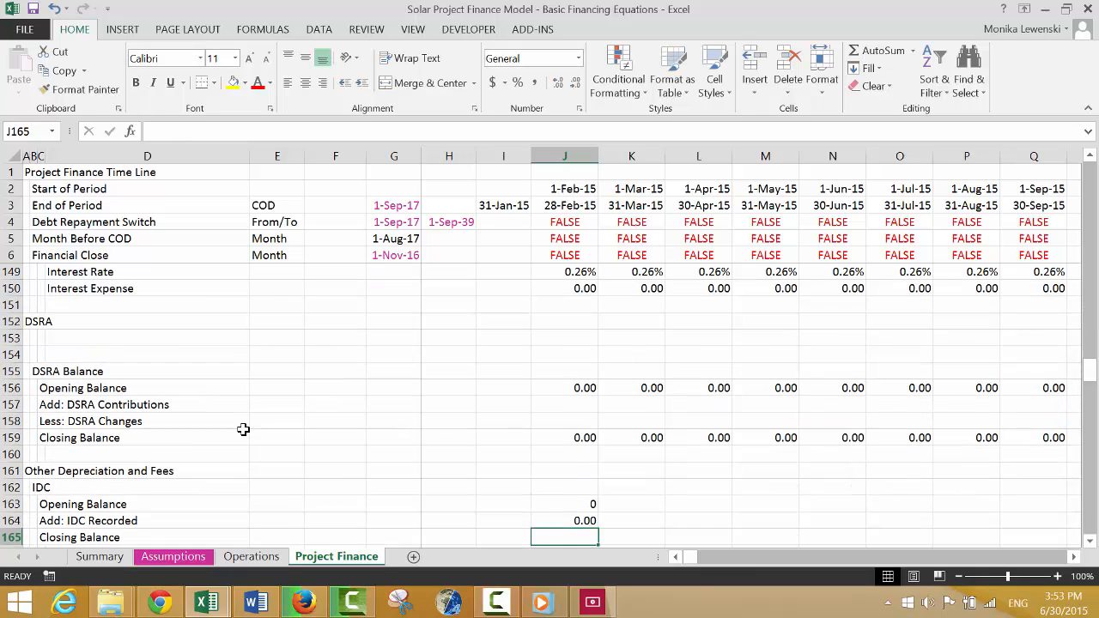
Sum the IDC Opening Balance and IDC Recorded into the Closing Balance in J165 with =SUM(J163:J164).
text(=)
key(Escape)
key(alt+equal)
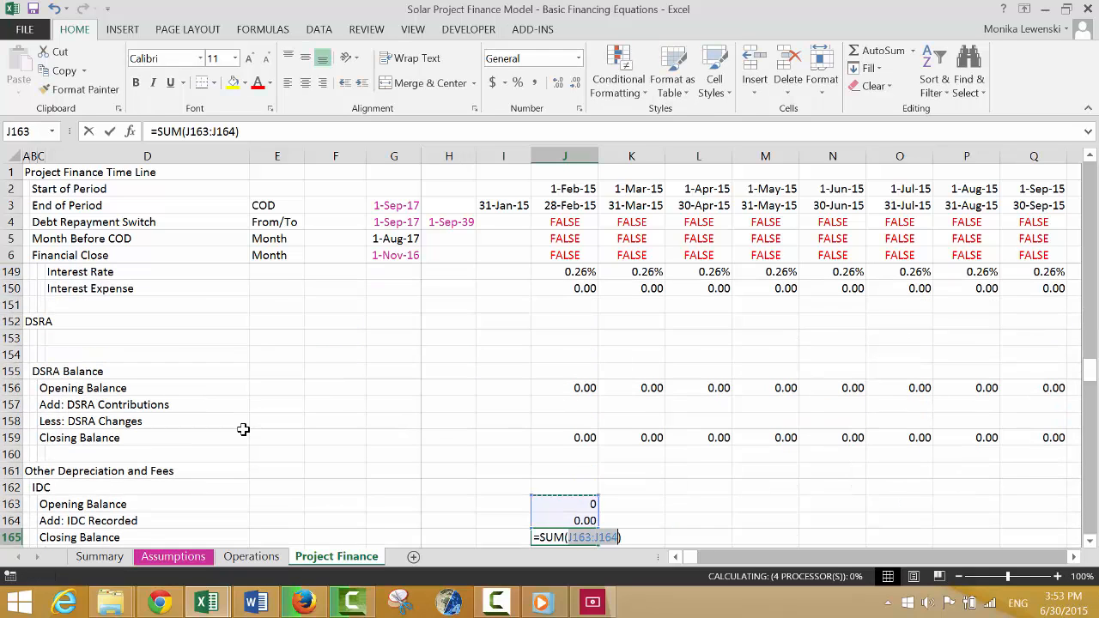
key(Return)
Calculate the IDC Depreciation Rate in J167 as Base Depreciation Expense over Gross Plant Balance, =J41/J42, and format it as a percentage.
key(Down)
text(=)
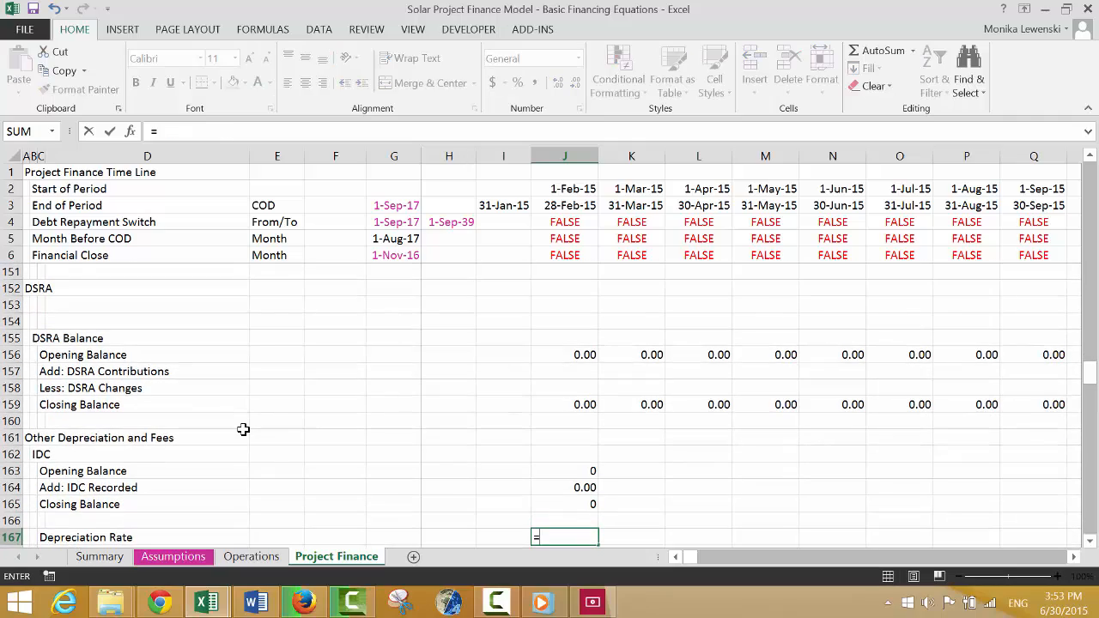
key(Up)
key(Up)
key(Up)
key(Up)
key(Up)
key(Up)
key(Up)
key(Up)
key(Up)
key(Up)
key(Up)
key(Up)
key(Up)
key(Up)
key(Up)
key(Up)
key(Up)
key(Up)
key(Up)
key(Up)
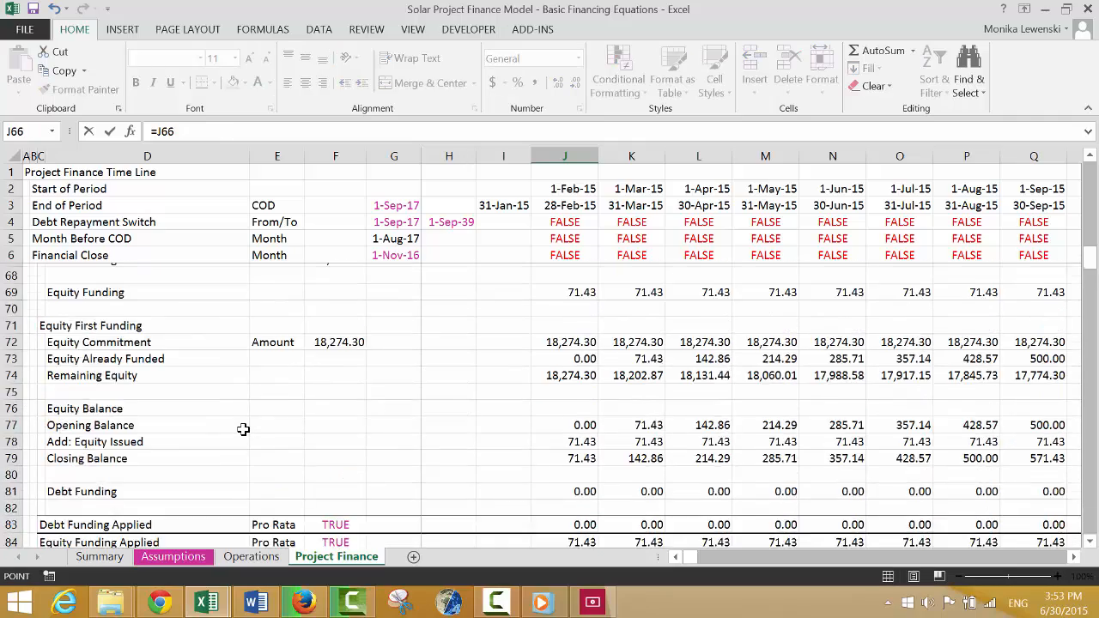
key(Page_Up)
key(Page_Up)
key(Page_Up)
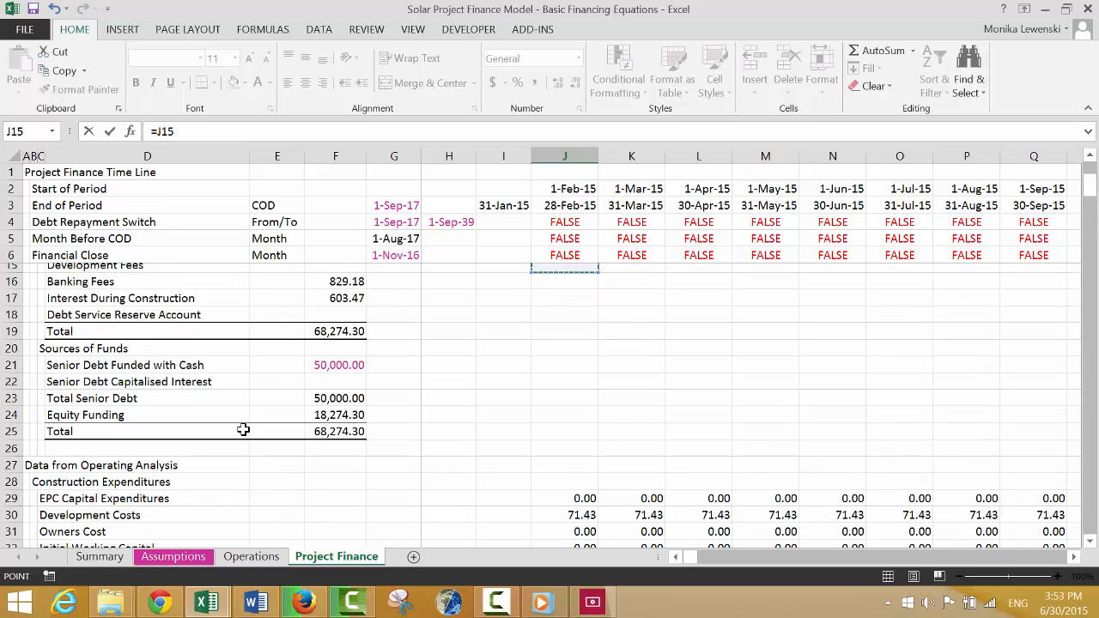
key(Page_Down)
key(Up)
key(Up)
key(Down)
key(Down)
key(Down)
key(Down)
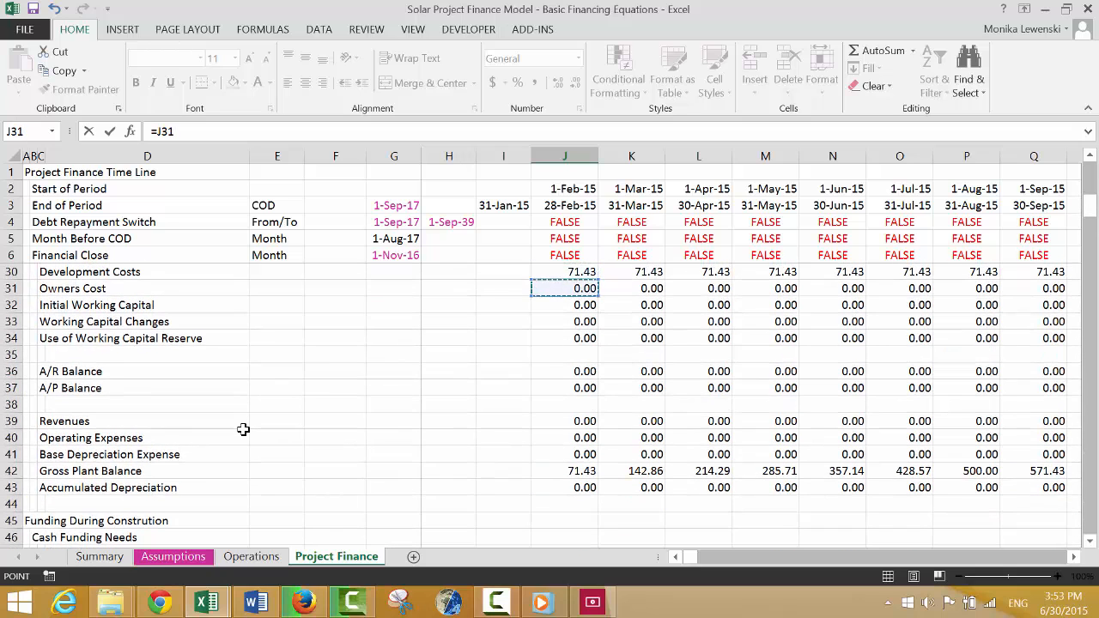
key(Down)
key(Down)
key(Down)
key(Down)
key(Down)
key(Down)
key(Down)
key(Down)
key(Up)
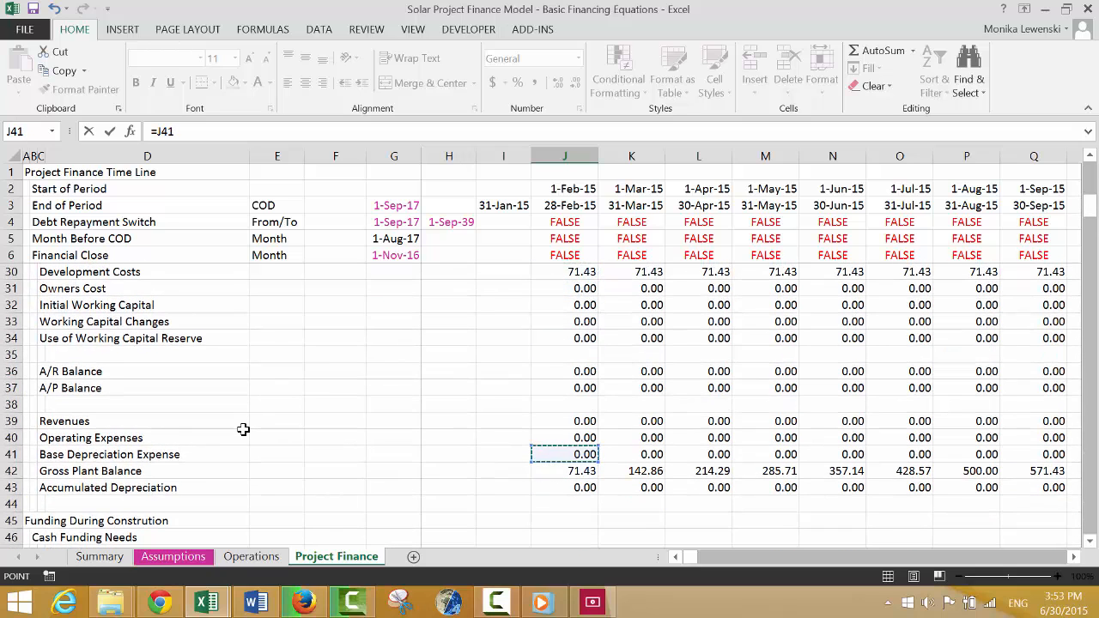
text(/)
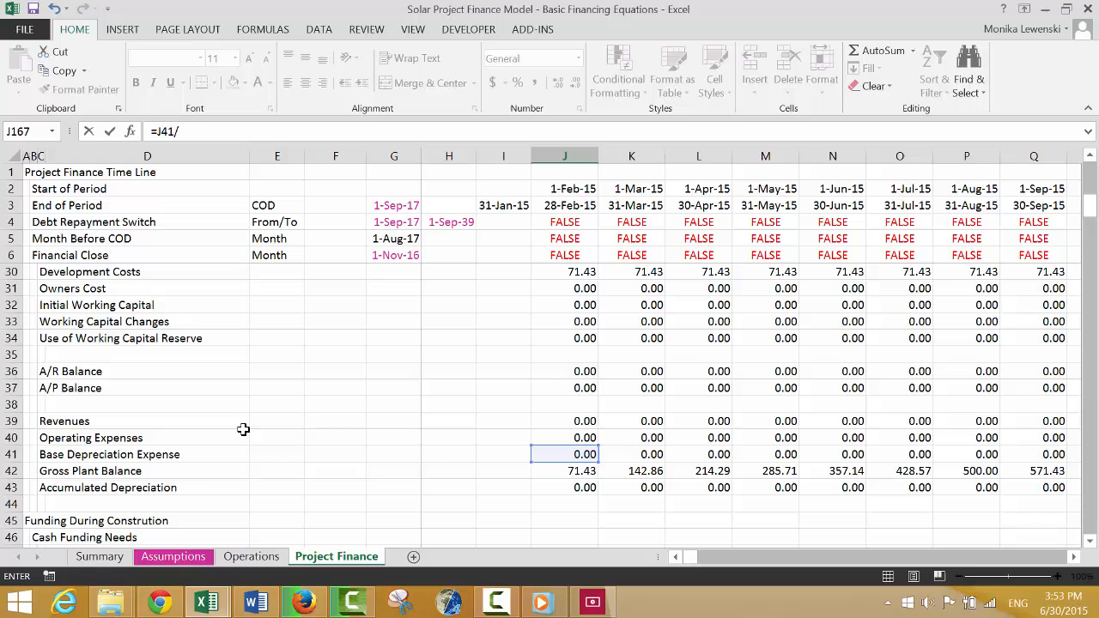
click(557, 473)
key(Return)
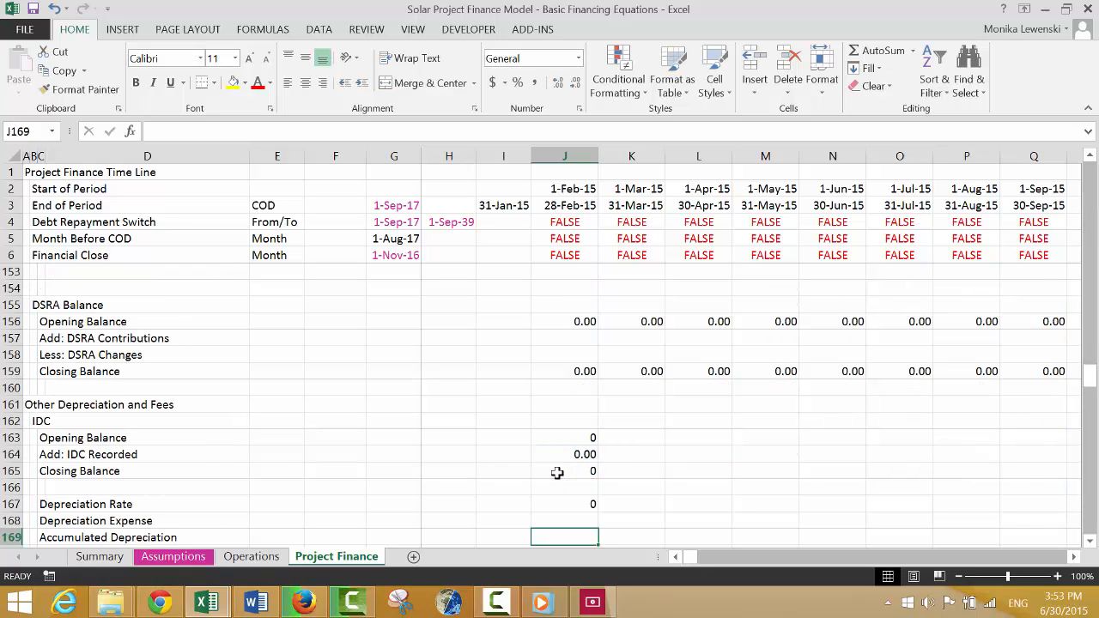
key(Up)
key(Down)
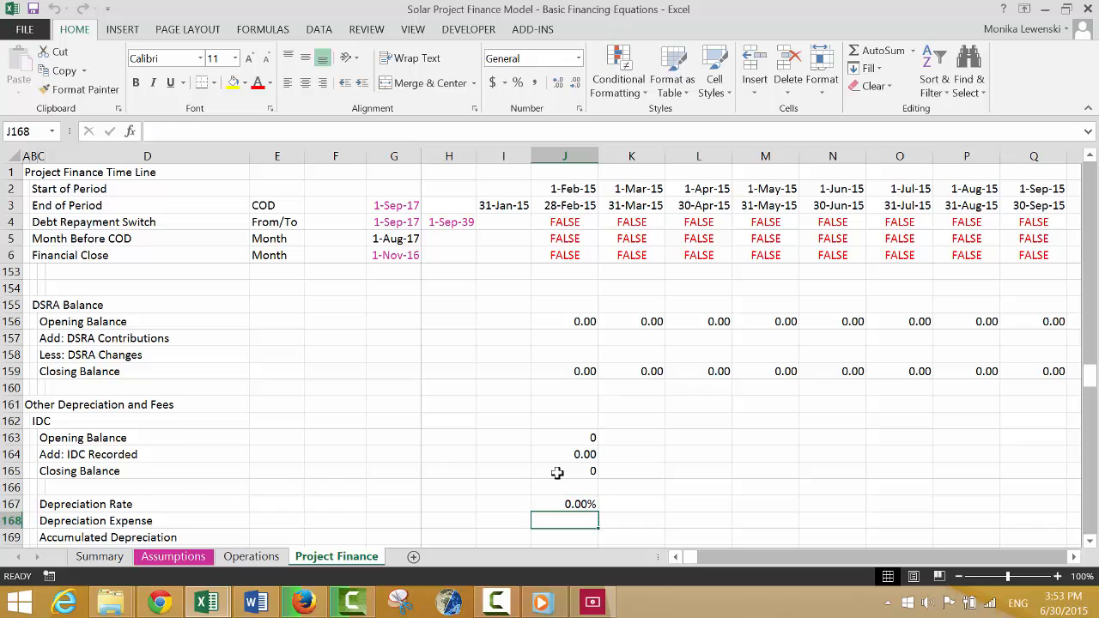
Calculate the IDC Depreciation Expense in J168 as the rate times the Opening Balance, =J167*J163.
text(=)
key(Up)
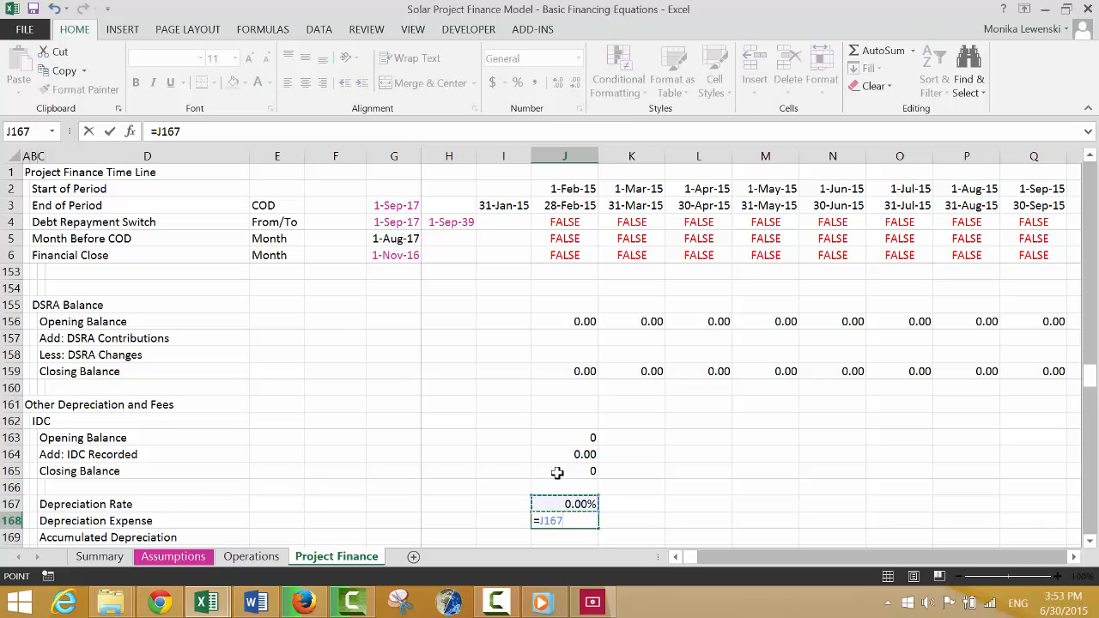
text(*)
key(Up)
key(Up)
key(Up)
key(Up)
key(Up)
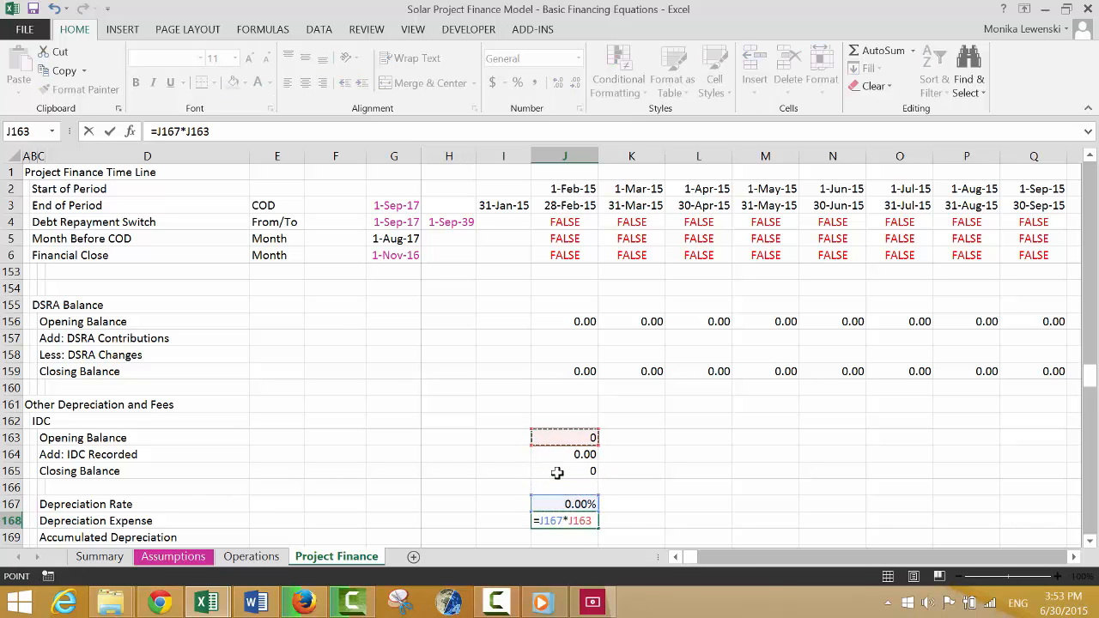
key(Return)
Format the IDC Depreciation Expense in J168 and the IDC balances in J163 and J165 as numbers with two decimals.
scroll(557, 473, down, 1)
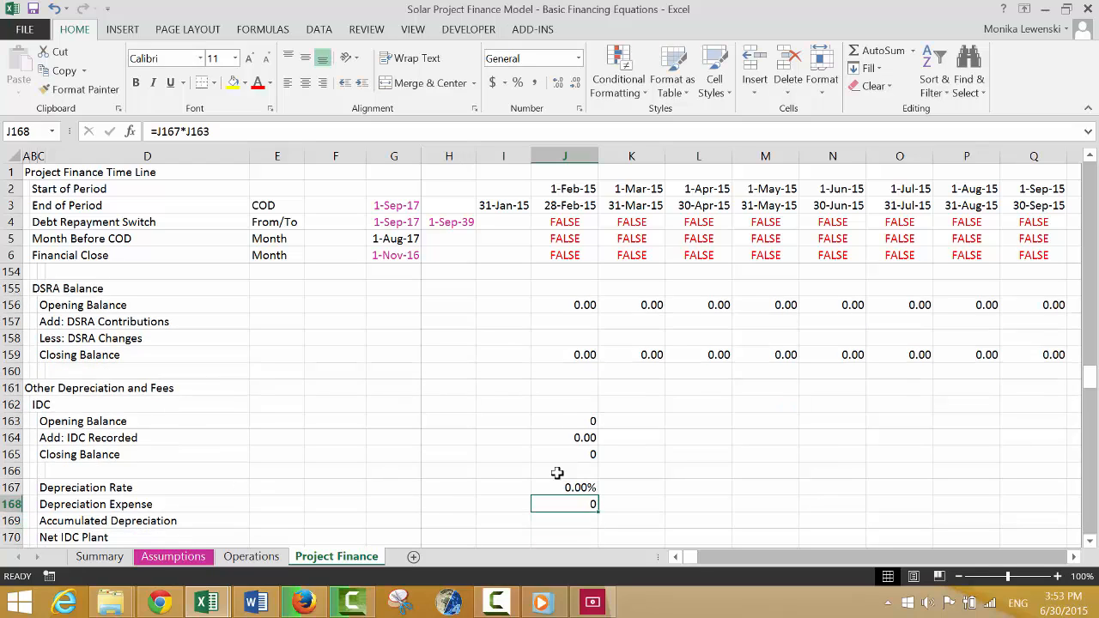
key(Up)
key(Up)
key(Up)
key(Up)
key(Up)
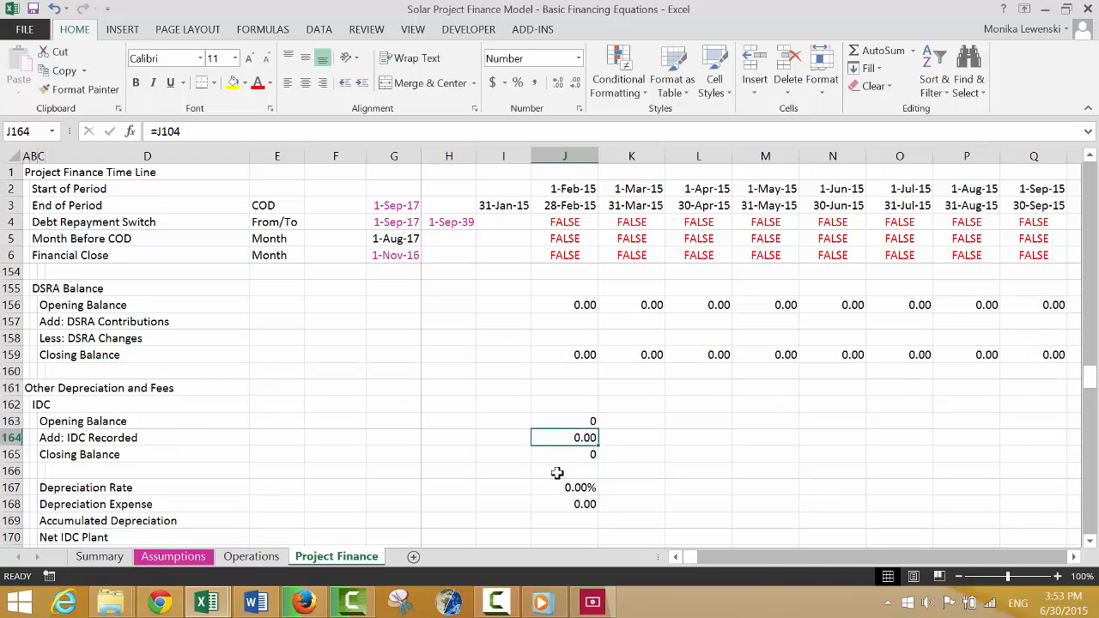
key(shift+Down)
key(shift+Down)
key(Down)
key(Down)
key(Down)
key(Down)
key(Down)
key(Down)
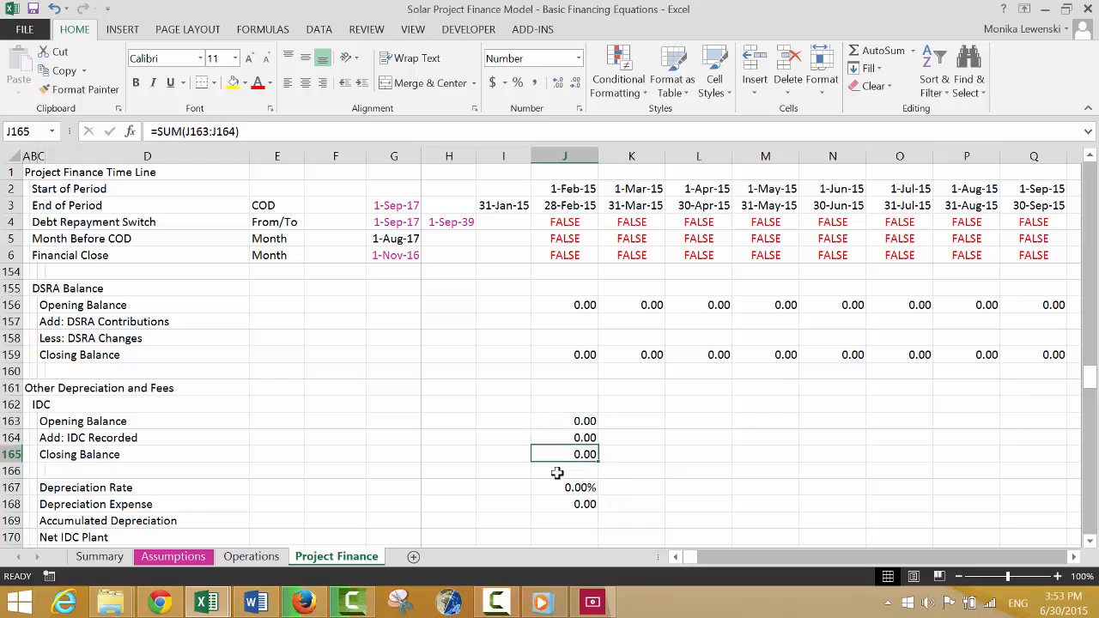
Calculate Accumulated Depreciation in J169 by adding the current Depreciation Expense to the previous period's accumulated amount, =I169+J168.
text(=)
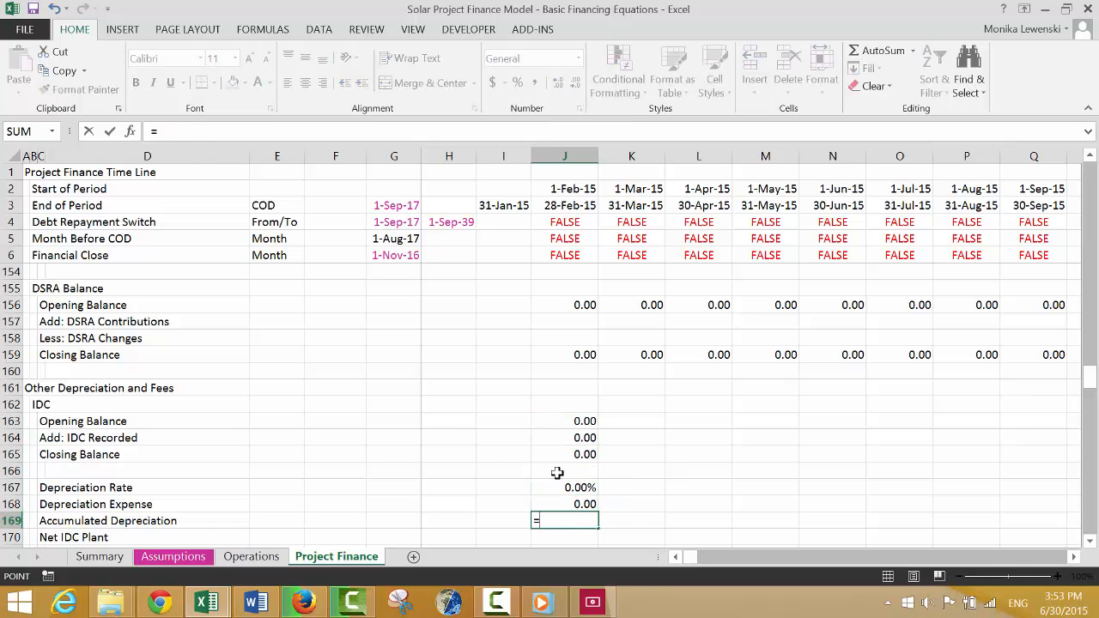
key(Left)
text(+)
key(Up)
key(Return)
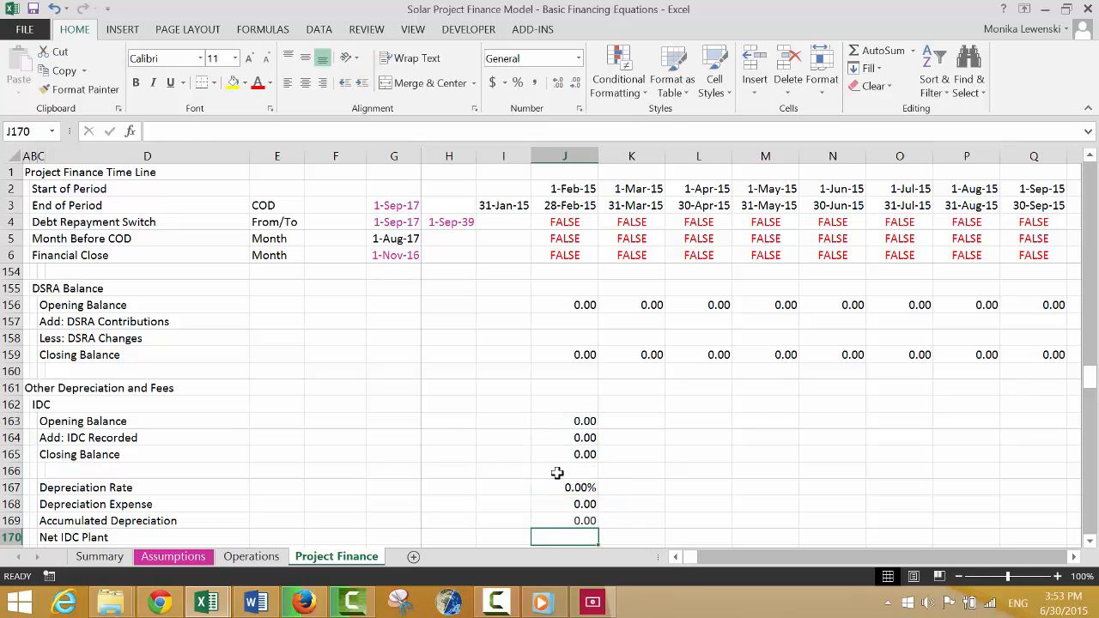
Calculate Net IDC Plant in J170 as the Closing Balance minus Accumulated Depreciation, =J165-J169.
text(=)
key(Up)
key(Up)
key(Up)
key(Up)
key(Up)
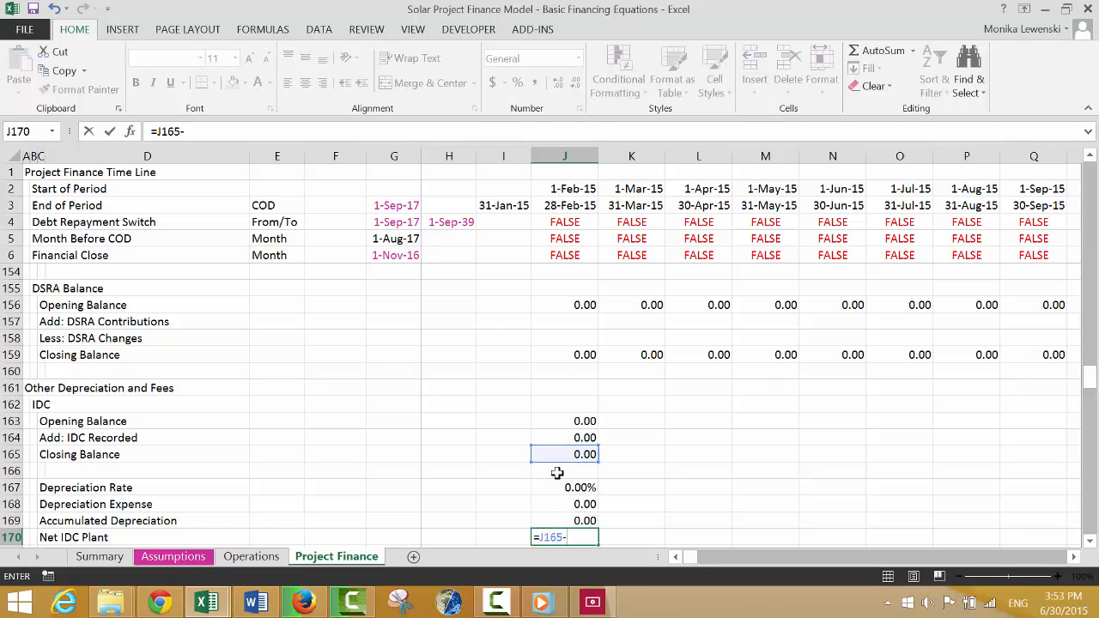
text(-)
key(Up)
key(Return)
Link the Development Fees Opening Balance in J173 to the previous period's Closing Balance with =I175.
key(Down)
key(Down)
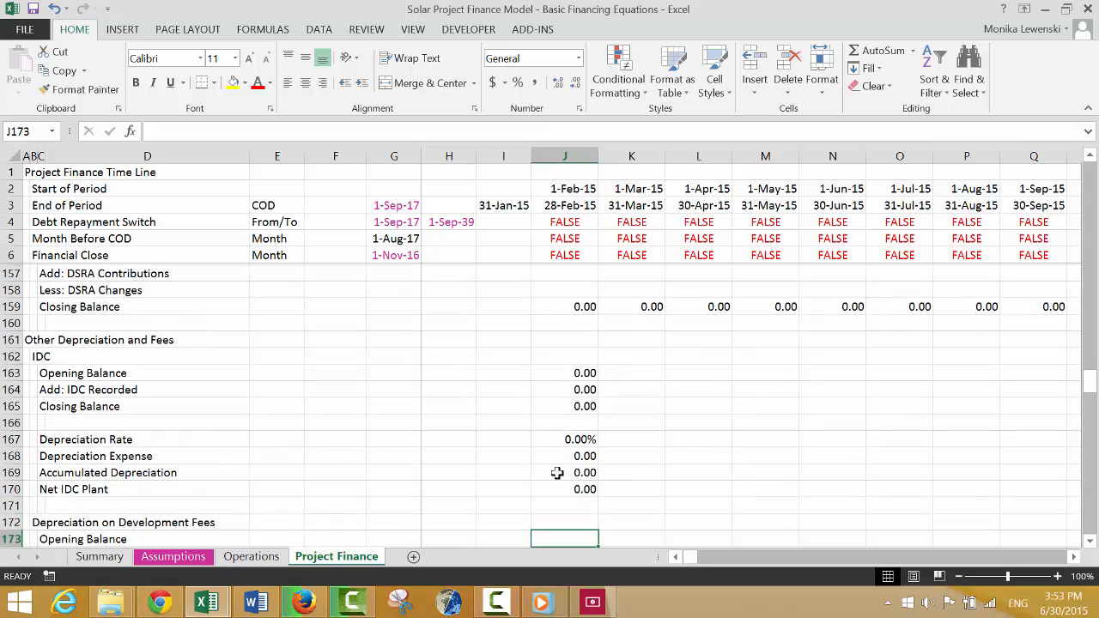
scroll(557, 473, down, 1)
text(=)
key(Down)
key(Down)
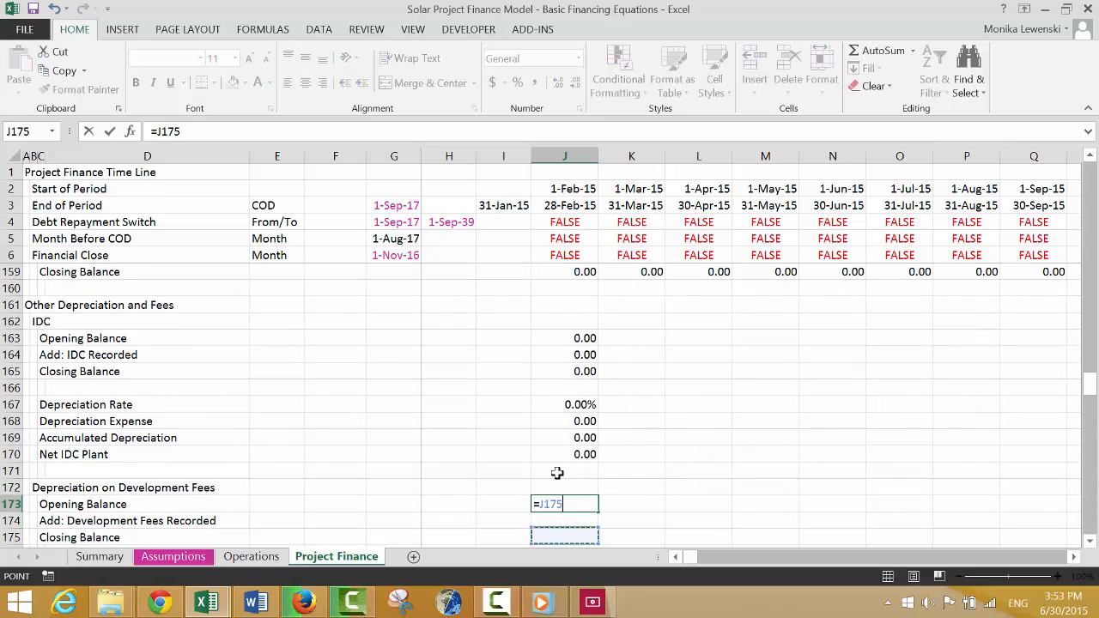
key(Down)
key(Up)
key(Left)
key(Return)
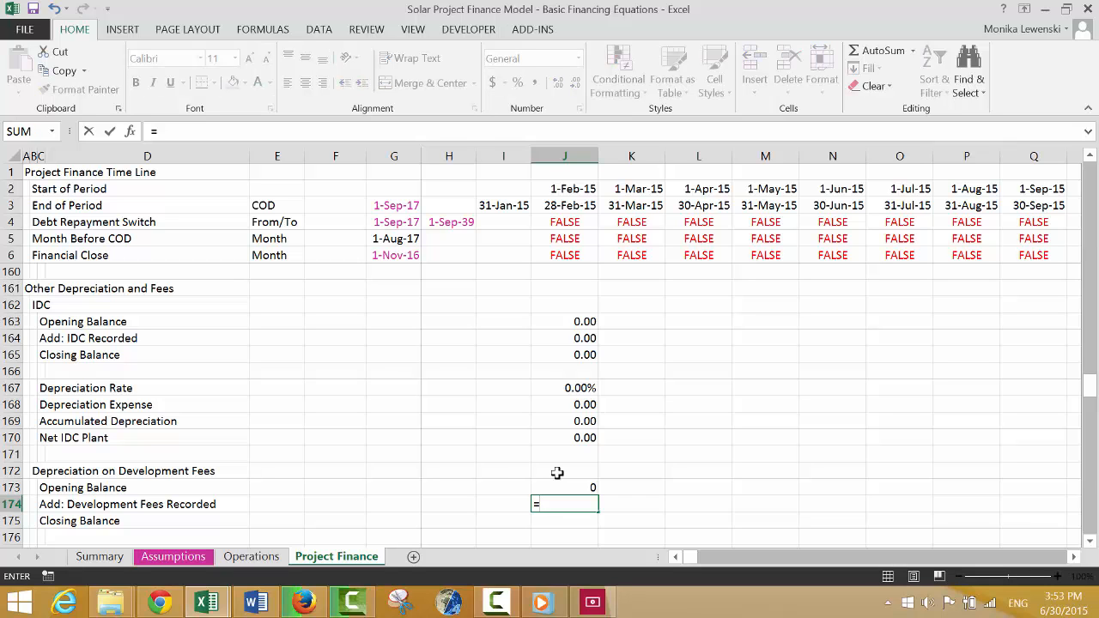
Link Development Fees Recorded in J174 to the period's Total Fees During Construction with =J116.
key(Page_Up)
key(Page_Up)
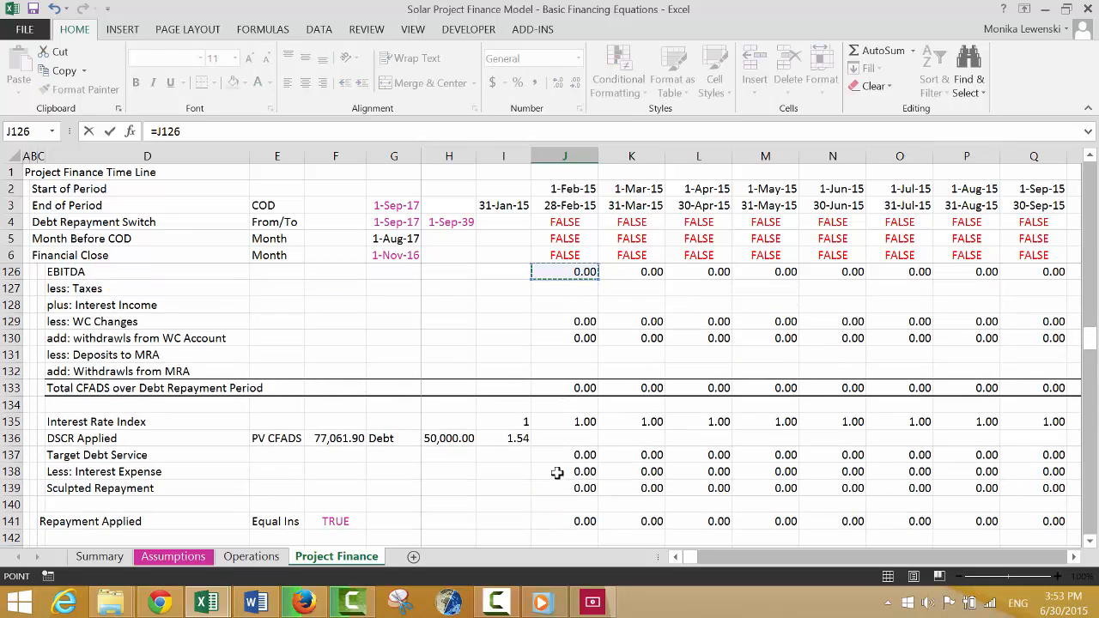
key(Page_Up)
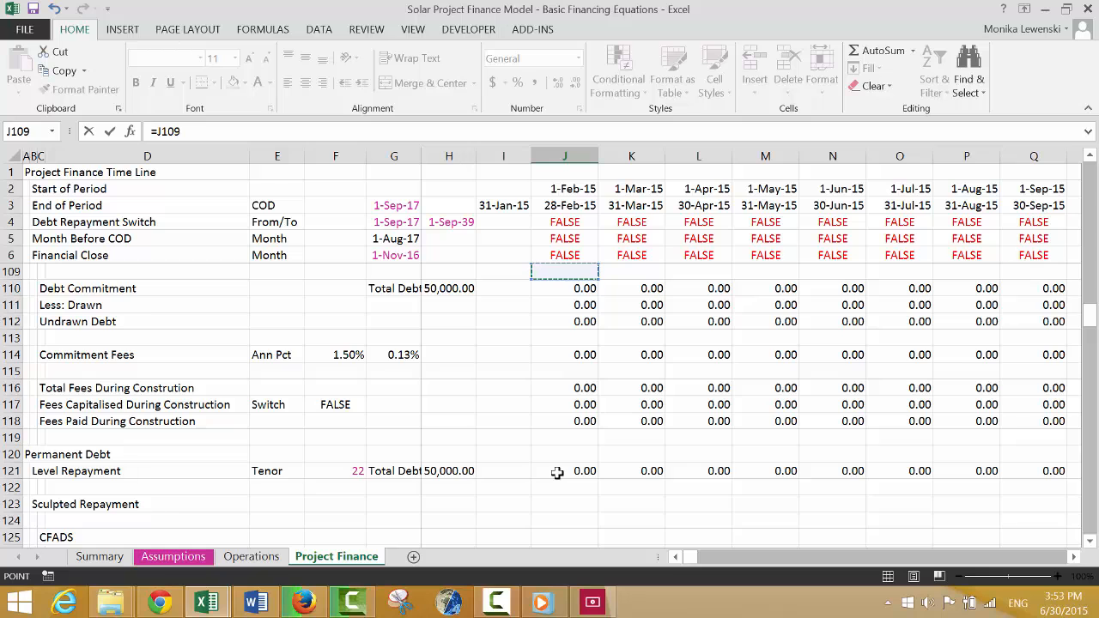
key(Page_Up)
key(Page_Down)
key(Down)
key(Down)
key(Down)
key(Down)
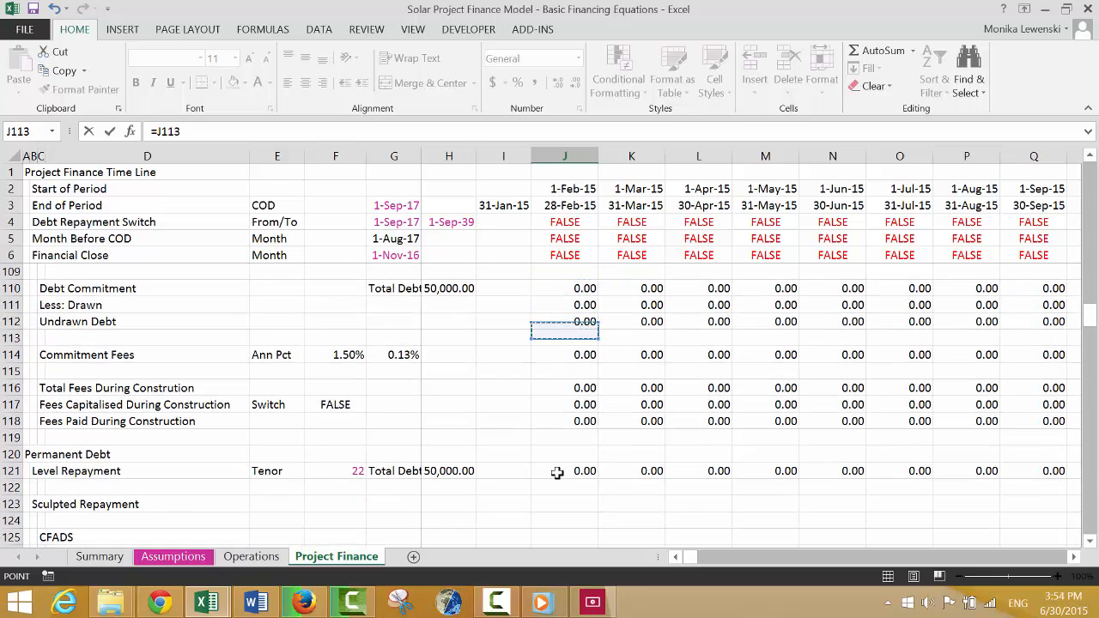
key(Down)
key(Down)
key(Down)
key(Down)
key(Down)
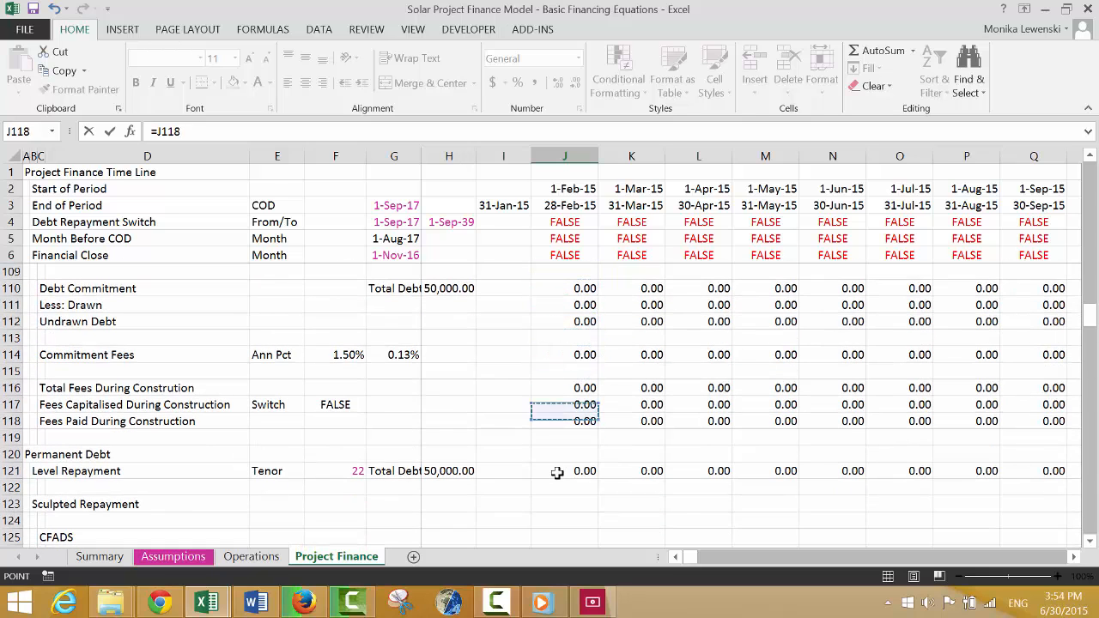
key(Down)
key(Up)
key(Up)
key(Up)
key(Up)
key(Up)
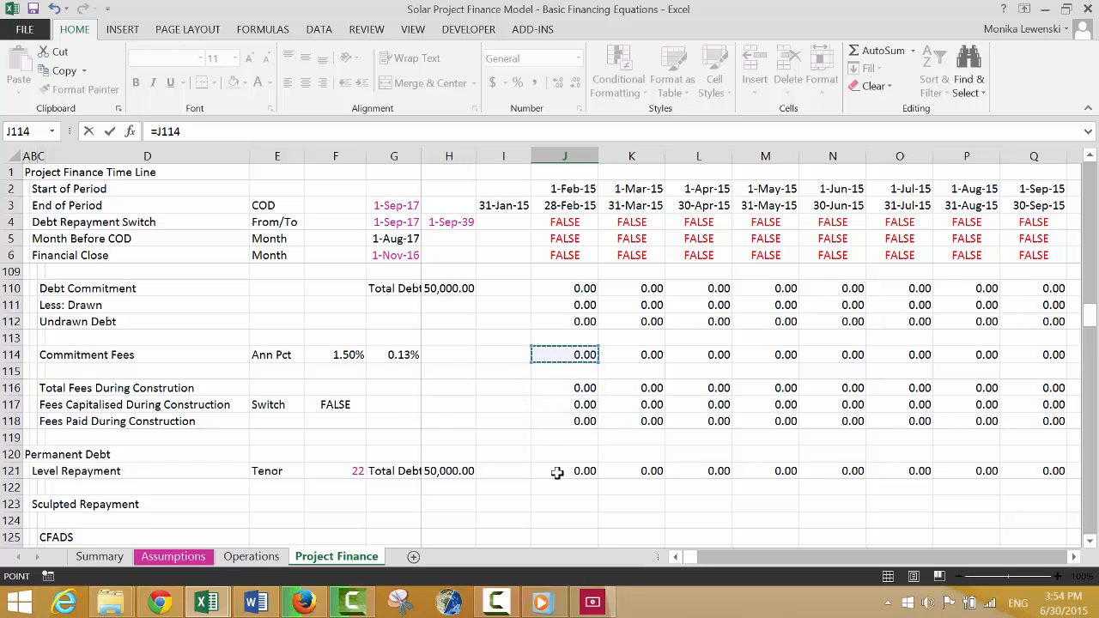
key(Up)
key(Page_Up)
key(Page_Up)
key(Page_Up)
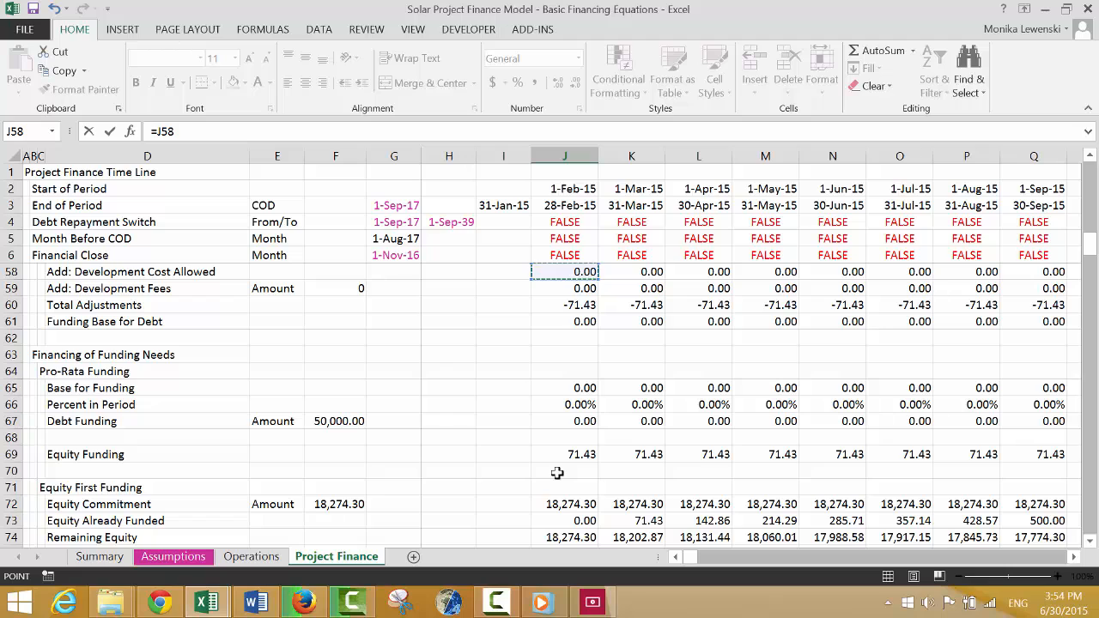
key(Page_Down)
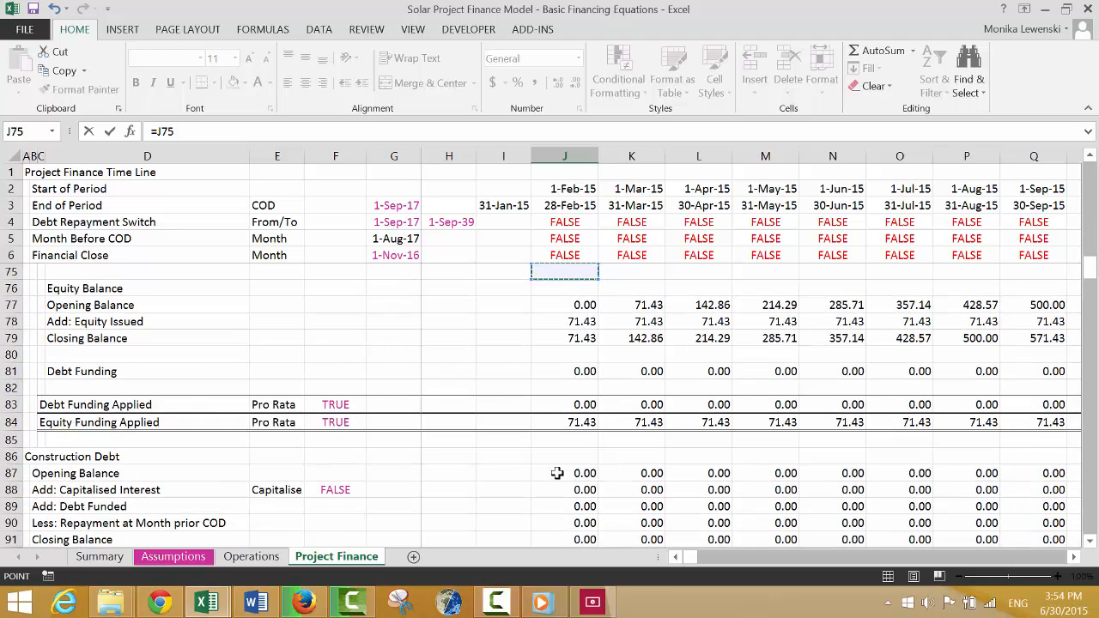
key(Down)
key(Page_Down)
key(Page_Down)
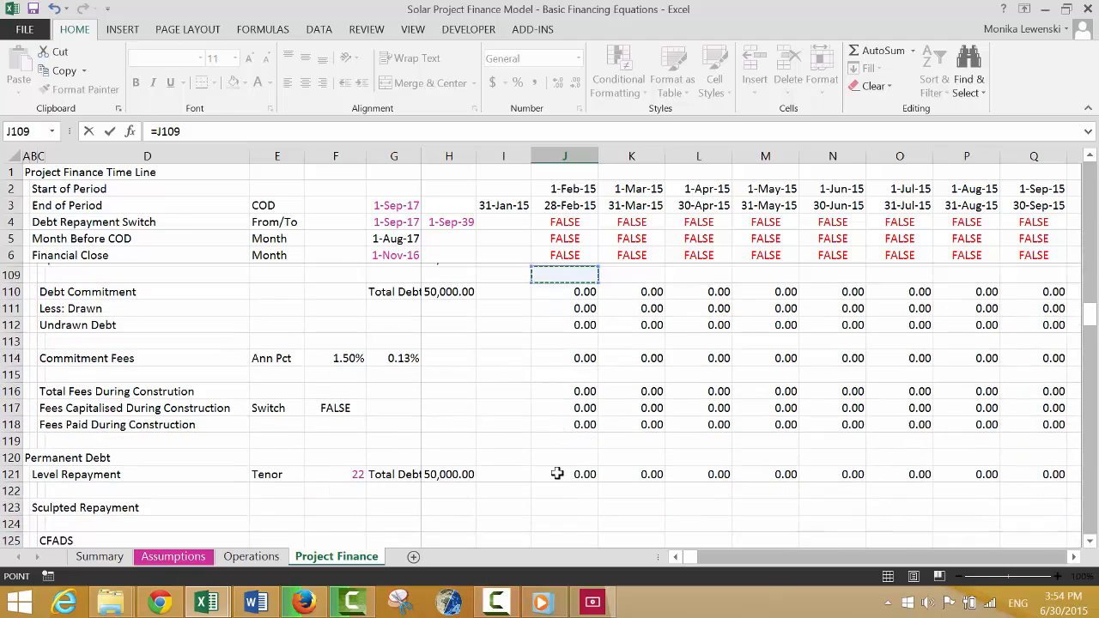
key(Up)
key(Down)
key(Down)
key(Down)
key(Down)
key(Down)
key(Down)
key(Down)
key(Down)
key(Down)
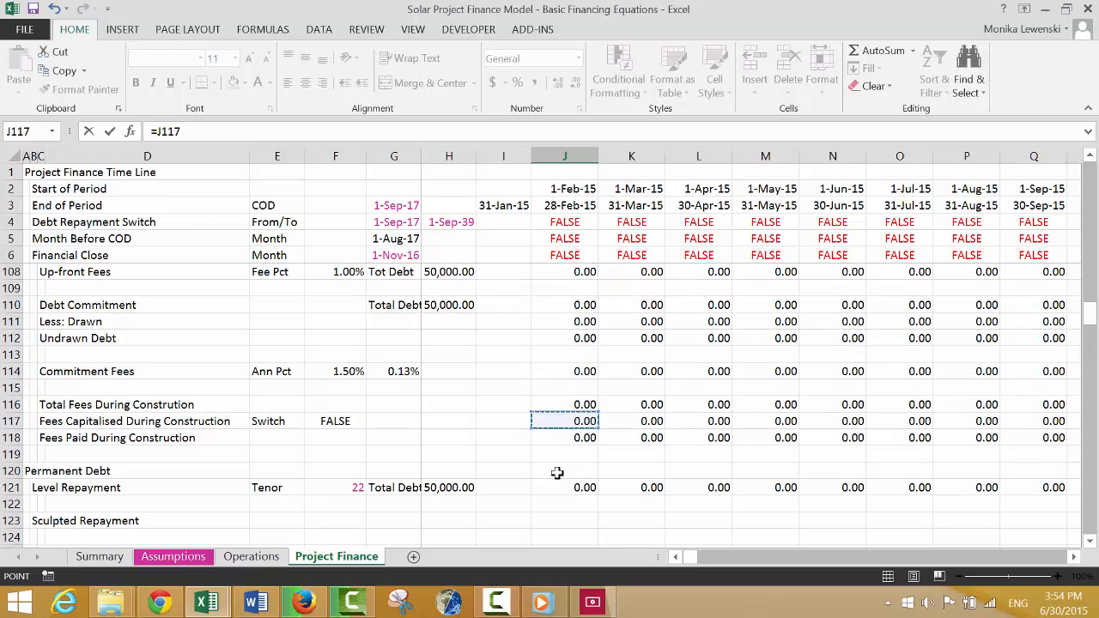
key(Up)
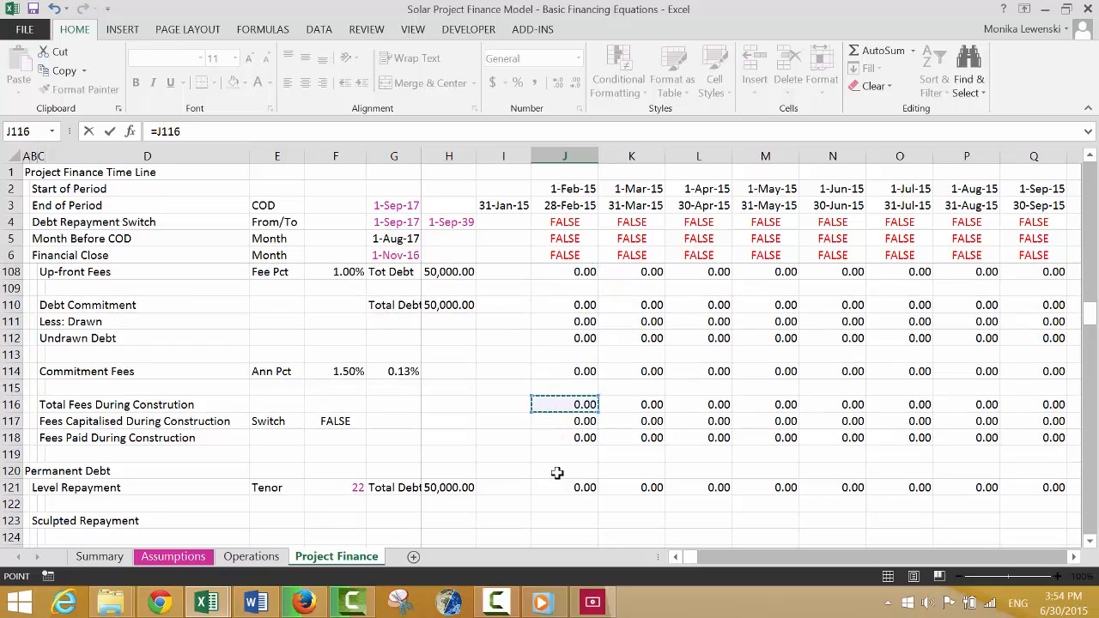
key(Return)
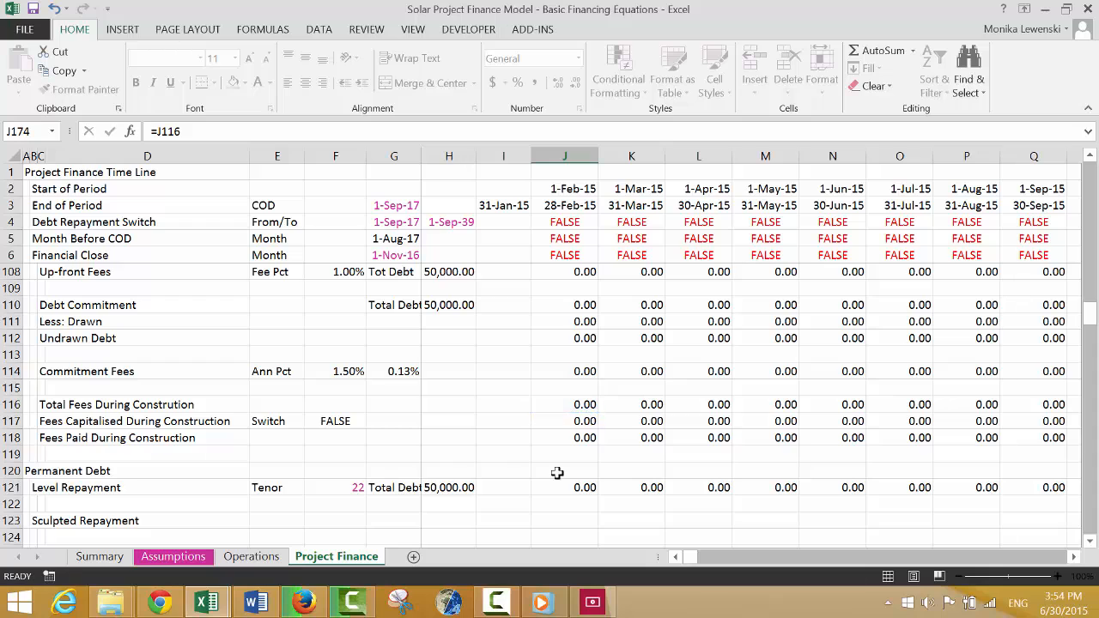
Format the Development Fees Opening Balance in J173 with two decimals and calculate the Closing Balance in J175 with AutoSum.
key(Up)
key(Up)
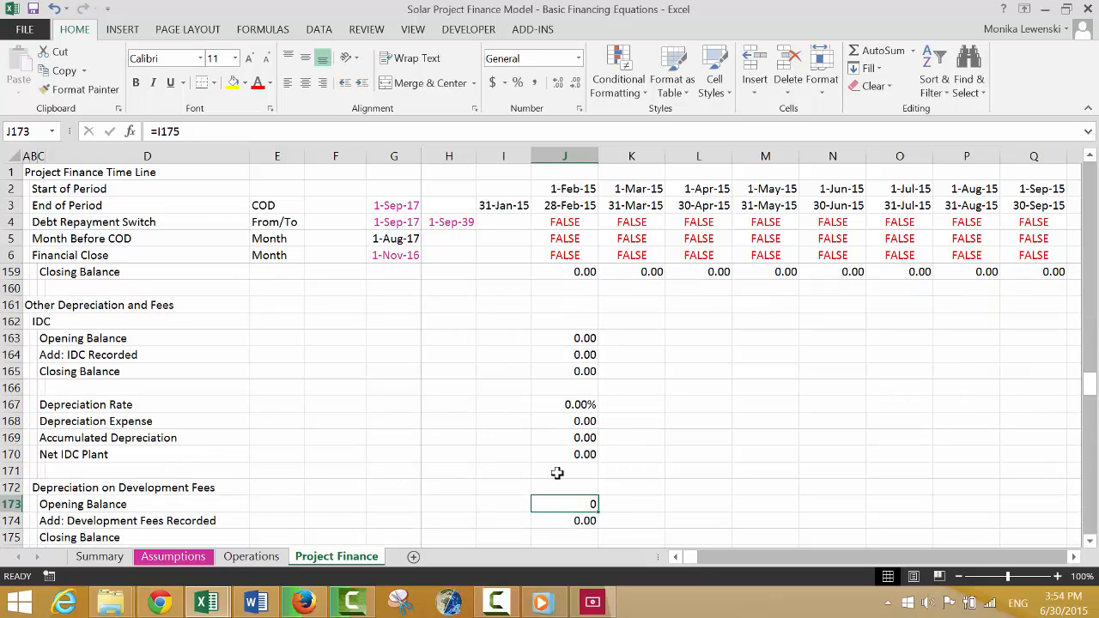
key(Down)
key(Down)
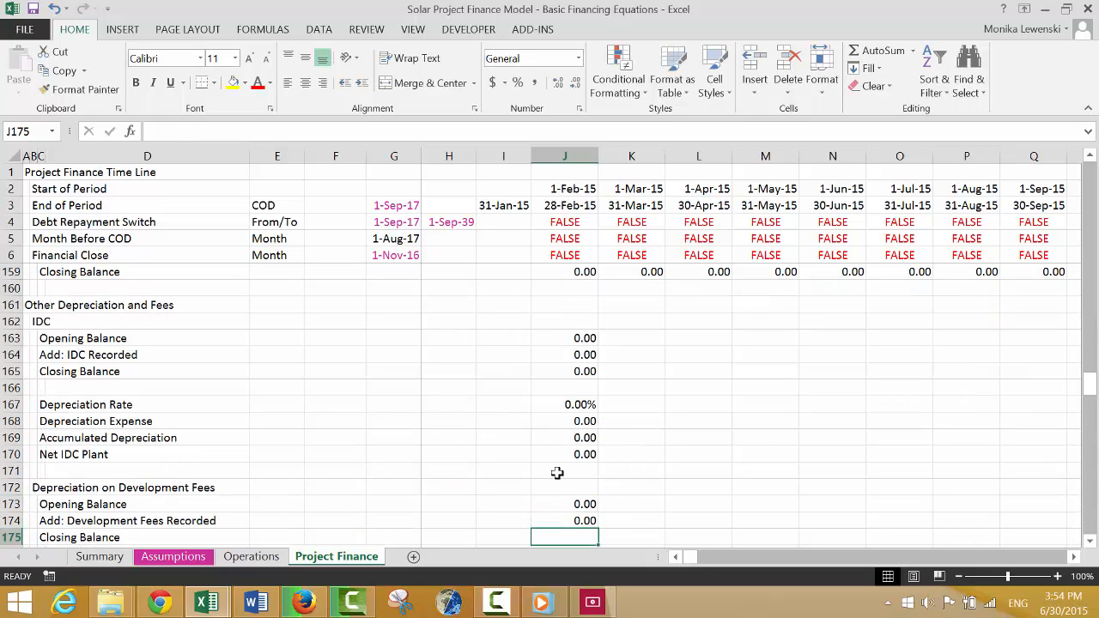
key(alt+equal)
key(Return)
key(Down)
key(Down)
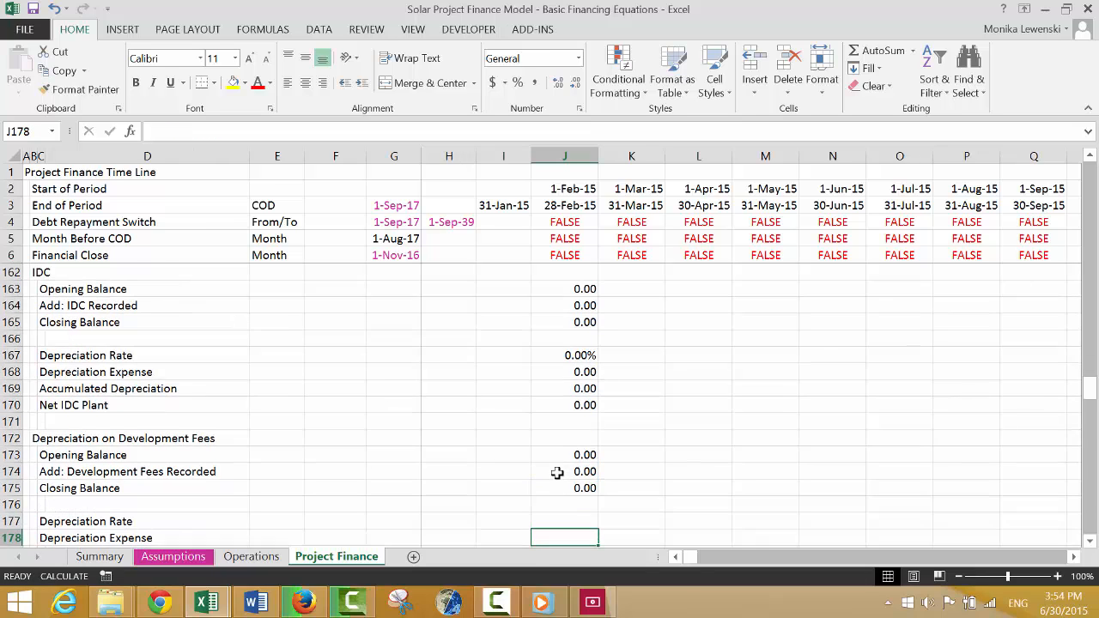
key(Up)
text(=)
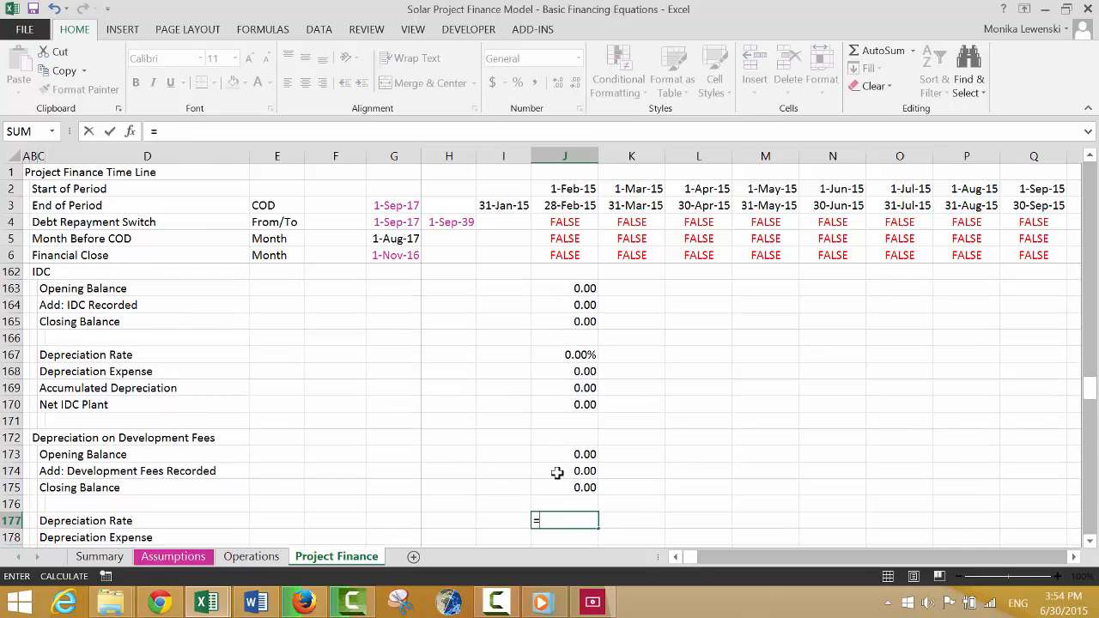
key(Up)
key(Up)
key(Up)
key(Up)
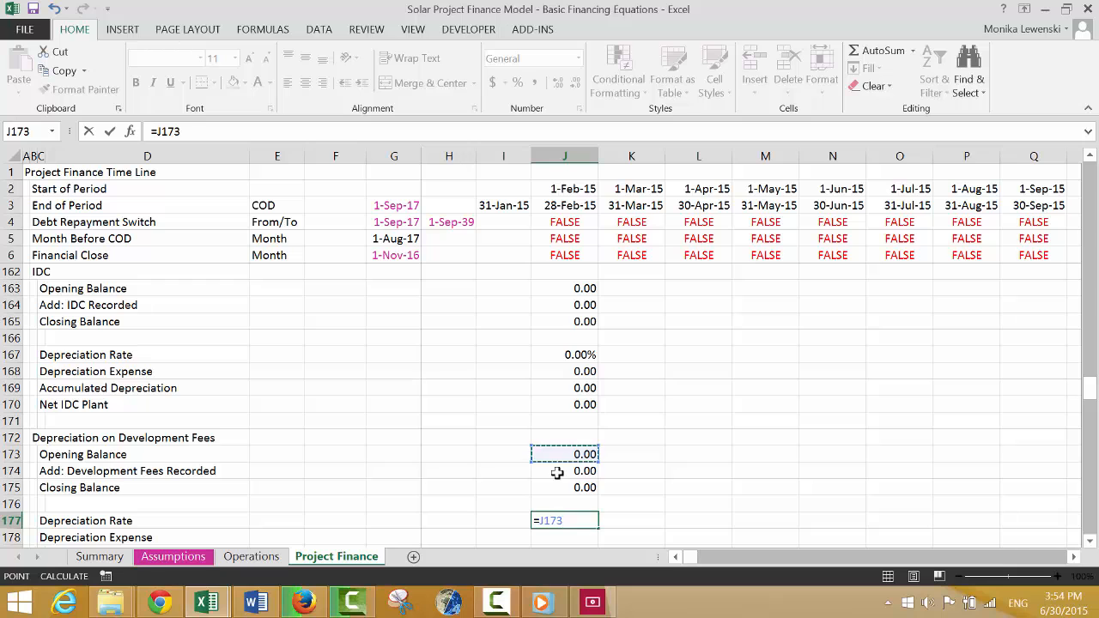
key(Escape)
key(Up)
key(Up)
key(Up)
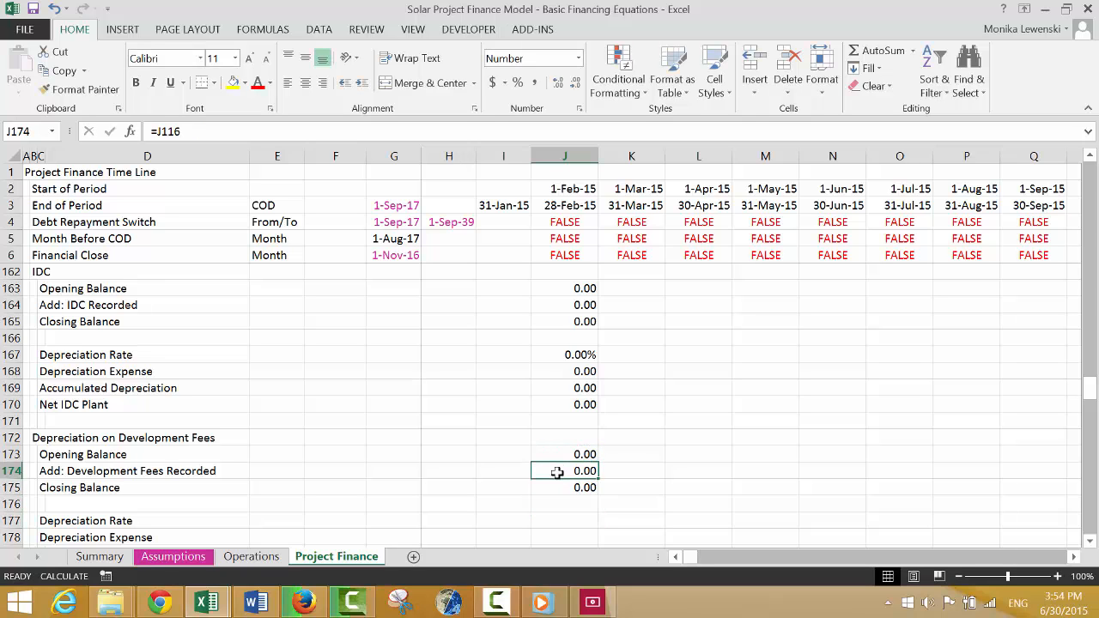
text(=)
key(Up)
key(Up)
key(Up)
key(Up)
key(Up)
key(Up)
key(Up)
key(Up)
key(Up)
key(Up)
key(Up)
key(Up)
key(Up)
key(Up)
key(Up)
key(Up)
key(Up)
key(Up)
key(Up)
key(Up)
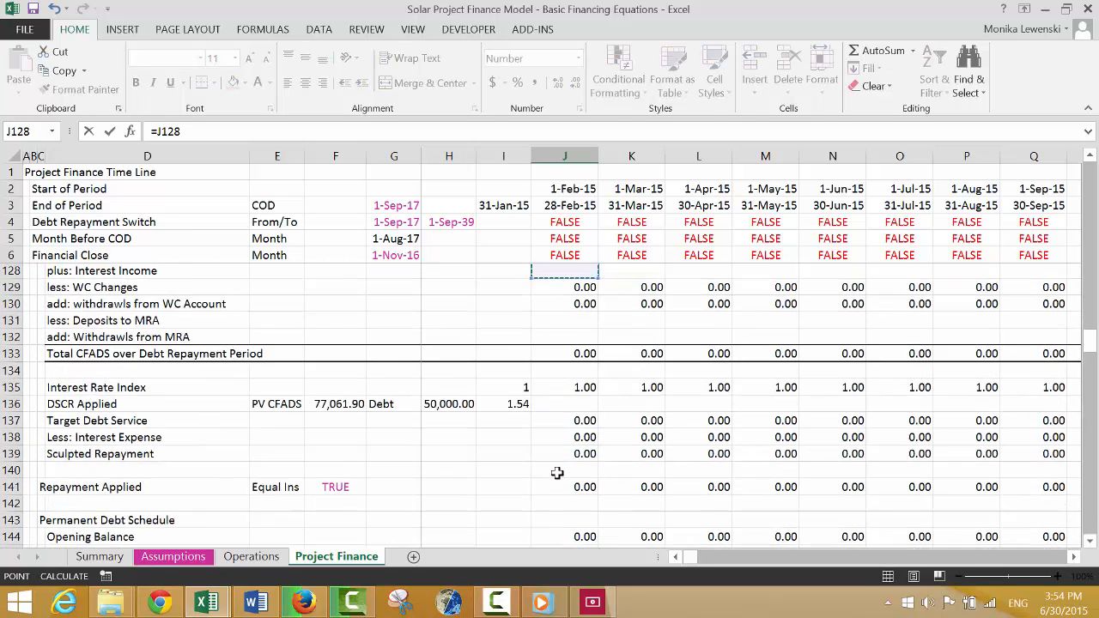
key(Up)
key(Up)
key(Up)
key(Up)
key(Up)
key(Up)
key(Up)
key(Up)
key(Up)
key(Up)
key(Up)
key(Up)
key(Up)
key(Up)
key(Up)
key(Up)
key(Up)
key(Up)
key(Up)
key(Up)
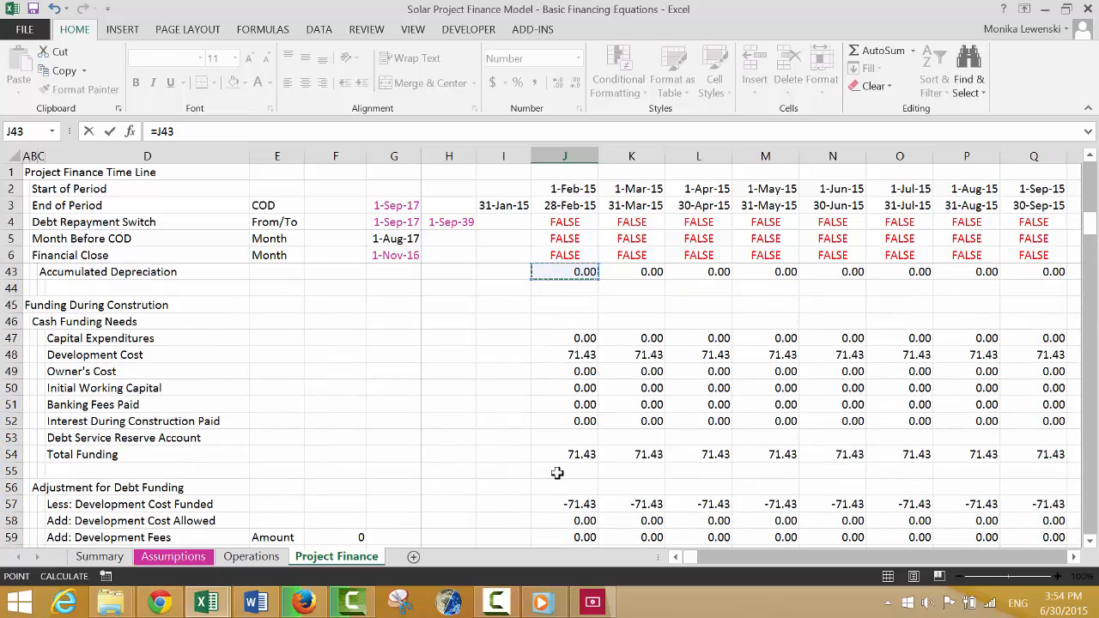
key(Up)
key(Up)
key(Up)
key(Up)
key(Up)
key(Up)
key(Up)
key(Up)
key(Up)
key(Up)
key(Up)
key(Up)
key(Up)
key(Up)
key(Up)
key(Up)
key(Up)
key(Up)
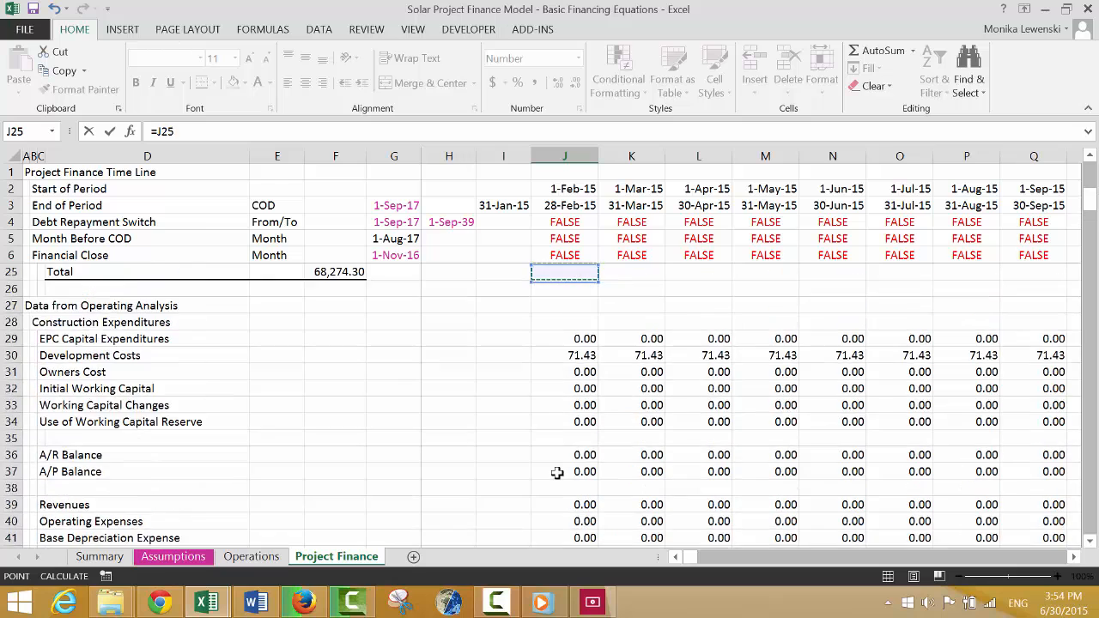
key(Up)
key(Up)
key(Up)
key(Up)
key(Up)
key(Down)
key(Down)
key(Down)
key(Down)
key(Down)
key(Down)
key(Down)
key(Down)
key(Down)
key(Down)
key(Down)
key(Down)
key(Down)
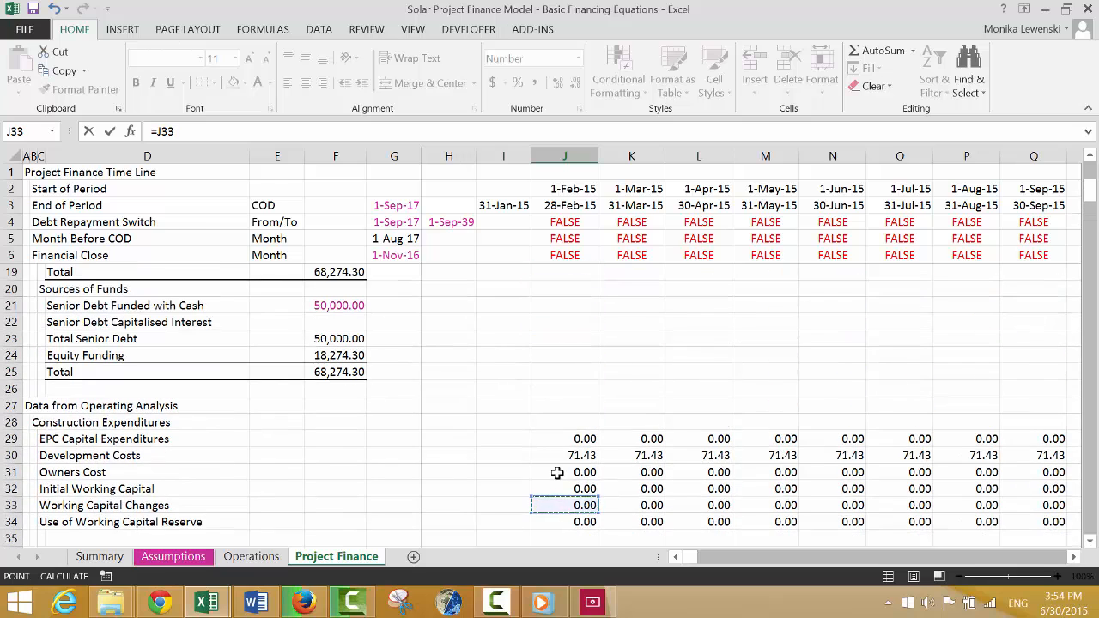
key(Down)
key(Down)
key(Down)
key(Down)
key(Down)
key(Down)
key(Down)
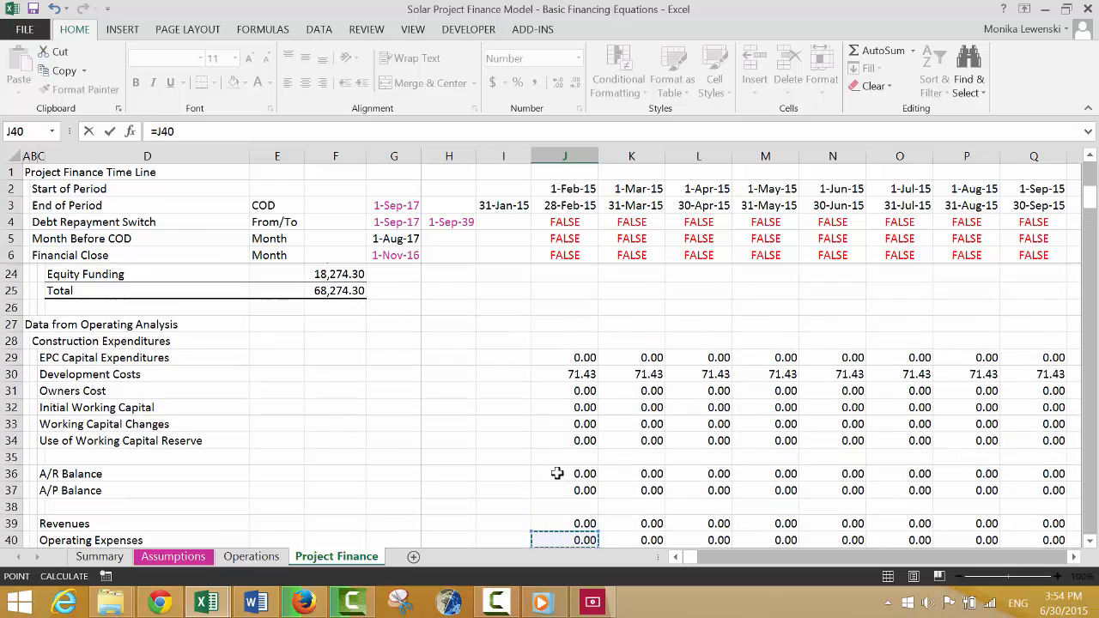
key(Escape)
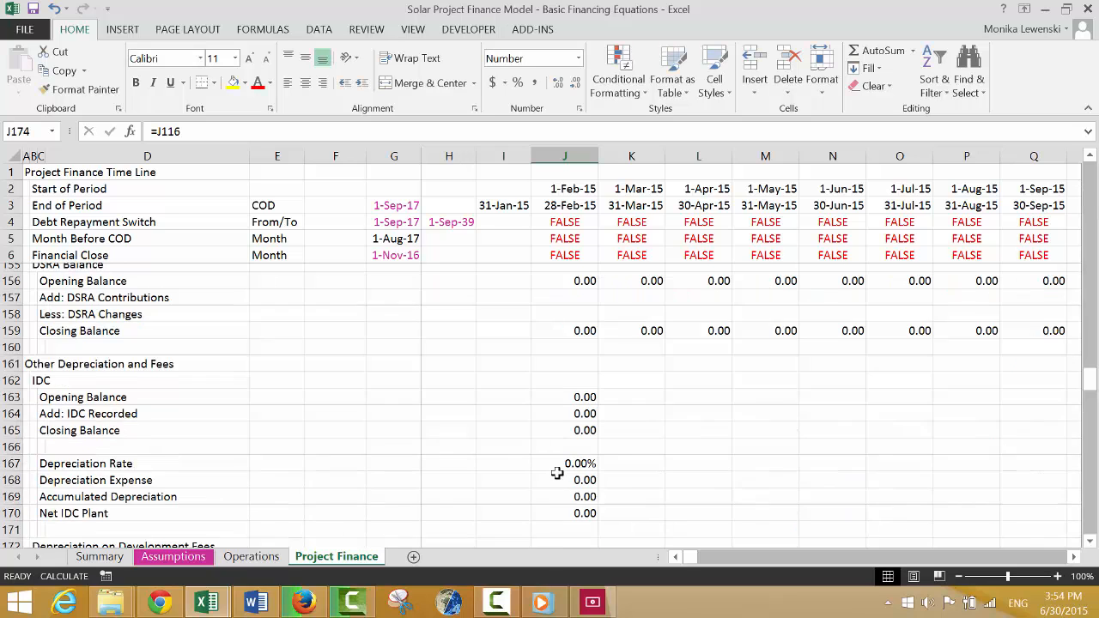
Clear the Development Fees Recorded formula from J174.
key(Down)
key(Up)
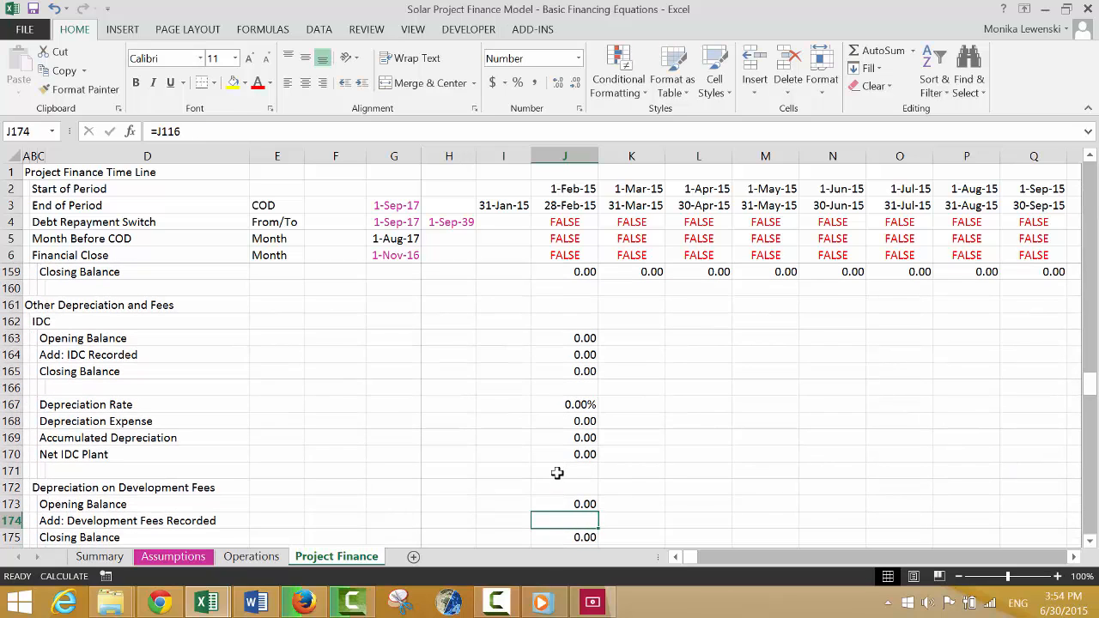
key(Down)
key(Down)
key(Down)
key(Down)
key(Down)
key(Down)
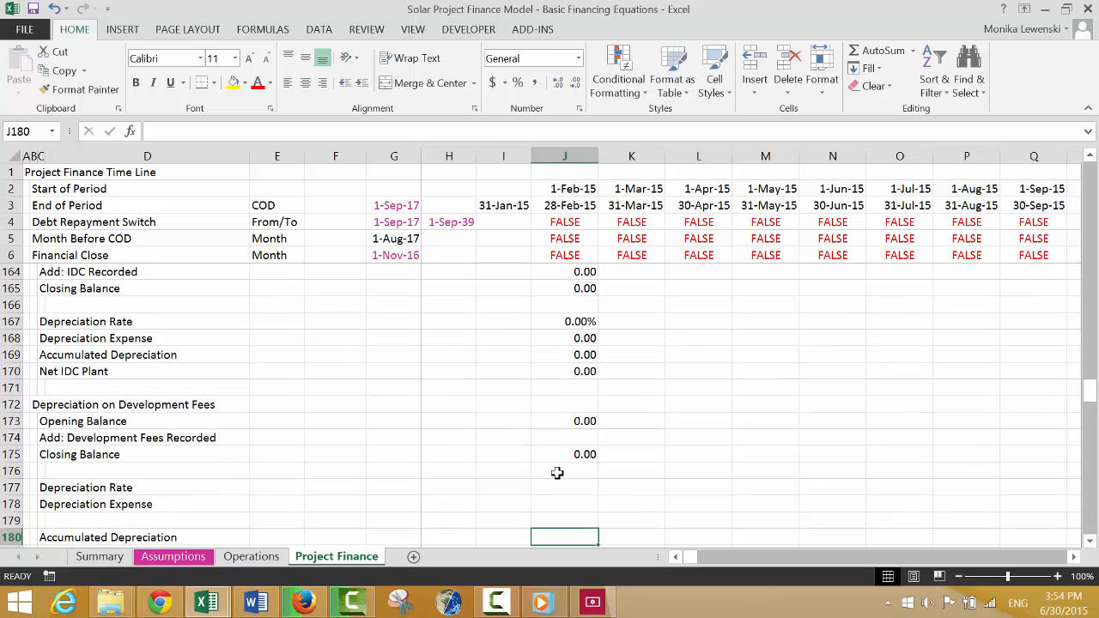
key(Up)
key(Up)
text(=)
key(Up)
key(Up)
key(Up)
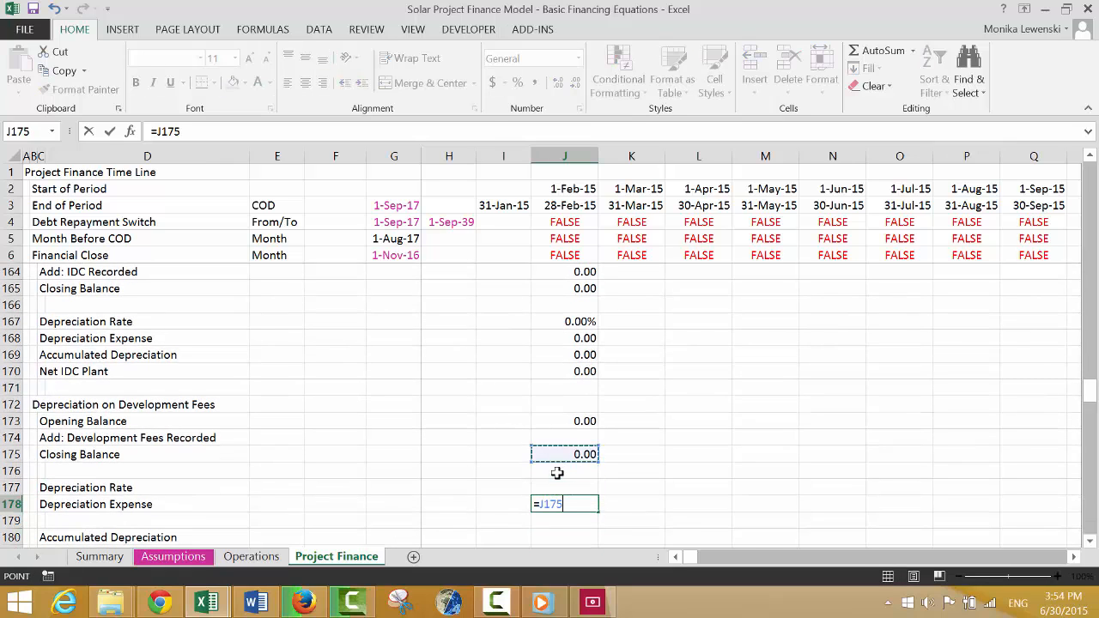
key(Up)
key(Up)
key(Up)
key(Escape)
Link the Development Fees Depreciation Rate in J177 to the IDC Depreciation Rate with =J167.
key(Up)
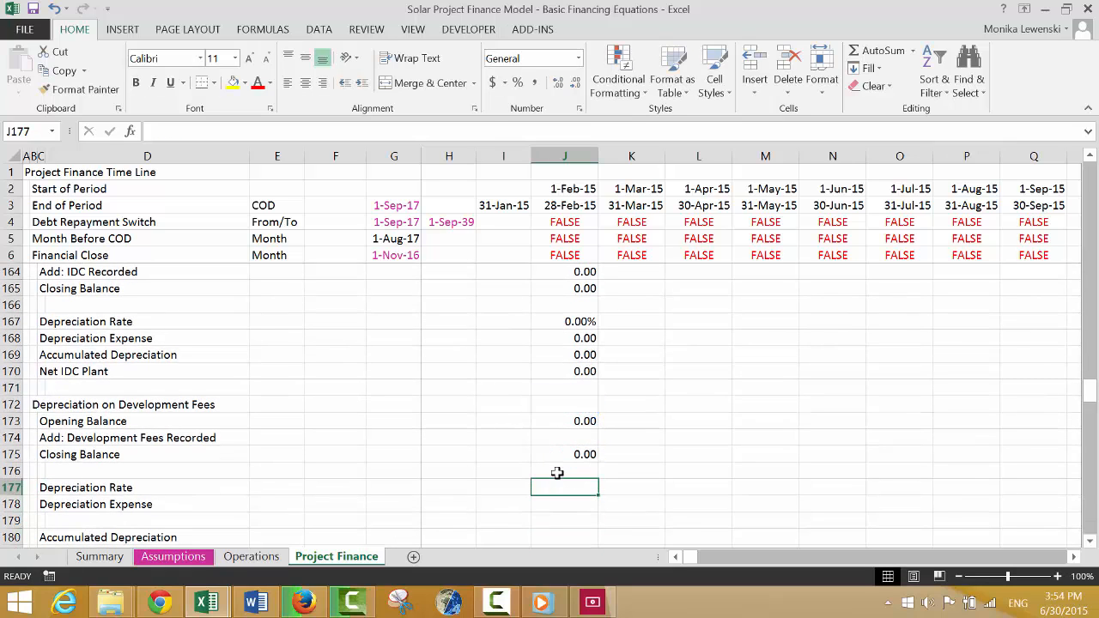
text(=)
key(Up)
key(Up)
key(Up)
Calculate the Development Fees Depreciation Expense in J178 as the Depreciation Rate times the Opening Balance, =J177*J173.
key(Up)
key(Up)
key(Up)
key(Up)
key(Up)
key(Up)
key(Up)
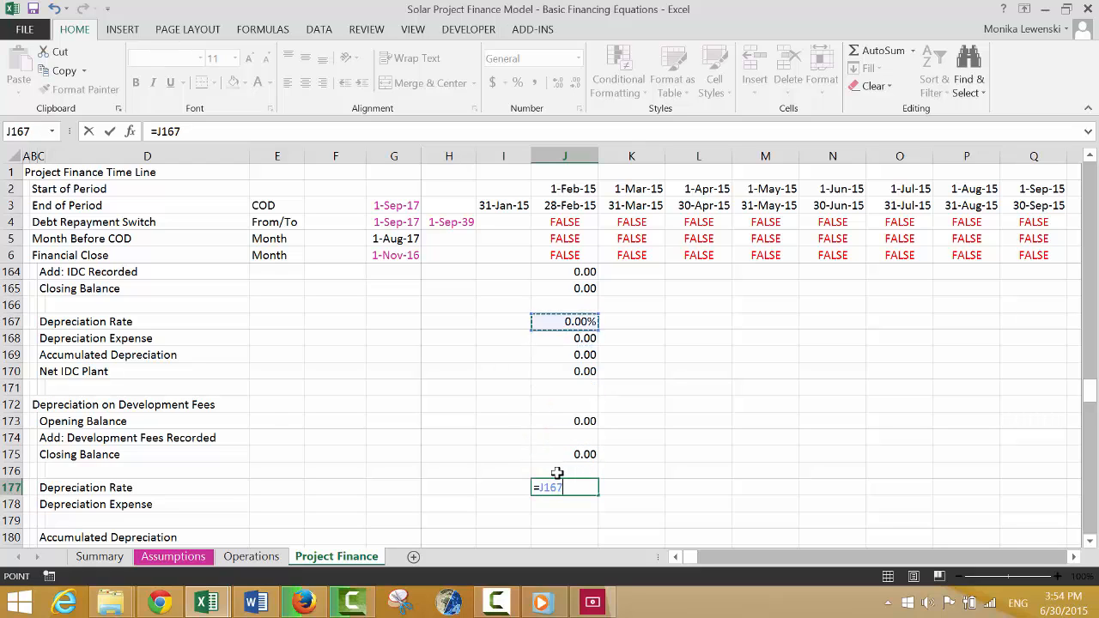
key(Return)
text(=)
key(Up)
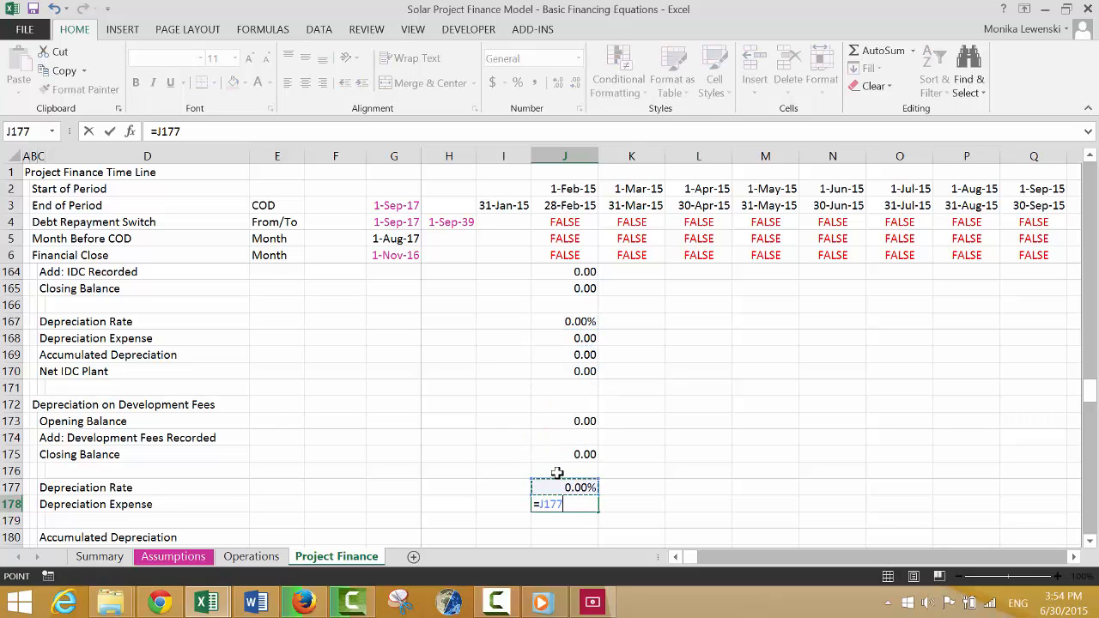
text(*)
key(Up)
key(Up)
key(Up)
key(Up)
key(Up)
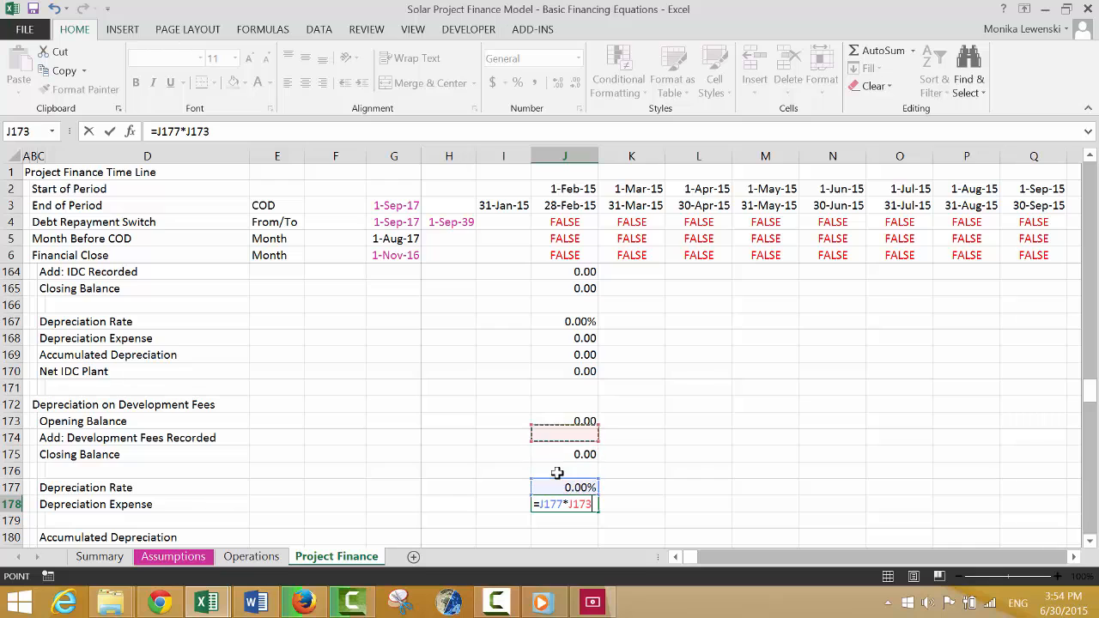
key(Return)
key(Up)
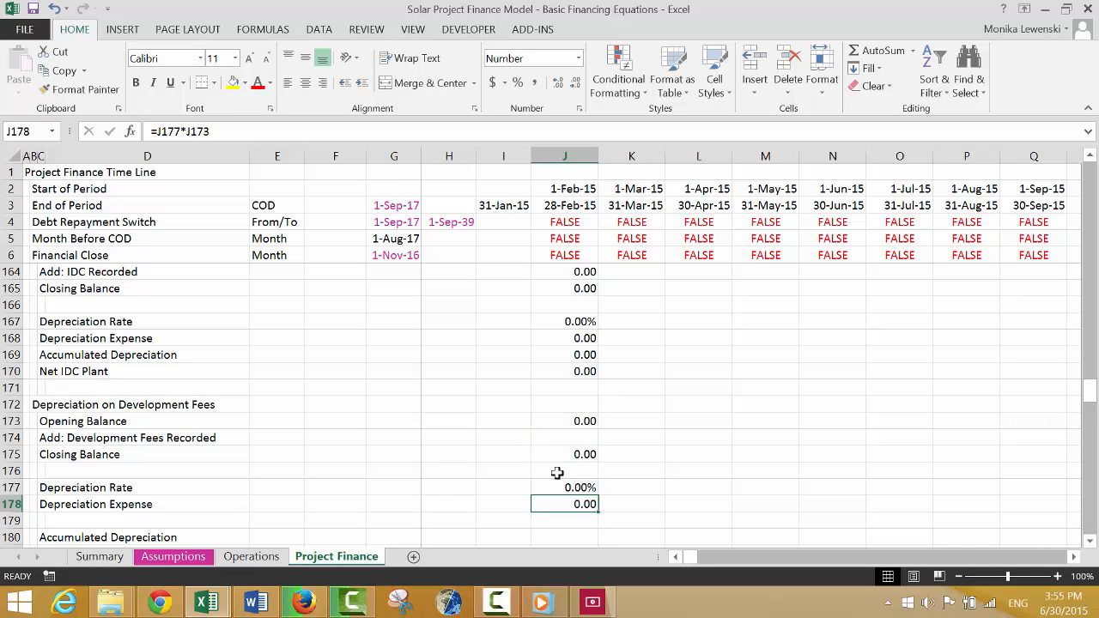
Calculate the Development Fees Accumulated Depreciation in J180 as the previous period's accumulated amount plus the current Depreciation Expense, =I180+J178.
key(Down)
key(Down)
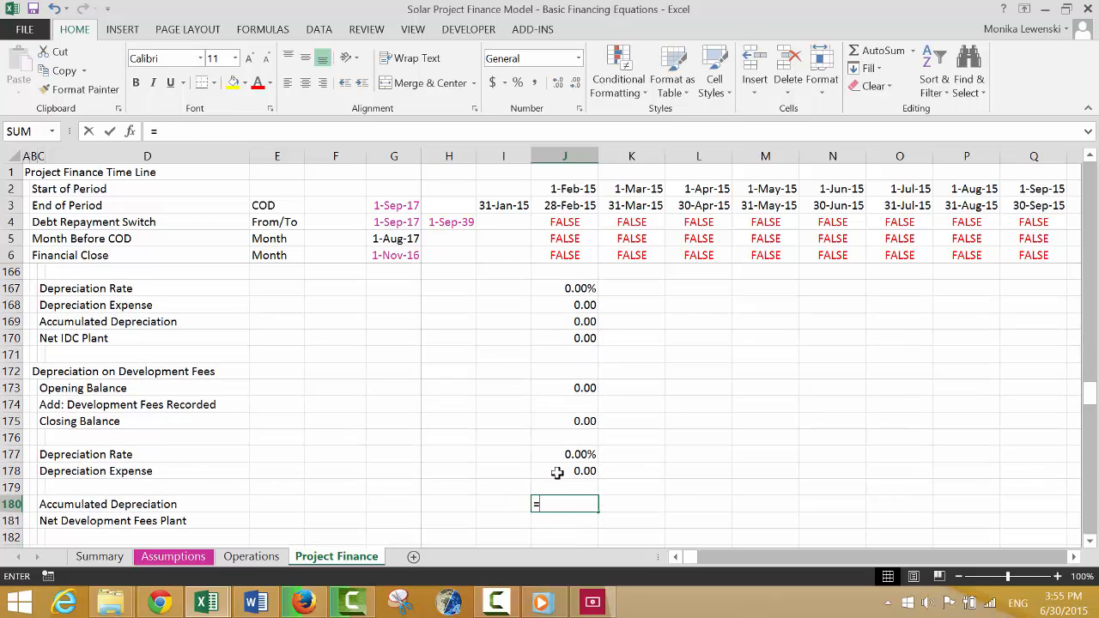
text(=)
key(Left)
text(+)
key(Up)
key(Up)
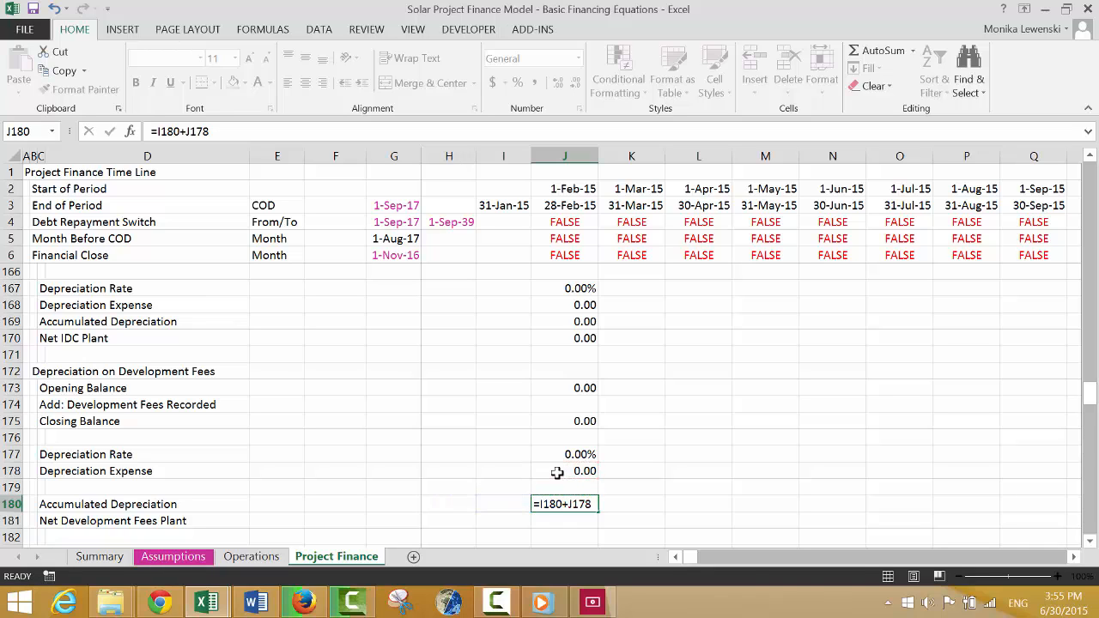
key(Return)
Calculate Net Development Fees Plant in J181 as the Closing Balance minus Accumulated Depreciation, =J175-J180.
text(=)
key(Up)
key(Up)
key(Up)
key(Up)
key(Up)
key(Up)
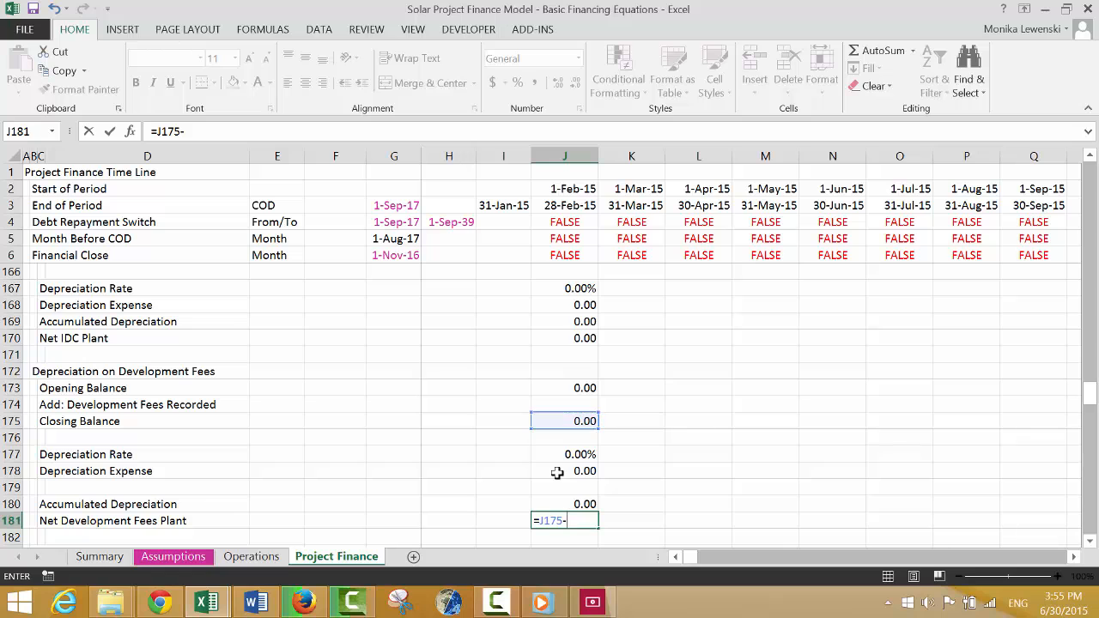
text(-)
key(Up)
key(Return)
key(Down)
key(Down)
key(Down)
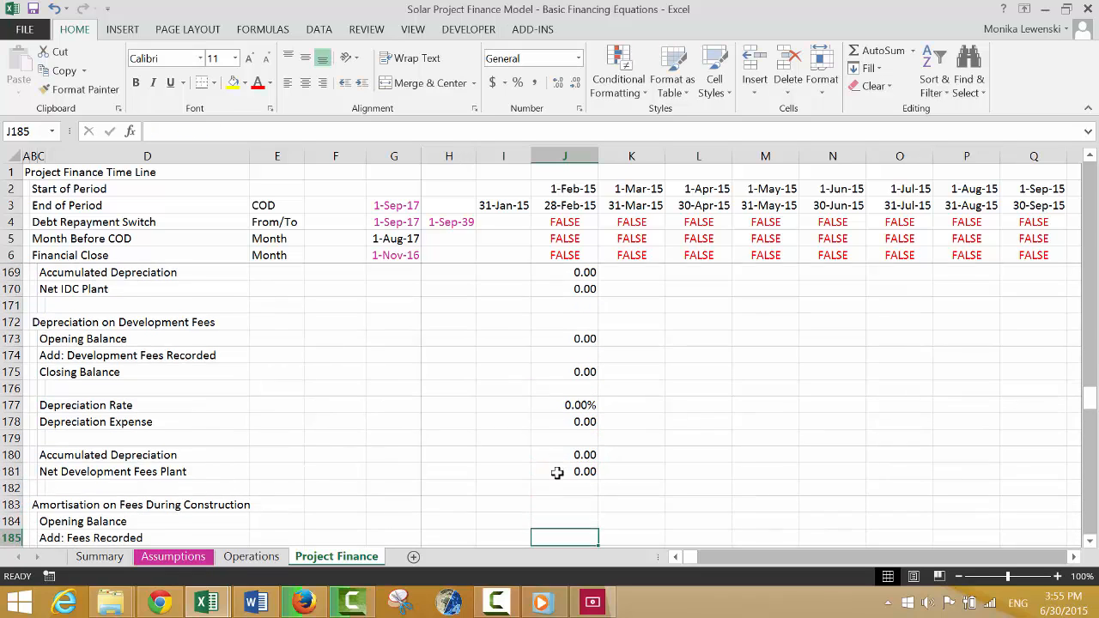
Set the fee amortisation Opening Balance in J184 to the previous period's Closing Balance, =I186, with two decimals.
key(Up)
text(=)
key(Down)
key(Down)
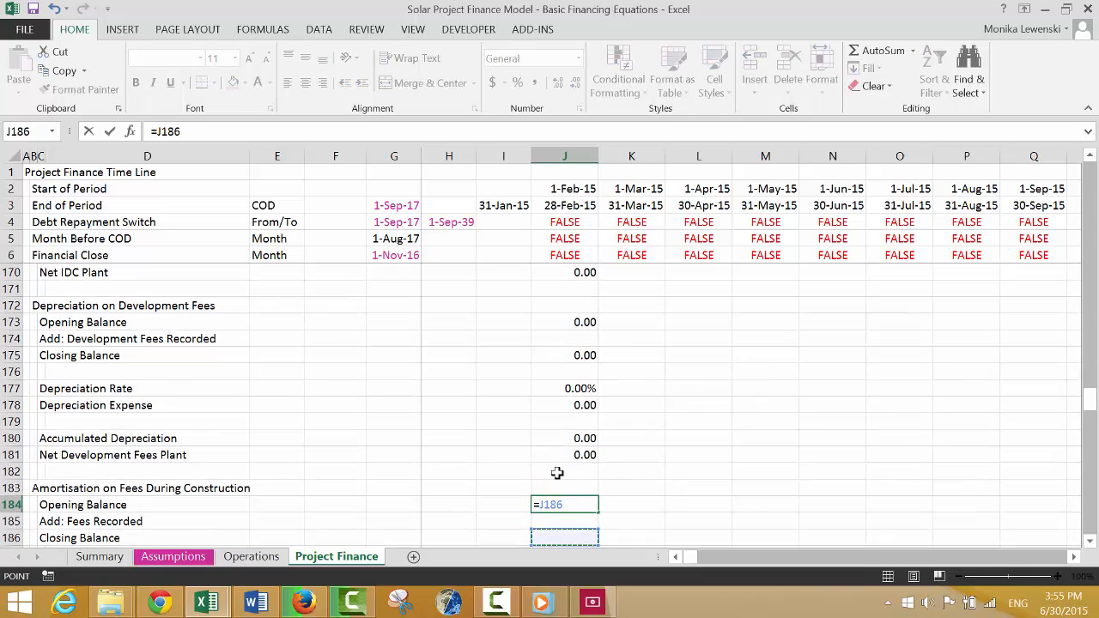
key(Left)
key(Return)
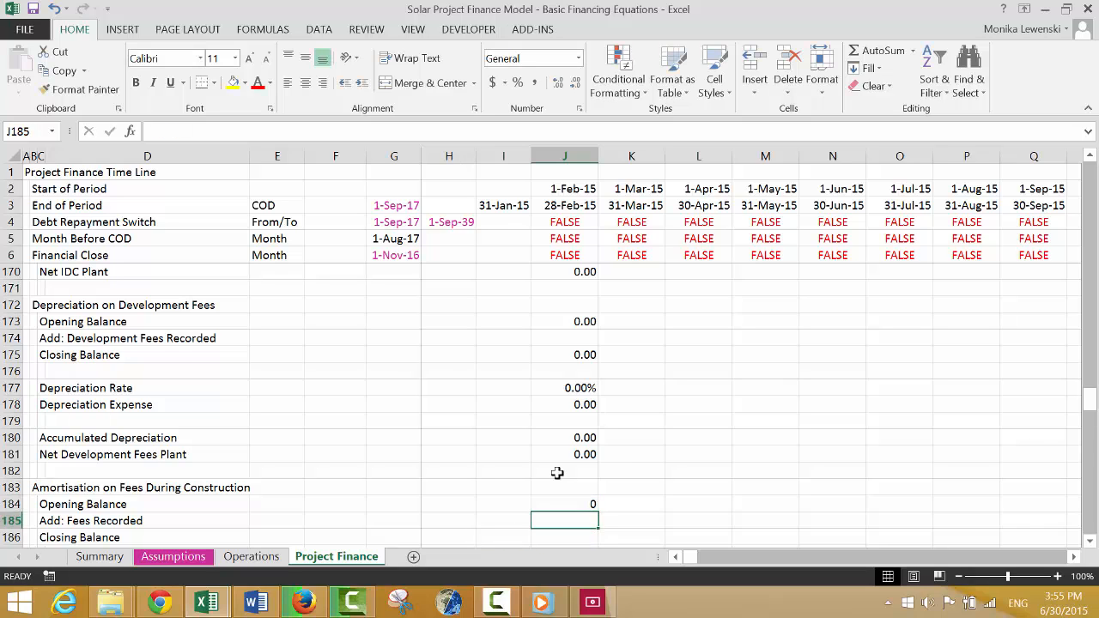
key(Up)
Link Add: Fees Recorded in J185 to Total Fees During Construction with =J116.
key(Down)
key(Left)
key(Left)
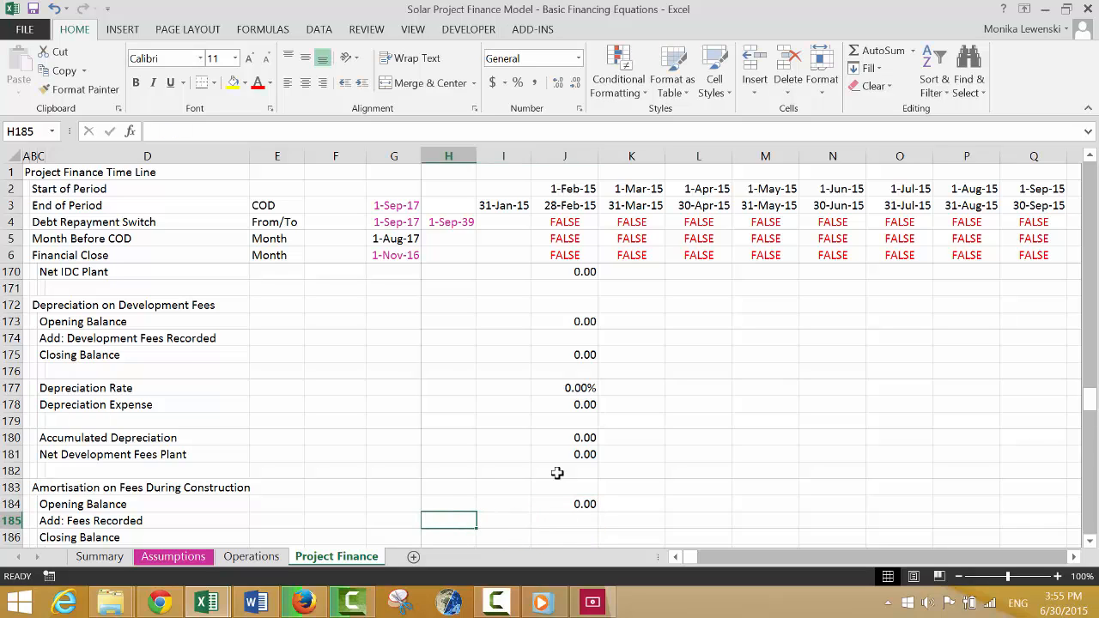
key(Right)
key(Right)
text(=)
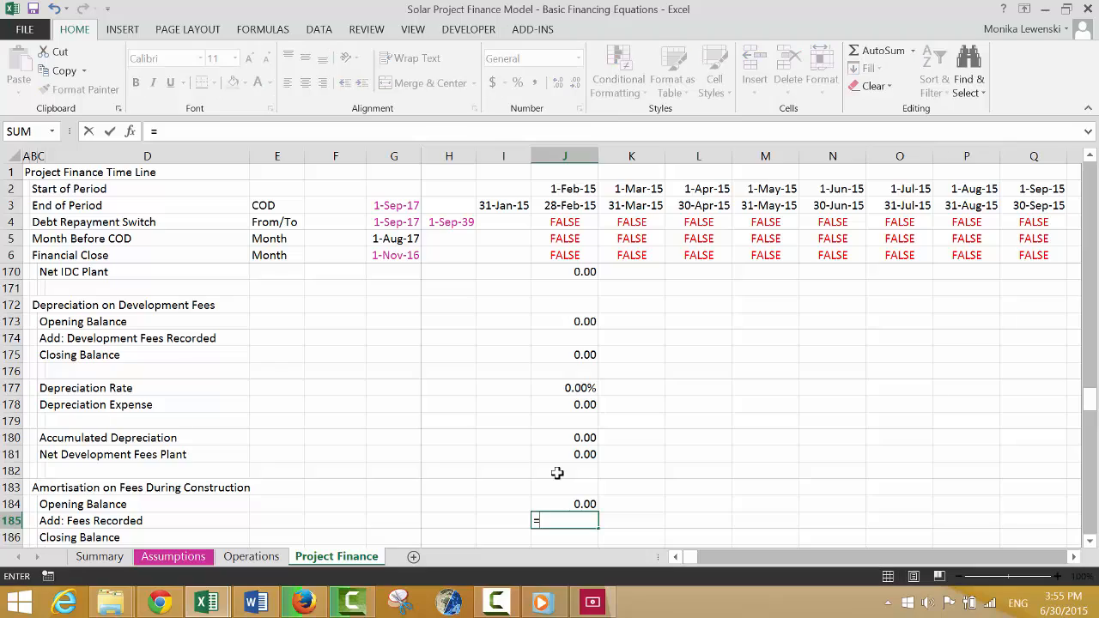
key(Up)
key(Up)
key(Up)
key(Up)
key(Up)
key(Up)
key(Up)
key(Up)
key(Up)
key(Up)
key(Up)
key(Up)
key(Up)
key(Up)
key(Up)
key(Up)
key(Up)
key(Up)
key(Up)
key(Up)
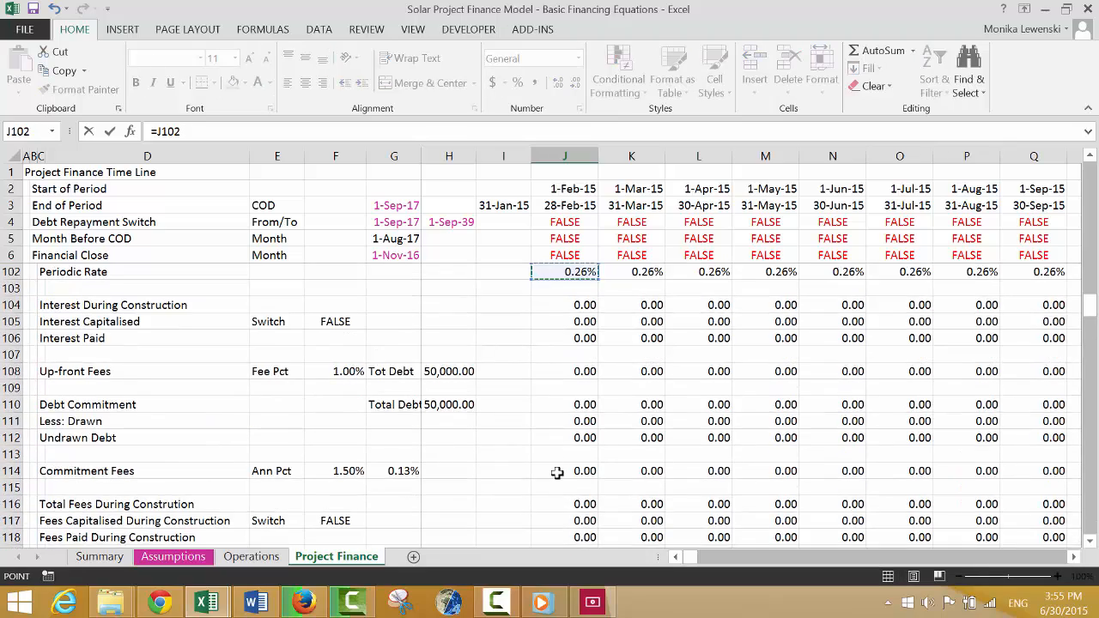
key(Page_Up)
key(Page_Down)
key(Down)
key(Down)
key(Down)
key(Down)
key(Down)
key(Down)
key(Down)
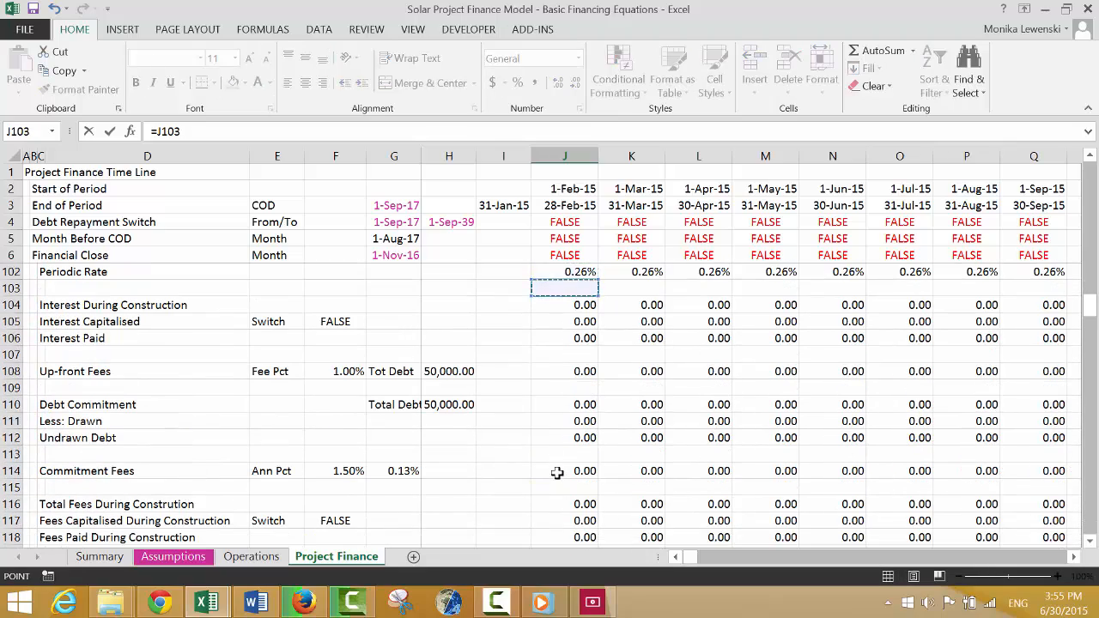
key(Down)
key(Down)
key(Down)
key(Down)
key(Down)
key(Down)
key(Down)
key(Down)
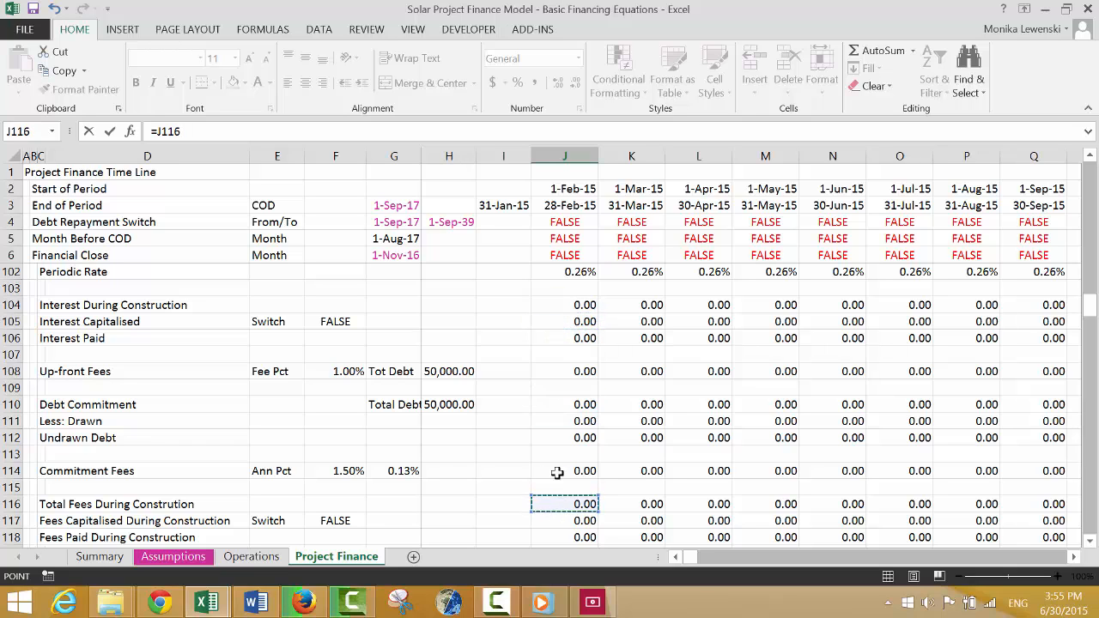
key(Return)
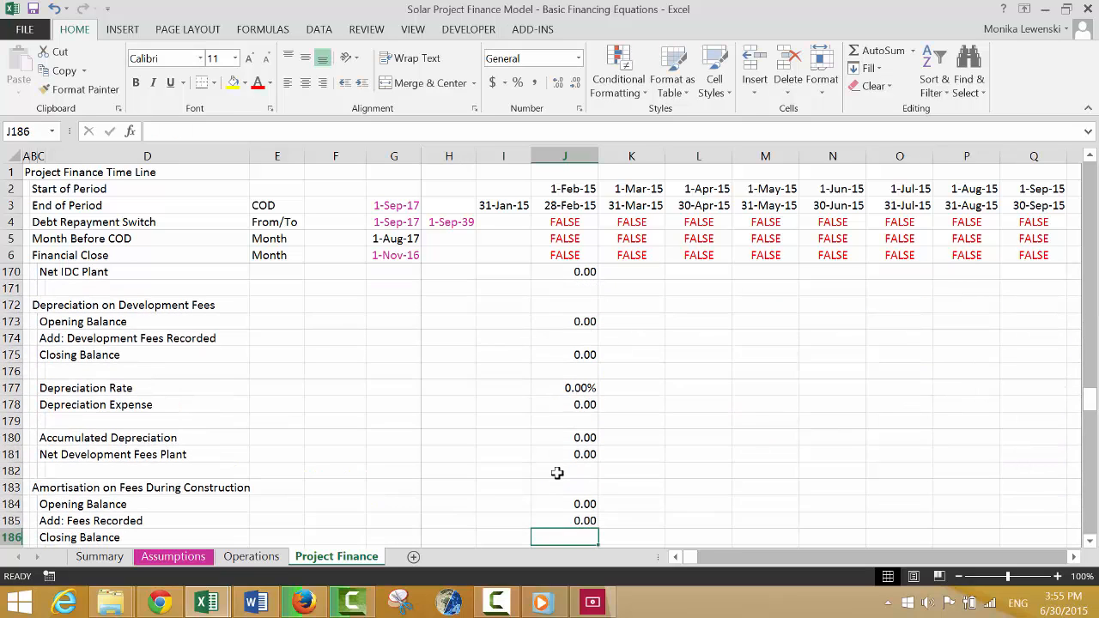
Calculate the fee amortisation Closing Balance in J186 by summing the Opening Balance and Fees Recorded.
key(alt+equal)
key(ctrl+Return)
key(Down)
key(Down)
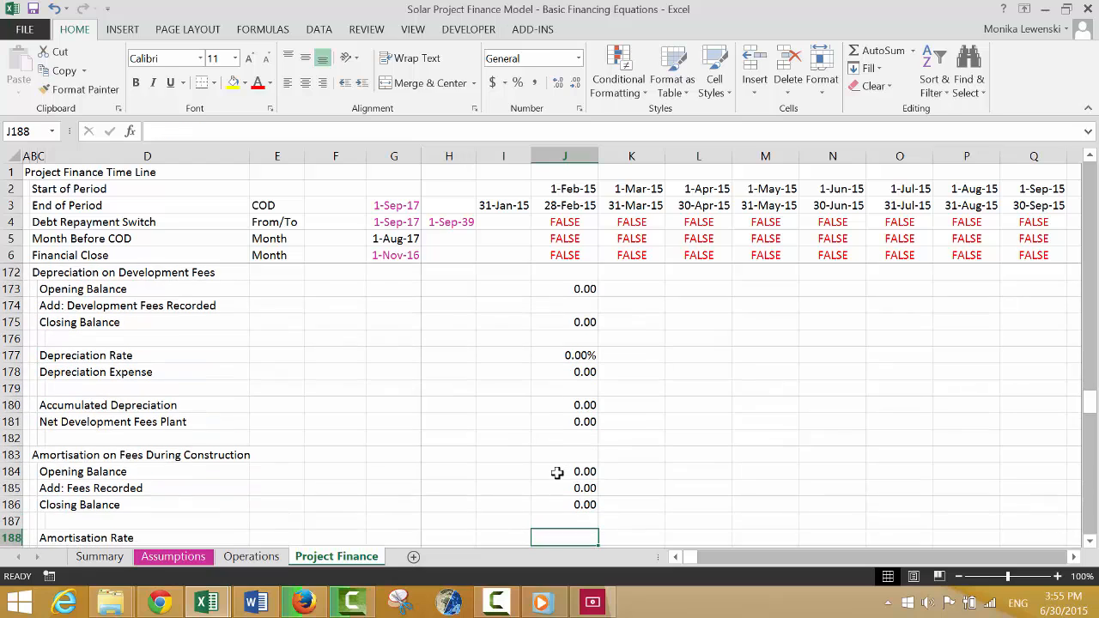
Label cell E188 in the Amortisation Rate row as Tenor.
key(Left)
key(Left)
key(Left)
key(Left)
key(Left)
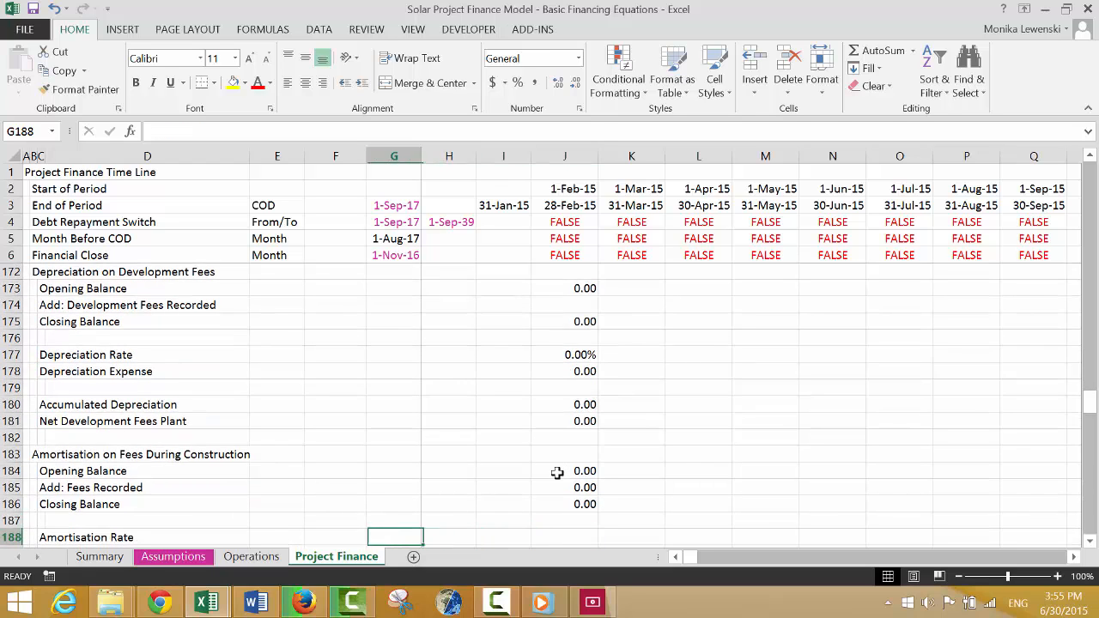
key(Right)
key(Left)
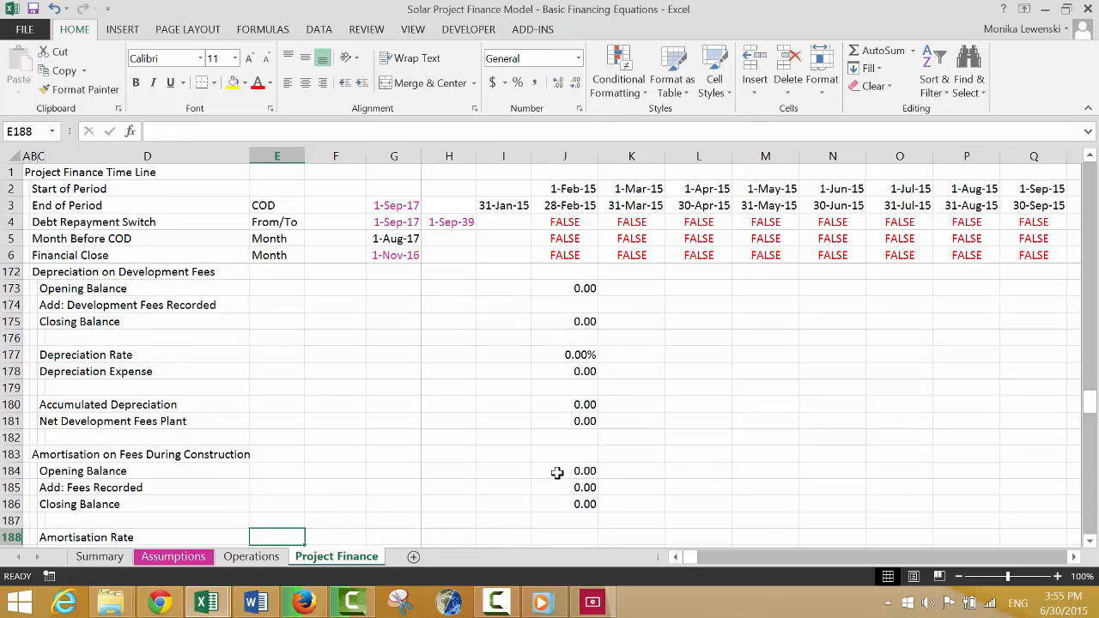
text(Tenor)
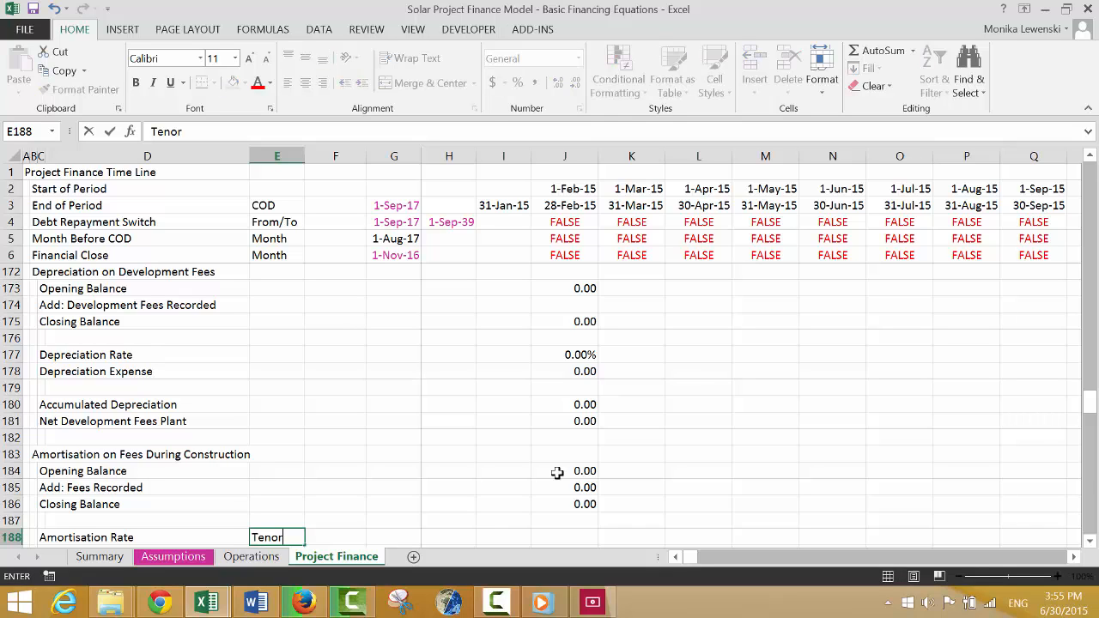
key(Return)
key(Up)
key(Right)
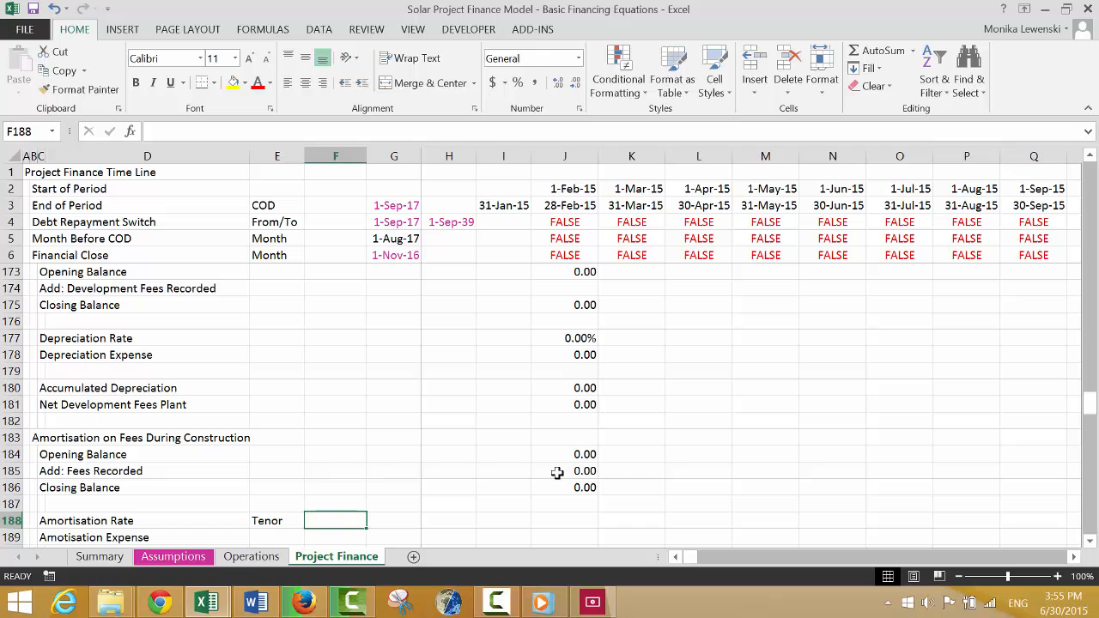
Link the tenor in F188 to Debt Tenor from COD on the Assumptions sheet, =Assumptions!F165.
text(=)
key(ctrl+Page_Up)
key(ctrl+Page_Up)
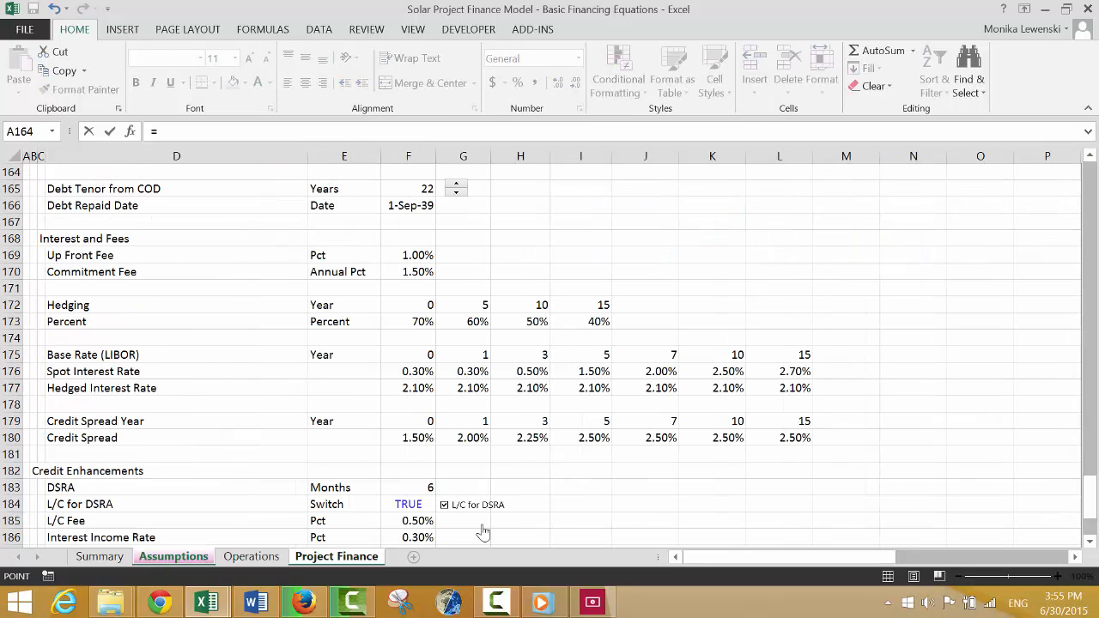
click(409, 373)
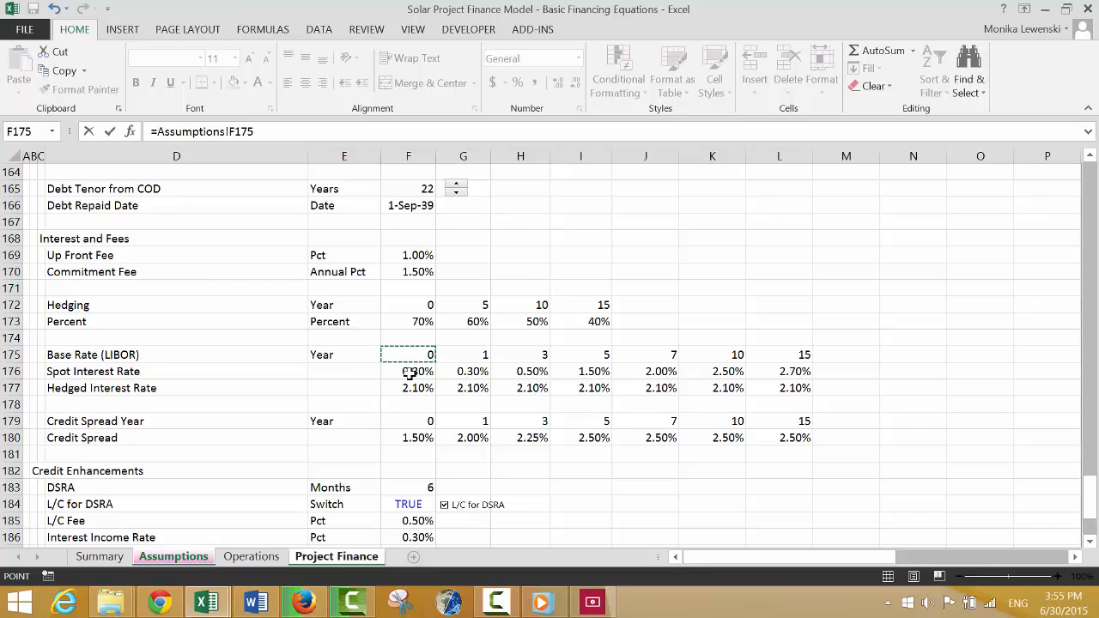
key(Up)
key(Up)
key(Up)
key(Up)
key(Up)
key(Up)
key(Up)
key(Up)
key(Up)
key(Up)
key(Up)
key(Up)
key(Up)
key(Up)
key(Up)
key(Up)
key(Up)
key(Up)
key(Up)
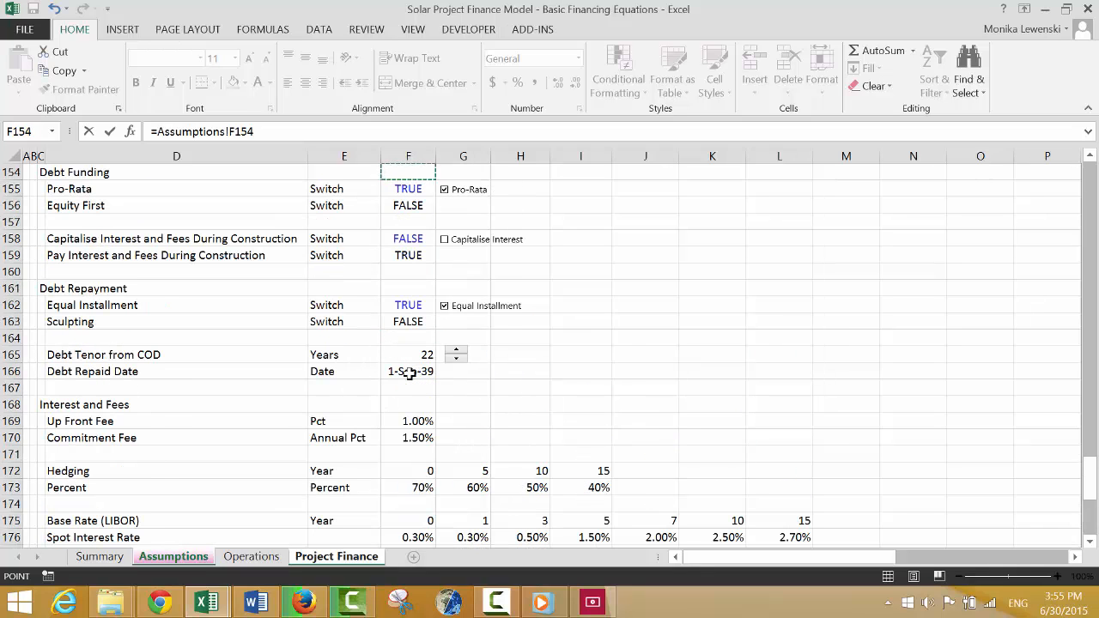
key(Down)
key(Down)
key(Down)
key(Down)
key(Down)
key(Down)
key(Down)
key(Down)
key(Down)
key(Down)
key(Down)
key(Down)
key(Down)
key(Down)
key(Down)
key(Down)
key(Down)
key(Down)
key(Down)
key(Down)
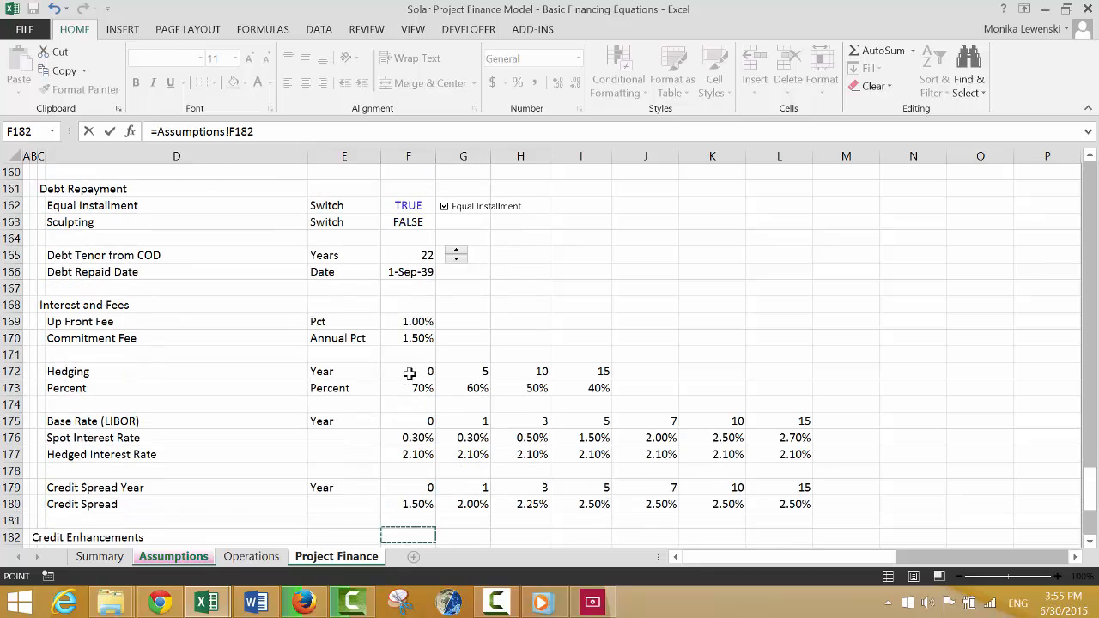
key(Up)
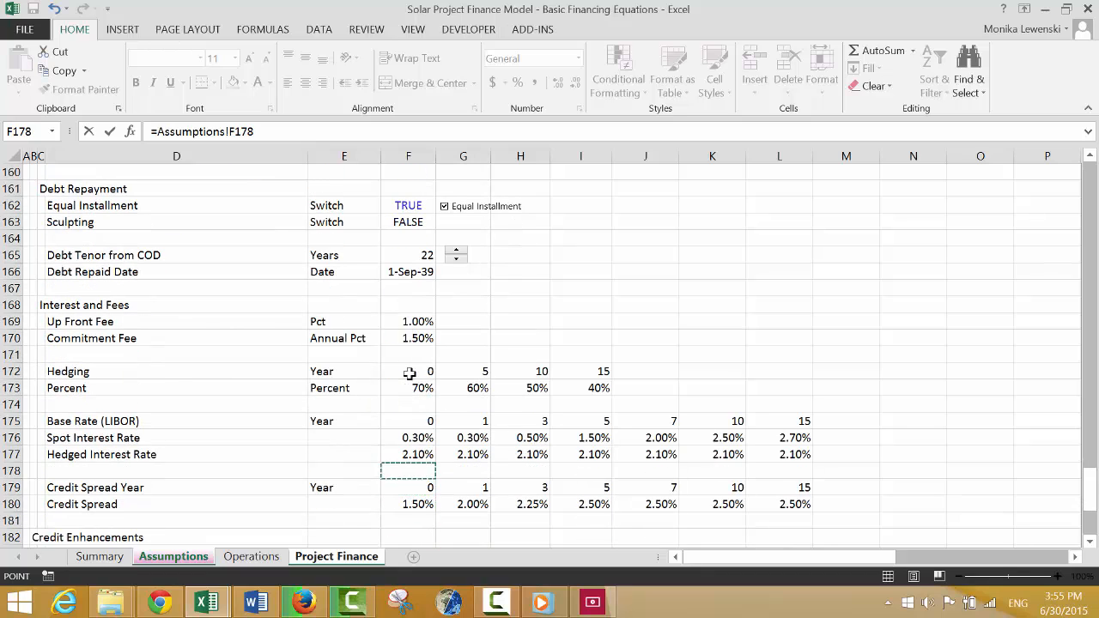
key(Up)
key(Up)
key(Up)
key(Up)
key(Up)
key(Up)
key(Up)
key(Up)
key(Up)
key(Up)
key(Up)
key(Up)
key(Up)
key(Up)
key(Down)
key(Down)
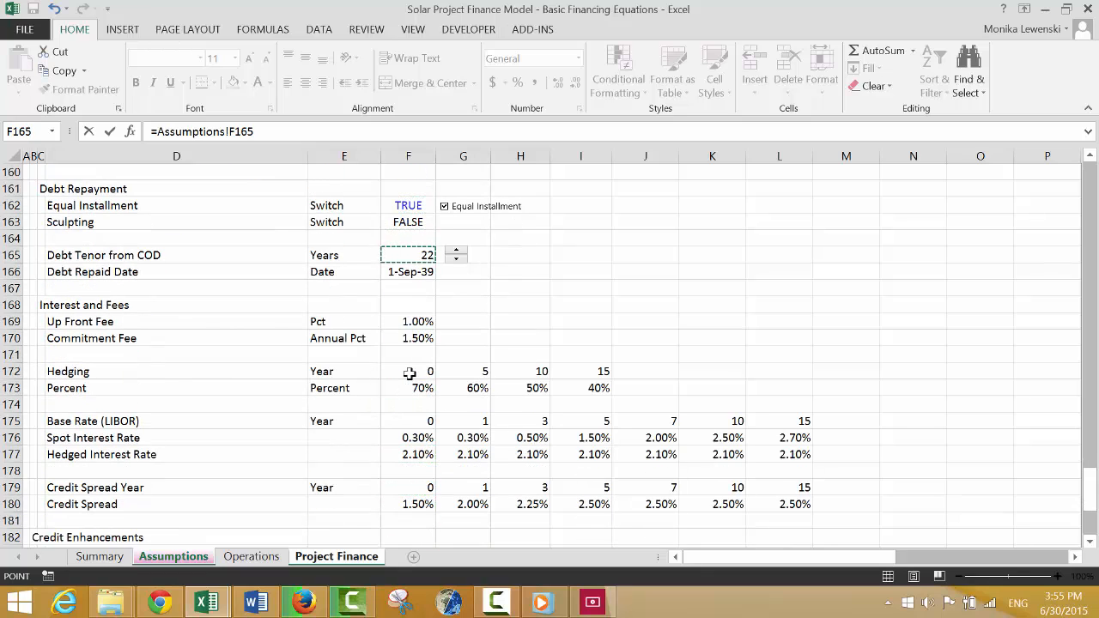
key(Return)
key(Up)
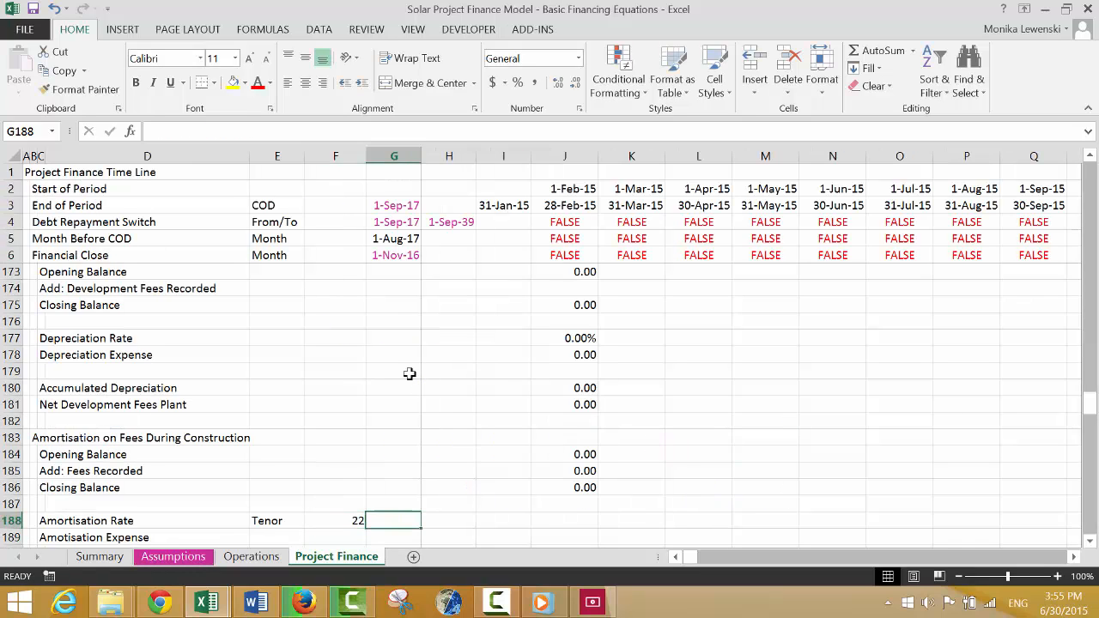
Convert the tenor to semi-annual periods in G188 with =F188*2.
key(Right)
key(Right)
key(Left)
text(=)
key(Left)
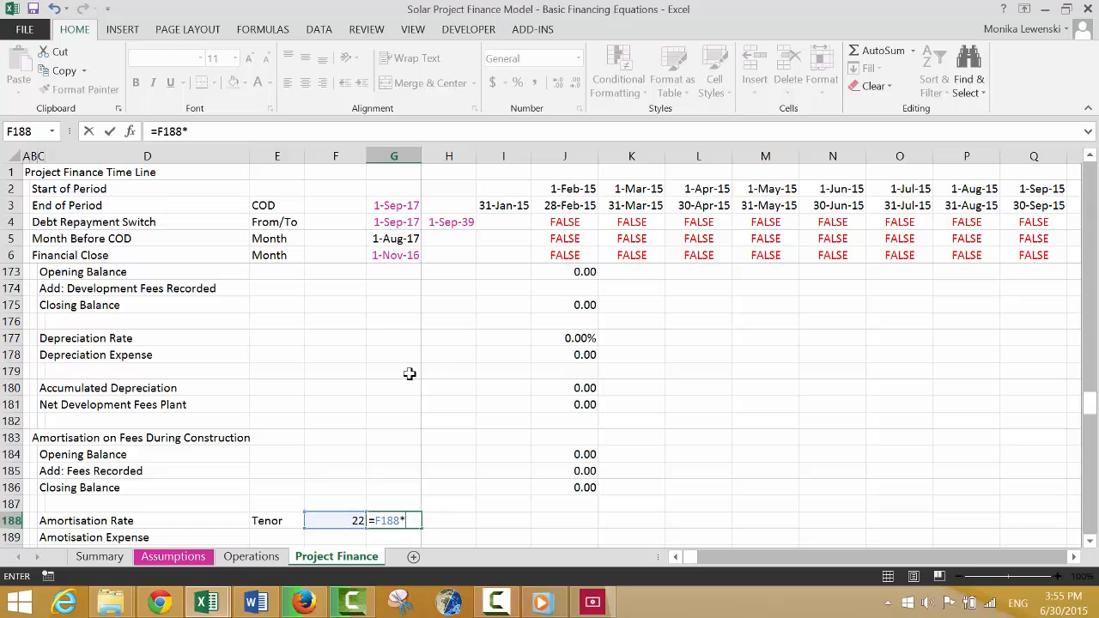
text(*2)
key(Return)
key(Up)
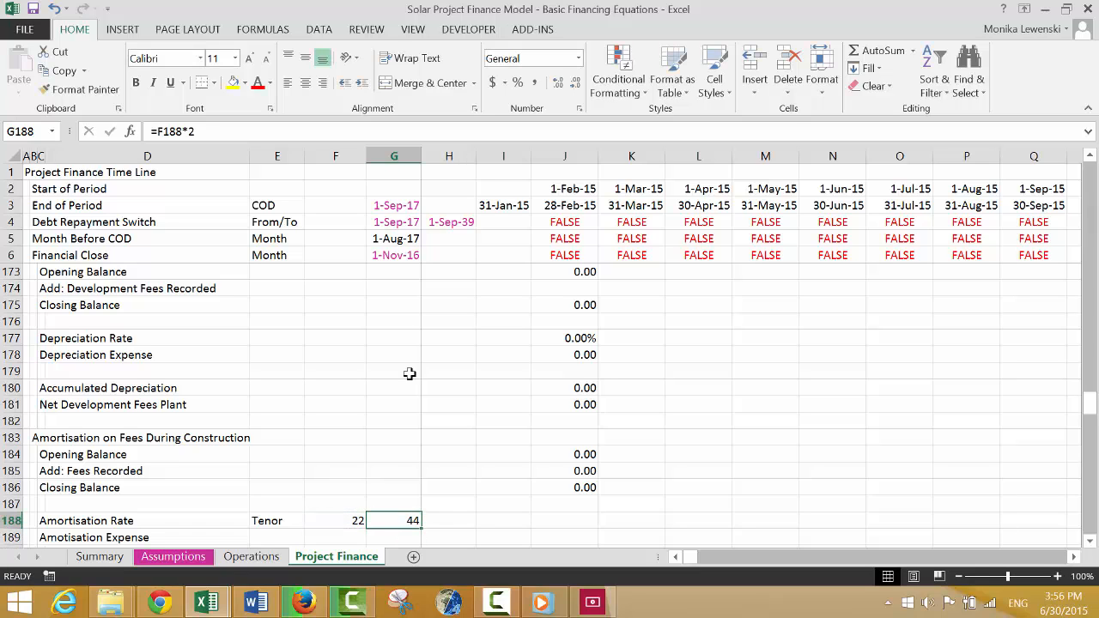
key(Right)
key(Right)
key(Right)
key(Left)
key(Left)
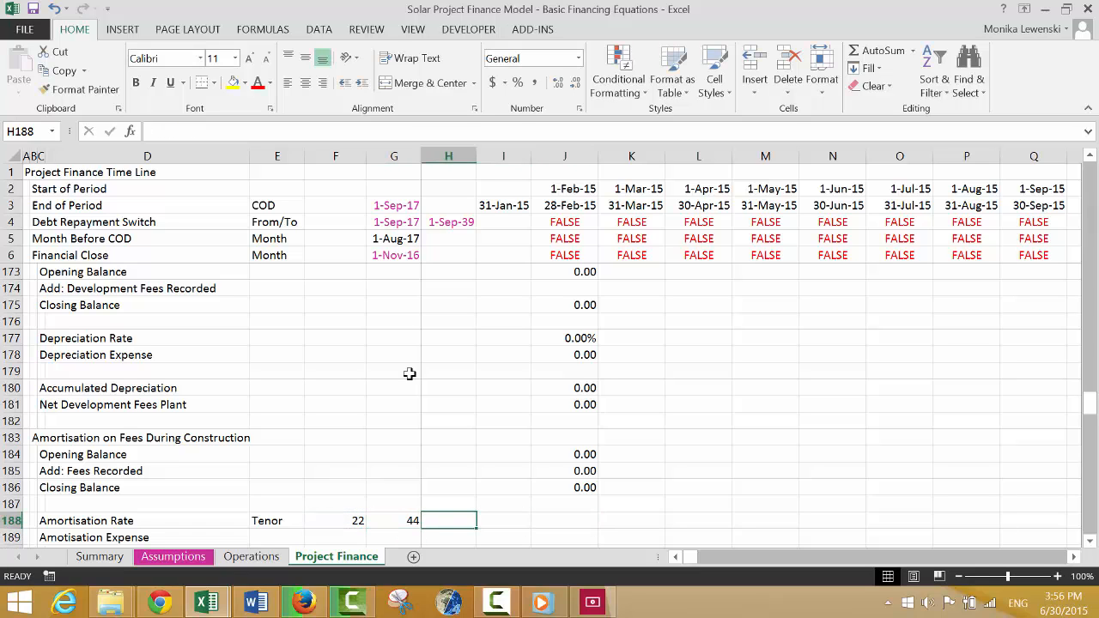
key(Right)
key(Right)
text(=)
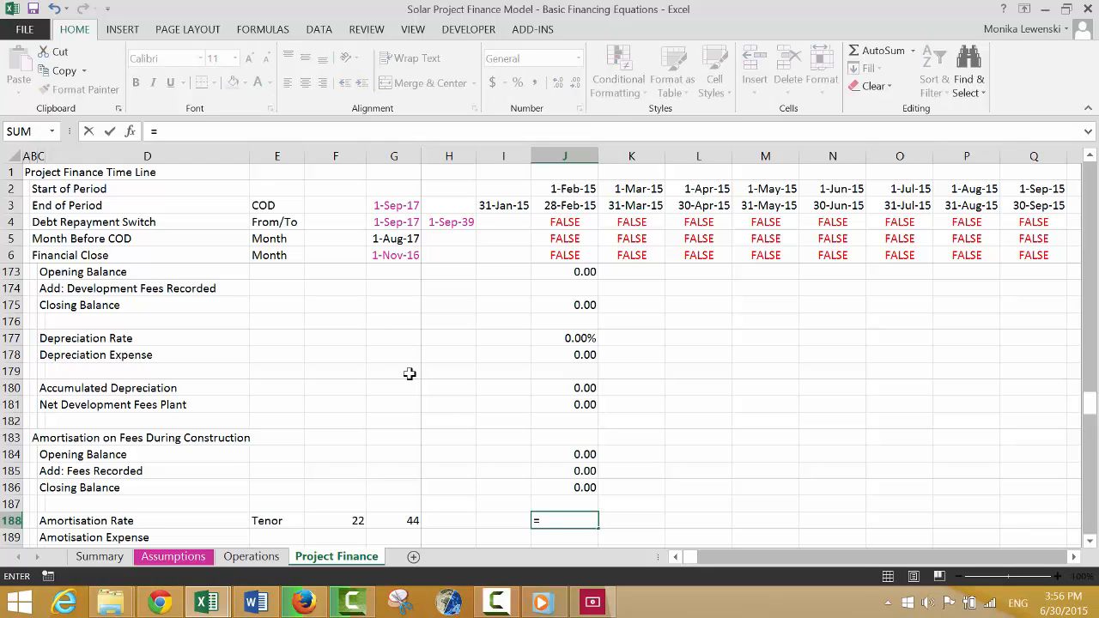
text(1)
key(Left)
key(Left)
key(Left)
key(Right)
key(Right)
key(Right)
text(=)
Calculate the Amortisation Rate in J188 as 1 divided by an absolute reference to G188, formatted as a two-decimal percentage.
key(Left)
key(Escape)
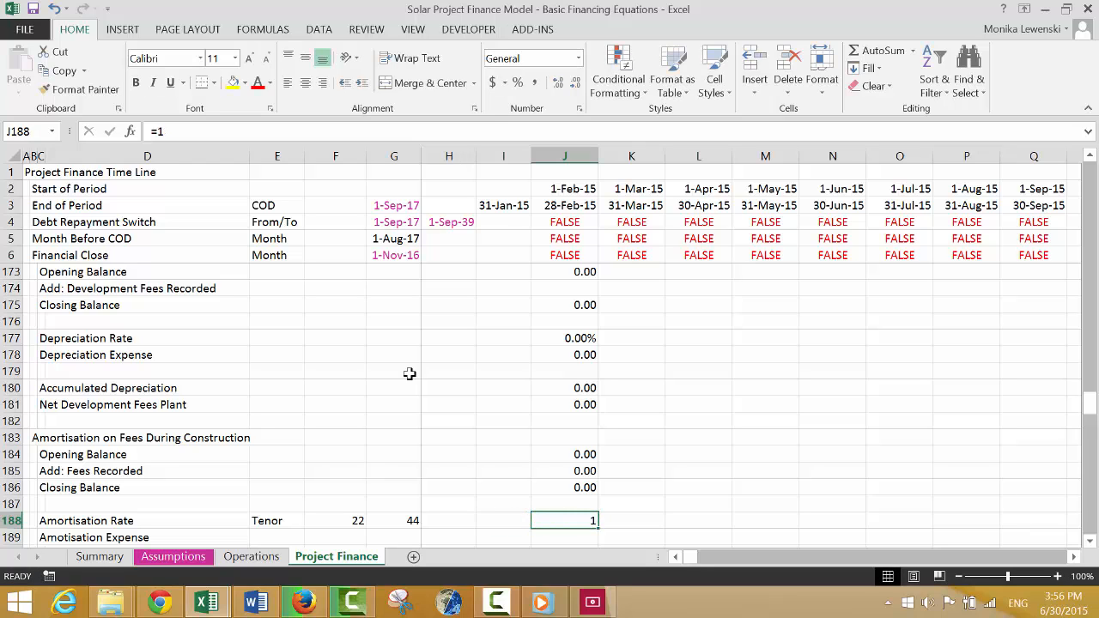
text(=1/)
key(Left)
key(Left)
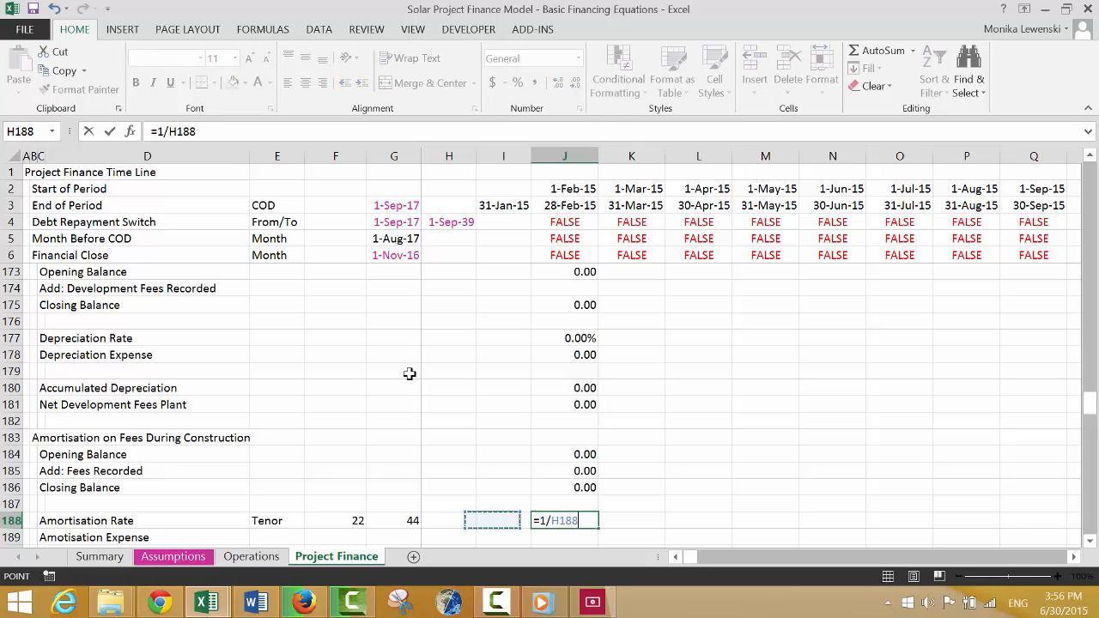
key(F4)
key(Return)
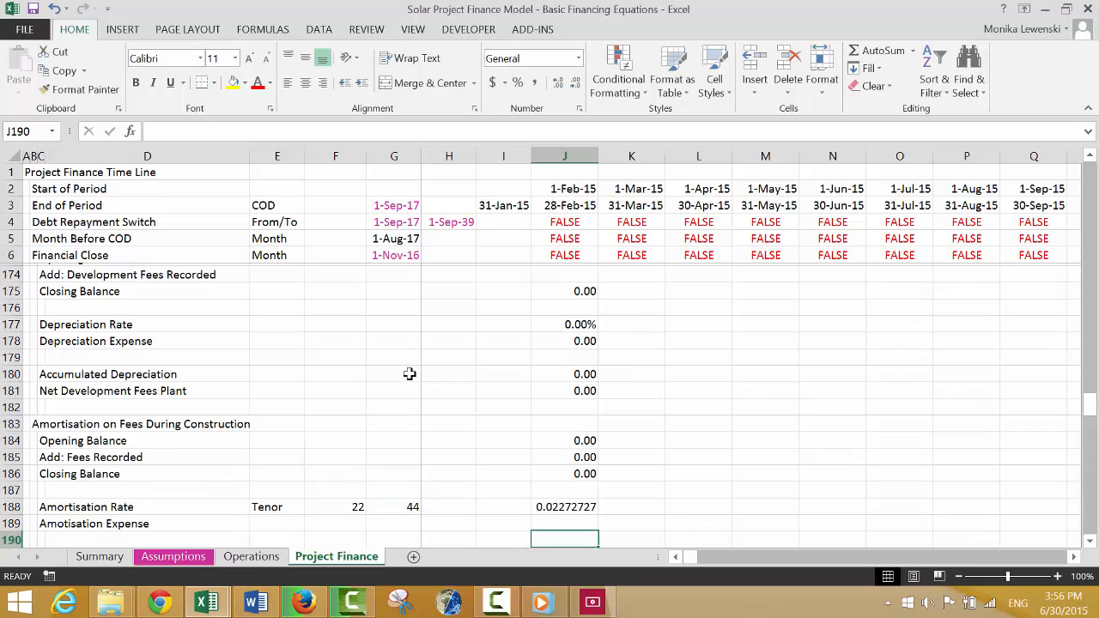
key(Up)
key(ctrl+shift+5)
key(Down)
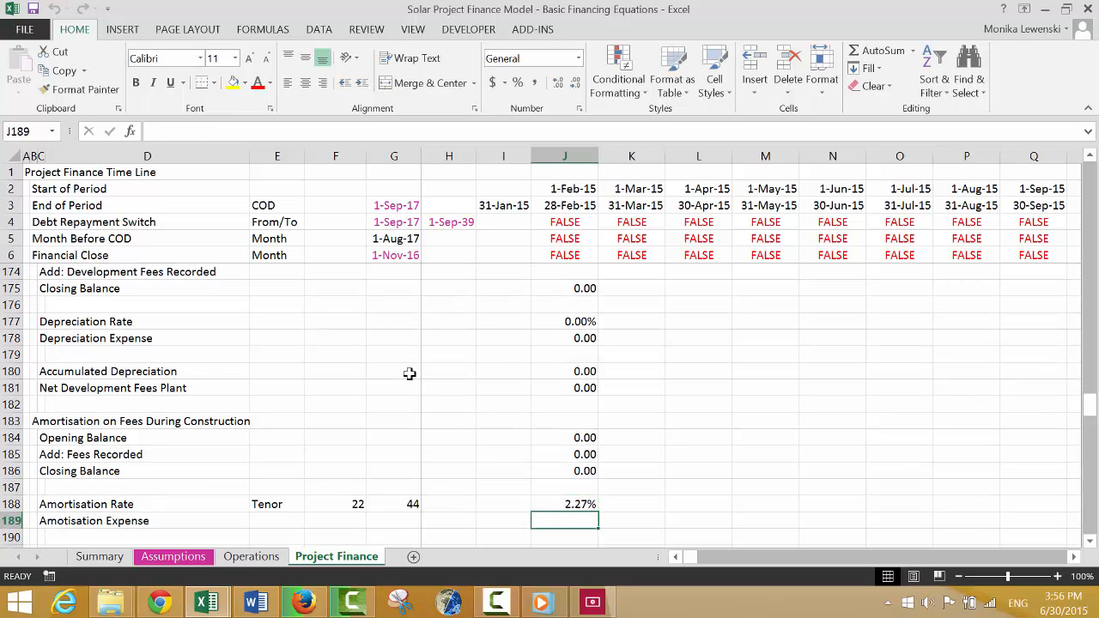
Calculate the Amortisation Expense in J189 as rate times Opening Balance times the Debt Repayment Switch, =J188*J184*J4, formatted as a two-decimal number.
key(Up)
key(Down)
text(=)
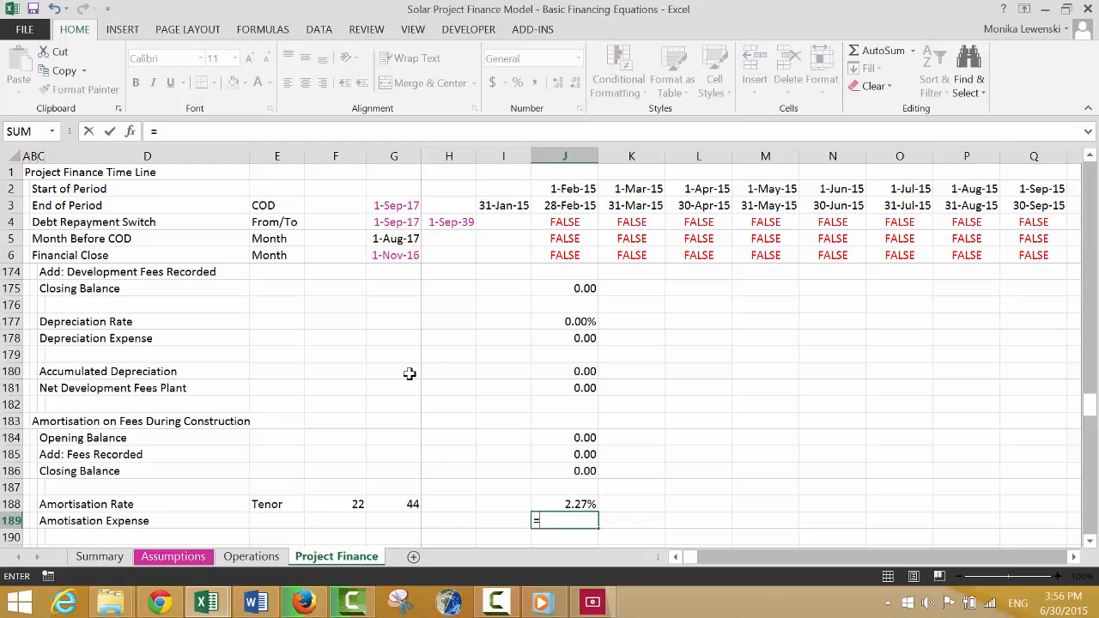
key(Up)
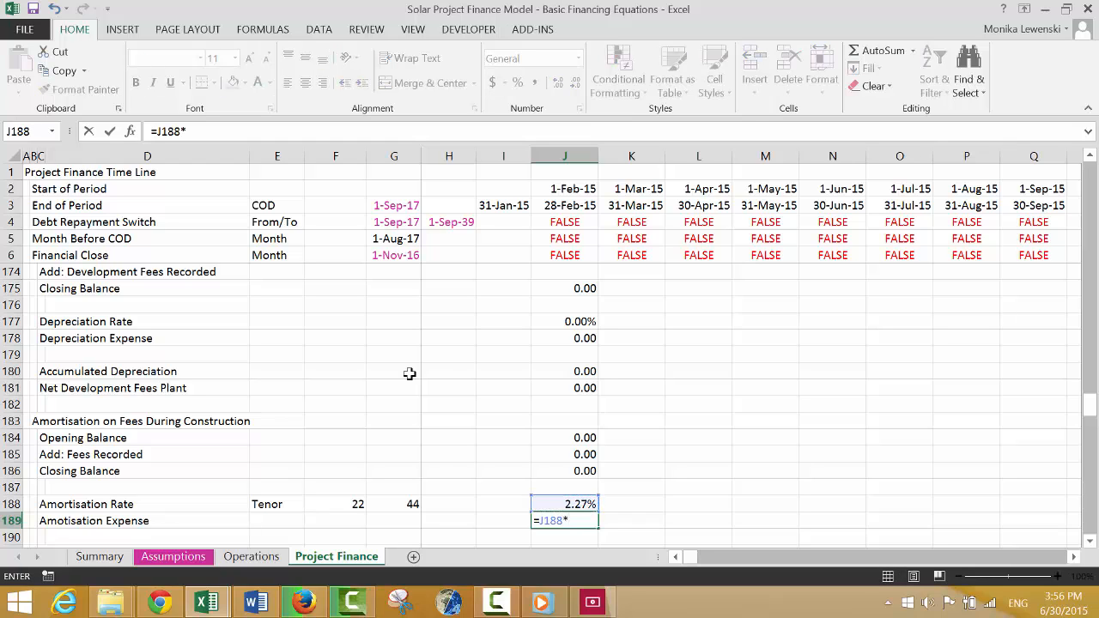
text(*)
key(Up)
key(Up)
key(Up)
key(Up)
key(Up)
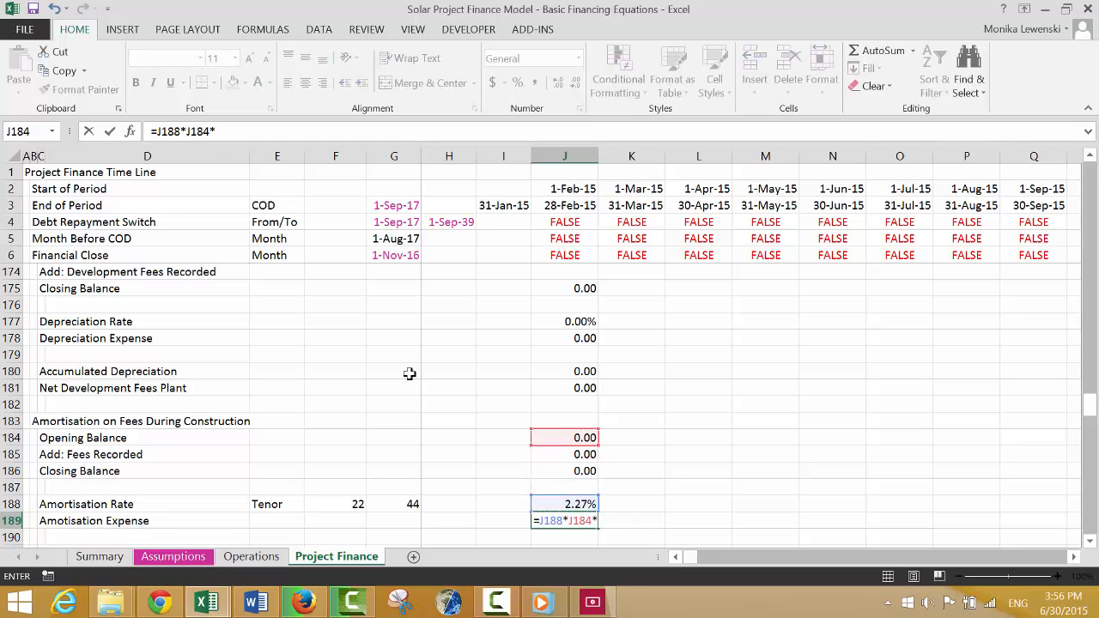
text(*)
key(ctrl+Up)
key(ctrl+Up)
key(ctrl+Up)
key(ctrl+Up)
key(ctrl+Up)
key(ctrl+Up)
key(ctrl+Up)
key(ctrl+Up)
key(ctrl+Up)
key(ctrl+Up)
key(ctrl+Up)
key(ctrl+Up)
key(ctrl+Up)
key(ctrl+Up)
key(ctrl+Up)
key(ctrl+Up)
key(ctrl+Up)
key(ctrl+Up)
key(ctrl+Up)
key(ctrl+Up)
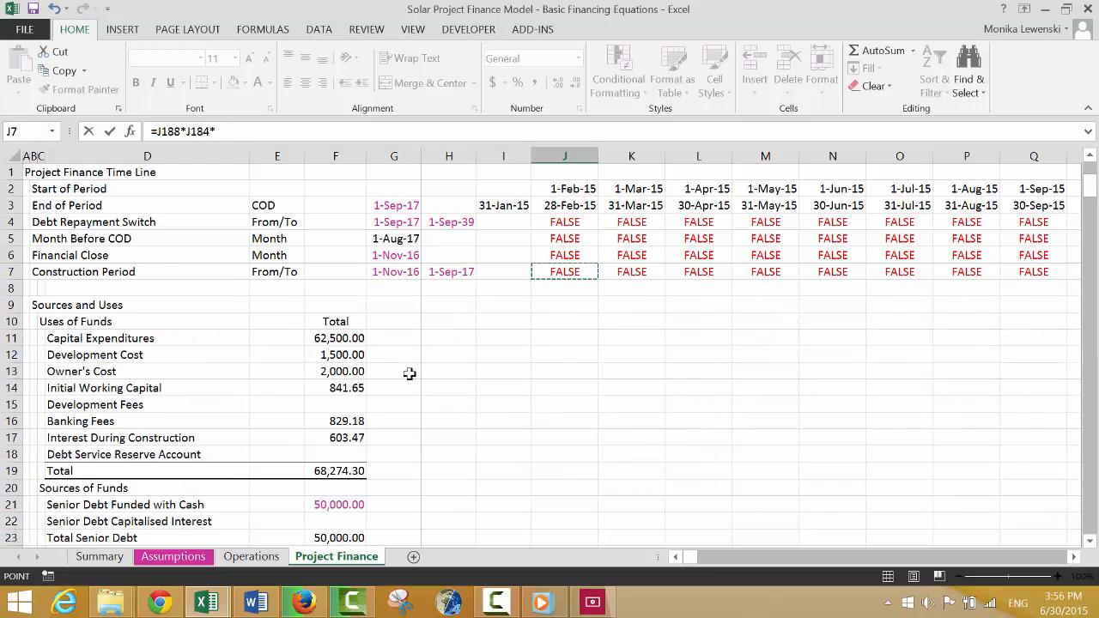
key(Up)
key(Up)
key(Up)
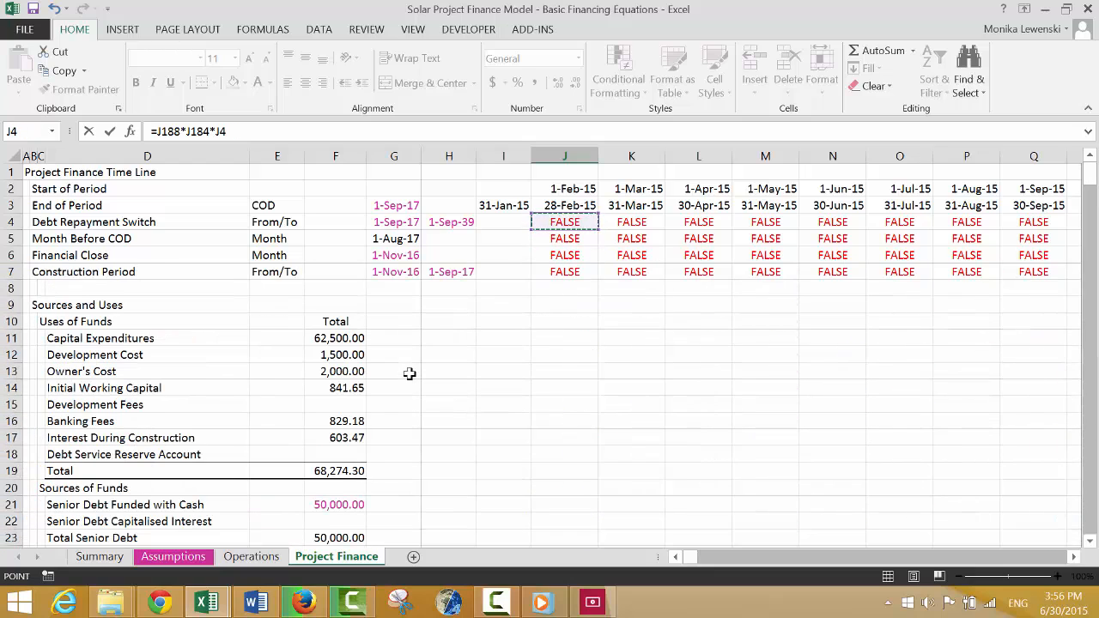
key(Return)
key(Up)
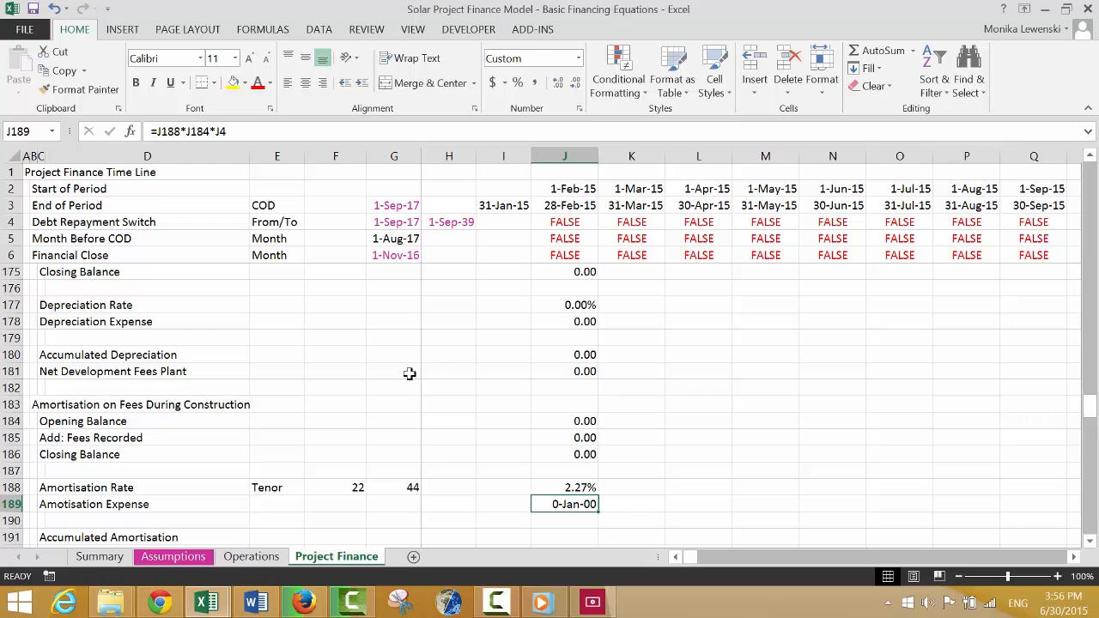
key(Down)
key(Down)
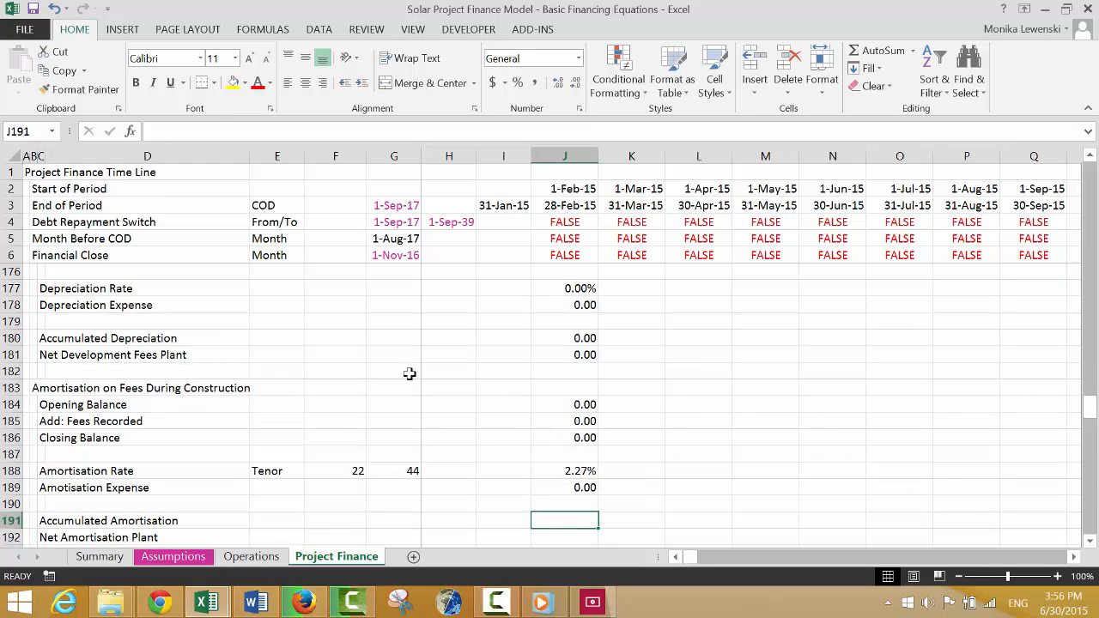
Calculate Accumulated Amortisation in J191 as the prior period's balance plus the current Amortisation Expense, =I191+J189.
text(=)
key(Left)
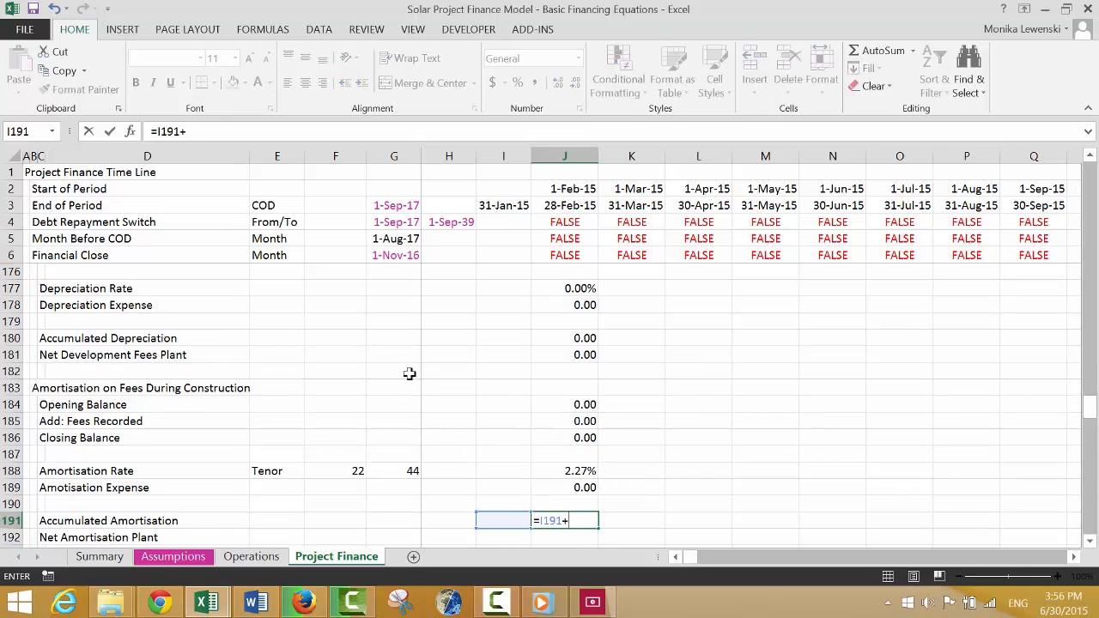
text(+)
key(Up)
key(Up)
key(Return)
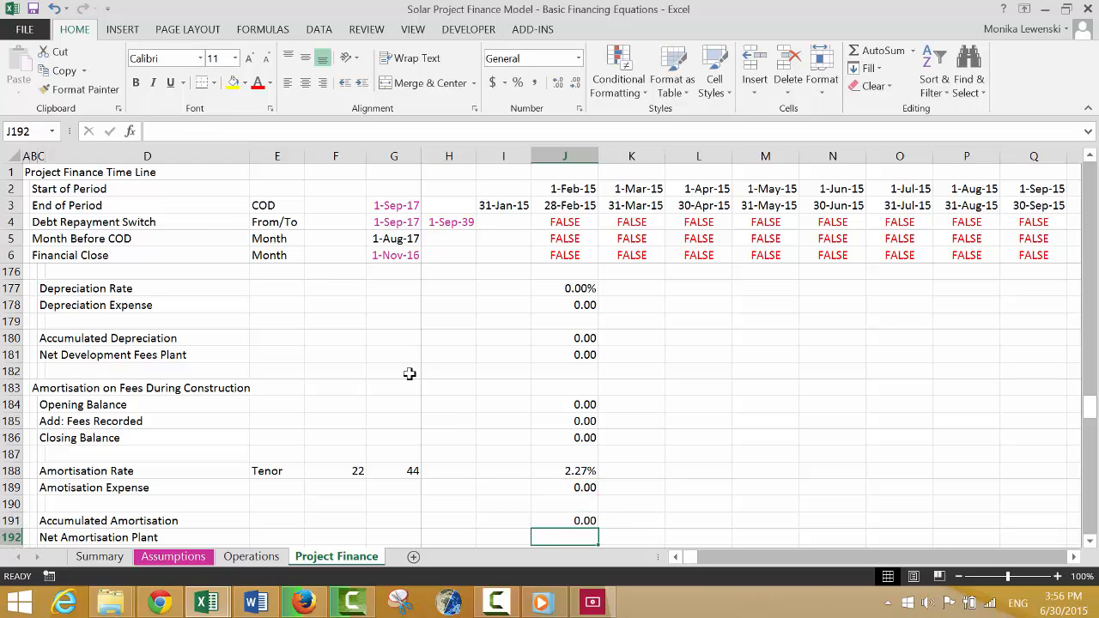
Calculate Net Amortisation Plant in J192 as the Closing Balance in J186 minus Accumulated Amortisation in J191.
text(=)
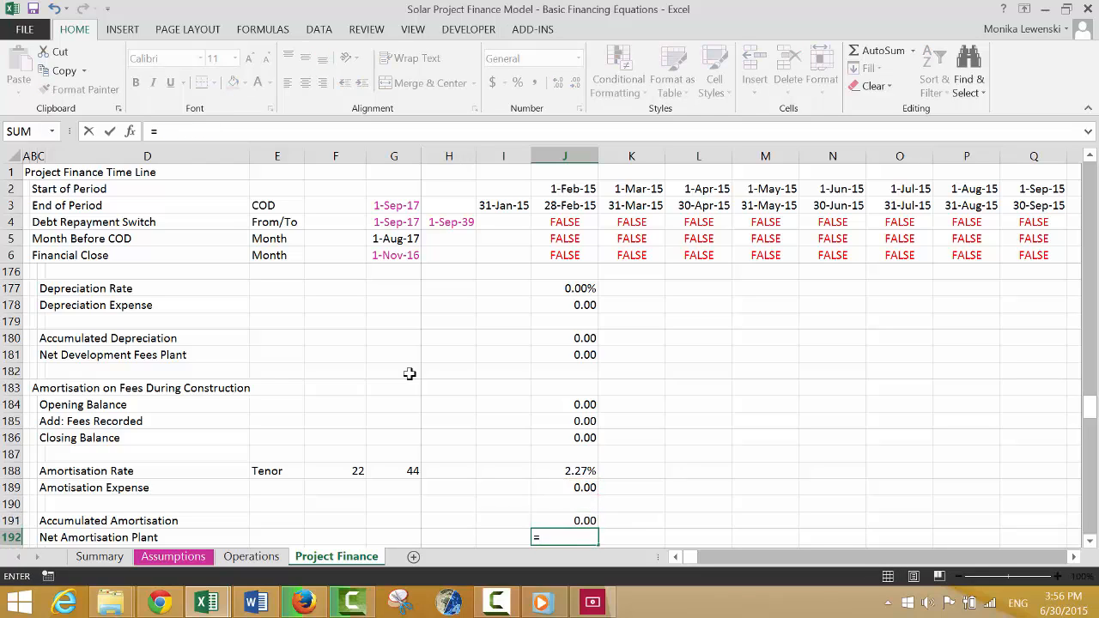
key(Up)
key(Up)
key(Up)
key(Up)
key(Up)
key(Up)
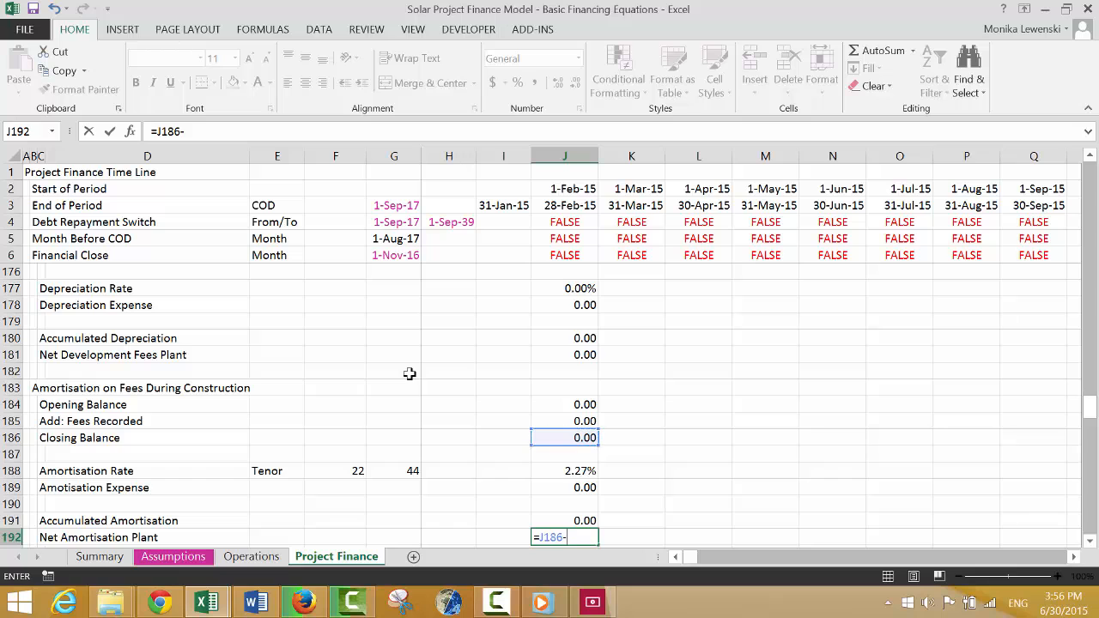
key(Return)
Link Less: Depreciation on IDC in J199 of the Profit and Loss to the Depreciation Expense in the IDC section.
key(Down)
key(Down)
key(Down)
key(Down)
key(Down)
key(Down)
key(Down)
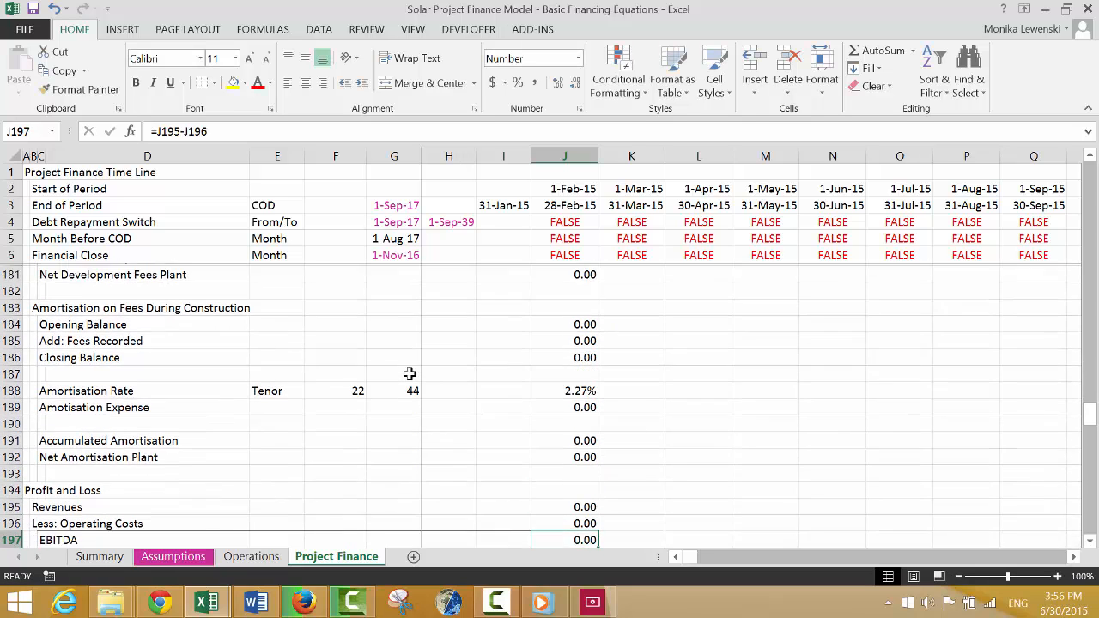
key(Up)
key(Up)
key(Down)
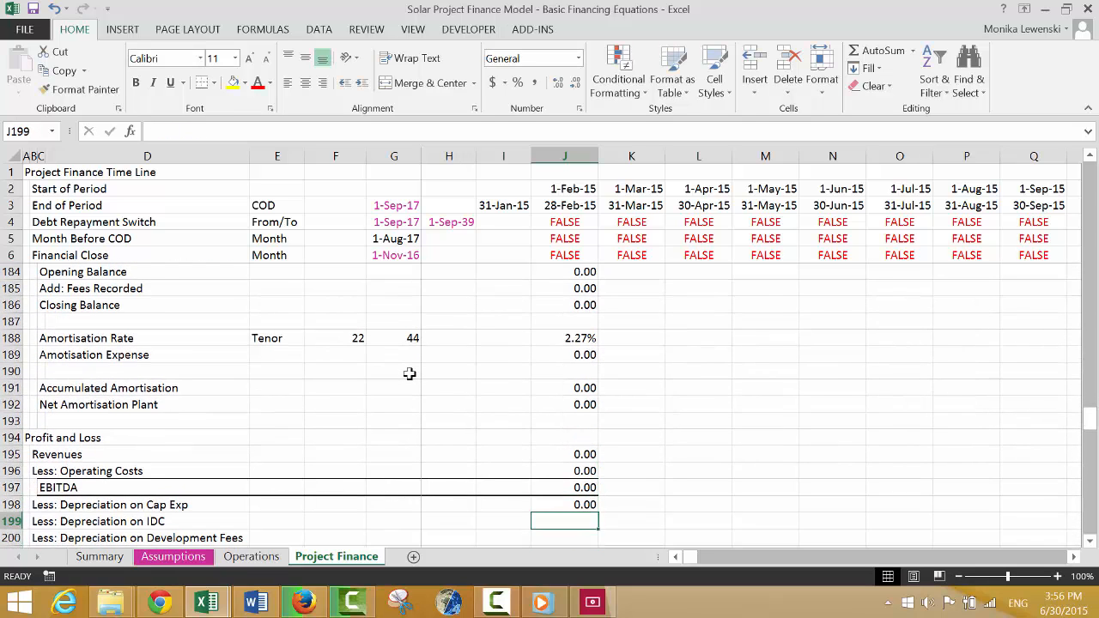
text(=)
key(Up)
key(Up)
key(Up)
key(Up)
key(Up)
key(Up)
key(Up)
key(Up)
key(Up)
key(Up)
key(Up)
key(Up)
key(Up)
key(Up)
key(Up)
key(Up)
key(Up)
key(Up)
key(Up)
key(Up)
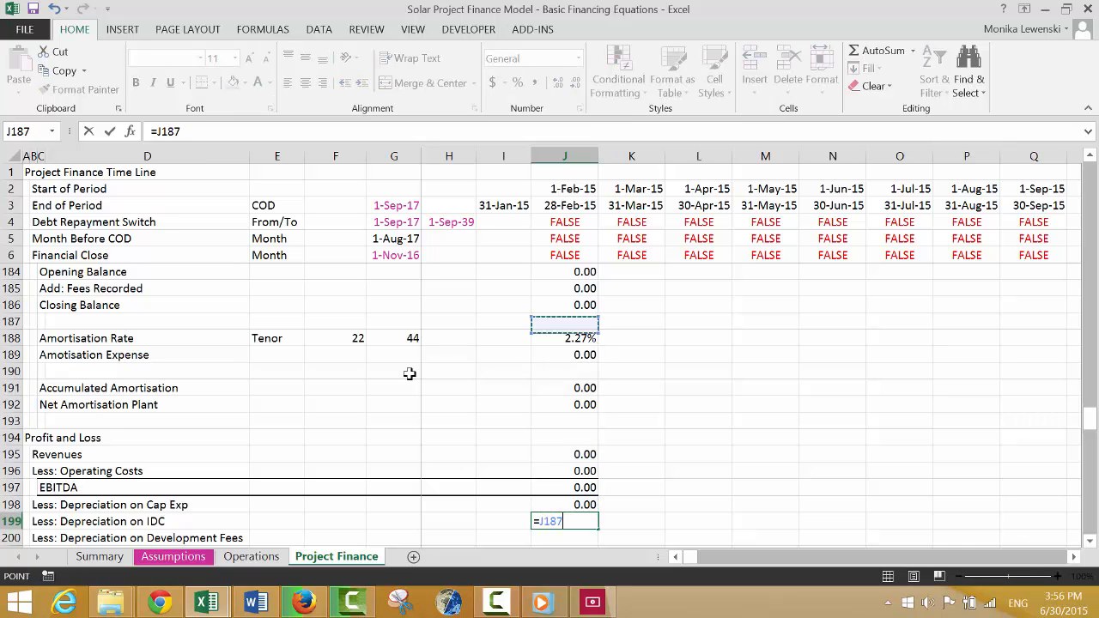
key(Up)
key(Up)
key(Up)
key(Up)
key(Up)
key(Up)
key(Up)
key(Up)
key(Up)
key(Up)
key(Up)
key(Down)
key(Down)
key(Down)
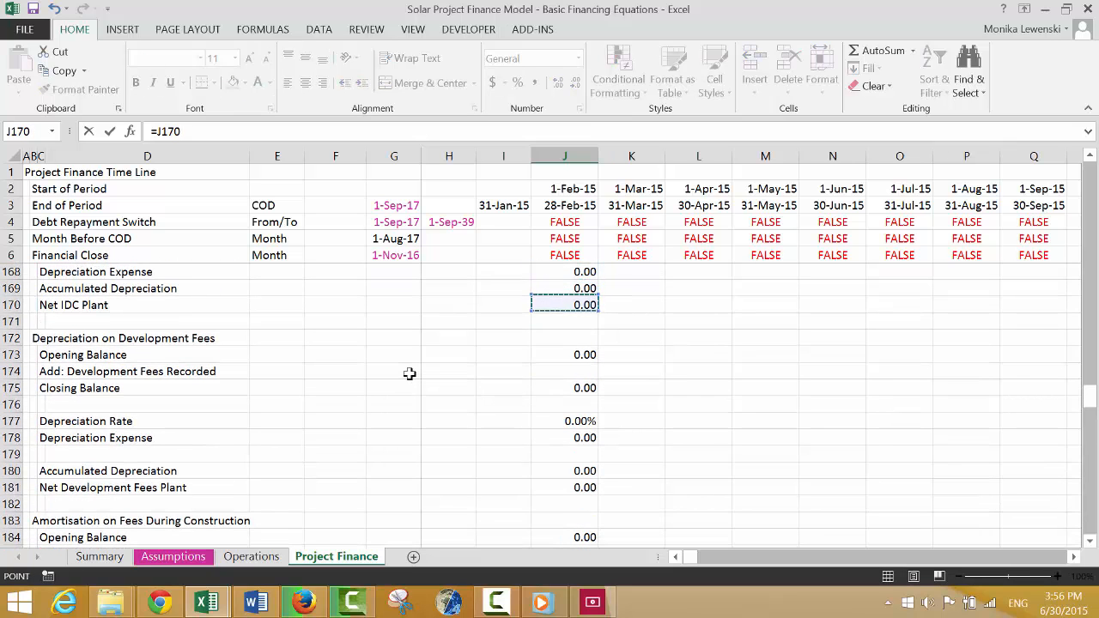
key(Up)
key(Up)
key(Up)
key(Up)
key(Up)
key(Up)
key(Up)
key(Up)
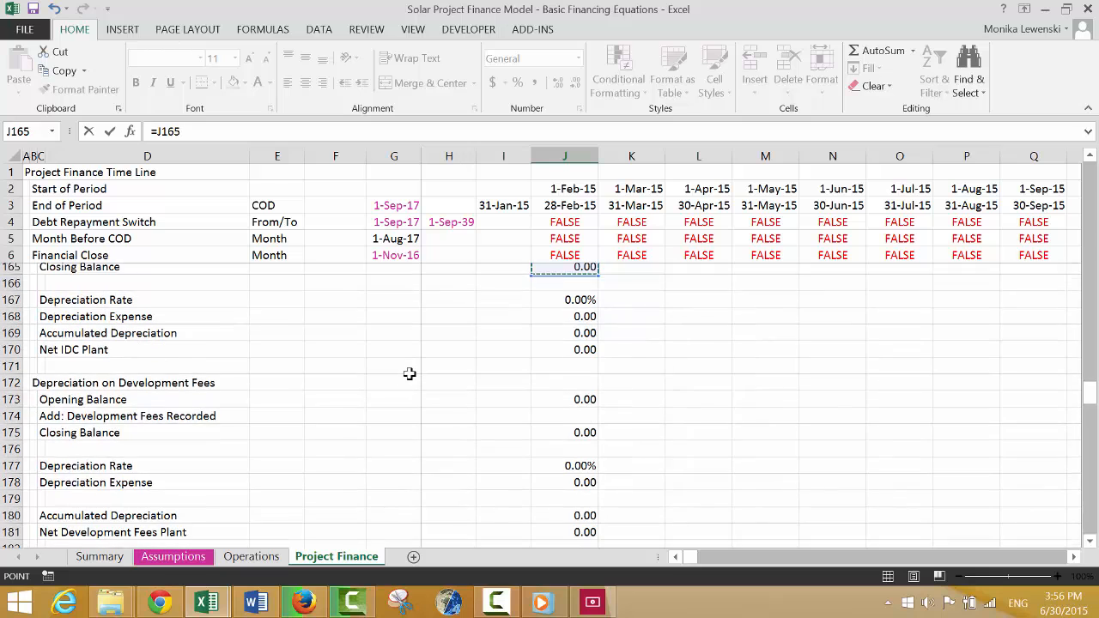
key(Down)
key(Down)
key(Up)
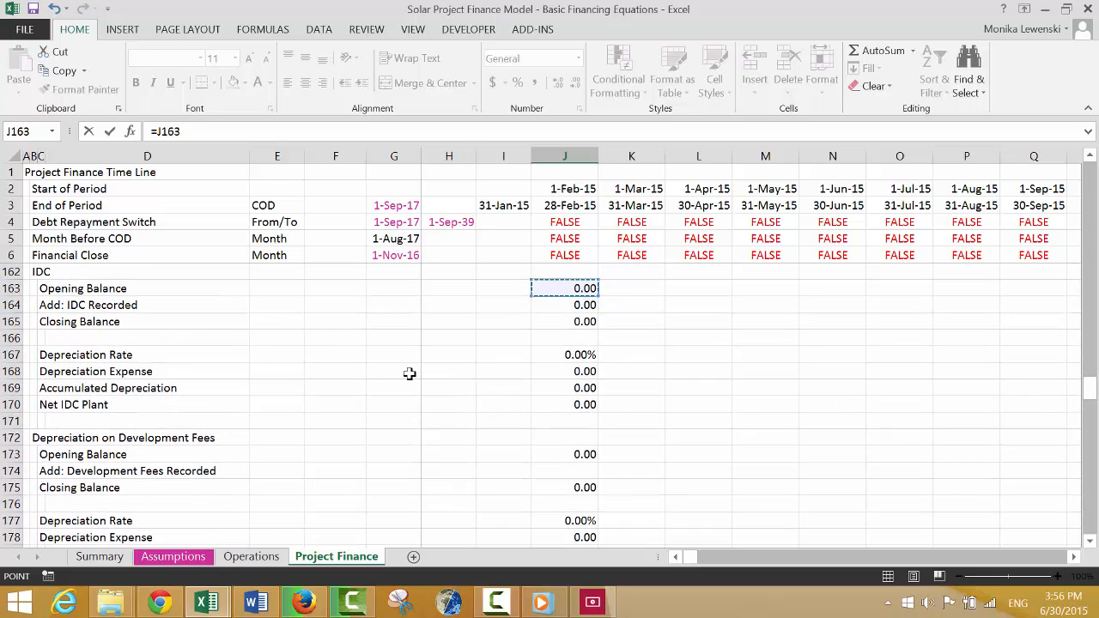
key(Down)
key(Down)
key(Down)
key(Down)
key(Down)
key(Down)
key(Down)
key(Down)
key(Down)
key(Down)
key(Down)
key(Down)
key(Down)
key(Down)
key(Down)
key(Down)
key(Down)
key(Down)
key(Down)
key(Down)
key(Down)
key(Down)
key(Down)
key(Down)
key(Down)
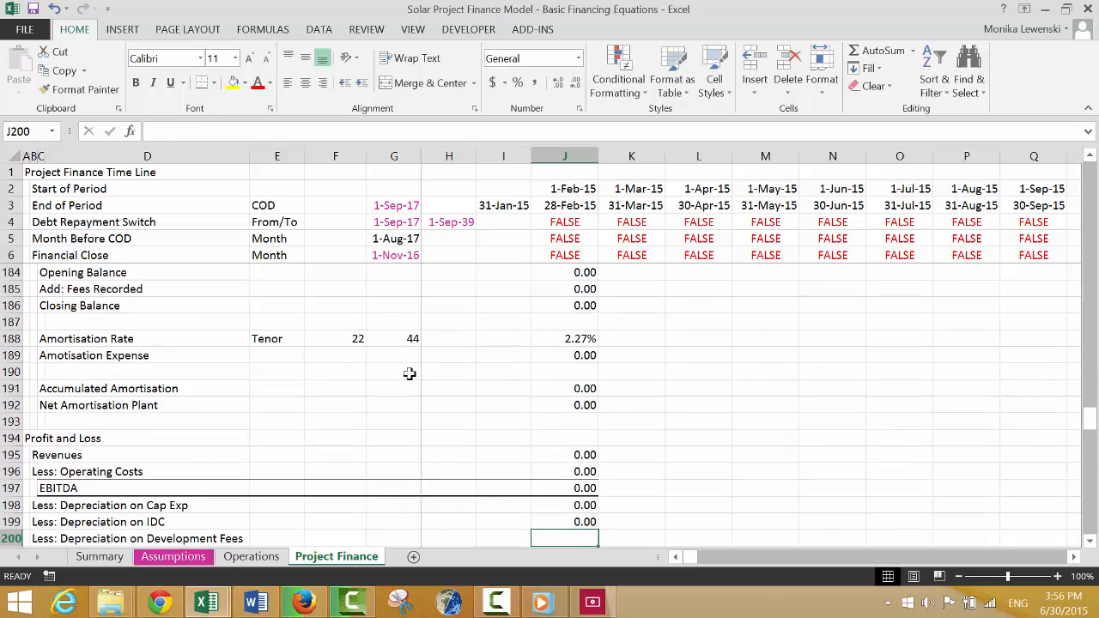
Link Less: Depreciation on Development Fees in J200 to the development fees Depreciation Expense, =J178.
key(Up)
key(Up)
key(Up)
key(Up)
key(Up)
key(Up)
key(Up)
key(Up)
key(Up)
key(Up)
key(Up)
key(Up)
key(Up)
key(Up)
key(Up)
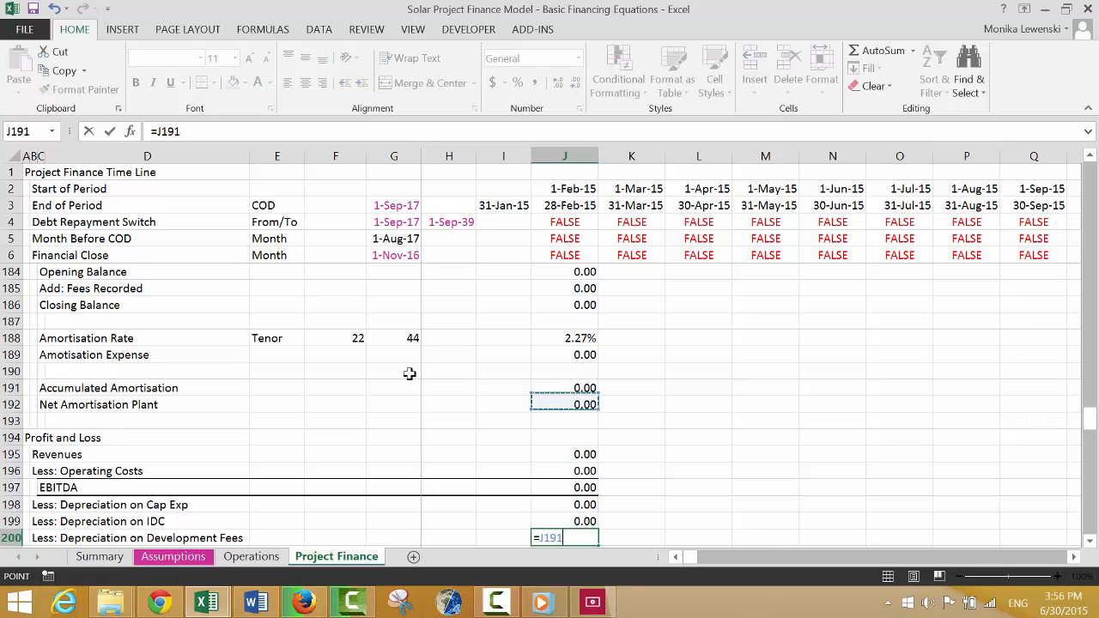
key(Up)
key(Up)
key(Up)
key(Up)
key(Up)
key(Up)
key(Up)
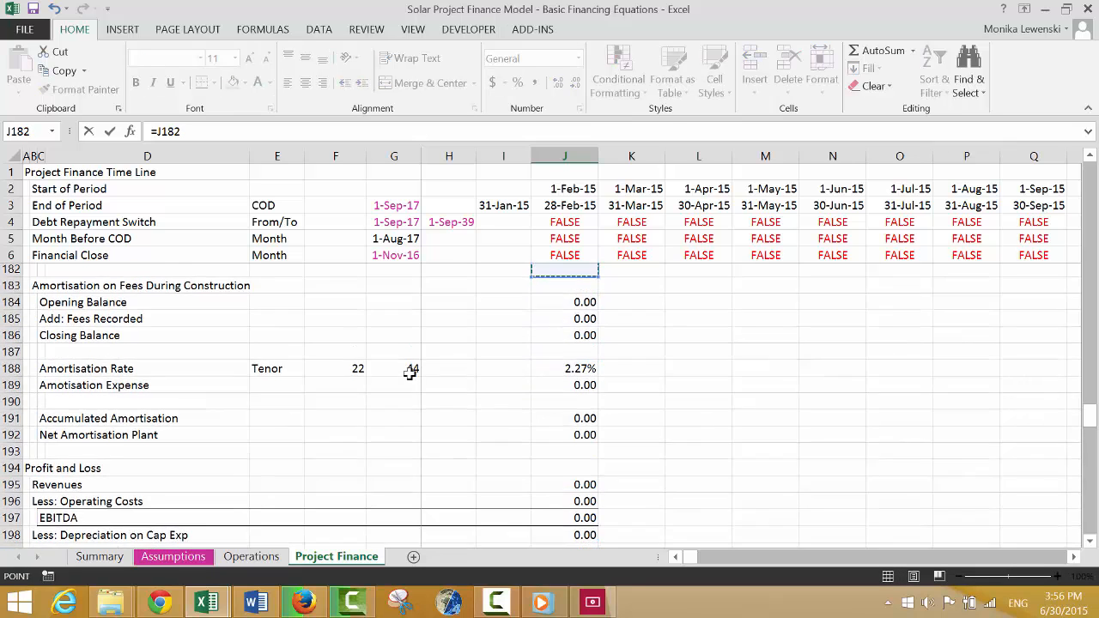
key(Down)
key(Down)
key(Down)
key(Down)
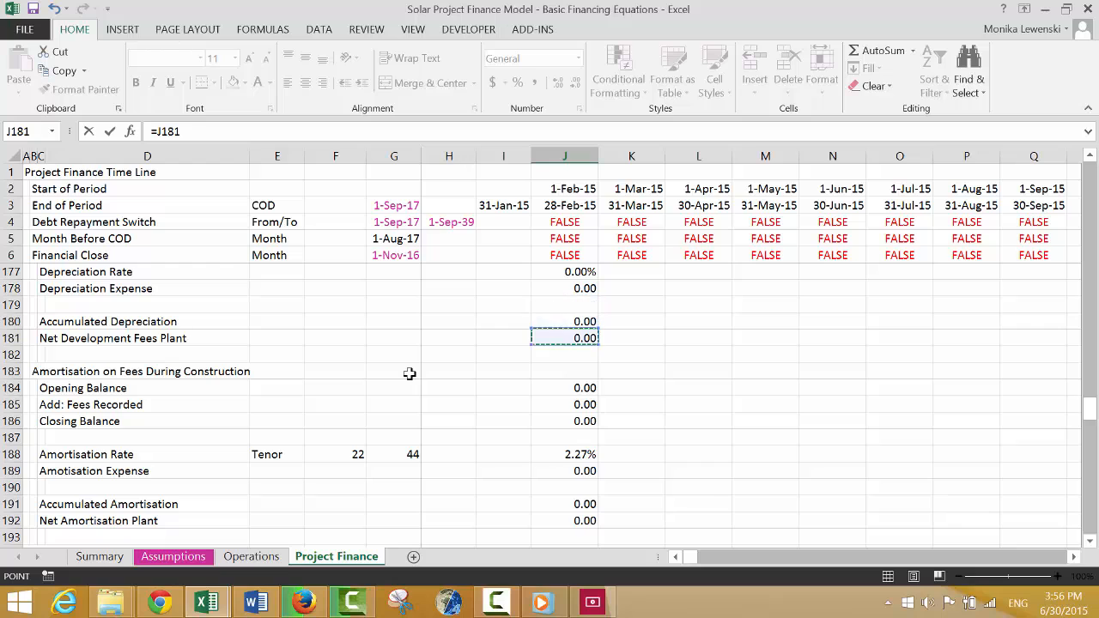
key(Up)
key(Up)
key(Up)
key(Return)
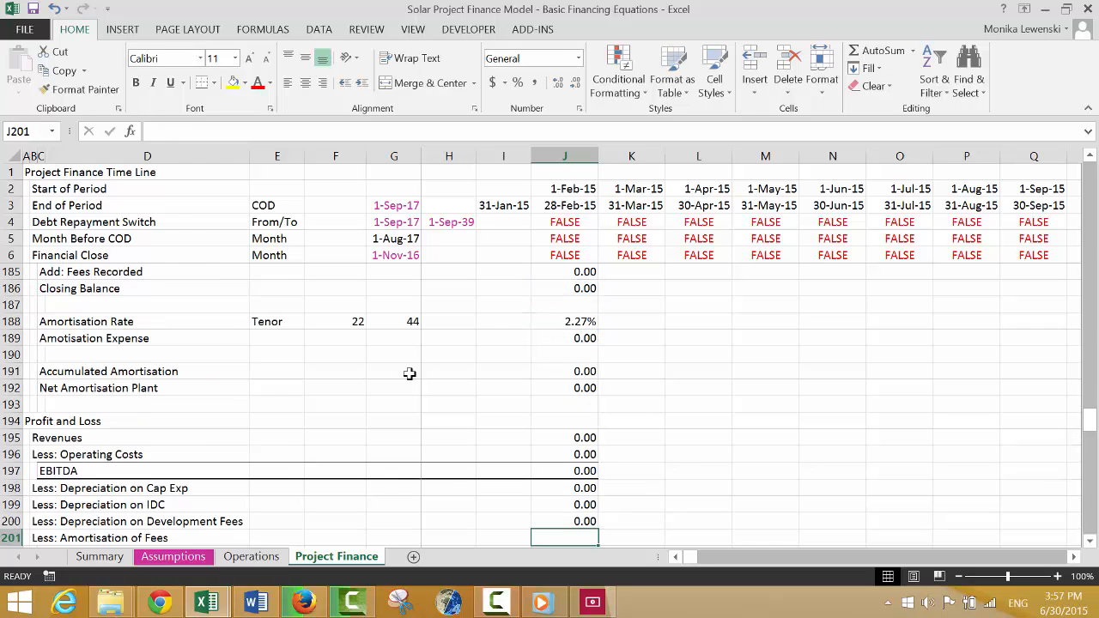
Link Less: Amortisation of Fees in J201 to the construction fees Amortisation Expense, =J189.
text(=)
key(Up)
key(Up)
key(Up)
key(Up)
key(Up)
key(Up)
key(Up)
key(Up)
key(Up)
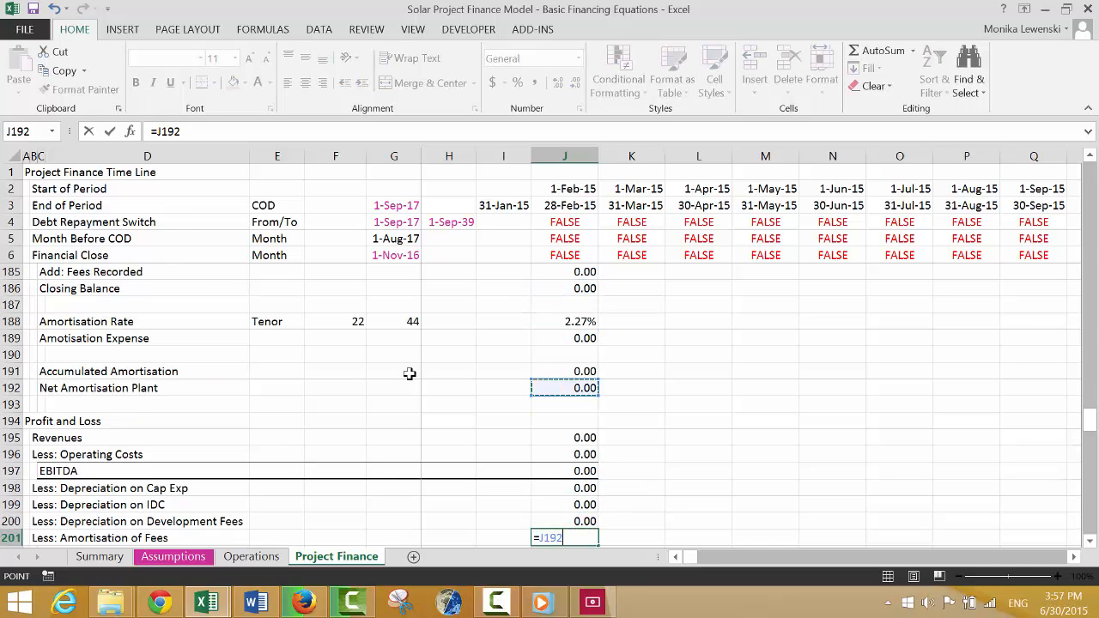
key(Up)
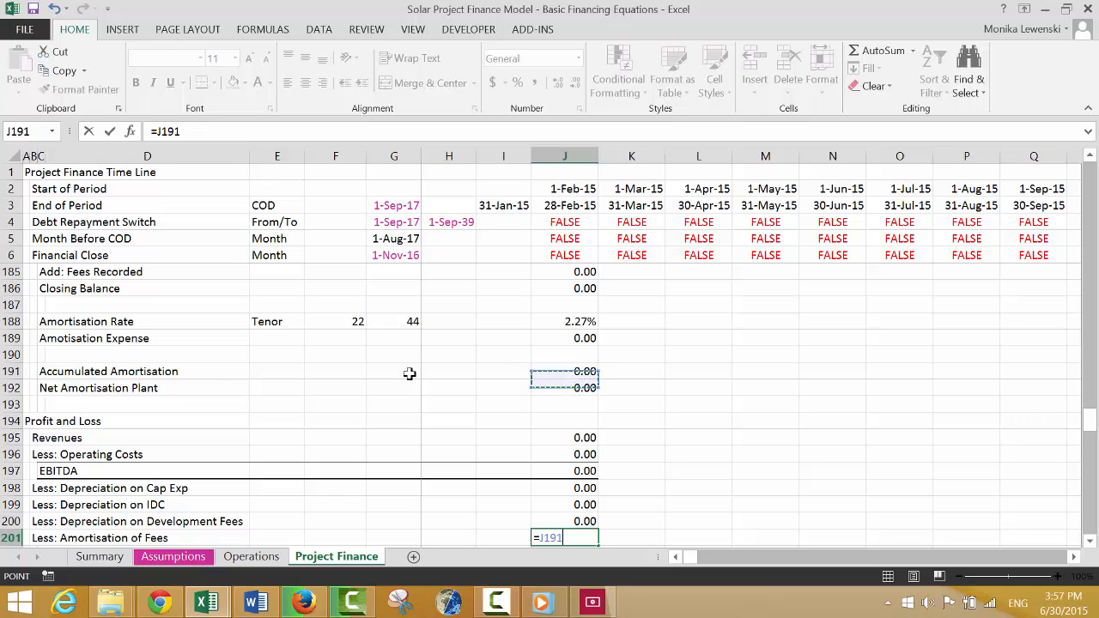
key(Up)
key(Up)
key(Return)
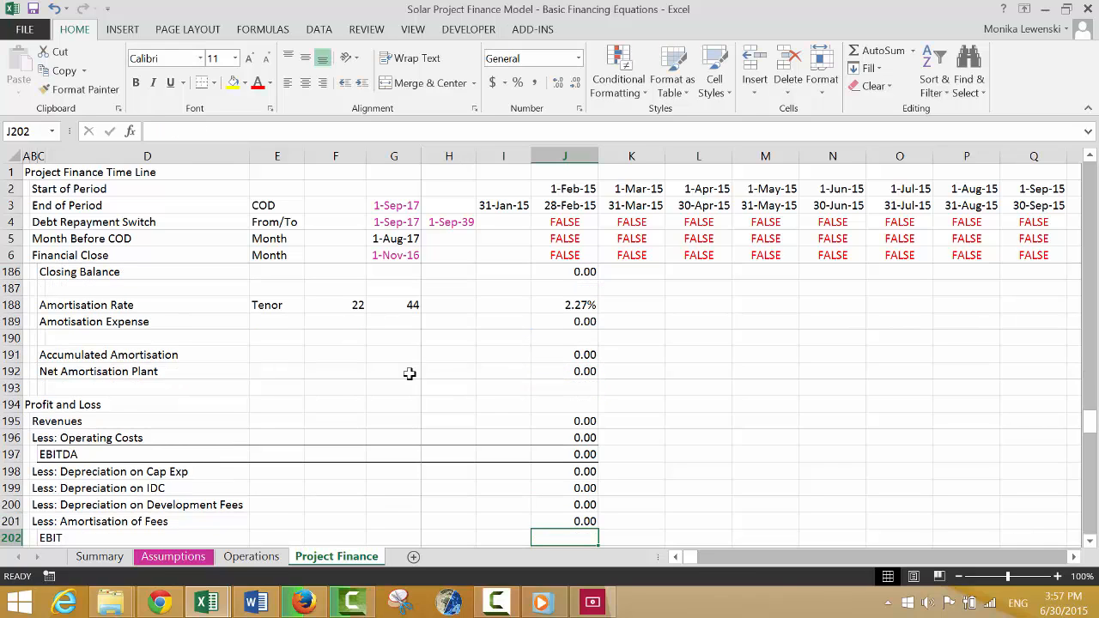
Calculate EBIT in J202 as EBITDA in J197 minus the three depreciation lines and the amortisation of fees in rows 198 to 201.
text(=)
key(Up)
key(Up)
key(Up)
key(Up)
key(Up)
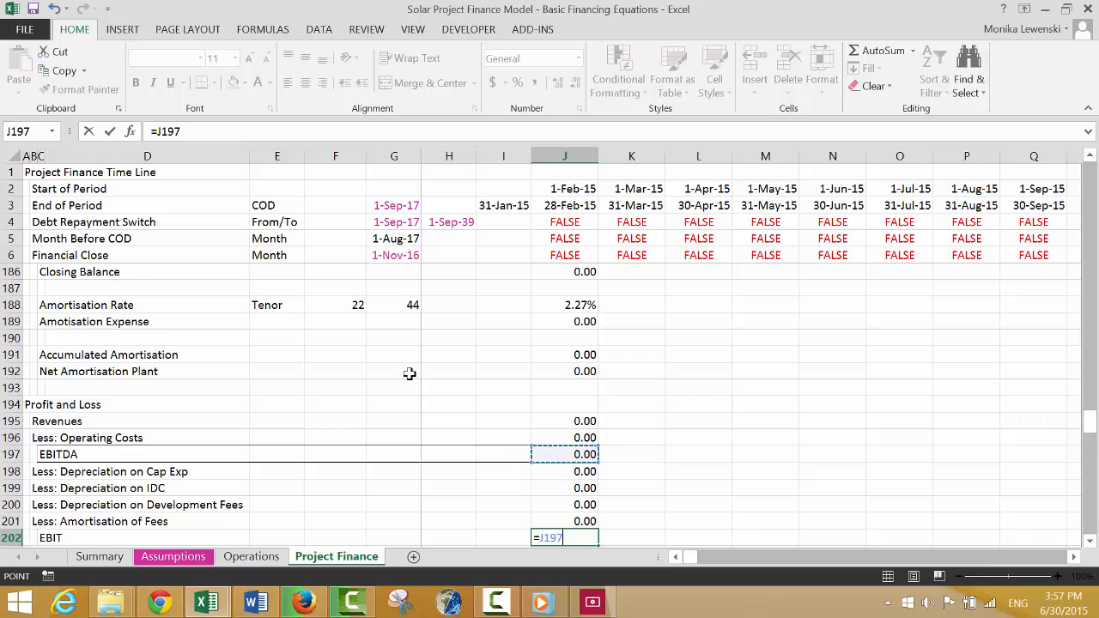
text(-)
key(Up)
key(Up)
key(Up)
key(Up)
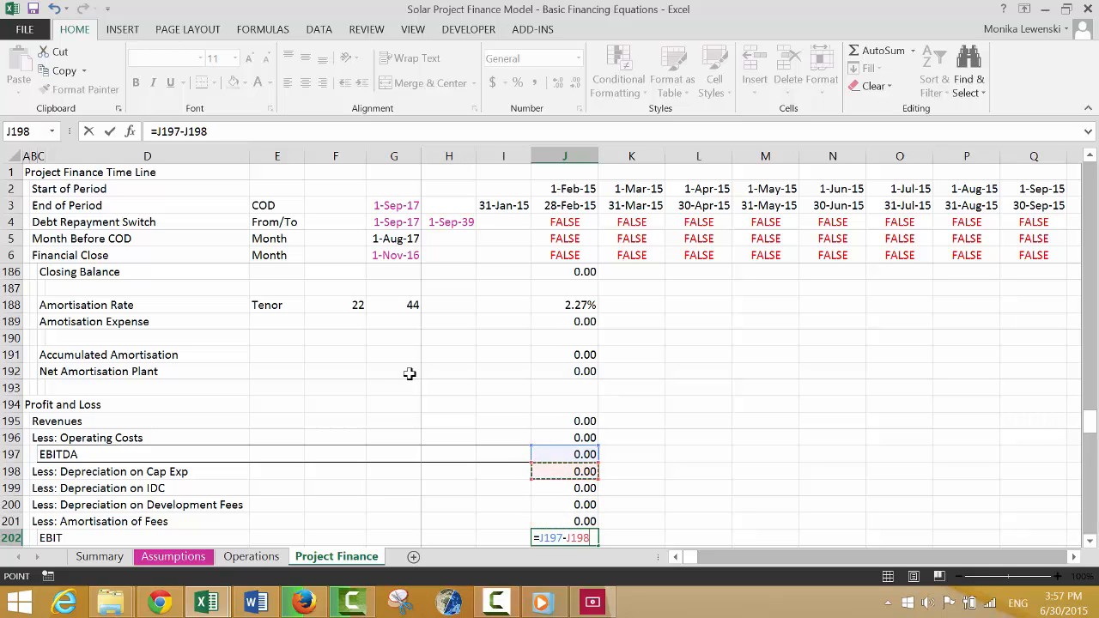
text(-)
key(Up)
key(Up)
key(Up)
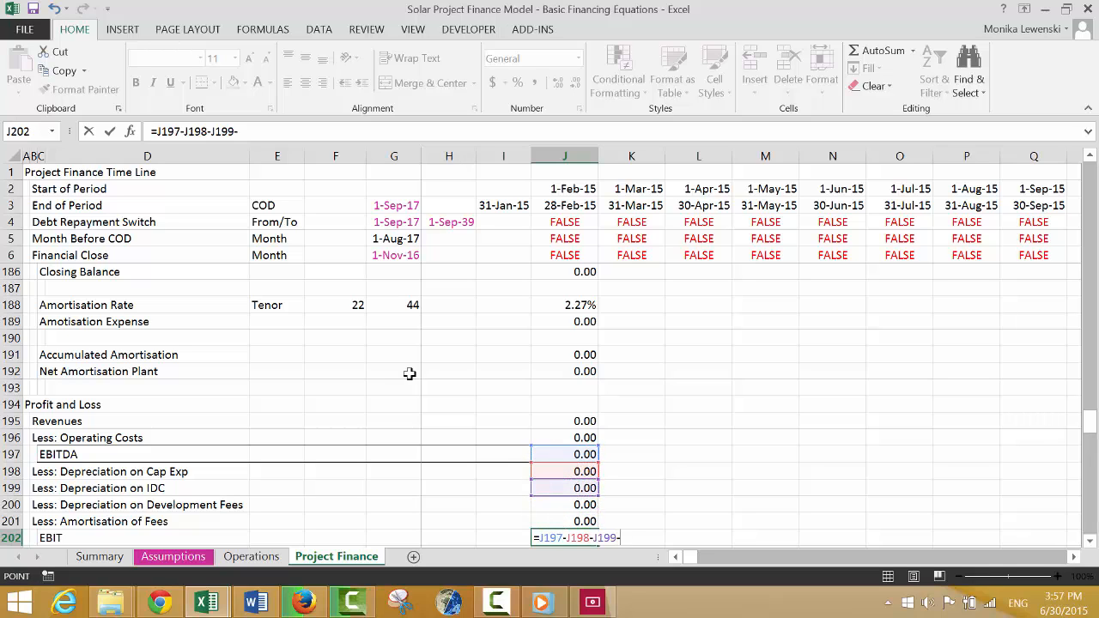
text(-)
key(Up)
key(Up)
Apply the same top and bottom border as the EBITDA row to the EBIT row, C202:J202.
key(Up)
key(Return)
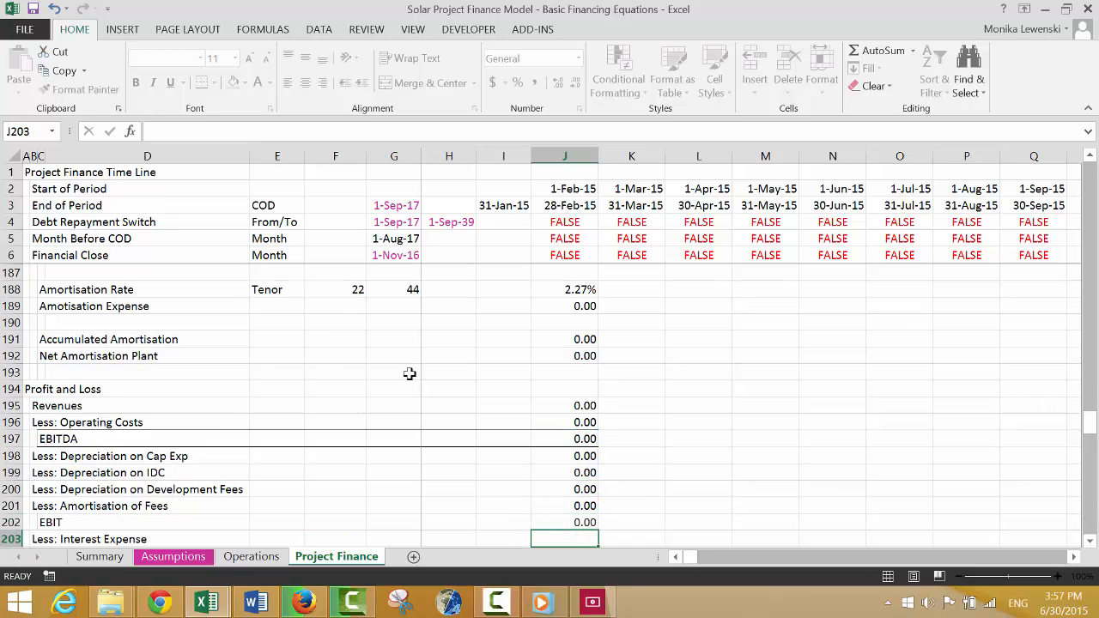
key(Up)
key(Left)
key(Left)
key(Left)
key(Left)
key(Left)
key(Left)
key(Left)
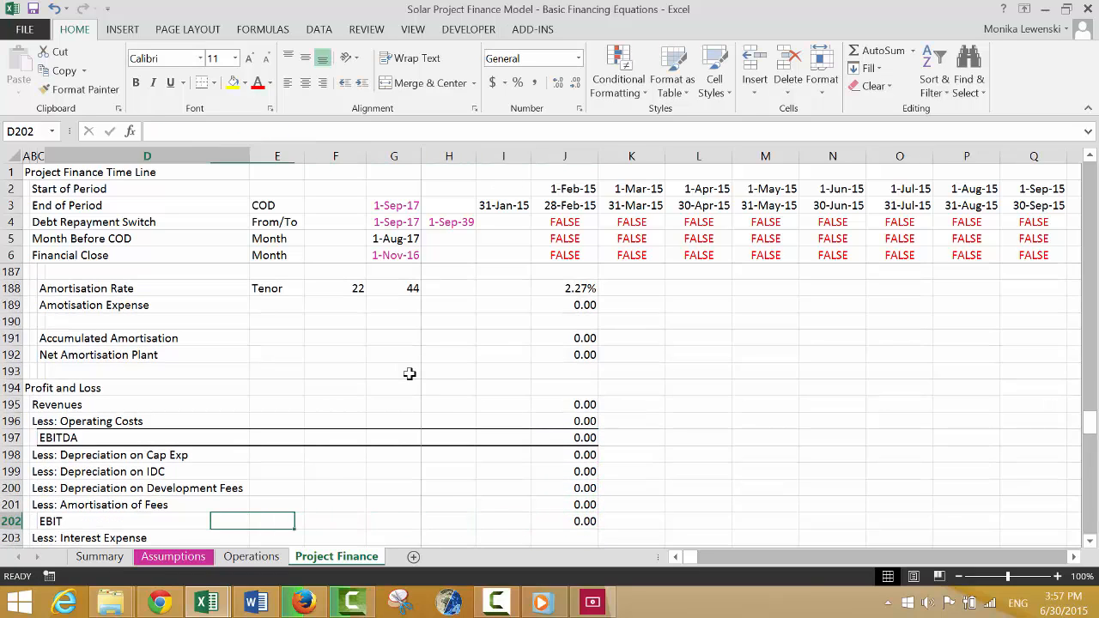
key(shift+Right)
key(shift+Right)
key(shift+Right)
key(shift+Right)
key(shift+Right)
key(shift+Right)
key(shift+Right)
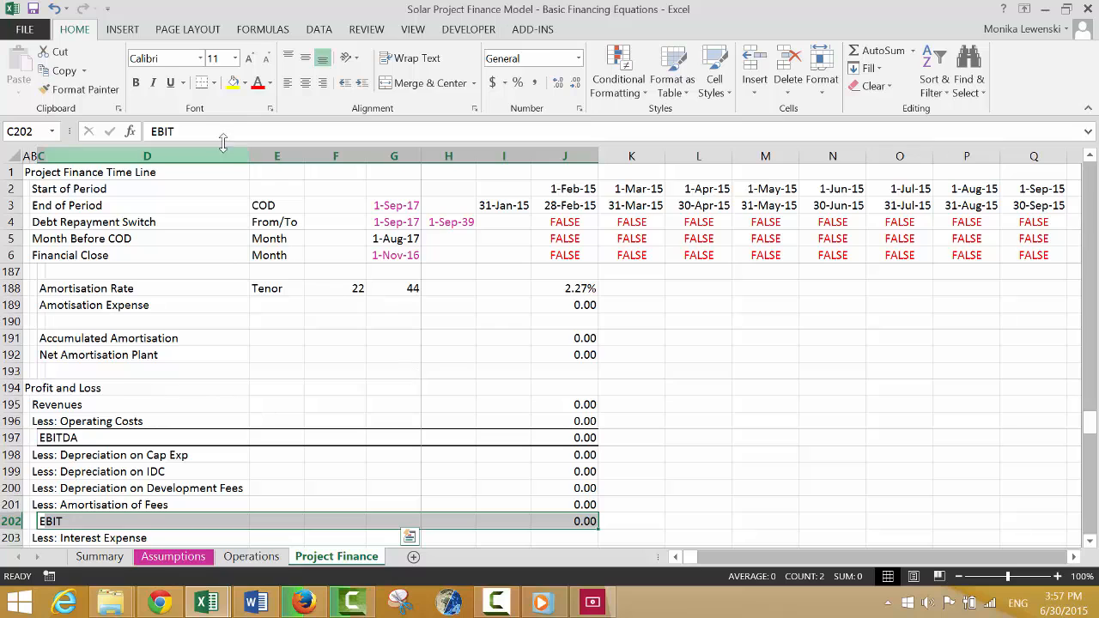
click(202, 89)
Link Less: Interest Expense in J203 to the Interest Expense of the Permanent Debt Schedule, =J150.
key(Down)
key(Down)
key(Down)
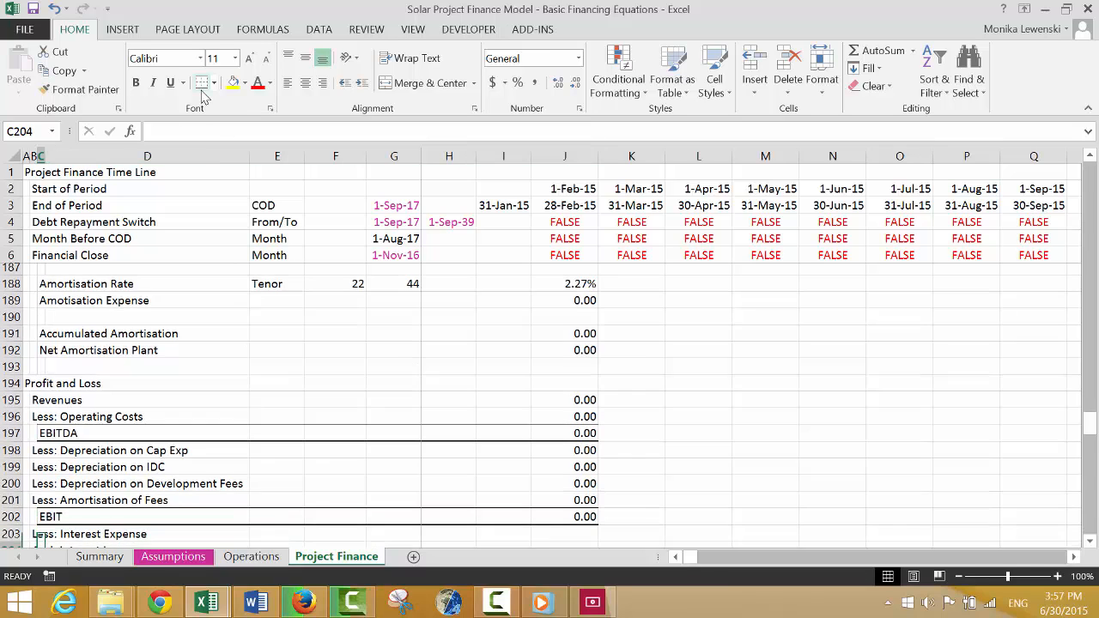
key(Up)
key(Up)
key(Right)
key(Right)
key(Right)
key(Right)
key(Right)
key(Right)
key(Right)
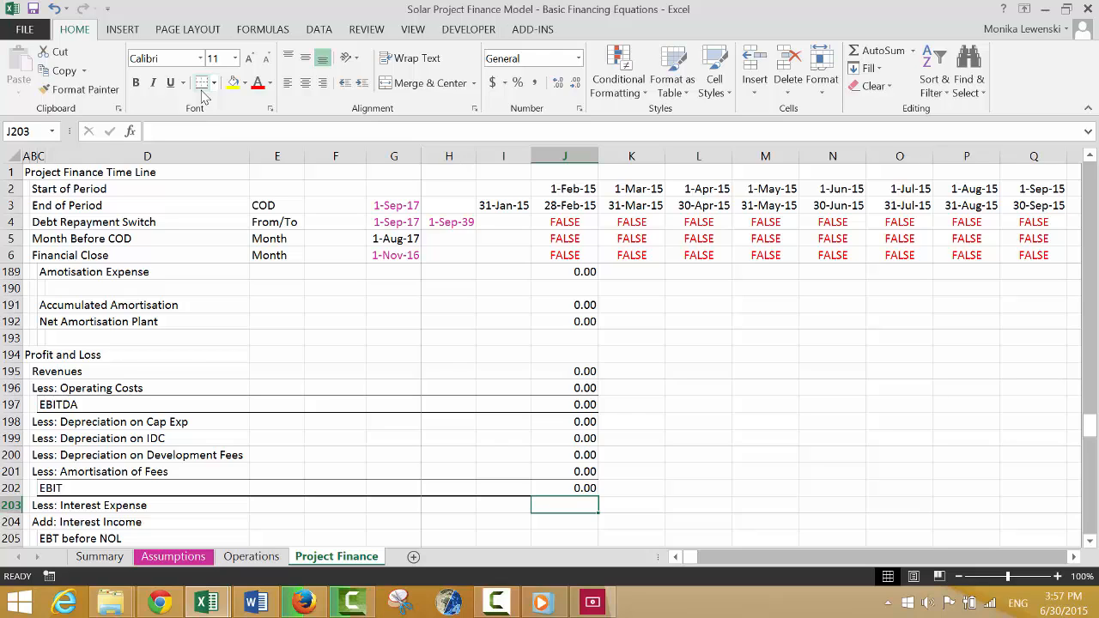
text(=)
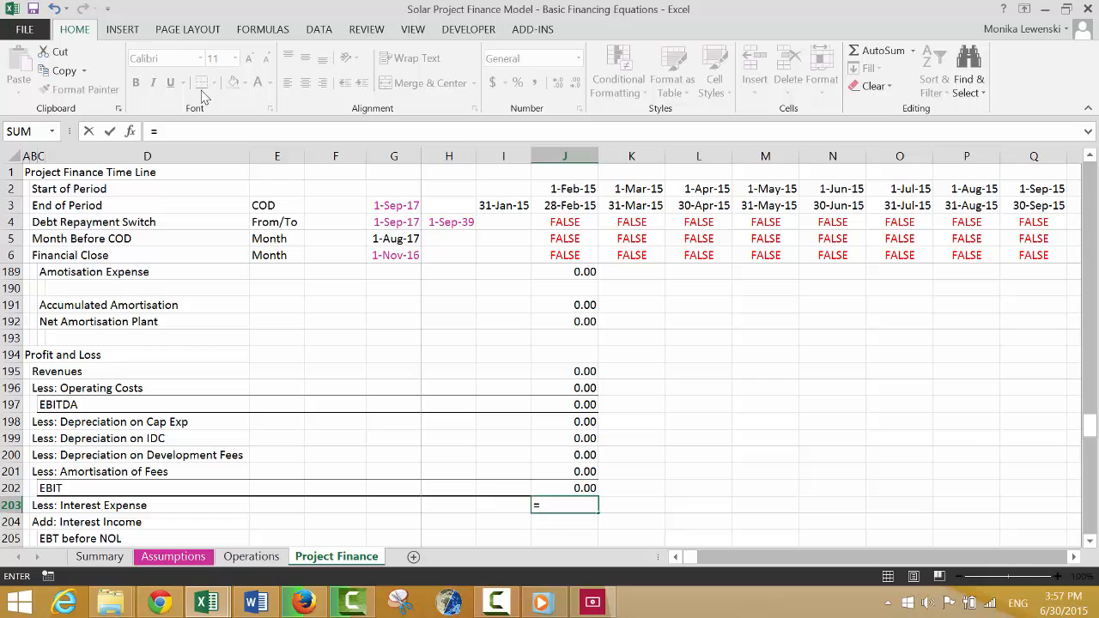
key(Up)
key(Up)
key(Up)
key(Up)
key(Up)
key(Up)
key(Up)
key(Up)
key(Up)
key(Up)
key(Up)
key(Up)
key(Up)
key(Up)
key(Up)
key(Up)
key(Up)
key(Up)
key(Up)
key(Up)
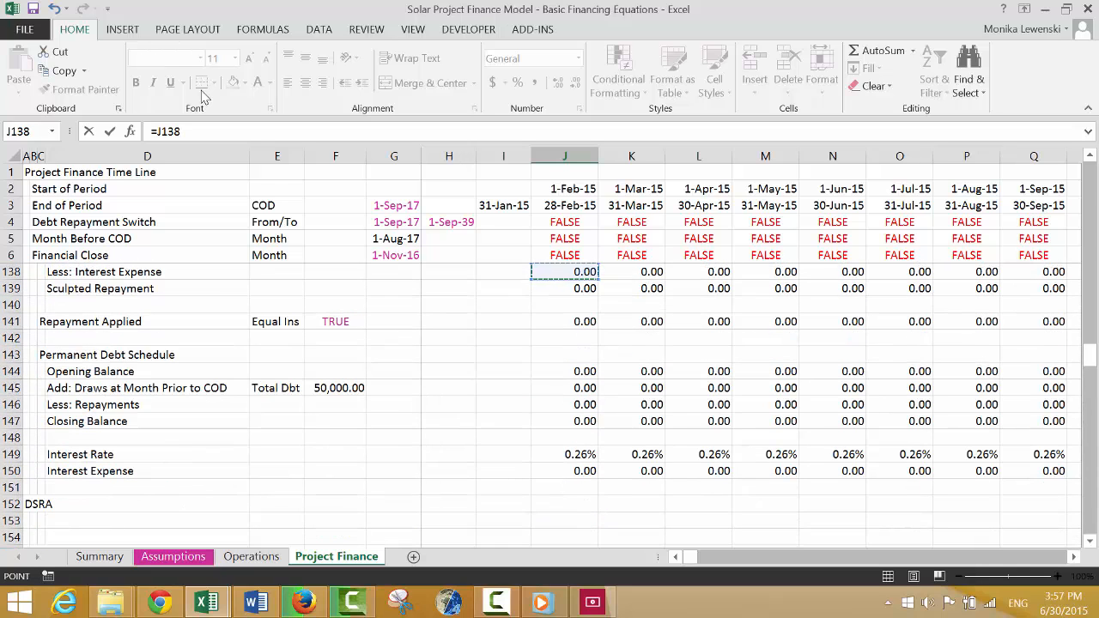
key(Up)
key(Up)
key(Up)
key(Up)
key(Up)
key(Up)
key(Up)
key(Up)
key(Up)
key(Up)
key(Up)
key(Up)
key(Up)
key(Up)
key(Up)
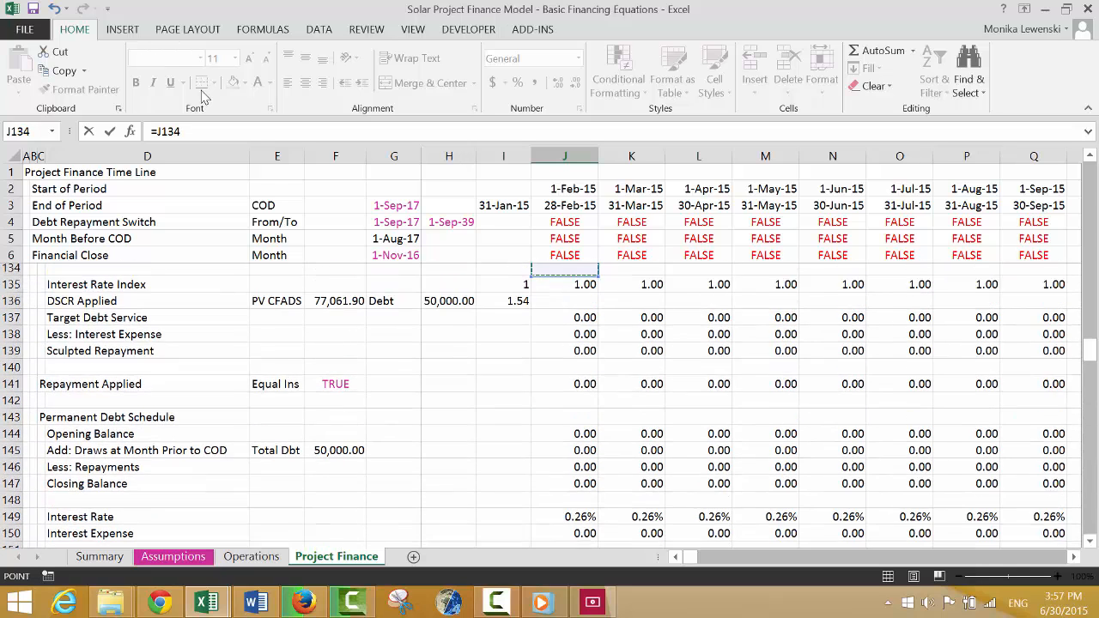
key(Up)
key(Up)
key(Up)
key(Up)
key(Up)
key(Up)
key(Up)
key(Up)
key(Up)
key(Up)
key(Up)
key(Up)
key(Up)
key(Up)
key(Up)
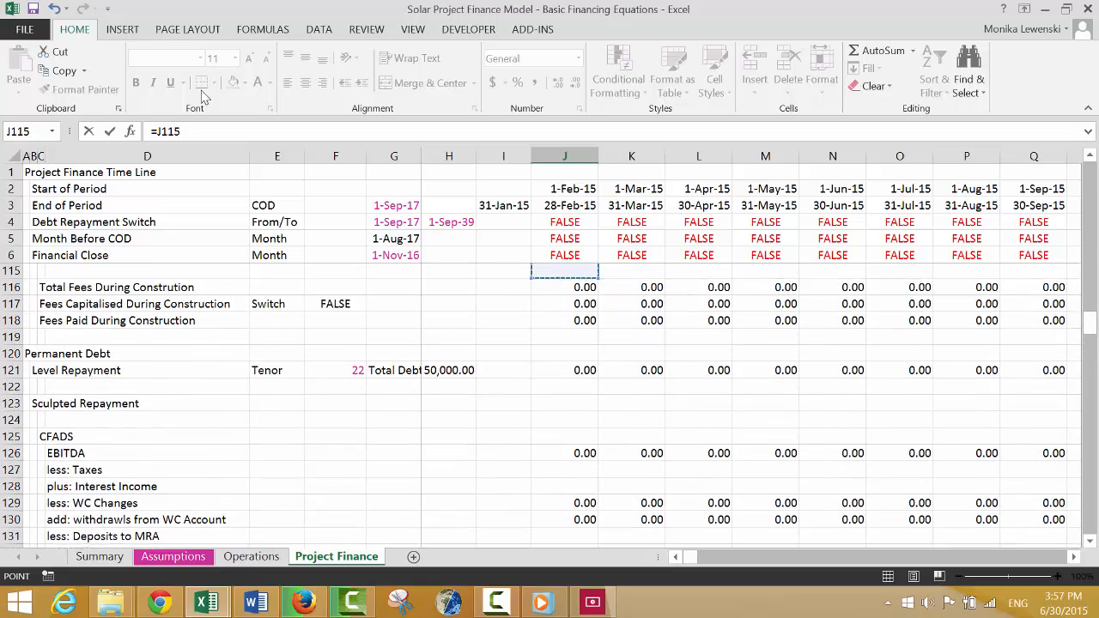
key(Up)
key(Up)
key(Up)
key(Up)
key(Up)
key(Up)
key(Up)
key(Up)
key(Up)
key(Up)
key(Up)
key(Up)
key(Up)
key(Up)
key(Up)
key(Up)
key(Up)
key(Up)
key(Up)
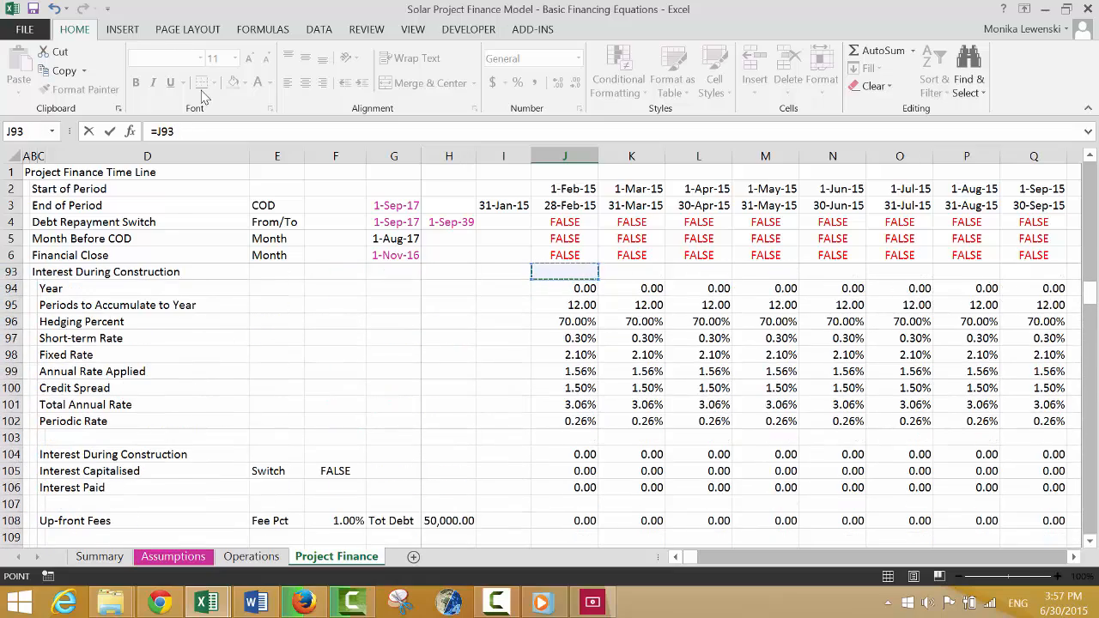
key(Down)
key(Down)
key(Down)
key(Down)
key(Down)
key(Down)
key(Down)
key(Down)
key(Down)
key(Down)
key(Down)
key(Down)
key(Down)
key(Down)
key(Down)
key(Down)
key(Down)
key(Down)
key(Down)
key(Down)
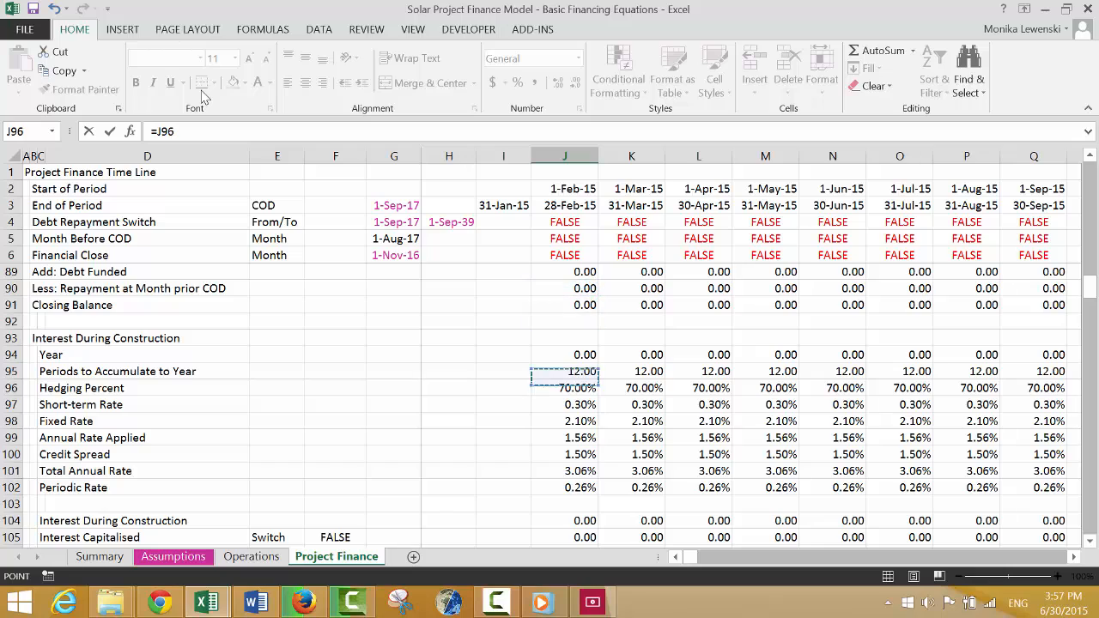
key(Up)
key(Down)
key(Down)
key(Down)
key(Down)
key(Down)
key(Down)
key(Down)
key(Down)
key(Down)
key(Down)
key(Down)
key(Down)
key(Down)
key(Down)
key(Down)
key(Down)
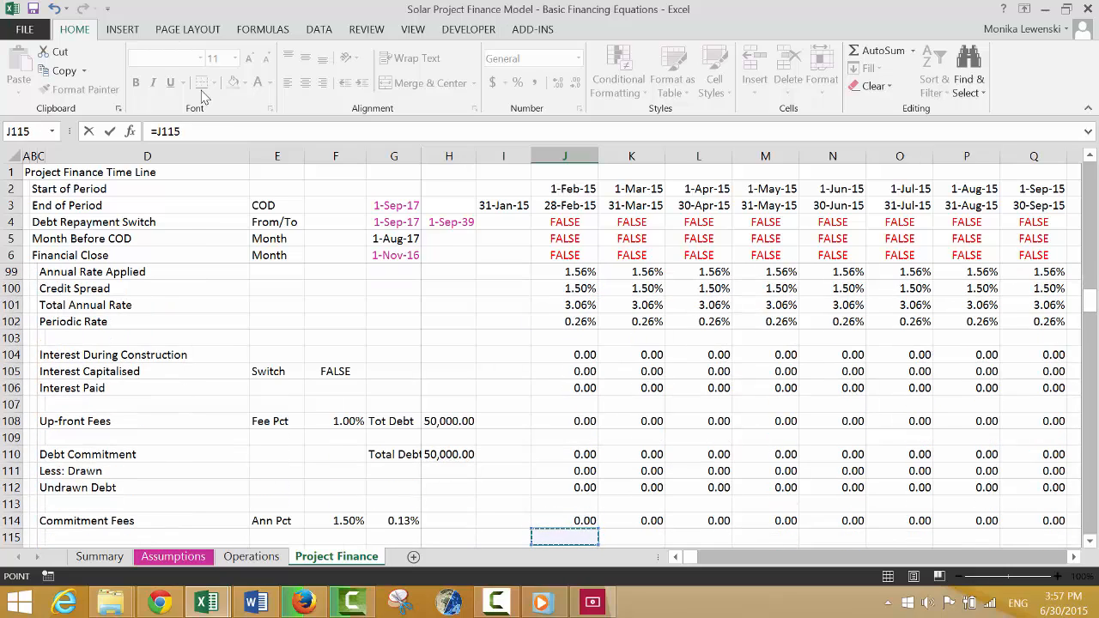
key(Down)
key(Down)
key(Down)
key(Down)
key(Down)
key(Down)
key(Down)
key(Down)
key(Down)
key(Down)
key(Down)
key(Down)
key(Down)
key(Down)
key(Down)
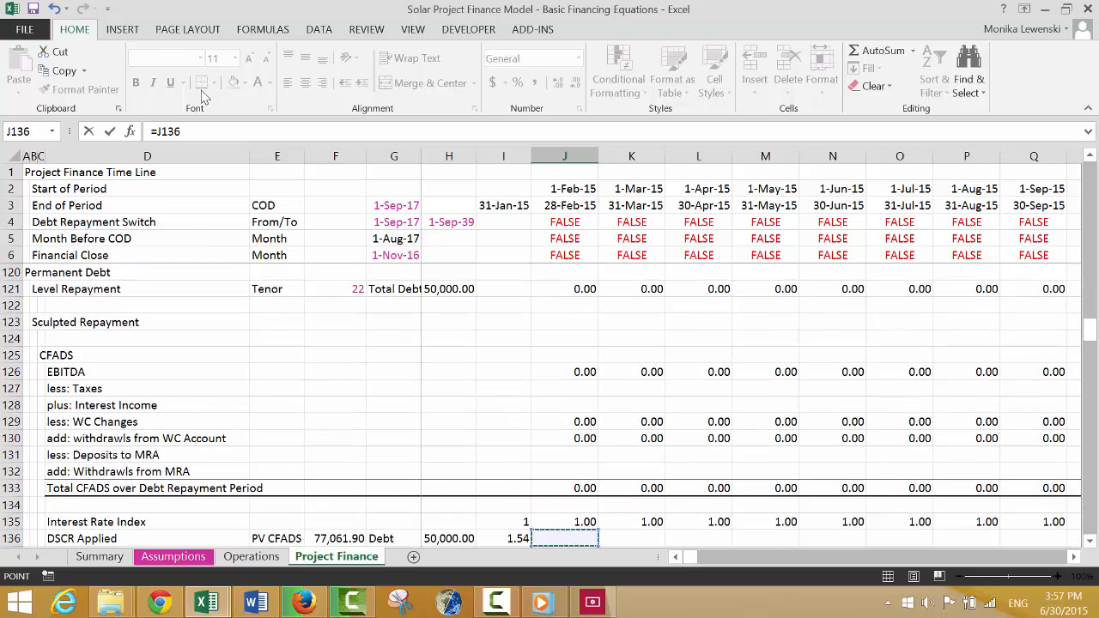
key(Down)
key(Down)
key(Down)
key(Up)
key(Up)
key(Up)
key(Up)
key(Up)
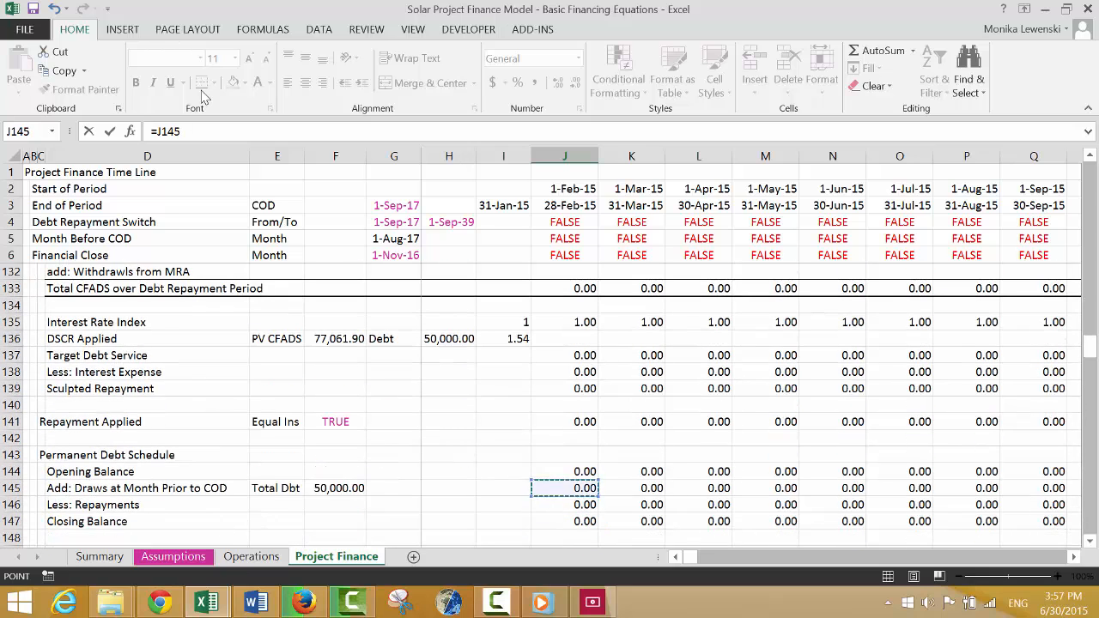
key(Down)
key(Up)
key(Up)
key(Up)
key(Up)
key(Up)
key(Up)
key(Up)
key(Up)
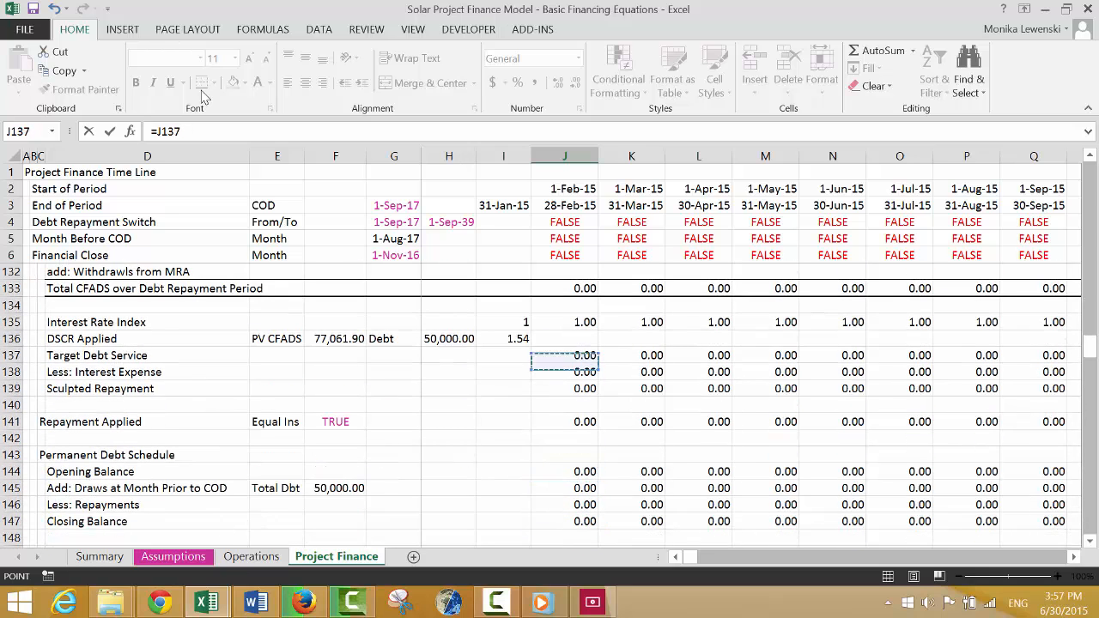
key(Down)
key(Down)
key(Down)
key(Down)
key(Down)
key(Down)
key(Down)
key(Down)
key(Down)
key(Down)
key(Down)
key(Down)
key(Down)
key(Down)
key(Down)
key(Down)
key(Down)
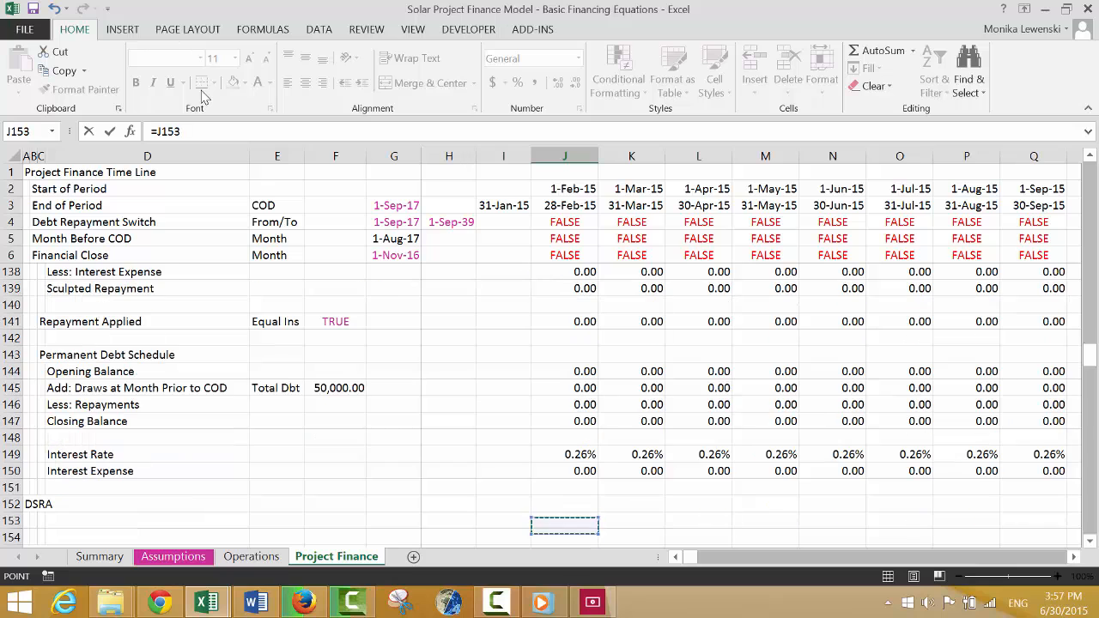
key(Up)
key(Up)
key(Up)
key(Return)
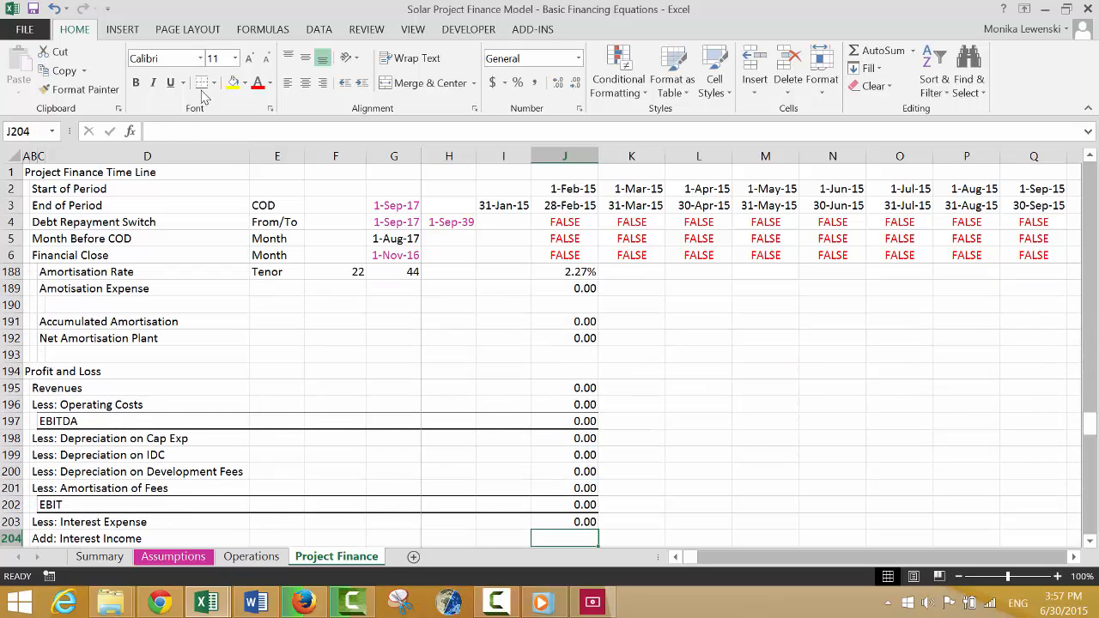
text(=)
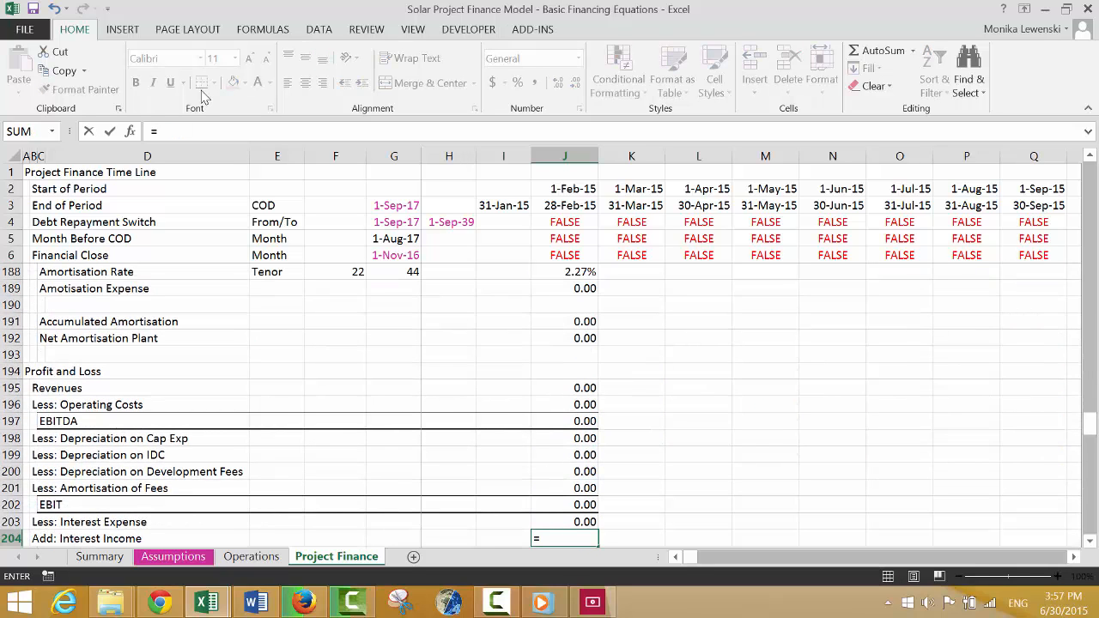
key(Escape)
key(Down)
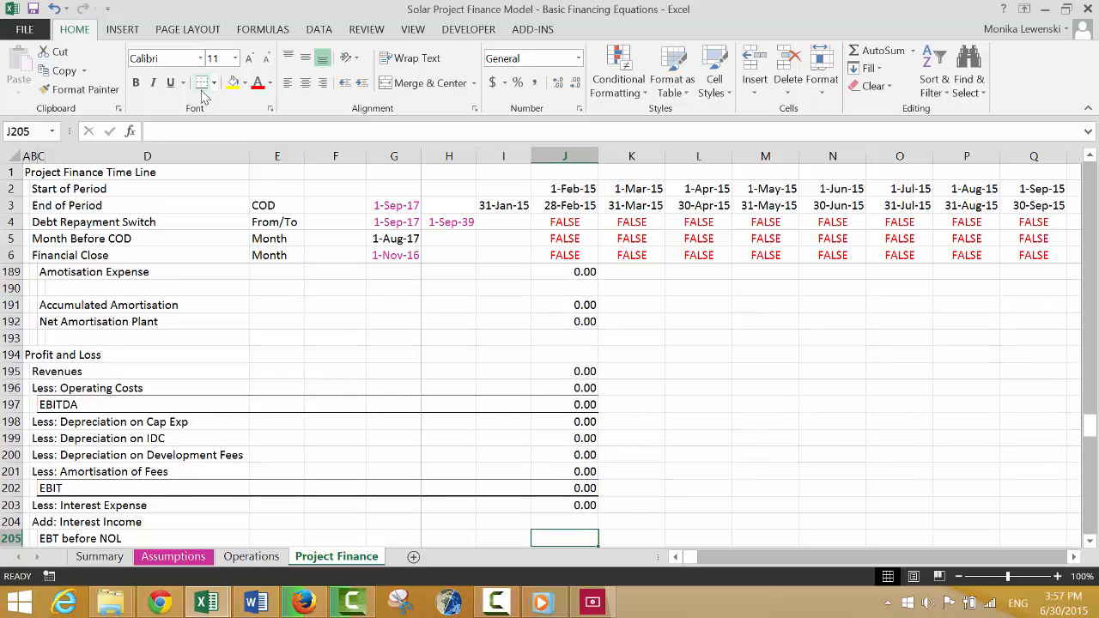
key(Left)
key(Left)
key(Left)
key(Left)
key(Left)
key(Left)
key(Left)
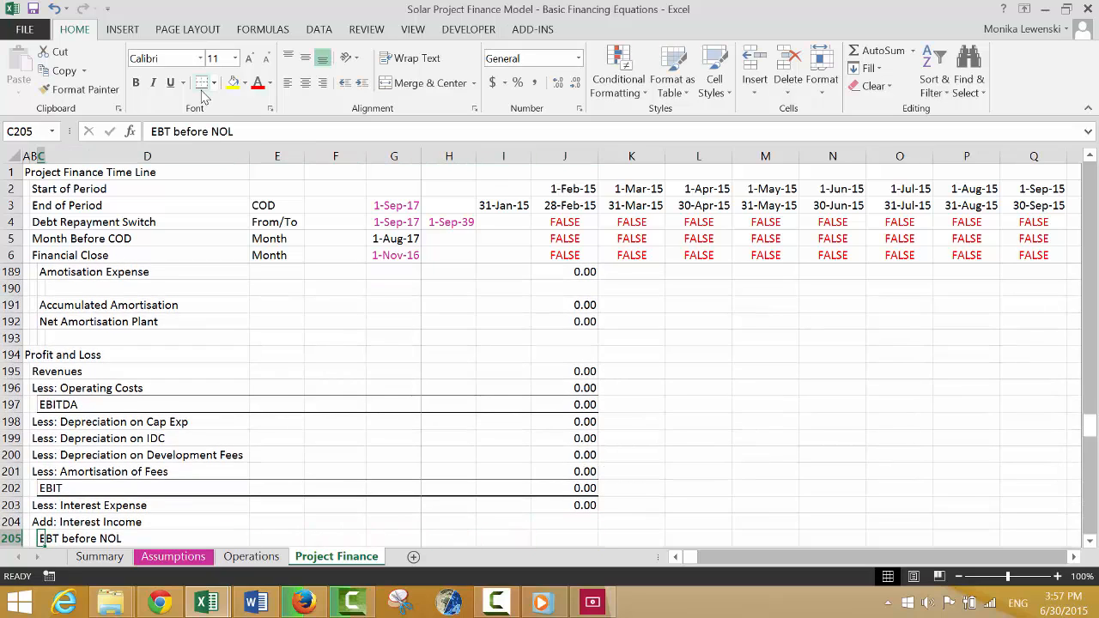
key(ctrl+Right)
key(Left)
key(Left)
key(Left)
key(Left)
key(Left)
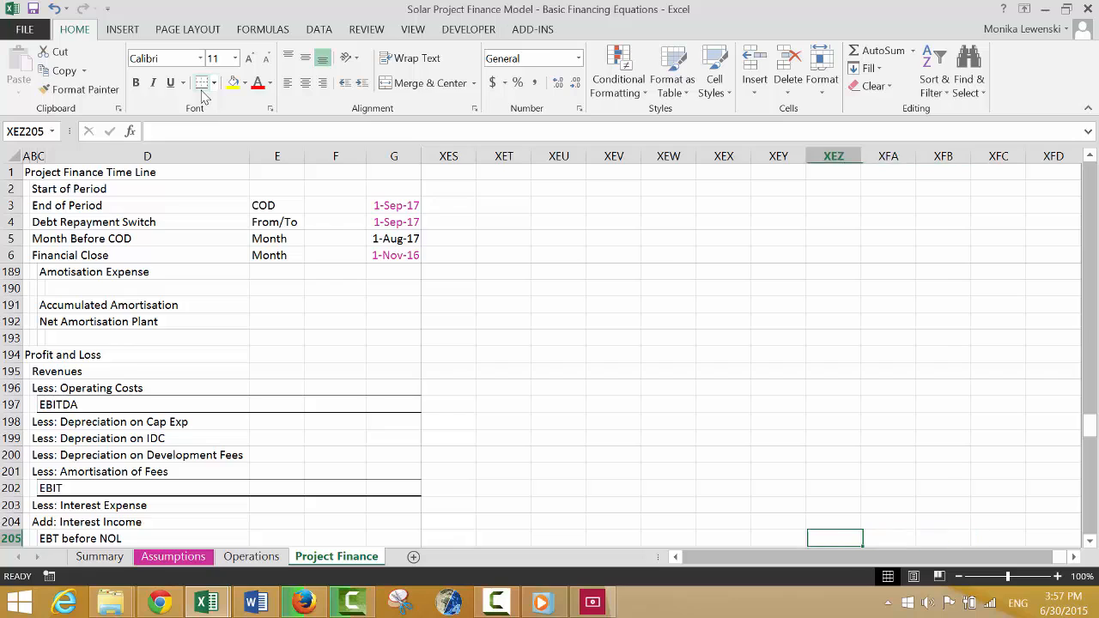
key(ctrl+Left)
key(Left)
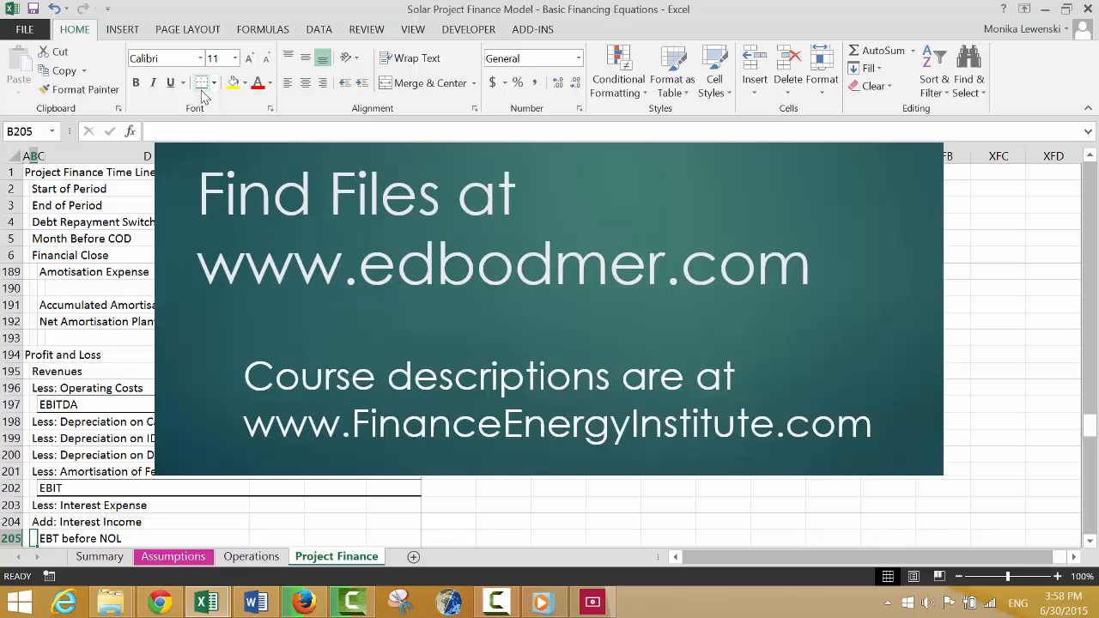
key(Right)
key(ctrl+shift+Right)
key(Left)
key(Right)
key(Right)
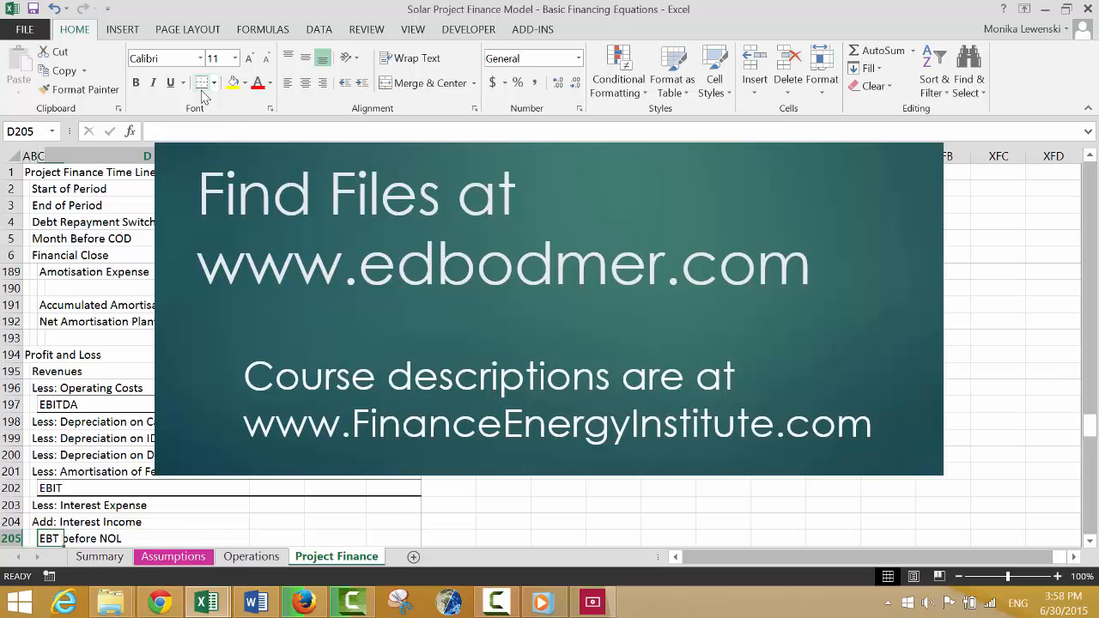
Calculate EBT before NOL in J205 as EBIT minus interest expense plus interest income, =J202-J203+J204.
key(Right)
key(Right)
key(Right)
key(Right)
key(Right)
key(Right)
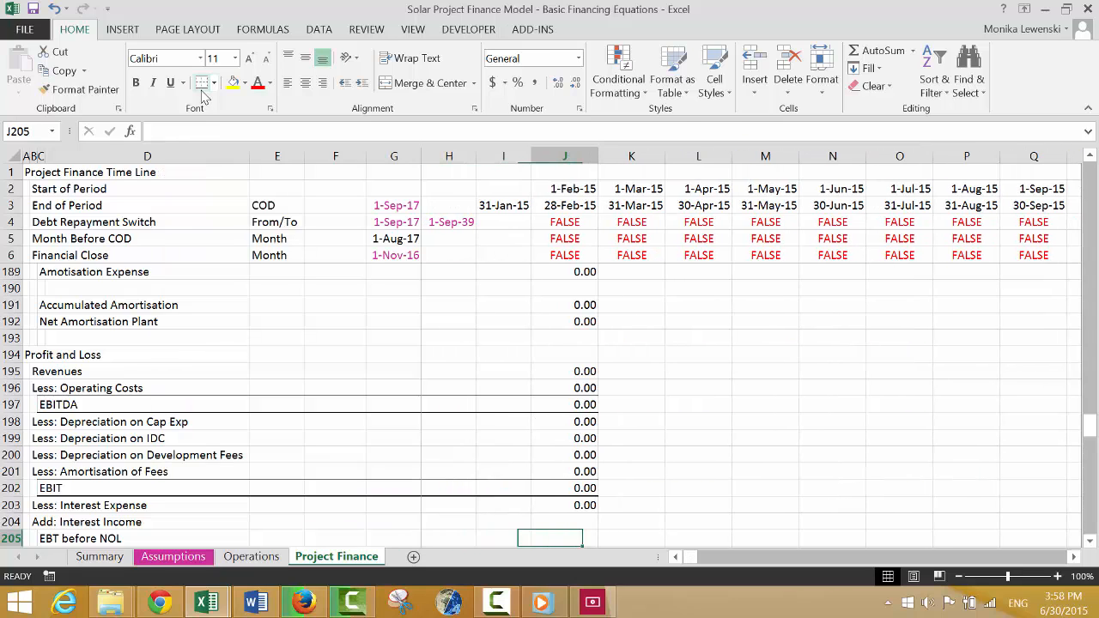
text(=)
key(Up)
key(Up)
key(Up)
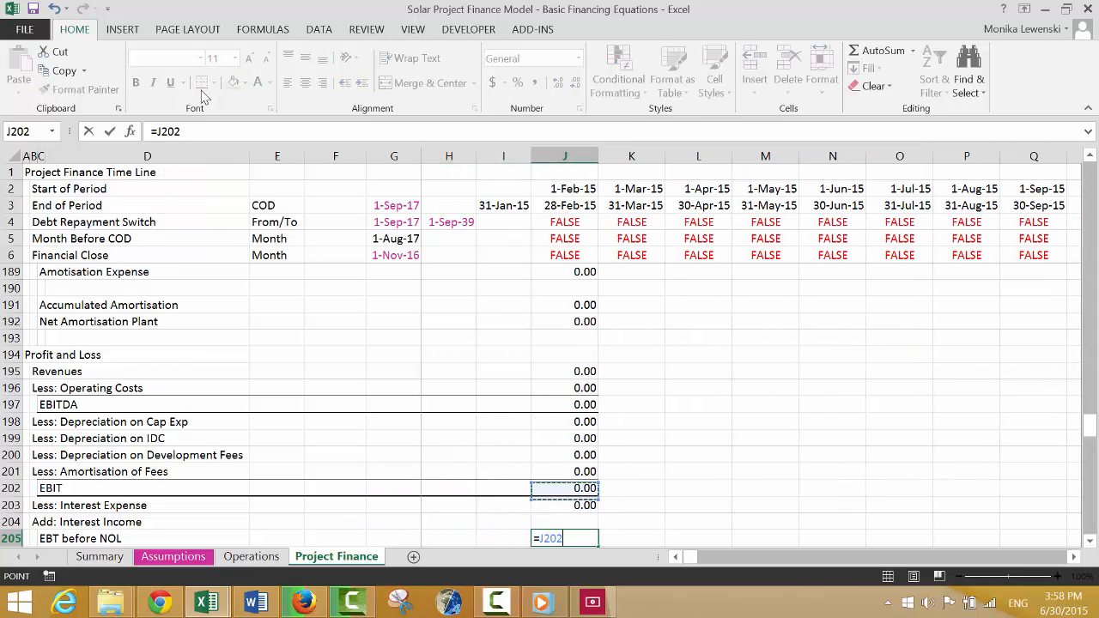
text(-)
key(Down)
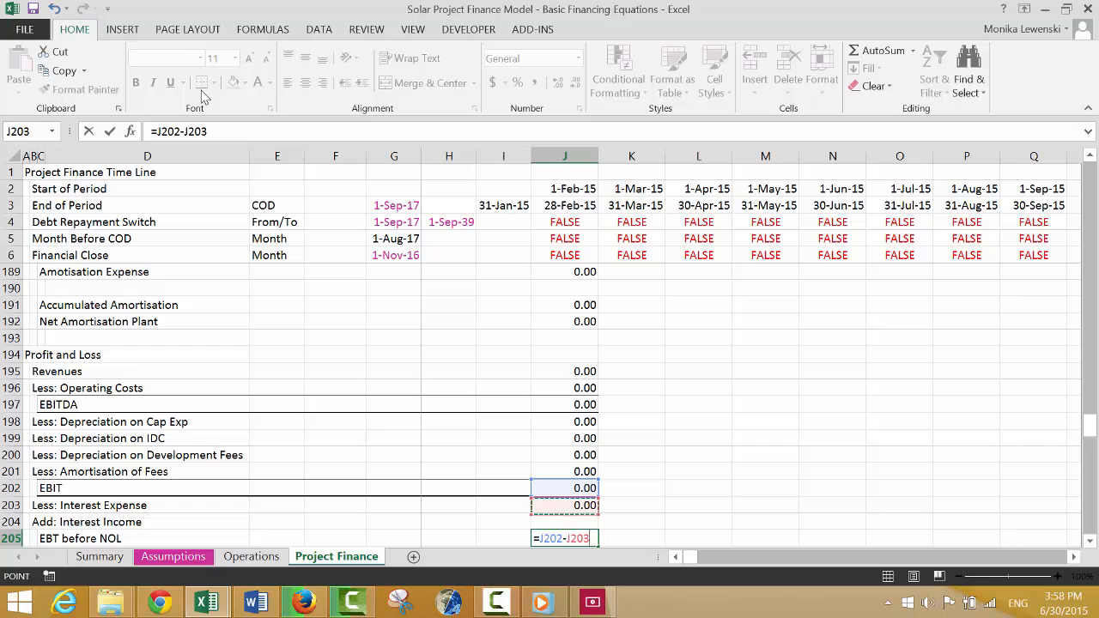
text(+)
key(Down)
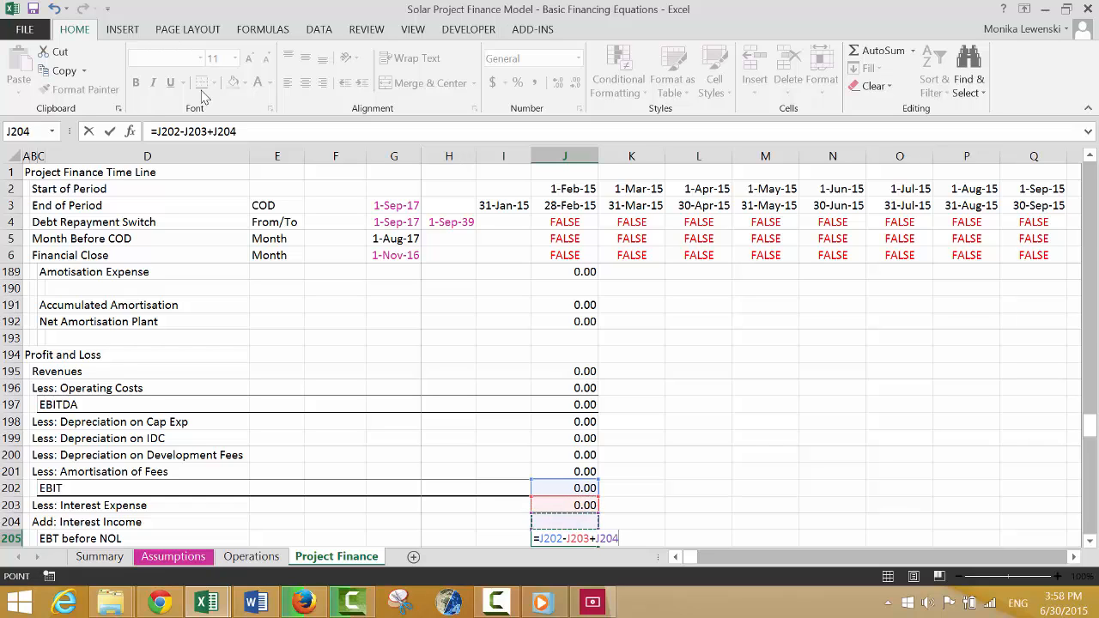
key(Return)
Apply the same top and bottom border as the EBIT row to the EBT before NOL row, C205:J205.
key(Up)
key(Left)
key(Left)
key(Left)
key(Left)
key(Left)
key(Left)
key(Left)
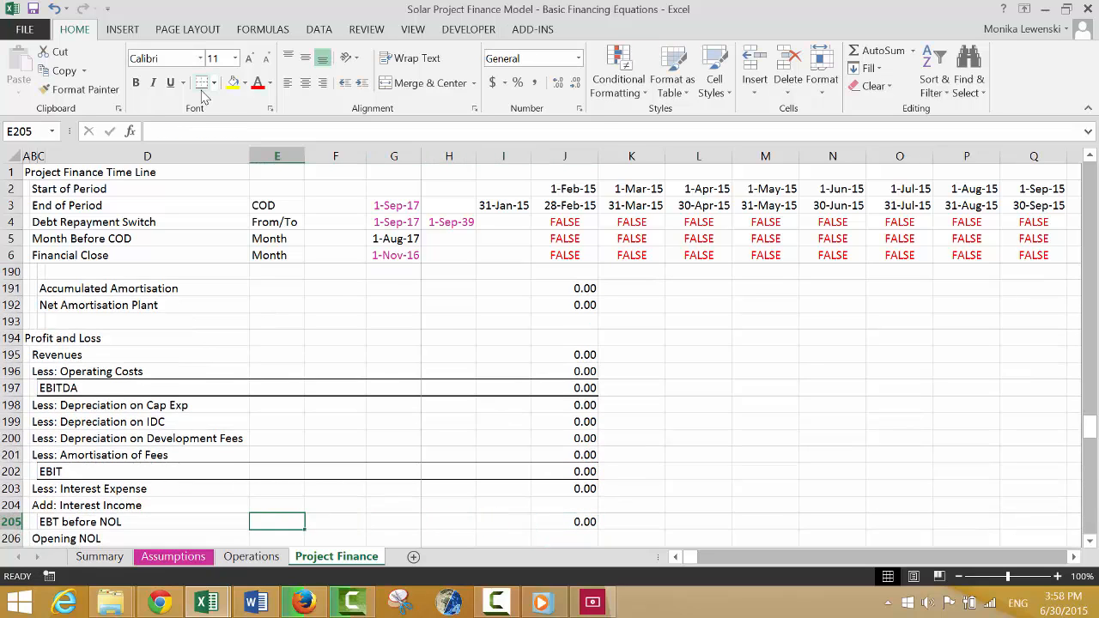
key(ctrl+shift+Right)
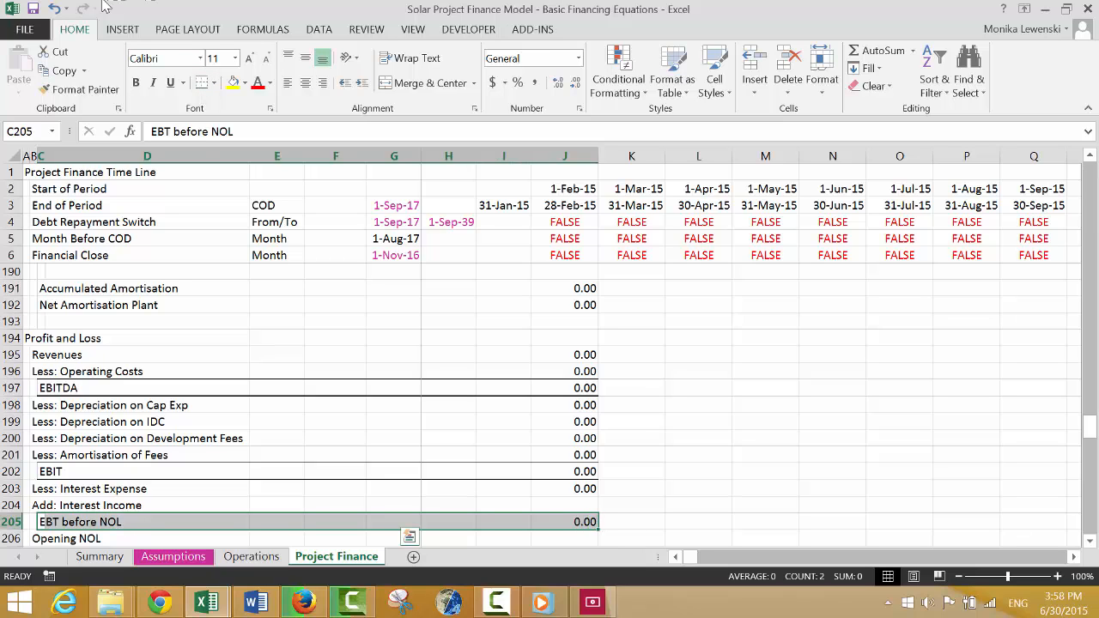
click(202, 83)
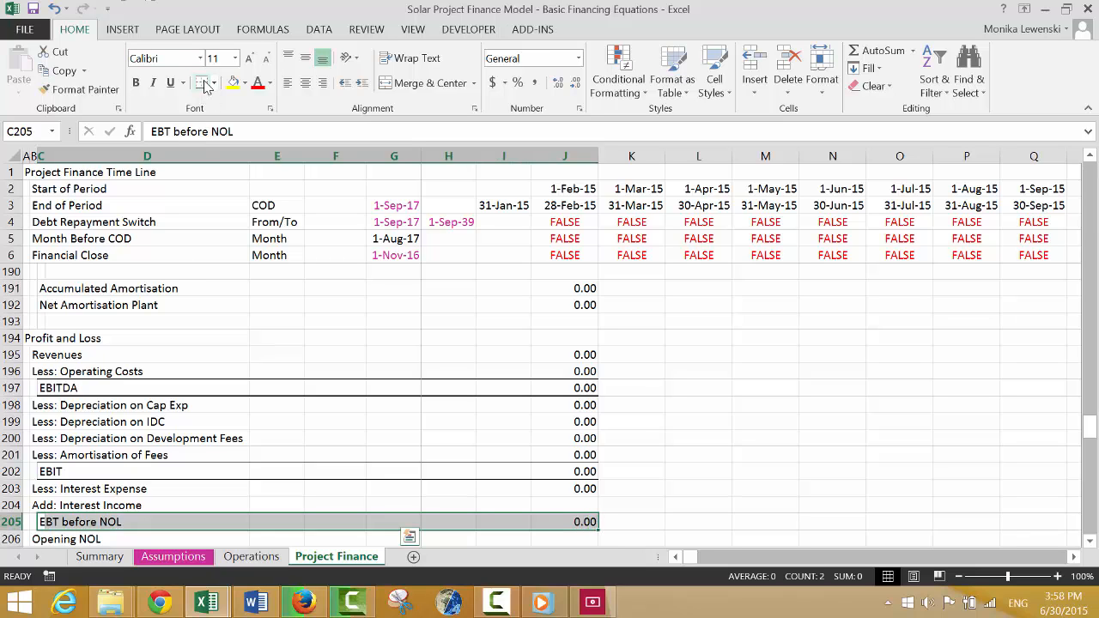
Link Opening NOL in J206 to the previous period's Closing NOL, =I209, and show it with two decimals.
key(Down)
key(Down)
key(Down)
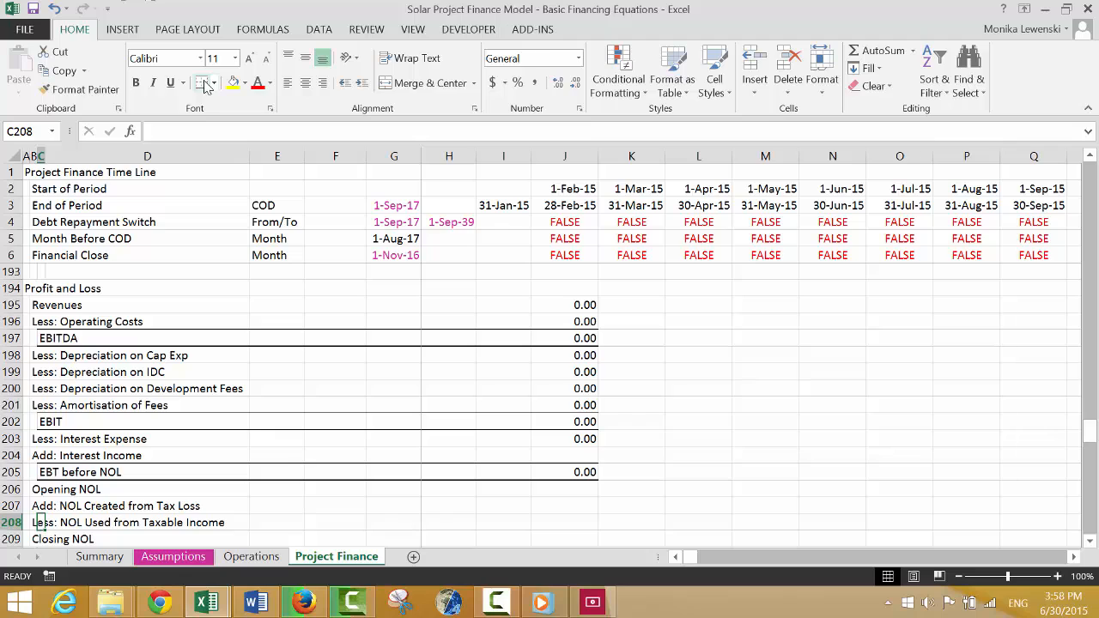
key(Right)
key(Up)
key(Right)
key(Right)
key(Right)
key(Right)
key(Right)
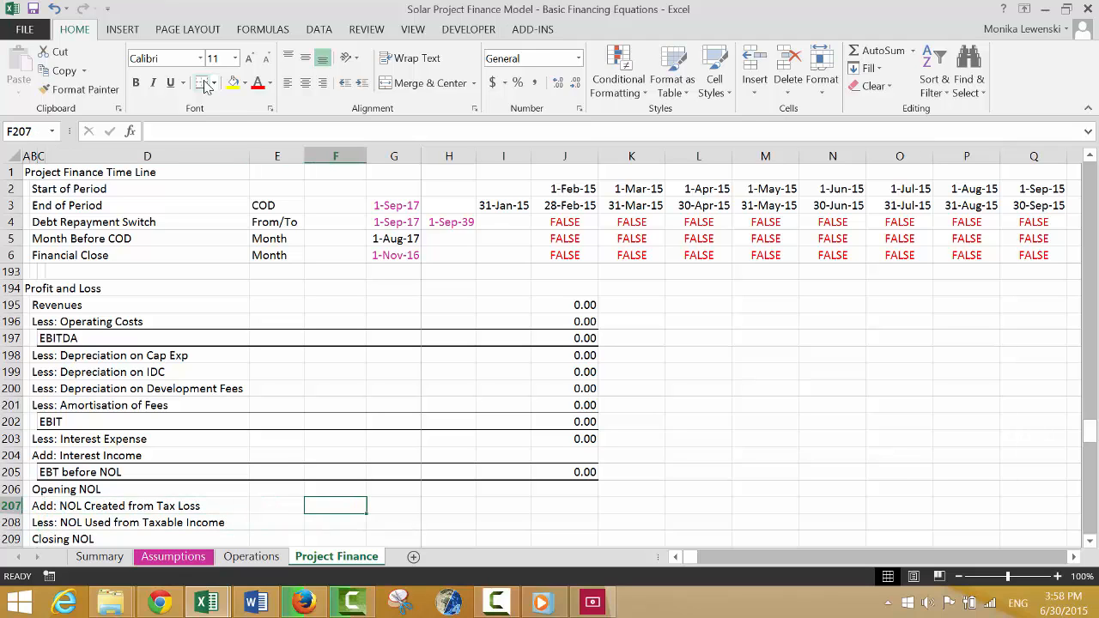
key(Up)
key(Right)
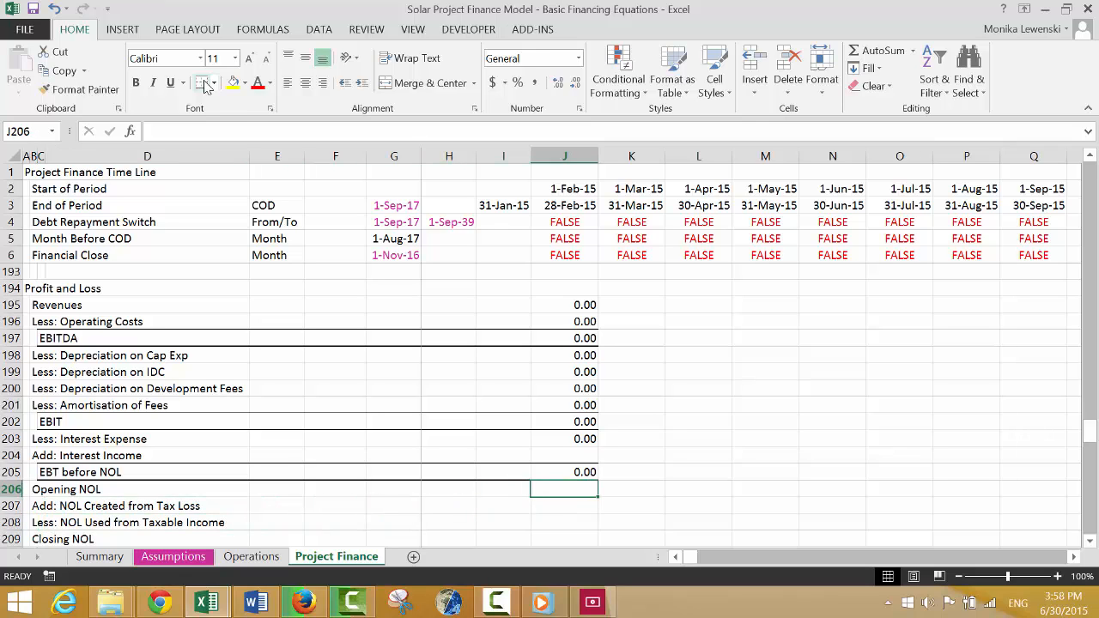
text(=)
key(Down)
key(Down)
key(Down)
key(Down)
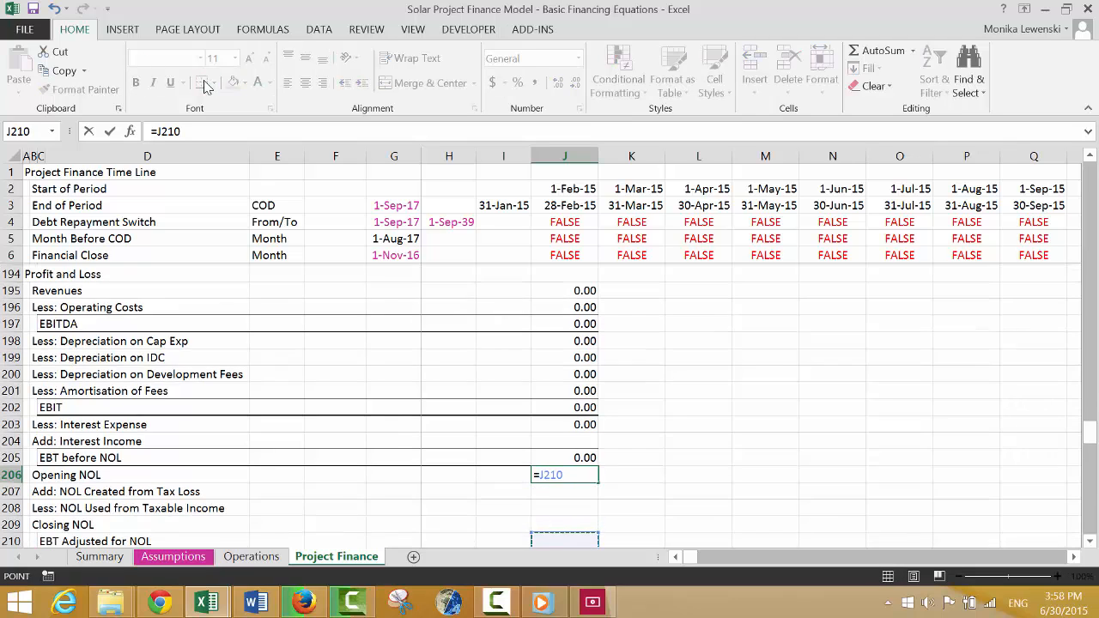
key(Left)
key(Up)
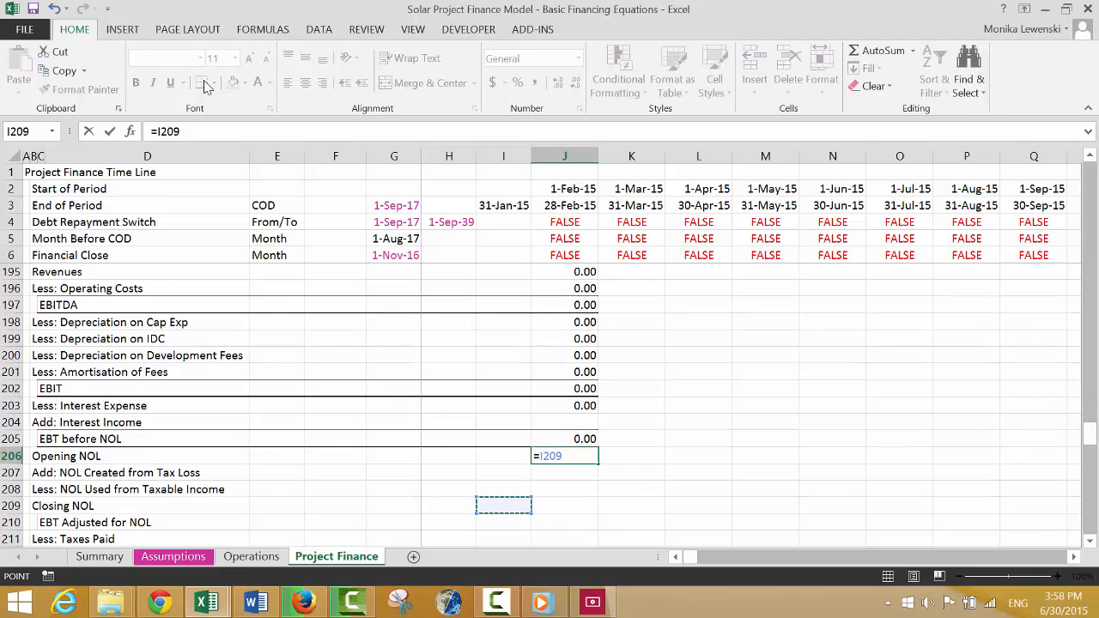
key(Return)
key(Up)
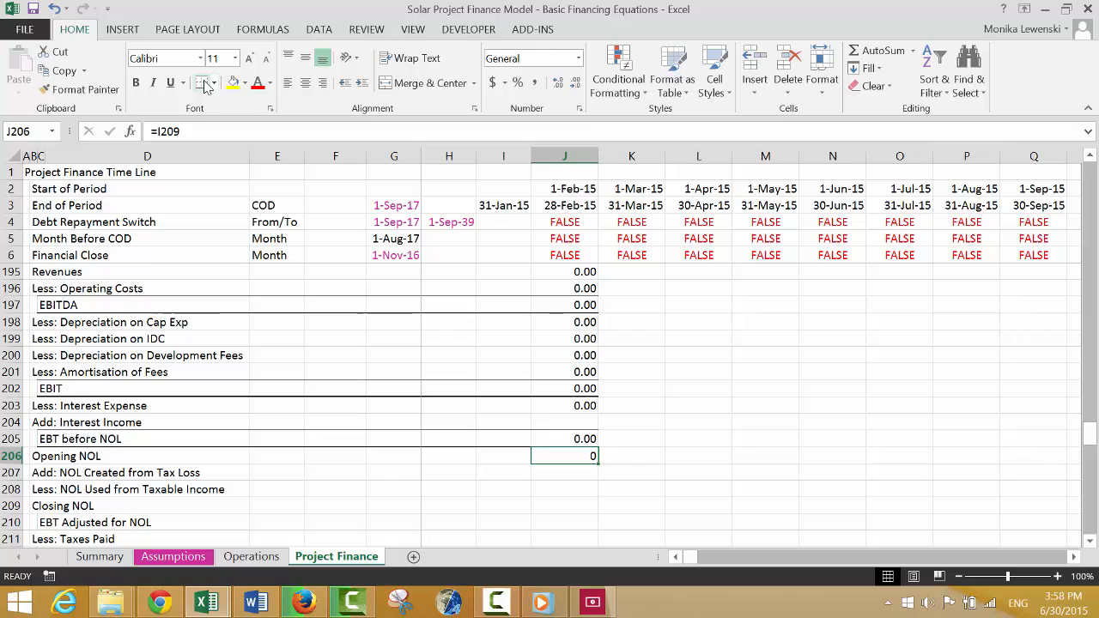
Calculate Add: NOL Created from Tax Loss in J207 as the negative EBT before NOL floored at zero, =MAX(-J205,0).
key(Down)
text(=)
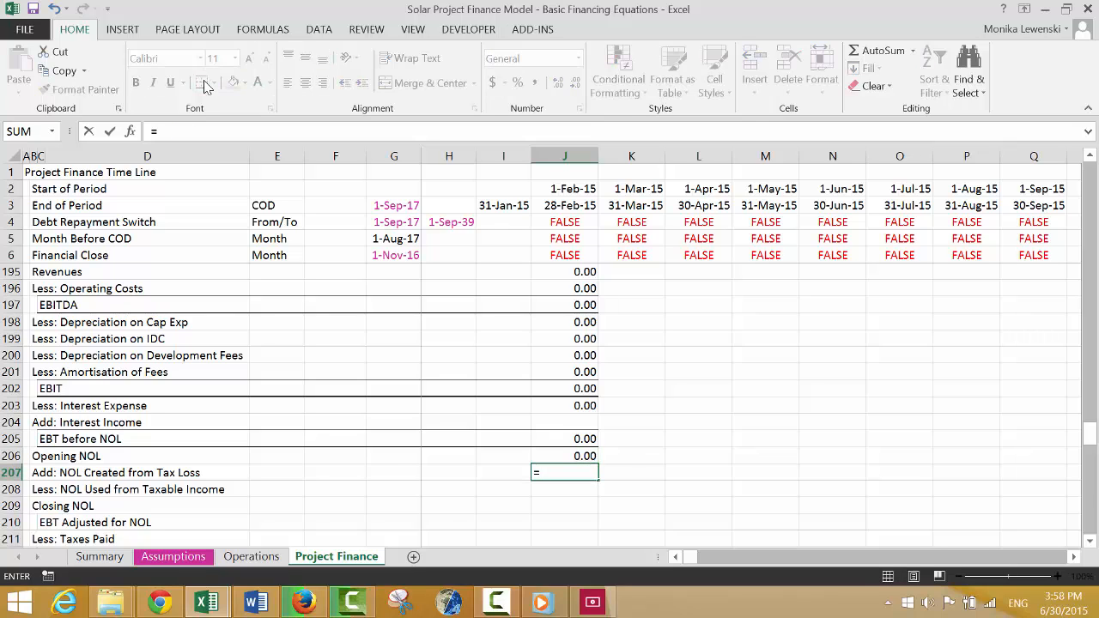
text(m)
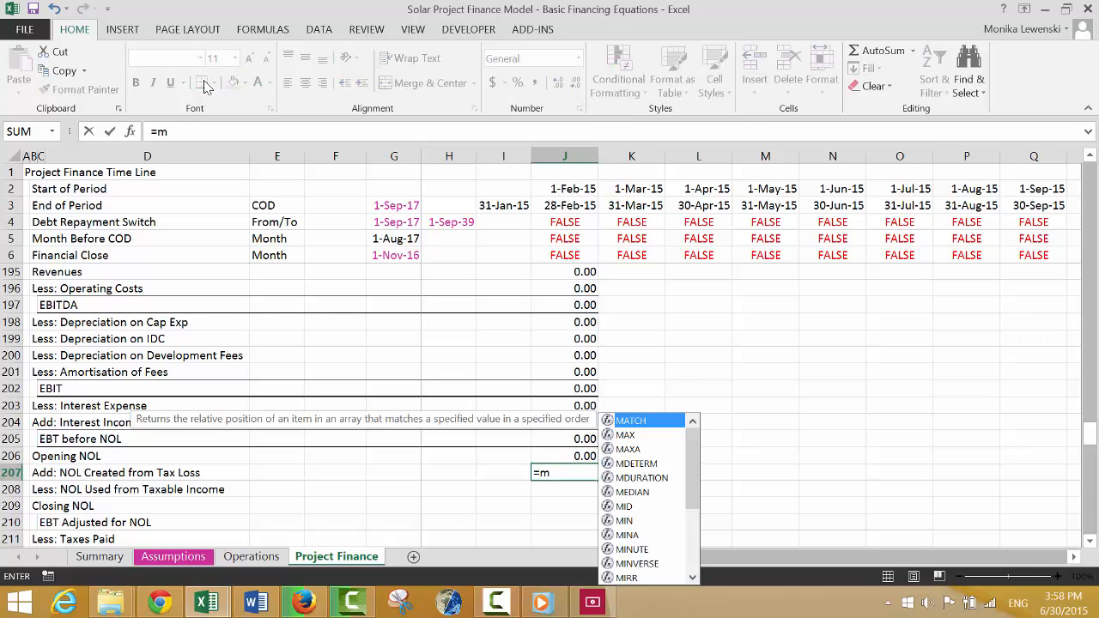
key(BackSpace)
text(max)
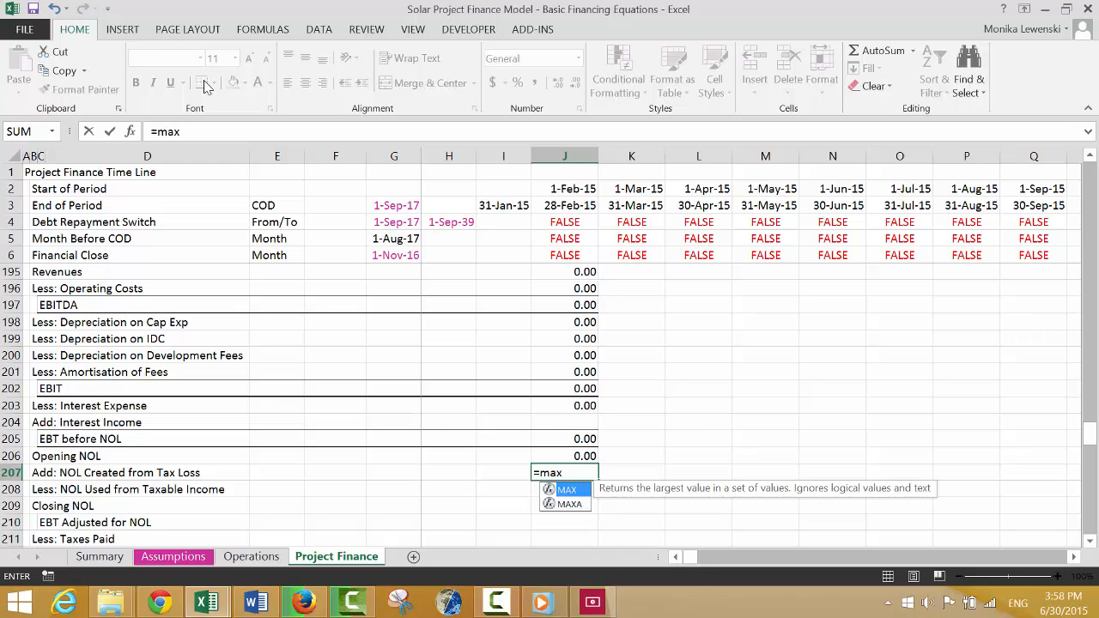
text(()
key(Up)
key(Up)
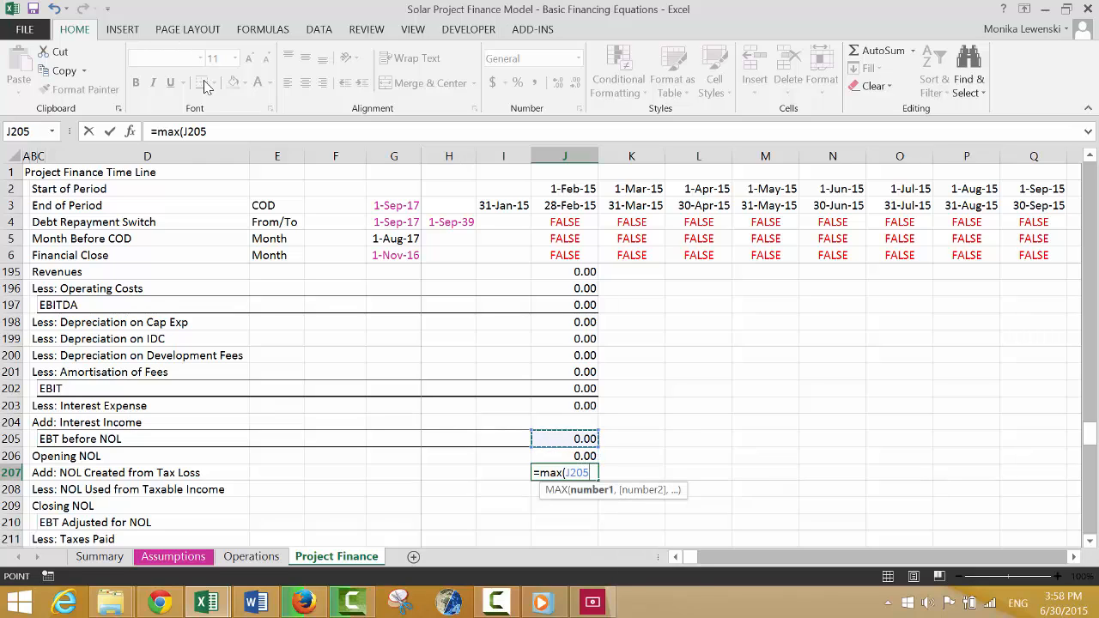
key(BackSpace)
key(BackSpace)
key(BackSpace)
key(BackSpace)
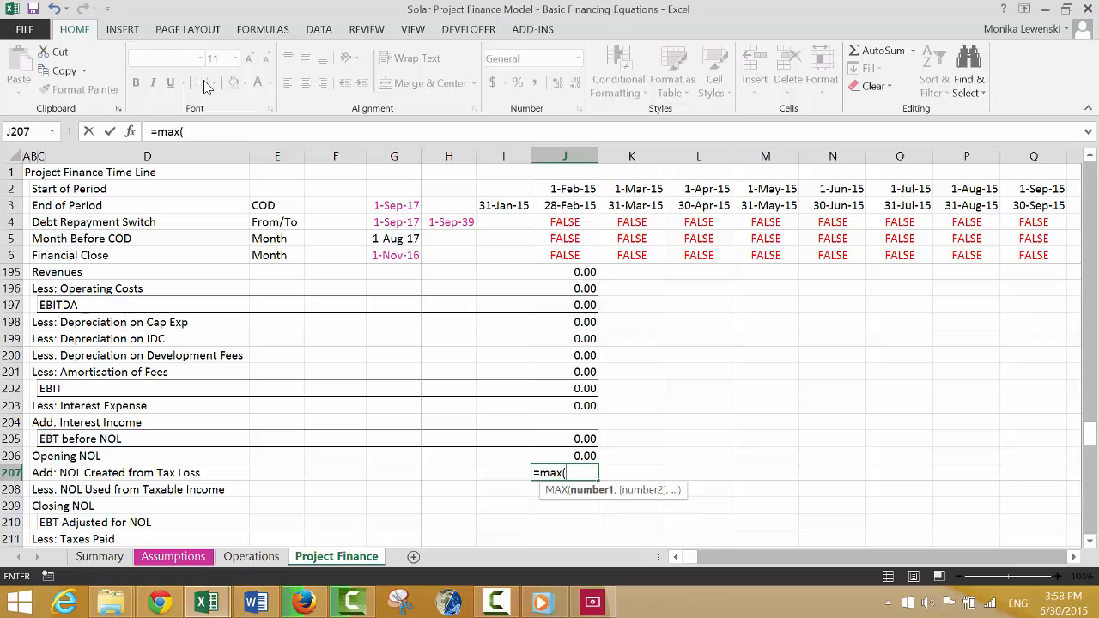
text(-)
key(Up)
key(Up)
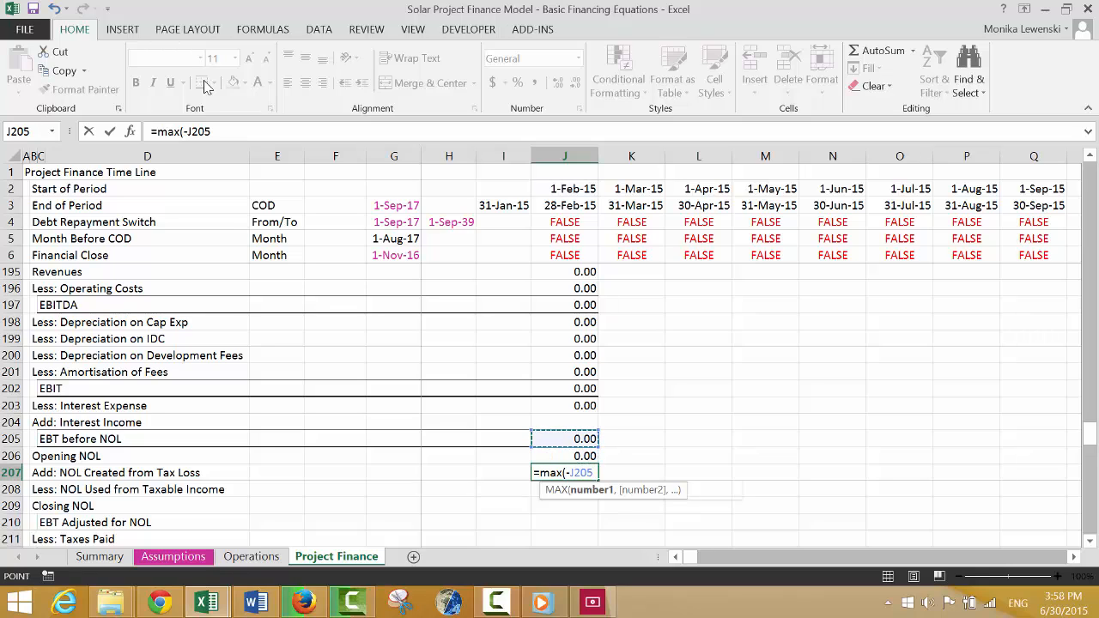
text(,0)
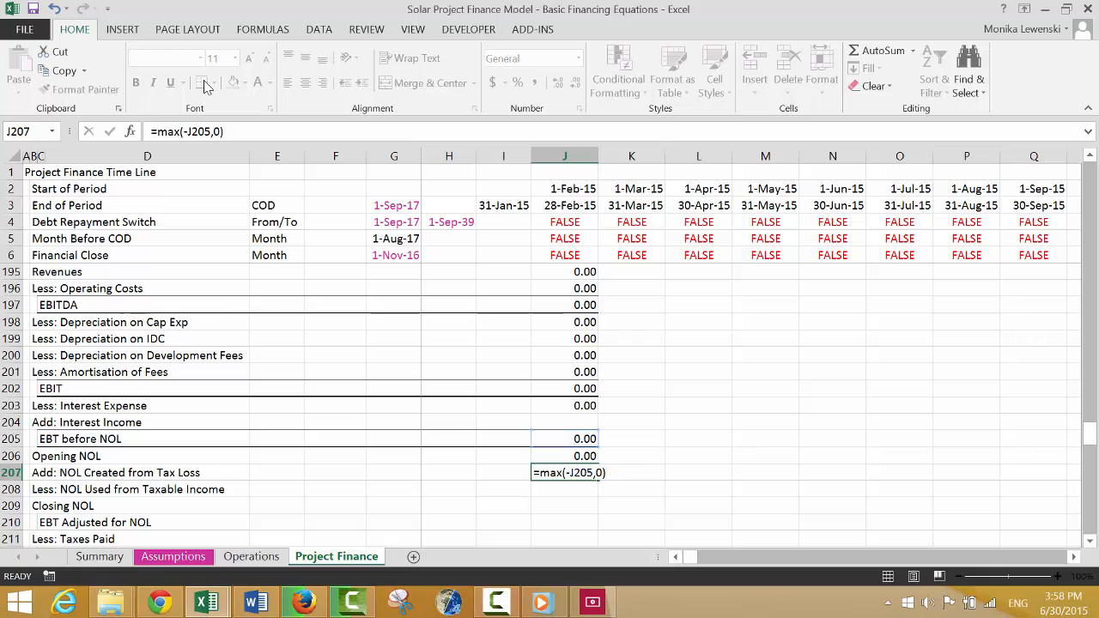
key(Return)
Enter Less: NOL Used from Taxable Income in J208 as the positive part of EBT before NOL, =MAX(J205,0).
text(=m)
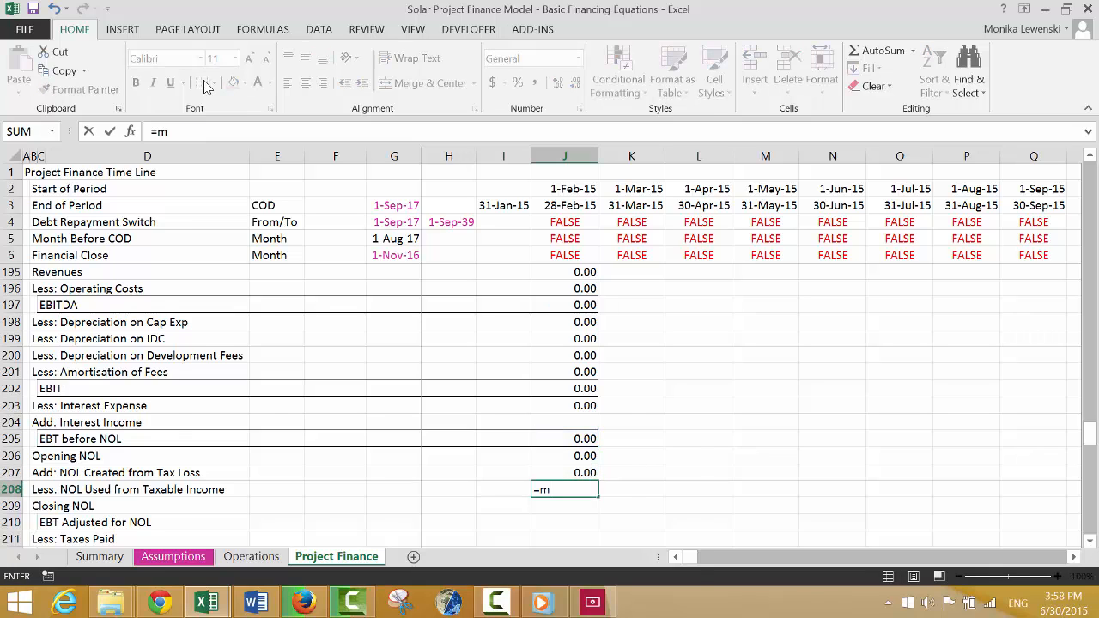
text(ax()
key(Up)
key(Up)
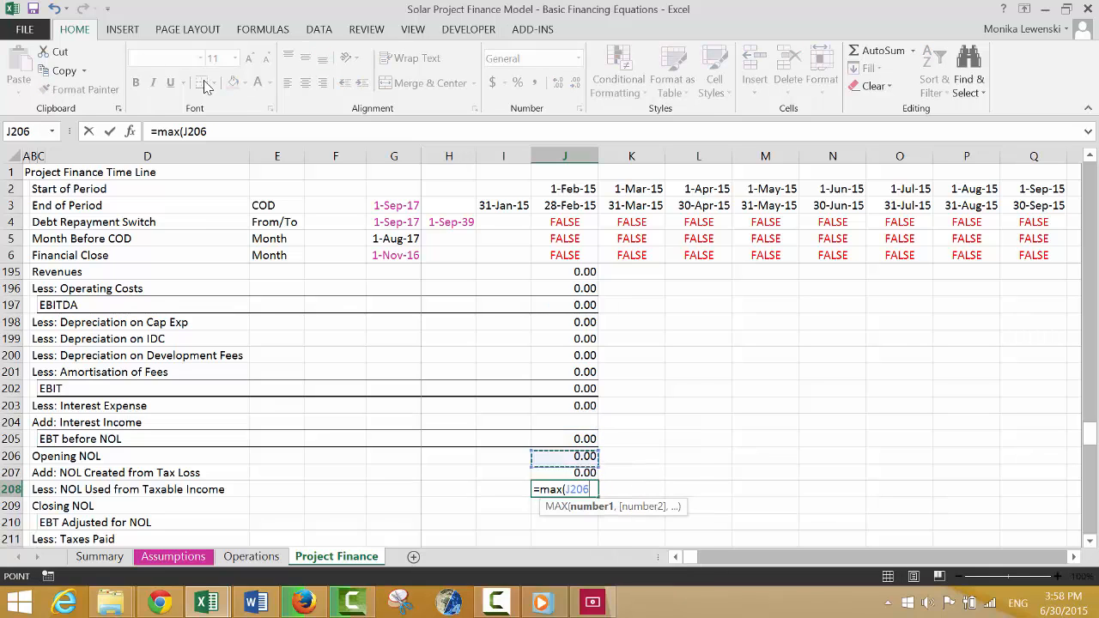
key(Up)
text(,)
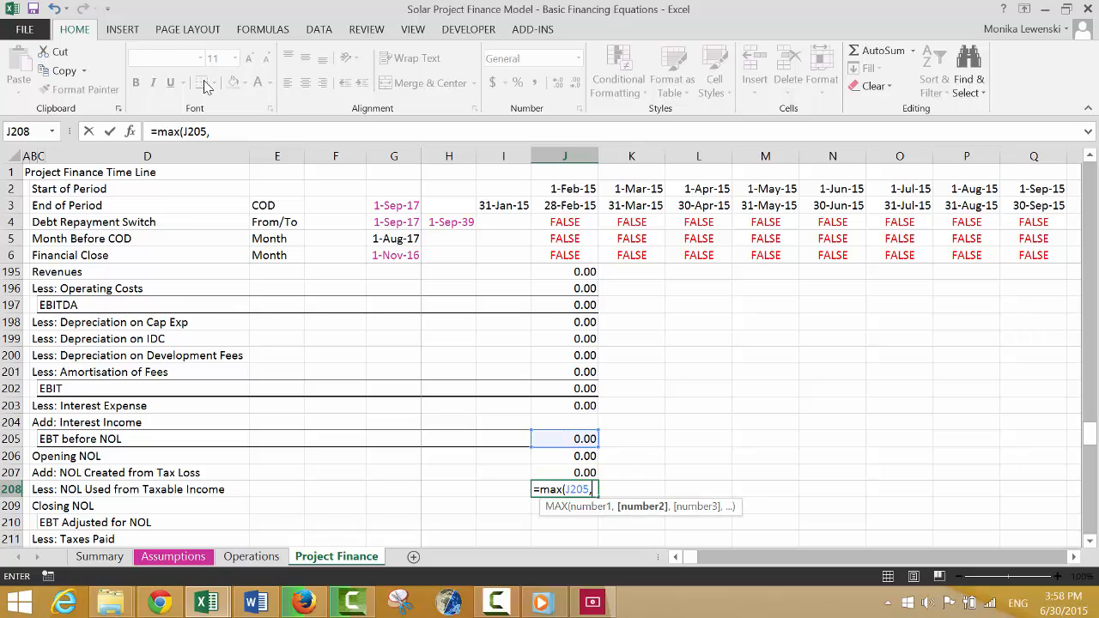
key(Return)
key(Up)
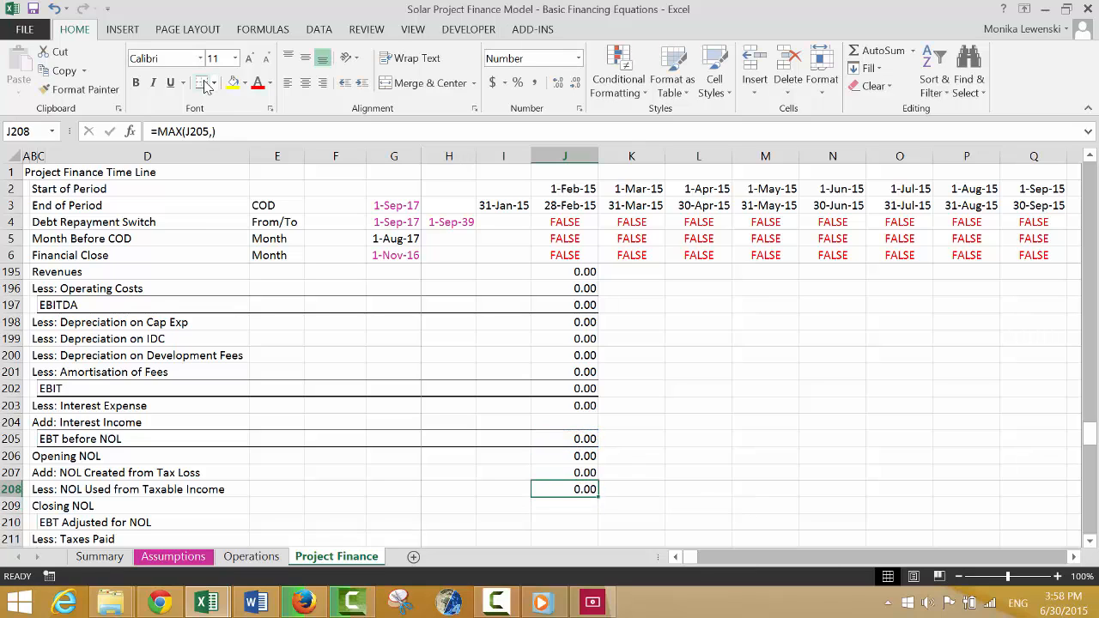
key(F2)
key(Left)
text(0)
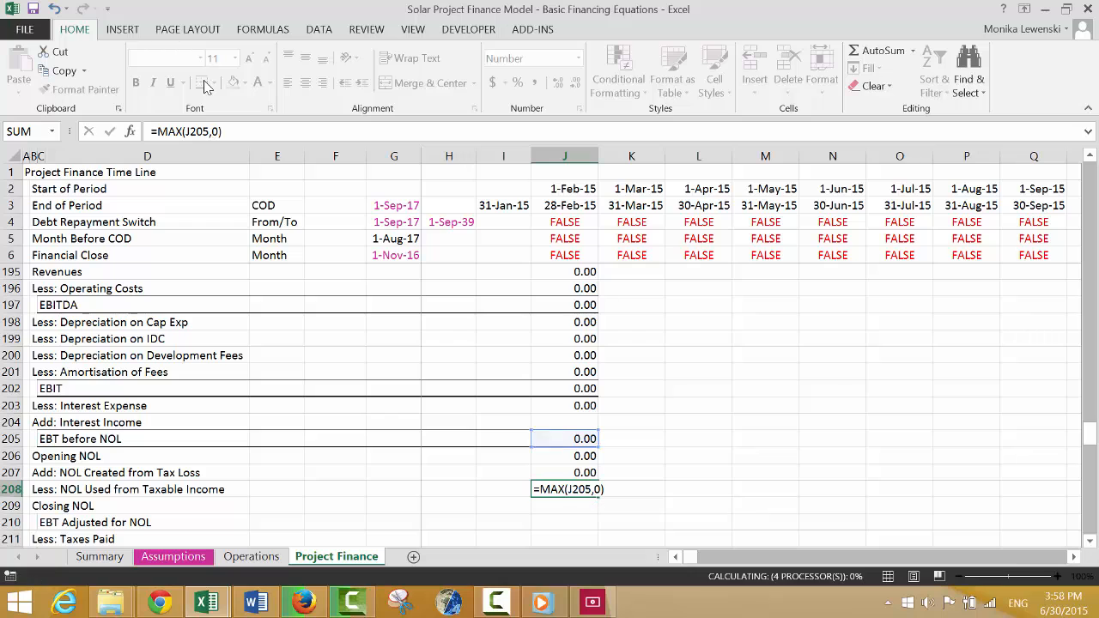
key(Return)
Cap the NOL Used formula in J208 at the Opening NOL by wrapping it in MIN, =MIN(J206,MAX(J205,0)).
key(Up)
key(F2)
key(Left)
key(Left)
key(Left)
key(Left)
key(Left)
key(Left)
key(Left)
key(Left)
key(Left)
key(Left)
key(Left)
key(Left)
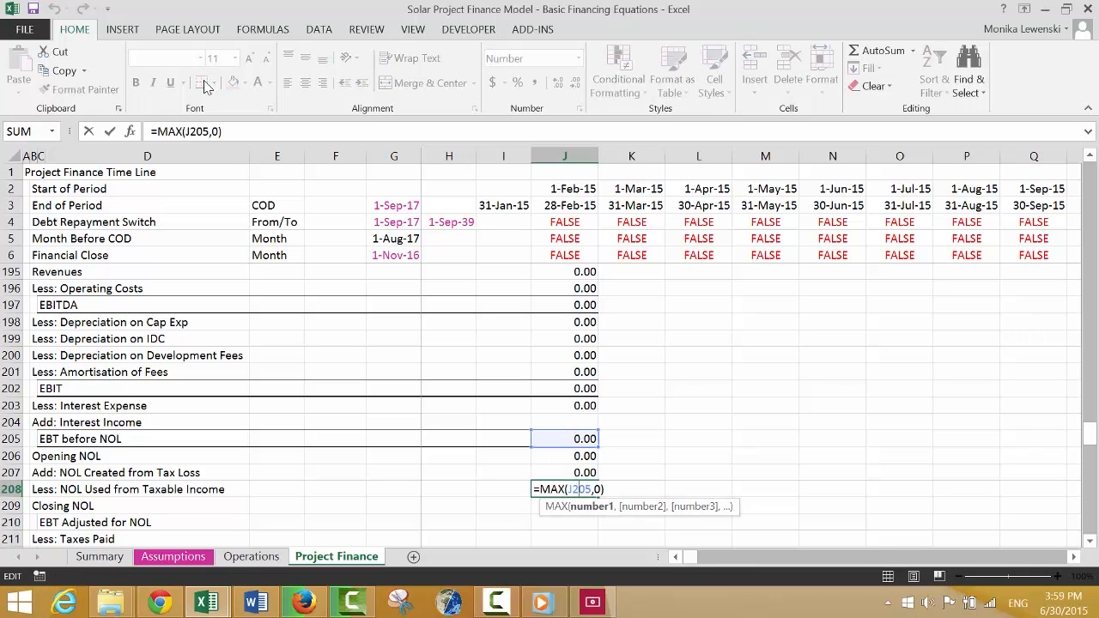
text(min()
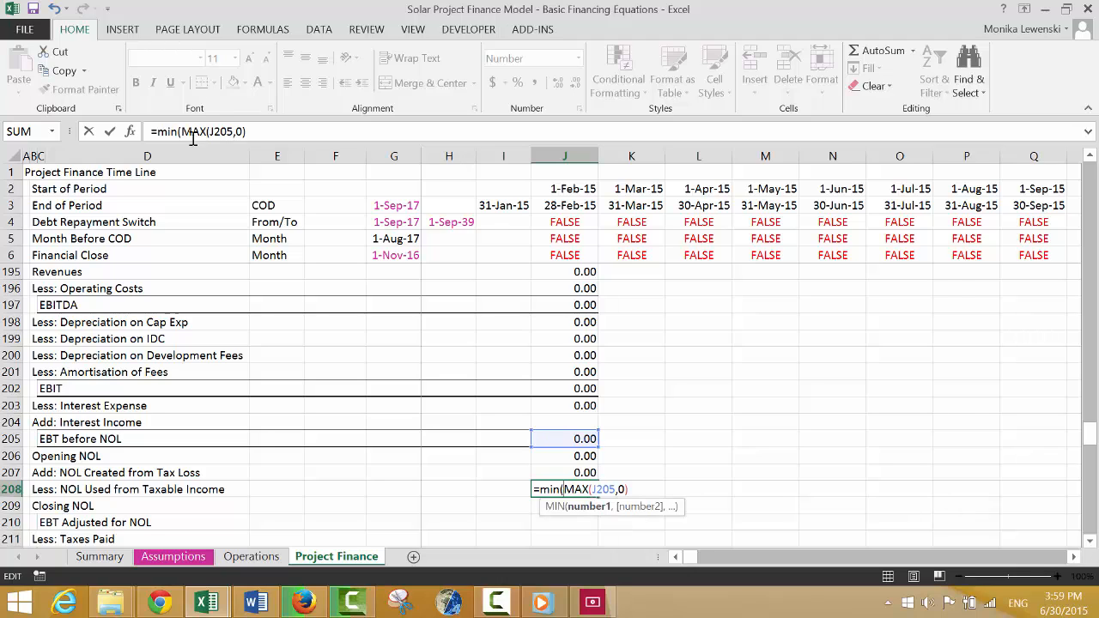
click(569, 459)
text(,)
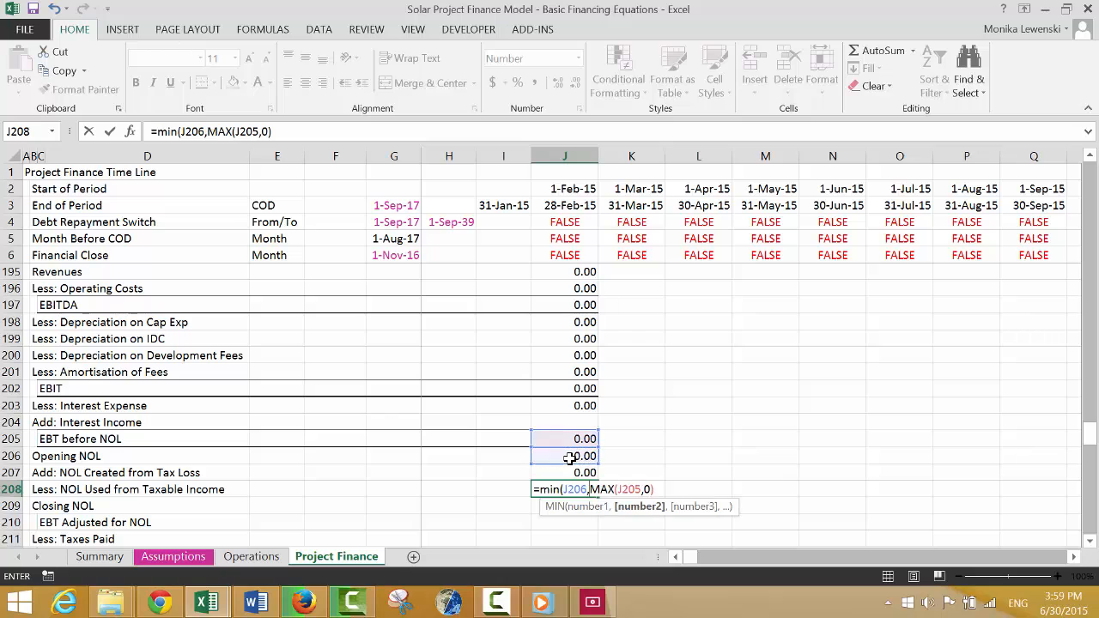
key(Return)
key(Return)
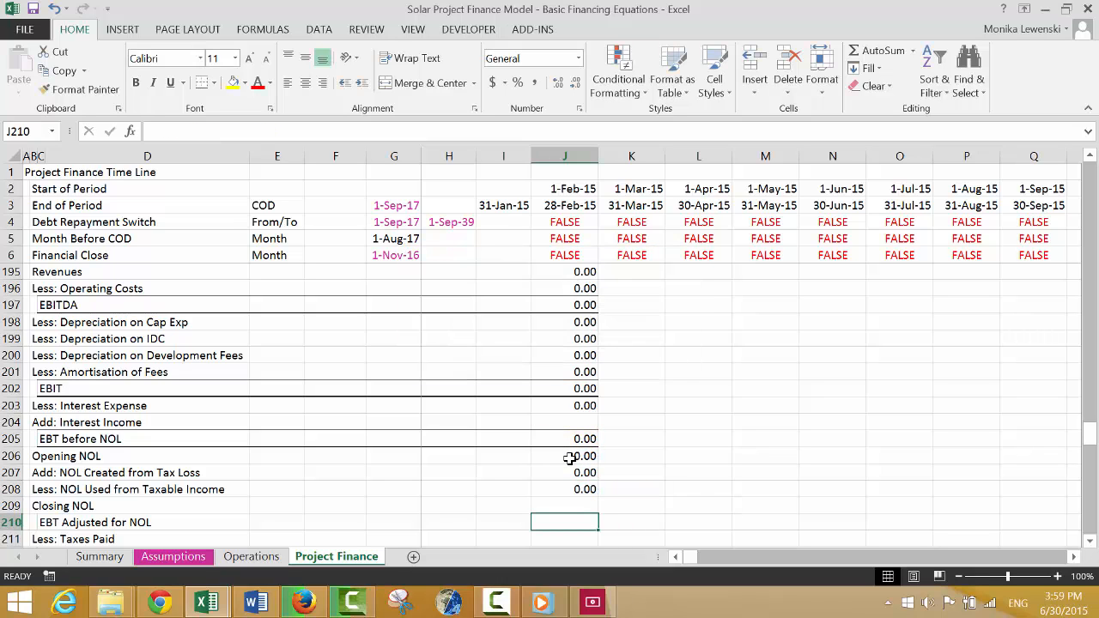
key(Up)
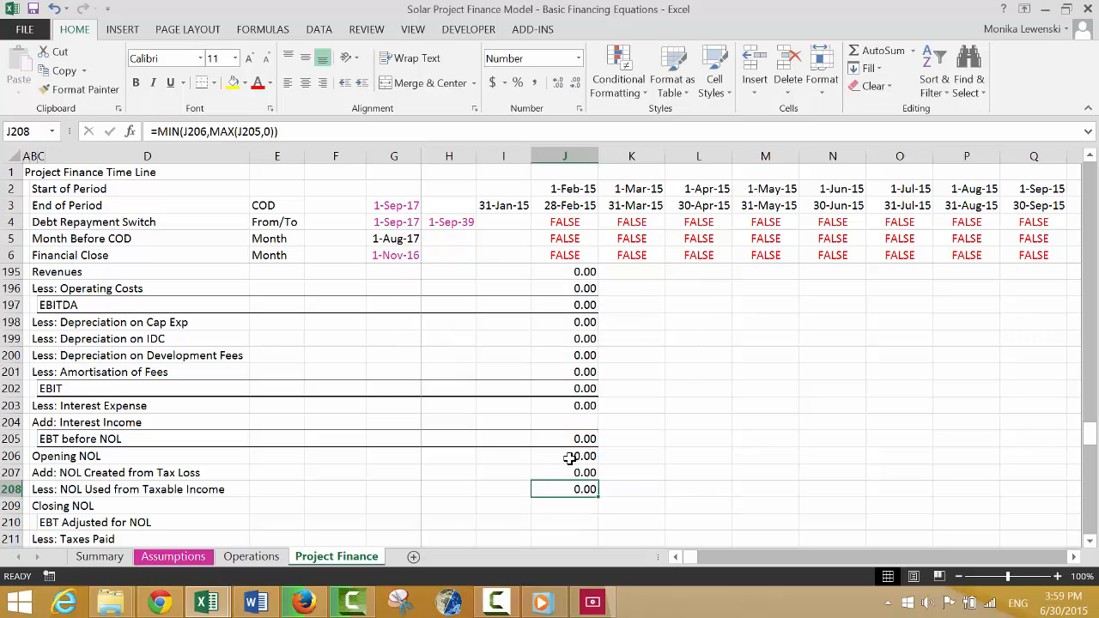
Calculate Closing NOL in J209 as Opening NOL plus NOL created minus NOL used, =J206+J207-J208.
key(Down)
text(=)
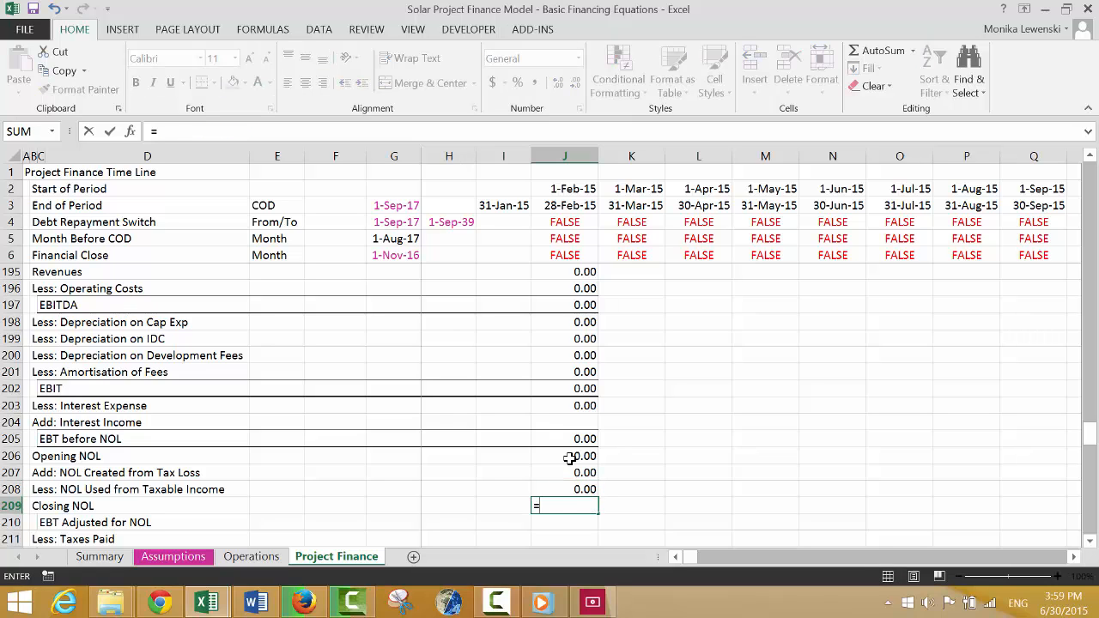
key(Up)
key(Up)
key(Up)
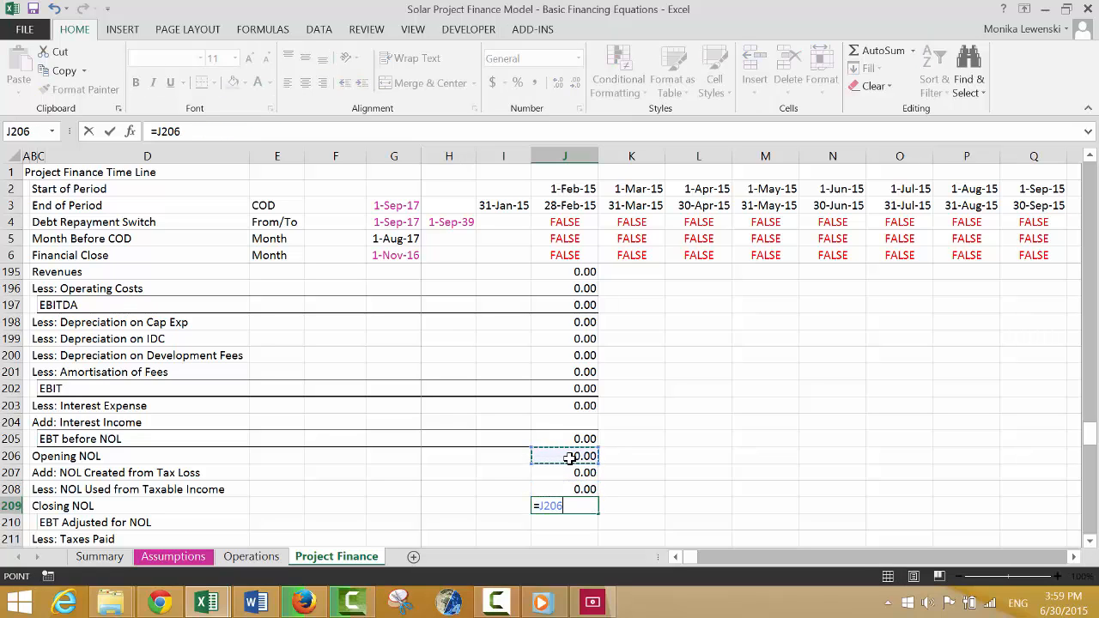
text(+)
key(Up)
key(Up)
text(-)
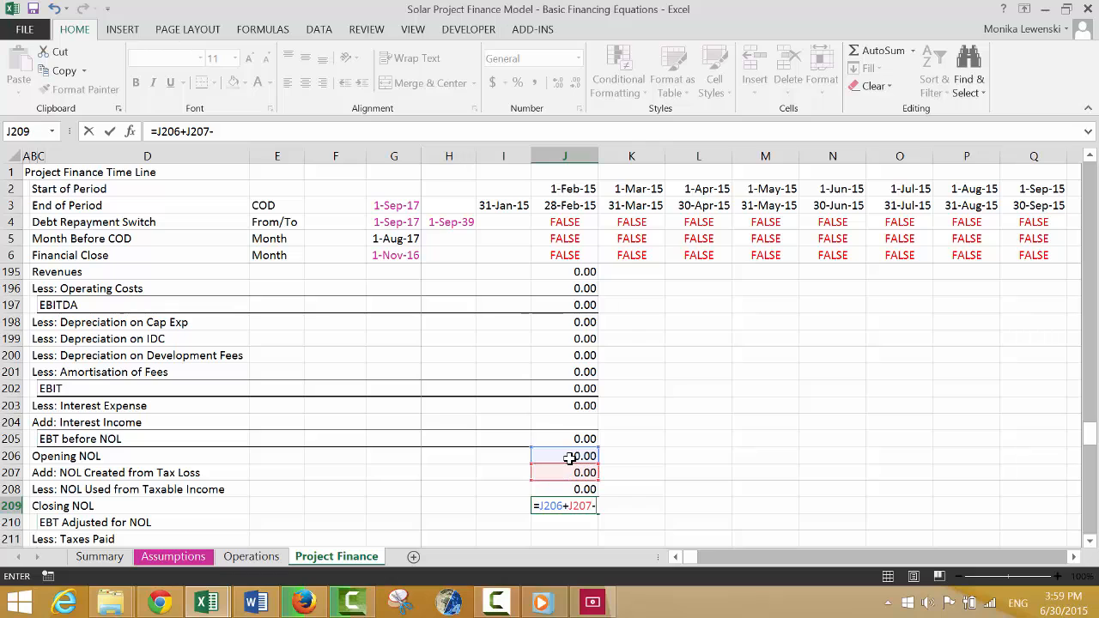
key(Up)
key(Return)
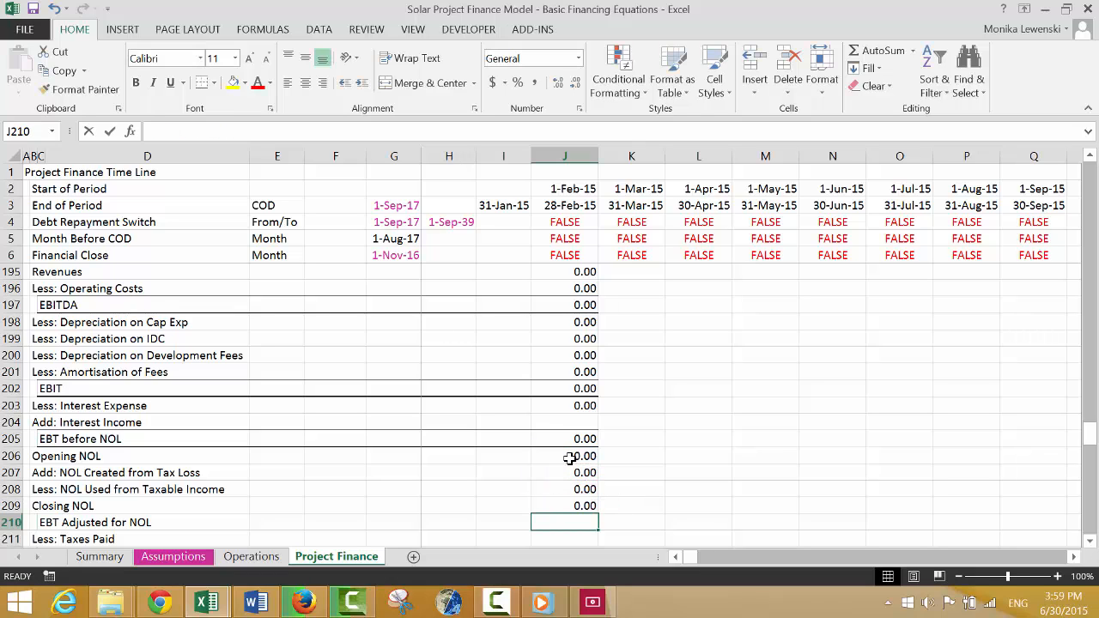
Calculate EBT Adjusted for NOL in J210 as EBT before NOL plus NOL created minus NOL used, =J205+J207-J208.
text(=)
key(Up)
key(Up)
key(Up)
key(Up)
key(Up)
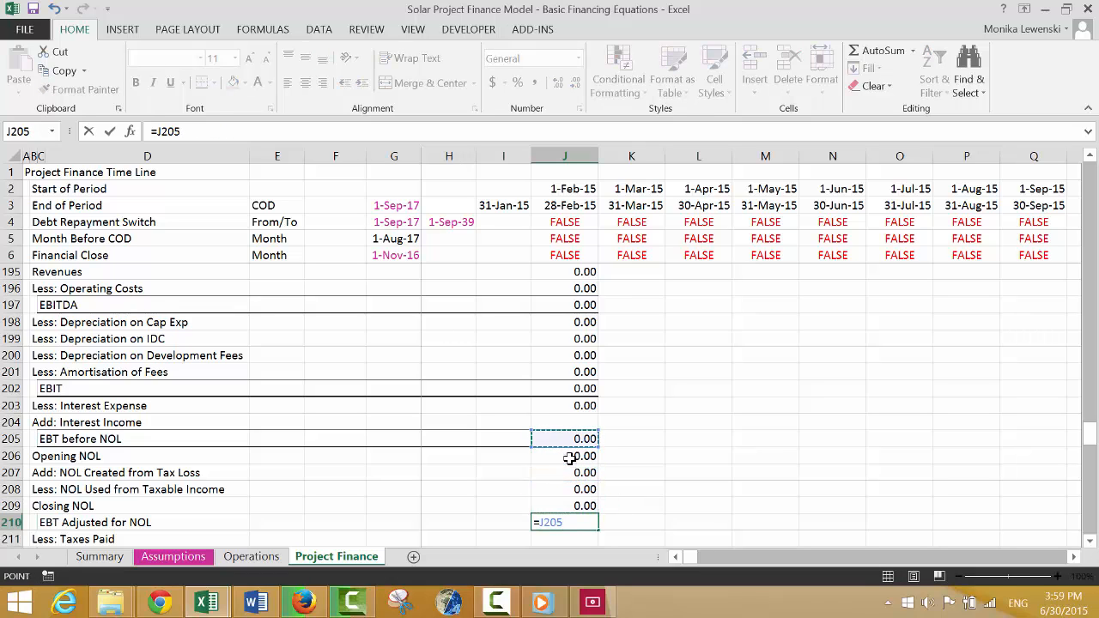
text(-)
key(Up)
key(Up)
key(Up)
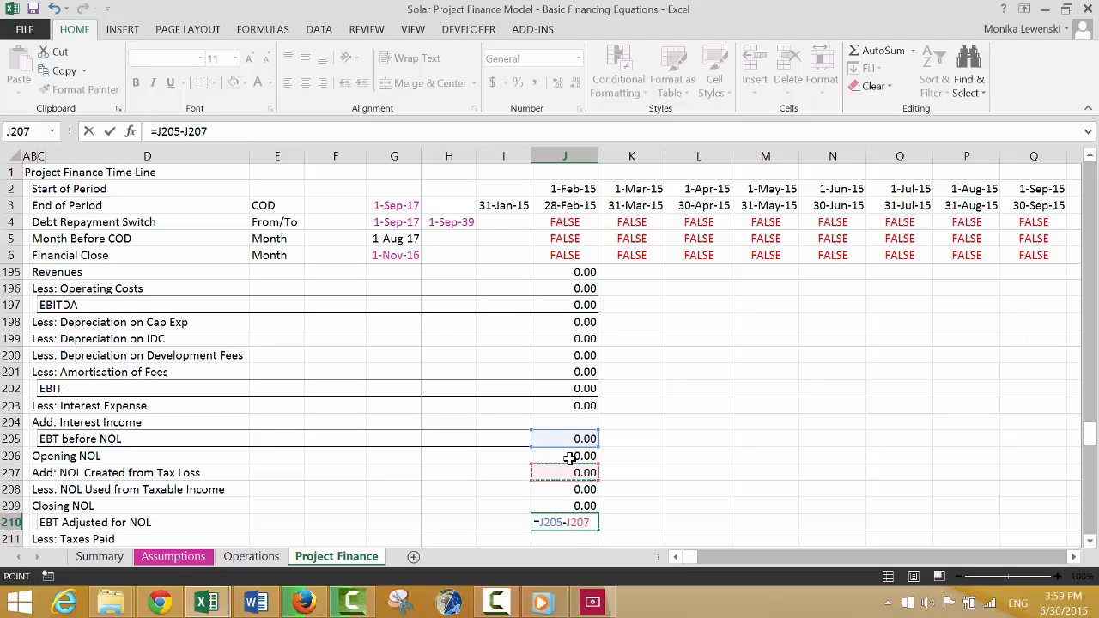
key(BackSpace)
key(BackSpace)
key(BackSpace)
key(BackSpace)
key(BackSpace)
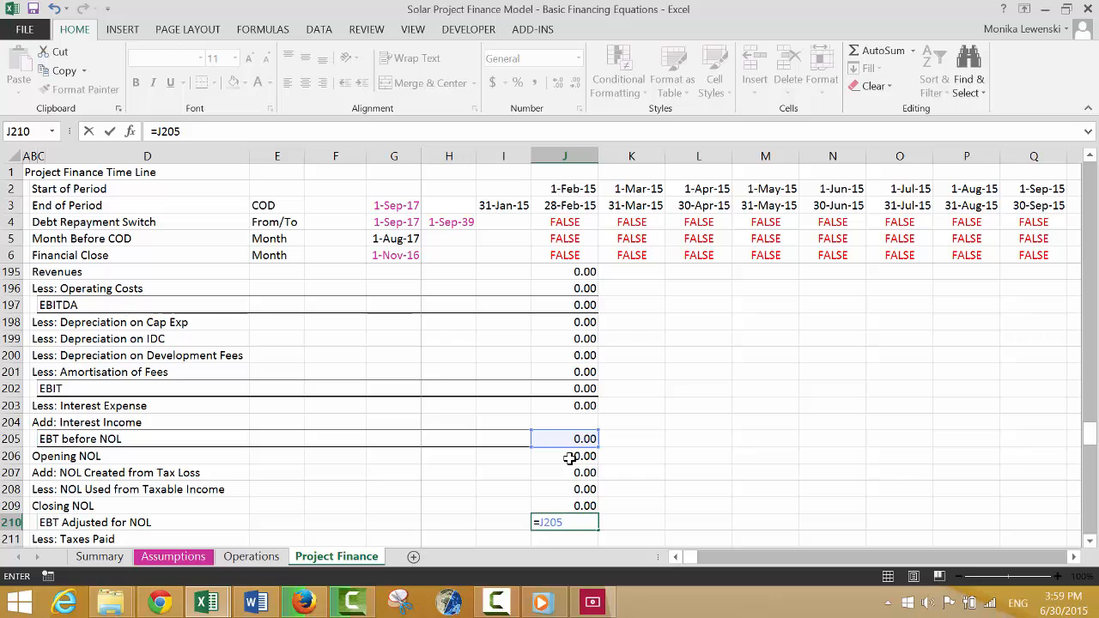
text(+)
key(Up)
key(Up)
key(Up)
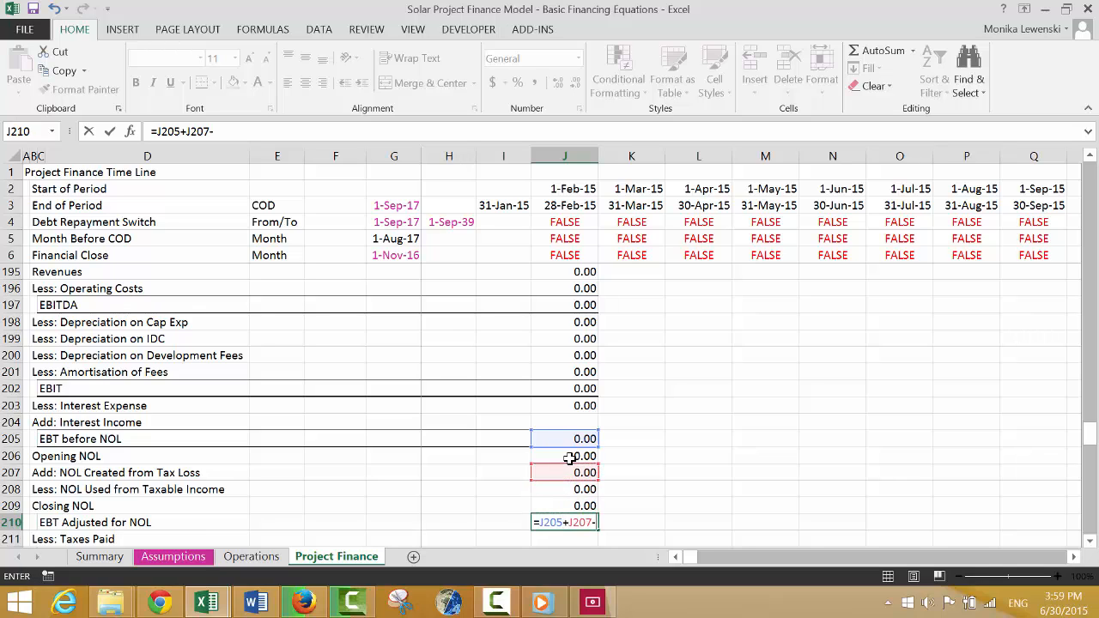
text(-)
key(Up)
key(Up)
key(Return)
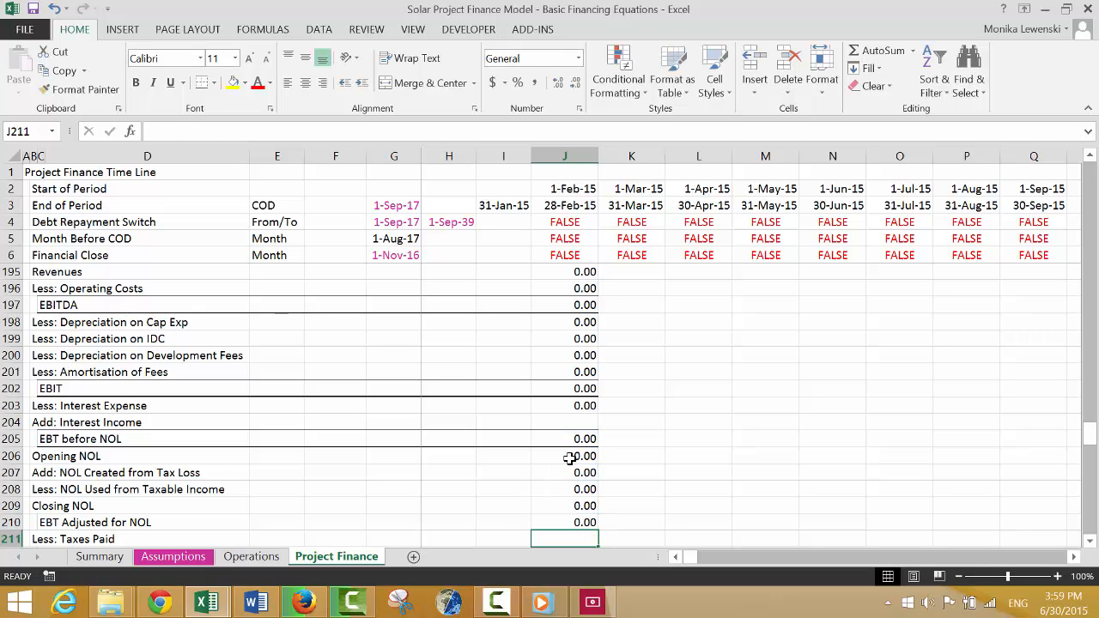
Apply the same top and bottom border as the EBT before NOL row to the EBT Adjusted for NOL row, C210:J210.
key(Left)
key(Left)
key(Left)
key(Left)
key(Left)
key(Left)
key(Left)
key(Up)
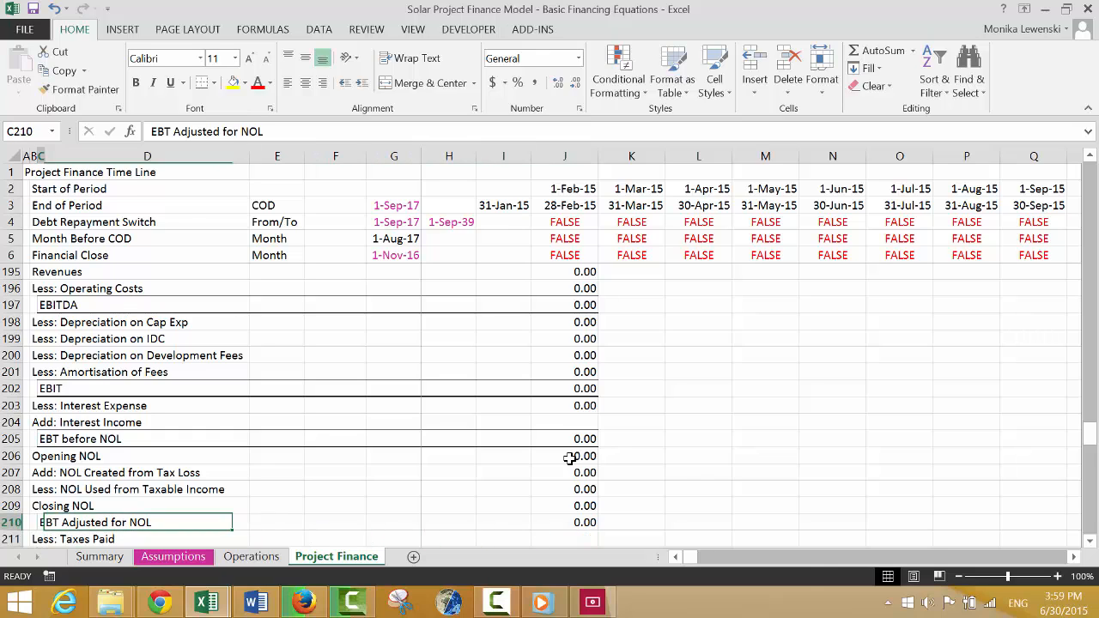
key(ctrl+shift+Right)
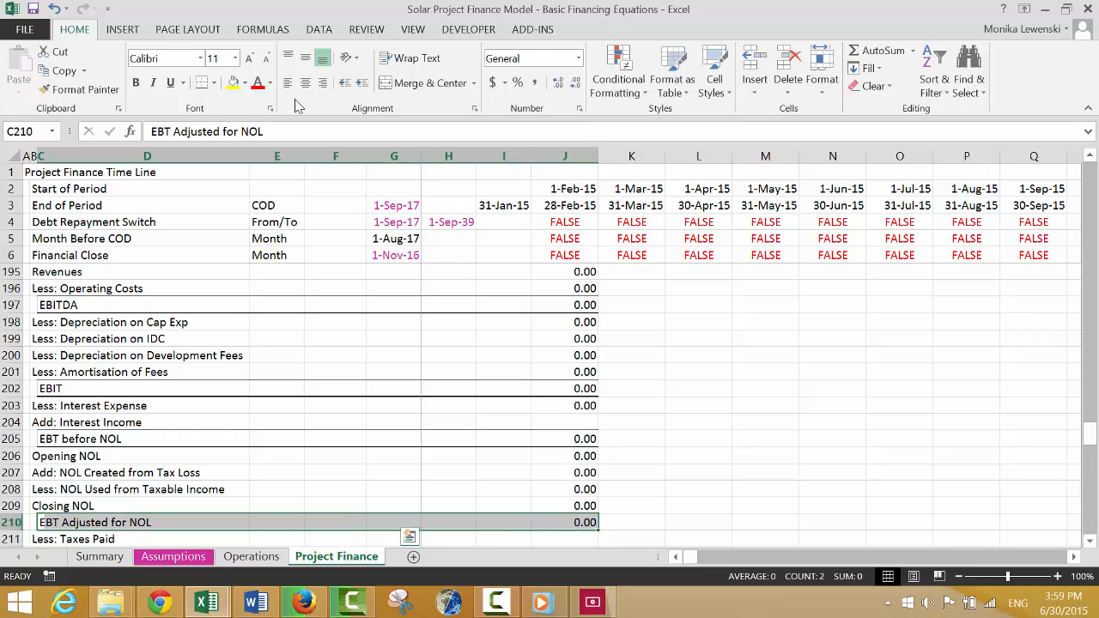
click(206, 86)
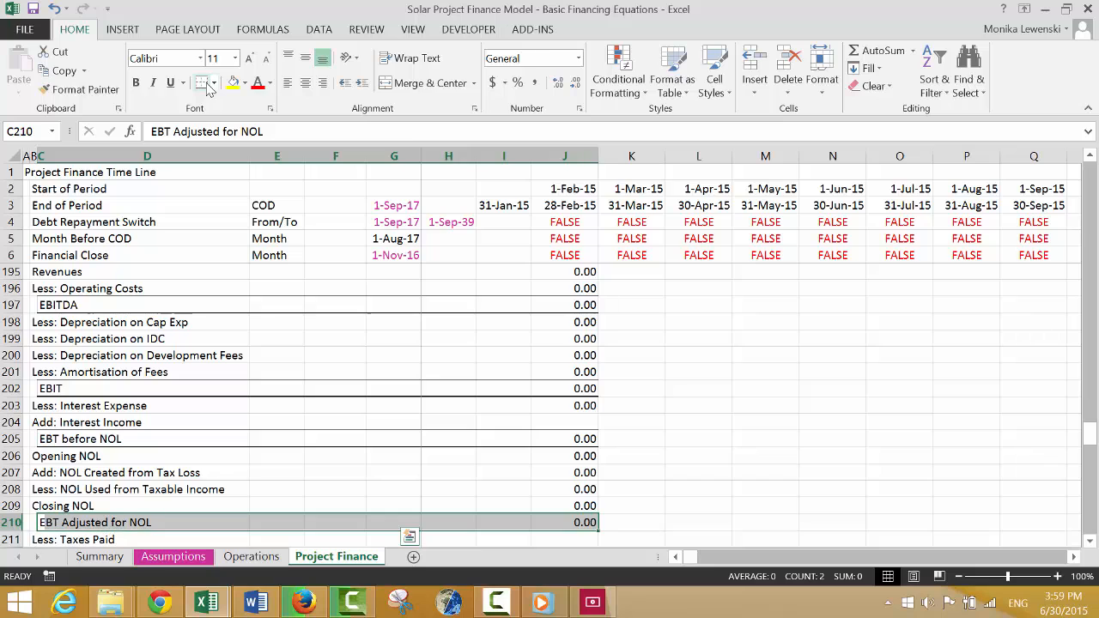
Label cell E211 in the Less: Taxes Paid row as Tax Rate.
key(Down)
key(Down)
key(Right)
key(Up)
key(Right)
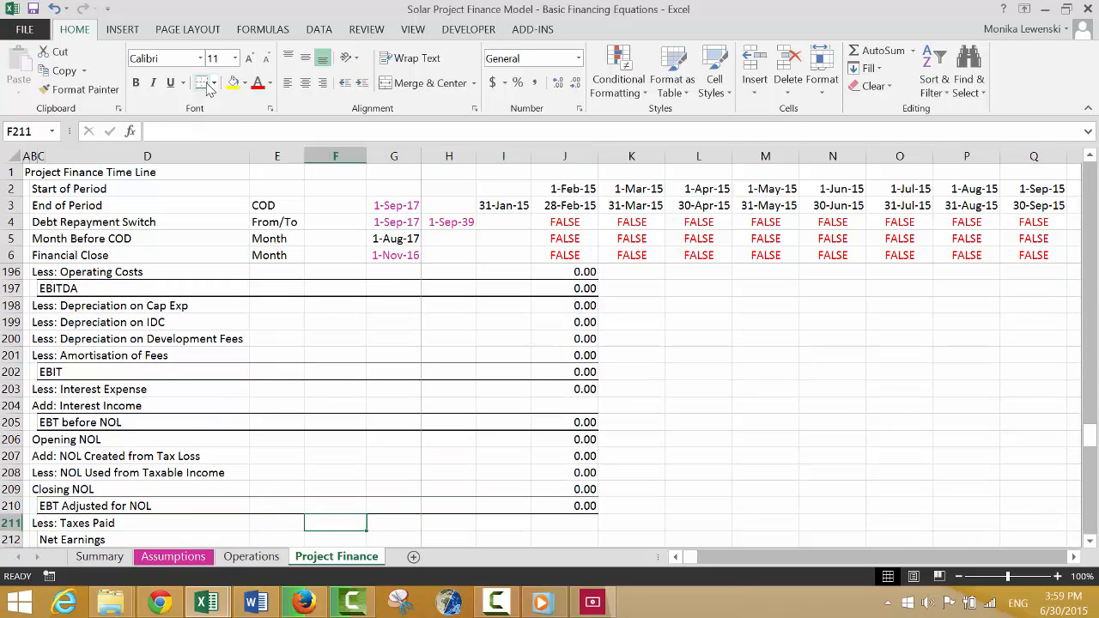
text(Tax Rate)
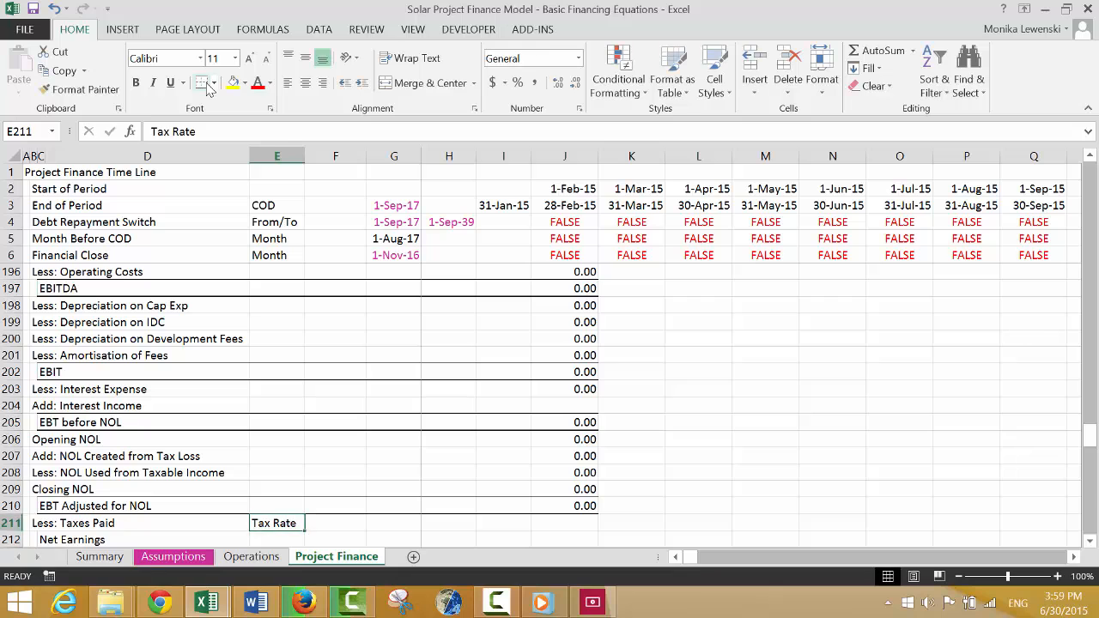
Link the tax rate in F211 to the 25% Income Tax Rate in G145 of the Assumptions sheet.
key(Right)
text(=)
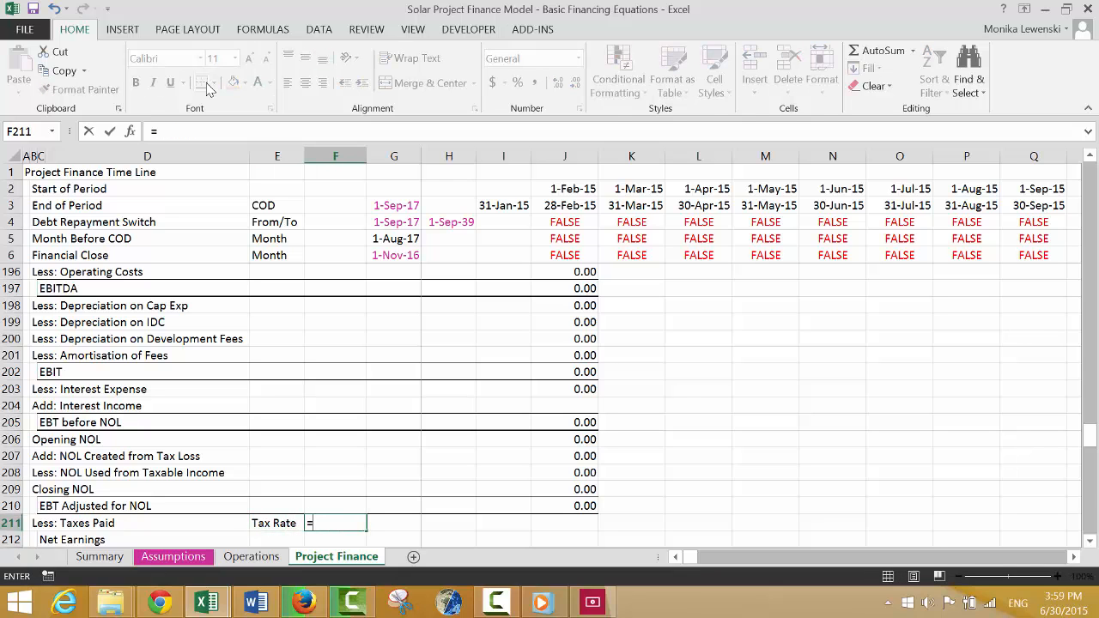
key(ctrl+Page_Up)
key(ctrl+Page_Up)
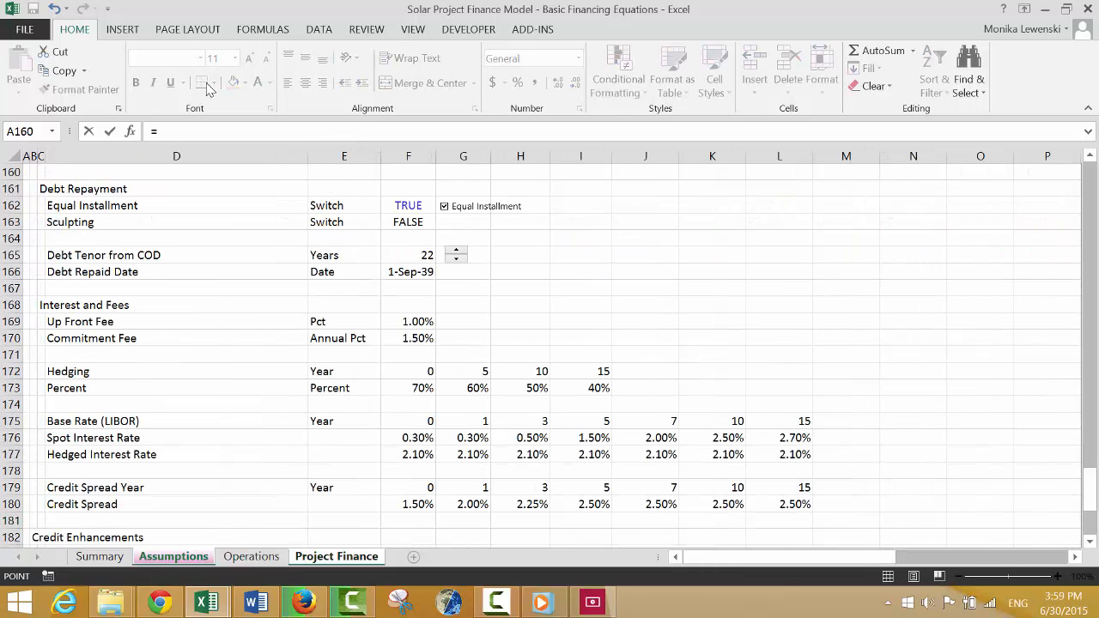
key(Up)
key(Up)
key(Up)
key(Up)
key(Up)
key(Up)
key(Up)
key(Up)
key(Up)
key(Up)
key(Up)
key(Up)
key(Up)
key(Up)
key(Up)
key(Up)
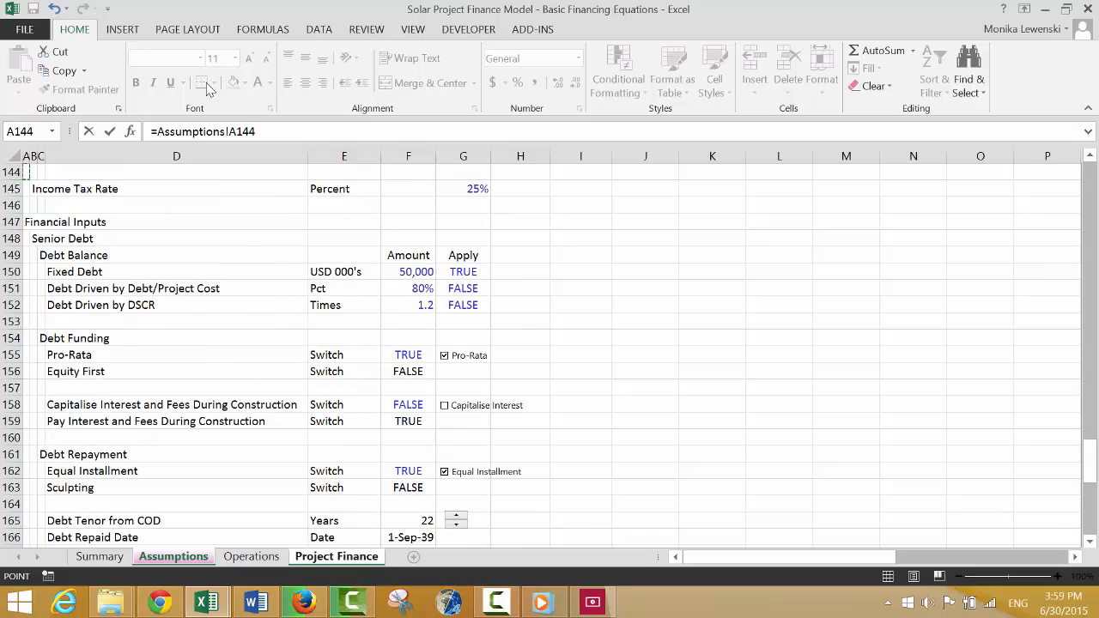
key(Up)
key(Up)
key(Up)
key(Up)
key(Up)
key(Up)
key(Up)
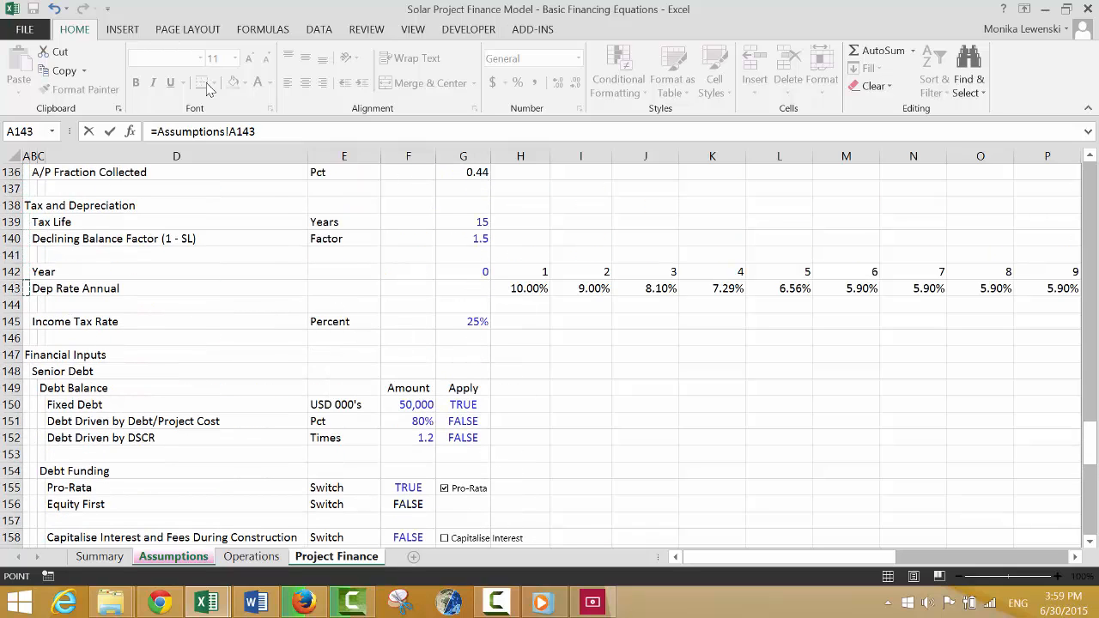
key(Right)
key(Right)
key(Right)
key(Right)
key(Right)
key(Right)
key(Return)
Calculate Less: Taxes Paid in J211 as EBT Adjusted for NOL times the fixed tax rate, =J210*$F$211.
key(Up)
key(Right)
key(Right)
key(Right)
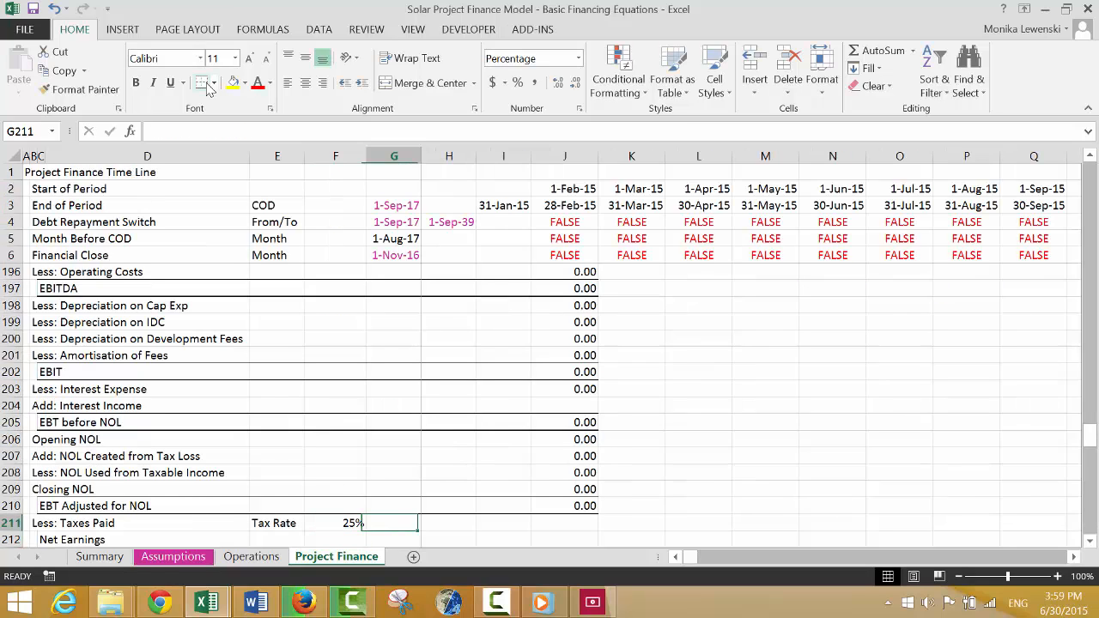
key(Right)
key(Right)
key(Left)
text(=)
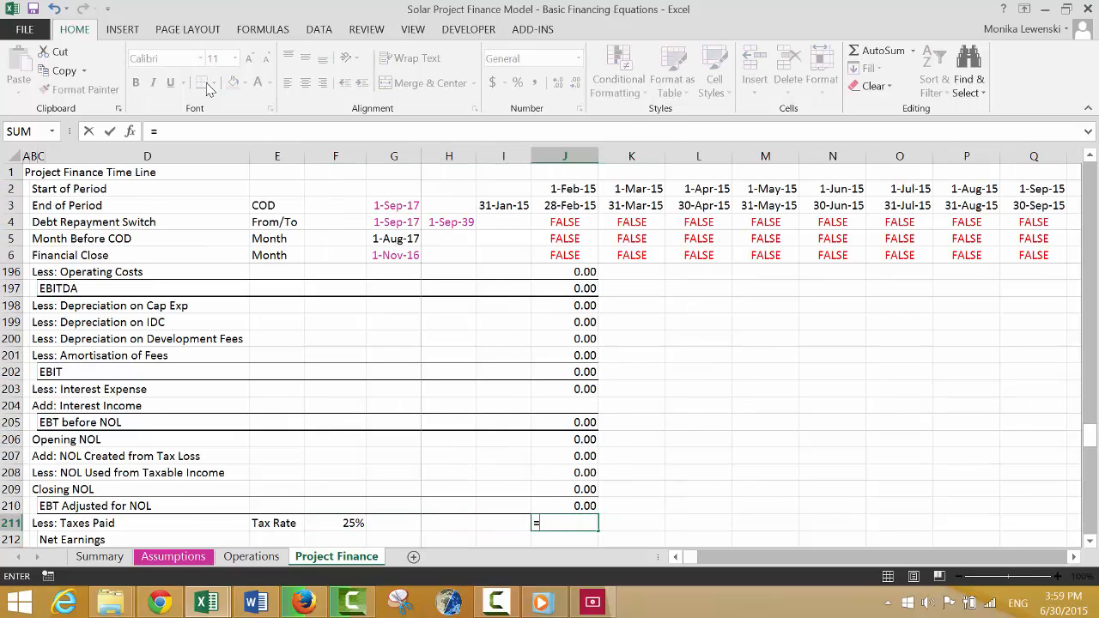
key(Up)
text(*)
key(Left)
key(Left)
key(Left)
key(Left)
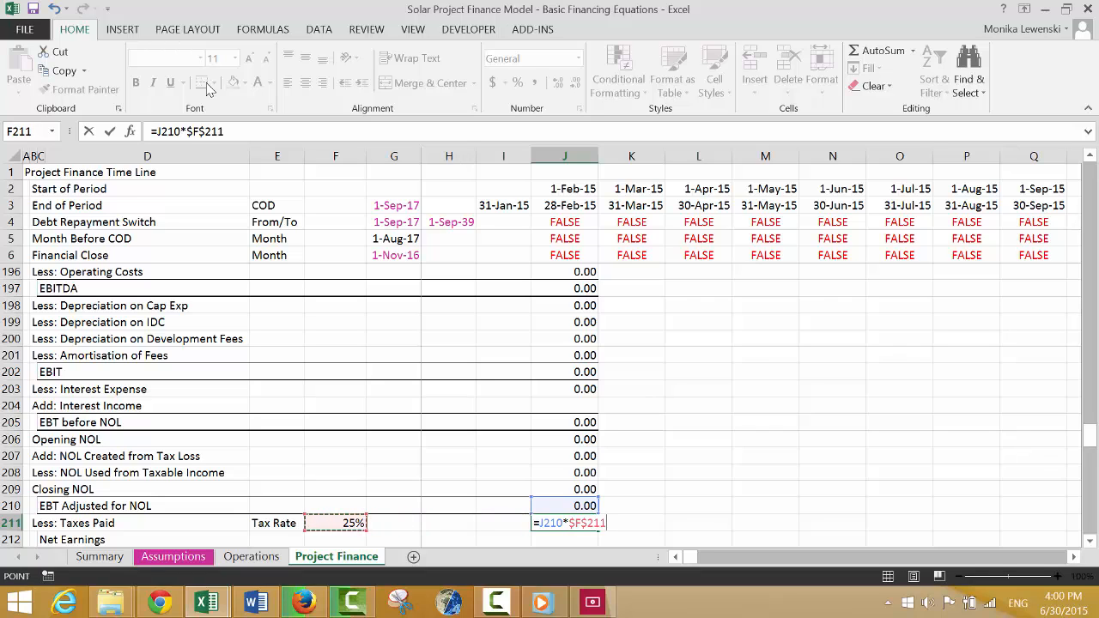
key(Return)
key(Up)
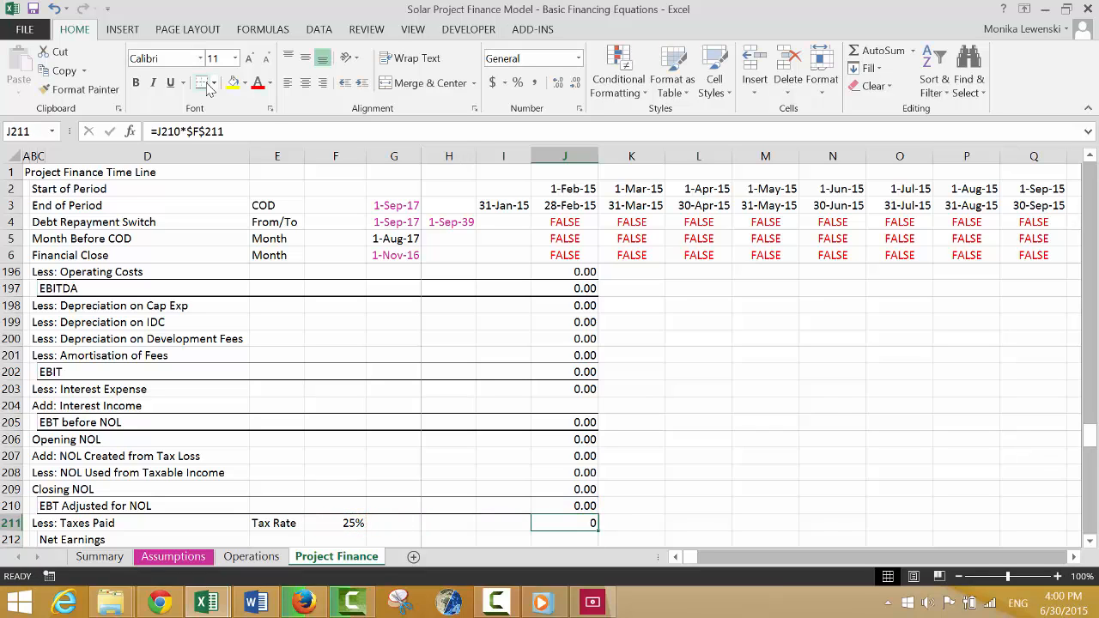
Calculate Net Earnings in J212 as EBT Adjusted for NOL minus taxes paid, =J210-J211.
key(Down)
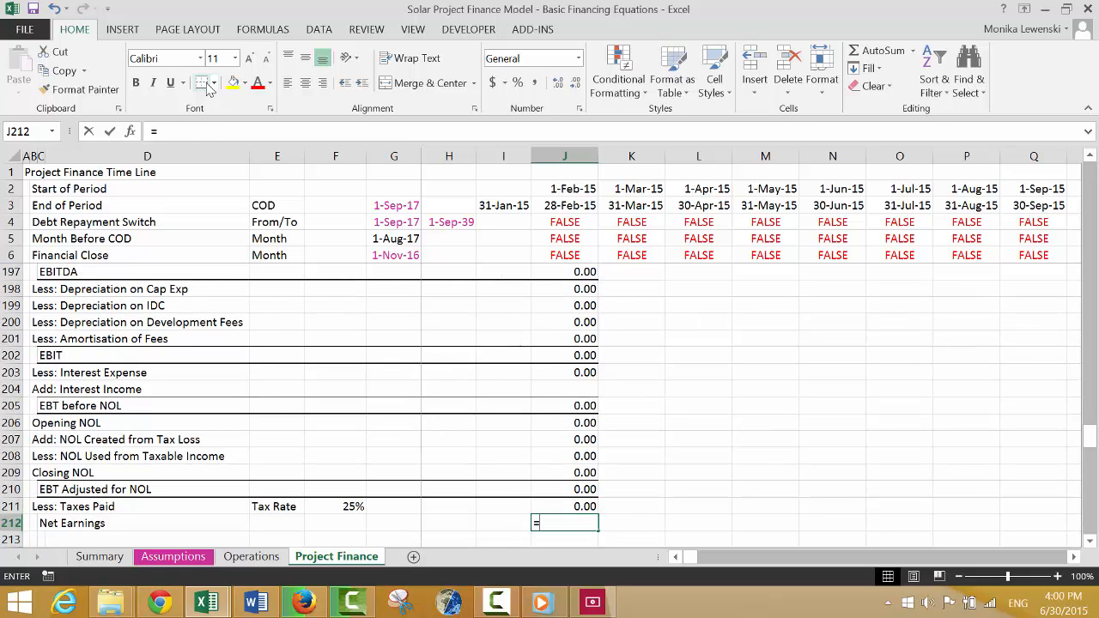
text(=)
key(Up)
key(Up)
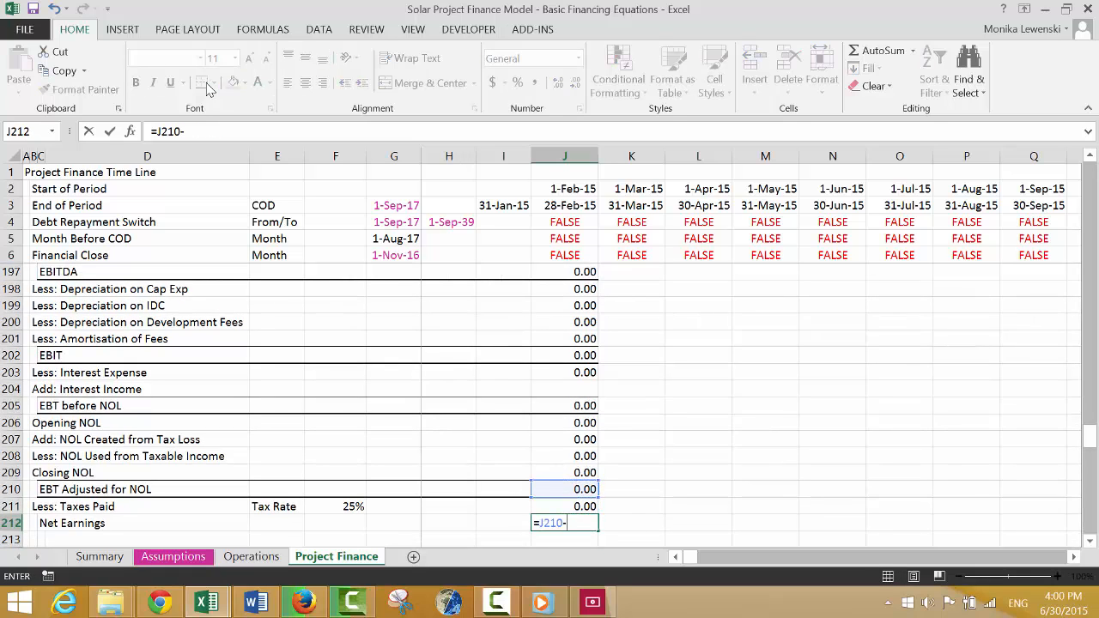
text(-)
key(Up)
key(Return)
Apply a top and double bottom border to the Net Earnings row, C212:J212.
key(Left)
key(Left)
key(Left)
key(Left)
key(Left)
key(Left)
key(Left)
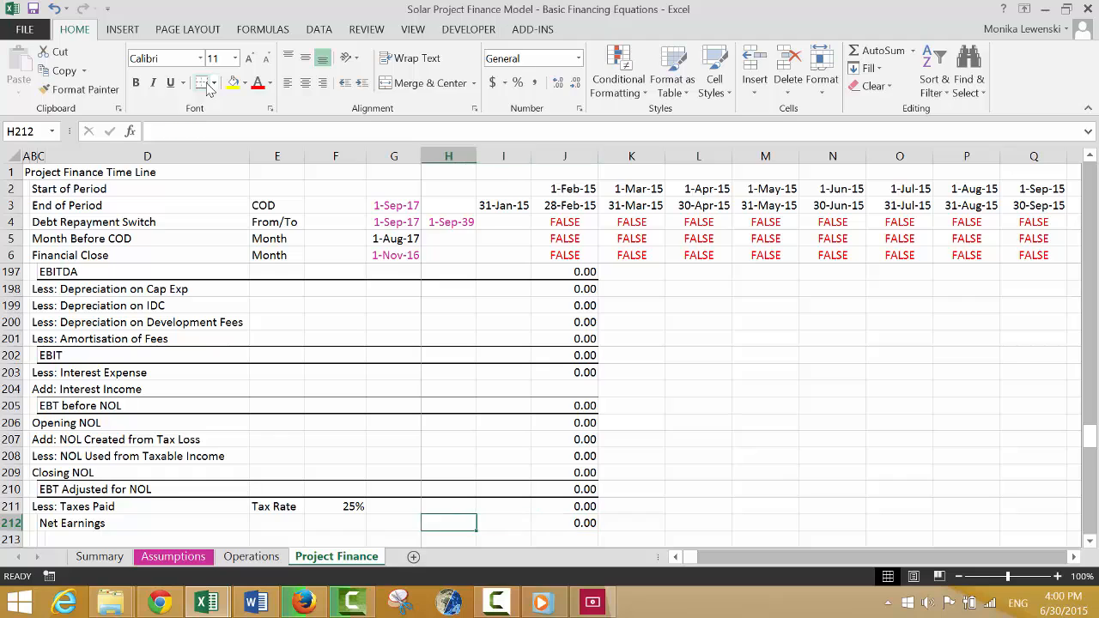
key(ctrl+shift+Right)
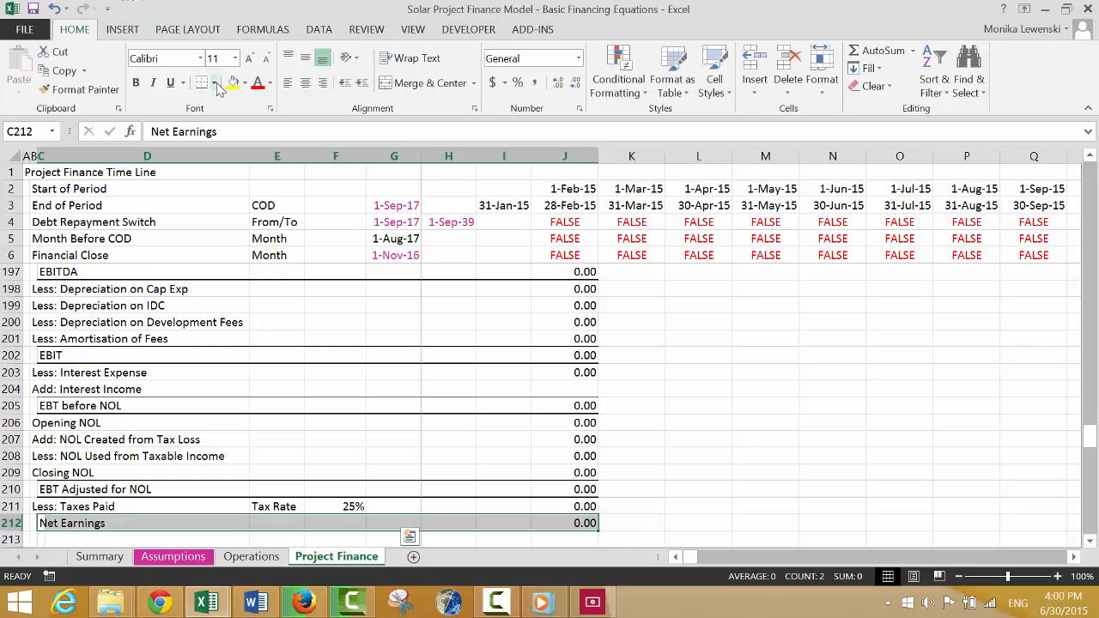
click(215, 84)
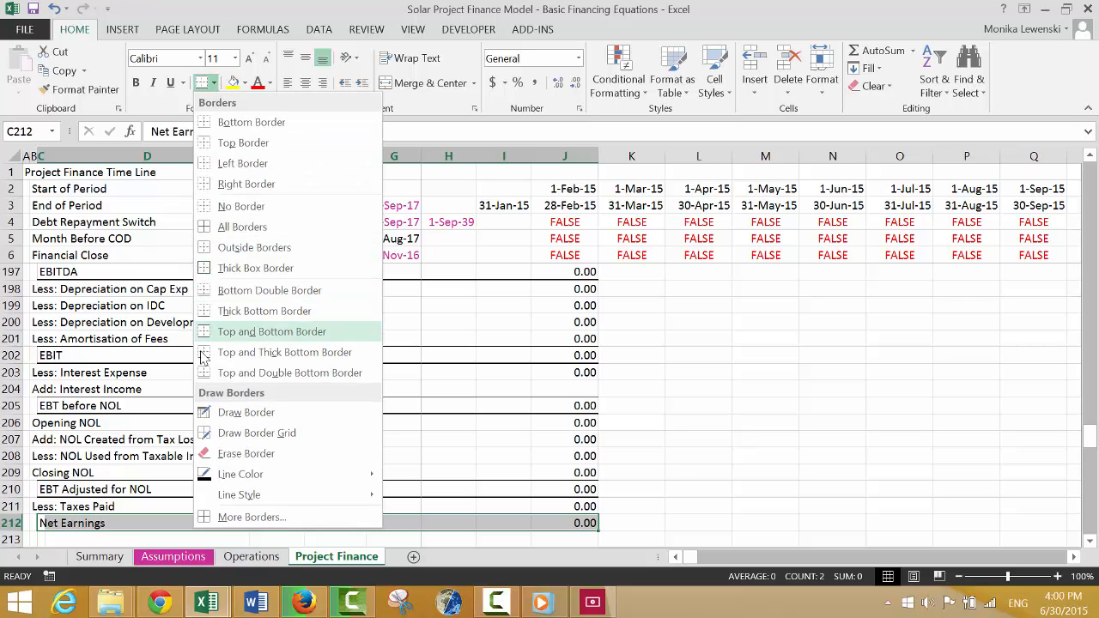
click(208, 380)
Link EBITDA in J215 of the Cash Flow Waterfall After COD section to the Profit and Loss EBITDA, =J197.
key(Down)
key(Down)
key(Down)
key(Down)
key(Down)
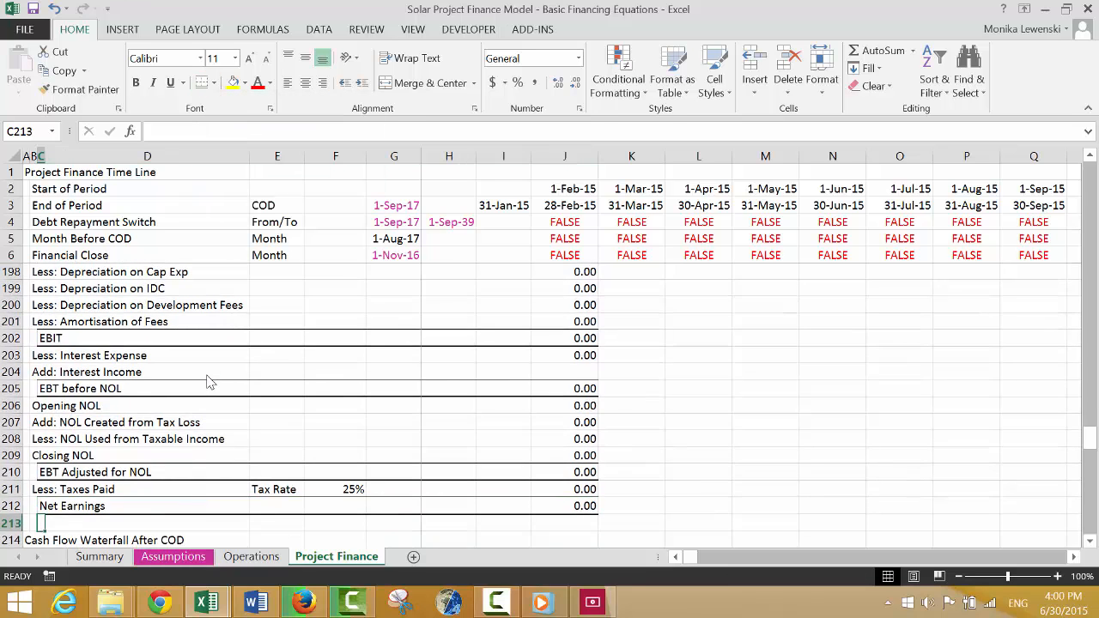
key(Up)
key(Up)
key(Right)
key(Right)
key(Right)
key(Right)
key(Right)
key(Right)
key(Right)
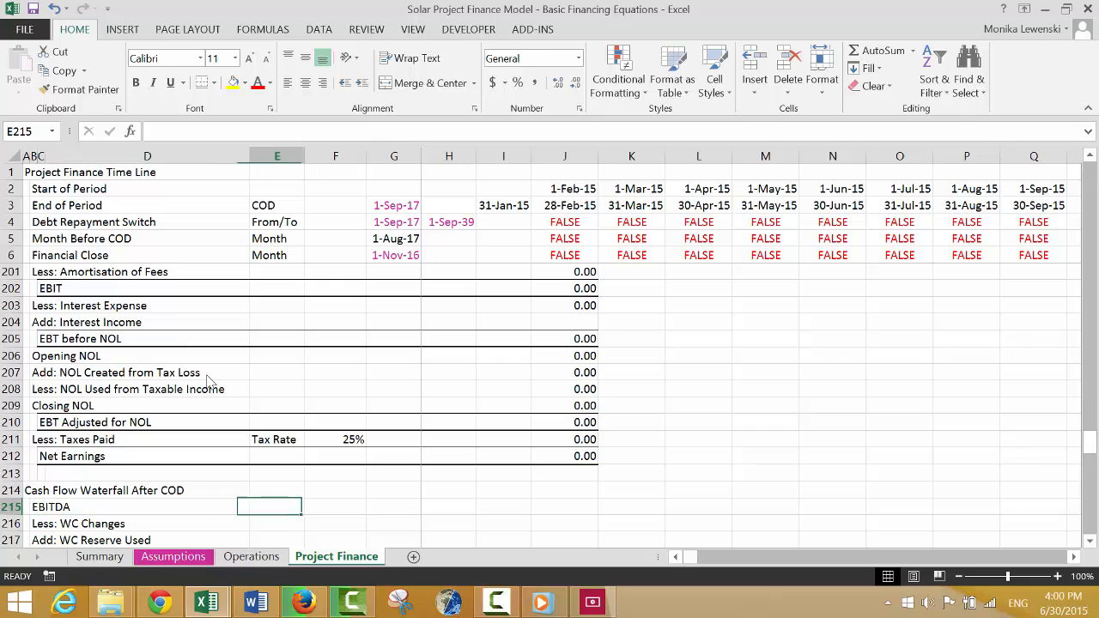
text(=)
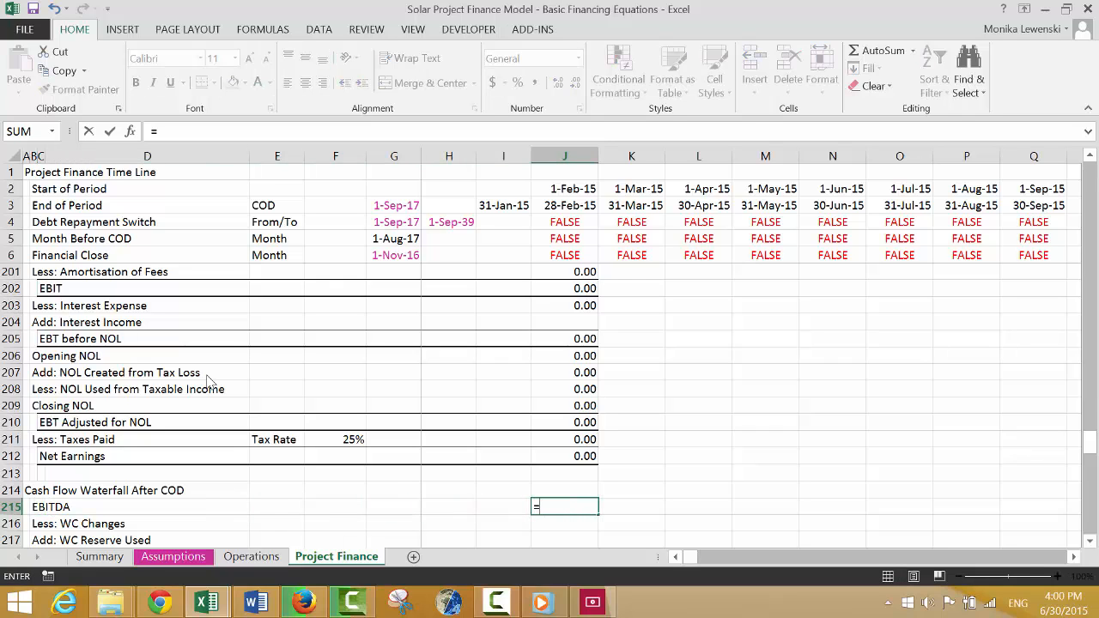
key(Up)
key(Up)
key(Up)
key(Up)
key(Up)
key(Up)
key(Up)
key(Up)
key(Up)
key(Up)
key(Up)
key(Up)
key(Up)
key(Up)
key(Up)
key(Up)
key(Up)
key(Up)
key(Up)
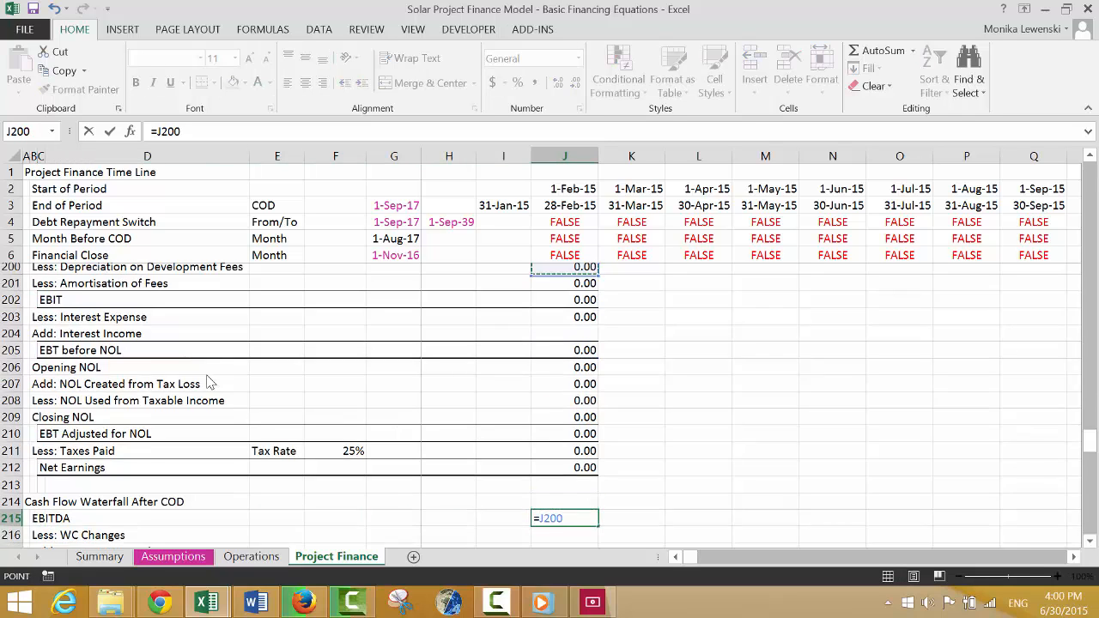
key(Down)
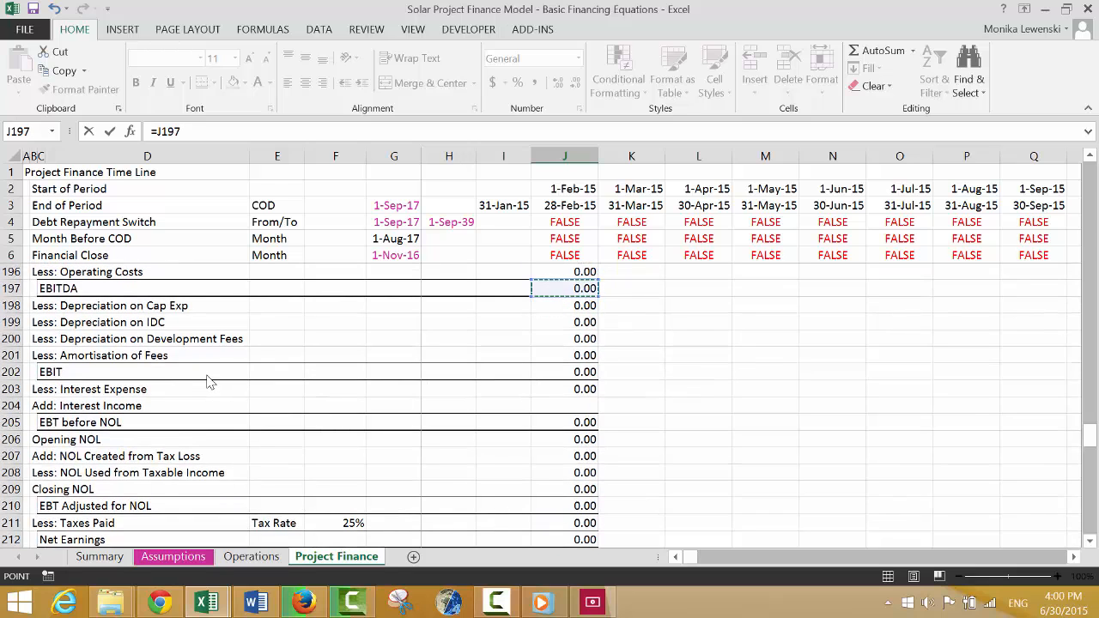
key(Return)
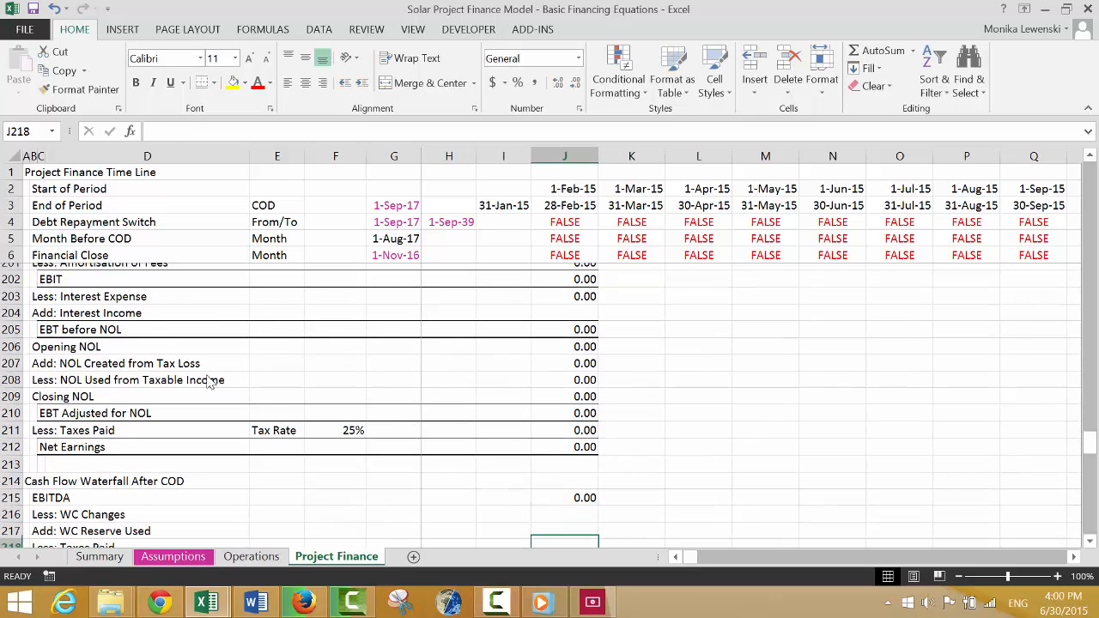
Link Less: WC Changes in J216 to Working Capital Changes in the Data from Operating Analysis section, =J33.
text(=)
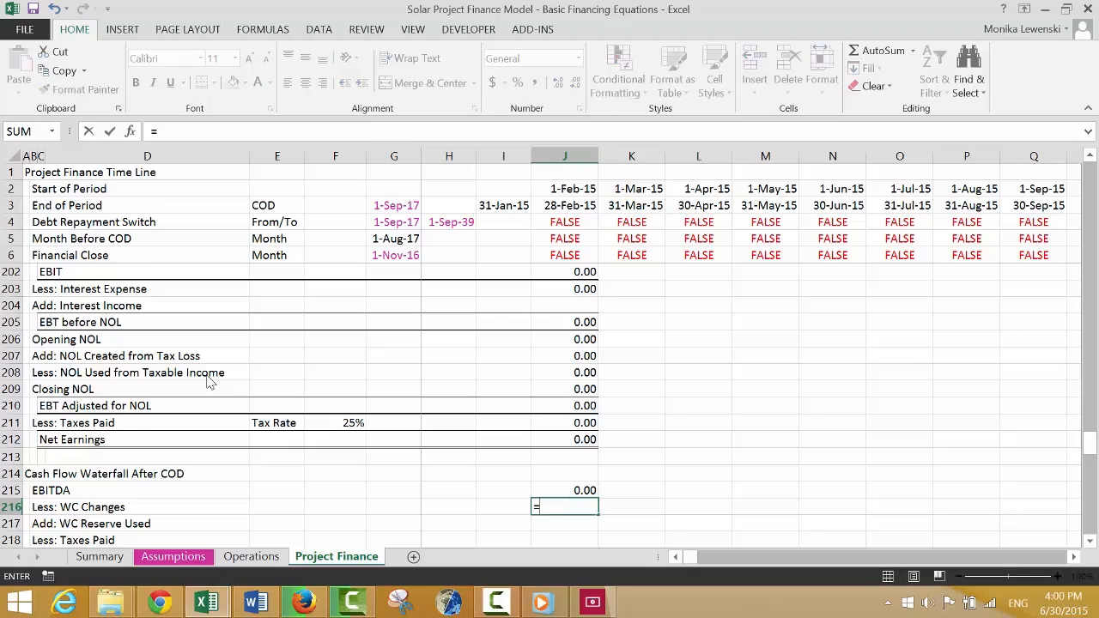
key(Up)
key(Up)
key(Up)
key(Up)
key(Up)
key(Up)
key(Up)
key(Up)
key(Up)
key(Up)
key(Up)
key(Up)
key(Up)
key(Up)
key(Up)
key(Up)
key(Up)
key(Up)
key(Up)
key(Up)
key(Up)
key(Up)
key(Up)
key(Up)
key(Up)
key(Up)
key(Up)
key(Up)
key(Up)
key(Up)
key(Up)
key(Up)
key(Up)
key(Up)
key(Up)
key(Up)
key(Up)
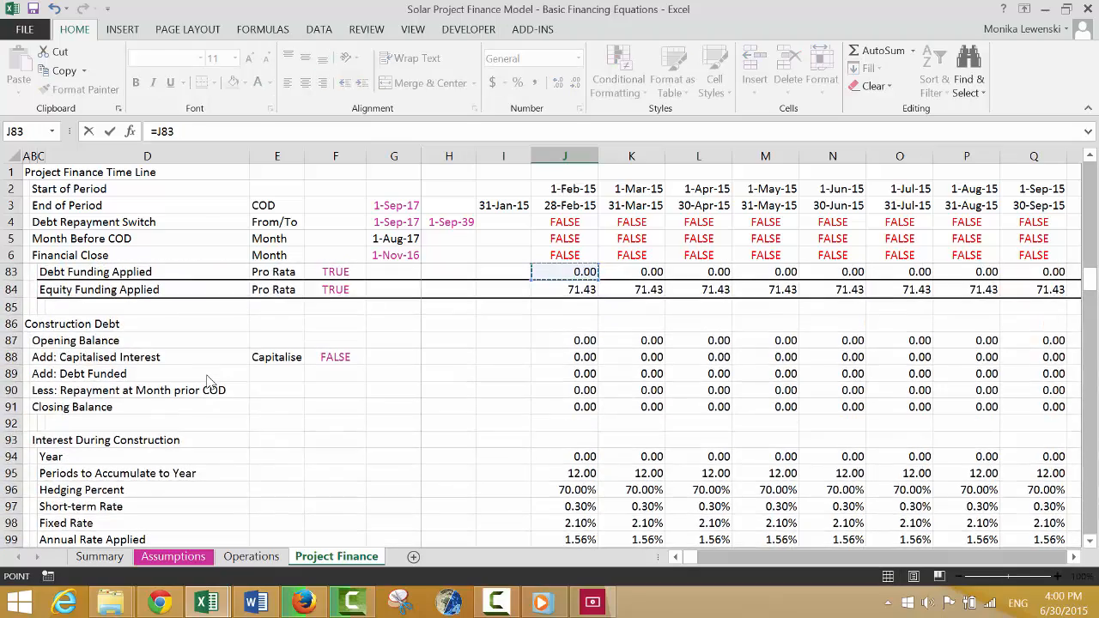
key(Up)
key(Up)
key(Up)
key(Up)
key(Up)
key(Up)
key(Up)
key(Up)
key(Up)
key(Up)
key(Up)
key(Up)
key(Up)
key(Up)
key(Up)
key(Up)
key(Up)
key(Up)
key(Up)
key(Up)
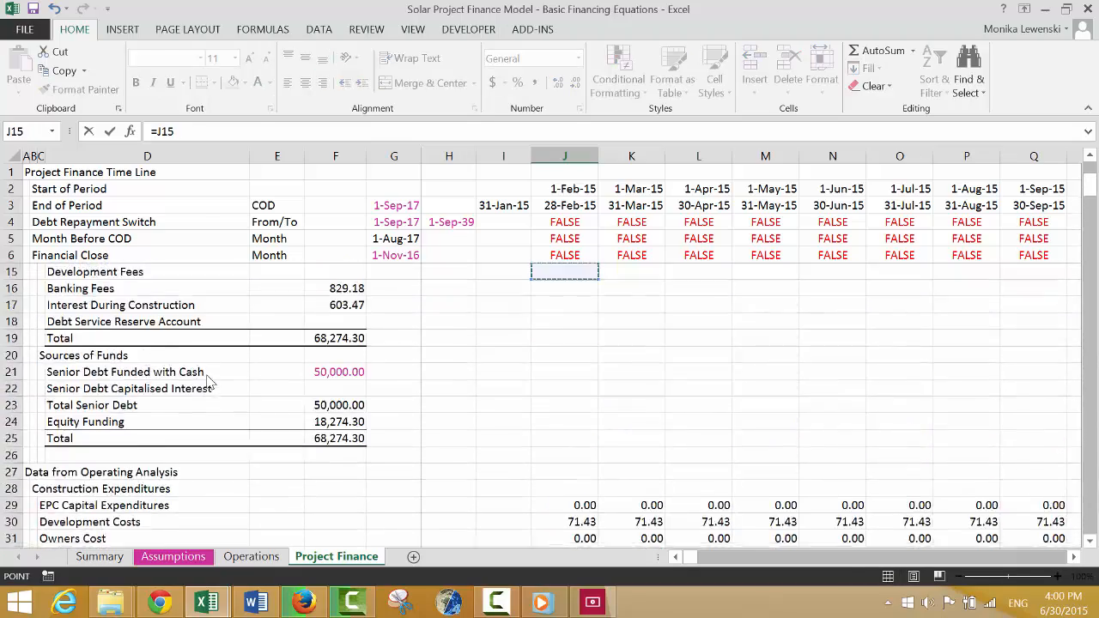
key(Down)
key(Down)
key(Down)
key(Down)
key(Down)
key(Down)
key(Down)
key(Down)
key(Down)
key(Down)
key(Down)
key(Down)
key(Down)
key(Down)
key(Down)
key(Down)
key(Down)
key(Down)
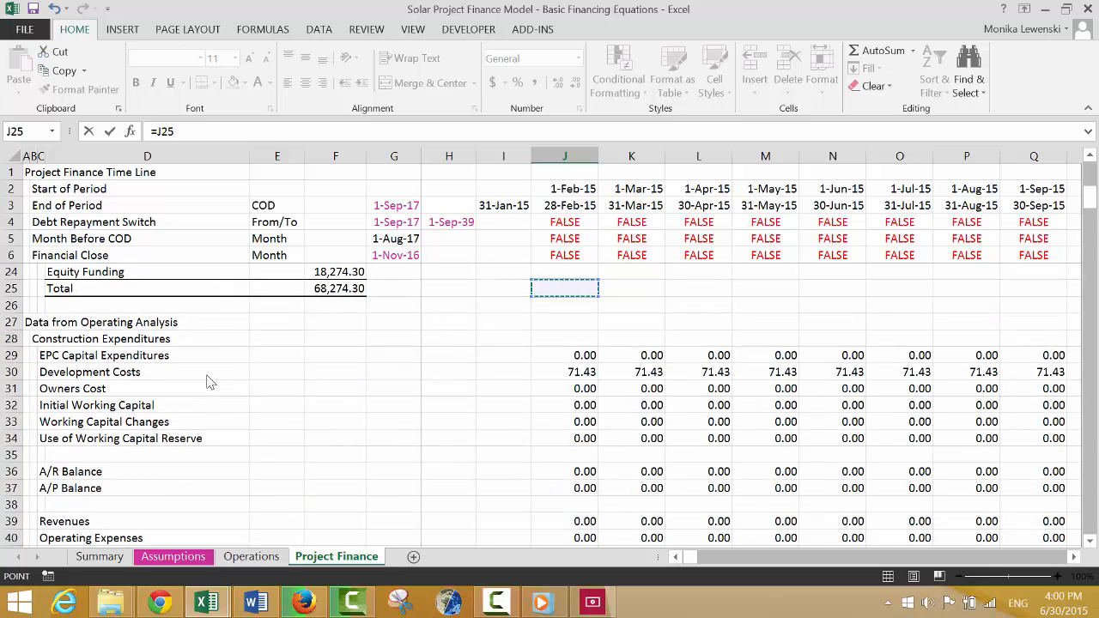
key(Down)
key(Down)
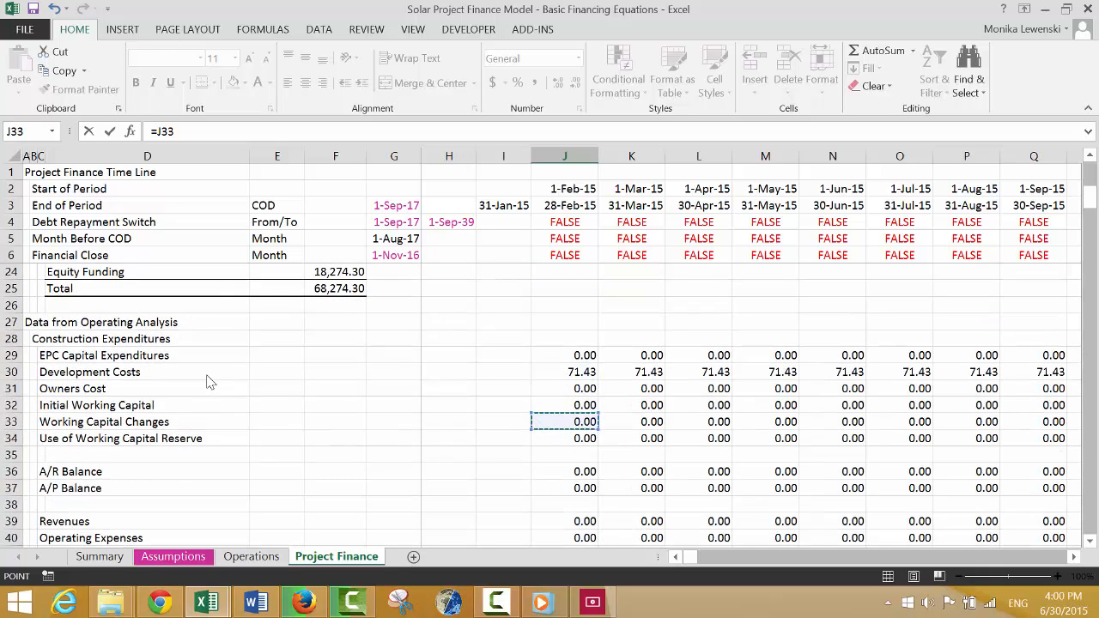
key(Escape)
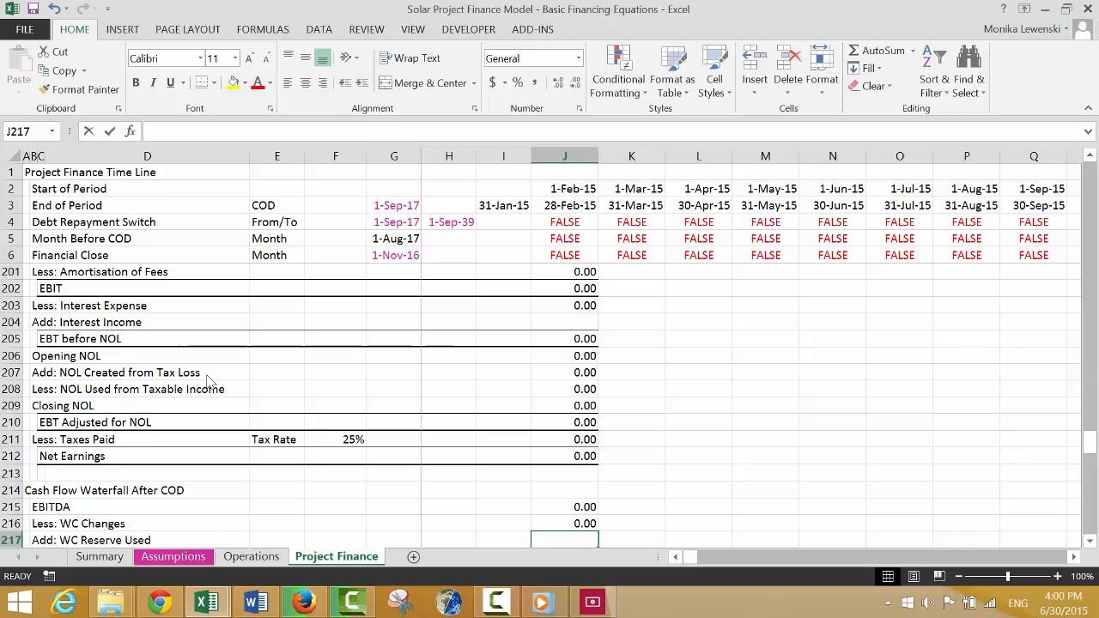
Link Add: WC Reserve Used in J217 to the Use of Working Capital Reserve row in the Data from Operating Analysis section.
text(=)
key(Up)
key(Up)
key(Up)
key(Up)
key(Up)
key(Up)
key(Up)
key(Up)
key(Up)
key(Up)
key(Up)
key(Up)
key(Up)
key(Up)
key(Up)
key(Up)
key(Up)
key(Up)
key(Up)
key(Up)
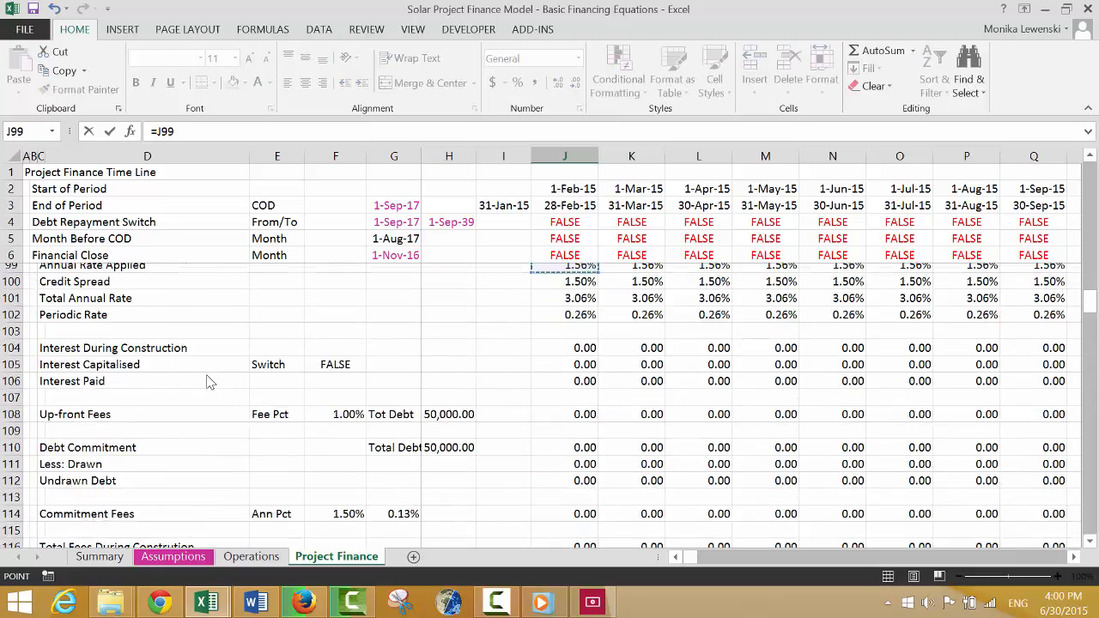
key(Up)
key(Up)
key(Up)
key(Up)
key(Up)
key(Up)
key(Up)
key(Up)
key(Up)
key(Up)
key(Up)
key(Up)
key(Up)
key(Up)
key(Up)
key(Up)
key(Up)
key(Up)
key(Up)
key(Up)
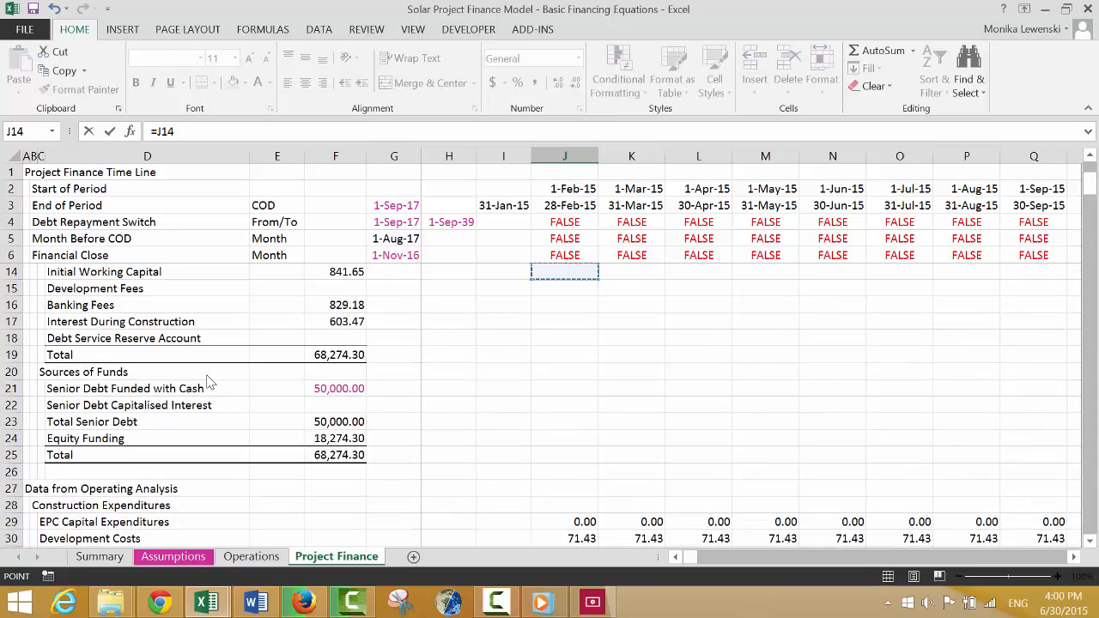
key(Down)
key(Down)
key(Down)
key(Down)
key(Down)
key(Down)
key(Down)
key(Down)
key(Down)
key(Down)
key(Down)
key(Down)
key(Down)
key(Down)
key(Down)
key(Down)
key(Down)
key(Down)
key(Down)
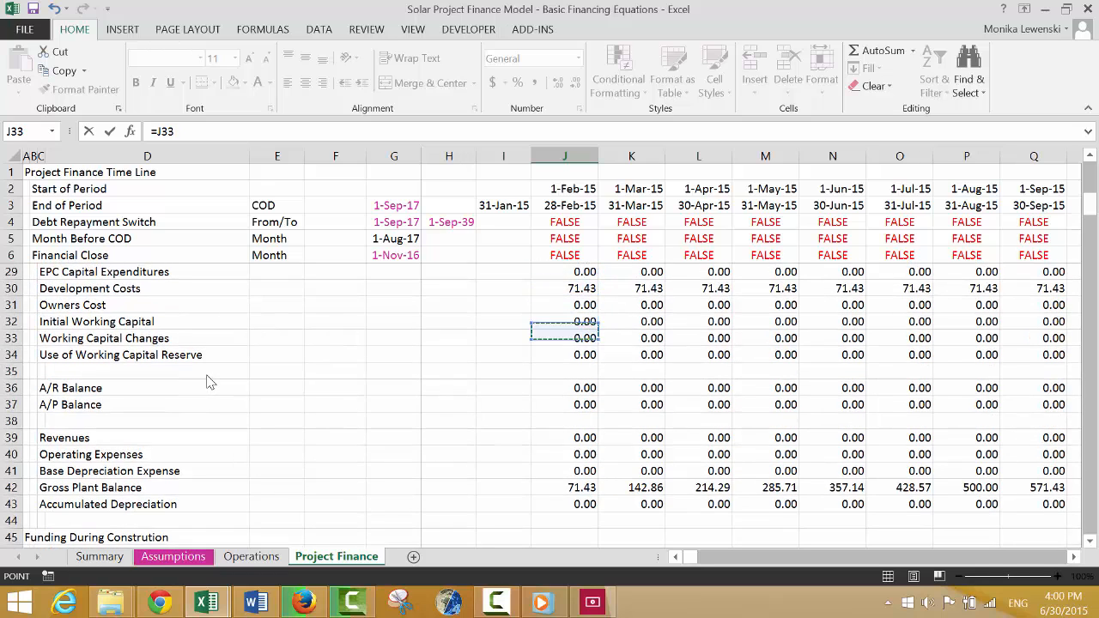
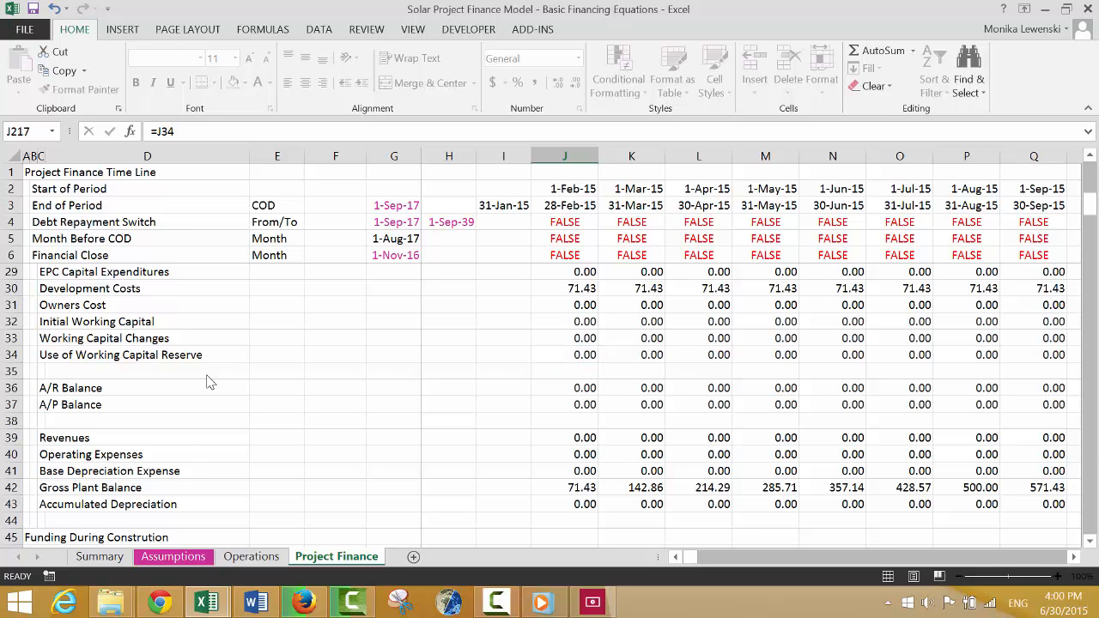
Link Less: Taxes Paid in J218 of the Cash Flow Waterfall After COD to the Profit and Loss taxes paid, =J211.
key(Return)
key(Down)
key(Down)
key(Up)
key(Up)
key(Up)
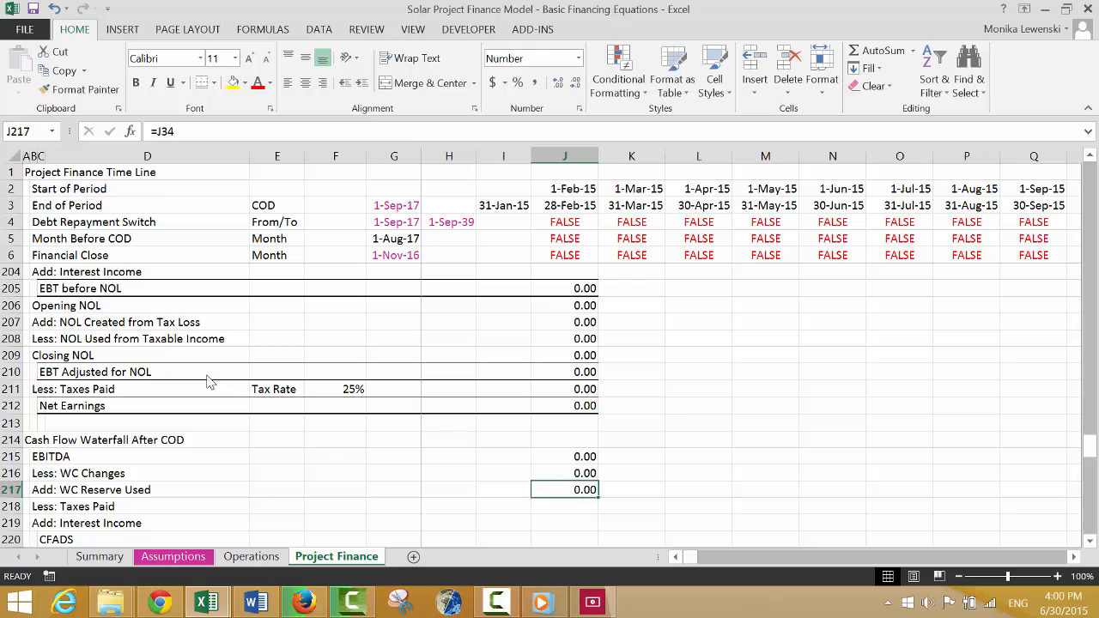
key(Down)
text(=)
key(Up)
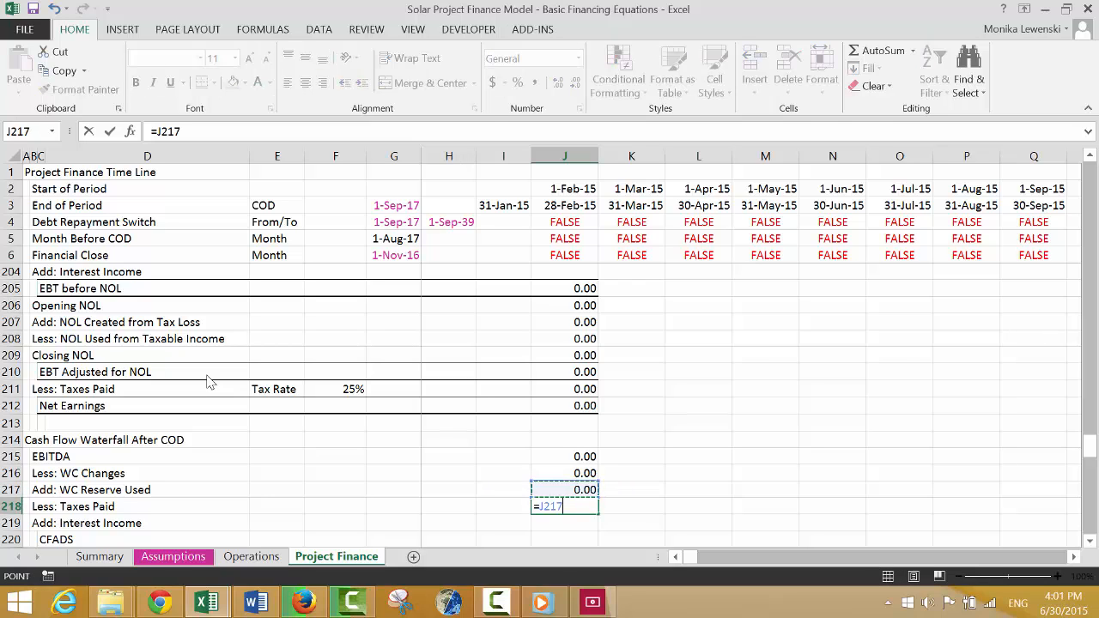
key(Up)
key(Up)
key(Up)
key(Up)
key(Up)
key(Up)
key(Up)
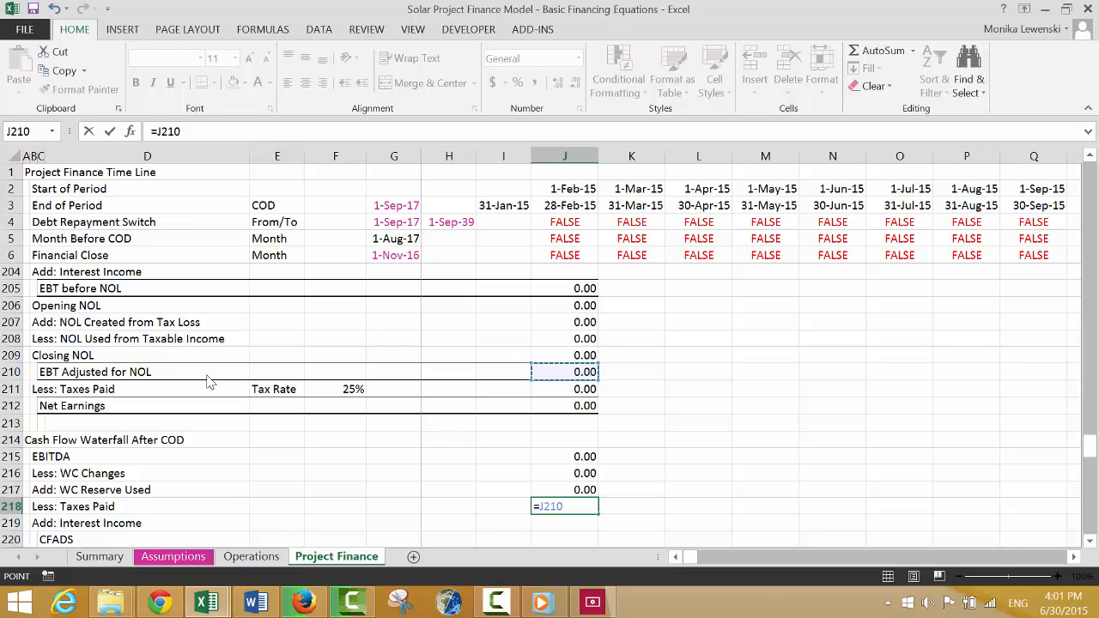
key(Down)
key(Return)
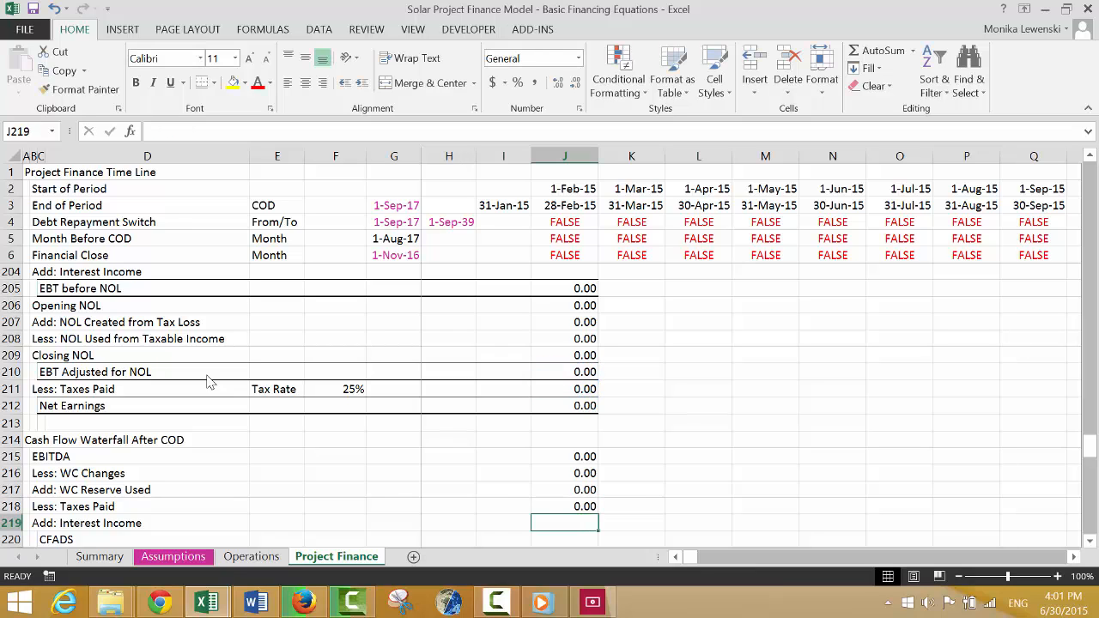
Link Add: Interest Income in J219 to the Profit and Loss interest income, =J204, and format it with two decimals.
text(=)
key(Up)
key(Up)
key(Up)
key(Up)
key(Up)
key(Up)
key(Up)
key(Up)
key(Up)
key(Up)
key(Up)
key(Up)
key(Up)
key(Up)
key(Up)
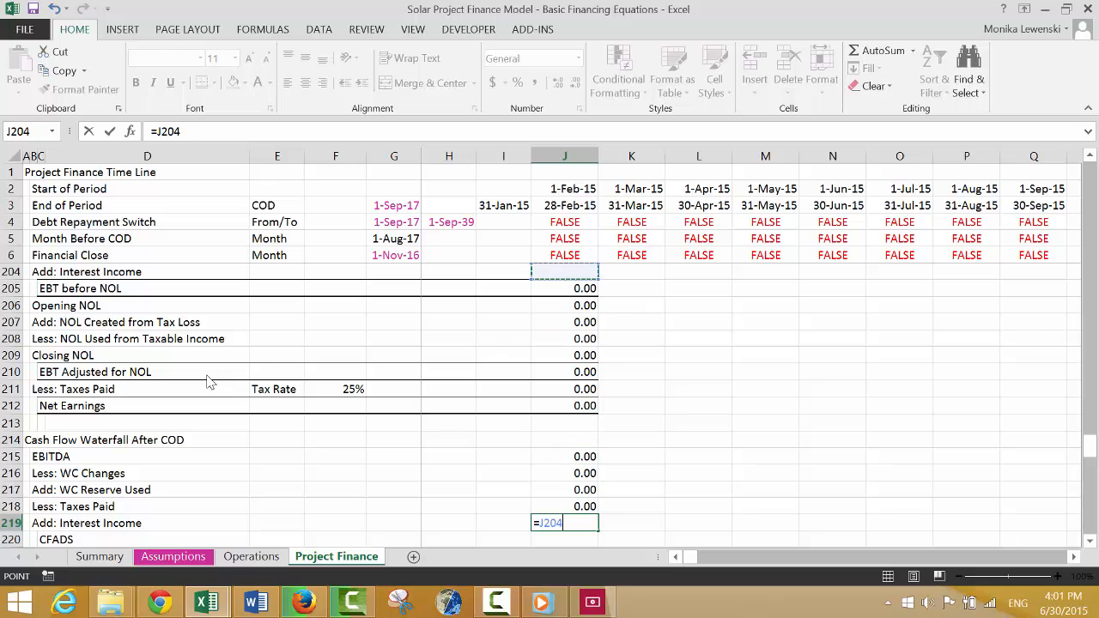
key(Up)
key(Down)
key(Return)
key(Up)
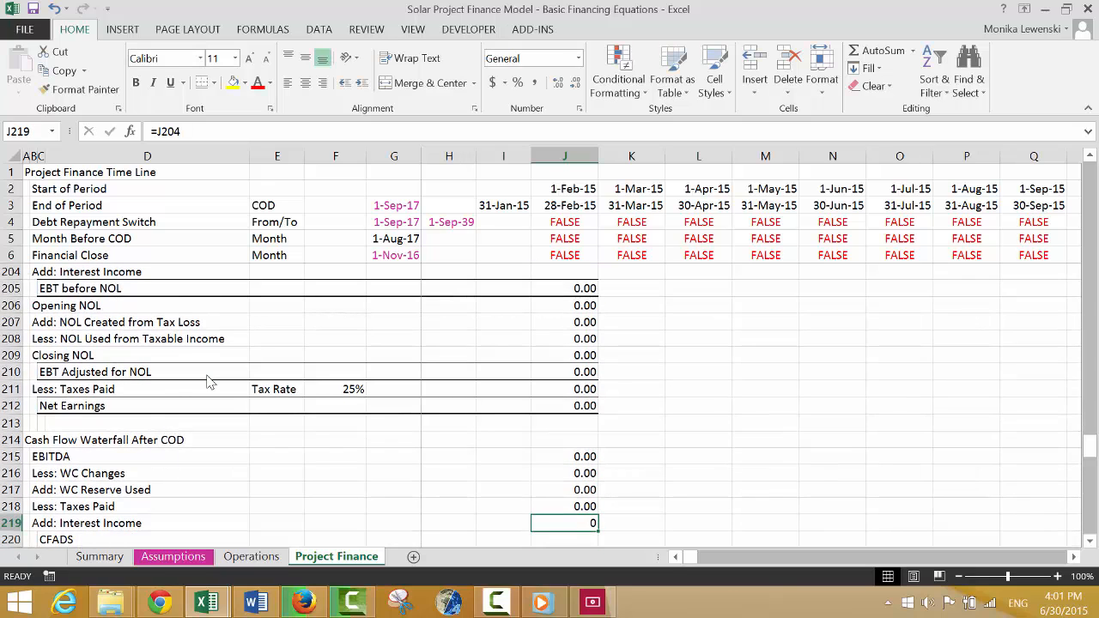
key(Down)
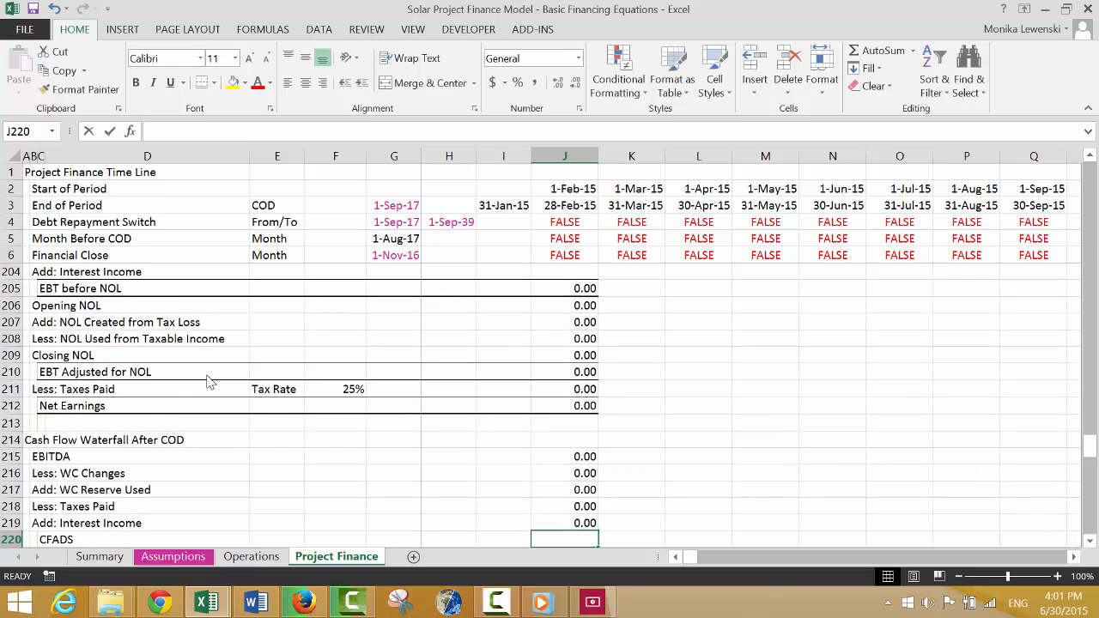
Calculate CFADS in J220 from the five waterfall rows above it with =J215-J216+J217-J218+J219.
text(=)
key(Up)
key(Up)
key(Up)
key(Up)
key(Up)
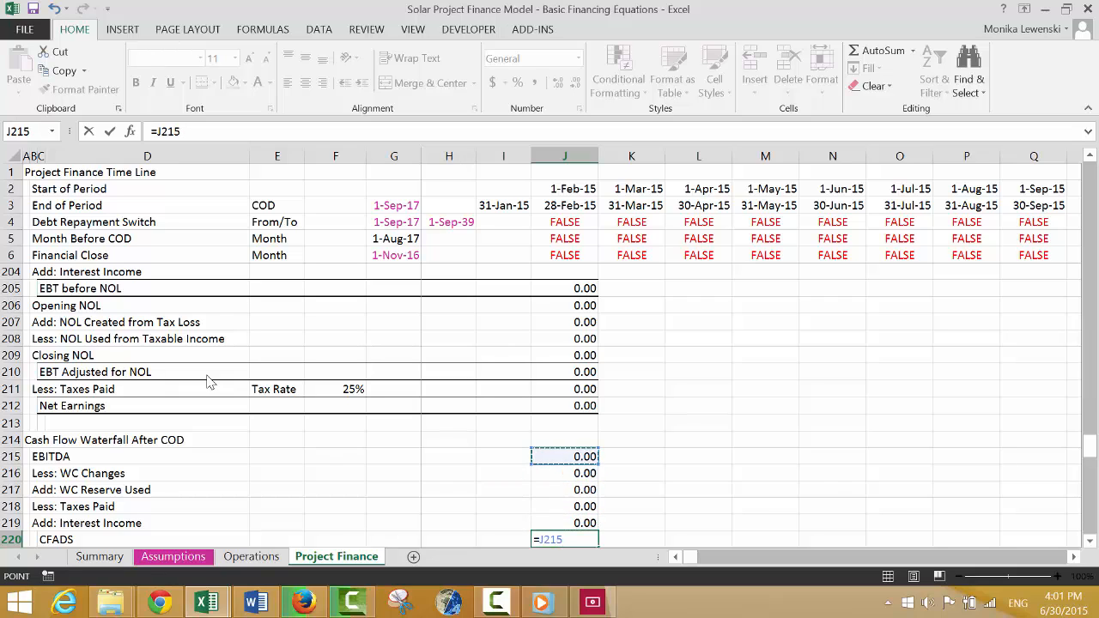
text(-)
key(Up)
key(Up)
key(Up)
key(Up)
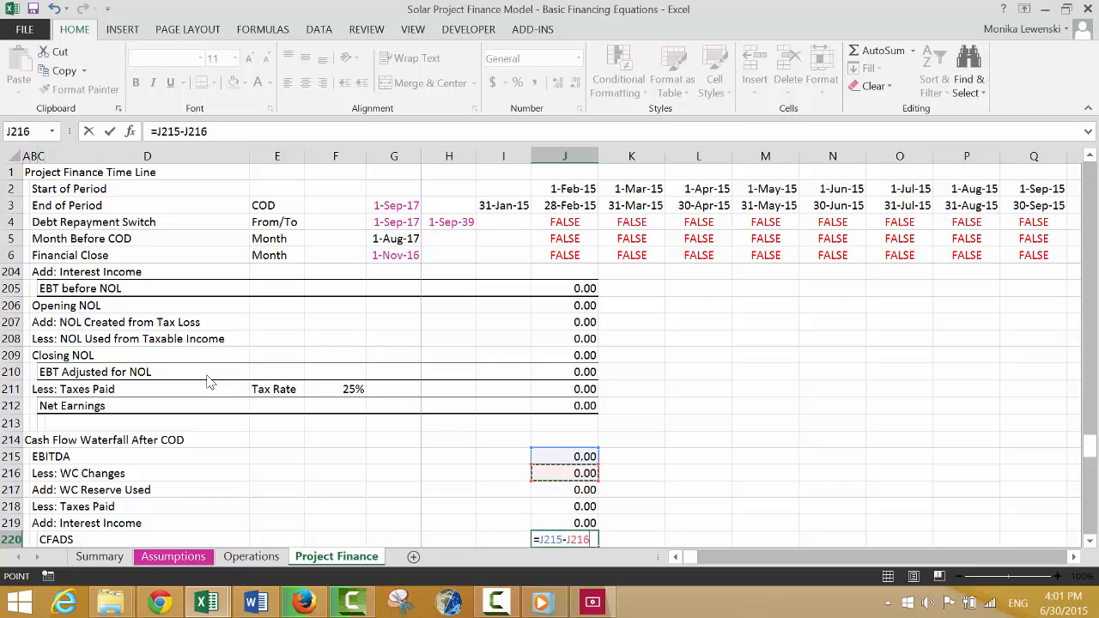
text(+)
key(Up)
key(Up)
key(Up)
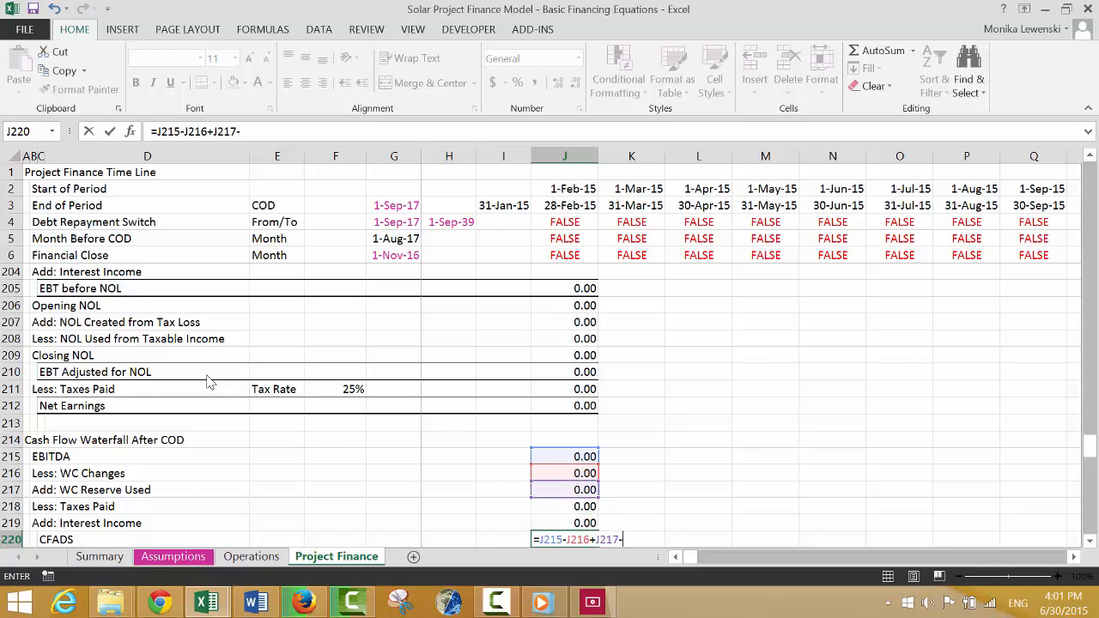
text(-)
key(Up)
key(Up)
key(Up)
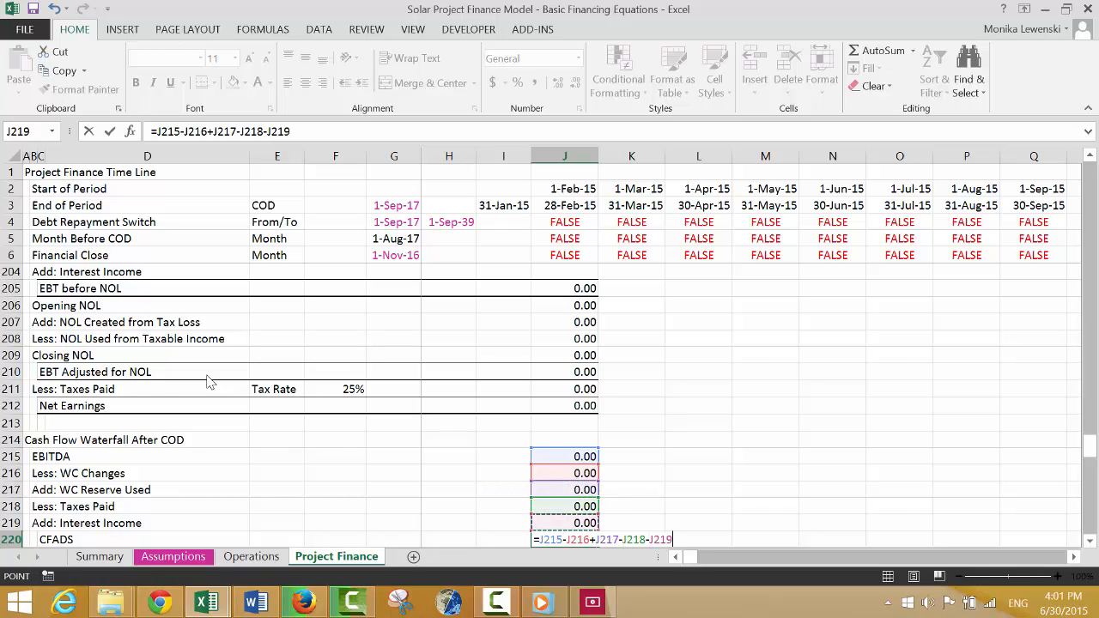
key(BackSpace)
key(BackSpace)
key(BackSpace)
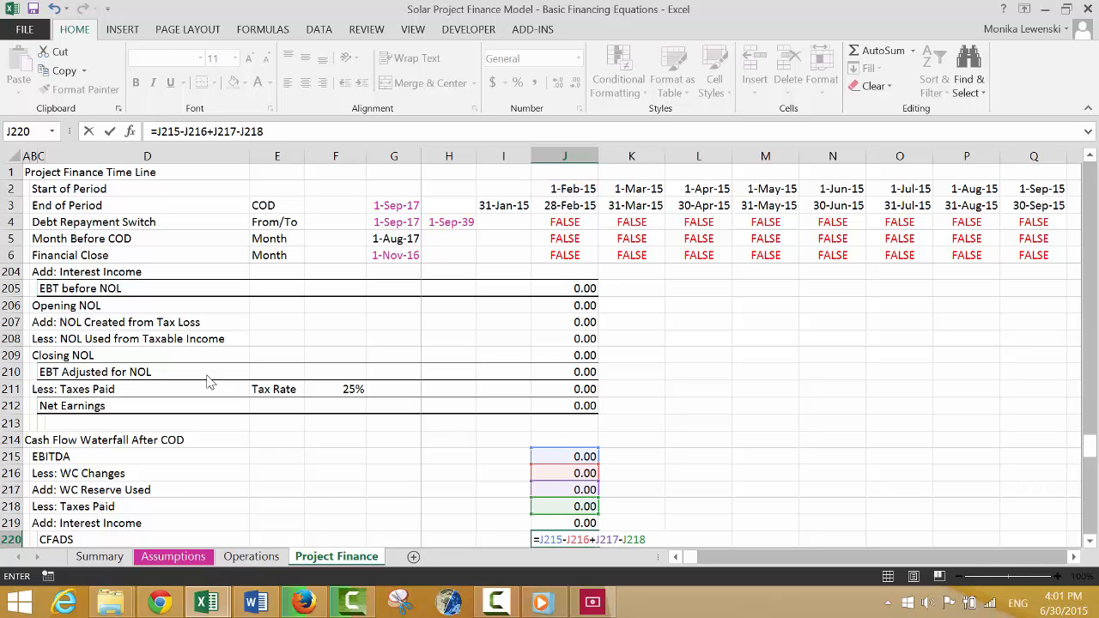
key(Up)
key(Return)
key(Up)
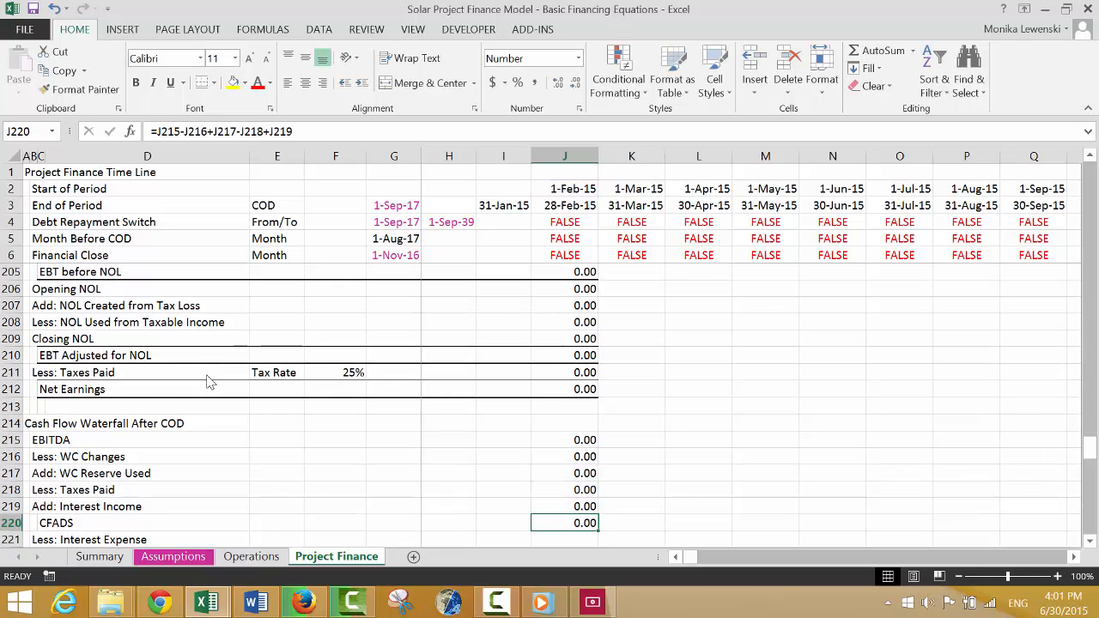
Apply a top and thick bottom border to the CFADS row, C220:J220.
key(Left)
key(Left)
key(Left)
key(Left)
key(Left)
key(Left)
key(Left)
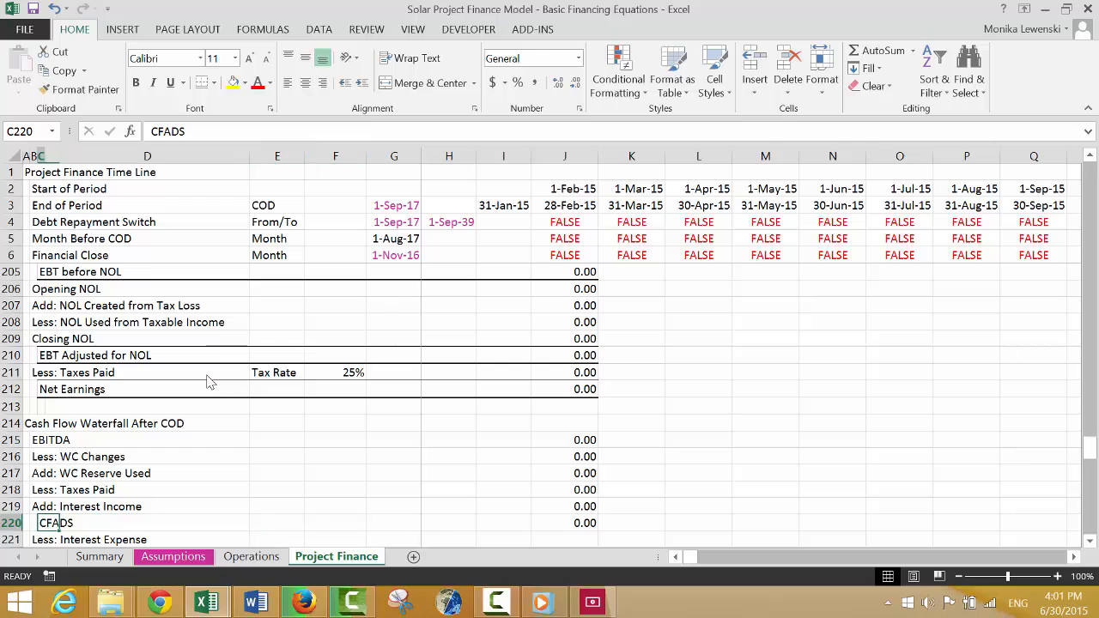
key(ctrl+shift+Right)
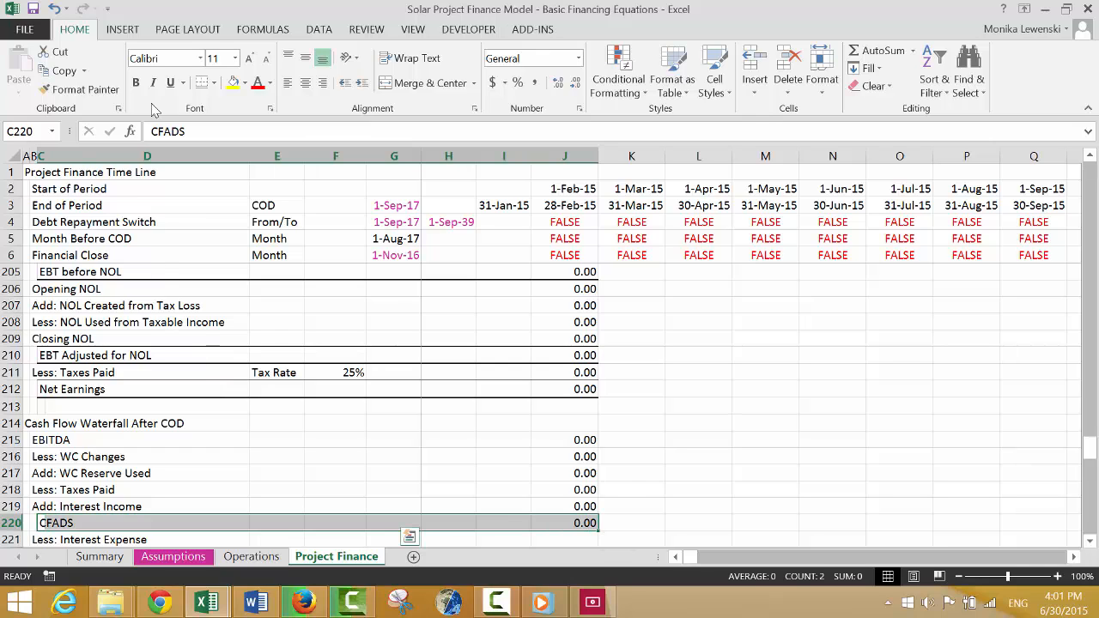
click(215, 84)
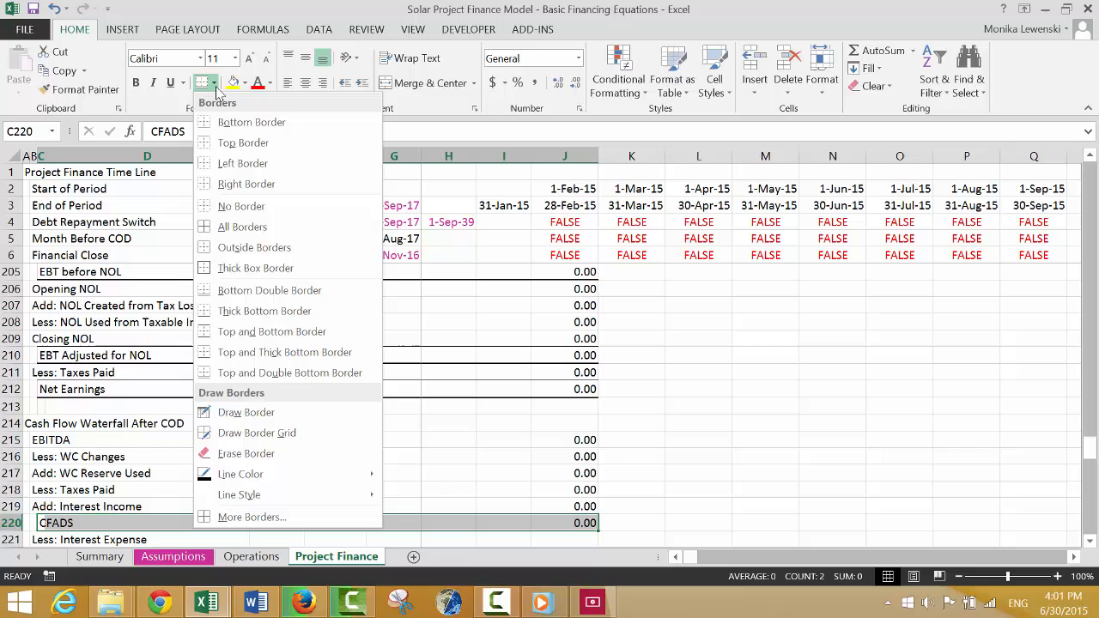
click(203, 357)
Link Less: Interest Expense in J221 to the Profit and Loss interest expense, =J203.
key(Down)
key(Right)
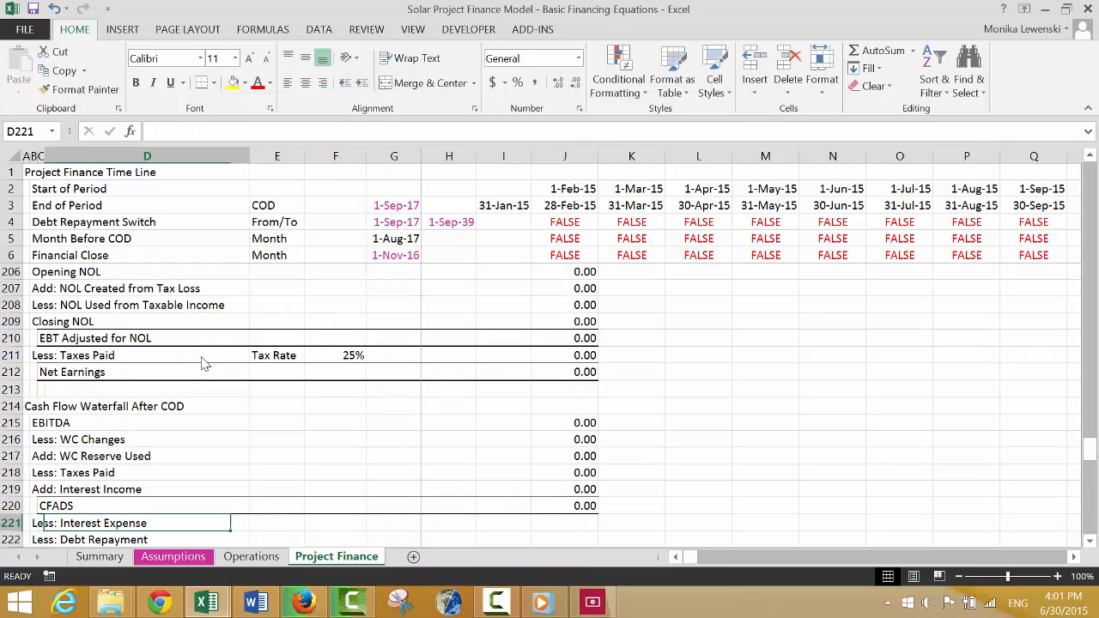
key(Right)
key(Right)
key(Right)
key(Right)
key(Right)
key(Right)
text(=)
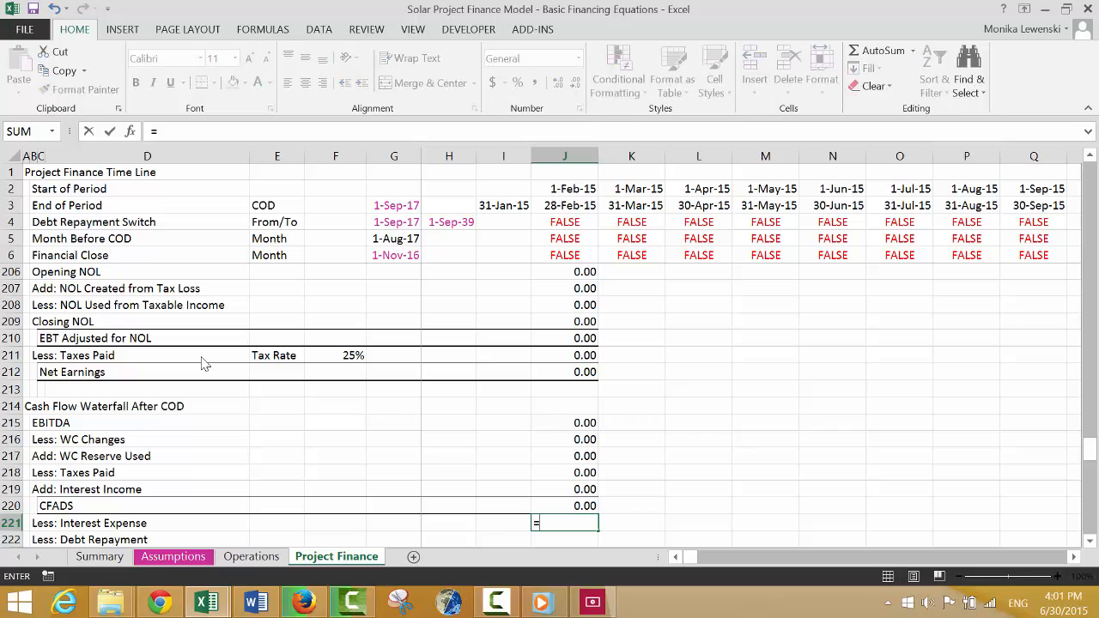
key(Up)
key(Up)
key(Up)
key(Up)
key(Up)
key(Up)
key(Up)
key(Up)
key(Up)
key(Up)
key(Up)
key(Up)
key(Up)
key(Up)
key(Up)
key(Up)
key(Up)
key(Up)
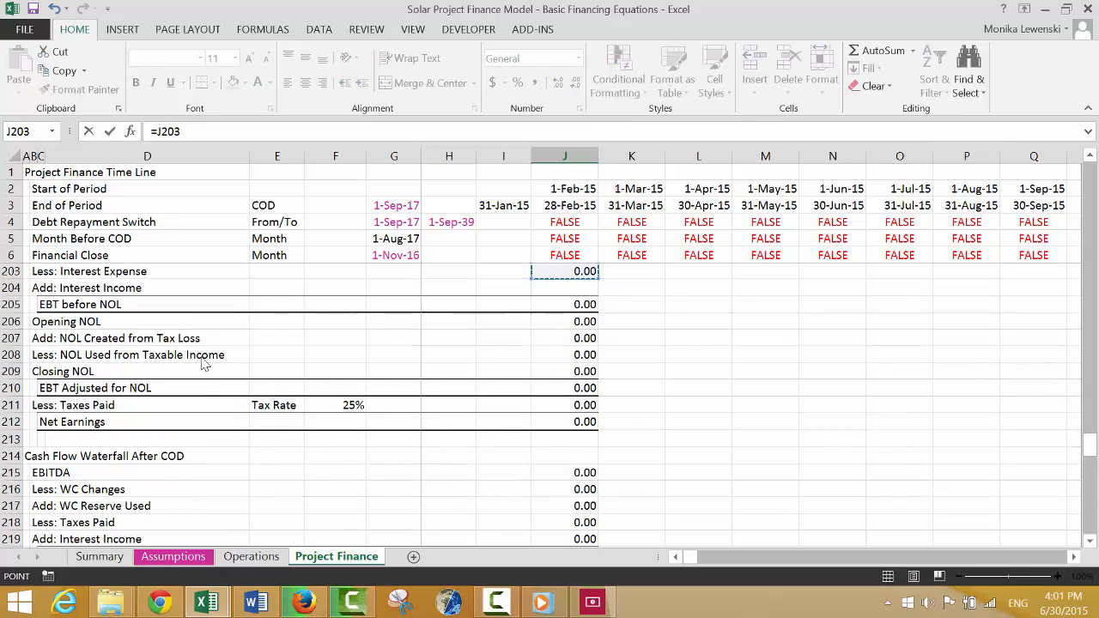
key(Return)
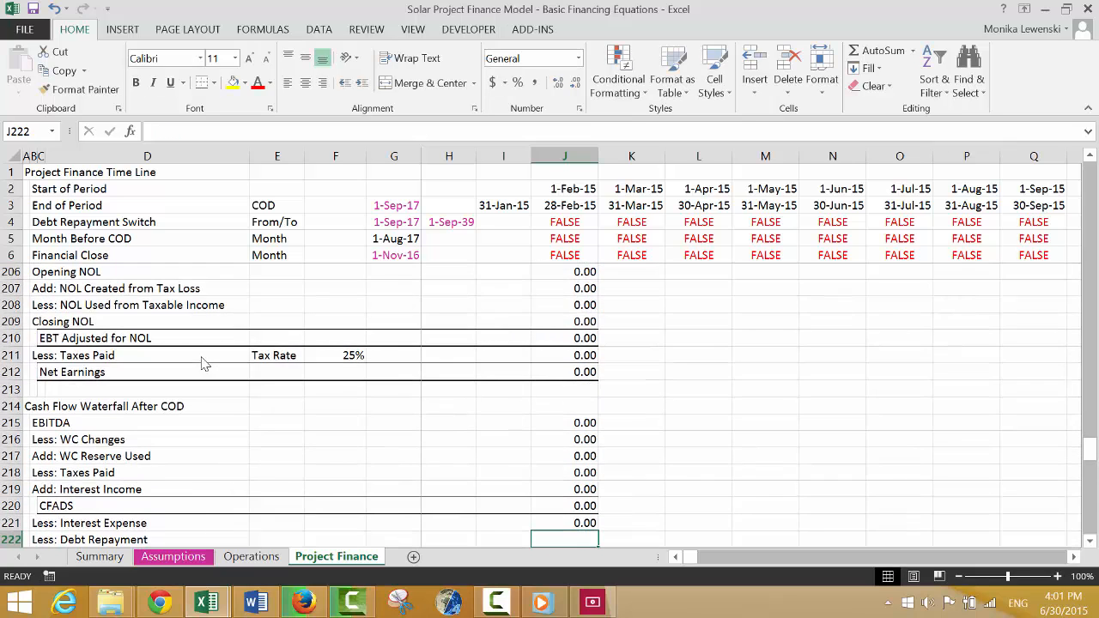
Link Less: Debt Repayment in J222 to the Less: Repayments row of the Permanent Debt Schedule.
text(=)
key(Up)
key(Up)
key(Up)
key(Up)
key(Up)
key(Up)
key(Up)
key(Up)
key(Up)
key(Up)
key(Up)
key(Up)
key(Up)
key(Up)
key(Up)
key(Up)
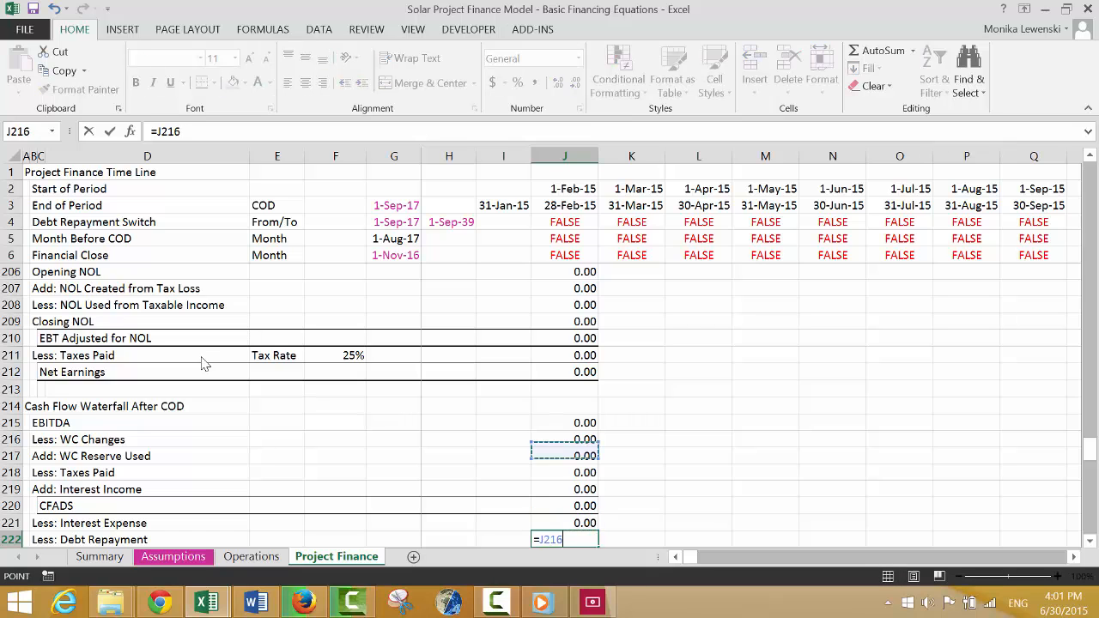
key(Up)
key(Up)
key(Up)
key(Up)
key(Up)
key(Up)
key(Up)
key(Up)
key(Up)
key(Up)
key(Up)
key(Up)
key(Up)
key(Up)
key(Up)
key(Up)
key(Up)
key(Up)
key(Up)
key(Up)
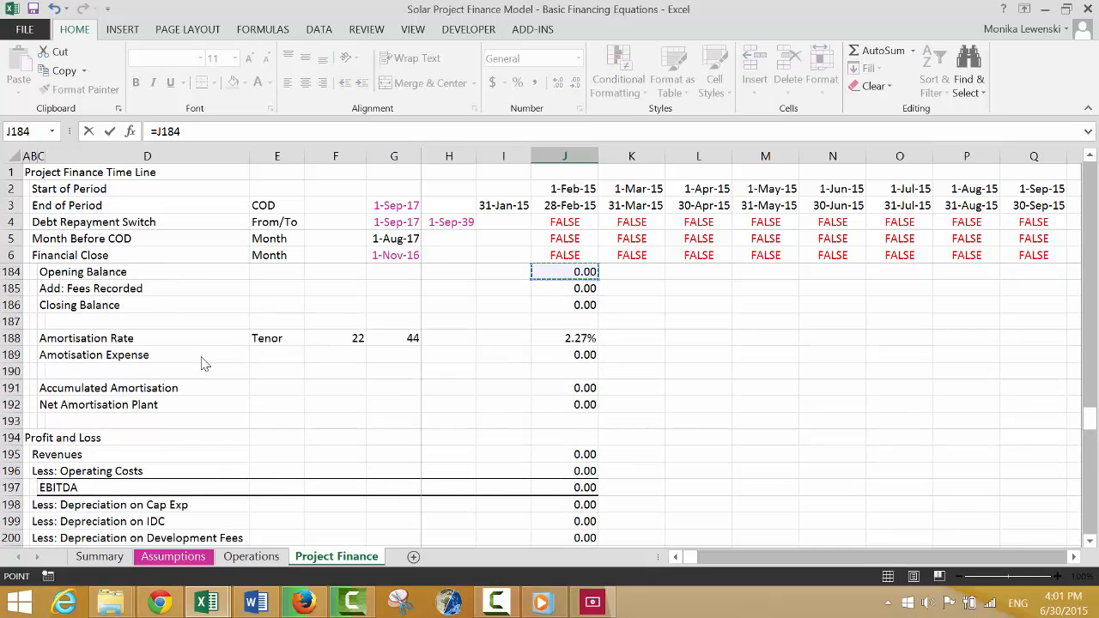
key(Up)
key(Up)
key(Up)
key(Up)
key(Up)
key(Up)
key(Up)
key(Up)
key(Up)
key(Up)
key(Up)
key(Up)
key(Up)
key(Up)
key(Up)
key(Up)
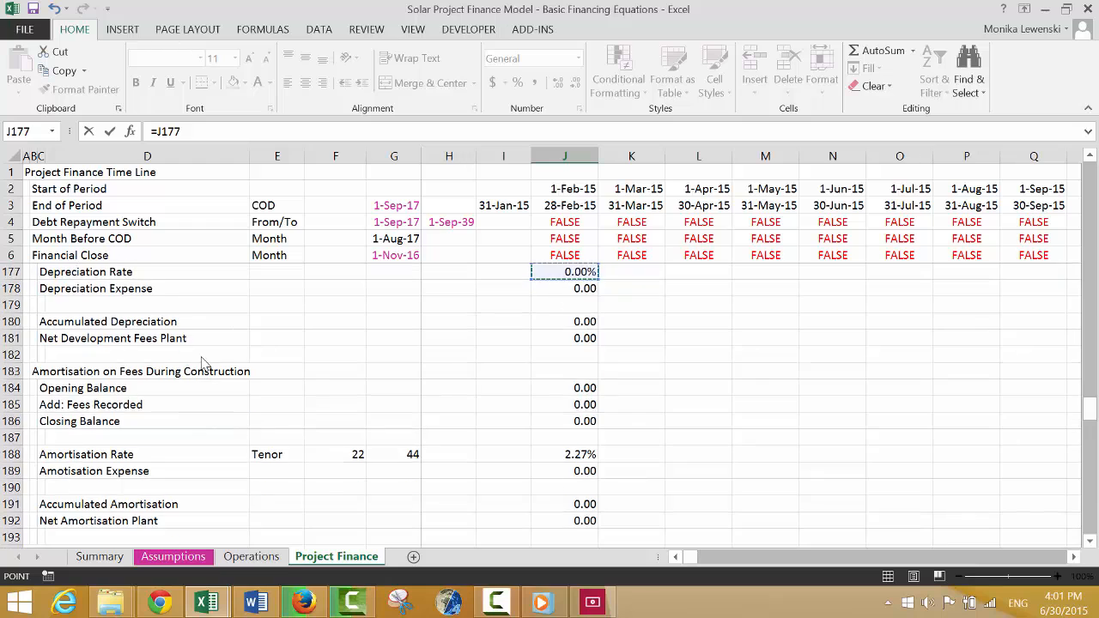
key(Up)
key(Up)
key(Up)
key(Up)
key(Up)
key(Up)
key(Up)
key(Up)
key(Up)
key(Up)
key(Up)
key(Up)
key(Up)
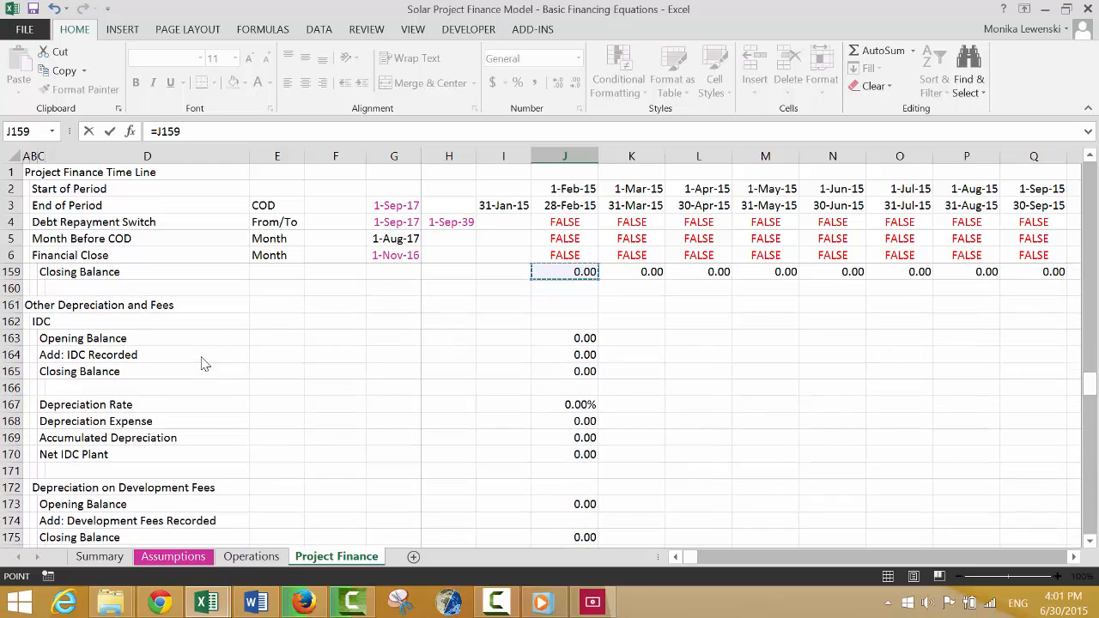
key(Up)
key(Up)
key(Up)
key(Up)
key(Up)
key(Up)
key(Up)
key(Up)
key(Up)
key(Up)
key(Up)
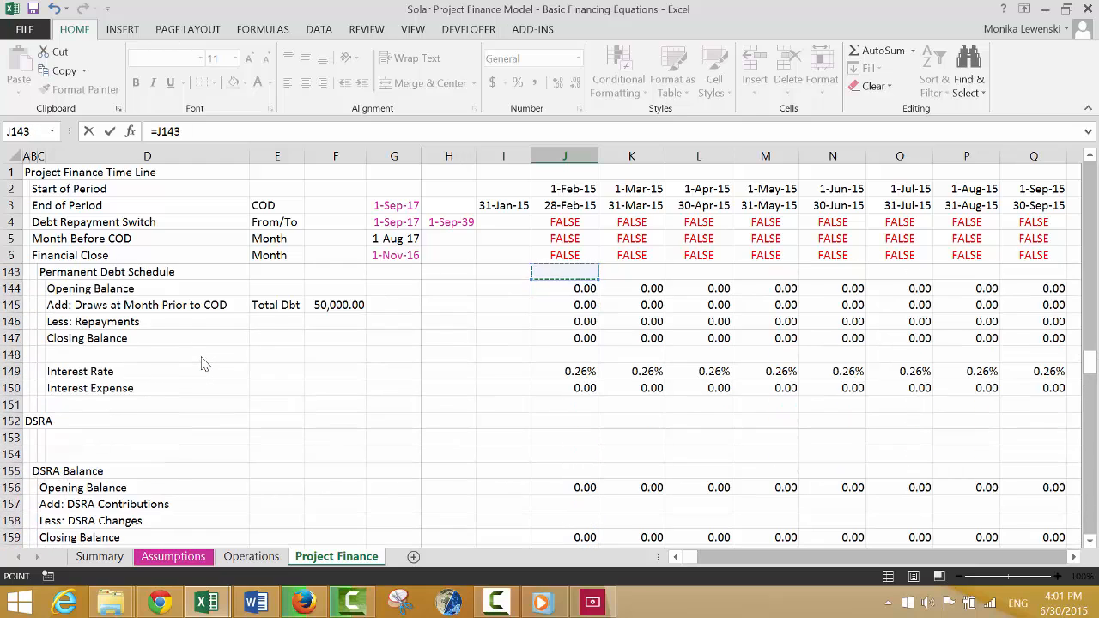
key(Up)
key(Up)
key(Down)
key(Down)
key(Down)
key(Down)
key(Down)
key(Down)
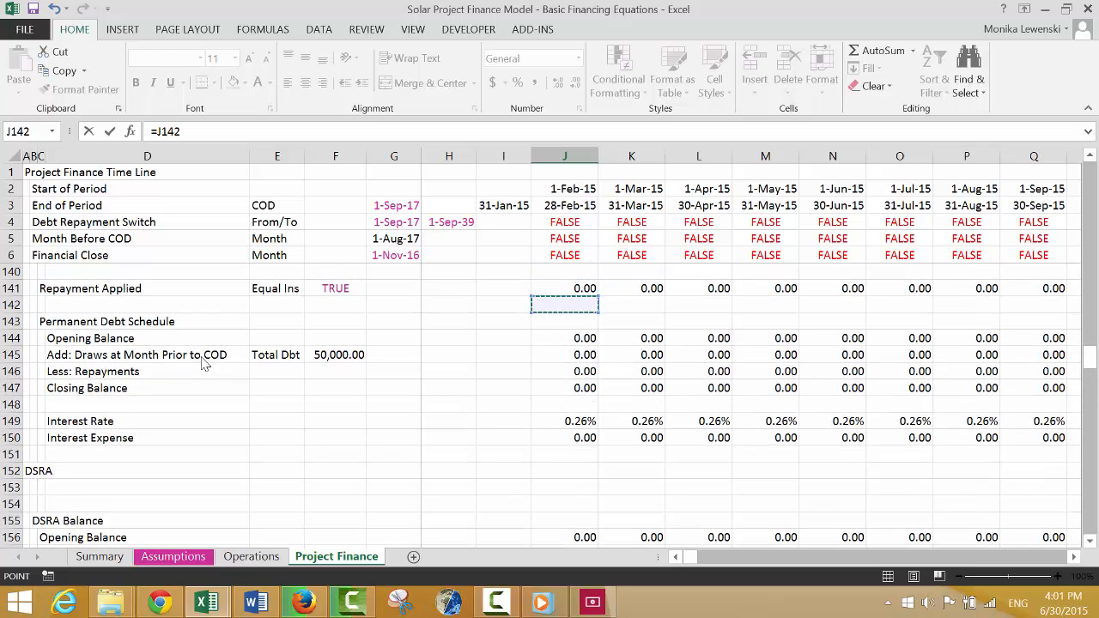
key(Escape)
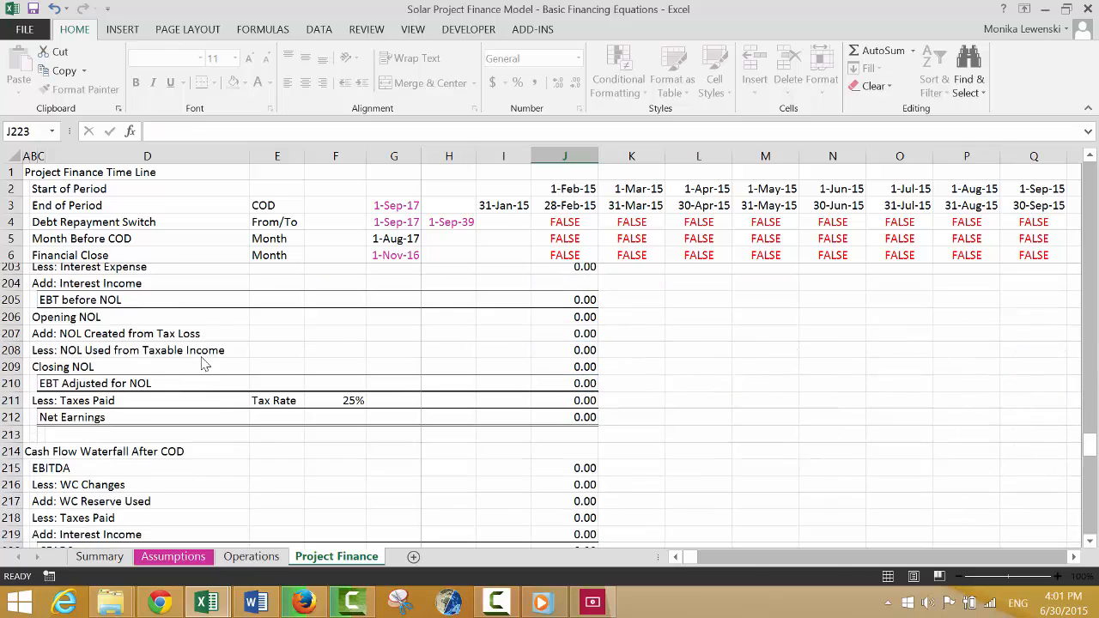
Calculate Net Cash Flow in J223 as CFADS less interest expense and debt repayment, =J220-J221-J222.
text(=)
key(Up)
key(Up)
key(Up)
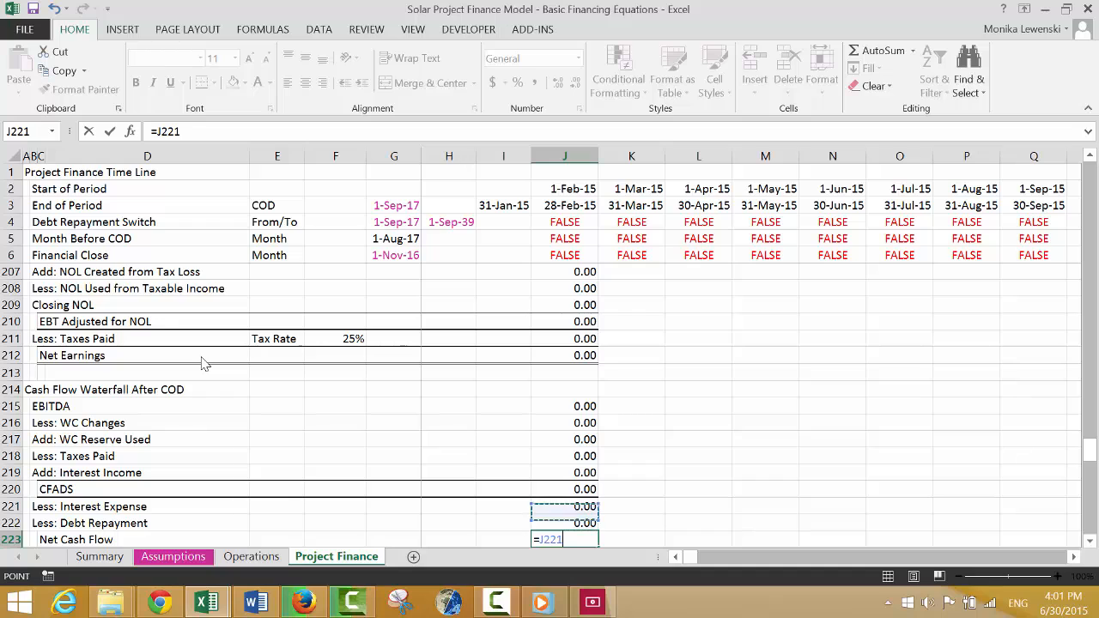
text(-)
key(Up)
key(Up)
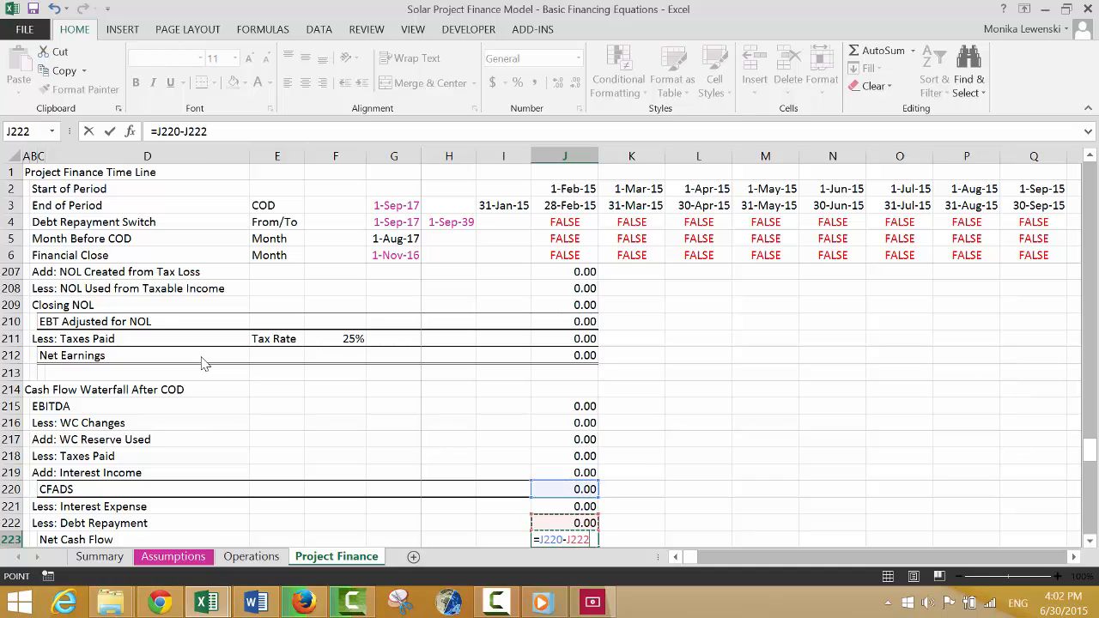
text(-)
key(Up)
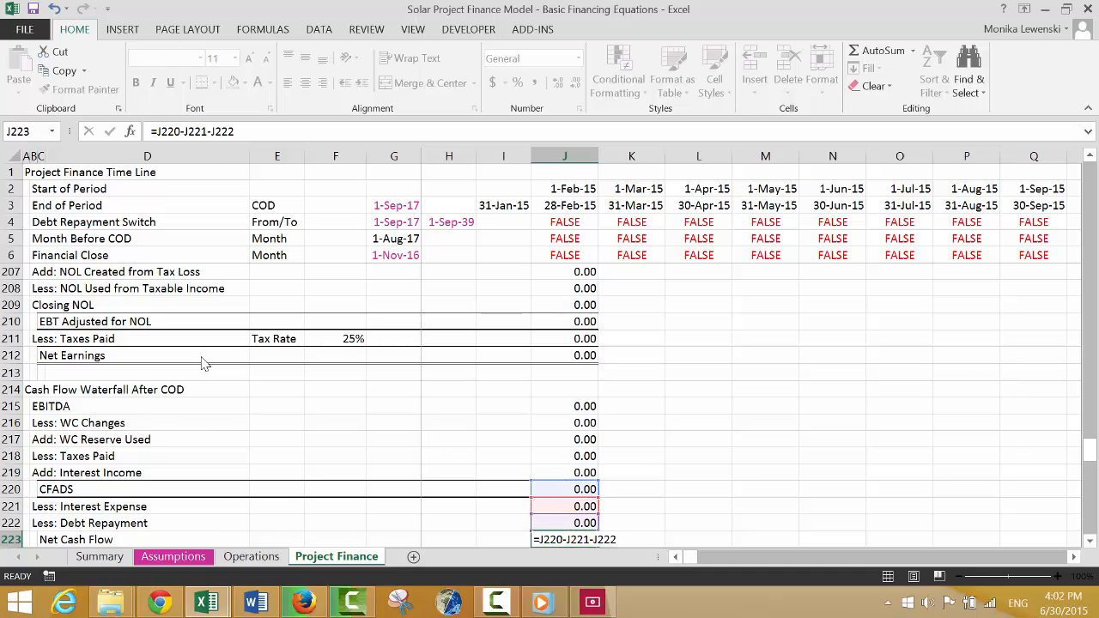
key(Return)
key(Up)
Apply the same top and thick bottom border to the Net Cash Flow row, C223:J223.
key(Left)
key(Left)
key(Left)
key(Left)
key(Left)
key(Left)
key(Left)
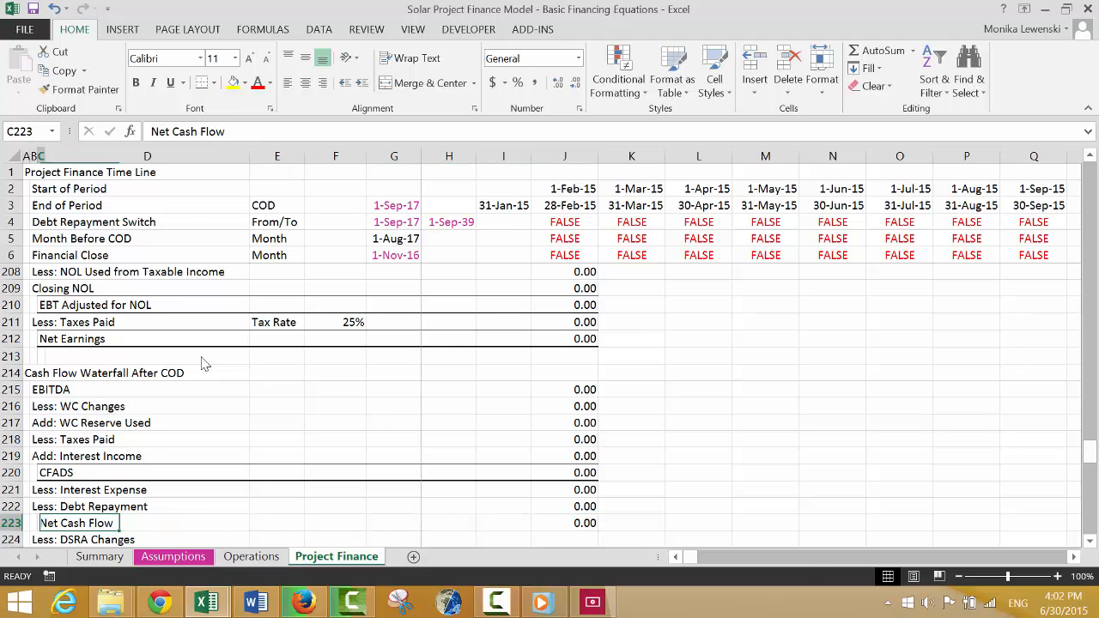
key(ctrl+shift+Right)
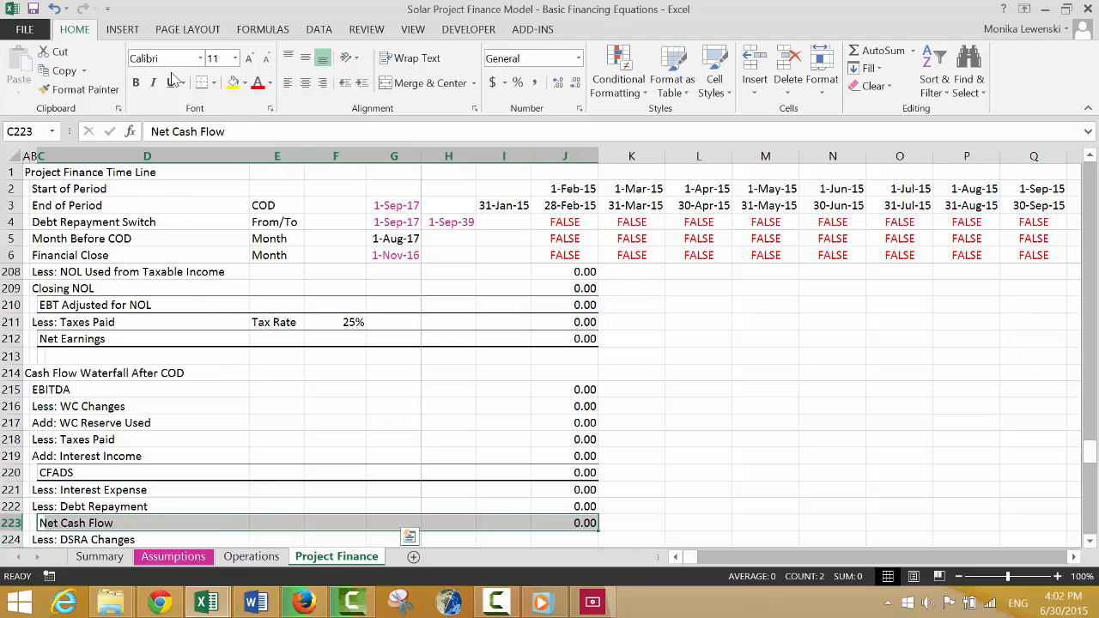
click(202, 83)
Calculate Cash After DSRA in J225 as Net Cash Flow less DSRA changes, =J223-J224.
key(Down)
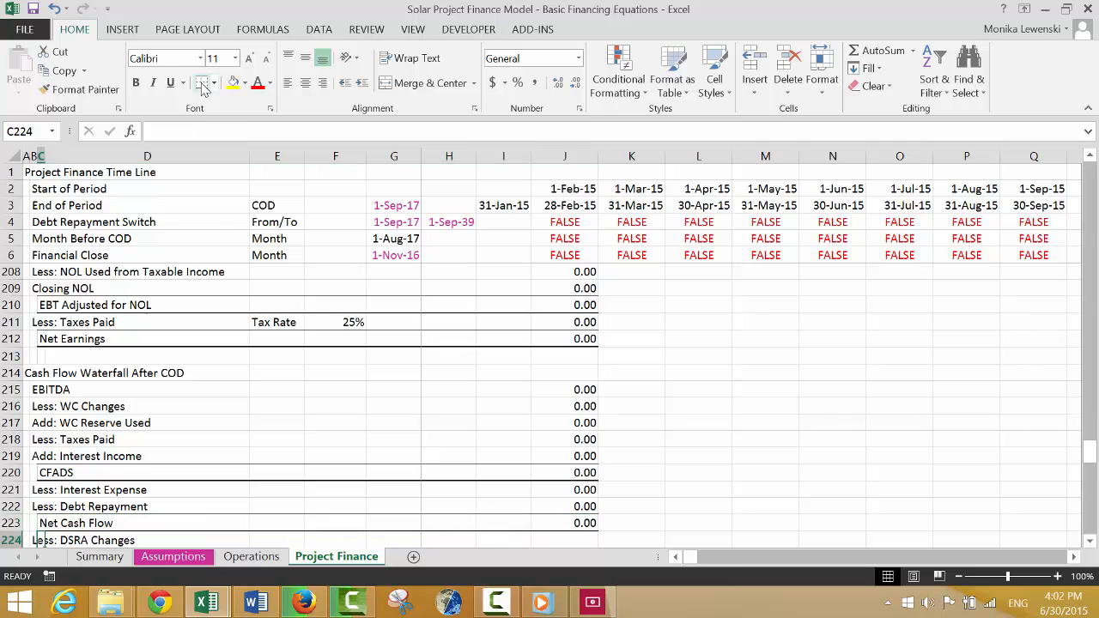
key(Right)
key(Right)
key(Right)
key(Right)
key(Right)
key(Right)
key(Right)
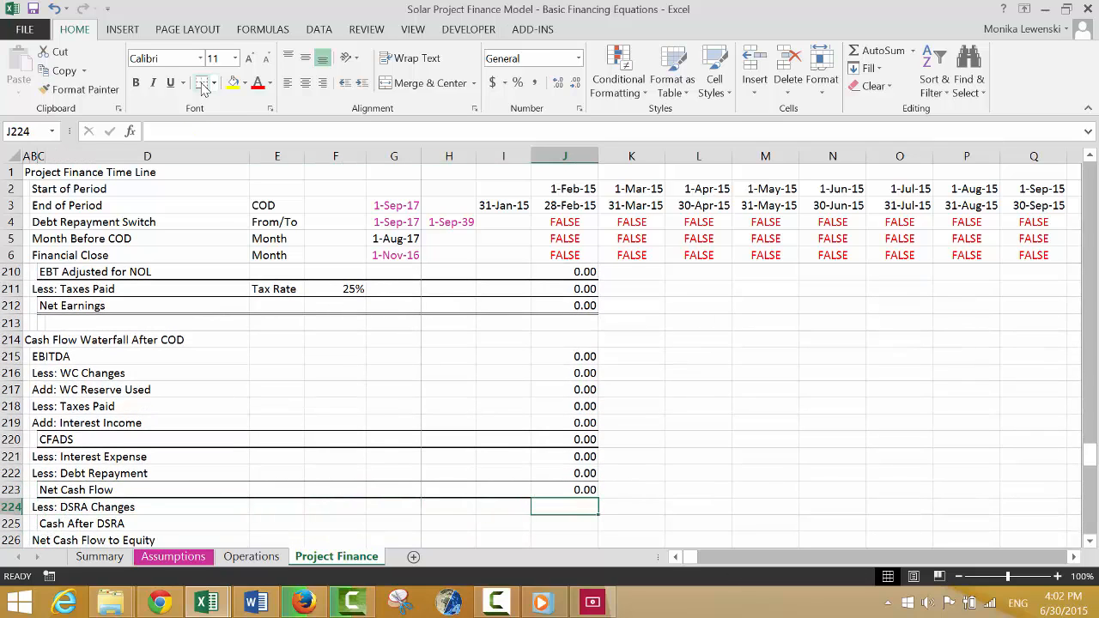
key(Down)
text(=)
key(Up)
key(Up)
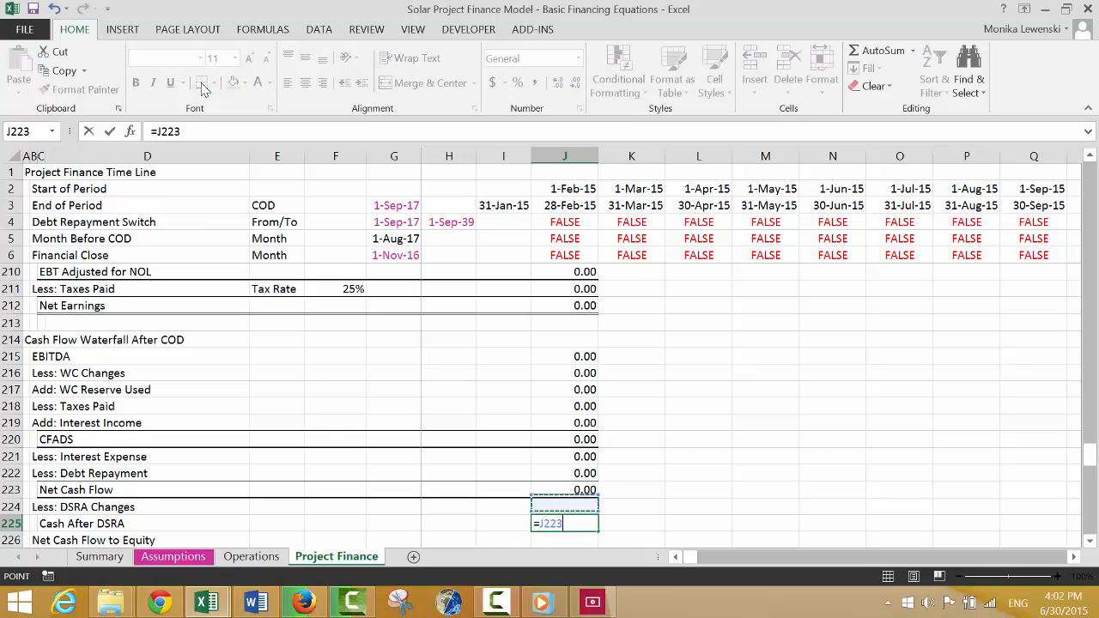
text(-)
key(Up)
key(Return)
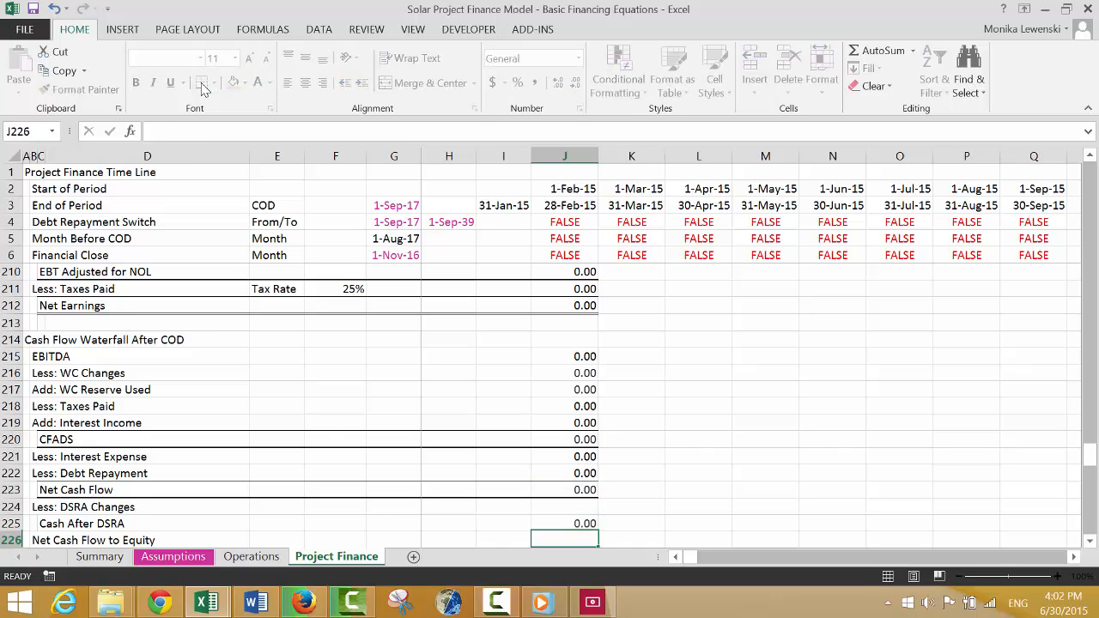
Apply the same top and thick bottom border to the Cash After DSRA row, C225:J225.
key(Up)
key(Left)
key(Left)
key(ctrl+Left)
key(Left)
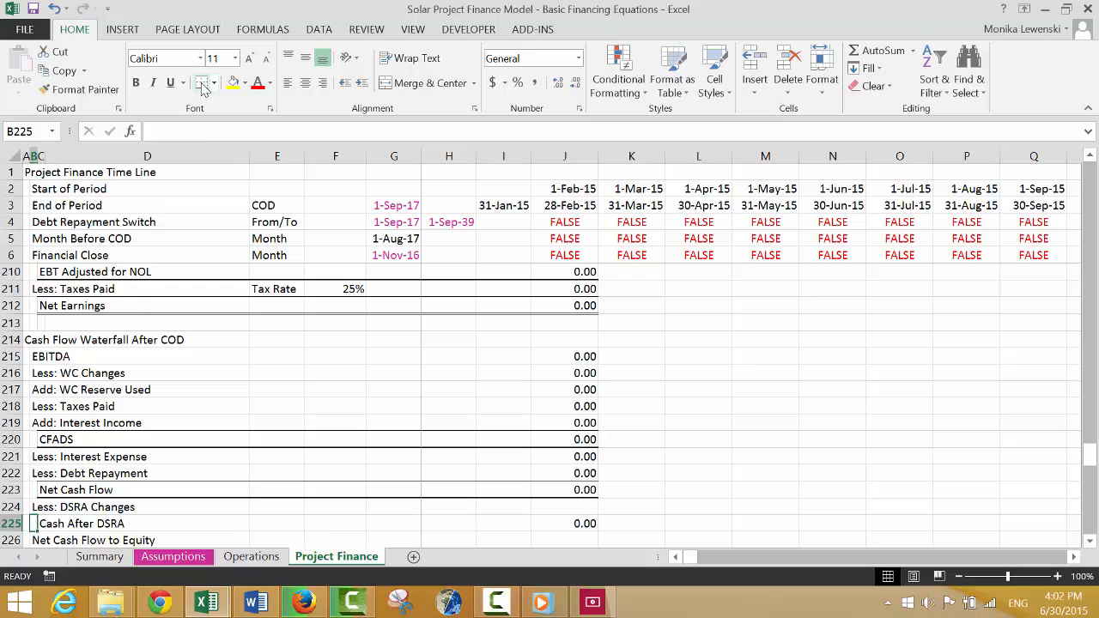
key(Right)
key(ctrl+shift+Right)
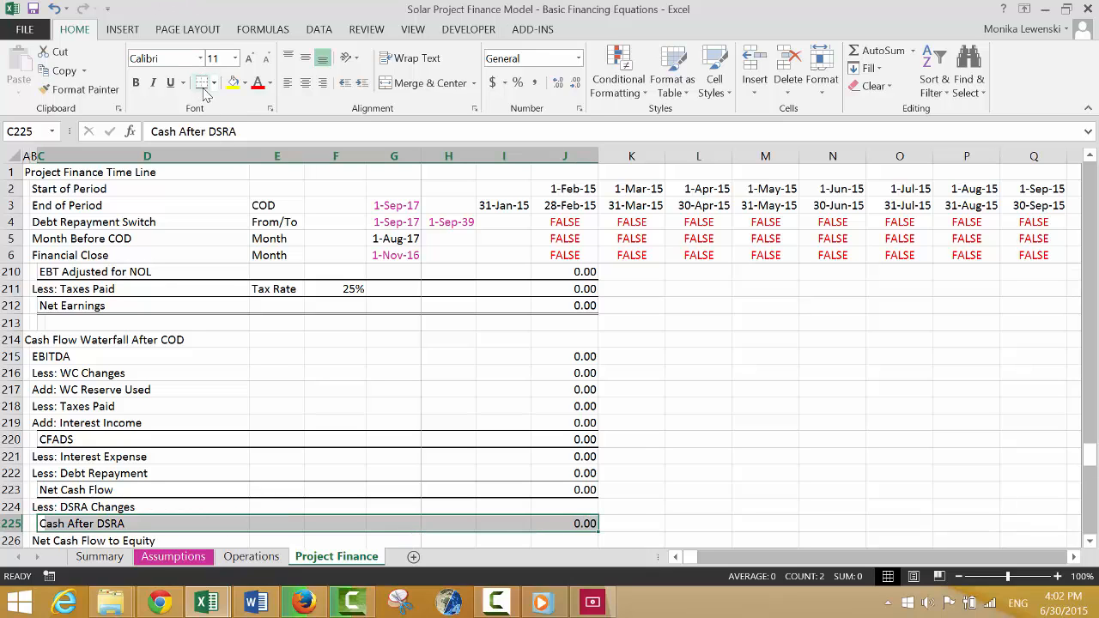
key(Down)
key(Down)
key(Up)
key(Right)
key(Right)
key(Right)
key(Right)
key(Right)
key(Right)
key(Right)
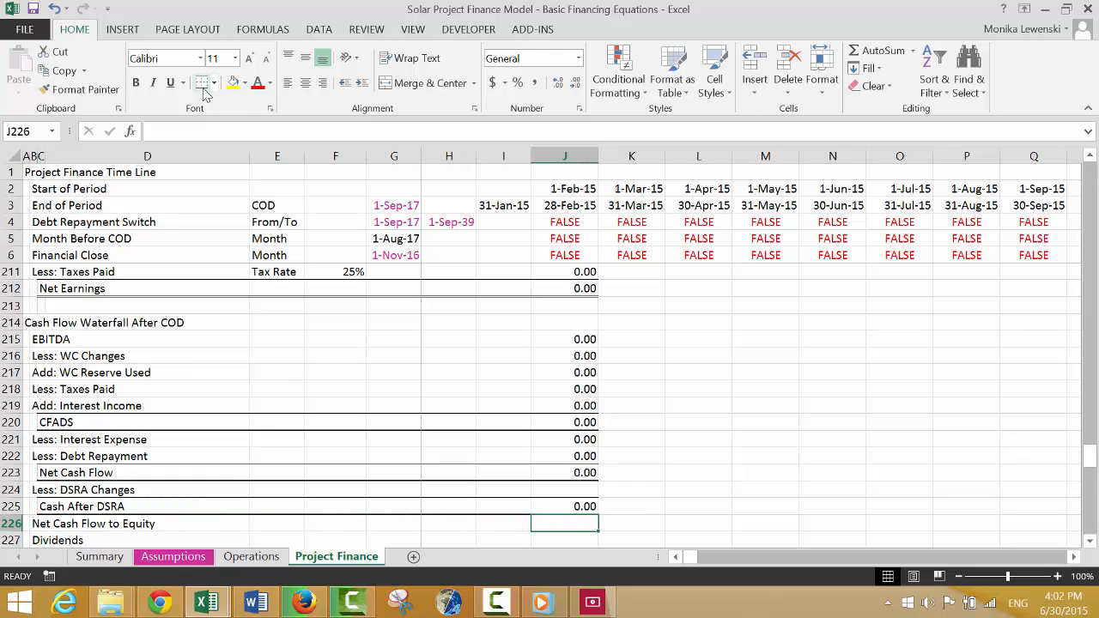
text(=)
key(Up)
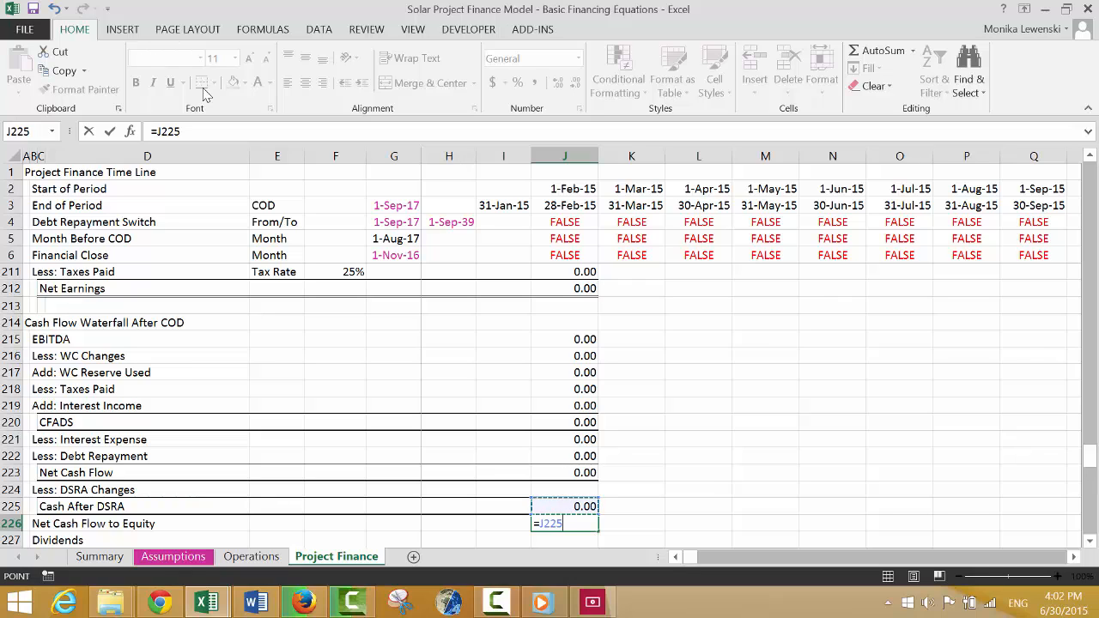
key(Escape)
Delete the Net Cash Flow to Equity row, row 226, from the cash flow waterfall.
key(Left)
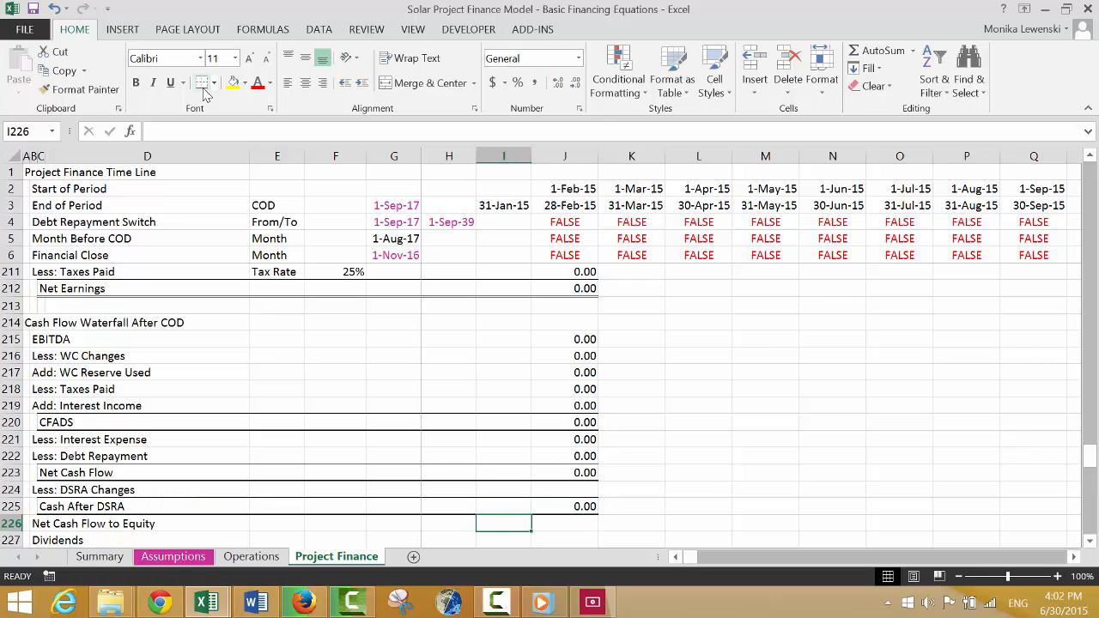
key(shift+space)
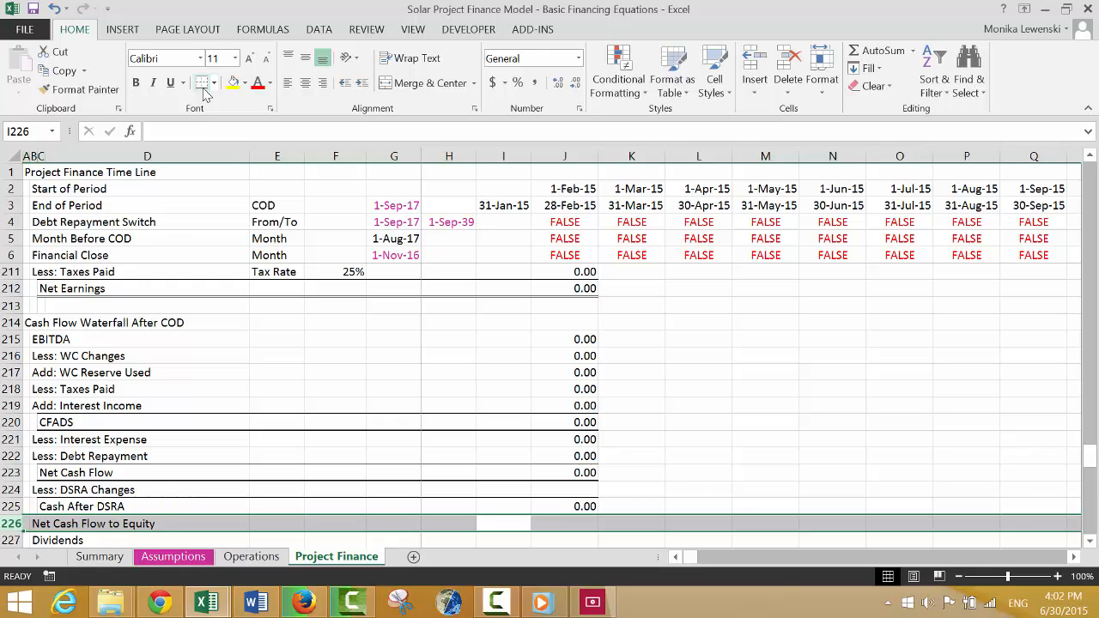
key(ctrl+minus)
Link Dividends in J226 to Cash After DSRA, =J225.
key(Right)
key(Right)
key(Right)
key(Left)
key(Left)
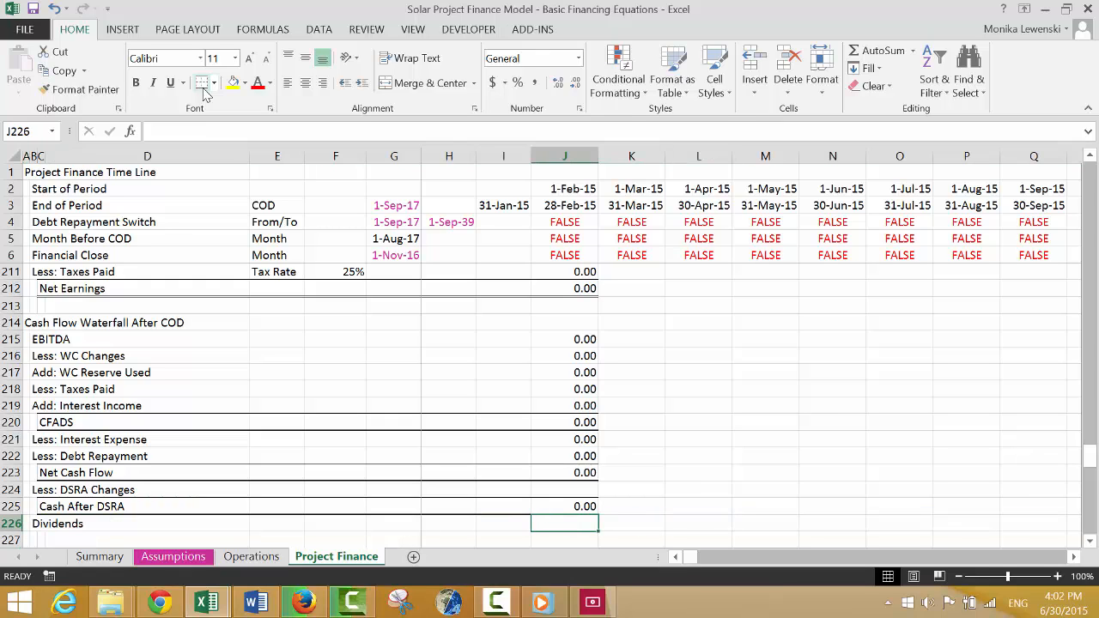
text(=)
key(Up)
key(Return)
Link the Equity Balance Account's Opening Balance in J230 to the previous period's Closing Balance, =I234, and format it with two decimals.
key(Down)
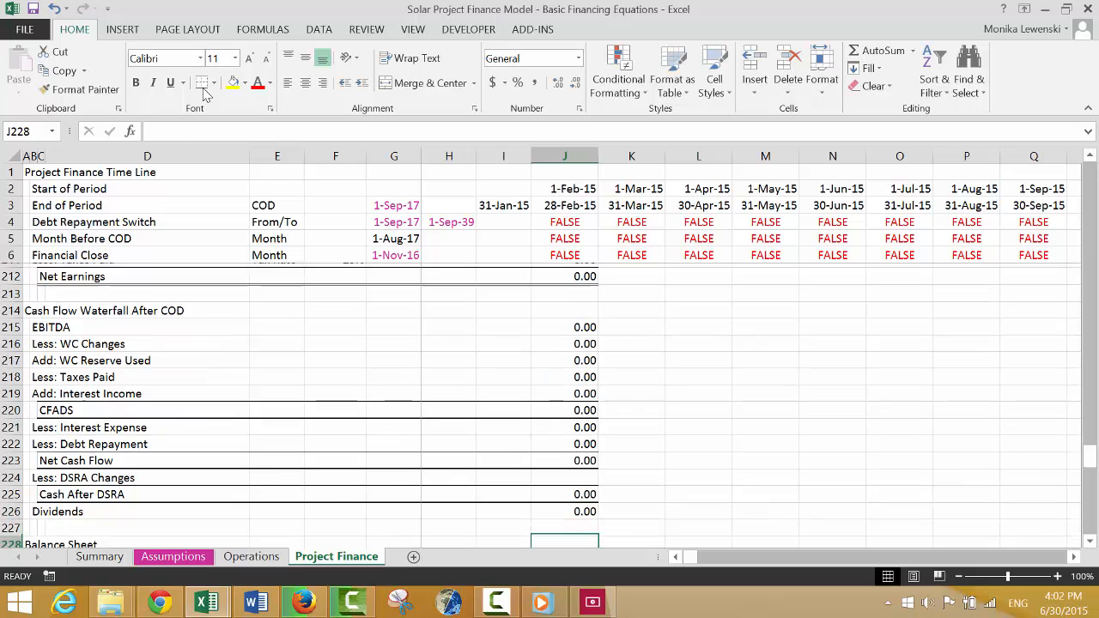
key(Down)
key(Down)
key(Down)
key(Up)
text(=)
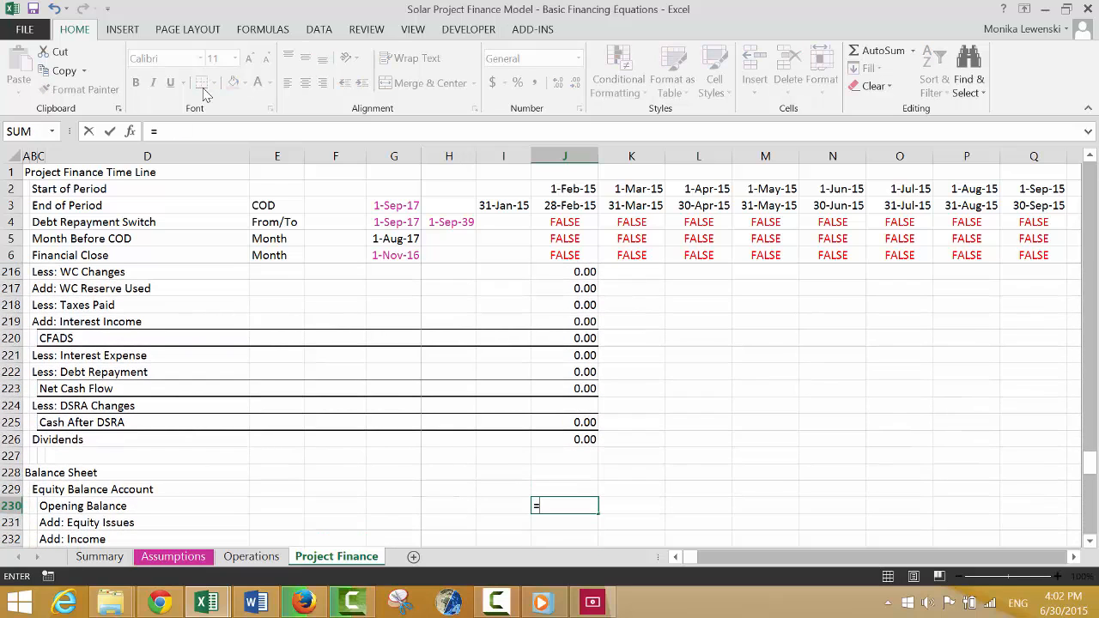
key(Down)
key(Down)
key(Down)
key(Down)
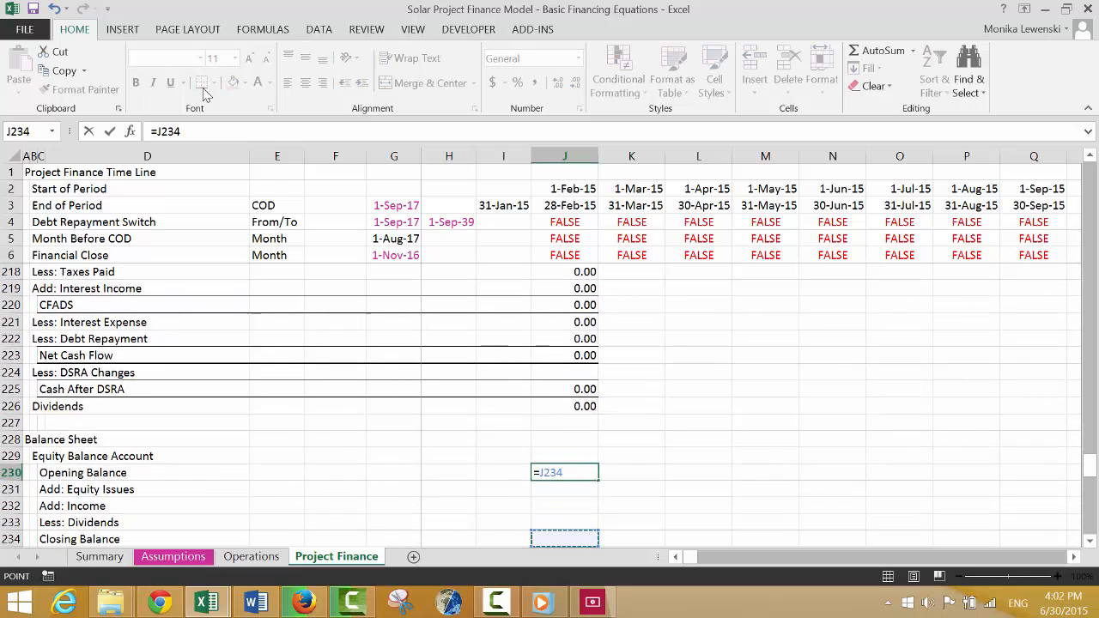
key(Left)
key(Return)
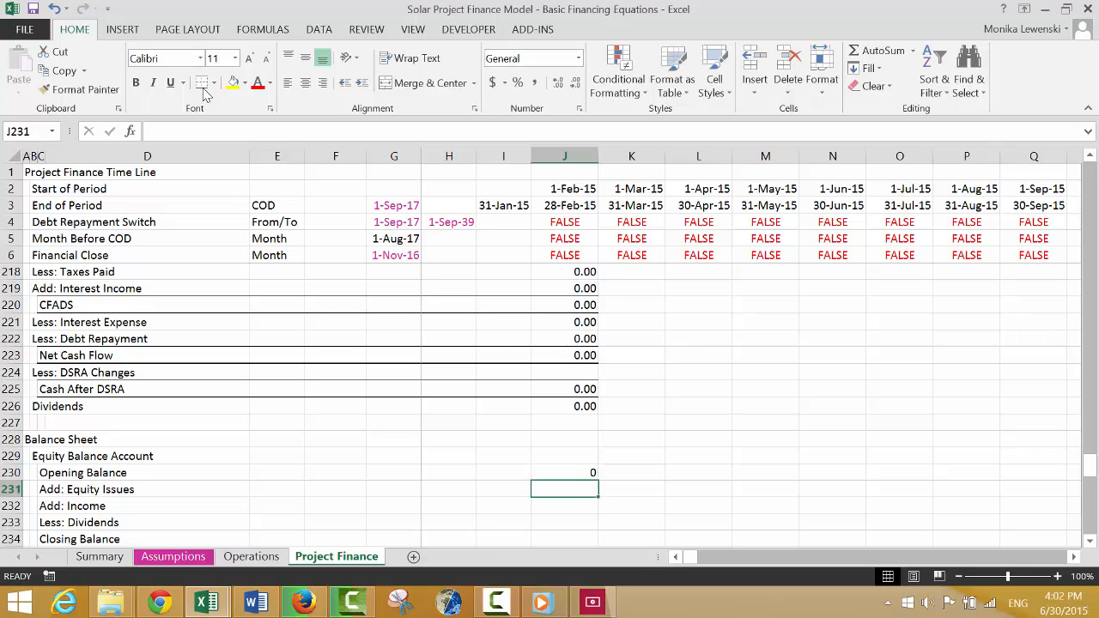
key(Up)
Link Add: Equity Issues in J231 to the Equity Funding Applied row above the Construction Debt section.
key(Down)
text(=)
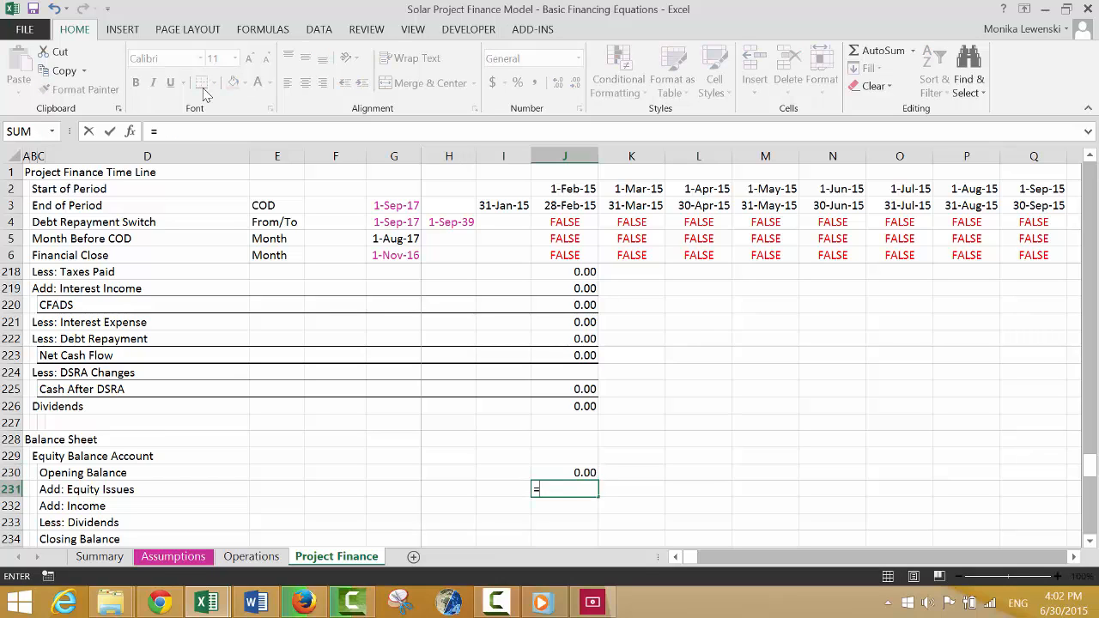
key(Up)
key(Up)
key(Up)
key(Up)
key(Up)
key(Up)
key(Up)
key(Up)
key(Up)
key(Up)
key(Up)
key(Up)
key(Up)
key(Up)
key(Up)
key(Up)
key(Up)
key(Up)
key(Up)
key(Up)
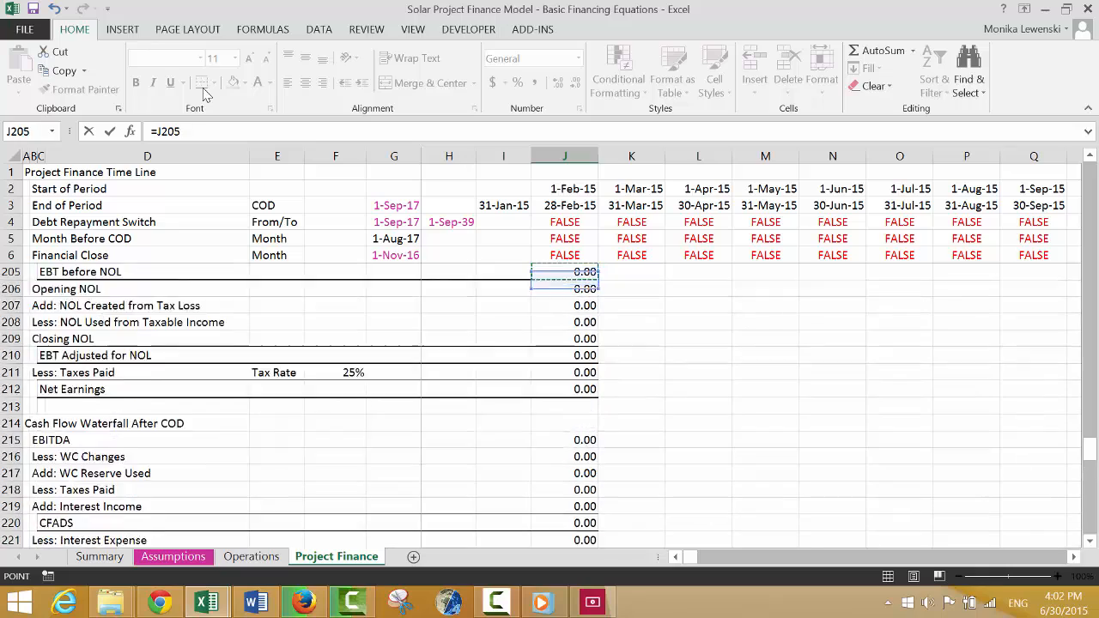
key(Up)
key(Up)
key(Up)
key(Up)
key(Up)
key(Up)
key(Up)
key(Up)
key(Up)
key(Up)
key(Up)
key(Up)
key(Up)
key(Up)
key(Up)
key(Up)
key(Up)
key(Up)
key(Up)
key(Up)
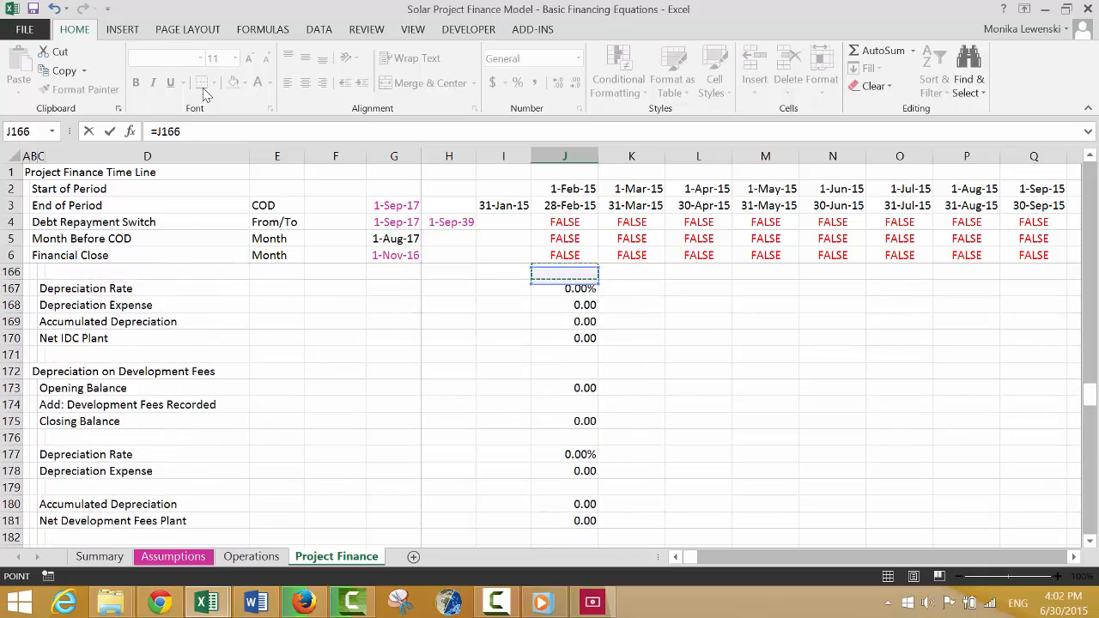
key(Up)
key(Up)
key(Up)
key(Up)
key(Up)
key(Up)
key(Up)
key(Up)
key(Up)
key(Up)
key(Up)
key(Up)
key(Up)
key(Up)
key(Up)
key(Up)
key(Up)
key(Up)
key(Up)
key(Up)
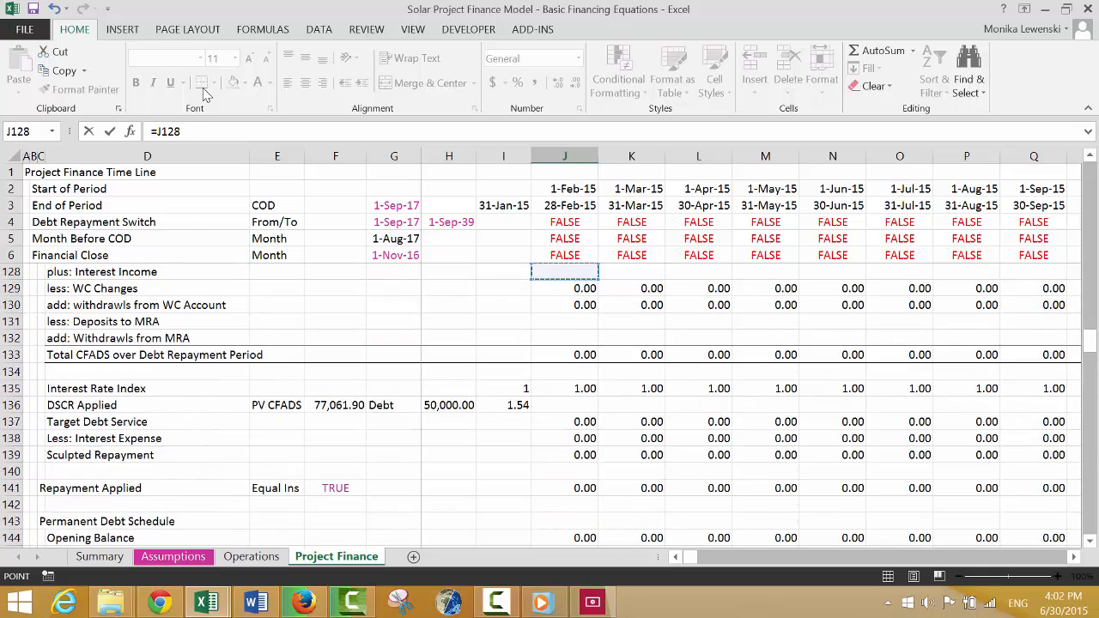
key(Up)
key(Up)
key(Up)
key(Up)
key(Up)
key(Up)
key(Up)
key(Up)
key(Up)
key(Up)
key(Up)
key(Up)
key(Up)
key(Up)
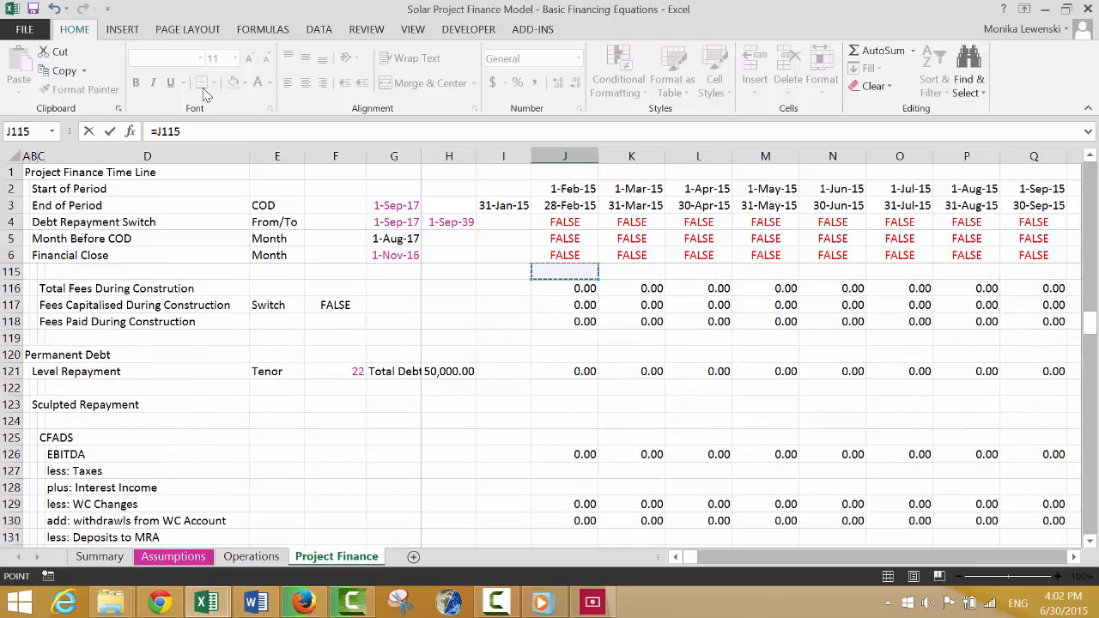
key(Up)
key(Up)
key(Up)
key(Up)
key(Up)
key(Up)
key(Up)
key(Up)
key(Up)
key(Up)
key(Up)
key(Up)
key(Up)
key(Up)
key(Up)
key(Up)
key(Up)
key(Up)
key(Up)
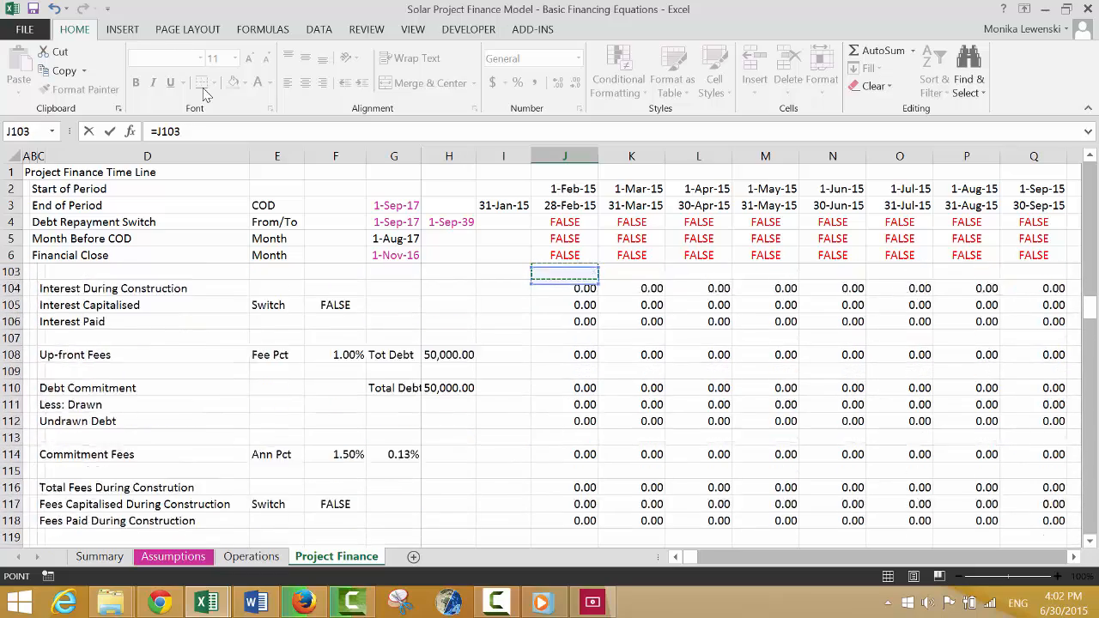
key(Up)
key(Up)
key(Up)
key(Up)
key(Up)
key(Up)
key(Up)
key(Up)
key(Up)
key(Up)
key(Up)
key(Up)
key(Up)
key(Up)
key(Up)
key(Up)
key(Up)
key(Up)
key(Up)
key(Up)
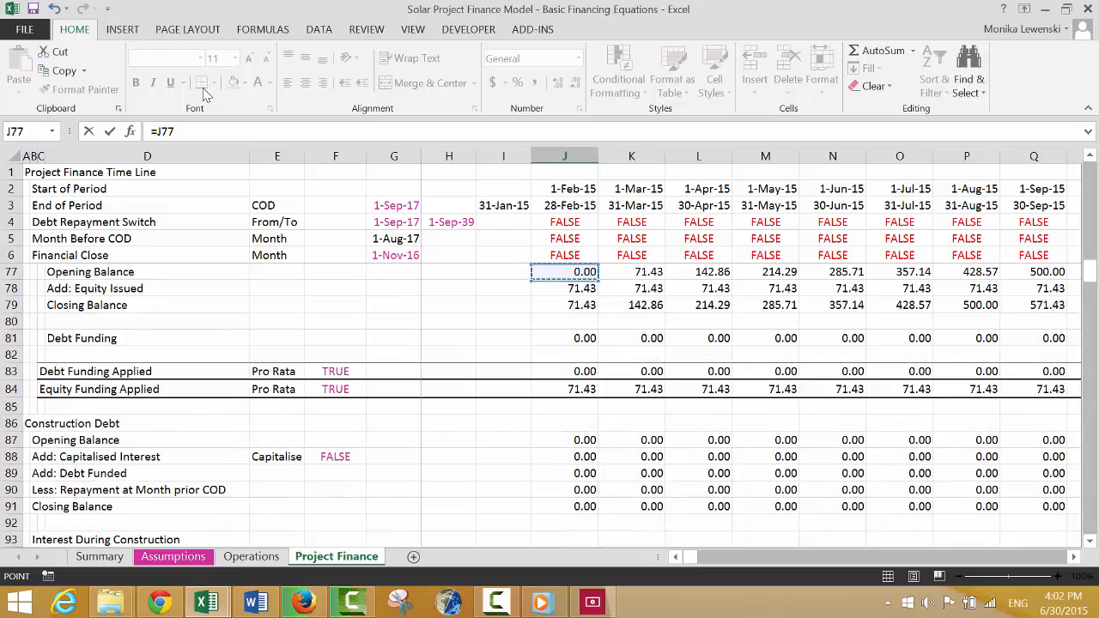
key(Up)
key(Down)
key(Down)
key(Down)
key(Down)
key(Down)
key(Down)
key(Down)
key(Down)
key(Down)
key(Down)
key(Down)
key(Down)
key(Down)
key(Down)
key(Down)
key(Down)
key(Down)
key(Down)
key(Down)
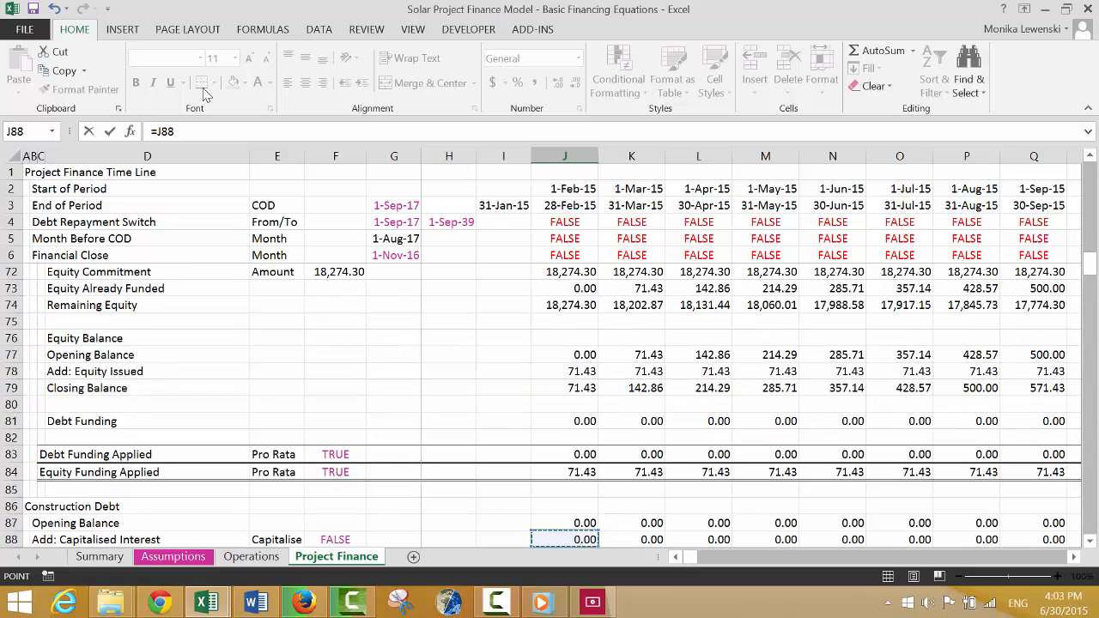
key(ctrl+Return)
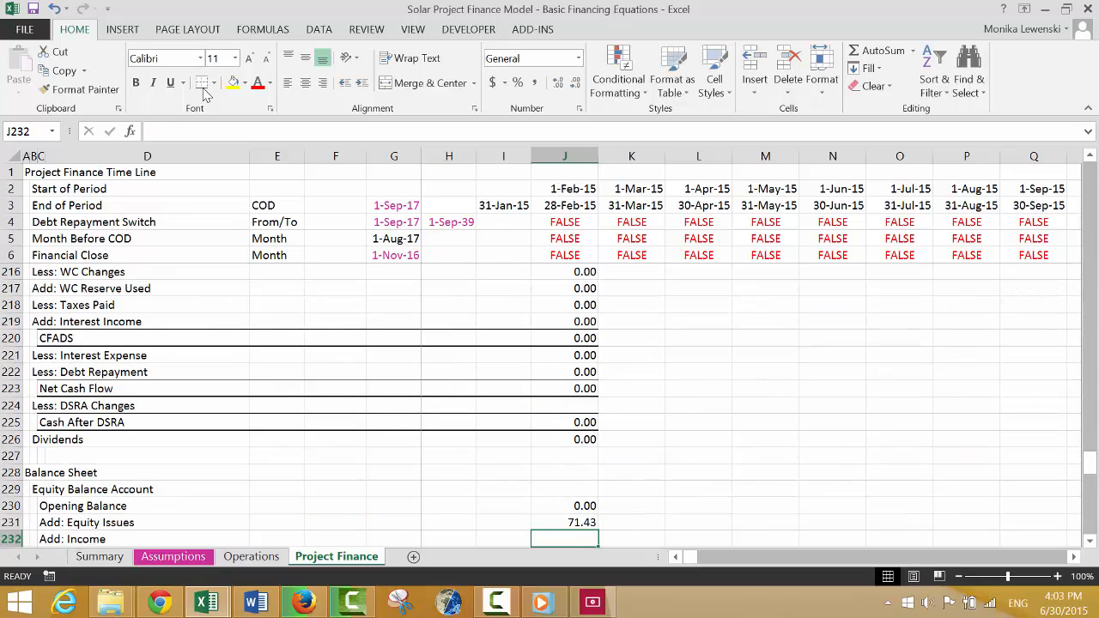
Link Add: Income in J232 to the Net Earnings row of the Profit and Loss, =J212.
text(=)
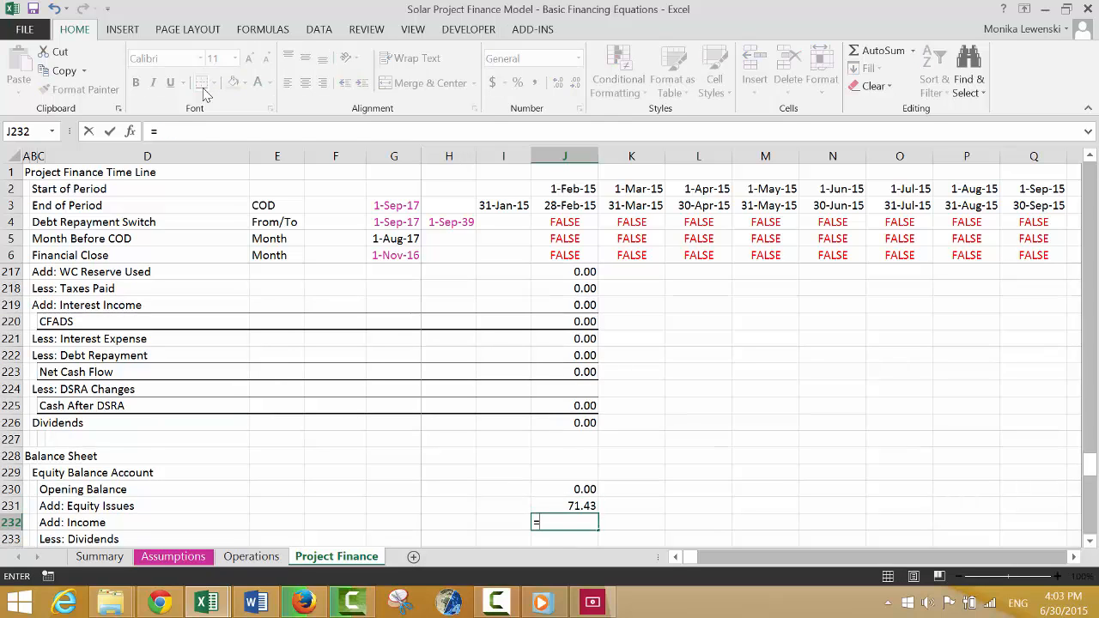
key(Up)
key(Up)
key(Up)
key(Up)
key(Up)
key(Up)
key(Up)
key(Up)
key(Up)
key(Up)
key(Up)
key(Up)
key(Up)
key(Up)
key(Up)
key(Up)
key(Up)
key(Up)
key(Up)
key(Up)
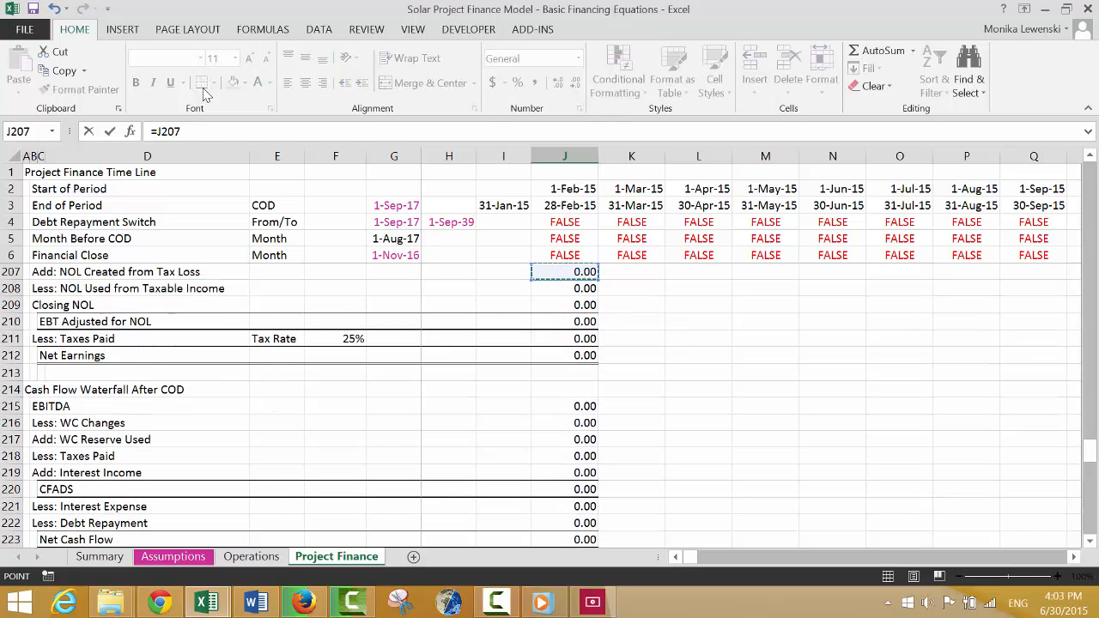
key(Down)
key(Down)
key(Down)
key(Down)
key(Down)
key(Return)
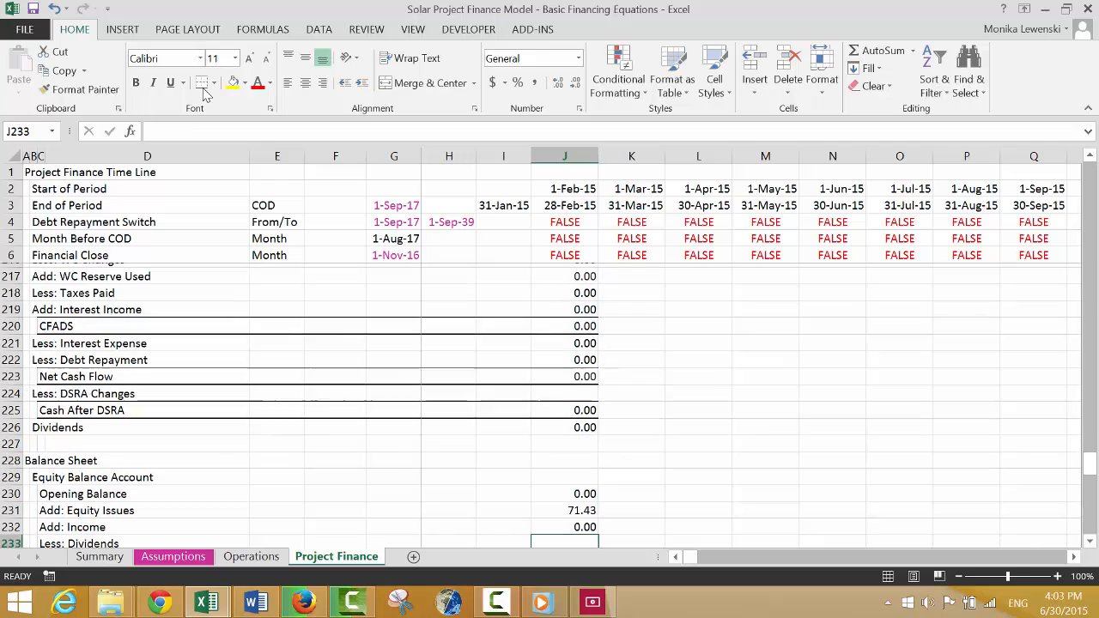
Link Less: Dividends in J233 to the Dividends row of the cash flow waterfall.
text(=)
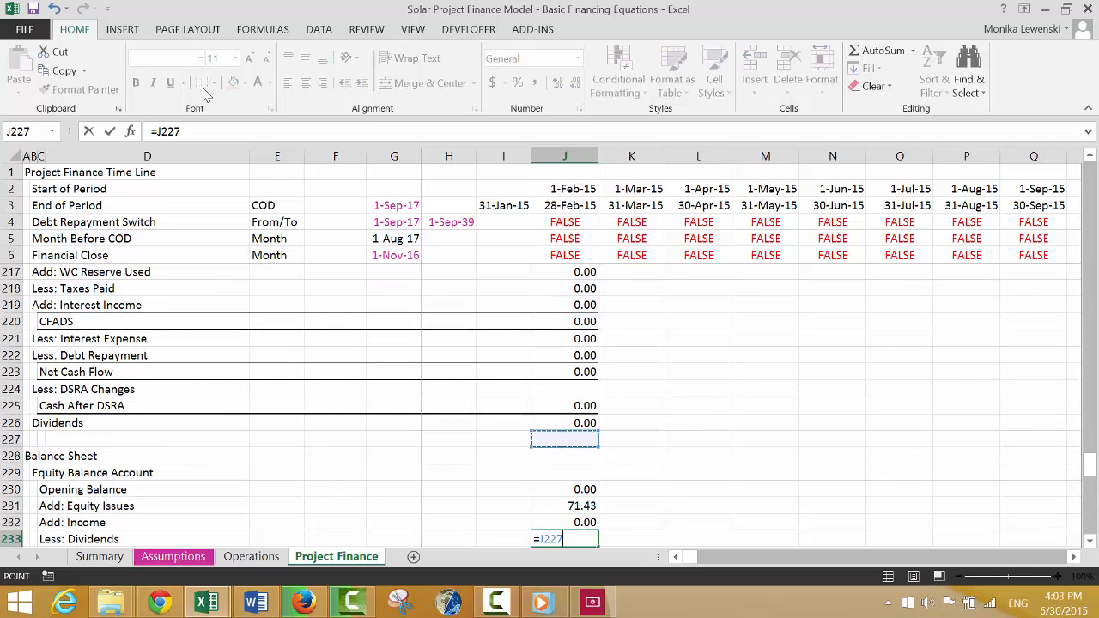
key(Return)
key(Return)
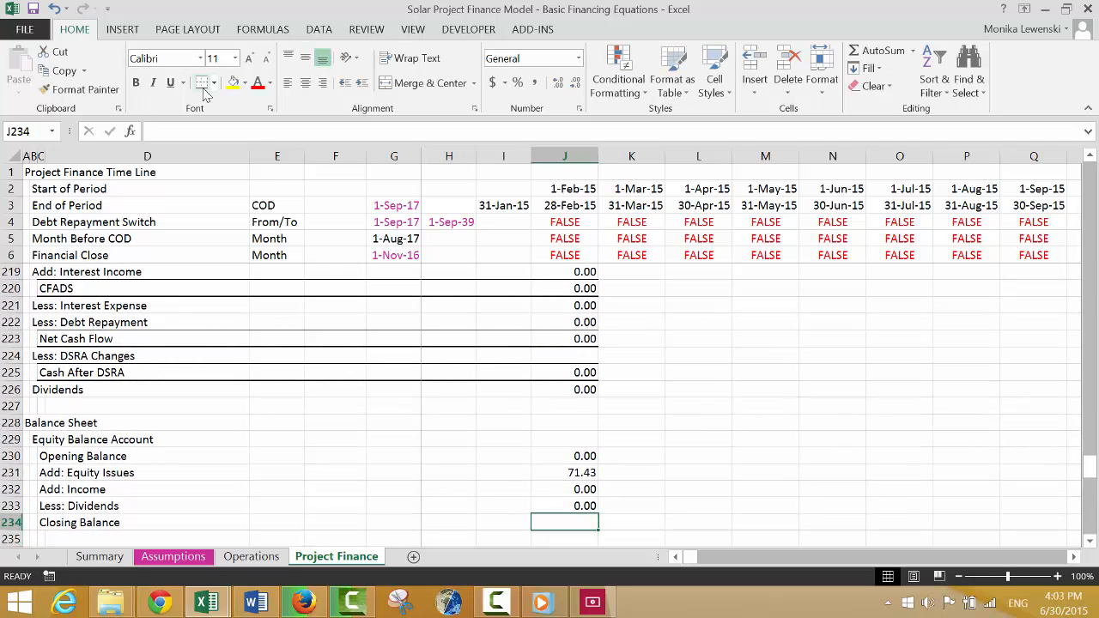
Calculate the equity Closing Balance in J234 from the opening balance plus equity issues and income, less dividends.
text(=)
key(Up)
key(Up)
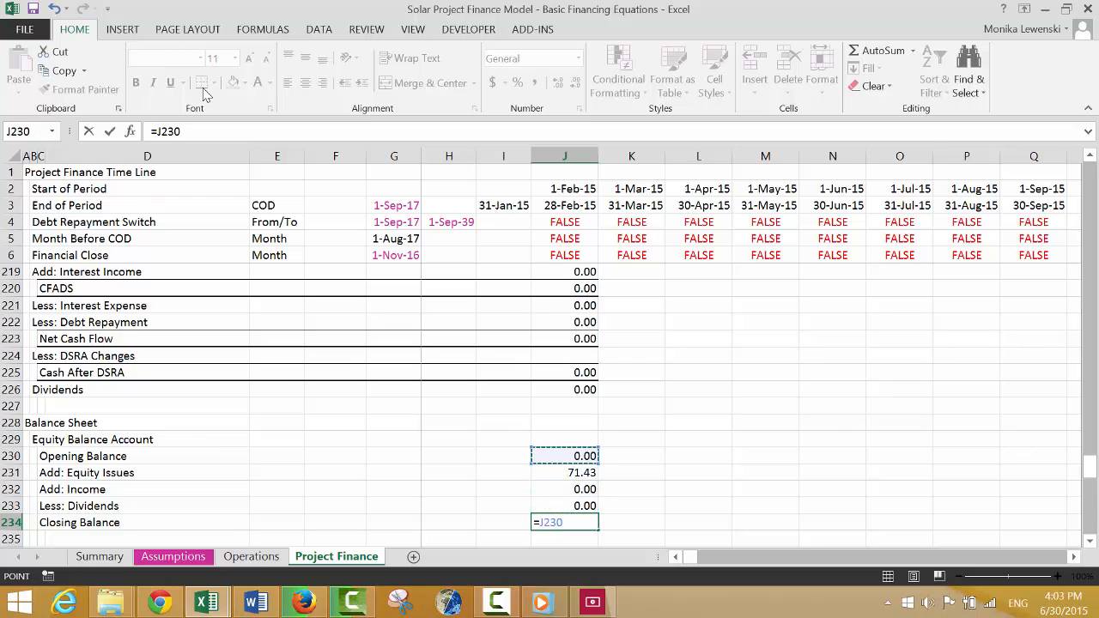
key(Up)
key(Up)
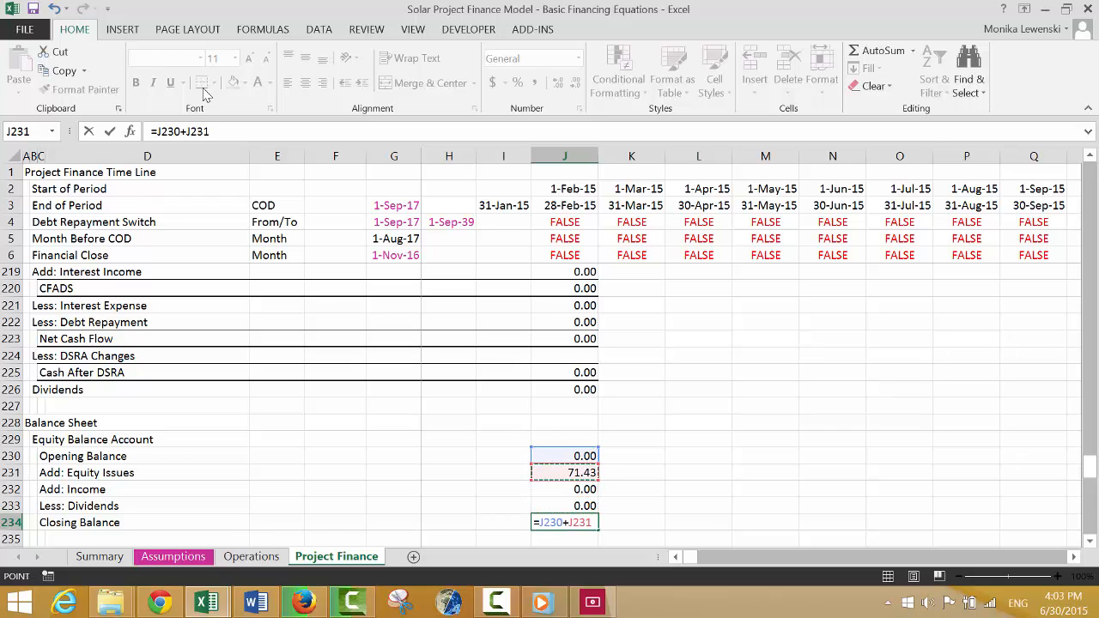
text(+)
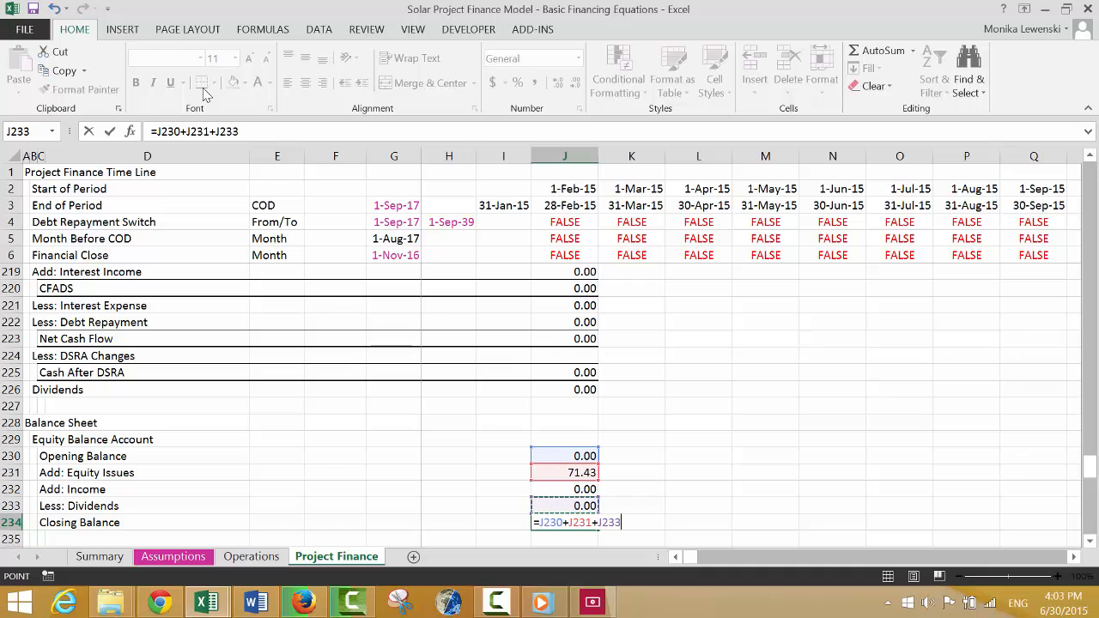
key(Return)
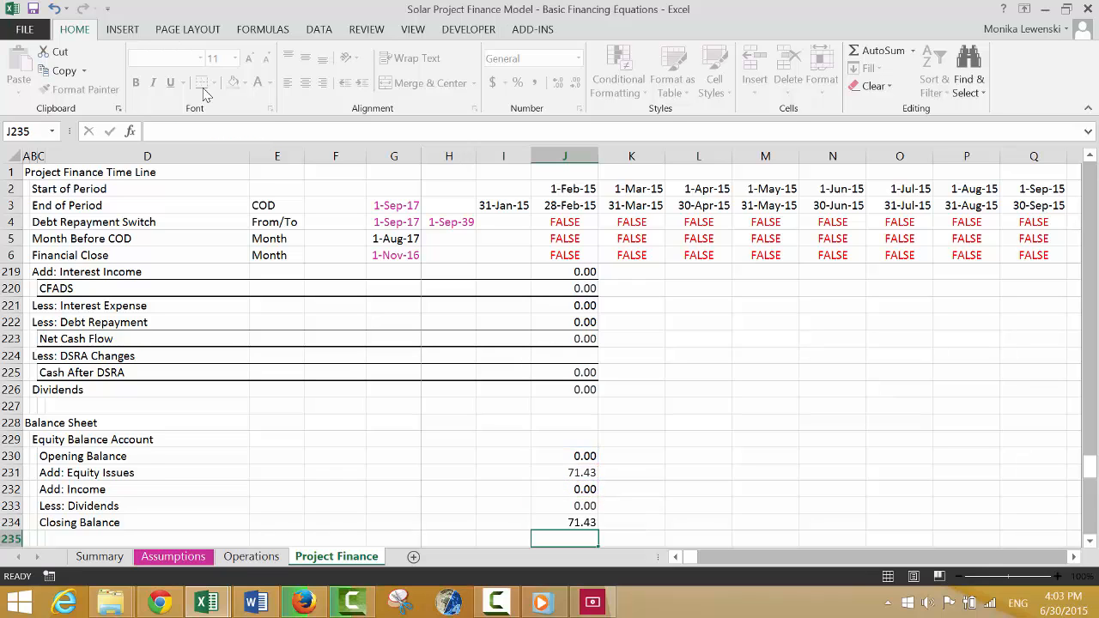
Link the DSRA asset in J237 to the DSRA section's balance, =J159.
key(Down)
key(Down)
key(Down)
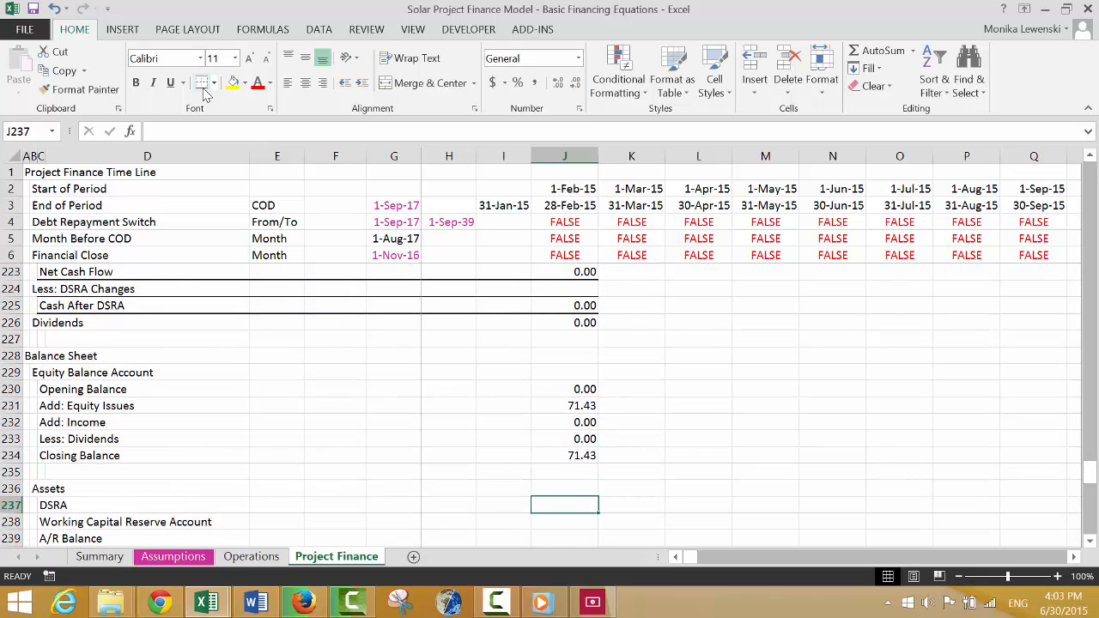
text(=)
key(Up)
key(Up)
key(Up)
key(Up)
key(Up)
key(Up)
key(Up)
key(Up)
key(Up)
key(Up)
key(Up)
key(Up)
key(Up)
key(Up)
key(Up)
key(Up)
key(Up)
key(Up)
key(Up)
key(Up)
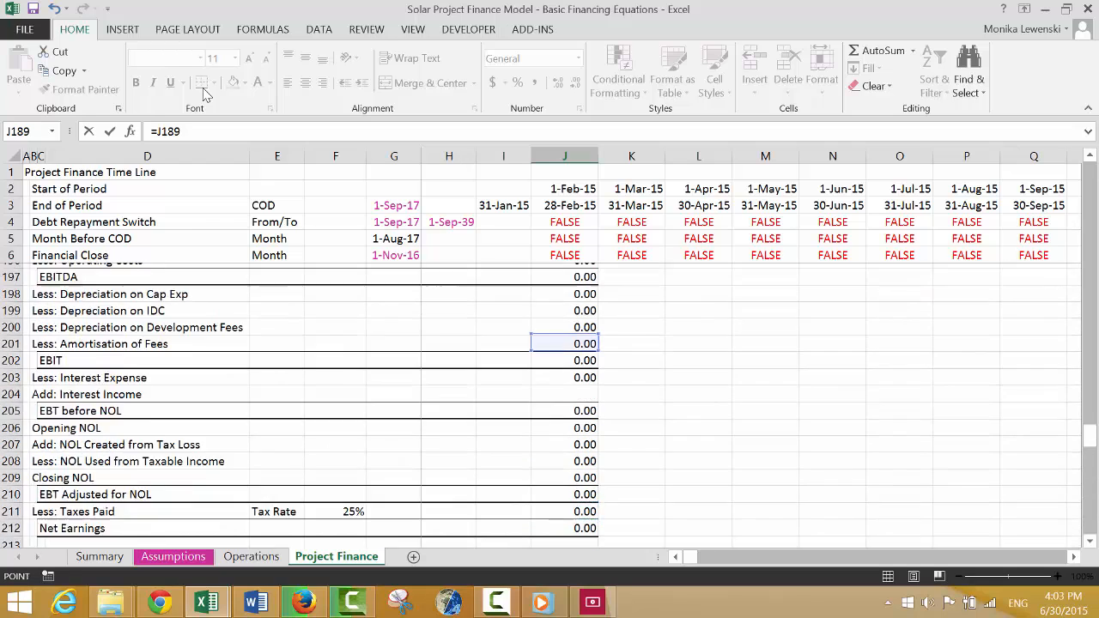
key(Up)
key(Up)
key(Up)
key(Up)
key(Up)
key(Up)
key(Up)
key(Up)
key(Up)
key(Up)
key(Up)
key(Up)
key(Up)
key(Up)
key(Up)
key(Up)
key(Up)
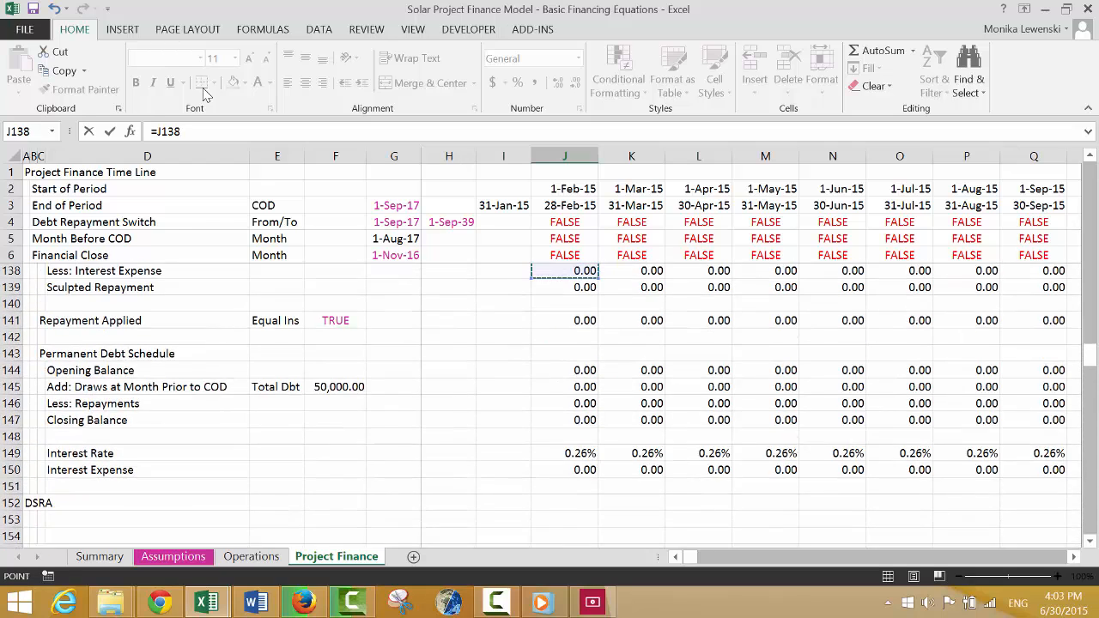
key(Down)
key(Down)
key(Down)
key(Down)
key(Down)
key(Down)
key(Down)
key(Down)
key(Down)
key(Down)
key(Down)
key(Down)
key(Down)
key(Down)
key(Down)
key(Down)
key(Down)
key(Down)
key(Down)
key(Down)
key(Up)
key(Up)
key(Return)
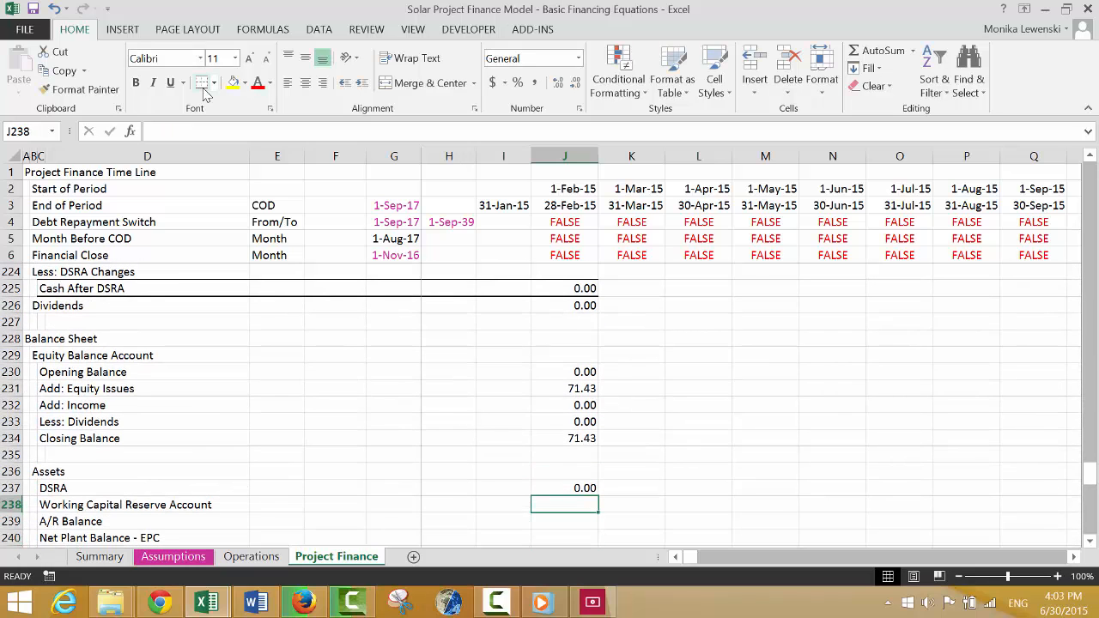
Enter =J36 in J238 under Assets, linking it to the A/R Balance from the operating analysis data.
text(=)
key(Page_Up)
key(Page_Up)
key(Page_Up)
key(Page_Up)
key(Page_Up)
key(Page_Up)
key(Page_Up)
key(Page_Up)
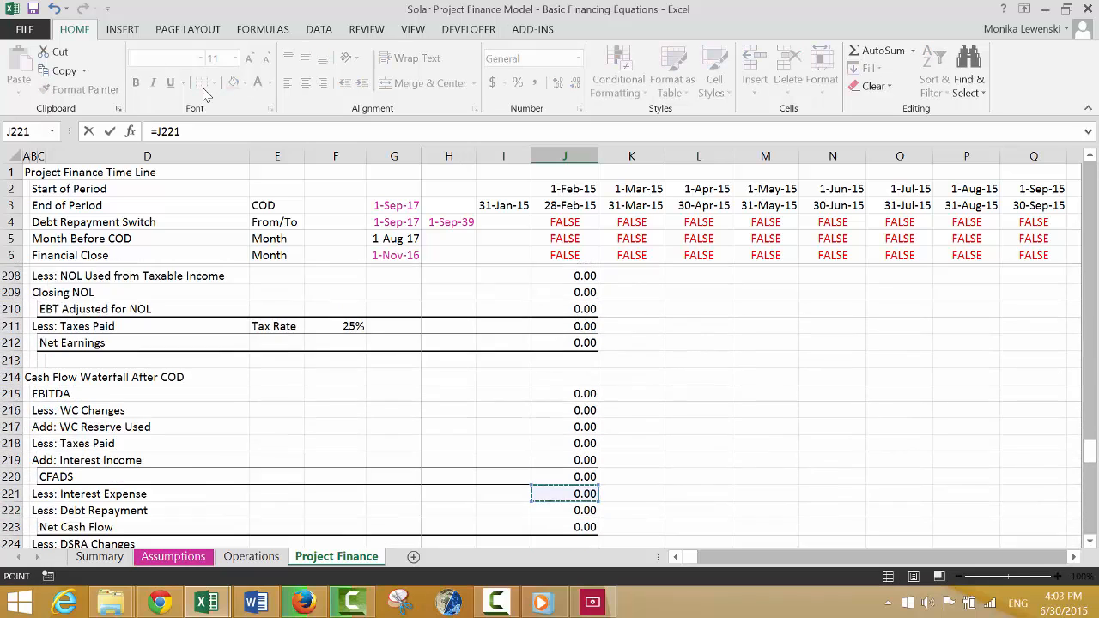
key(Page_Up)
key(Page_Up)
key(Page_Up)
key(Page_Up)
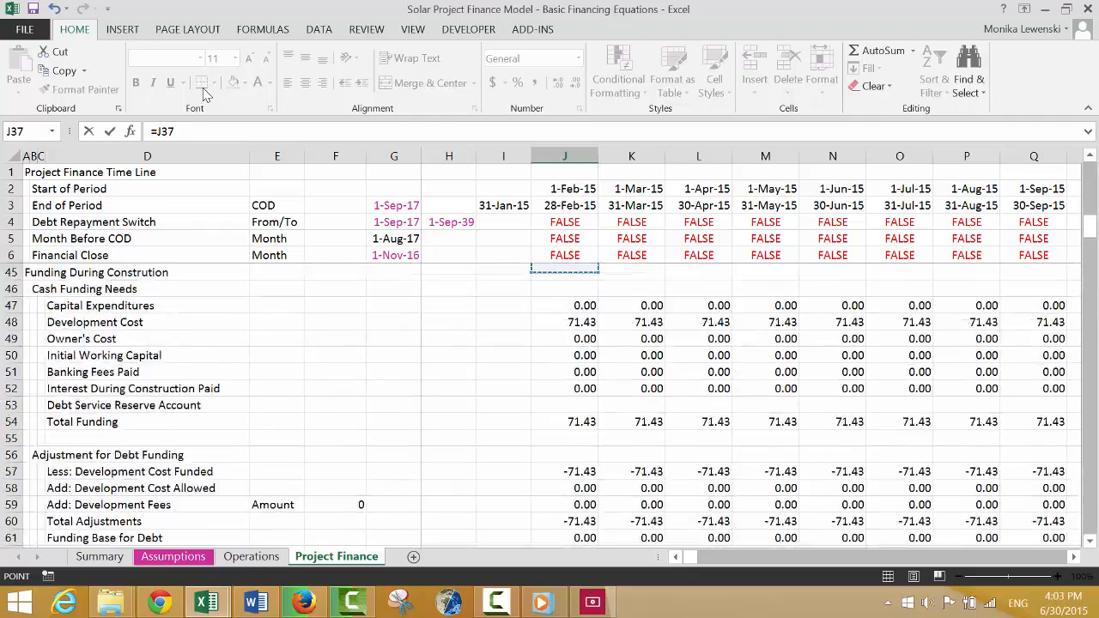
key(Page_Down)
key(Page_Up)
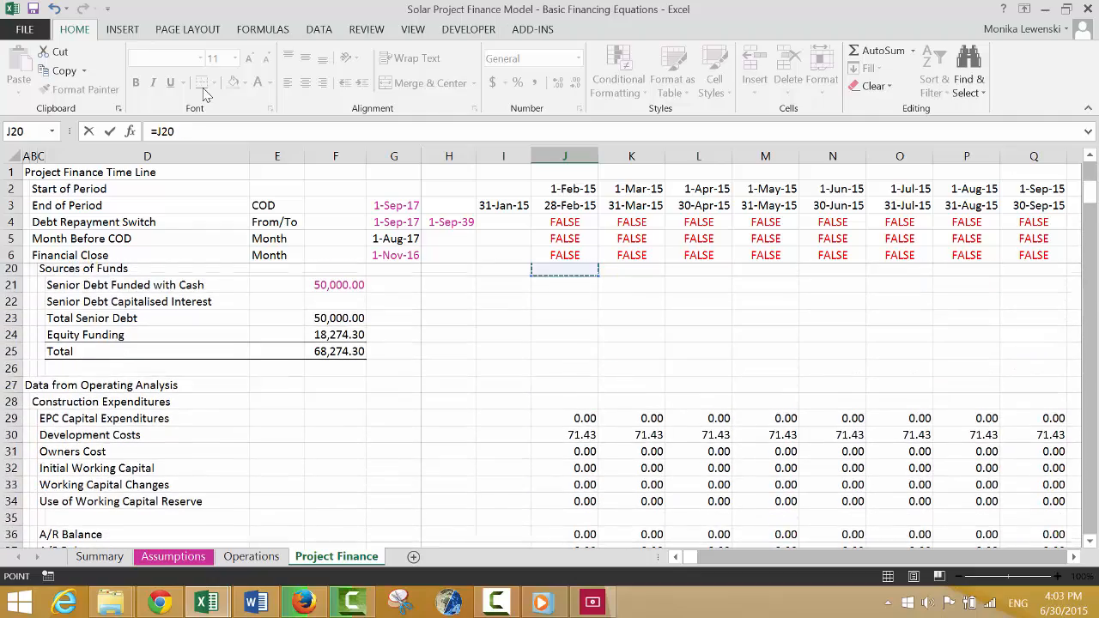
key(Down)
key(Down)
key(Down)
key(Down)
key(Down)
key(Down)
key(Down)
key(Down)
key(Down)
key(Down)
key(Down)
key(Down)
key(Down)
key(Down)
key(Down)
key(Down)
key(Down)
key(Down)
key(Down)
key(Down)
key(Down)
key(Down)
key(Down)
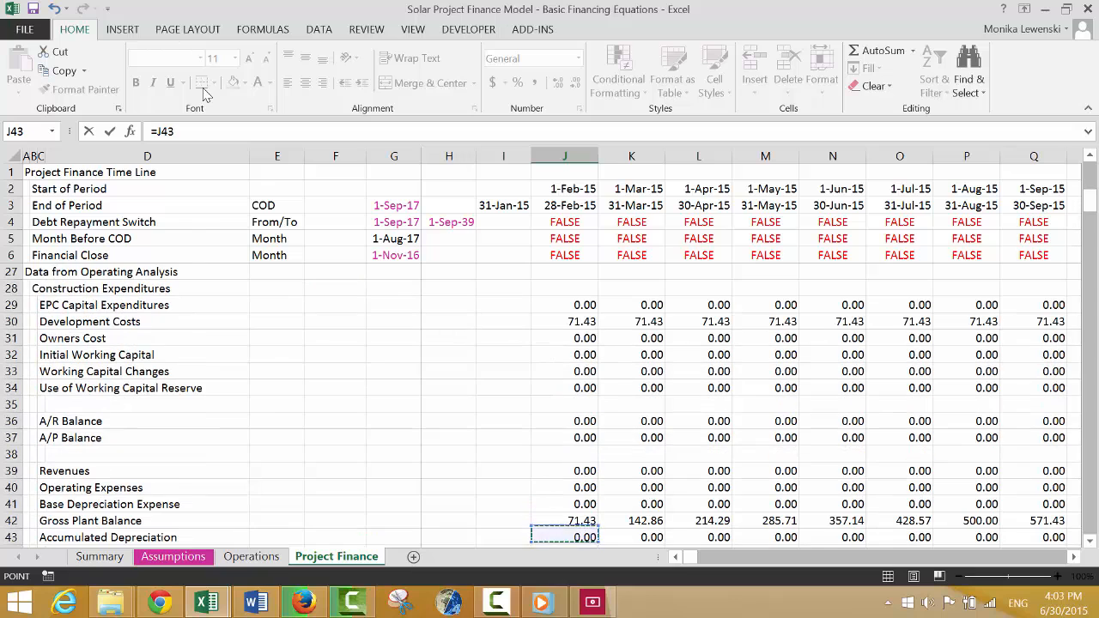
key(Up)
key(Up)
key(Up)
key(Up)
key(Up)
key(Up)
key(Up)
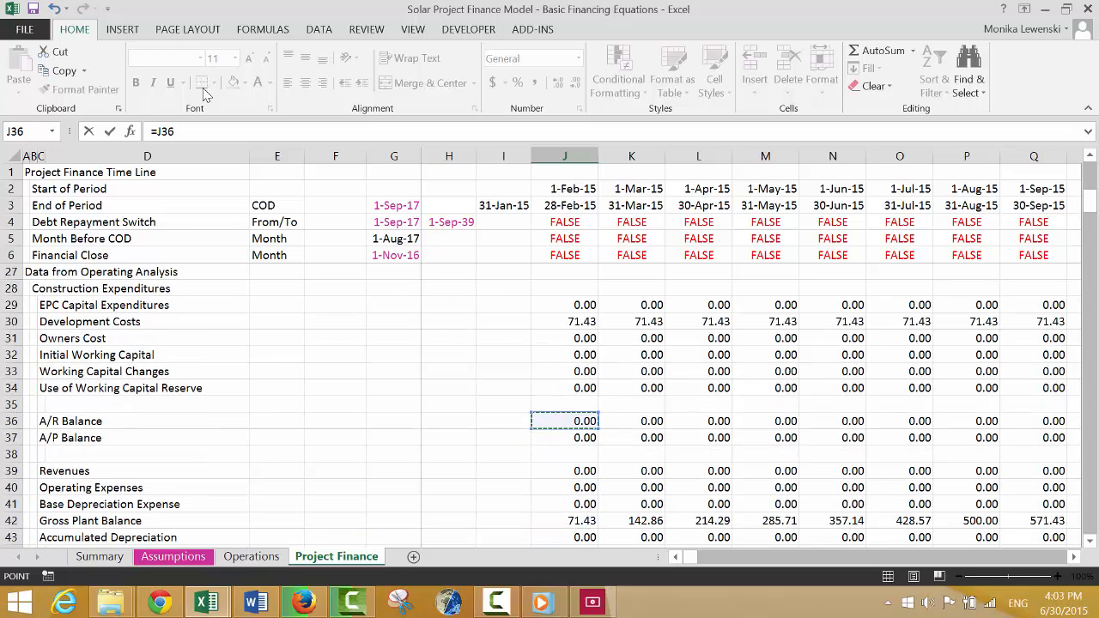
key(Escape)
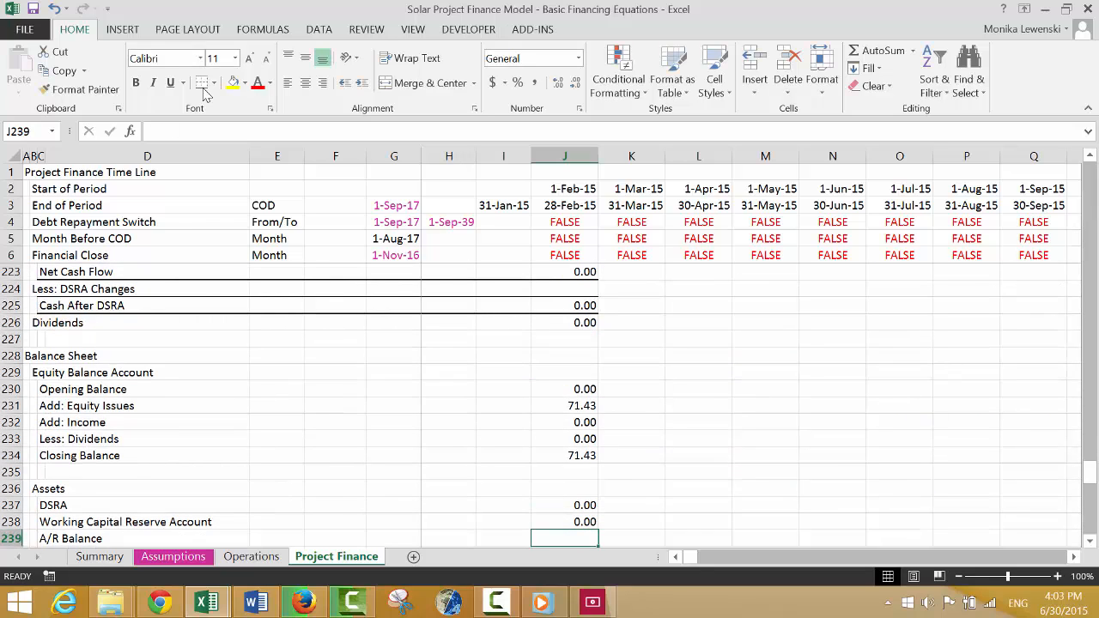
Move the =J36 link from the Working Capital Reserve Account row to the A/R Balance row, J239.
key(Up)
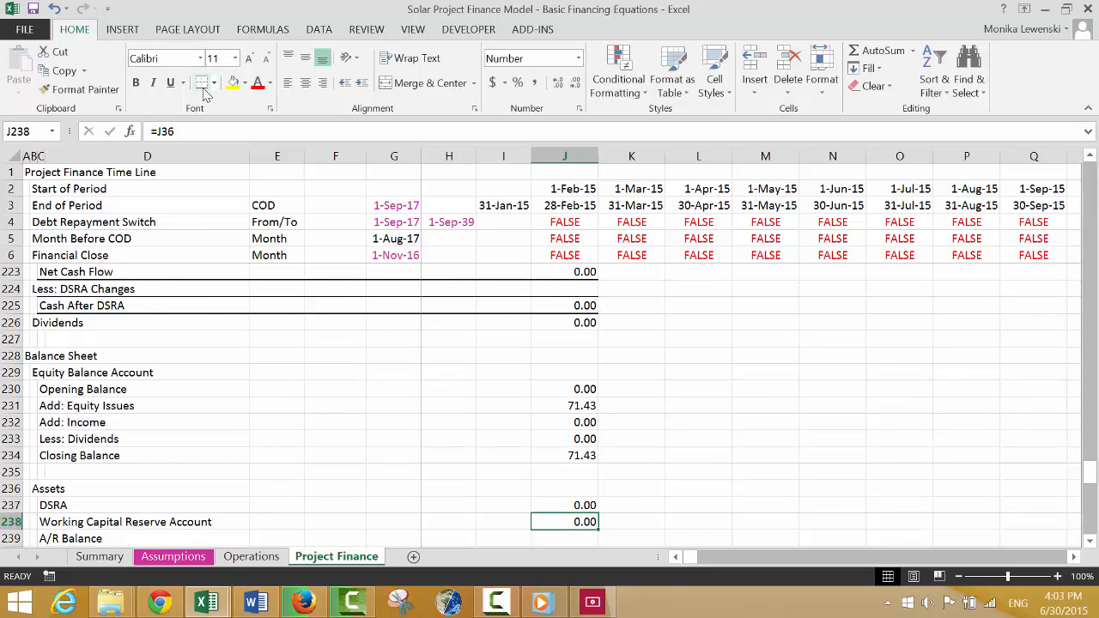
key(ctrl+x)
key(Down)
key(ctrl+v)
Insert a new row 38 directly below A/P Balance in the Data from Operating Analysis section.
key(Up)
key(Up)
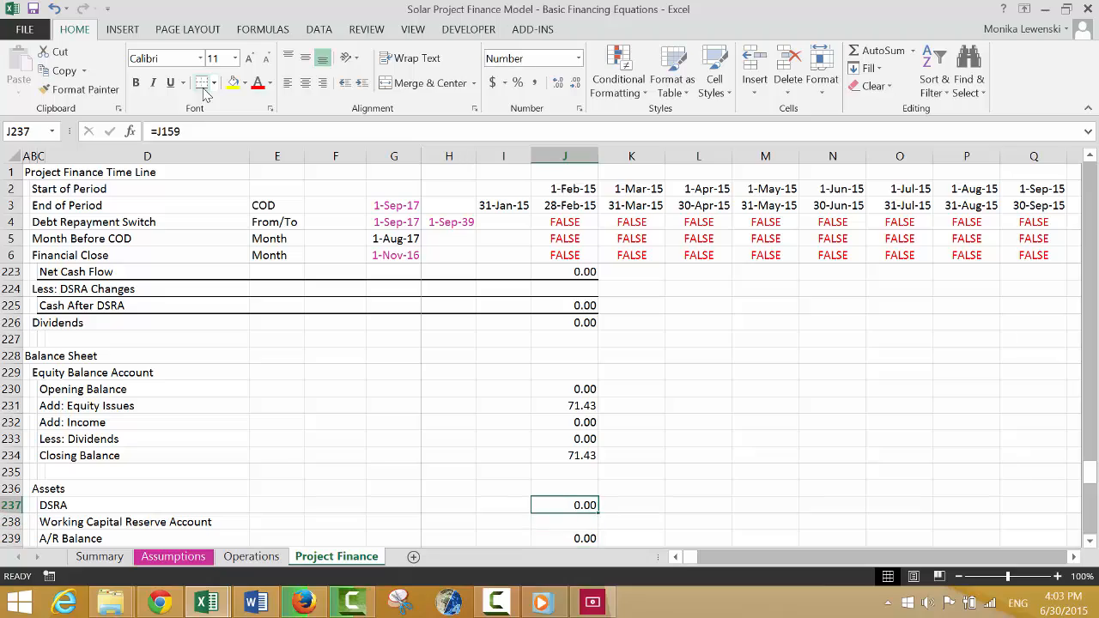
key(Up)
key(Up)
key(Up)
key(Up)
key(Up)
key(Up)
key(Up)
key(Up)
key(Up)
key(Up)
key(Up)
key(Up)
key(Up)
key(Up)
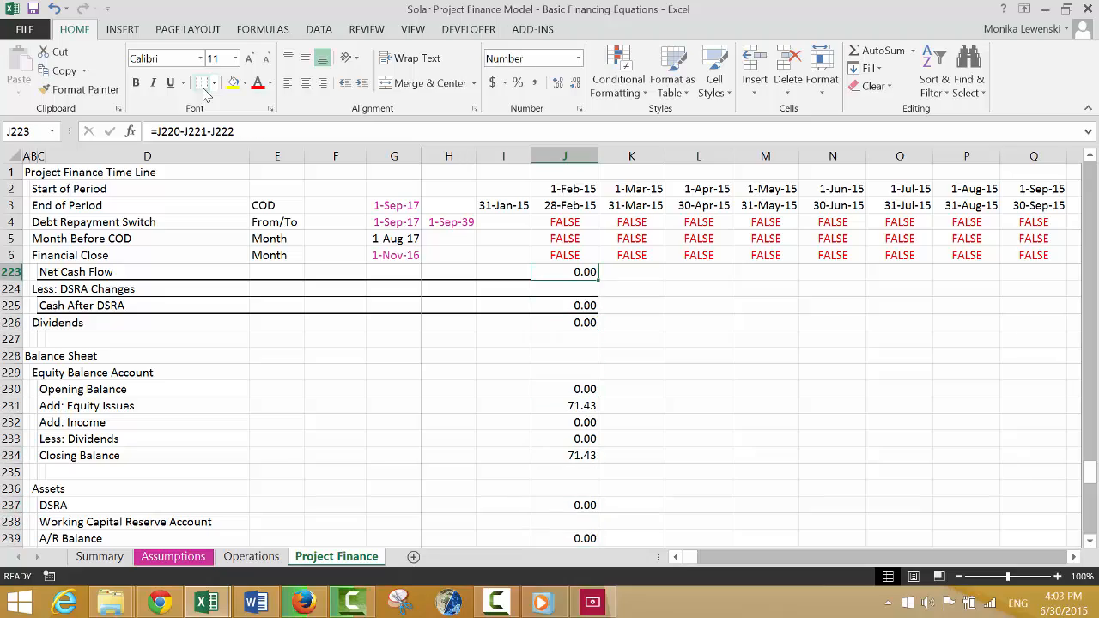
key(Up)
key(Up)
key(Up)
key(Up)
key(Up)
key(Up)
key(Up)
key(Up)
key(Up)
key(Up)
key(Up)
key(Up)
key(Up)
key(Up)
key(Up)
key(Up)
key(Up)
key(Up)
key(Up)
key(Up)
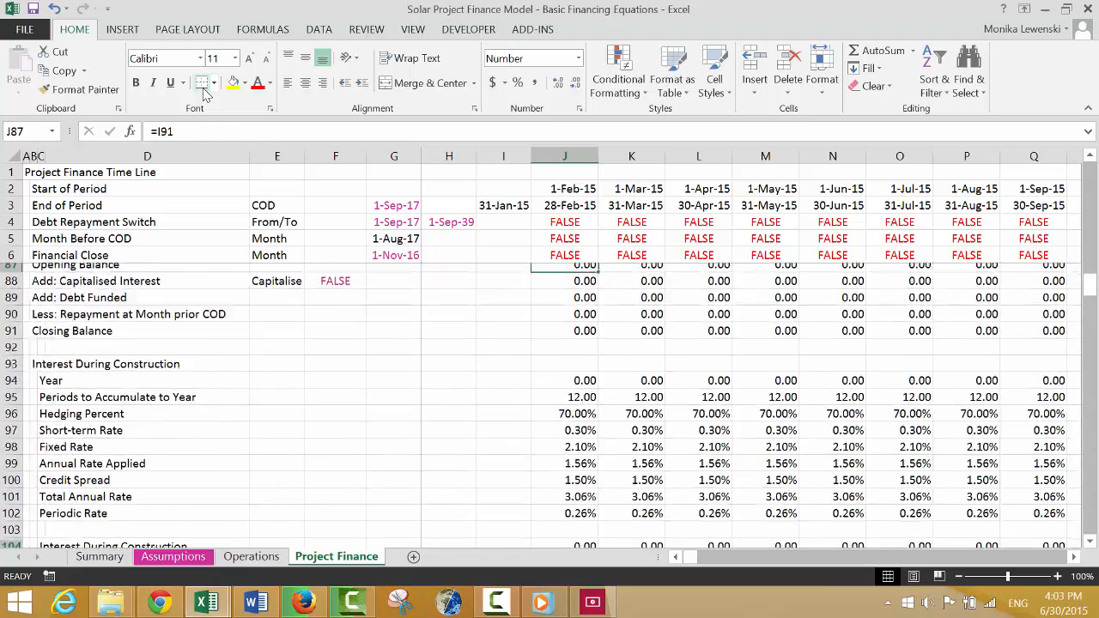
key(Up)
key(Up)
key(Up)
key(Up)
key(Up)
key(Up)
key(Up)
key(Up)
key(Up)
key(Up)
key(Up)
key(Up)
key(Up)
key(Up)
key(Up)
key(Up)
key(Up)
key(Up)
key(Up)
key(Up)
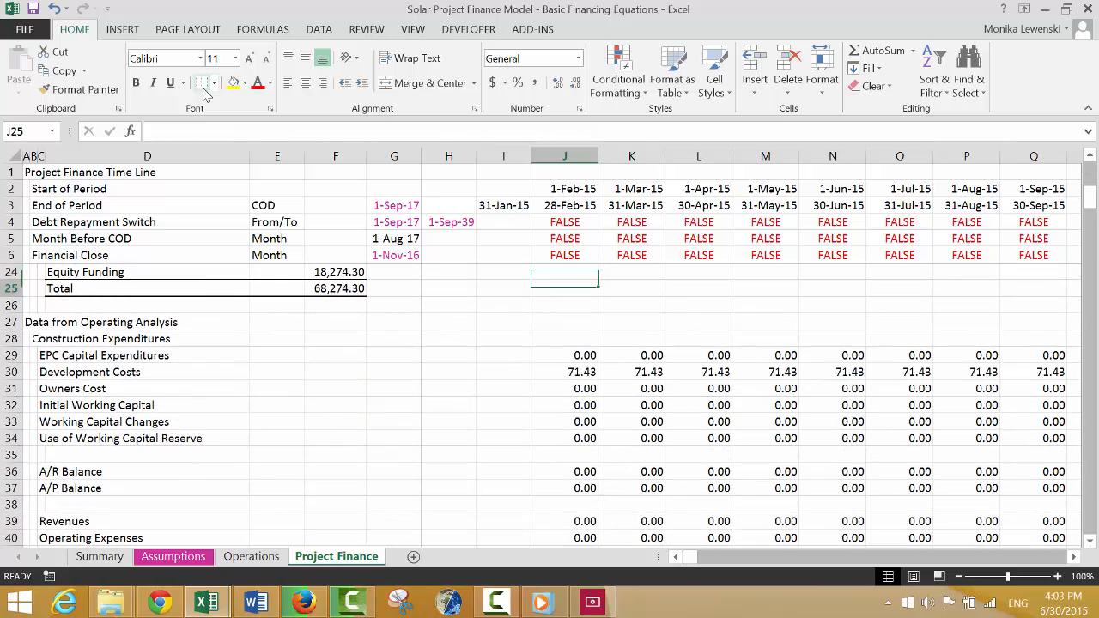
key(Down)
key(Down)
key(Down)
key(Down)
key(Down)
key(Down)
key(Down)
key(Down)
key(Down)
key(Down)
key(Down)
key(Down)
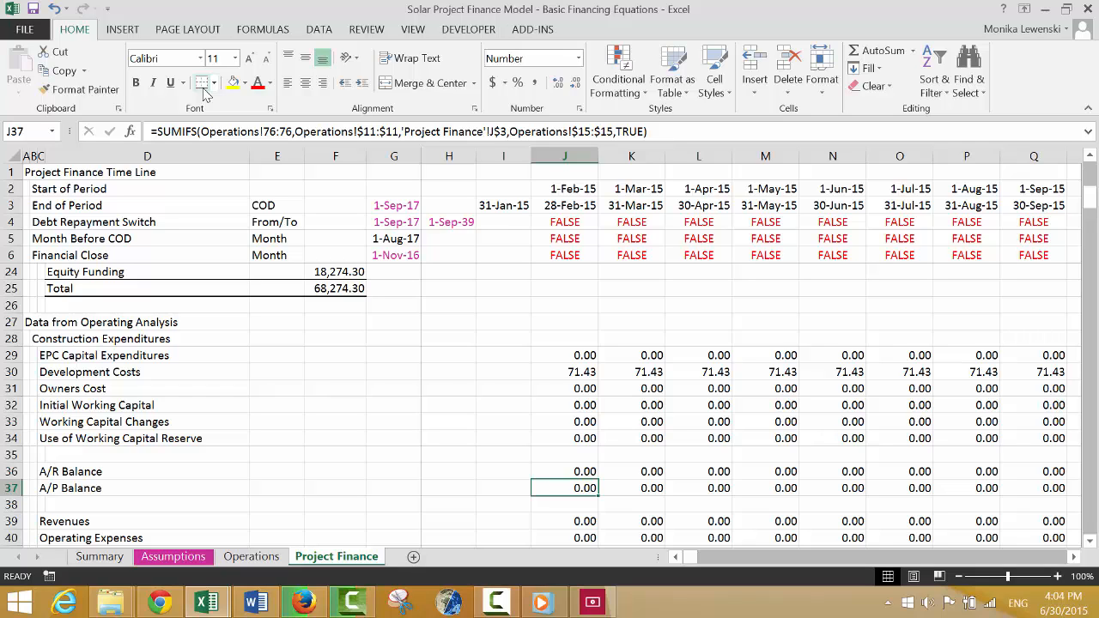
key(Down)
key(shift+space)
key(ctrl+shift+plus)
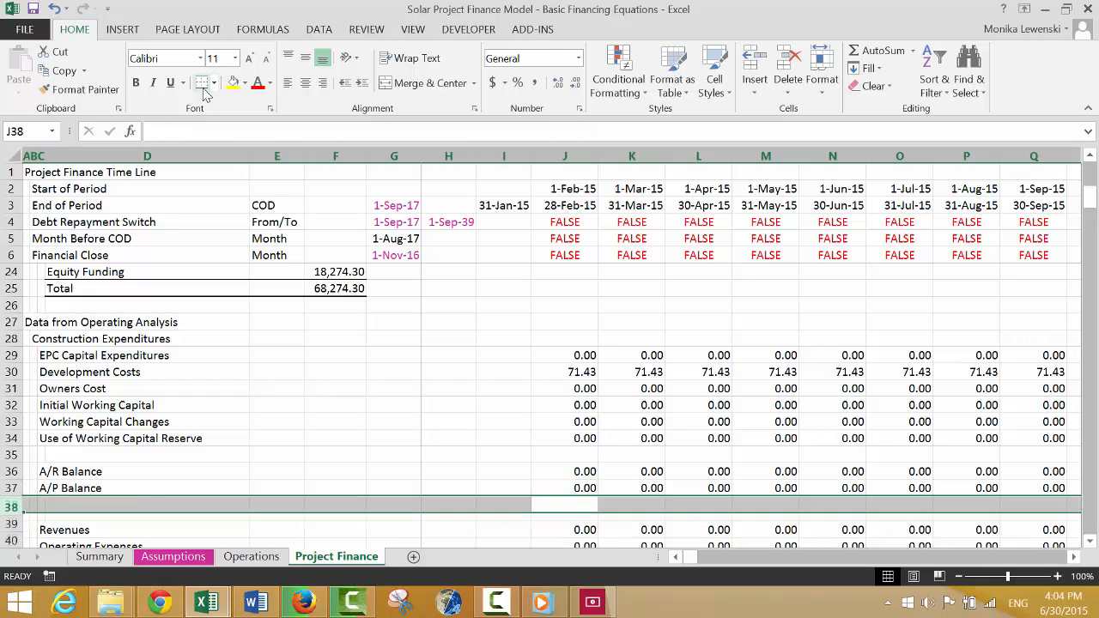
Label the new row Working Capital Reserve Balance in C38.
key(Left)
key(Left)
key(Left)
key(Left)
key(Left)
key(Left)
key(Left)
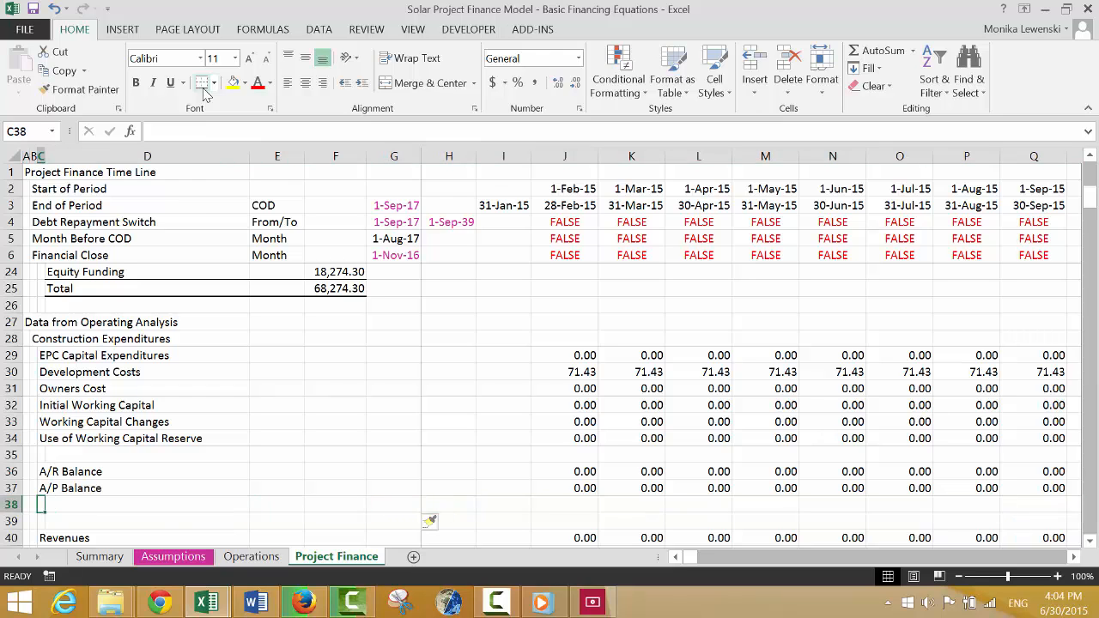
text(Wo)
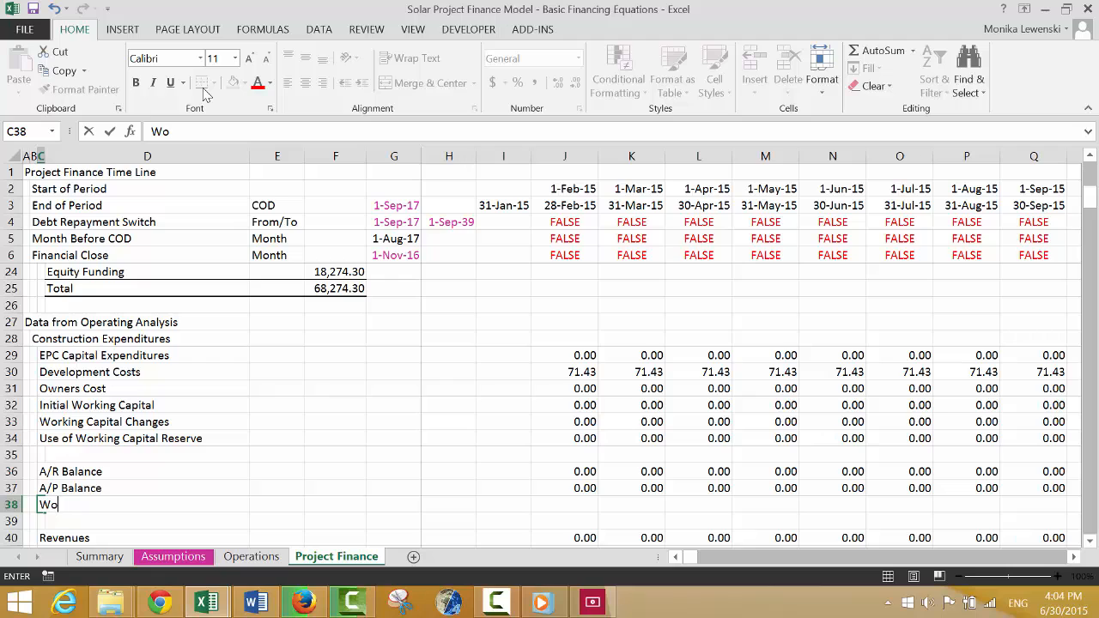
text(rking Capital Reserve B)
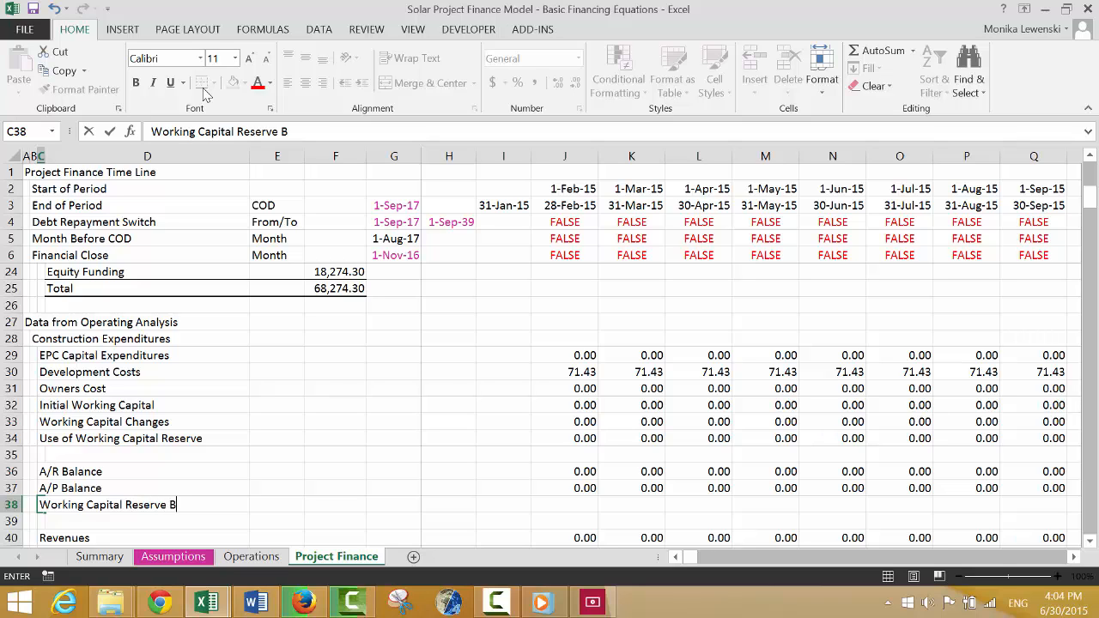
text(alance)
key(Return)
Copy the A/P Balance SUMIFS formula from J37 into J38 of the Working Capital Reserve Balance row.
key(Up)
key(Right)
key(Right)
key(Right)
key(Right)
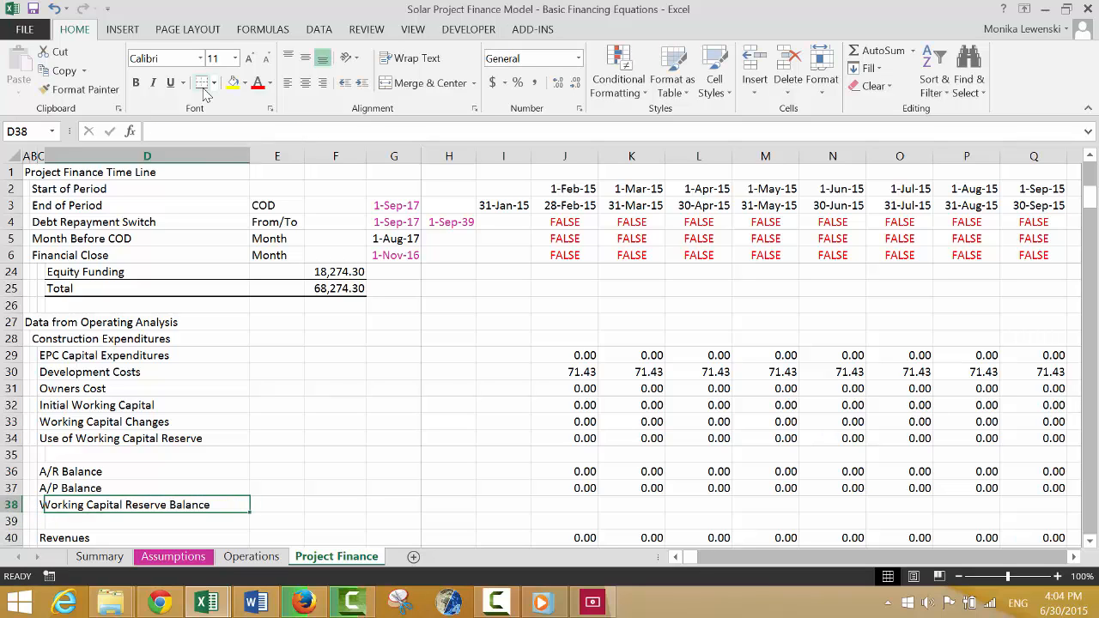
key(Right)
key(Right)
key(Right)
key(Up)
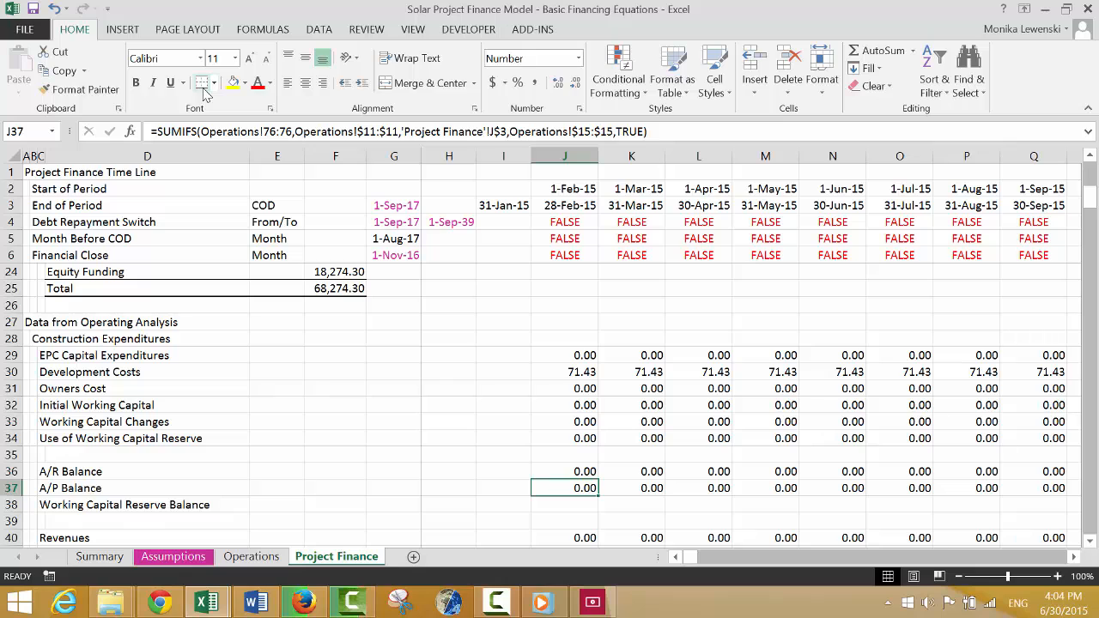
key(ctrl+c)
key(Down)
key(ctrl+v)
Change the sum range of the SUMIFS in J38 to the reserve account's Closing Balance row, Operations!87:87.
key(F2)
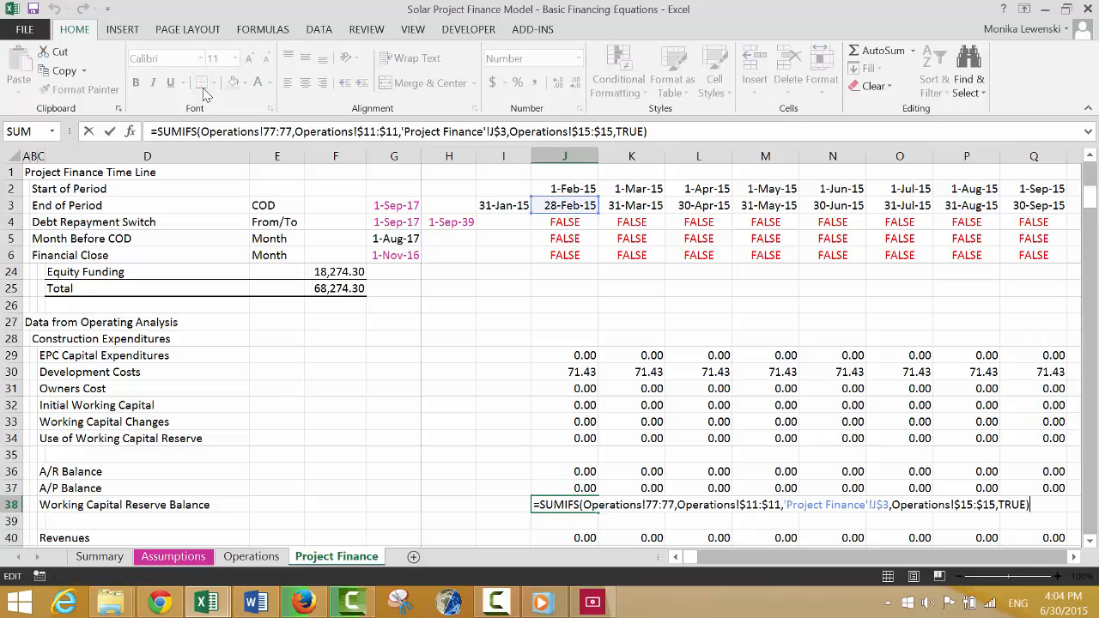
key(Left)
key(Left)
key(Left)
key(Left)
key(Left)
key(Left)
key(Left)
key(Left)
key(Left)
key(Left)
key(Left)
key(Left)
key(Left)
key(Left)
key(Left)
key(Left)
key(Left)
key(Left)
key(Left)
key(Left)
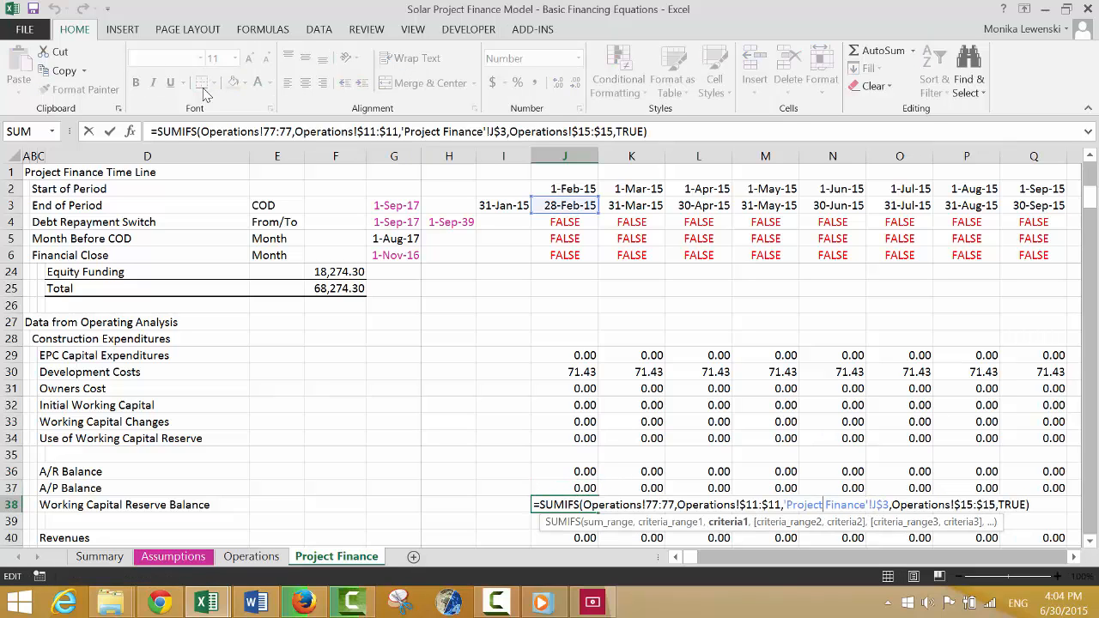
key(Left)
key(Left)
key(Left)
key(Left)
key(Left)
key(Left)
key(Left)
key(Left)
key(Left)
key(Left)
key(Left)
key(Left)
key(Left)
key(Left)
key(Left)
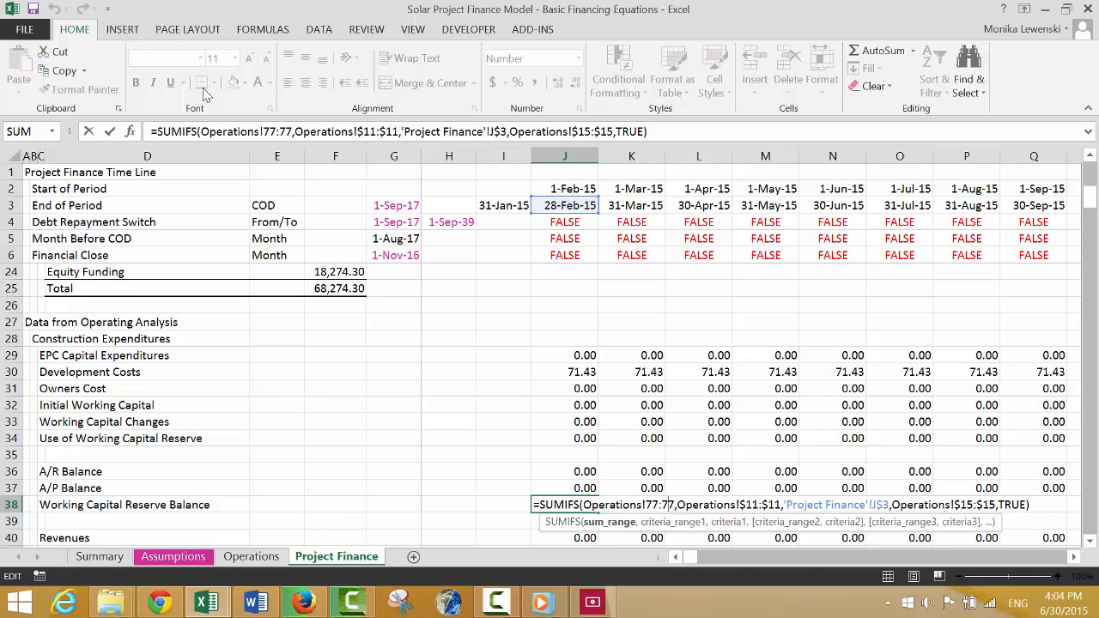
key(BackSpace)
key(BackSpace)
key(BackSpace)
key(BackSpace)
key(BackSpace)
key(BackSpace)
key(BackSpace)
key(BackSpace)
key(BackSpace)
key(BackSpace)
key(BackSpace)
key(BackSpace)
key(BackSpace)
key(BackSpace)
key(BackSpace)
key(BackSpace)
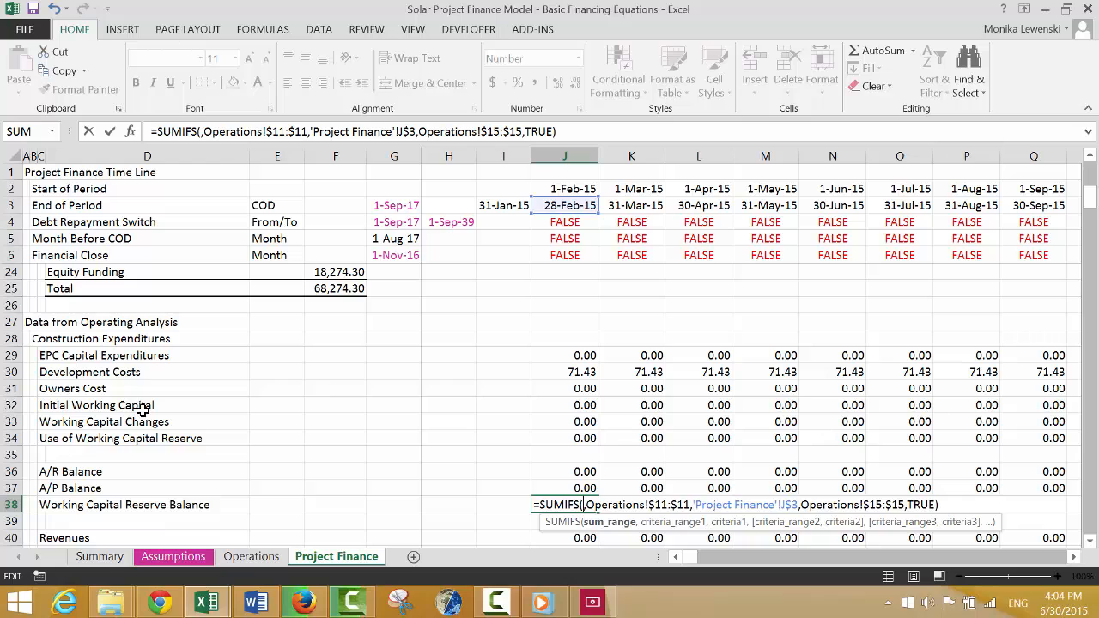
click(249, 557)
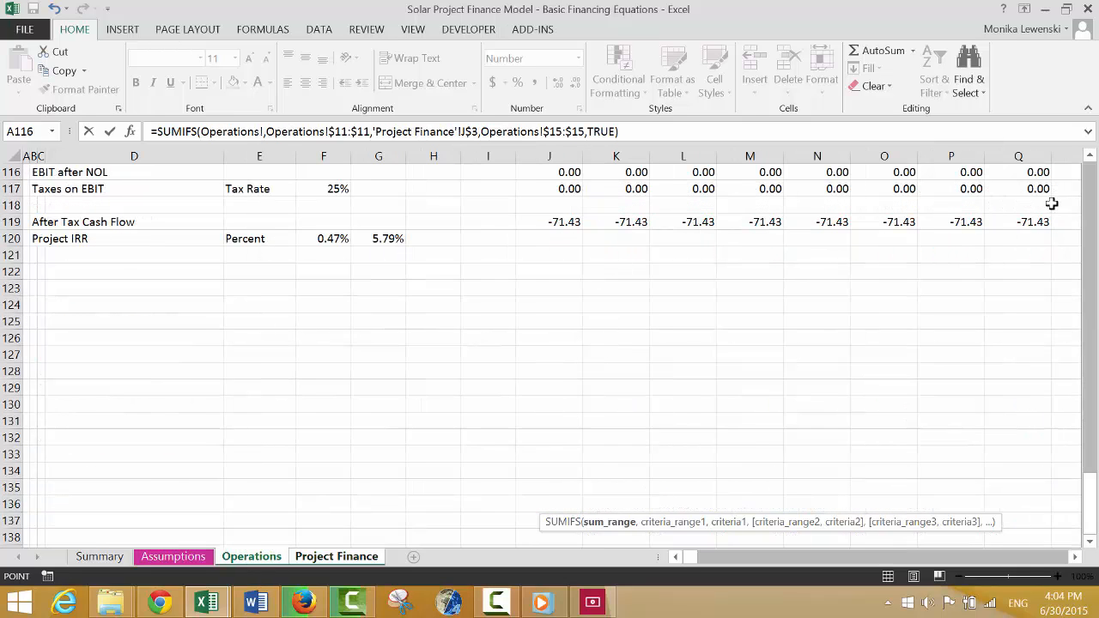
scroll(1089, 186, up, 15)
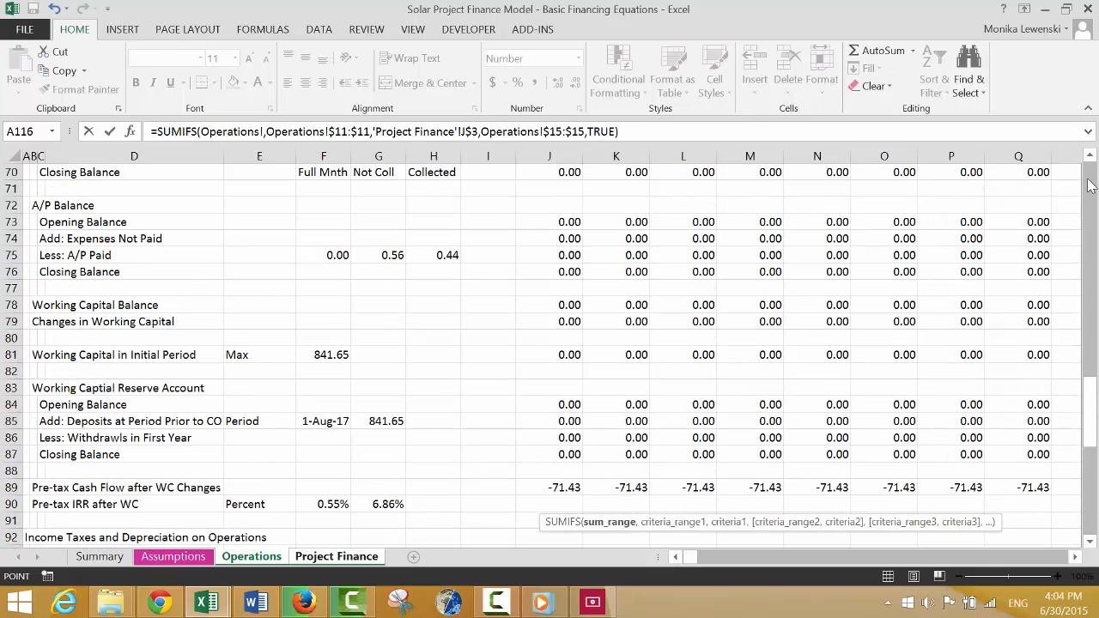
click(11, 454)
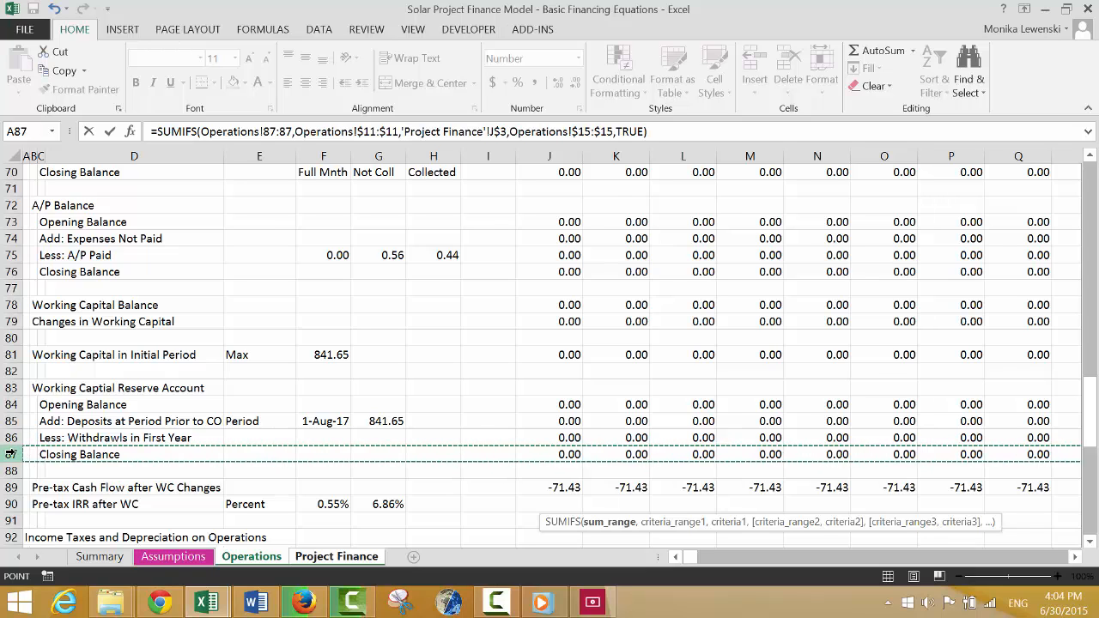
key(Return)
key(Up)
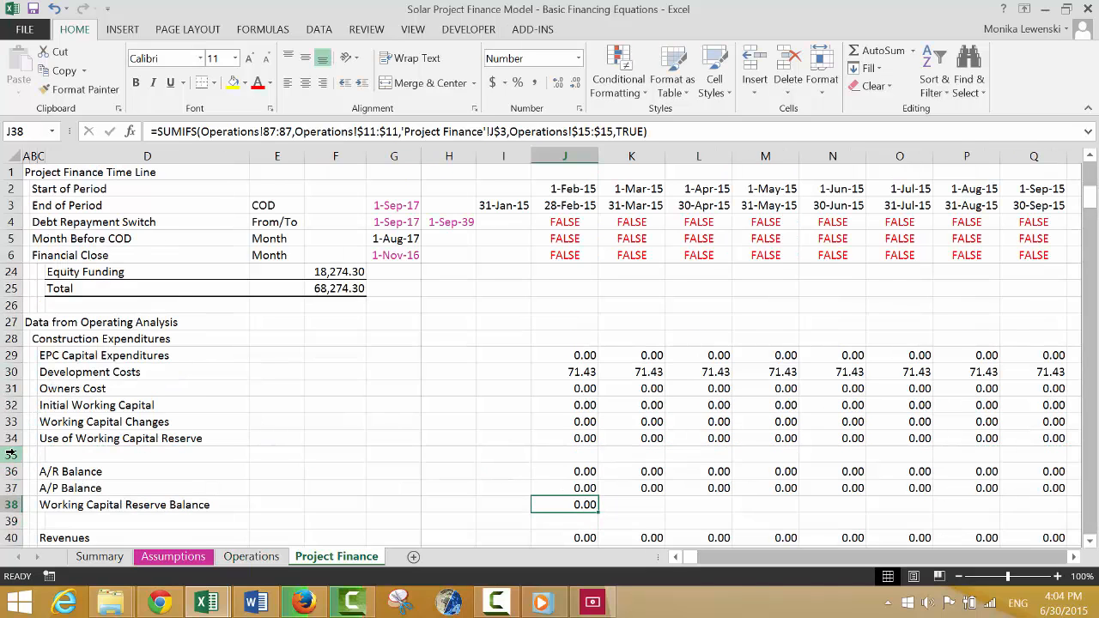
Fill the Working Capital Reserve Balance formula across the timeline and check its values around COD.
key(ctrl+shift+r)
key(Right)
key(Right)
key(Right)
key(Right)
key(Right)
key(Right)
key(Right)
key(Right)
key(Right)
key(Right)
key(Right)
key(Right)
key(Right)
key(Right)
key(Right)
key(Right)
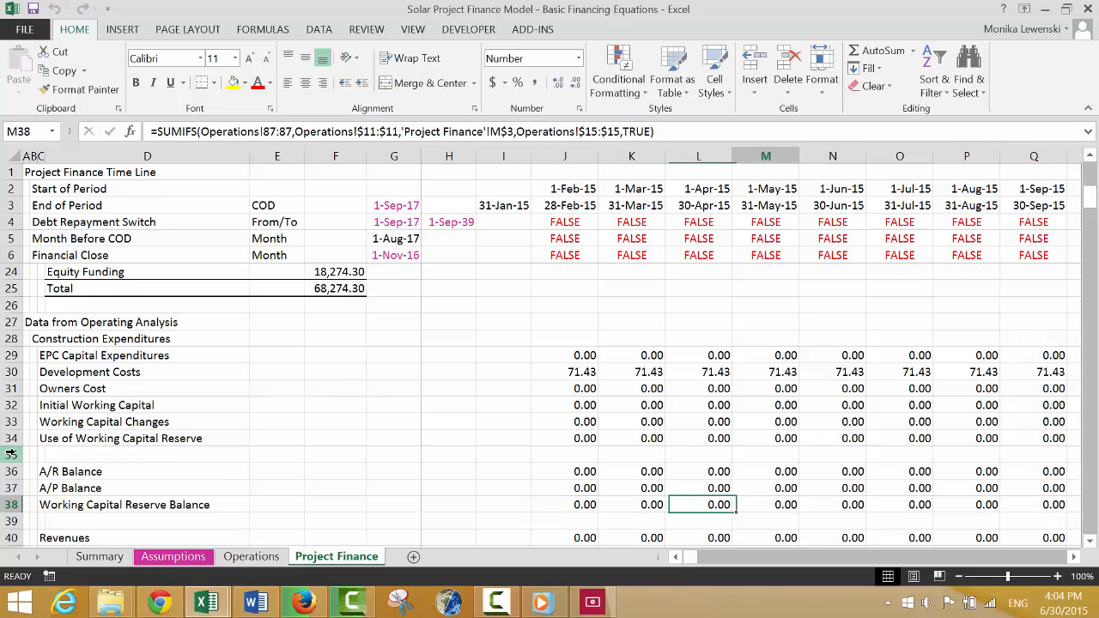
key(Right)
key(Right)
key(Right)
key(Right)
key(Right)
key(Right)
key(Right)
key(Right)
key(Left)
key(Left)
key(Left)
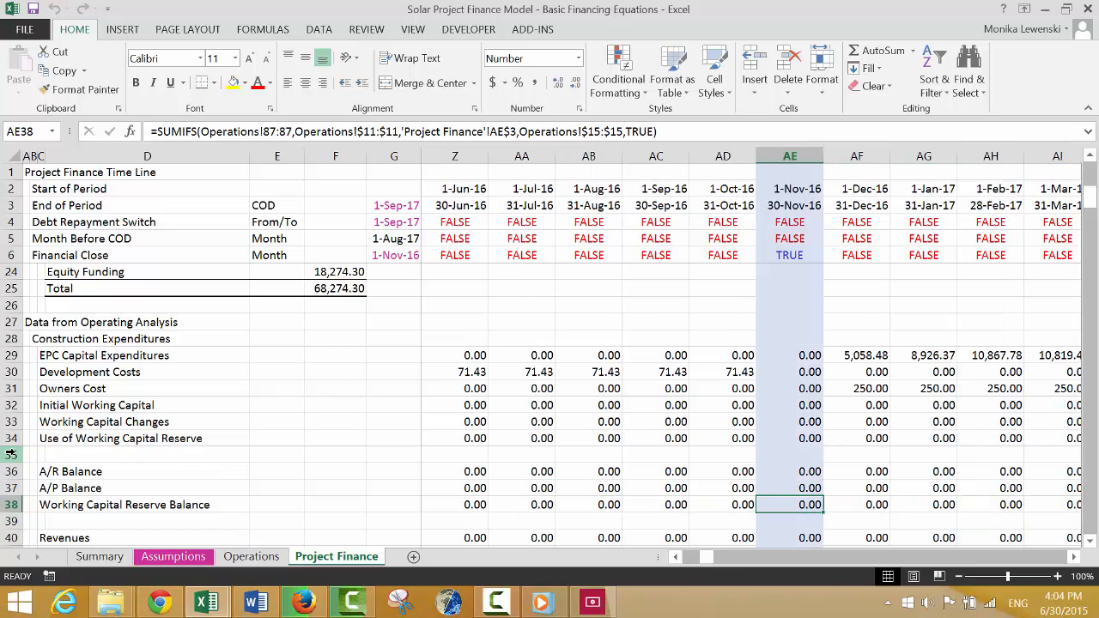
key(Right)
Compare the Working Capital Reserve Balance around COD with the Use of Working Capital Reserve row and its SUMIF formula.
key(Right)
key(Right)
key(Right)
key(Right)
key(Right)
key(Right)
key(Right)
key(Right)
key(Right)
key(Right)
key(Left)
key(Left)
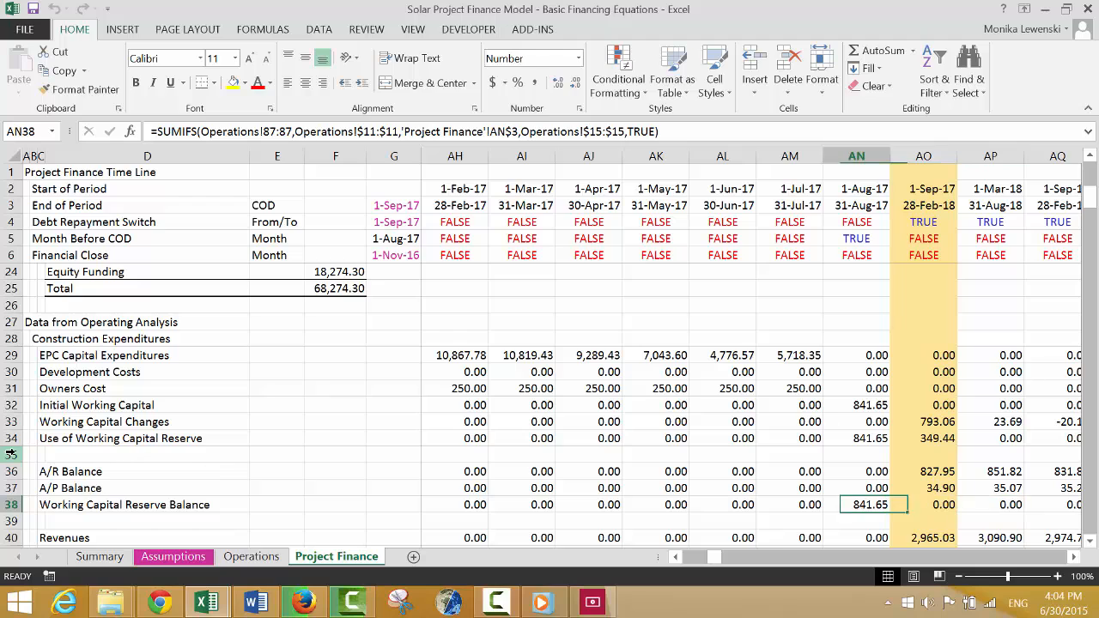
key(Right)
key(Left)
key(Right)
key(Left)
key(Right)
key(Right)
key(Left)
key(Left)
key(Up)
key(Up)
key(Up)
key(Up)
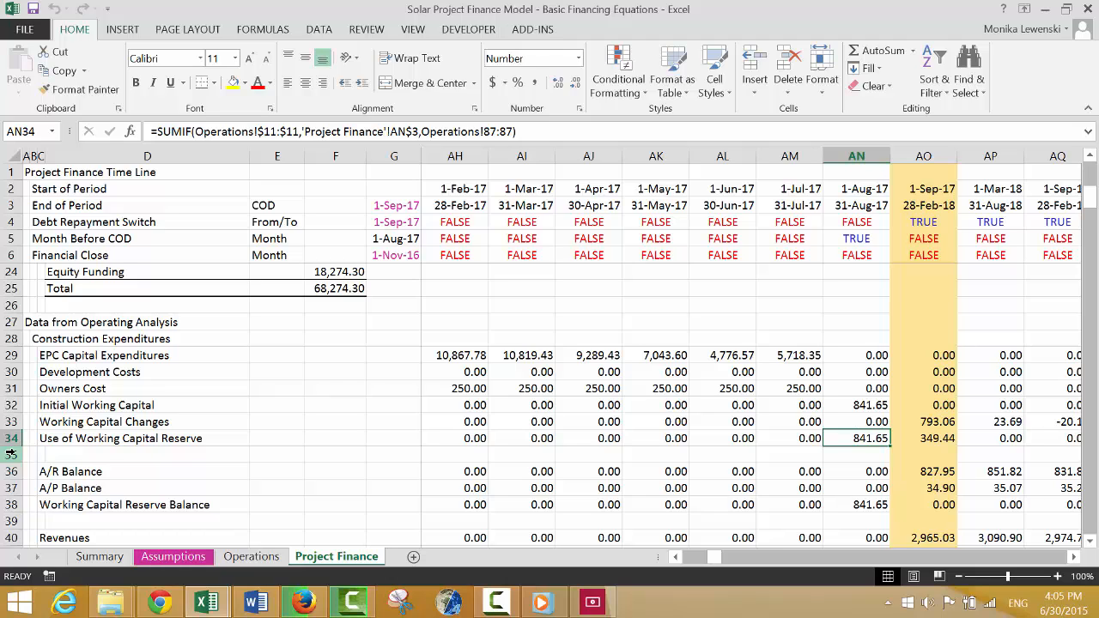
key(Right)
key(Right)
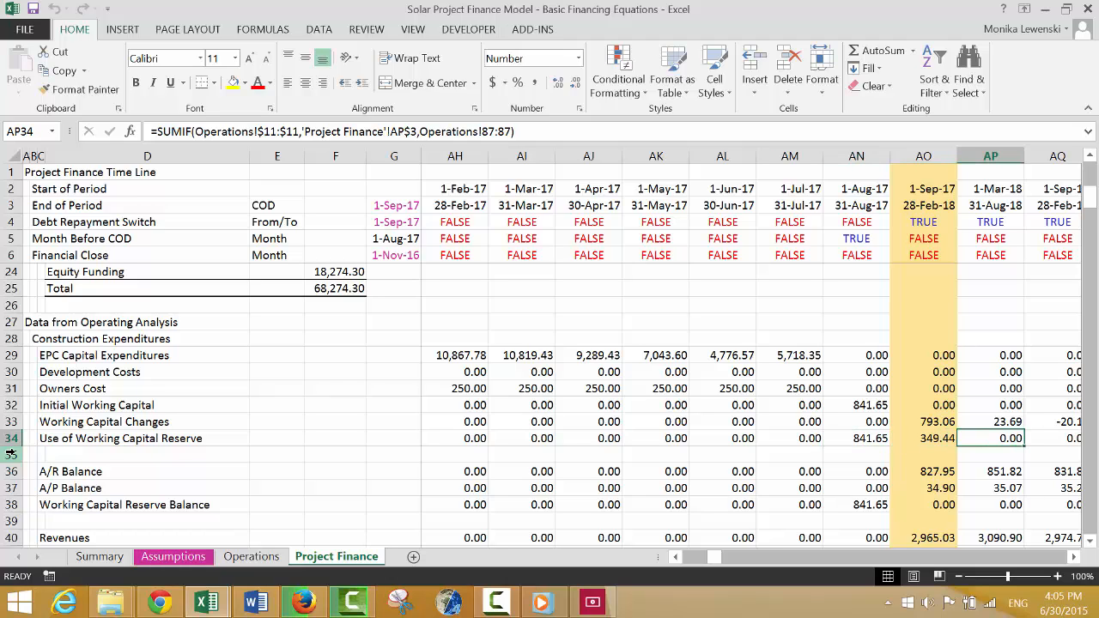
Change the sum range of the Use of Working Capital Reserve SUMIF in J34 to the reserve account's withdrawals row, Operations!86:86.
key(Left)
key(Left)
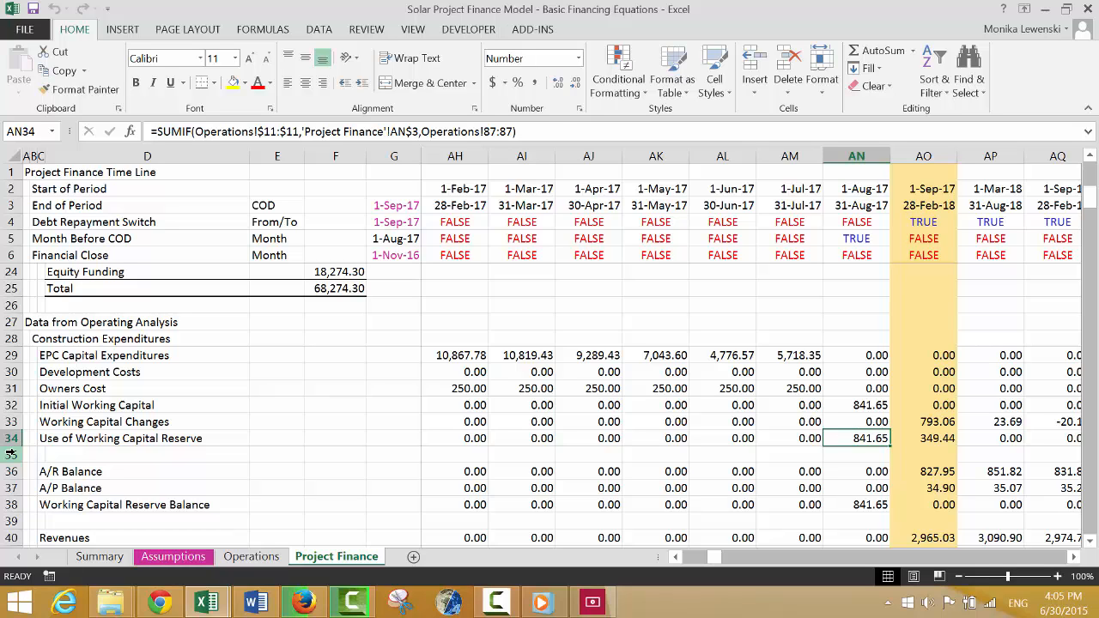
key(ctrl+Page_Up)
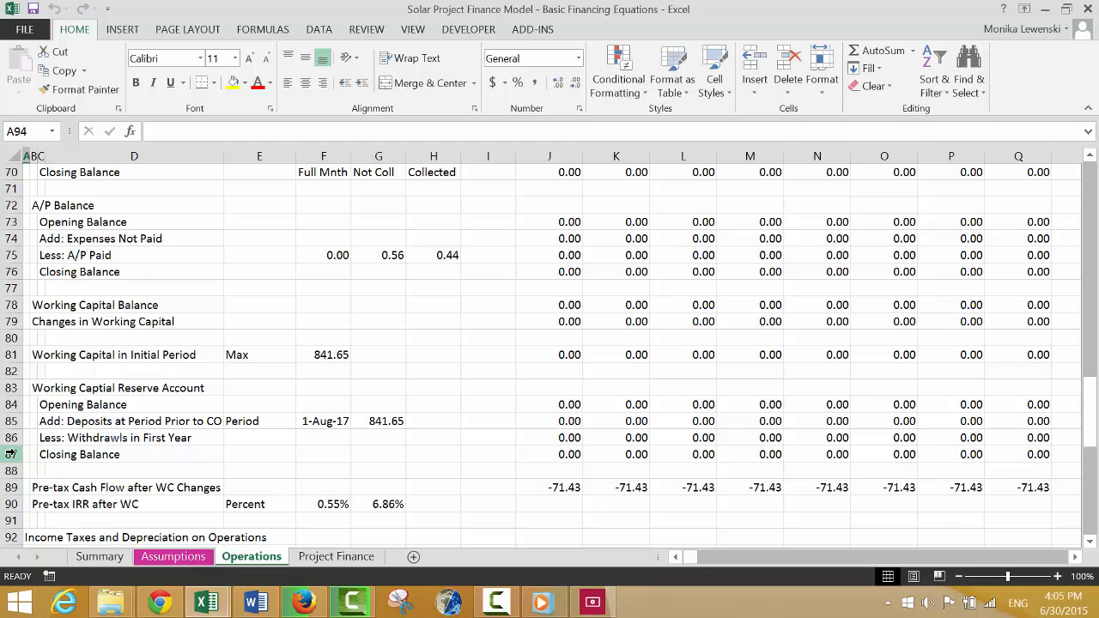
key(ctrl+Page_Down)
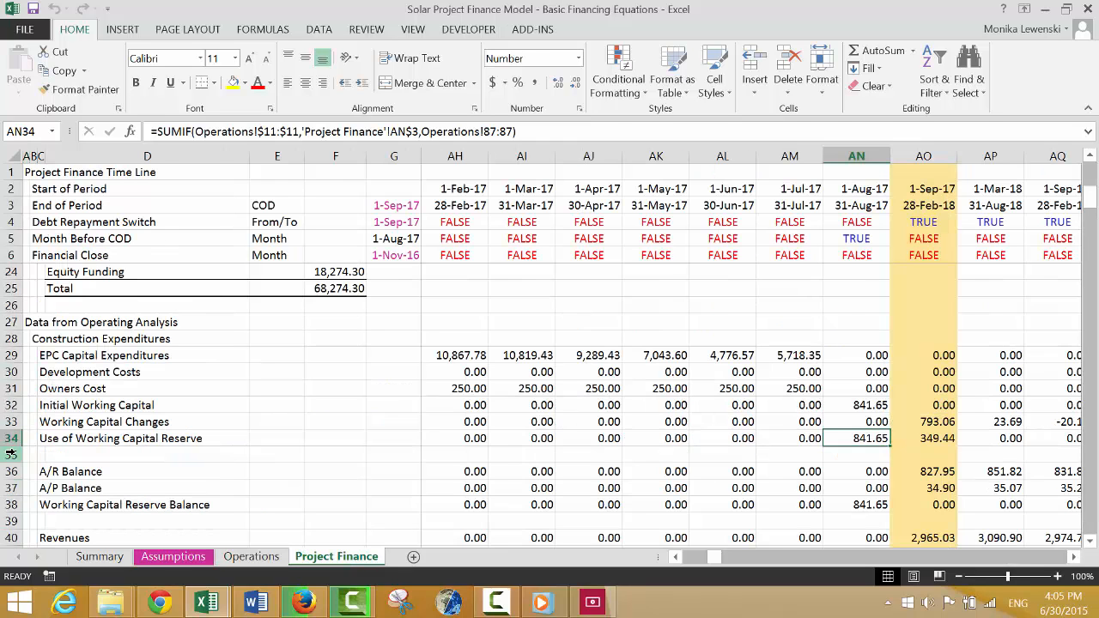
key(ctrl+Left)
key(F2)
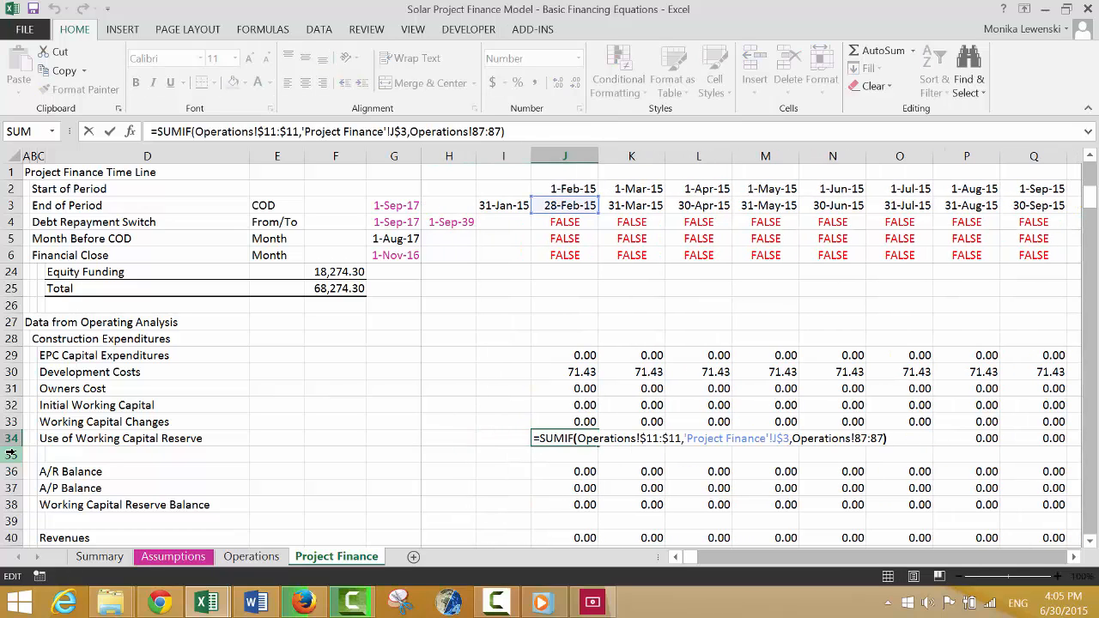
key(Left)
key(Left)
key(Left)
key(BackSpace)
key(BackSpace)
key(BackSpace)
key(BackSpace)
key(BackSpace)
key(BackSpace)
key(BackSpace)
key(BackSpace)
key(BackSpace)
key(BackSpace)
key(BackSpace)
key(BackSpace)
key(BackSpace)
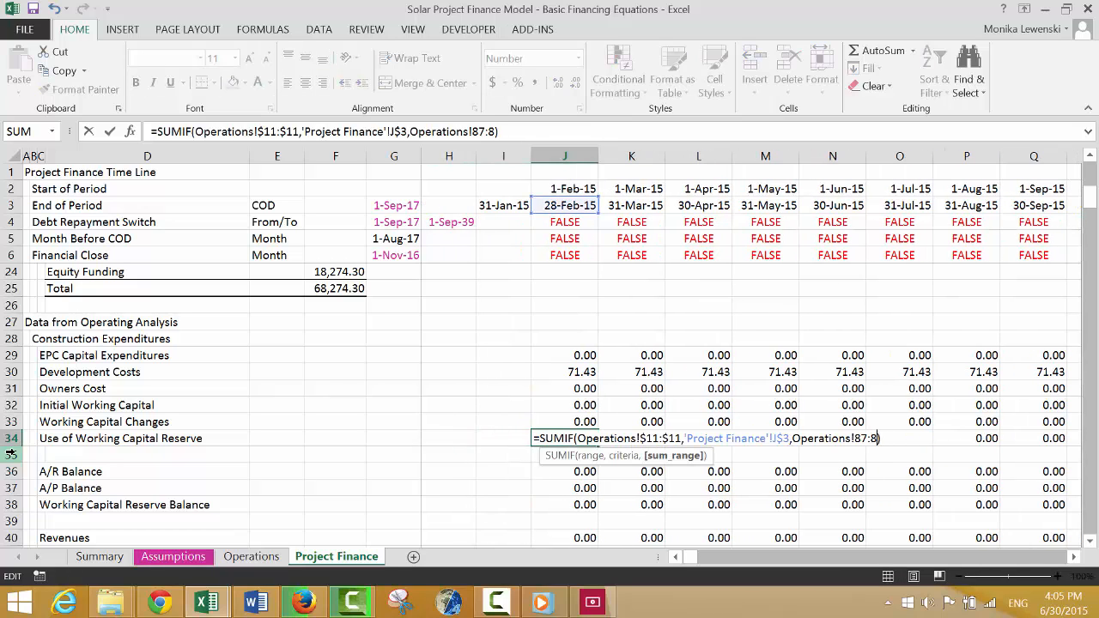
key(BackSpace)
key(BackSpace)
key(BackSpace)
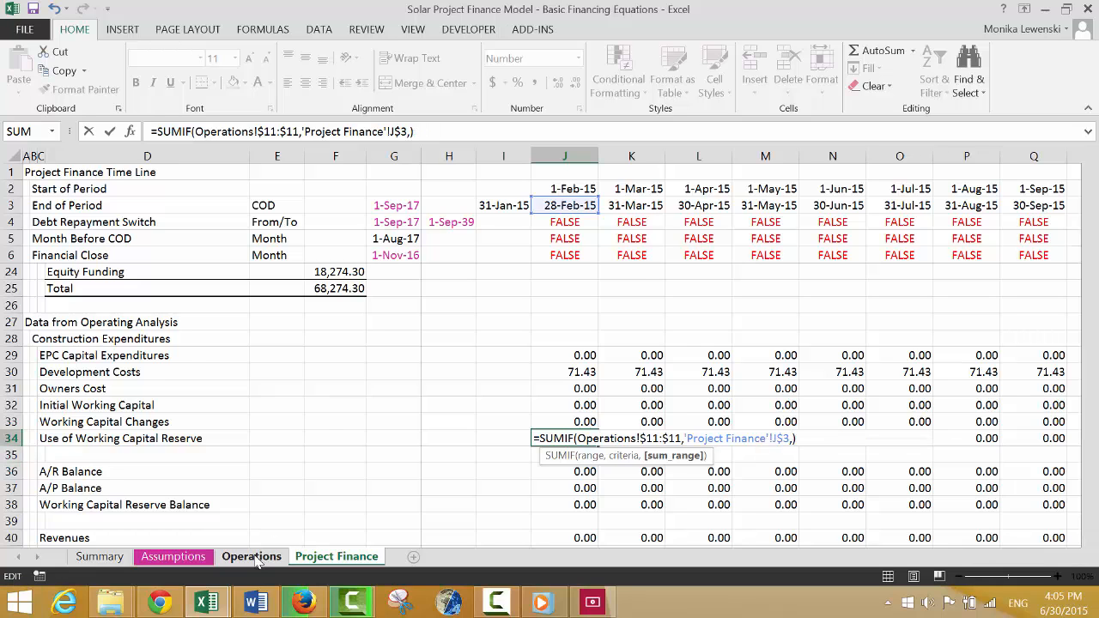
click(255, 558)
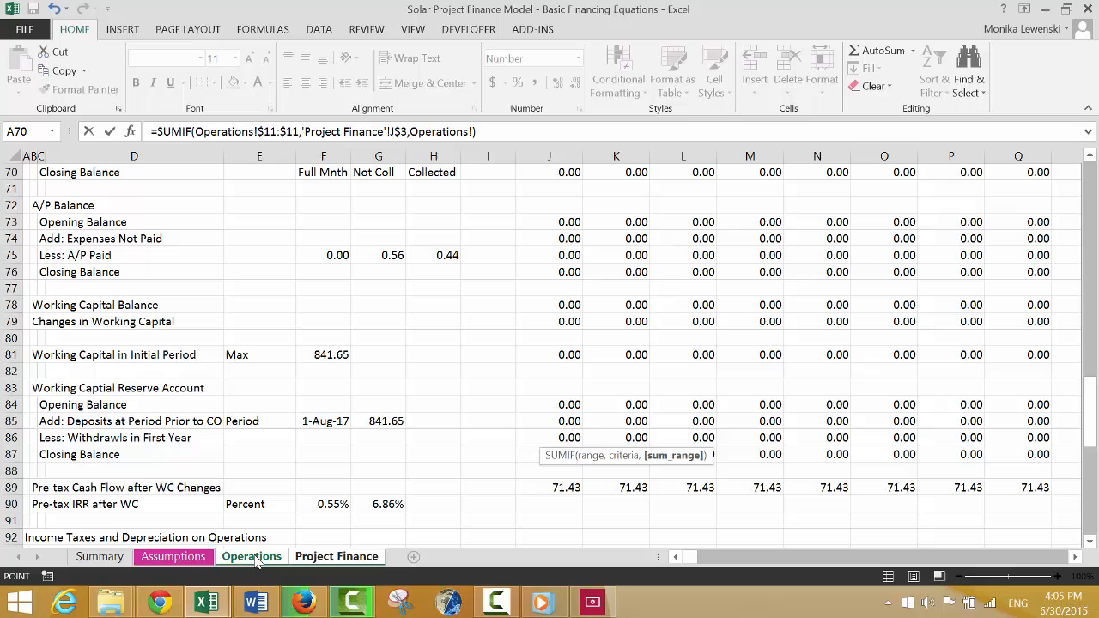
click(10, 437)
key(Return)
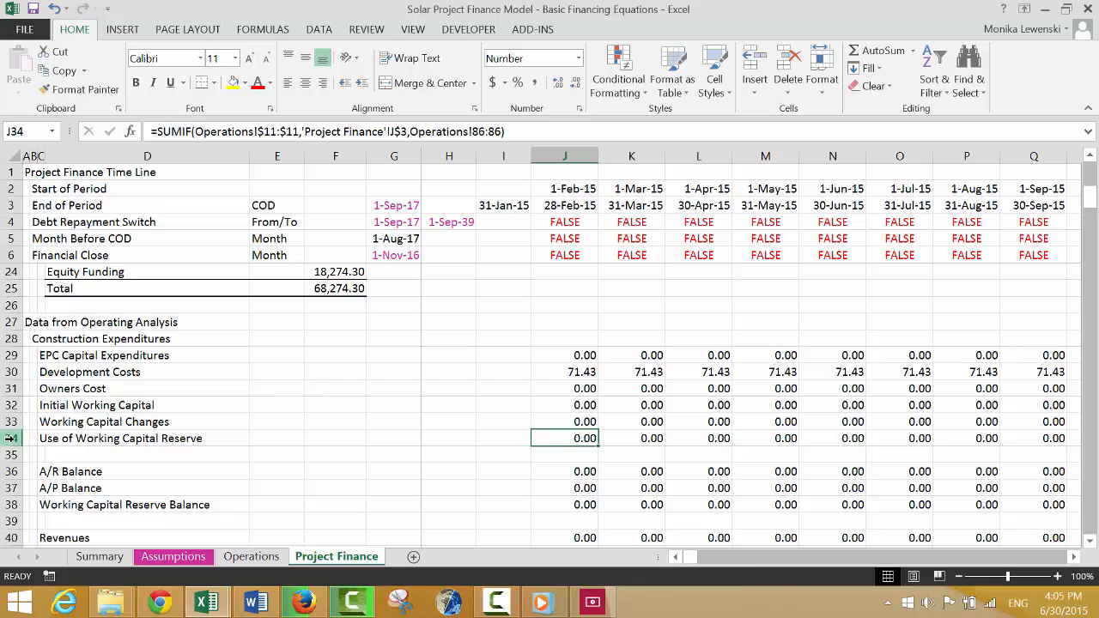
Fill the Use of Working Capital Reserve formula across the timeline and check it against the reserve balance around COD.
key(ctrl+shift+r)
key(Right)
key(Right)
key(Right)
key(Right)
key(Right)
key(Right)
key(Right)
key(Right)
key(Right)
key(Right)
key(Right)
key(Right)
key(Right)
key(Right)
key(Right)
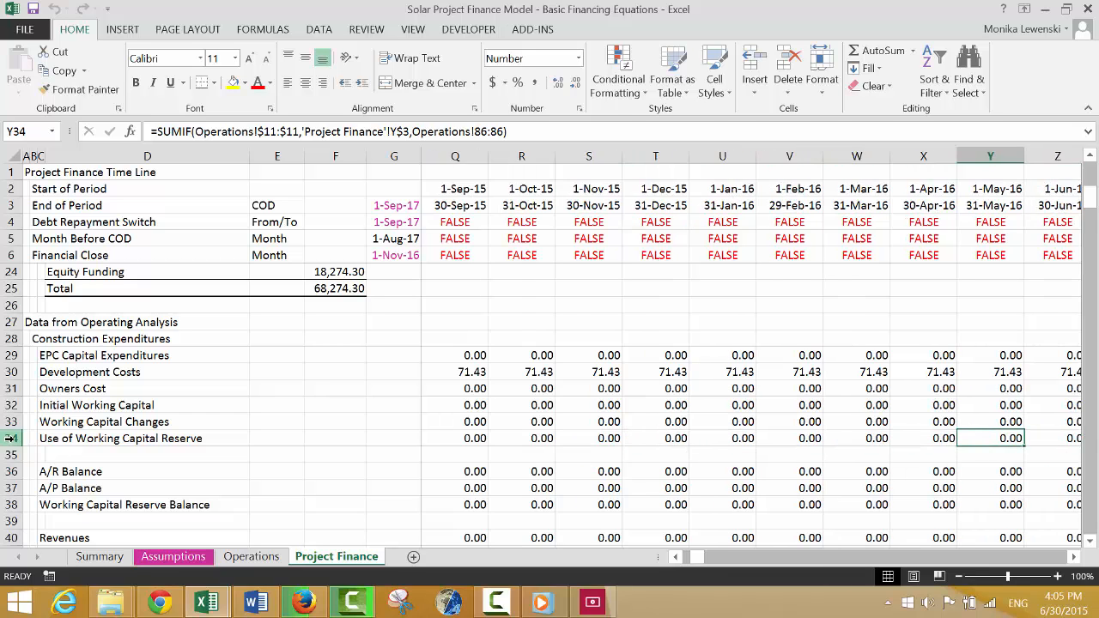
key(Right)
key(Right)
key(Right)
key(Right)
key(Right)
key(Right)
key(Right)
key(Right)
key(Right)
key(Right)
key(Left)
key(Right)
key(Right)
key(Right)
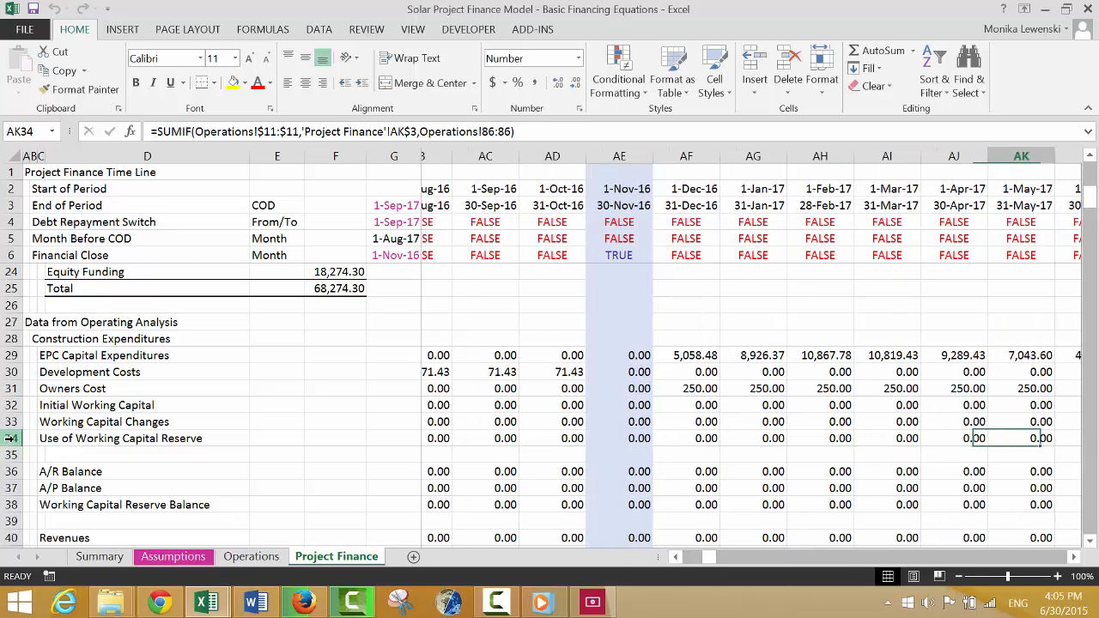
key(Right)
key(Right)
key(Right)
key(Right)
key(Right)
key(Left)
key(Down)
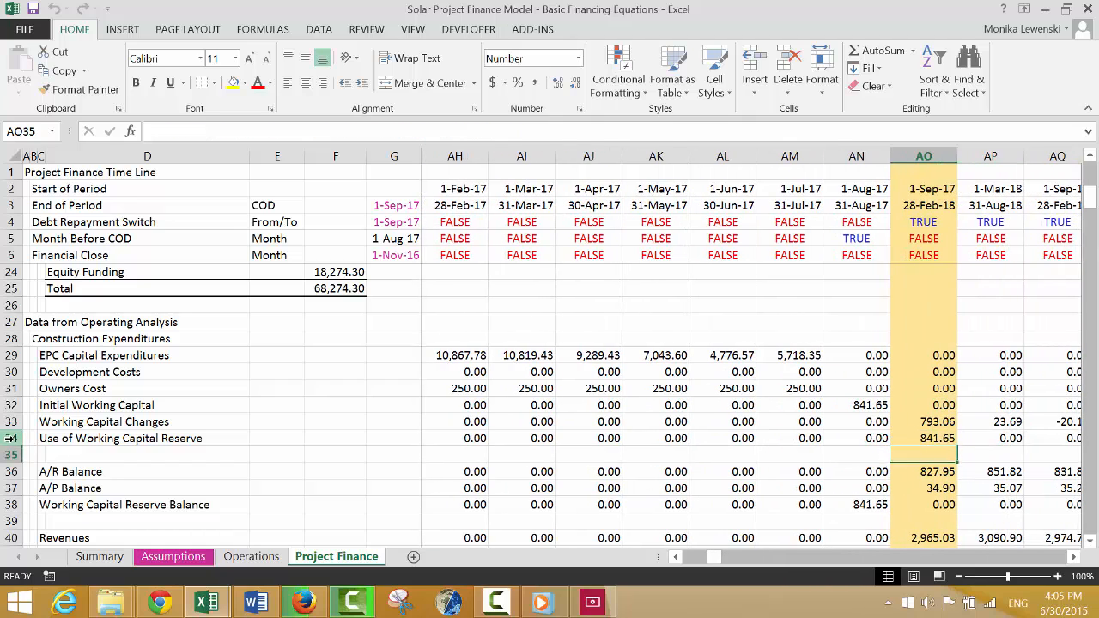
key(Down)
key(Down)
key(Down)
key(Down)
key(Up)
key(Up)
key(Down)
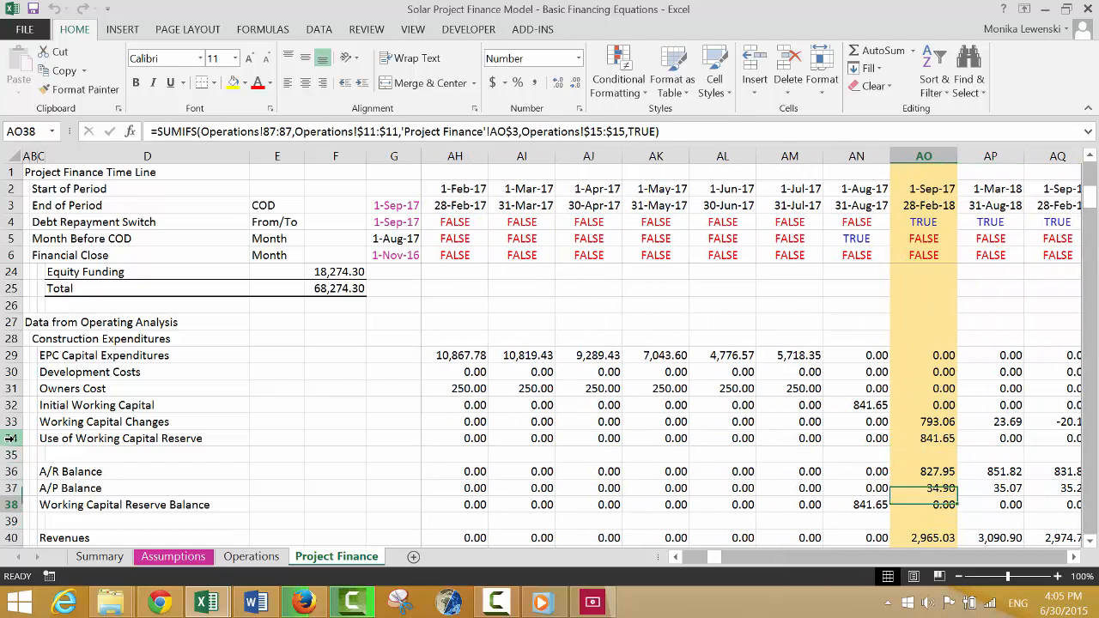
key(Down)
Switch from the browser back to the Solar Project Finance Model workbook in Excel, on the Project Finance sheet.
key(ctrl+Left)
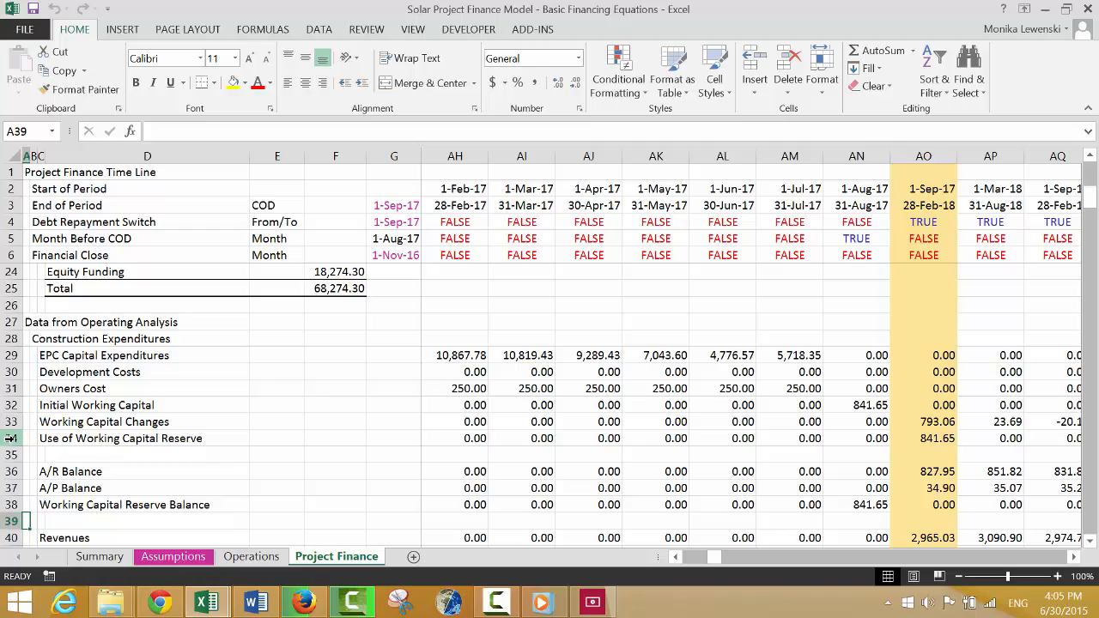
key(ctrl+Down)
key(ctrl+Down)
key(ctrl+Down)
key(ctrl+Down)
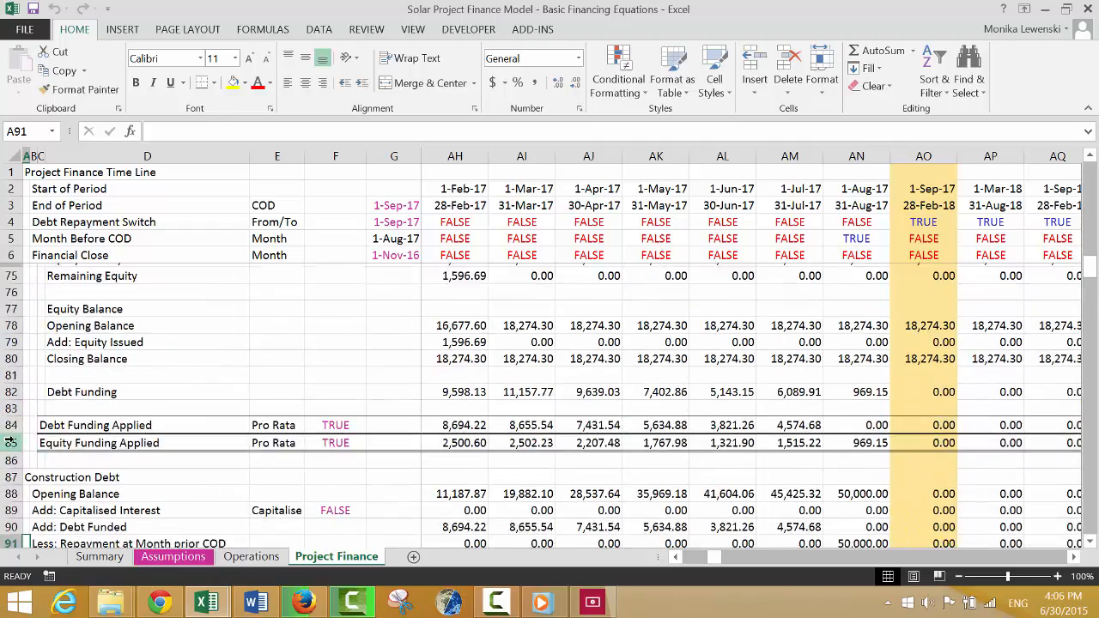
key(ctrl+Down)
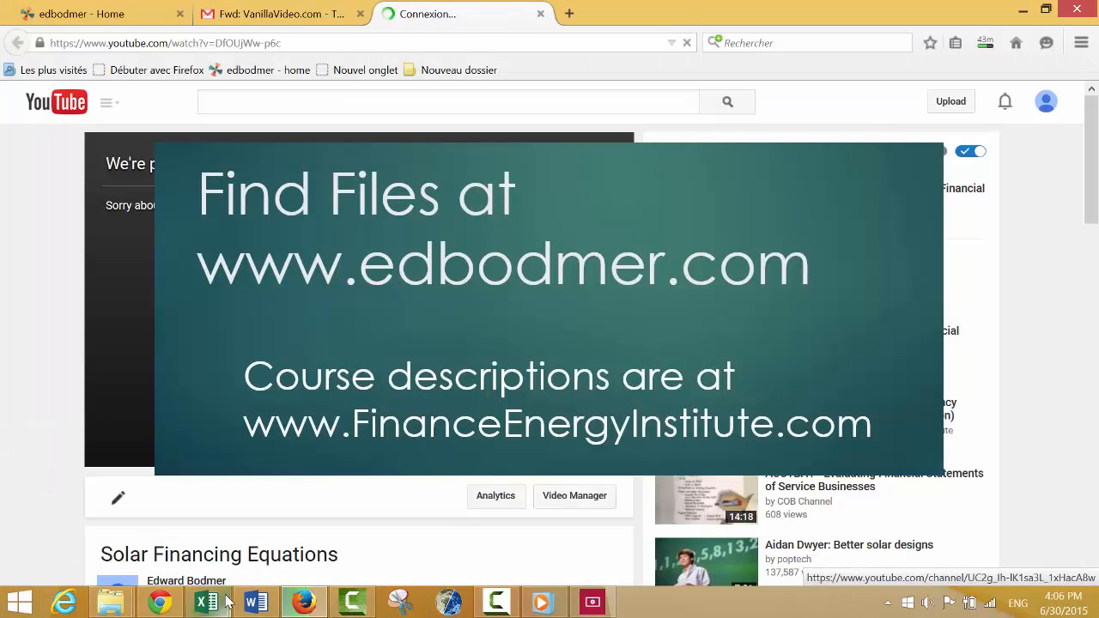
mouse_move(225, 605)
click(170, 536)
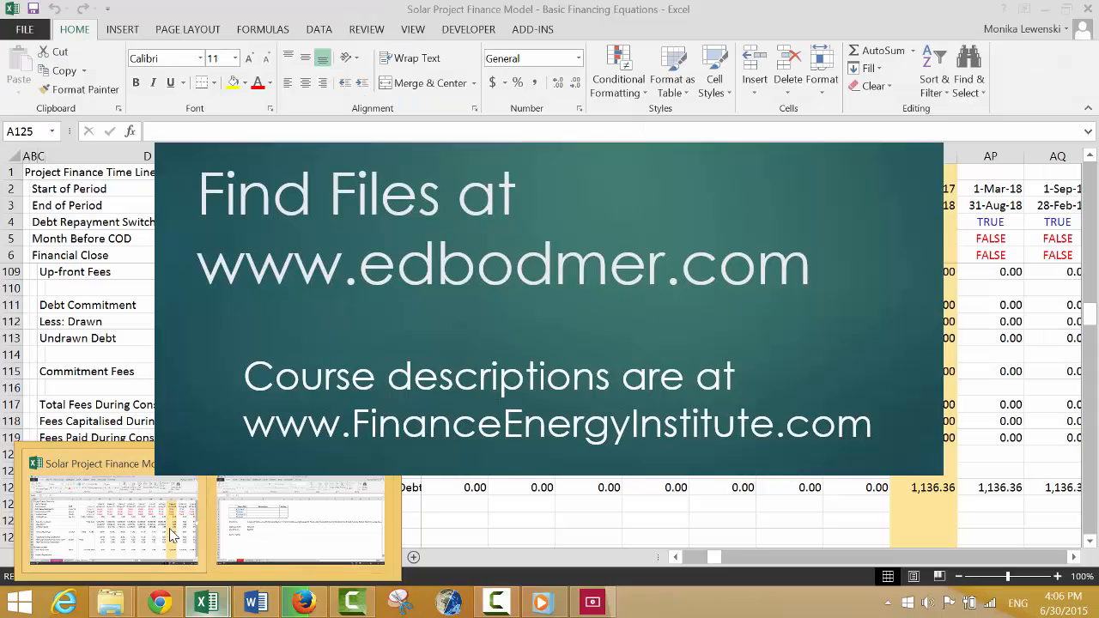
click(546, 422)
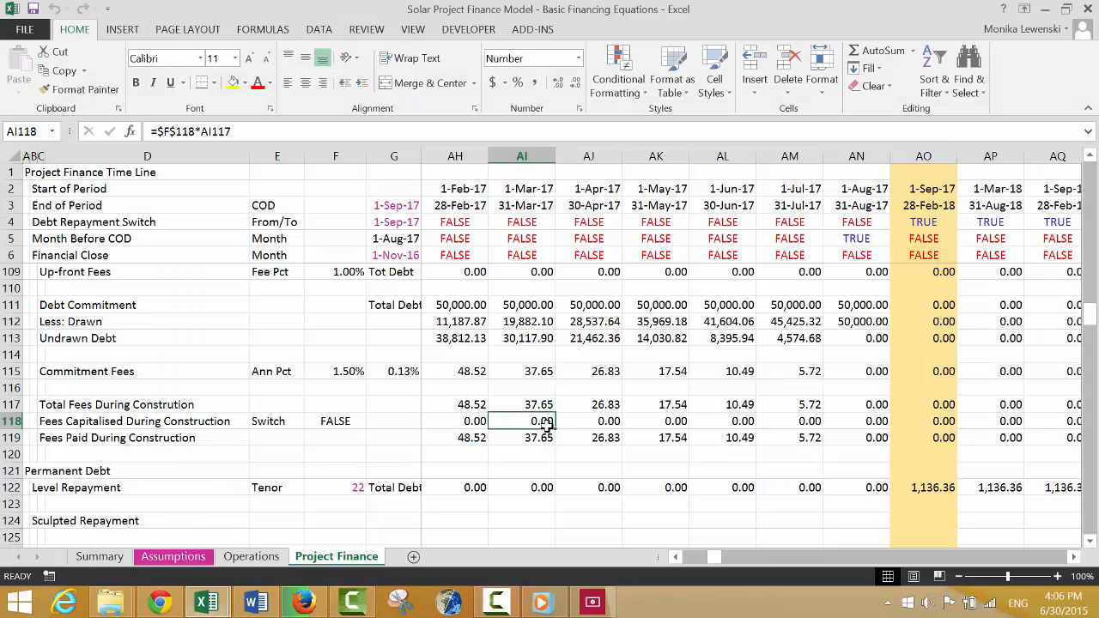
Link the Balance Sheet's Working Capital Reserve Account in J239 to the first-period Working Capital Reserve Balance in the operating data.
key(Left)
key(Left)
key(Left)
key(Left)
key(Left)
key(Left)
key(Left)
key(Left)
key(Left)
key(Left)
key(Left)
key(Left)
key(Left)
key(Left)
key(Left)
key(Left)
key(Left)
key(Left)
key(Left)
key(Left)
key(Left)
key(Left)
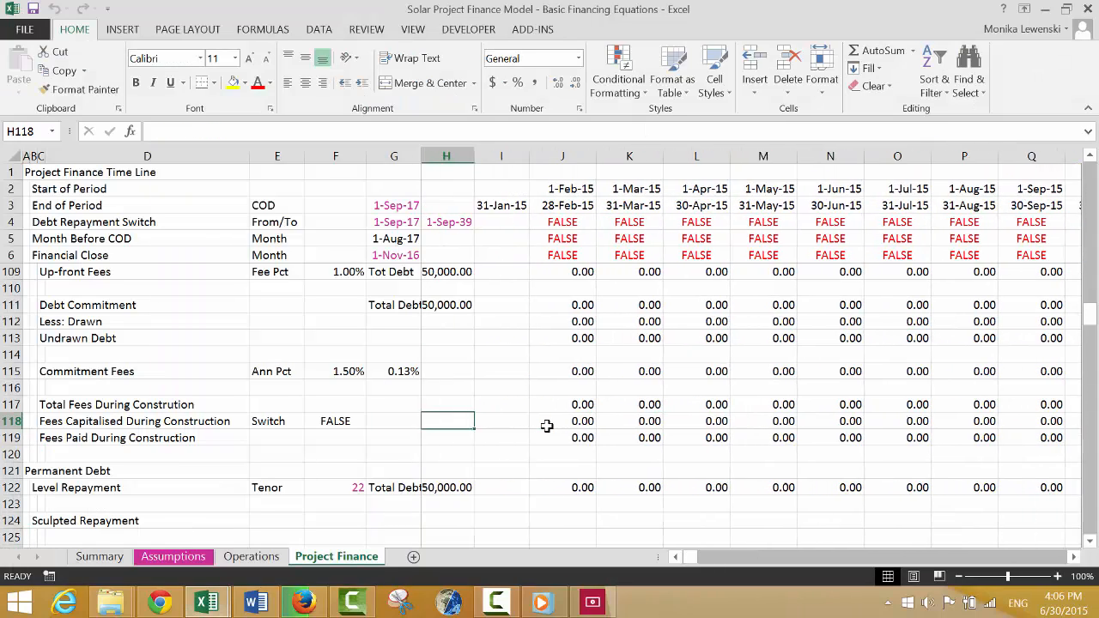
key(Left)
key(Left)
key(Down)
key(Down)
key(Down)
key(Down)
key(Down)
key(Down)
key(Down)
key(Down)
key(Down)
key(Down)
key(Down)
key(Down)
key(Down)
key(Down)
key(Down)
key(Down)
key(Down)
key(Down)
key(Down)
key(Down)
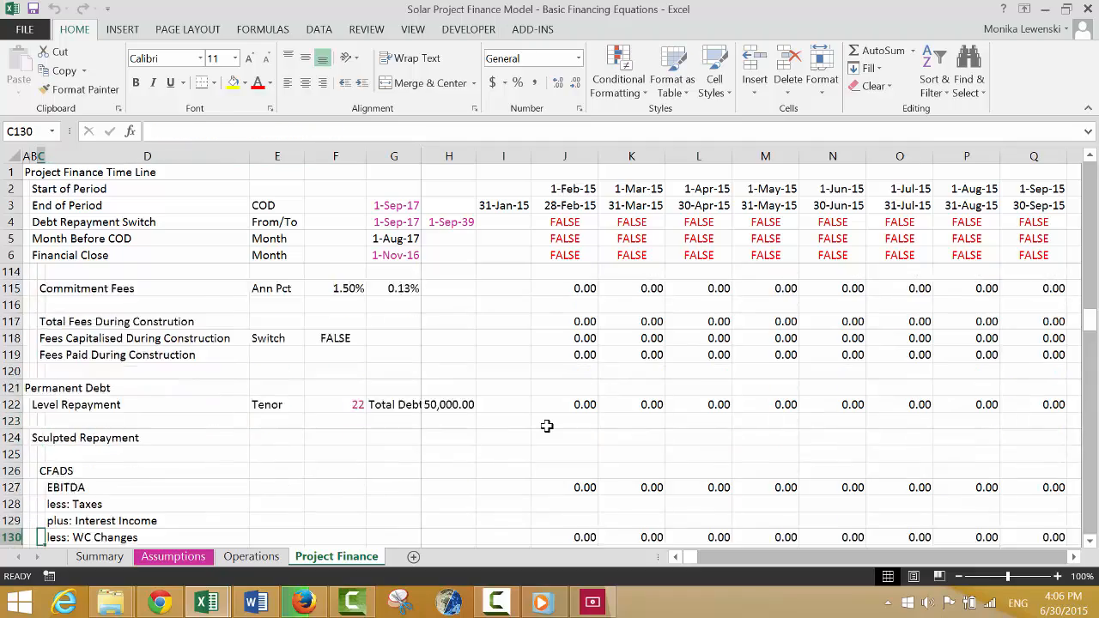
key(Down)
key(Down)
key(Down)
key(Down)
key(Down)
key(Down)
key(Down)
key(Down)
key(Down)
key(Down)
key(Down)
key(Down)
key(Down)
key(Down)
key(Down)
key(Down)
key(Down)
key(Down)
key(Down)
key(Down)
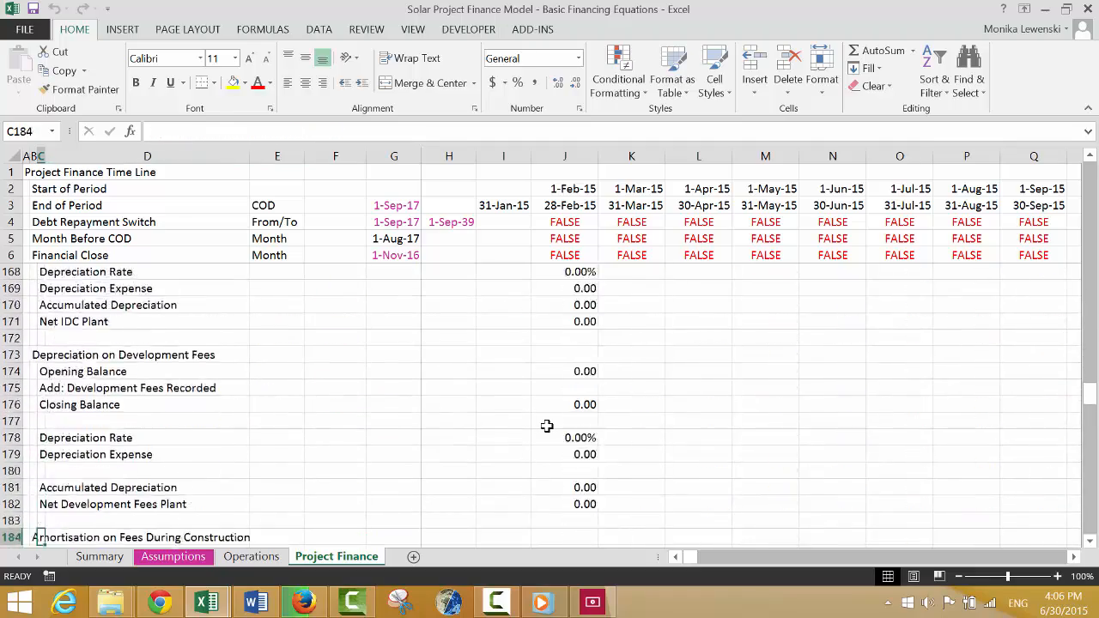
key(Down)
key(Down)
key(Down)
key(Down)
key(Down)
key(Down)
key(Down)
key(Down)
key(Down)
key(Down)
key(Down)
key(Down)
key(Down)
key(Down)
key(Down)
key(Down)
key(Down)
key(Down)
key(Down)
key(Down)
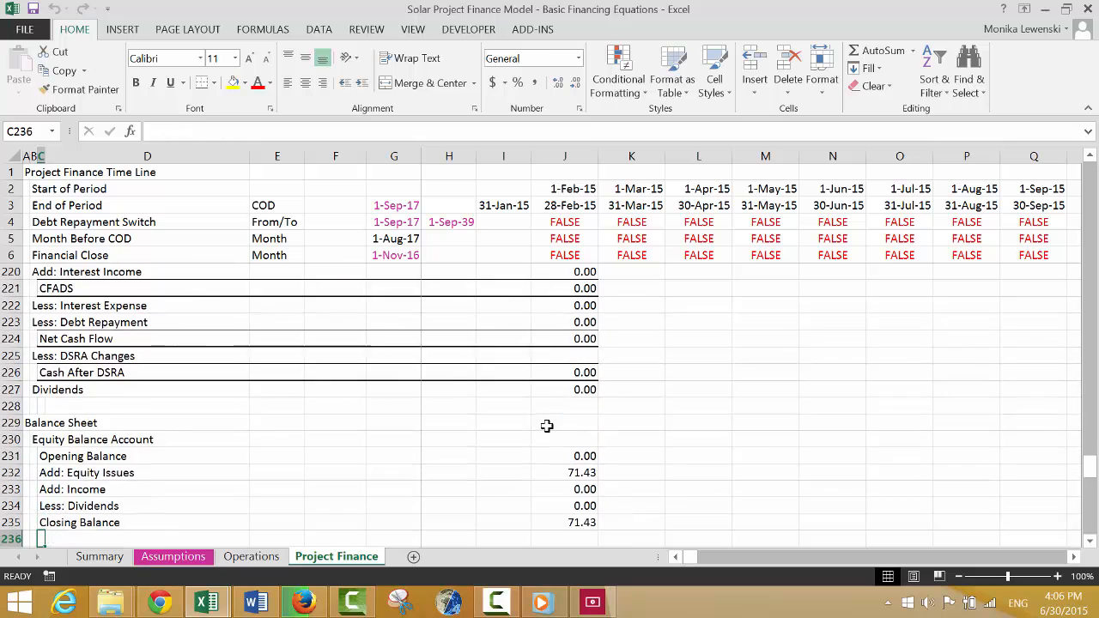
key(Down)
key(Down)
key(Down)
key(Down)
key(Down)
key(Up)
key(Up)
key(Up)
key(Up)
key(Up)
key(Up)
key(Up)
key(Up)
key(Up)
key(Up)
key(Up)
key(Up)
key(Up)
key(Up)
key(Up)
key(Up)
key(Up)
key(Up)
key(Up)
key(Up)
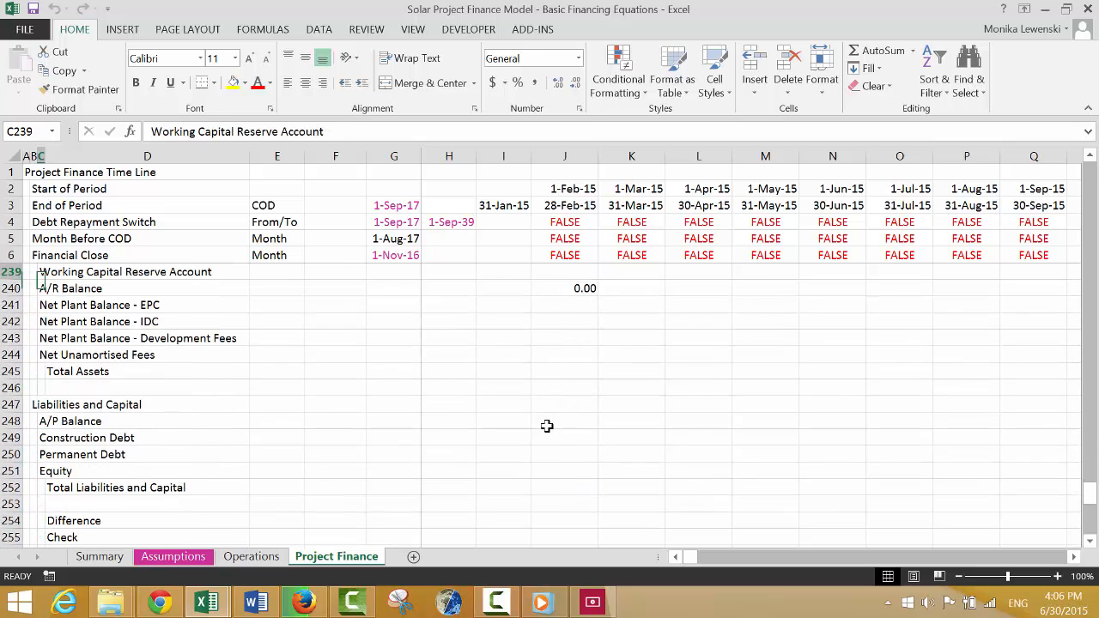
key(Down)
key(Down)
key(Down)
key(Down)
key(Right)
key(Down)
key(Down)
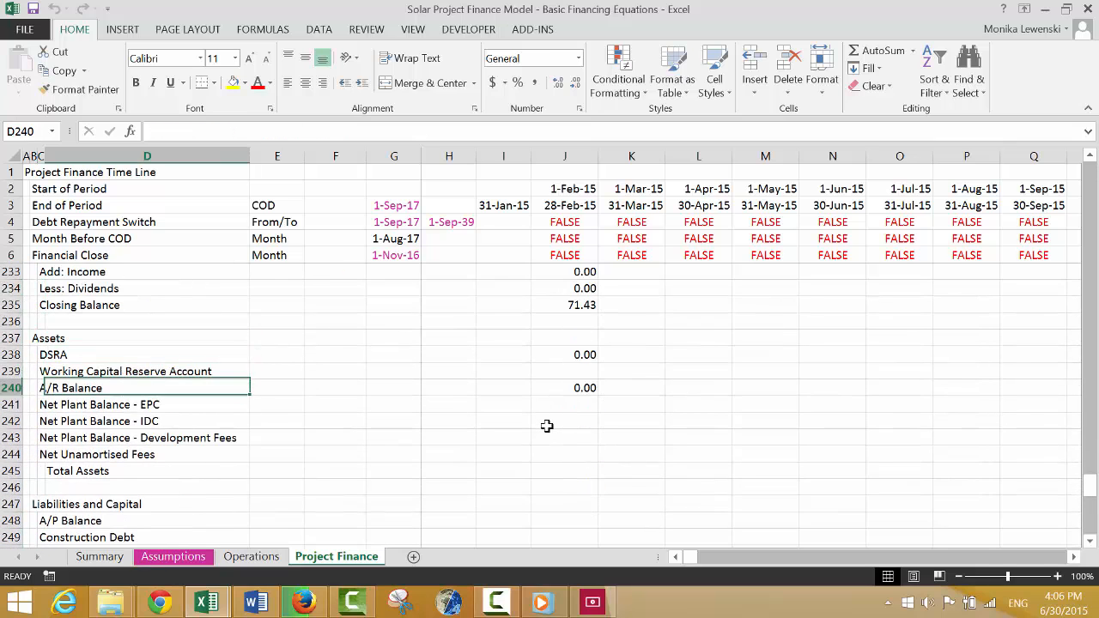
key(Right)
key(Right)
key(Right)
key(Right)
key(Right)
key(Right)
key(Up)
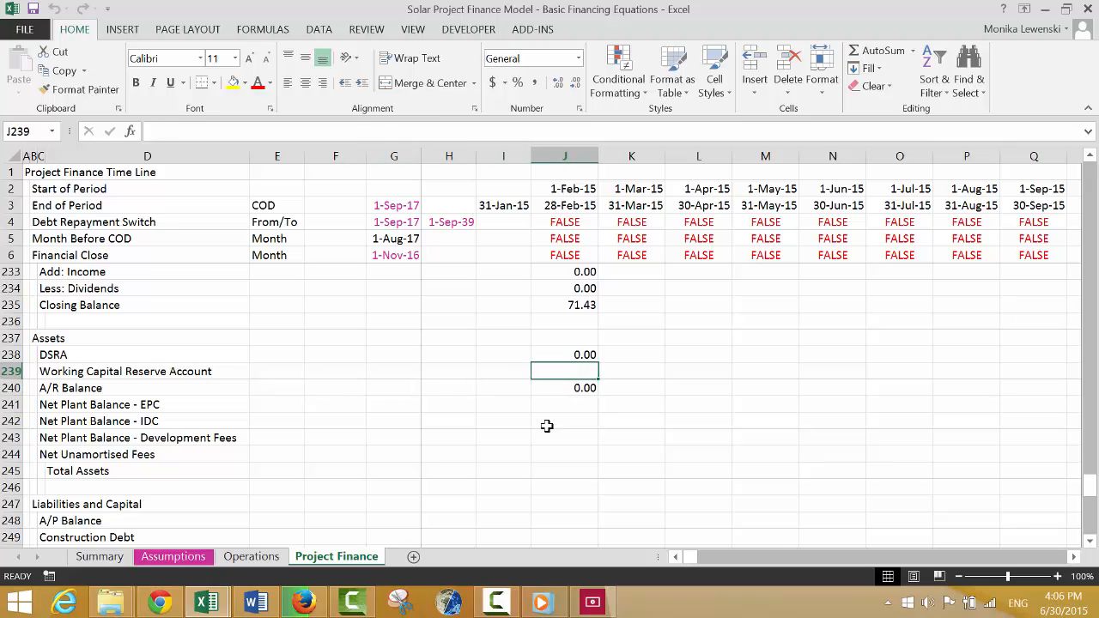
text(=)
key(Page_Up)
key(Page_Up)
key(Page_Up)
key(Page_Up)
key(Page_Up)
key(Page_Up)
key(Page_Up)
key(Page_Up)
key(Page_Up)
key(Page_Up)
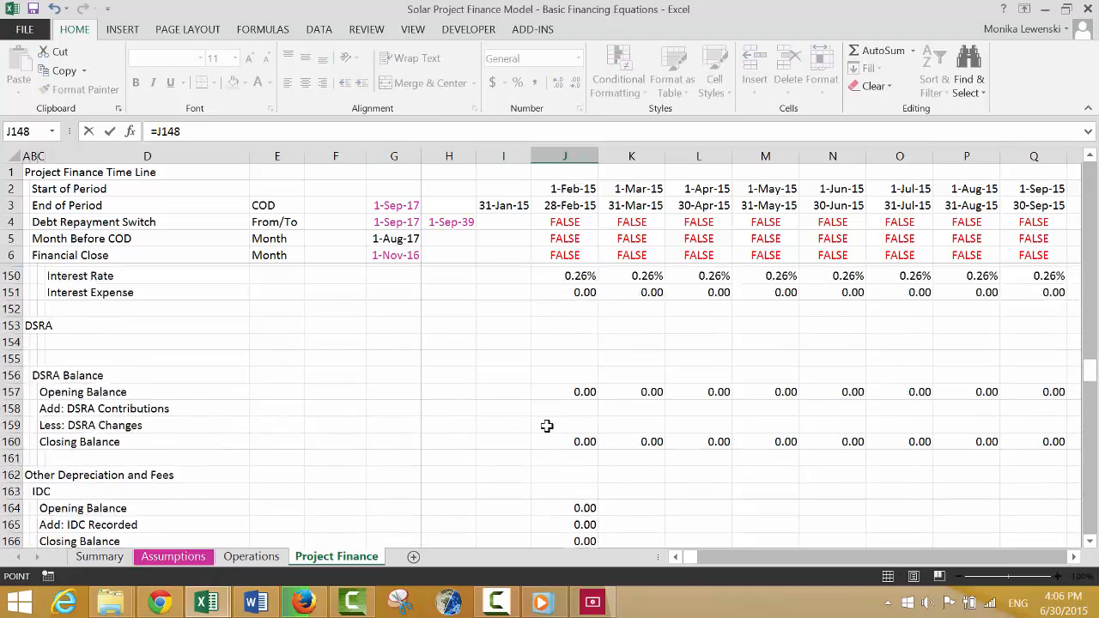
key(Page_Up)
key(Page_Up)
key(Page_Up)
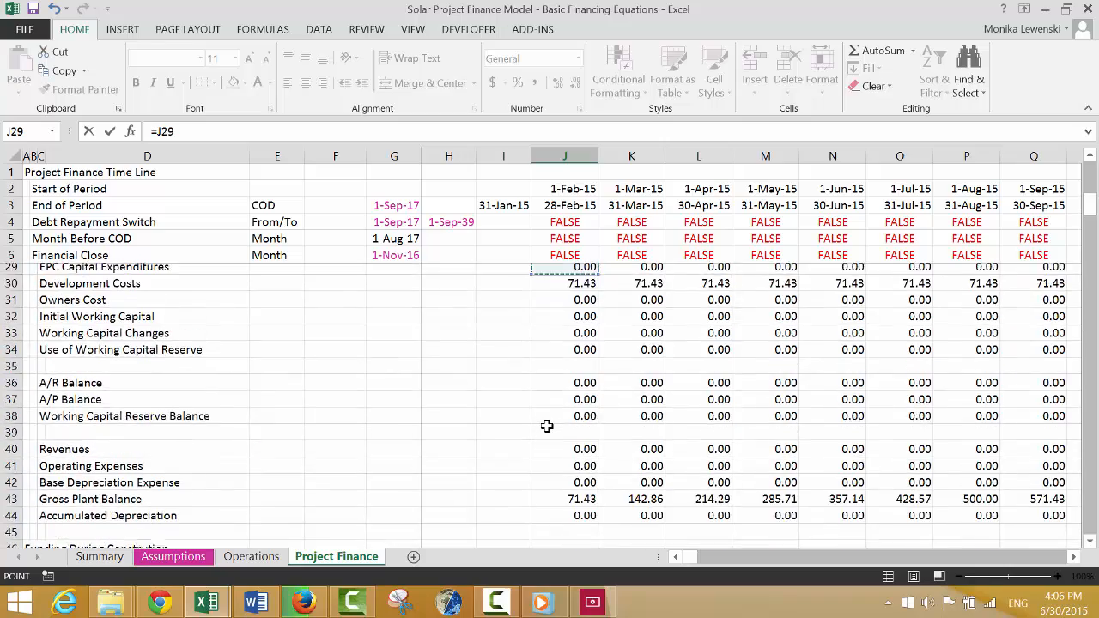
key(Page_Down)
key(Down)
key(Down)
key(Down)
key(Down)
key(Down)
key(Down)
key(Down)
key(Down)
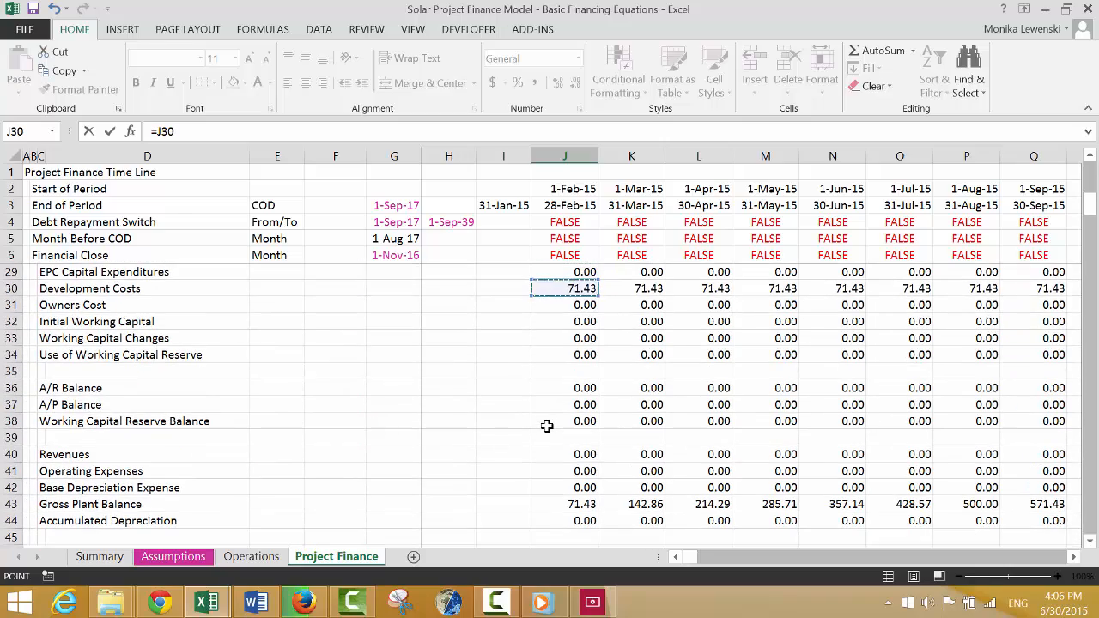
key(Down)
key(Return)
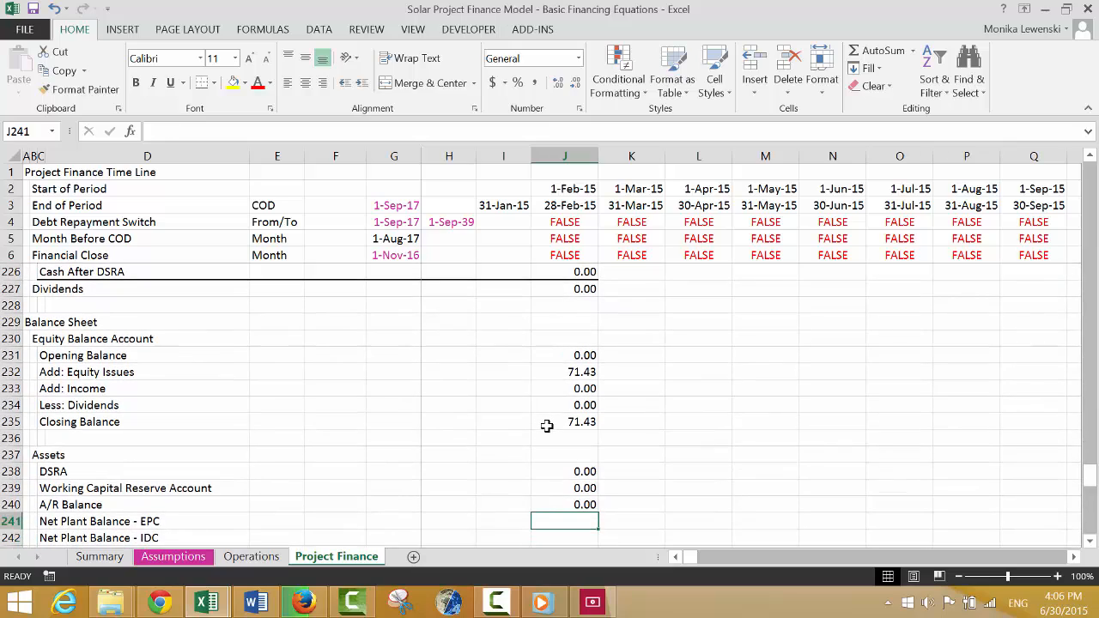
Calculate Net Plant Balance - EPC in J241 as Gross Plant Balance minus Accumulated Depreciation, =J43-J44.
text(=)
key(Up)
key(Up)
key(Up)
key(Up)
key(Up)
key(Up)
key(Up)
key(Up)
key(Up)
key(Up)
key(Up)
key(Up)
key(Up)
key(Up)
key(Up)
key(Up)
key(Up)
key(Up)
key(Up)
key(Up)
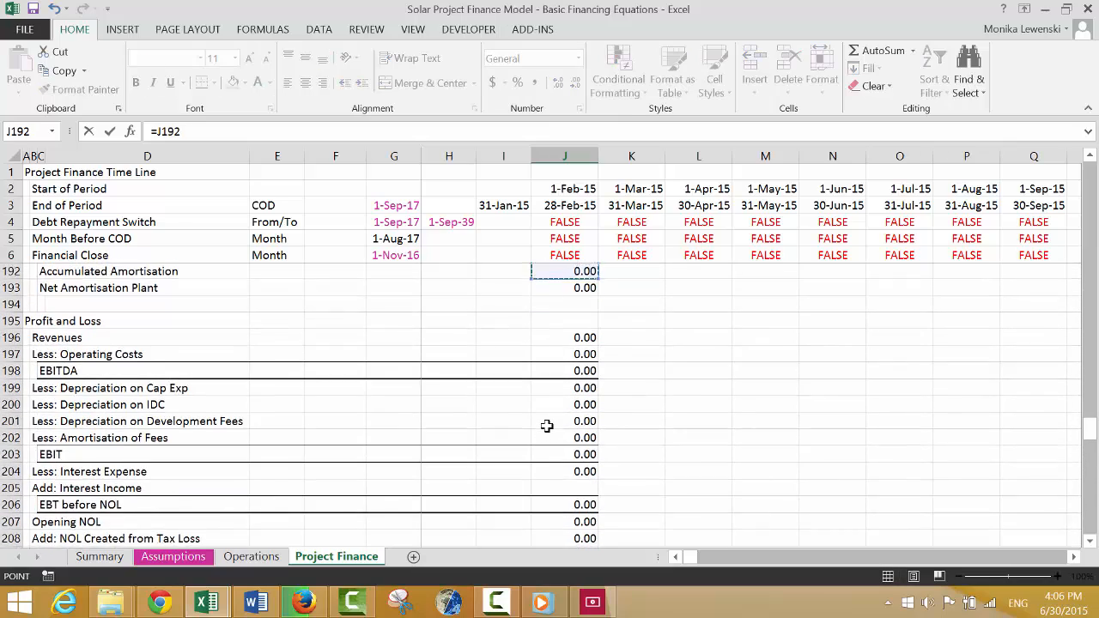
key(Up)
key(Up)
key(Up)
key(Up)
key(Up)
key(Up)
key(Up)
key(Up)
key(Up)
key(Up)
key(Up)
key(Up)
key(Up)
key(Up)
key(Up)
key(Up)
key(Up)
key(Up)
key(Up)
key(Up)
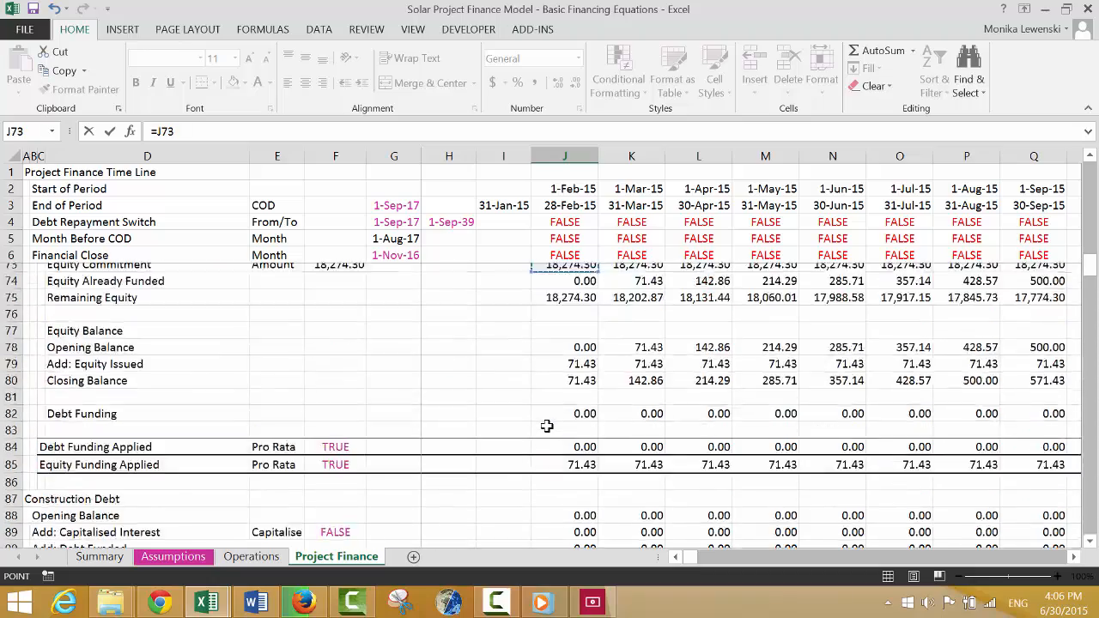
key(Down)
key(Down)
key(Down)
key(Down)
key(Down)
key(Down)
key(Down)
key(Down)
key(Down)
key(Down)
key(Down)
key(Down)
key(Down)
key(Down)
key(Down)
key(Down)
key(Down)
key(Down)
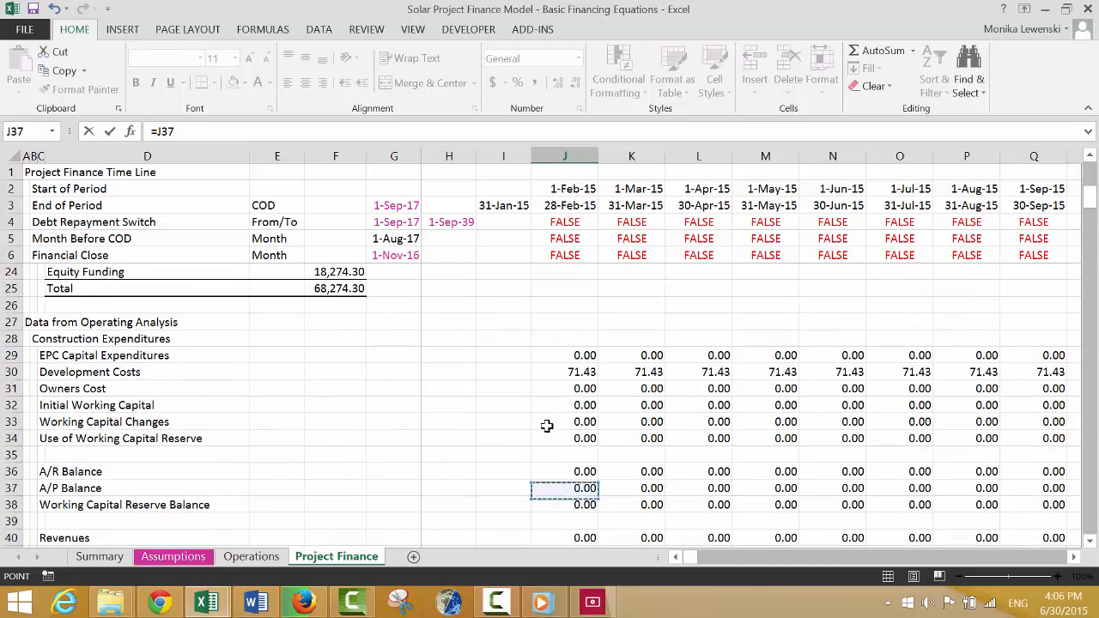
key(Down)
key(Down)
key(Down)
key(Down)
key(Down)
key(Down)
key(Down)
key(Down)
key(Down)
key(Down)
key(Down)
key(Down)
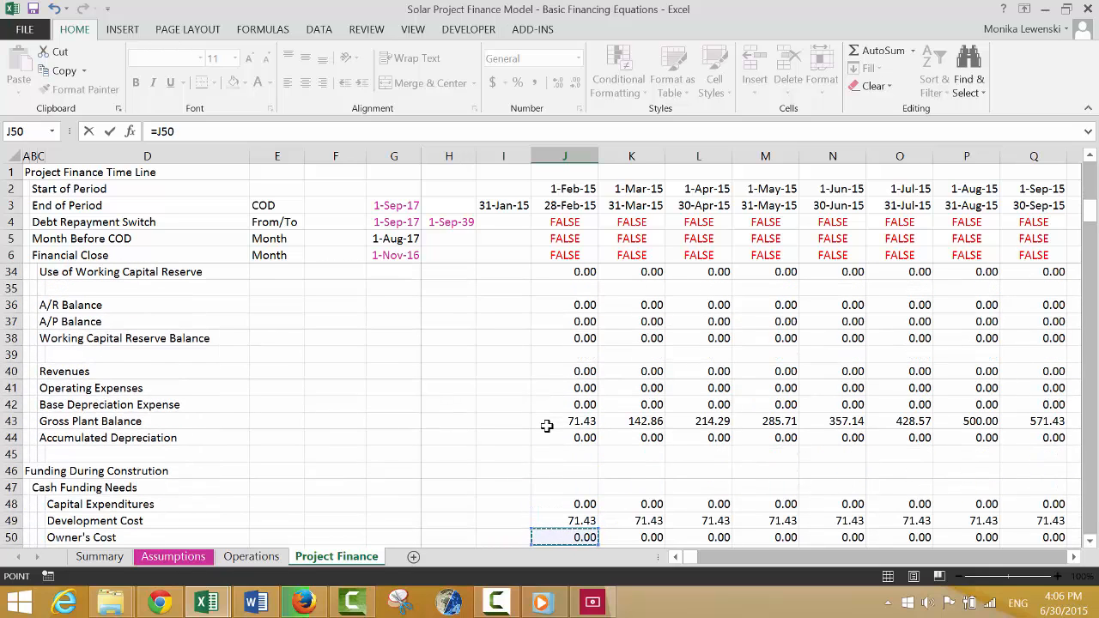
key(Up)
key(Up)
key(Up)
key(Up)
key(Up)
key(Up)
key(Up)
text(-)
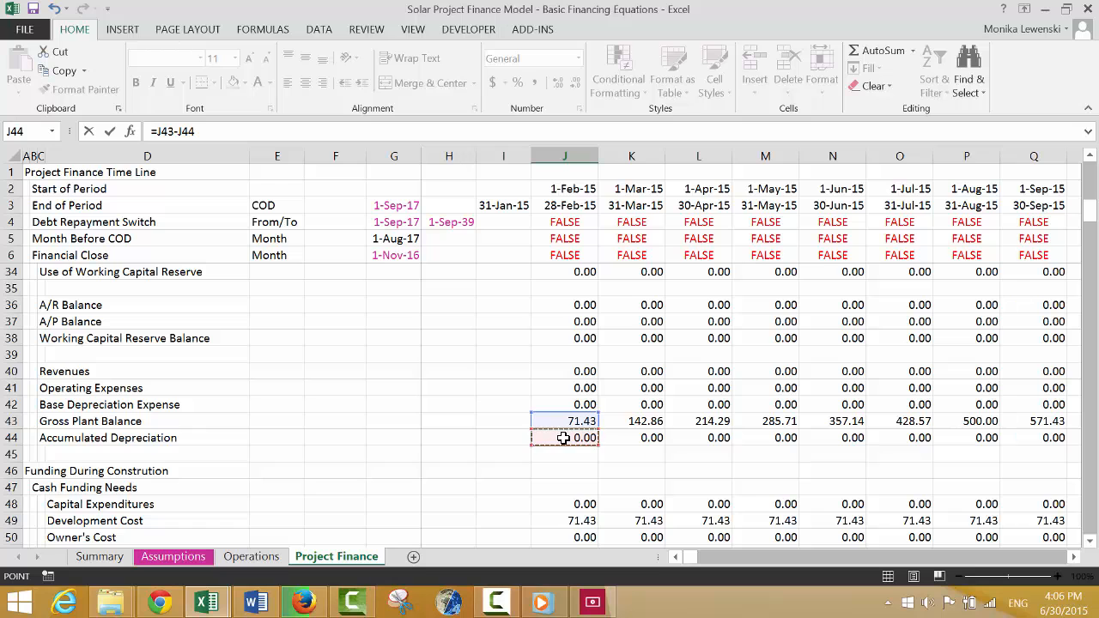
key(Down)
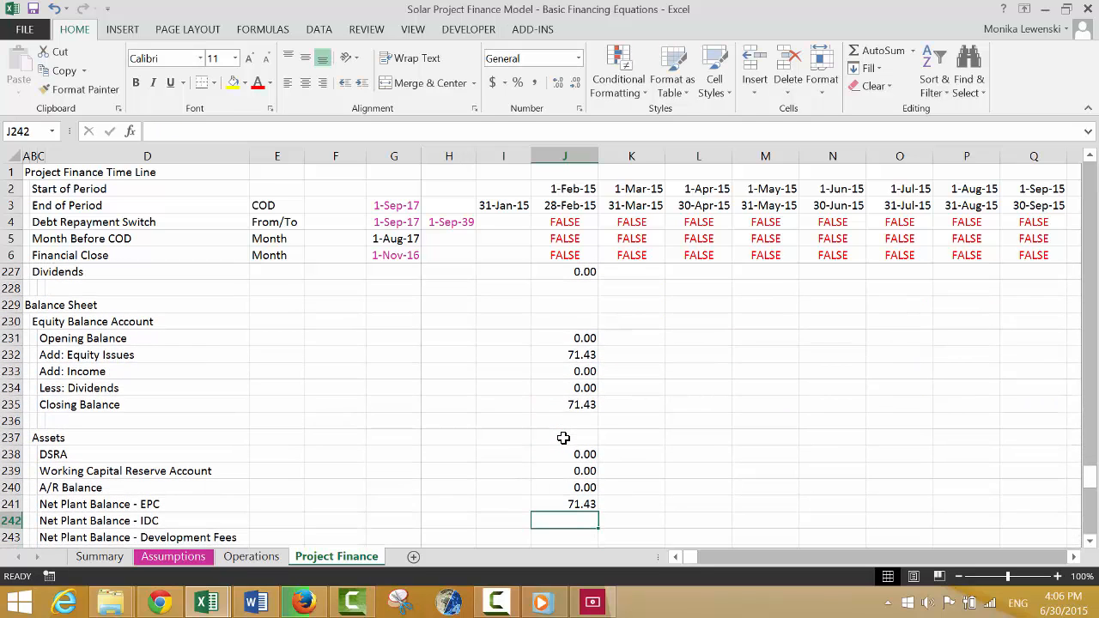
Link Net Plant Balance - IDC in J242 to the first-period Net IDC Plant in the IDC depreciation section.
text(=)
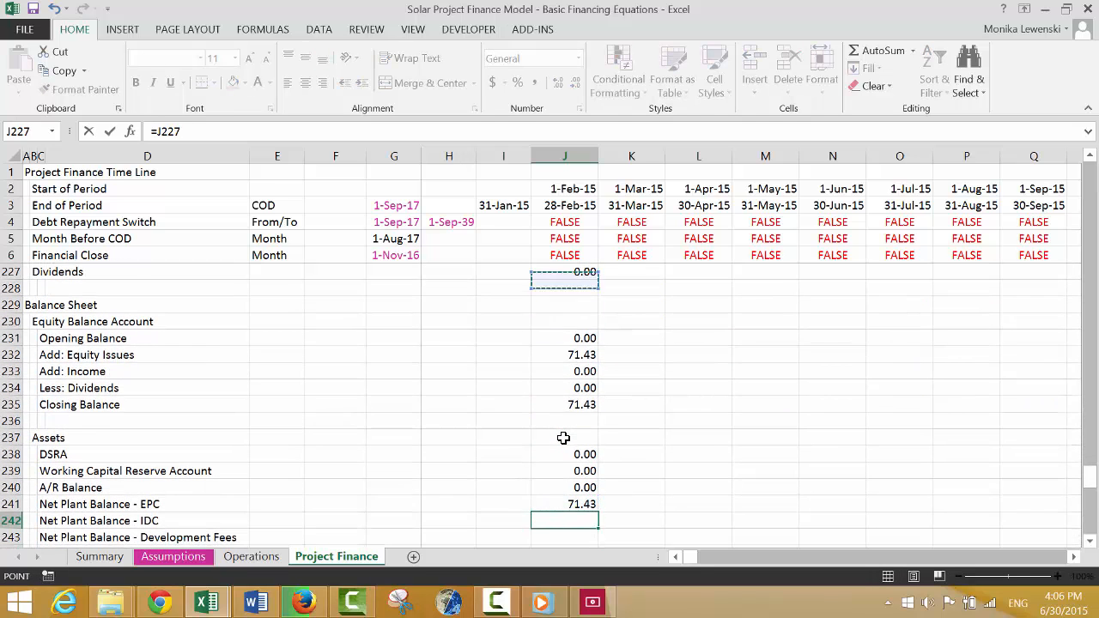
key(Up)
key(Up)
key(Up)
key(Up)
key(Up)
key(Up)
key(Up)
key(Up)
key(Up)
key(Up)
key(Up)
key(Up)
key(Up)
key(Up)
key(Up)
key(Up)
key(Up)
key(Up)
key(Up)
key(Up)
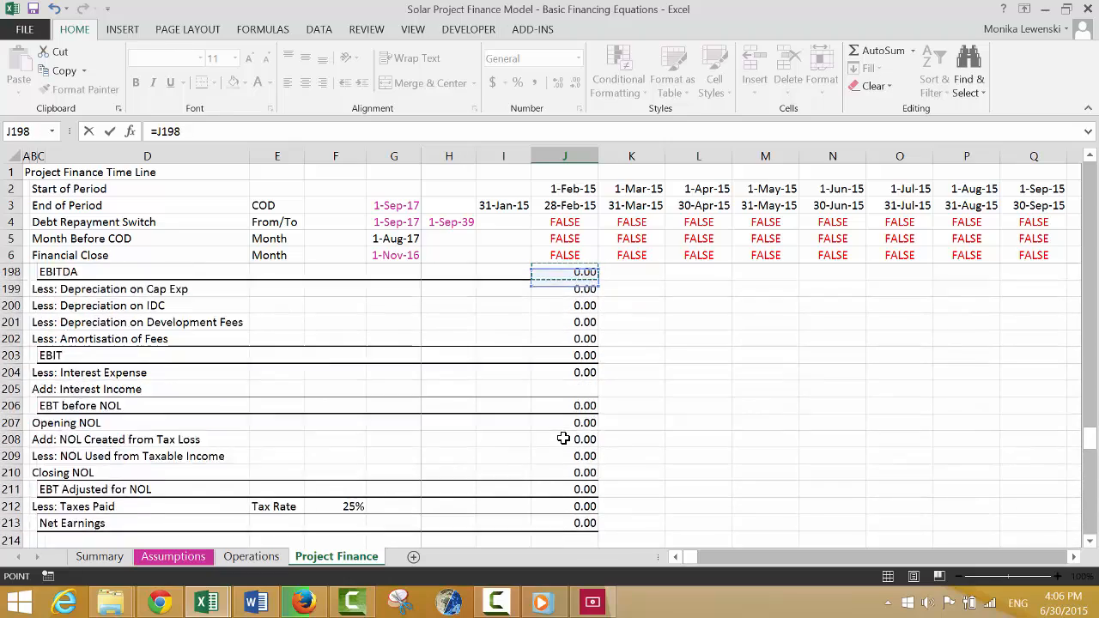
key(Up)
key(Up)
key(Up)
key(Up)
key(Up)
key(Up)
key(Up)
key(Up)
key(Up)
key(Up)
key(Up)
key(Up)
key(Up)
key(Up)
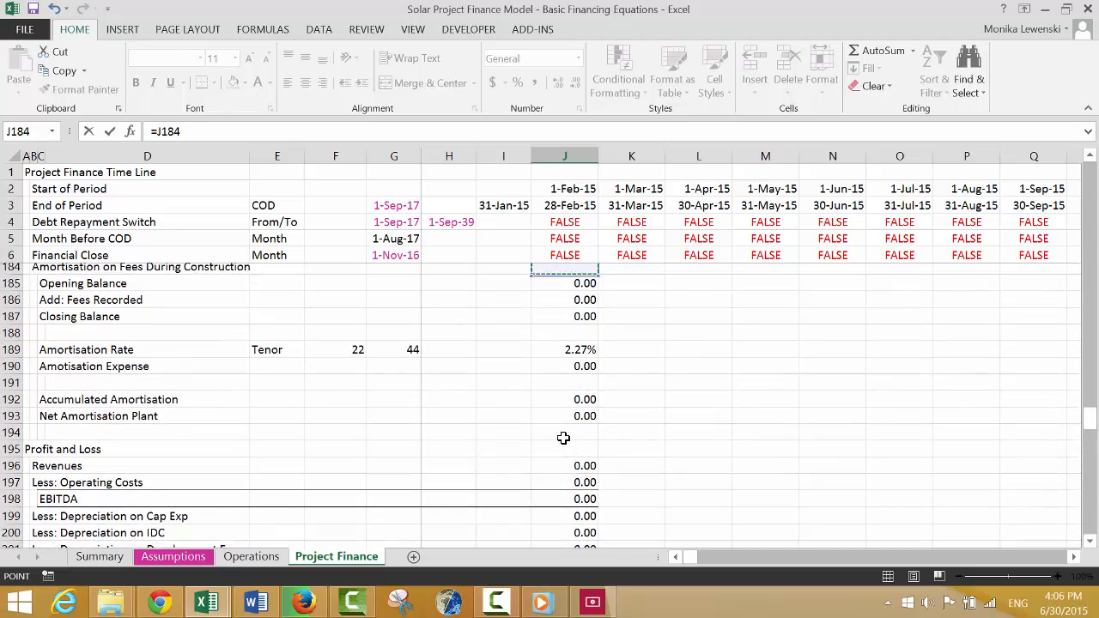
key(Up)
key(Up)
key(Up)
key(Up)
key(Up)
key(Up)
key(Up)
key(Up)
key(Up)
key(Up)
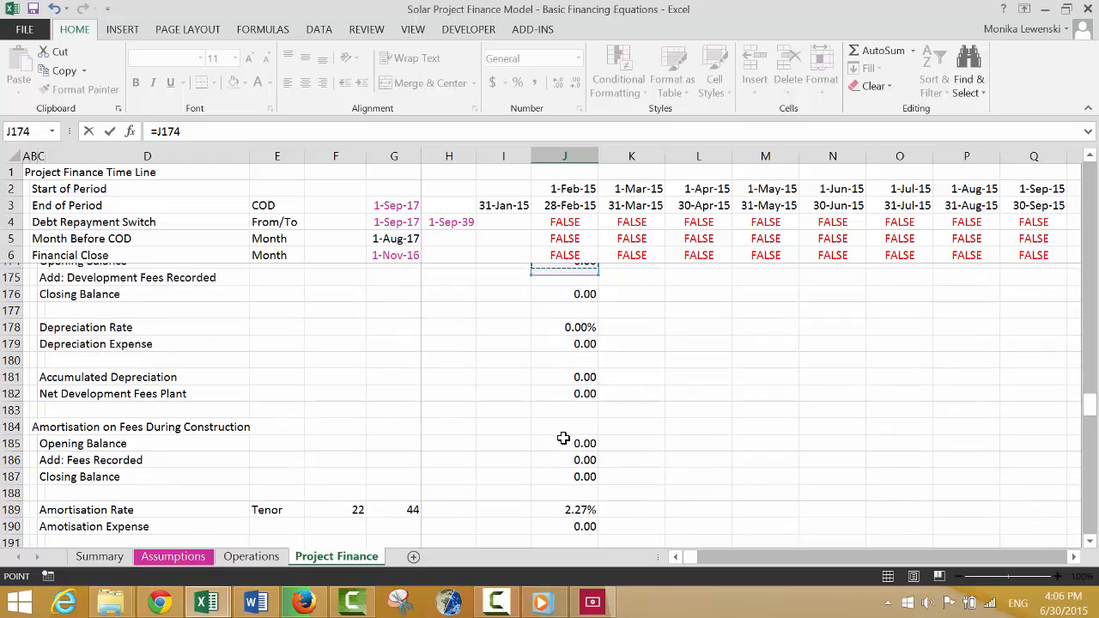
key(Up)
key(Up)
key(Up)
key(Up)
key(Up)
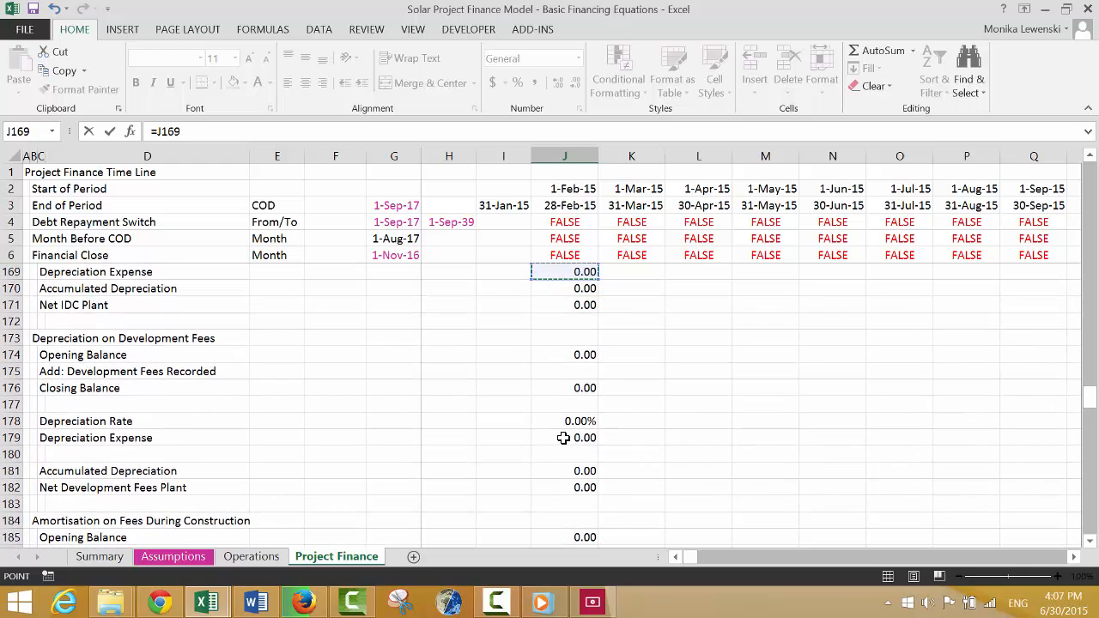
key(BackSpace)
key(BackSpace)
key(BackSpace)
key(BackSpace)
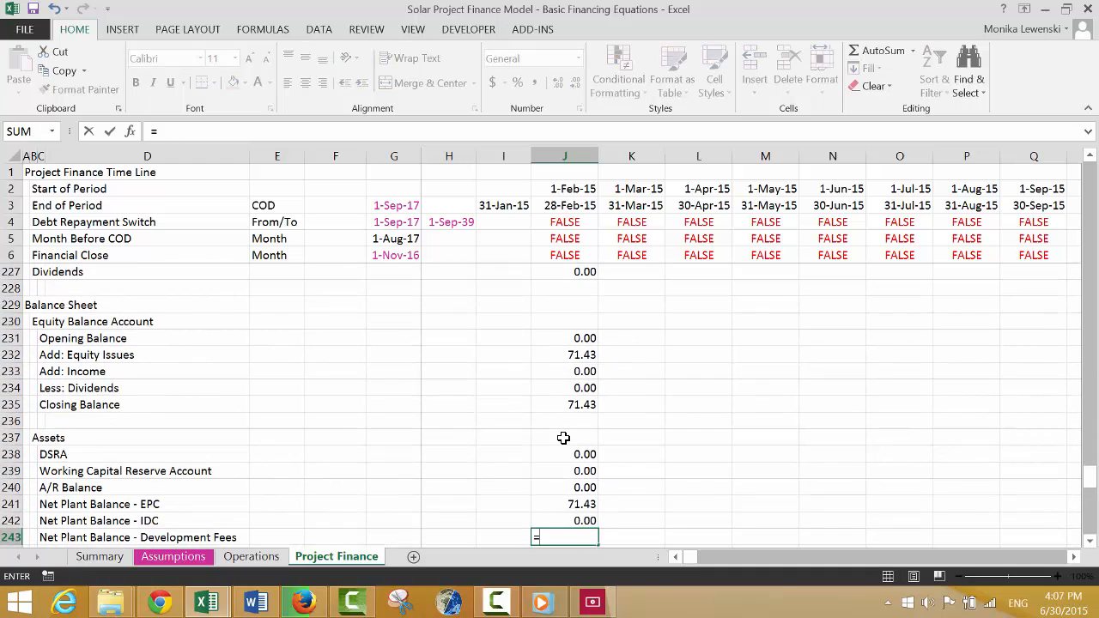
Link Net Plant Balance - Development Fees in J243 to the first-period Net Development Fees Plant.
key(Up)
key(Up)
key(Up)
key(Up)
key(Up)
key(Up)
key(Up)
key(Up)
key(Up)
key(Up)
key(Up)
key(Up)
key(Up)
key(Up)
key(Up)
key(Up)
key(Up)
key(Up)
key(Up)
key(Up)
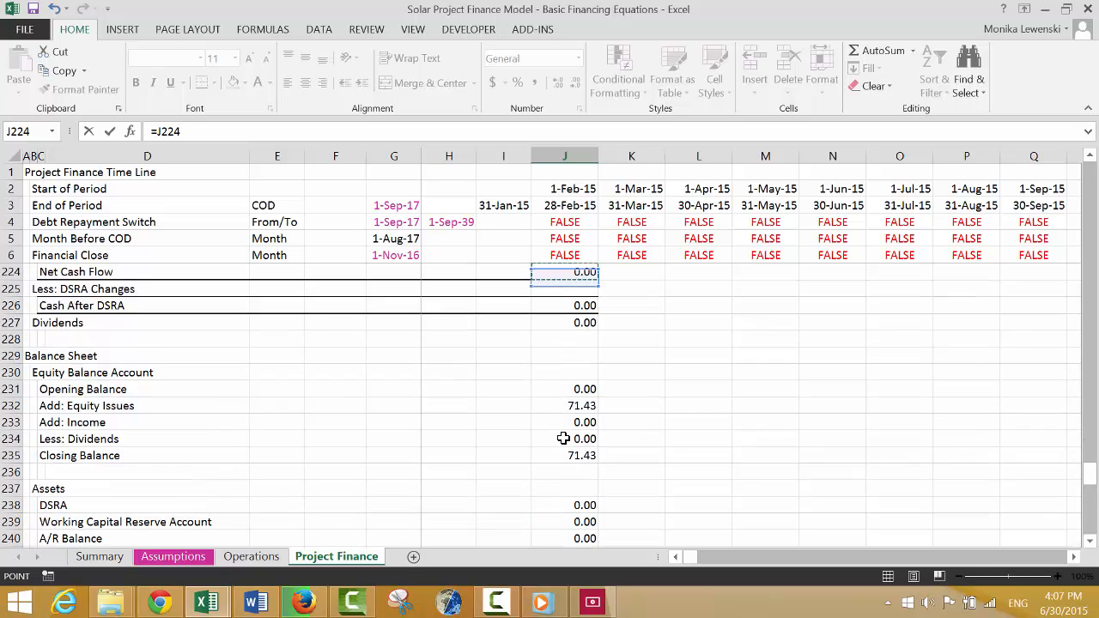
key(Up)
key(Up)
key(Up)
key(Up)
key(Up)
key(Up)
key(Up)
key(Up)
key(Up)
key(Up)
key(Up)
key(Up)
key(Up)
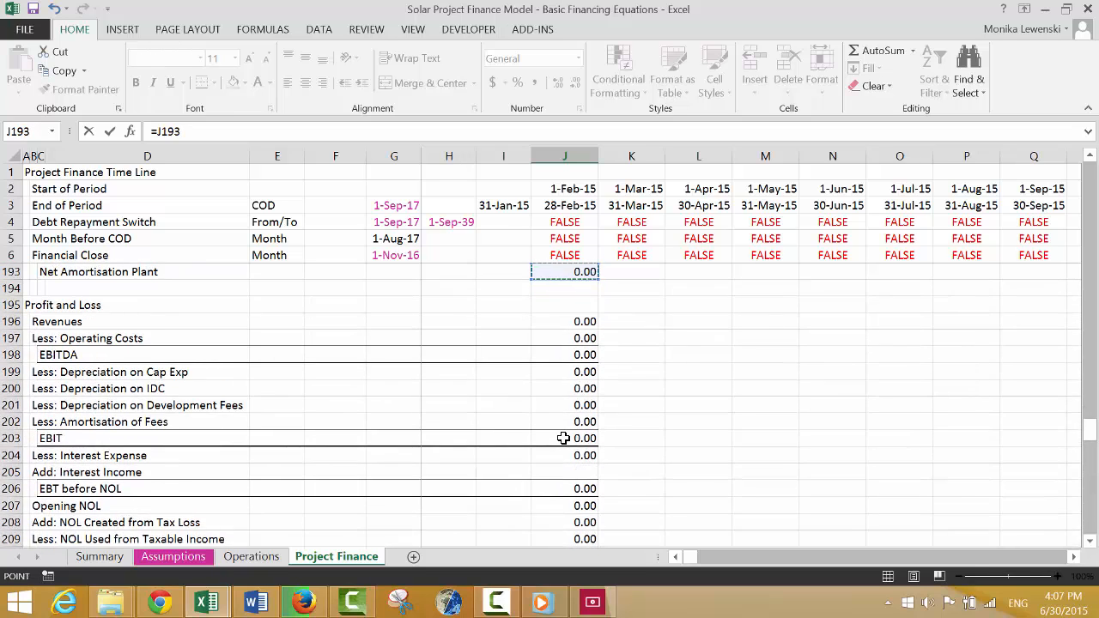
key(Up)
key(Up)
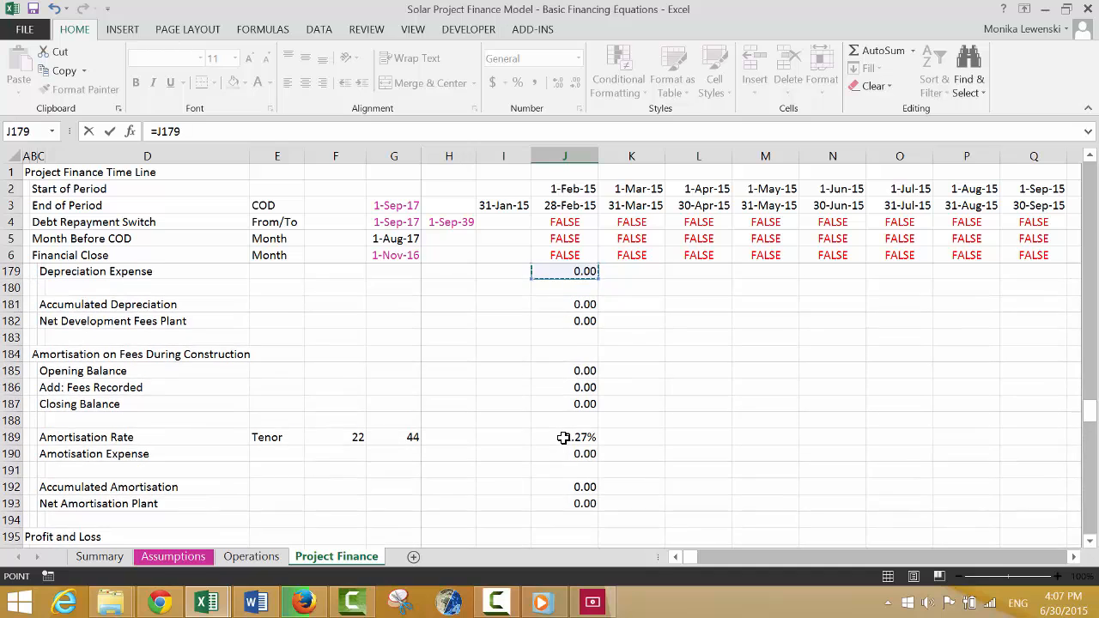
key(Down)
key(Down)
key(BackSpace)
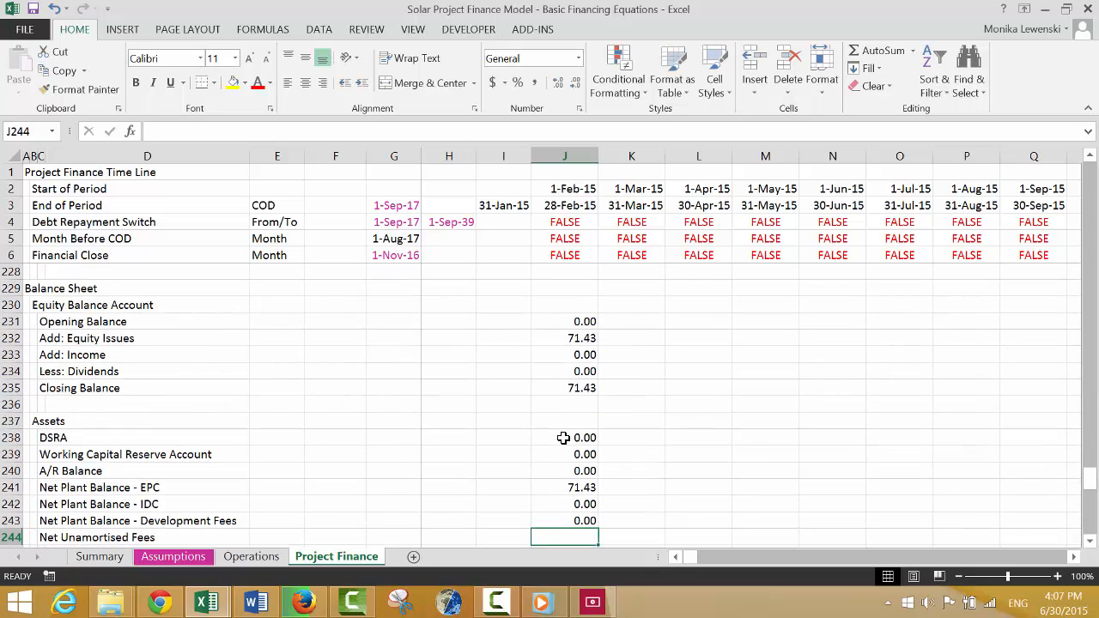
Link Net Unamortised Fees in J244 to the first-period Net Amortisation Plant, =J193.
key(Up)
key(Up)
key(Up)
key(Up)
key(Up)
key(Up)
key(Up)
key(Up)
key(Up)
key(Up)
key(Up)
key(Up)
key(Up)
key(Up)
key(Up)
key(Up)
key(Up)
key(Up)
key(Up)
key(Up)
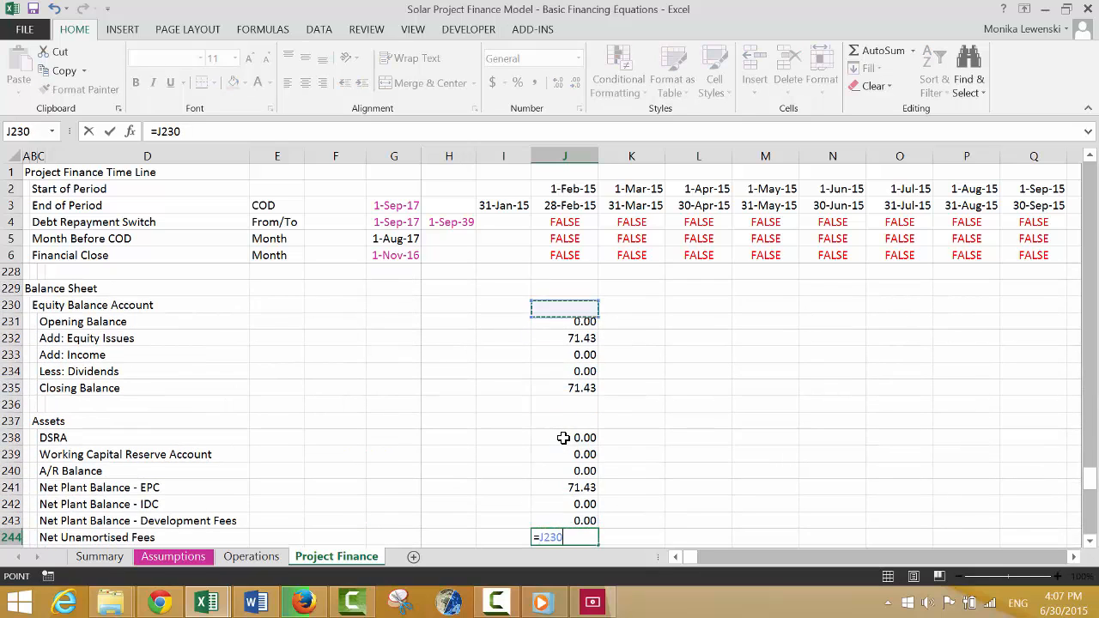
key(Up)
key(Up)
key(Up)
key(Up)
key(Up)
key(Up)
key(Up)
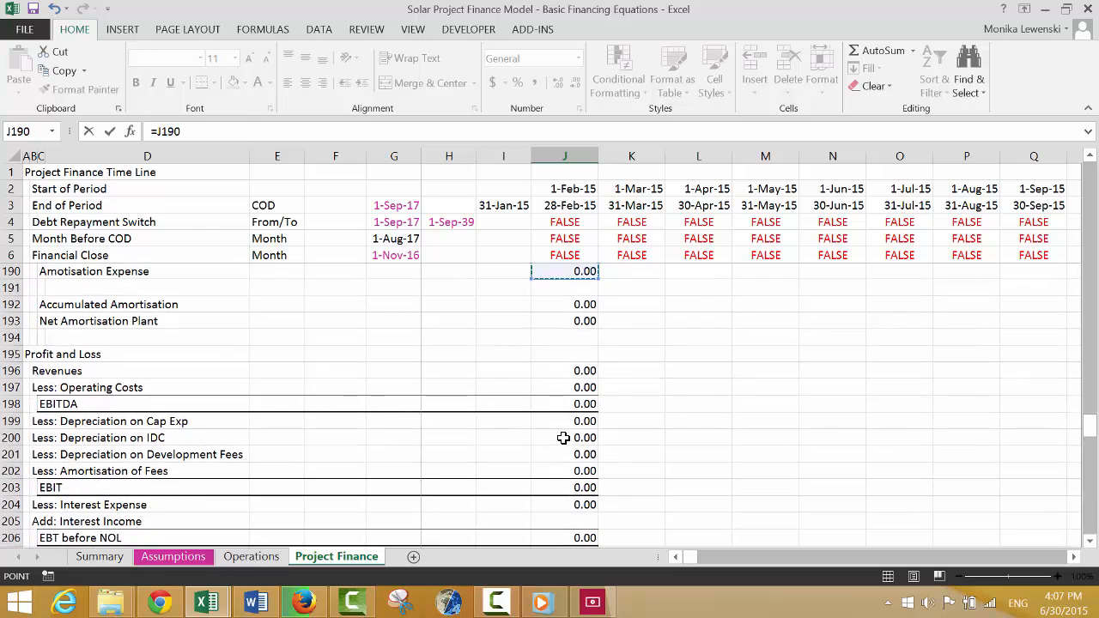
key(Down)
key(Down)
key(Down)
key(Down)
key(Down)
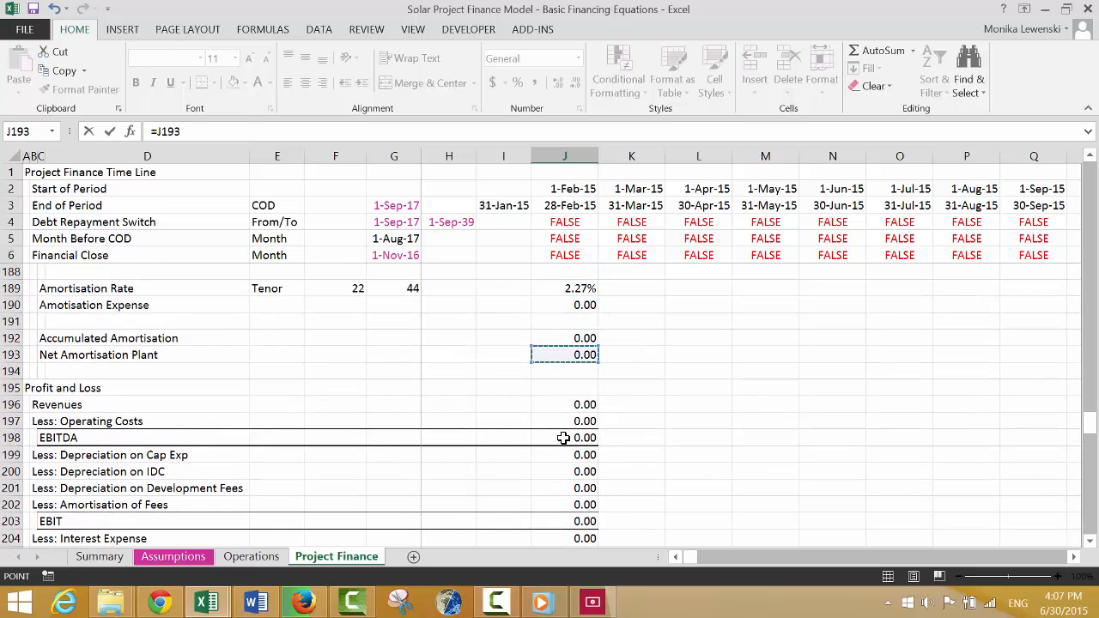
key(Return)
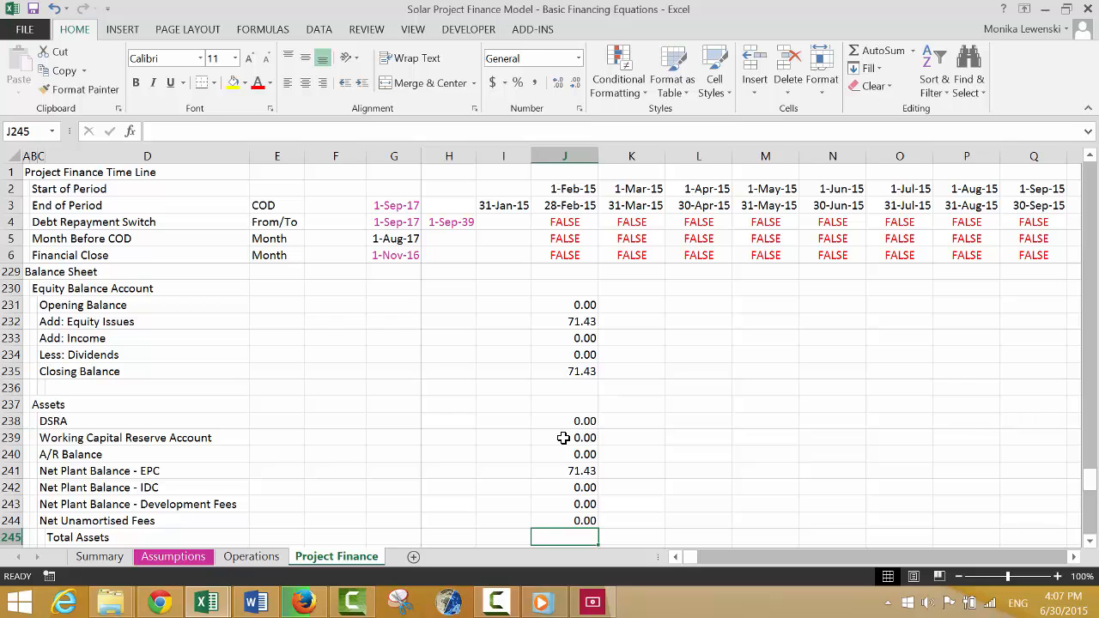
Sum the asset rows into Total Assets in J245 and apply a top and bottom border across D245:J245.
key(alt+equal)
key(ctrl+Return)
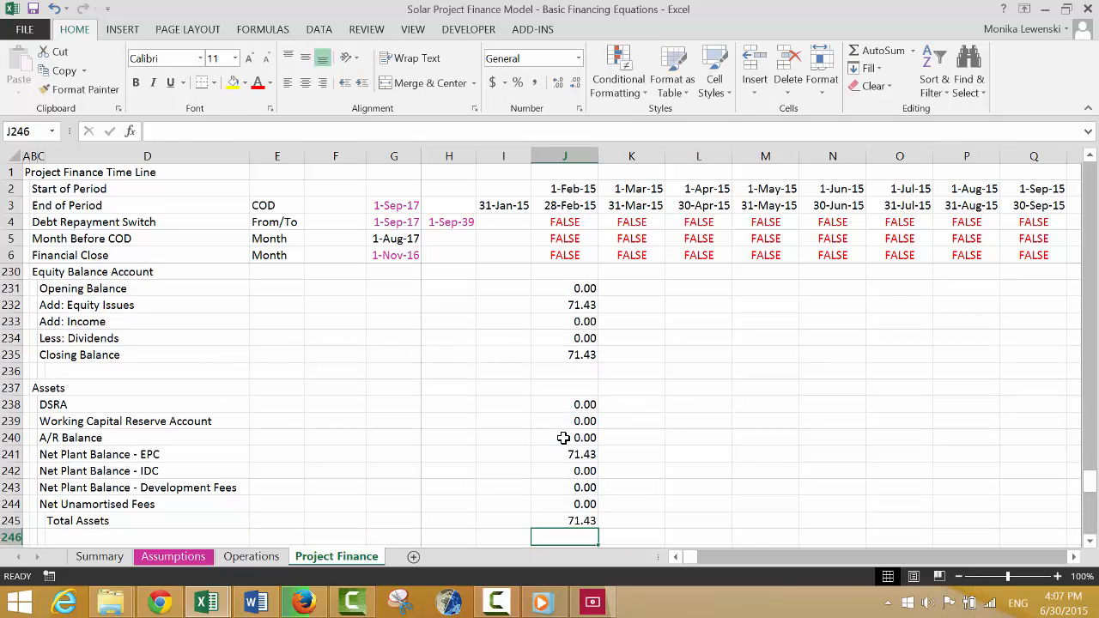
key(Left)
key(Left)
key(Left)
key(Left)
key(Left)
key(Left)
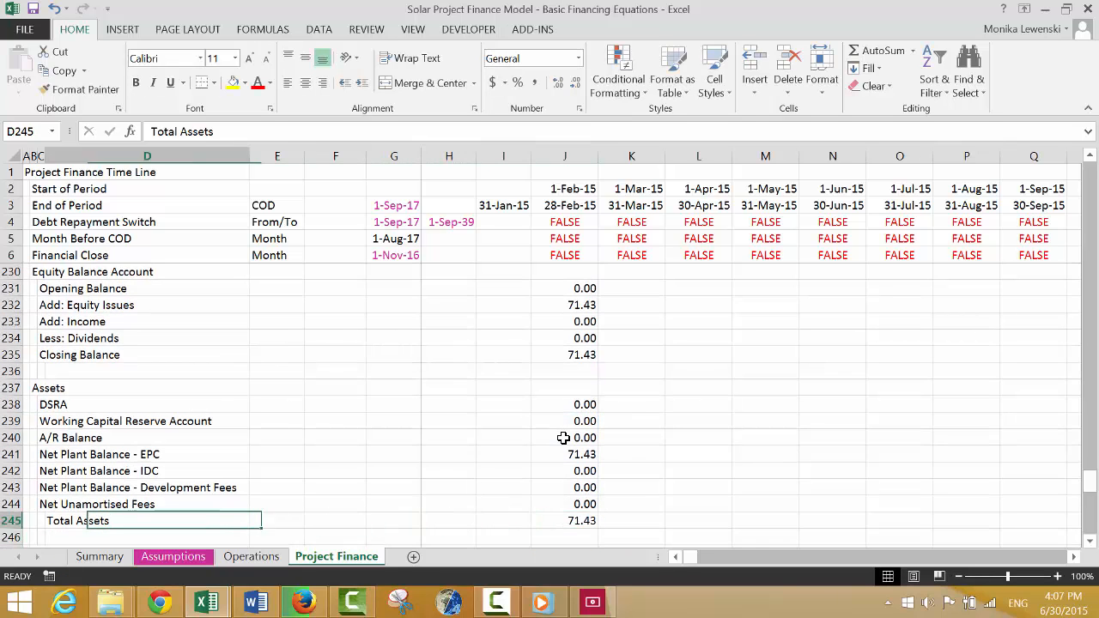
key(ctrl+shift+Right)
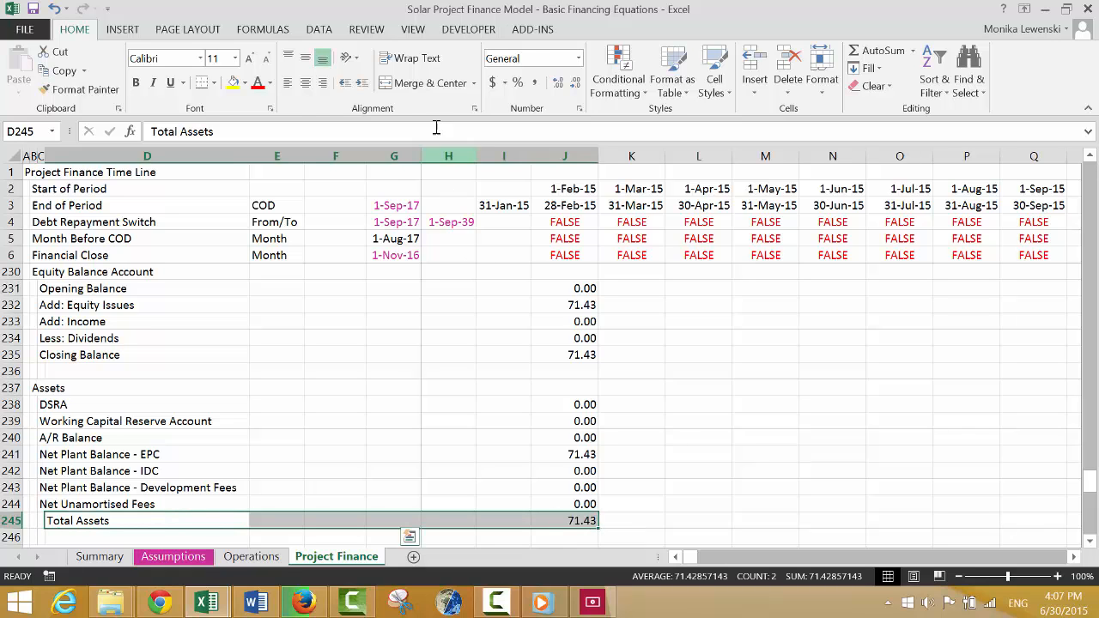
click(201, 84)
Link the A/P Balance in J248 under Liabilities and Capital to the first-period A/P Balance in the operating data.
key(Down)
key(Down)
key(Down)
key(Down)
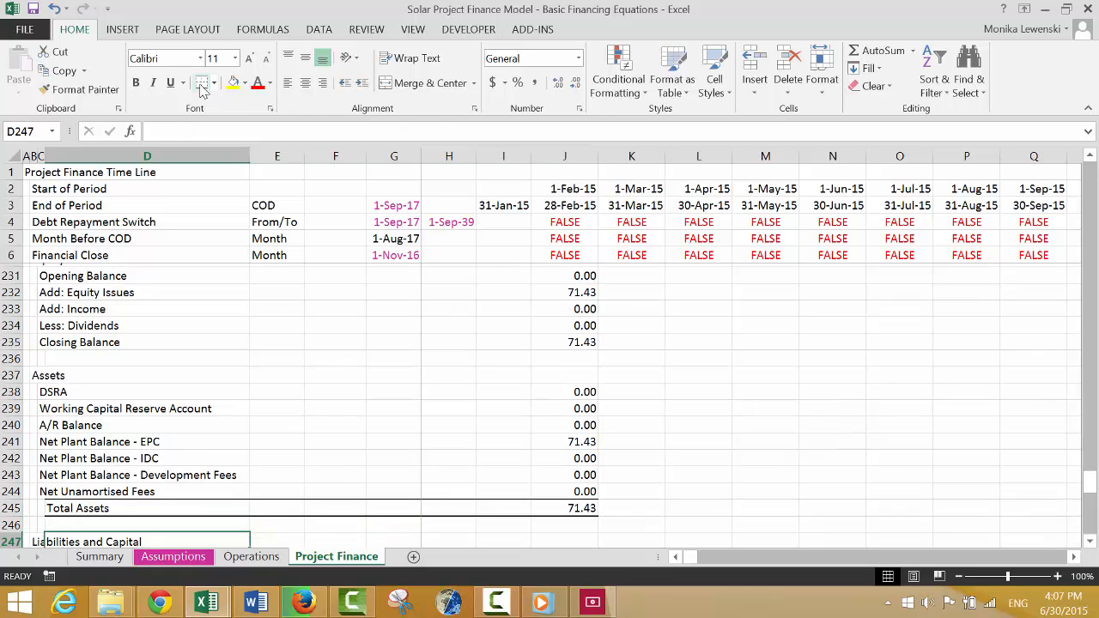
key(Up)
key(Right)
key(Right)
key(Right)
key(Right)
key(Right)
key(Right)
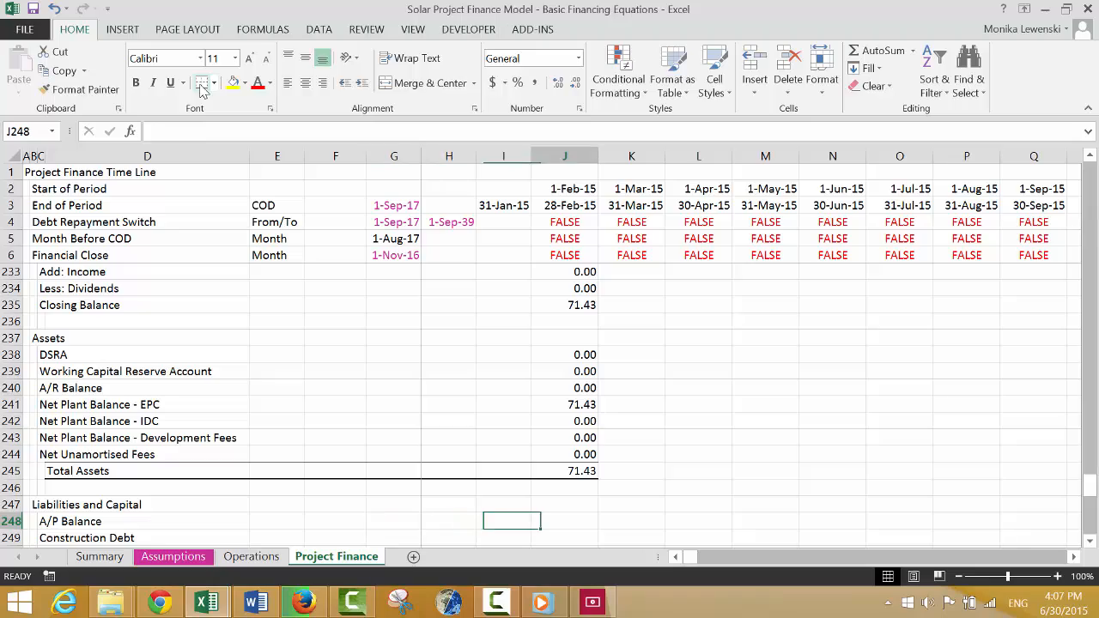
text(=)
key(Page_Up)
key(Page_Up)
key(Page_Up)
key(Page_Up)
key(Page_Up)
key(Page_Up)
key(Page_Up)
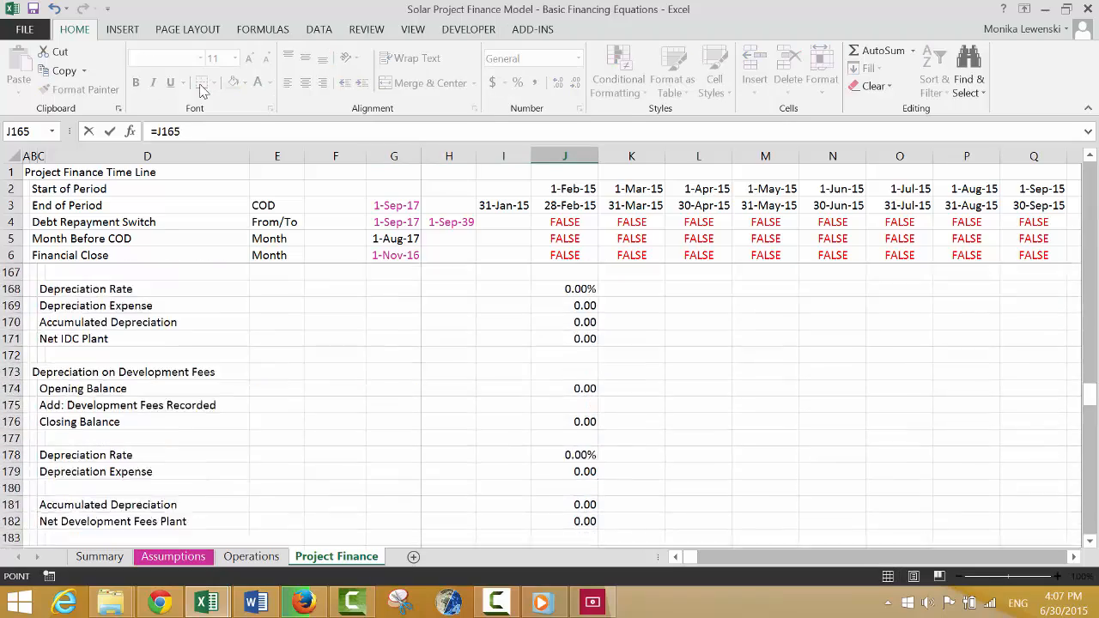
key(Page_Up)
key(Page_Up)
key(Page_Up)
key(Page_Up)
key(Page_Up)
key(Page_Up)
key(Page_Up)
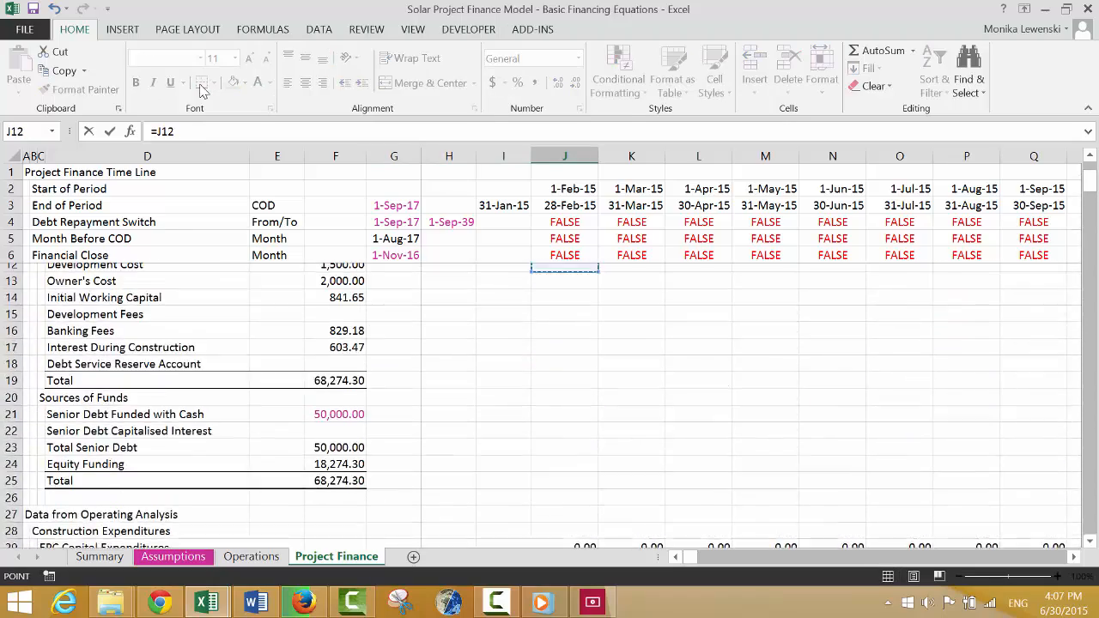
key(Page_Down)
key(Down)
key(Down)
key(Down)
key(Down)
key(Down)
key(Down)
key(Down)
key(Down)
key(Down)
key(Down)
key(Down)
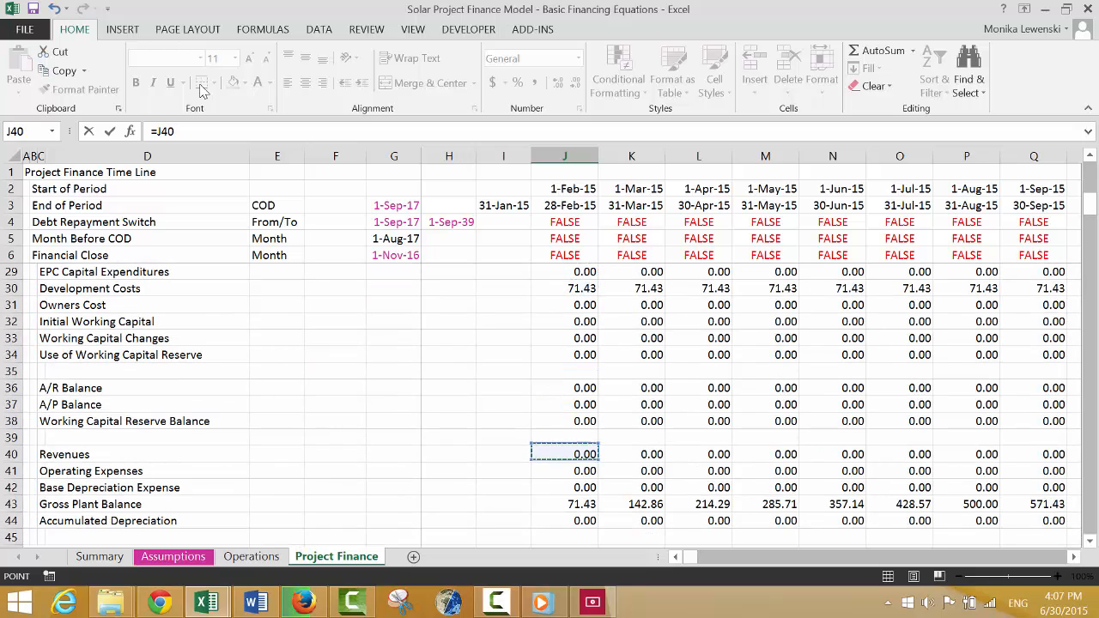
key(Up)
key(Up)
key(Up)
key(Return)
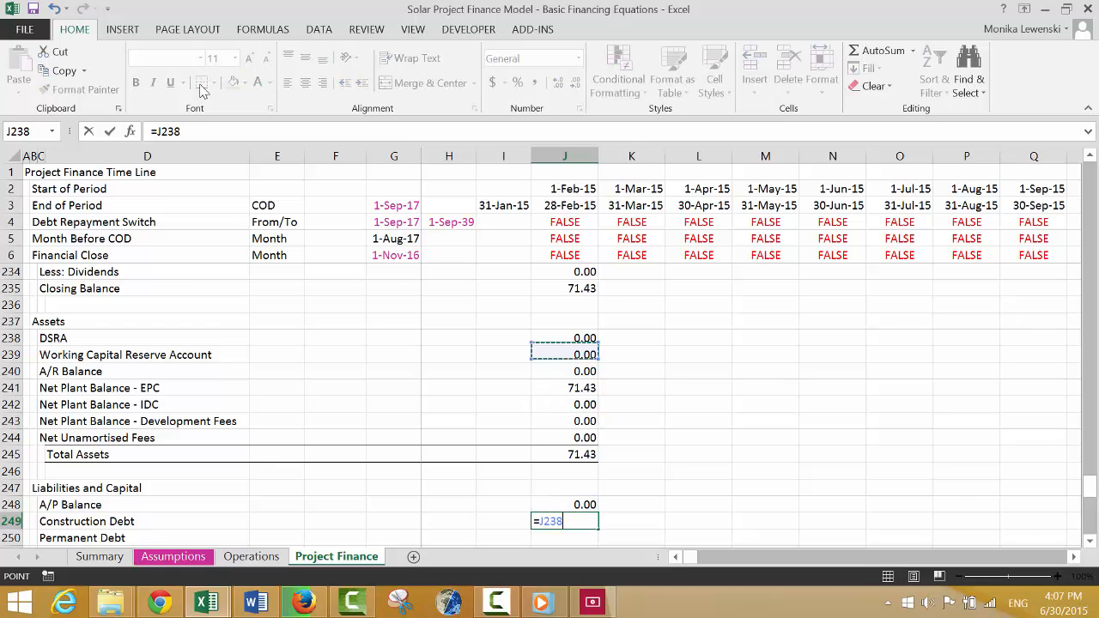
Link Construction Debt in J249 to the first-period Closing Balance of the Construction Debt schedule.
key(Up)
key(Up)
key(Up)
key(Up)
key(Up)
key(Up)
key(Up)
key(Up)
key(Up)
key(Up)
key(Up)
key(Up)
key(Up)
key(Up)
key(Up)
key(Up)
key(Up)
key(Up)
key(Up)
key(Up)
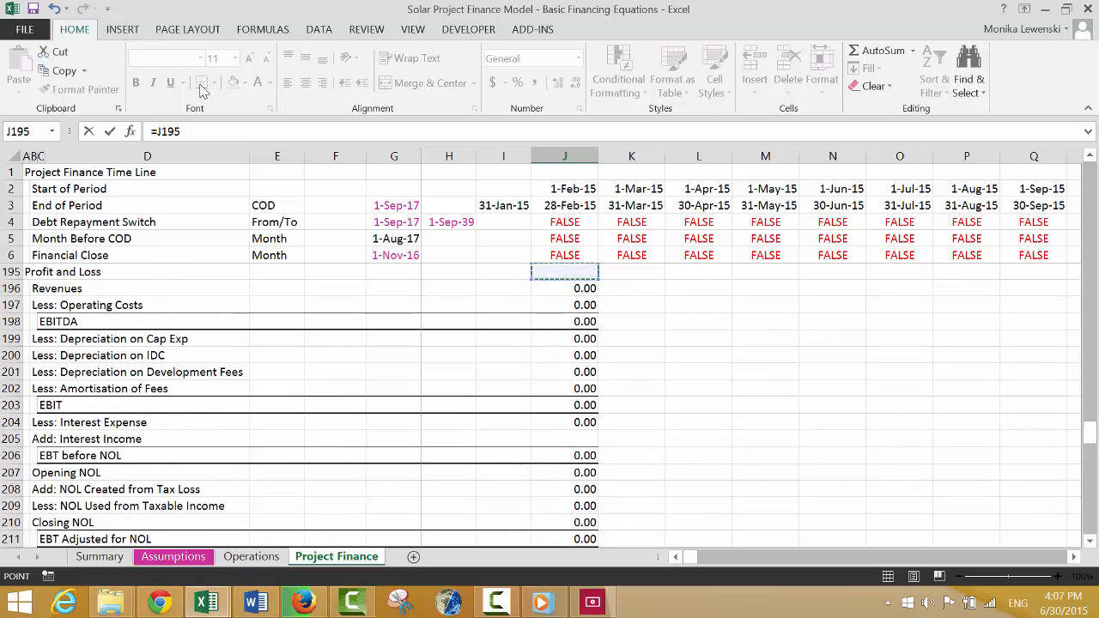
key(Up)
key(Up)
key(Up)
key(Up)
key(Up)
key(Up)
key(Up)
key(Up)
key(Up)
key(Up)
key(Up)
key(Up)
key(Up)
key(Up)
key(Up)
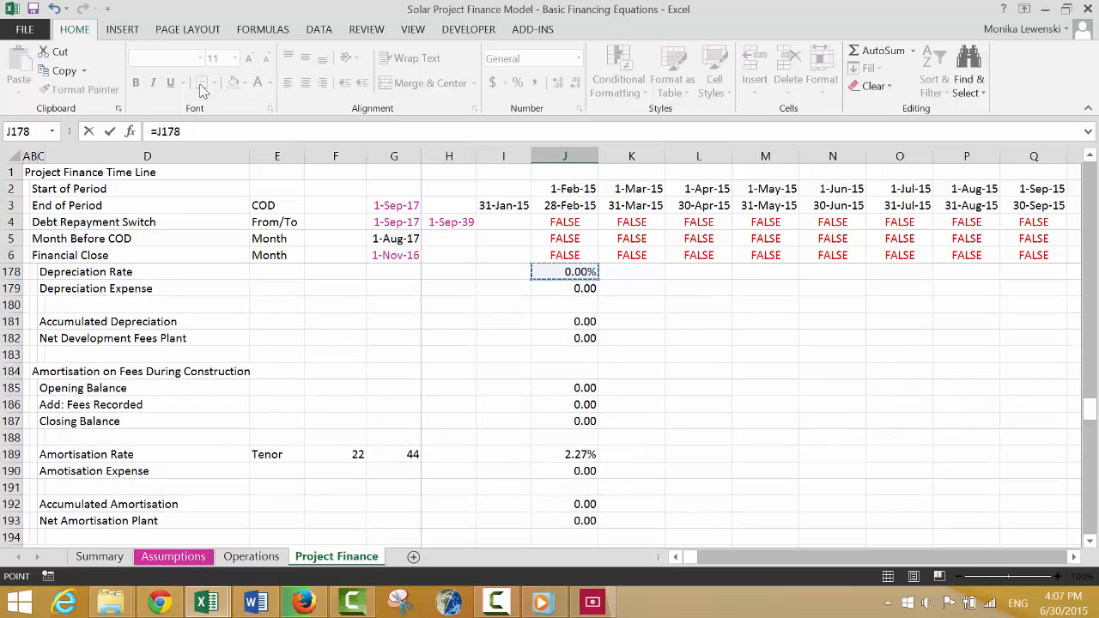
key(Up)
key(Up)
key(Up)
key(Up)
key(Up)
key(Up)
key(Up)
key(Up)
key(Up)
key(Up)
key(Up)
key(Up)
key(Up)
key(Up)
key(Up)
key(Up)
key(Up)
key(Up)
key(Up)
key(Up)
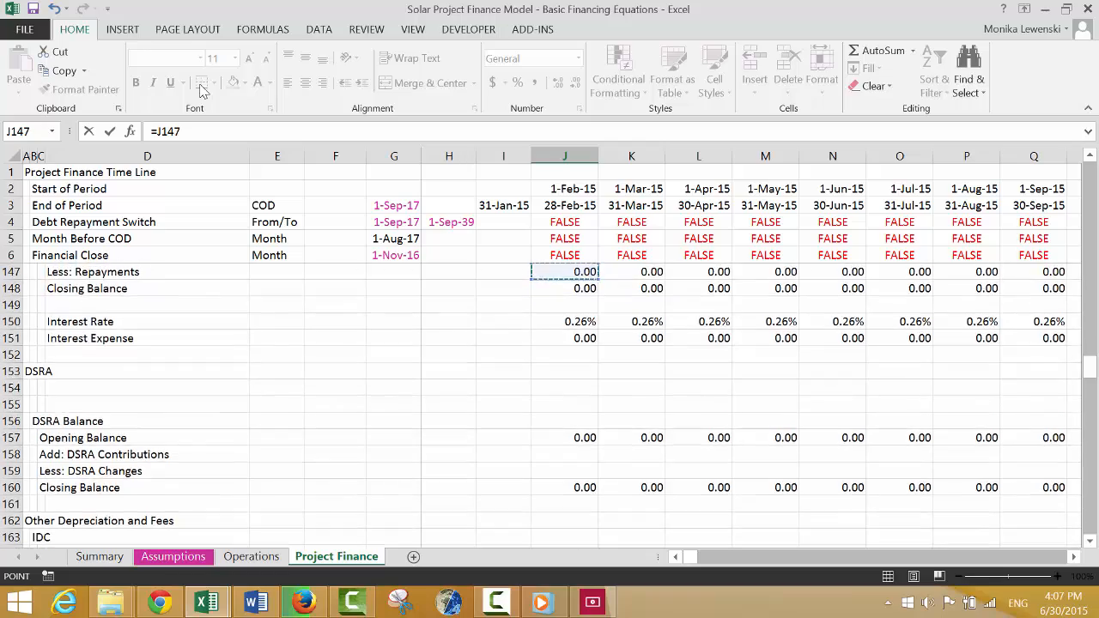
key(Up)
key(Up)
key(Up)
key(Up)
key(Up)
key(Up)
key(Up)
key(Up)
key(Up)
key(Up)
key(Up)
key(Up)
key(Up)
key(Up)
key(Up)
key(Up)
key(Up)
key(Up)
key(Up)
key(Up)
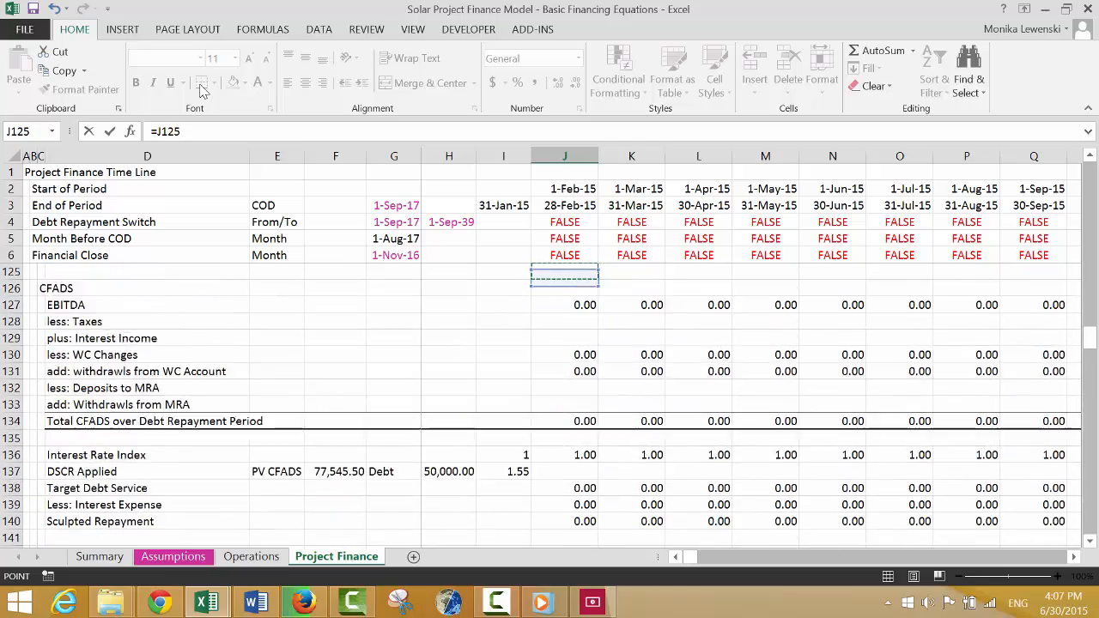
key(Up)
key(Up)
key(Up)
key(Up)
key(Up)
key(Up)
key(Up)
key(Up)
key(Up)
key(Up)
key(Up)
key(Up)
key(Up)
key(Up)
key(Up)
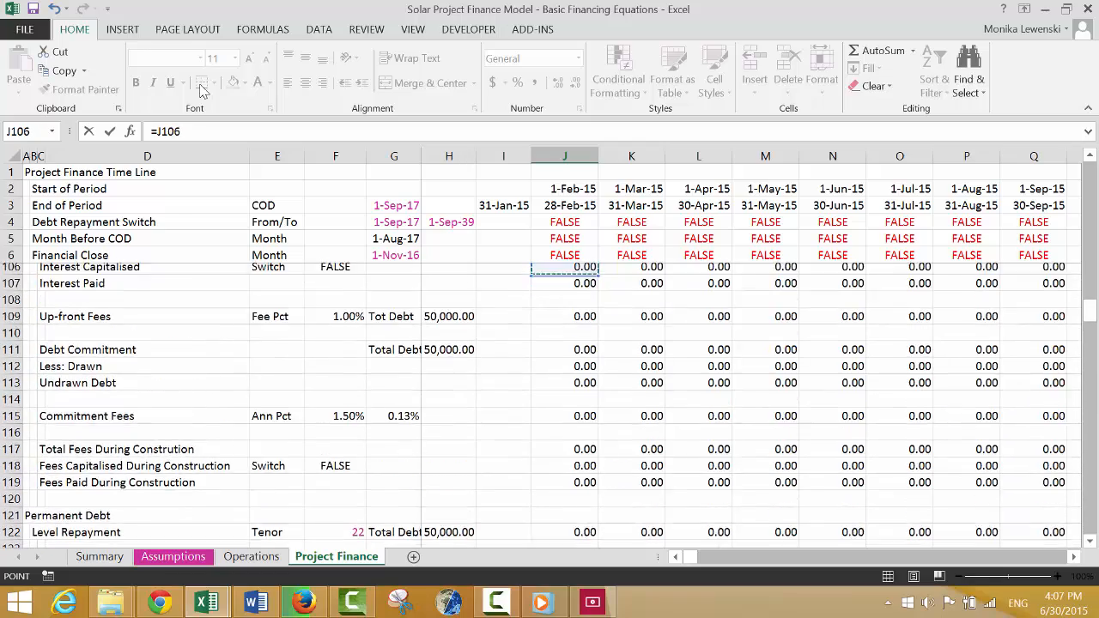
key(Up)
key(Up)
key(Up)
key(Up)
key(Up)
key(Up)
key(Up)
key(Up)
key(Up)
key(Up)
key(Up)
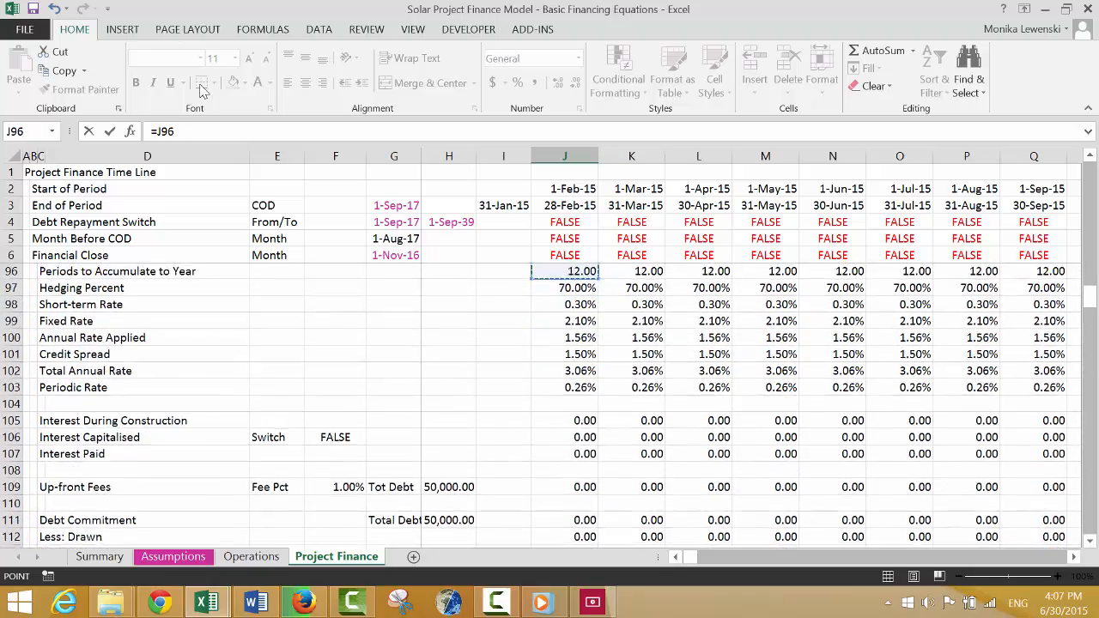
key(Up)
key(Up)
key(Up)
key(Up)
key(Up)
key(Up)
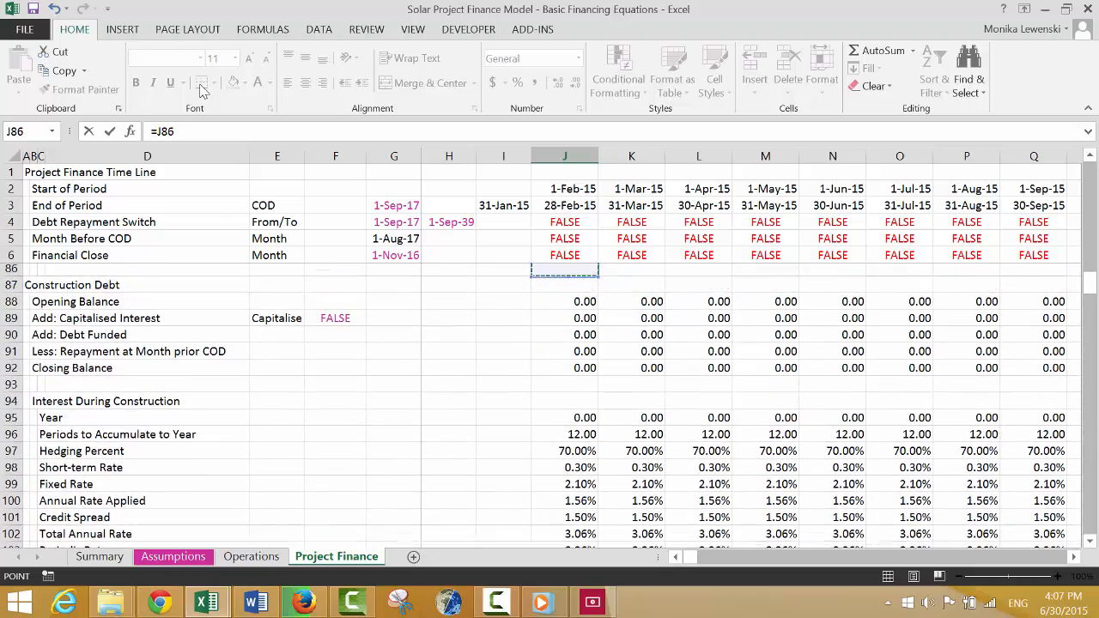
key(Escape)
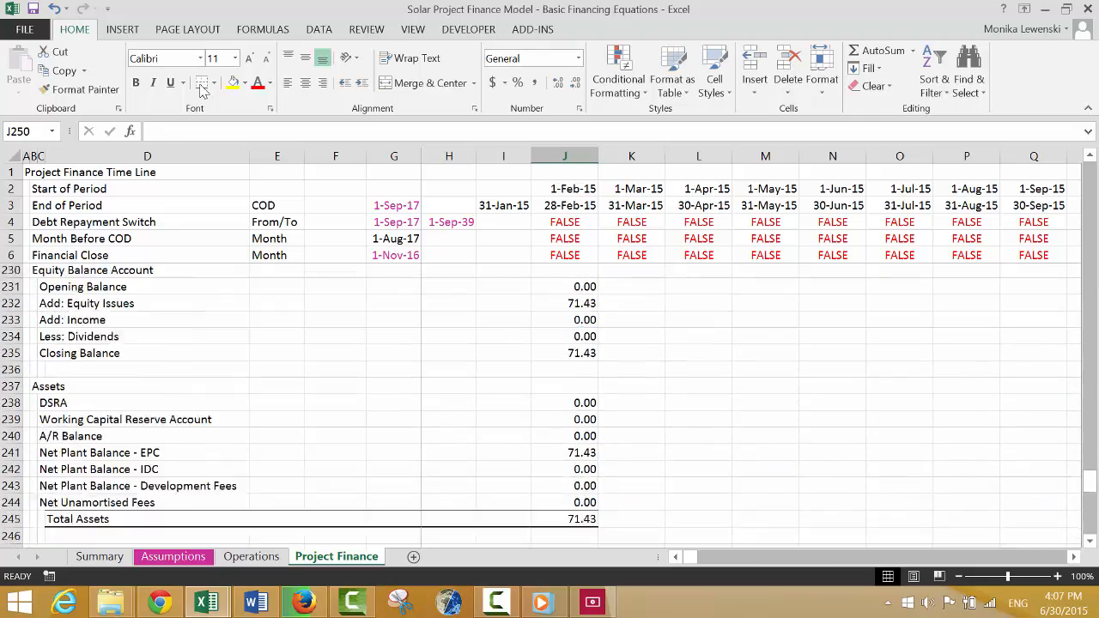
Link Permanent Debt in J250 to the first-period Closing Balance of the Permanent Debt Schedule.
text(=)
key(Up)
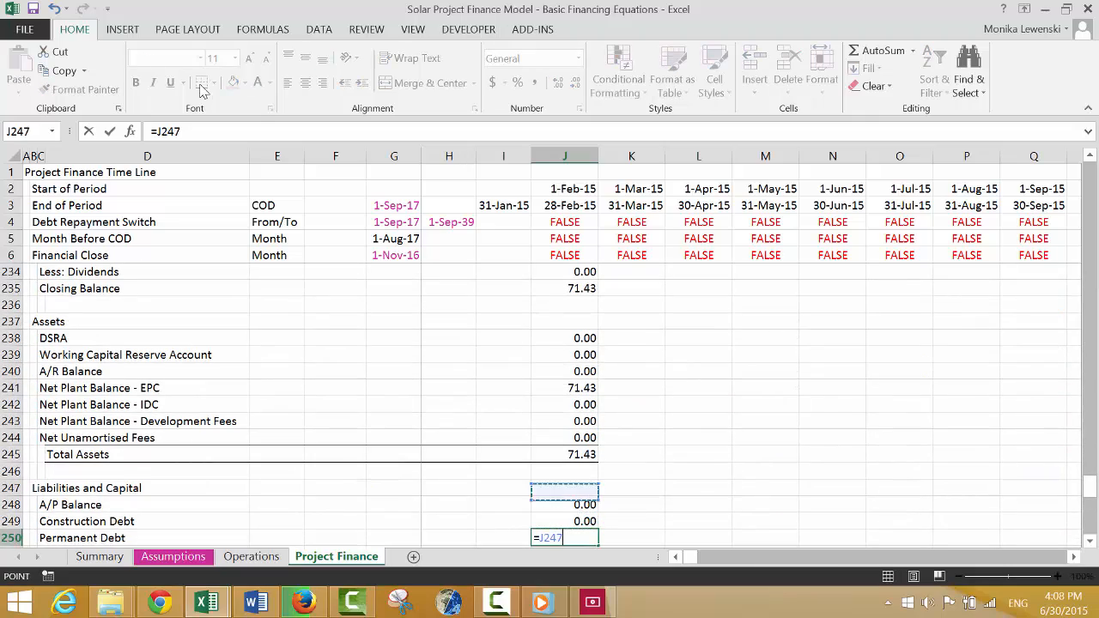
key(Up)
key(Up)
key(Up)
key(Up)
key(Up)
key(Up)
key(Up)
key(Up)
key(Up)
key(Up)
key(Up)
key(Up)
key(Up)
key(Up)
key(Up)
key(Up)
key(Up)
key(Up)
key(Up)
key(Up)
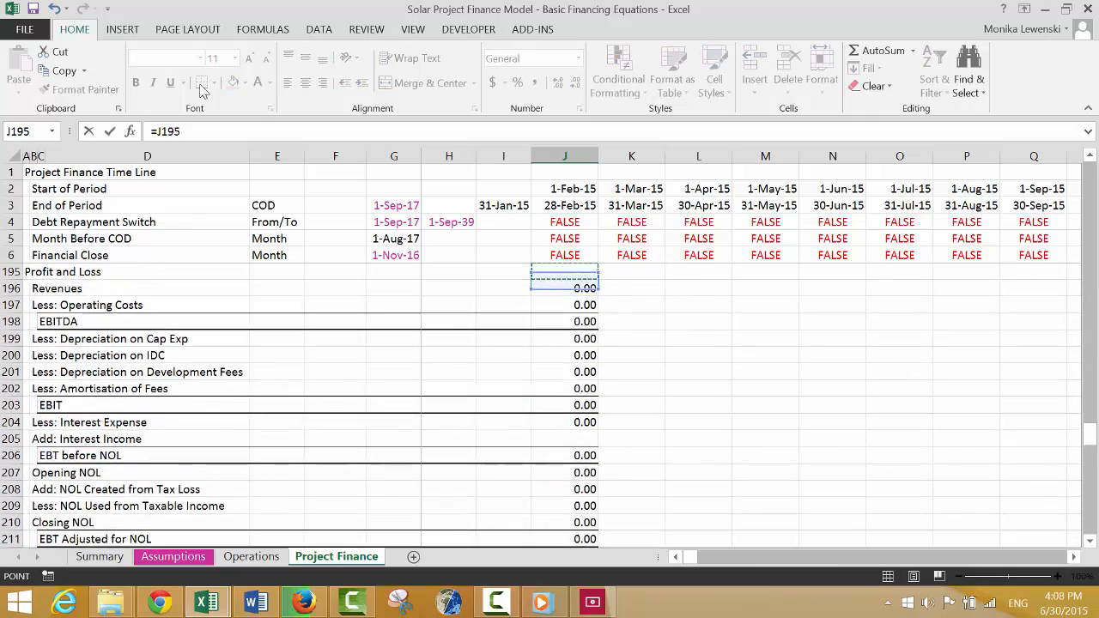
key(Up)
key(Up)
key(Up)
key(Up)
key(Up)
key(Up)
key(Up)
key(Up)
key(Up)
key(Up)
key(Up)
key(Up)
key(Up)
key(Up)
key(Up)
key(Up)
key(Up)
key(Up)
key(Up)
key(Up)
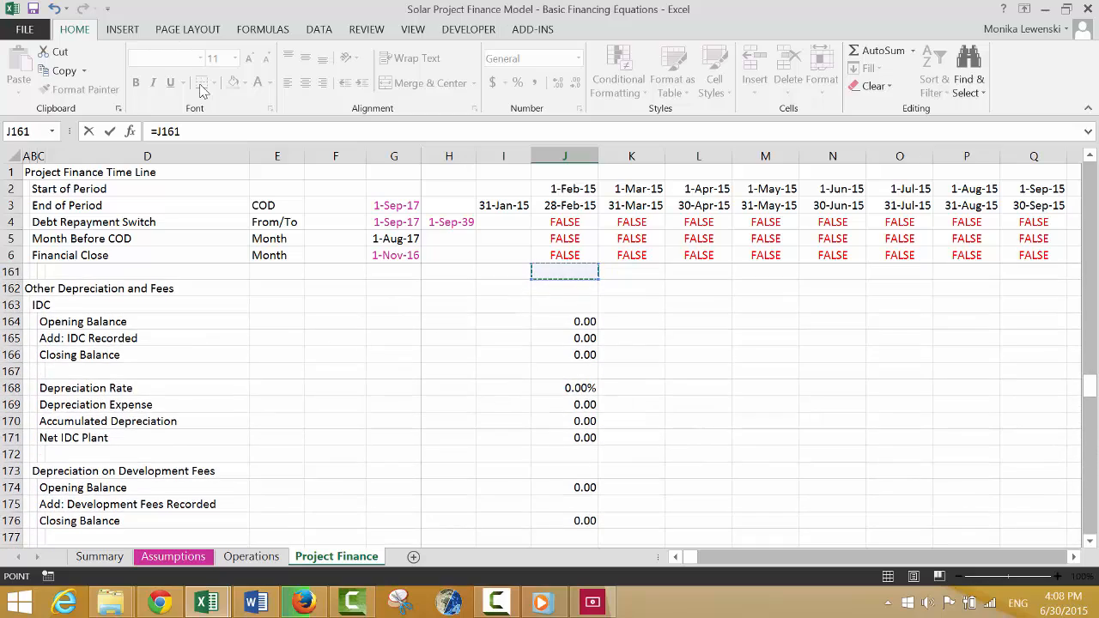
key(Up)
key(Up)
key(Up)
key(Up)
key(Up)
key(Up)
key(Up)
key(Up)
key(Up)
key(Up)
key(Up)
key(Up)
key(Up)
key(Up)
key(Up)
key(Up)
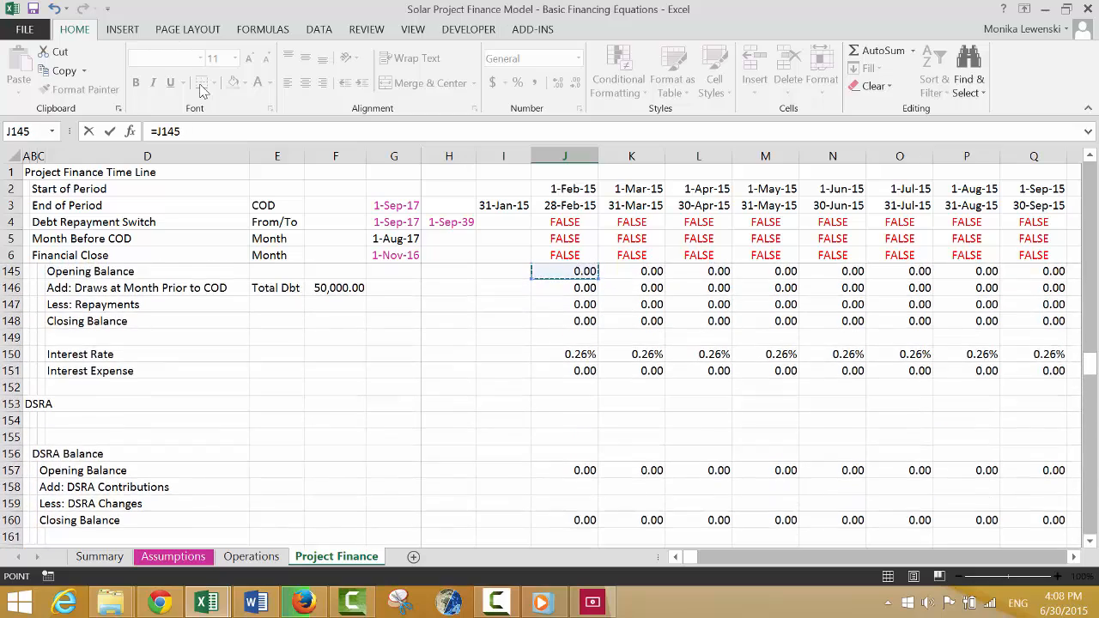
key(Up)
key(Up)
key(Up)
key(Up)
key(Up)
key(Up)
key(Up)
key(Up)
key(Up)
key(Down)
key(Down)
key(Down)
key(Down)
key(Down)
key(Down)
key(Down)
key(Down)
key(Down)
key(Down)
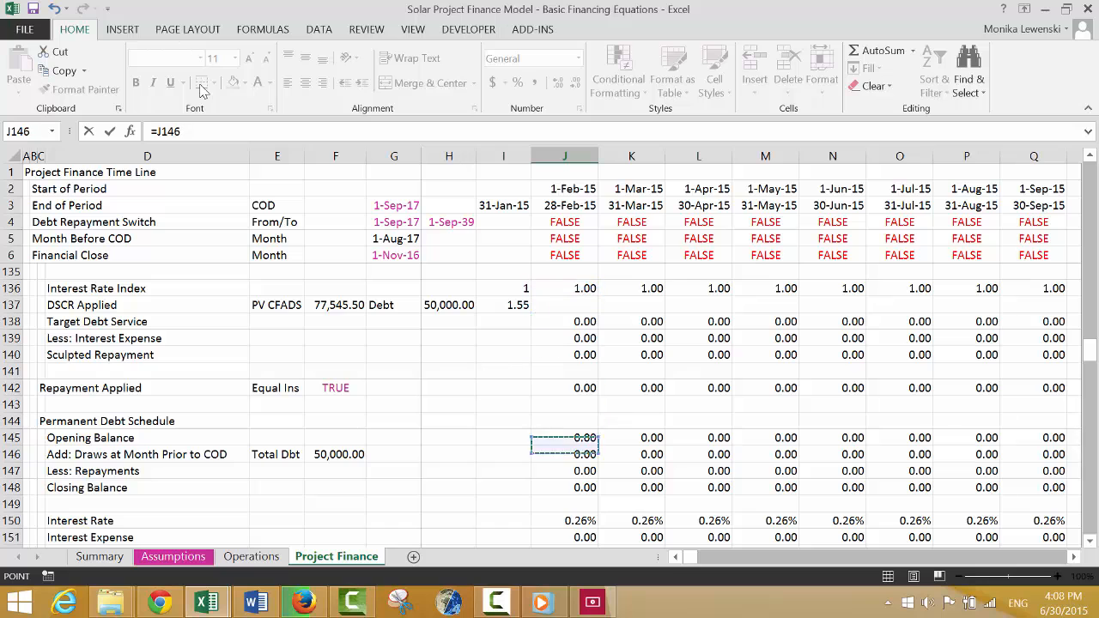
key(Return)
key(Return)
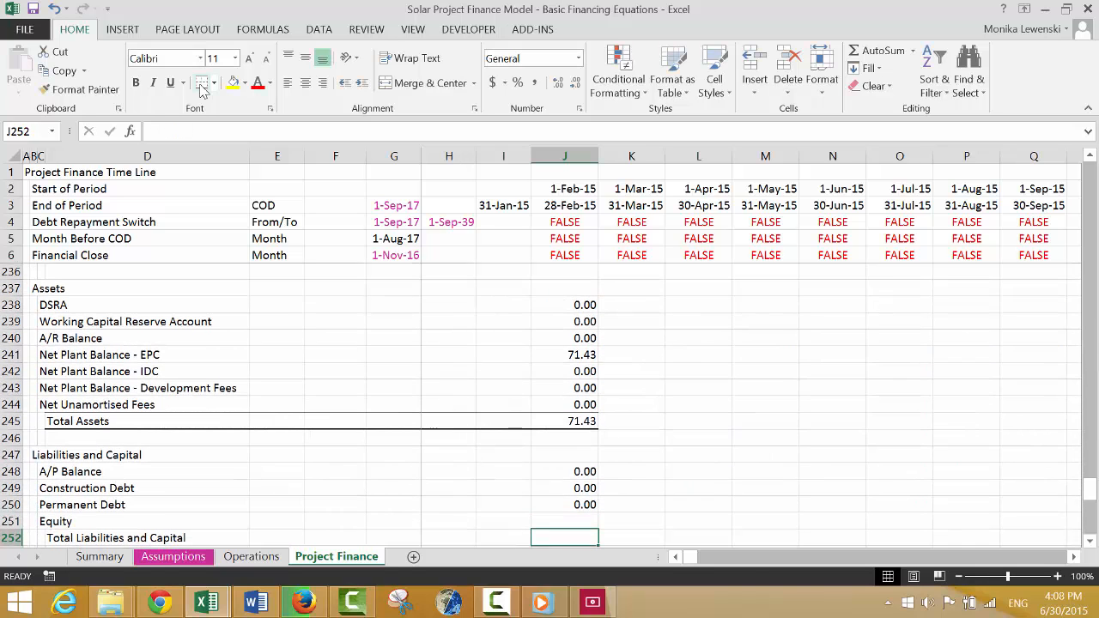
Link Equity in J251 to the first-period Closing Balance of the Equity Balance Account, =J235.
text(=)
key(Up)
key(Up)
key(Up)
key(Up)
key(Up)
key(Up)
key(Up)
key(Up)
key(Up)
key(Up)
key(Up)
key(Up)
key(Up)
key(Up)
key(Up)
key(Up)
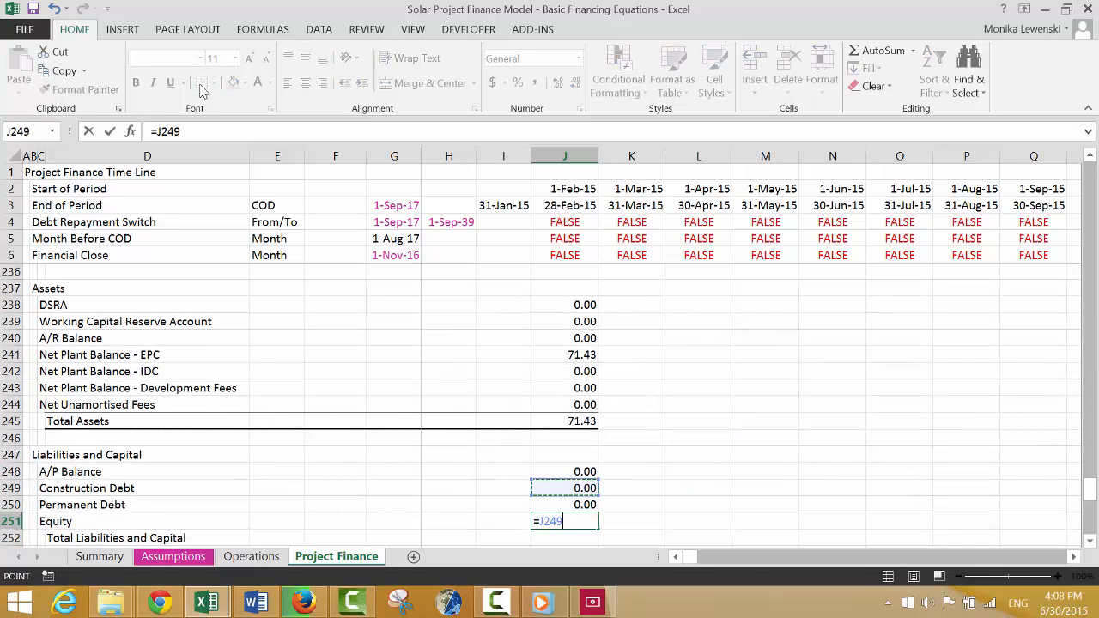
key(Down)
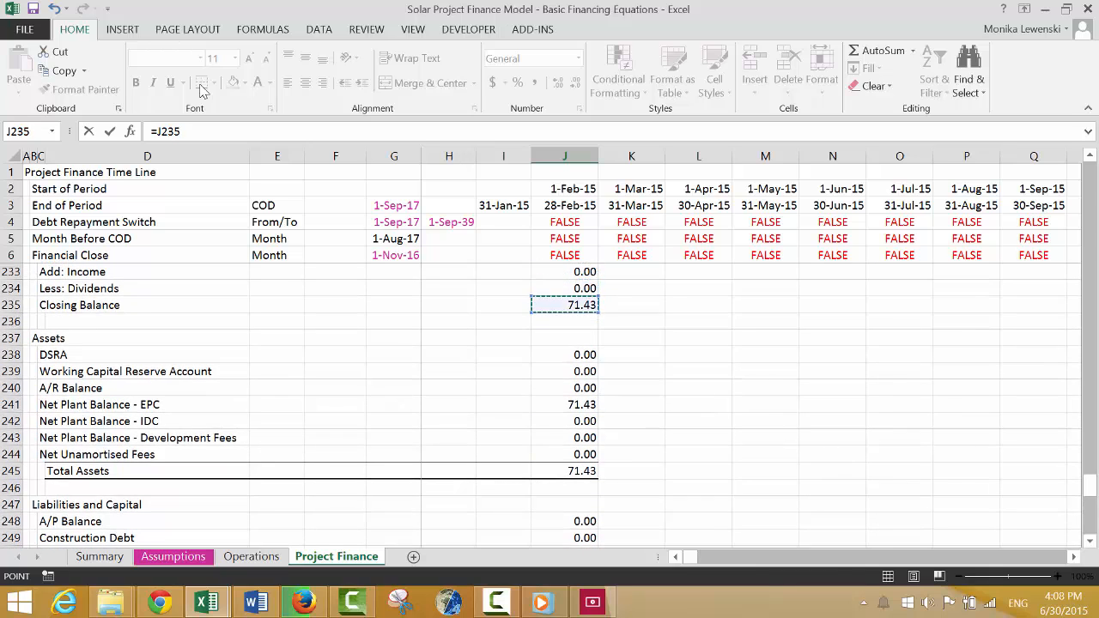
key(Return)
Try a top and bottom border across the Equity row, C251:J251.
key(Up)
key(shift+Left)
key(shift+Left)
key(shift+Left)
key(shift+Left)
key(shift+Left)
key(shift+Left)
key(shift+Left)
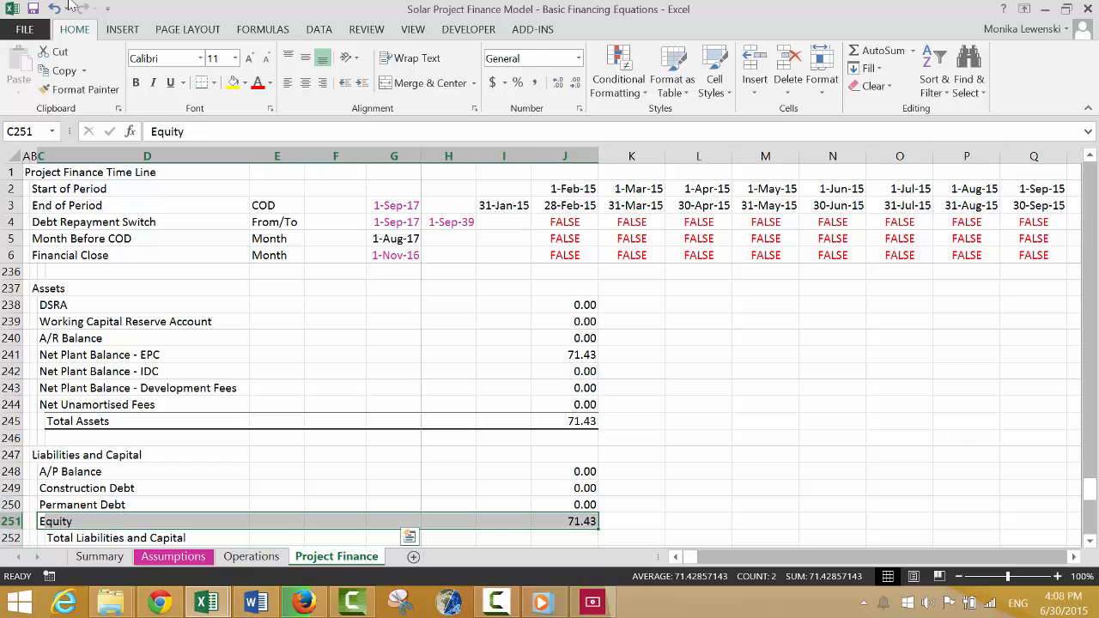
click(203, 82)
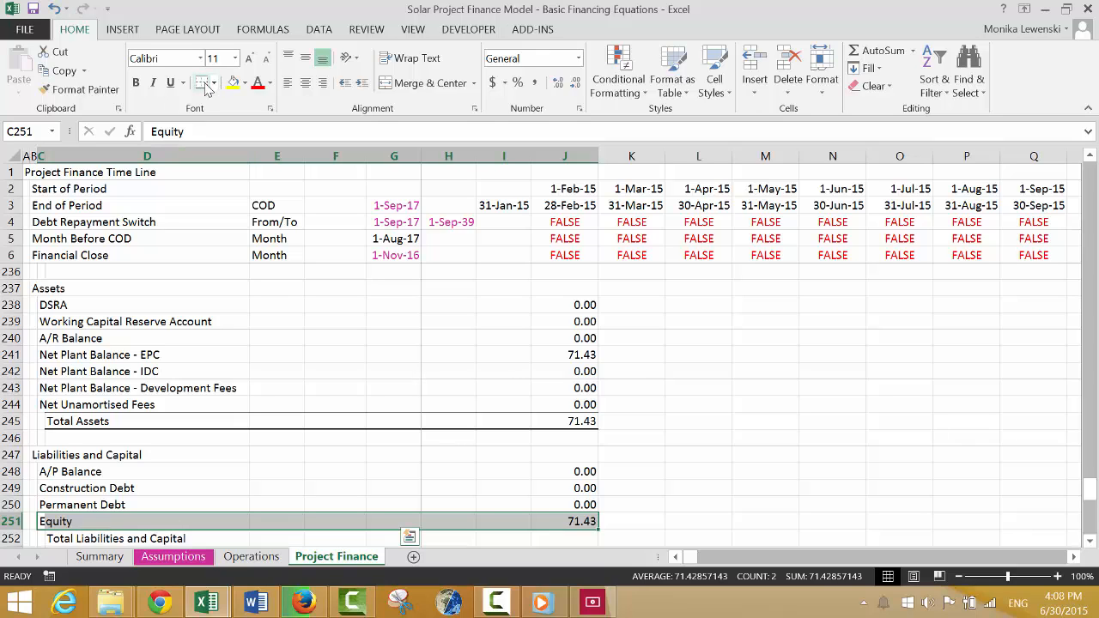
key(Down)
key(Right)
Sum the liabilities and equity rows into Total Liabilities and Capital in J252 with =SUM(J248:J251).
key(Right)
key(Right)
key(Right)
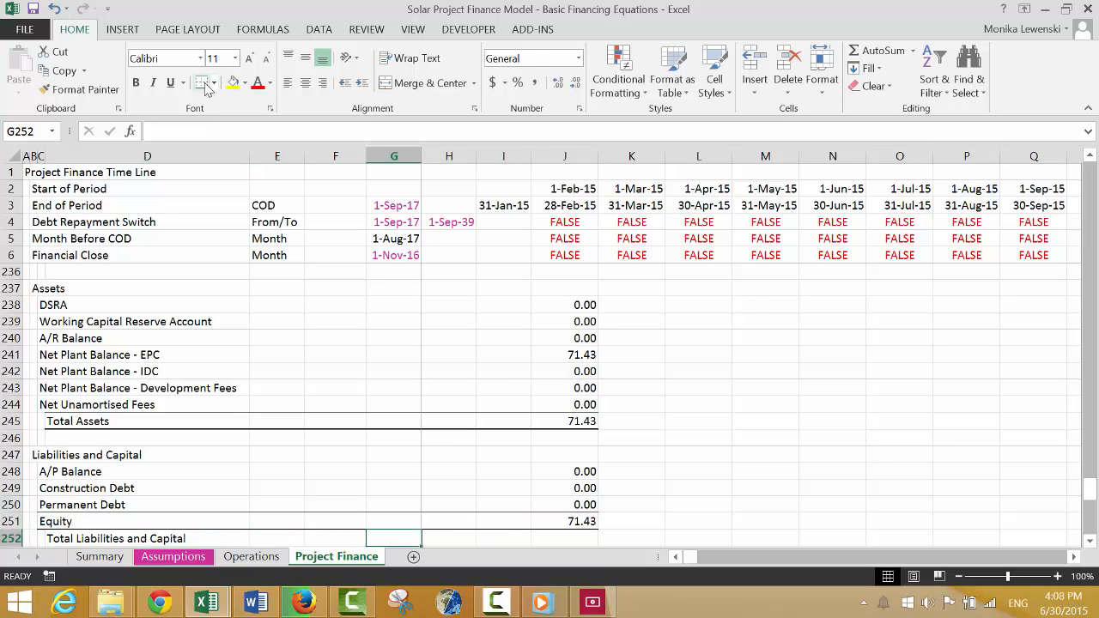
key(ctrl+z)
key(Left)
key(Down)
key(Right)
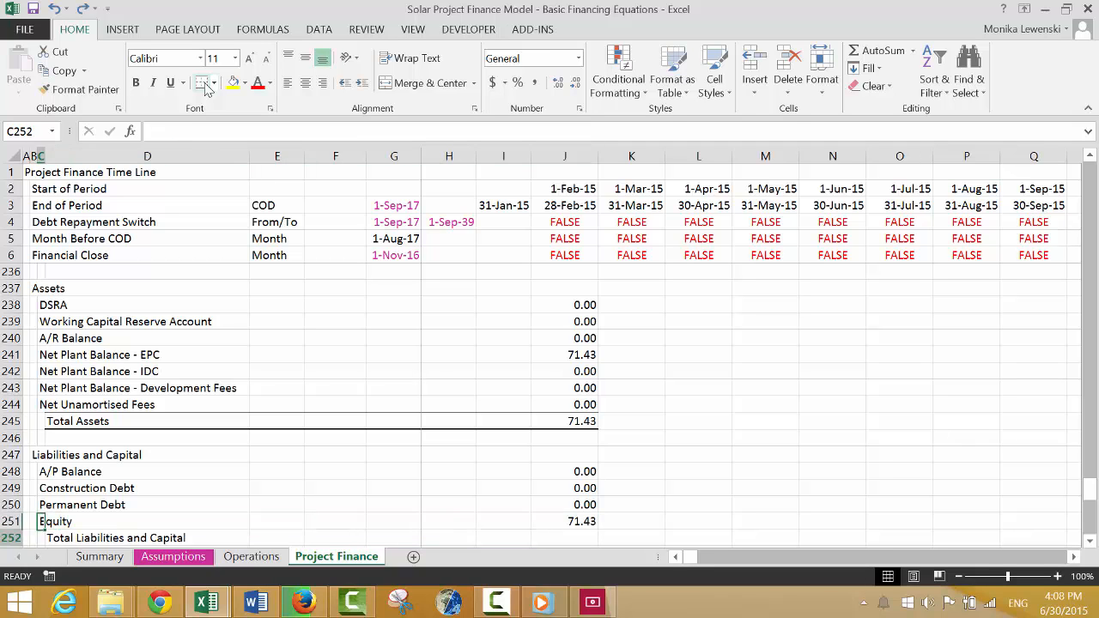
key(Right)
key(ctrl+shift+Right)
key(Left)
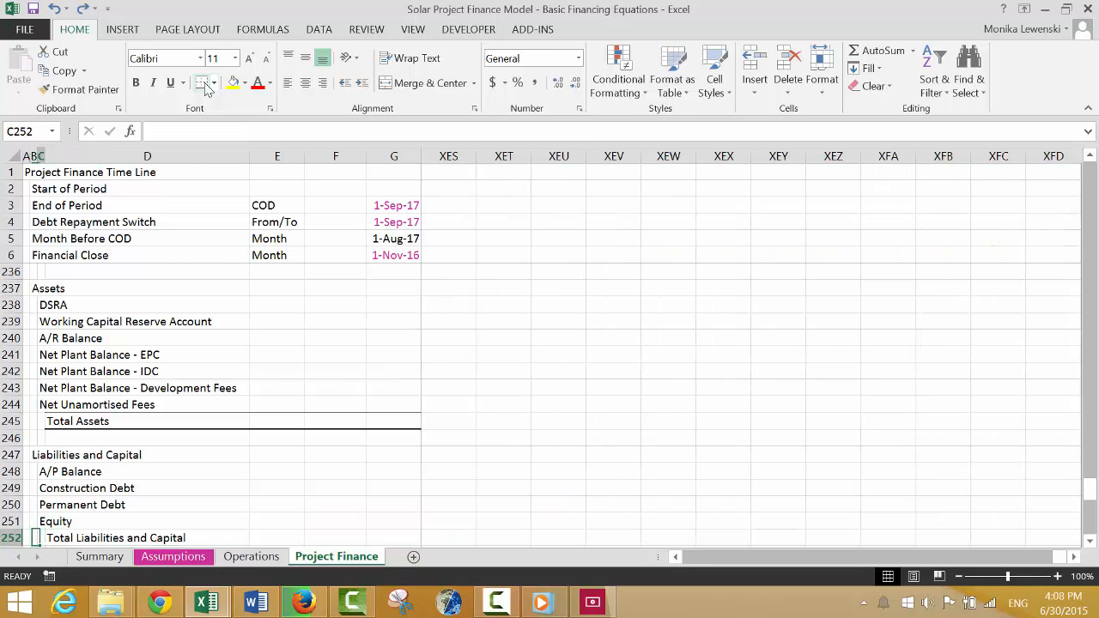
key(Right)
key(Right)
key(Right)
key(Right)
key(Right)
key(Right)
key(Right)
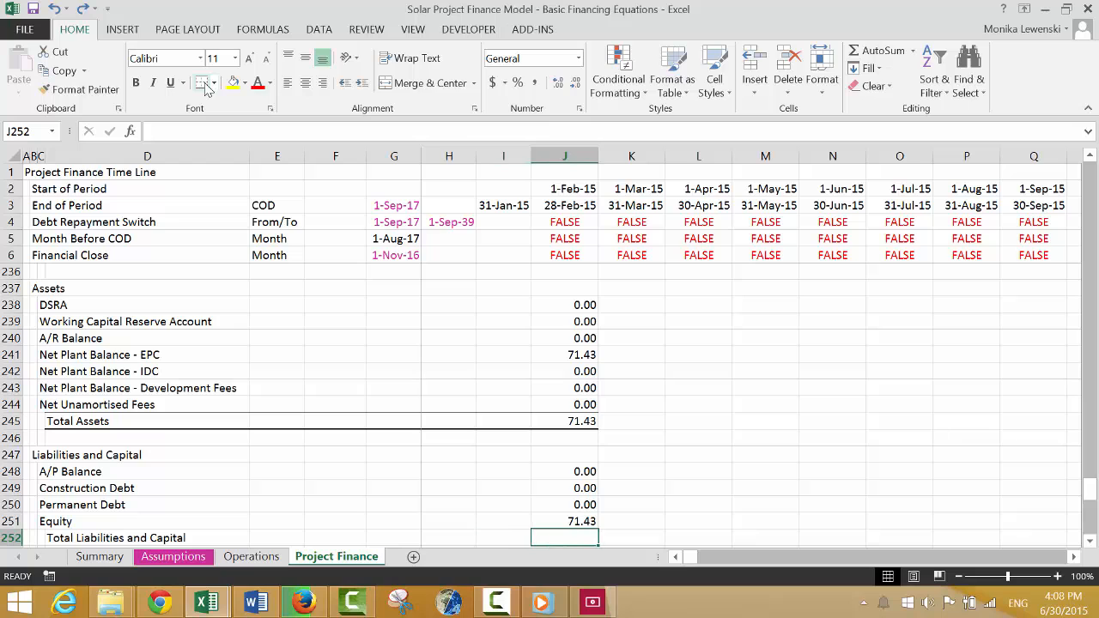
key(alt+equal)
key(Return)
key(Up)
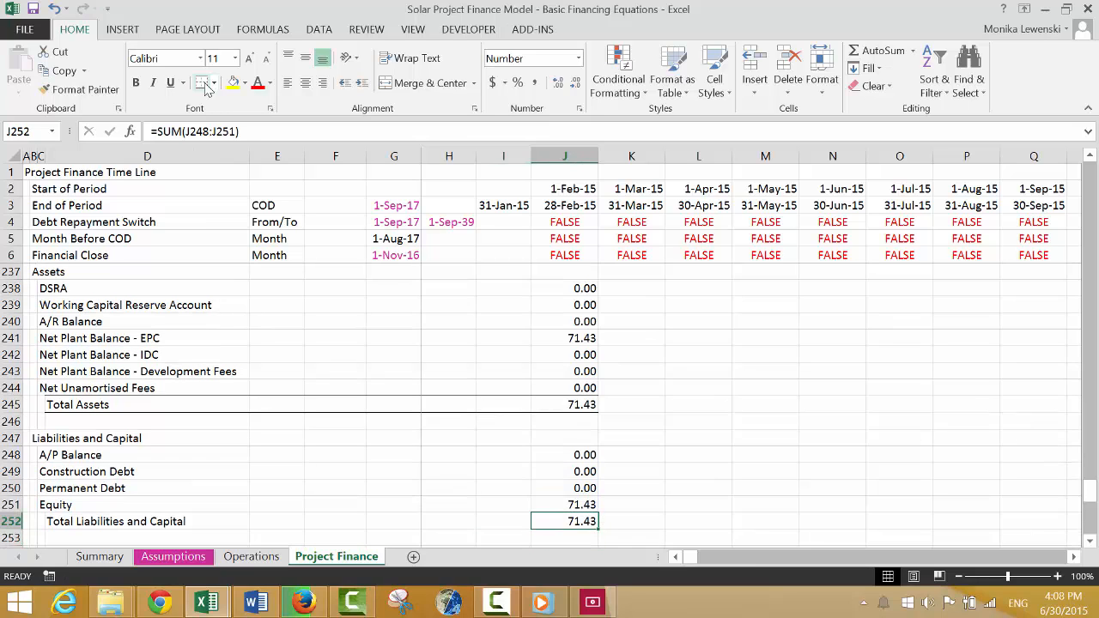
Apply a top and bottom border across the Total Liabilities and Capital row, D252:J252.
key(ctrl+Left)
key(shift+Right)
key(shift+Right)
key(shift+Right)
key(shift+Right)
key(shift+Right)
key(shift+Right)
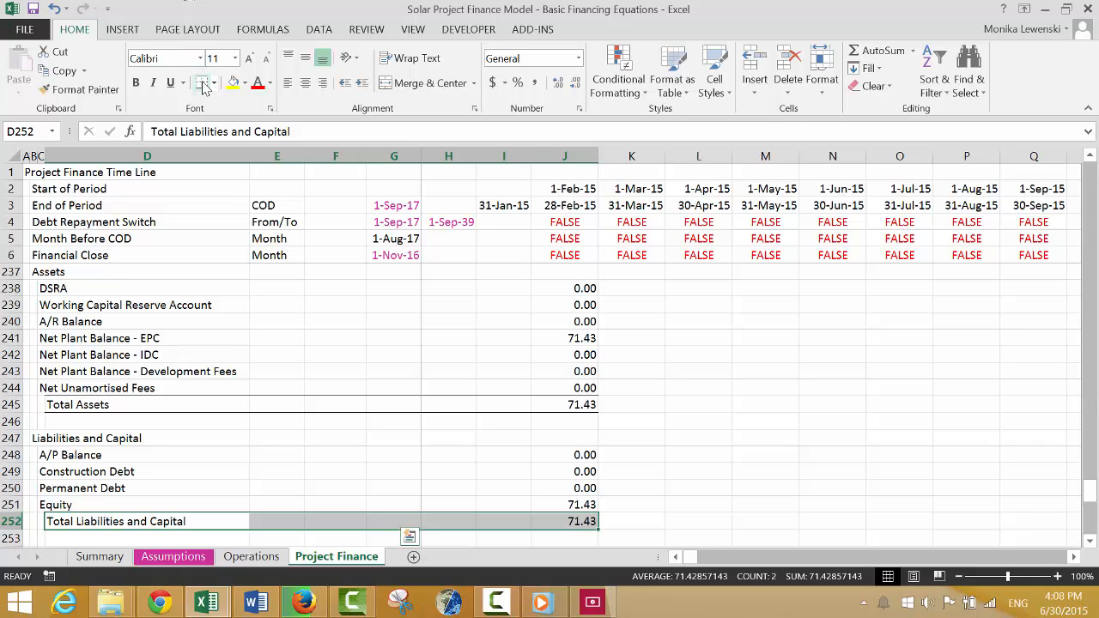
Calculate the Difference in J254 as Total Assets minus Total Liabilities and Capital, =J245-J252.
key(Down)
key(Down)
key(Down)
key(Up)
key(Right)
key(Right)
key(Right)
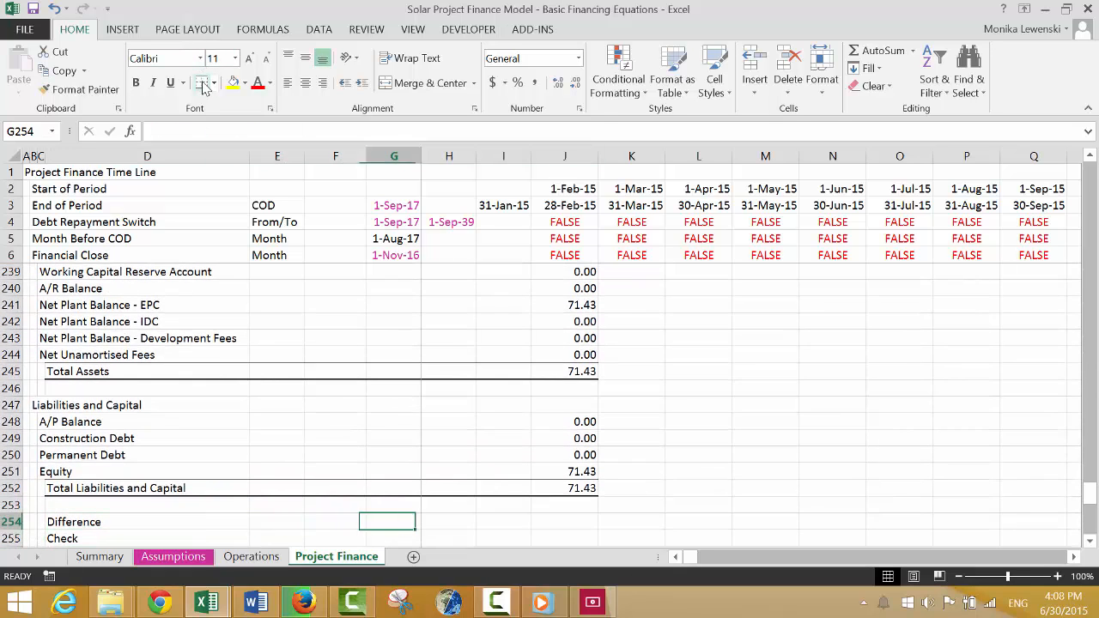
key(Right)
key(Right)
key(Right)
text(=)
key(Up)
key(Up)
key(Up)
key(Up)
key(Up)
key(Up)
key(Up)
key(Up)
key(Up)
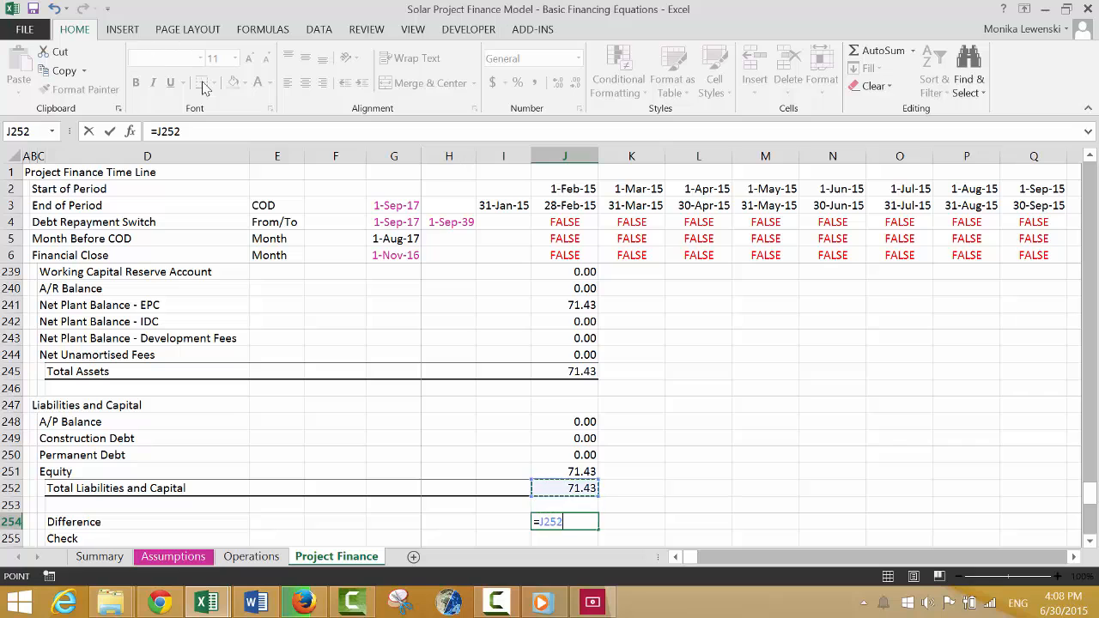
text(-)
key(Up)
key(Up)
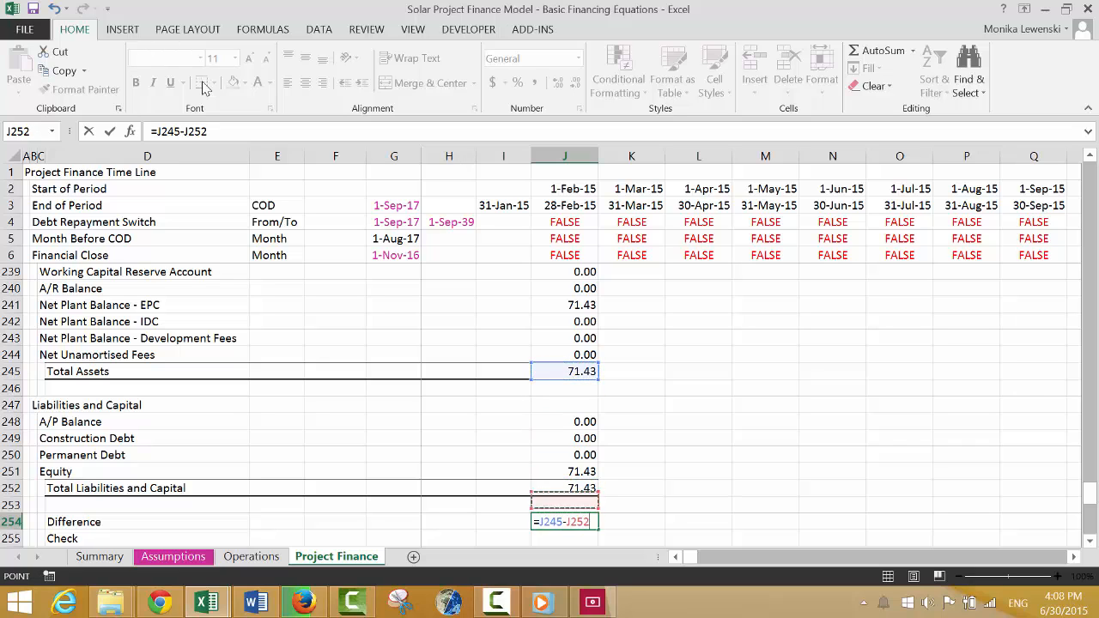
key(Return)
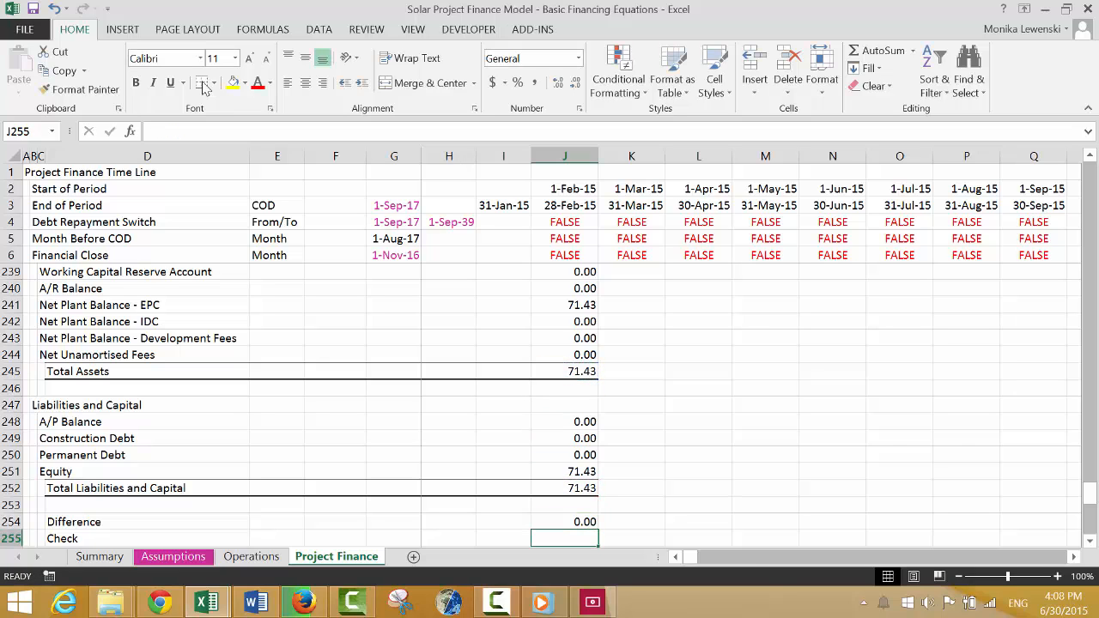
Enter a Check formula in J255 testing whether the Difference rounded to two decimals, ROUND(J254,2), equals zero.
text(=roune)
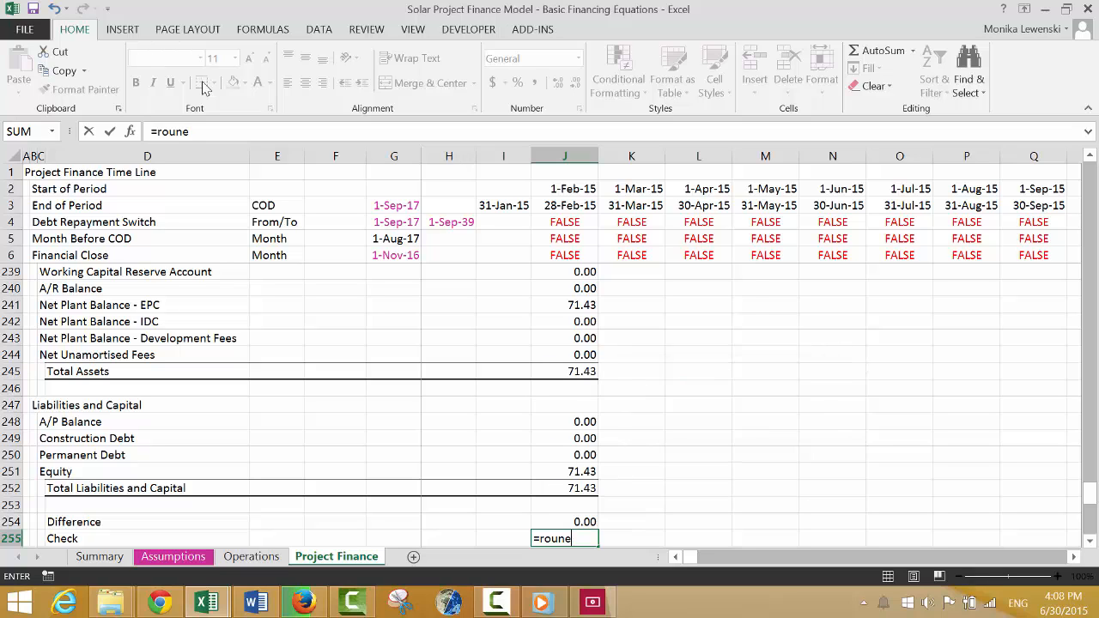
key(BackSpace)
text(d)
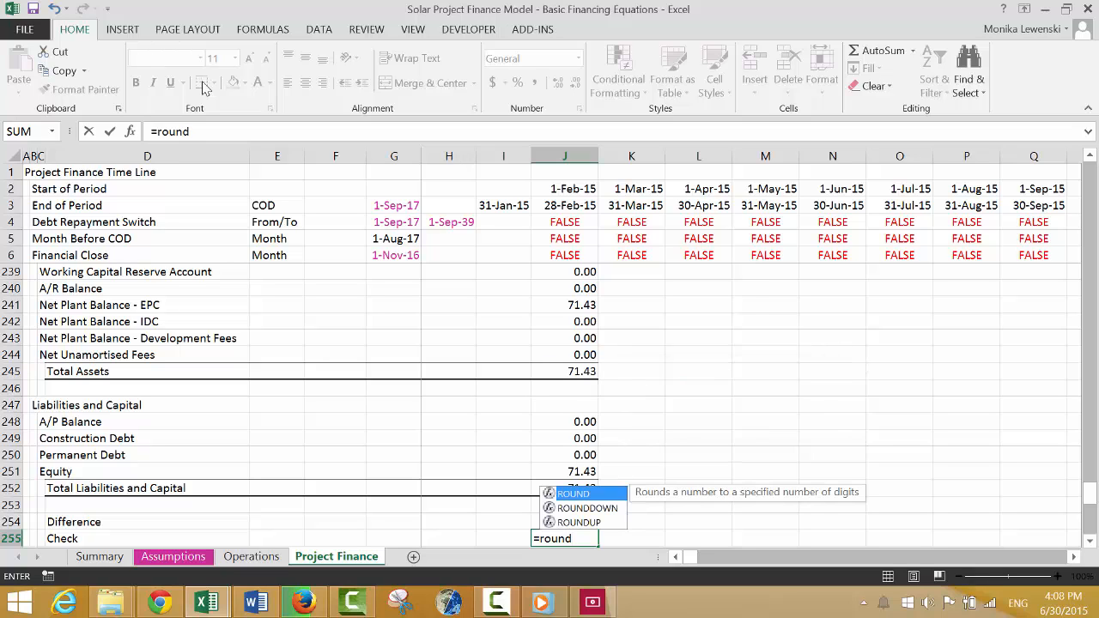
key(Tab)
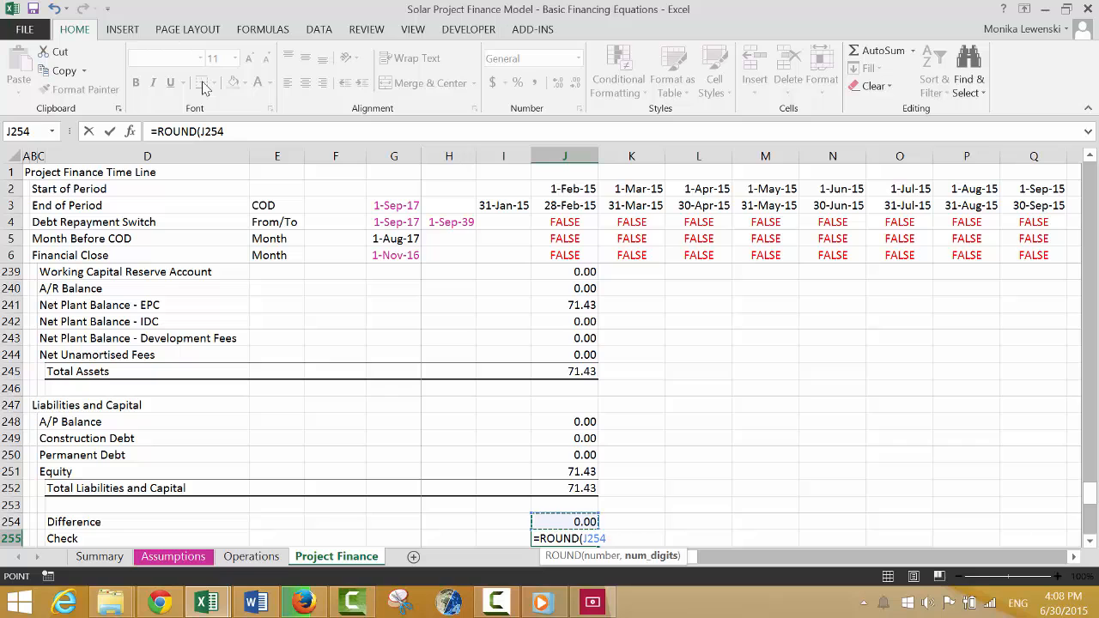
text(=)
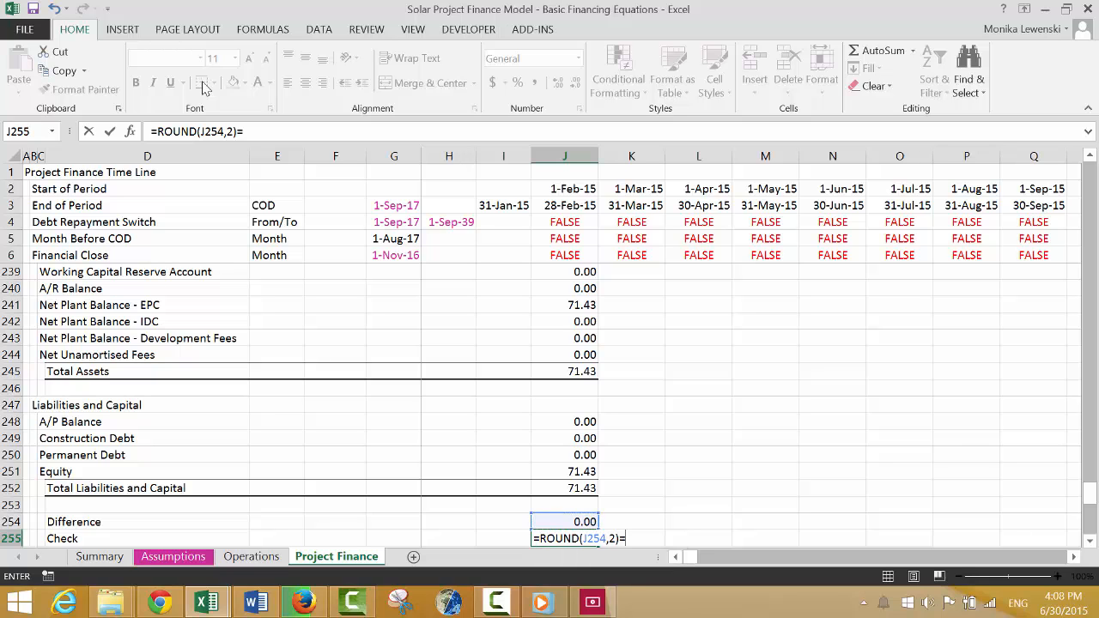
key(Return)
Delete the leftover "Dividneds" row 258 and the blank row below it, above Outputs.
key(Down)
key(Down)
key(Down)
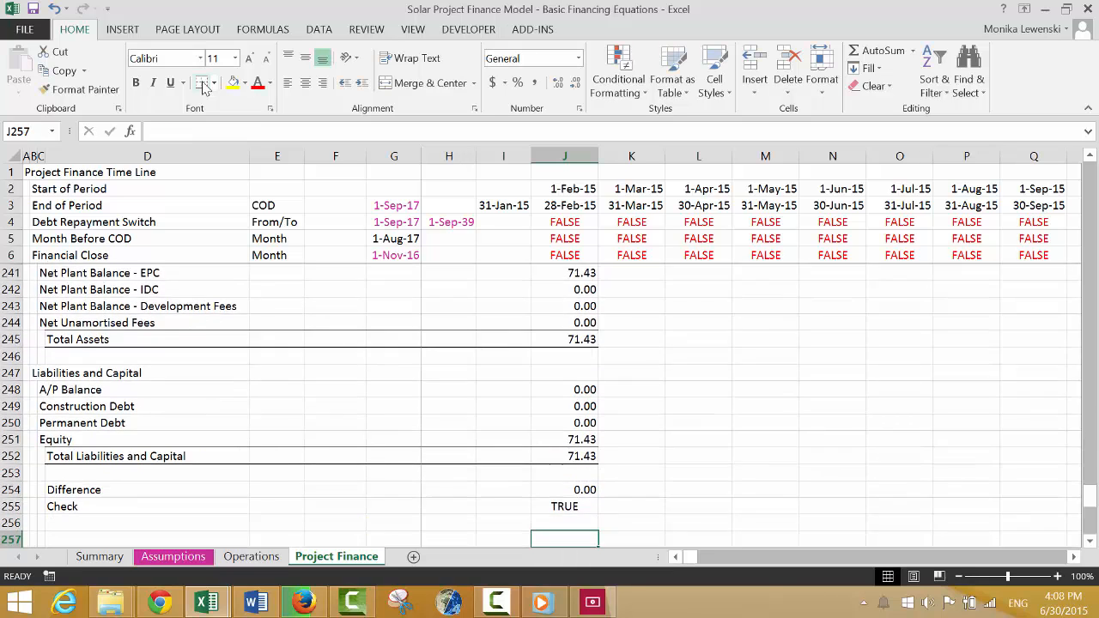
key(Up)
key(Up)
key(Down)
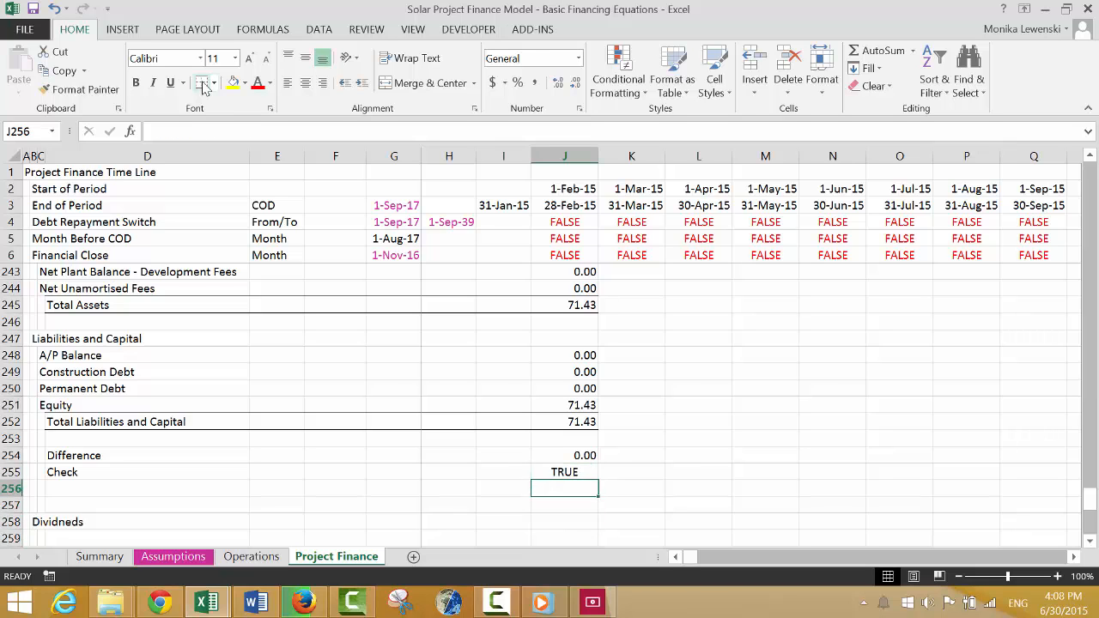
key(Down)
key(Down)
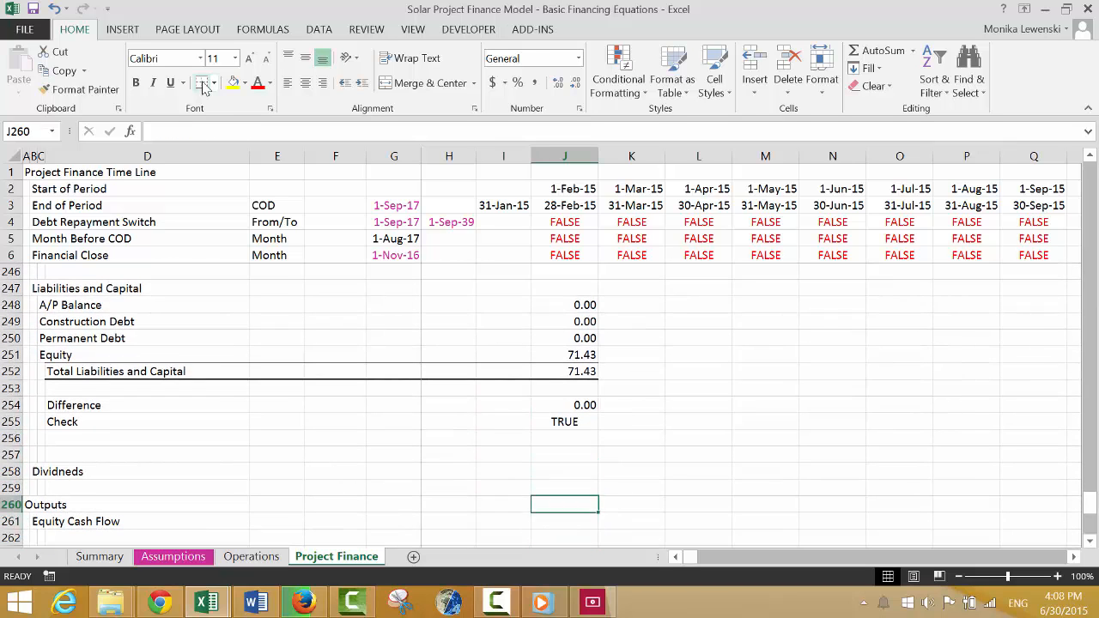
key(Up)
key(Left)
key(Left)
key(Left)
key(Left)
key(Left)
key(Left)
key(Left)
key(Left)
key(Left)
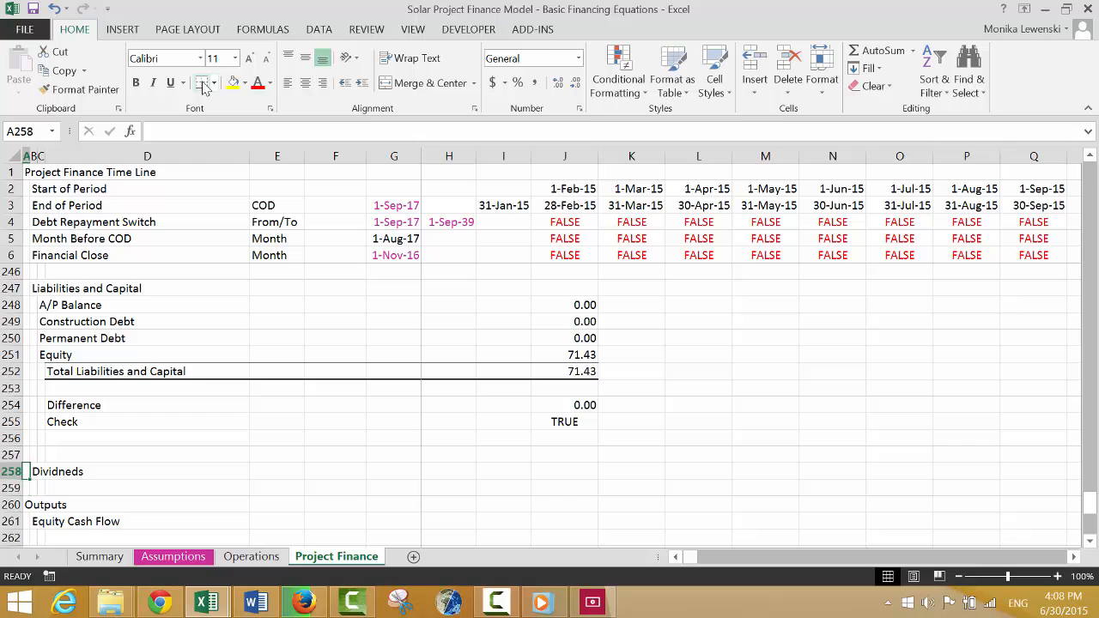
key(shift+space)
key(ctrl+minus)
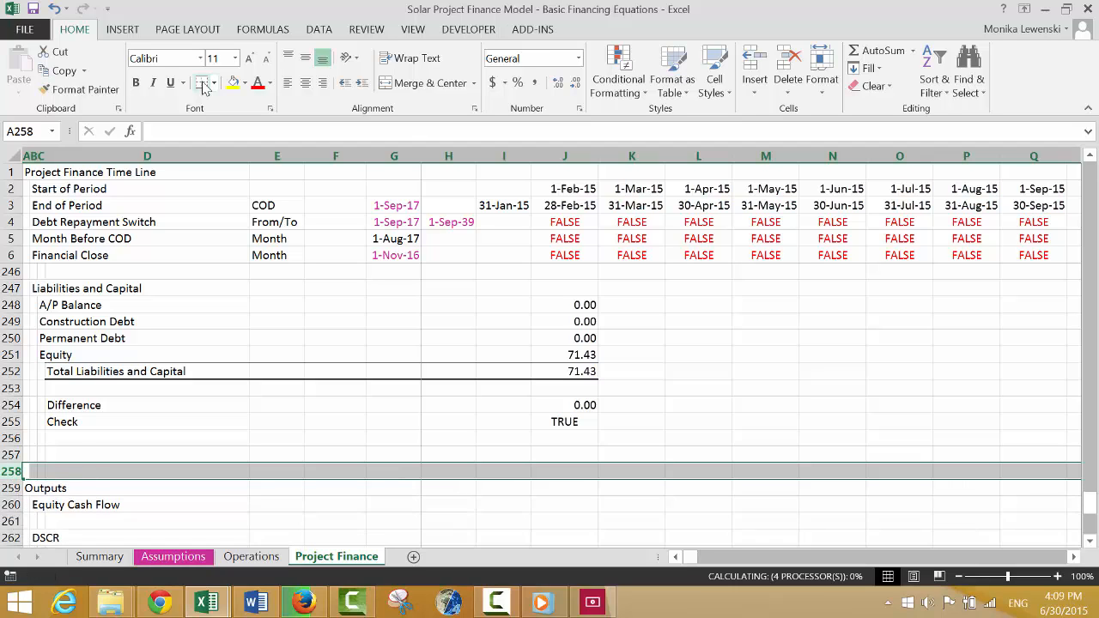
key(ctrl+minus)
Calculate Equity Cash Flow in J259 as Dividends minus Equity Issues from the Equity Balance Account, =J234-J232.
key(Right)
key(Down)
key(Right)
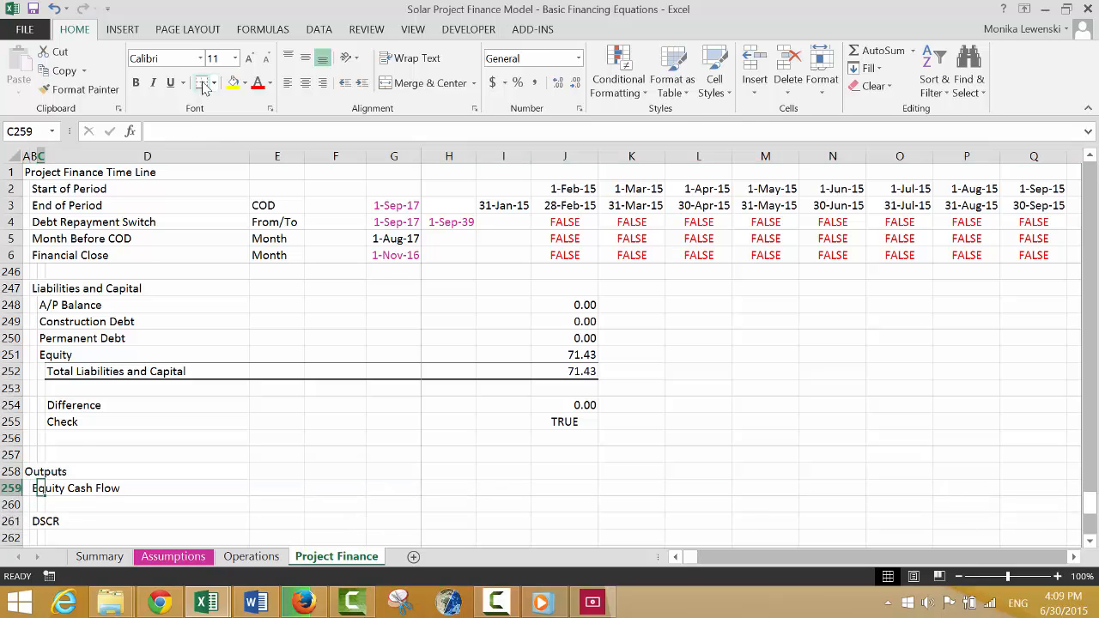
key(Right)
key(Right)
key(Right)
key(Right)
key(Right)
key(Right)
key(Right)
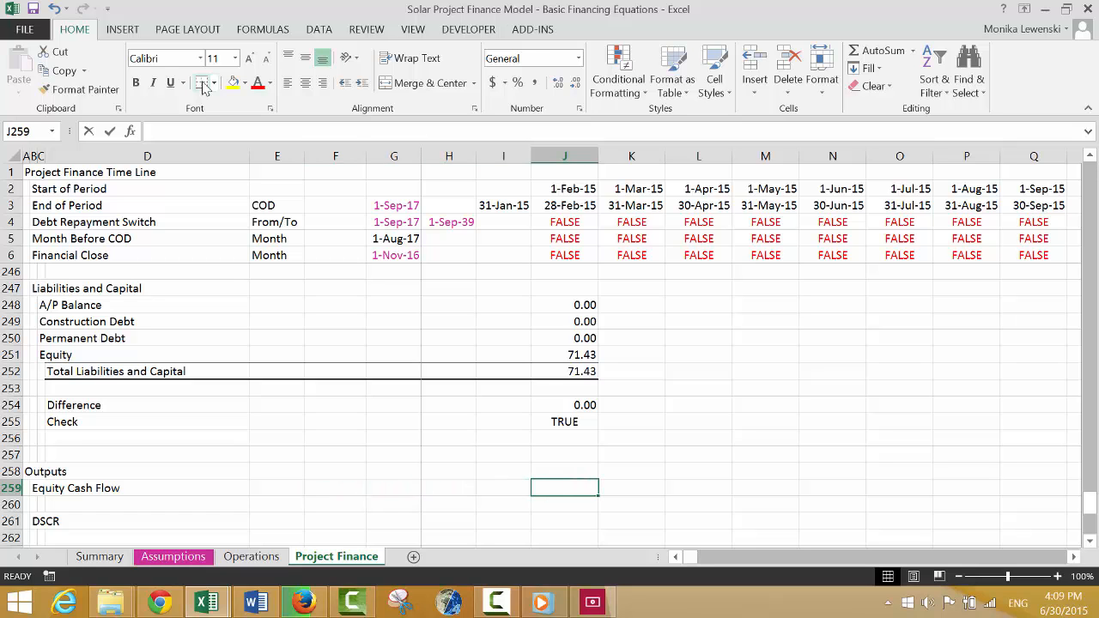
text(=)
key(Up)
key(Up)
key(Up)
key(Up)
key(Up)
key(Up)
key(Up)
key(Up)
key(Up)
key(Up)
key(Up)
key(Up)
key(Up)
key(Up)
key(Up)
key(Up)
key(Up)
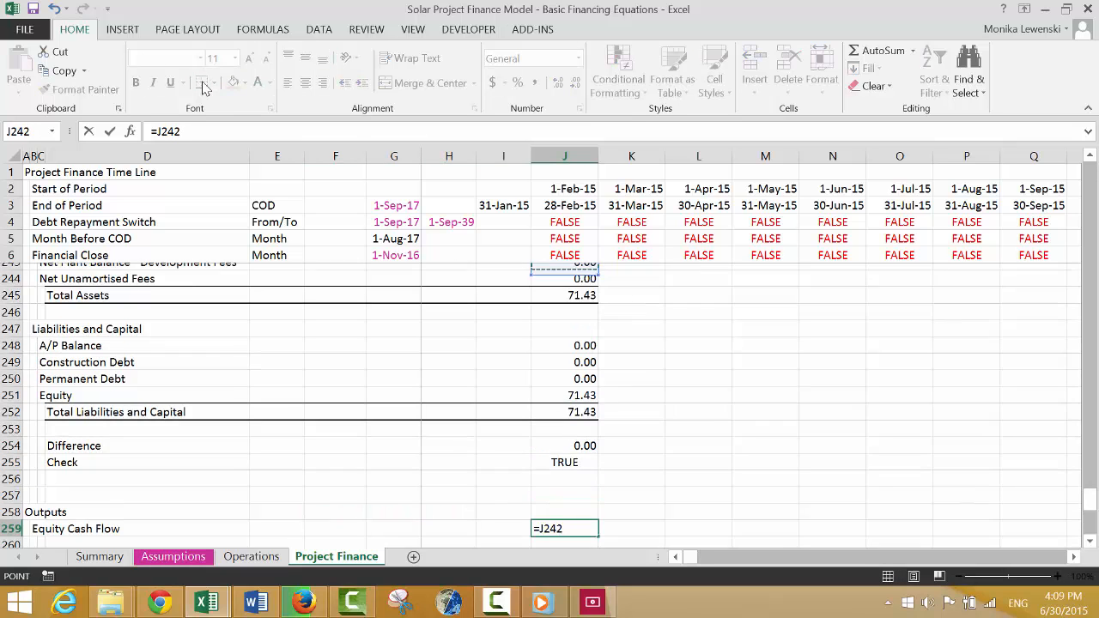
key(Up)
key(Up)
key(Up)
key(Up)
key(Up)
key(Up)
key(Up)
key(Up)
key(Up)
key(Up)
key(Up)
key(Up)
key(Up)
key(Up)
key(Up)
key(Up)
key(Up)
key(Up)
key(Up)
key(Up)
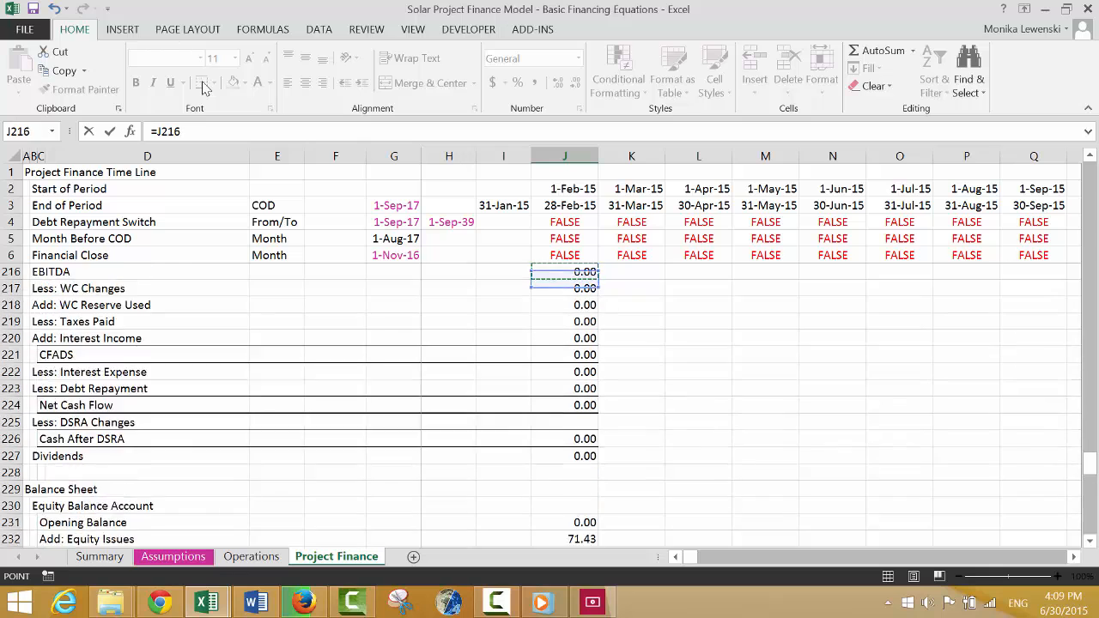
key(Up)
key(Up)
key(Up)
key(Up)
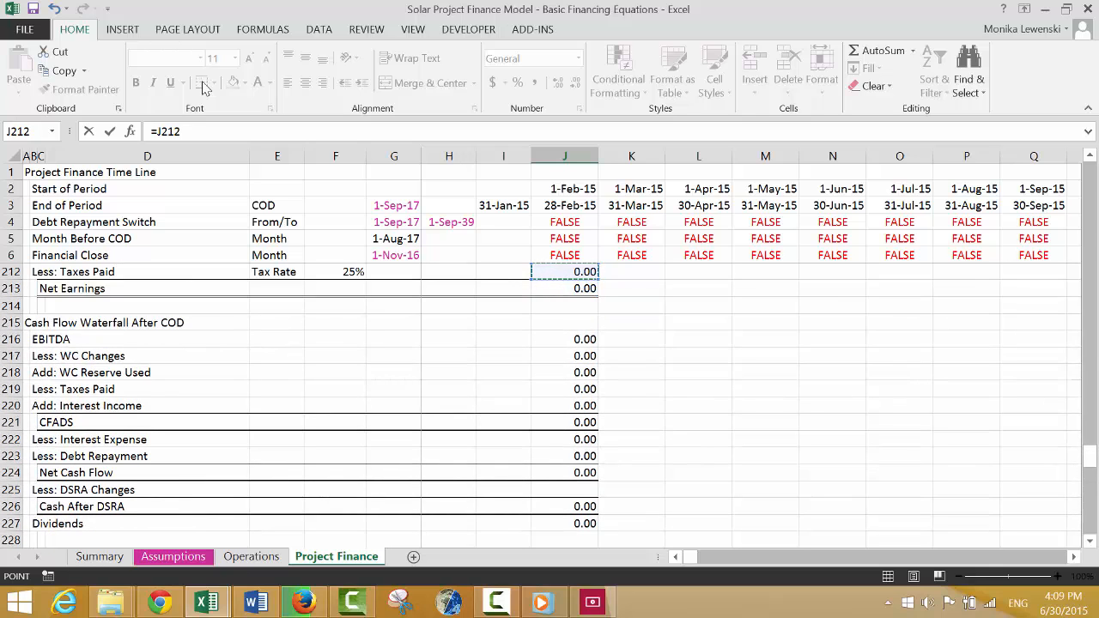
key(Down)
key(Down)
key(Down)
key(Down)
key(Down)
key(Down)
key(Down)
key(Down)
key(Down)
key(Down)
key(Down)
key(Down)
key(Down)
key(Down)
key(Down)
key(Down)
key(Down)
key(Down)
key(Down)
key(Down)
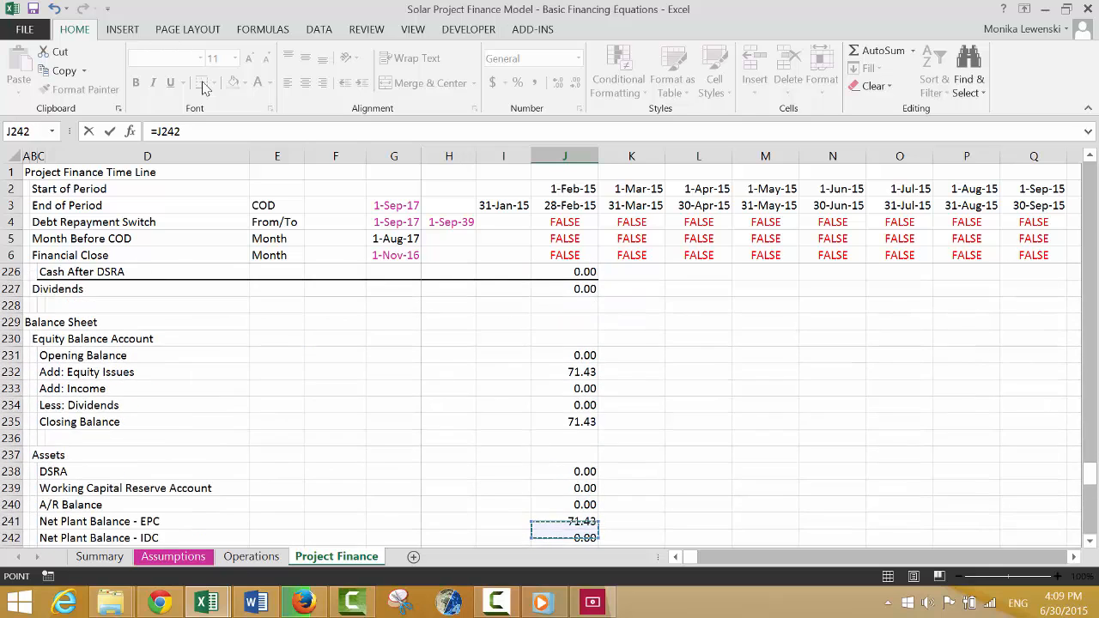
key(Down)
key(Up)
key(Up)
key(Up)
key(Up)
key(Up)
key(Up)
key(Up)
key(Up)
key(Up)
key(Up)
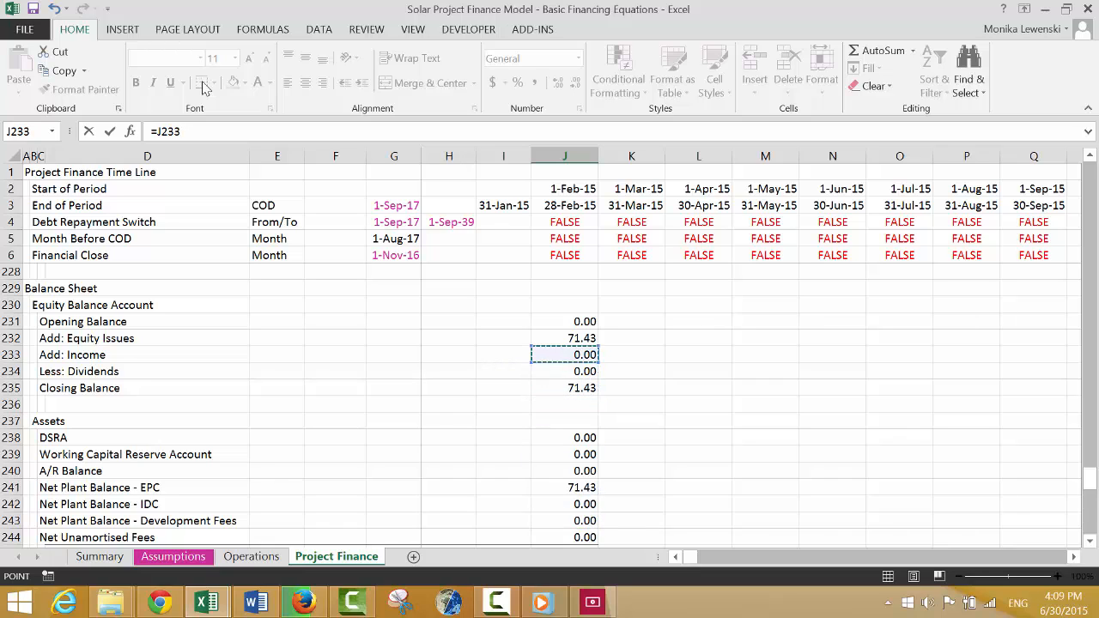
key(Down)
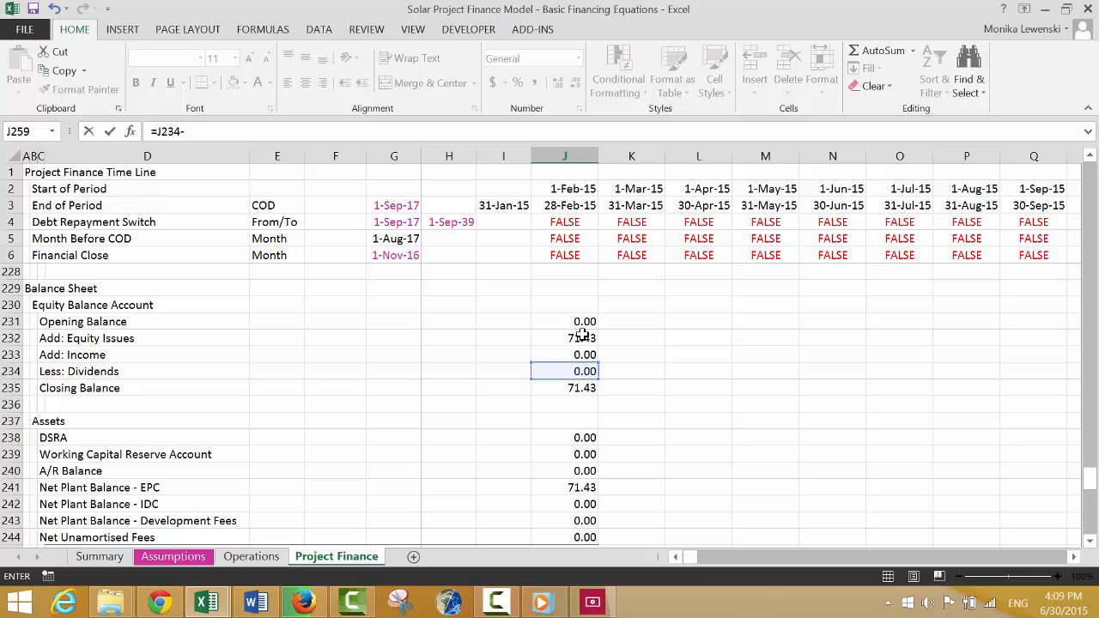
key(Return)
key(Up)
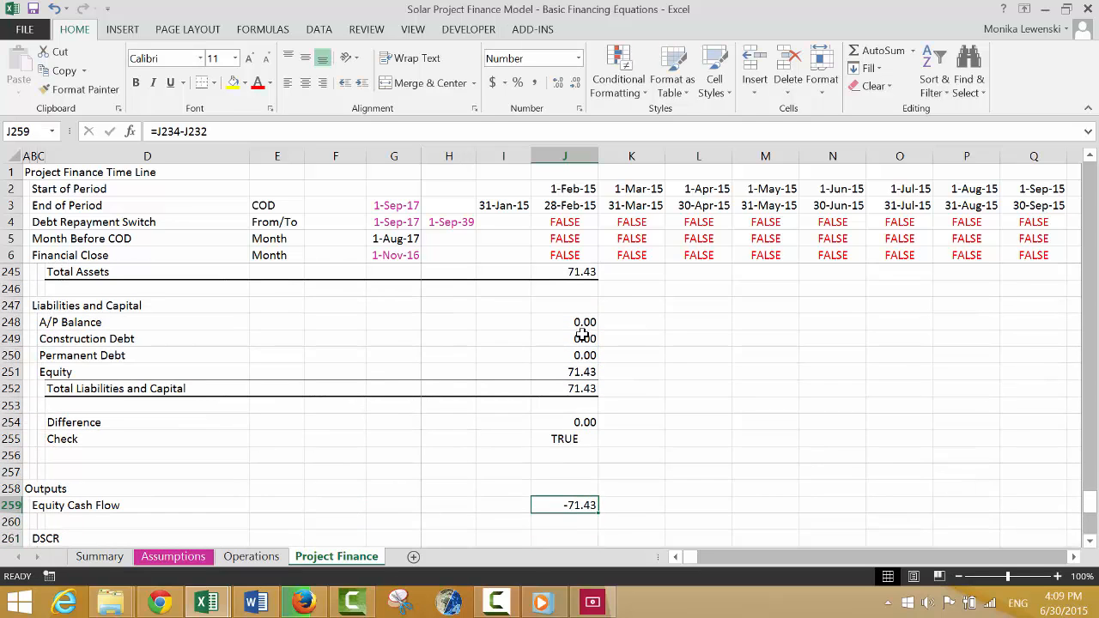
Insert two blank rows at row 262, between the DSCR heading and LLCR.
key(Down)
key(Down)
key(Down)
key(Up)
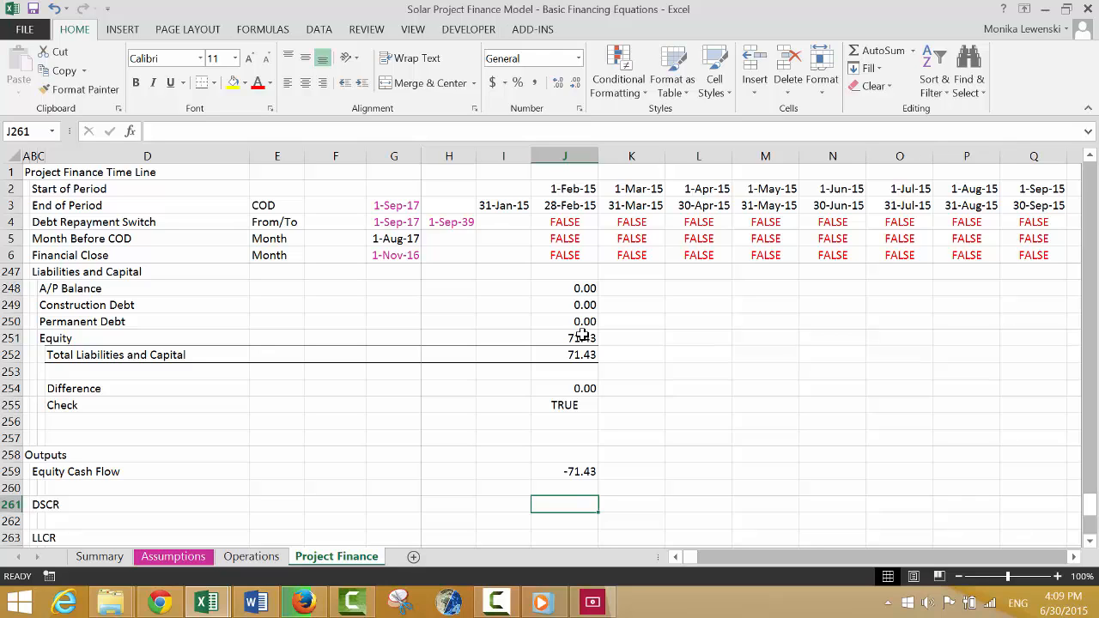
key(Left)
key(Left)
key(Down)
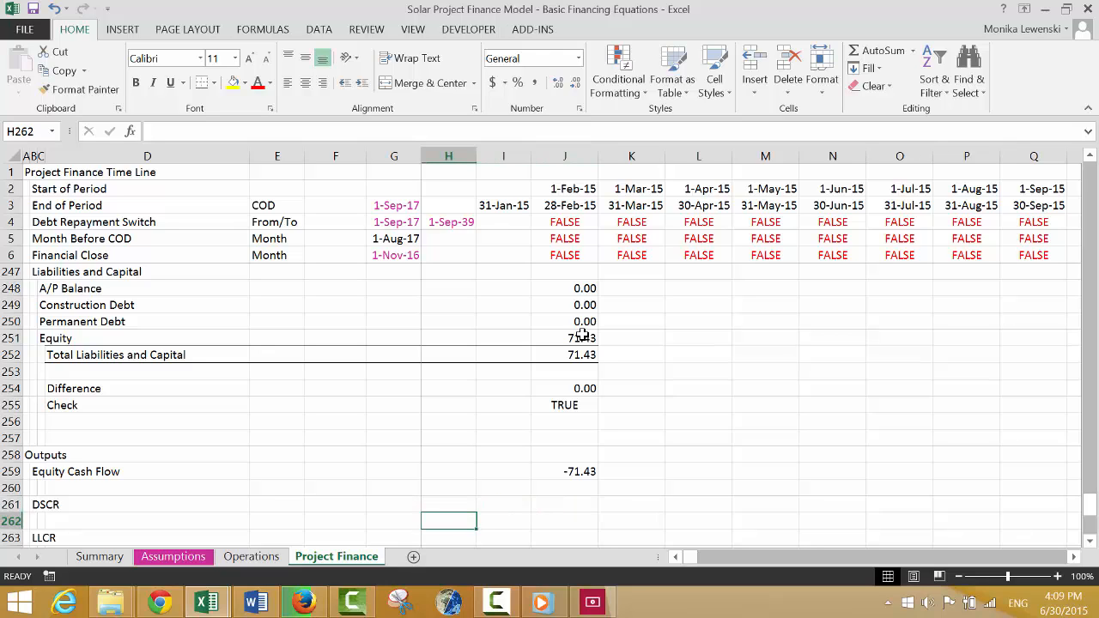
key(shift+space)
key(ctrl+shift+=)
key(ctrl+shift+=)
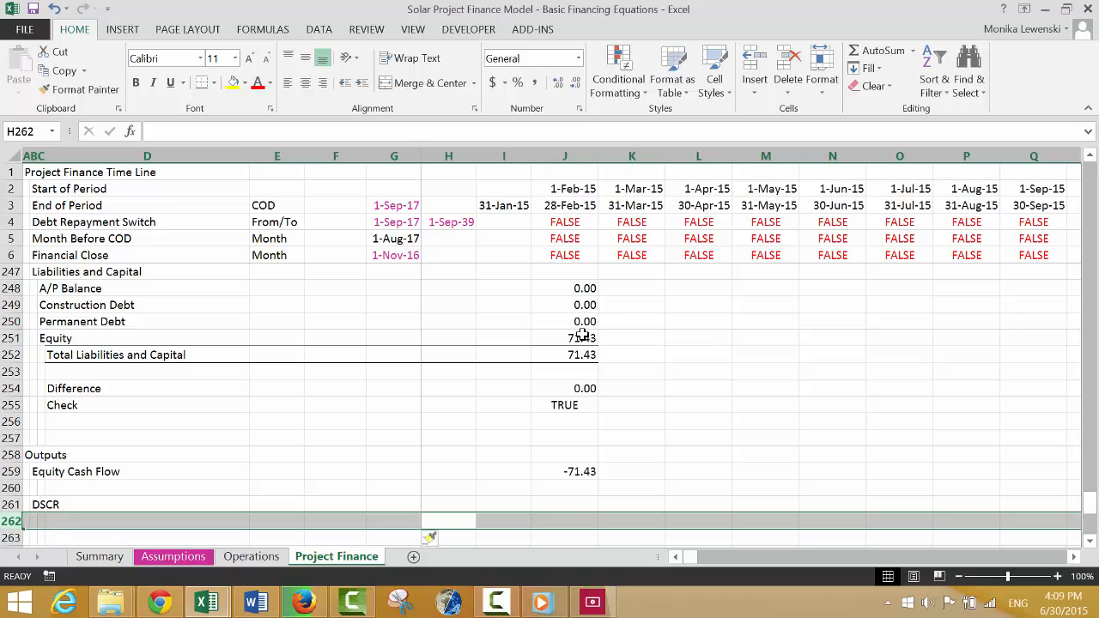
Label the rows under the DSCR heading "CFADS" in C262 and "Debt Service" in C263.
key(Right)
key(Left)
key(Left)
key(Left)
key(Left)
key(Left)
key(Left)
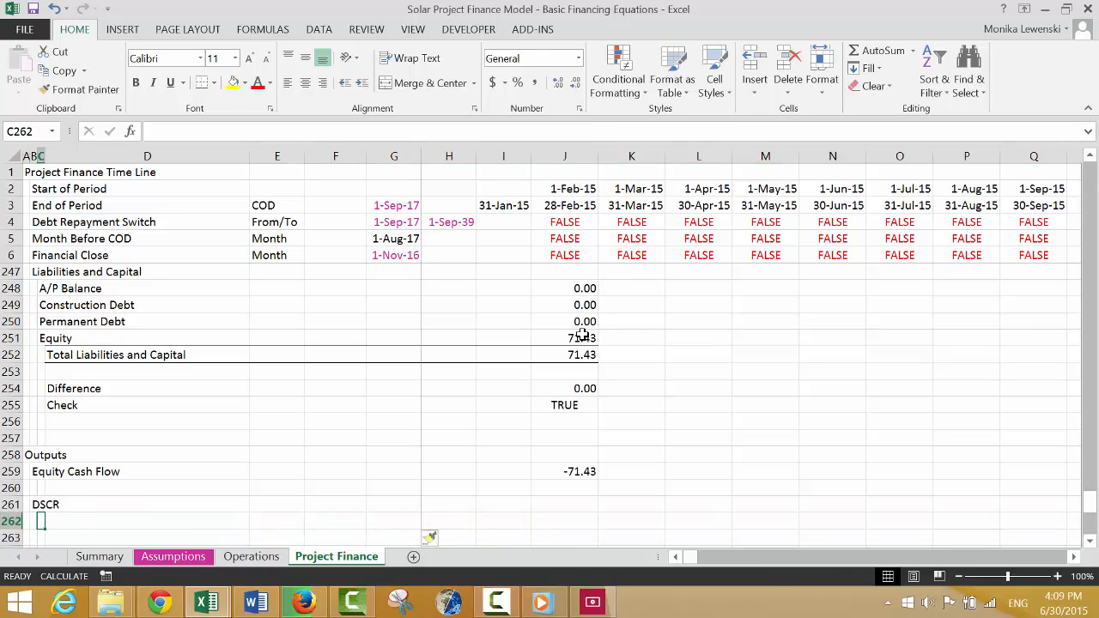
text(CFADS)
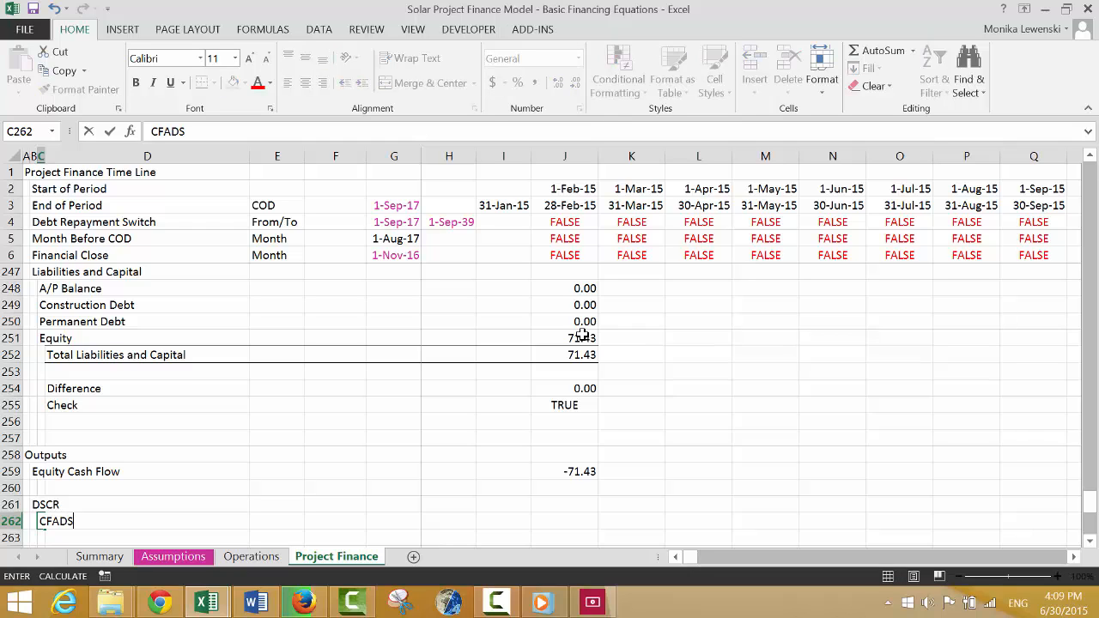
key(Return)
text(Debt Service)
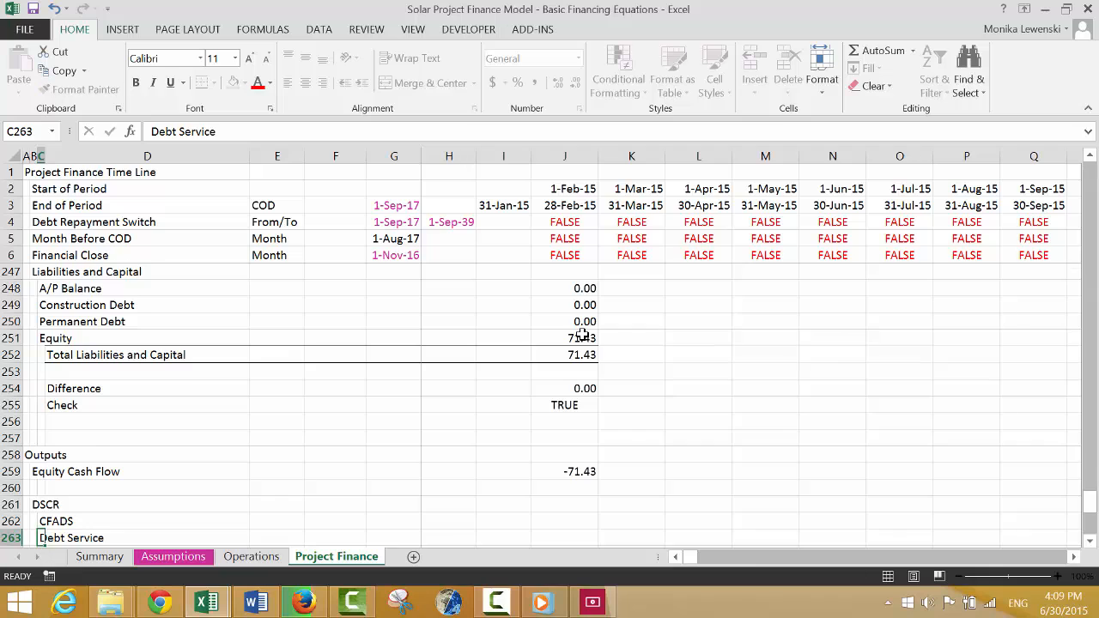
key(Return)
Link the DSCR section's CFADS cell J262 to CFADS in the cash flow waterfall, =J221.
key(Up)
key(Right)
key(Right)
key(Right)
key(Right)
key(Right)
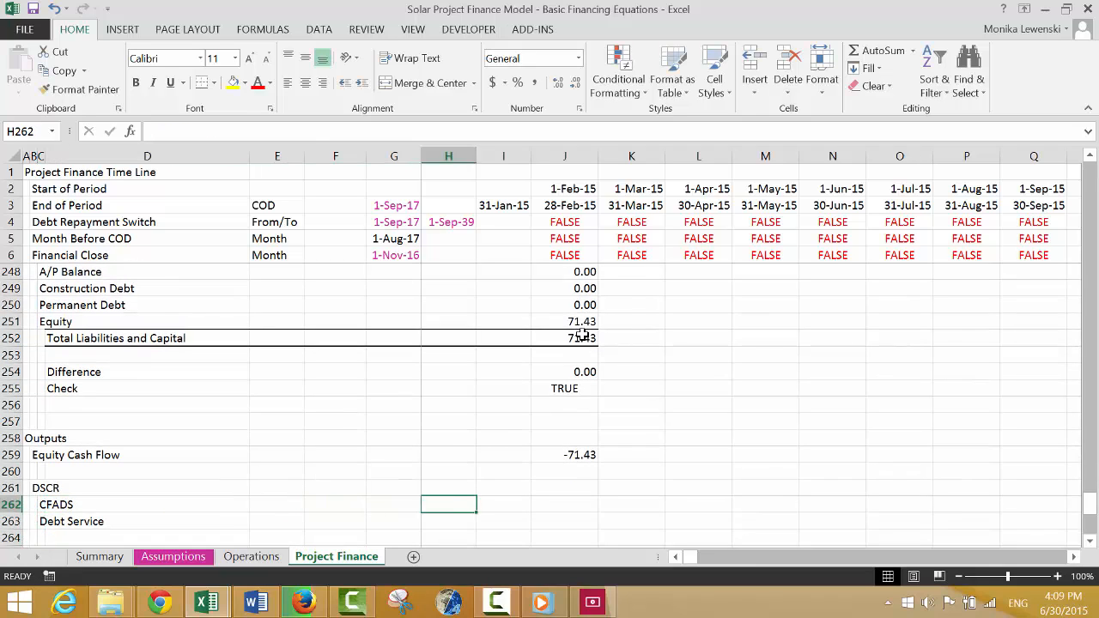
key(Right)
key(Right)
text(=)
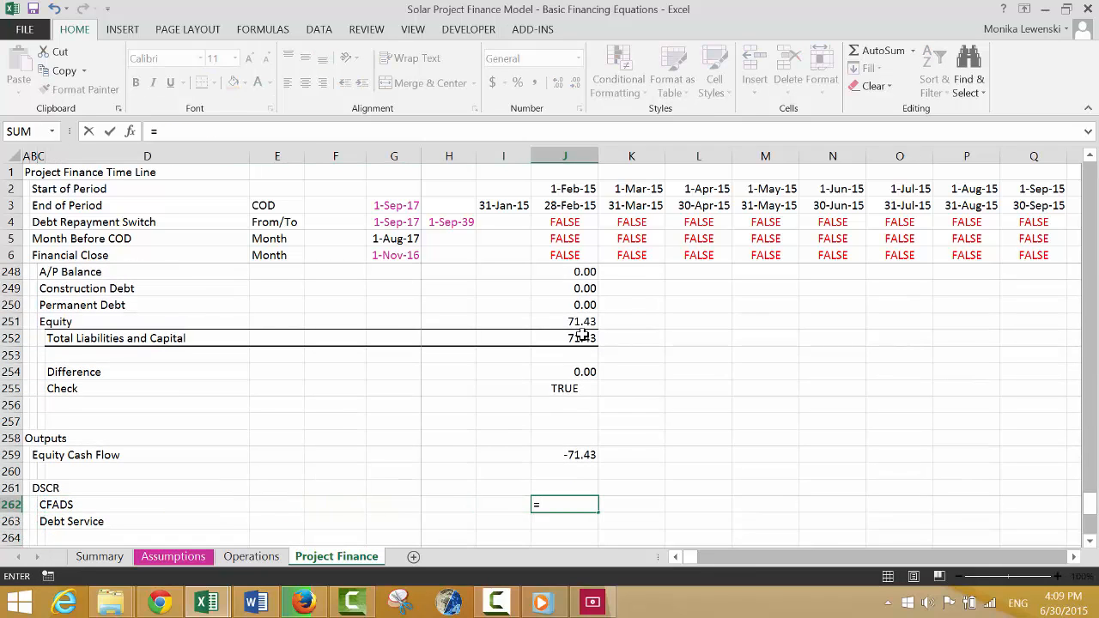
key(Up)
key(Up)
key(Up)
key(Up)
key(Up)
key(Up)
key(Up)
key(Up)
key(Up)
key(Up)
key(Up)
key(Up)
key(Up)
key(Up)
key(Up)
key(Up)
key(Up)
key(Up)
key(Up)
key(Up)
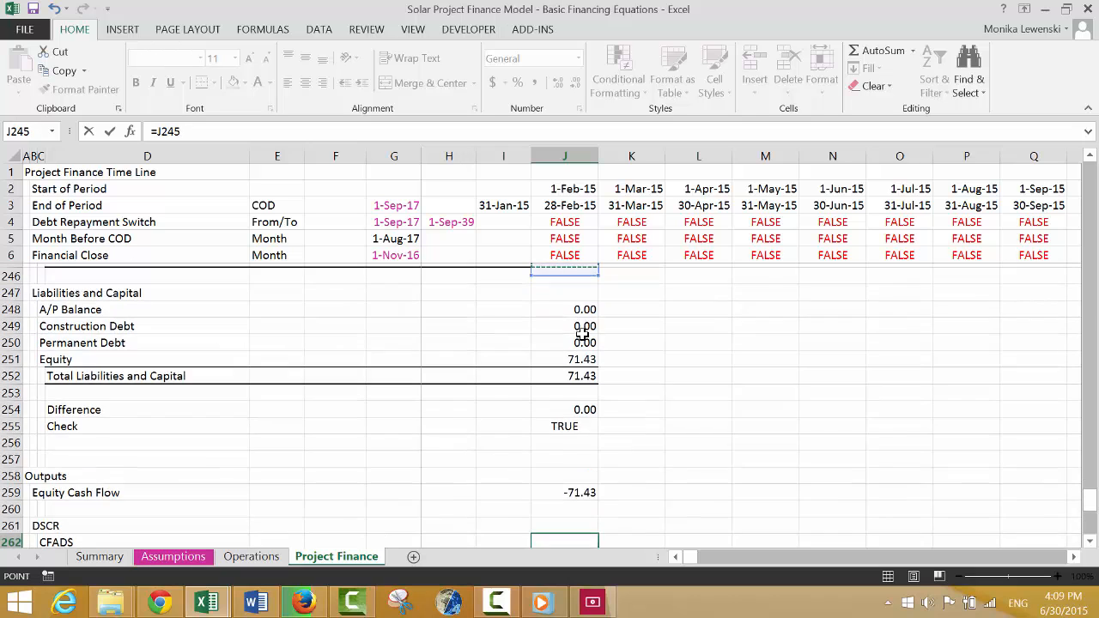
key(Up)
key(Up)
key(Up)
key(Up)
key(Up)
key(Up)
key(Up)
key(Up)
key(Up)
key(Up)
key(Up)
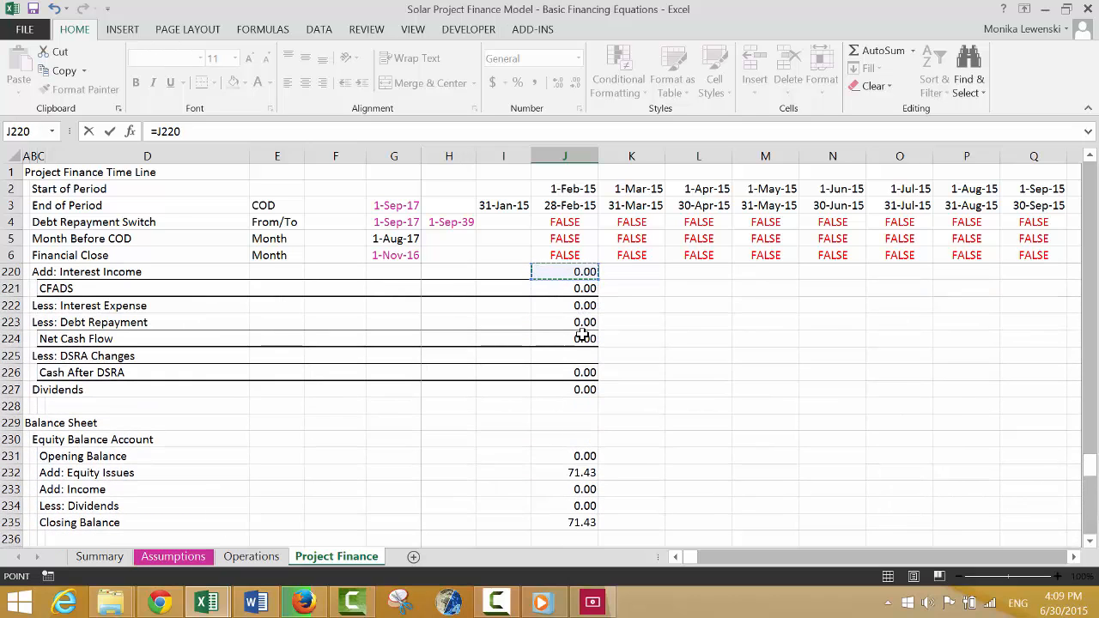
key(Down)
key(Up)
key(Up)
key(Down)
key(Down)
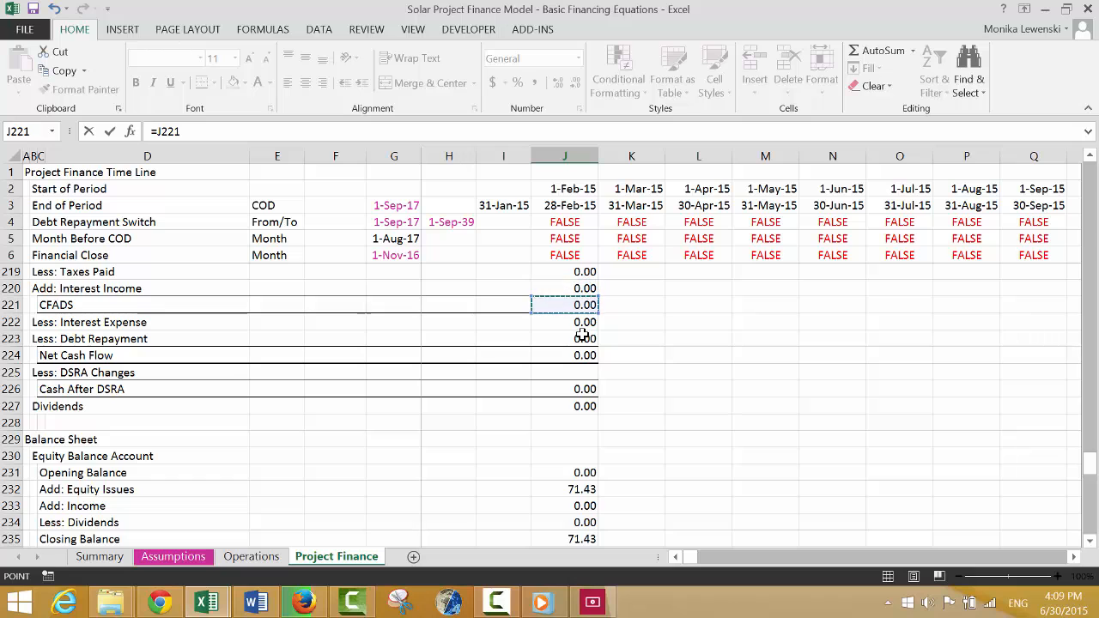
key(Return)
Calculate Debt Service in J263 as the waterfall's Interest Expense (J222) plus Debt Repayment.
text(=)
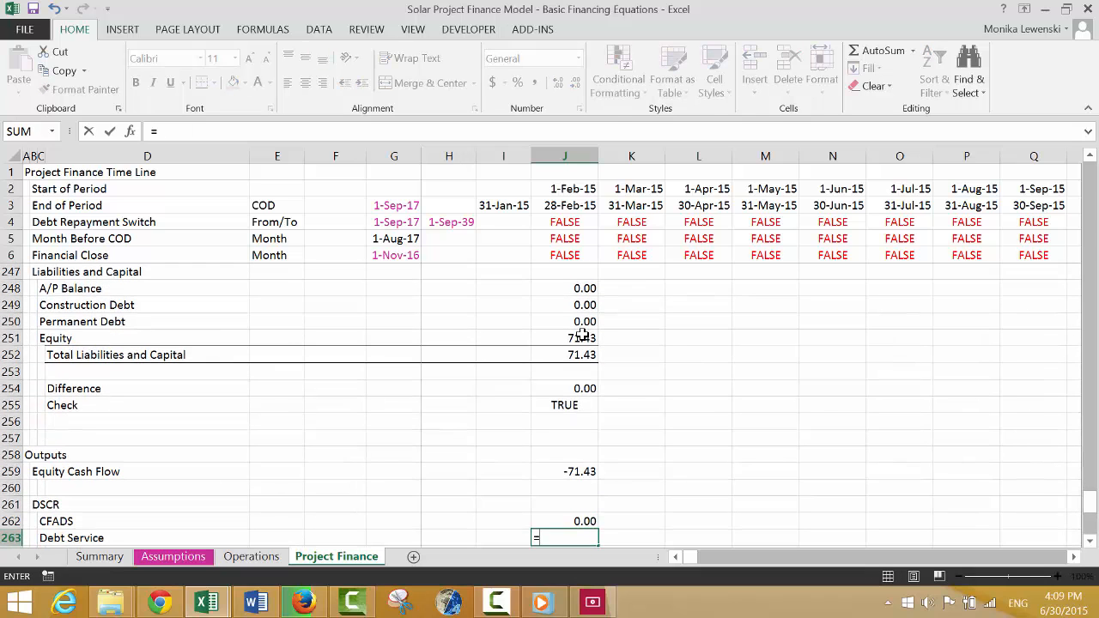
key(Page_Up)
key(Up)
key(Up)
key(Up)
key(Up)
key(Up)
key(Up)
key(Up)
key(Up)
key(Up)
key(Up)
key(Up)
key(Up)
key(Up)
key(Up)
key(Up)
key(Up)
key(Up)
key(Up)
key(Up)
key(Up)
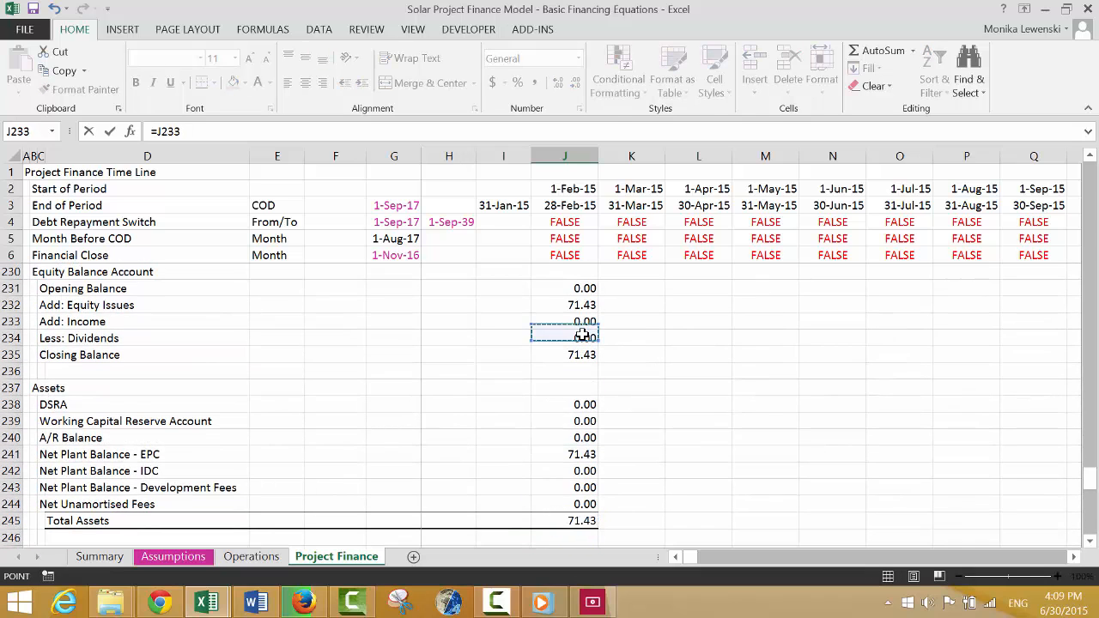
key(Up)
key(Up)
key(Up)
key(Up)
key(Up)
key(Up)
key(Down)
key(Down)
key(Down)
key(Down)
key(Down)
key(Down)
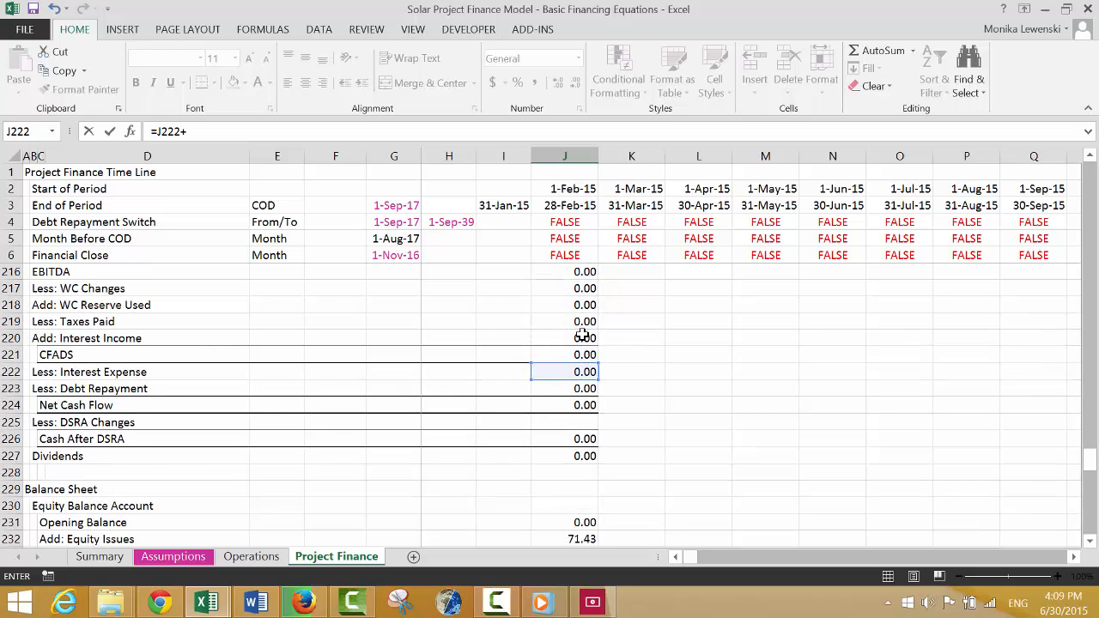
key(Return)
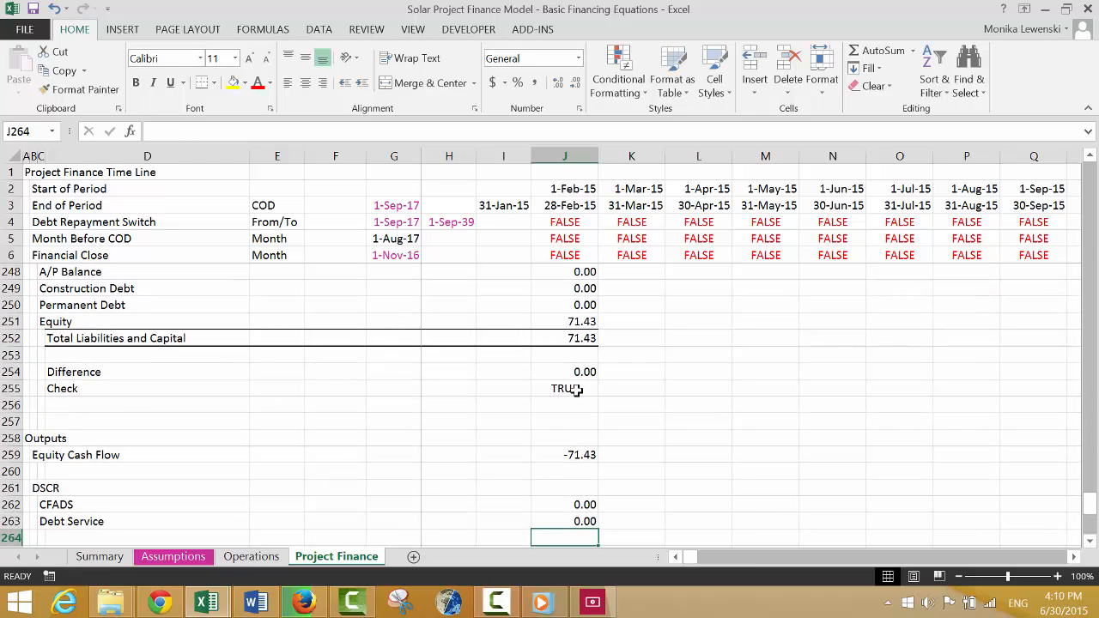
Add the label "DSCR" in D264 and insert a blank row between it and LLCR.
key(Left)
key(Left)
key(Left)
key(Left)
key(Left)
key(Left)
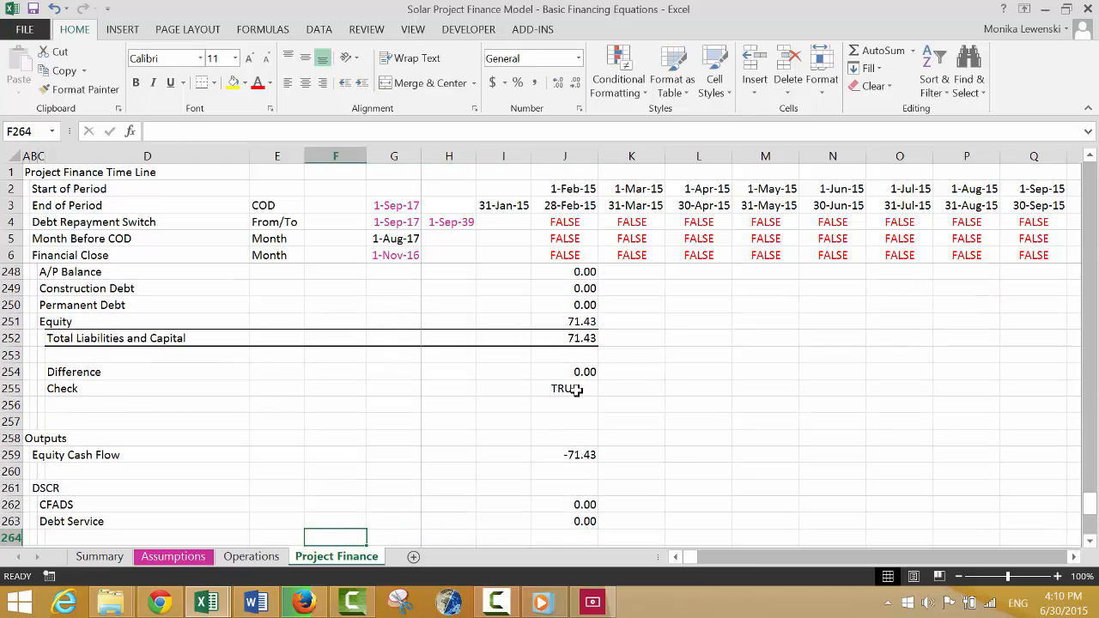
key(Left)
key(Right)
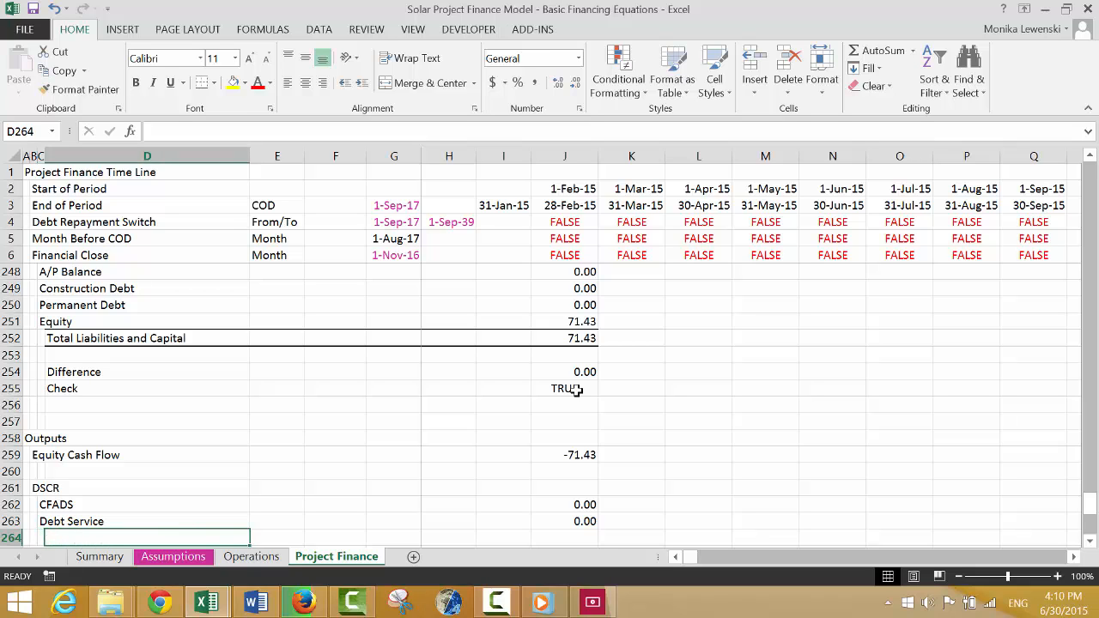
text(DSCR)
key(Return)
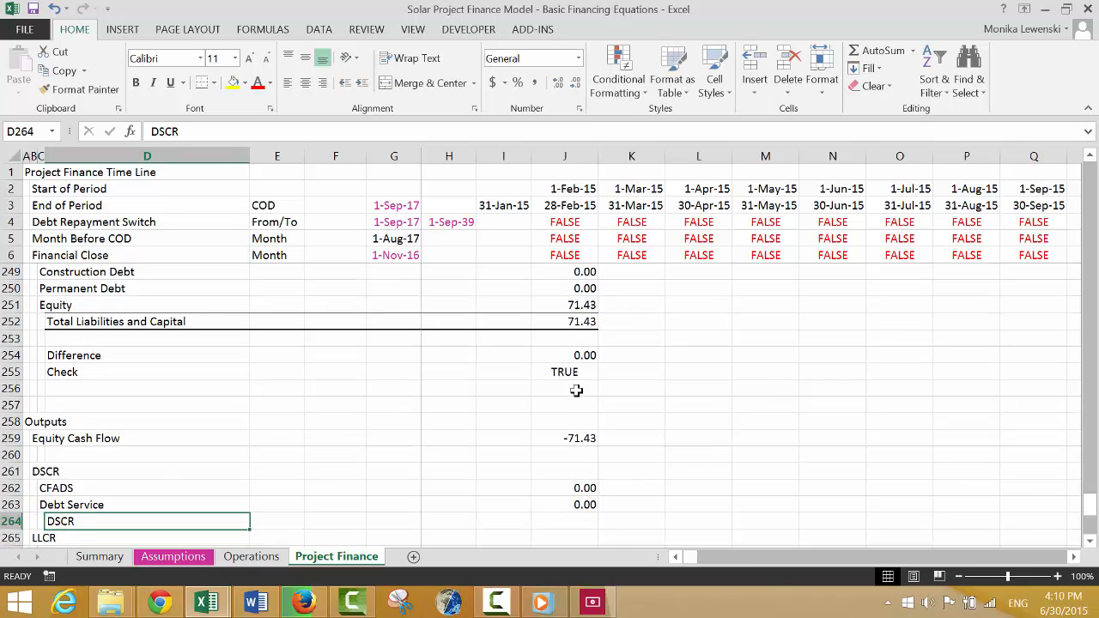
key(ctrl+shift+plus)
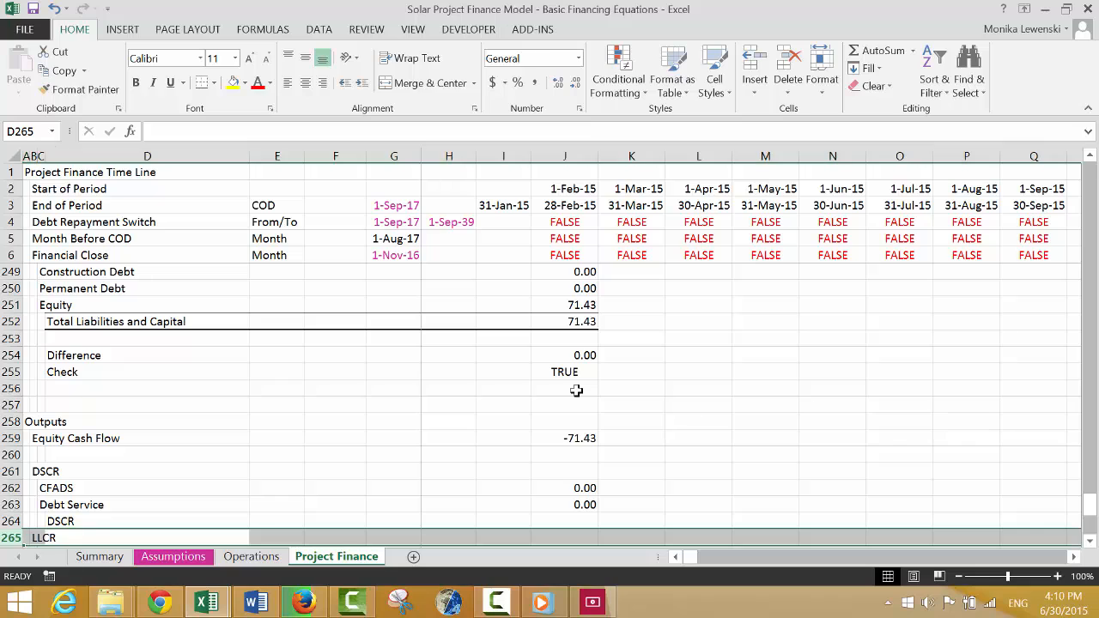
Calculate the DSCR in J264 as CFADS divided by Debt Service, =J262/J263.
key(Up)
key(Right)
key(Right)
key(Right)
key(Right)
key(Right)
key(Right)
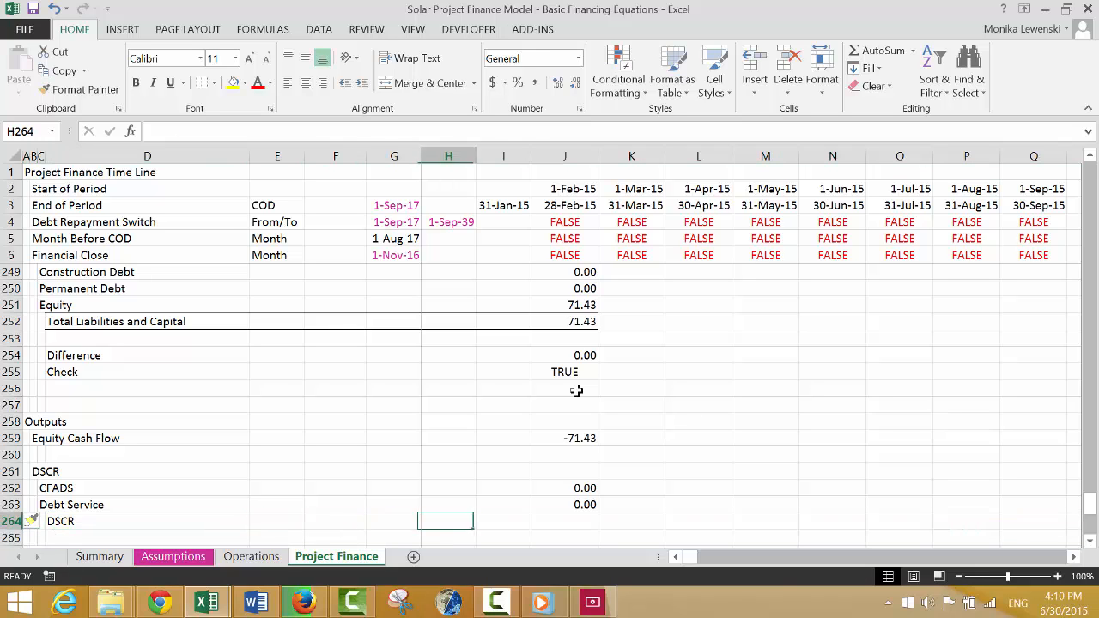
text(=)
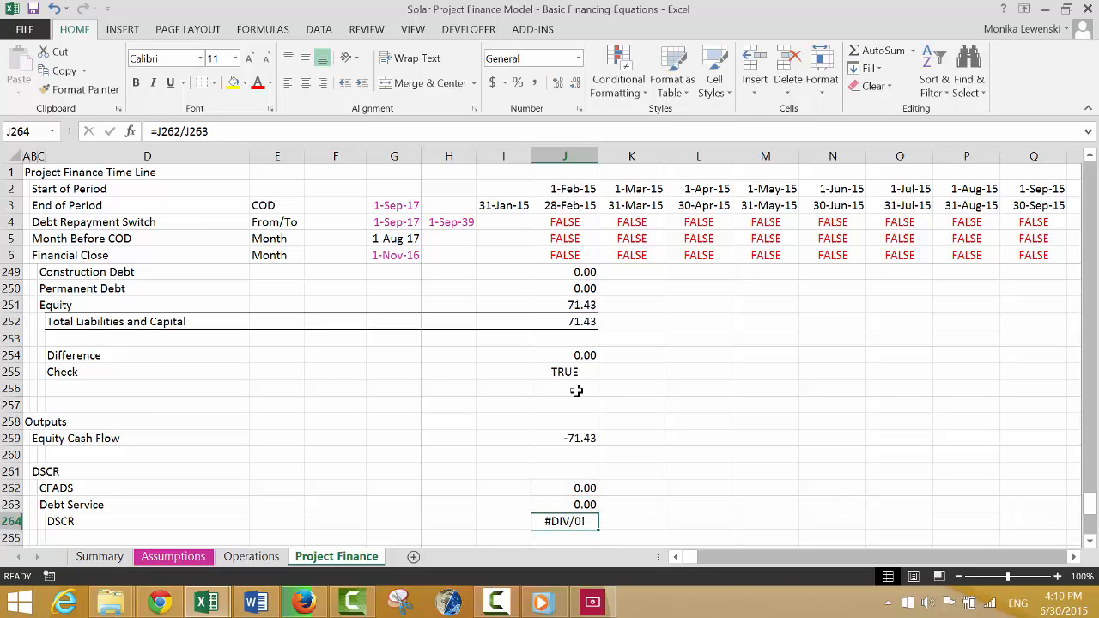
Wrap the DSCR formula in J264 in an IF test on Debt Service, =IF(J263,J262/J263).
key(F2)
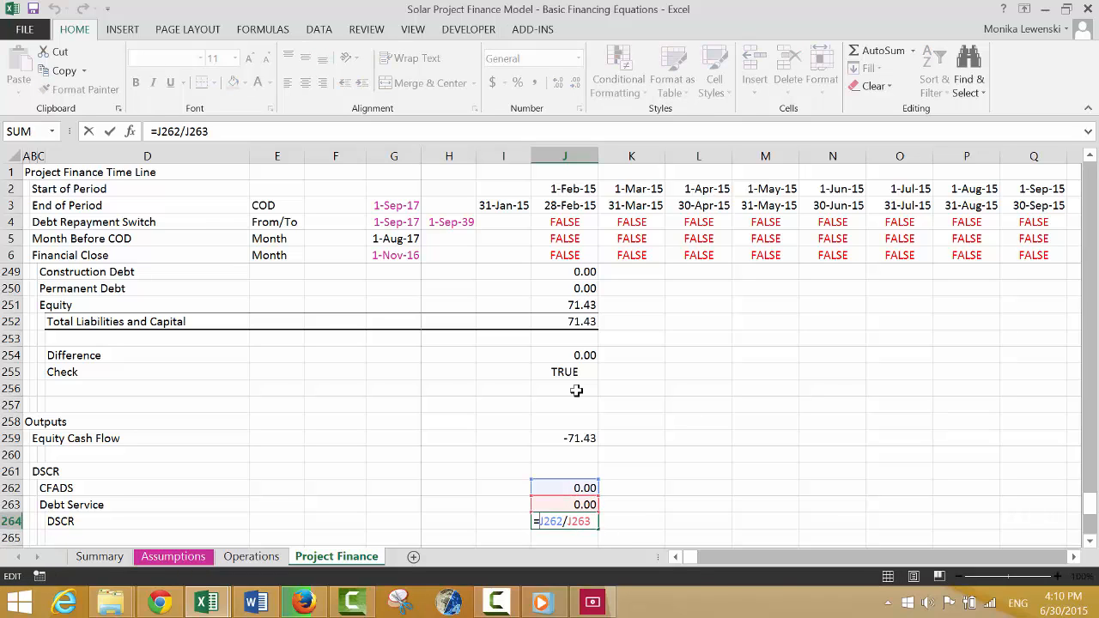
text(if()
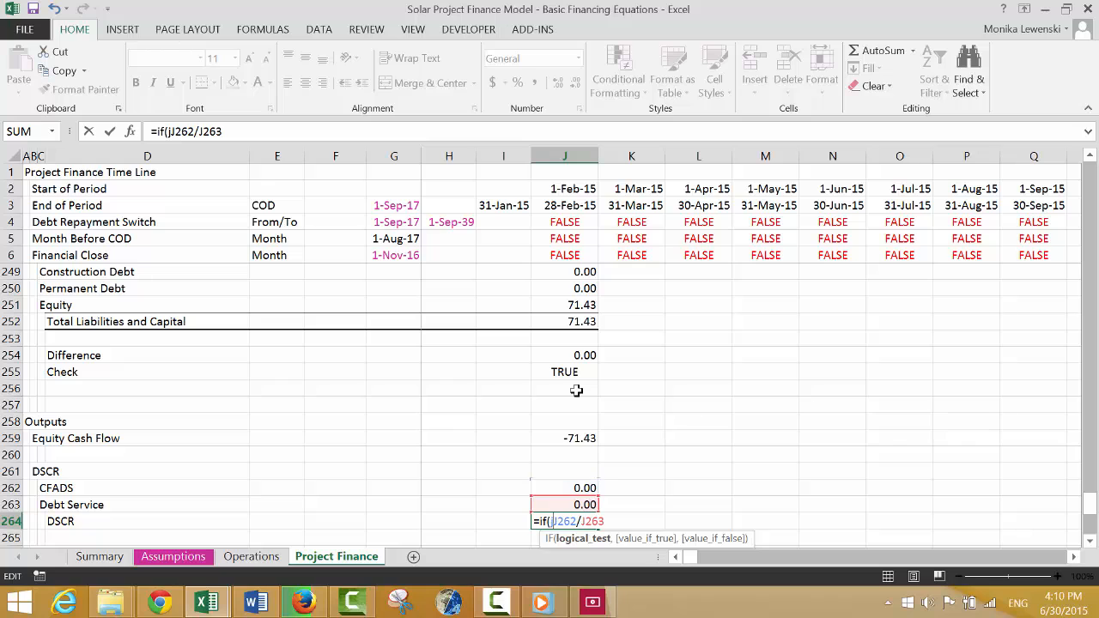
text(j264,)
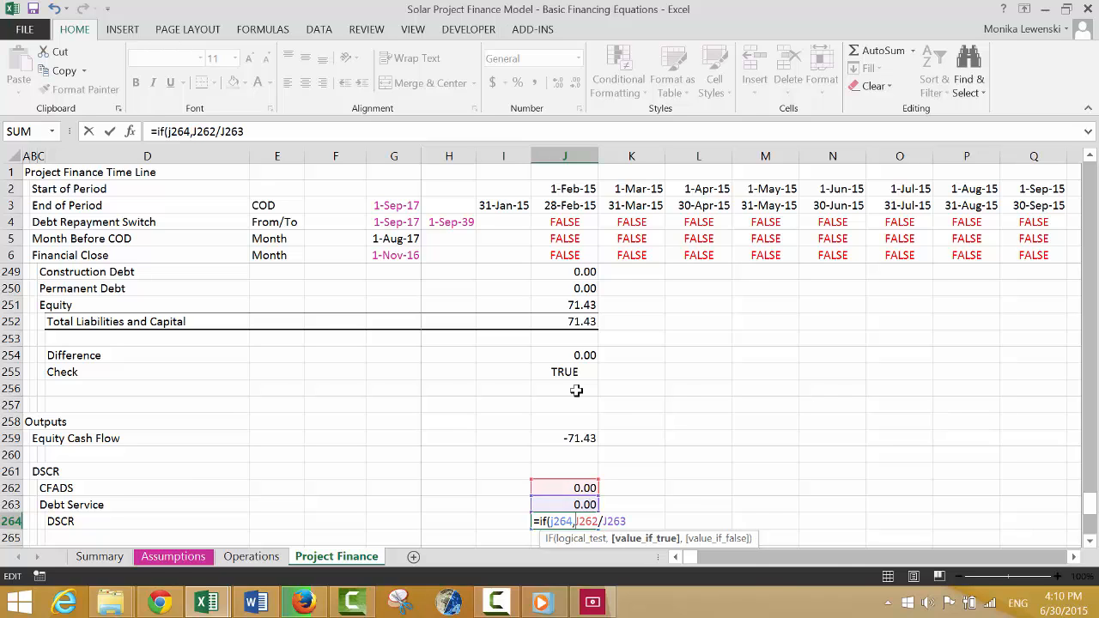
key(ctrl+Return)
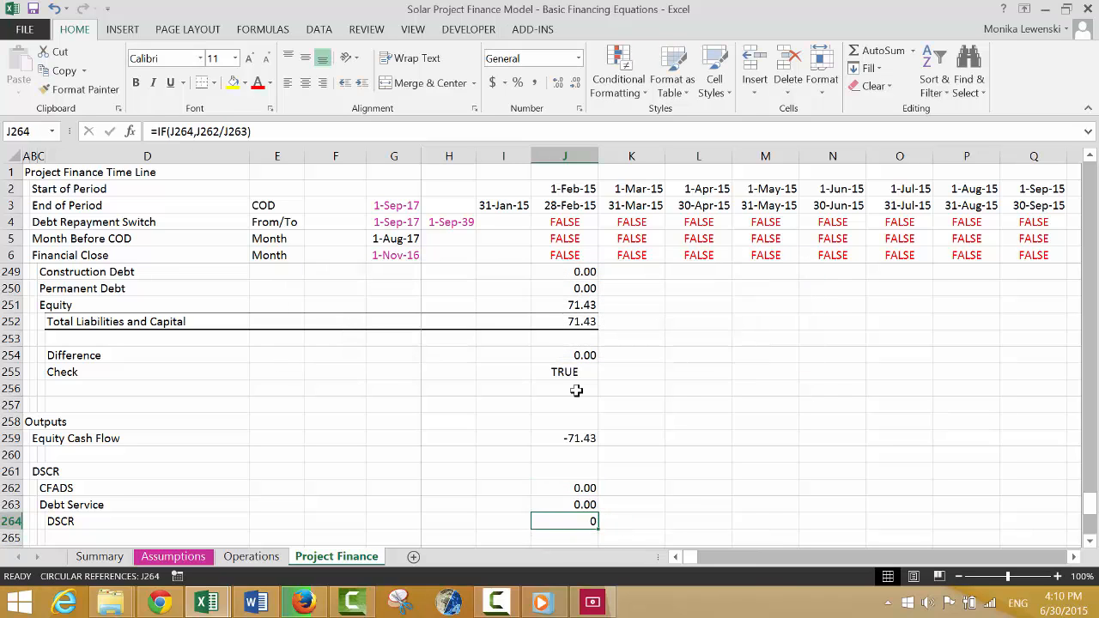
key(F2)
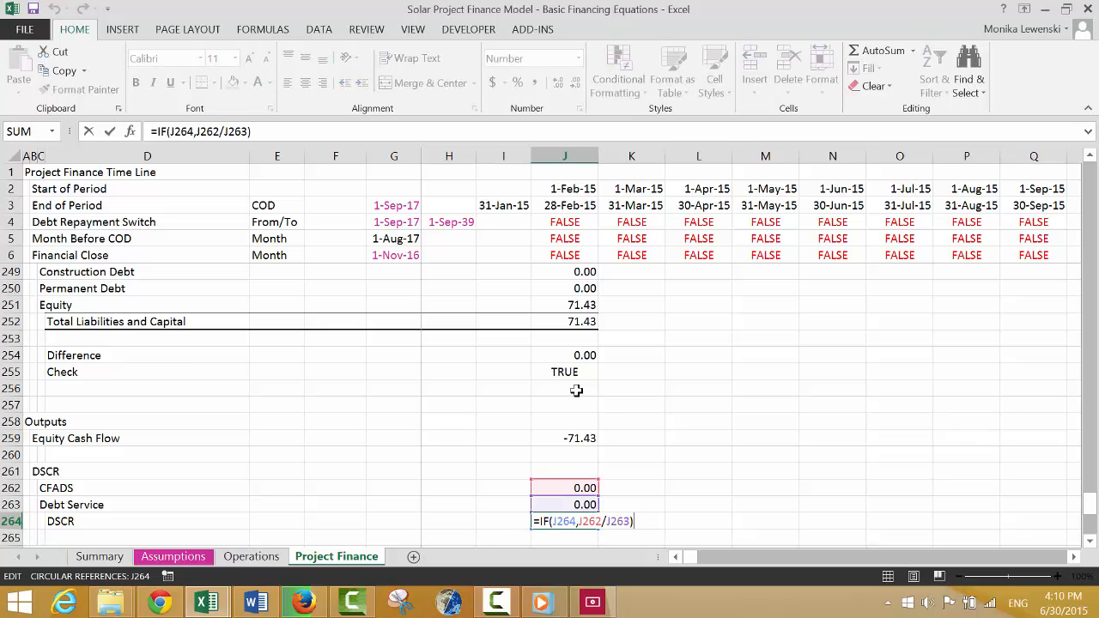
key(Left)
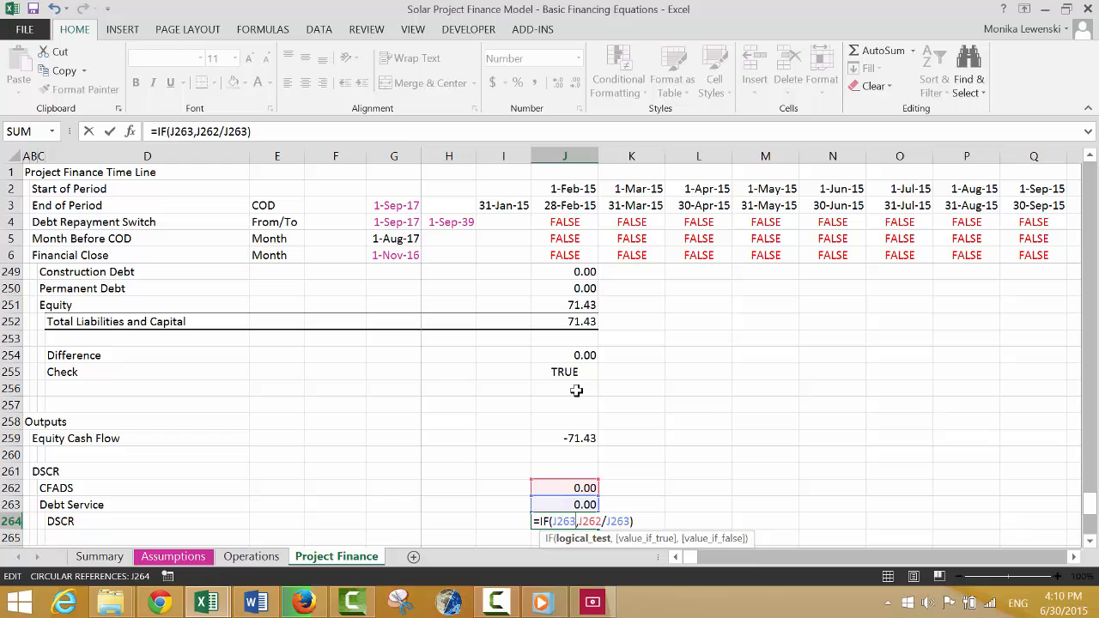
key(Return)
key(Up)
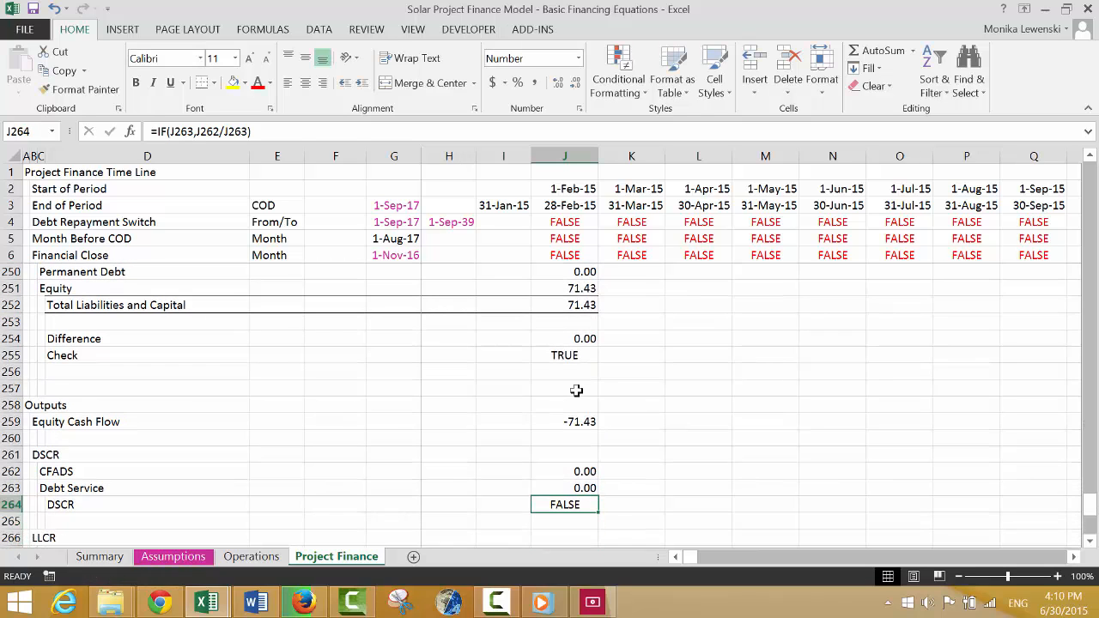
Extend the IF test in the DSCR formula so that Debt Service J263 must be greater than a small decimal threshold.
key(F2)
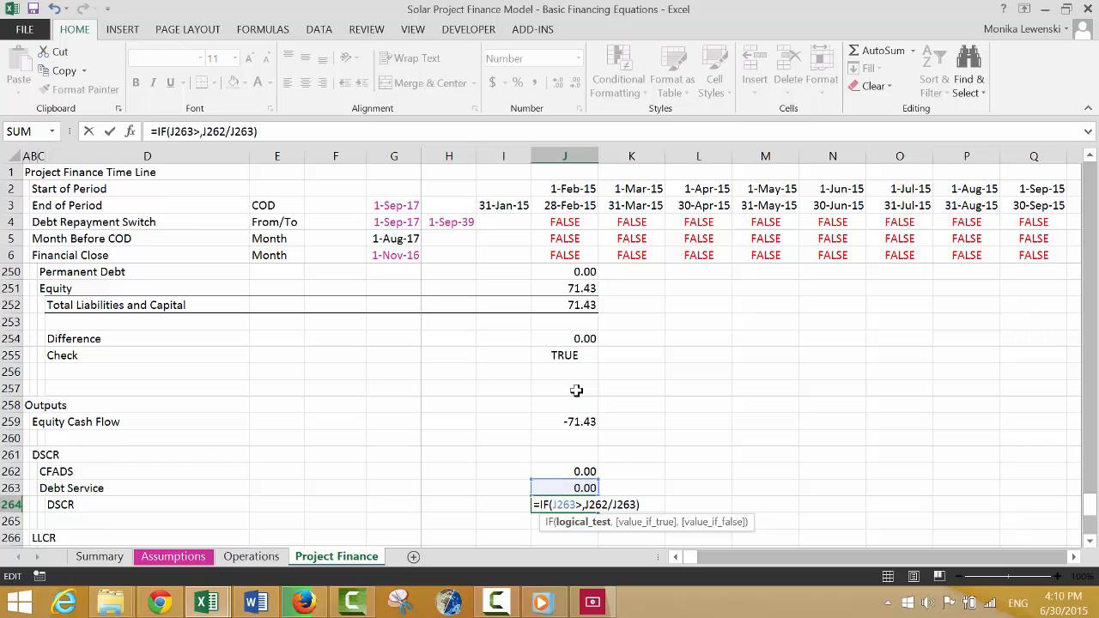
text(>.0)
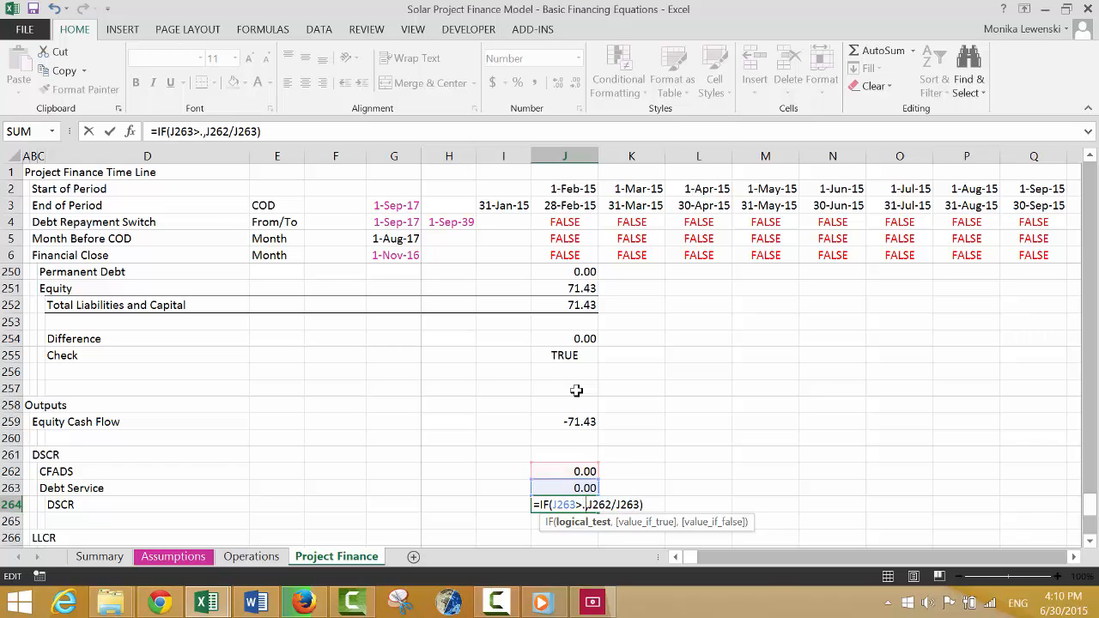
text(0)
key(Return)
Select the column J formulas from the IDC Opening Balance in J164 down to the DSCR in J264.
key(Up)
key(Up)
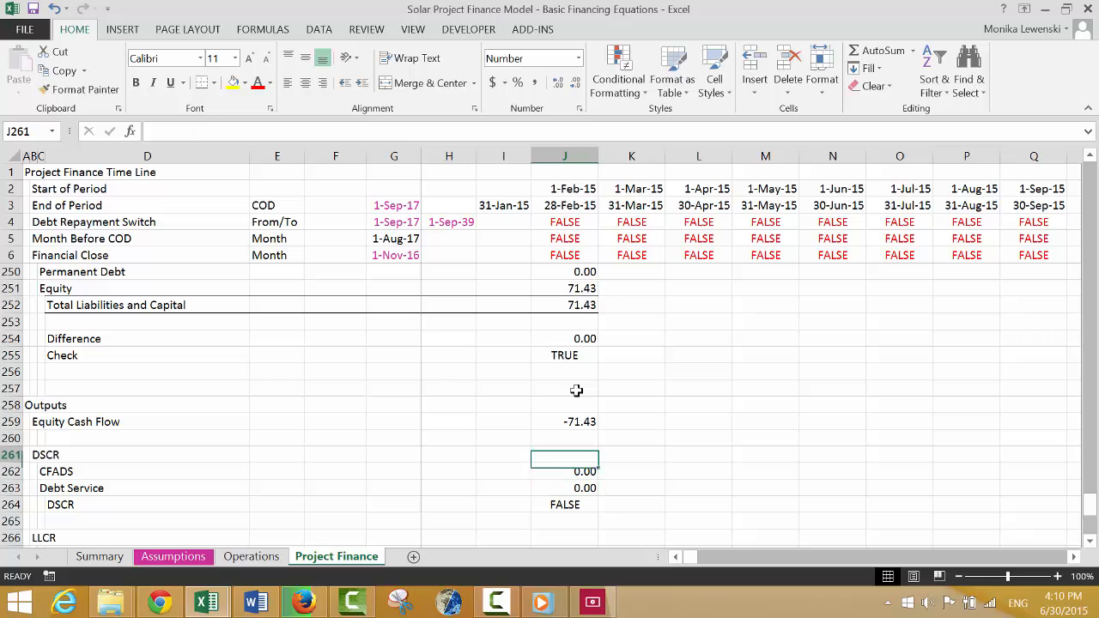
key(Up)
key(Up)
key(Up)
key(Up)
key(Up)
key(Up)
key(Up)
key(Up)
key(Up)
key(Up)
key(Up)
key(Up)
key(Up)
key(Up)
key(Up)
key(Up)
key(Up)
key(Up)
key(Up)
key(Up)
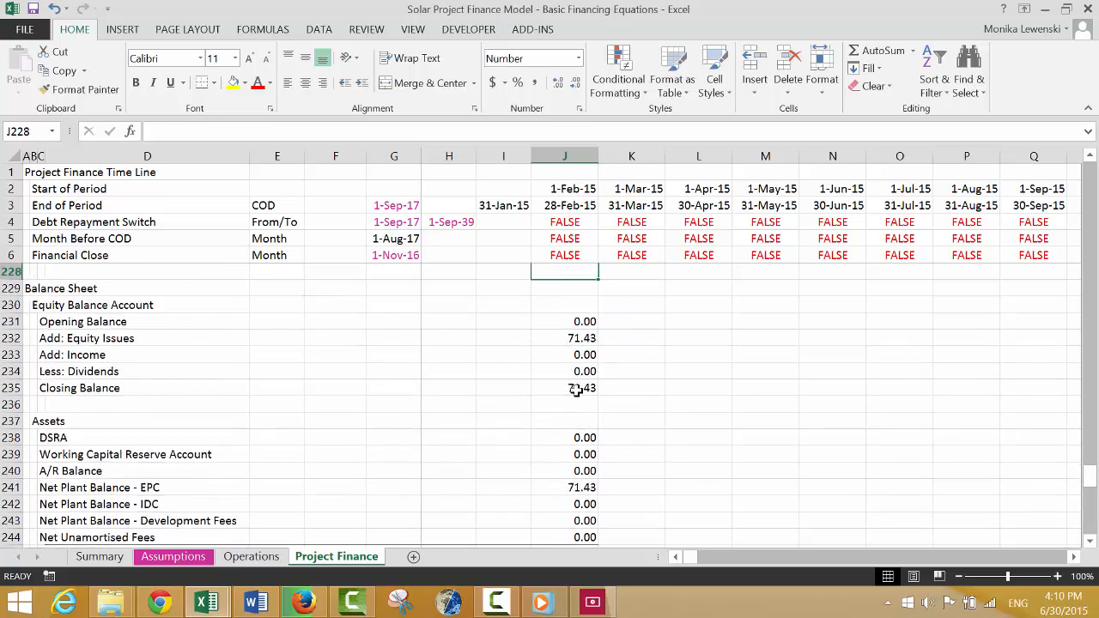
key(Up)
key(Up)
key(Up)
key(Up)
key(Up)
key(Up)
key(Up)
key(Up)
key(Up)
key(Up)
key(Up)
key(Up)
key(Up)
key(Up)
key(Up)
key(Up)
key(Up)
key(Up)
key(Up)
key(Up)
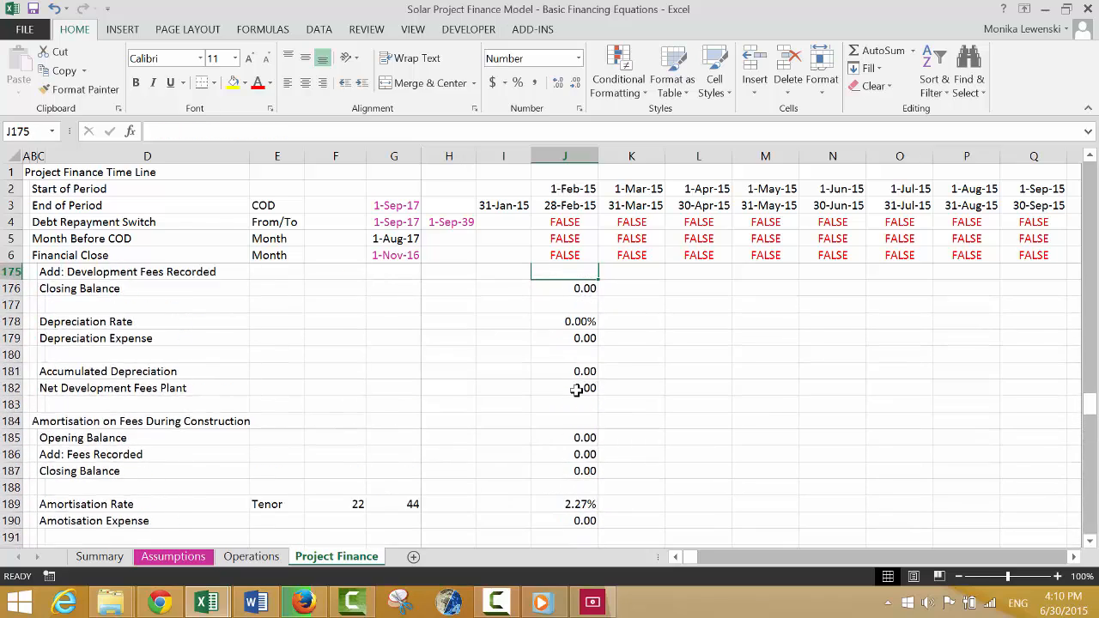
key(Up)
key(Up)
key(Up)
key(Up)
key(Up)
key(Up)
key(Up)
key(Up)
key(Up)
key(Up)
key(Up)
key(Down)
key(Down)
key(Down)
key(Down)
key(Down)
key(Down)
key(Down)
key(Down)
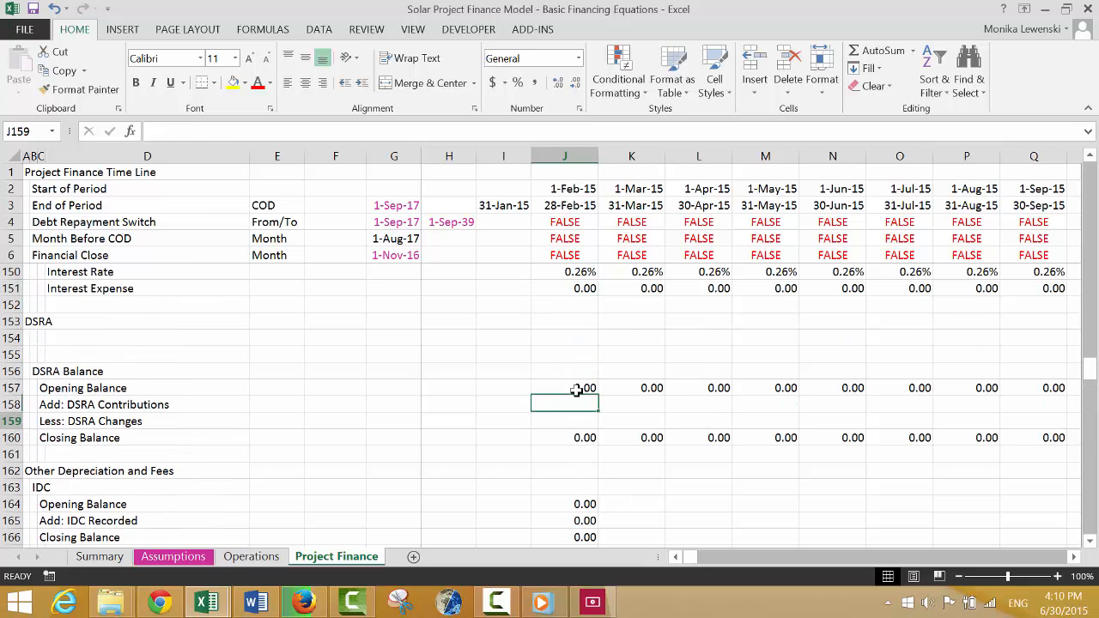
key(shift+Down)
key(shift+Down)
key(shift+Down)
key(shift+Down)
key(shift+Down)
key(shift+Down)
key(shift+Down)
key(shift+Down)
key(shift+Down)
key(shift+Down)
key(shift+Down)
key(shift+Down)
key(shift+Down)
key(shift+Down)
key(shift+Down)
key(shift+Down)
key(shift+Down)
key(shift+Down)
key(shift+Down)
key(shift+Down)
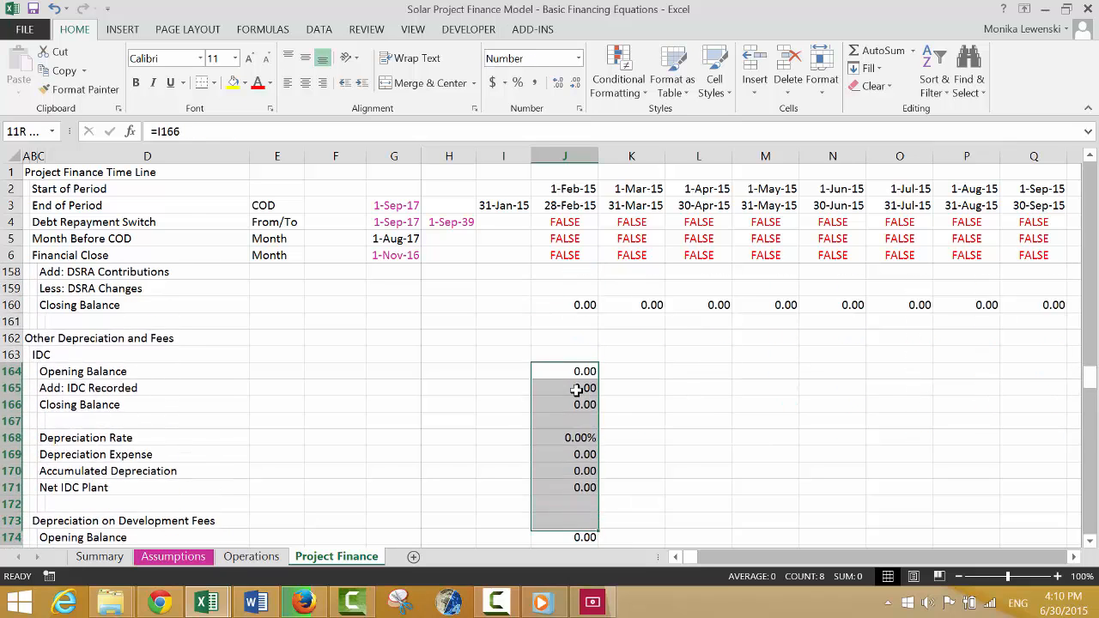
key(shift+Down)
key(shift+Down)
key(shift+Down)
key(shift+Down)
key(shift+Down)
key(shift+Down)
key(shift+Down)
key(shift+Down)
key(shift+Down)
key(shift+Down)
key(shift+Down)
key(shift+Down)
key(shift+Down)
key(shift+Down)
key(shift+Down)
key(shift+Down)
key(shift+Down)
key(shift+Down)
key(shift+Down)
key(shift+Down)
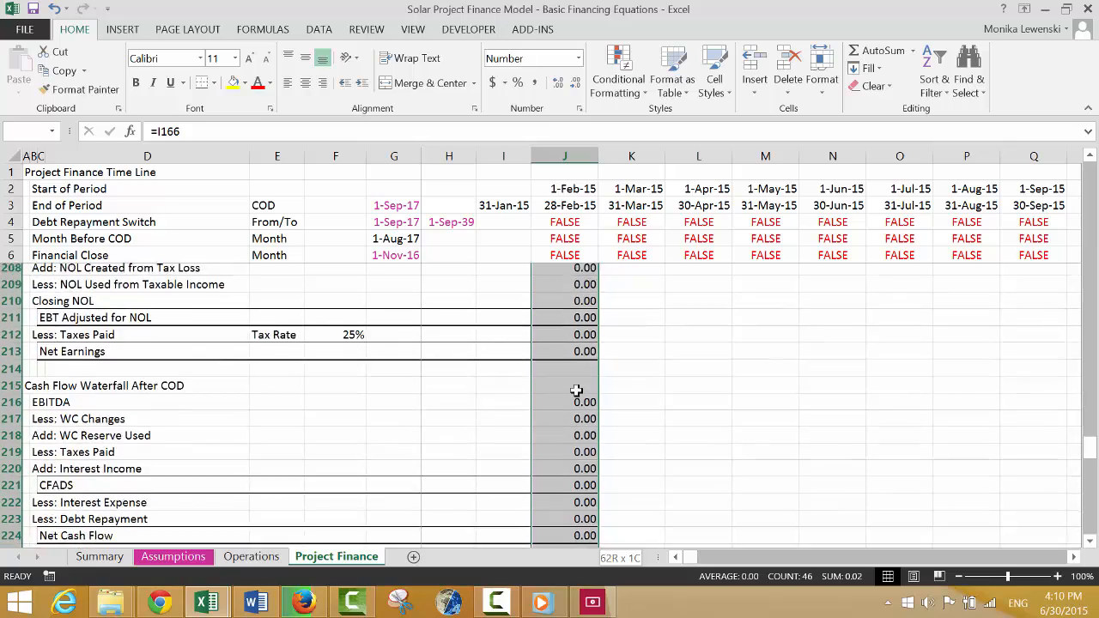
key(shift+Down)
key(shift+Down)
key(shift+Down)
key(shift+Down)
key(shift+Down)
key(shift+Down)
key(shift+Down)
key(shift+Down)
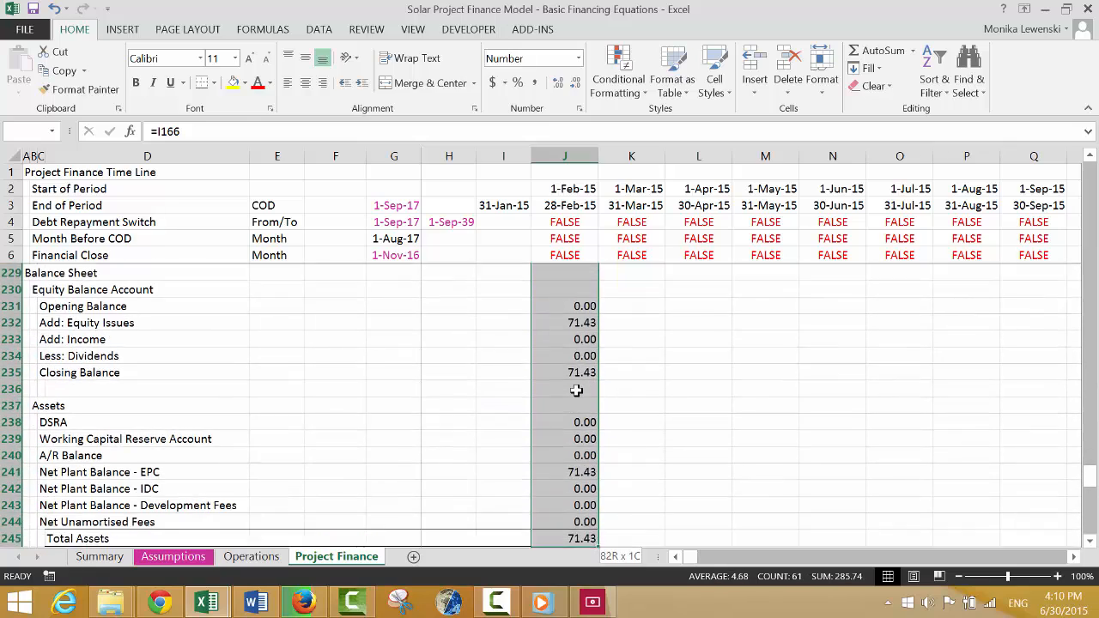
key(shift+Down)
key(shift+Down)
key(shift+Down)
key(shift+Down)
key(shift+Down)
key(shift+Down)
key(shift+Down)
key(shift+Down)
key(shift+Down)
key(shift+Down)
key(shift+Down)
key(shift+Down)
key(shift+Down)
key(shift+Down)
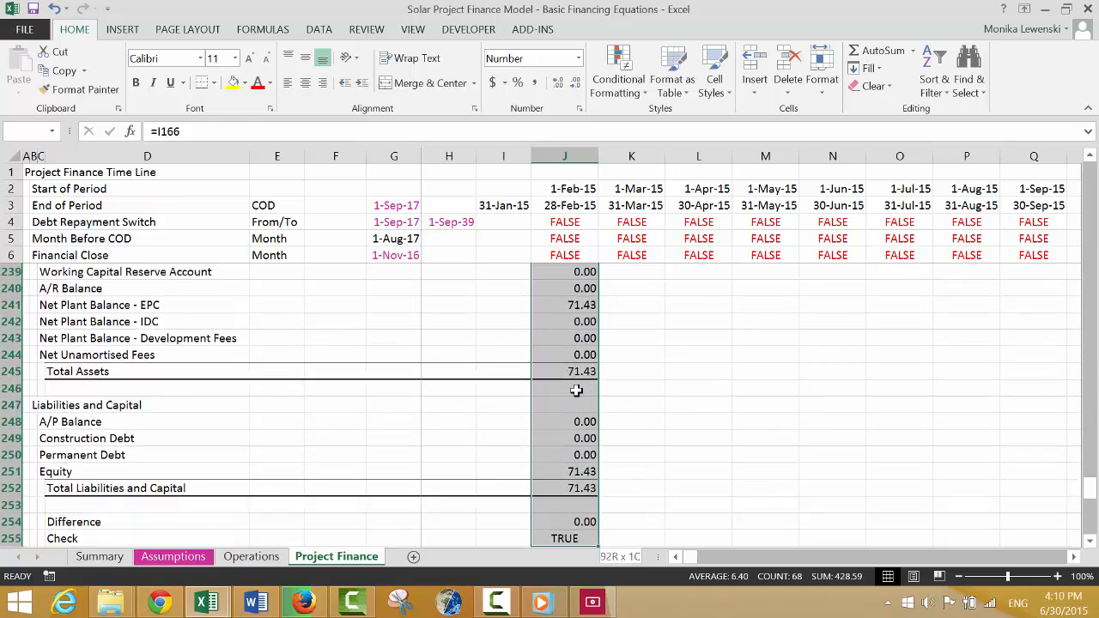
key(shift+Up)
key(shift+Up)
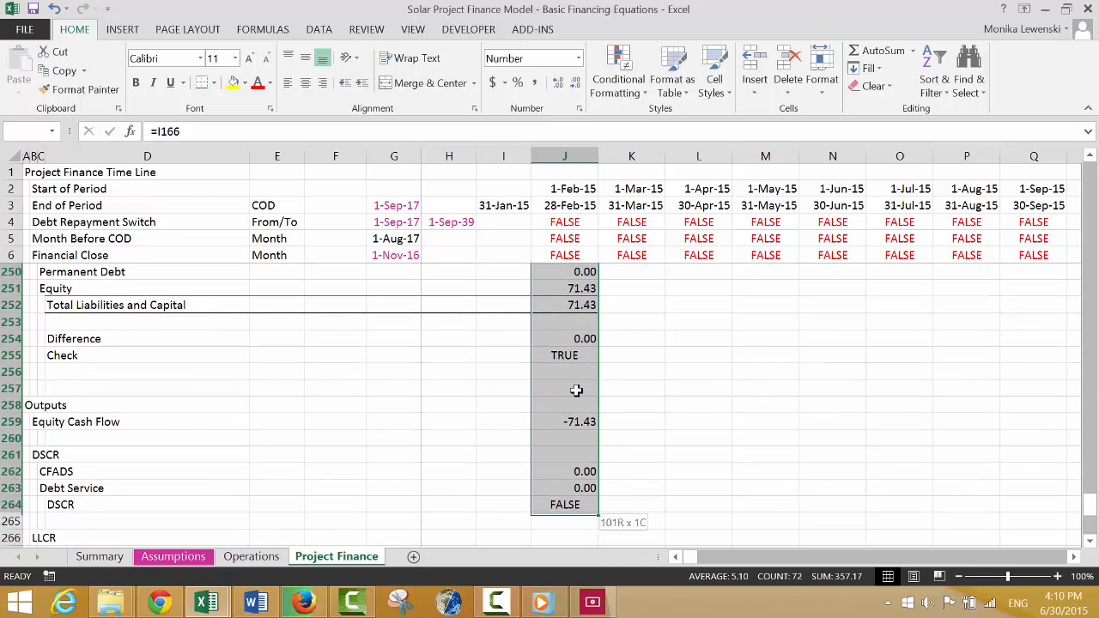
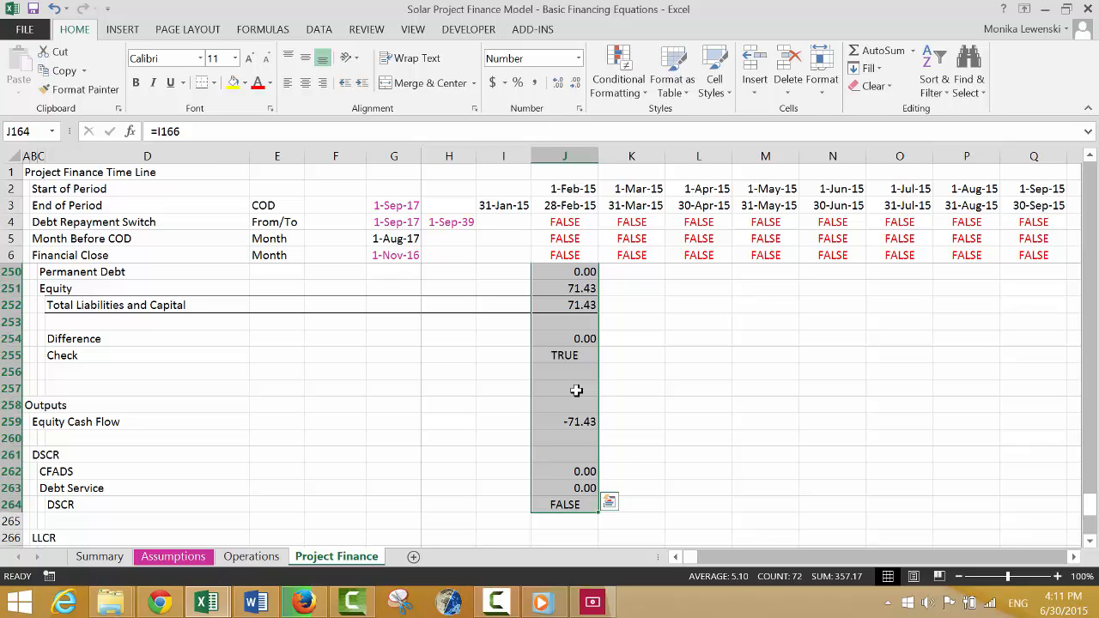
Copy the column J formulas from IDC Opening Balance (row 164) through DSCR (row 264) across the timeline columns.
key(ctrl+shift+r)
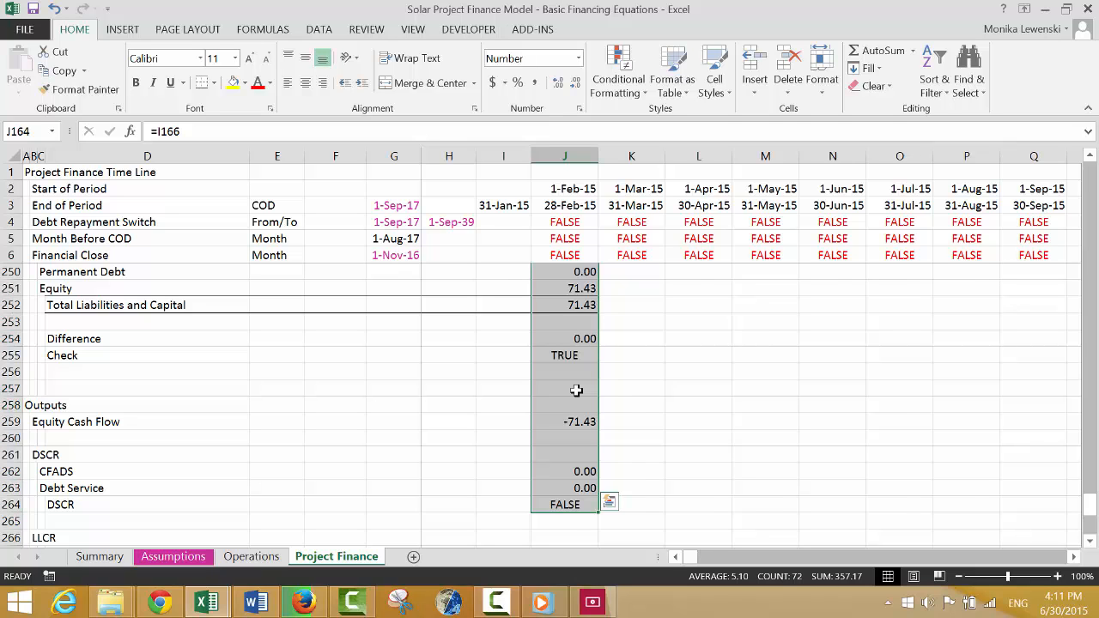
key(Up)
key(Up)
key(Up)
key(Up)
key(Up)
key(Up)
key(Up)
key(Up)
key(Up)
key(Up)
key(Up)
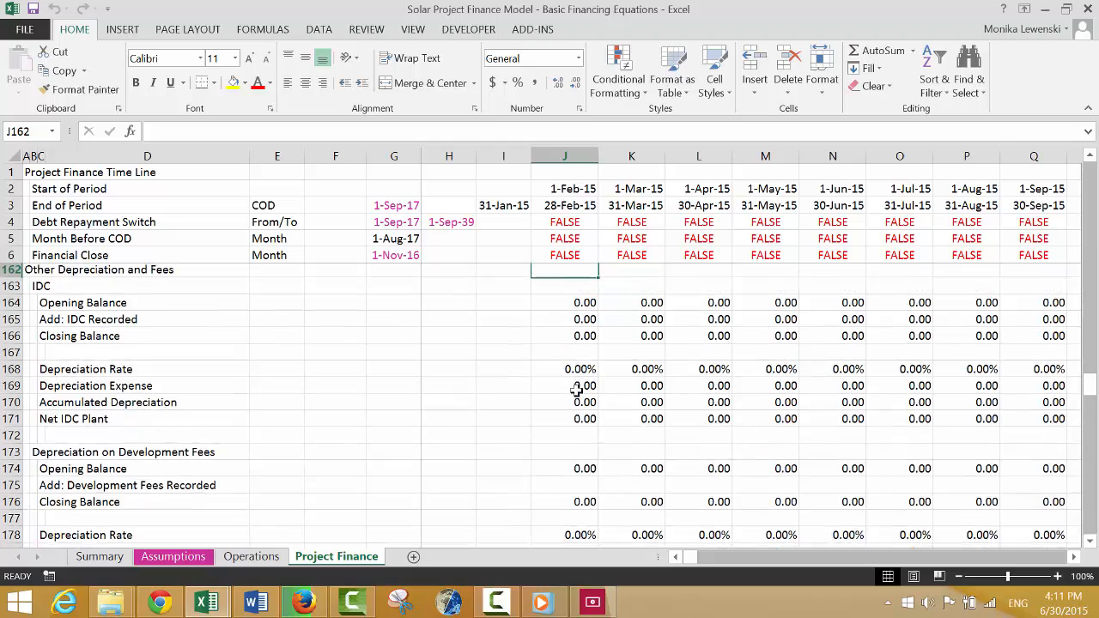
Review the CFADS, permanent debt, DSRA and IDC rows in the first timeline period.
key(Up)
key(Up)
key(Up)
key(Up)
key(Up)
key(Up)
key(Up)
key(Up)
key(Up)
key(Up)
key(Up)
key(Up)
key(Up)
key(Up)
key(Up)
key(Up)
key(Up)
key(Up)
key(Up)
key(Up)
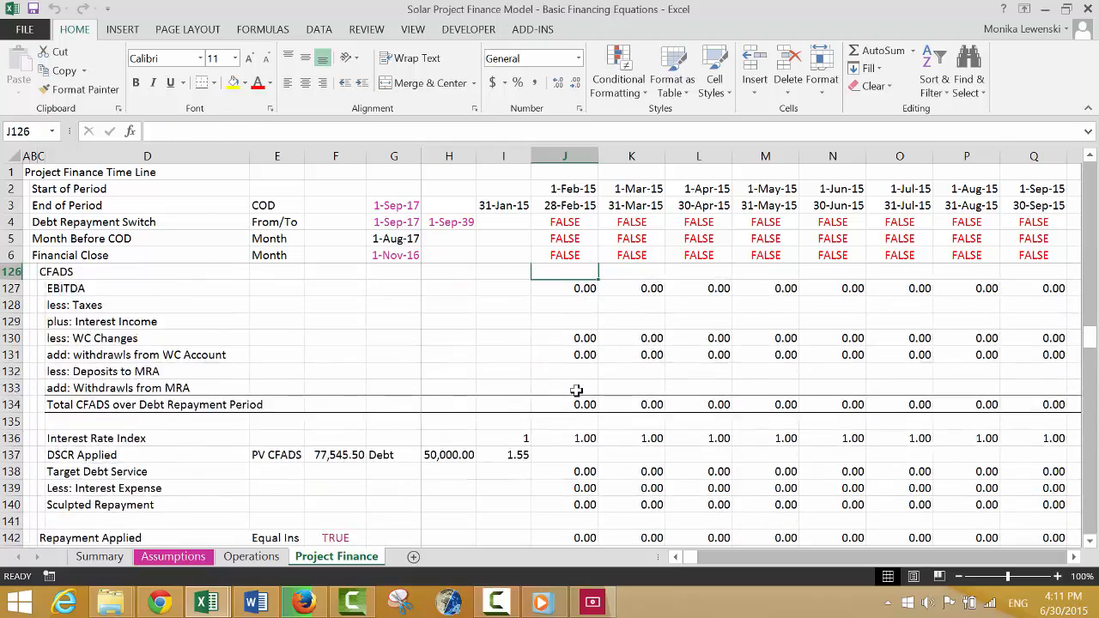
key(Down)
key(Down)
key(Down)
key(Down)
key(Down)
key(Down)
key(Down)
key(Down)
key(Down)
key(Down)
key(Down)
key(Down)
key(Down)
key(Down)
key(Down)
key(Down)
key(Down)
key(Down)
key(Down)
key(Down)
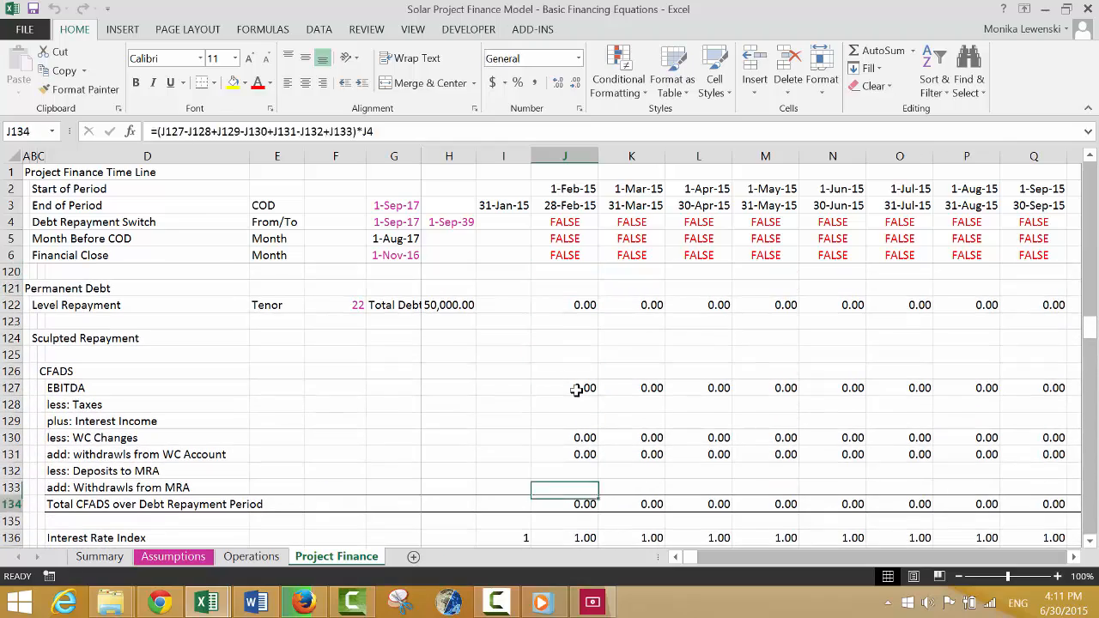
key(Down)
key(Down)
key(Down)
key(Down)
key(Down)
key(Down)
key(Down)
key(Down)
key(Down)
key(Down)
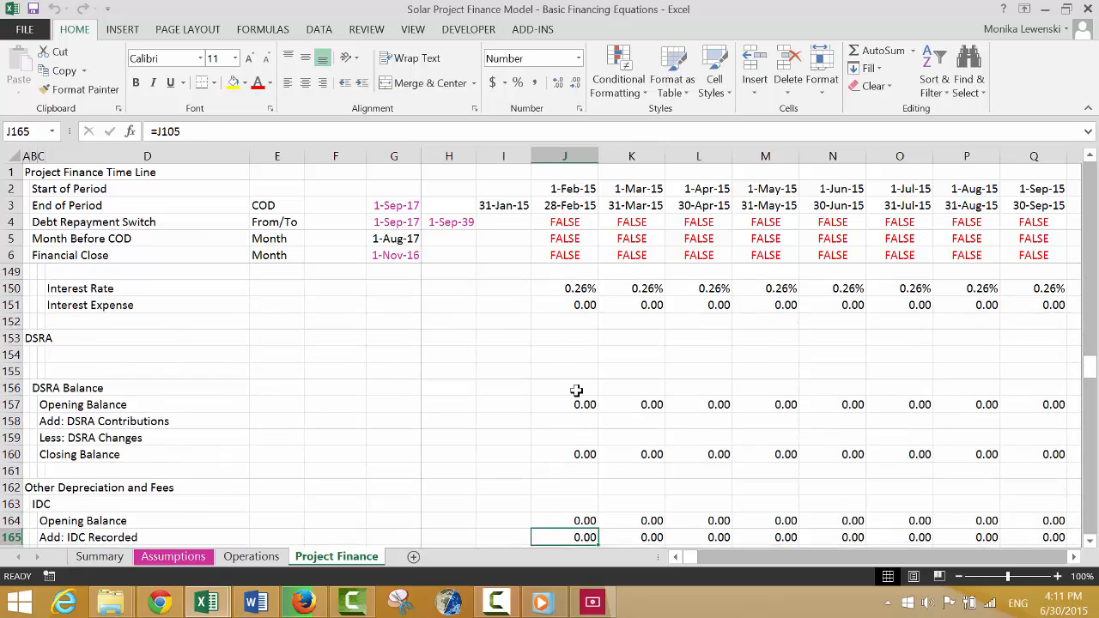
Examine the IDC balance and depreciation rows in the periods around the September 2017 COD.
key(Right)
key(Right)
key(Right)
key(Right)
key(Right)
key(Right)
key(Right)
key(Right)
key(Right)
key(Right)
key(Right)
key(Right)
key(Right)
key(Right)
key(Right)
key(Right)
key(Right)
key(Right)
key(Right)
key(Right)
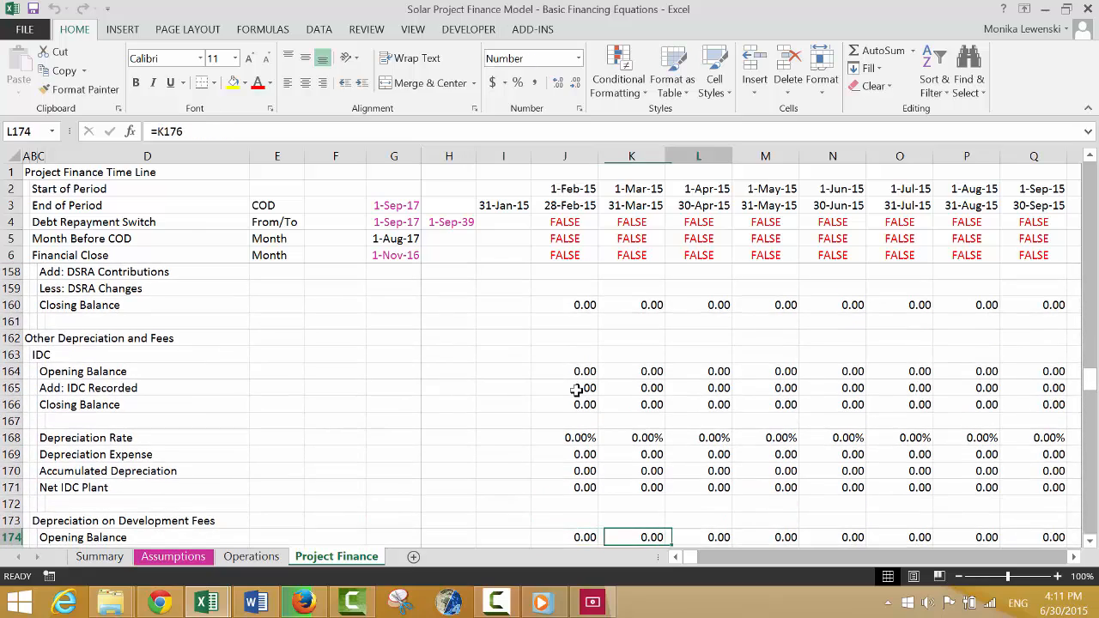
key(Right)
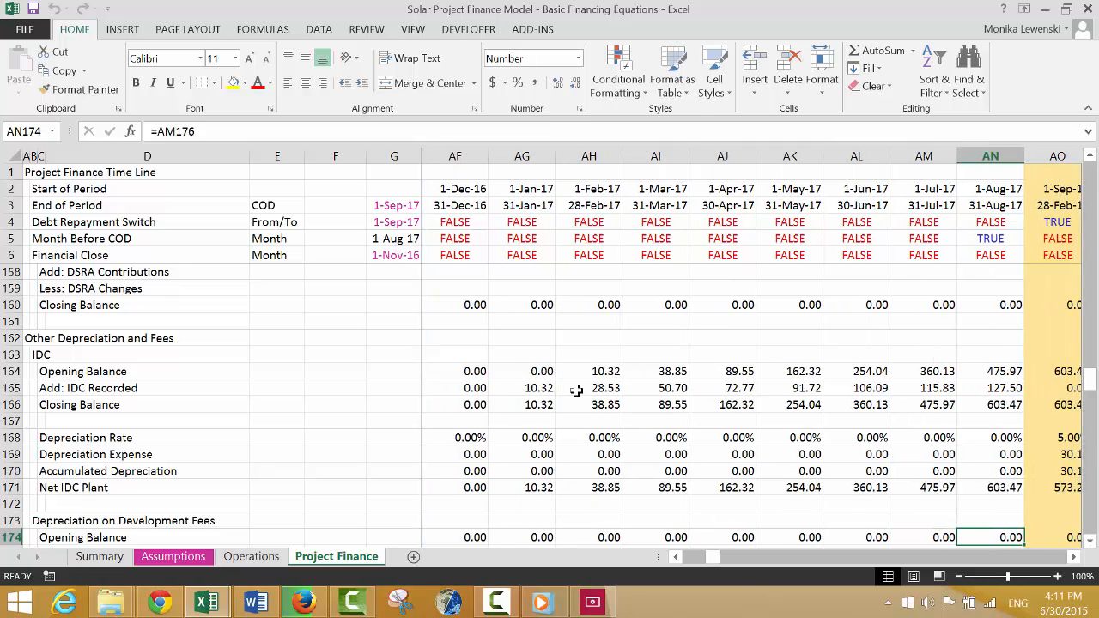
key(Right)
key(Right)
key(Down)
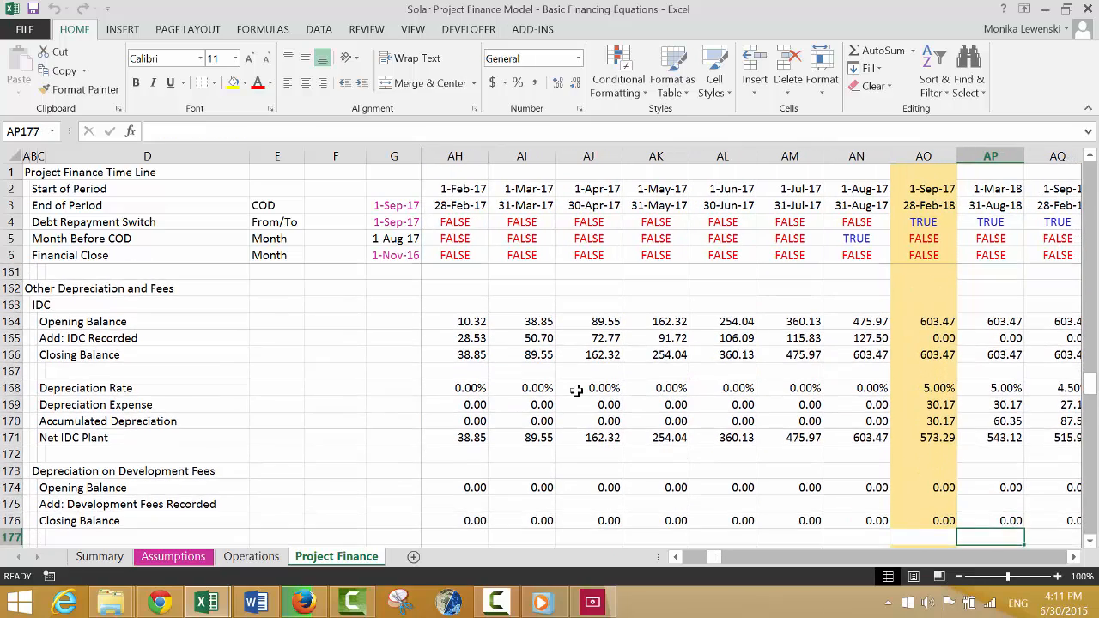
key(Left)
key(Left)
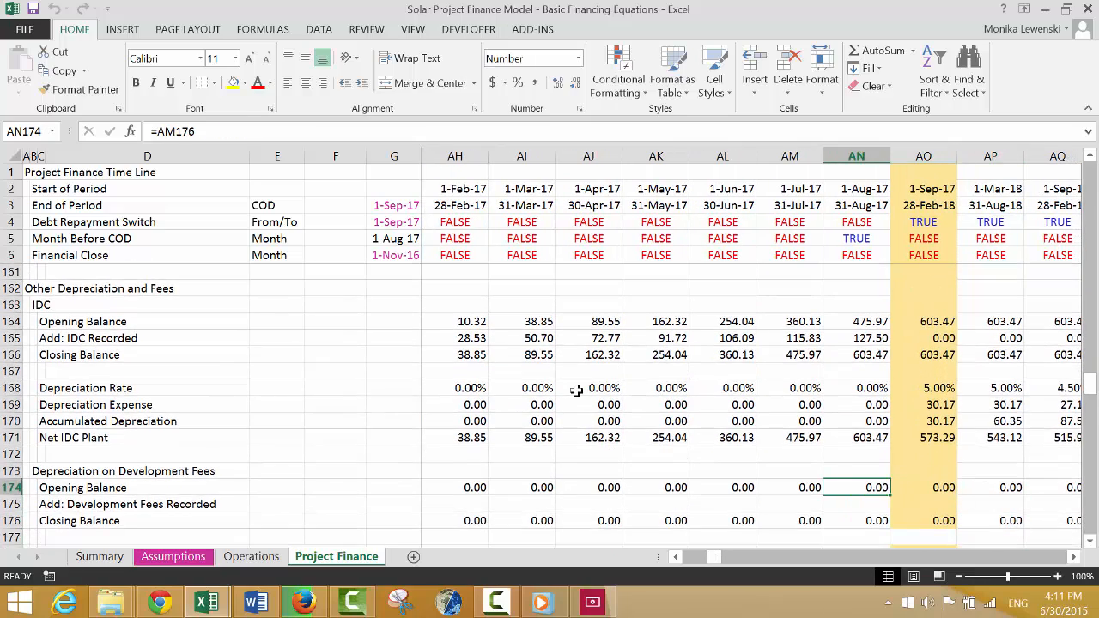
key(Right)
key(Up)
key(Up)
key(Up)
key(Up)
key(Up)
key(Up)
key(Up)
key(Up)
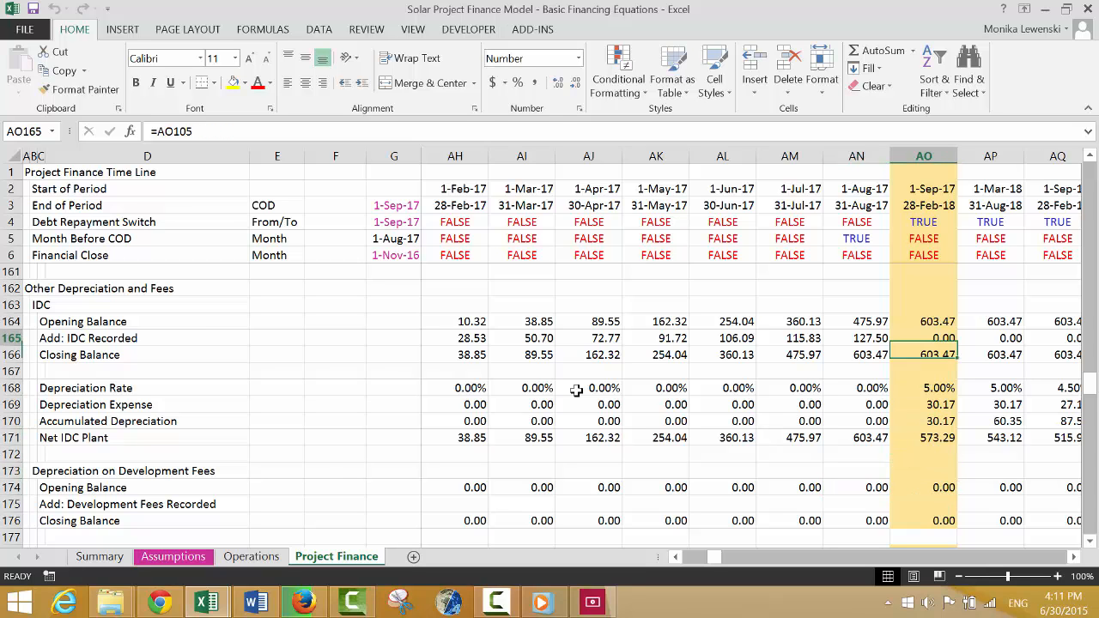
key(Down)
key(Down)
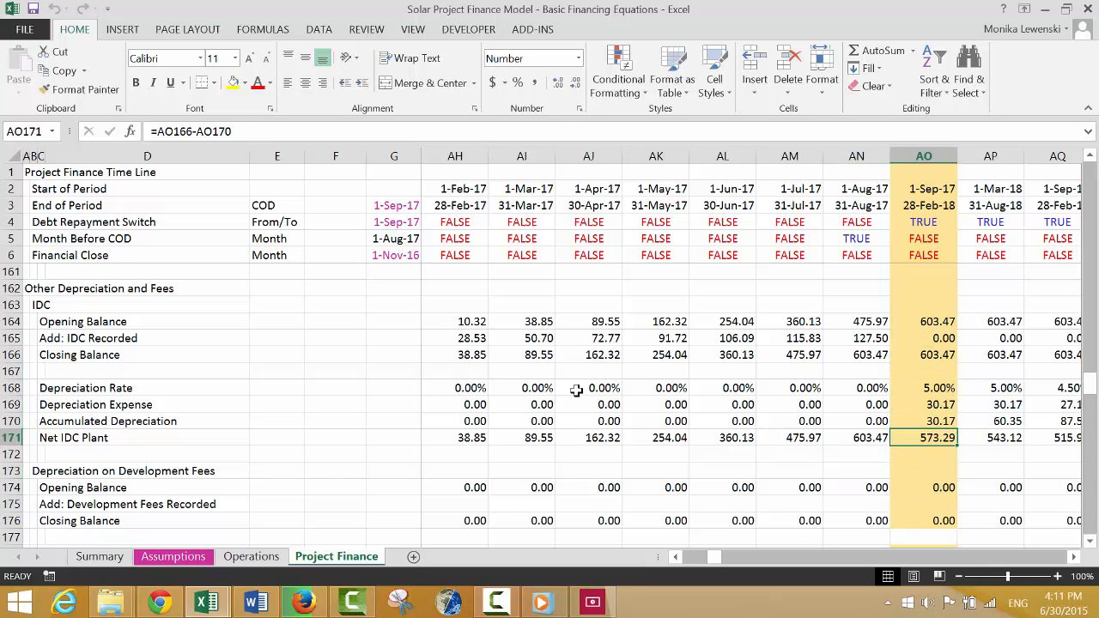
Review the fee amortisation rows and the Profit and Loss lines through depreciation in the COD period, column AO.
key(Down)
key(Down)
key(Down)
key(Down)
key(Down)
key(Down)
key(Down)
key(Down)
key(Down)
key(Down)
key(Down)
key(Down)
key(Down)
key(Down)
key(Down)
key(Down)
key(Down)
key(Down)
key(Down)
key(Down)
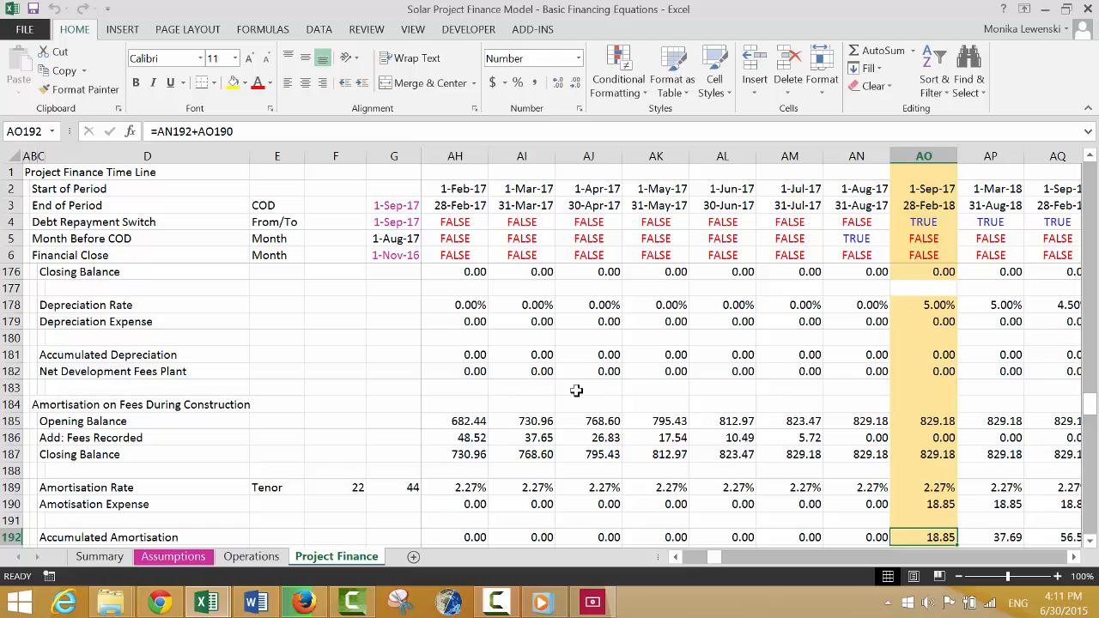
key(Down)
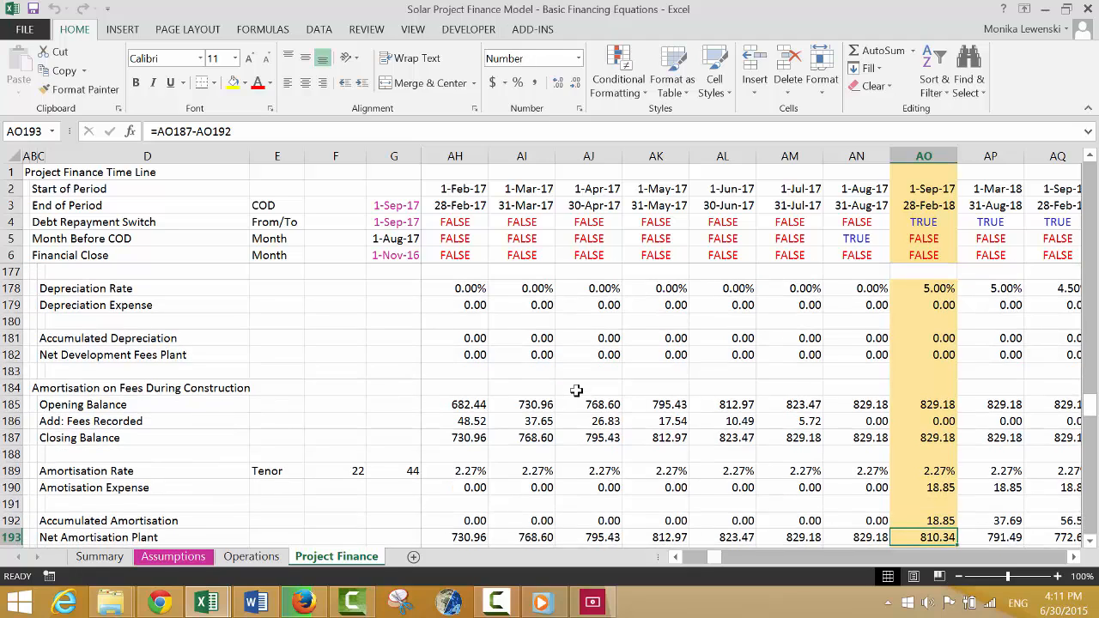
key(Down)
key(Down)
key(Down)
key(Down)
key(Down)
key(Down)
key(Down)
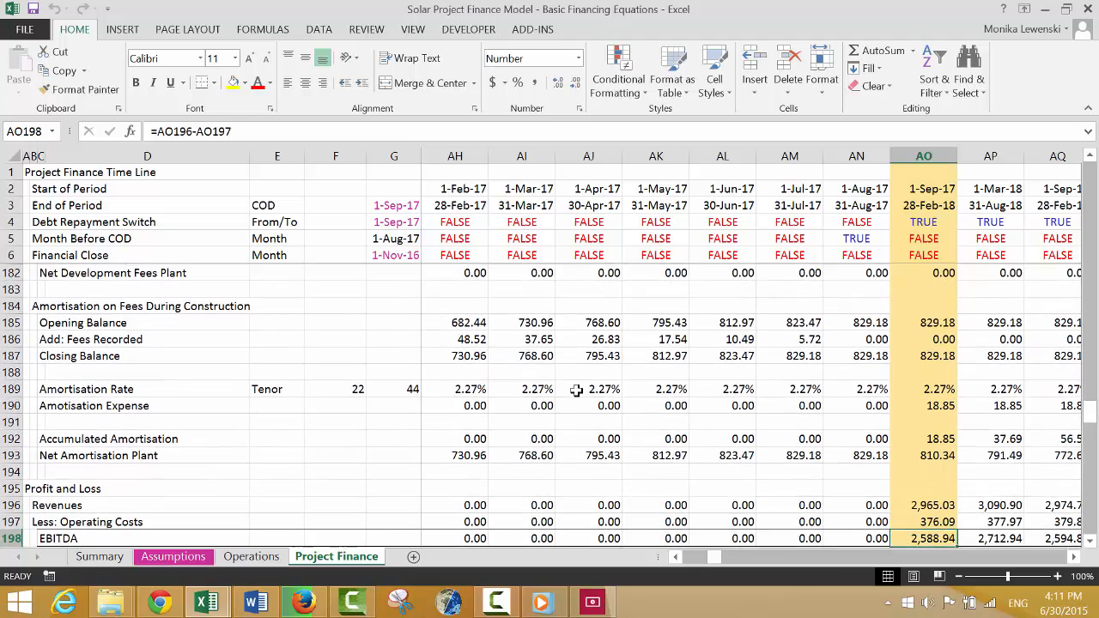
key(Down)
key(Down)
key(Down)
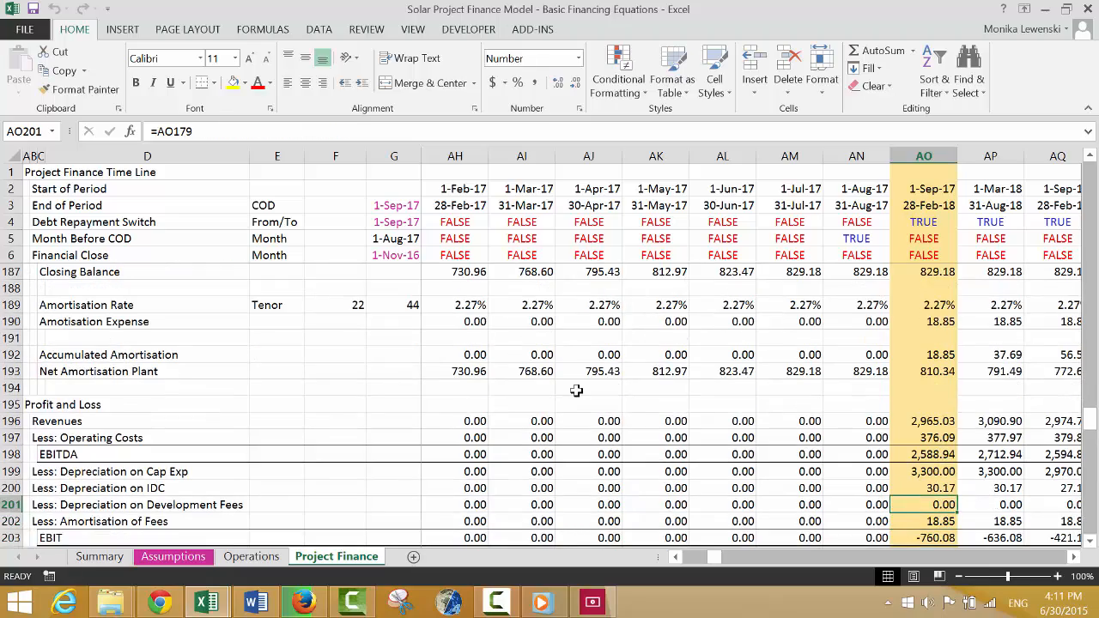
Examine the Profit and Loss depreciation, fee amortisation and EBIT rows across the operating periods and back to construction.
key(Right)
key(Right)
key(Right)
key(Right)
key(Right)
key(Right)
key(Right)
key(Right)
key(Right)
key(Right)
key(Right)
key(Right)
key(Right)
key(Right)
key(Right)
key(Right)
key(Right)
key(Right)
key(Right)
key(Right)
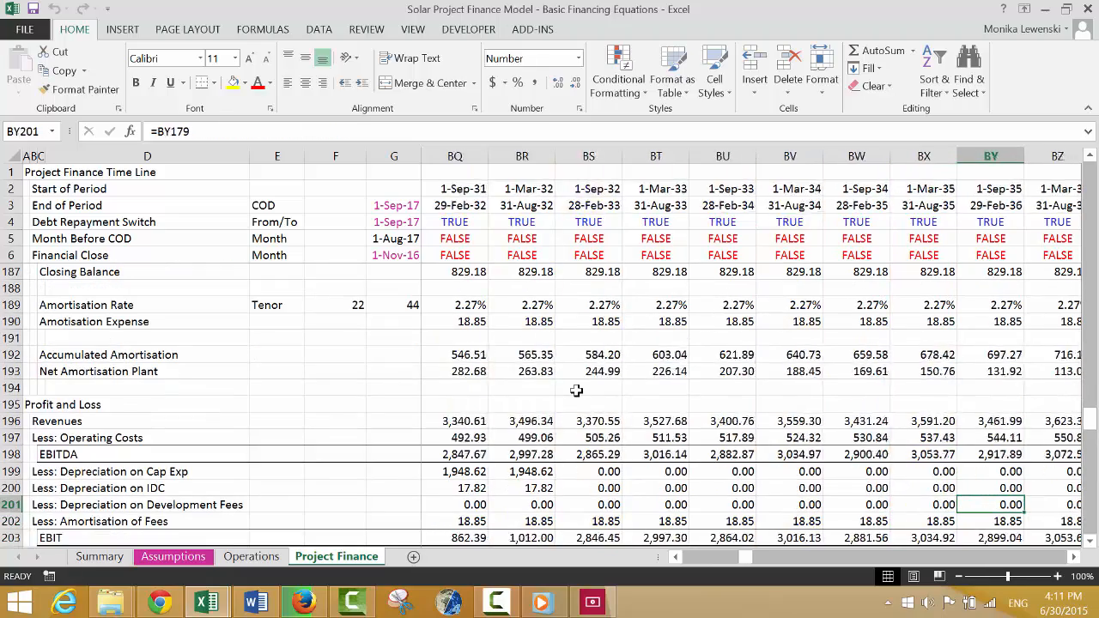
key(Right)
key(Right)
key(Right)
key(Right)
key(Right)
key(Right)
key(Right)
key(Right)
key(Right)
key(Right)
key(Right)
key(Right)
key(Right)
key(Right)
key(Right)
key(Right)
key(Right)
key(Right)
key(Right)
key(Right)
key(Left)
key(Left)
key(Left)
key(Left)
key(Left)
key(Left)
key(Left)
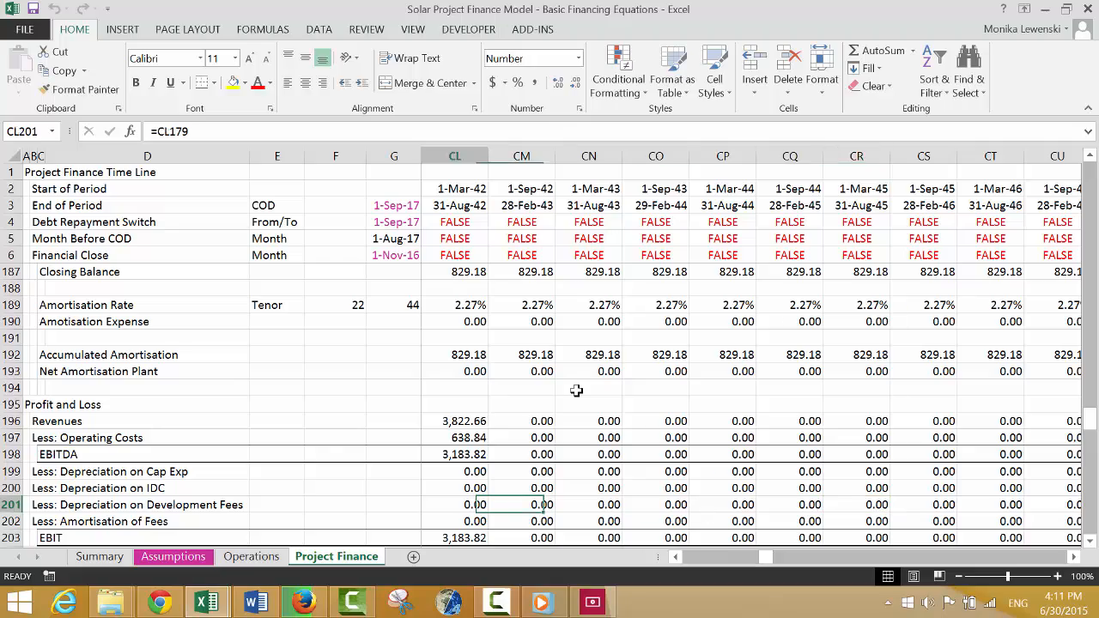
key(Left)
key(Left)
key(Left)
key(Left)
key(Left)
key(Left)
key(Left)
key(Left)
key(Left)
key(Left)
key(Left)
key(Left)
key(Left)
key(Left)
key(Left)
key(Left)
key(Left)
key(Left)
key(Left)
key(Left)
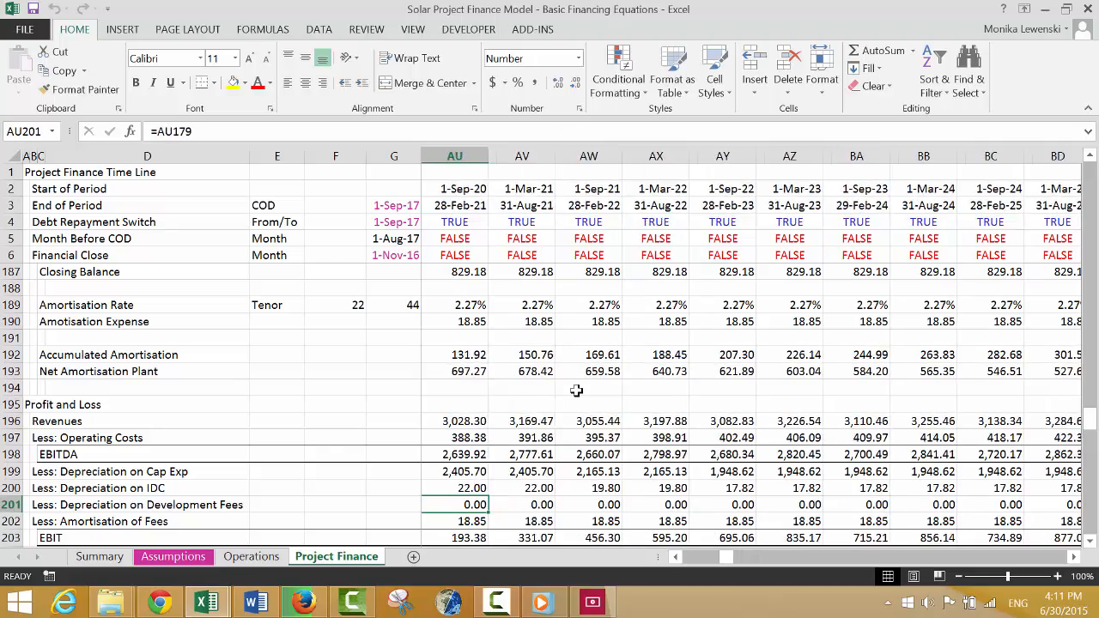
key(Down)
key(Left)
key(Left)
key(Left)
key(Left)
key(Left)
key(Left)
key(Left)
key(Left)
key(Left)
key(Left)
key(Left)
key(Left)
key(Left)
key(Left)
key(Left)
key(Left)
key(Left)
key(Down)
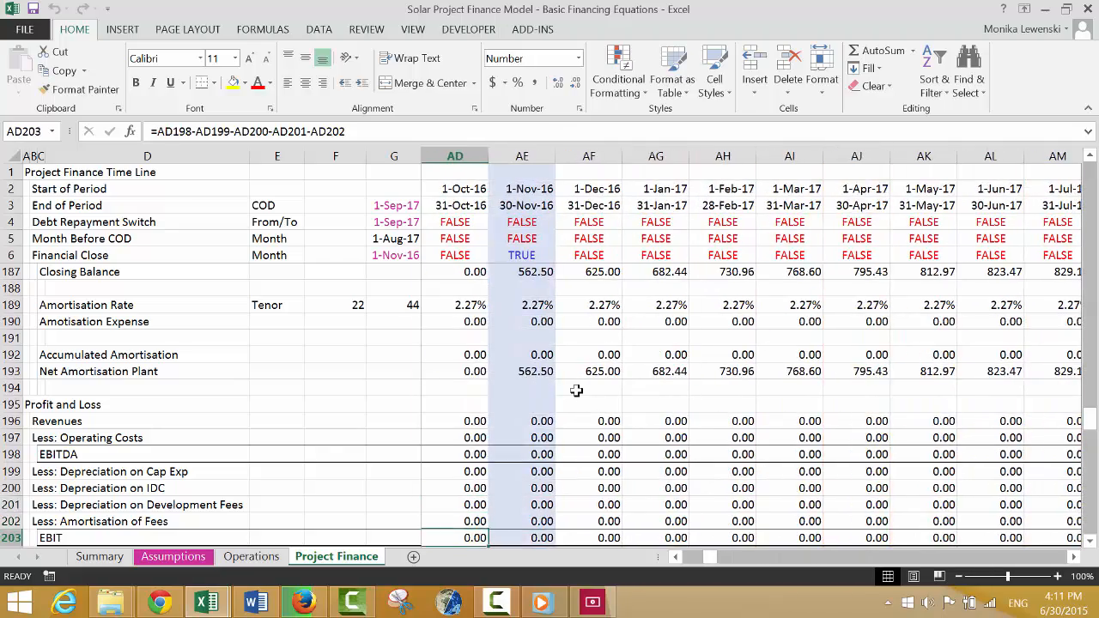
Examine the interest expense, NOL account and taxes paid rows from COD through the debt repayment periods.
key(Down)
key(Down)
key(Down)
key(Down)
key(Down)
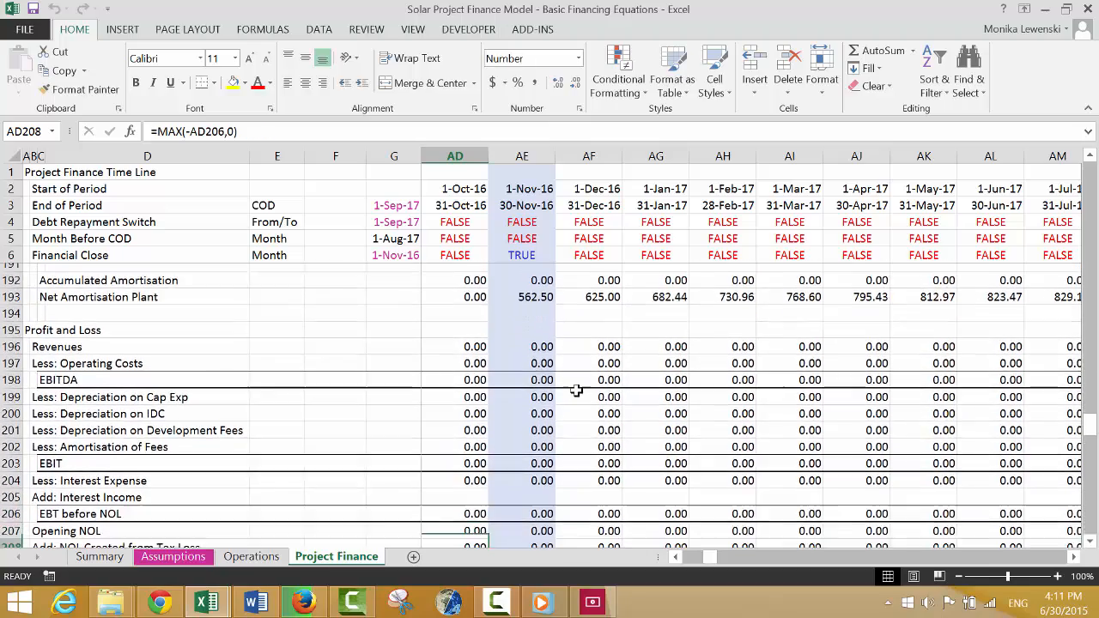
key(Right)
key(Right)
key(Right)
key(Right)
key(Right)
key(Right)
key(Right)
key(Right)
key(Right)
key(Right)
key(Right)
key(Right)
key(Right)
key(Right)
key(Right)
key(Down)
key(Down)
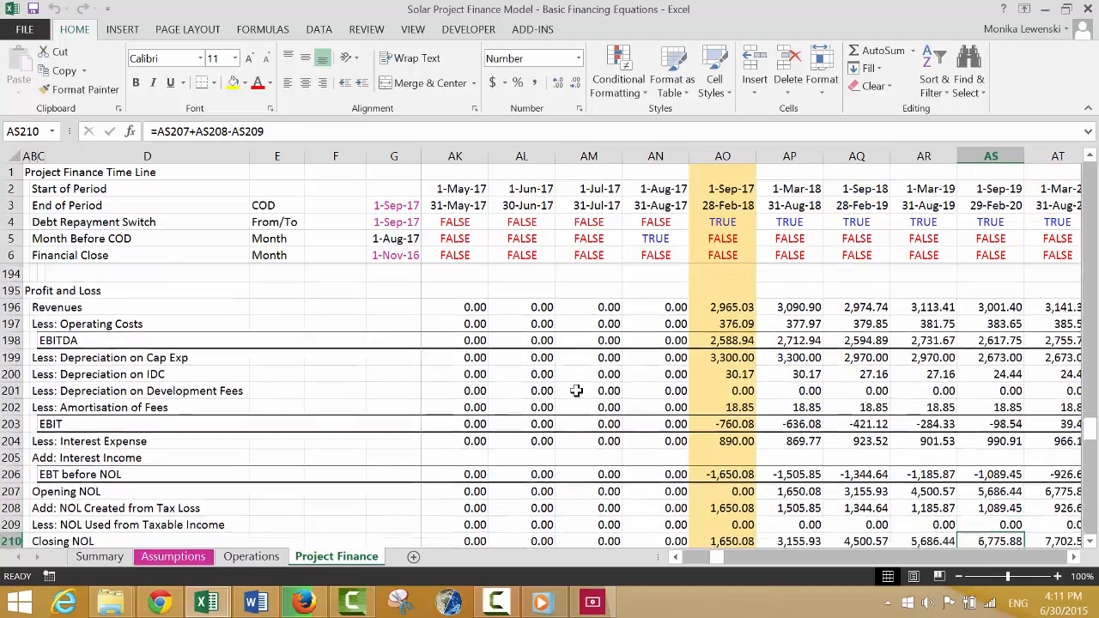
key(Down)
key(Down)
key(Down)
key(Up)
key(Right)
key(Right)
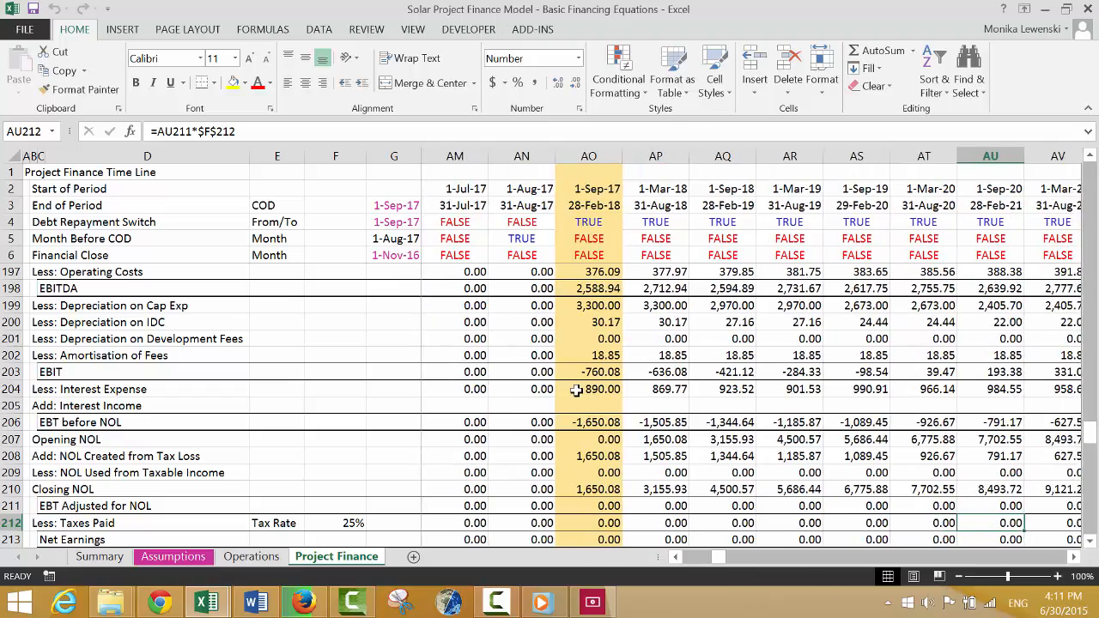
key(Right)
key(Right)
key(Right)
key(Right)
key(Right)
key(Right)
key(Right)
key(Right)
key(Right)
key(Right)
key(Right)
key(Right)
key(Right)
key(Right)
key(Right)
key(Right)
key(Right)
key(Right)
key(Right)
key(Right)
key(Right)
key(Right)
key(Right)
key(Right)
key(Right)
key(Right)
key(Right)
key(Right)
key(Right)
key(Right)
key(Right)
key(Right)
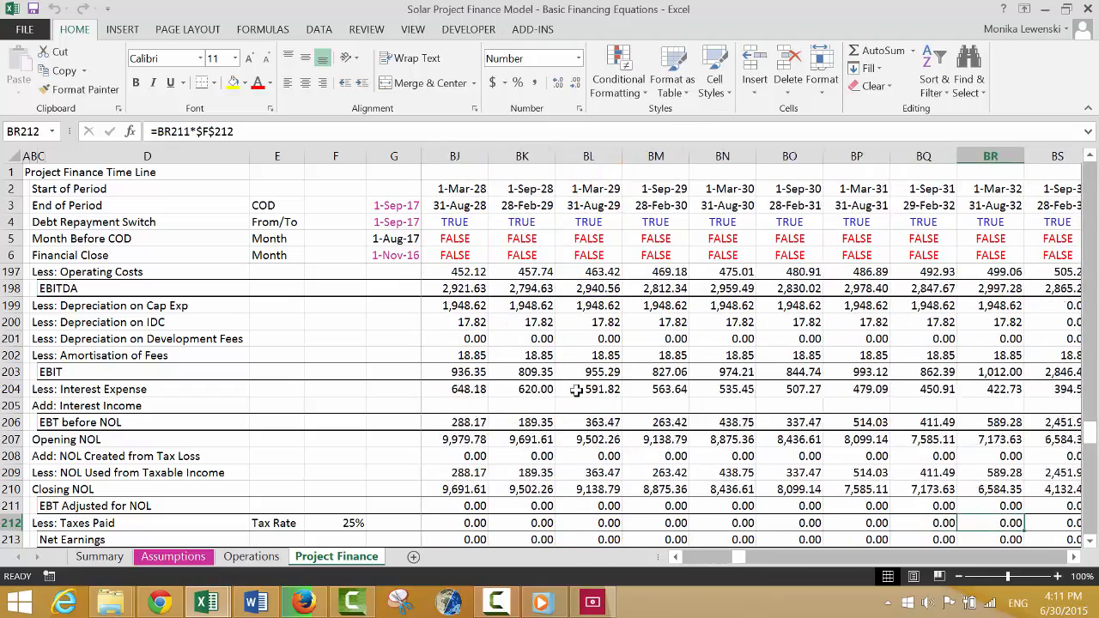
Examine taxes paid and net earnings from the end of the timeline back to the construction periods.
key(Left)
key(Left)
key(Left)
key(Left)
key(Left)
key(Left)
key(Left)
key(Left)
key(Left)
key(Left)
key(Left)
key(Left)
key(Left)
key(Left)
key(Left)
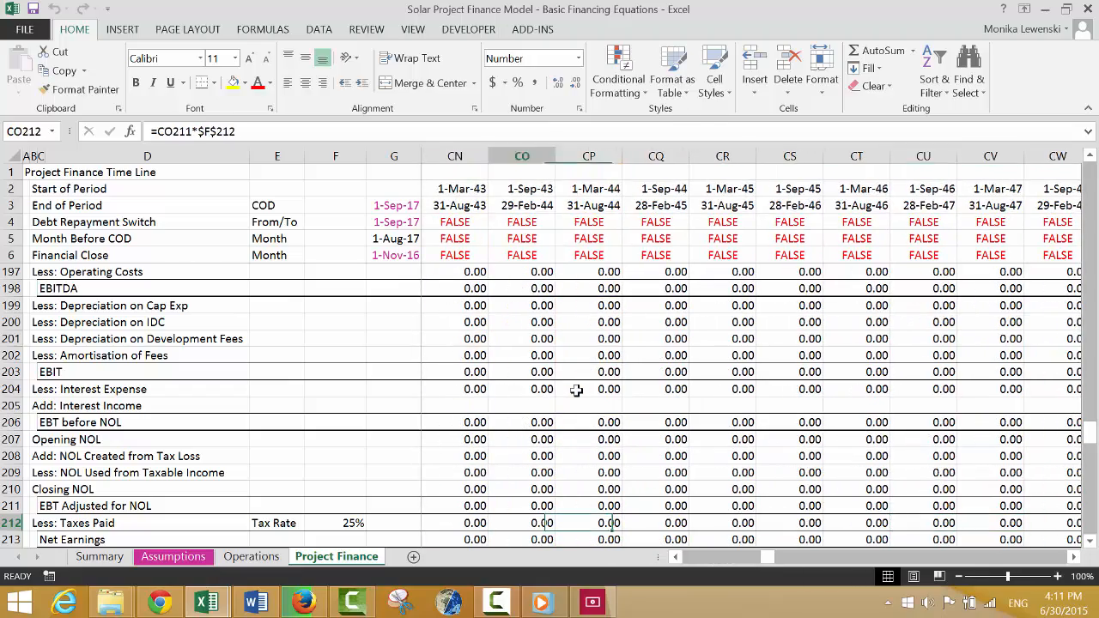
key(Down)
key(Down)
key(Down)
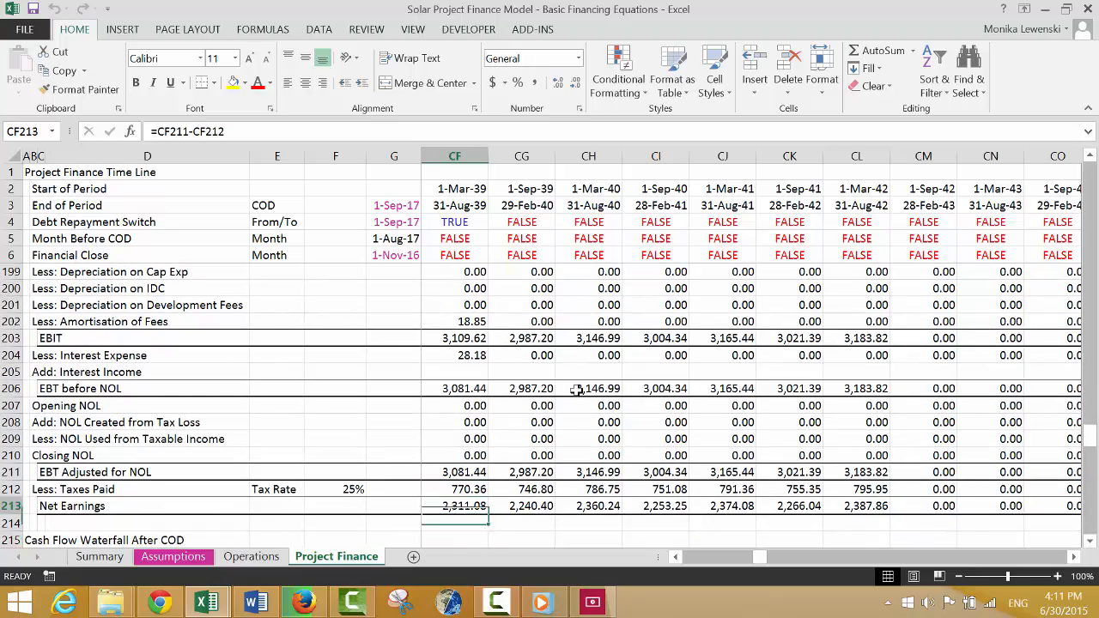
key(Up)
key(Left)
key(Left)
key(Left)
key(Left)
key(Left)
key(Left)
key(Left)
key(Left)
key(Left)
key(Left)
key(Left)
key(Left)
key(Left)
key(Left)
key(Left)
key(Left)
key(Left)
key(Left)
key(Left)
key(Left)
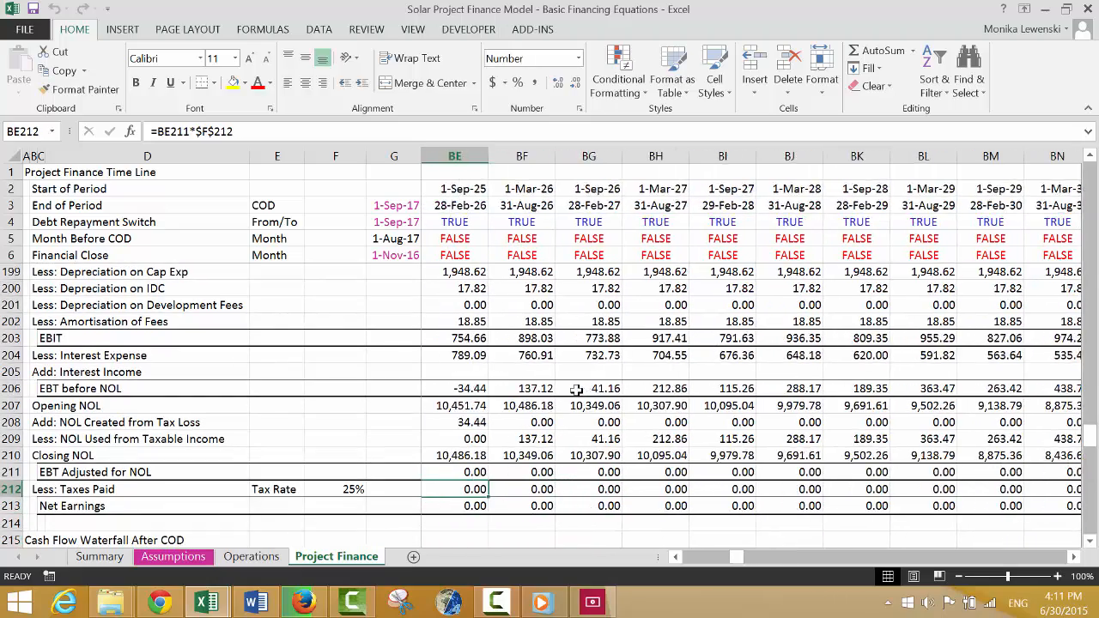
key(Left)
key(Left)
key(Left)
key(Left)
key(Left)
key(Left)
key(Left)
key(Left)
key(Left)
key(Left)
key(Left)
key(Left)
key(Left)
key(Left)
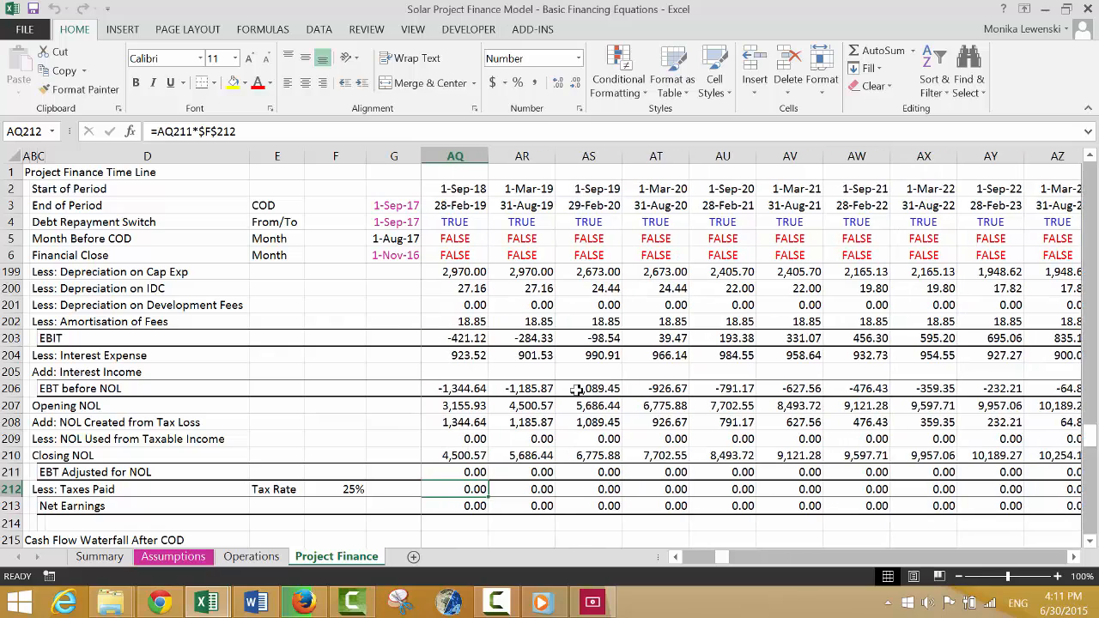
key(Left)
key(Left)
key(Left)
key(Left)
key(Left)
key(Left)
key(Left)
key(Left)
key(Left)
key(Left)
key(Left)
key(Left)
key(Left)
key(Left)
key(Left)
Review the Cash Flow Waterfall After COD and the equity balance account in the operating periods.
key(Down)
key(Down)
key(Down)
key(Down)
key(Down)
key(Down)
key(Down)
key(Down)
key(Down)
key(Down)
key(Down)
key(Down)
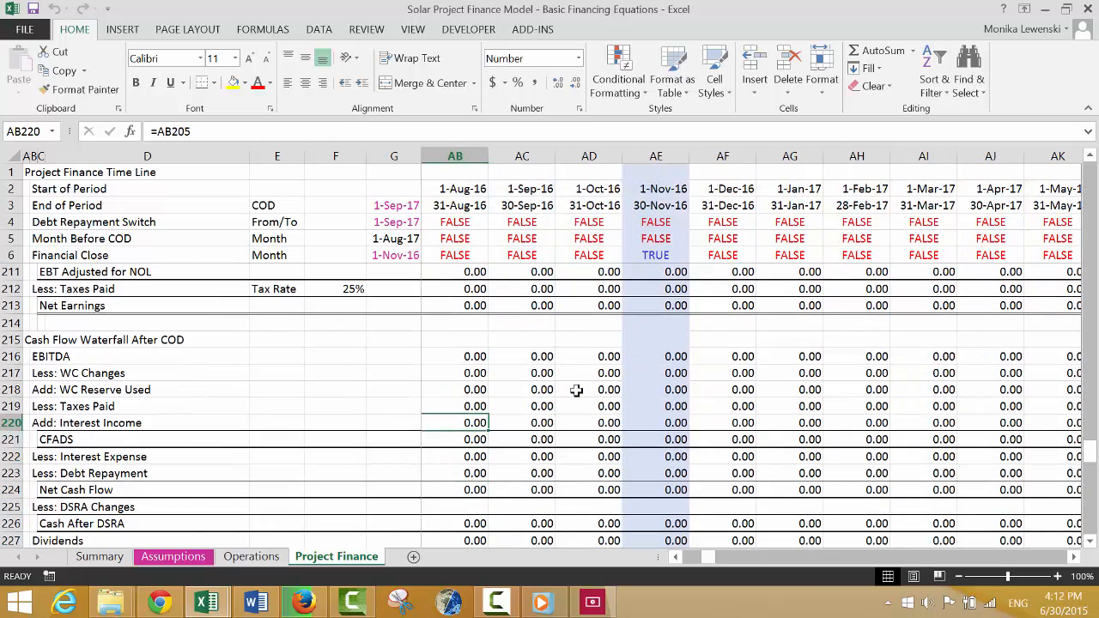
key(Right)
key(Right)
key(Right)
key(Right)
key(Right)
key(Right)
key(Right)
key(Right)
key(Right)
key(Right)
key(Right)
key(Right)
key(Right)
key(Right)
key(Right)
key(Right)
key(Right)
key(Right)
key(Right)
key(Right)
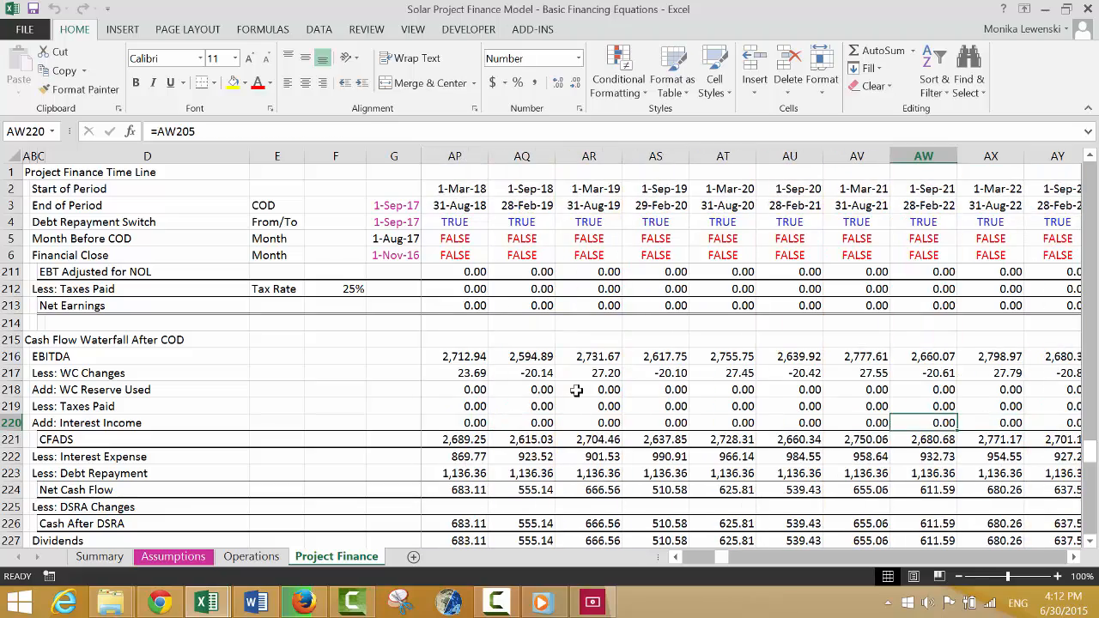
key(Down)
key(Down)
key(Down)
key(Down)
key(Down)
key(Down)
key(Down)
key(Down)
key(Down)
key(Down)
key(Down)
key(Down)
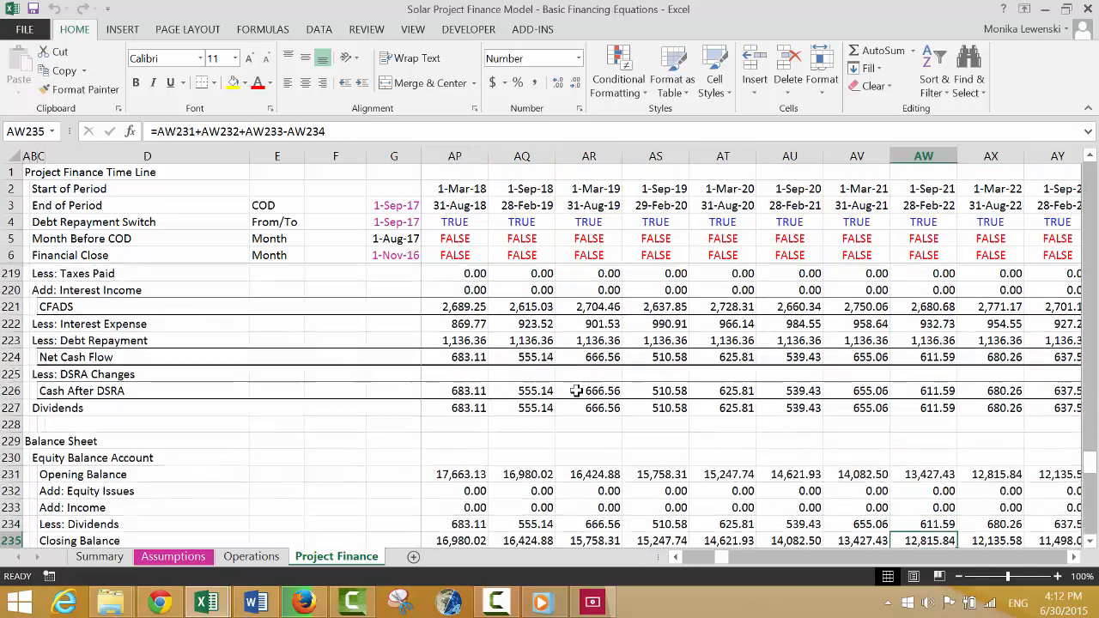
Examine the balance sheet assets, liabilities, Difference and Check rows in the operating periods.
key(Down)
key(Down)
key(Down)
key(Down)
key(Down)
key(Down)
key(Down)
key(Down)
key(Down)
key(Down)
key(Down)
key(Down)
key(Down)
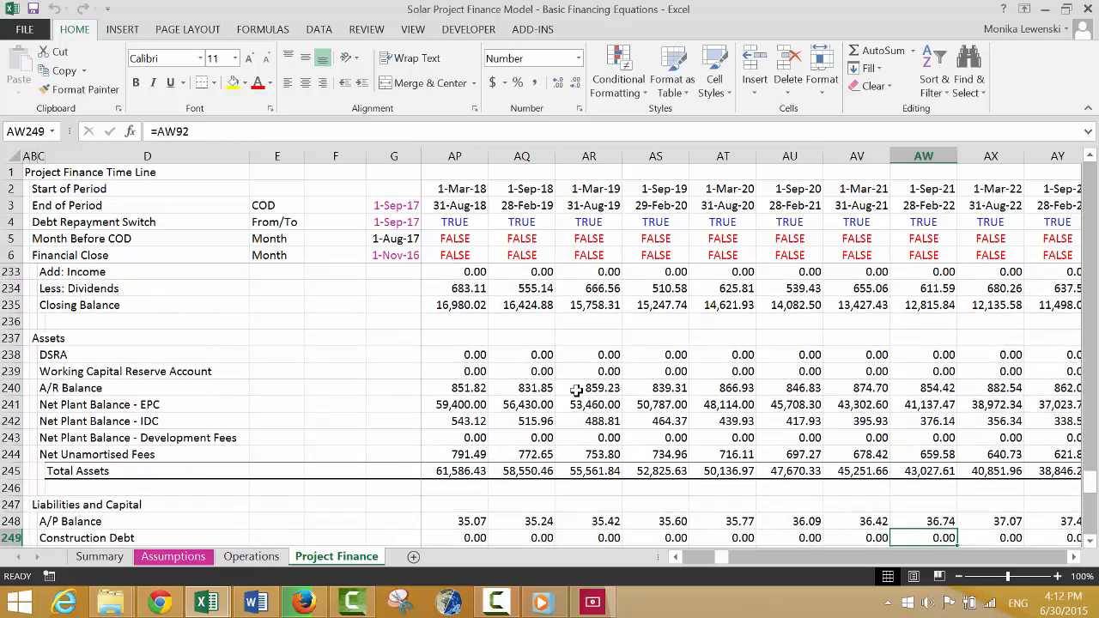
key(Down)
key(Down)
key(Down)
key(Down)
key(Down)
key(Down)
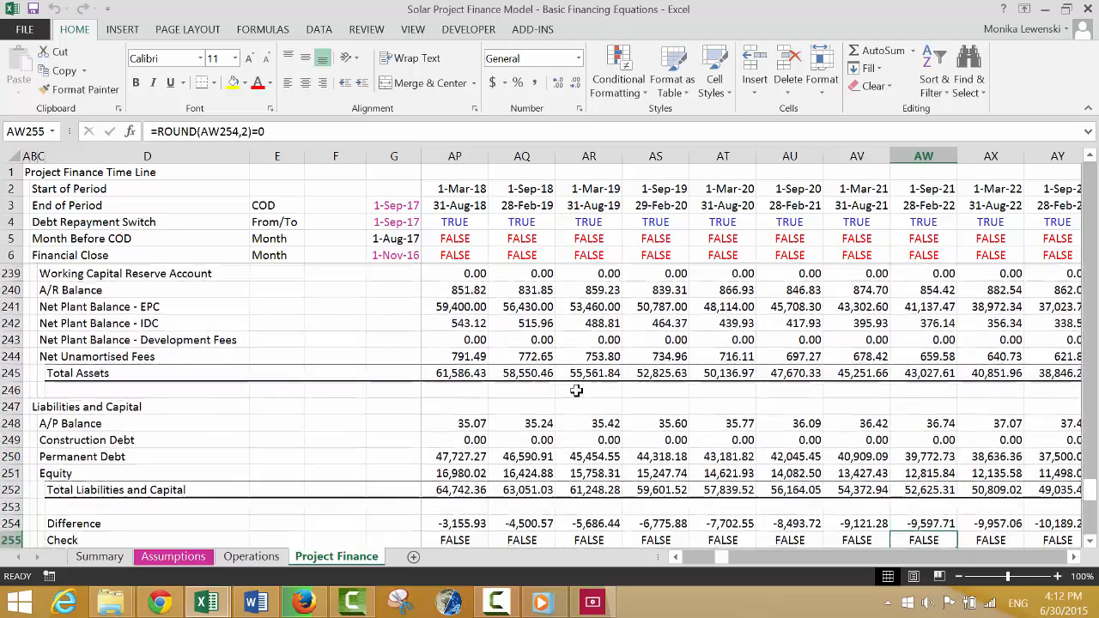
key(Up)
key(Left)
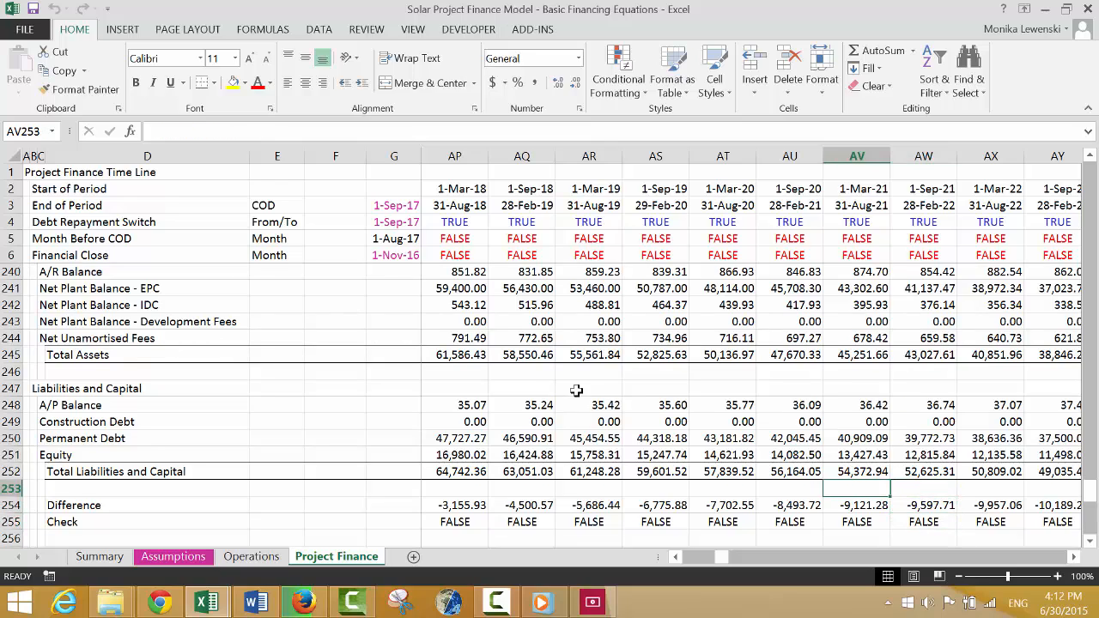
Examine the balance sheet Difference and Check rows from the first construction period through COD.
key(ctrl+Left)
key(Right)
key(Right)
key(Right)
key(Right)
key(Right)
key(Right)
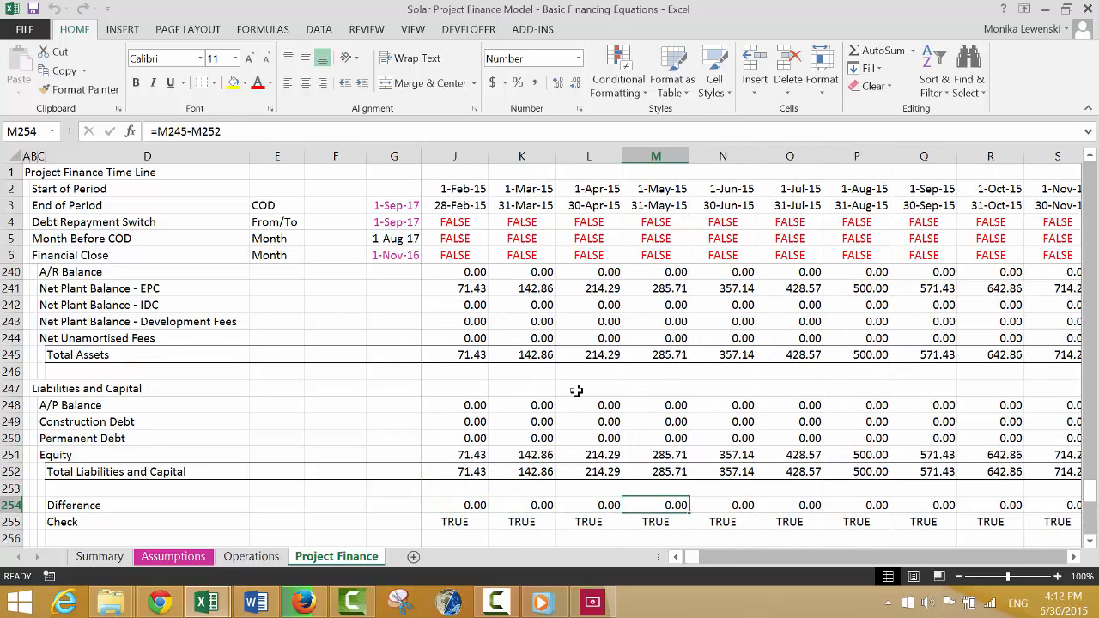
key(Right)
key(Right)
key(Right)
key(Right)
key(Right)
key(Right)
key(Right)
key(Right)
key(Right)
key(Right)
key(Right)
key(Right)
key(Right)
key(Right)
key(Right)
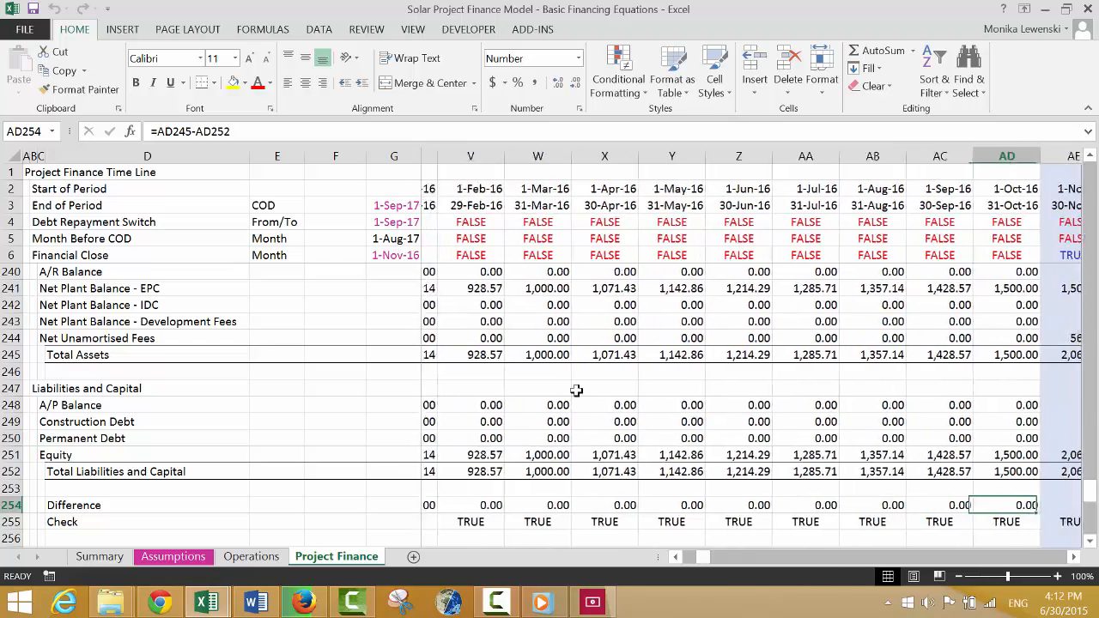
key(Right)
key(Right)
key(Right)
key(Right)
key(Right)
key(Right)
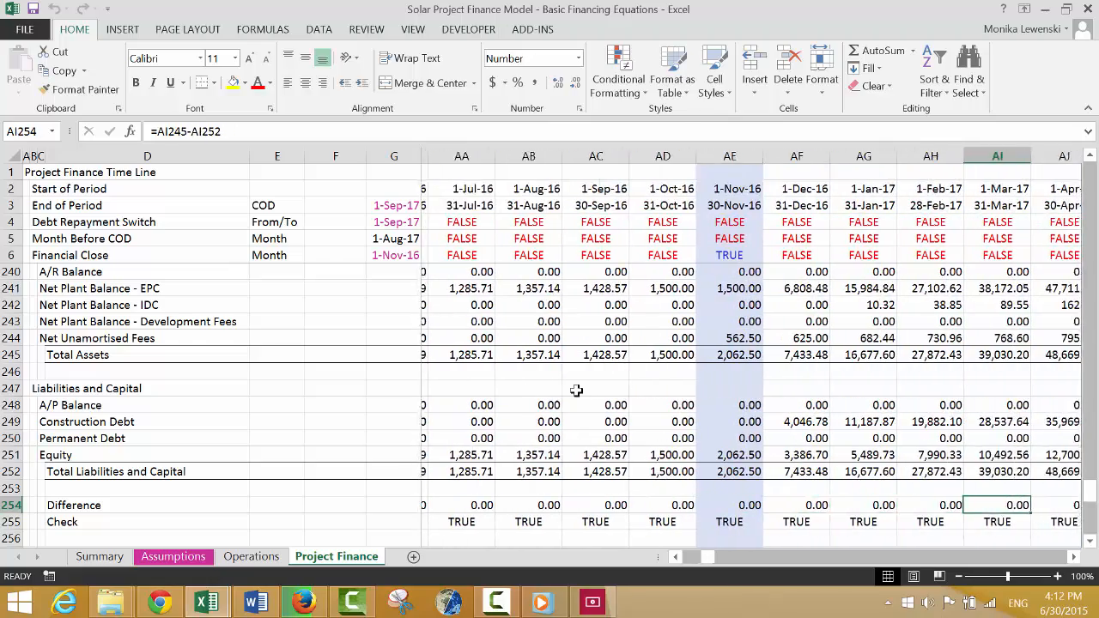
key(Right)
key(Right)
key(Right)
key(Right)
key(Right)
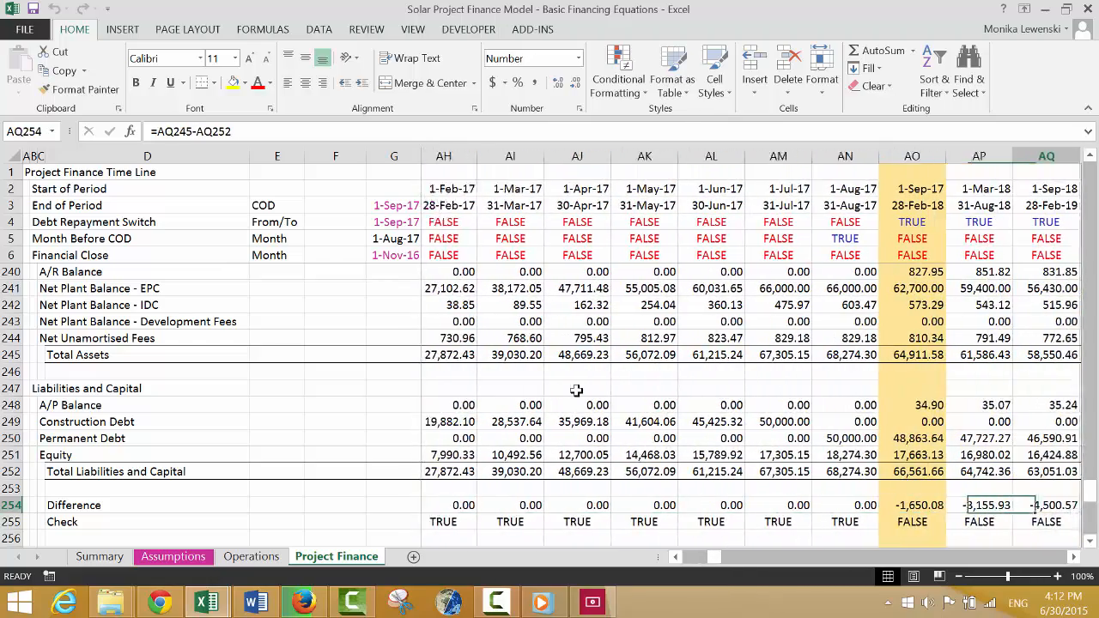
key(Left)
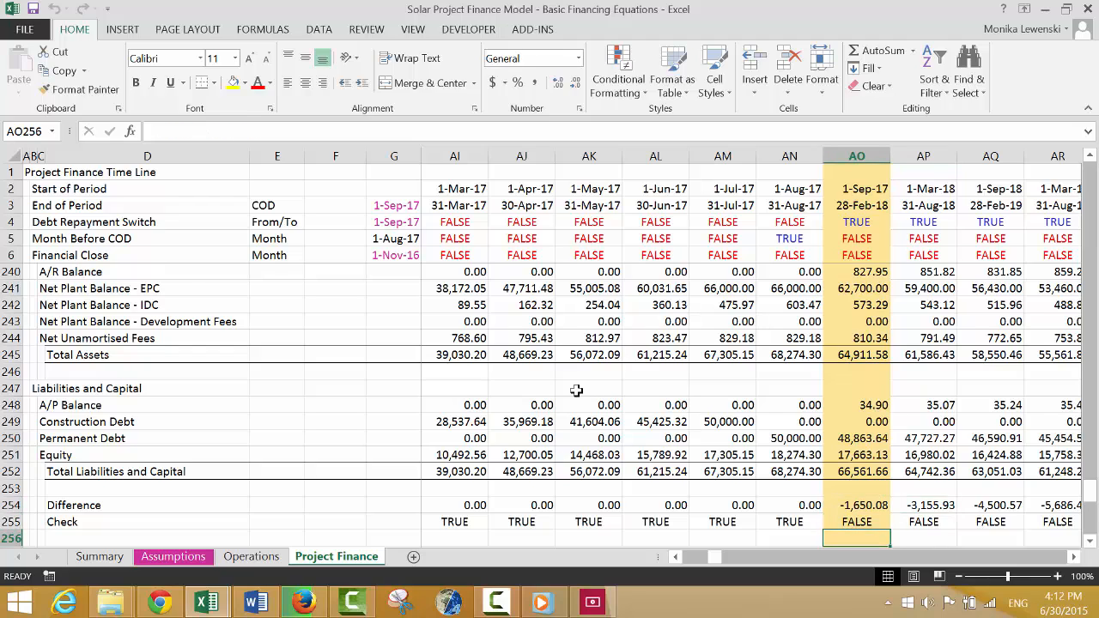
Examine the Difference and Check formulas beneath the balance sheet in the COD period column.
key(Down)
key(Down)
key(Down)
key(Down)
key(Down)
key(Down)
key(Down)
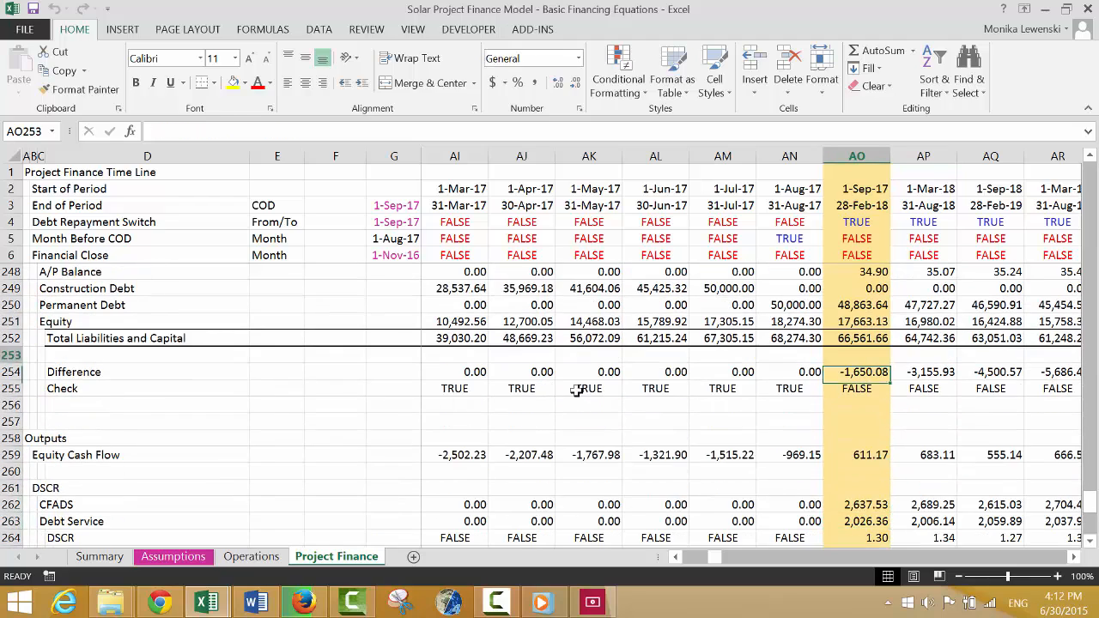
key(Up)
key(Up)
key(Up)
key(Up)
key(Up)
key(Up)
key(Up)
key(Up)
key(Up)
key(Up)
key(Up)
key(Down)
key(Down)
key(Down)
key(Down)
key(Down)
key(Down)
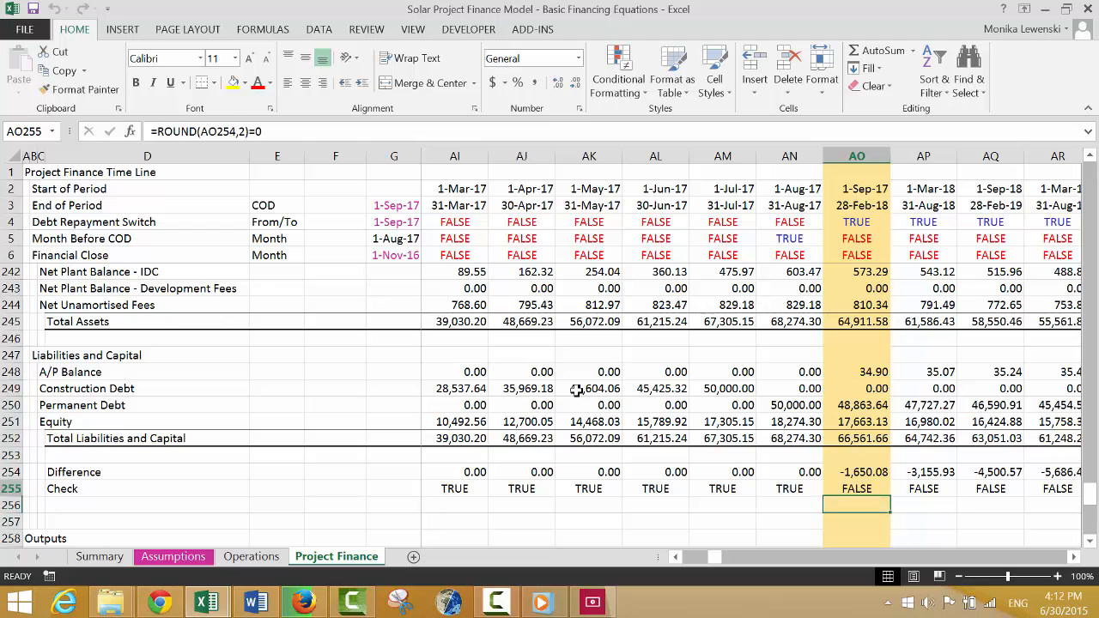
key(Up)
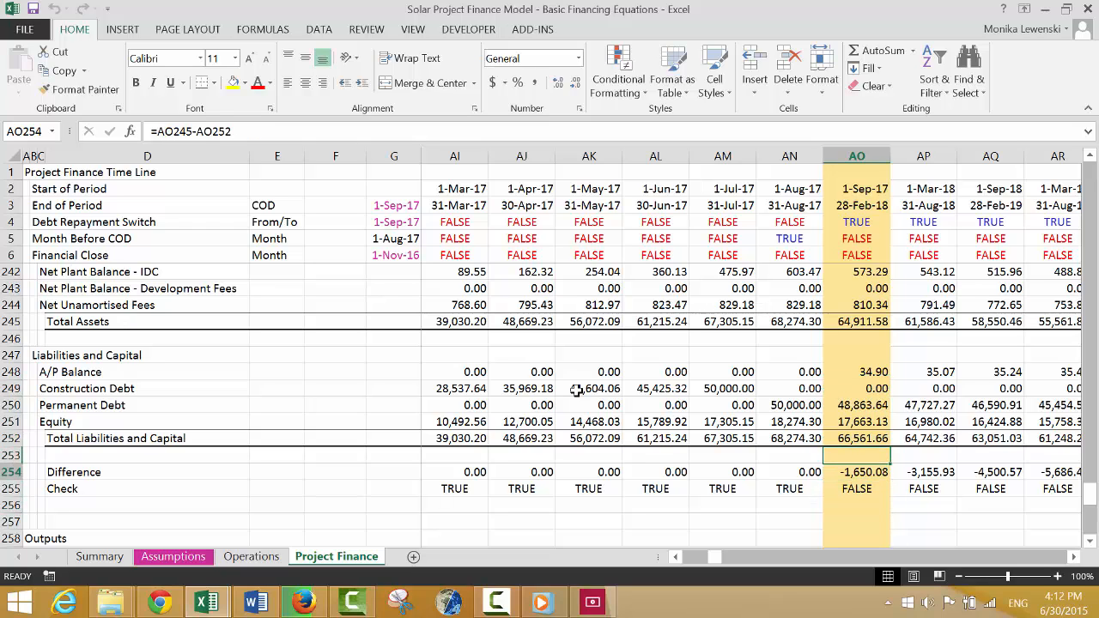
Review the COD period column from the balance sheet back up to the Cash Flow Waterfall After COD.
key(Up)
key(Up)
key(Up)
key(Up)
key(Up)
key(Up)
key(Up)
key(Up)
key(Up)
key(Up)
key(Up)
key(Up)
key(Up)
key(Up)
key(Up)
key(Up)
key(Up)
key(Up)
key(Up)
key(Up)
key(Up)
key(Up)
key(Up)
key(Up)
key(Up)
key(Up)
key(Up)
key(Up)
key(Up)
key(Up)
key(Up)
key(Up)
key(Up)
key(Up)
key(Up)
key(Up)
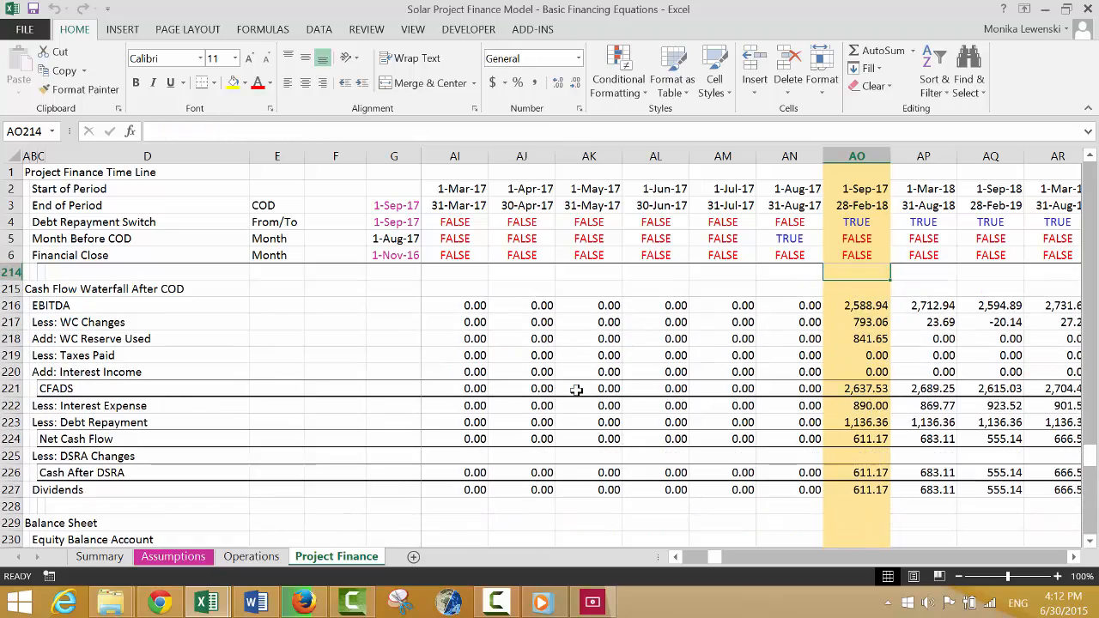
key(Down)
key(Down)
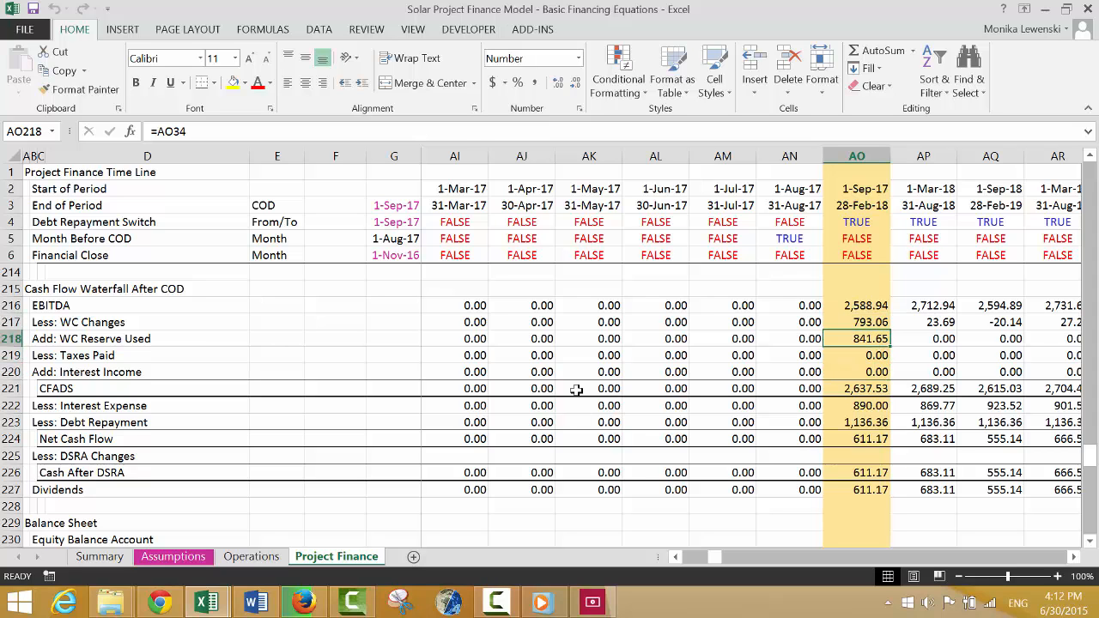
key(Up)
key(Up)
key(Up)
key(Up)
key(Up)
key(Up)
key(Up)
key(Up)
key(Up)
key(Up)
key(Up)
key(Up)
key(Up)
key(Up)
key(Up)
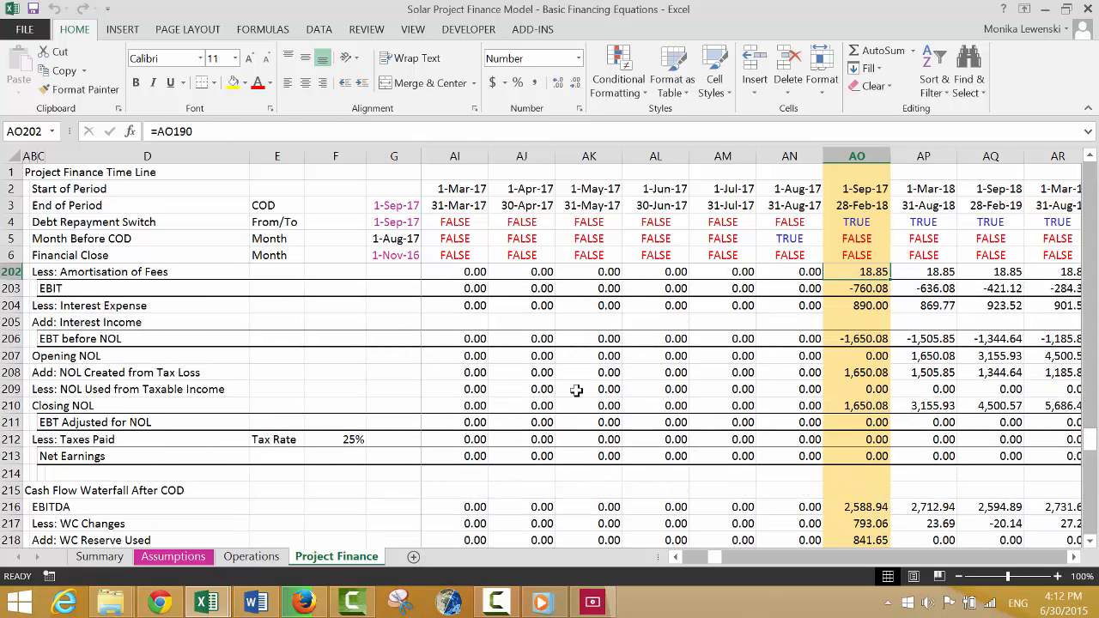
Examine the EBT before NOL, Closing NOL and Net Earnings formulas in the COD period.
key(Down)
key(Down)
key(Down)
key(Down)
key(Down)
key(Down)
key(Down)
key(Down)
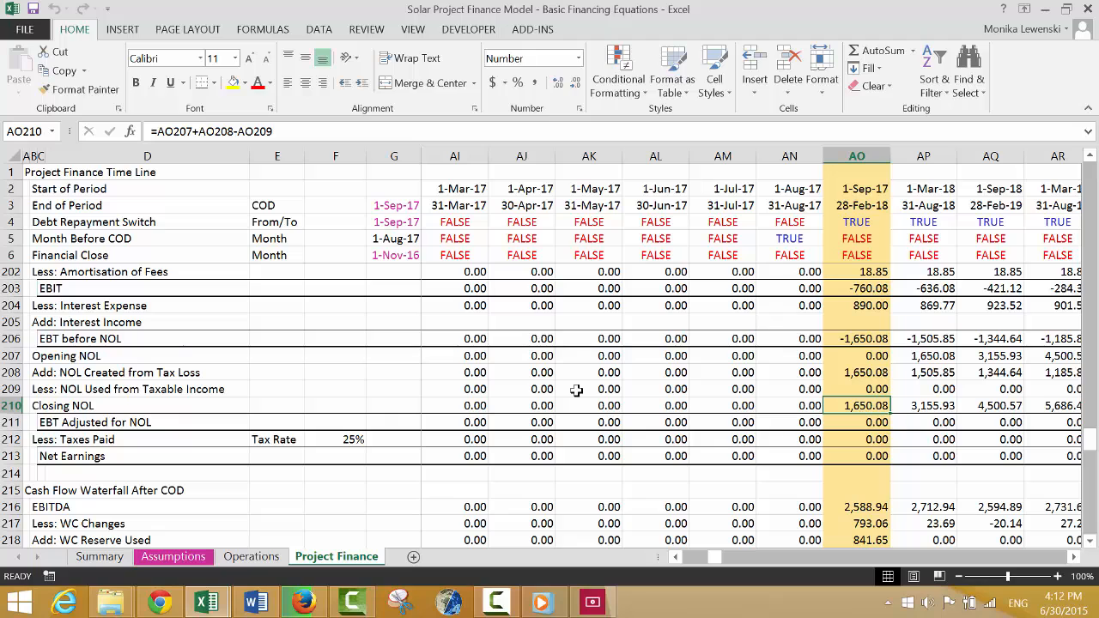
key(Up)
key(Up)
key(Up)
key(Up)
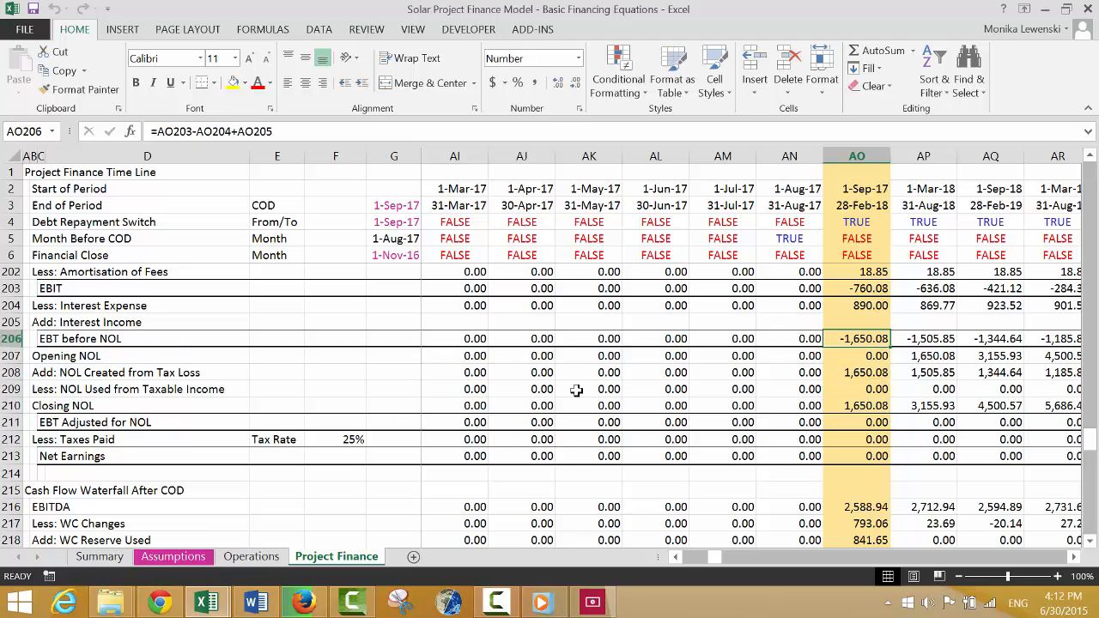
key(Down)
key(Down)
key(Down)
key(Down)
key(Down)
key(Down)
key(Down)
key(Down)
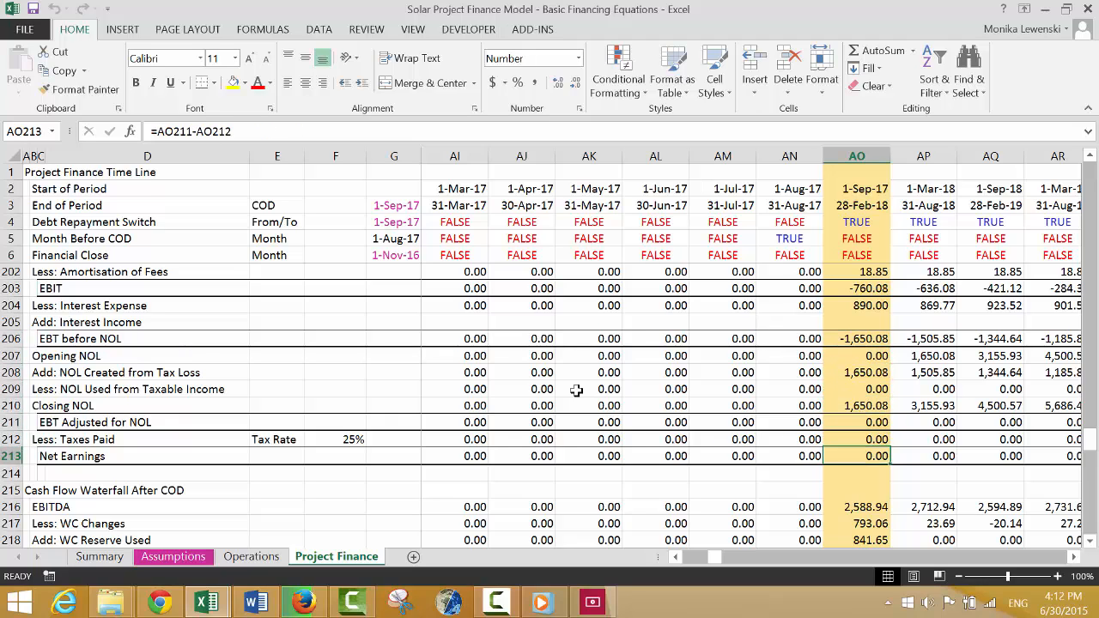
Change the first period's Net Earnings formula to =J206-J212 and copy it across the timeline.
key(Up)
key(ctrl+Left)
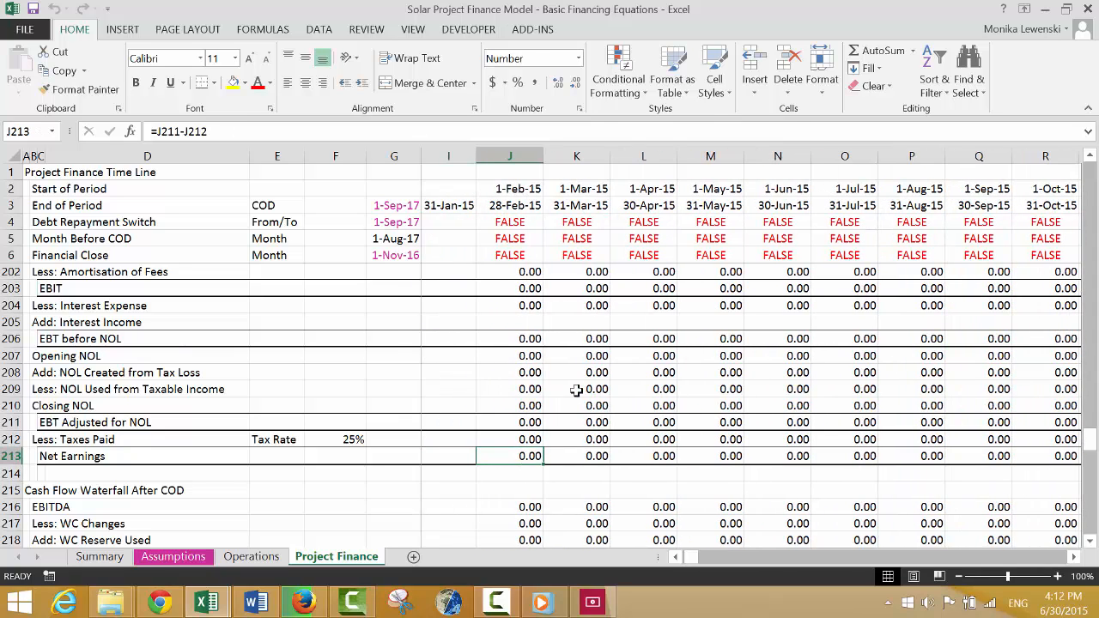
key(F2)
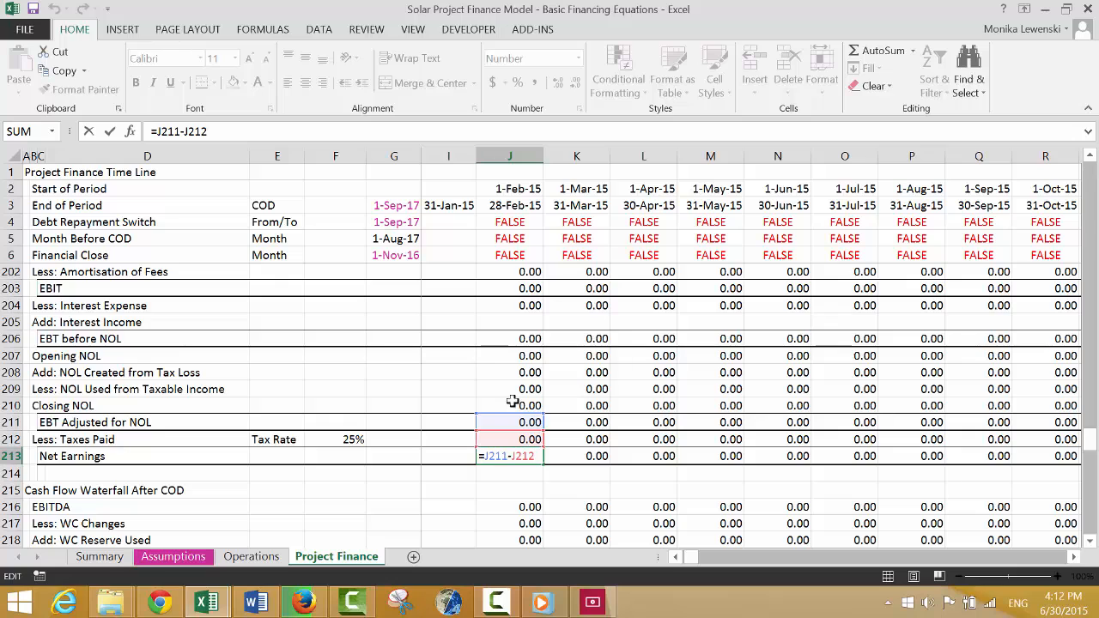
drag(511, 421, 515, 343)
key(ctrl+Return)
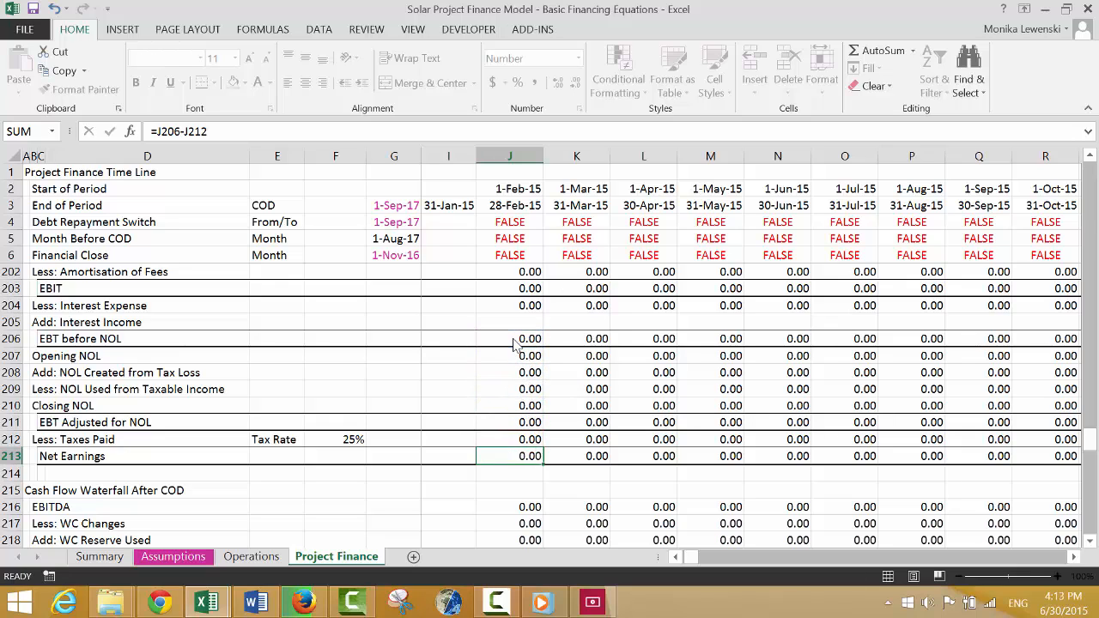
key(ctrl+shift+r)
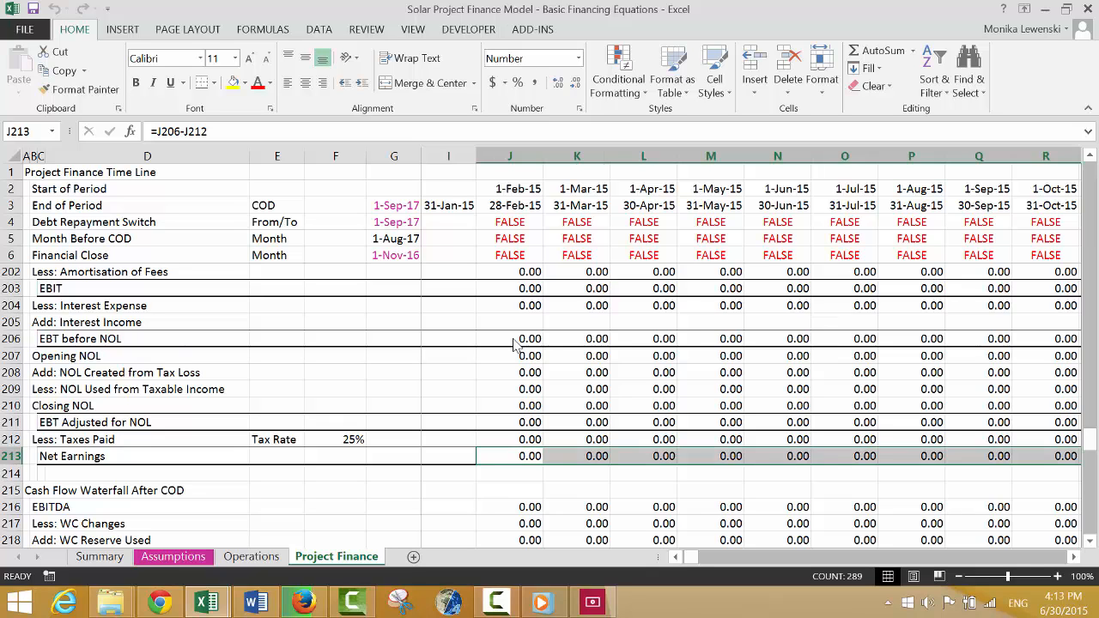
Examine the Net Earnings row from the construction periods through the first operating periods.
key(Right)
key(Right)
key(Right)
key(Right)
key(Right)
key(Right)
key(Right)
key(Right)
key(Right)
key(Right)
key(Right)
key(Right)
key(Right)
key(Right)
key(Right)
key(Right)
key(Right)
key(Right)
key(Right)
key(Right)
key(Right)
key(Right)
key(Right)
key(Right)
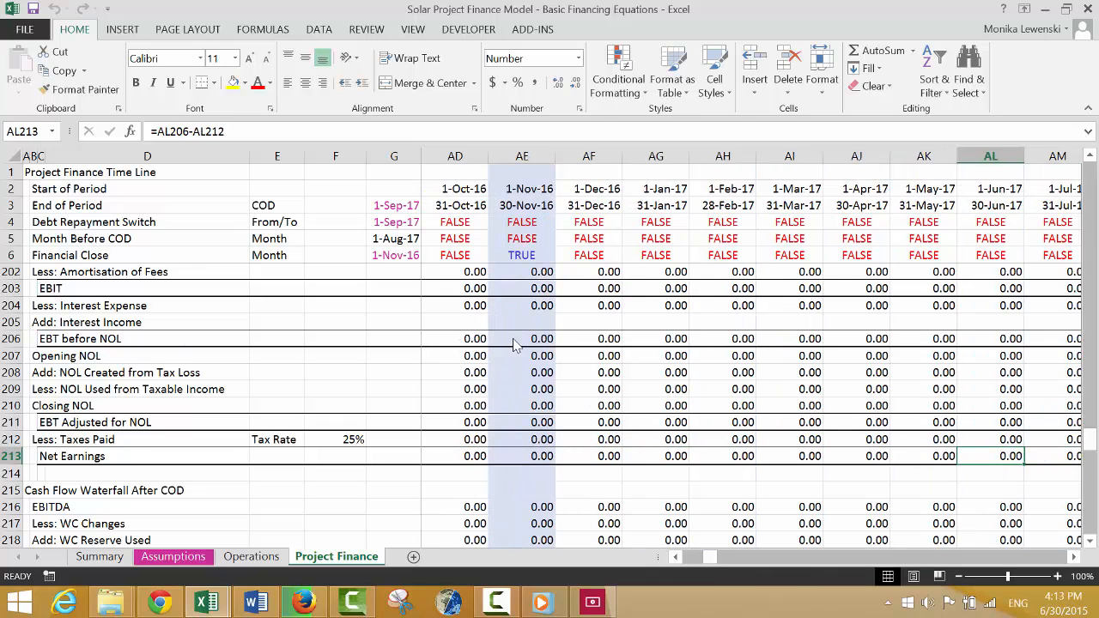
key(Left)
key(Left)
key(Right)
key(Right)
key(Right)
key(Right)
key(Right)
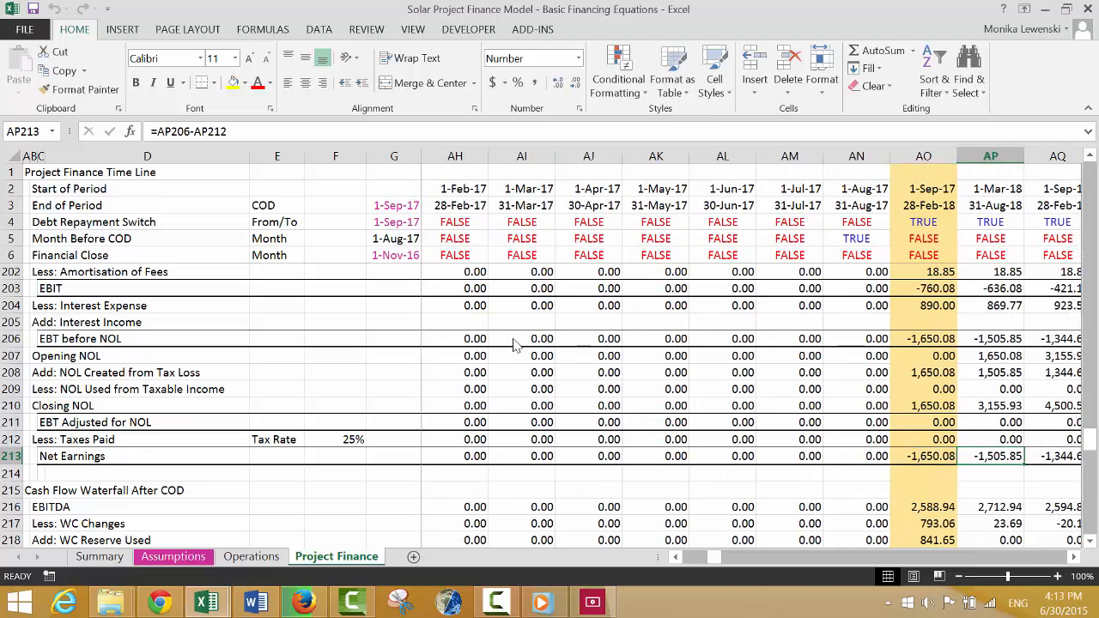
Review the equity balance account and the asset and liability rows in the COD period.
key(Down)
key(Down)
key(Down)
key(Down)
key(Down)
key(Down)
key(Down)
key(Down)
key(Down)
key(Down)
key(Down)
key(Down)
key(Down)
key(Down)
key(Down)
key(Down)
key(Down)
key(Down)
key(Down)
key(Down)
key(Down)
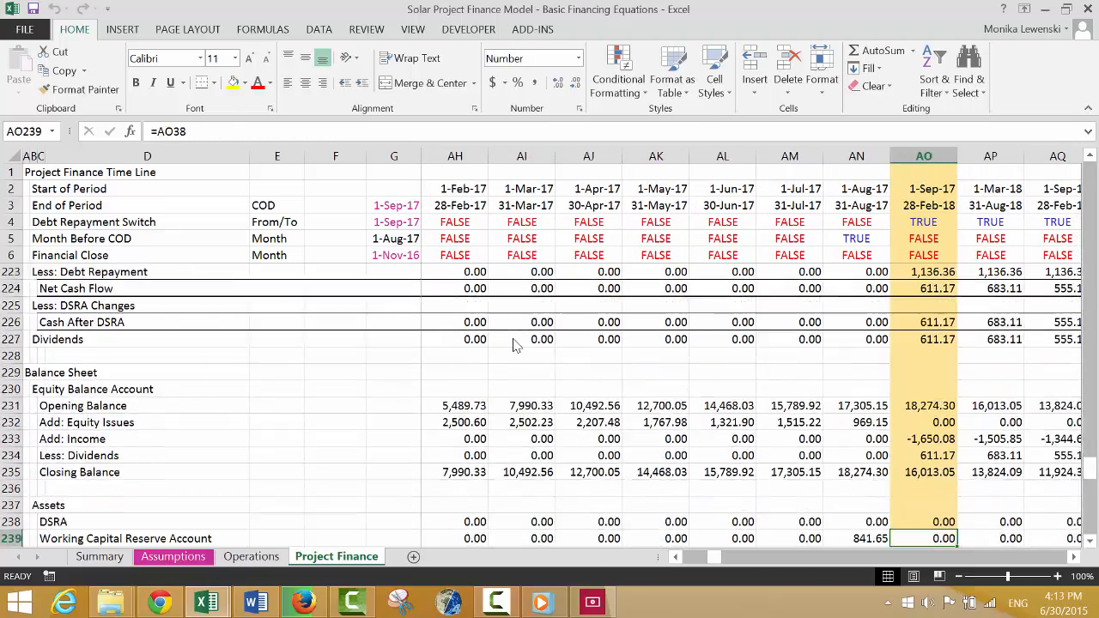
key(Down)
key(Down)
key(Down)
key(Down)
key(Down)
key(Down)
key(Down)
key(Down)
key(Down)
key(Down)
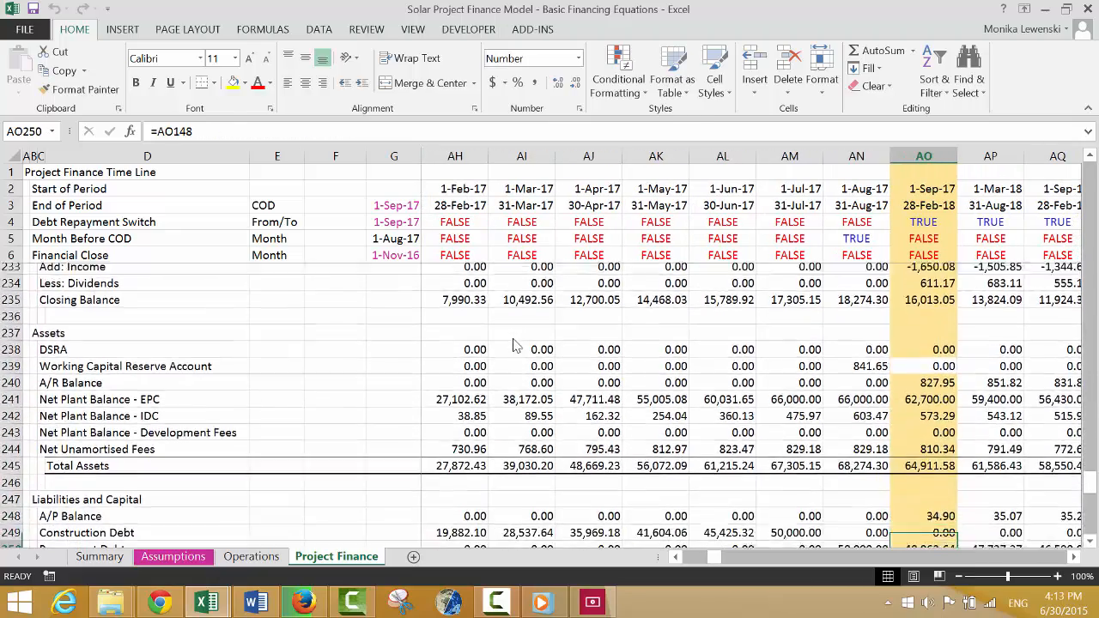
Examine the balance sheet Check row from COD to the periods after the project's operating life.
key(Up)
key(Right)
key(Right)
key(Right)
key(Right)
key(Right)
key(Right)
key(Right)
key(Right)
key(Right)
key(Right)
key(Right)
key(Right)
key(Right)
key(Right)
key(Right)
key(Right)
key(Right)
key(Right)
key(Right)
key(Right)
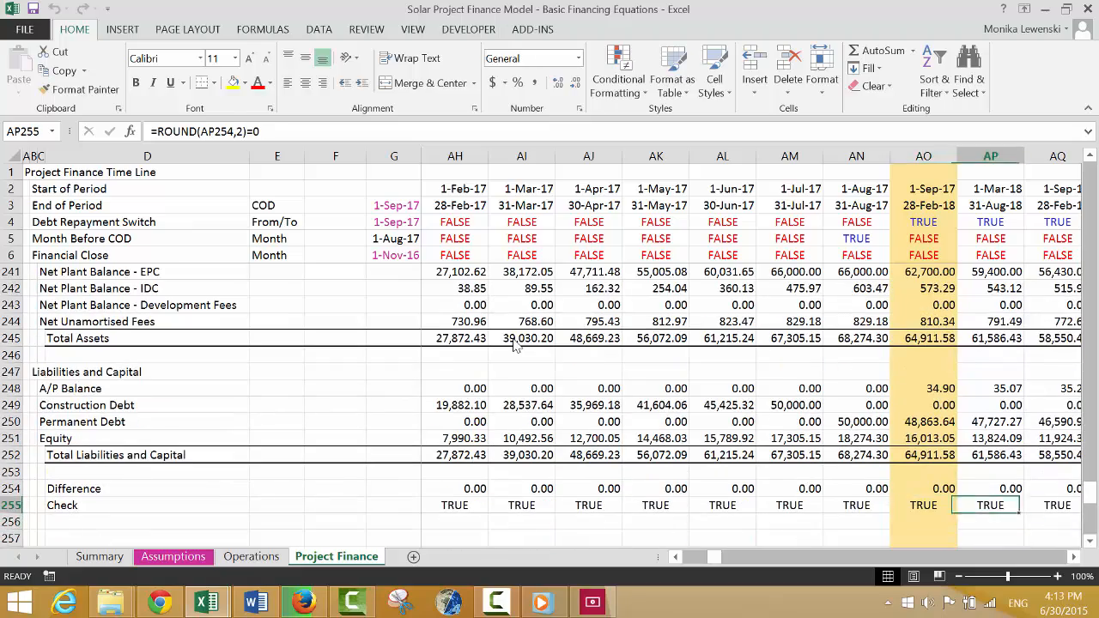
key(Right)
key(Right)
key(Right)
key(Right)
key(Right)
key(Right)
key(Right)
key(Right)
key(Right)
key(Right)
key(Right)
key(Right)
key(Right)
key(Right)
key(Right)
key(Right)
key(Right)
key(Right)
key(Right)
key(Right)
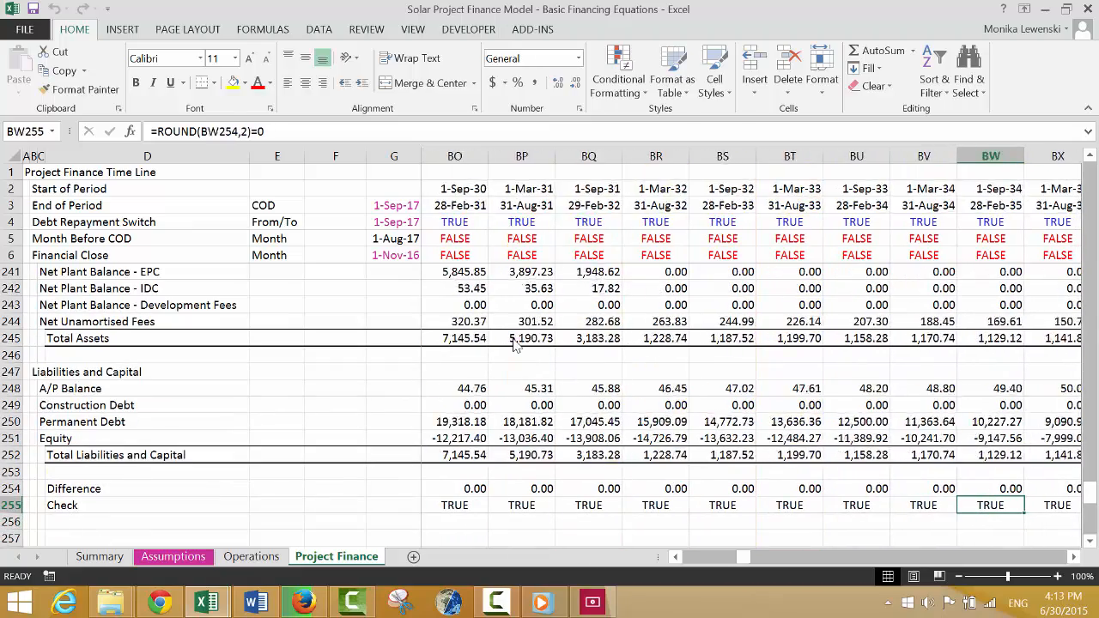
key(Right)
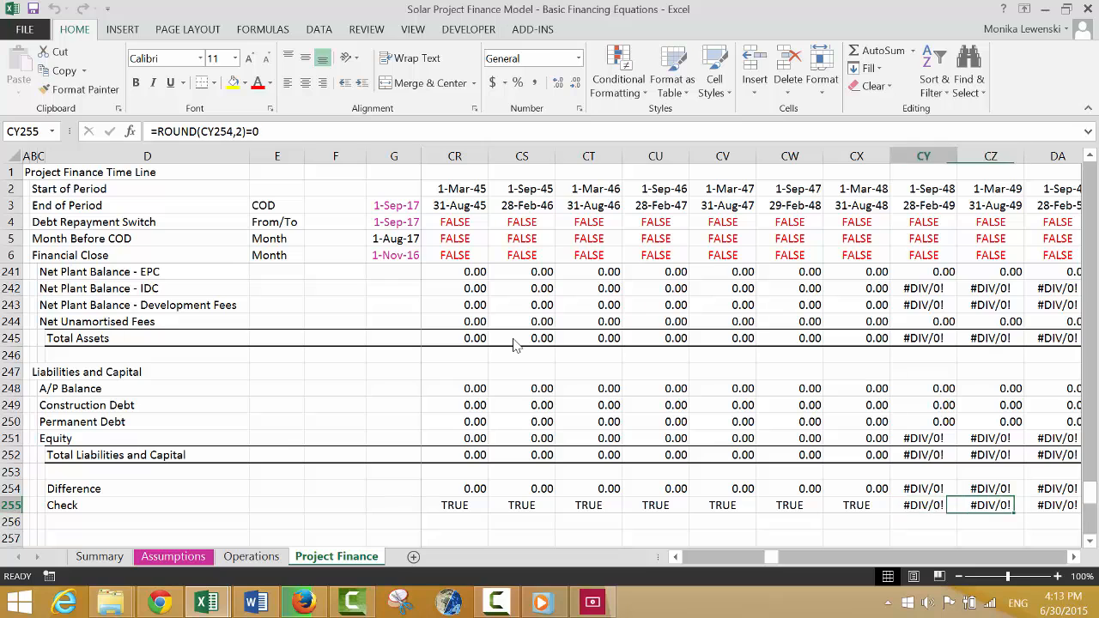
Review the #DIV/0! errors in the equity account, balance sheet and outputs for the period starting 1-Sep-48.
key(Left)
key(Up)
key(Up)
key(Up)
key(Up)
key(Up)
key(Up)
key(Up)
key(Up)
key(Up)
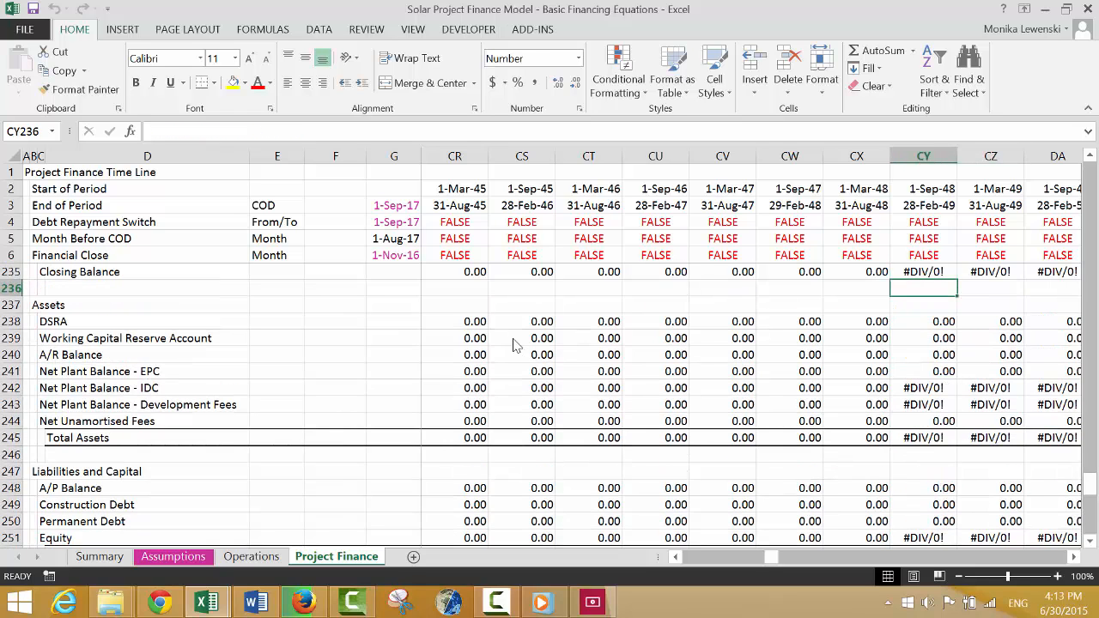
key(Up)
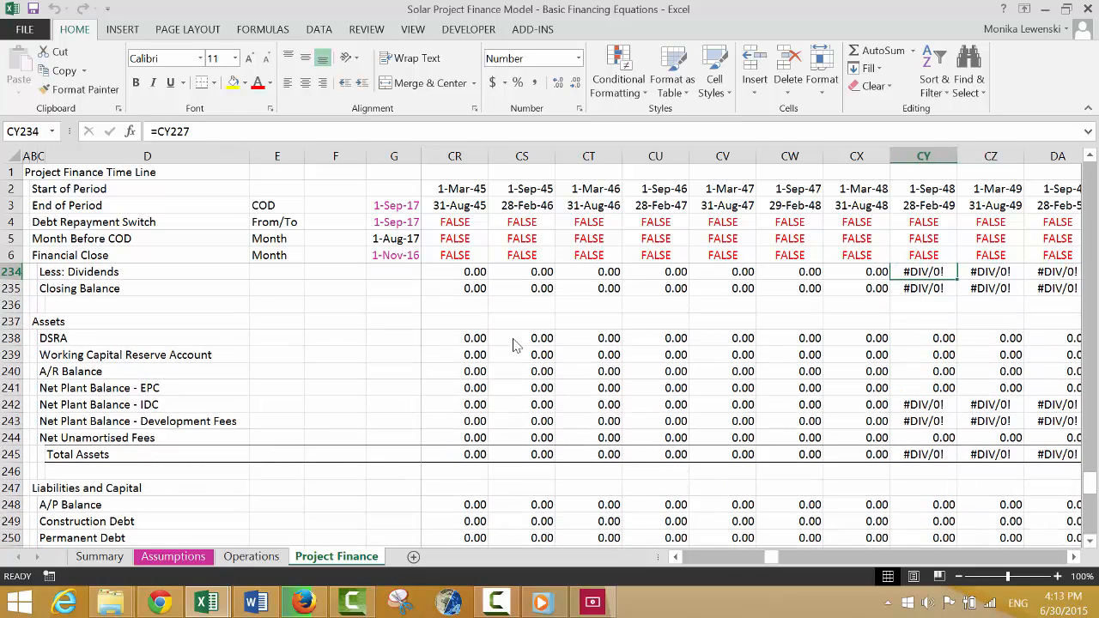
key(Down)
key(Down)
key(Down)
key(Down)
key(Down)
key(Down)
key(Down)
key(Down)
key(Down)
key(Down)
key(Down)
key(Down)
key(Down)
key(Down)
key(Down)
key(Down)
key(Down)
key(Down)
key(Down)
key(Down)
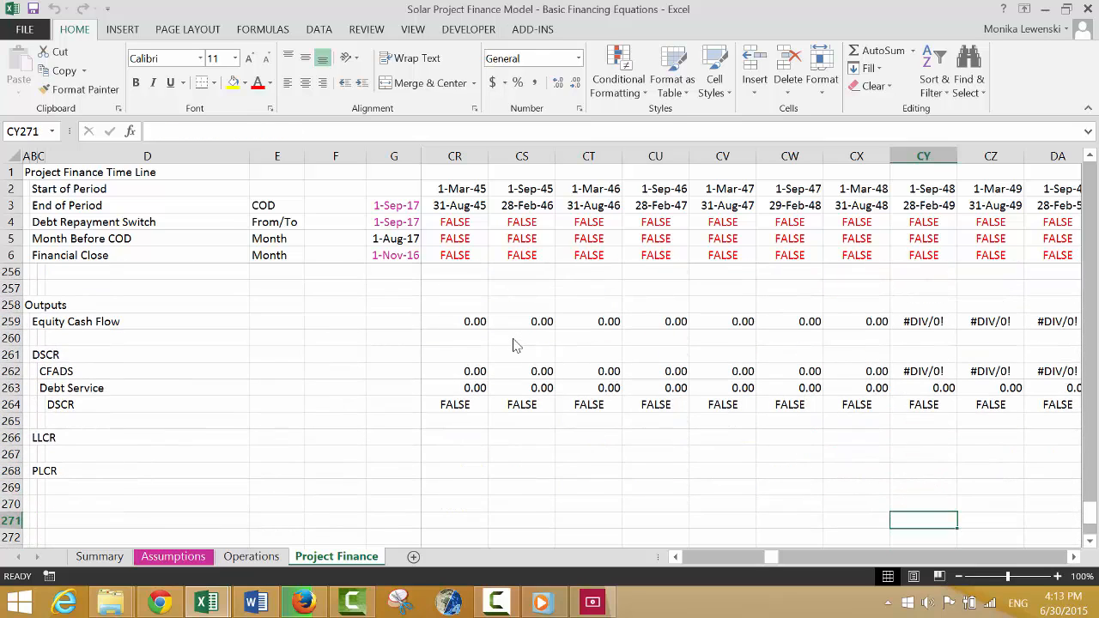
Review the Equity Cash Flow and DSCR output rows from the late periods back to construction.
key(Up)
key(Up)
key(Up)
key(Left)
key(Left)
key(Left)
key(Left)
key(Left)
key(Left)
key(Left)
key(Left)
key(Left)
key(Left)
key(Left)
key(Left)
key(Left)
key(Left)
key(Left)
key(Left)
key(Left)
key(Left)
key(Left)
key(Left)
key(Left)
key(Left)
key(Left)
key(Left)
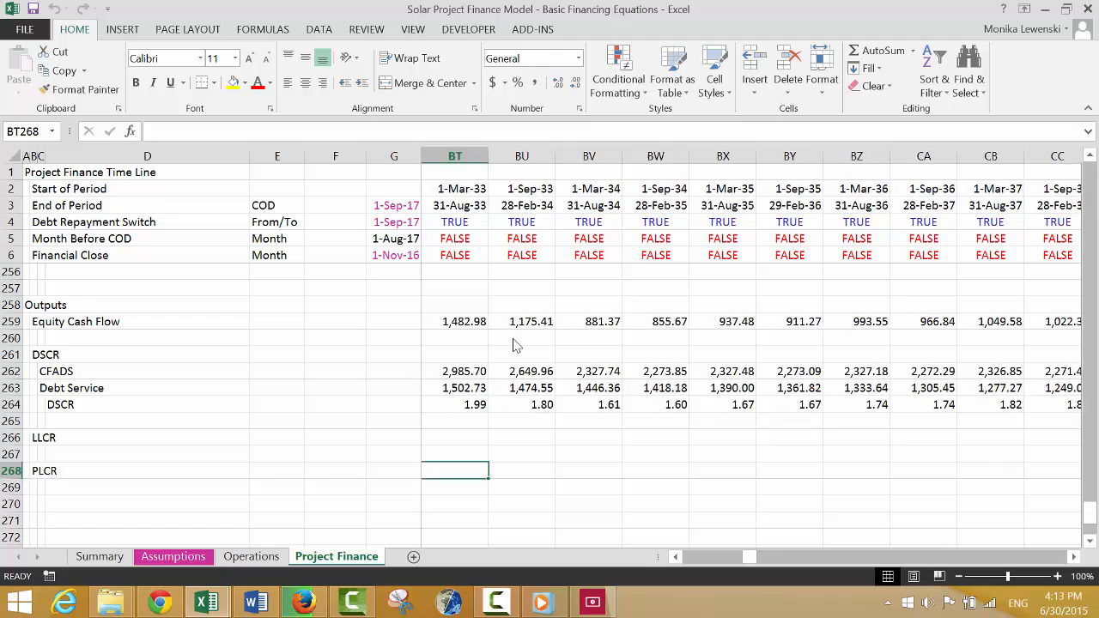
key(Left)
key(Left)
key(Left)
key(Left)
key(Left)
key(Left)
key(Left)
key(Left)
key(Left)
key(Left)
key(Left)
key(Left)
key(Left)
key(Left)
key(Left)
key(Left)
key(Left)
key(Left)
key(Left)
key(Left)
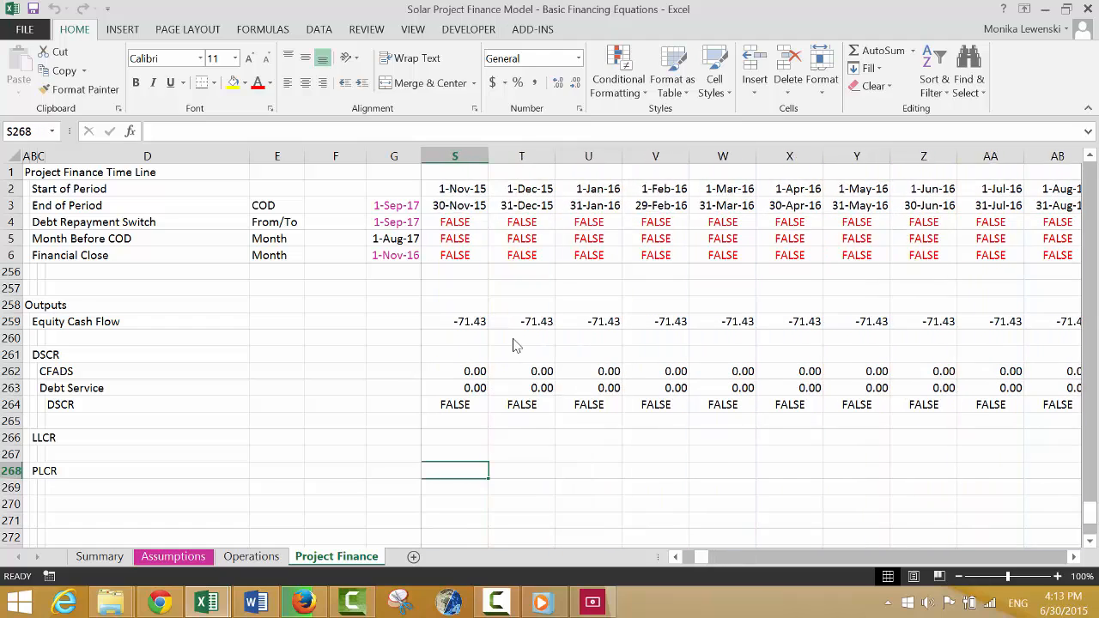
Insert two blank rows above the LLCR row in the Outputs section.
key(Up)
key(Up)
key(Up)
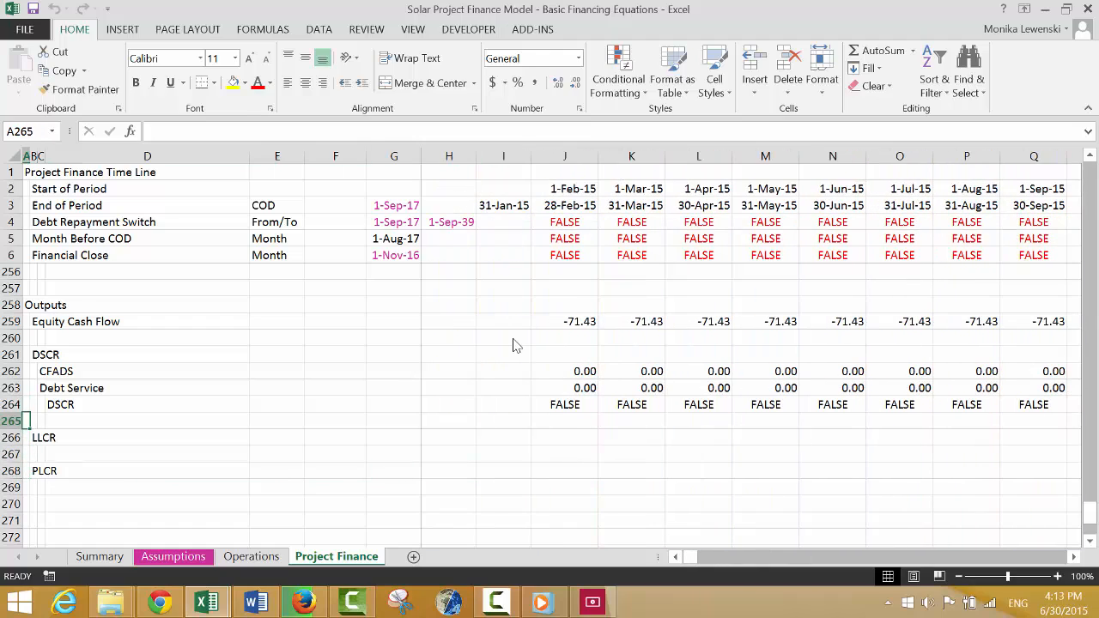
key(Down)
key(shift+space)
key(ctrl+shift+plus)
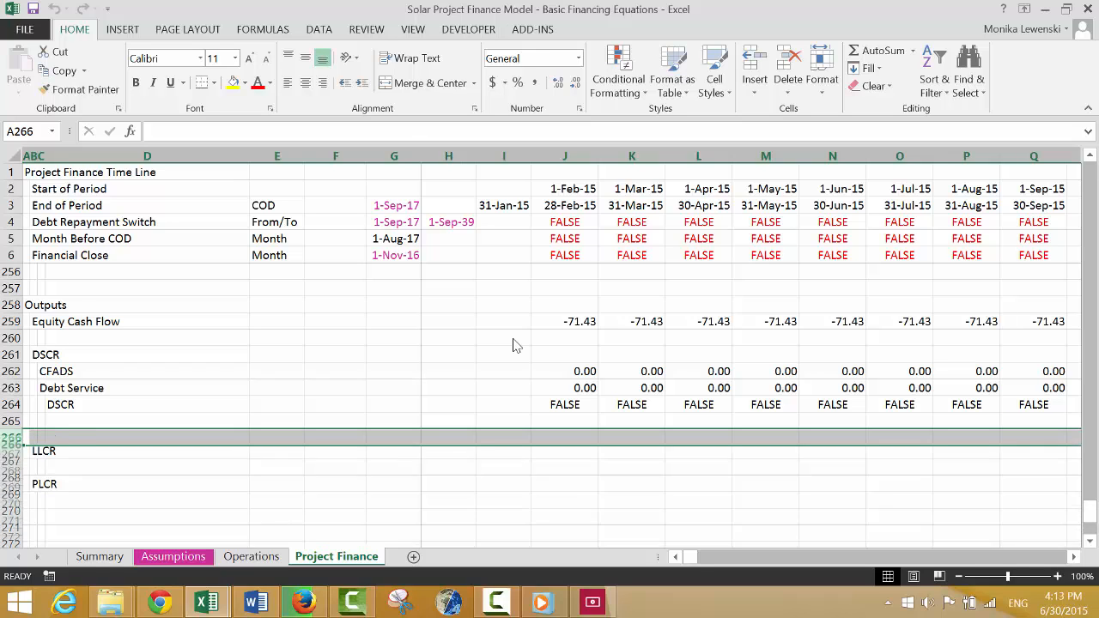
key(ctrl+shift+plus)
Label cell D266 beneath the DSCR rows as Min DSCR.
key(Right)
key(Right)
key(Right)
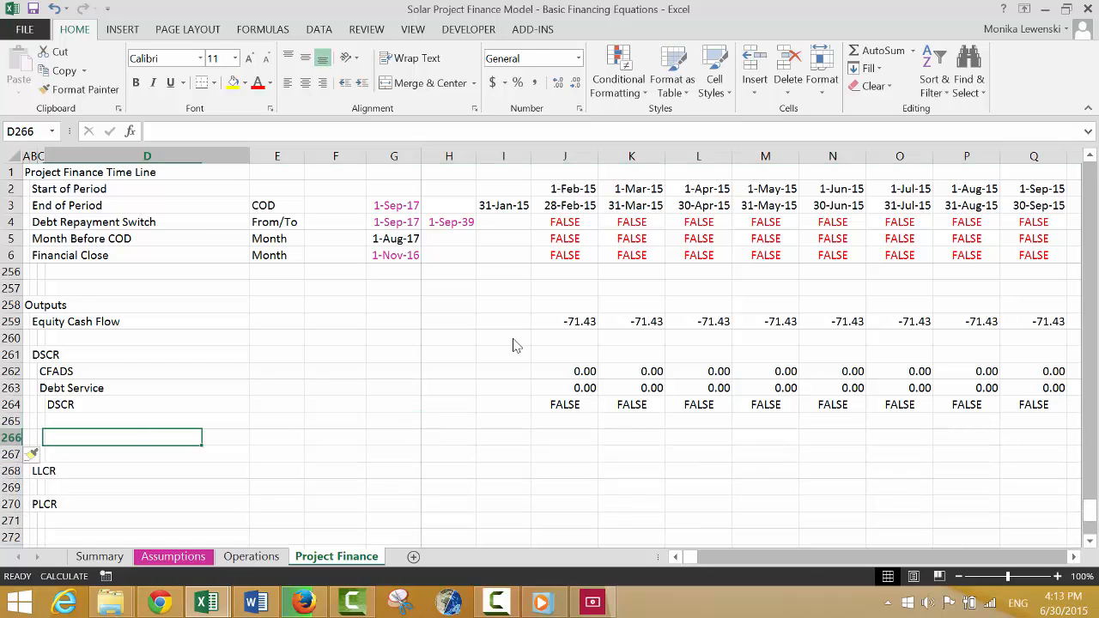
text(Min)
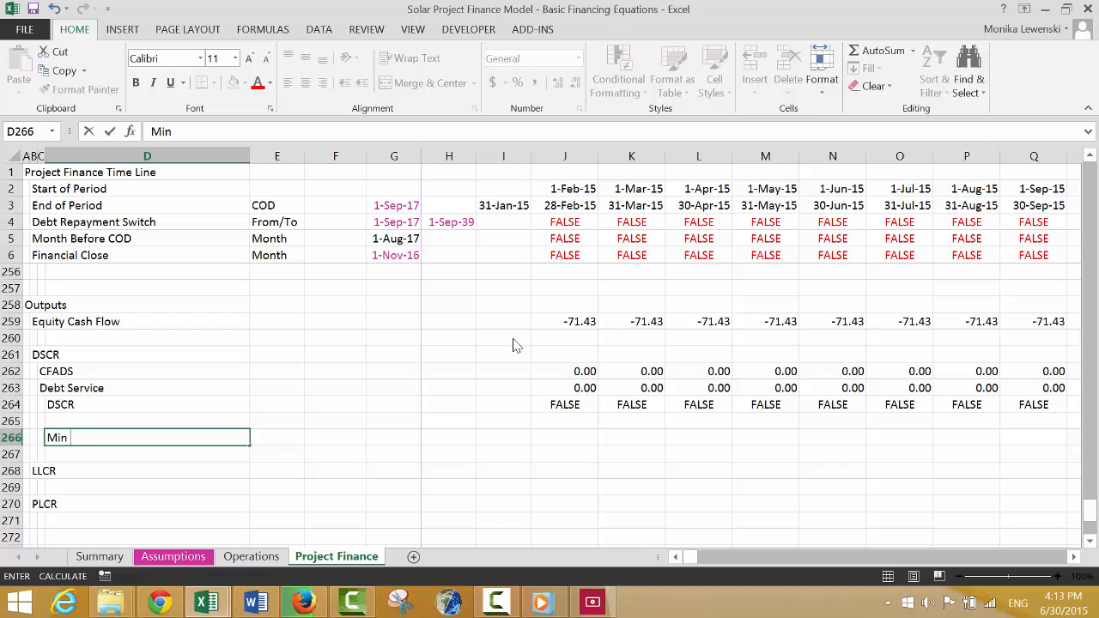
text( DSCR)
key(ctrl+Return)
key(Right)
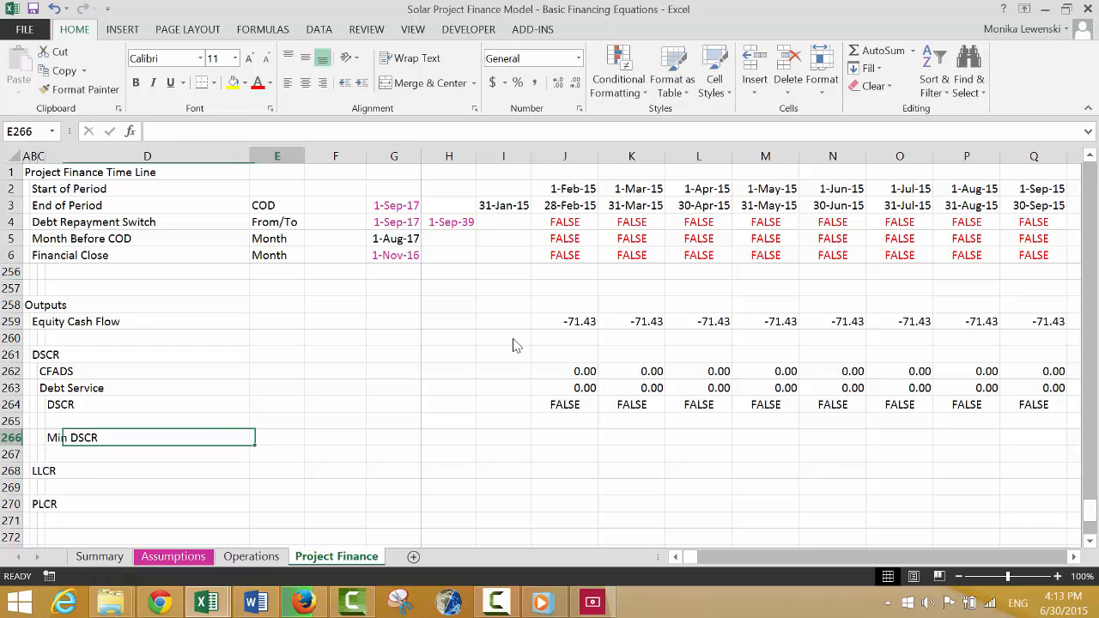
Calculate the Min DSCR in E266 as the minimum of the DSCR row 264 and format it as a number with two decimals.
text(=min()
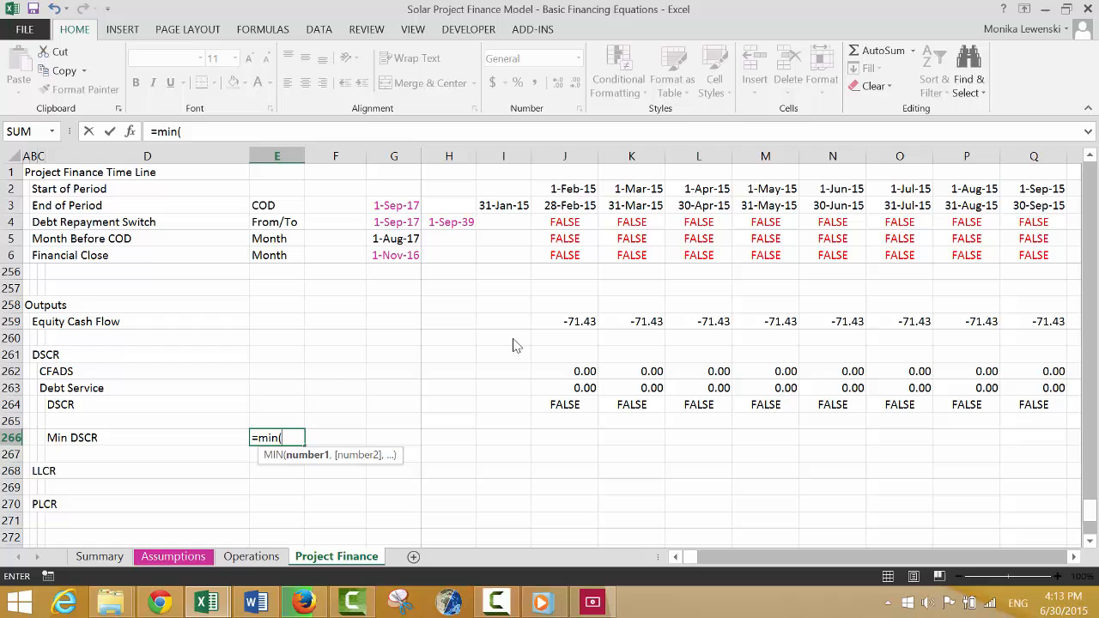
key(Up)
key(Up)
key(shift+space)
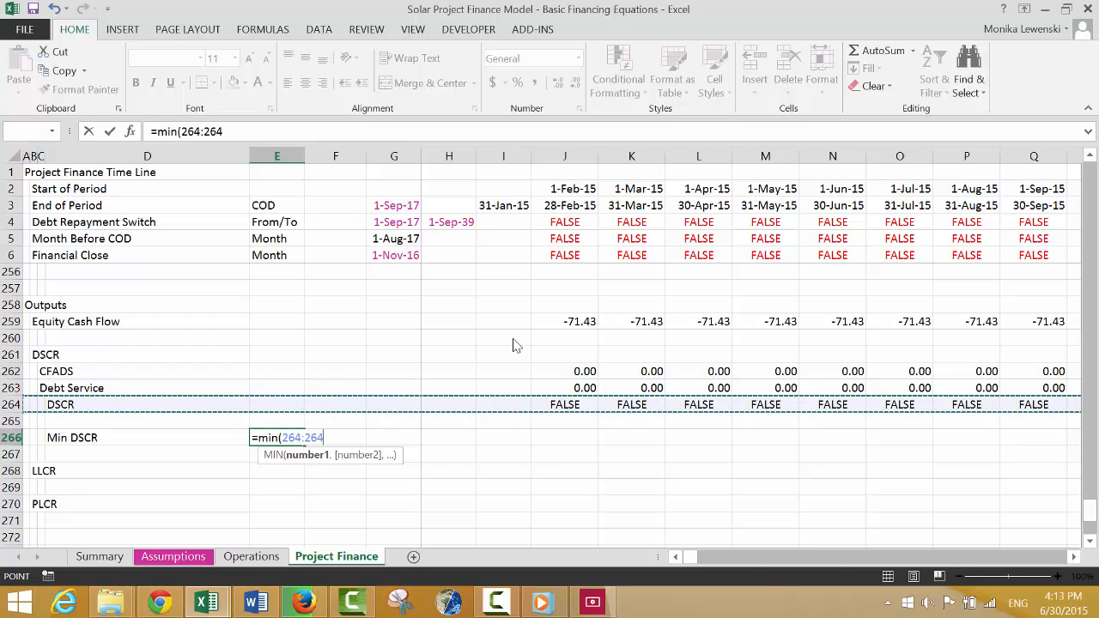
key(Return)
Examine the Equity Cash Flow row across the operating and late periods for errors.
key(Up)
key(ctrl+shift+1)
key(Up)
key(Up)
key(Up)
key(Up)
key(Up)
key(Up)
key(Up)
key(Up)
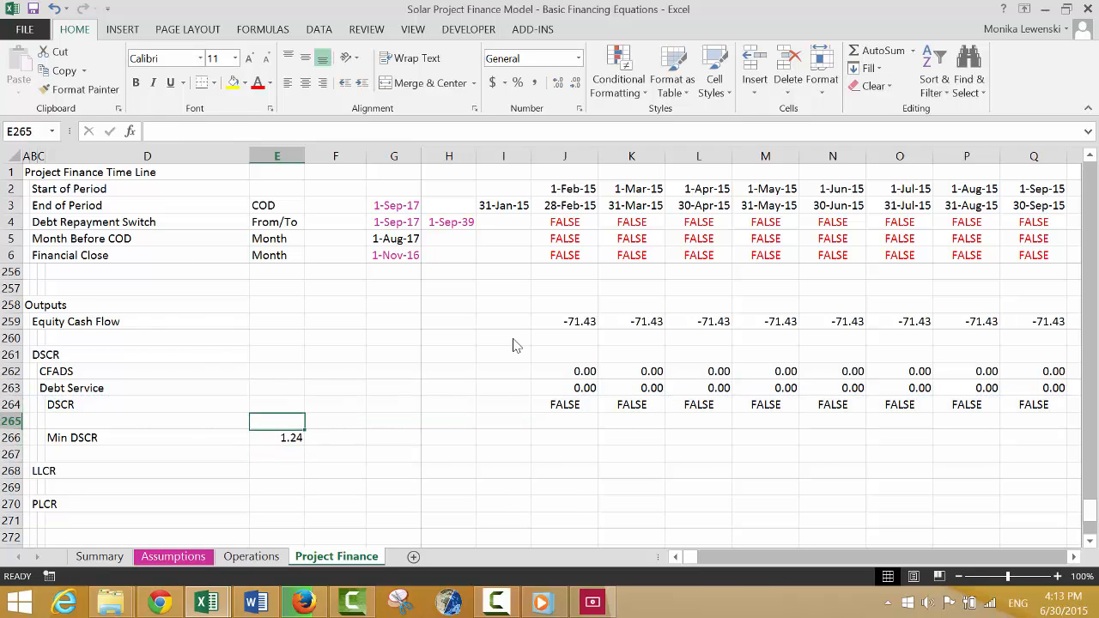
key(Down)
key(Right)
key(Right)
key(Right)
key(Right)
key(Right)
key(Right)
key(Right)
key(Right)
key(Right)
key(Right)
key(Right)
key(Right)
key(Right)
key(Right)
key(Right)
key(Right)
key(Right)
key(Right)
key(Right)
key(Right)
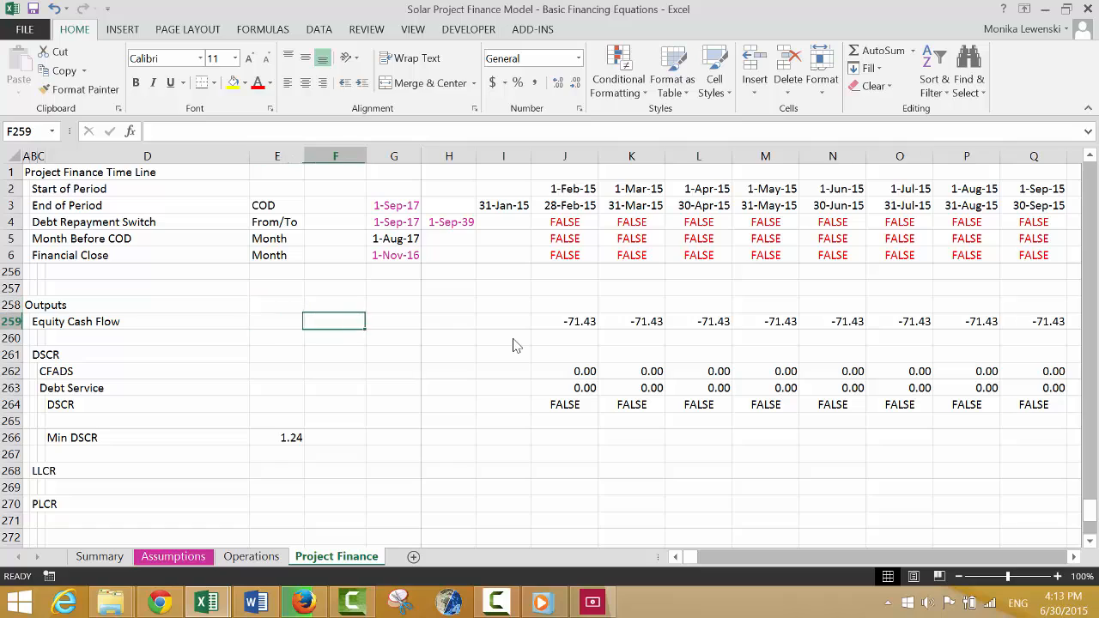
key(Right)
key(Right)
key(Right)
key(Right)
key(Right)
key(Right)
key(Right)
key(Right)
key(Right)
key(Right)
key(Right)
key(Right)
key(Right)
key(Right)
key(Right)
key(Right)
key(Right)
key(Right)
key(Right)
key(Right)
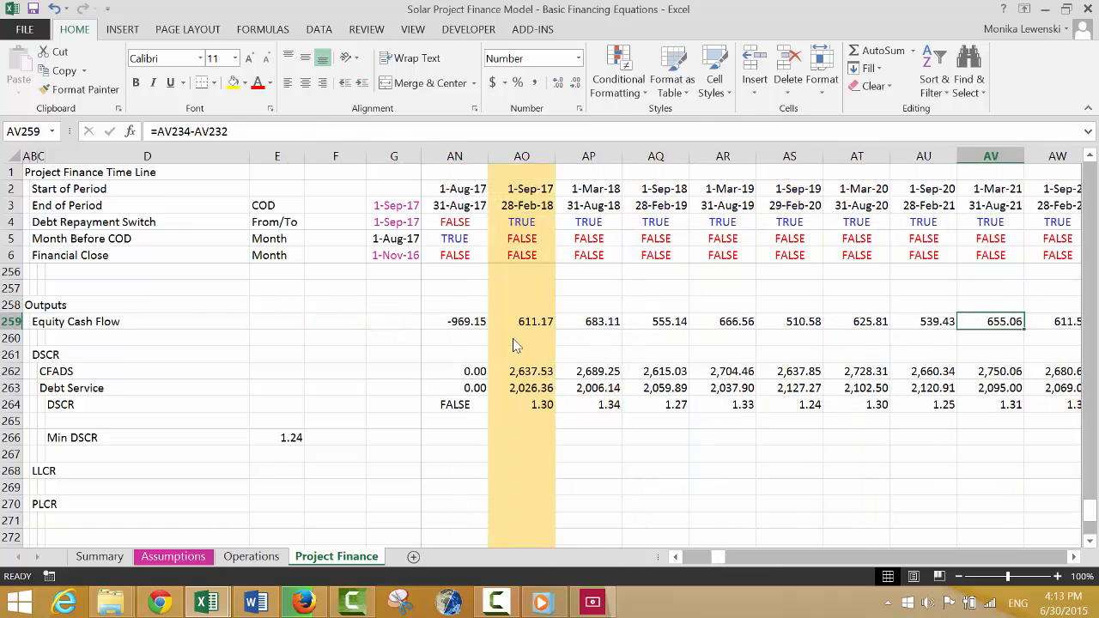
key(Right)
key(Right)
key(Right)
key(Right)
key(Right)
key(Right)
key(Right)
key(Right)
key(Right)
key(Right)
key(Right)
key(Right)
key(Right)
key(Right)
key(Right)
key(Right)
key(Right)
key(Right)
key(Right)
key(Right)
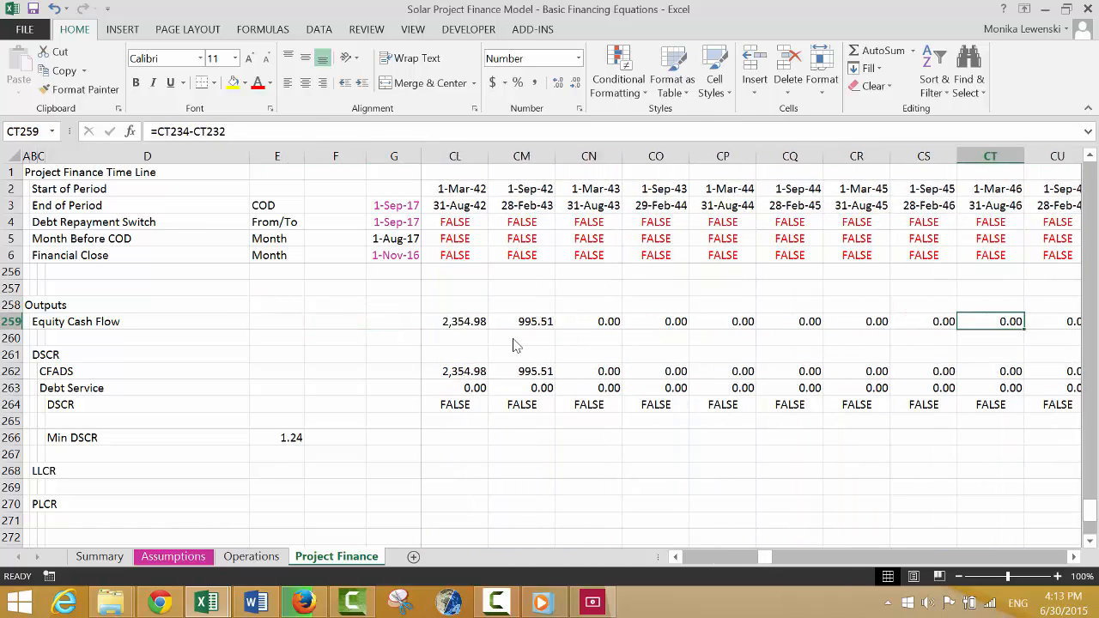
key(Left)
key(Left)
key(Left)
key(Left)
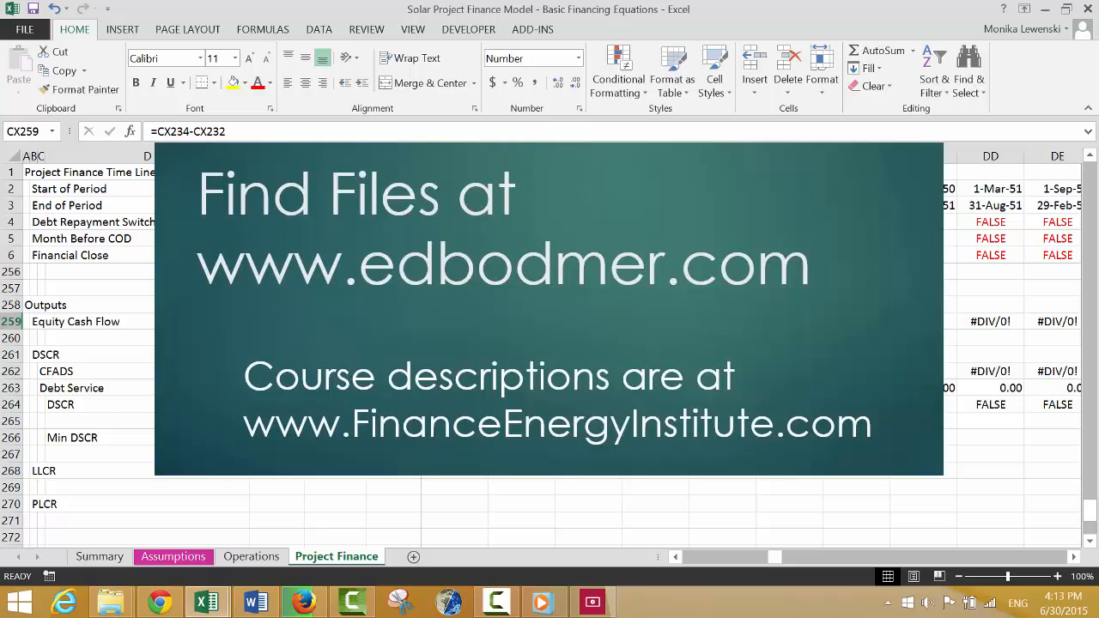
Trace the late-period #DIV/0! errors up through the cash flow and amortisation sections to the IDC Depreciation Rate row.
key(Up)
key(Up)
key(Up)
key(Up)
key(Up)
key(Up)
key(Up)
key(Up)
key(Up)
key(Up)
key(Up)
key(Up)
key(Up)
key(Up)
key(Up)
key(Up)
key(Up)
key(Up)
key(Up)
key(Up)
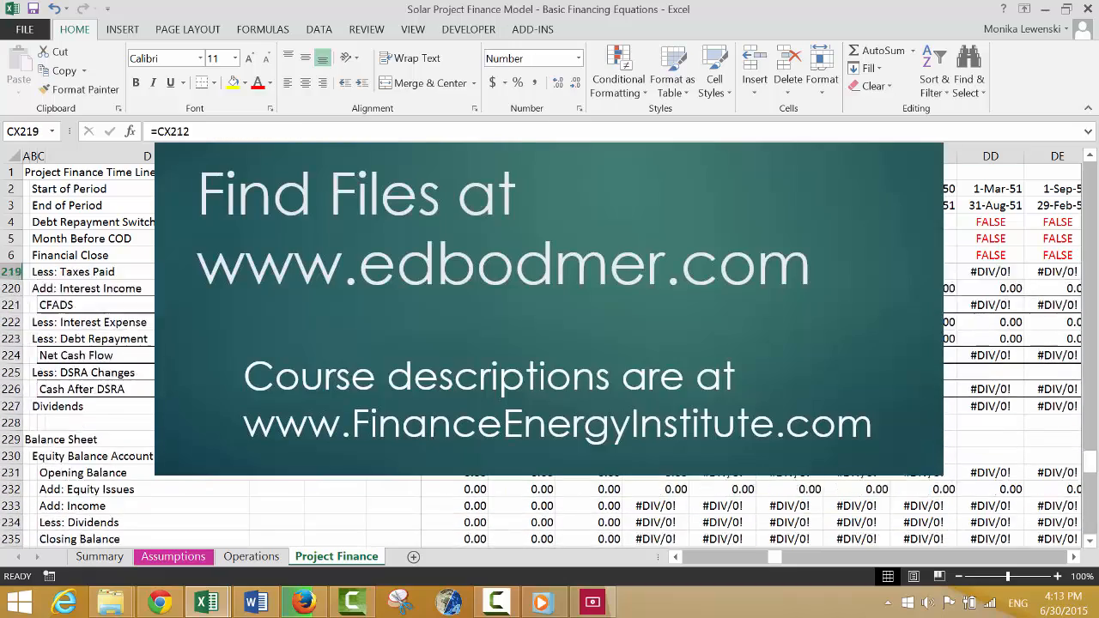
key(Up)
key(Up)
key(Up)
key(Up)
key(Up)
key(Up)
key(Up)
key(Up)
key(Up)
key(Up)
key(Up)
key(Up)
key(Up)
key(Up)
key(Up)
key(Up)
key(Up)
key(Up)
key(Up)
key(Up)
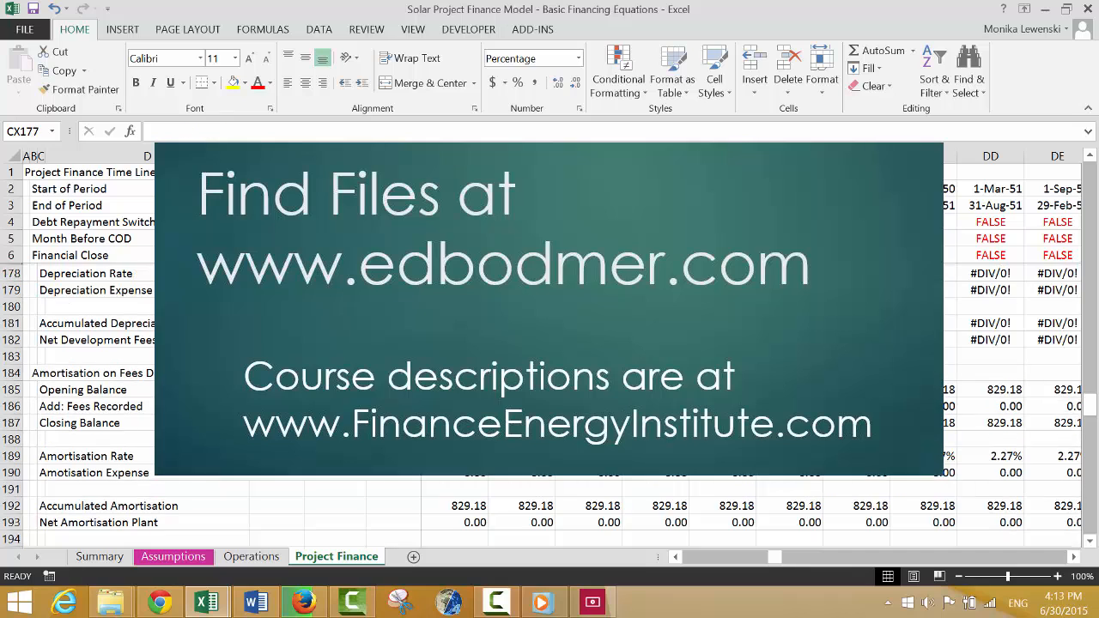
key(Up)
key(Up)
key(Up)
key(Down)
key(Down)
key(Down)
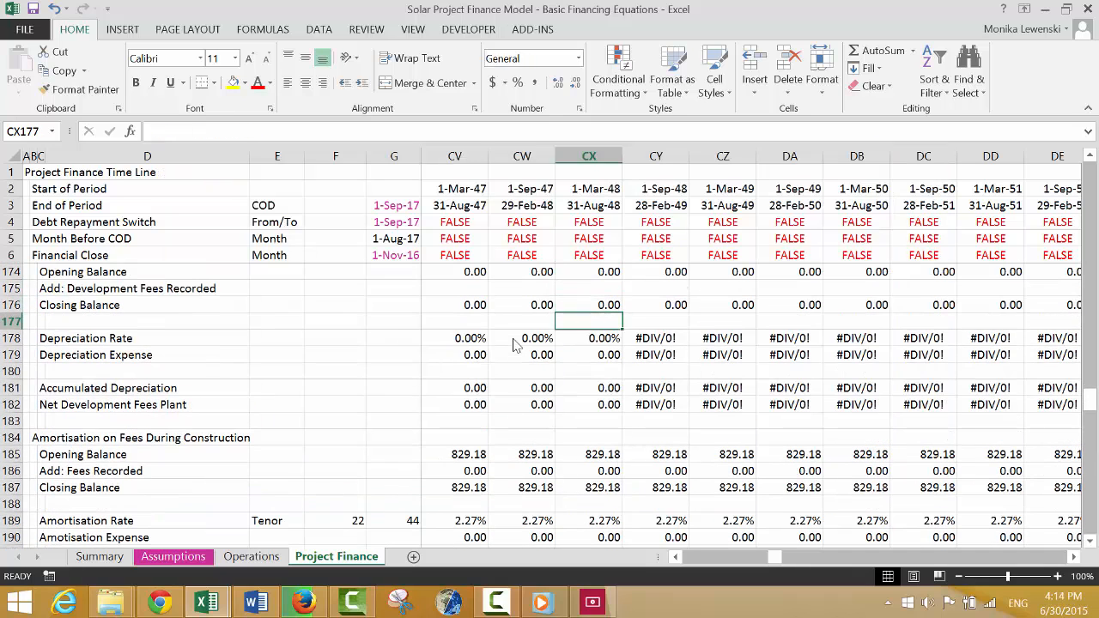
key(Down)
key(Left)
key(Up)
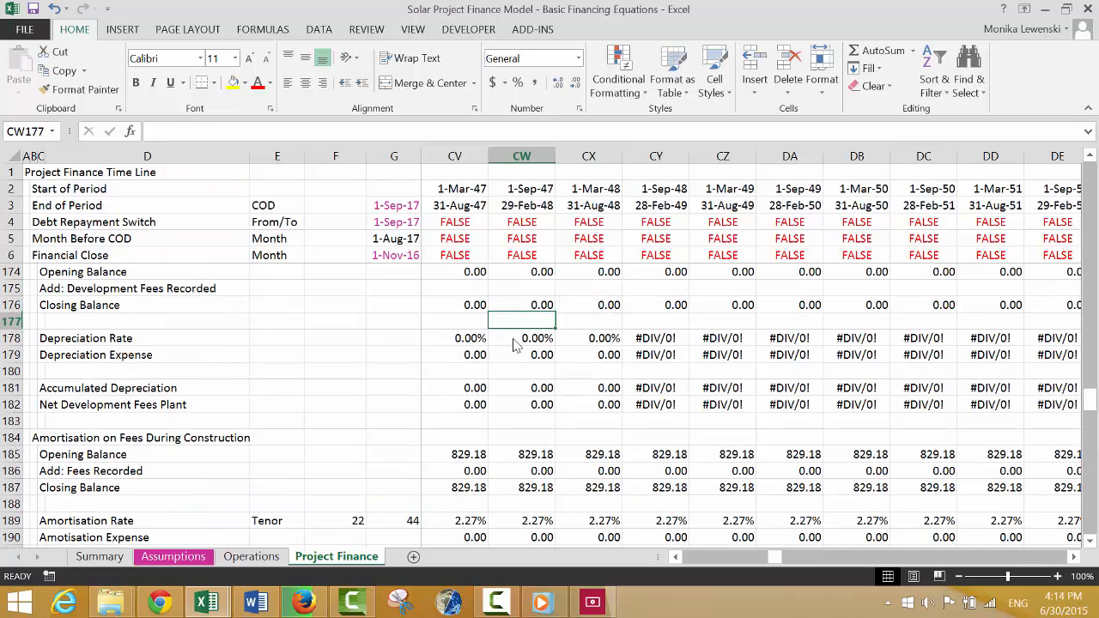
key(Down)
key(Up)
key(Up)
key(Up)
key(Up)
key(Up)
key(Up)
key(Up)
key(Up)
key(Up)
key(Up)
key(Up)
key(Up)
key(Up)
key(Up)
key(Up)
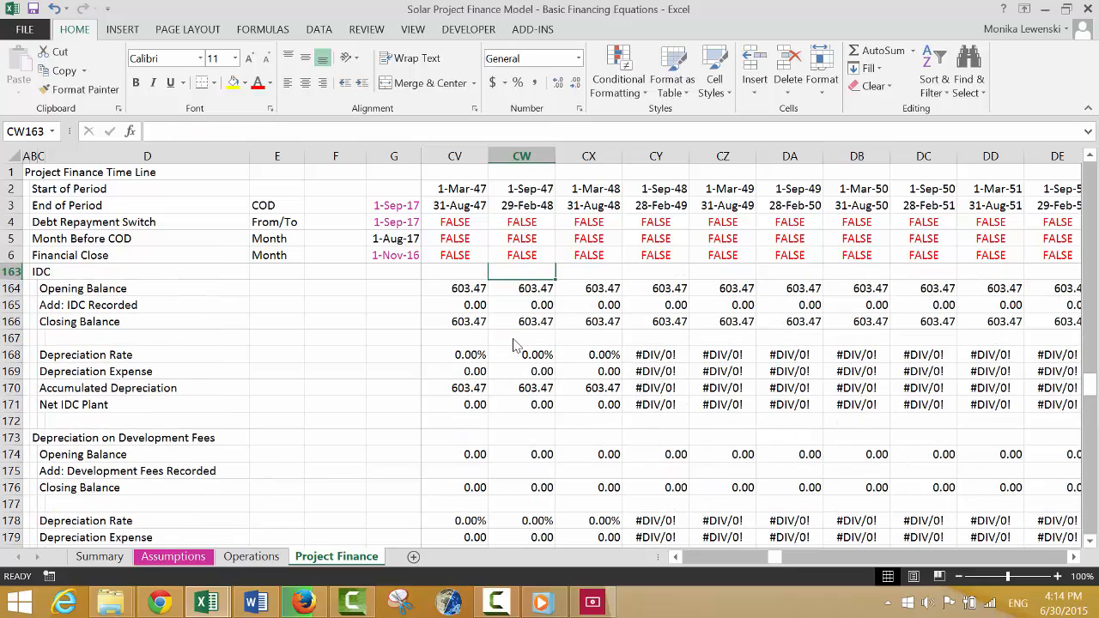
key(Up)
key(Down)
key(Down)
key(Down)
key(Down)
key(Down)
key(Down)
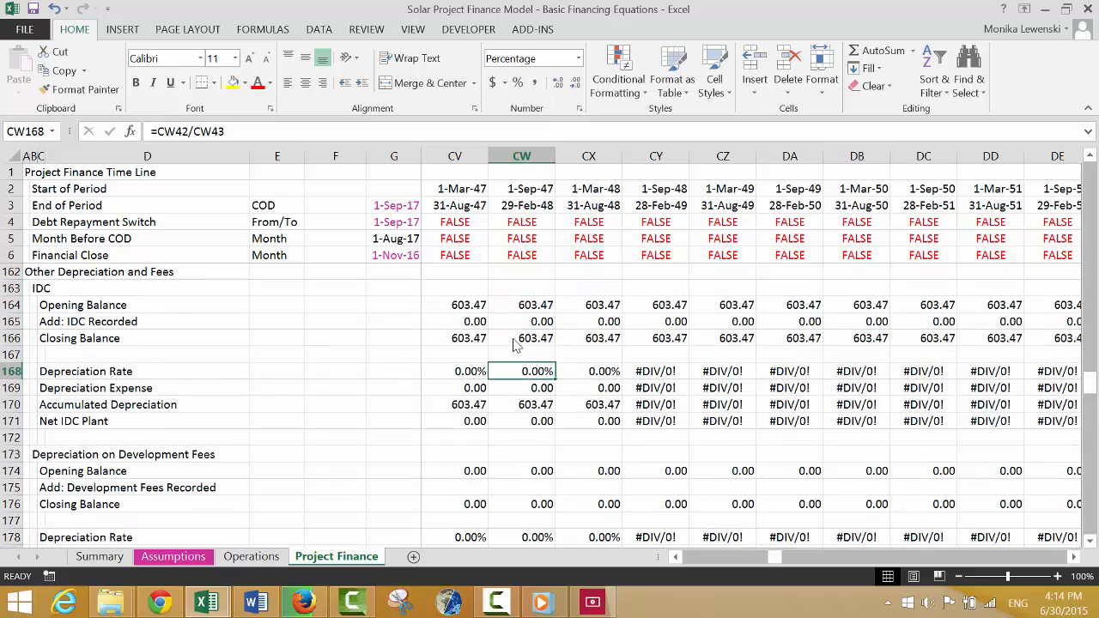
Change the IDC Depreciation Rate formula in J168 to =IF(J43>0.1,J42/J43) and copy it across row 168.
key(ctrl+Left)
key(Left)
key(Right)
key(F2)
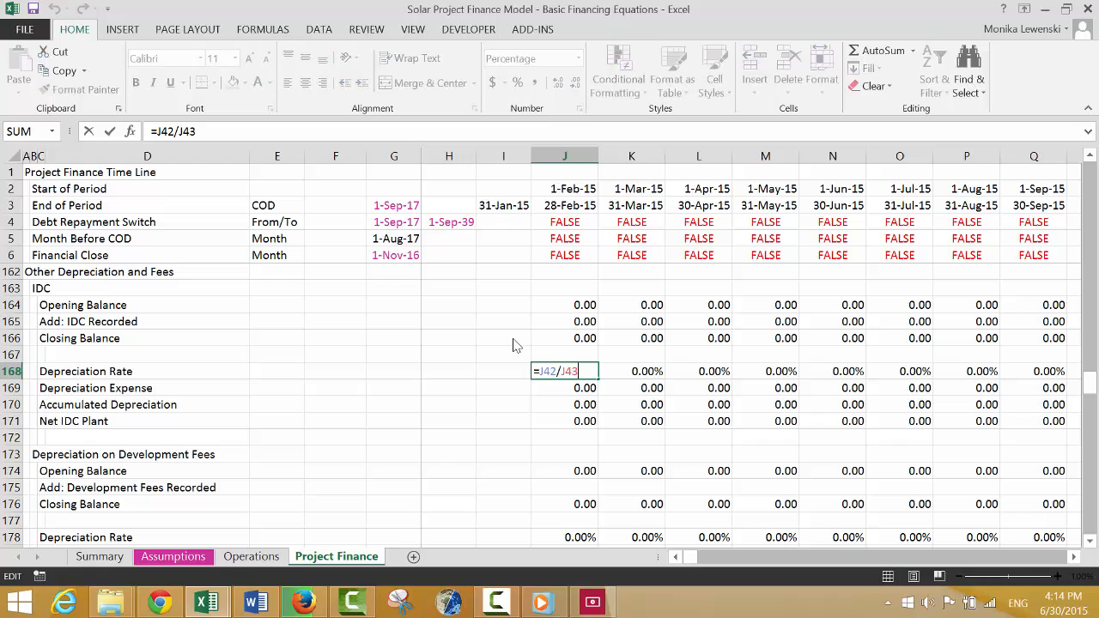
text(if()
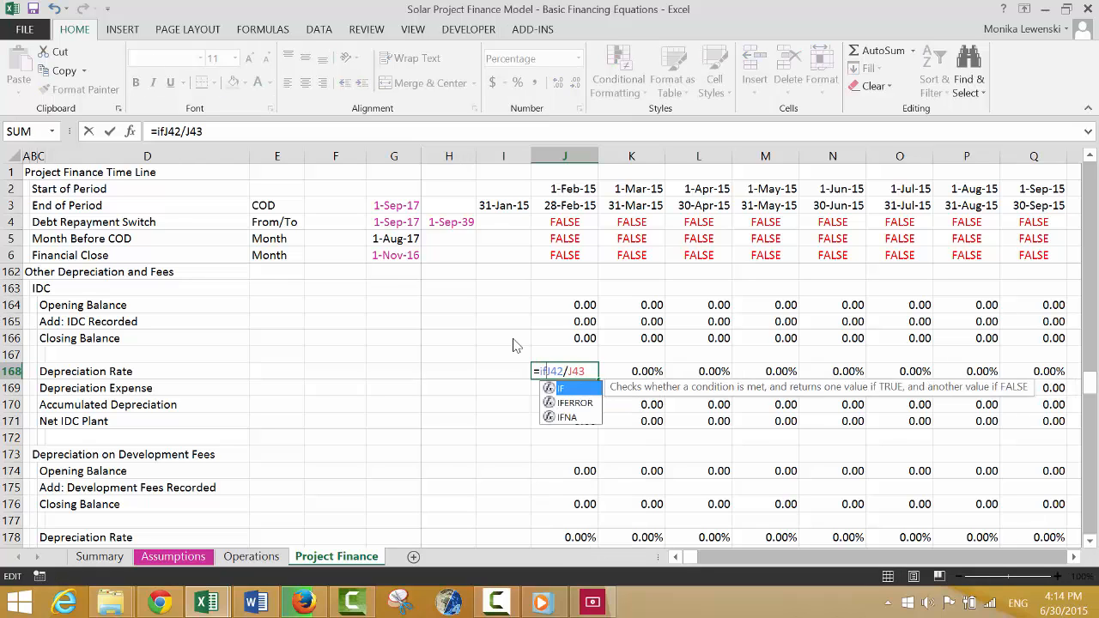
text(j43>)
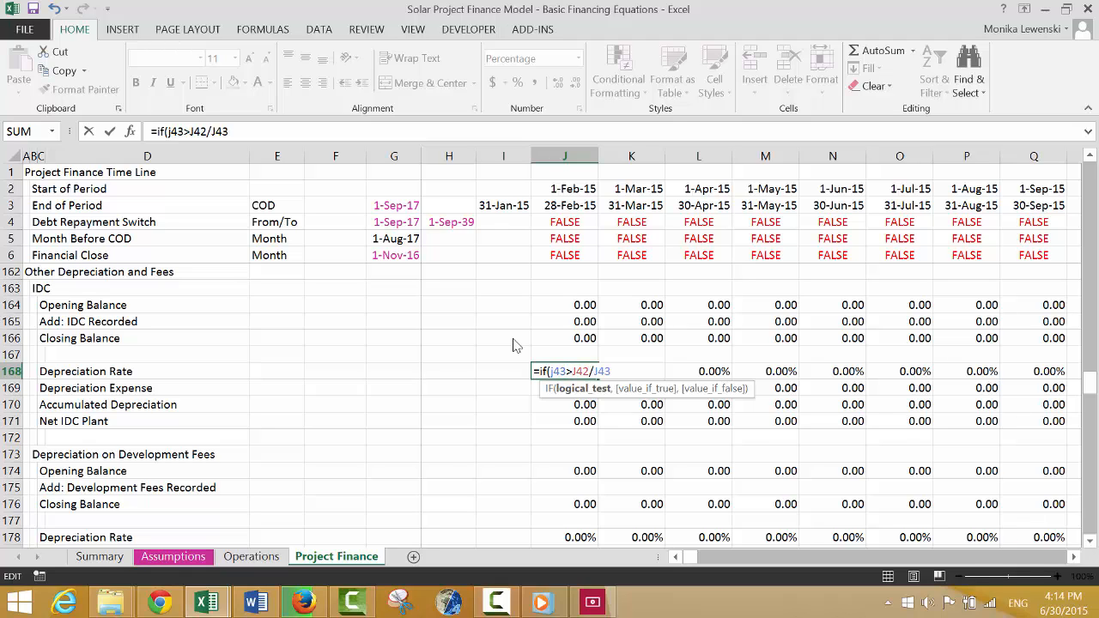
text(.1)
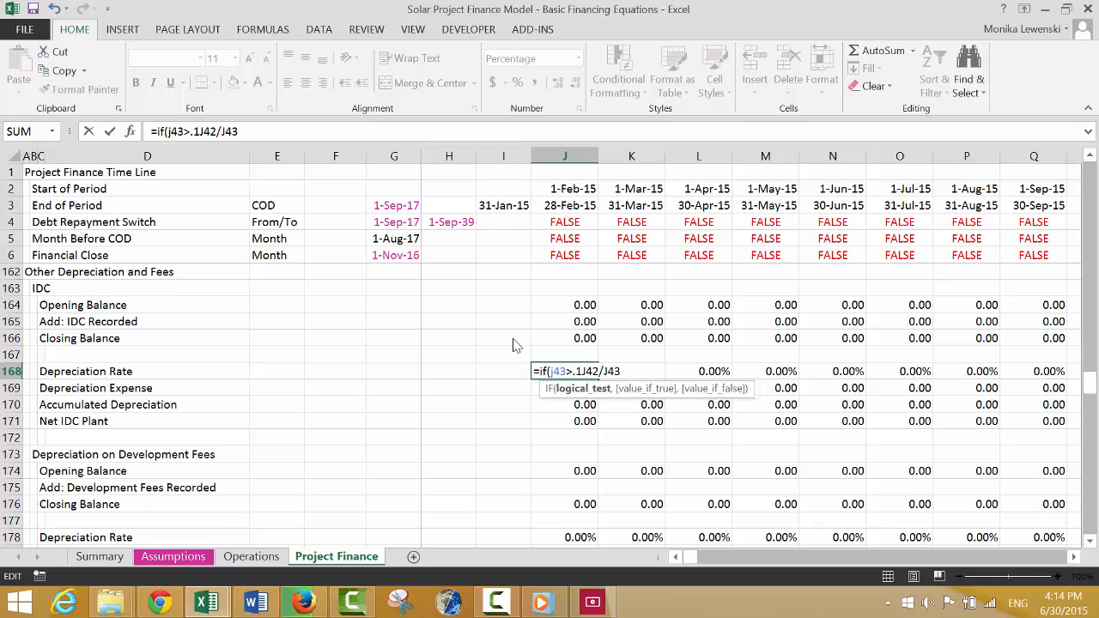
text(,)
key(Return)
key(Up)
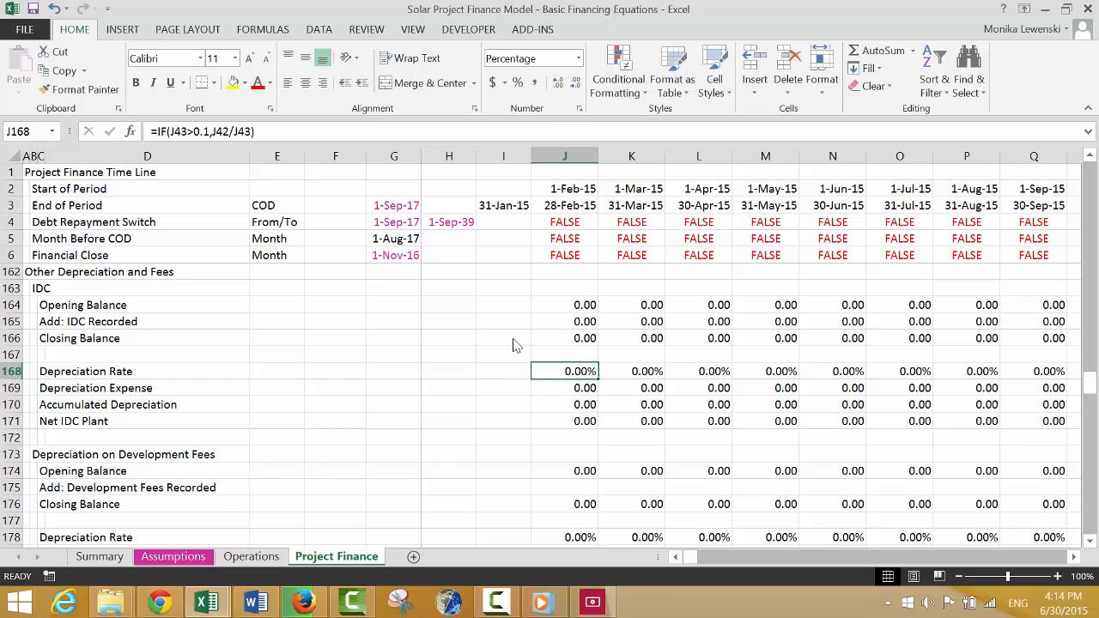
key(Right)
key(Right)
key(Right)
key(Right)
key(Right)
key(Right)
key(Right)
key(Right)
key(Right)
key(Right)
key(Right)
key(Right)
key(Right)
key(Right)
key(Right)
key(Right)
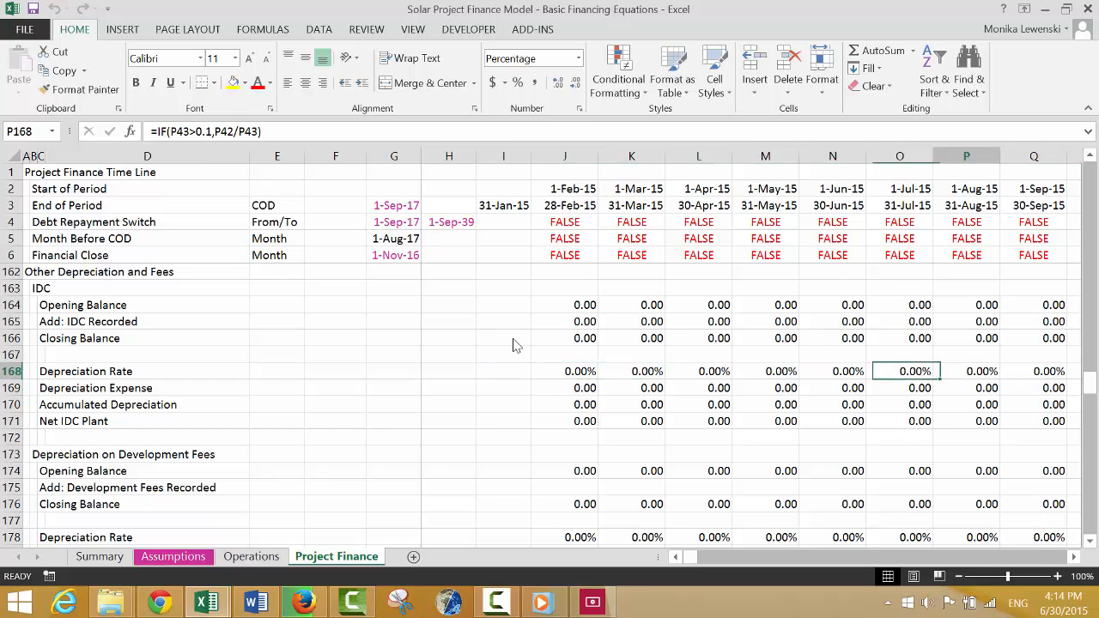
Check the IDC, development fee and amortisation rows through the late periods for remaining division errors.
key(Right)
key(Right)
key(Right)
key(Right)
key(Right)
key(Right)
key(Right)
key(Right)
key(Right)
key(Right)
key(Right)
key(Right)
key(Right)
key(Right)
key(Right)
key(Right)
key(Right)
key(Right)
key(Right)
key(Right)
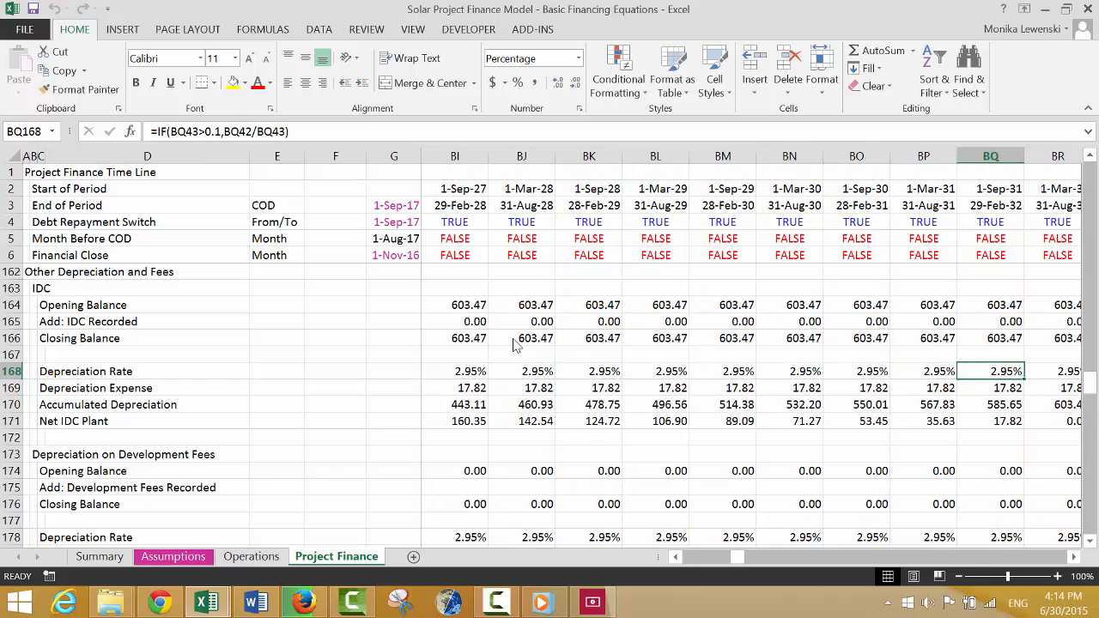
key(Left)
key(Down)
key(Down)
key(Down)
key(Down)
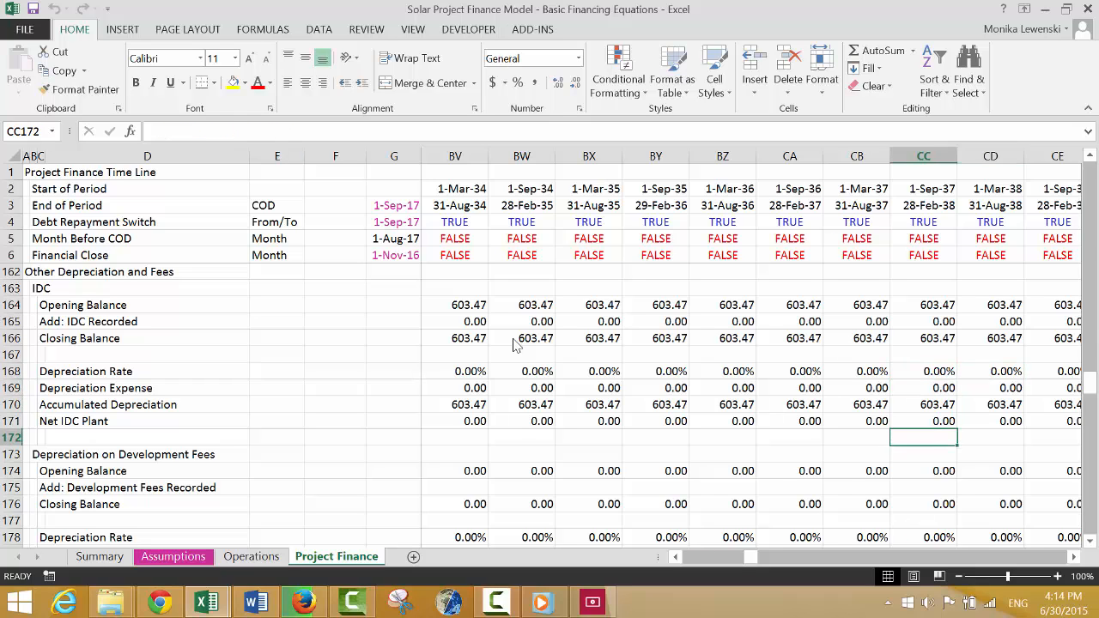
key(Right)
key(Right)
key(Right)
key(Right)
key(Right)
key(Right)
key(Right)
key(Right)
key(Right)
key(Right)
key(Right)
key(Right)
key(Right)
key(Right)
key(Right)
key(Right)
key(Right)
key(Right)
key(Right)
key(Right)
key(Right)
key(Right)
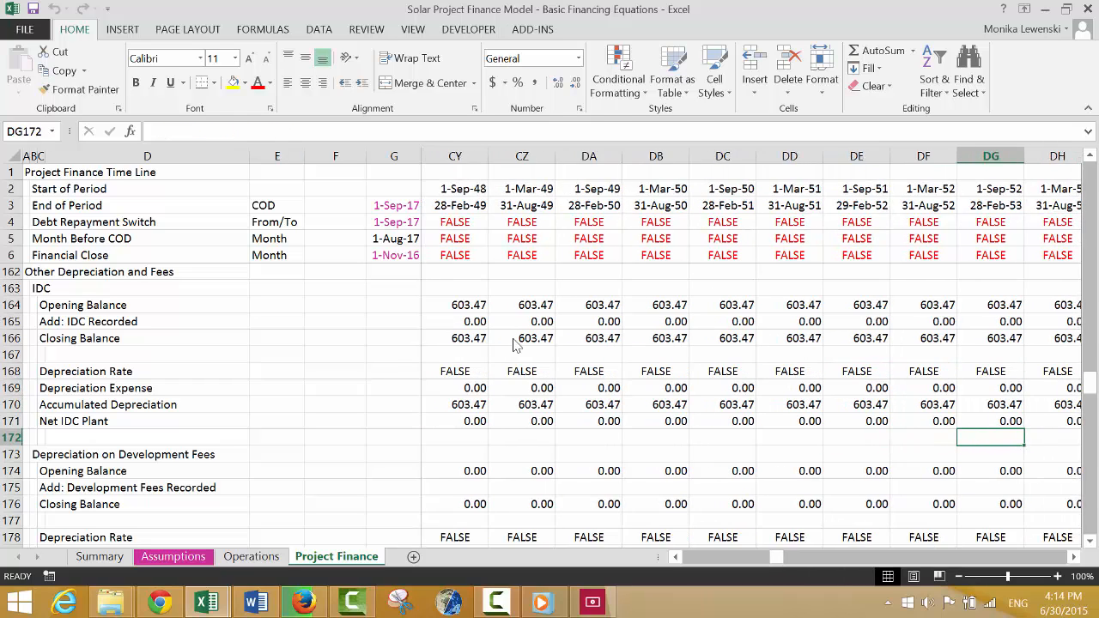
key(Left)
key(Left)
key(Left)
key(Left)
key(Left)
key(Left)
key(Left)
key(Left)
key(Left)
key(Left)
key(Down)
key(Down)
key(Down)
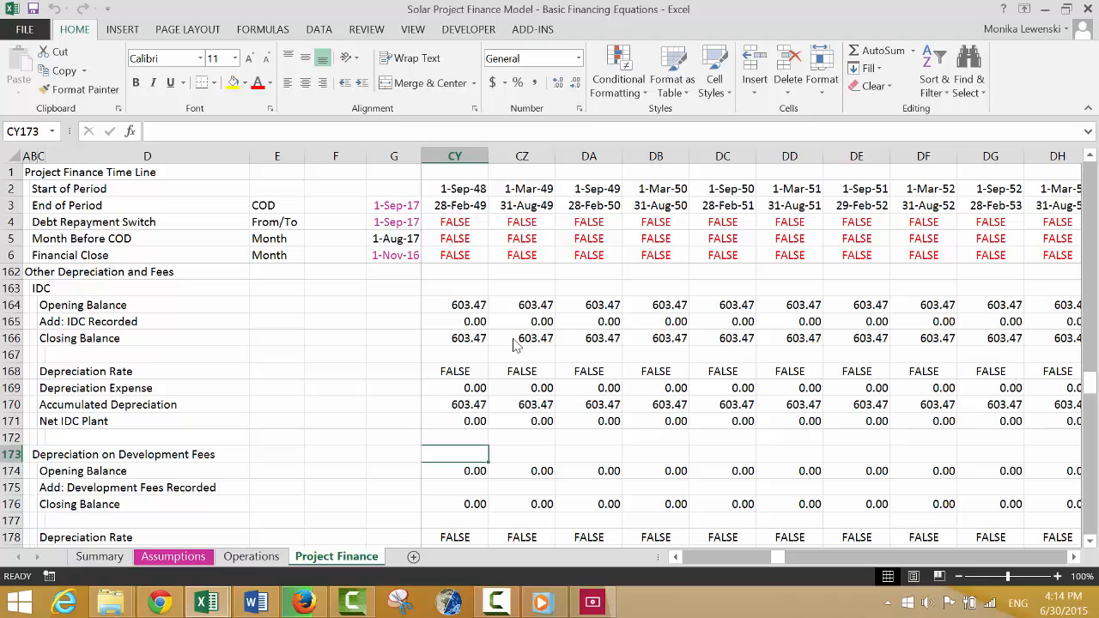
key(Down)
key(Down)
key(Down)
key(Down)
key(Down)
key(Down)
key(Down)
key(Down)
key(Down)
key(Down)
key(Down)
key(Down)
key(Down)
key(Down)
key(Down)
key(Down)
key(Left)
key(Left)
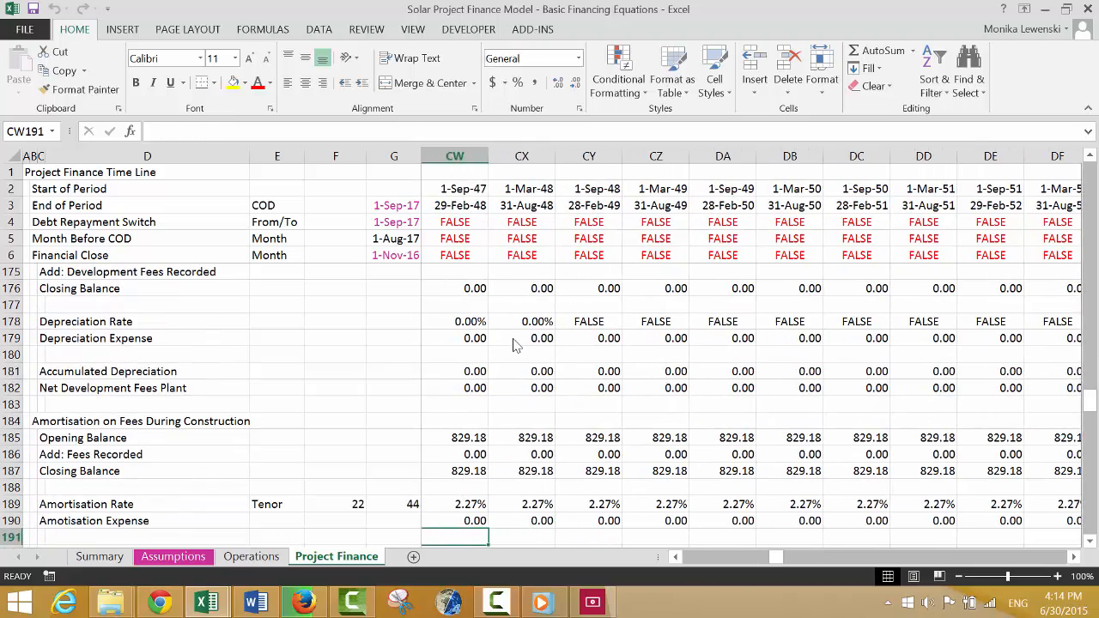
Insert a blank row directly beneath Equity Cash Flow in the Outputs section.
key(Home)
key(Down)
key(Down)
key(Down)
key(Down)
key(Down)
key(Down)
key(Down)
key(Down)
key(Down)
key(Down)
key(Down)
key(Down)
key(Down)
key(Down)
key(Down)
key(Down)
key(Down)
key(Down)
key(Down)
key(Down)
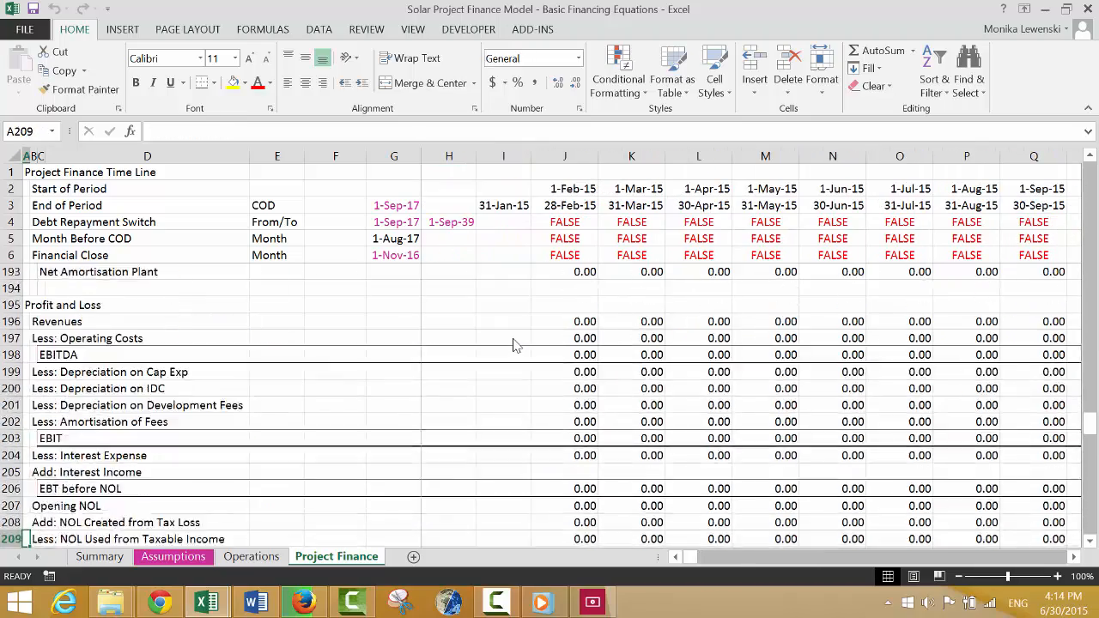
key(Down)
key(Down)
key(Down)
key(Down)
key(Down)
key(Down)
key(Down)
key(Down)
key(Down)
key(Down)
key(Down)
key(Down)
key(Down)
key(Down)
key(Down)
key(Down)
key(Down)
key(Down)
key(Down)
key(Down)
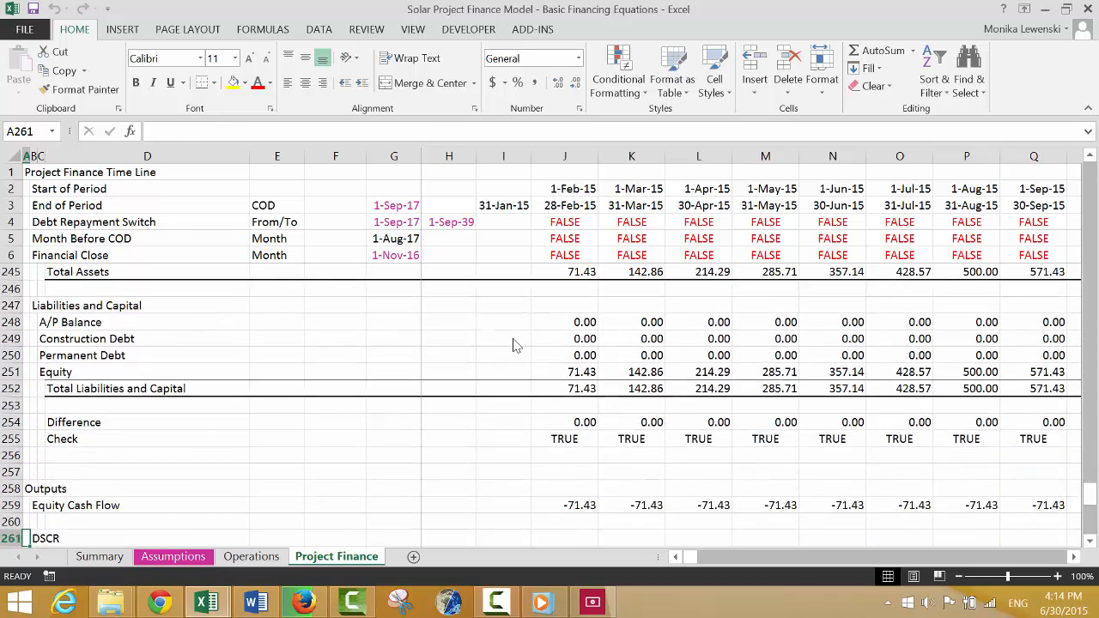
key(Up)
key(Up)
key(Up)
key(Up)
key(Up)
key(Up)
key(Up)
key(Up)
key(Up)
key(Up)
key(Up)
key(Up)
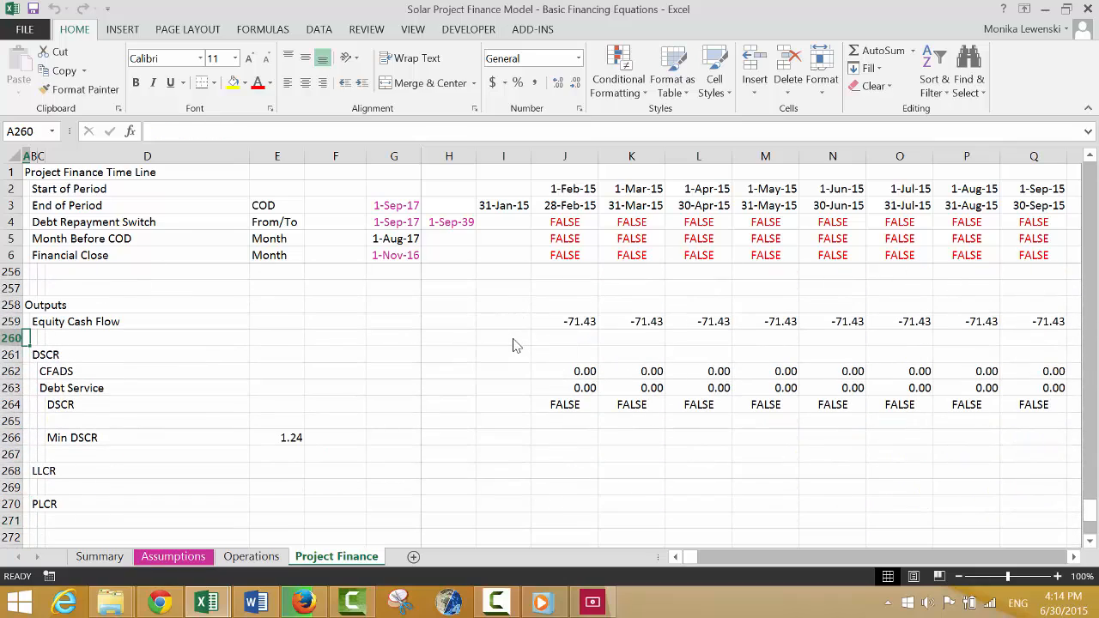
key(shift+space)
key(ctrl+shift+plus)
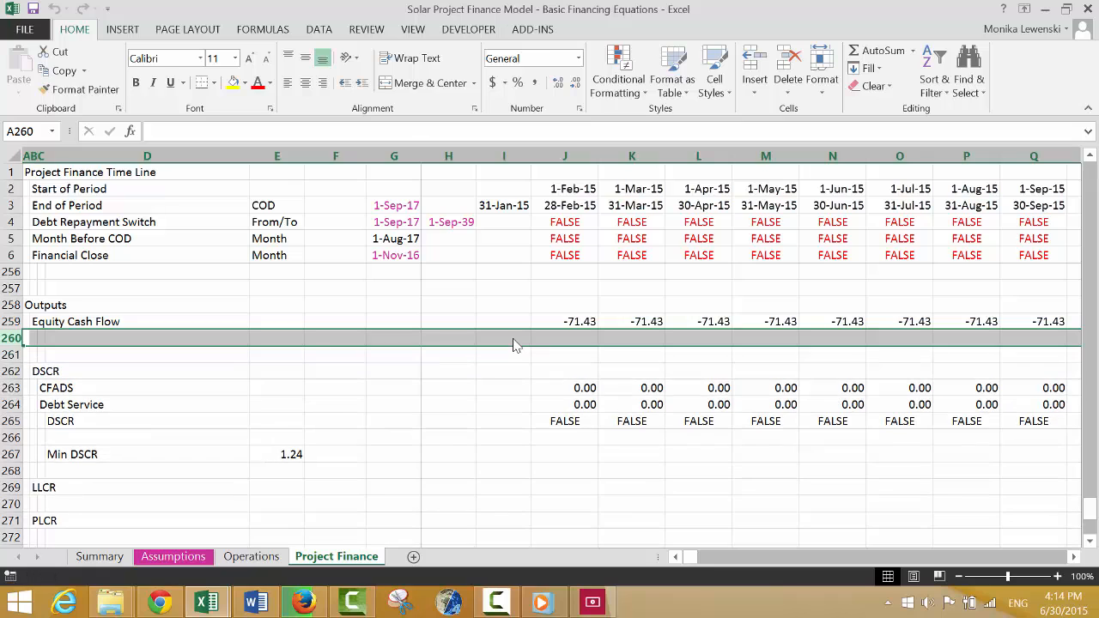
Label cell B260 beneath the Equity Cash Flow row as Equity IRR.
key(Right)
text(Equity)
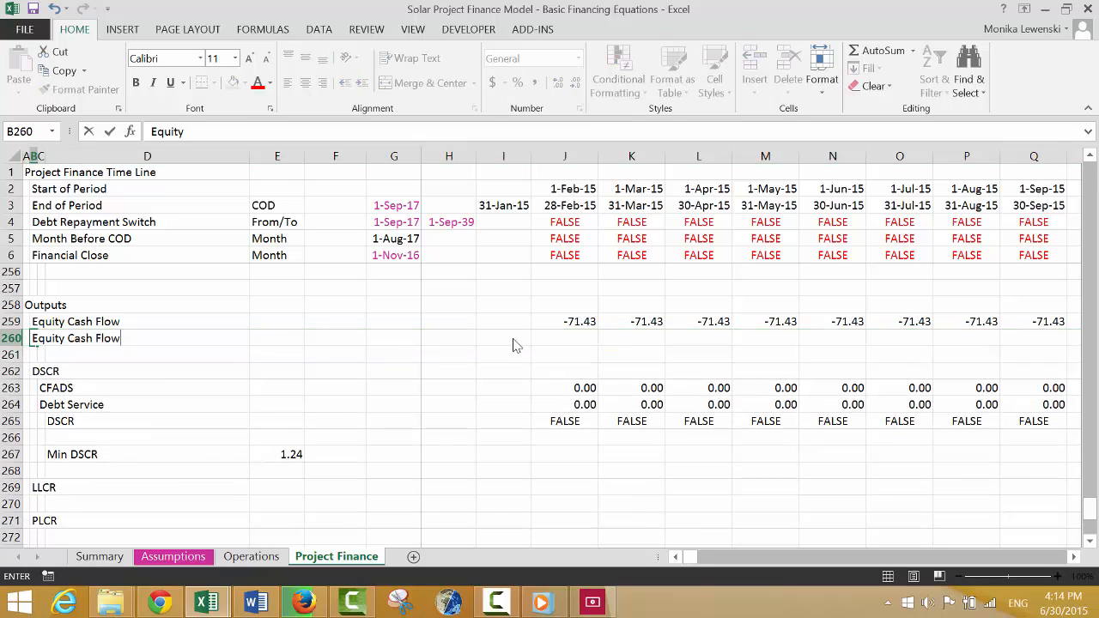
text( IRR)
key(Return)
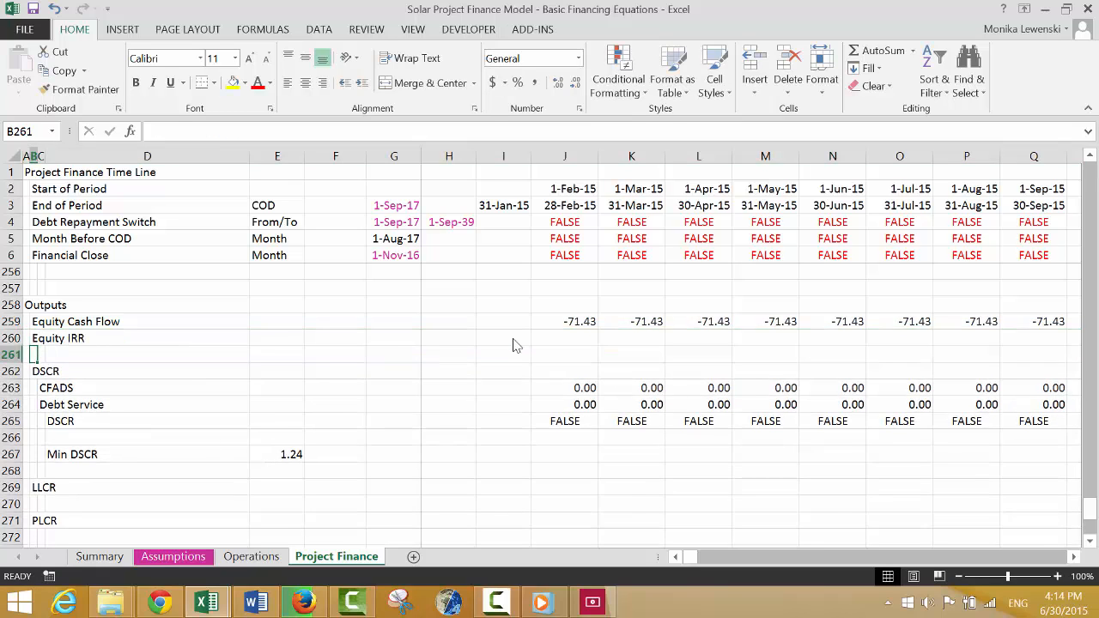
Calculate the Equity IRR in E260 with the IRR function over the whole Equity Cash Flow row 259.
key(Up)
key(Right)
key(Right)
key(Right)
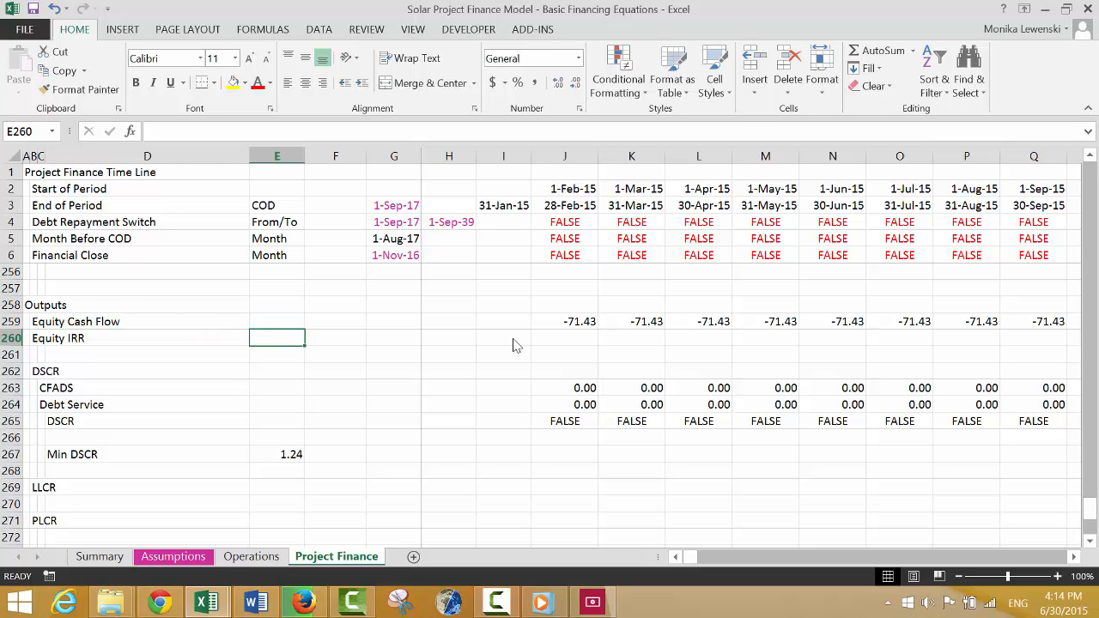
text(=irr()
key(Up)
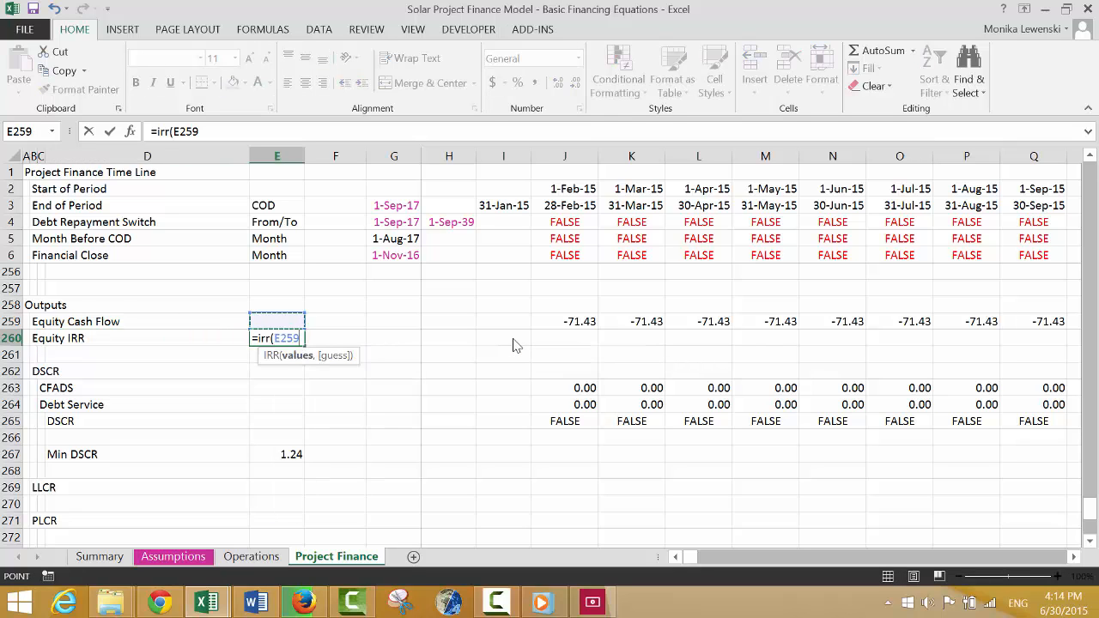
key(shift+space)
text())
key(Return)
key(Up)
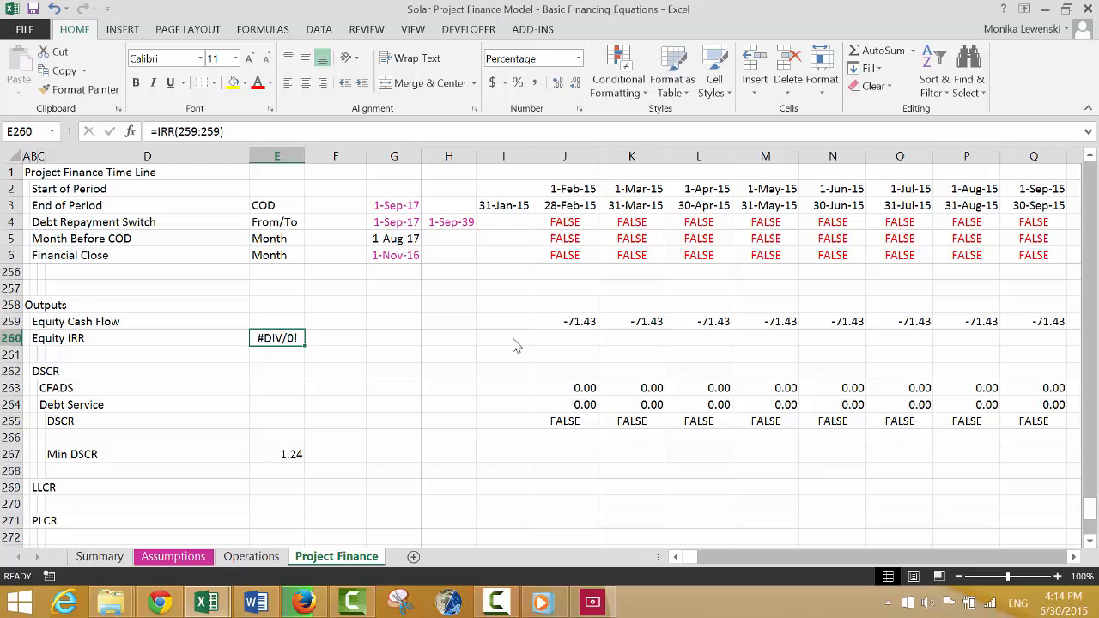
Add a guess of 0.01 to the Equity IRR formula in E260.
key(F2)
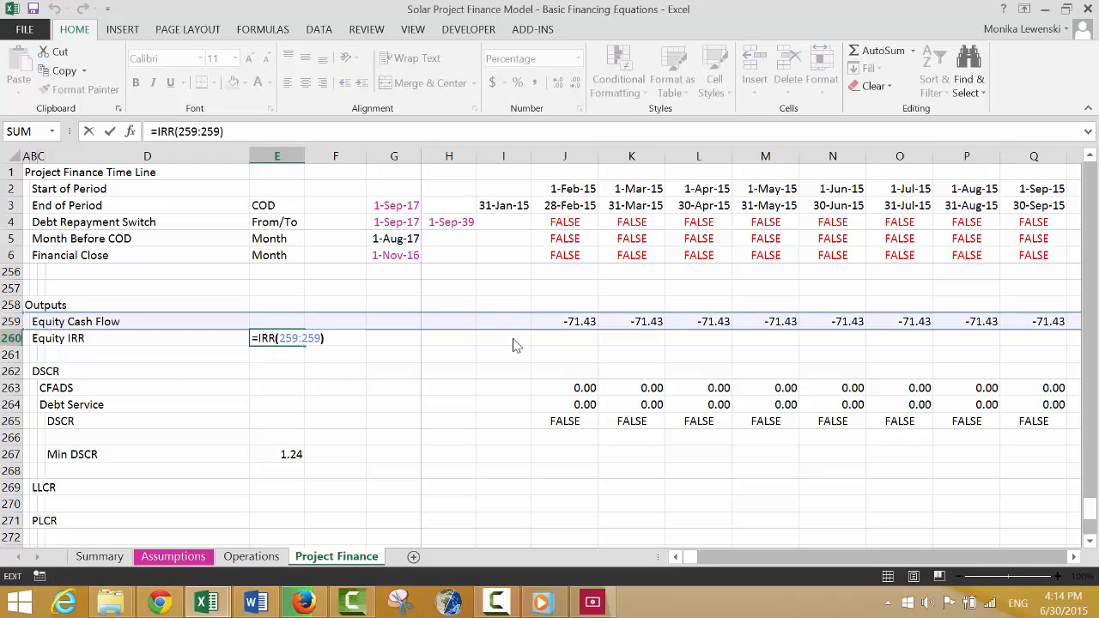
text(,.01)
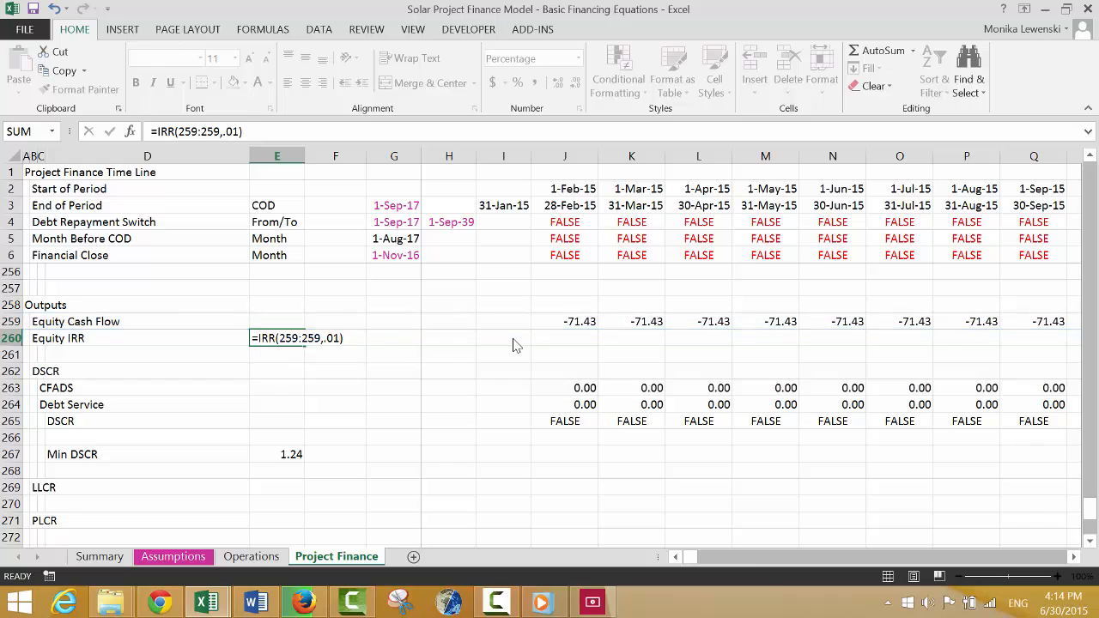
key(Return)
key(Up)
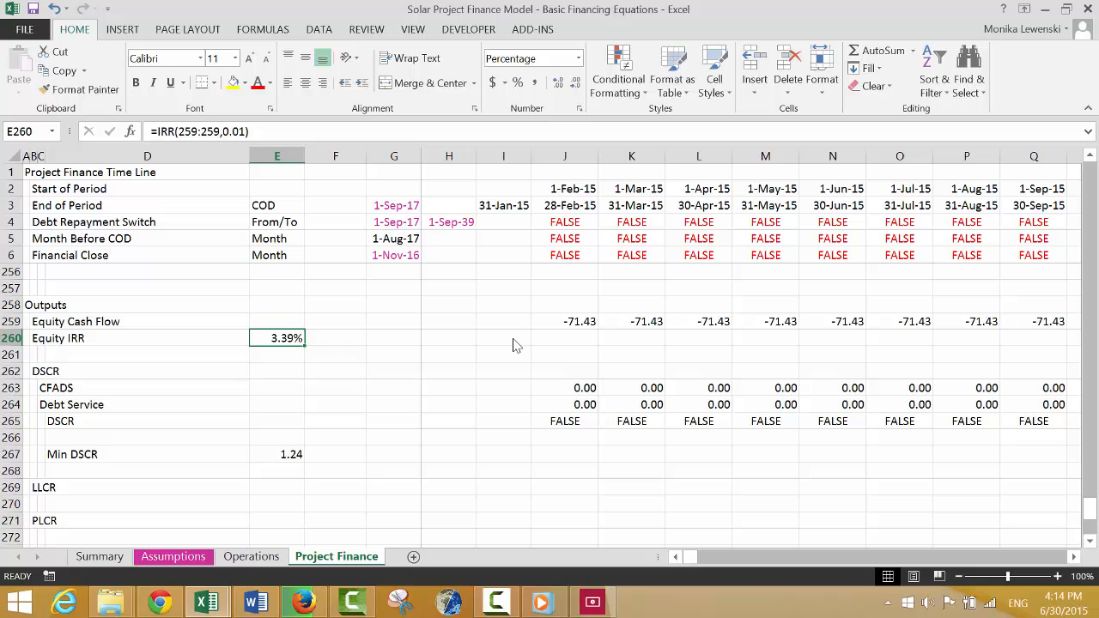
Review the Equity Cash Flow and DSCR rows across the timeline from construction through the final periods.
key(Right)
key(Right)
key(Right)
key(Right)
key(Right)
key(Right)
key(Right)
key(Right)
key(Right)
key(Right)
key(Right)
key(Right)
key(Right)
key(Right)
key(Right)
key(Right)
key(Right)
key(Right)
key(Right)
key(Right)
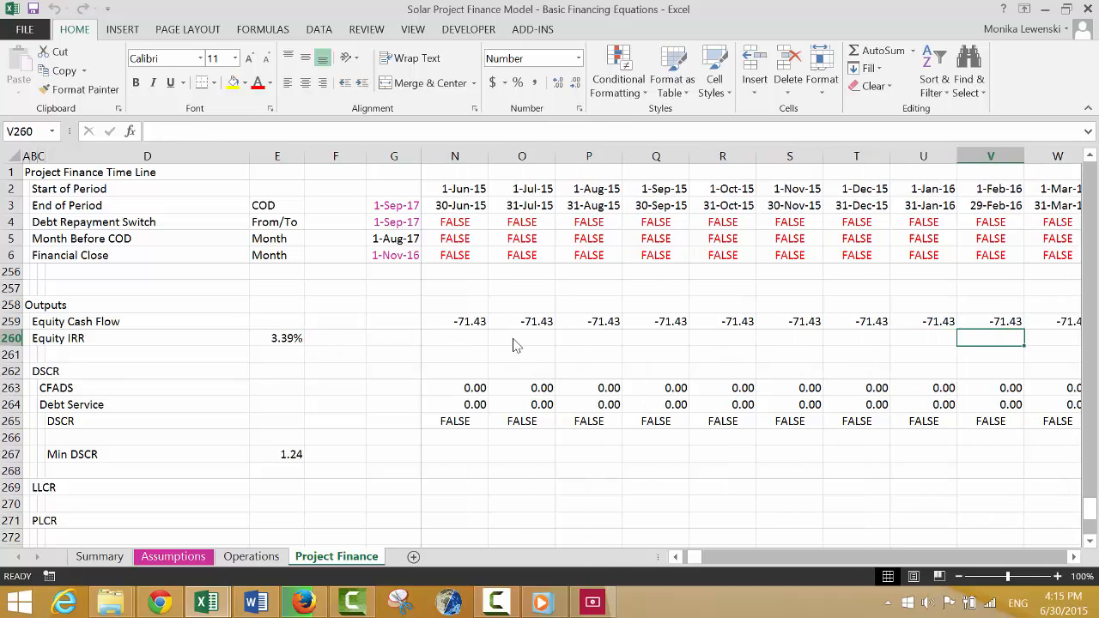
key(Right)
key(Right)
key(Right)
key(Right)
key(Right)
key(Right)
key(Right)
key(Right)
key(Right)
key(Right)
key(Right)
key(Right)
key(Right)
key(Right)
key(Right)
key(Right)
key(Right)
key(Right)
key(Right)
key(Right)
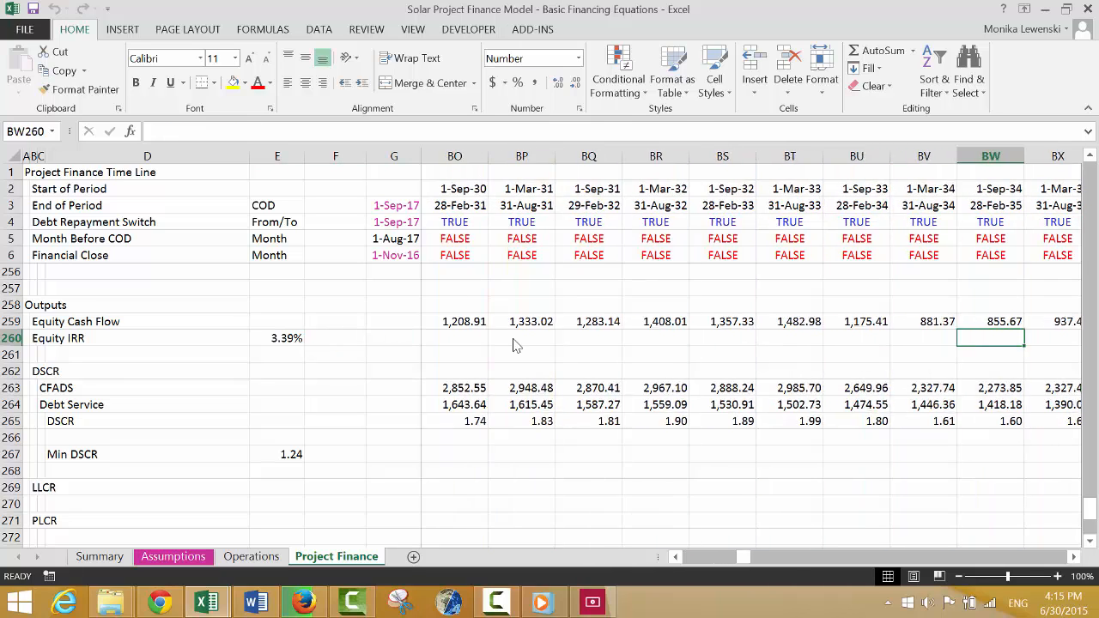
key(Right)
key(Right)
key(Right)
key(Right)
key(Right)
key(Right)
key(Right)
key(Right)
key(Right)
key(Right)
key(Right)
key(Right)
key(Right)
key(Right)
key(Right)
key(Left)
key(Left)
key(Left)
key(Left)
key(Left)
key(Left)
key(Left)
key(Left)
key(Left)
key(Left)
key(Left)
key(Left)
key(Left)
key(Left)
key(Left)
key(Left)
key(Left)
key(Left)
key(Left)
key(Left)
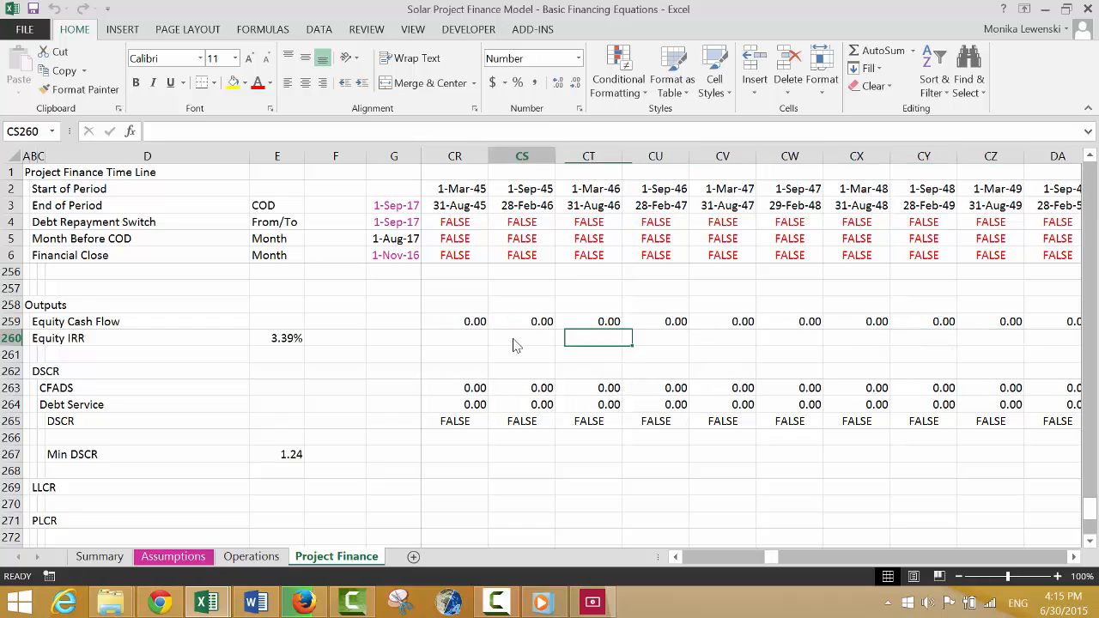
key(Left)
key(Left)
key(Left)
key(Left)
key(Left)
key(Left)
key(Left)
key(Left)
key(Left)
key(Left)
key(Left)
key(Left)
key(Left)
key(Left)
key(Left)
key(Left)
key(Left)
key(Left)
key(Left)
key(Left)
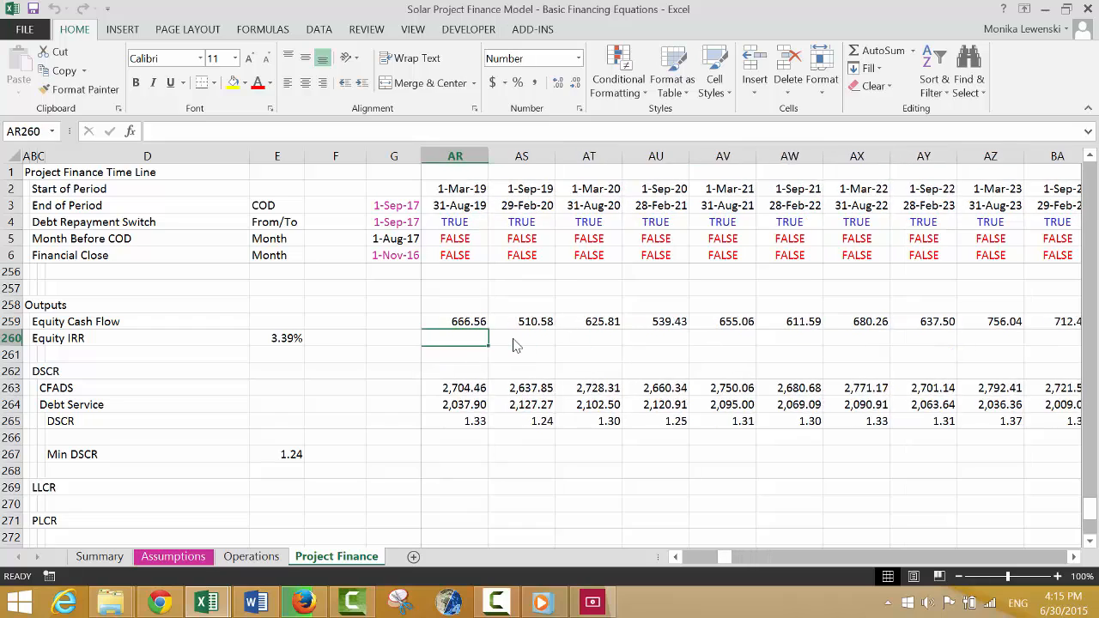
key(Left)
key(Left)
key(Left)
key(Left)
key(Left)
key(Left)
key(Left)
key(Left)
key(Left)
key(Left)
key(Left)
key(Left)
key(Left)
key(Left)
key(Left)
key(Left)
key(Left)
key(Left)
key(Left)
key(Left)
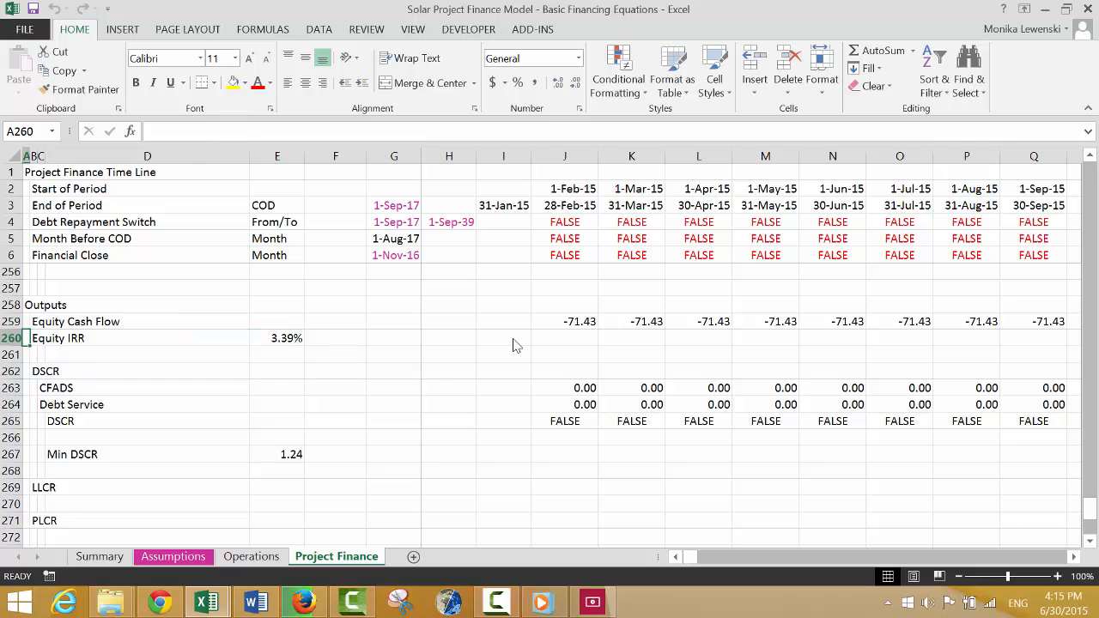
On the Summary sheet, label cells I11 to I13 beneath the IRR list as DSCR, LLCR and PLCR.
key(ctrl+Page_Up)
key(ctrl+Page_Up)
key(ctrl+Page_Up)
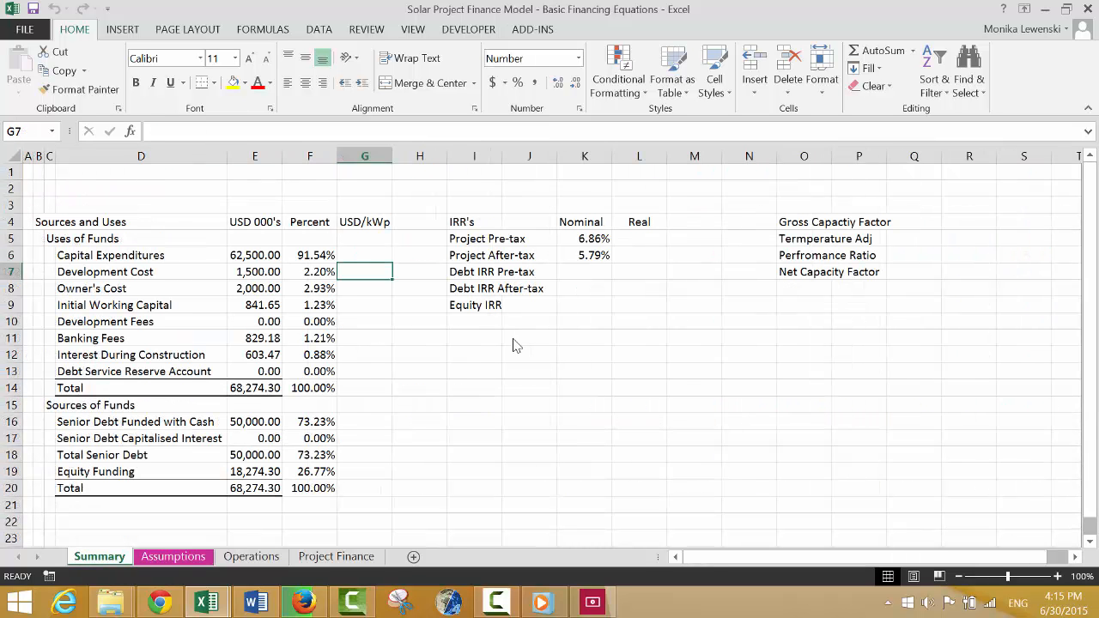
key(ctrl+Page_Down)
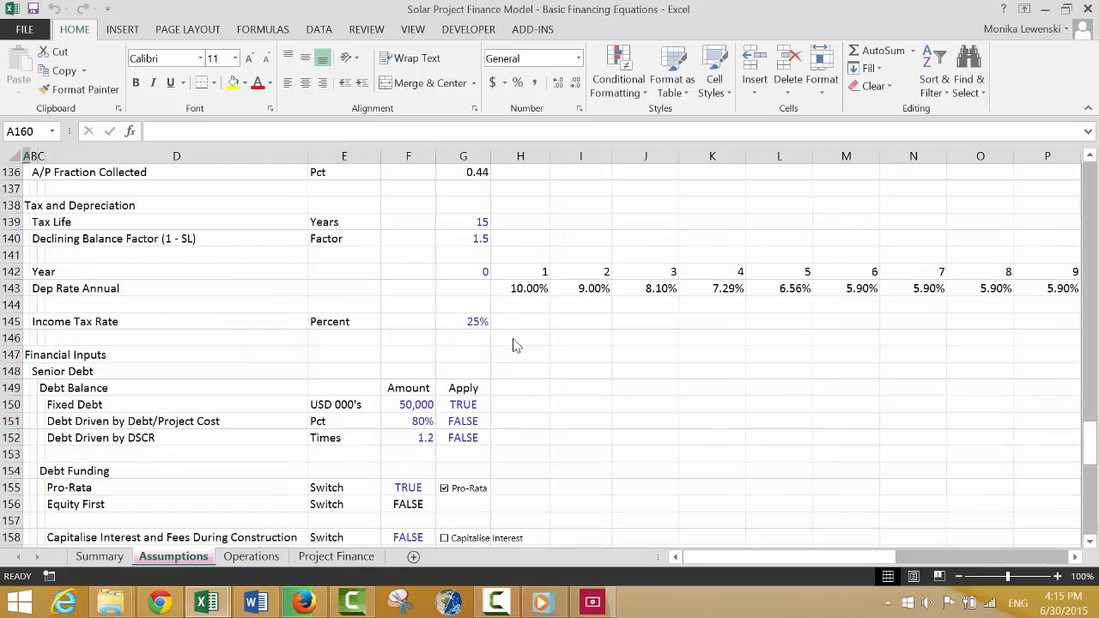
key(ctrl+Page_Up)
key(ctrl+Page_Down)
key(ctrl+Page_Down)
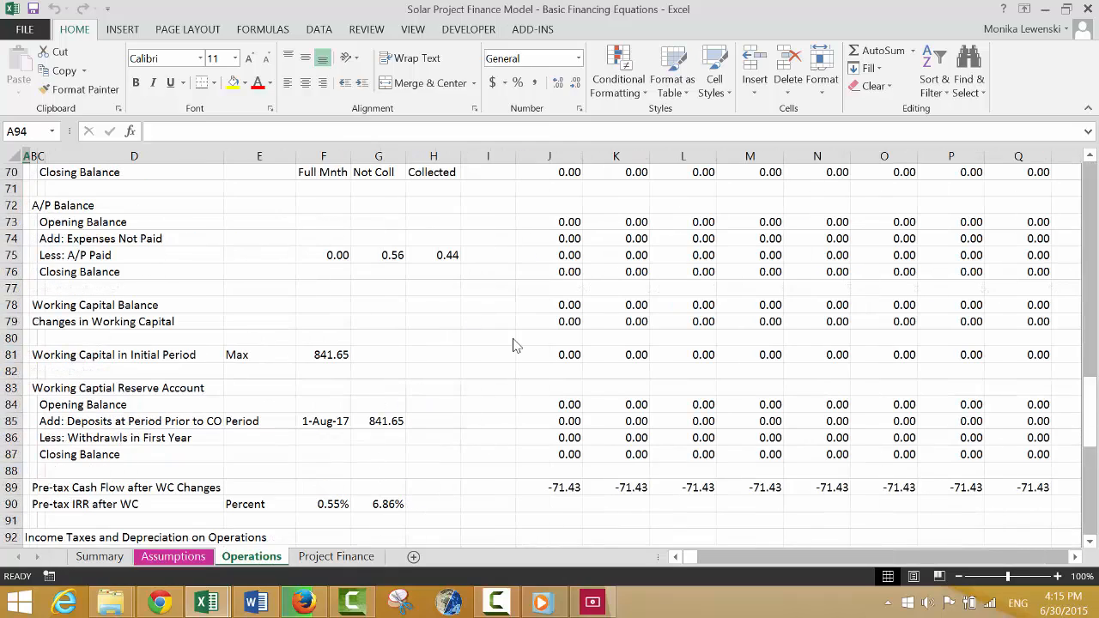
key(ctrl+Page_Up)
key(ctrl+Page_Up)
key(Down)
key(Down)
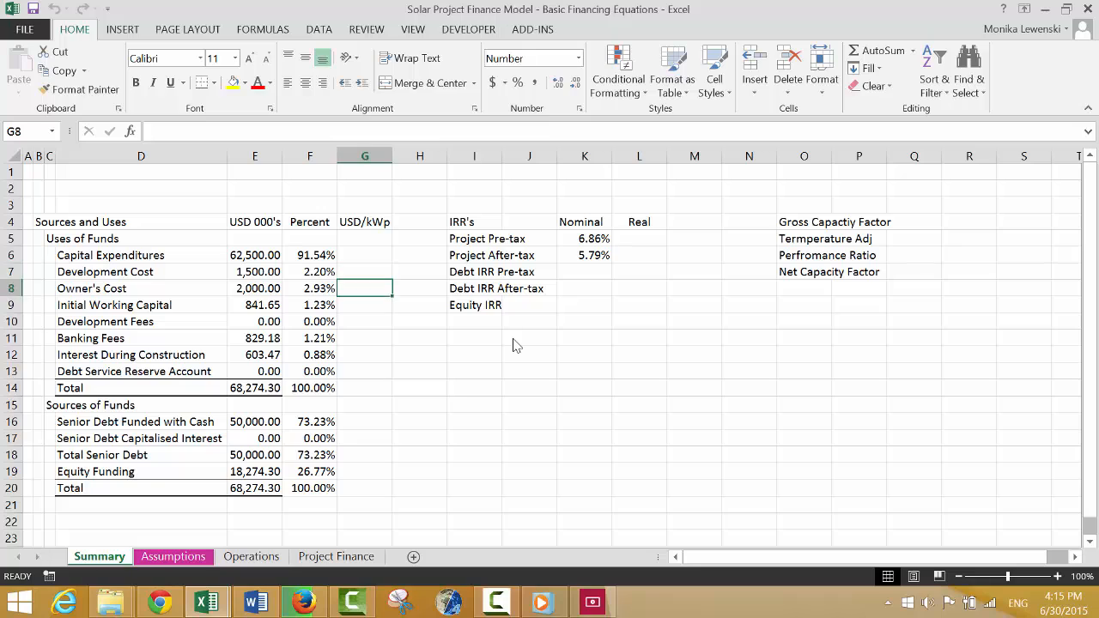
key(Down)
key(Down)
key(Right)
key(Right)
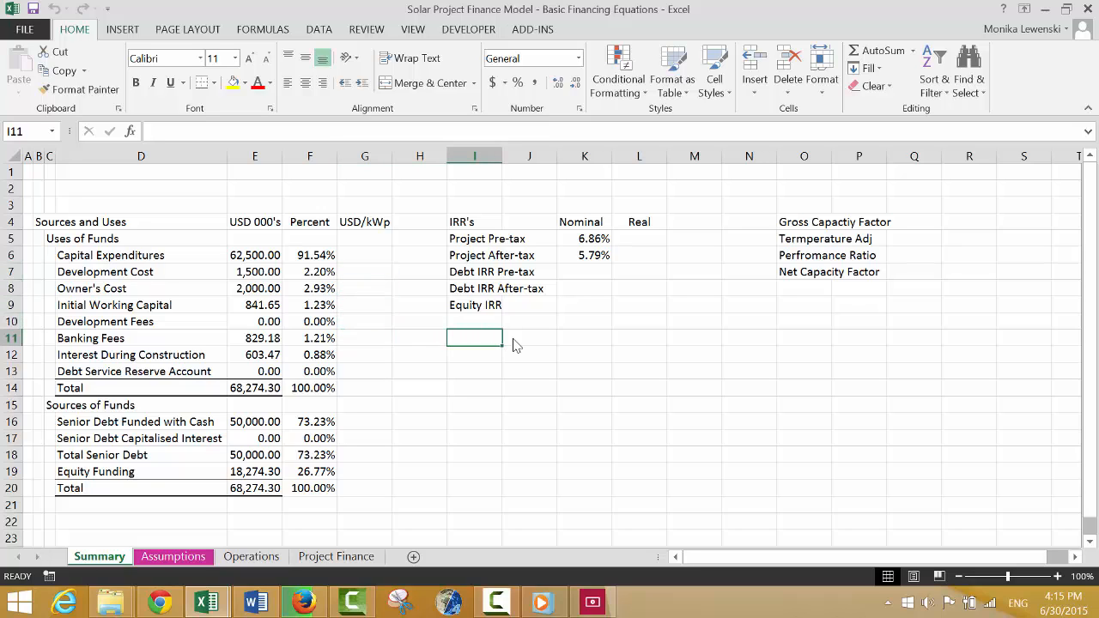
text(DSCR)
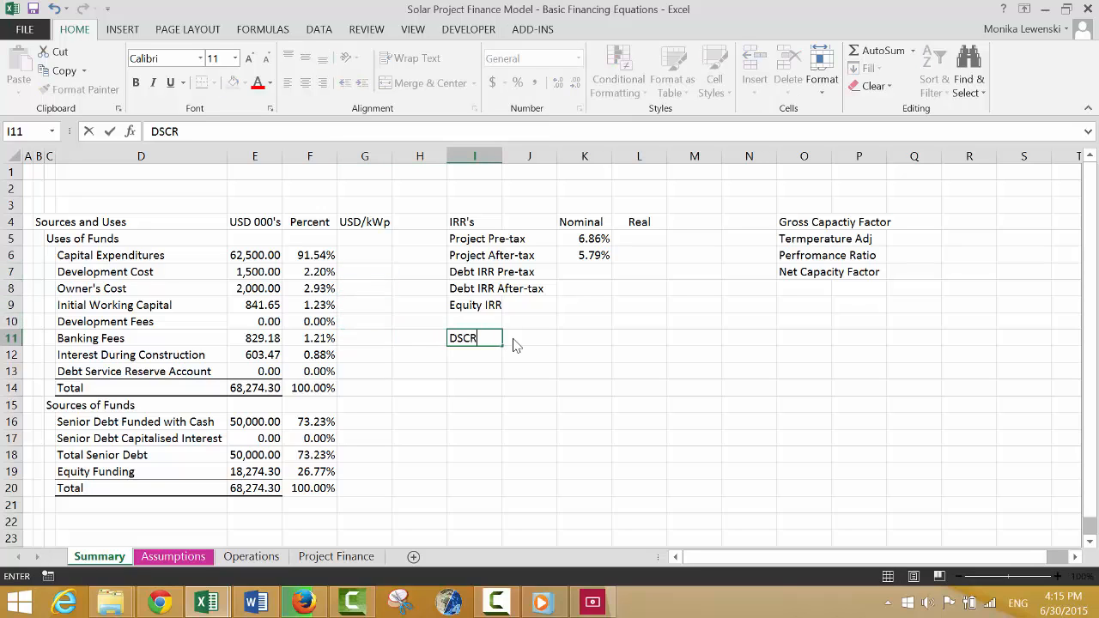
key(Return)
text(LLCR)
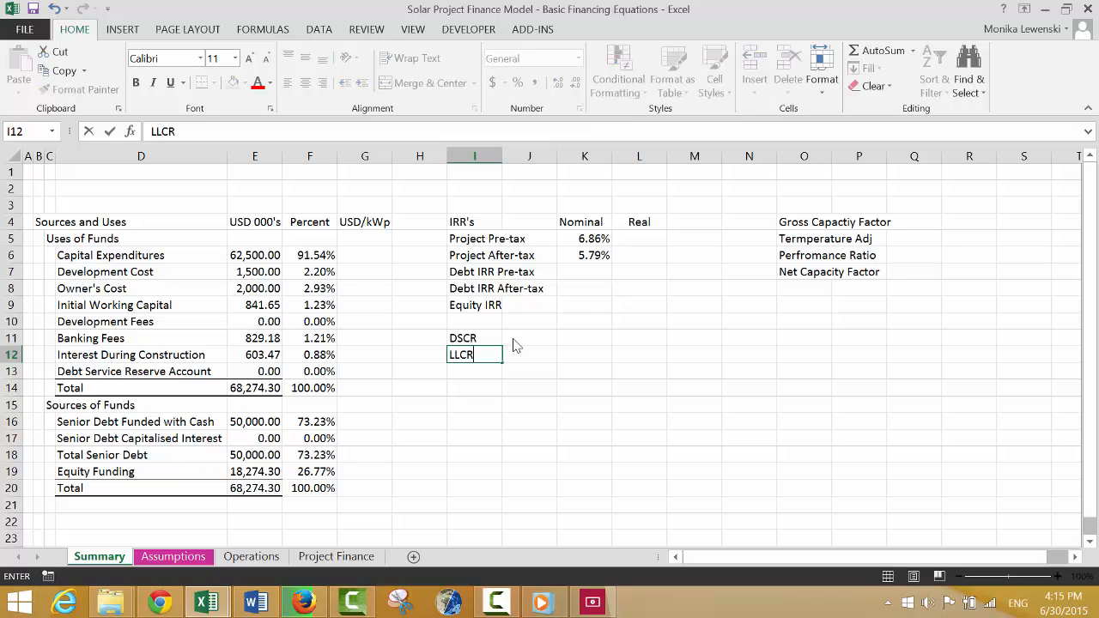
key(Return)
text(PLC)
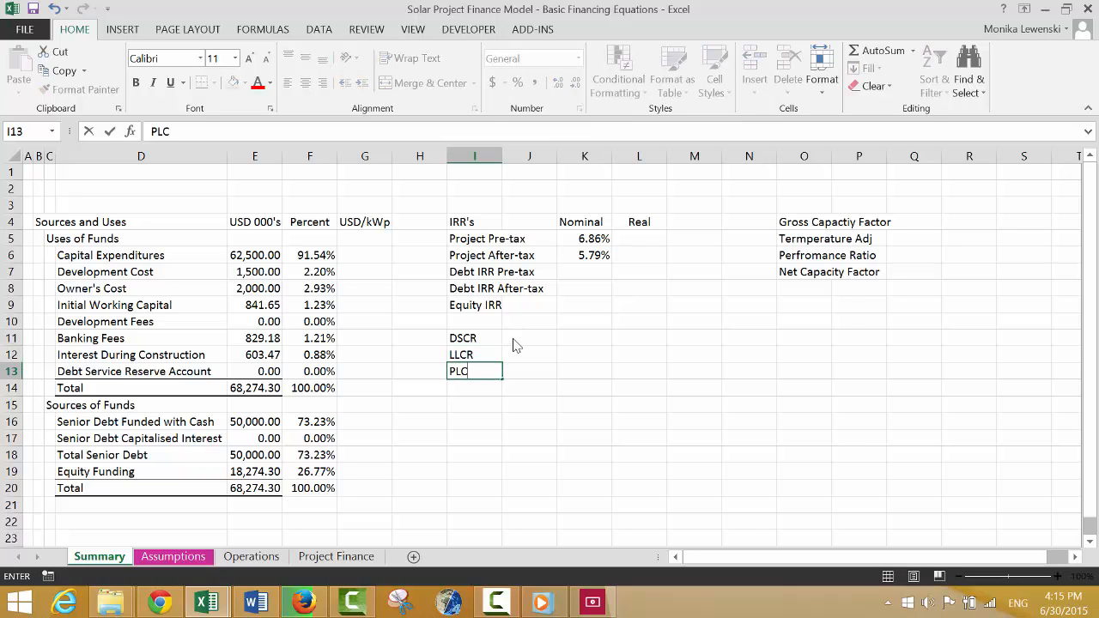
text(R)
key(Return)
Link the nominal Equity IRR in K9 of the Summary sheet to cell E260 of the Project Finance sheet.
key(Up)
key(Up)
key(Up)
key(Up)
key(Up)
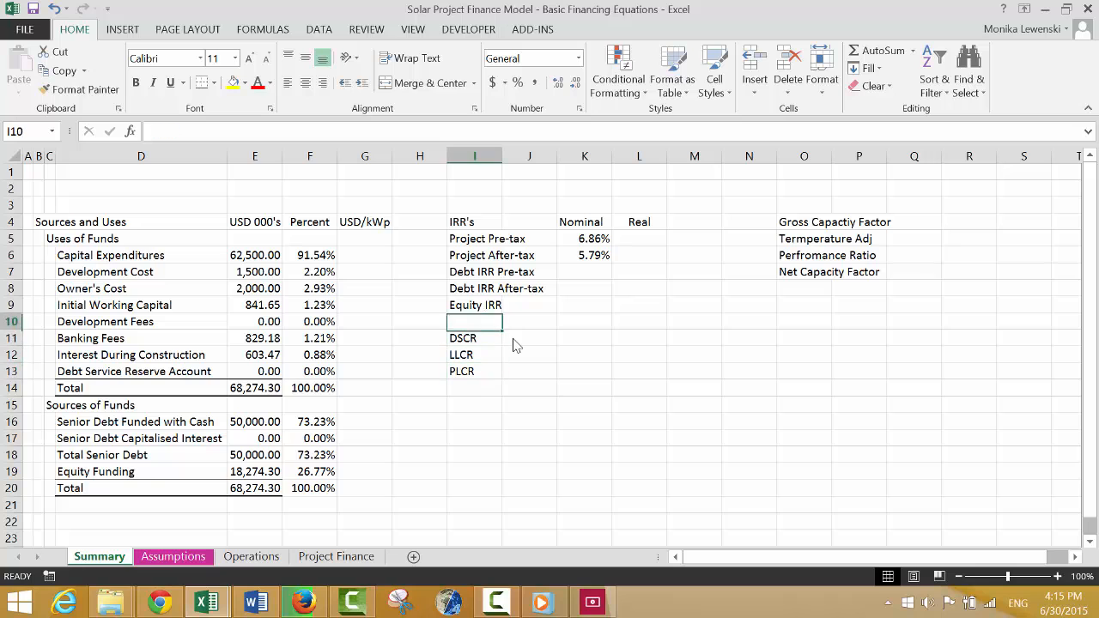
key(Right)
key(Right)
text(=)
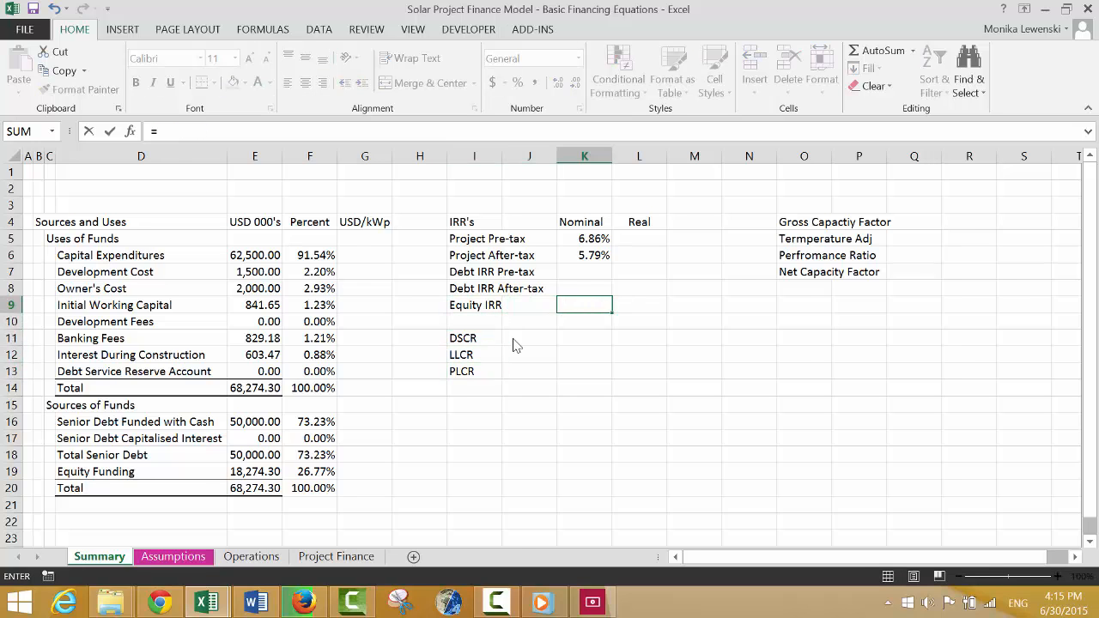
key(ctrl+Page_Down)
key(ctrl+Page_Down)
key(ctrl+Page_Down)
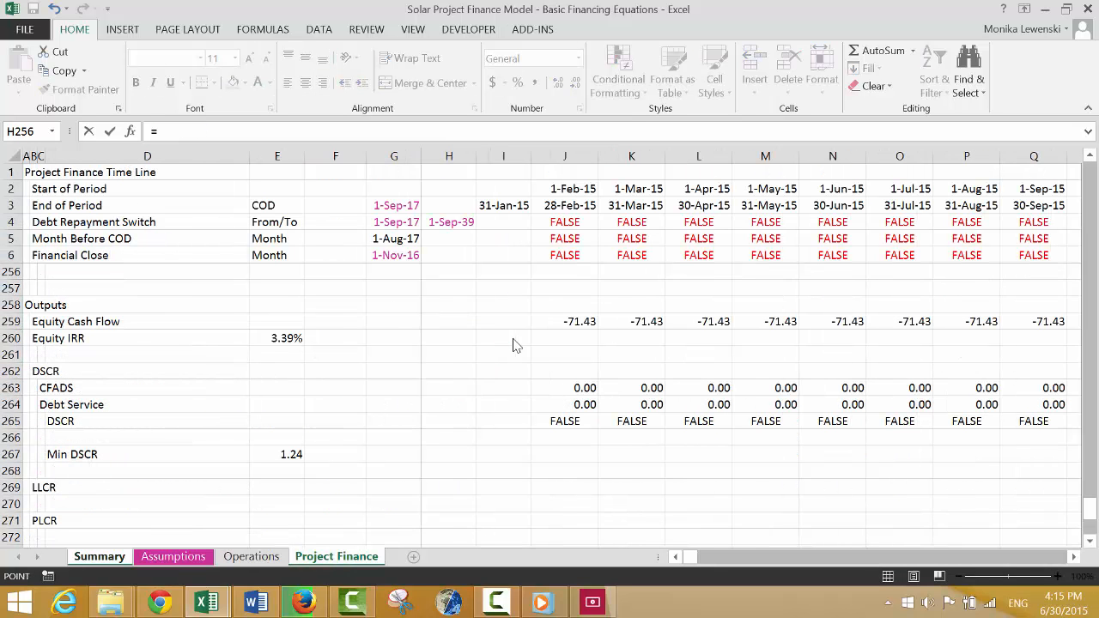
click(275, 344)
key(Return)
key(Up)
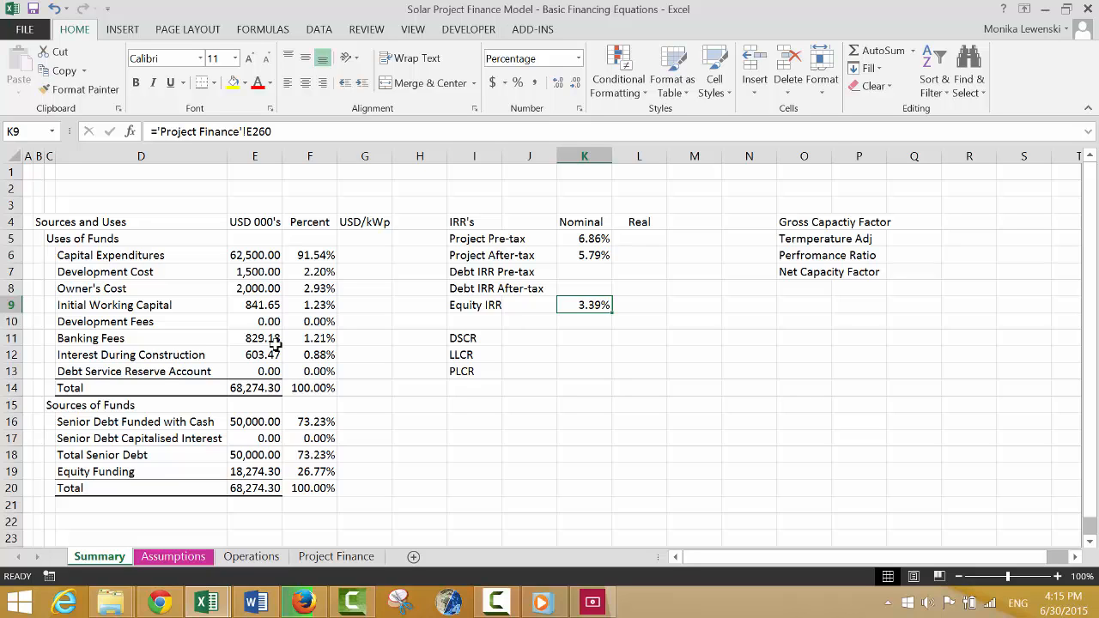
Save the workbook under the new name Solar Project Finance Model - Cash Flow Equations.
key(F12)
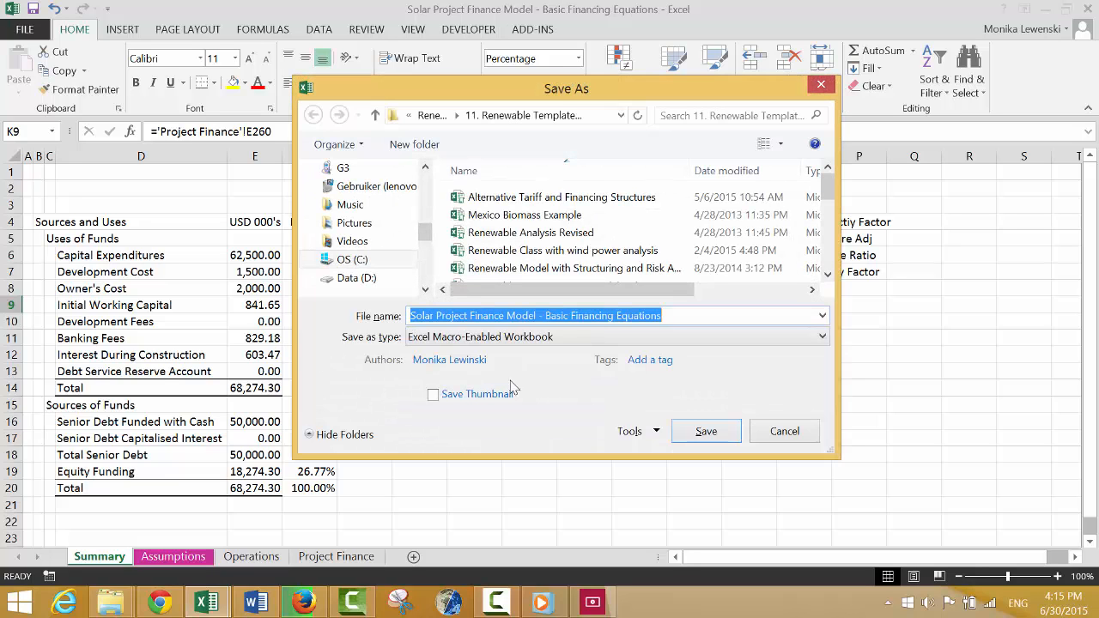
click(678, 313)
key(BackSpace)
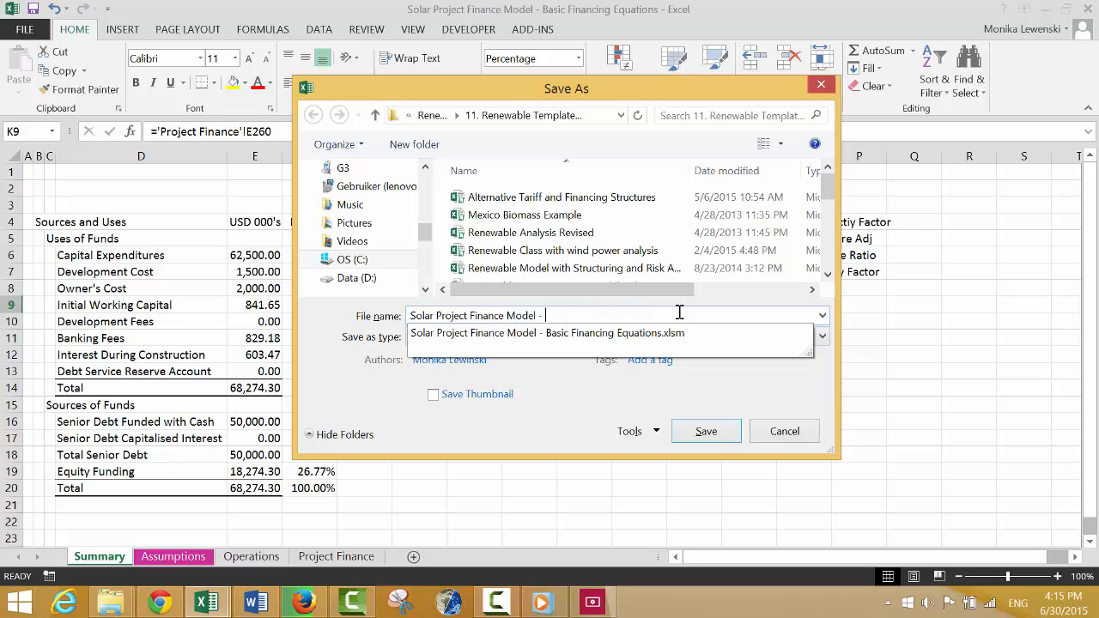
text(Cash Flow Equations)
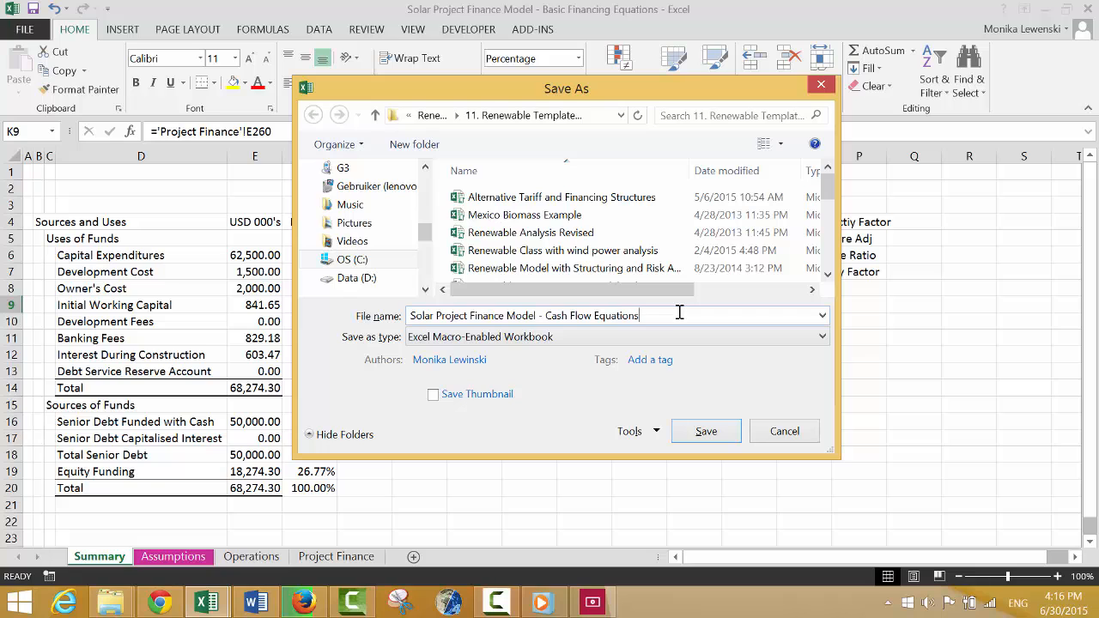
key(Return)
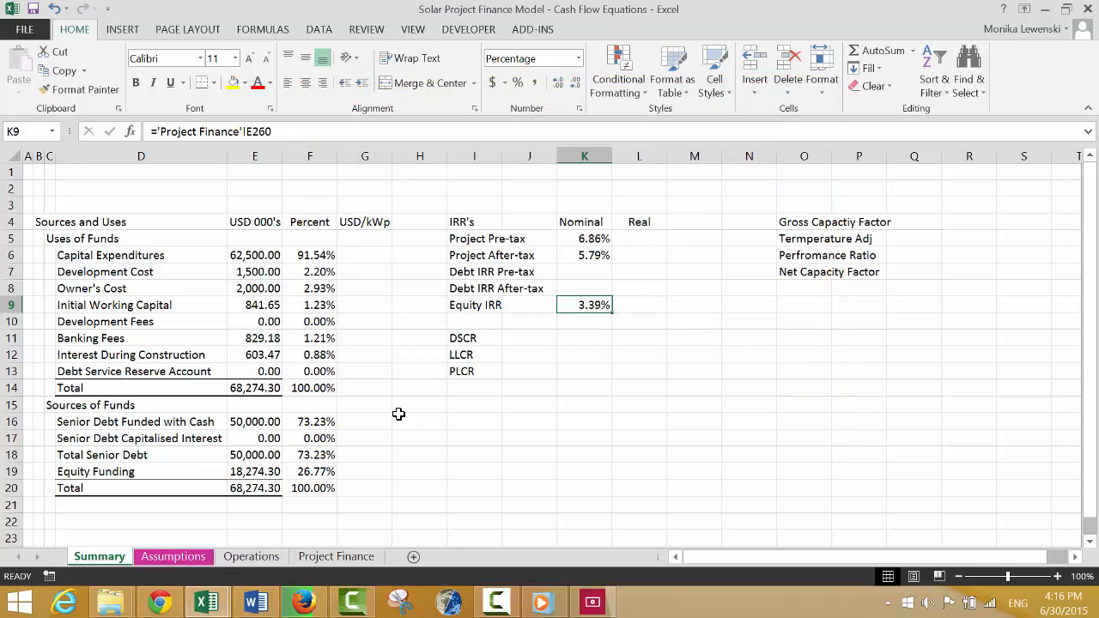
click(511, 603)
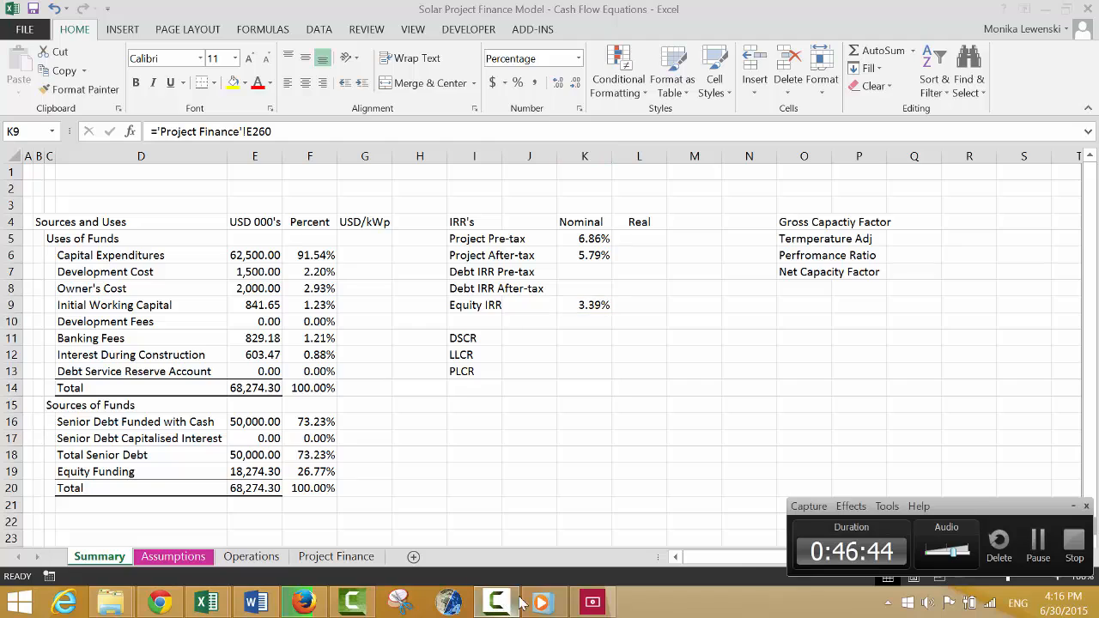
click(1037, 540)
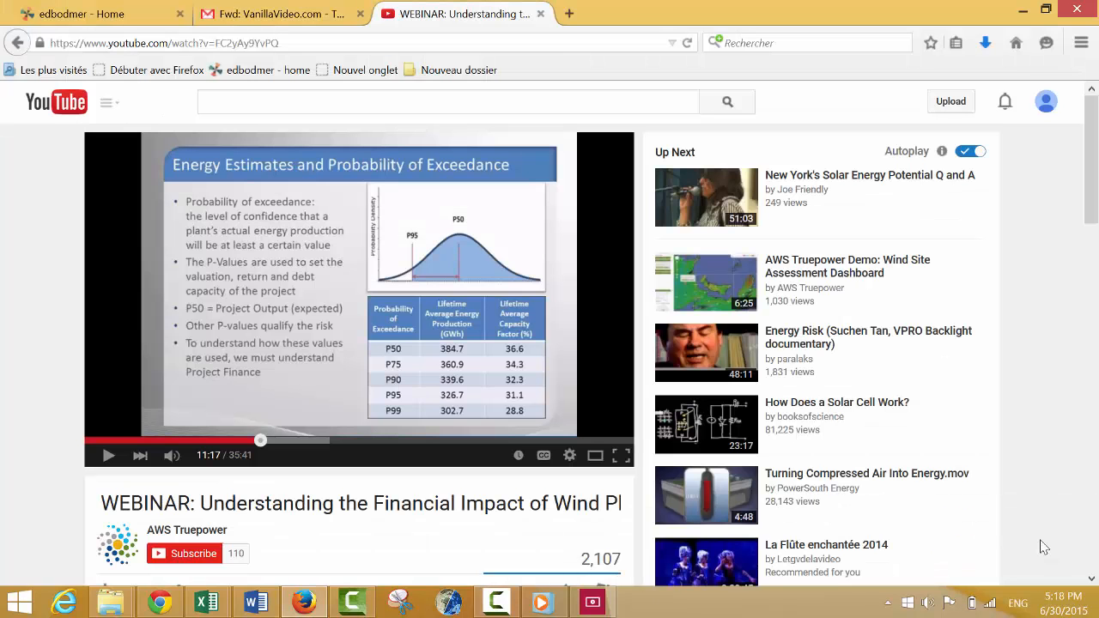
Switch back to the Excel model and inspect the Equity IRR formula in E260 of the Project Finance sheet.
click(206, 602)
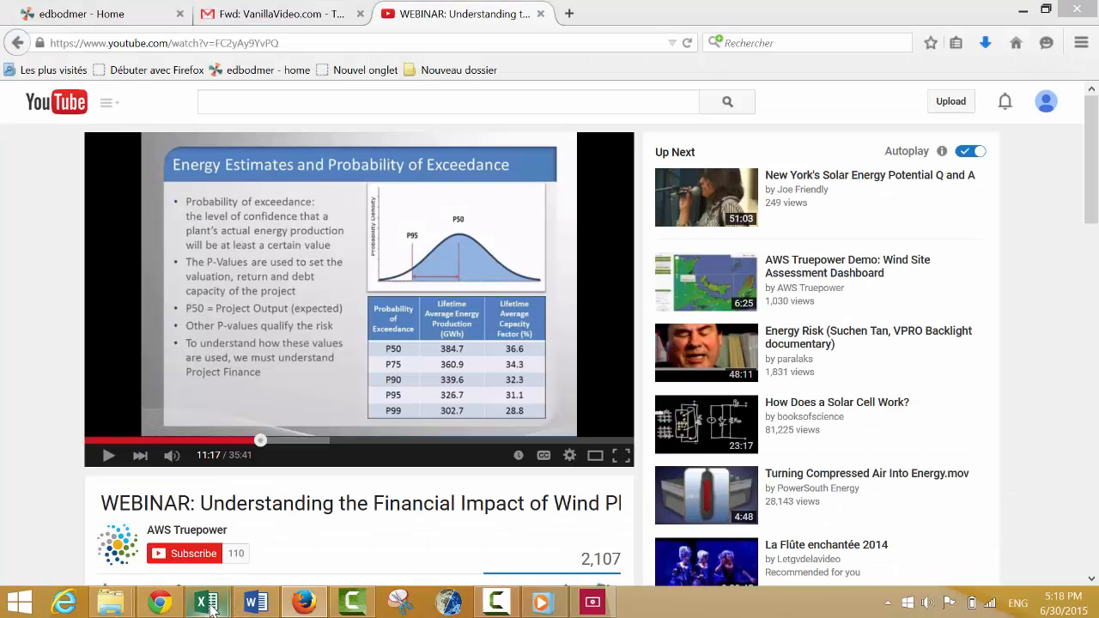
click(140, 552)
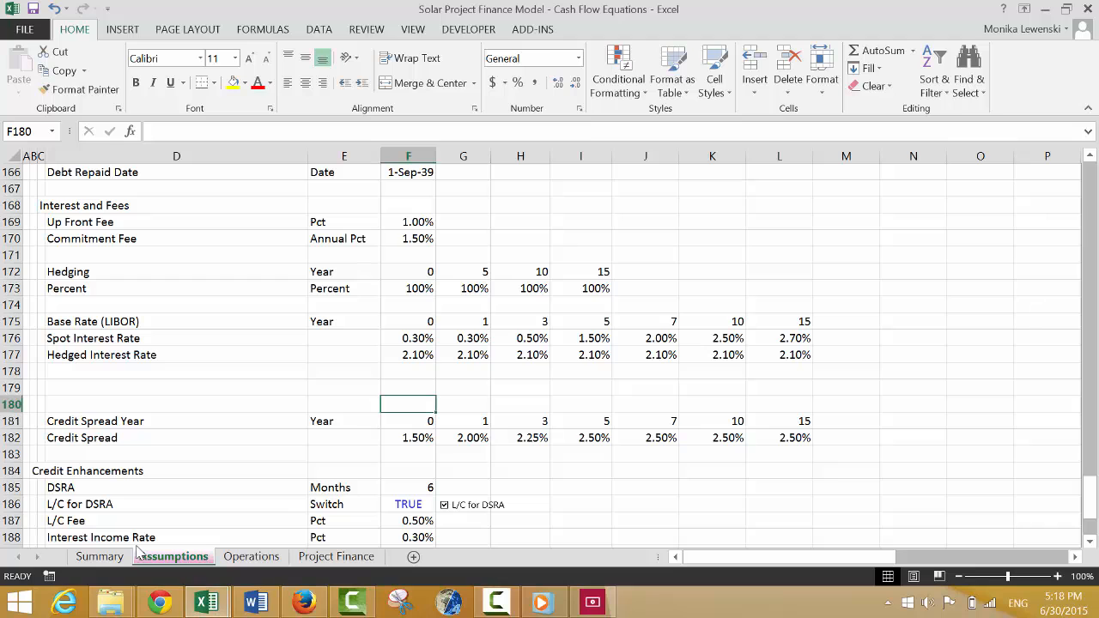
key(Down)
key(Down)
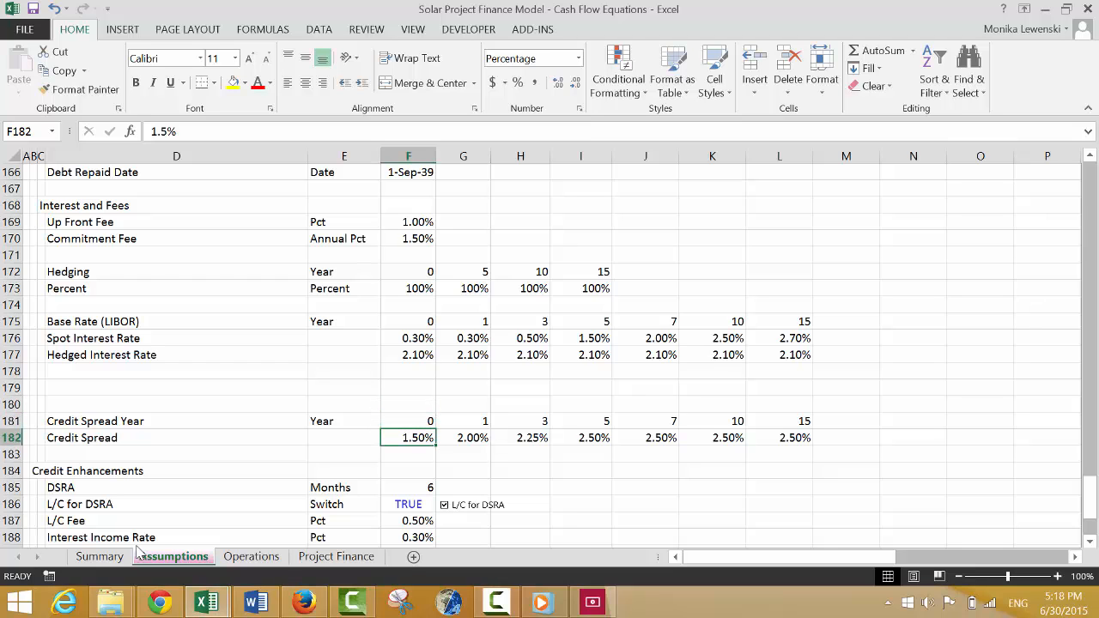
key(ctrl+Page_Down)
key(ctrl+Page_Down)
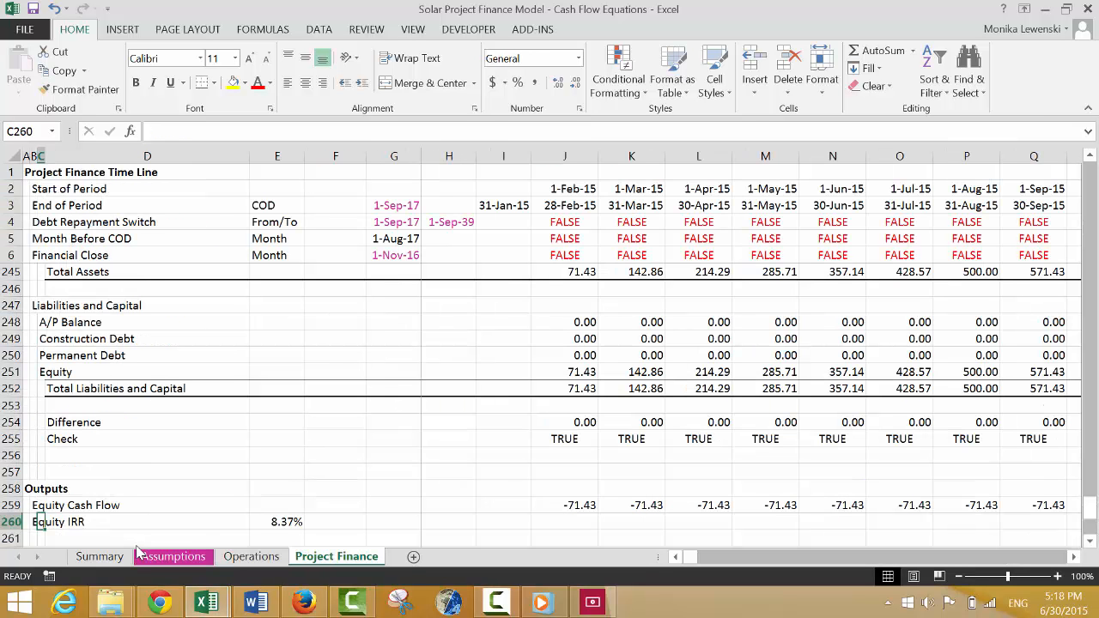
key(Right)
key(Right)
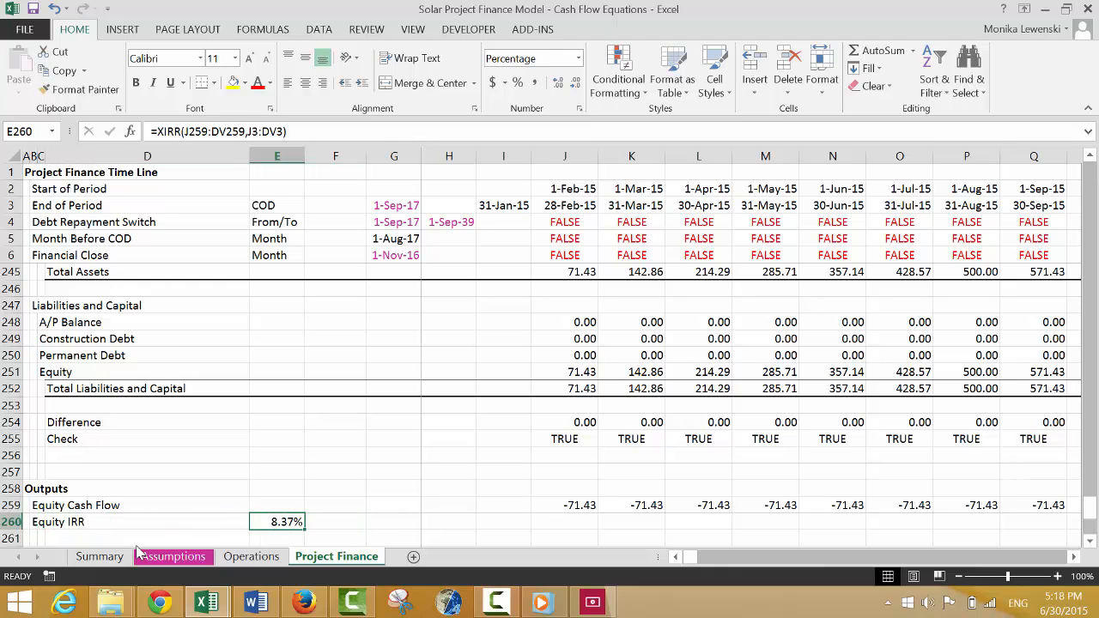
Check the Equity Cash Flow row through its last period against the range used by the Equity IRR formula.
key(Right)
key(Right)
key(Right)
key(Right)
key(Right)
key(Right)
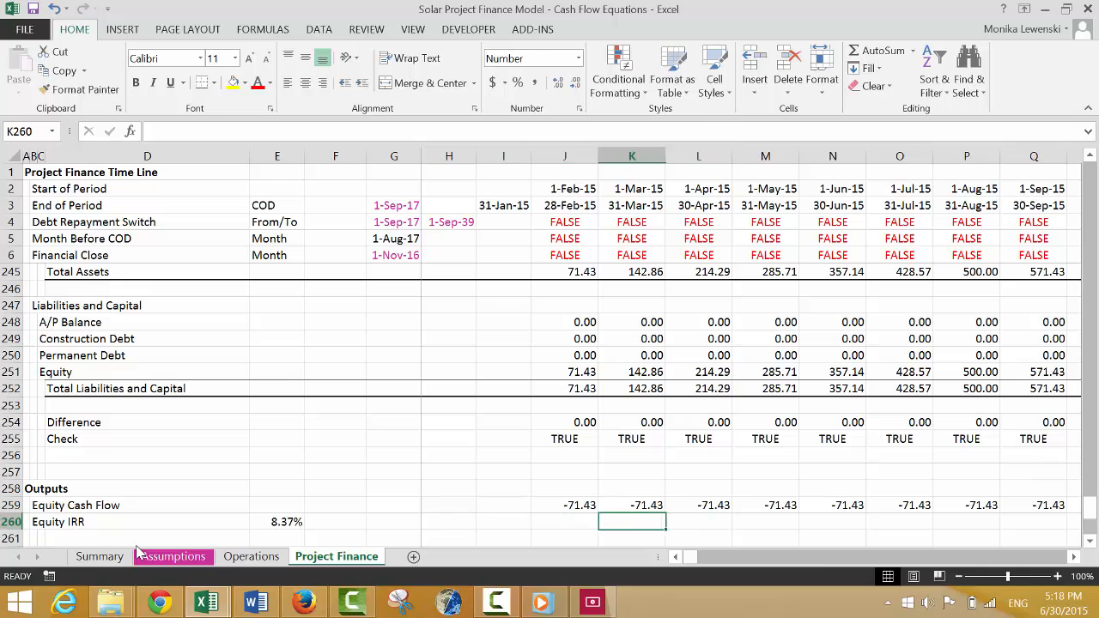
key(Left)
key(Up)
key(ctrl+Right)
key(Left)
key(Left)
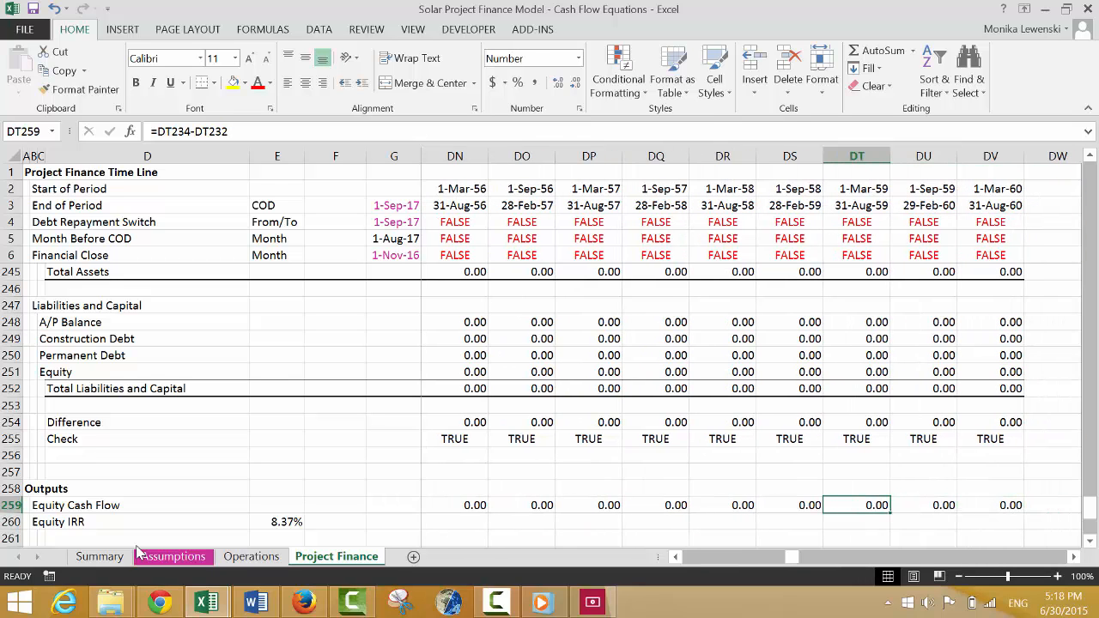
key(ctrl+Left)
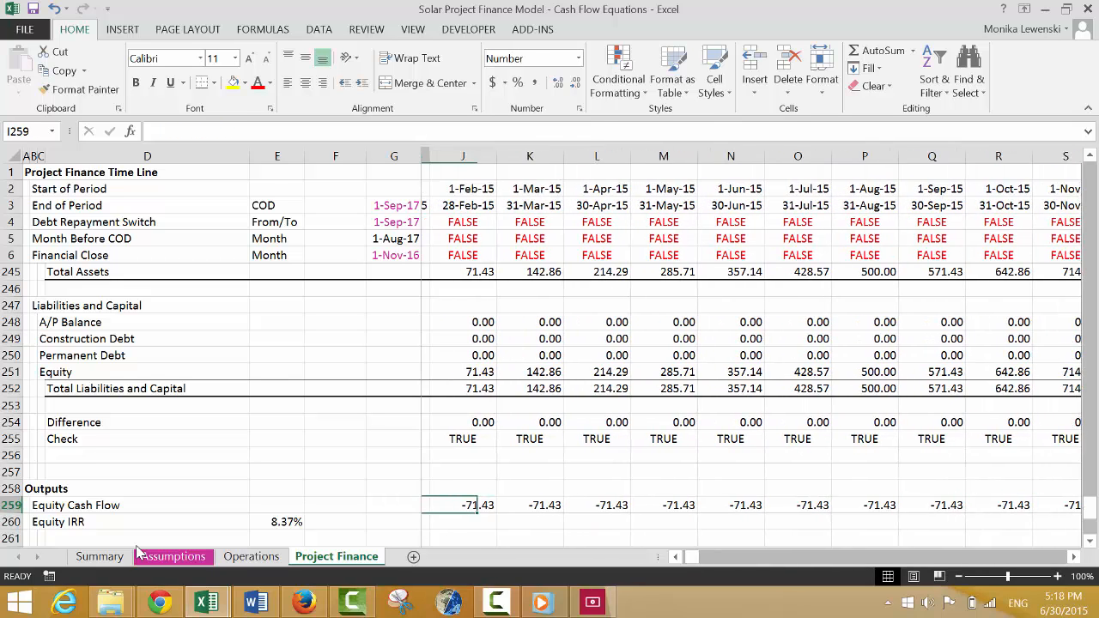
key(Left)
key(Left)
key(Home)
key(Down)
key(Right)
key(Right)
key(Right)
key(Right)
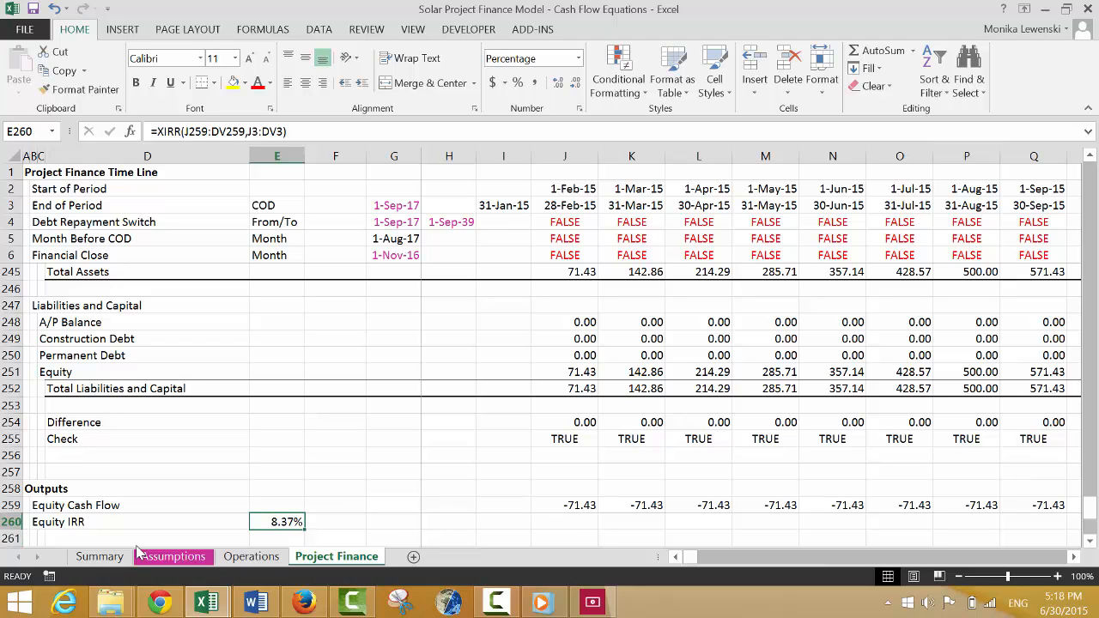
Start re-entering the Equity IRR in E260 as an XIRR formula with the Equity Cash Flow range J259:DV259 as values.
text(=xi)
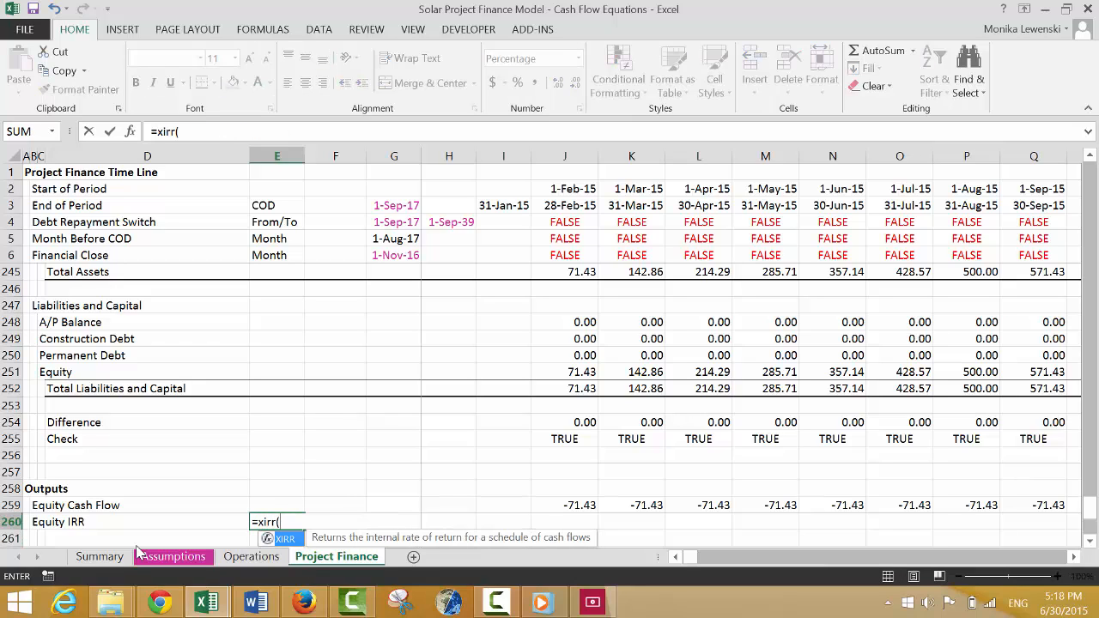
text(rr()
key(Up)
key(Right)
key(Right)
key(Right)
key(Right)
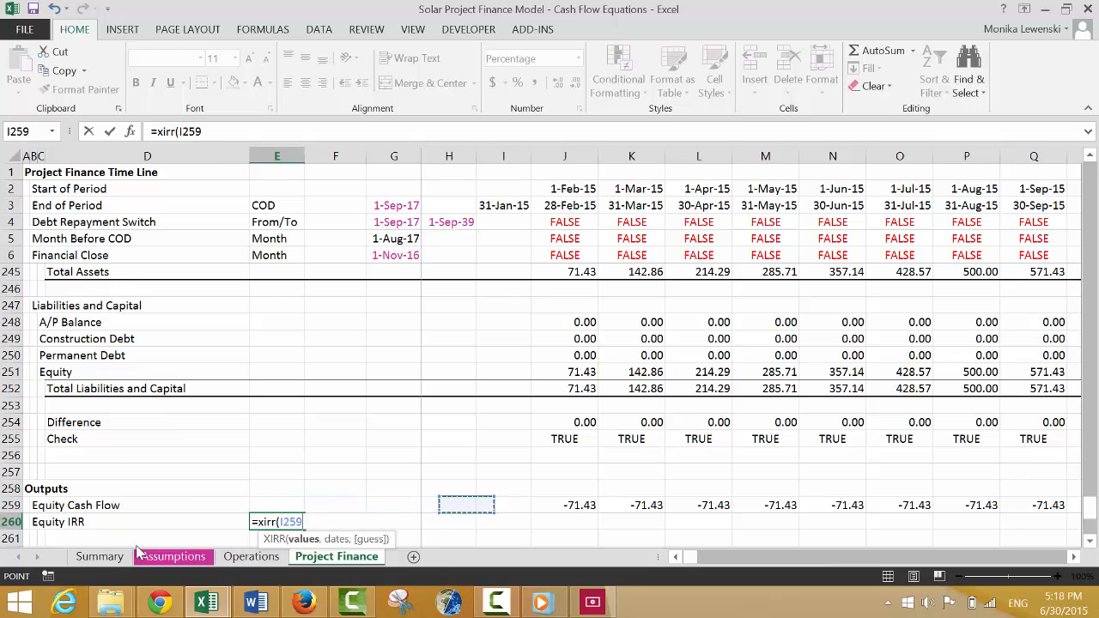
key(Right)
key(ctrl+shift+Right)
text(,)
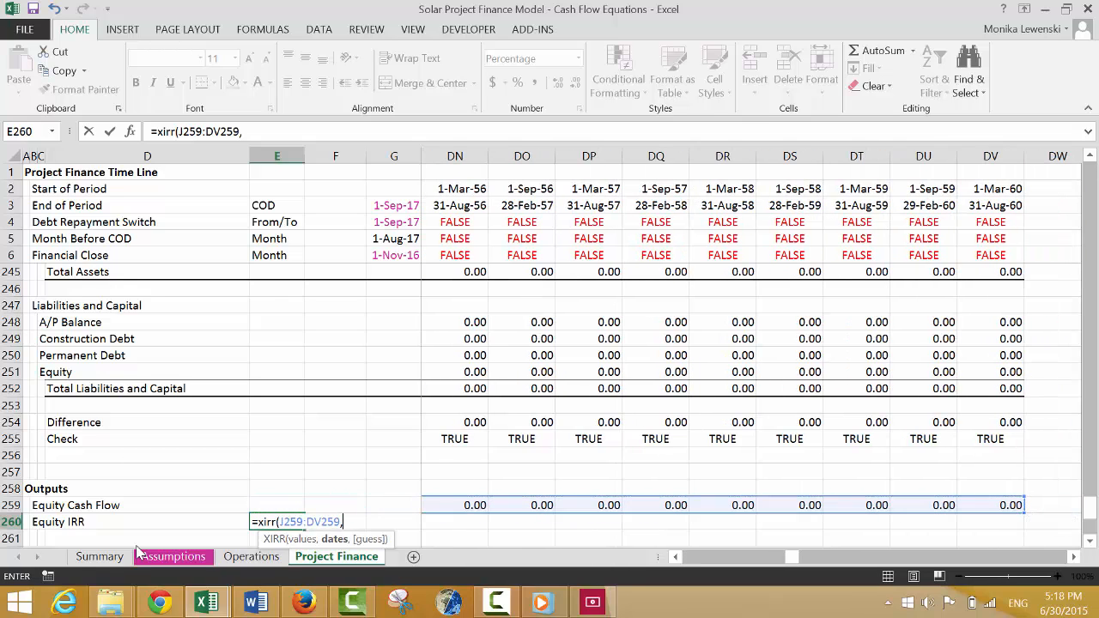
Complete the XIRR formula in E260 with the End of Period dates J3:DV3.
key(Left)
key(Right)
key(Right)
key(Right)
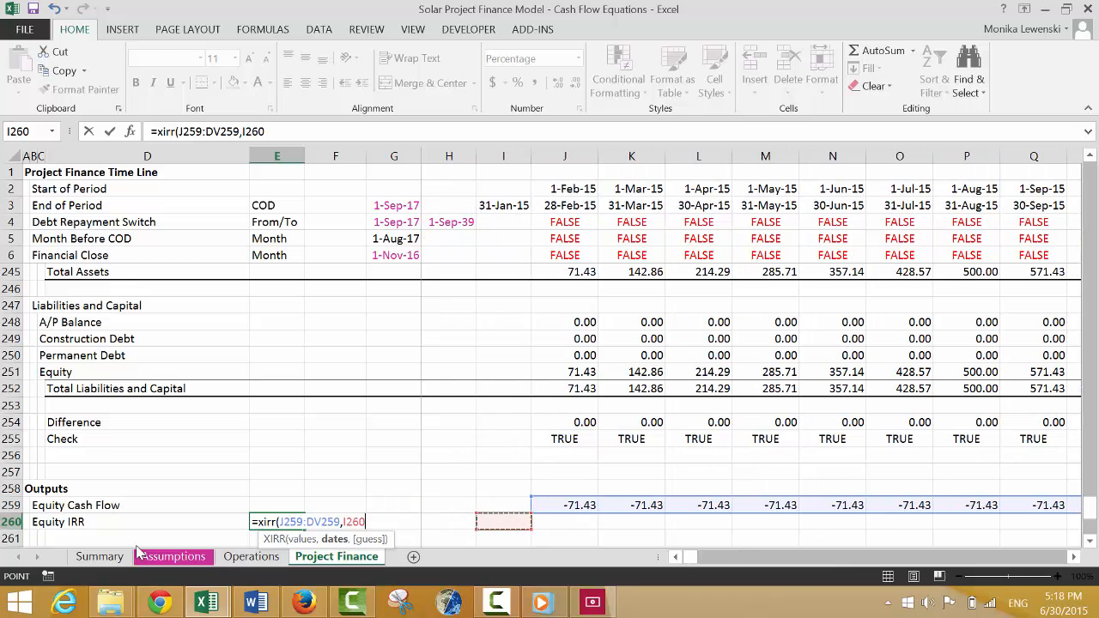
key(Up)
key(Up)
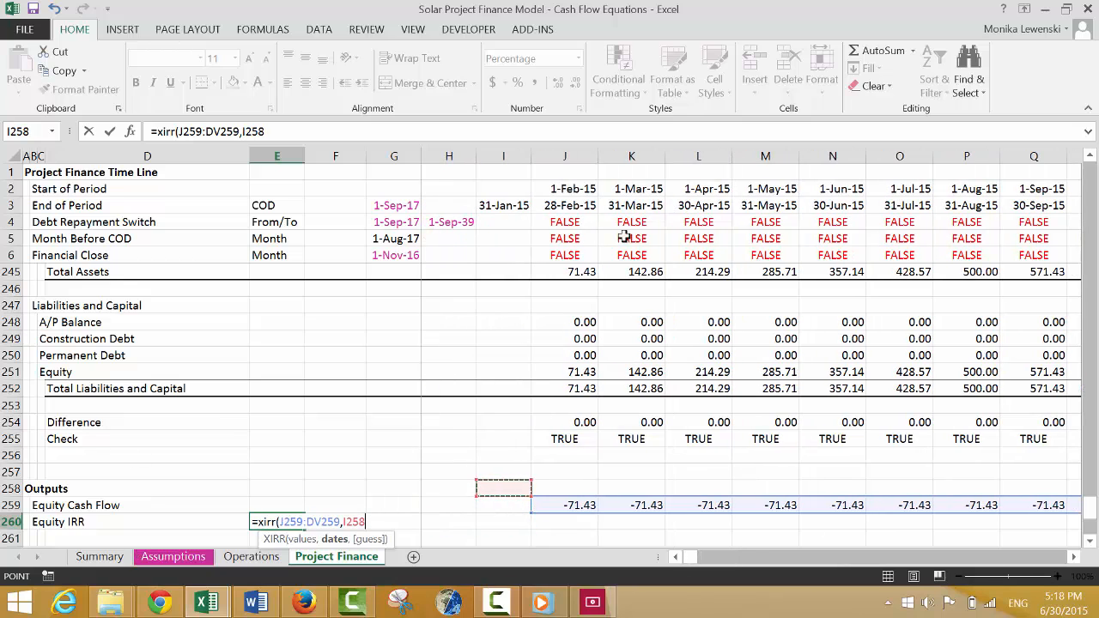
click(566, 205)
key(ctrl+shift+Right)
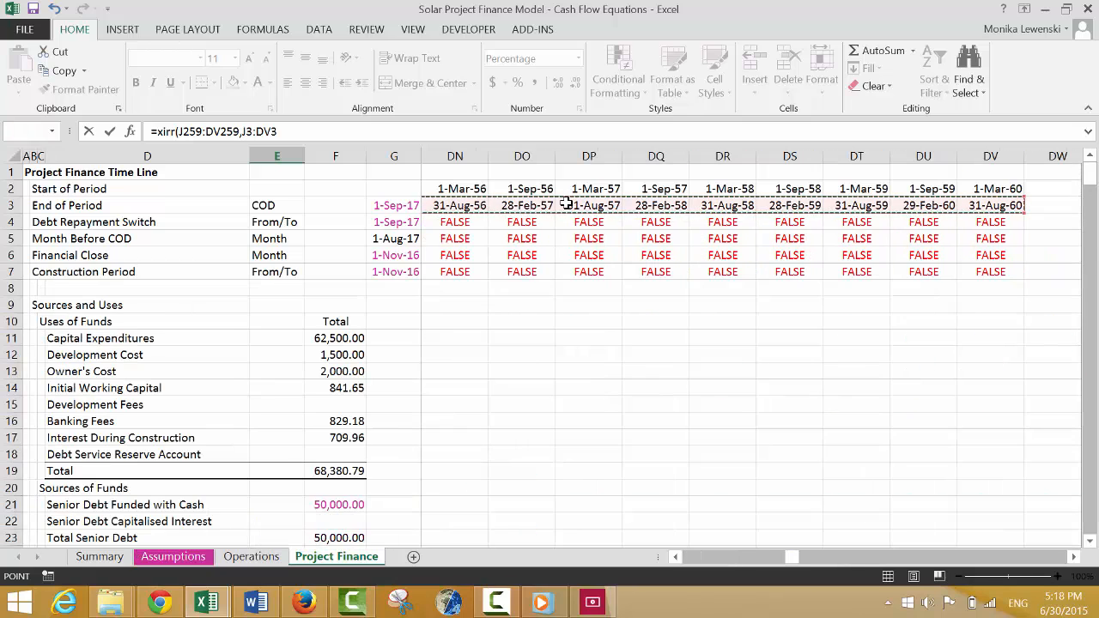
key(Return)
Examine the DSCR section below Equity IRR on the Project Finance sheet, down to the Min DSCR row.
key(Left)
key(Left)
key(Left)
key(Left)
key(Down)
key(Down)
key(Down)
key(Down)
key(Down)
key(Down)
key(Down)
key(Down)
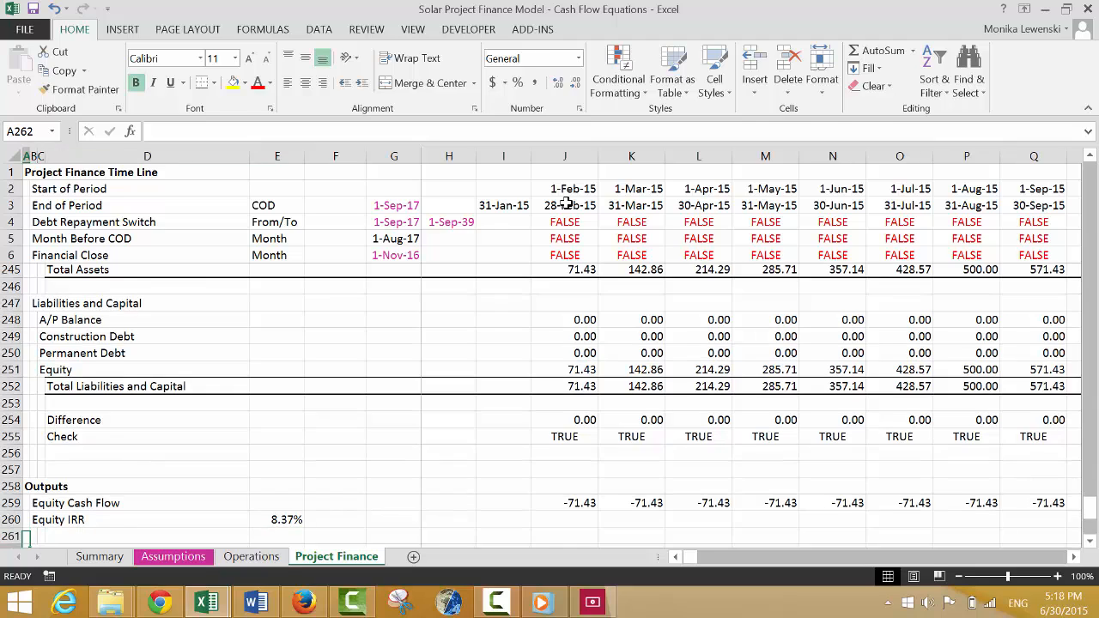
key(Up)
key(Up)
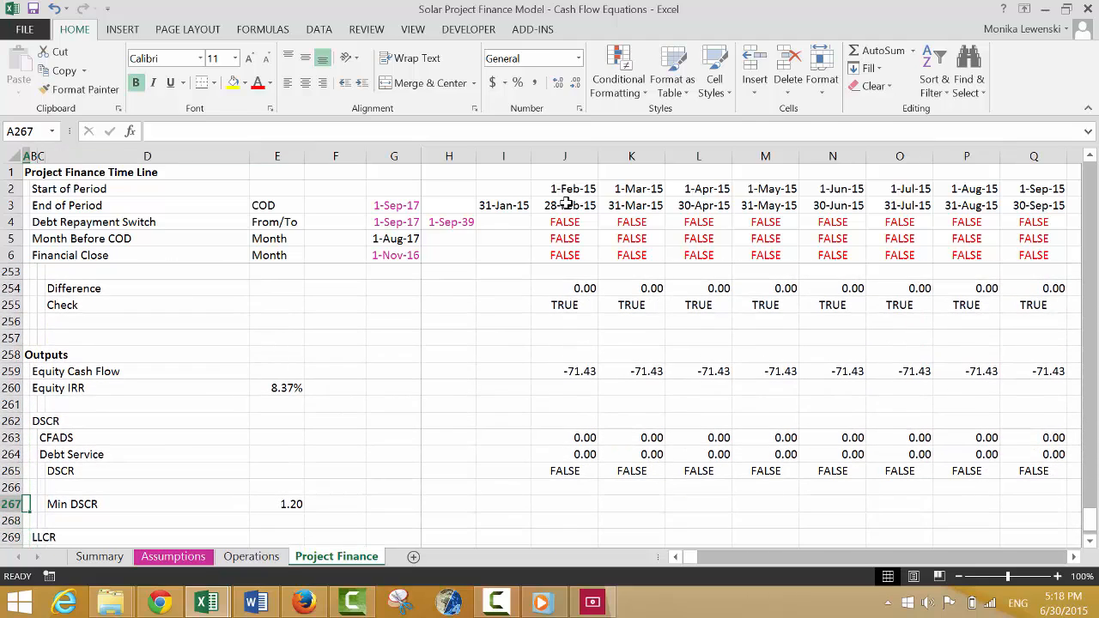
Link the DSCR in K11 of the Summary sheet to the Min DSCR in cell E267 of the Project Finance sheet.
key(ctrl+Page_Up)
key(ctrl+Page_Up)
key(ctrl+Page_Up)
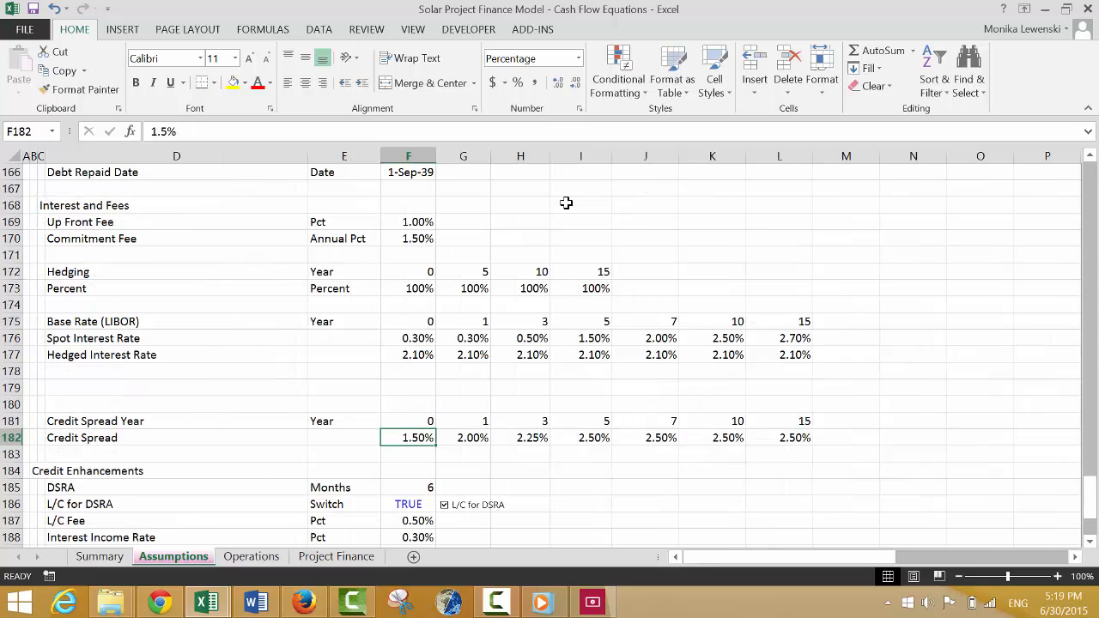
key(Down)
key(Down)
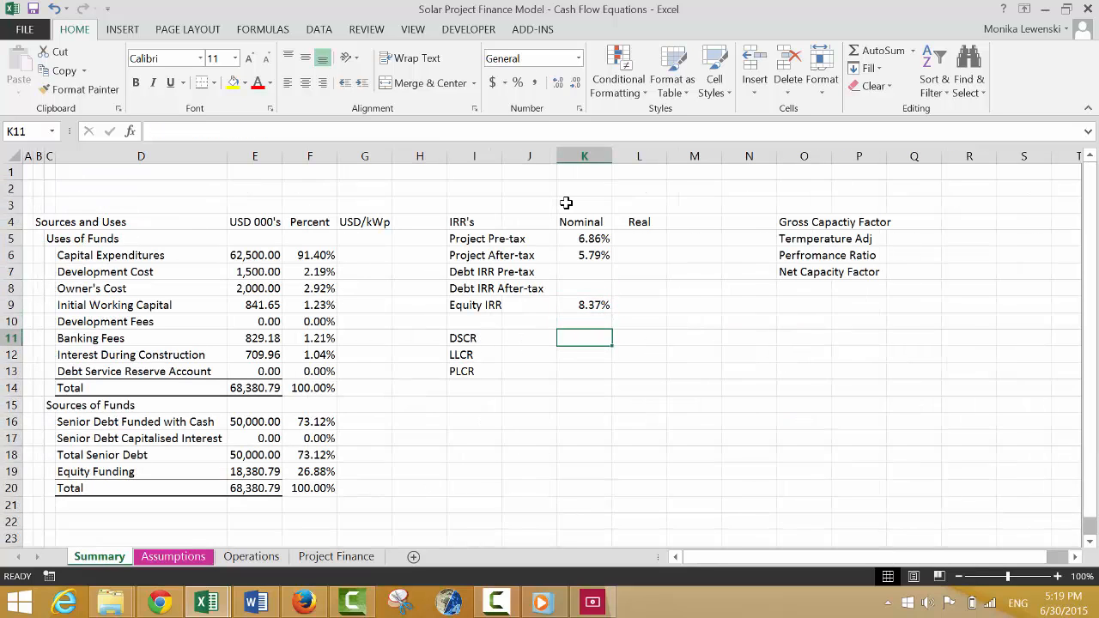
text(=)
key(ctrl+Page_Down)
key(ctrl+Page_Down)
key(ctrl+Page_Down)
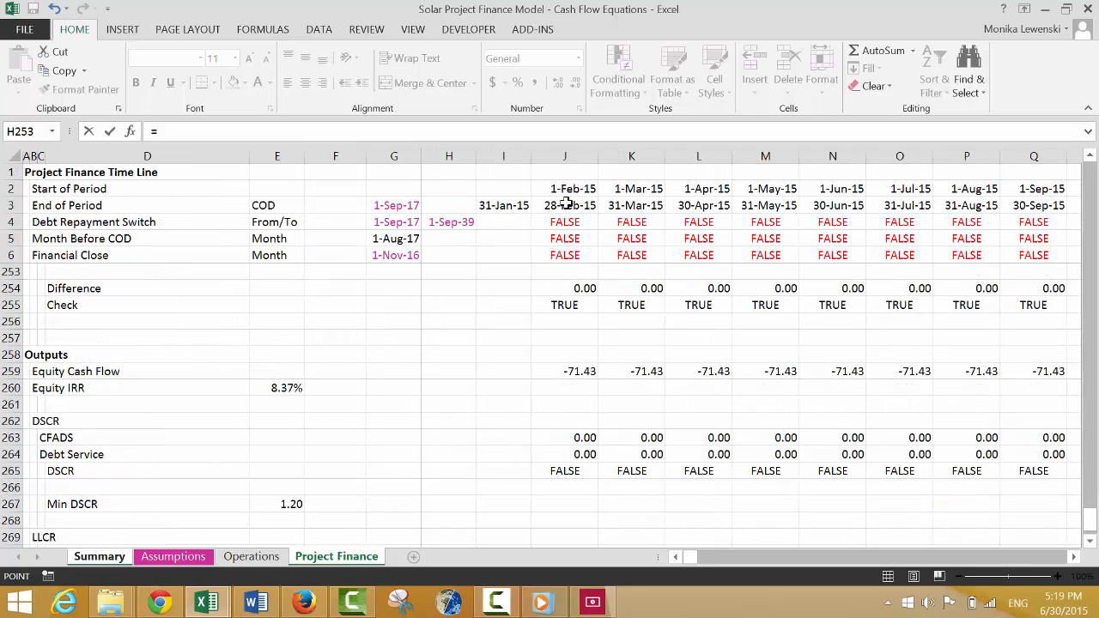
click(286, 506)
key(Return)
key(Up)
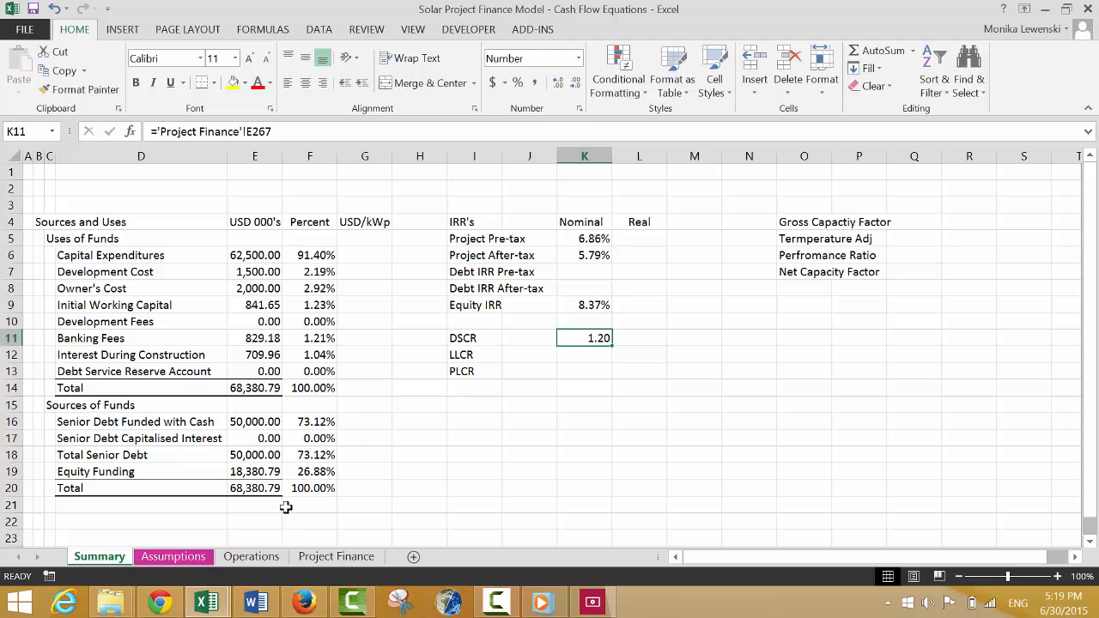
Review the nominal IRR, DSCR and LLCR cells in column K of the Summary sheet.
key(Up)
key(Up)
key(Up)
key(Up)
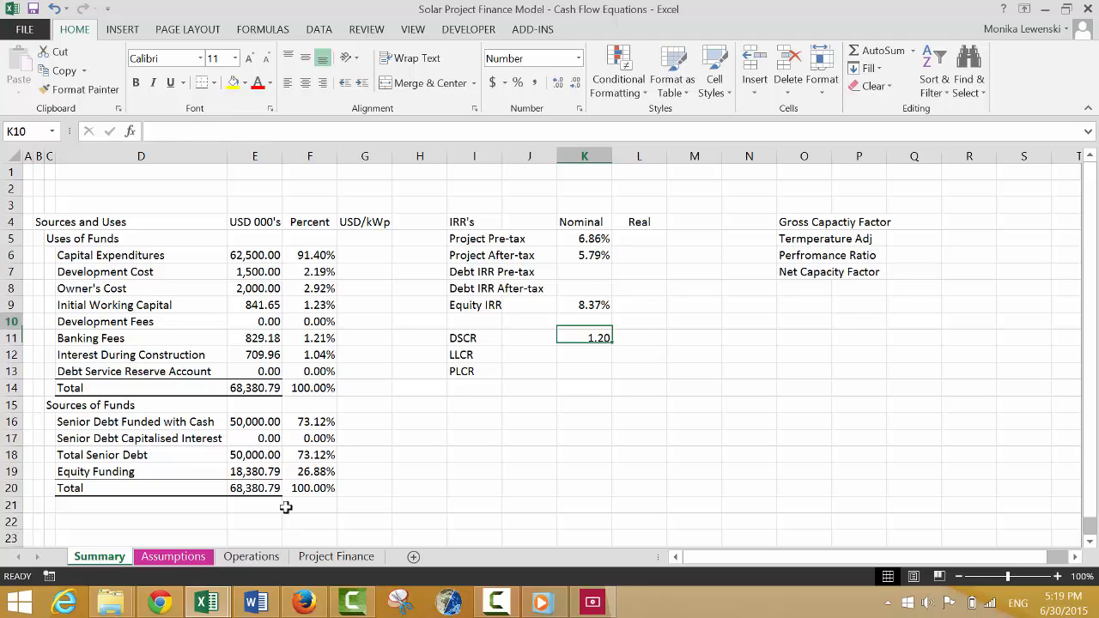
key(Down)
key(Up)
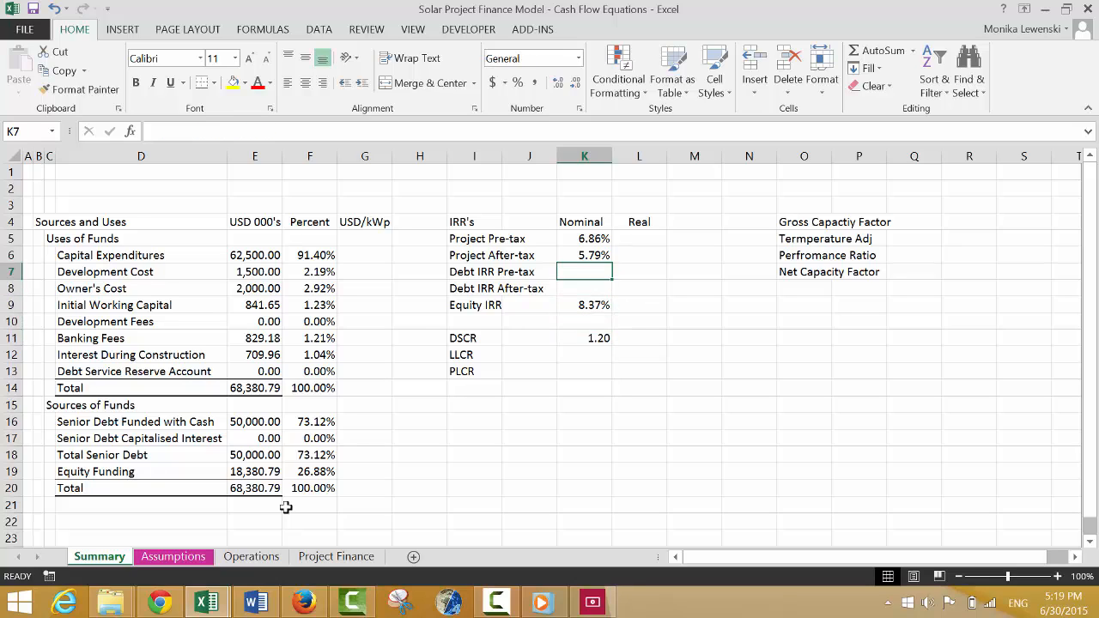
key(Down)
key(Up)
key(Down)
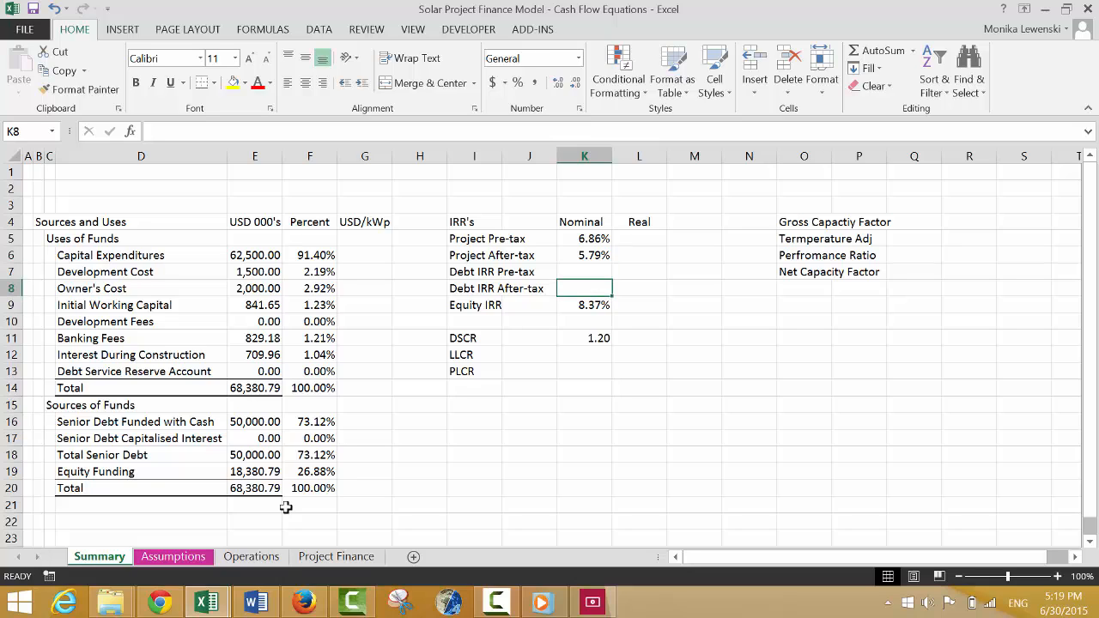
key(Up)
key(Down)
key(Down)
key(Down)
key(Down)
key(Down)
key(Down)
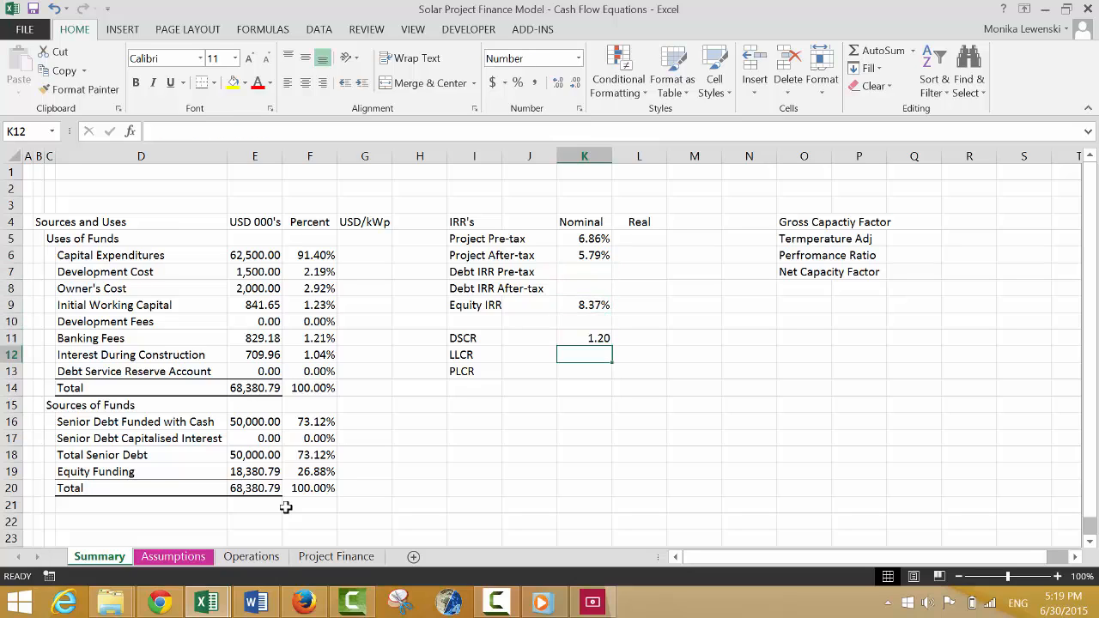
key(Up)
key(Up)
key(Up)
key(Up)
key(Up)
key(Up)
key(Up)
key(Up)
key(Up)
key(Up)
key(Up)
key(Up)
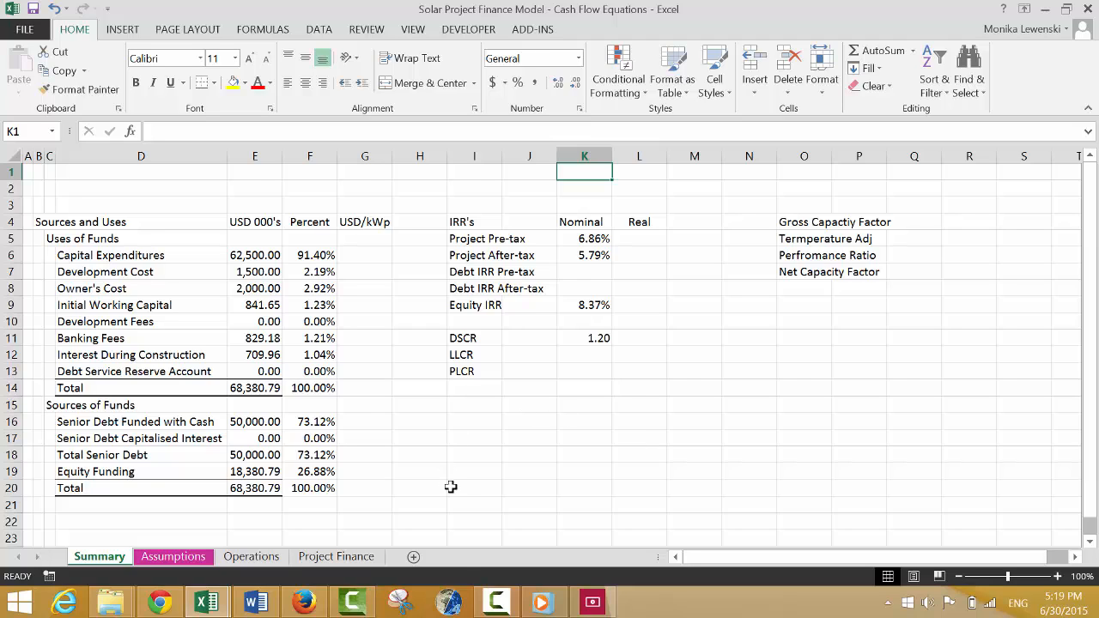
click(497, 605)
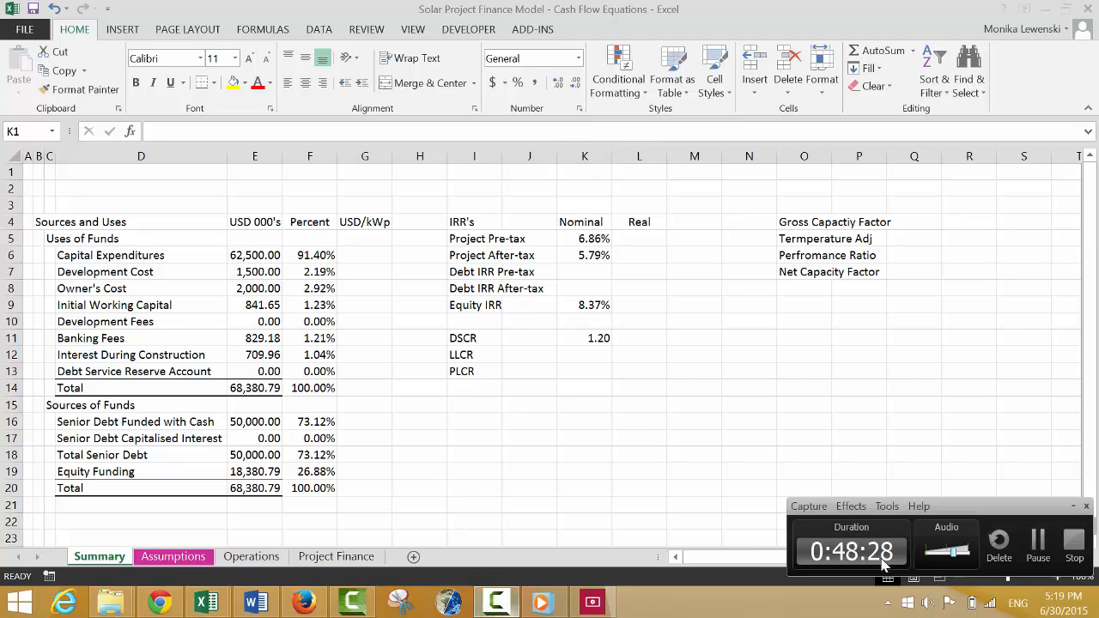